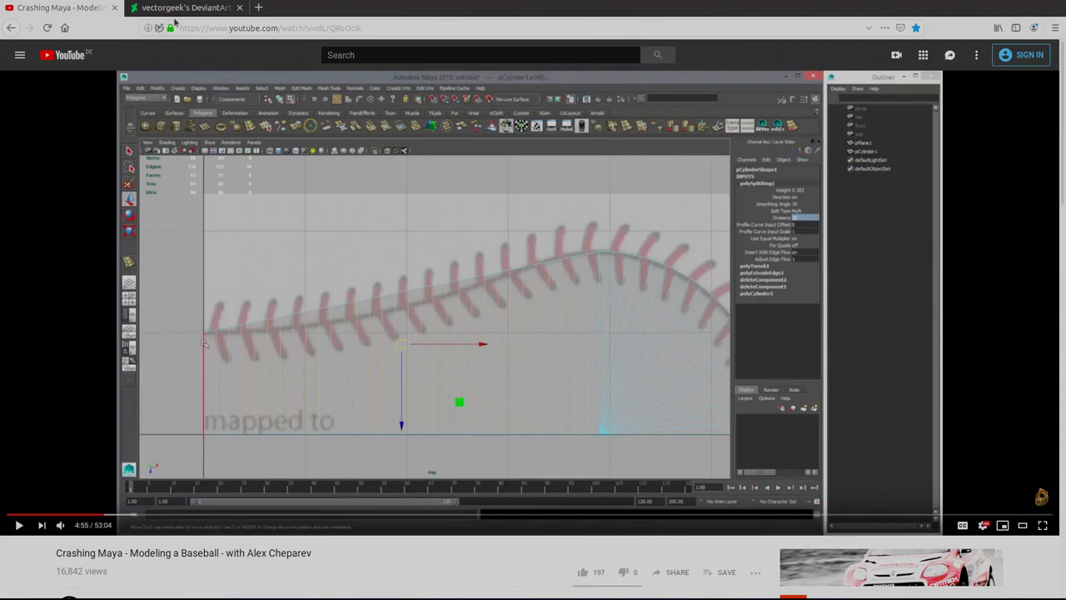
# Leave the Maya baseball modelling video and bring the DeviantArt gallery tab to the front.
pyautogui.click(181, 10)
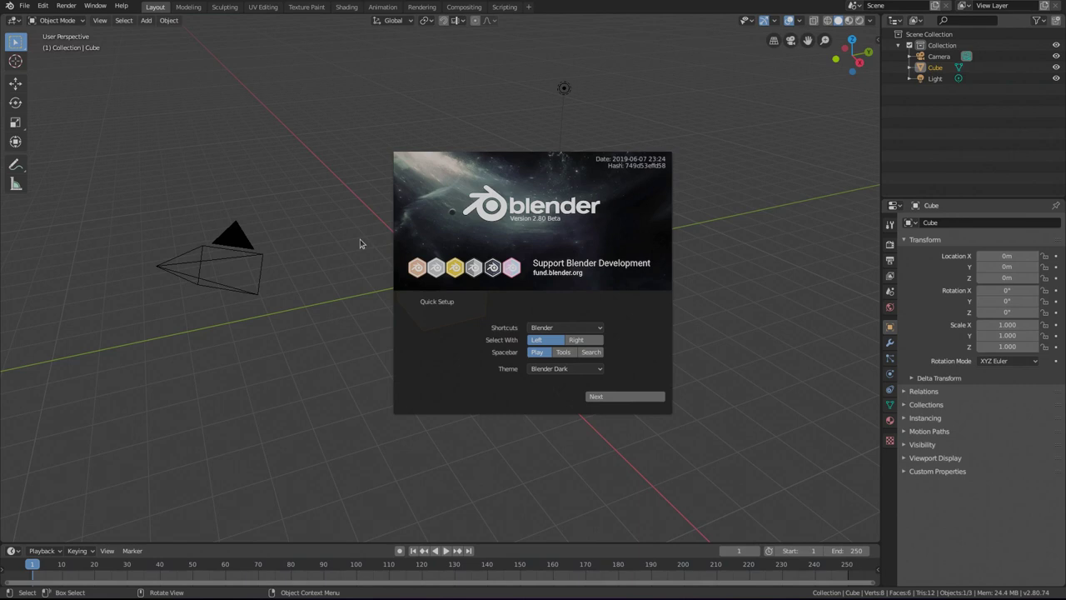
# Dismiss the splash and open the widened Preferences at the Themes 3D View colours.
pyautogui.click(353, 170)
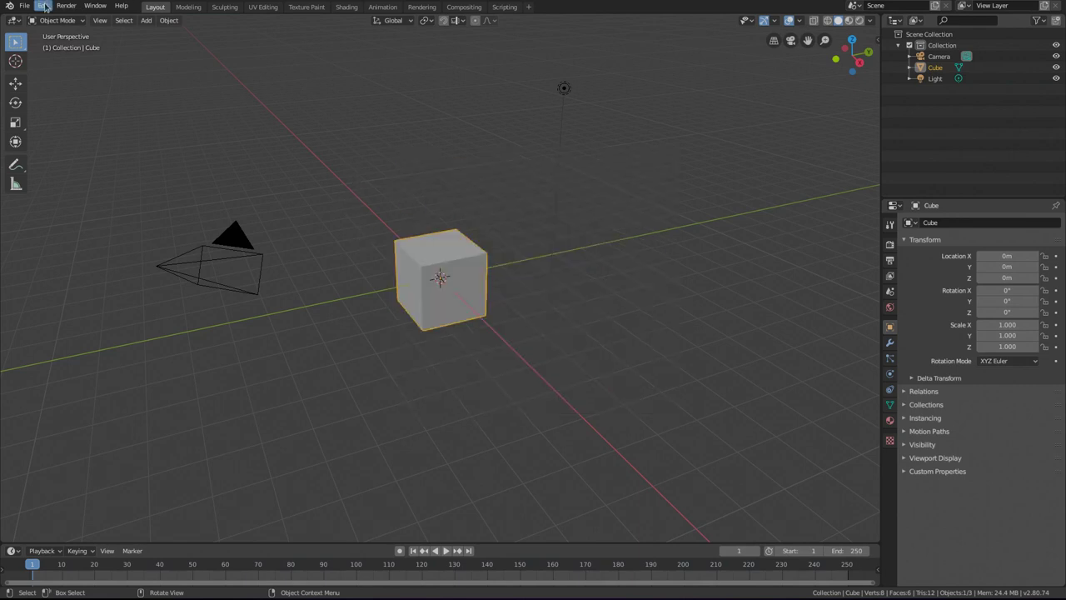
pyautogui.click(45, 7)
pyautogui.click(68, 156)
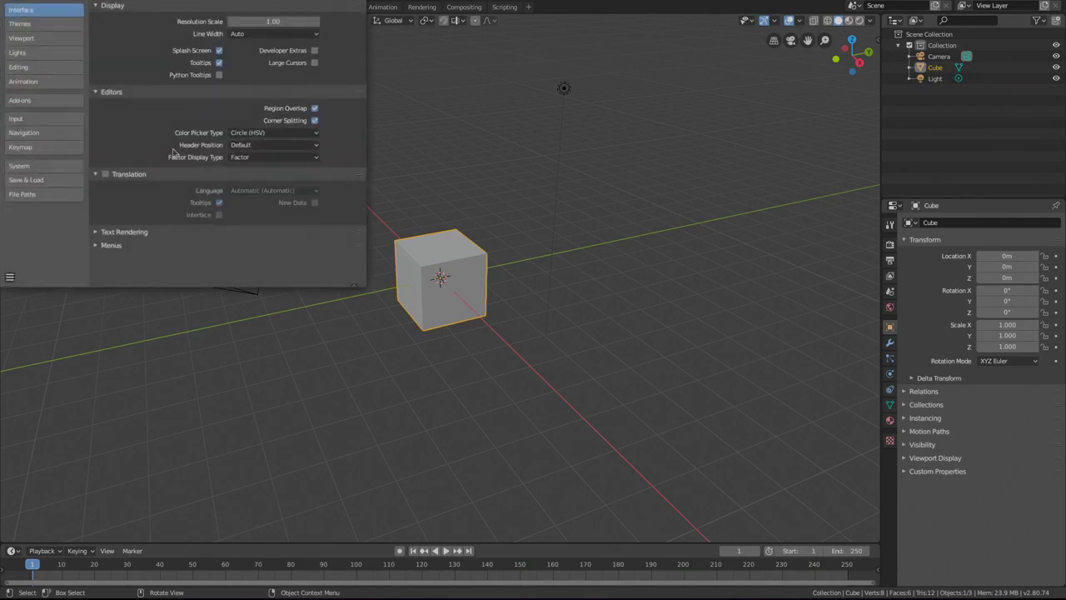
pyautogui.click(32, 27)
pyautogui.moveTo(366, 85); pyautogui.dragTo(741, 85)
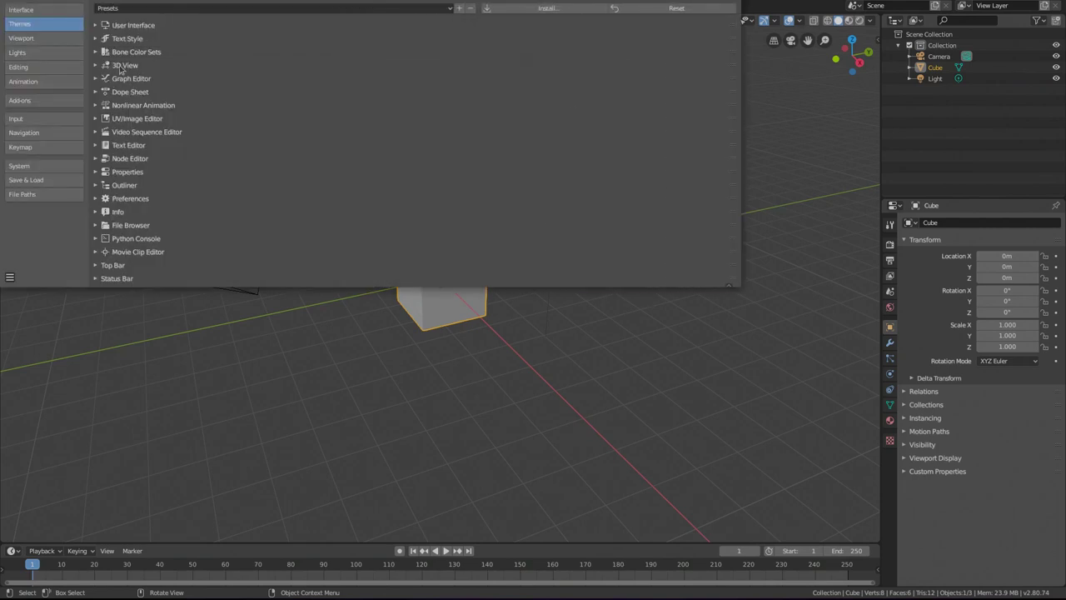
pyautogui.click(121, 67)
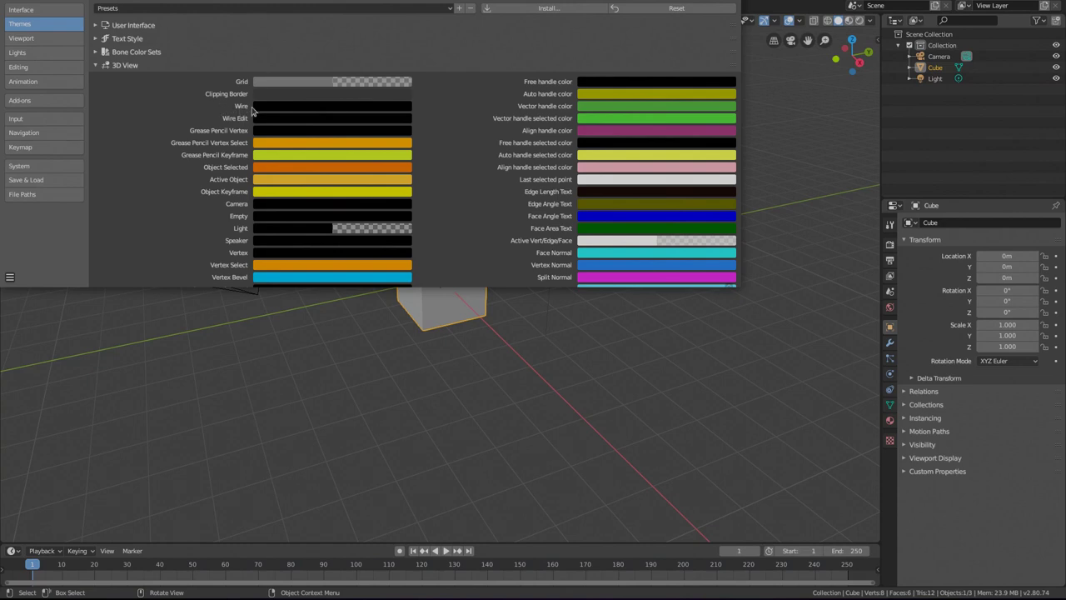
# Set the Wire colour to green and paste the same green into Wire Edit.
pyautogui.click(292, 111)
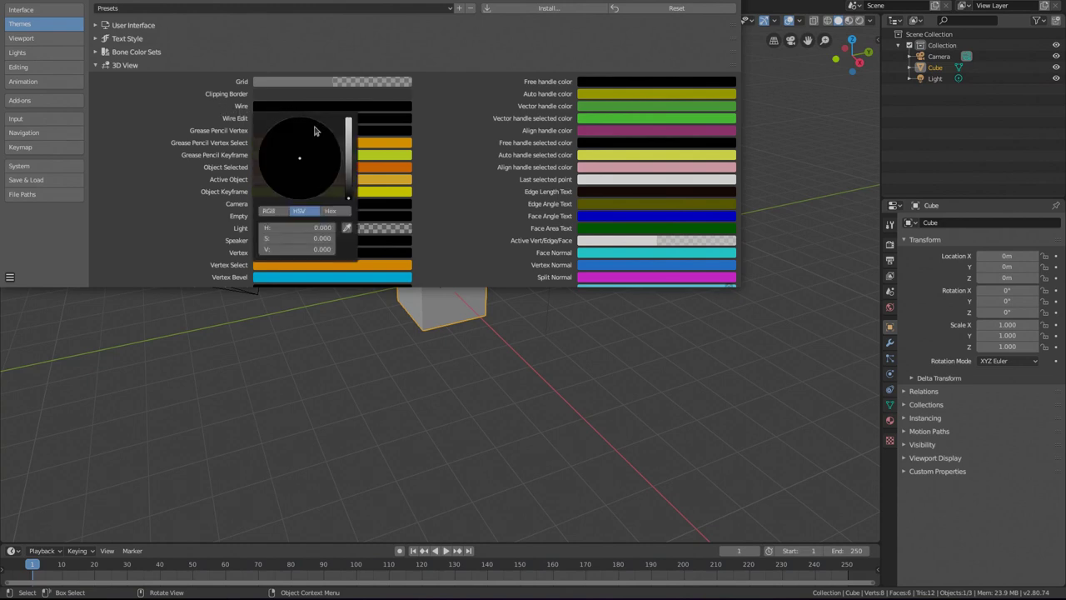
pyautogui.click(348, 122)
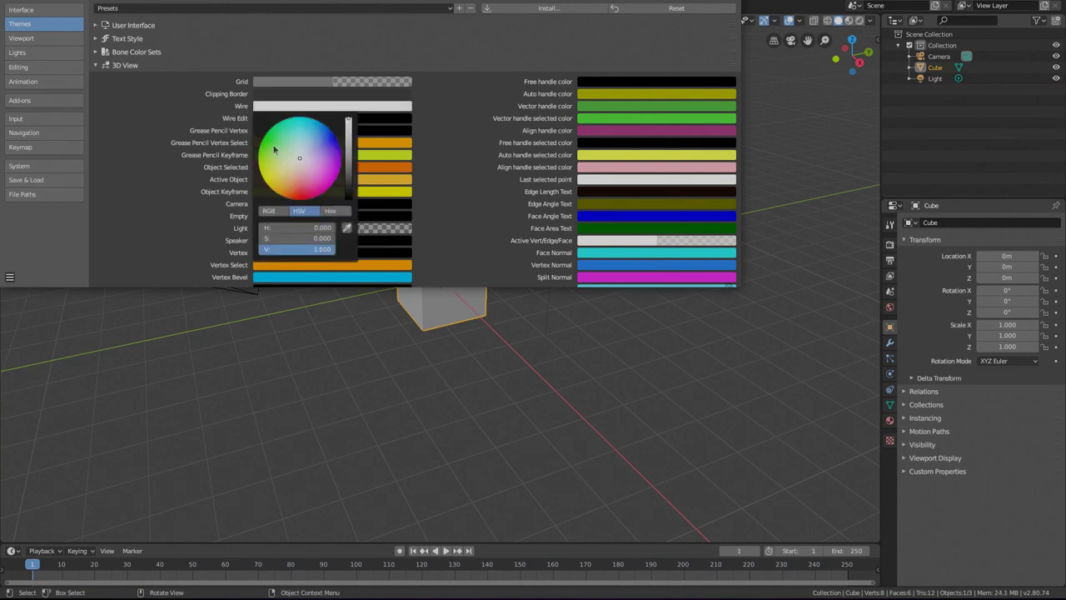
pyautogui.click(273, 146)
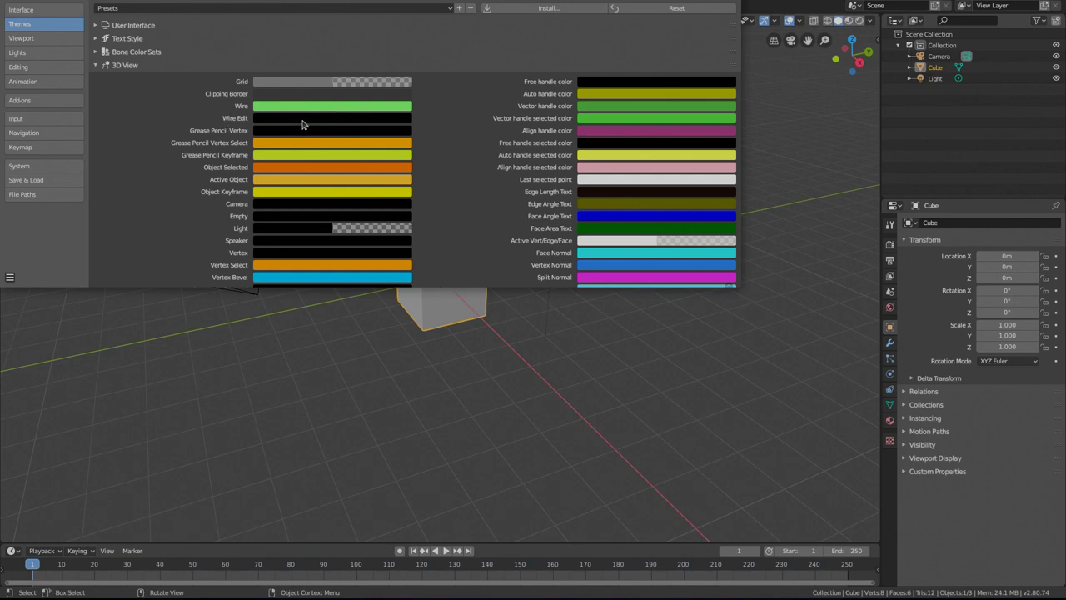
pyautogui.hotkey('ctrl', 'v')
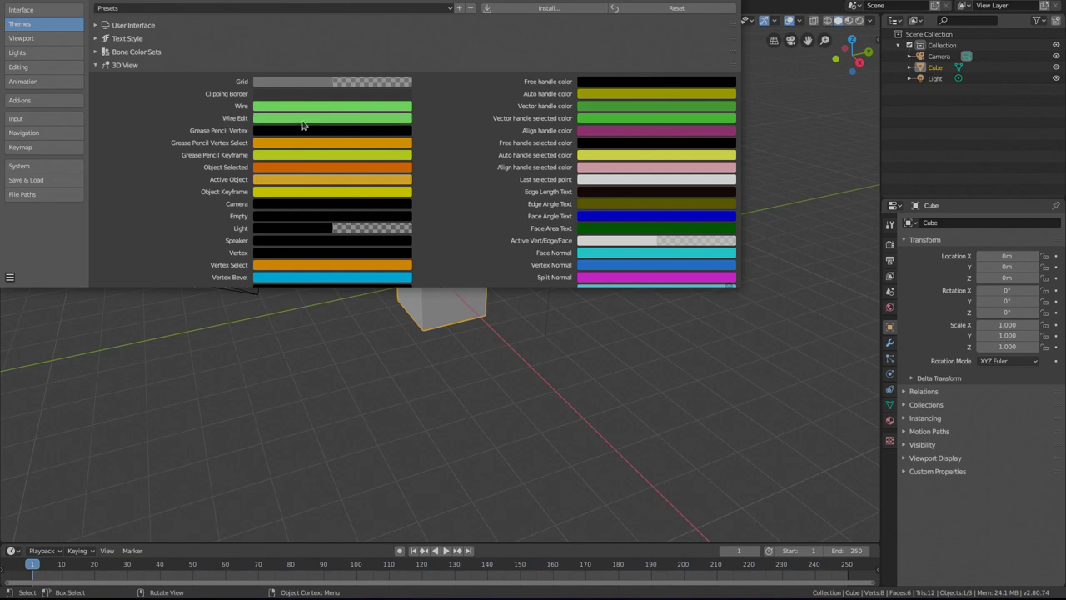
# Make the Vertex theme colour full-brightness pink and close Preferences.
pyautogui.click(266, 254)
pyautogui.moveTo(348, 179); pyautogui.dragTo(346, 106)
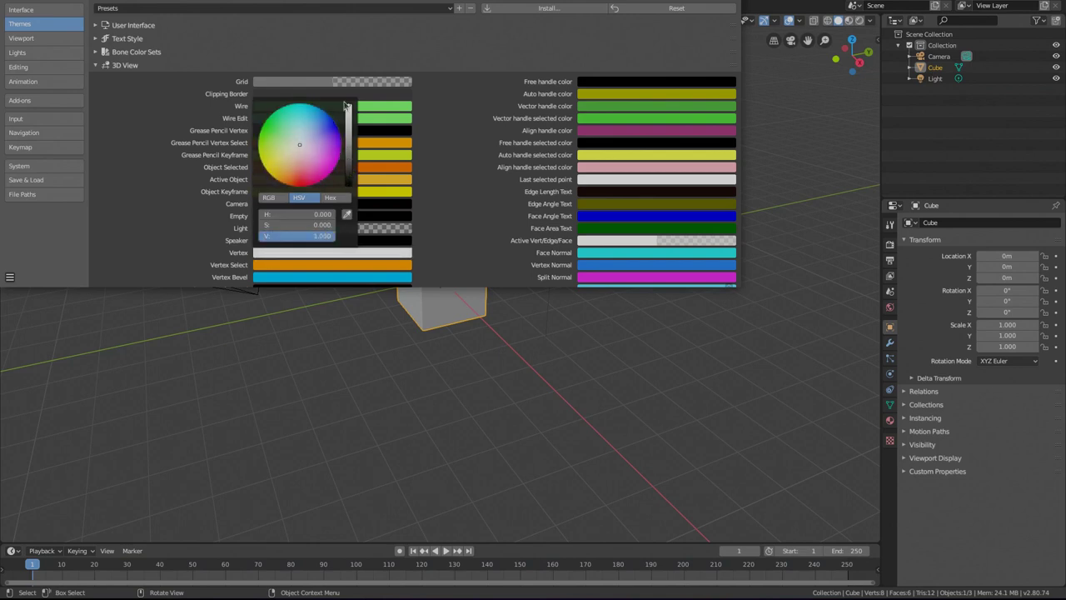
pyautogui.click(314, 164)
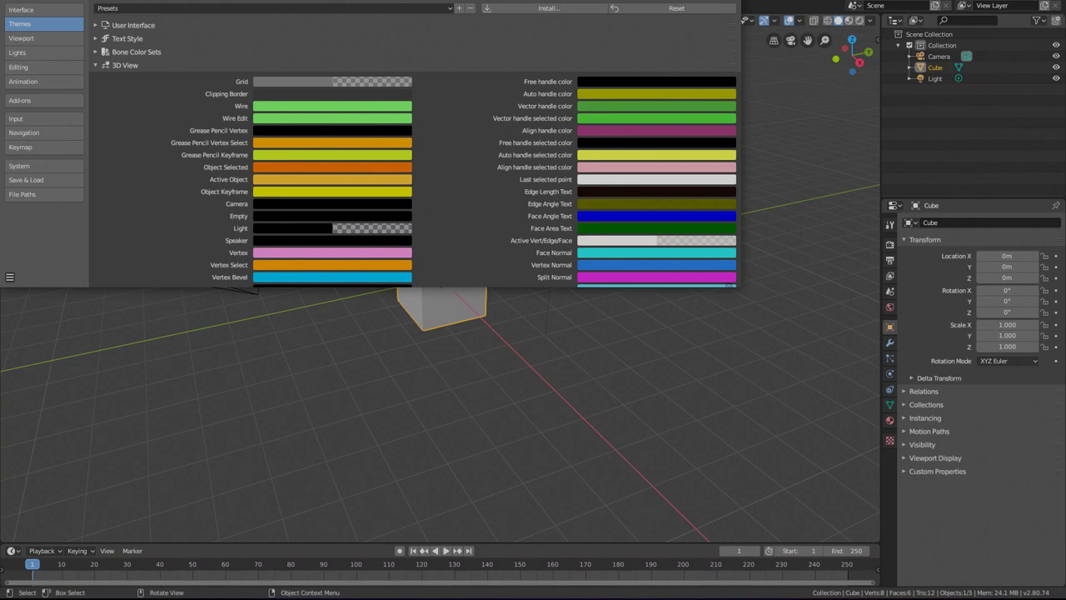
pyautogui.click(279, 204)
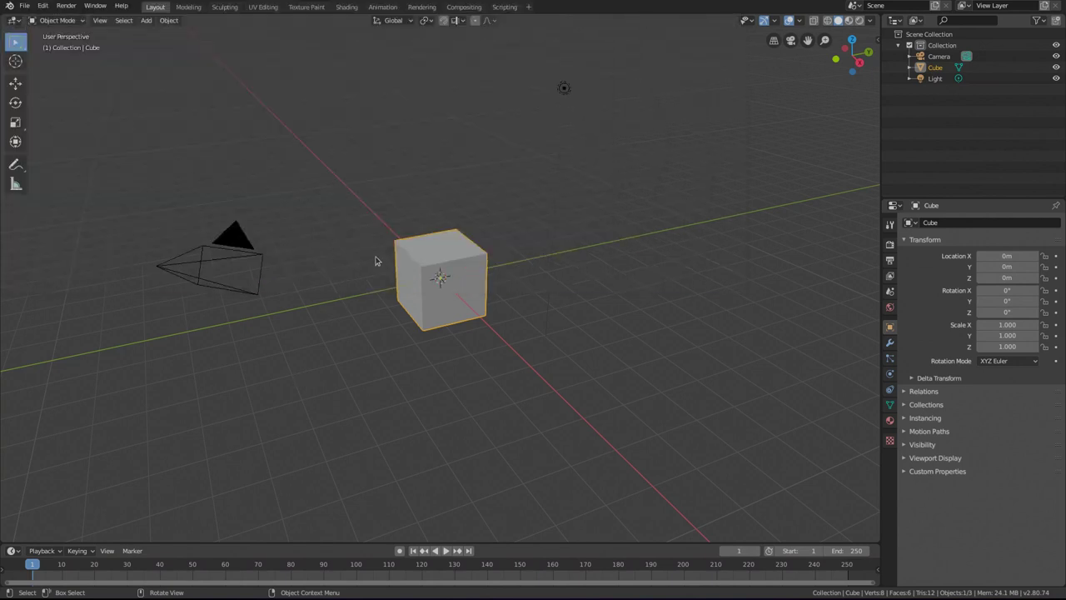
# Delete the default camera, light and cube from the scene.
pyautogui.hotkey('alt', 'a')
pyautogui.press('a')
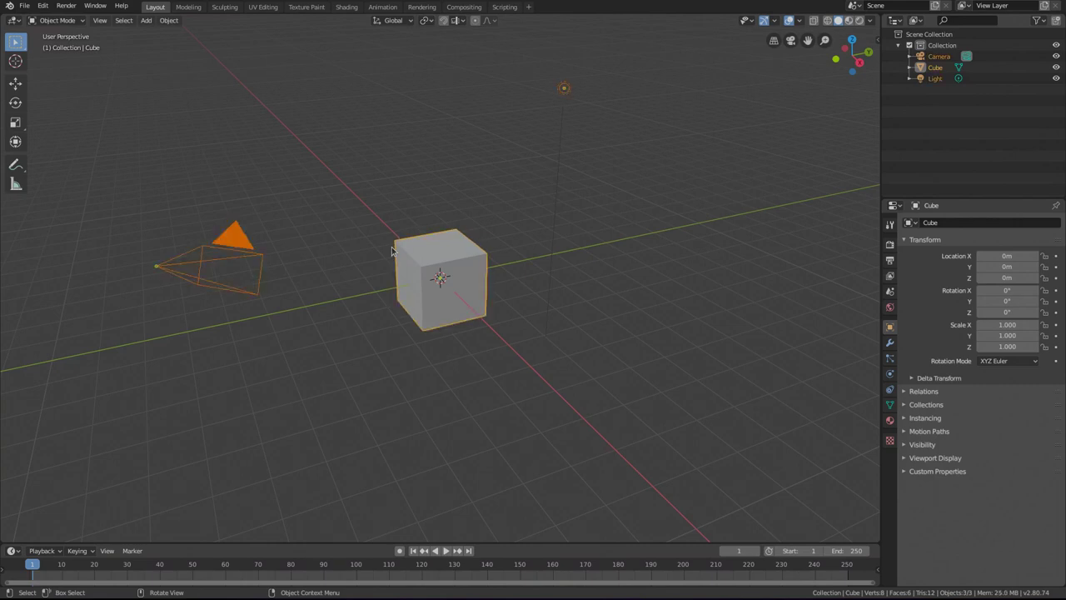
pyautogui.press('Delete')
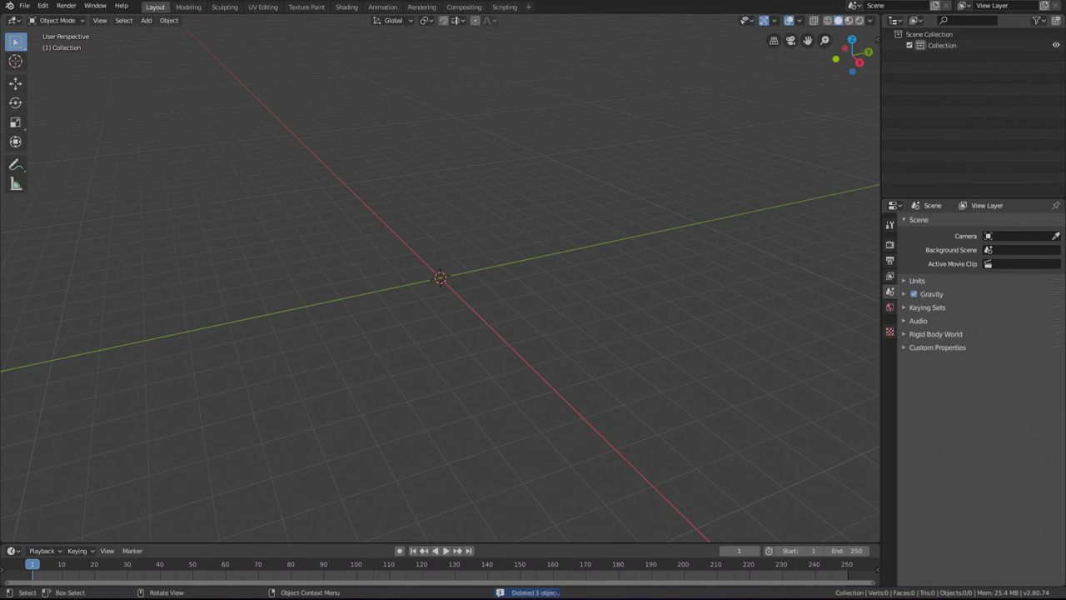
# Open the full baseball reference sheet from the reference folder in an image viewer.
pyautogui.hotkey('alt', 'Tab')
pyautogui.click(651, 230)
pyautogui.doubleClick(651, 229)
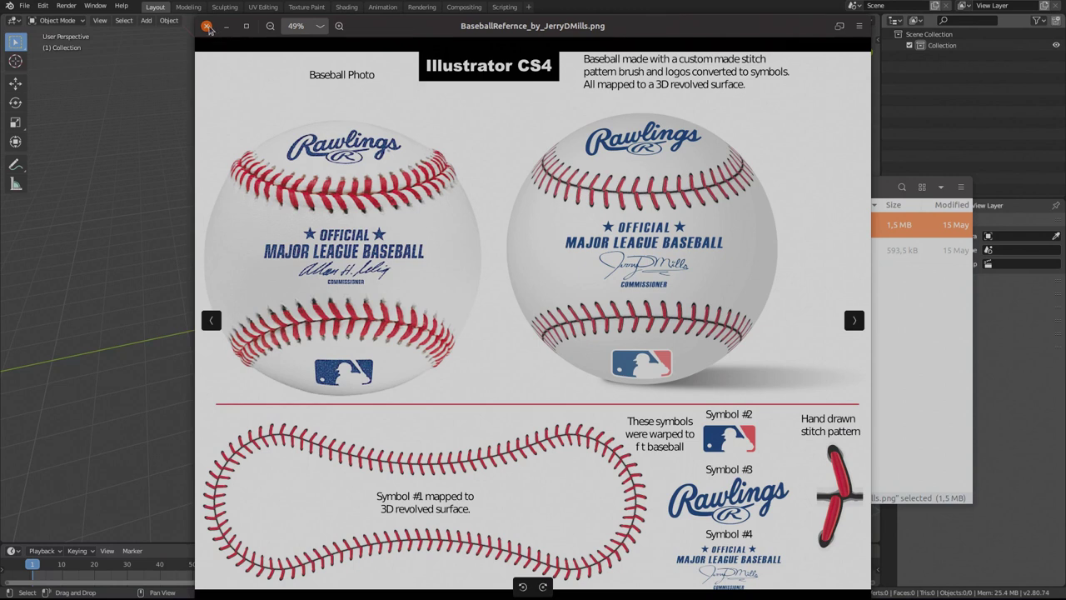
# Preview the seam detail PNG, then drop it into Blender's viewport as an image Empty.
pyautogui.click(206, 26)
pyautogui.doubleClick(787, 249)
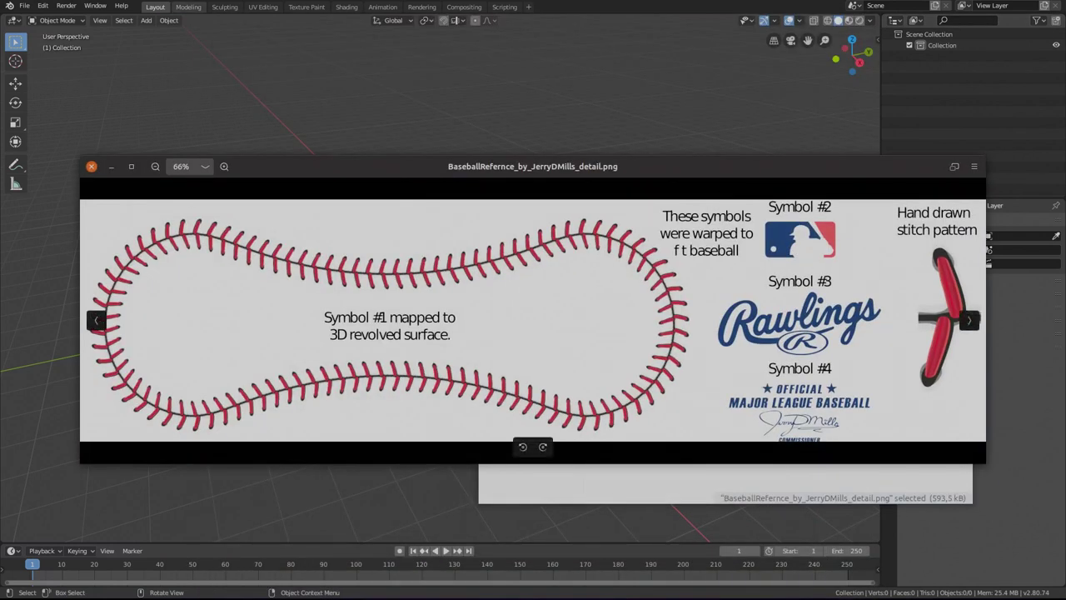
pyautogui.click(92, 166)
pyautogui.moveTo(674, 255); pyautogui.dragTo(327, 225)
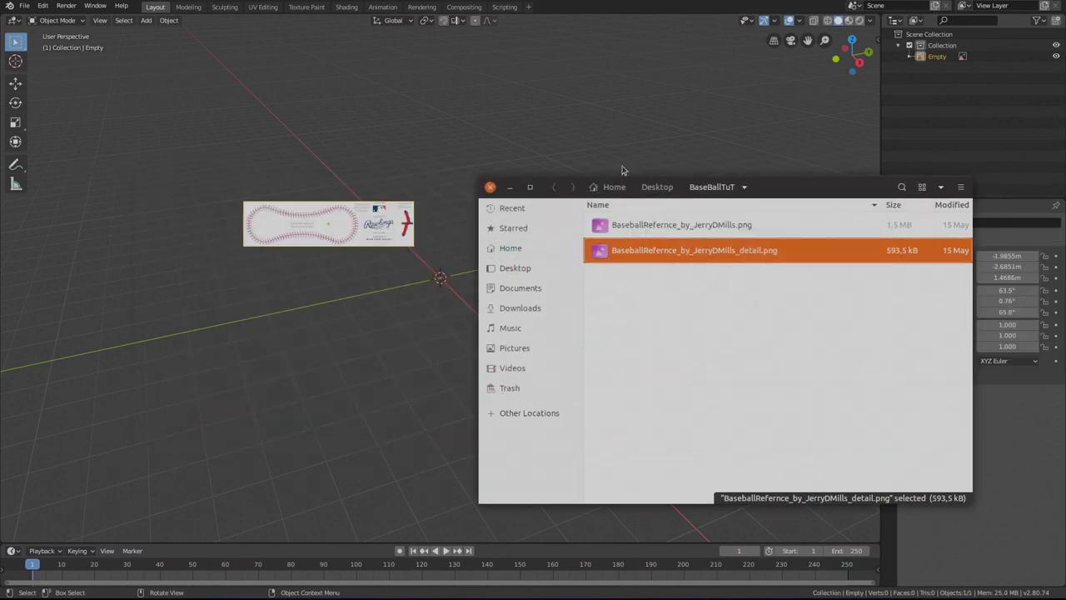
pyautogui.click(509, 186)
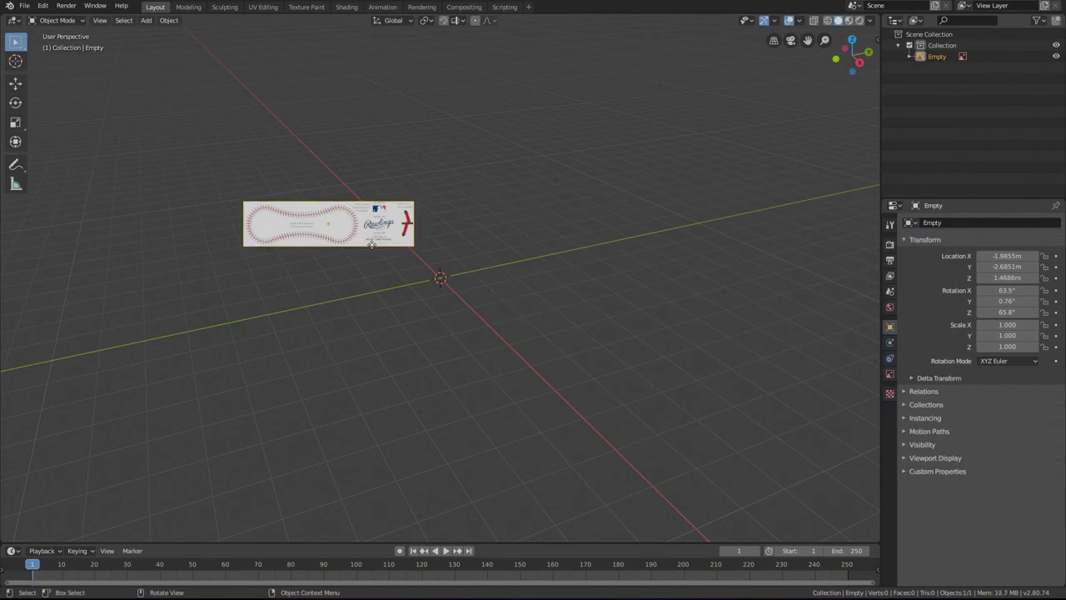
# Clear the reference image's rotation and location, then frame it in top view.
pyautogui.scroll(2, 374, 273)
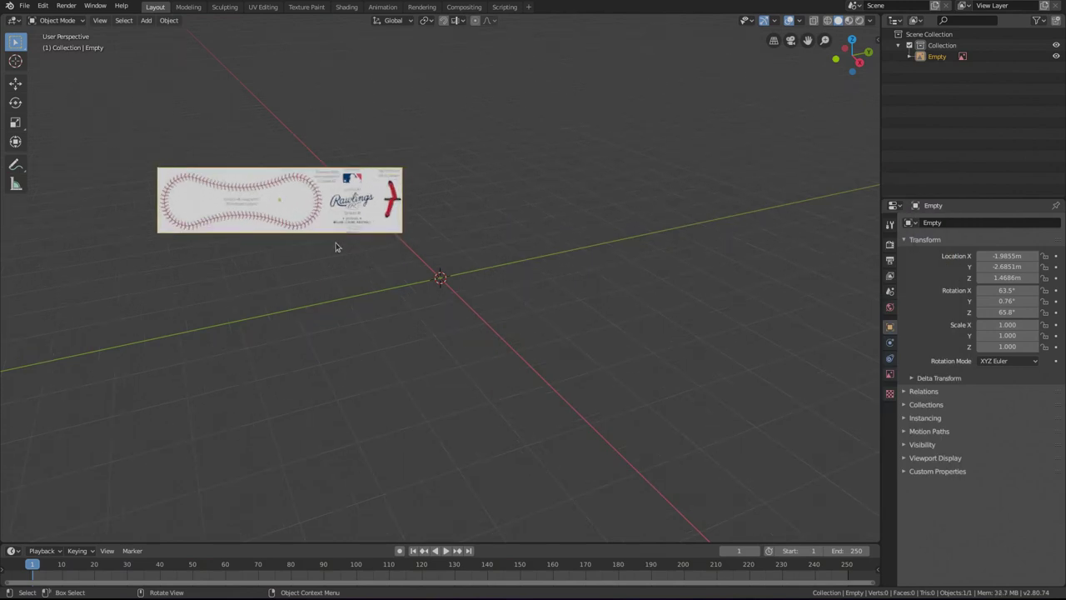
pyautogui.hotkey('alt', 'r')
pyautogui.hotkey('alt', 'g')
pyautogui.moveTo(390, 291); pyautogui.dragTo(468, 315, button='middle')
pyautogui.press('KP_7')
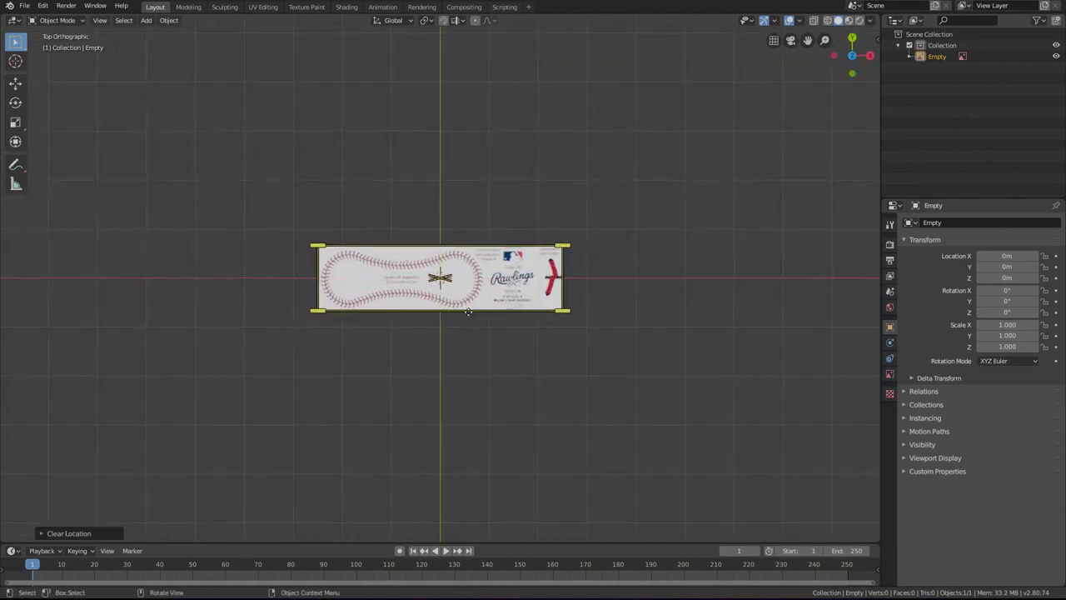
pyautogui.press('KP_Decimal')
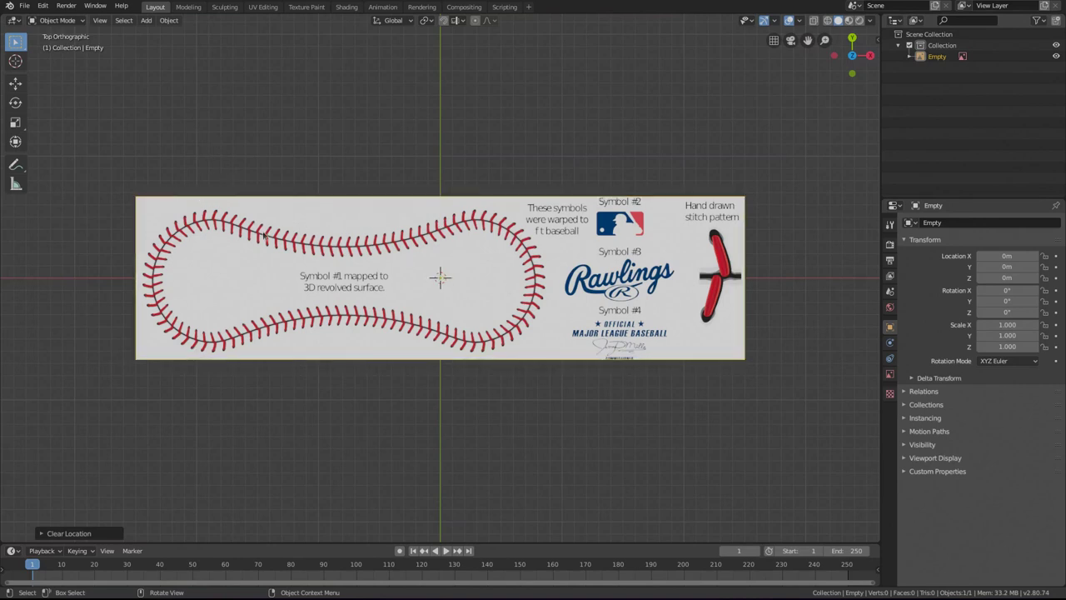
pyautogui.click(890, 377)
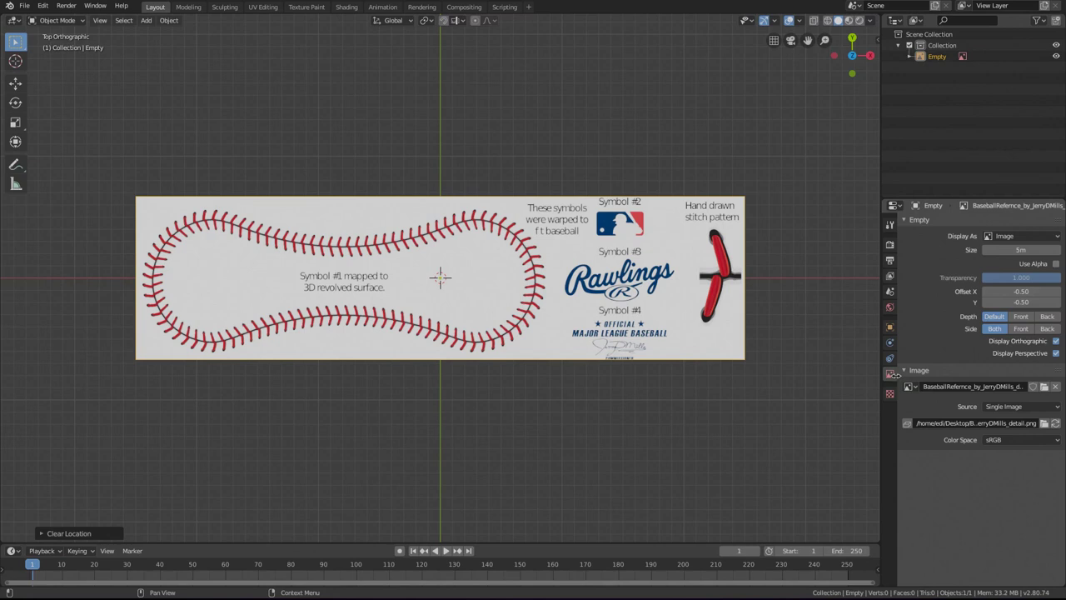
# Enable Use Alpha on the reference Empty and lower its transparency to 0.153.
pyautogui.click(1056, 264)
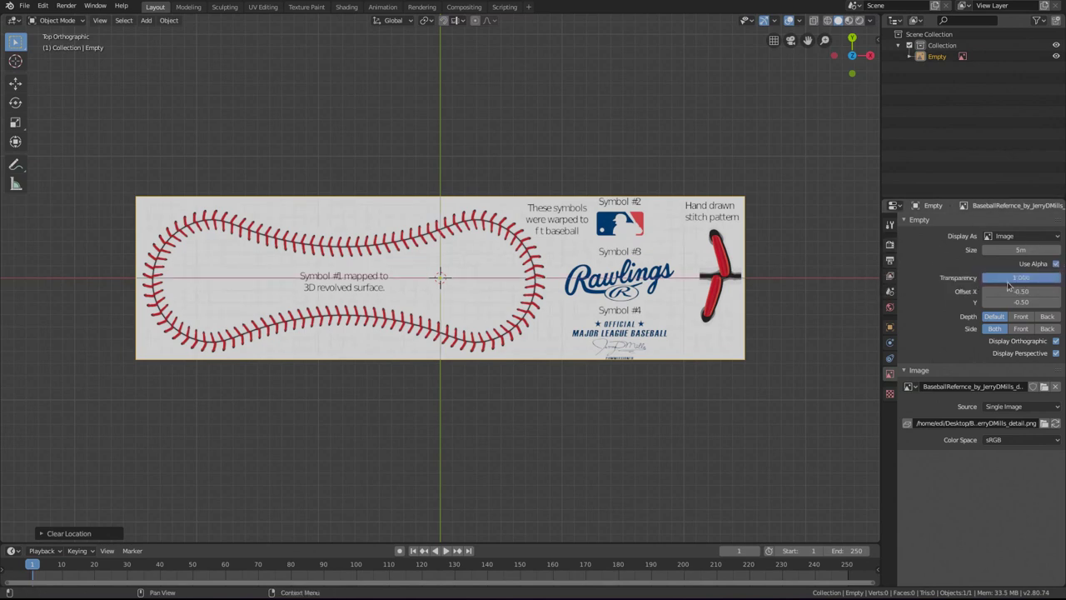
pyautogui.moveTo(1040, 277); pyautogui.dragTo(997, 277)
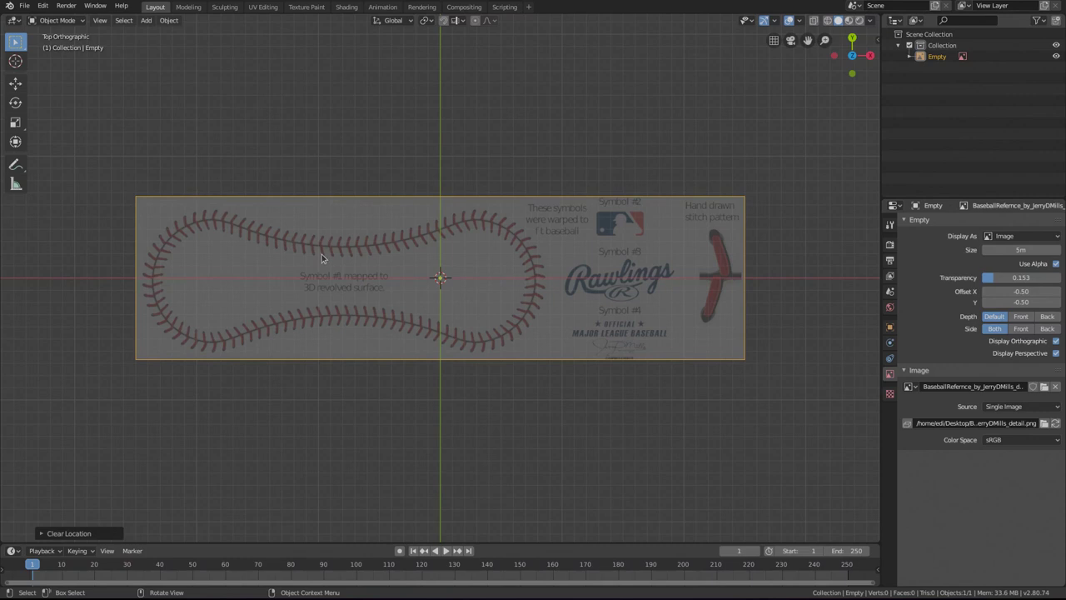
pyautogui.press('g')
pyautogui.press('x')
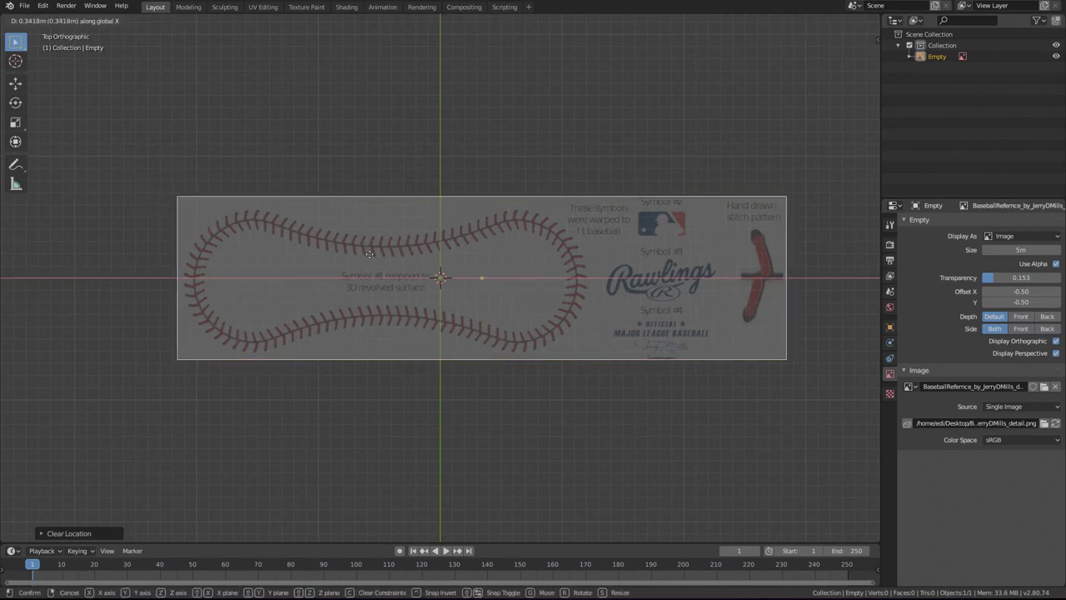
# Move the reference image along X and Y to centre the seam on the origin.
pyautogui.click(418, 254)
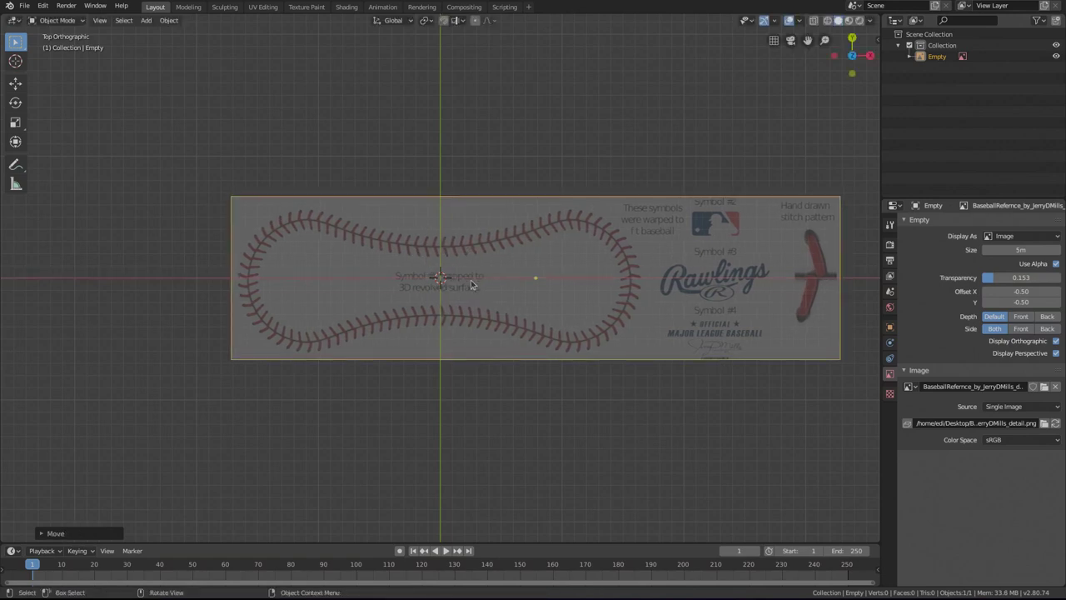
pyautogui.press('g')
pyautogui.press('y')
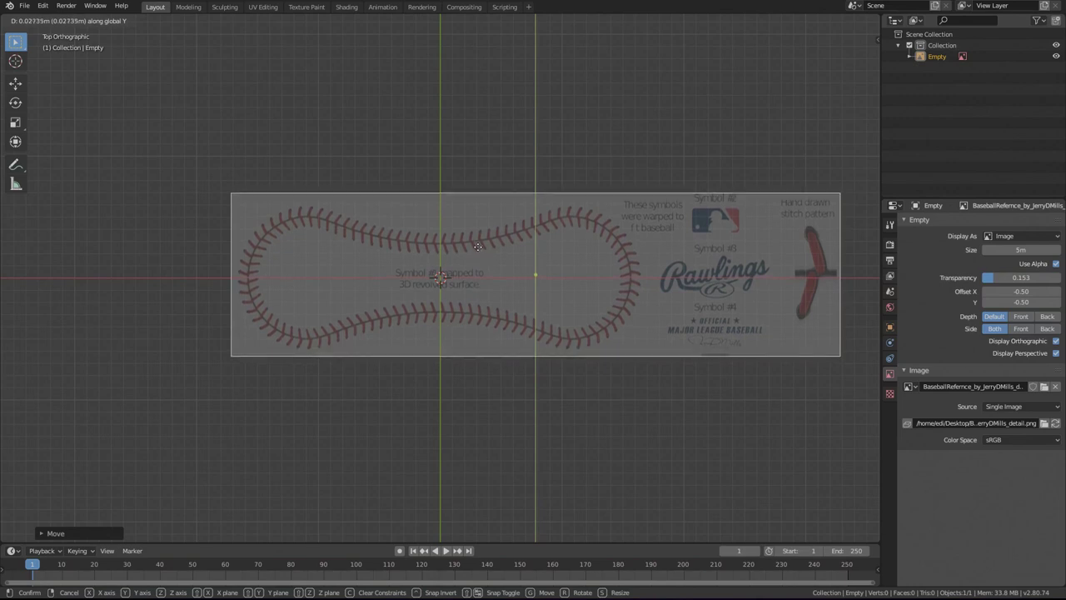
pyautogui.click(475, 241)
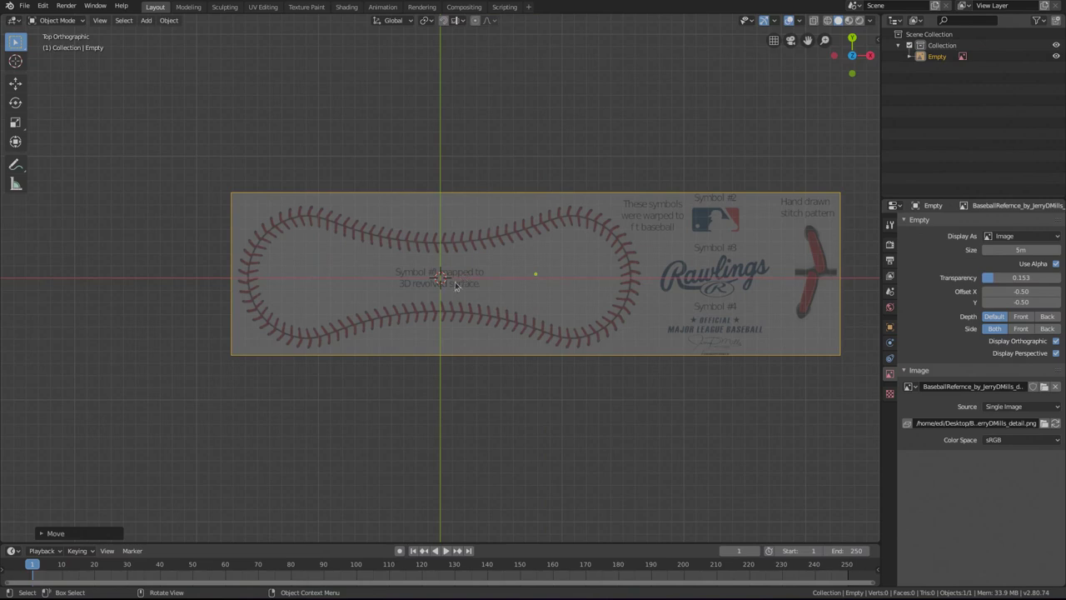
# Set the transform pivot point to the 3D Cursor.
pyautogui.click(428, 20)
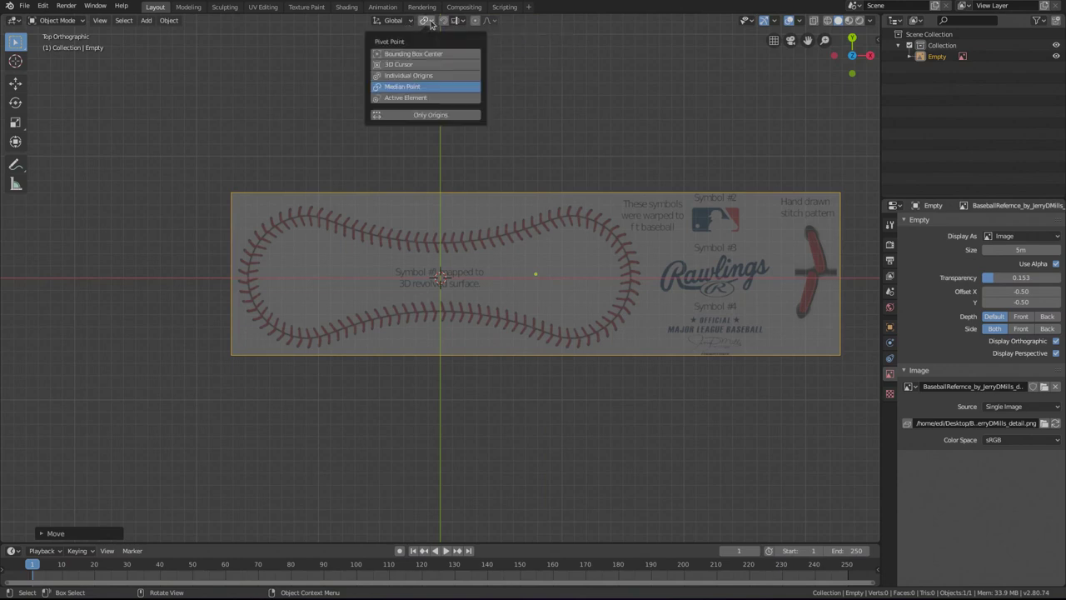
pyautogui.click(409, 65)
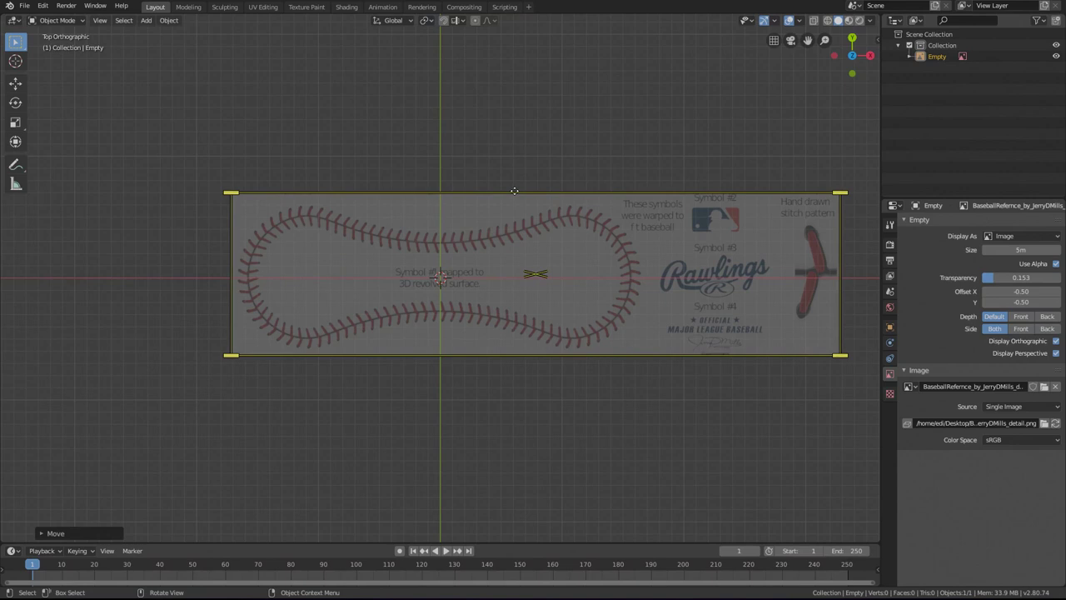
pyautogui.press('.')
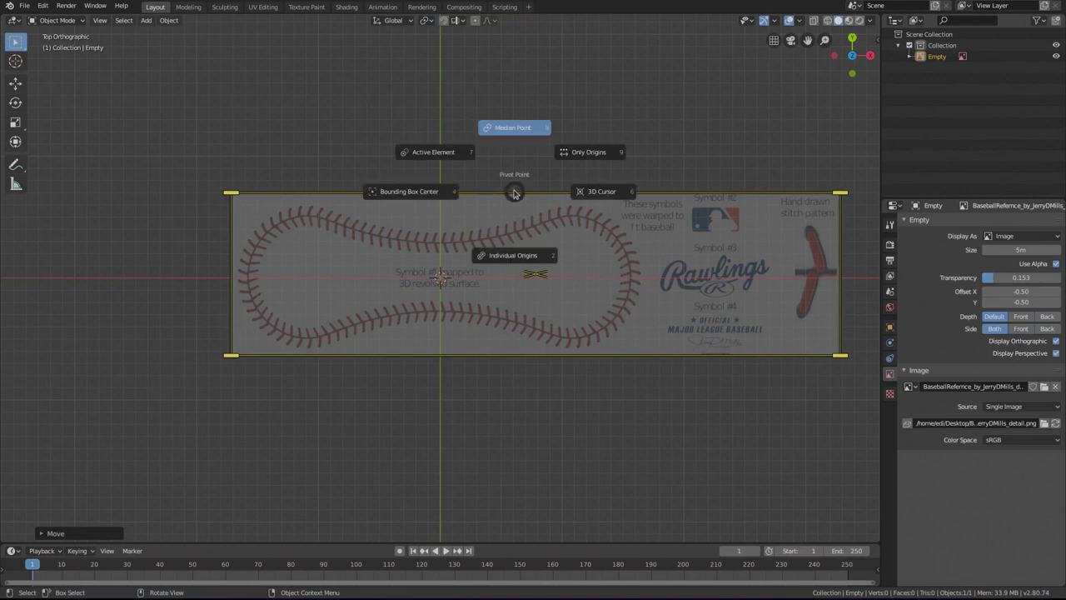
pyautogui.click(596, 192)
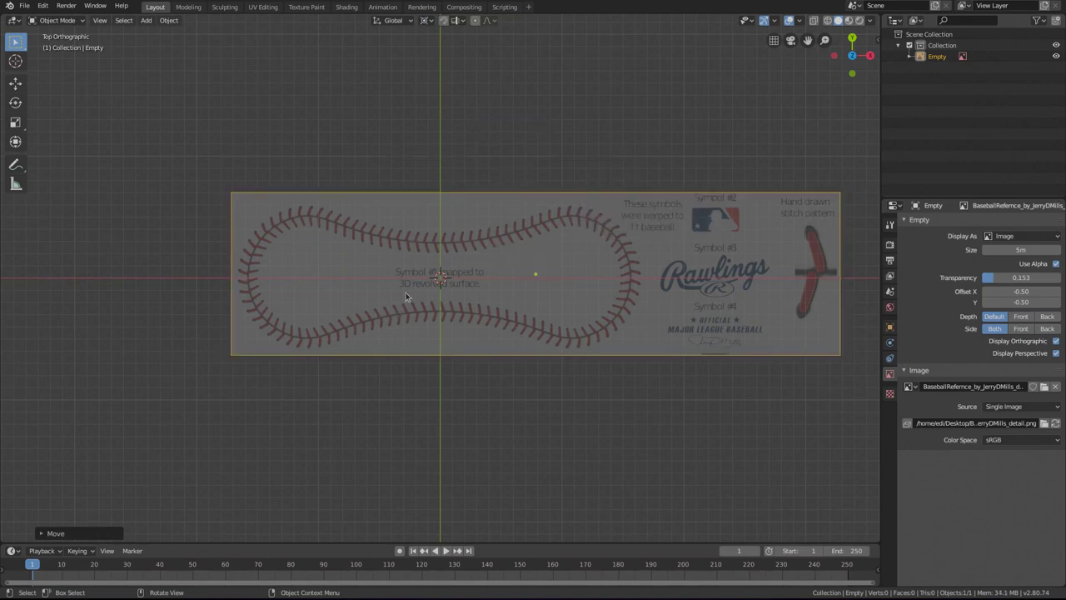
# Reselect the reference image and scale it up around the 3D cursor.
pyautogui.press('s')
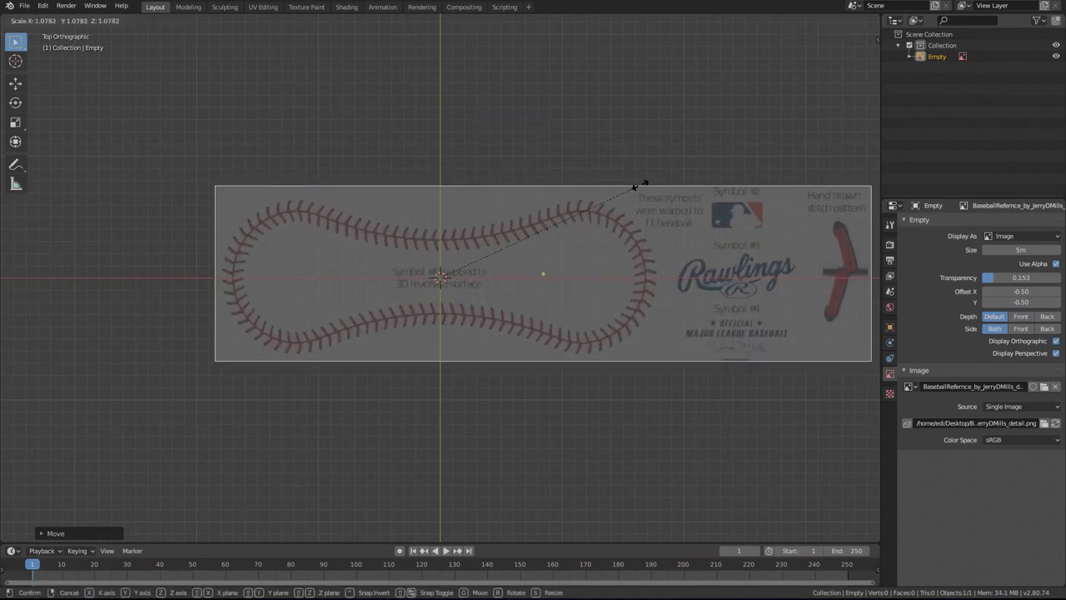
pyautogui.click(542, 178)
pyautogui.click(535, 274)
pyautogui.click(466, 259)
pyautogui.click(554, 270)
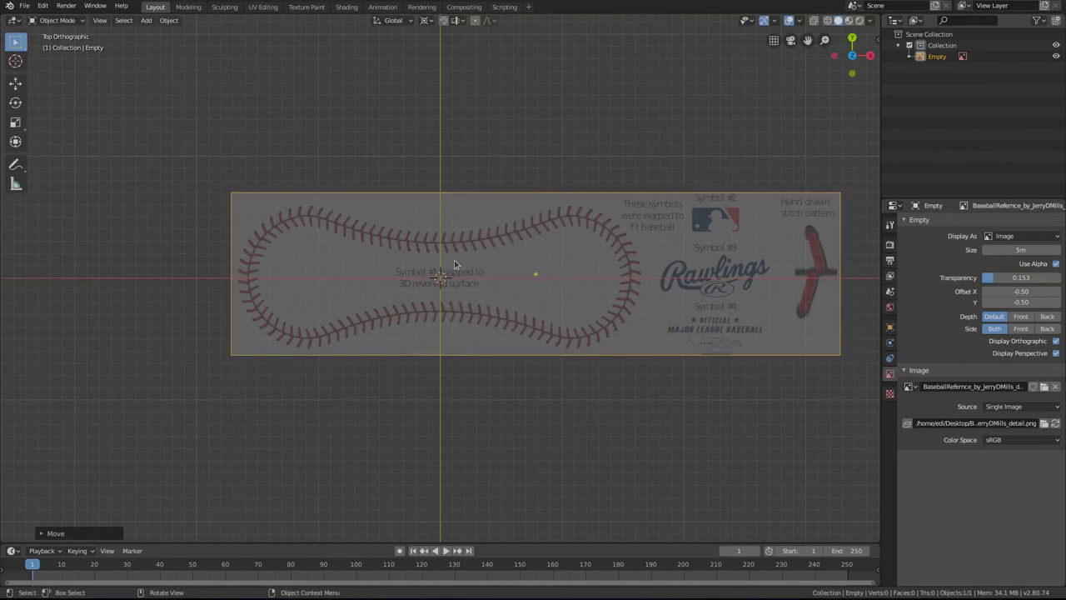
pyautogui.press('s')
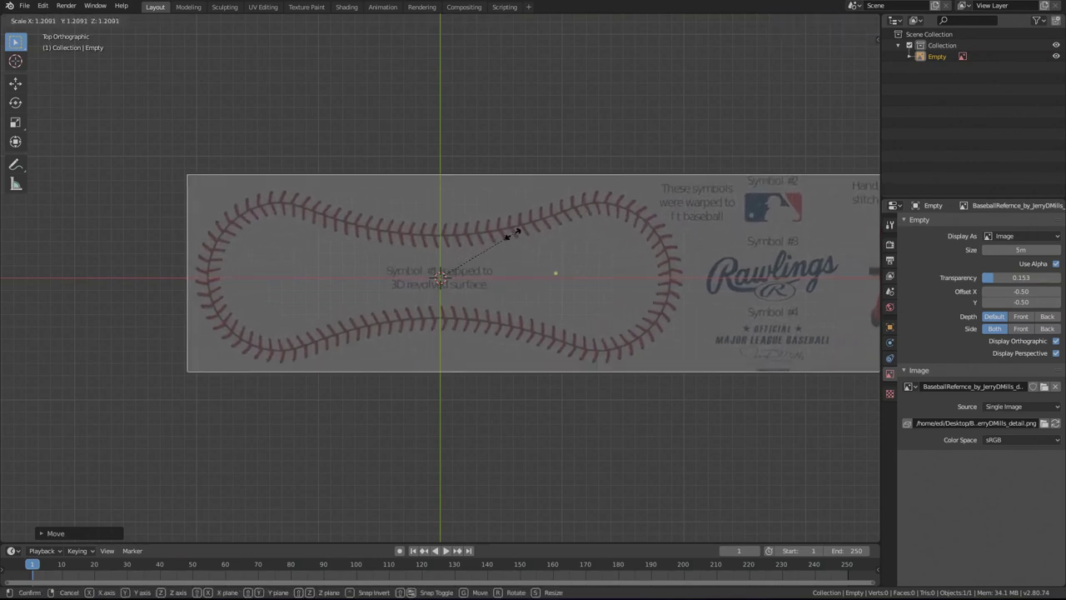
pyautogui.click(521, 232)
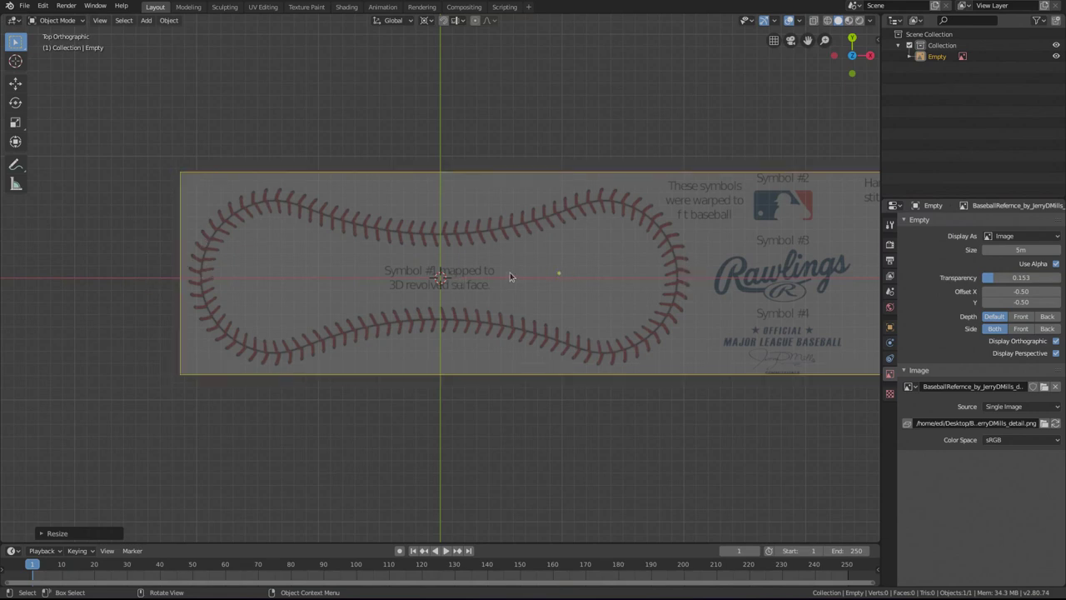
# Shift the image right, enlarge it further, and nudge it along X.
pyautogui.press('s')
pyautogui.press('g')
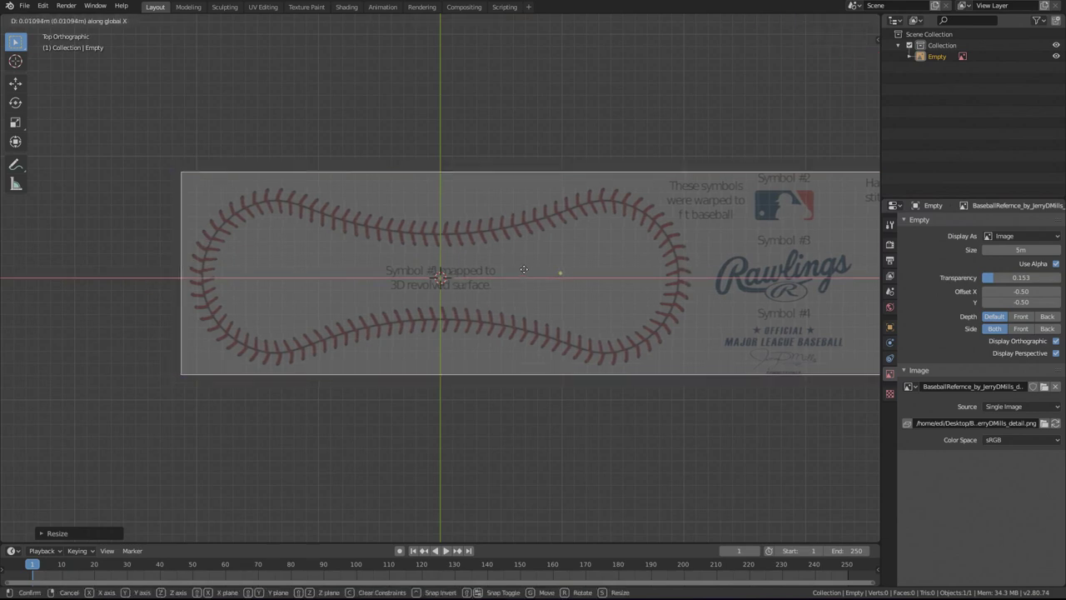
pyautogui.click(526, 271)
pyautogui.press('s')
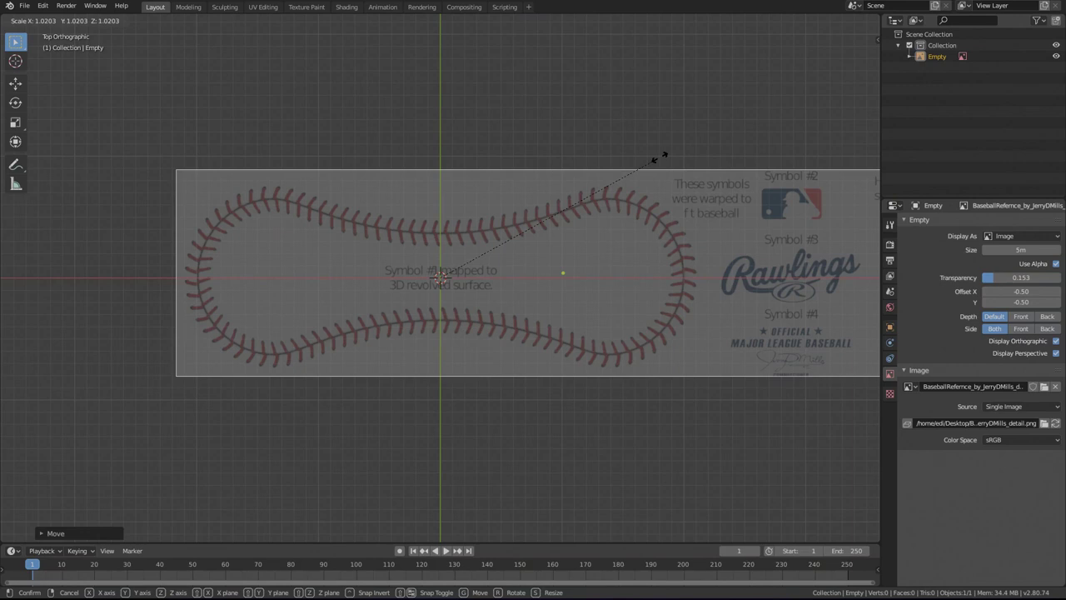
pyautogui.click(664, 155)
pyautogui.scroll(3, 680, 225)
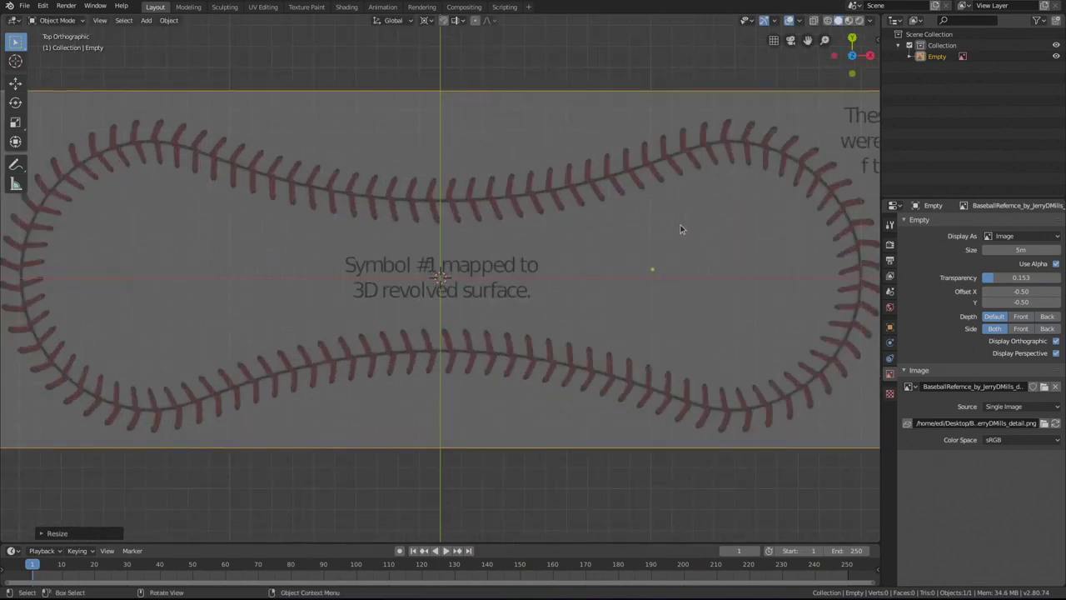
pyautogui.press('g')
pyautogui.press('x')
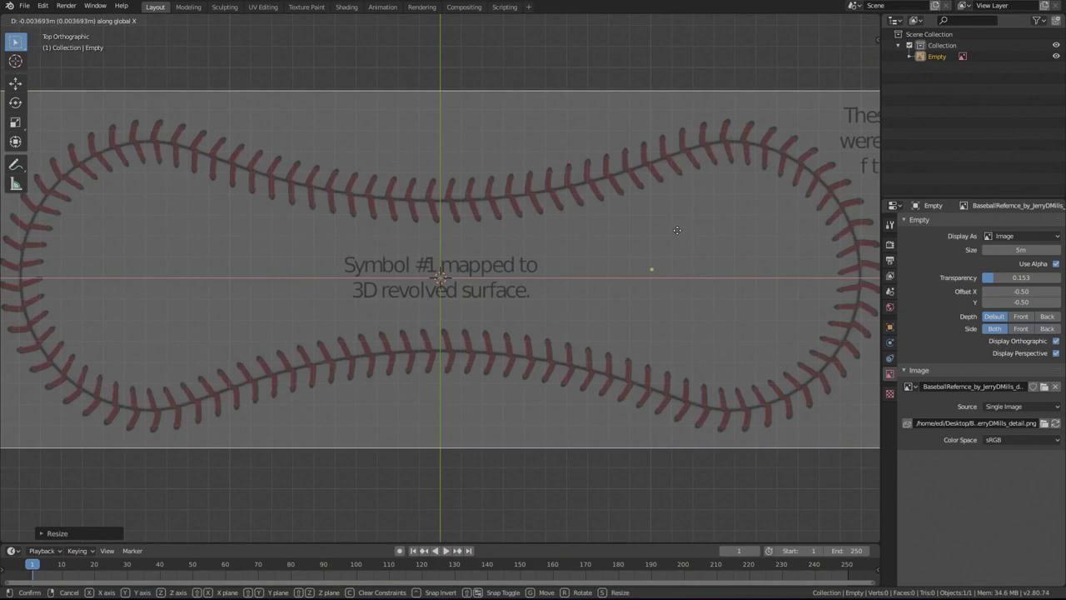
pyautogui.click(676, 229)
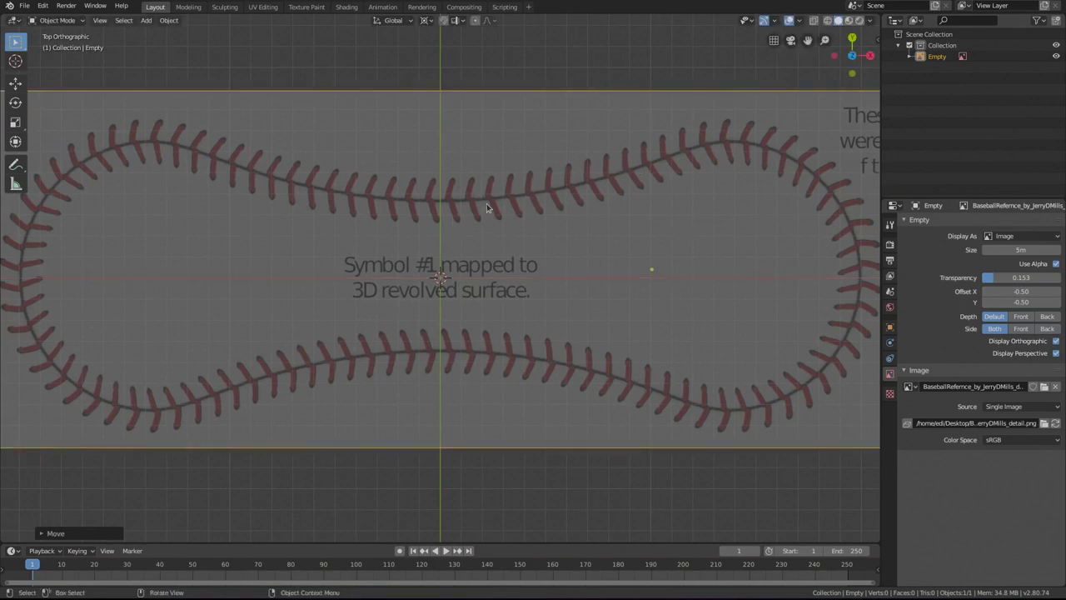
# Rescale the image uniformly and adjust its vertical position along Y.
pyautogui.press('s')
pyautogui.press('y')
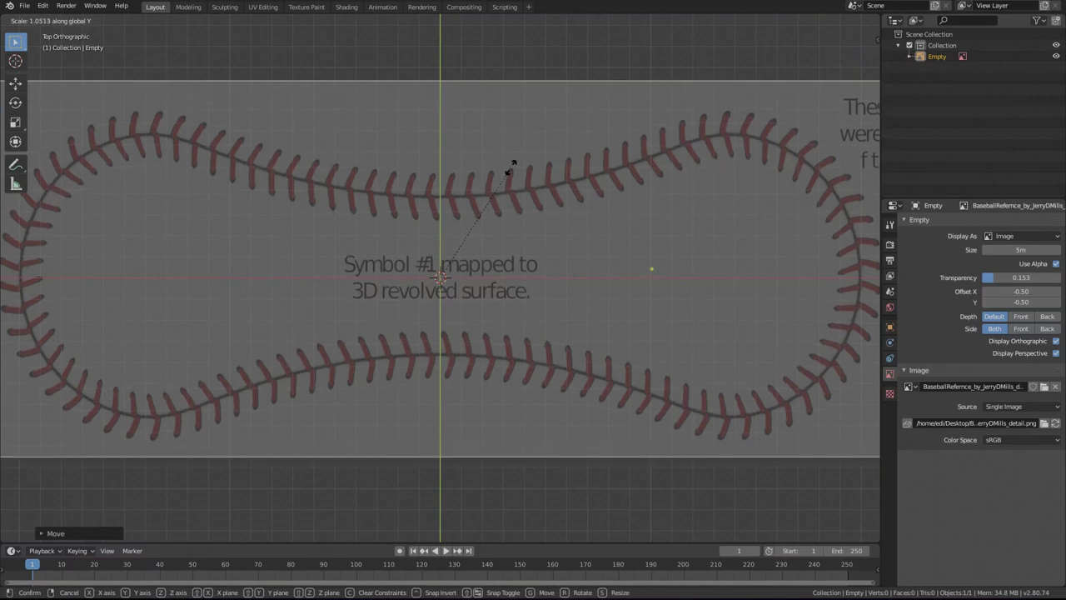
pyautogui.press('c')
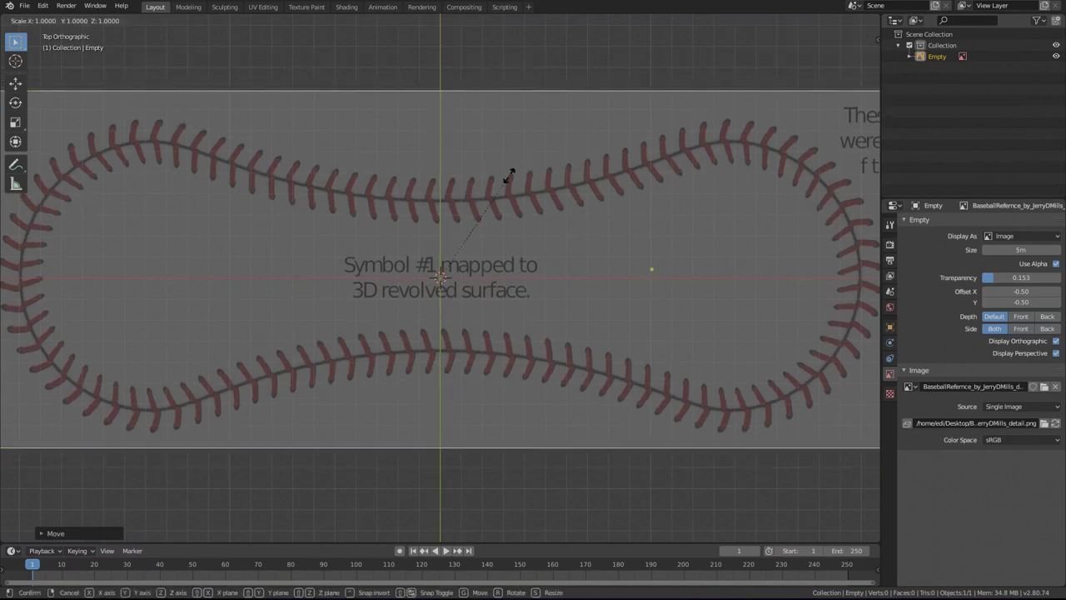
pyautogui.click(556, 135)
pyautogui.press('g')
pyautogui.press('y')
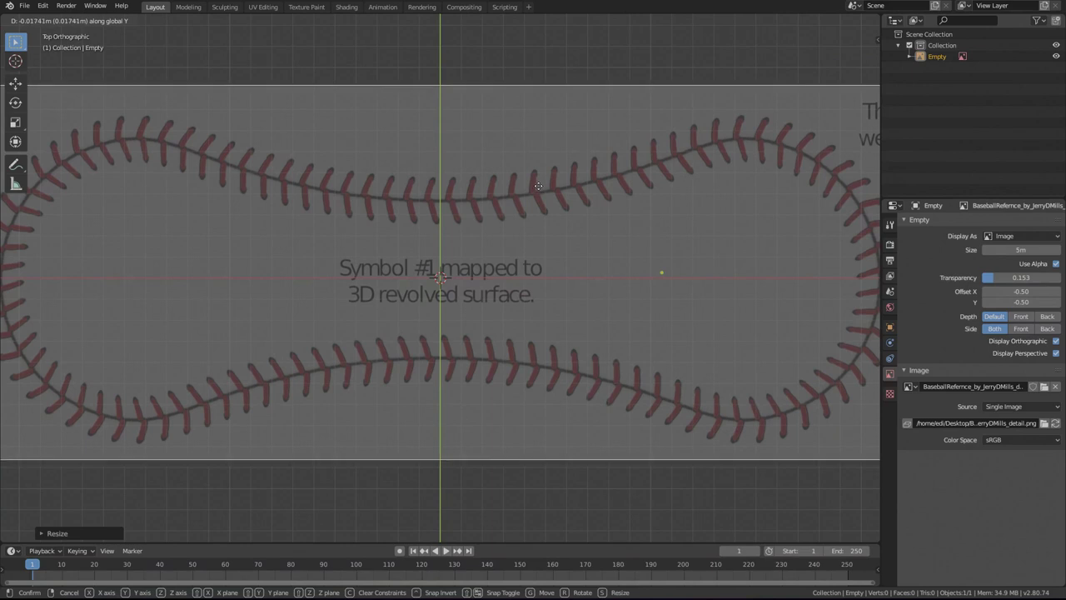
pyautogui.click(538, 184)
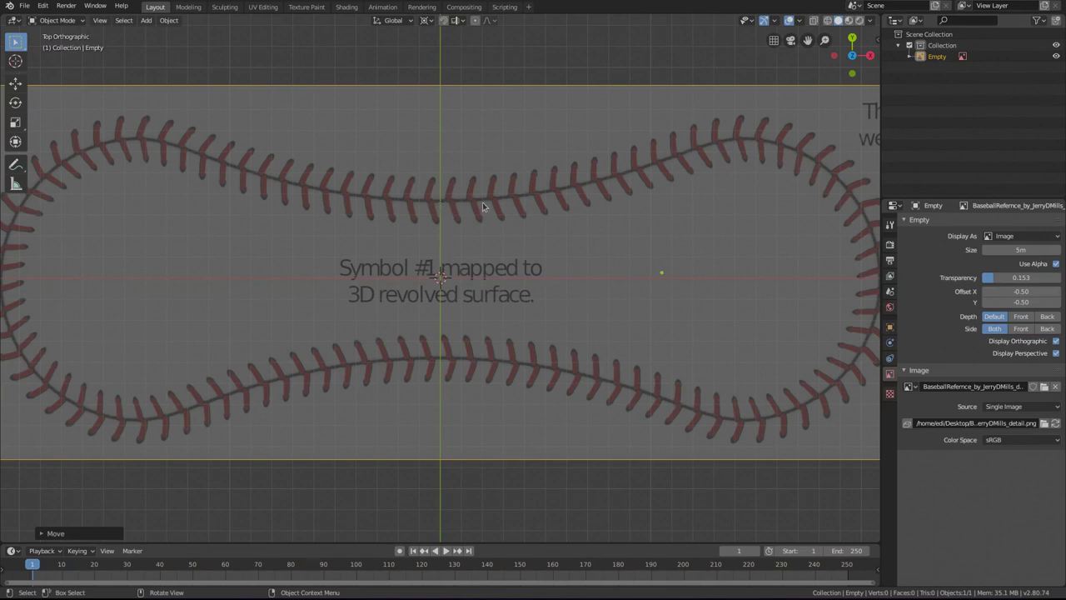
# Enlarge the image once more and give it a small nudge along Y.
pyautogui.press('s')
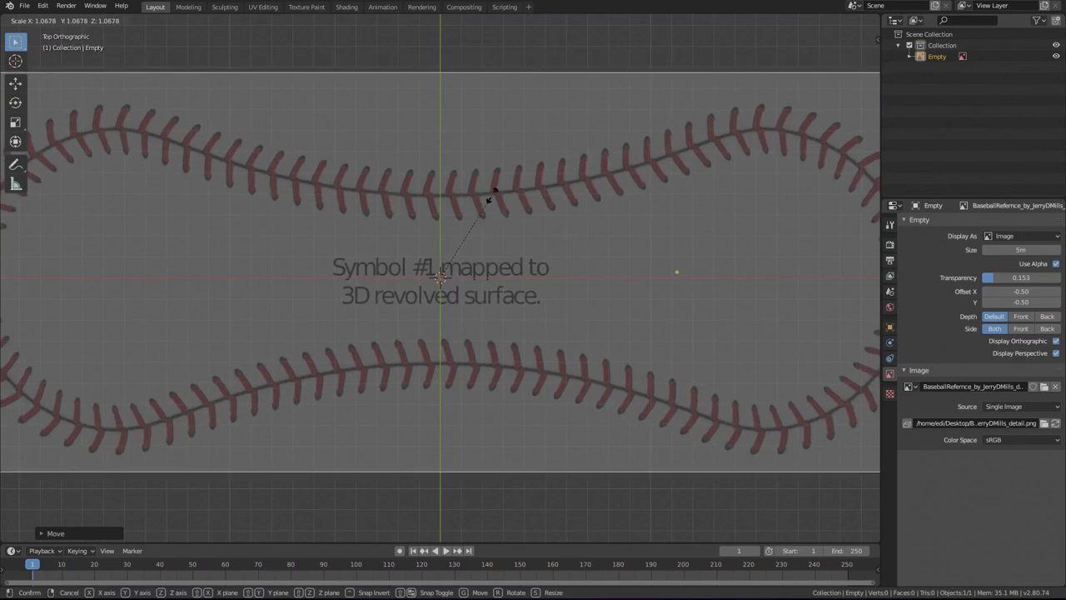
pyautogui.click(492, 197)
pyautogui.scroll(5, 471, 209)
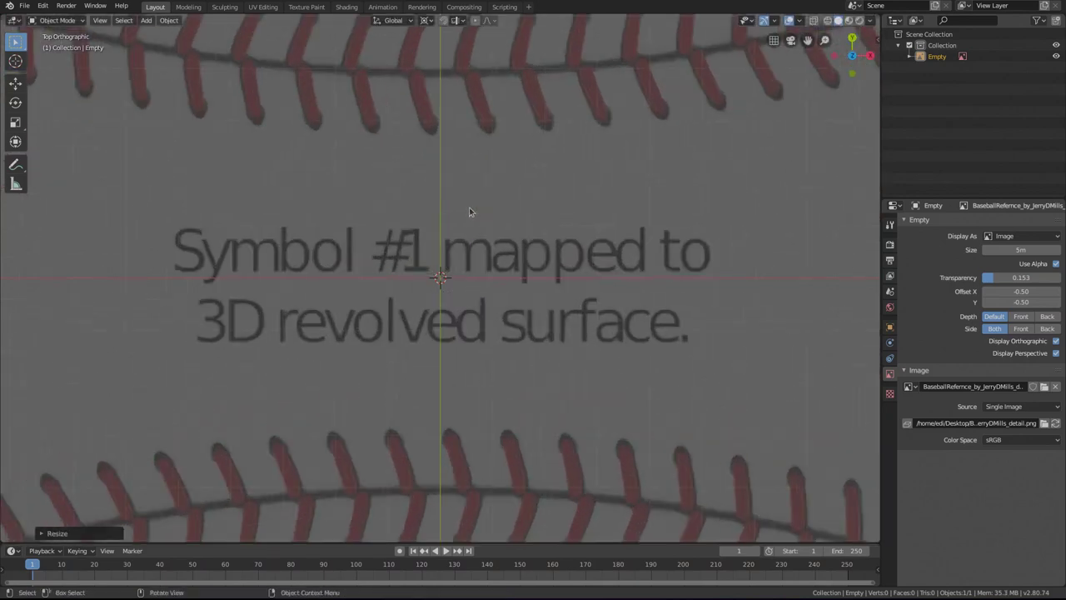
pyautogui.press('g')
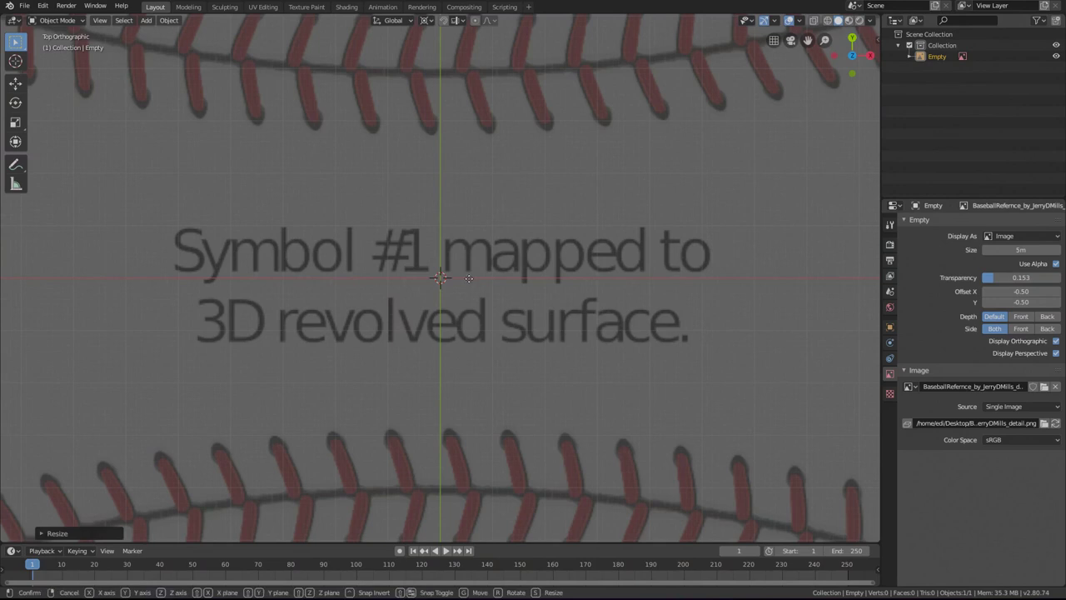
pyautogui.press('y')
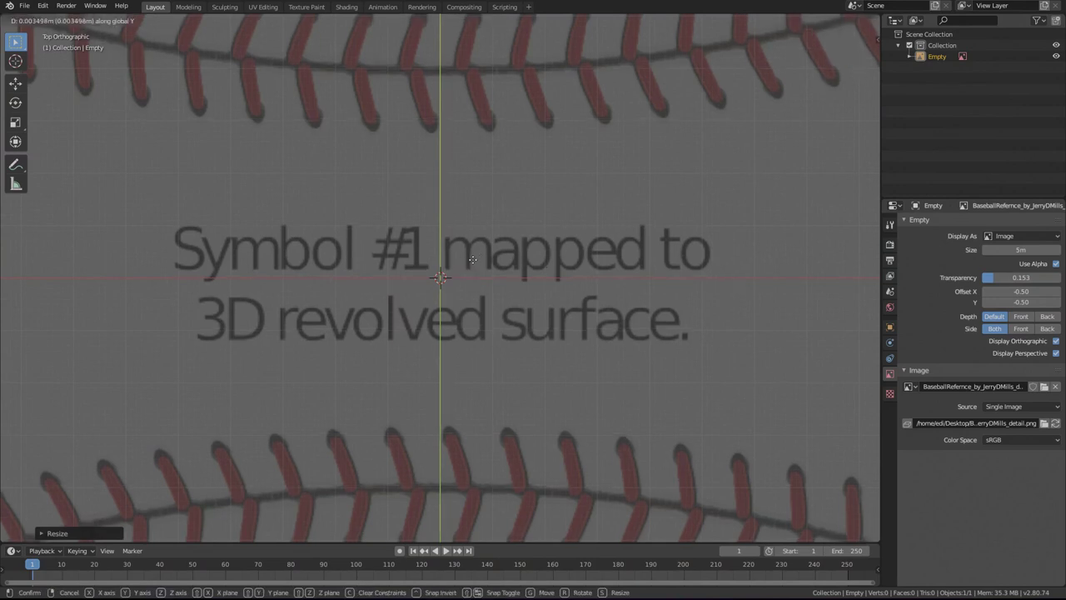
pyautogui.click(470, 244)
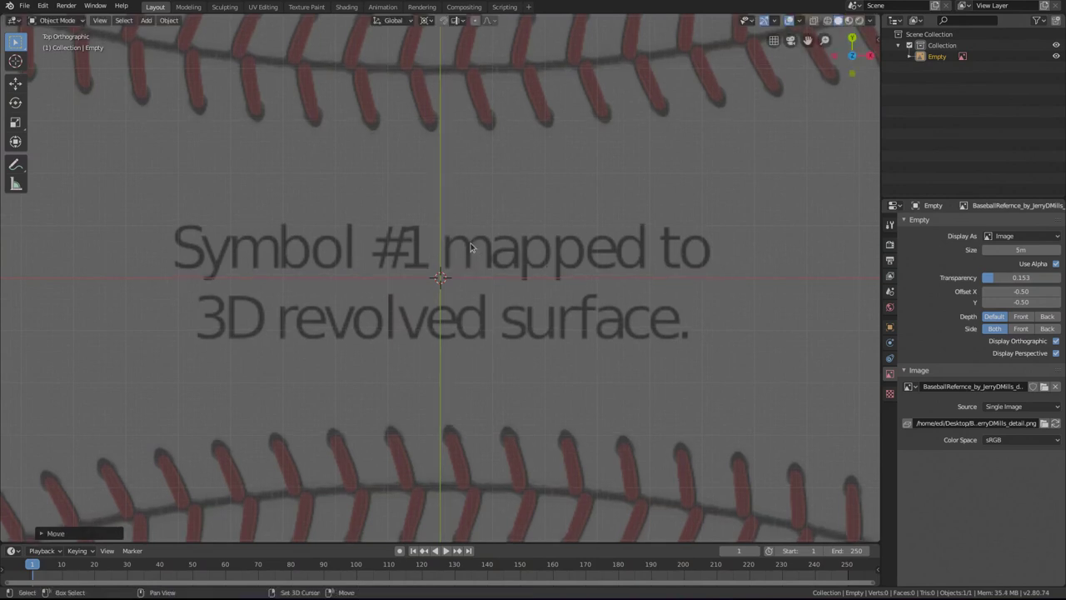
pyautogui.scroll(-7, 483, 250)
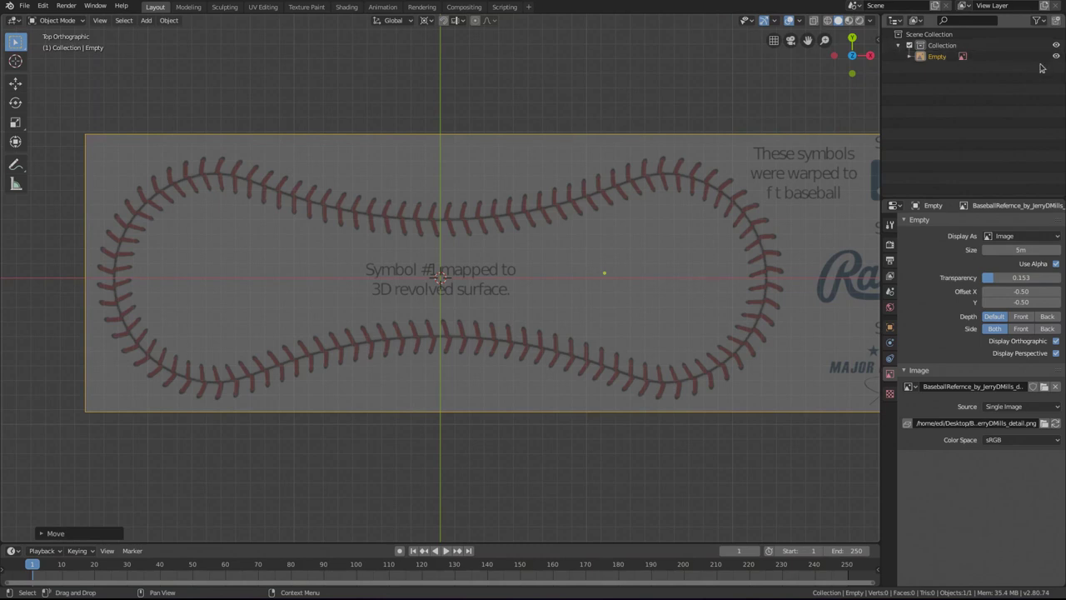
# Enable the Outliner's Selectable filter and turn off selection for the reference Empty.
pyautogui.click(1039, 22)
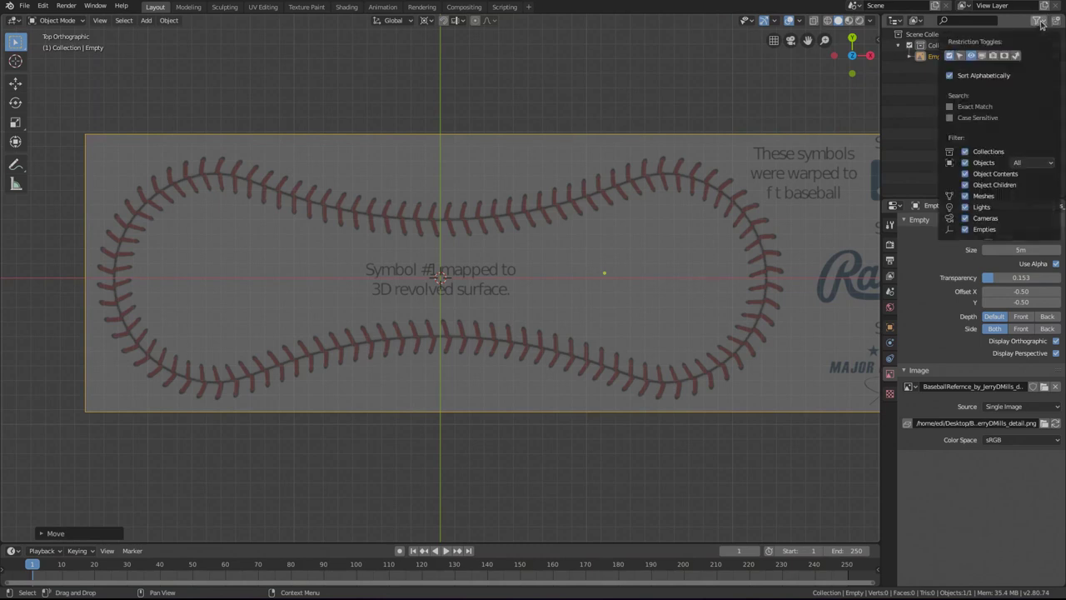
pyautogui.click(961, 56)
pyautogui.click(1043, 56)
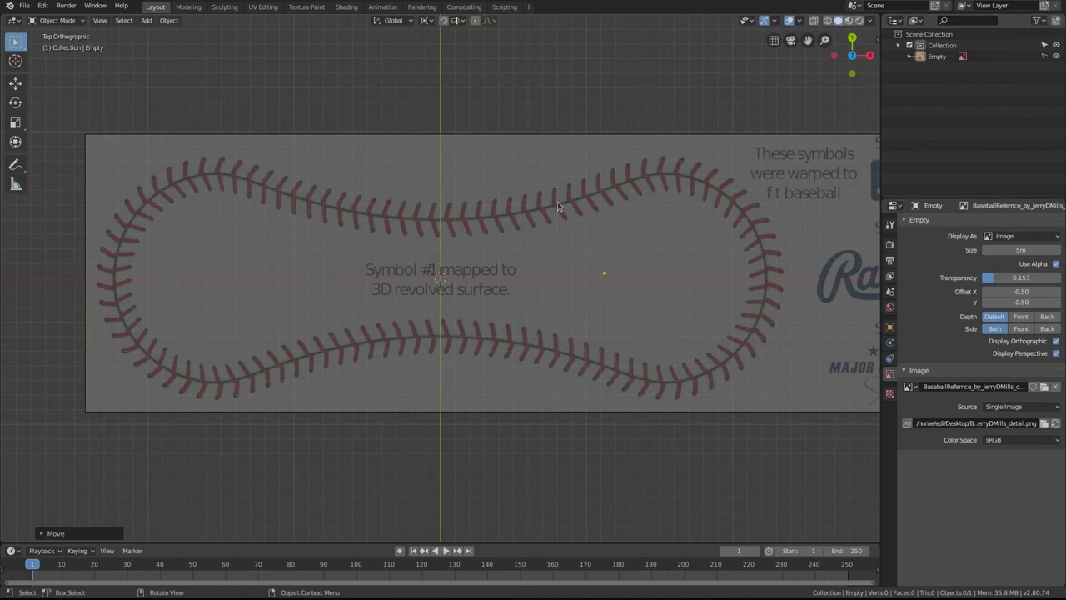
pyautogui.scroll(-3, 566, 220)
pyautogui.keyDown('shift'); pyautogui.moveTo(522, 257); pyautogui.dragTo(474, 261, button='middle'); pyautogui.keyUp('shift')
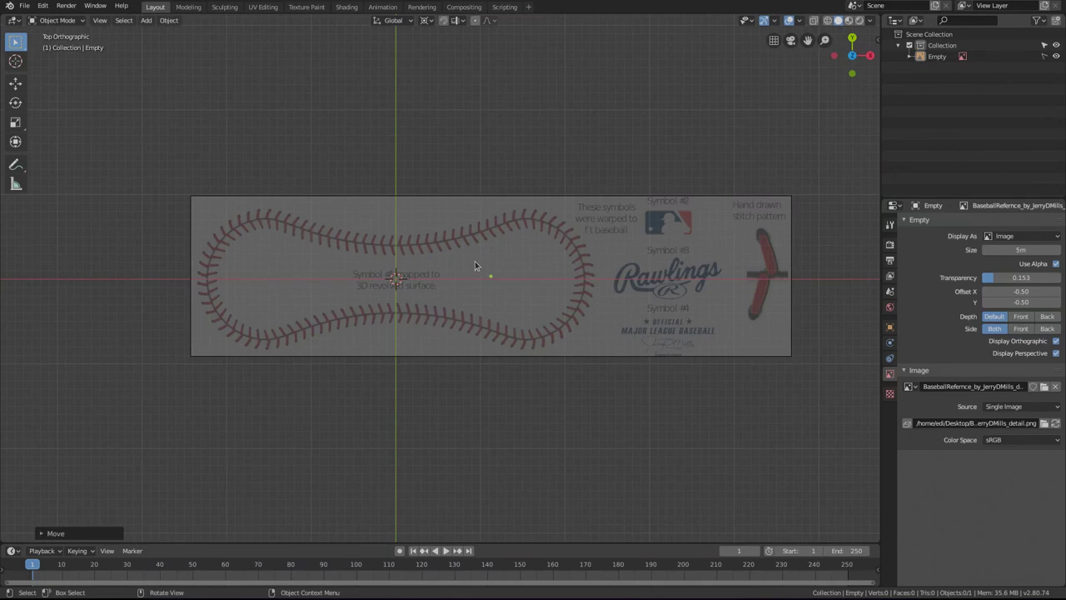
# Save the scene into Desktop > BaseBallTuT as 20190608_BaseballTutorial.
pyautogui.hotkey('ctrl', 's')
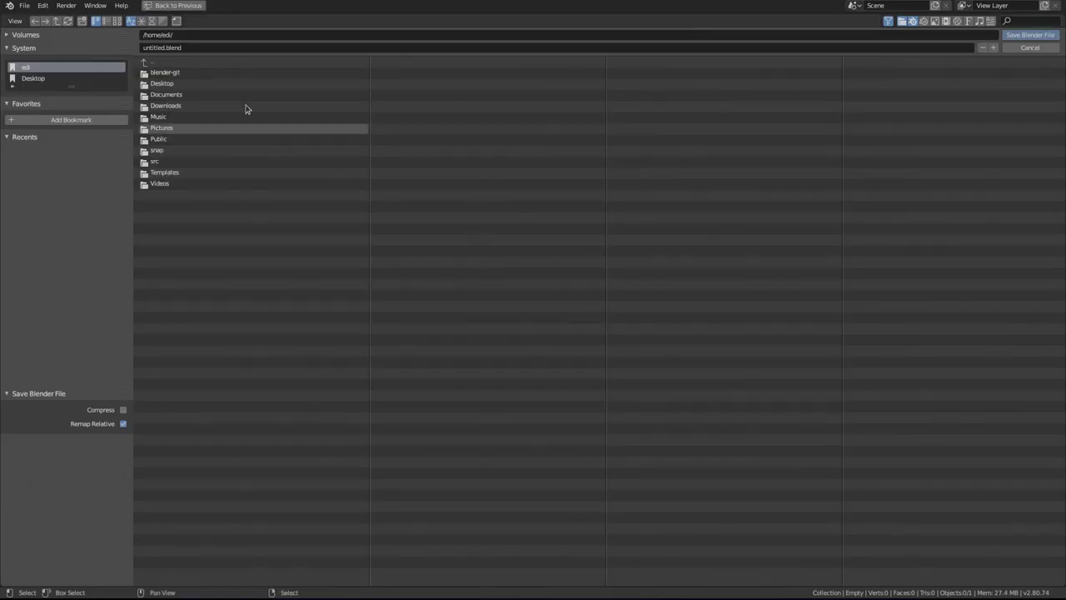
pyautogui.click(171, 49)
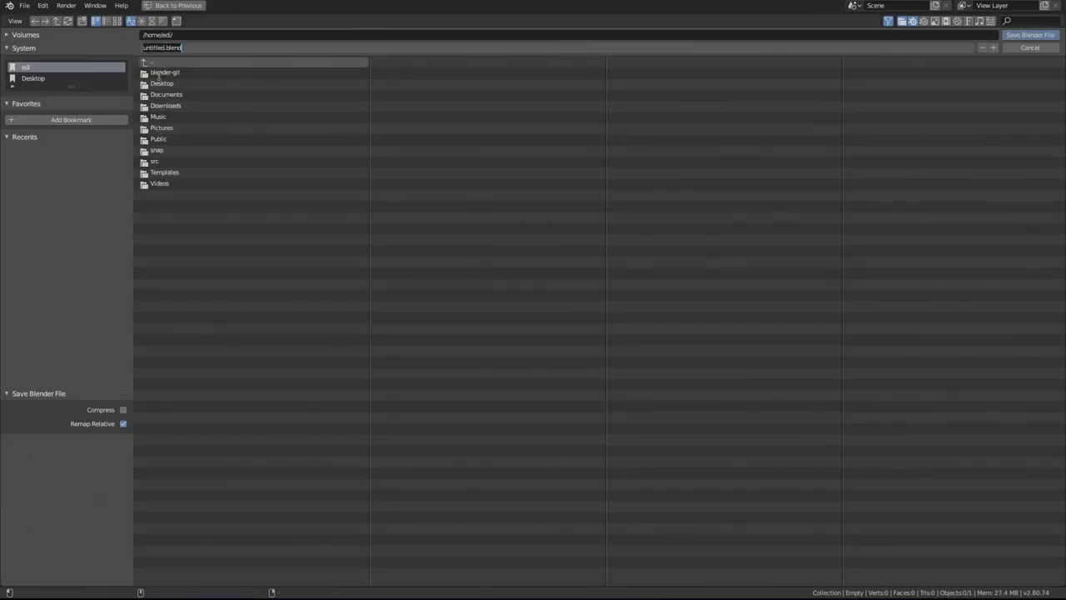
pyautogui.click(159, 82)
pyautogui.click(159, 83)
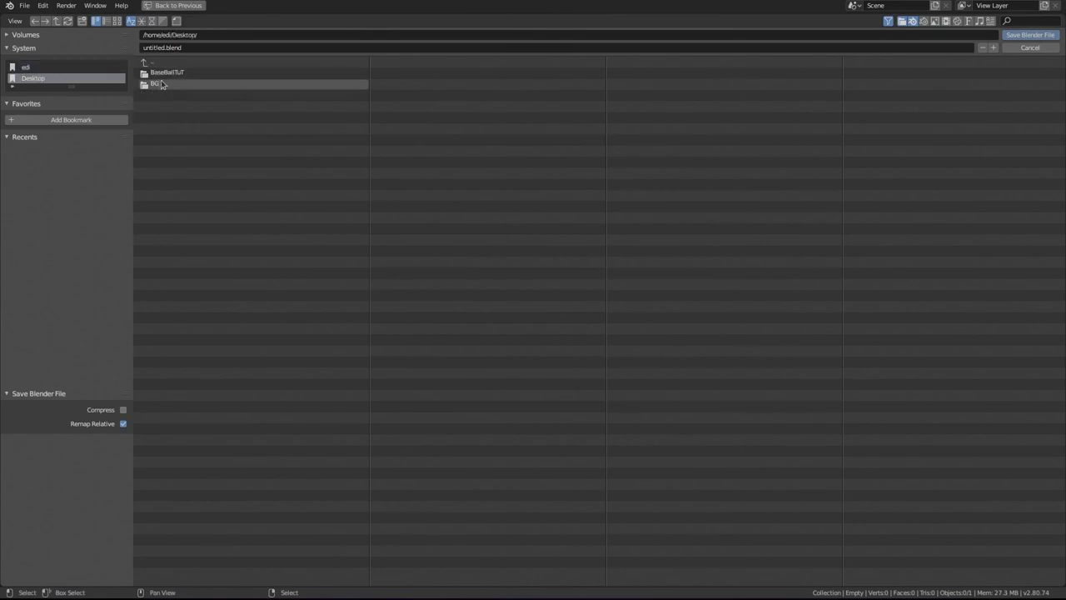
pyautogui.click(164, 73)
pyautogui.click(183, 49)
pyautogui.press('BackSpace')
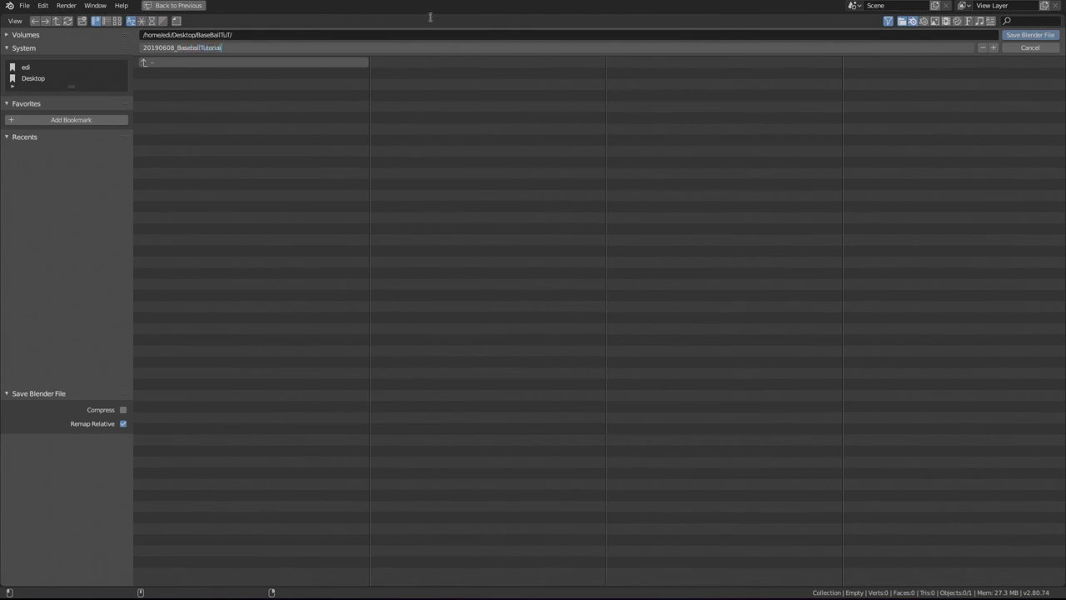
pyautogui.click(1035, 35)
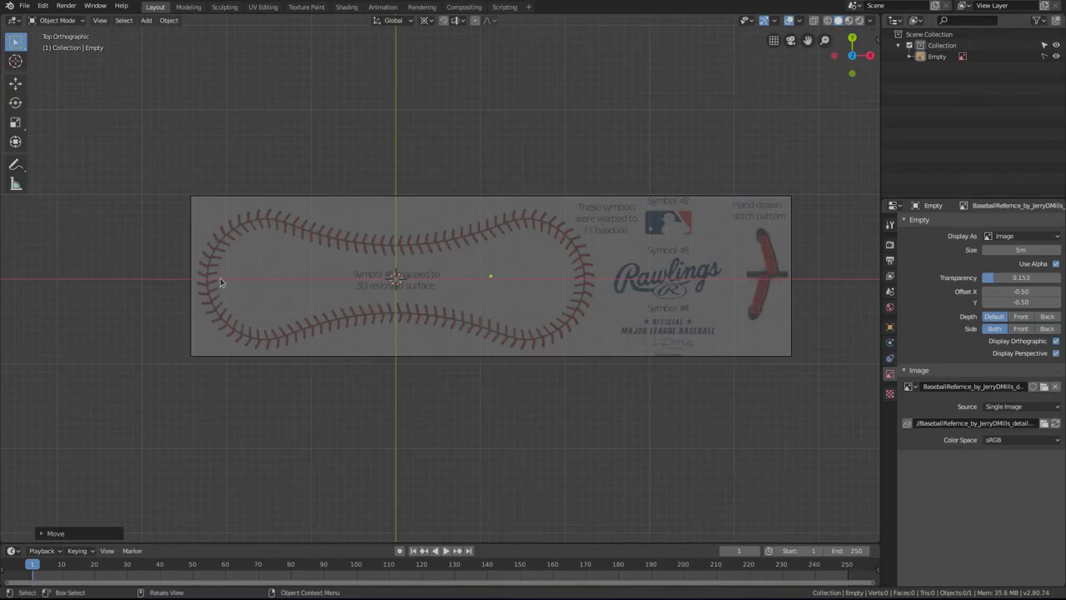
# With the Annotate tool, hand-draw numbers above the first stitches of the upper seam.
pyautogui.scroll(2, 395, 246)
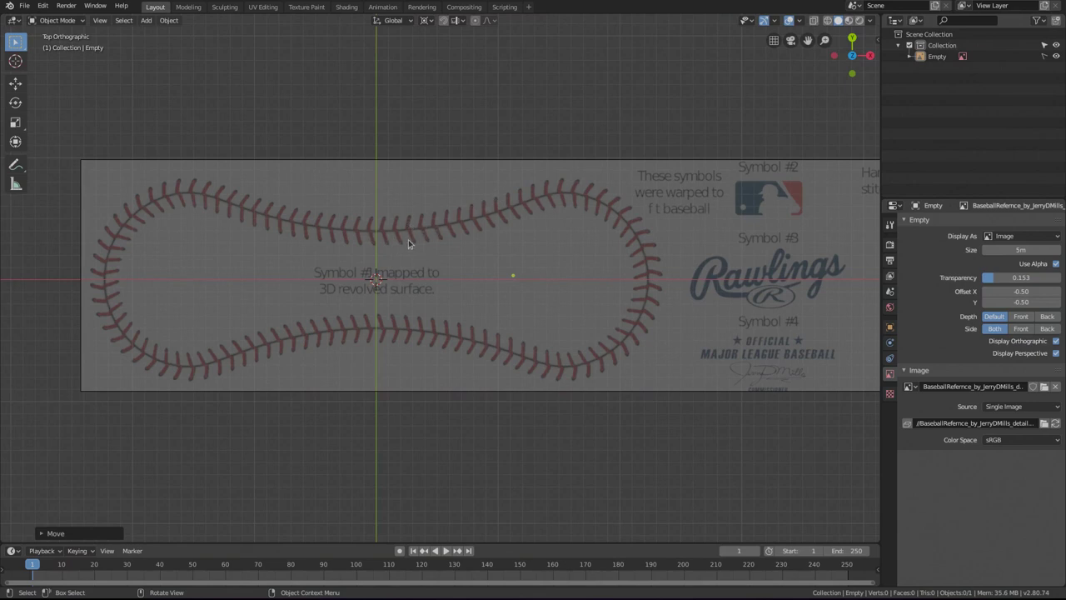
pyautogui.click(15, 164)
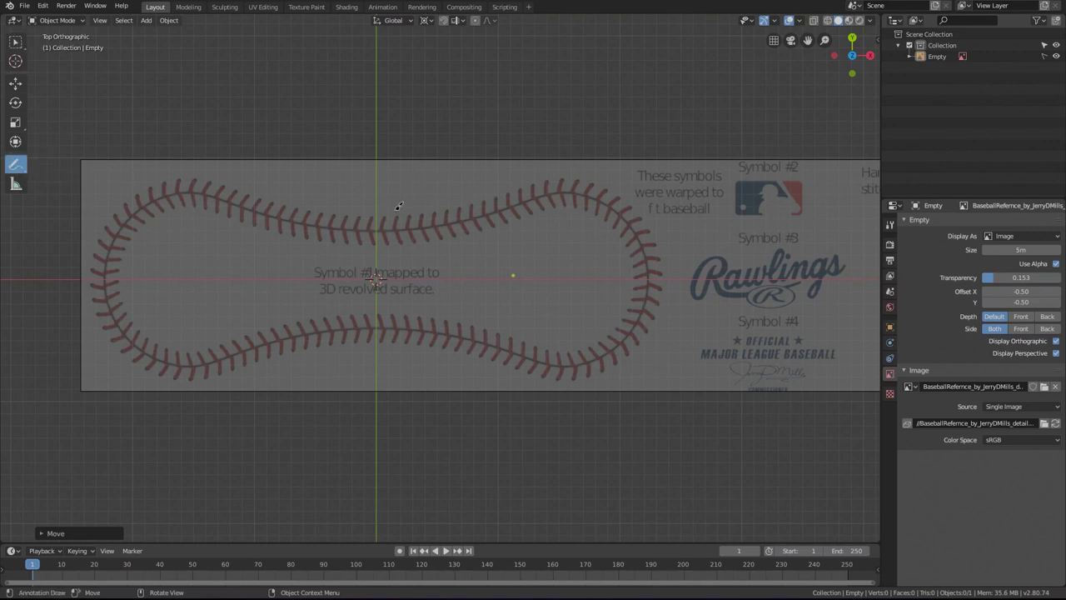
pyautogui.moveTo(384, 210)
pyautogui.mouseDown()
pyautogui.moveTo(460, 205)
pyautogui.moveTo(498, 188)
pyautogui.mouseUp()
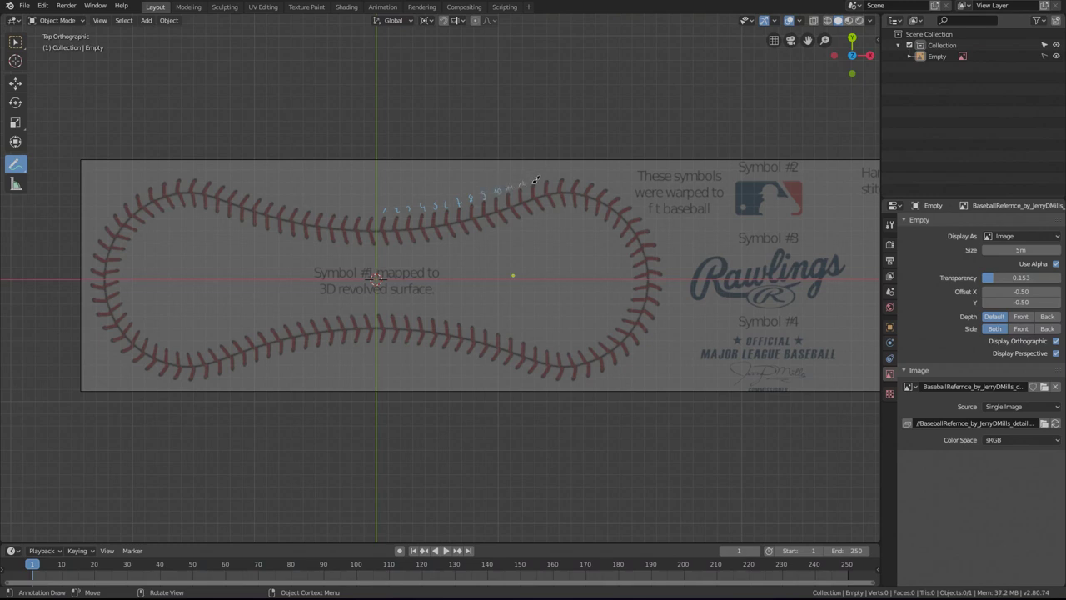
pyautogui.moveTo(537, 178); pyautogui.dragTo(541, 174)
# Number the remaining stitches around the right curve up to 25, then return to Select Box.
pyautogui.moveTo(576, 177); pyautogui.dragTo(586, 172)
pyautogui.moveTo(609, 186)
pyautogui.mouseDown()
pyautogui.moveTo(636, 198)
pyautogui.moveTo(663, 237)
pyautogui.mouseUp()
pyautogui.click(14, 43)
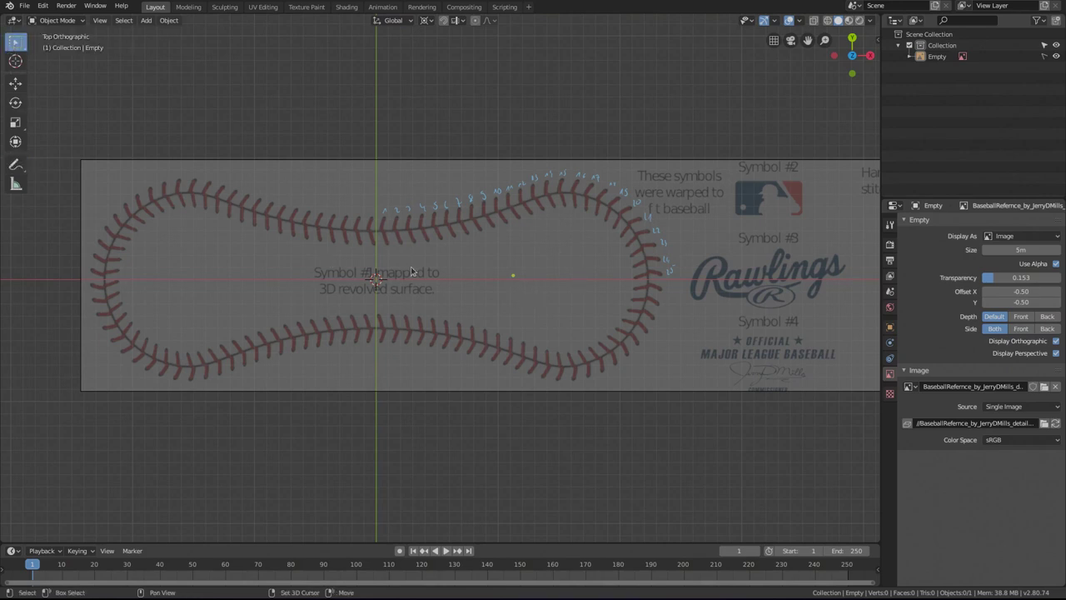
pyautogui.hotkey('shift', 'a')
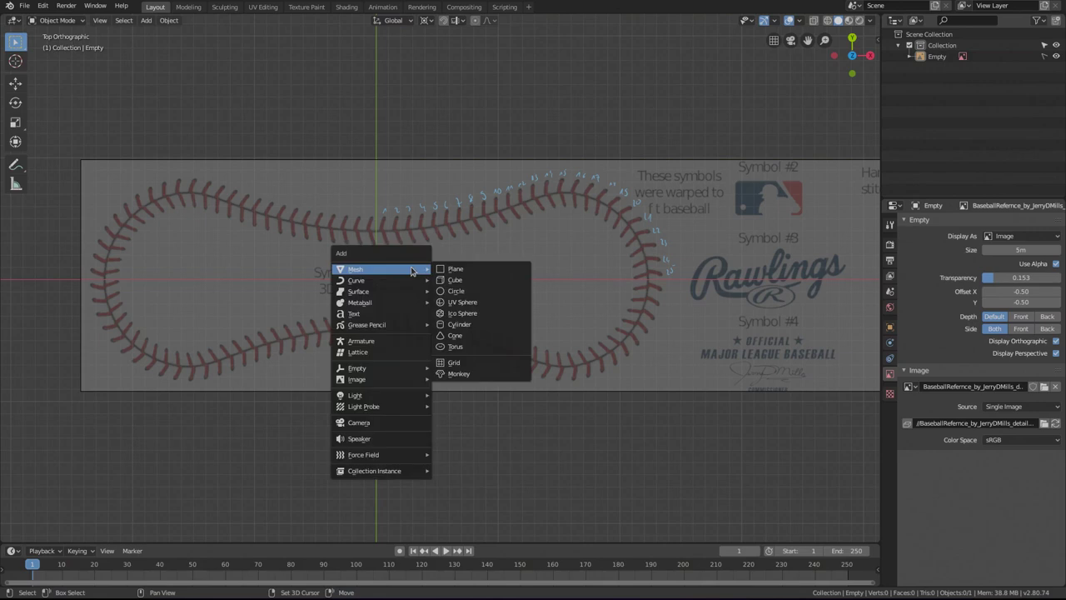
# Add a circle mesh with 84 vertices.
pyautogui.click(467, 289)
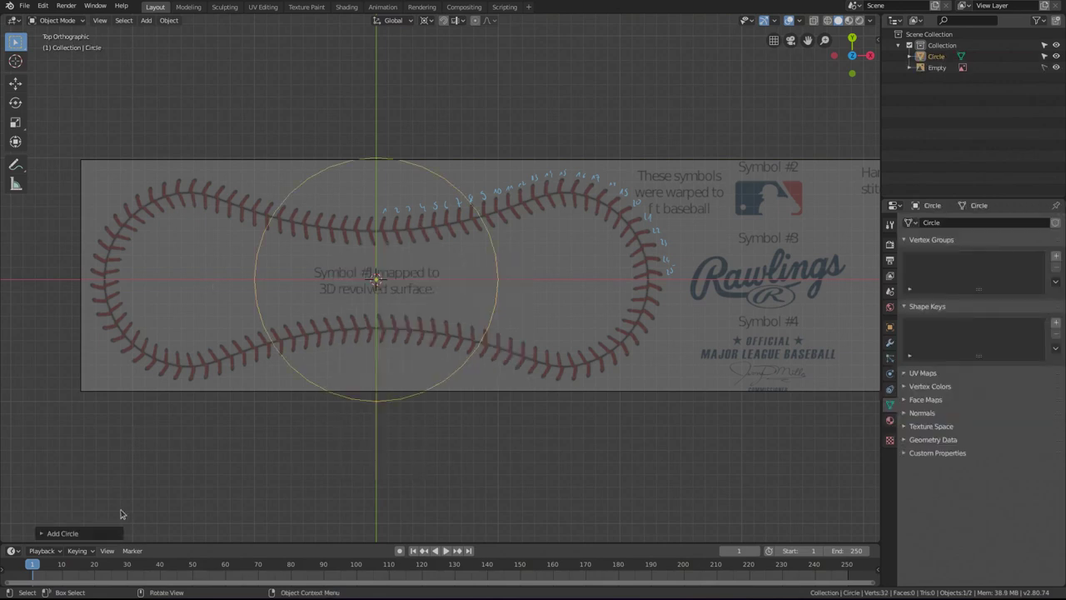
pyautogui.click(91, 533)
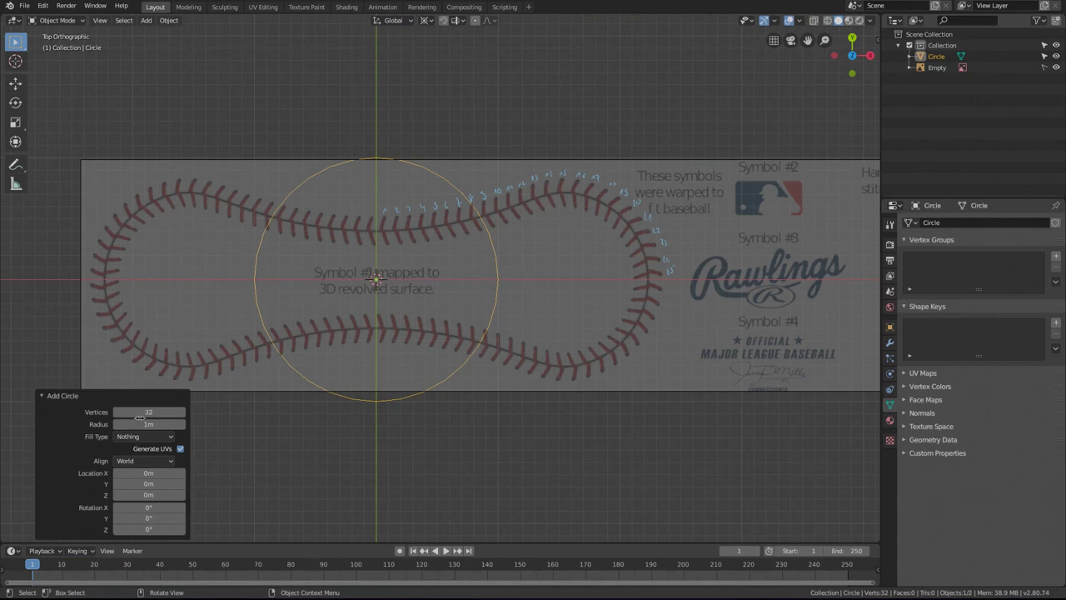
pyautogui.click(139, 412)
pyautogui.write('84')
pyautogui.press('Return')
# Move the circle 1.23 m along X so its edge meets the seam's right curve.
pyautogui.press('g')
pyautogui.press('x')
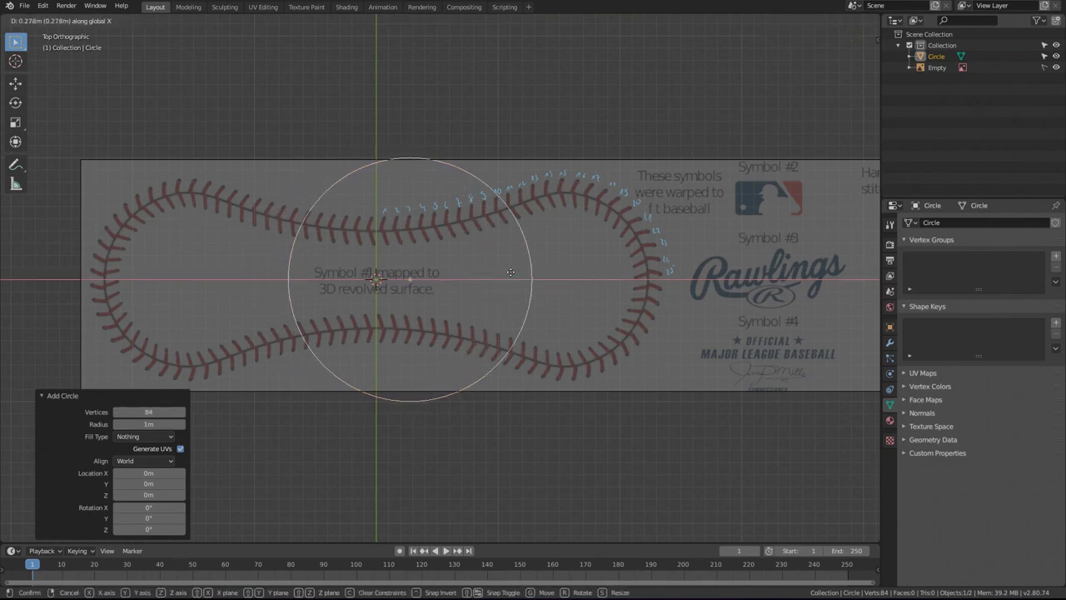
pyautogui.click(619, 275)
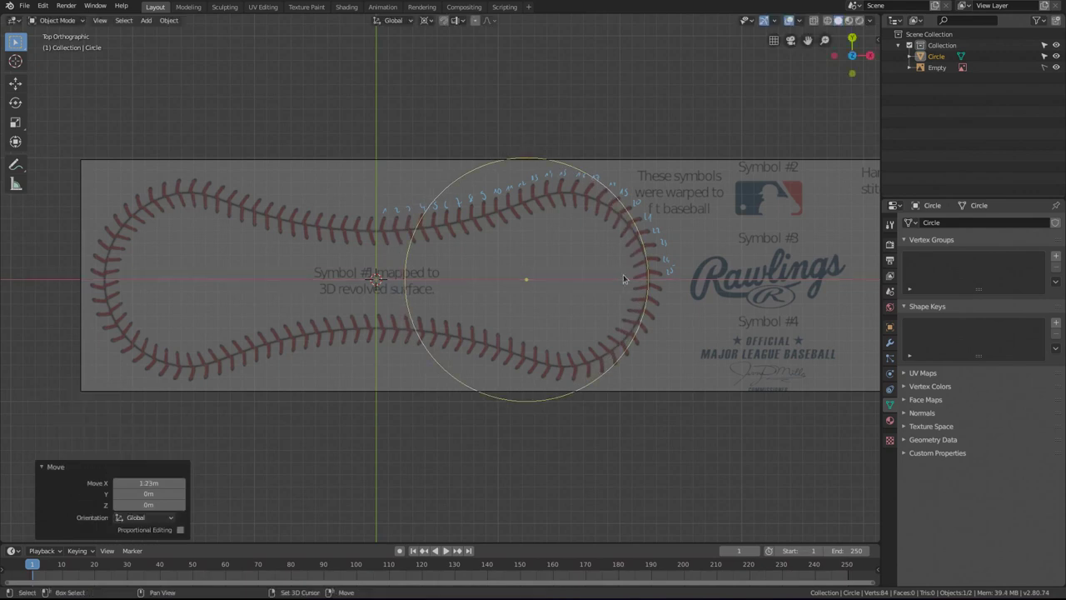
pyautogui.scroll(4, 597, 261)
pyautogui.scroll(5, 598, 260)
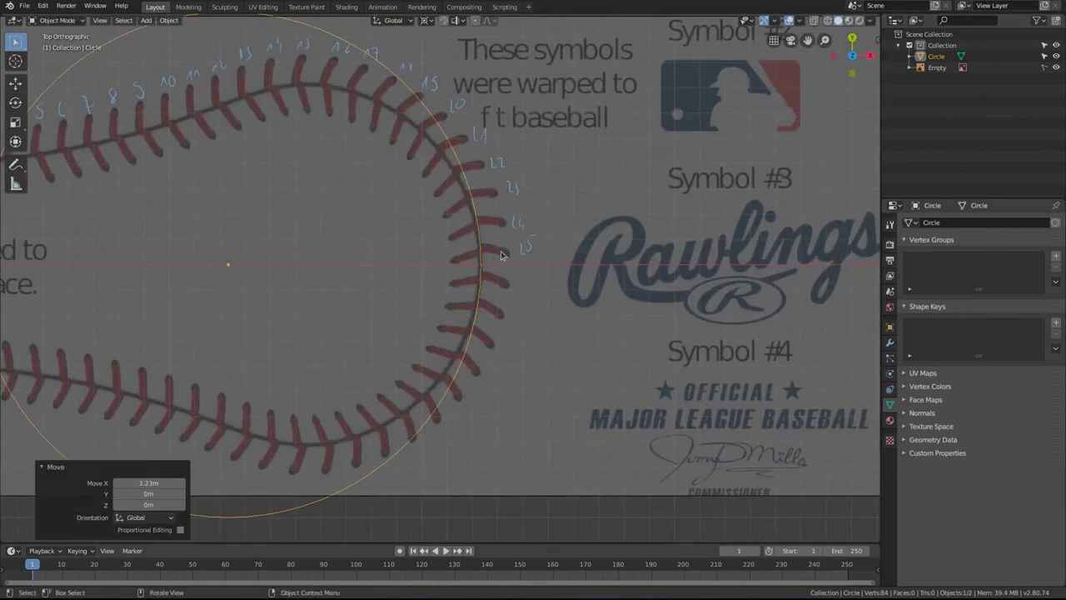
pyautogui.press('g')
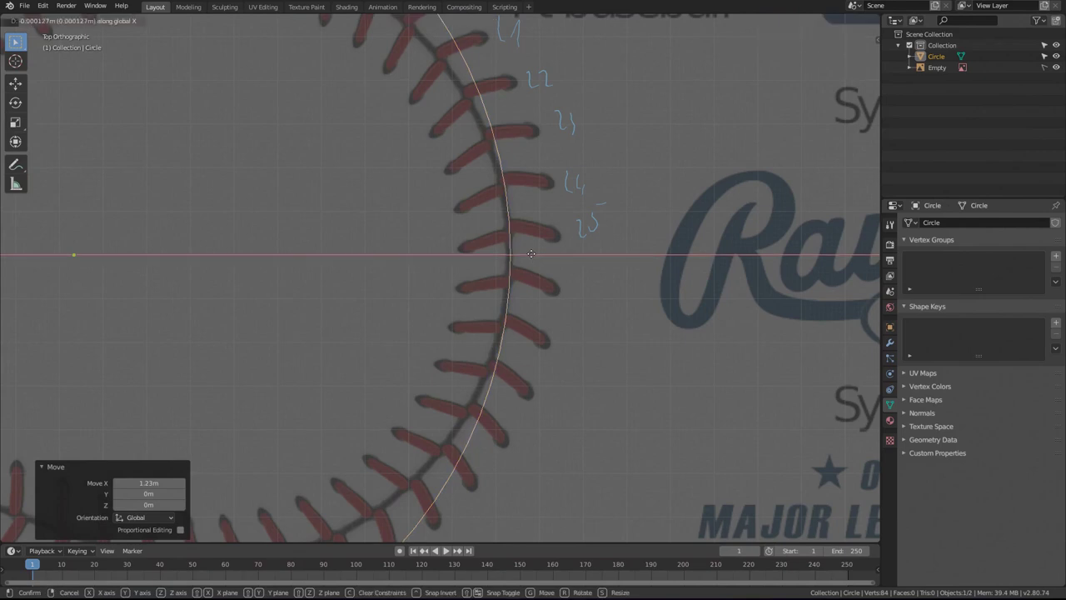
pyautogui.click(524, 256)
pyautogui.press('KP_Decimal')
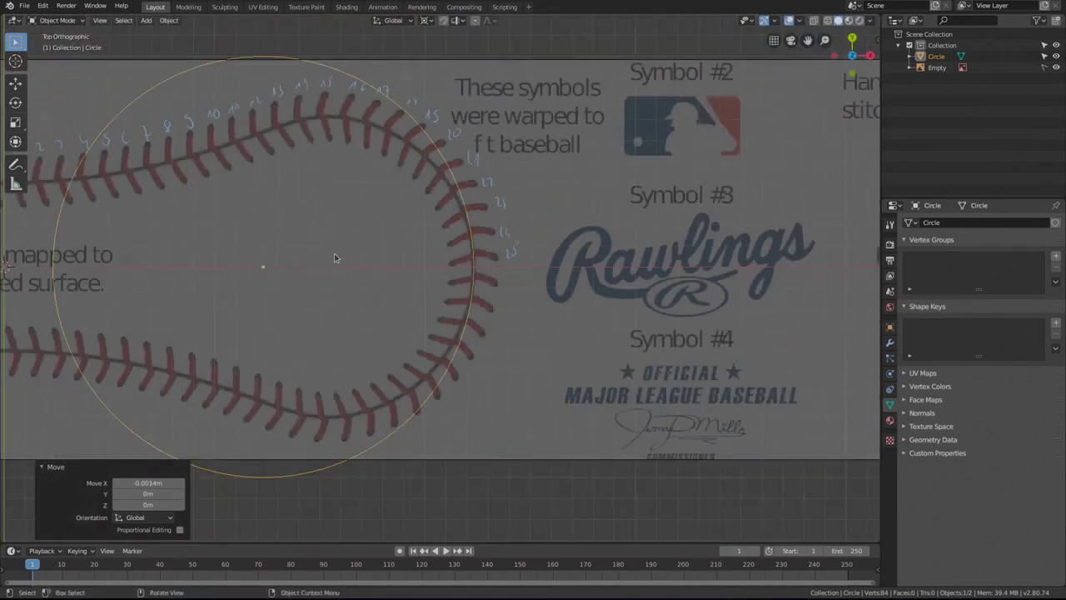
# In Edit Mode, select the vertex on the circle's right edge.
pyautogui.press('Tab')
pyautogui.click(611, 266)
pyautogui.hotkey('shift', 's')
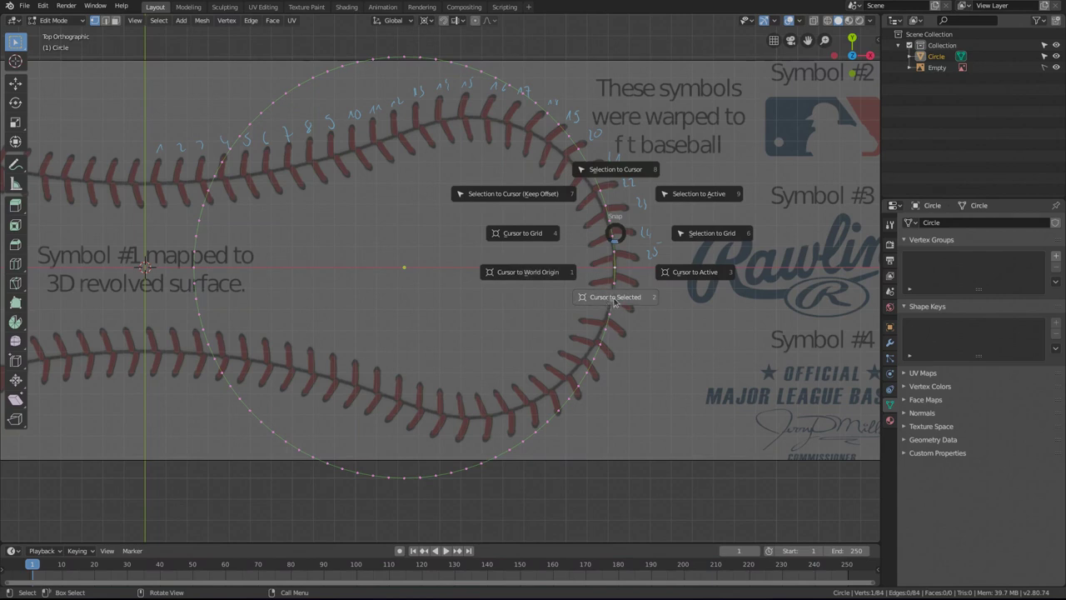
# Snap the 3D cursor to the right vertex and scale the whole circle to 0.711 around it.
pyautogui.click(616, 298)
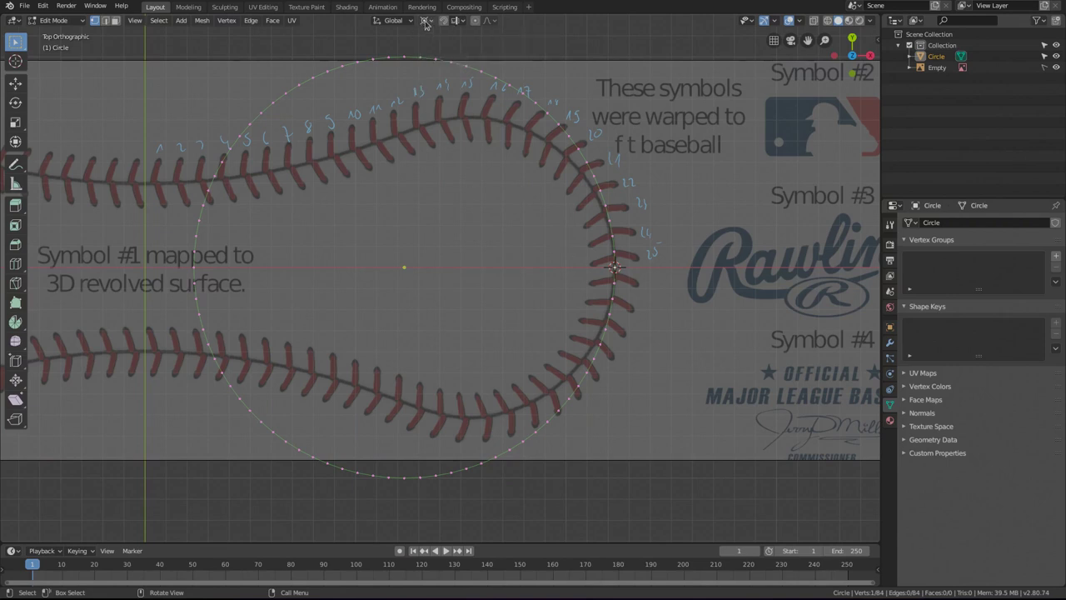
pyautogui.press('a')
pyautogui.press('s')
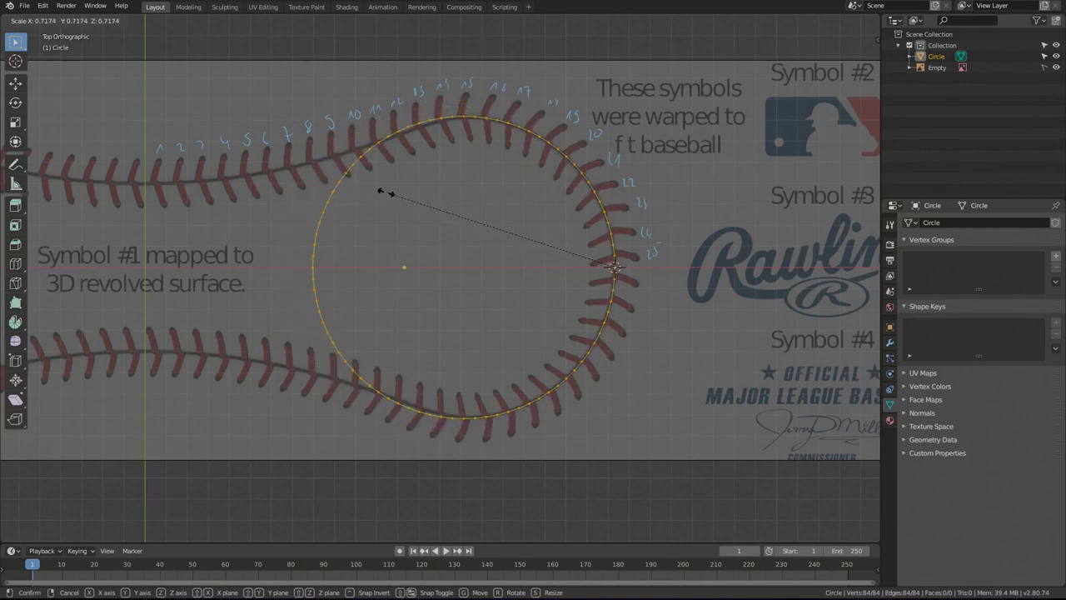
pyautogui.click(614, 267)
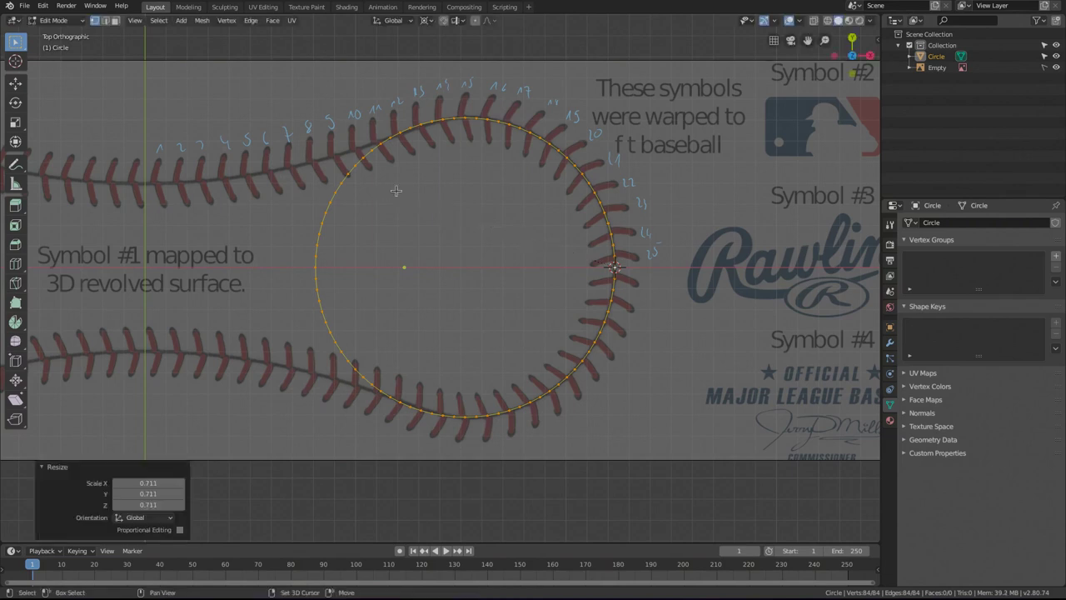
pyautogui.scroll(5, 582, 254)
pyautogui.scroll(4, 500, 302)
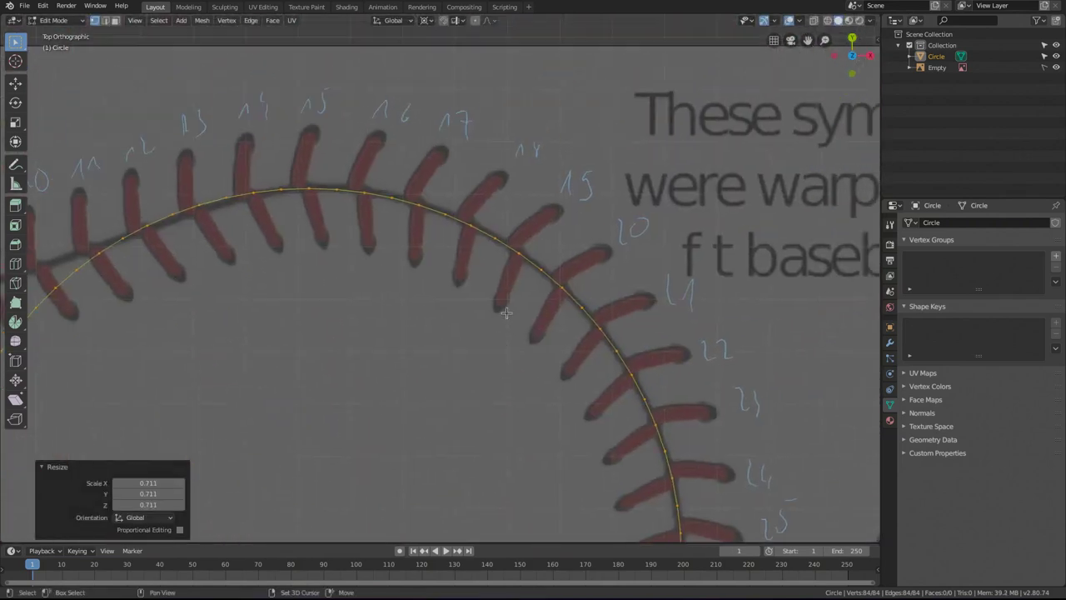
pyautogui.press('s')
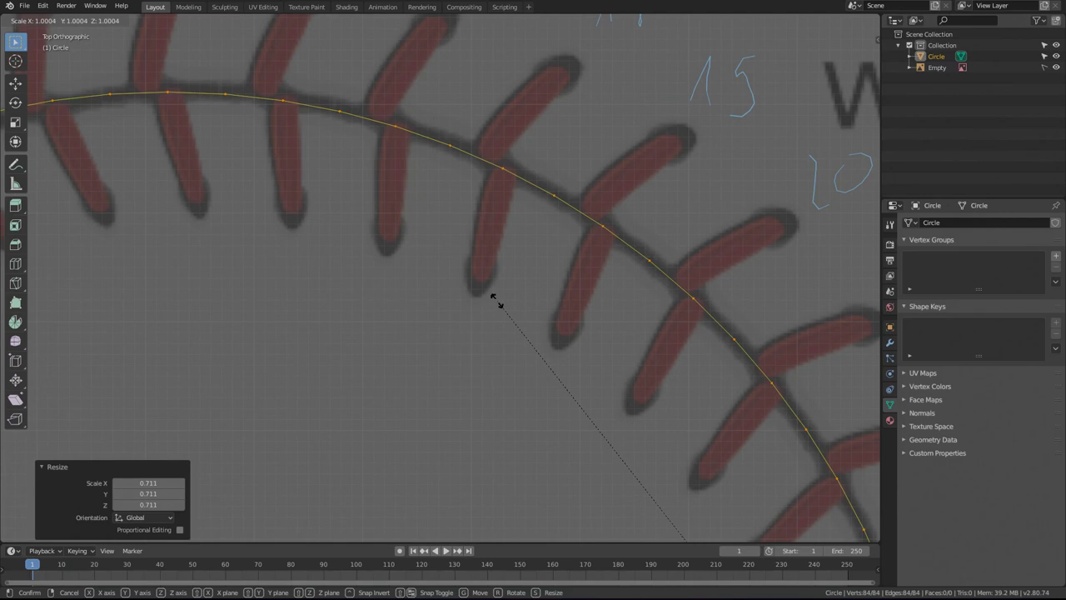
pyautogui.click(493, 300)
# Snap the 3D cursor back to the circle's centre and return to Object Mode.
pyautogui.scroll(-6, 499, 325)
pyautogui.scroll(2, 508, 343)
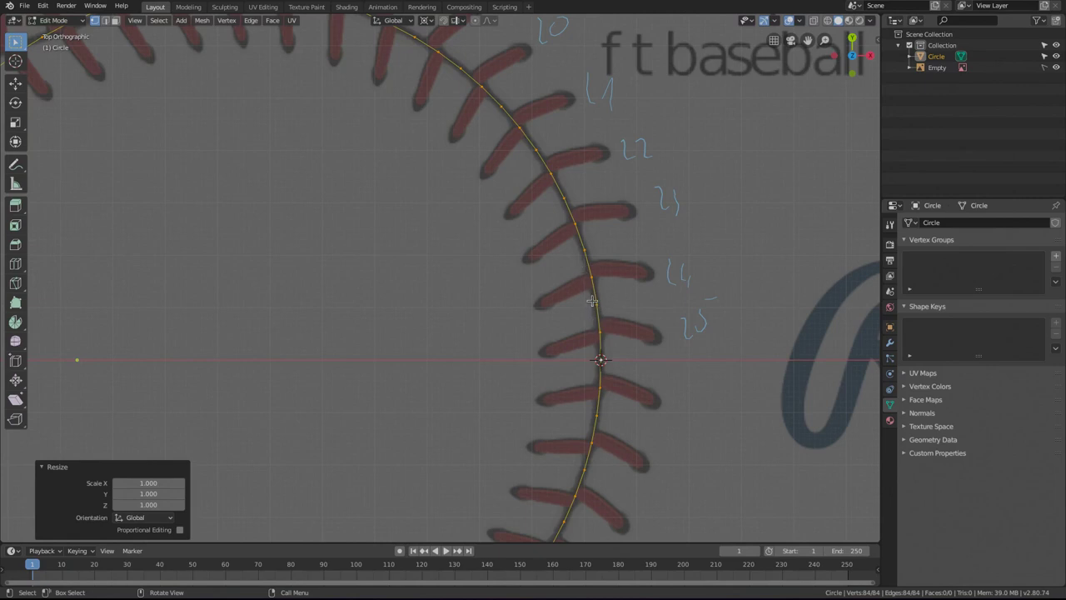
pyautogui.scroll(-3, 480, 289)
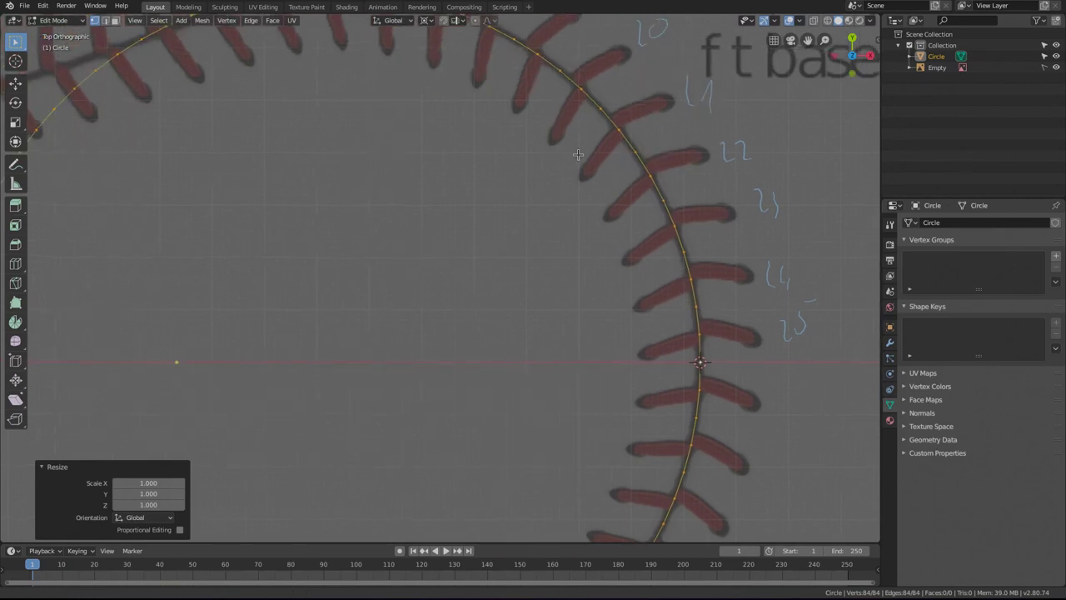
pyautogui.keyDown('shift'); pyautogui.moveTo(480, 289); pyautogui.dragTo(543, 213, button='middle'); pyautogui.keyUp('shift')
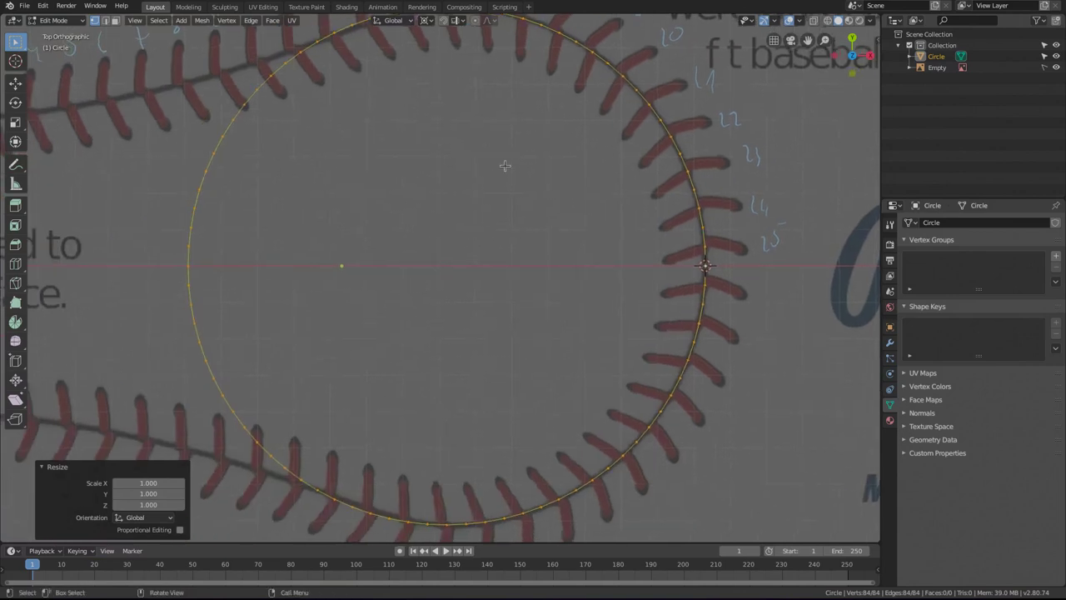
pyautogui.scroll(-1, 483, 185)
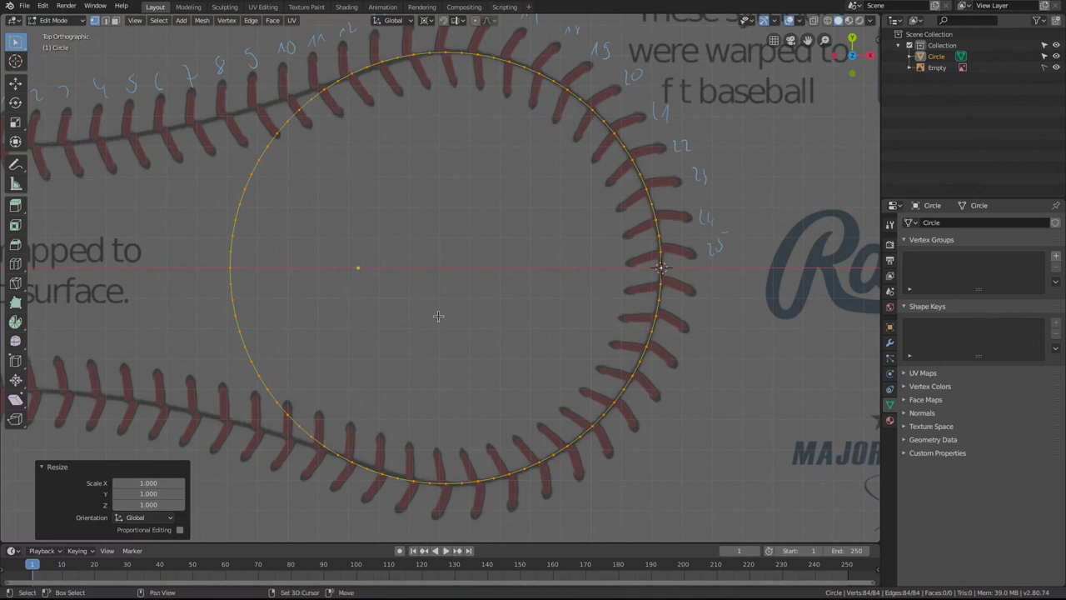
pyautogui.hotkey('shift', 's')
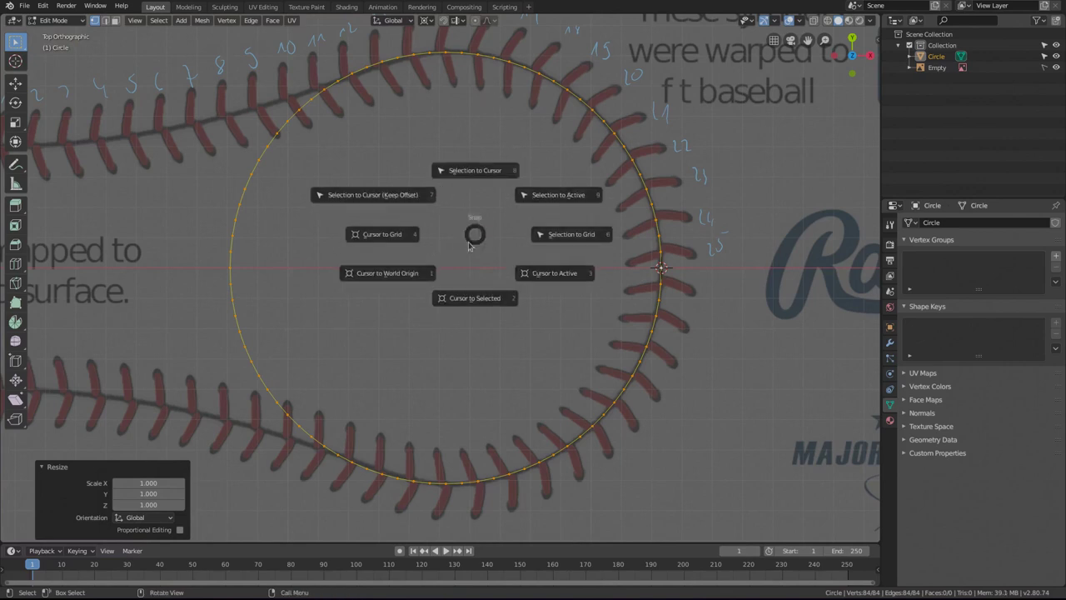
pyautogui.click(467, 276)
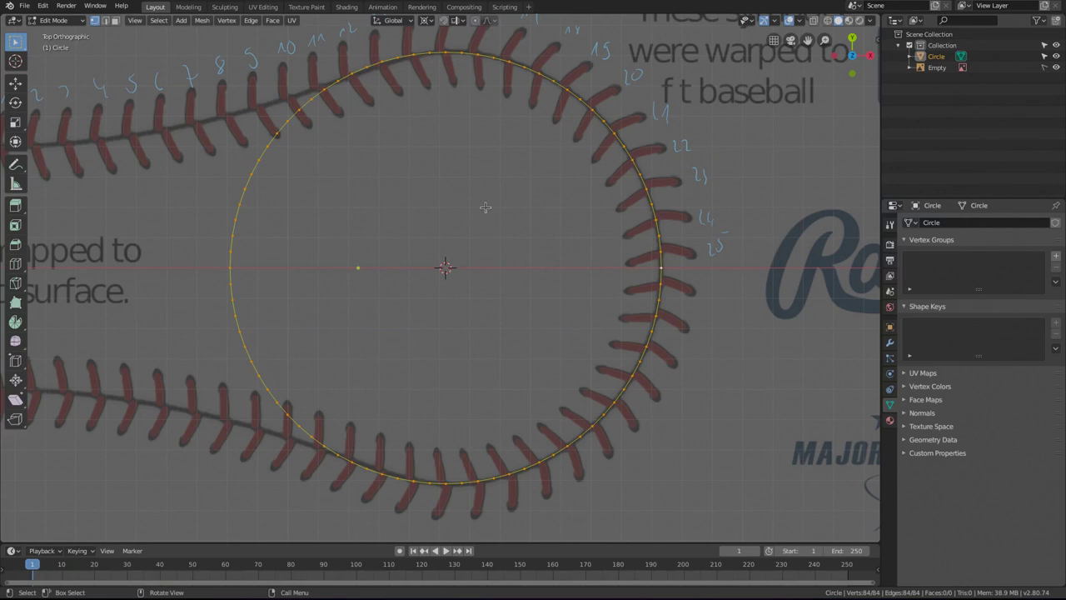
pyautogui.press('Tab')
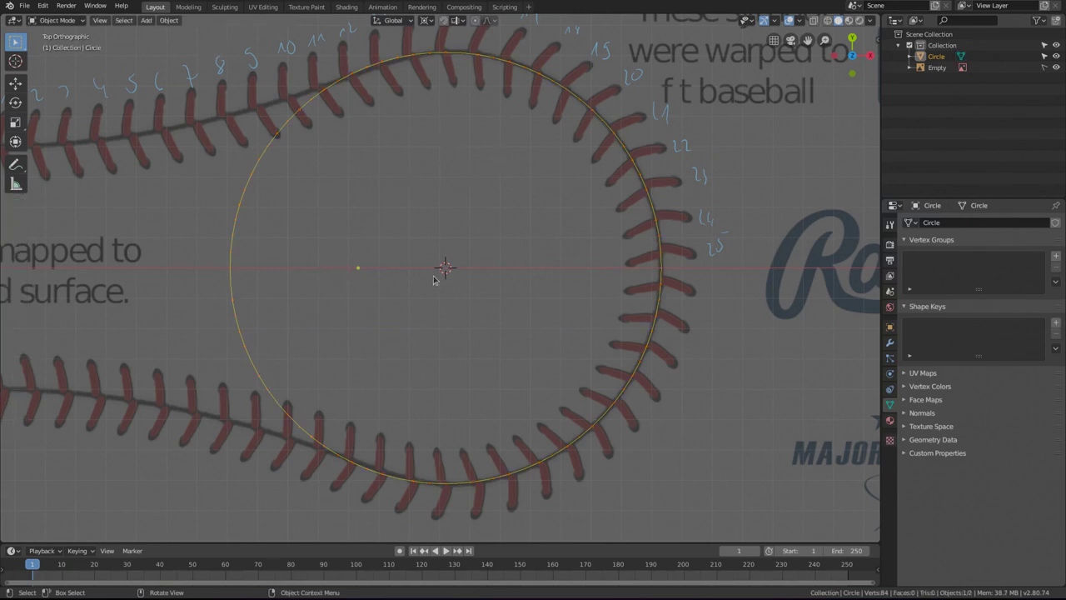
# Add Origin to 3D Cursor to Quick Favorites and apply it to the circle.
pyautogui.click(170, 21)
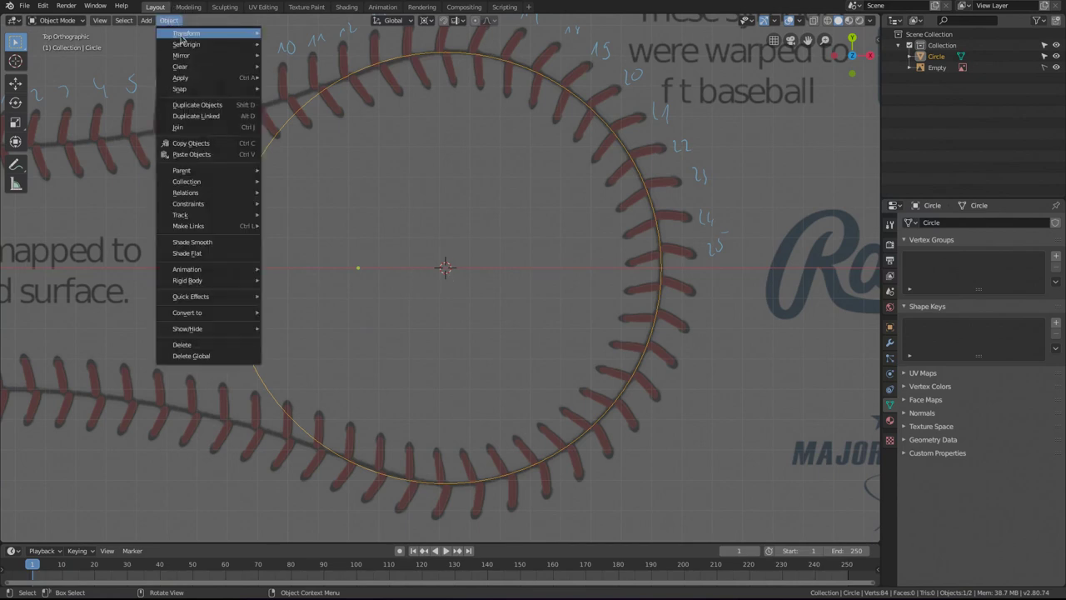
pyautogui.moveTo(184, 43)
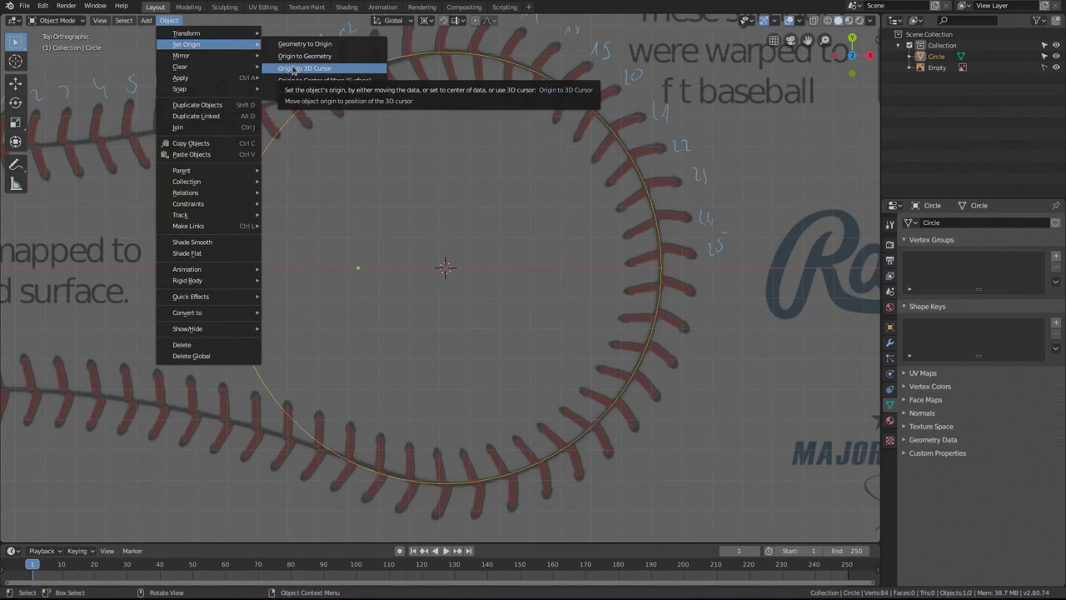
pyautogui.rightClick(296, 69)
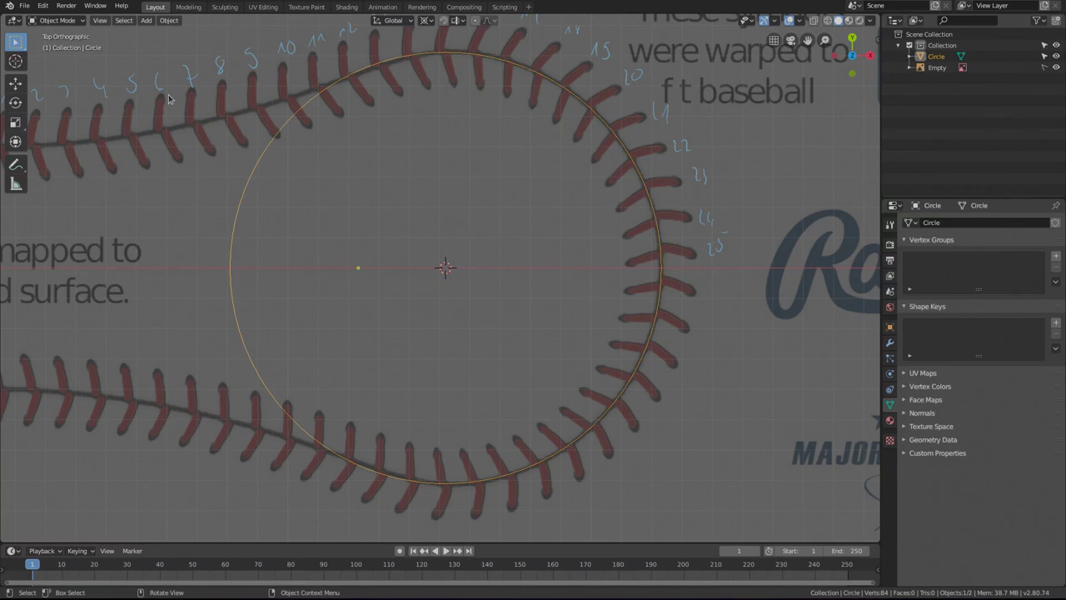
pyautogui.press('q')
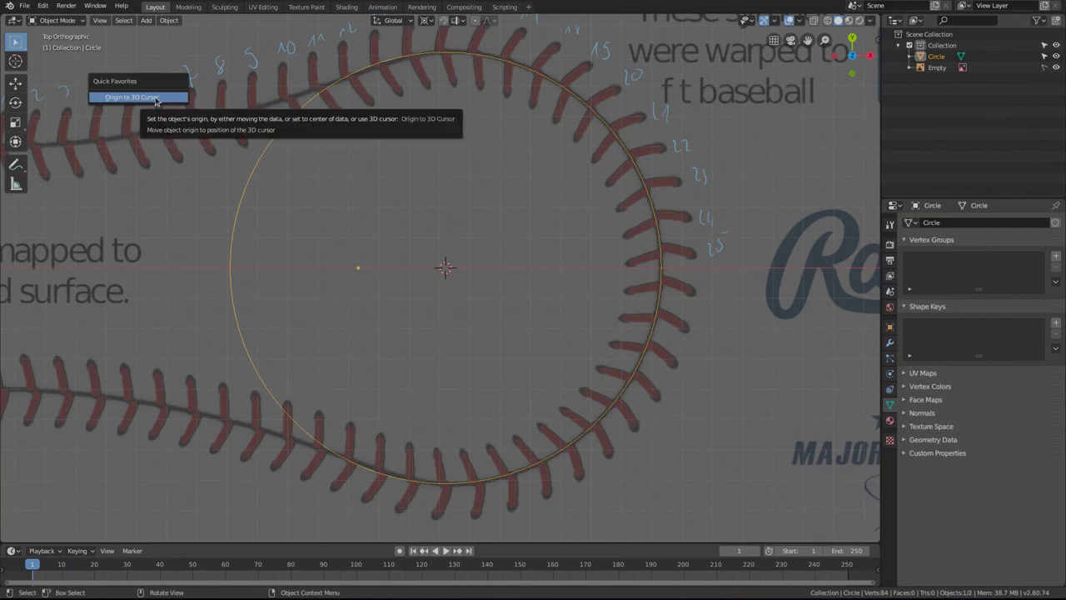
pyautogui.click(132, 97)
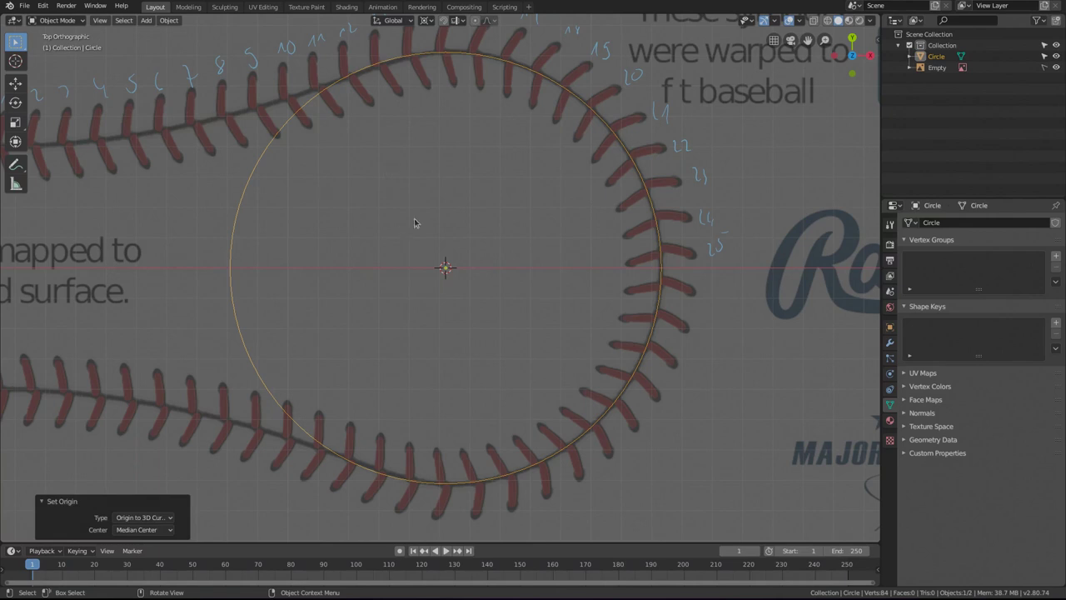
# Select the shortest vertex path from the circle's top round to its right side.
pyautogui.press('Tab')
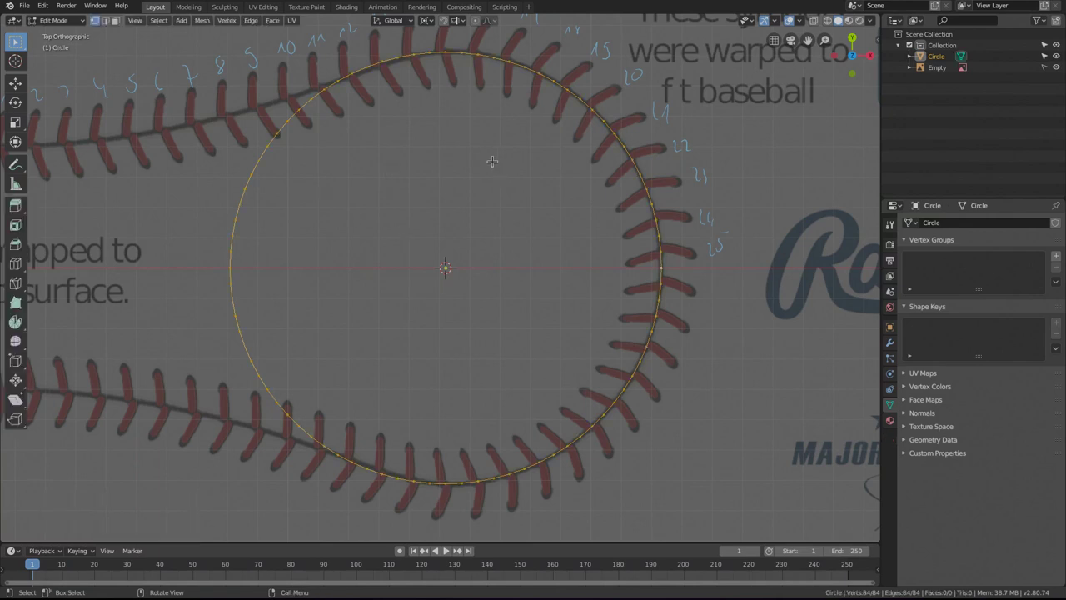
pyautogui.scroll(-1, 444, 55)
pyautogui.click(440, 90)
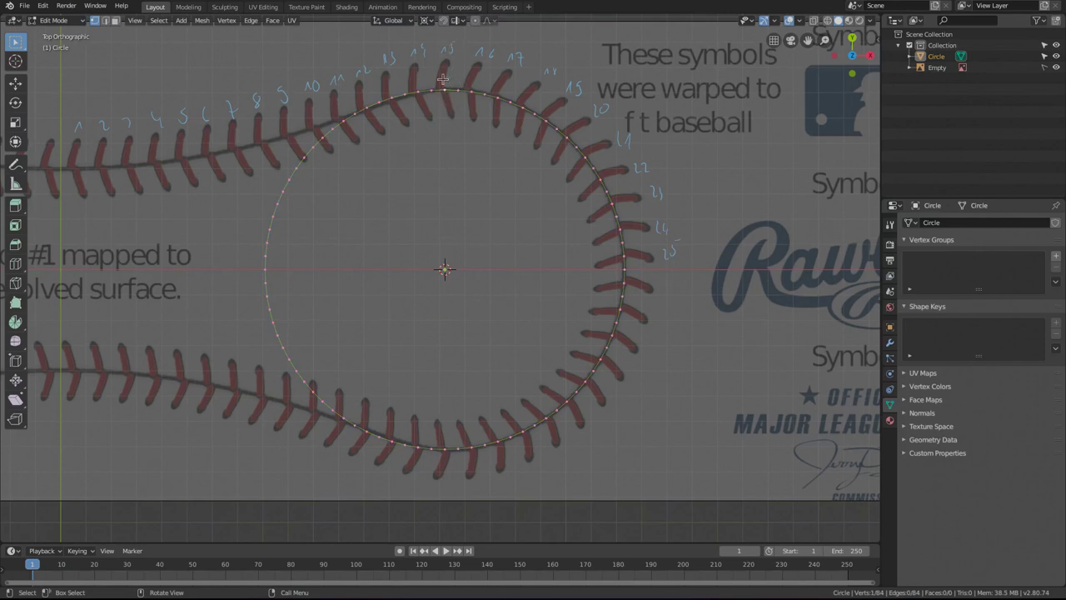
pyautogui.keyDown('ctrl'); pyautogui.click(623, 268); pyautogui.keyUp('ctrl')
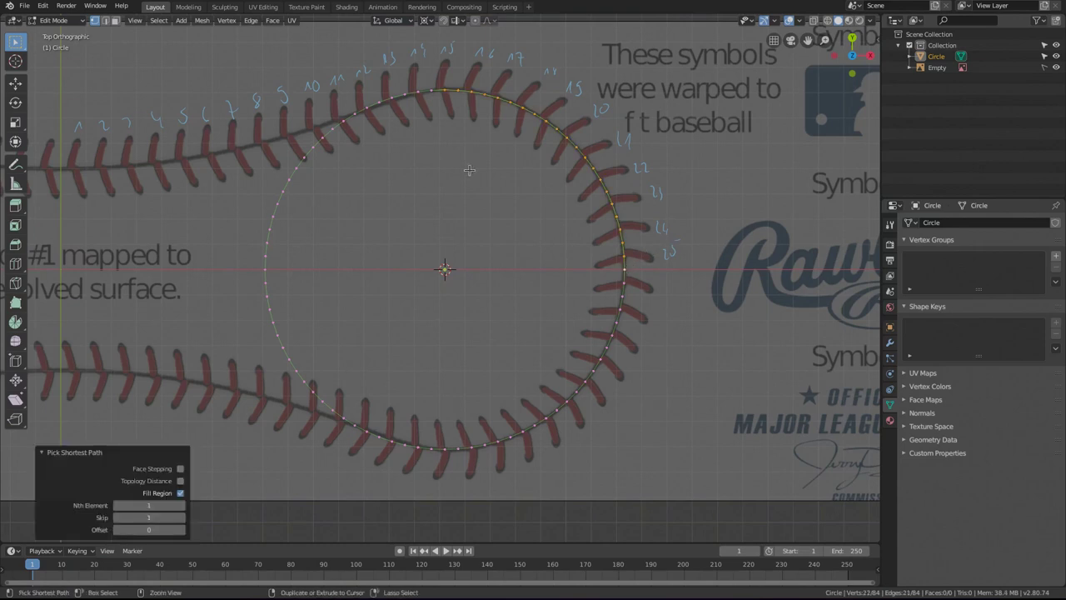
# Invert the selection and delete those vertices, leaving only the top-to-right arc.
pyautogui.hotkey('ctrl', 'i')
pyautogui.press('x')
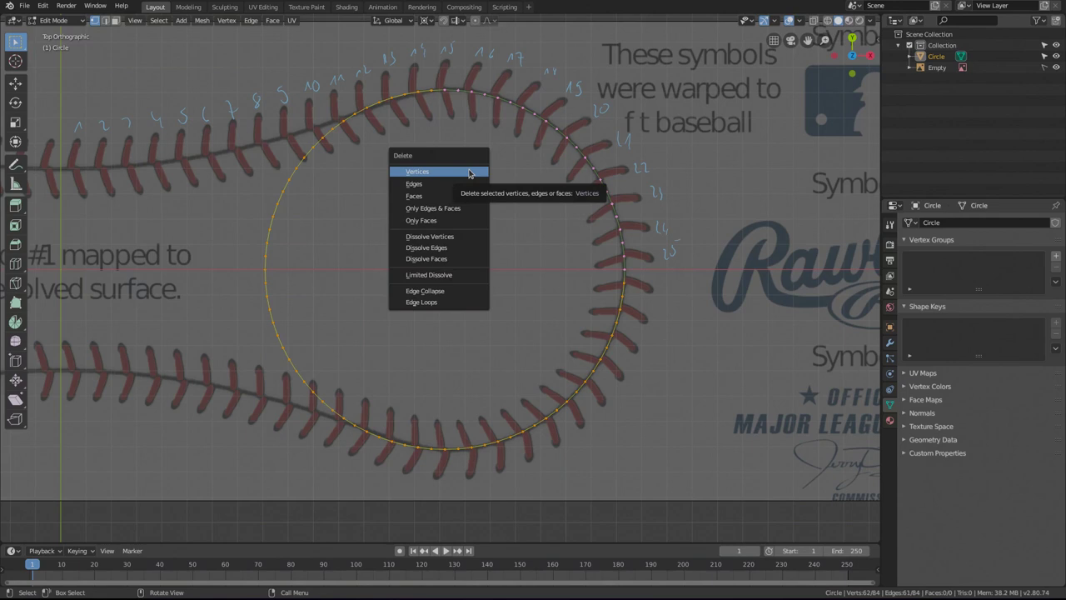
pyautogui.click(469, 172)
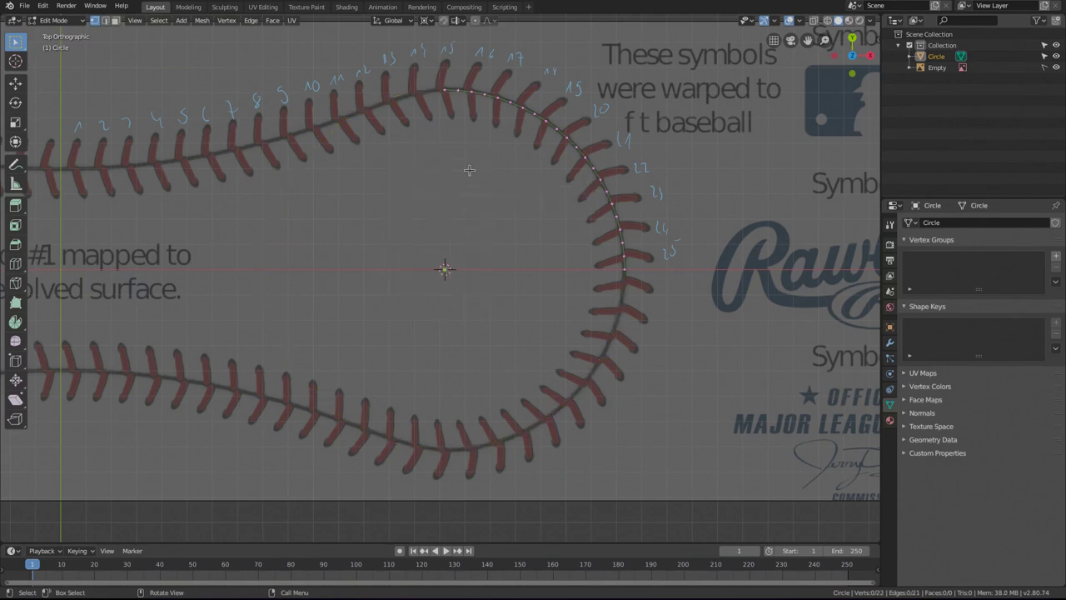
pyautogui.keyDown('shift'); pyautogui.moveTo(416, 109); pyautogui.dragTo(546, 155, button='middle'); pyautogui.keyUp('shift')
pyautogui.click(524, 129)
# Extrude a new vertex from the arc's top end and set its global X to 0.
pyautogui.press('e')
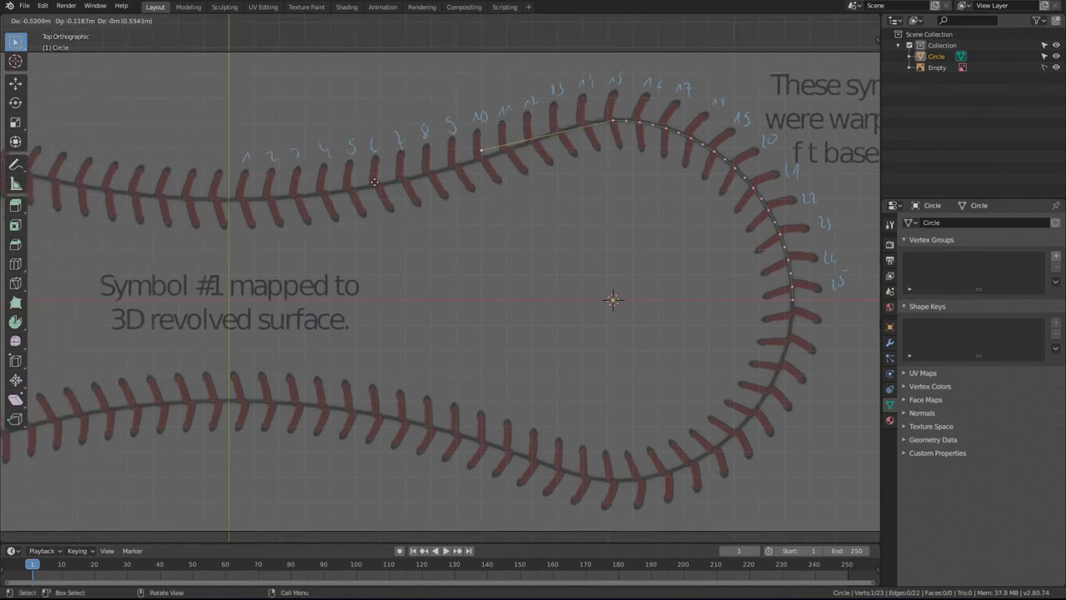
pyautogui.click(182, 242)
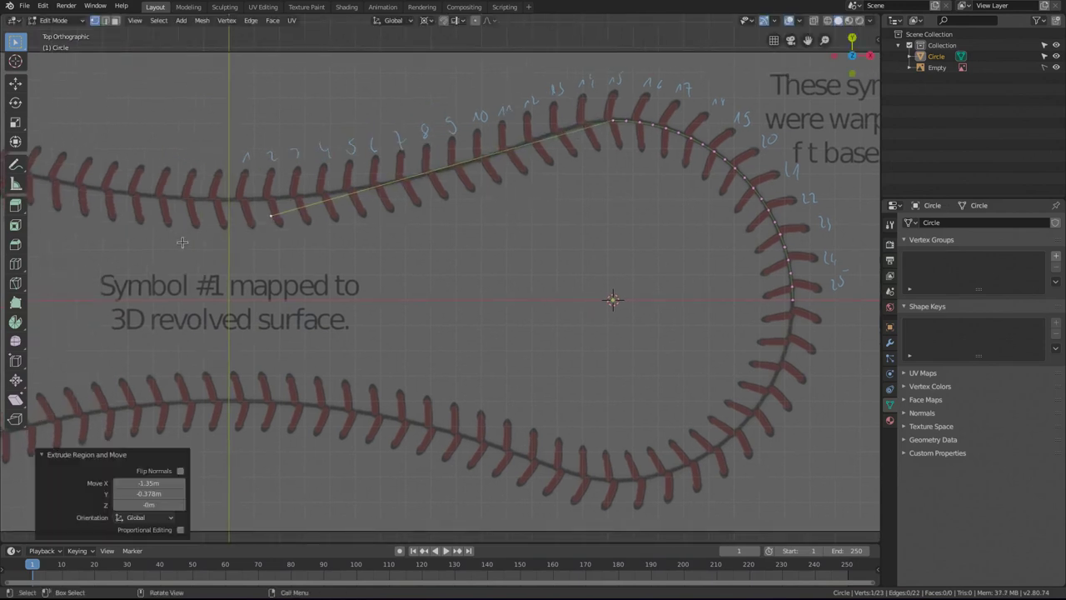
pyautogui.press('n')
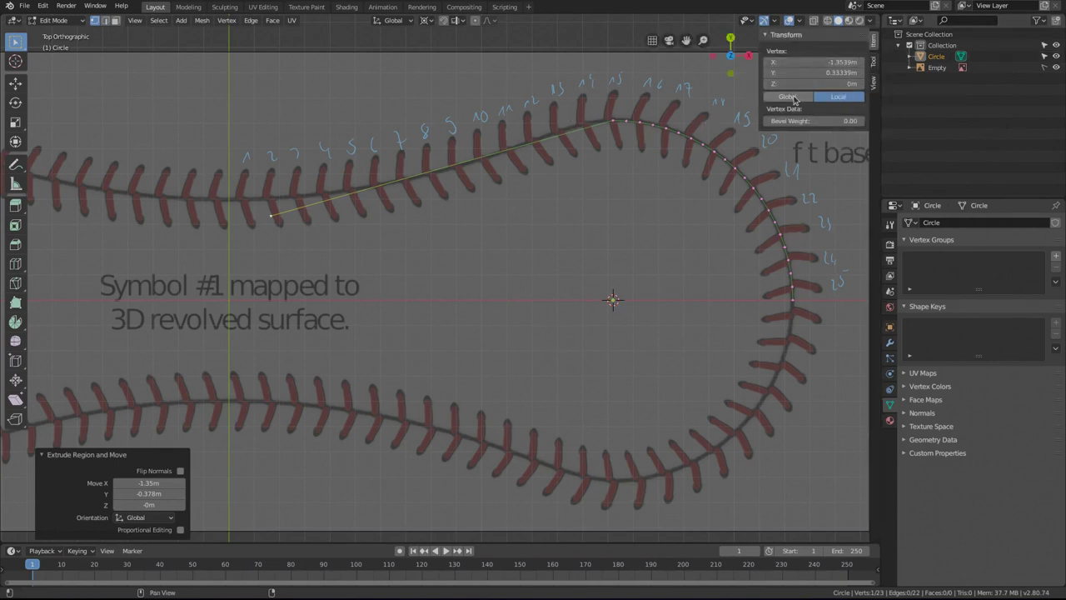
pyautogui.click(789, 97)
pyautogui.click(812, 62)
pyautogui.write('0')
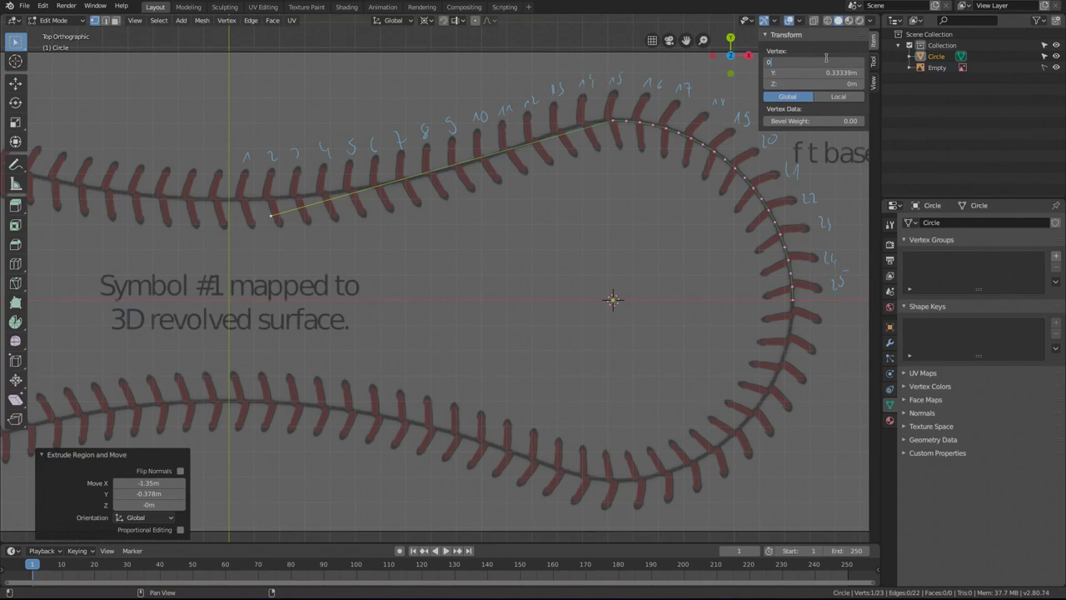
pyautogui.press('Return')
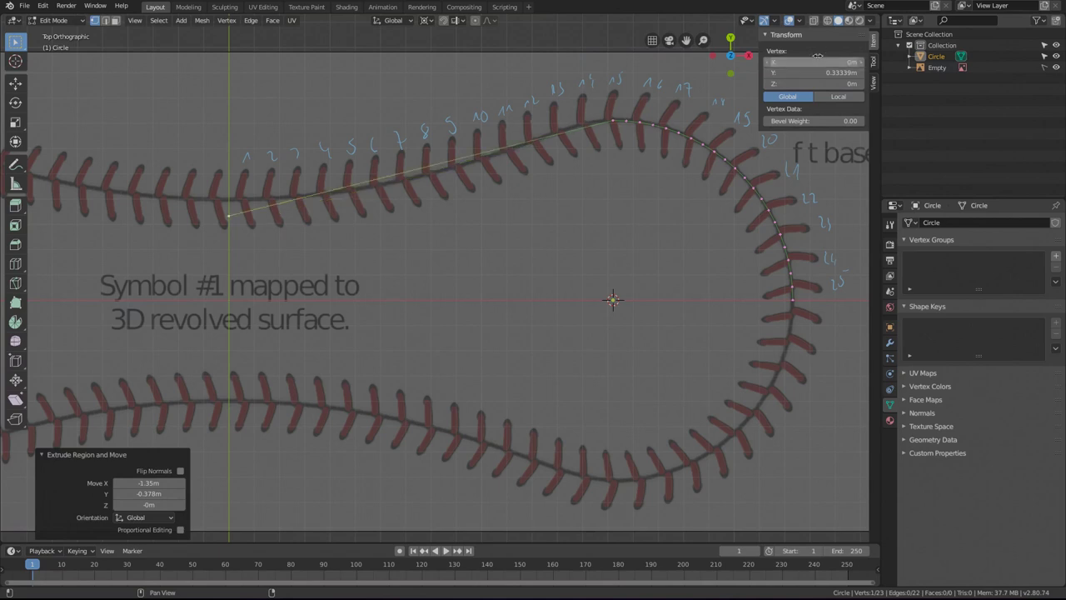
# Move the extruded vertex along Y to 0.39613 m.
pyautogui.scroll(4, 270, 249)
pyautogui.scroll(-1, 274, 241)
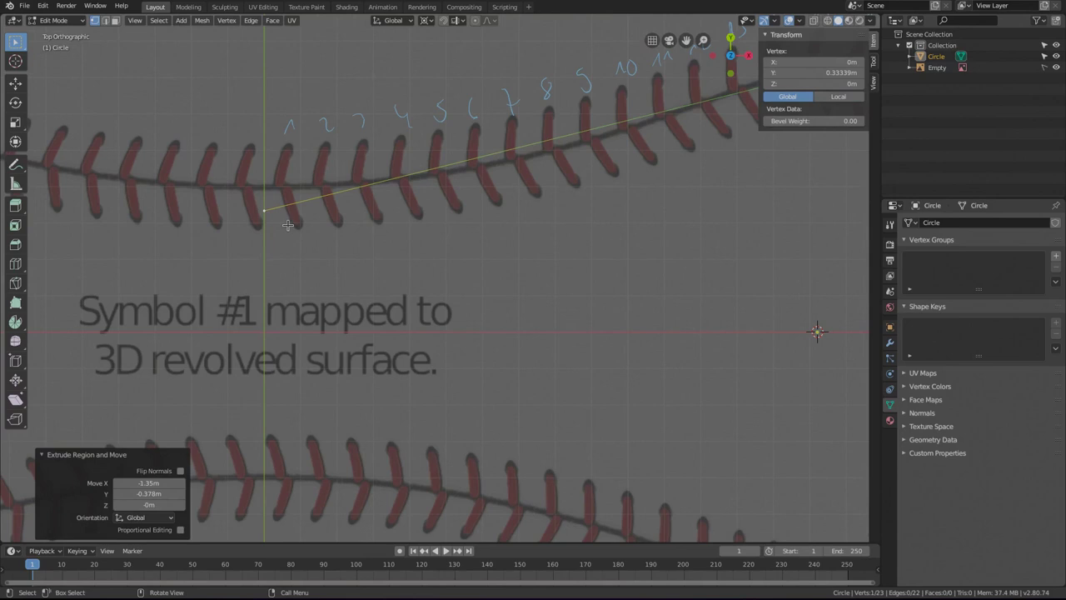
pyautogui.press('g')
pyautogui.press('y')
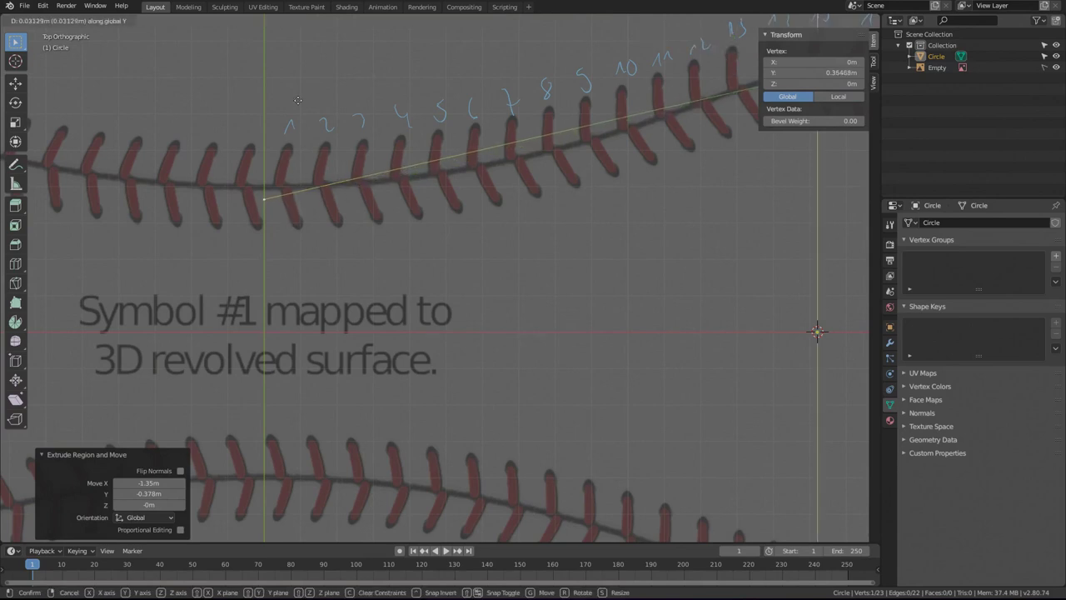
pyautogui.click(303, 517)
pyautogui.scroll(-3, 563, 264)
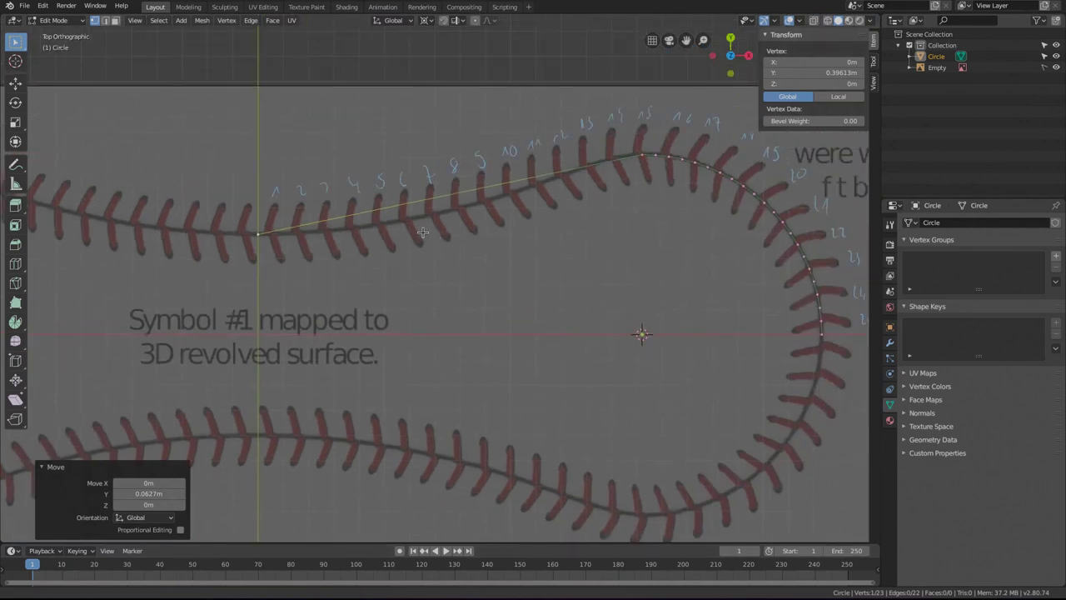
# Add 28 evenly spaced loop cuts across the long straight edge, unslid.
pyautogui.keyDown('shift'); pyautogui.scroll(-1, 419, 226); pyautogui.keyUp('shift')
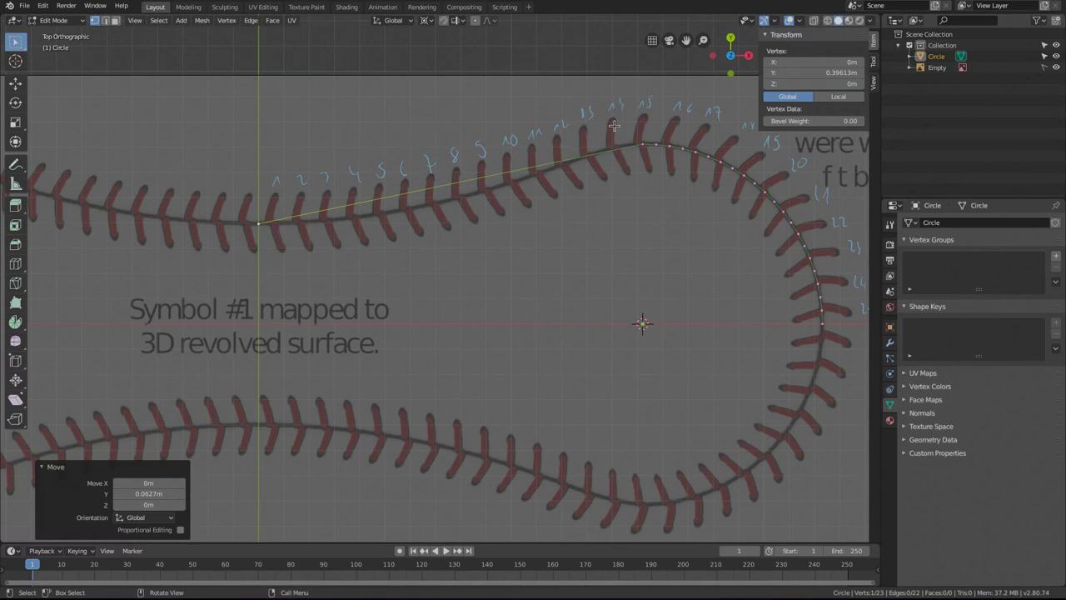
pyautogui.press('ctrl')
pyautogui.hotkey('ctrl', 'r')
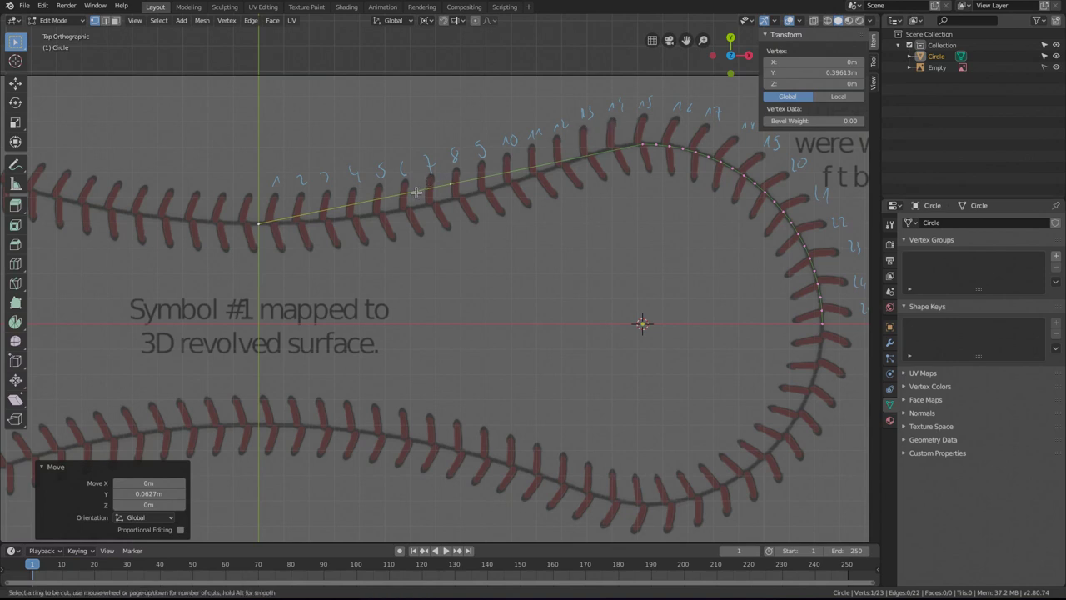
pyautogui.write('28')
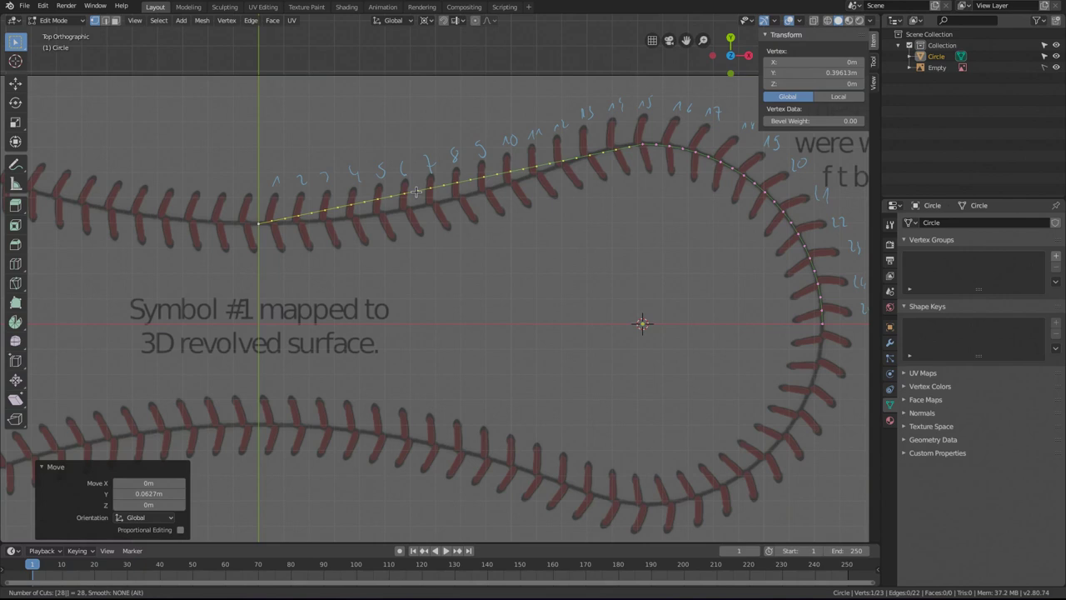
pyautogui.press('Return')
pyautogui.rightClick(415, 192)
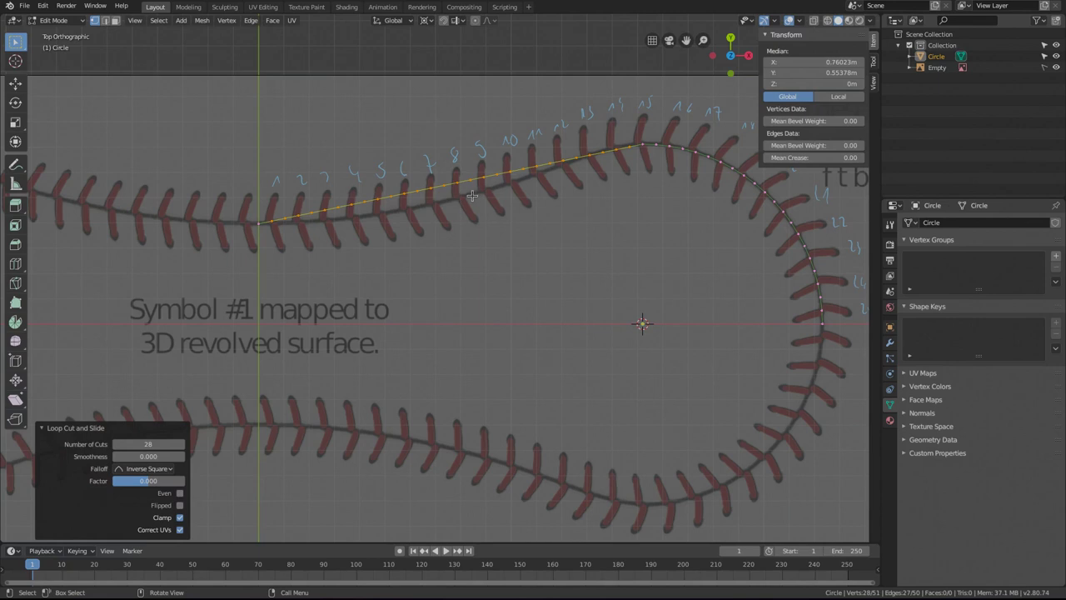
# Assign the straight edge's vertices to a new vertex group 'Group'.
pyautogui.click(1054, 259)
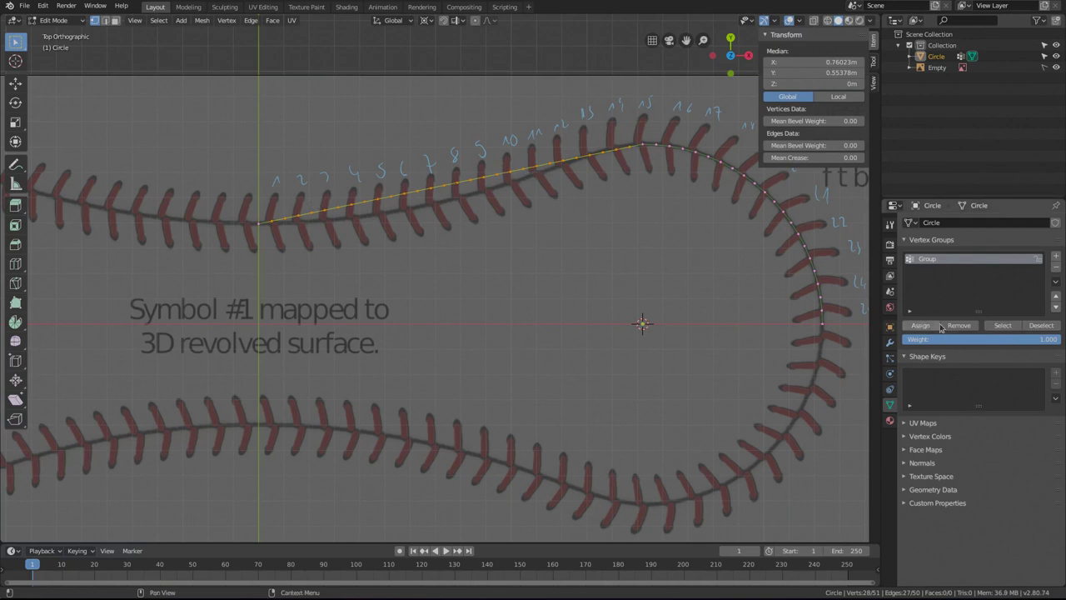
pyautogui.click(1034, 326)
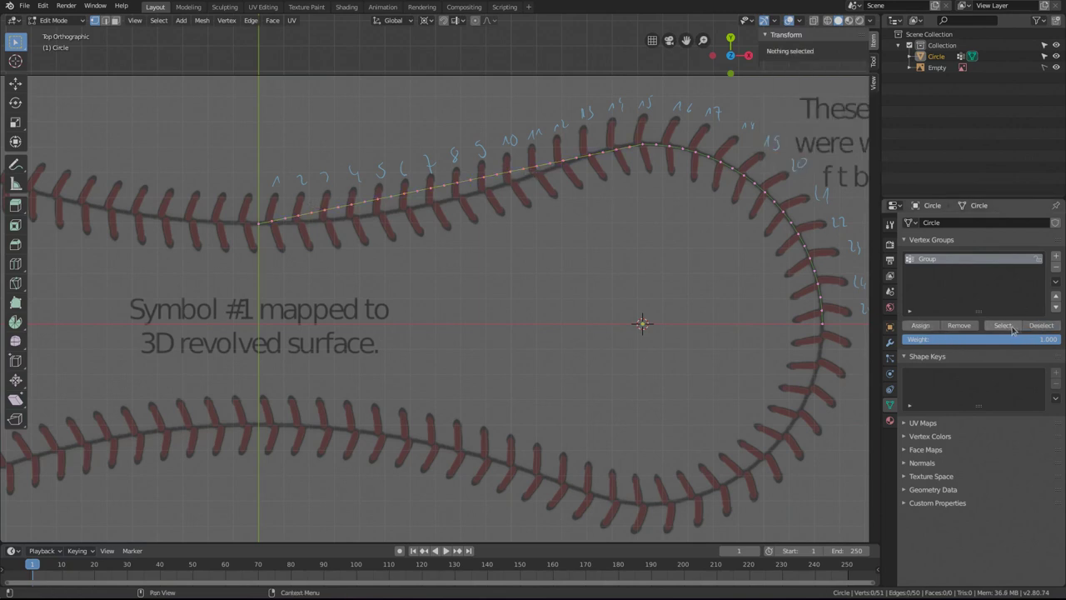
pyautogui.click(1003, 326)
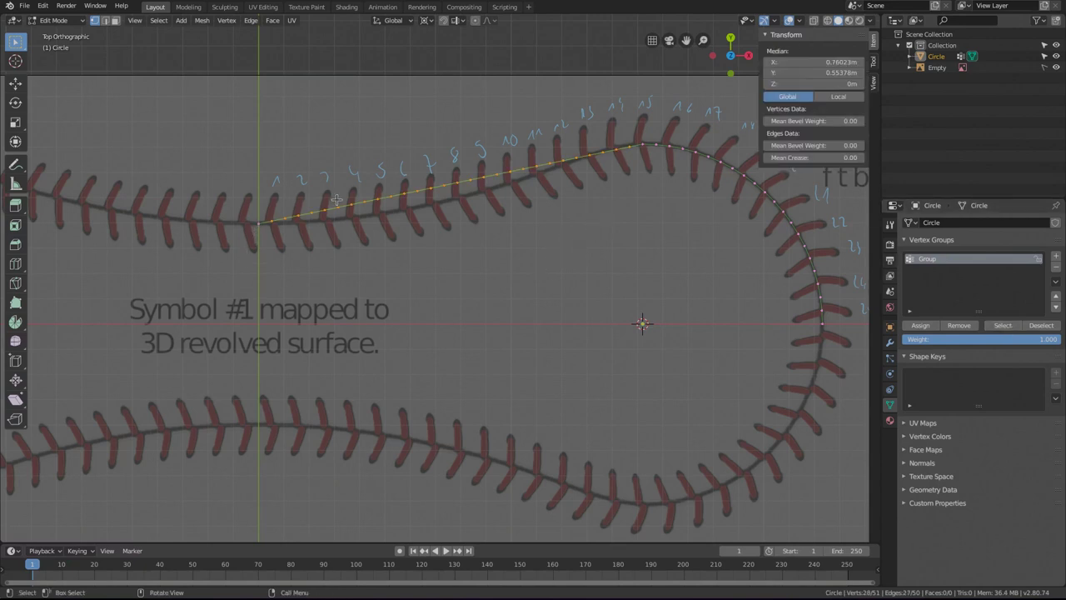
# Snap the 3D cursor to the straight edge's left end vertex and return to Object Mode.
pyautogui.click(258, 222)
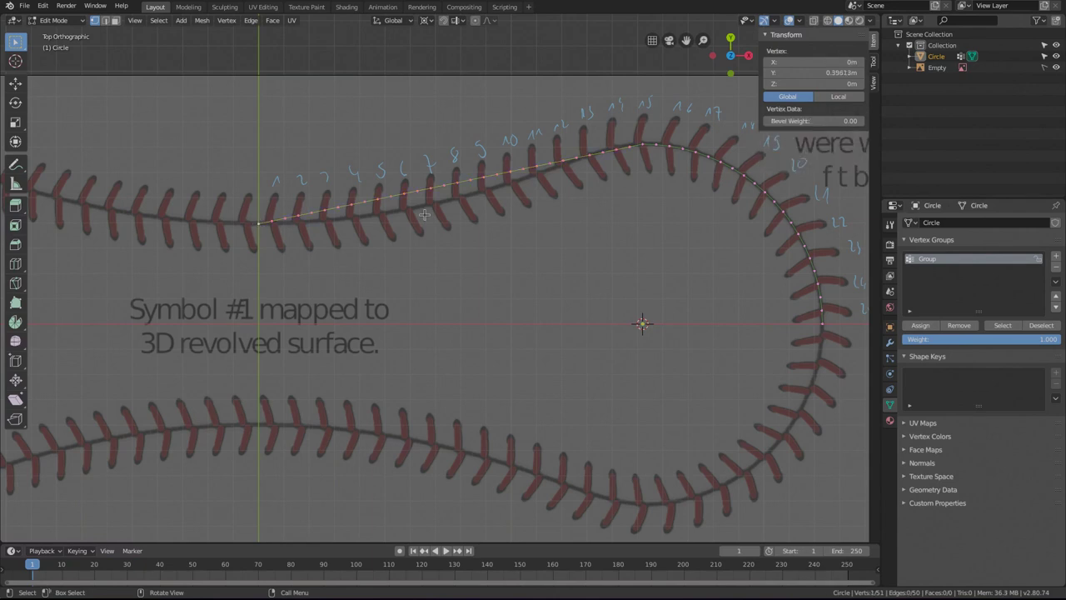
pyautogui.hotkey('shift', 's')
pyautogui.click(325, 316)
pyautogui.press('Tab')
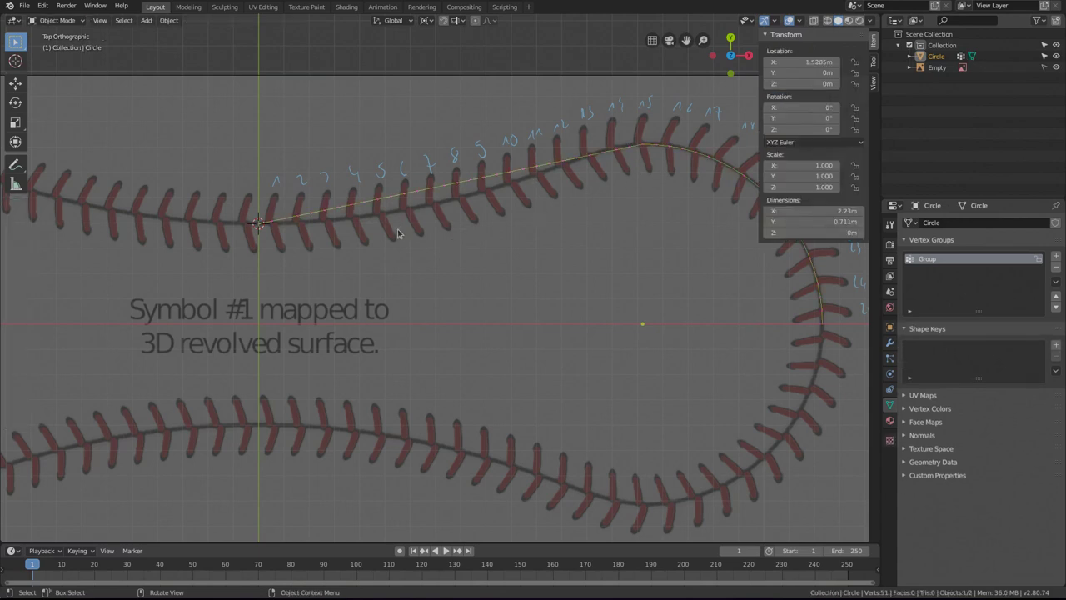
# Add a lattice at the 3D cursor.
pyautogui.hotkey('shift', 'a')
pyautogui.moveTo(395, 234)
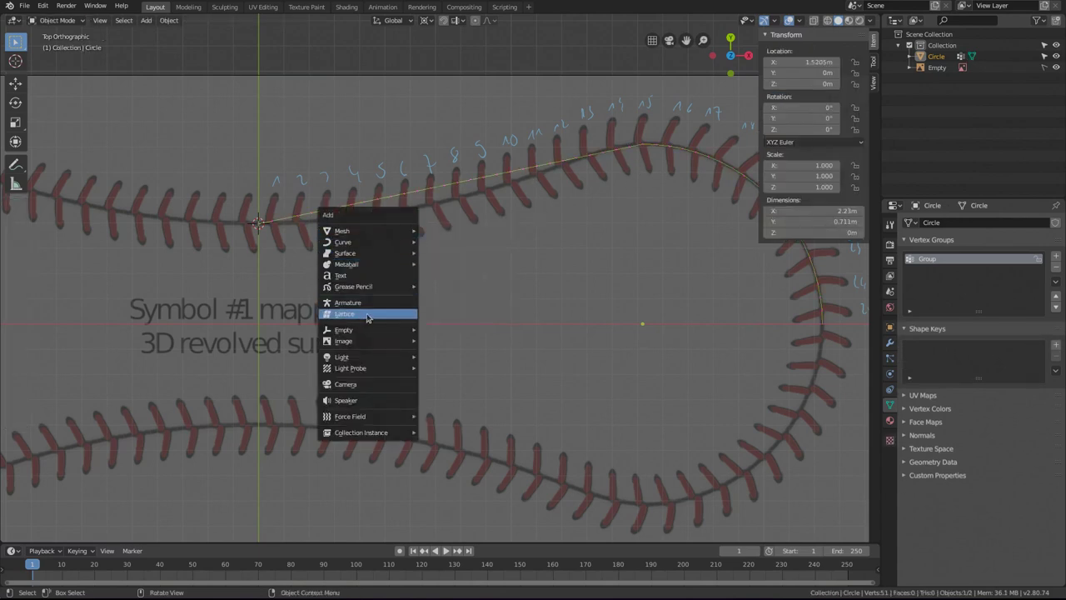
pyautogui.click(368, 315)
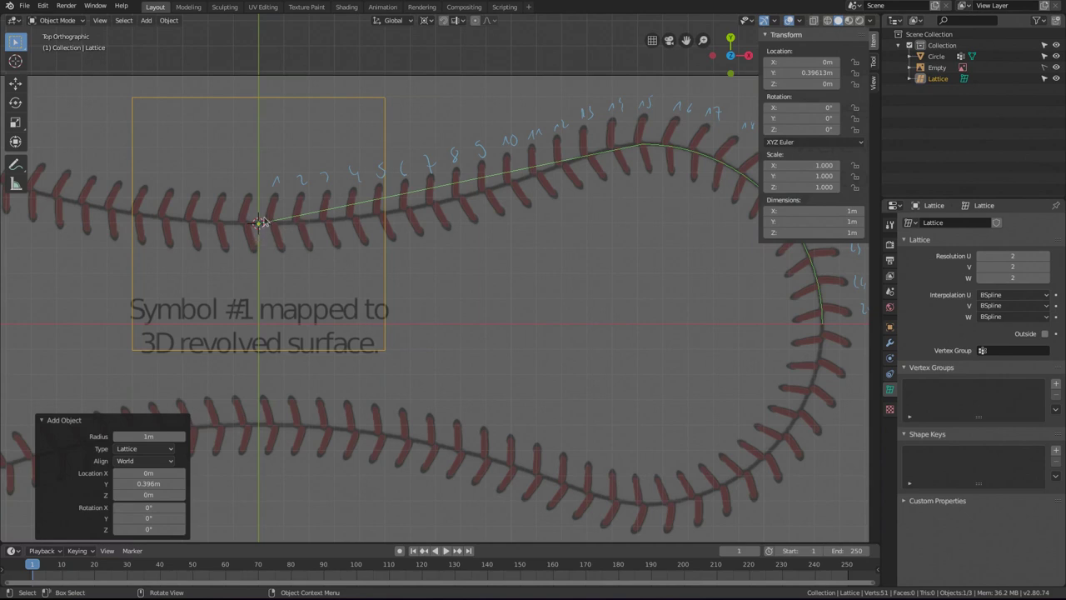
# Move the lattice 0.5 m along X and 0.5 m along Y.
pyautogui.press('g')
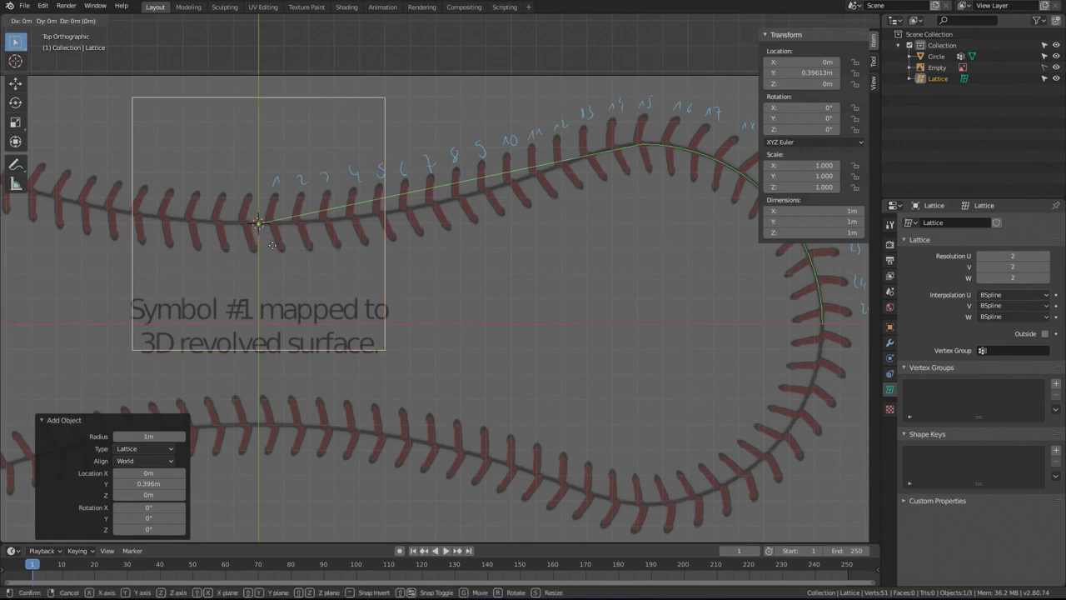
pyautogui.write('x')
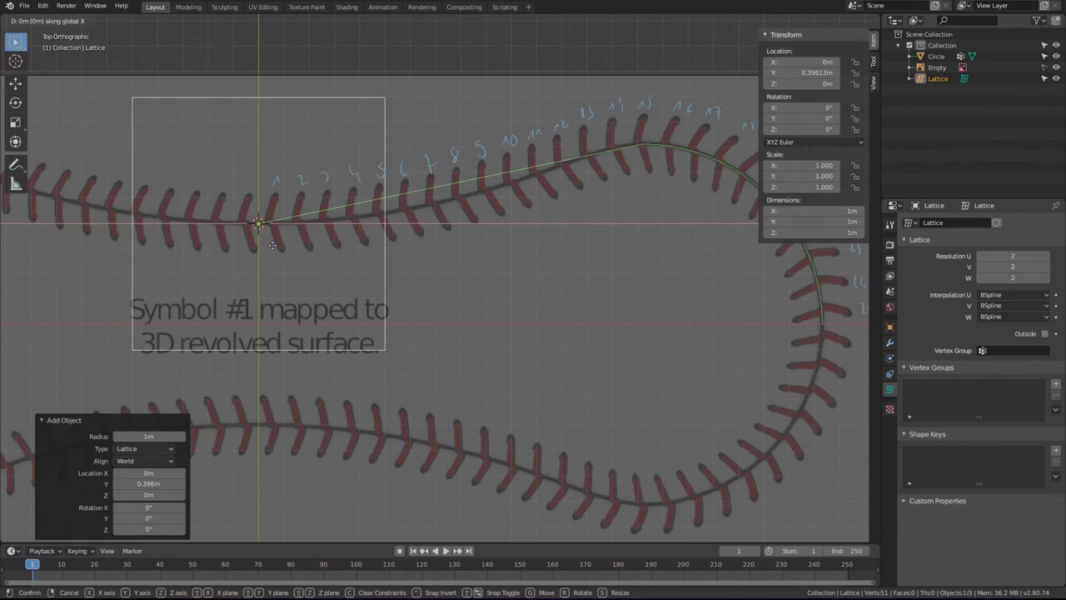
pyautogui.write('.5')
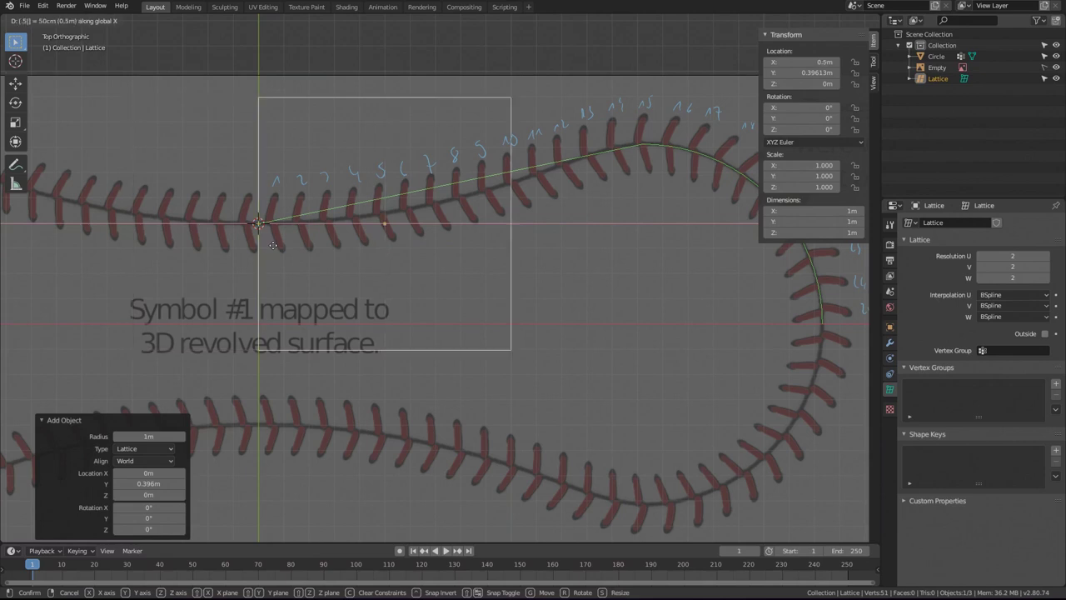
pyautogui.press('Return')
pyautogui.press('g')
pyautogui.write('y')
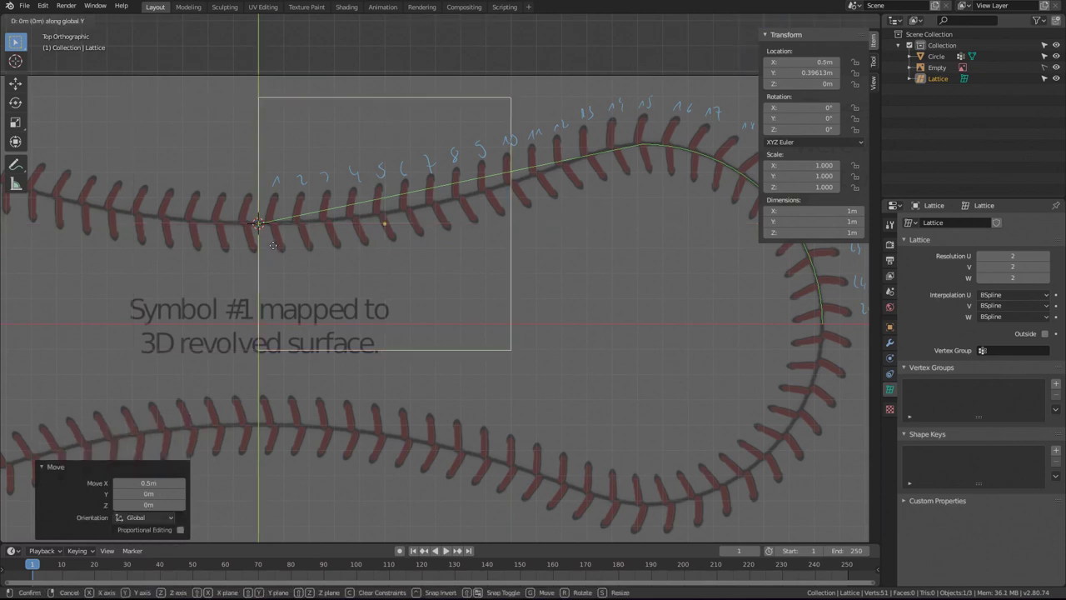
pyautogui.write('.5')
pyautogui.press('Return')
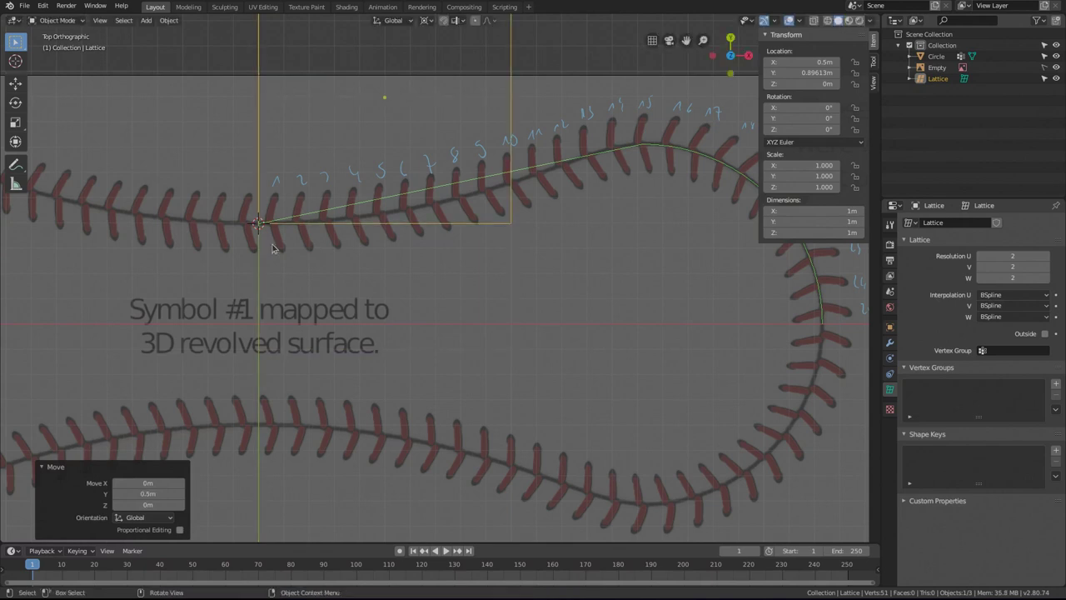
pyautogui.keyDown('shift'); pyautogui.scroll(4, 420, 161); pyautogui.keyUp('shift')
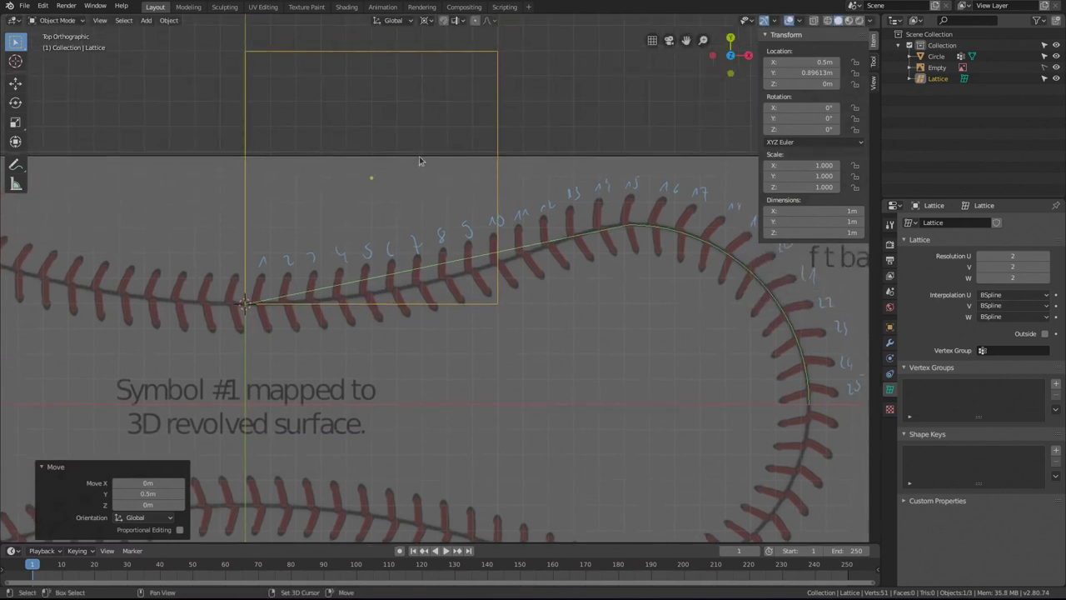
# Set transform snapping to Vertex.
pyautogui.click(458, 20)
pyautogui.click(448, 65)
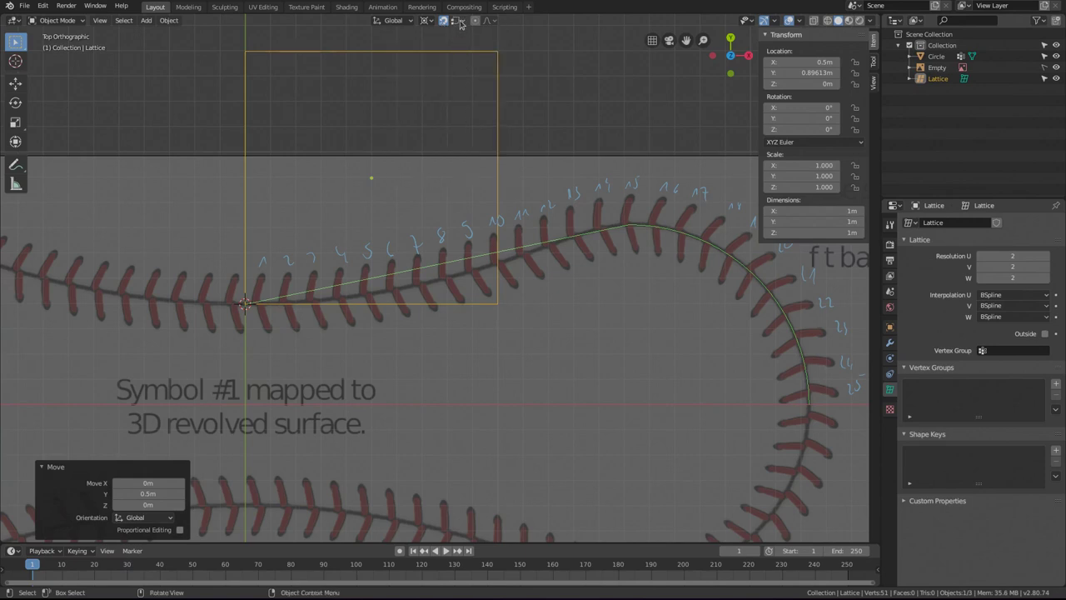
pyautogui.click(461, 23)
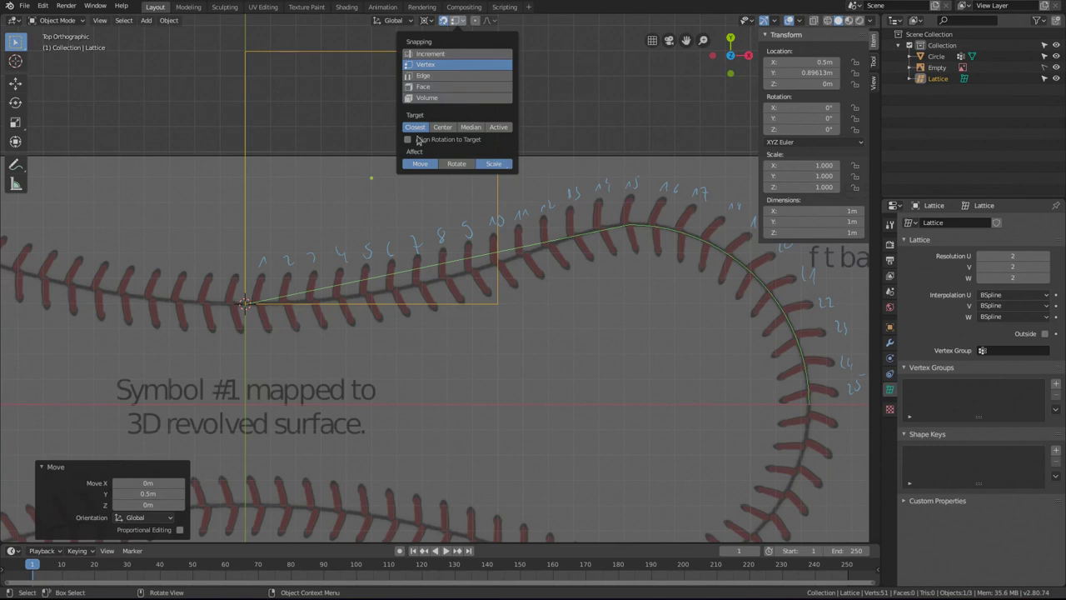
pyautogui.keyDown('shift'); pyautogui.moveTo(521, 140); pyautogui.dragTo(476, 144, button='middle'); pyautogui.keyUp('shift')
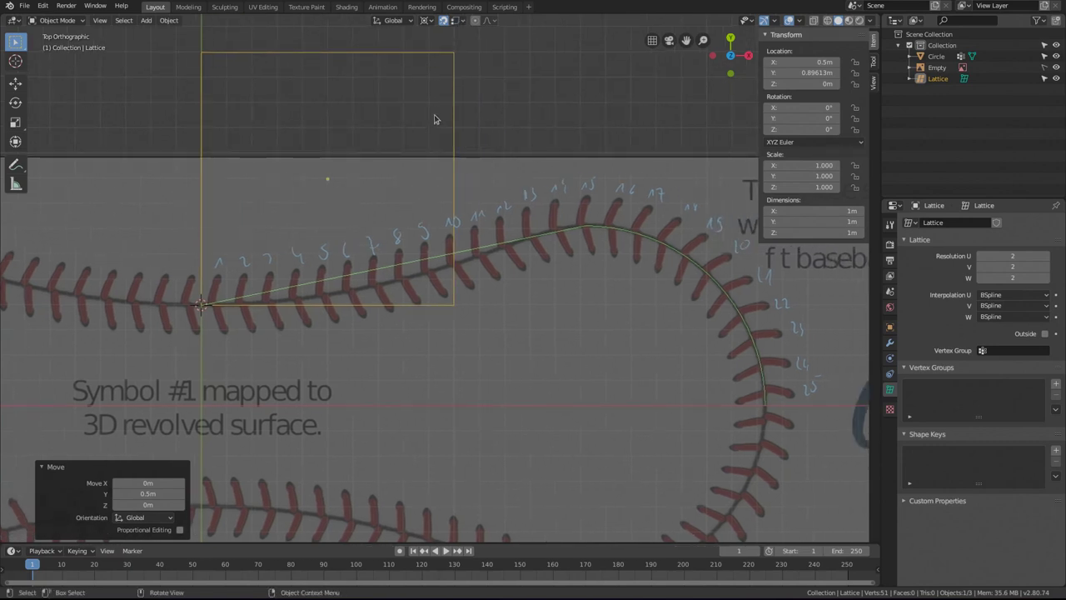
# Scale the lattice to 1.52 along X to the seam's peak and 0.315 along Y.
pyautogui.press('s')
pyautogui.press('x')
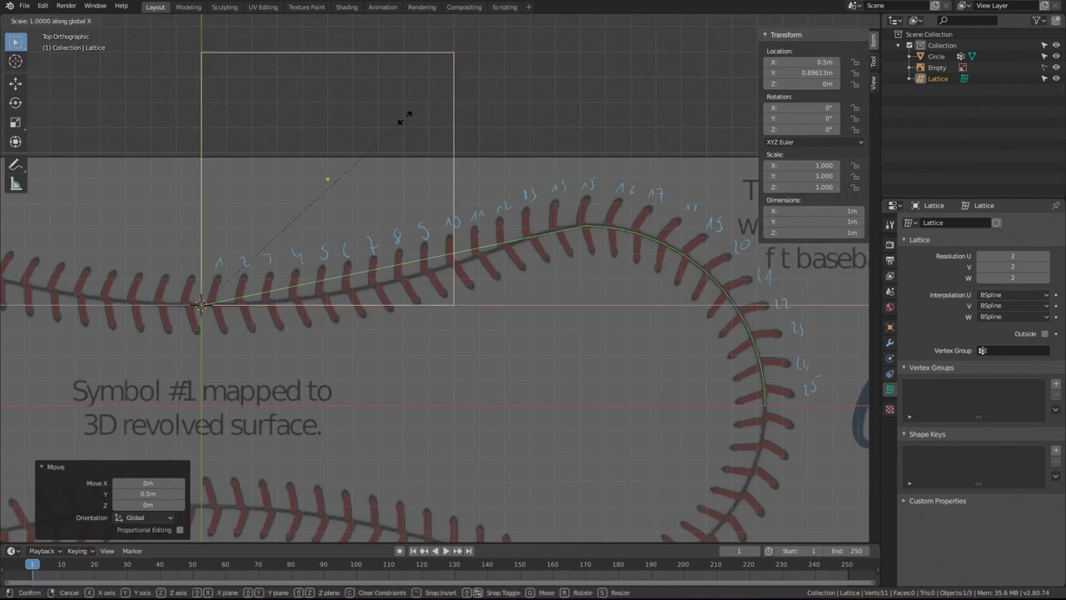
pyautogui.press('ctrl')
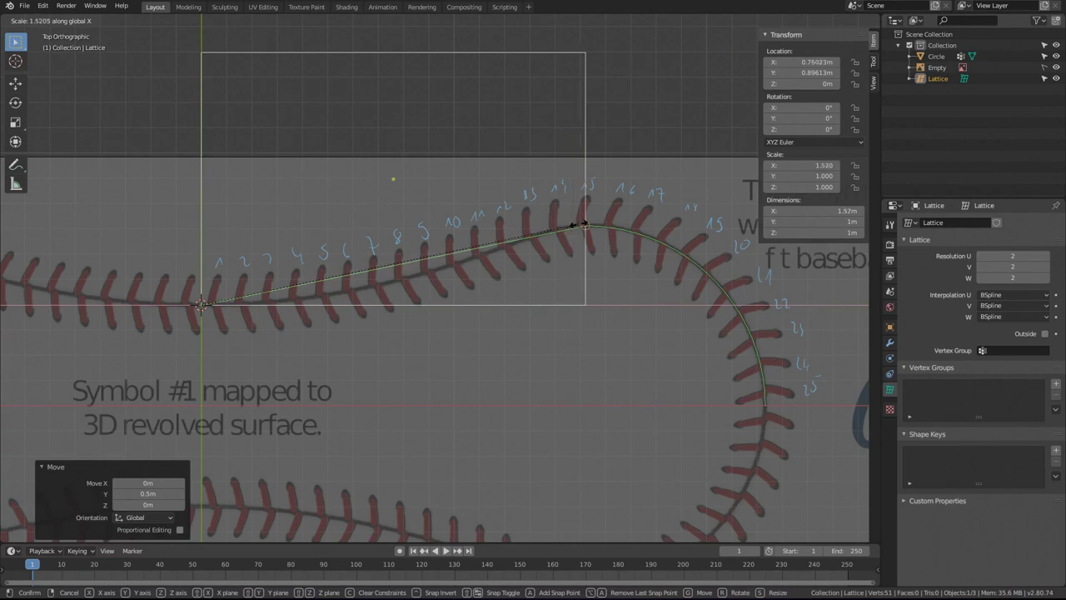
pyautogui.click(577, 226)
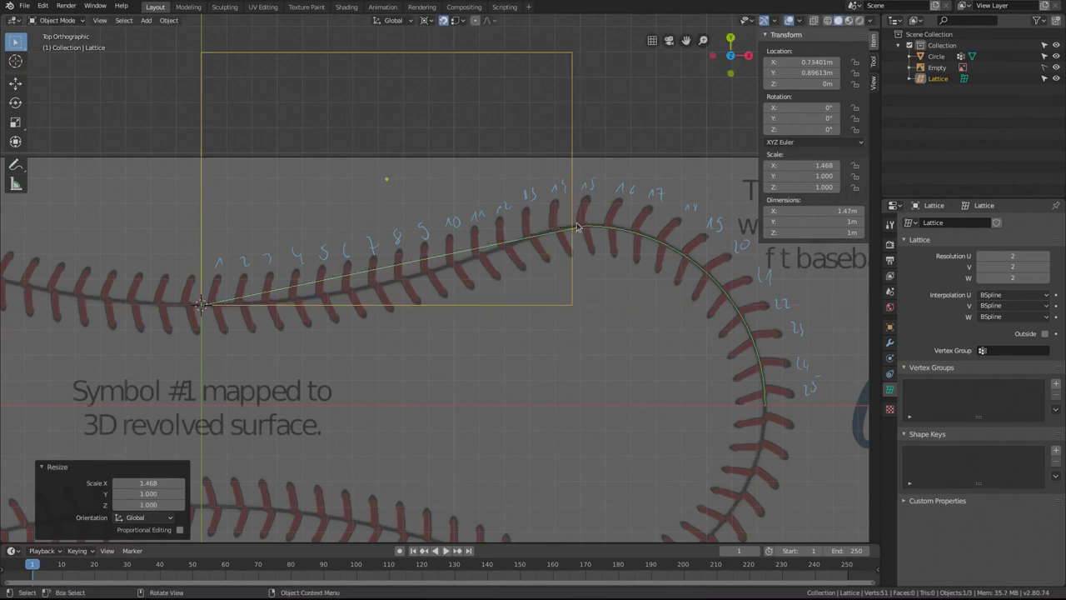
pyautogui.press('s')
pyautogui.press('y')
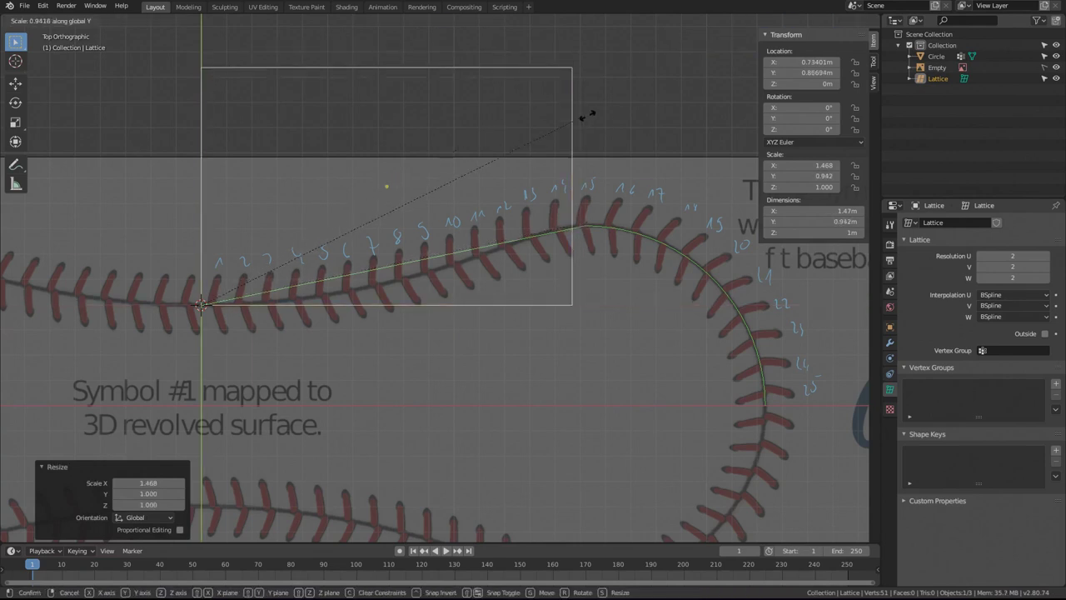
pyautogui.press('Escape')
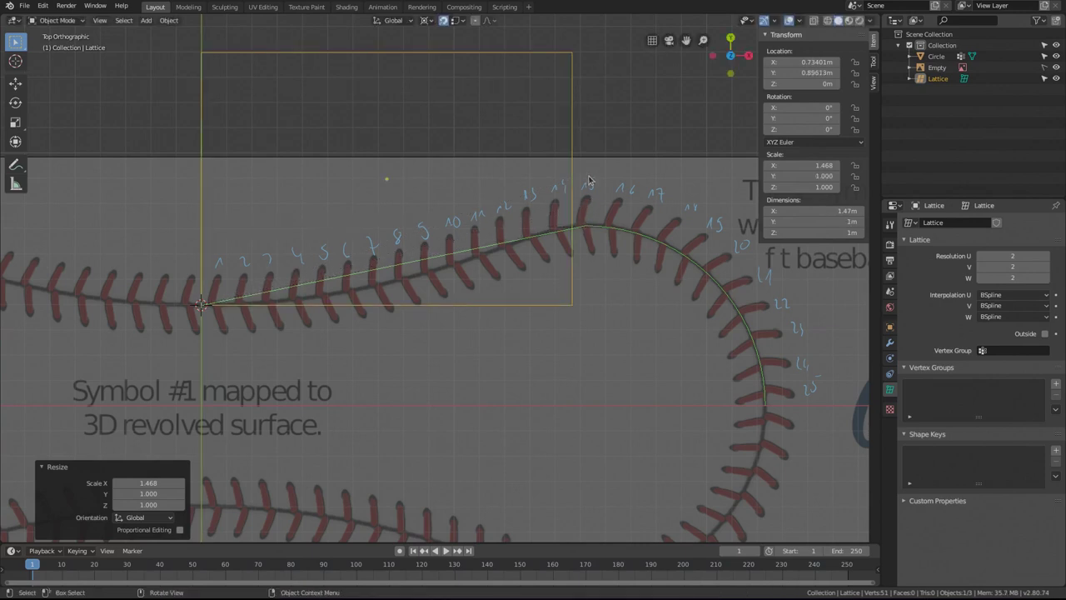
pyautogui.press('s')
pyautogui.press('x')
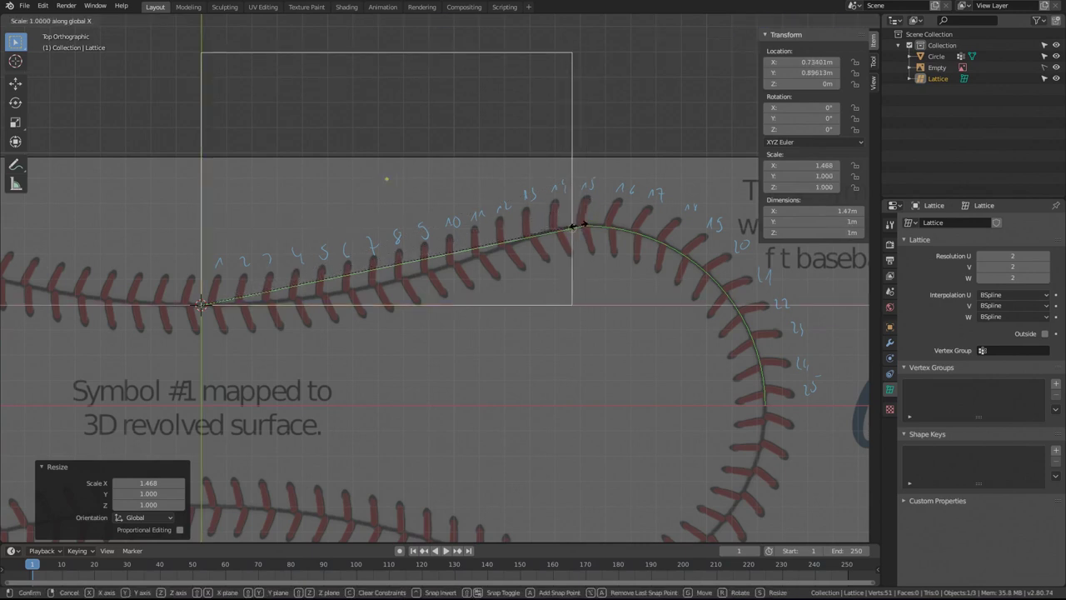
pyautogui.click(582, 227)
pyautogui.press('s')
pyautogui.press('y')
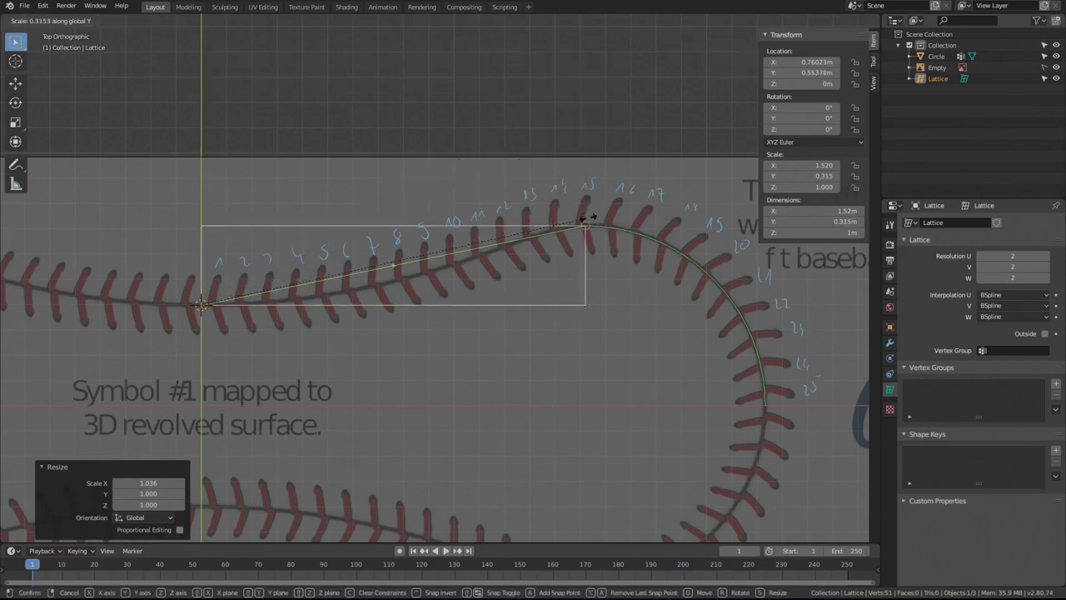
pyautogui.click(589, 214)
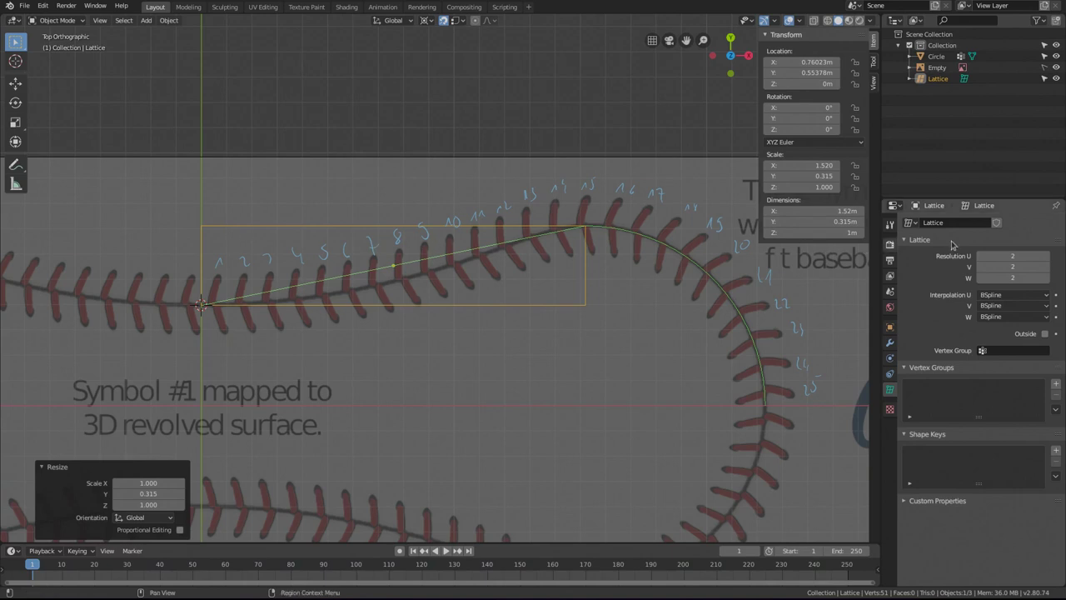
# Set the lattice resolution to U 7 and W 1, then select the Circle.
pyautogui.click(1046, 260)
pyautogui.click(1047, 260)
pyautogui.click(1047, 260)
pyautogui.click(1047, 260)
pyautogui.click(1047, 261)
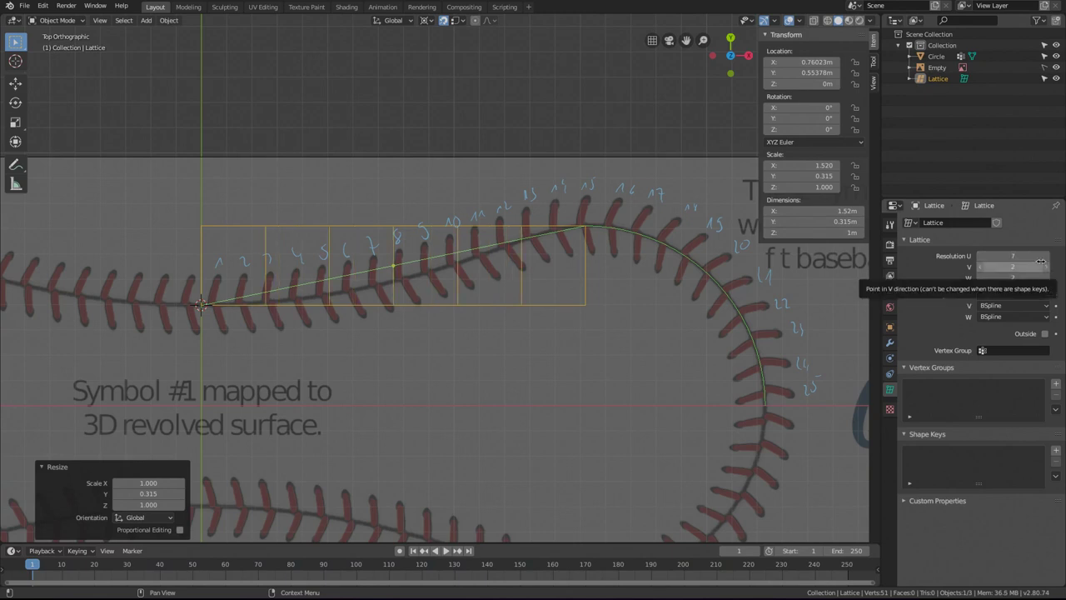
pyautogui.moveTo(541, 220)
pyautogui.mouseDown(button='middle')
pyautogui.moveTo(569, 217)
pyautogui.moveTo(535, 216)
pyautogui.mouseUp(button='middle')
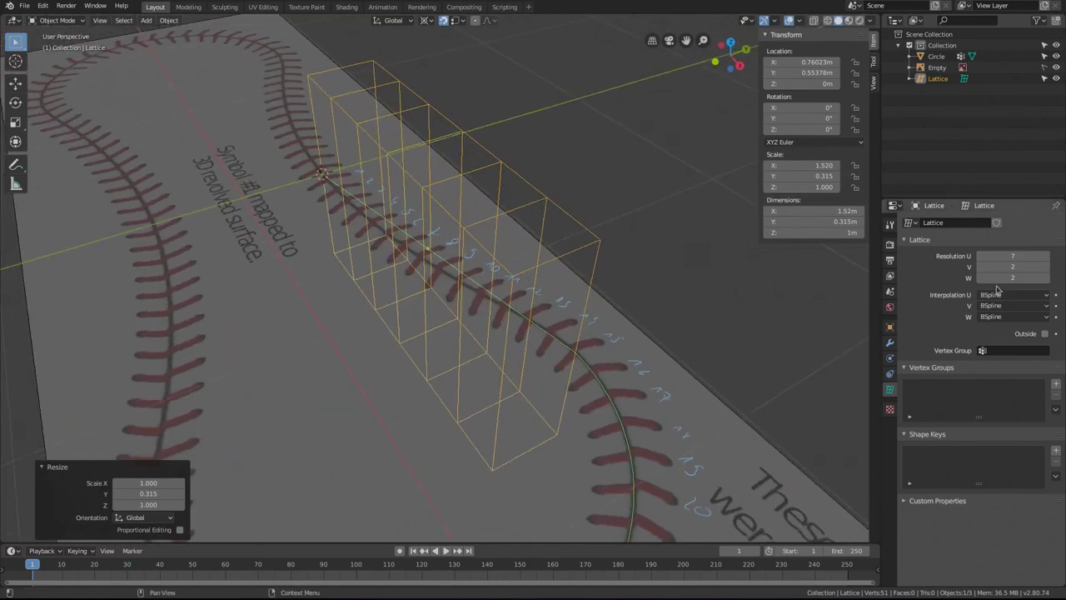
pyautogui.click(980, 279)
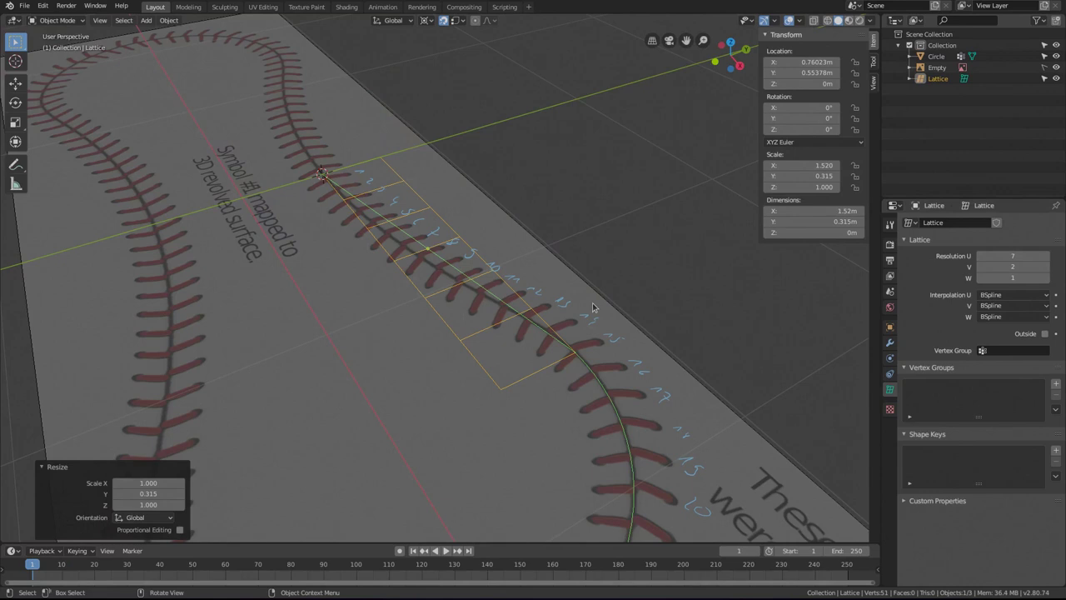
pyautogui.press('KP_7')
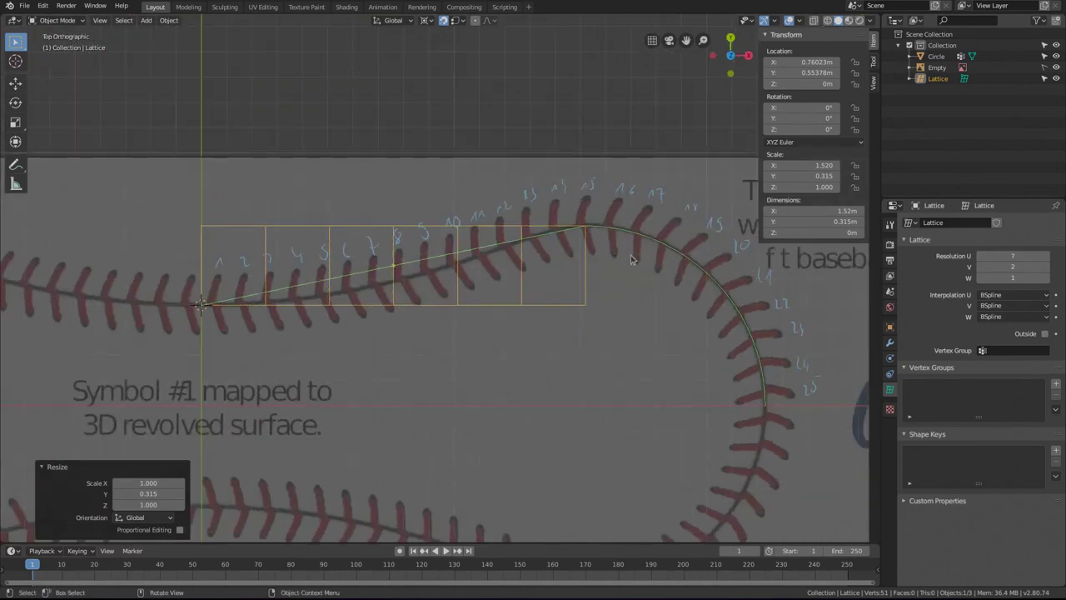
pyautogui.click(756, 354)
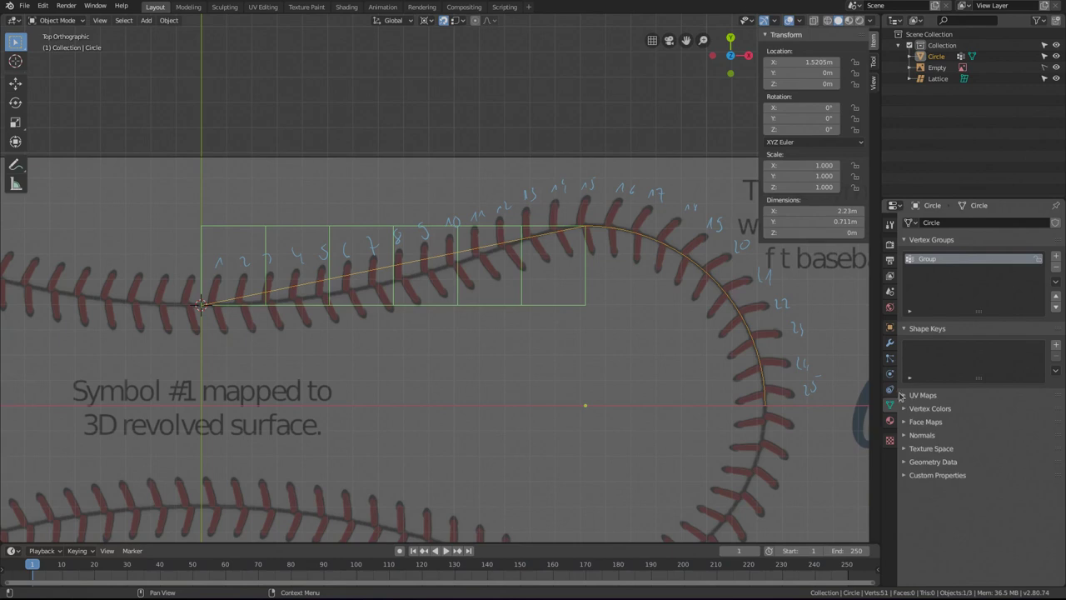
# Add a Lattice modifier to the Circle using object Lattice and vertex group Group, then select the Lattice.
pyautogui.click(890, 343)
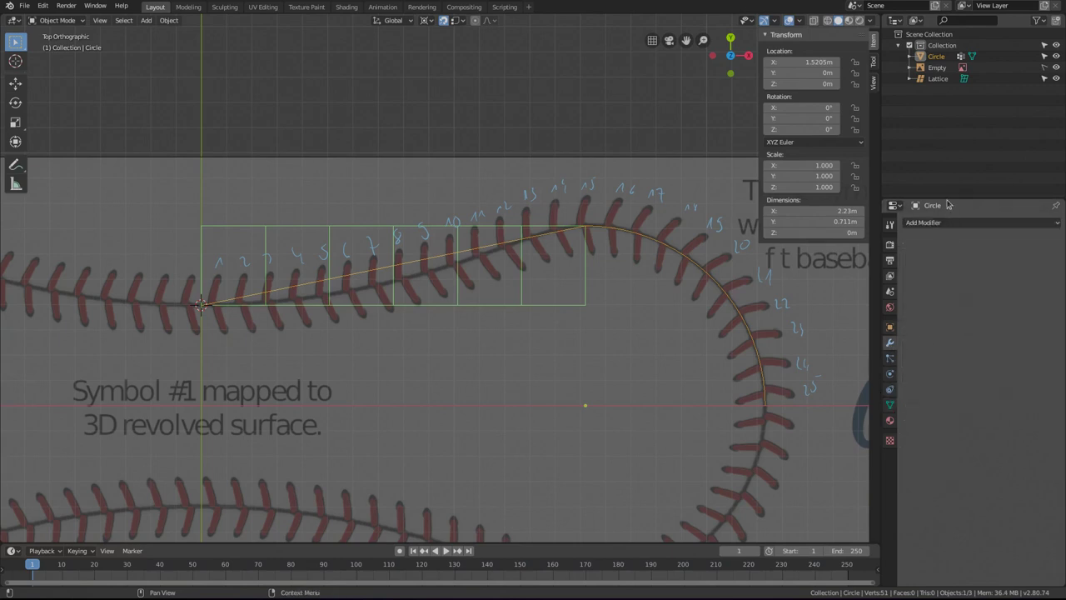
pyautogui.click(944, 221)
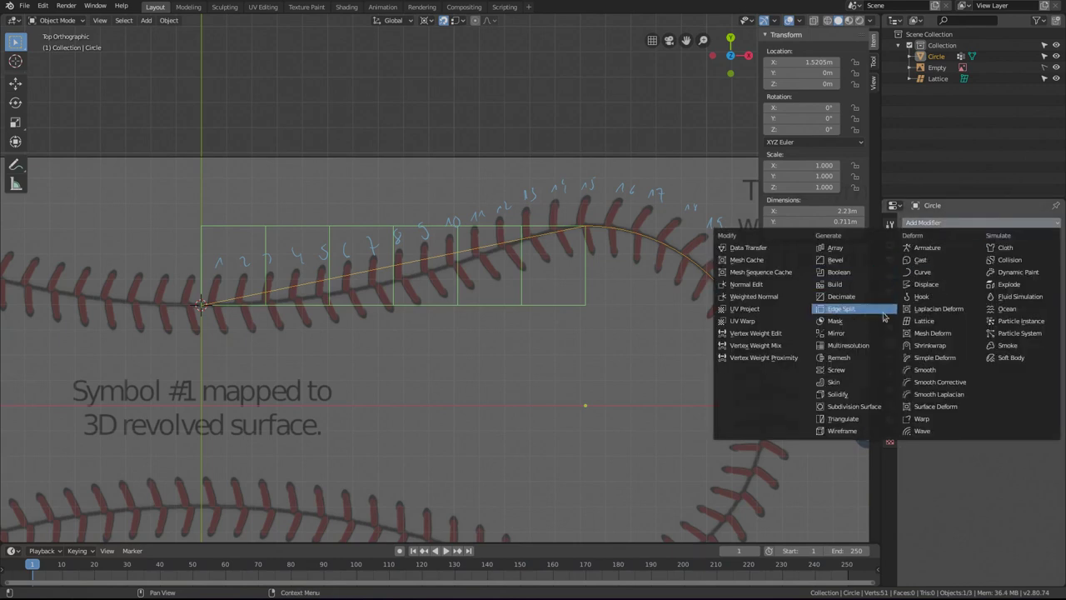
pyautogui.click(916, 321)
pyautogui.click(933, 281)
pyautogui.click(920, 302)
pyautogui.click(996, 285)
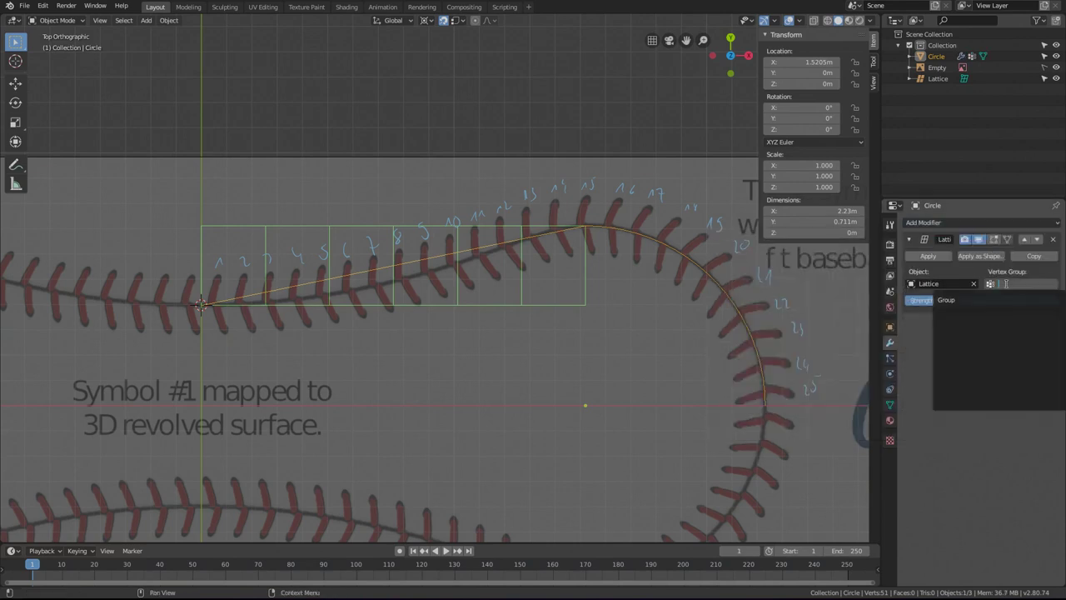
pyautogui.click(969, 300)
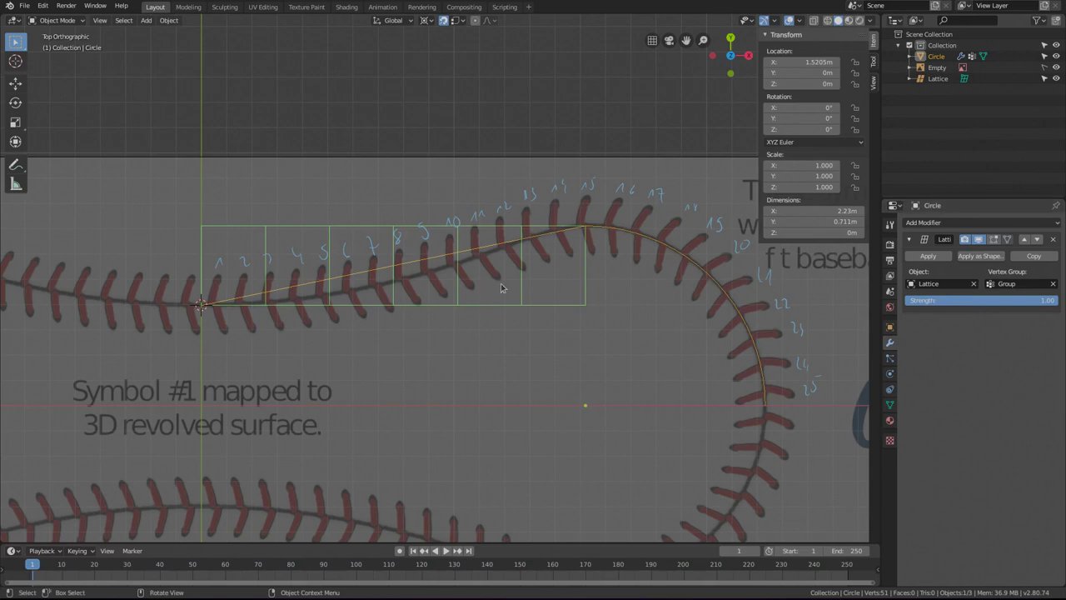
pyautogui.click(491, 234)
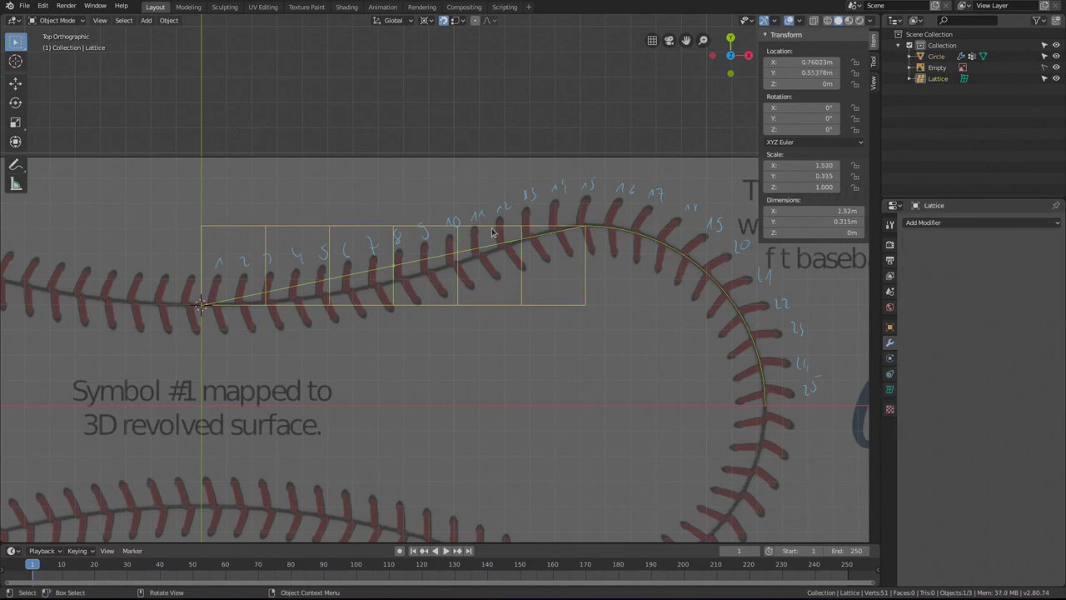
# Enter lattice Edit Mode, pick the top point near stitch 13, and zoom in closer.
pyautogui.press('Tab')
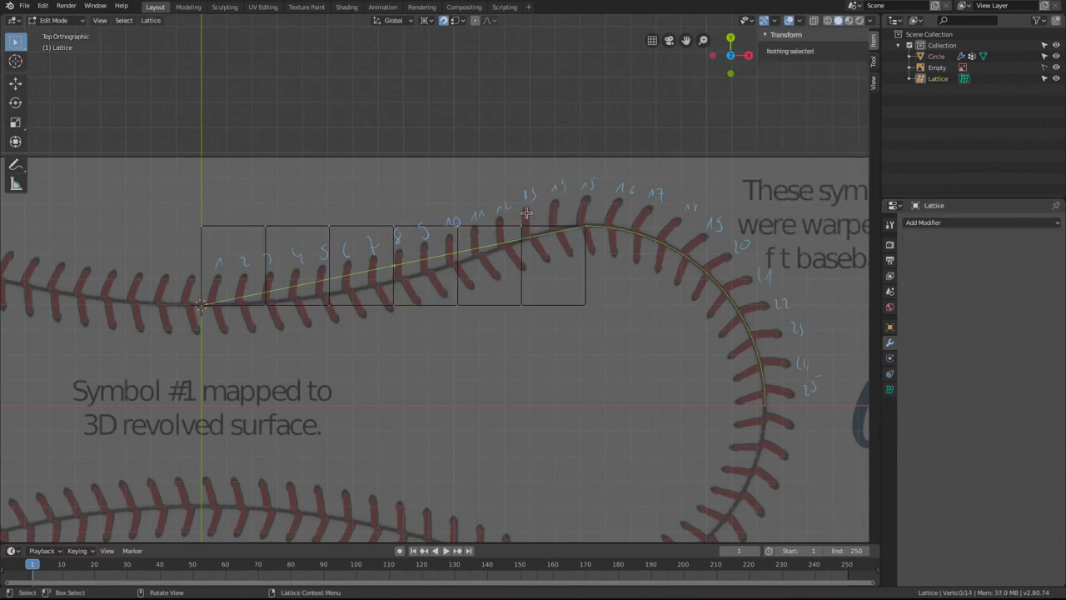
pyautogui.click(528, 221)
pyautogui.press('g')
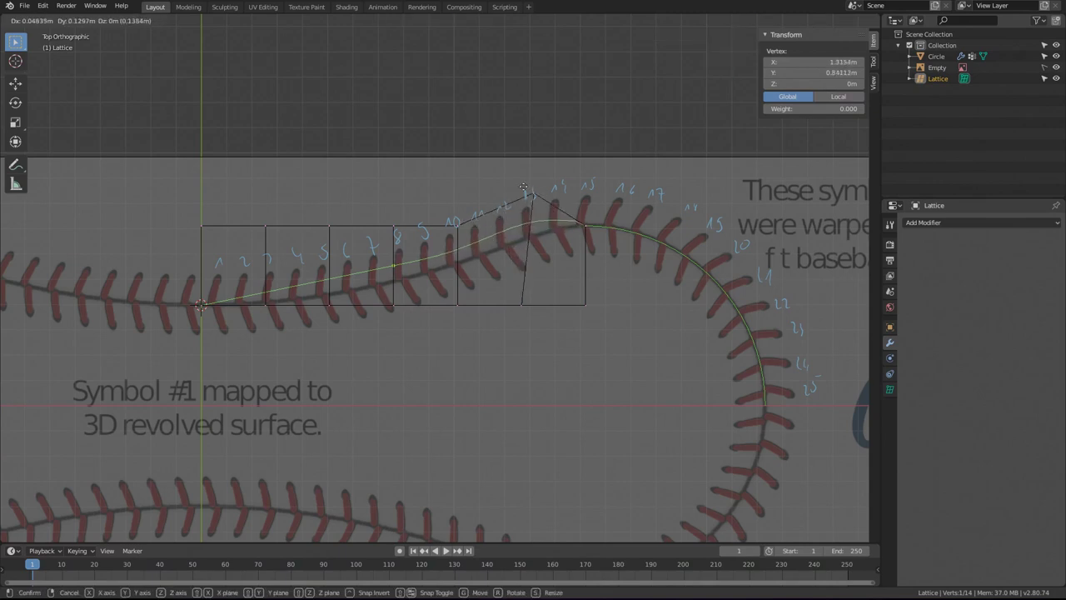
pyautogui.press('Escape')
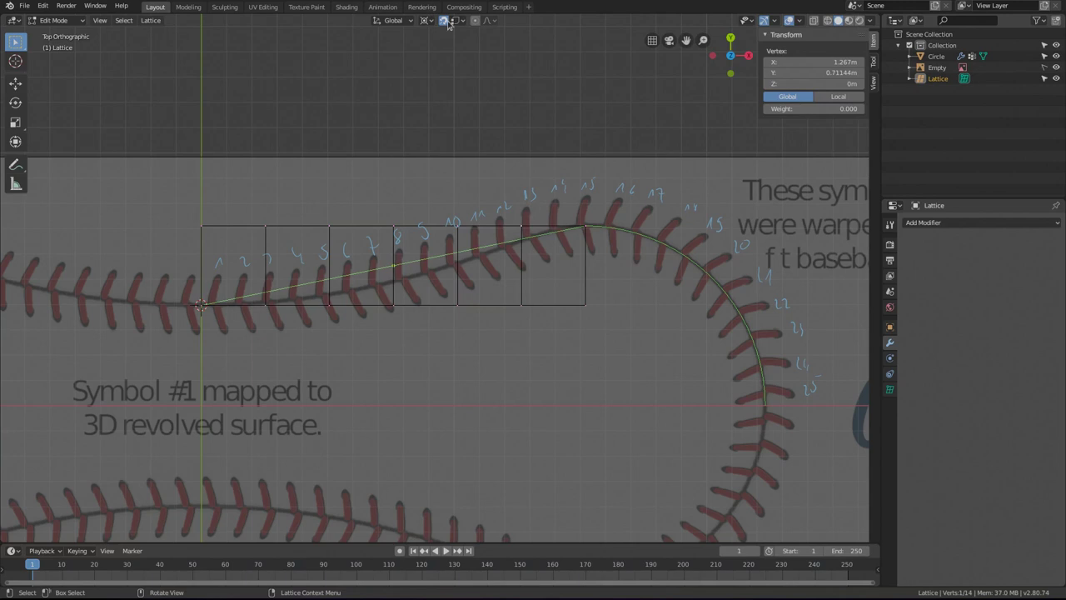
pyautogui.scroll(1, 534, 210)
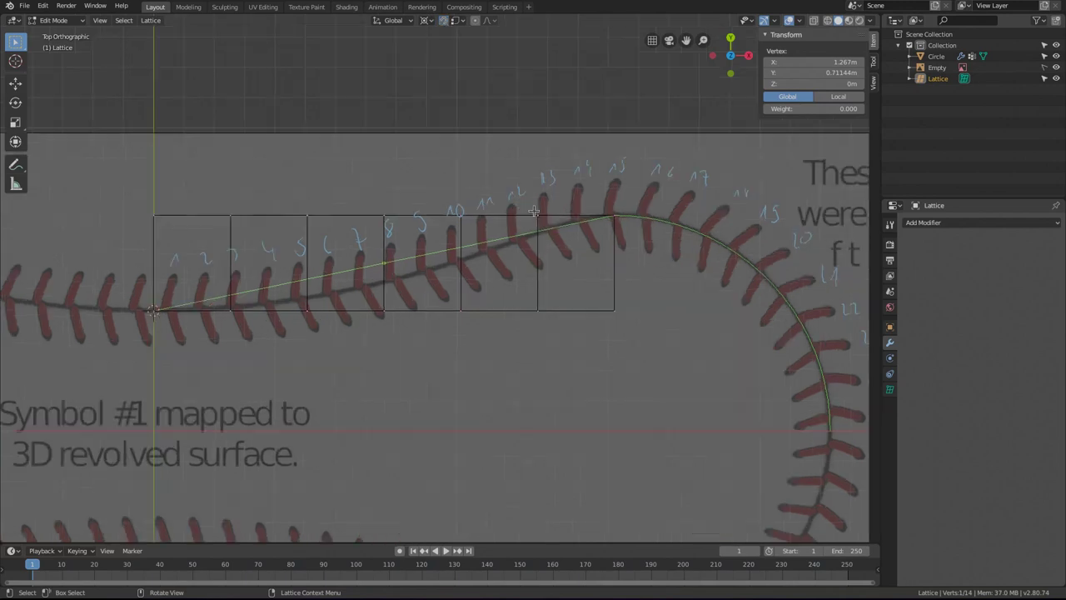
pyautogui.keyDown('shift'); pyautogui.moveTo(557, 224); pyautogui.dragTo(560, 270, button='middle'); pyautogui.keyUp('shift')
pyautogui.scroll(1, 577, 189)
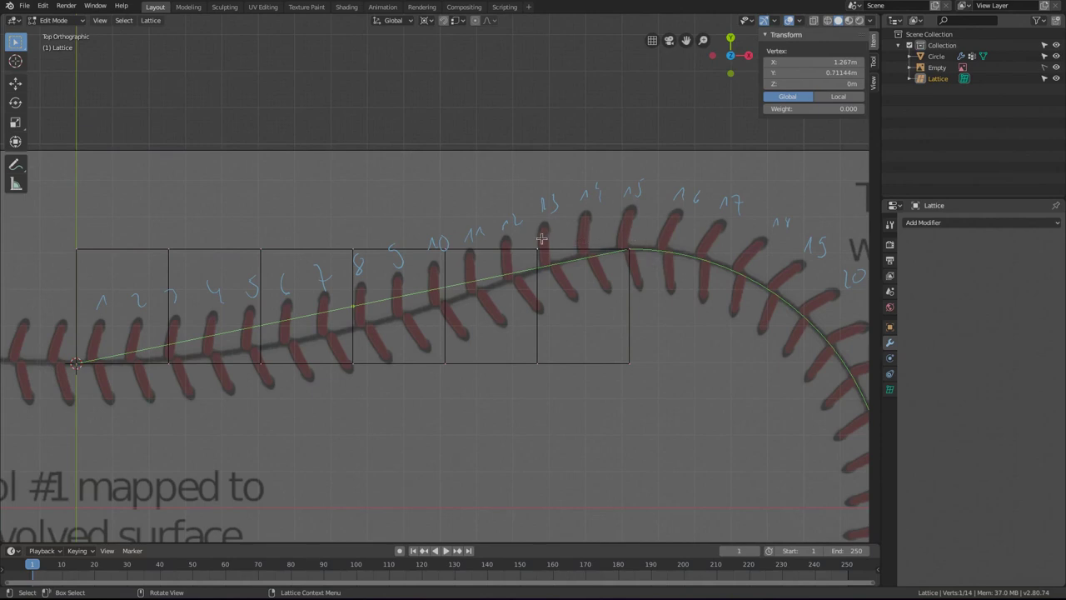
# Raise the chosen top lattice point along Y and lower the next top point.
pyautogui.press('g')
pyautogui.press('y')
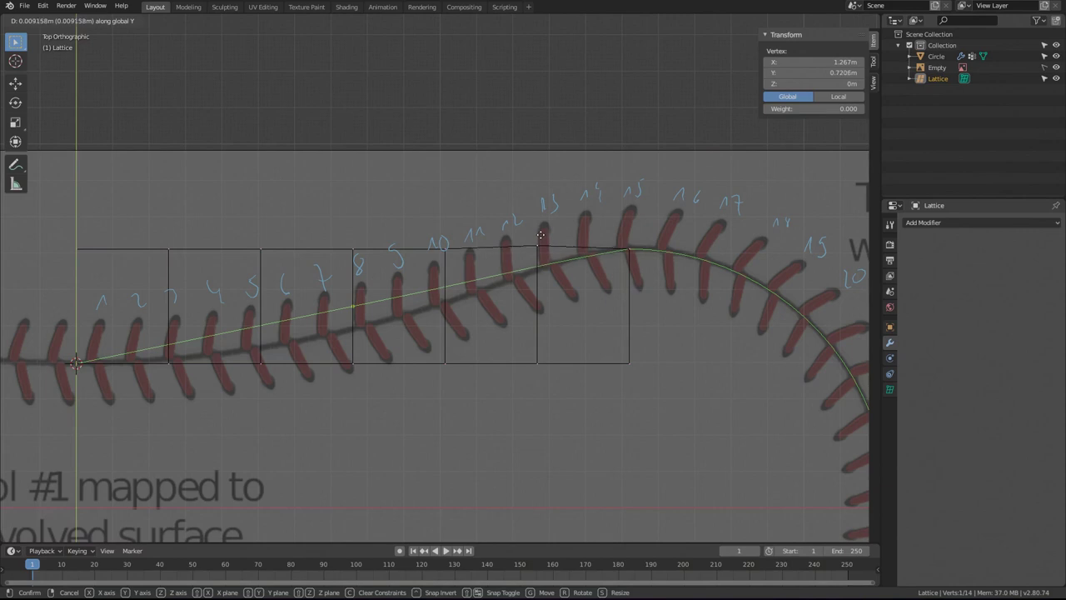
pyautogui.click(540, 234)
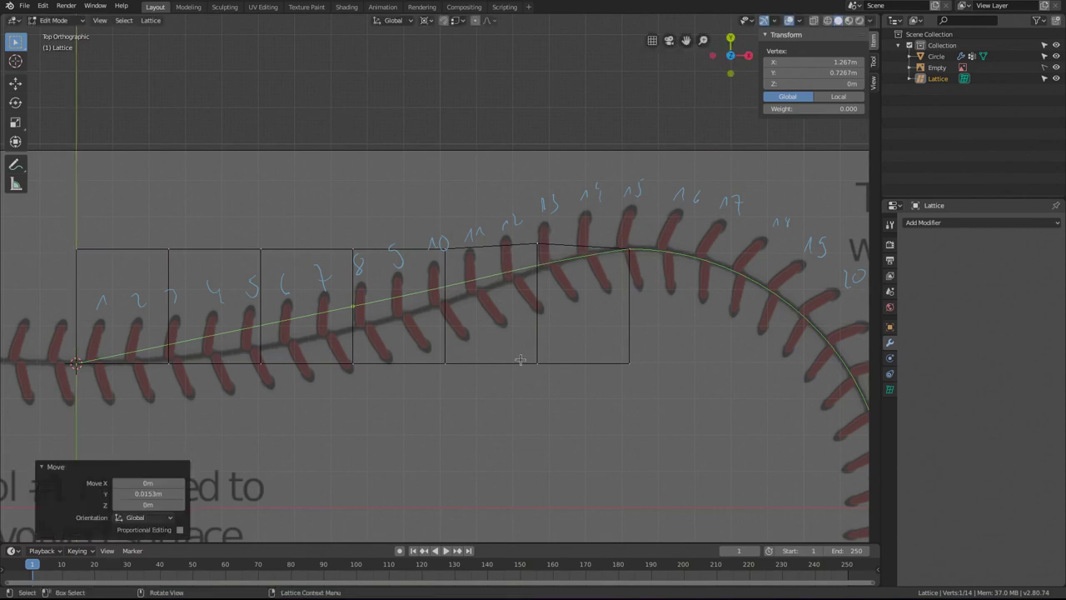
pyautogui.click(442, 244)
pyautogui.press('g')
pyautogui.press('y')
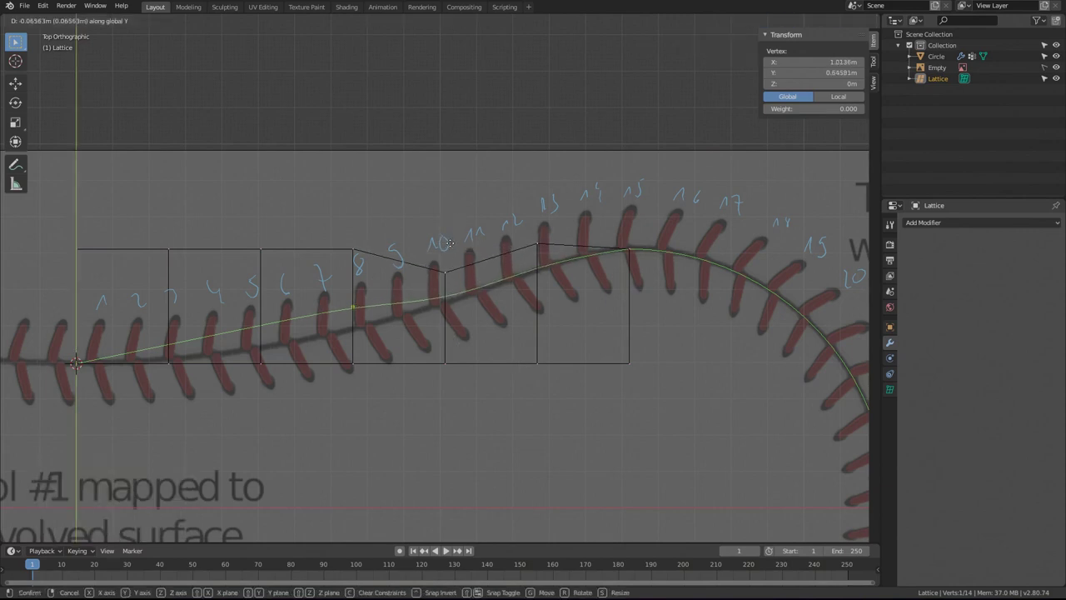
pyautogui.click(450, 245)
# Lower two more top lattice points along Y, working toward the left end.
pyautogui.keyDown('shift'); pyautogui.moveTo(352, 241); pyautogui.dragTo(496, 207, button='middle'); pyautogui.keyUp('shift')
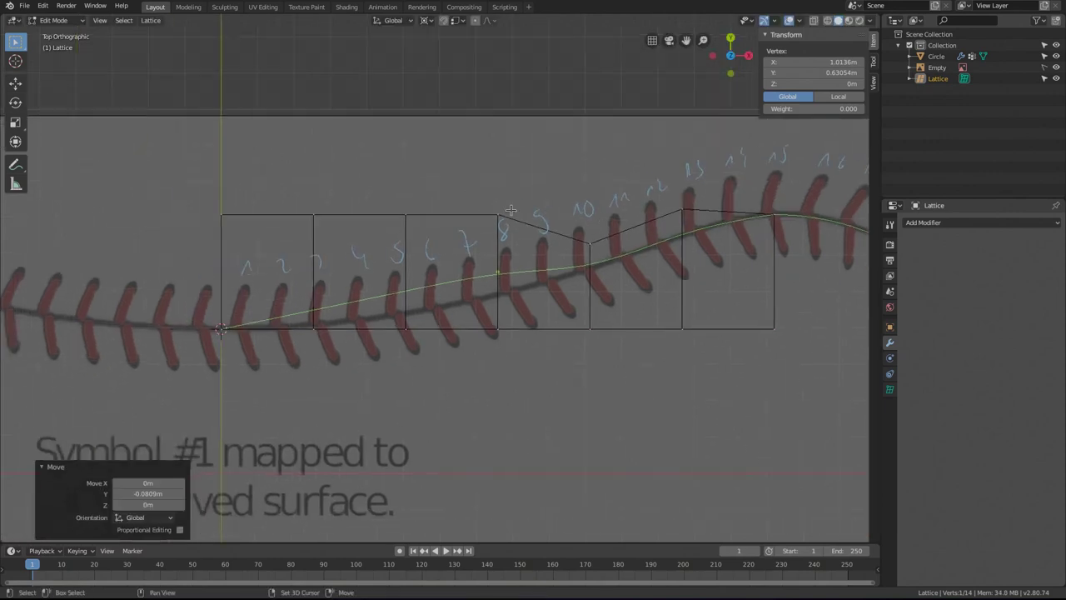
pyautogui.click(496, 207)
pyautogui.press('g')
pyautogui.press('y')
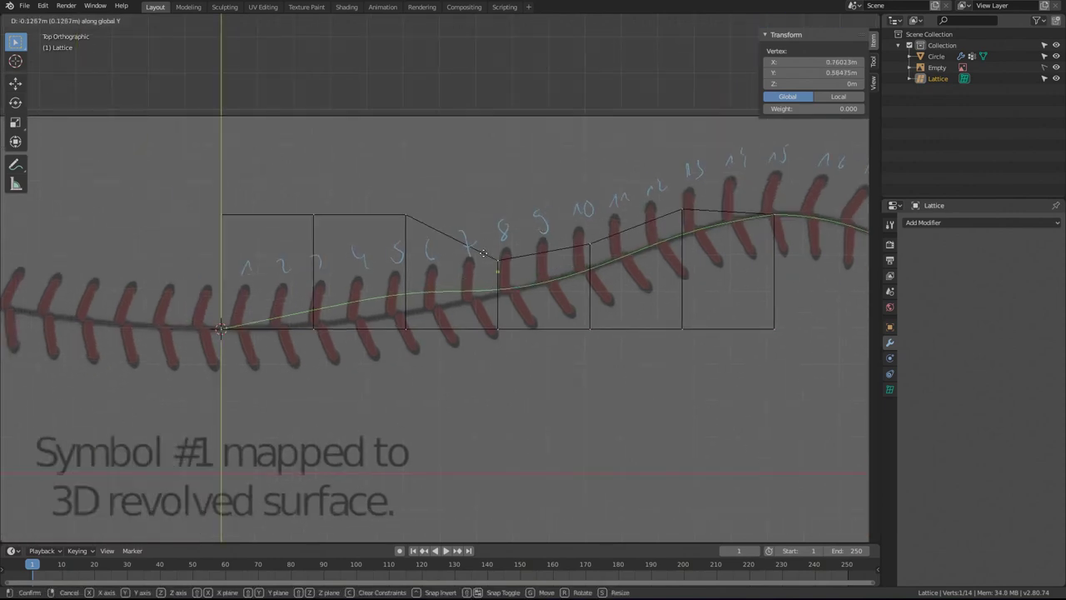
pyautogui.click(483, 245)
pyautogui.keyDown('shift'); pyautogui.moveTo(461, 248); pyautogui.dragTo(525, 237, button='middle'); pyautogui.keyUp('shift')
pyautogui.click(476, 197)
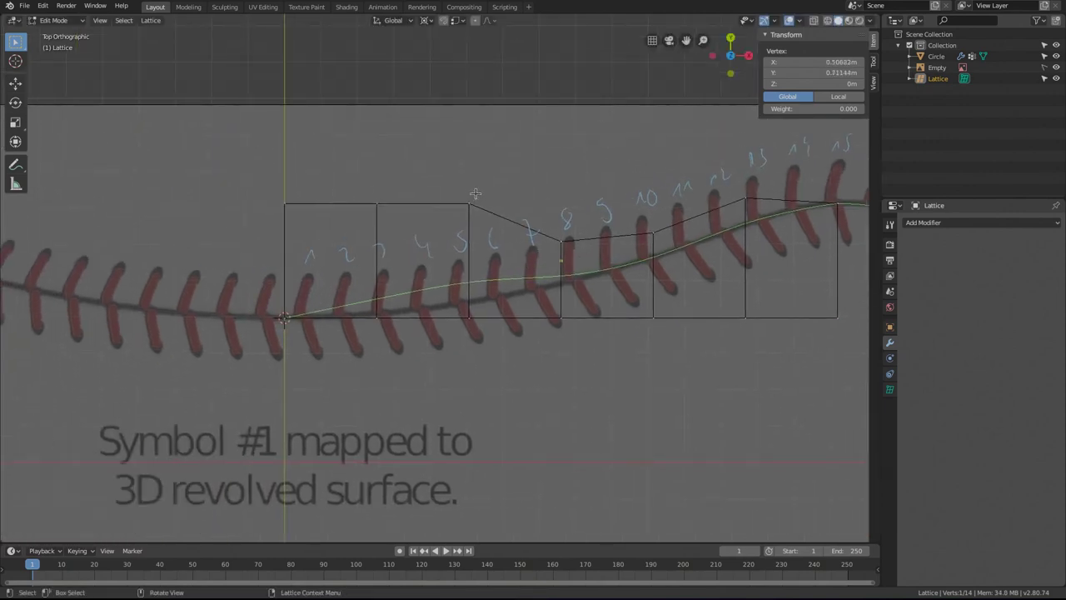
pyautogui.press('g')
pyautogui.press('y')
pyautogui.click(460, 254)
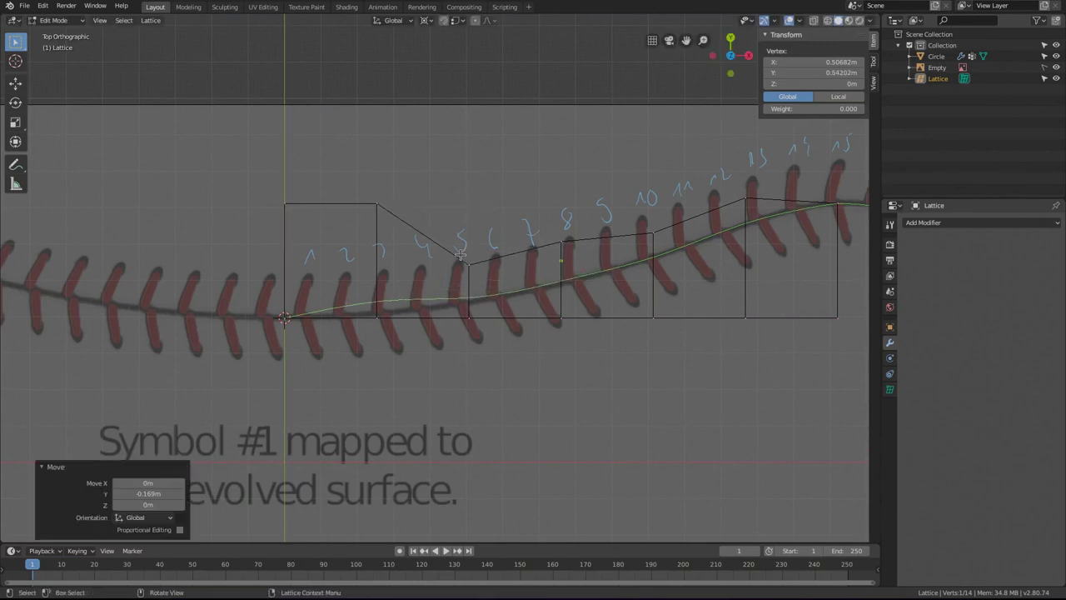
# Lower the next top lattice point along Y.
pyautogui.click(377, 198)
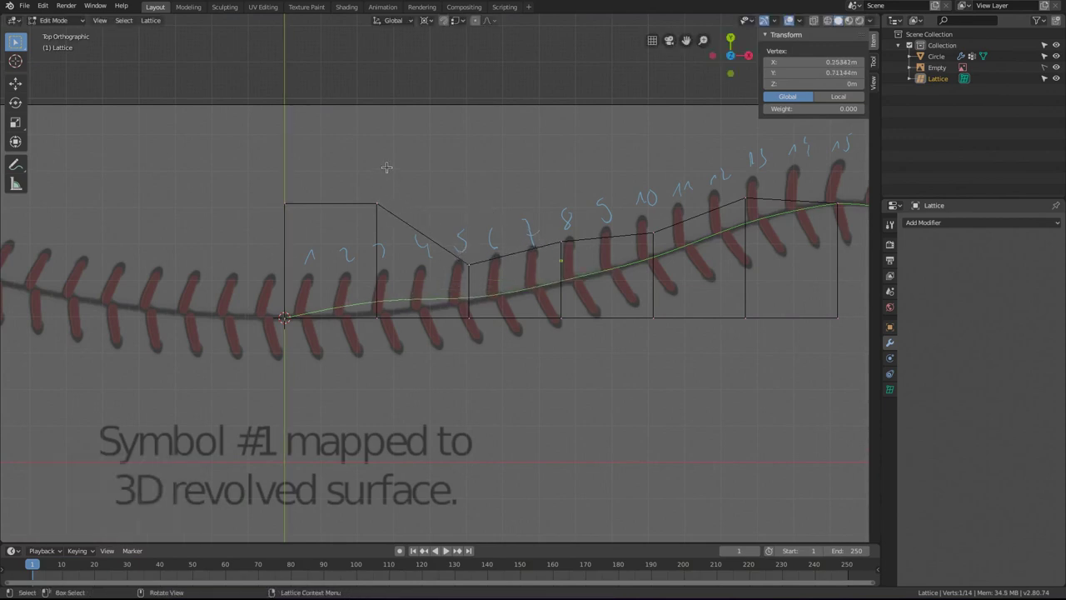
pyautogui.press('g')
pyautogui.press('y')
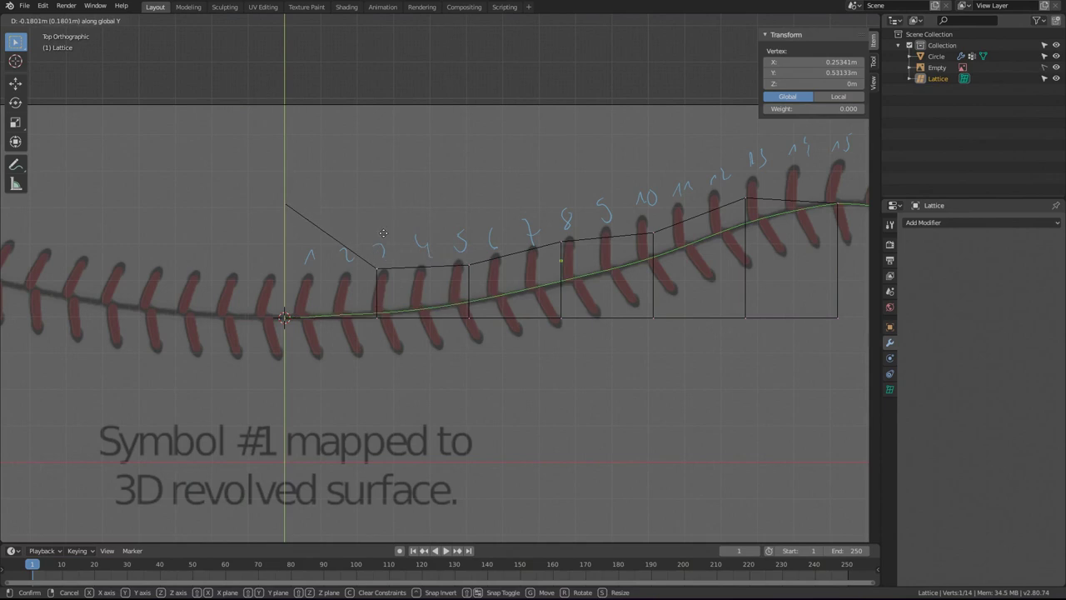
pyautogui.click(383, 232)
# Nudge the lattice's top-left corner point slightly along Y, then pick a bottom-edge point.
pyautogui.keyDown('shift'); pyautogui.moveTo(593, 257); pyautogui.dragTo(454, 280, button='middle'); pyautogui.keyUp('shift')
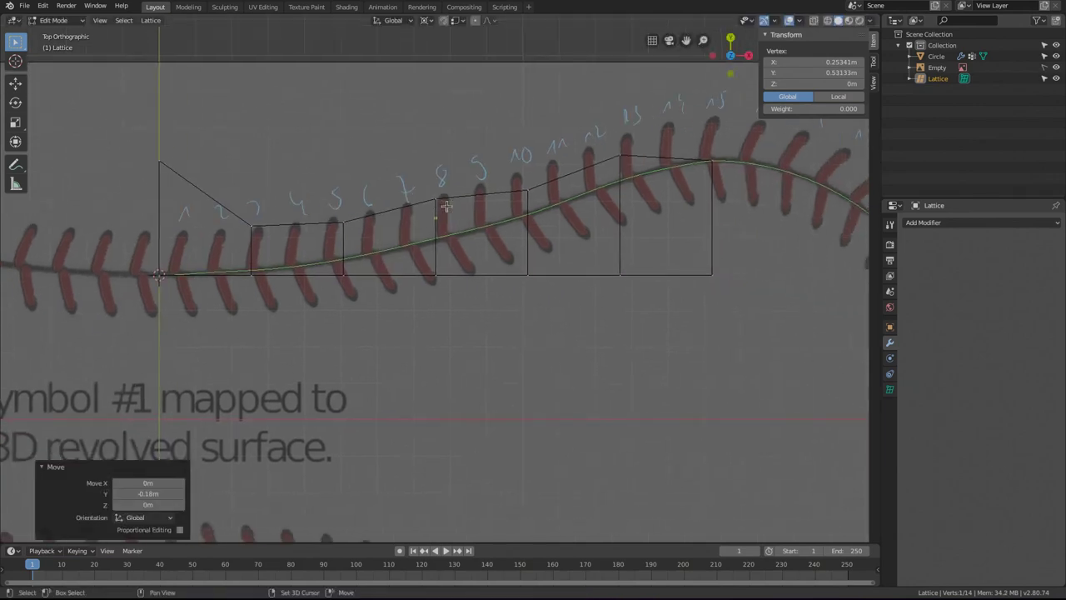
pyautogui.keyDown('shift'); pyautogui.moveTo(389, 278); pyautogui.dragTo(487, 265, button='middle'); pyautogui.keyUp('shift')
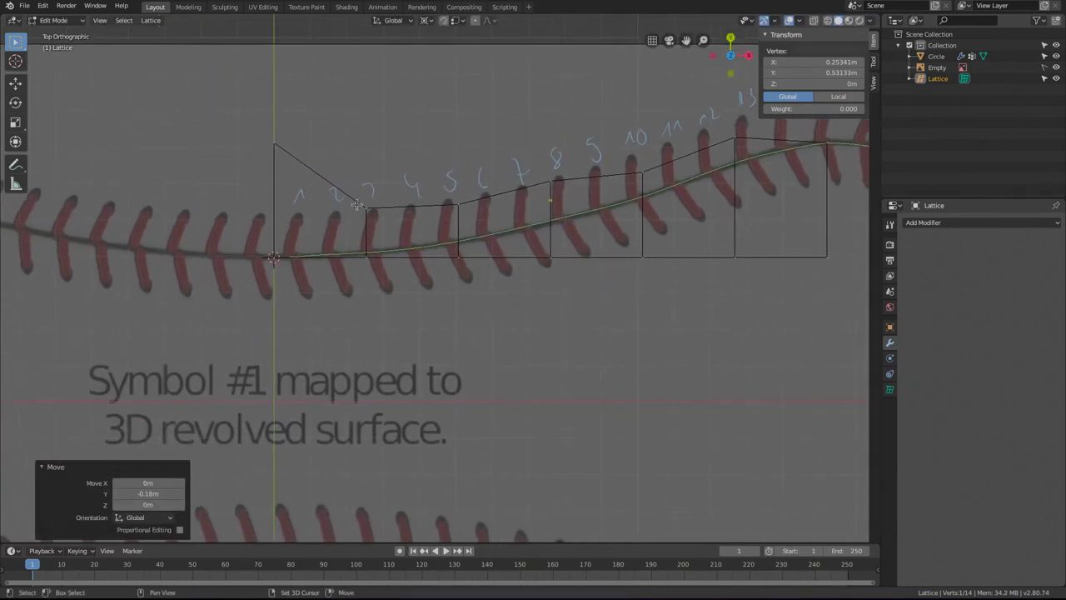
pyautogui.click(285, 139)
pyautogui.press('g')
pyautogui.press('y')
pyautogui.click(285, 145)
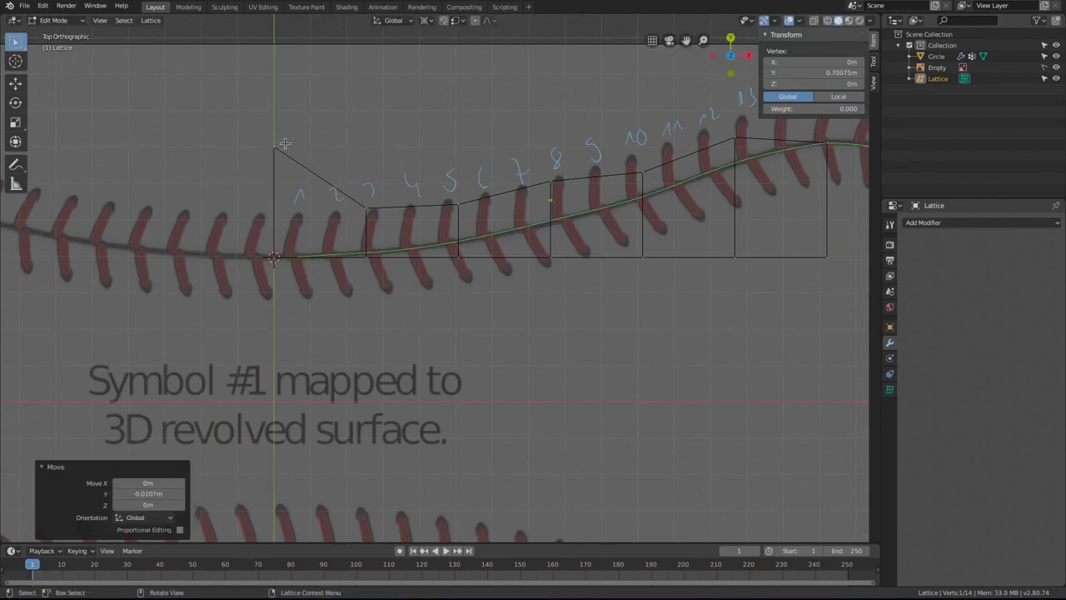
pyautogui.click(367, 258)
# Nudge the first bottom lattice point slightly down along Y in two moves.
pyautogui.press('g')
pyautogui.press('y')
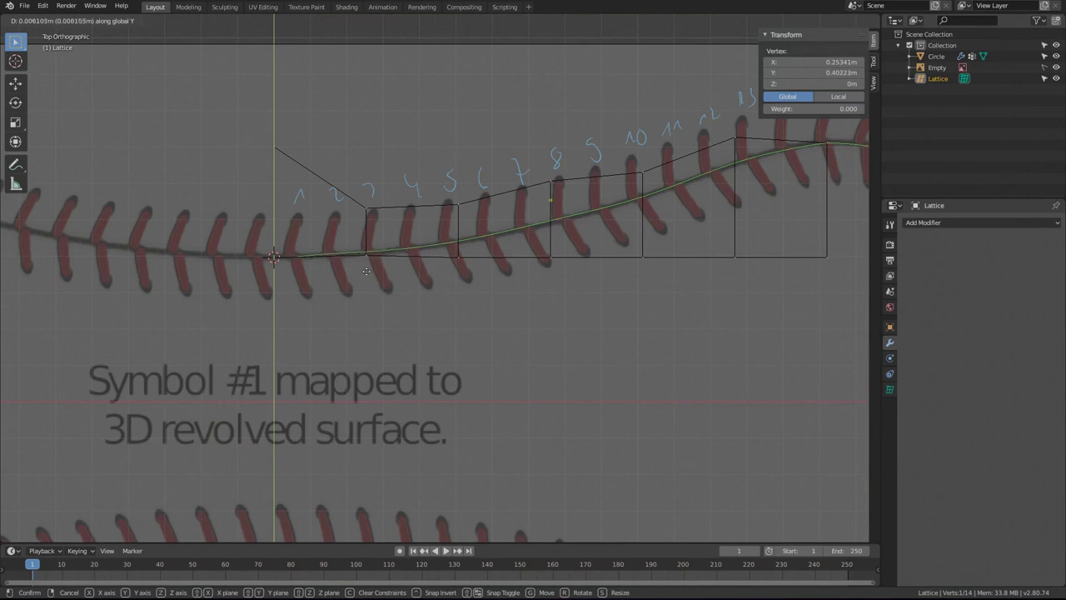
pyautogui.click(366, 271)
pyautogui.scroll(4, 366, 269)
pyautogui.scroll(1, 366, 270)
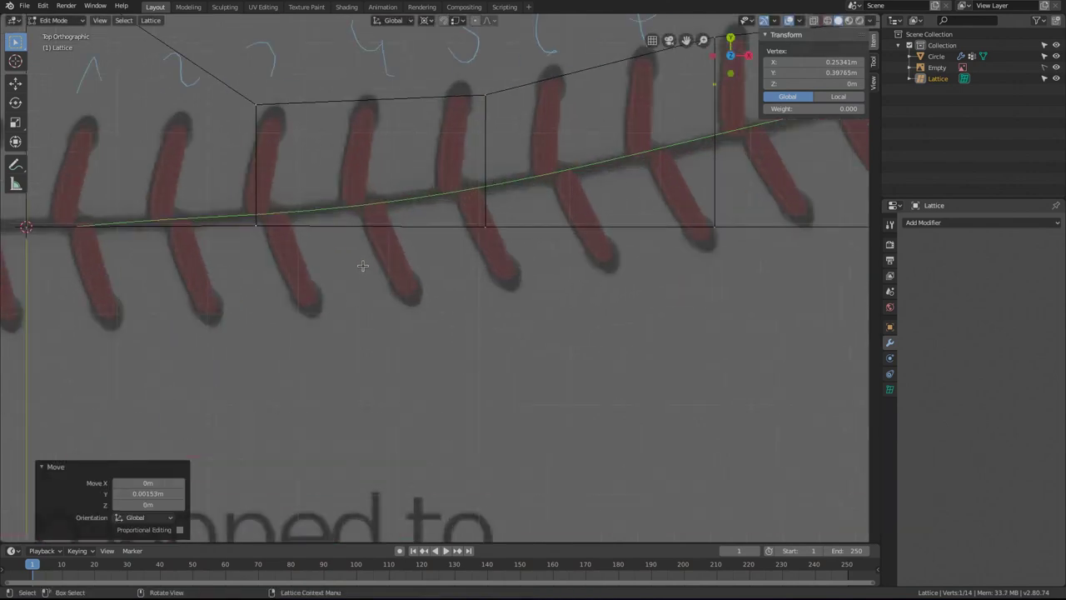
pyautogui.press('g')
pyautogui.press('y')
pyautogui.click(279, 248)
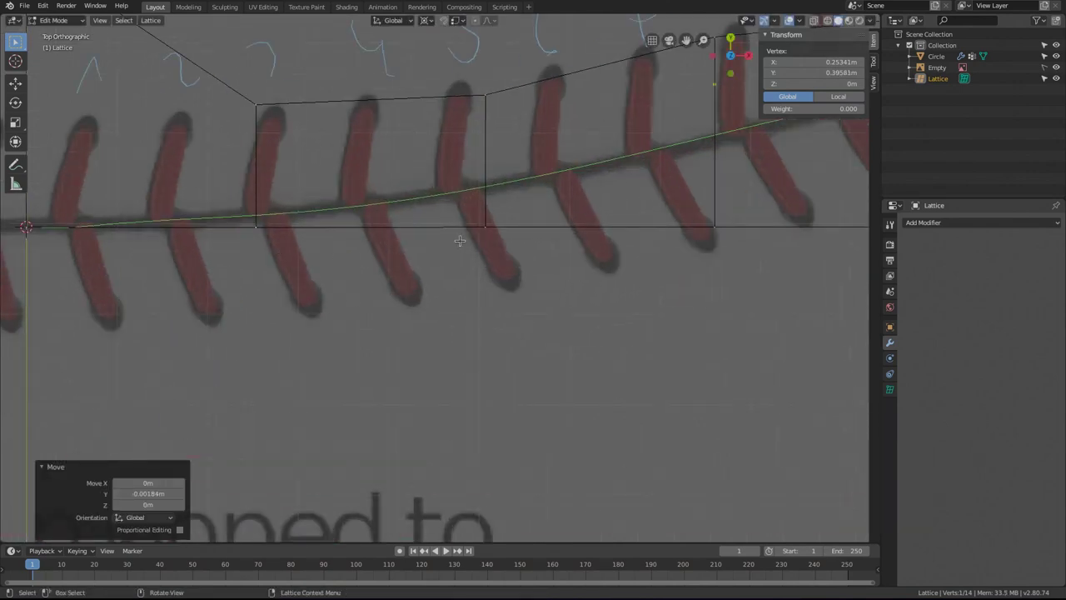
# Lower the next two bottom lattice points to the right along Y.
pyautogui.click(483, 227)
pyautogui.press('g')
pyautogui.press('y')
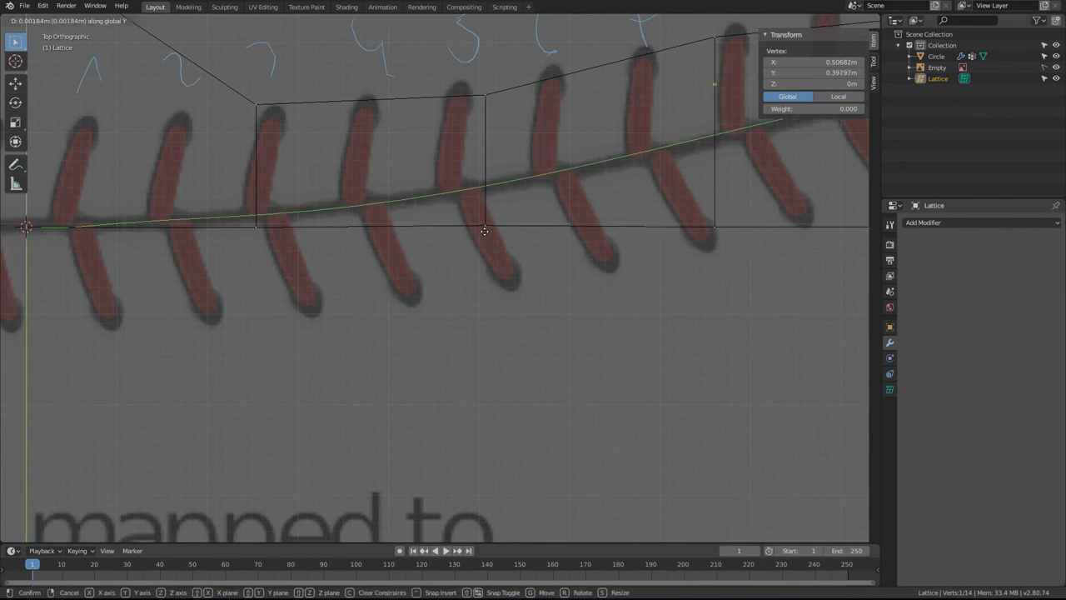
pyautogui.click(483, 229)
pyautogui.keyDown('shift'); pyautogui.moveTo(484, 230); pyautogui.dragTo(424, 233, button='middle'); pyautogui.keyUp('shift')
pyautogui.click(587, 233)
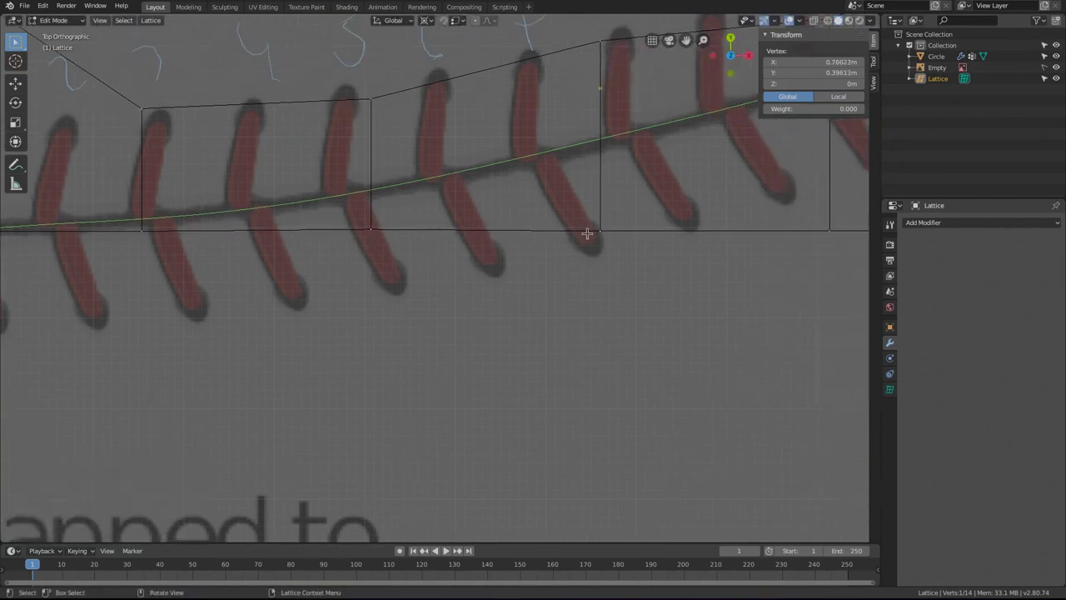
pyautogui.press('g')
pyautogui.press('y')
pyautogui.click(587, 247)
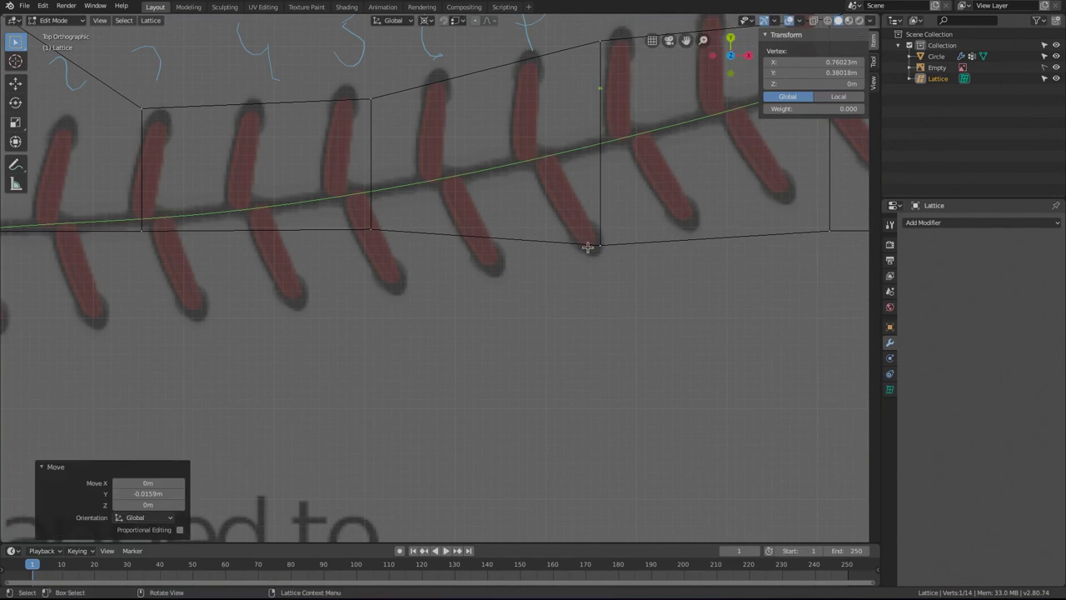
# Lower one more bottom lattice point slightly along Y and return to Object Mode.
pyautogui.keyDown('ctrl'); pyautogui.hscroll(6, 590, 237); pyautogui.keyUp('ctrl')
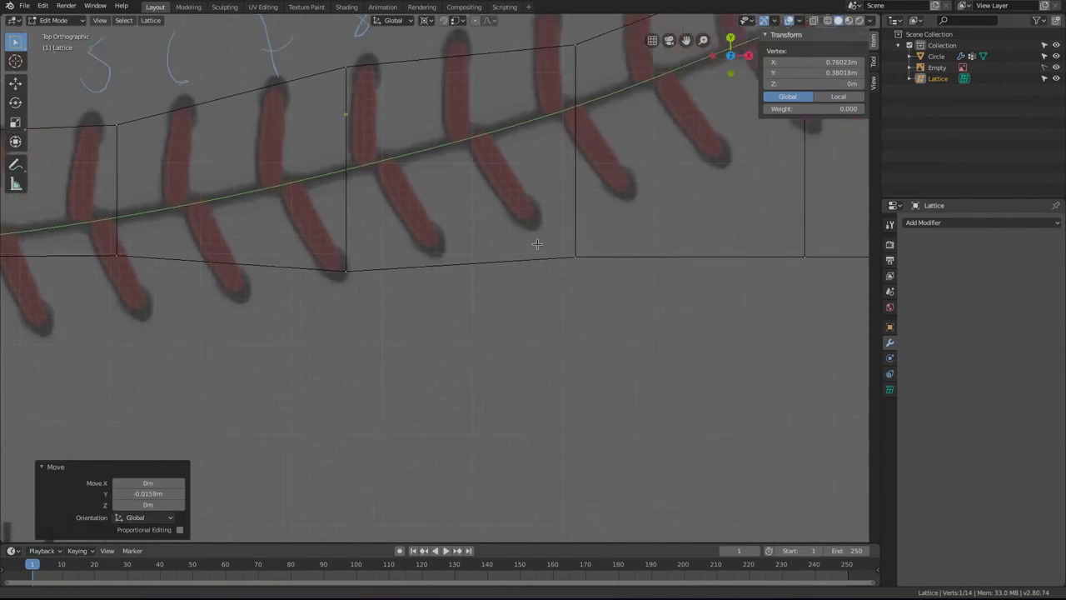
pyautogui.keyDown('ctrl'); pyautogui.hscroll(6, 537, 244); pyautogui.keyUp('ctrl')
pyautogui.keyDown('shift'); pyautogui.scroll(4, 433, 297); pyautogui.keyUp('shift')
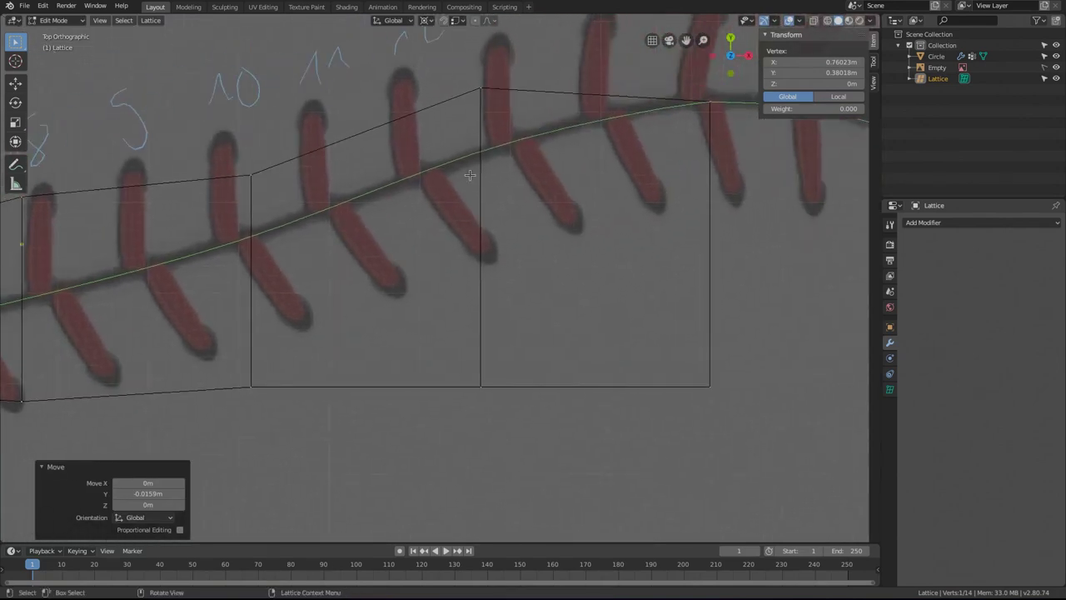
pyautogui.click(468, 387)
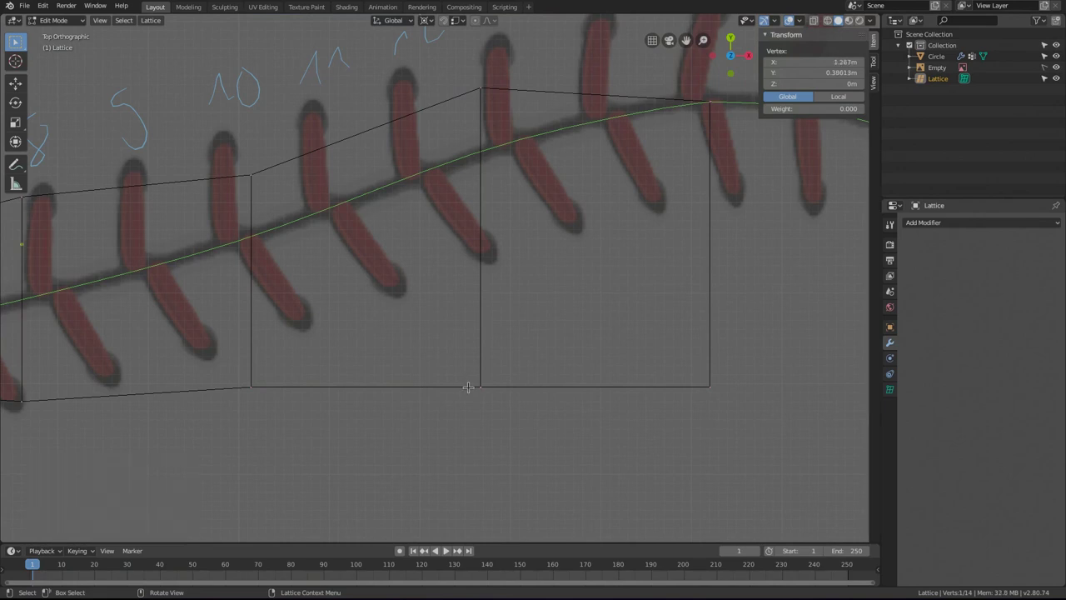
pyautogui.press('g')
pyautogui.press('y')
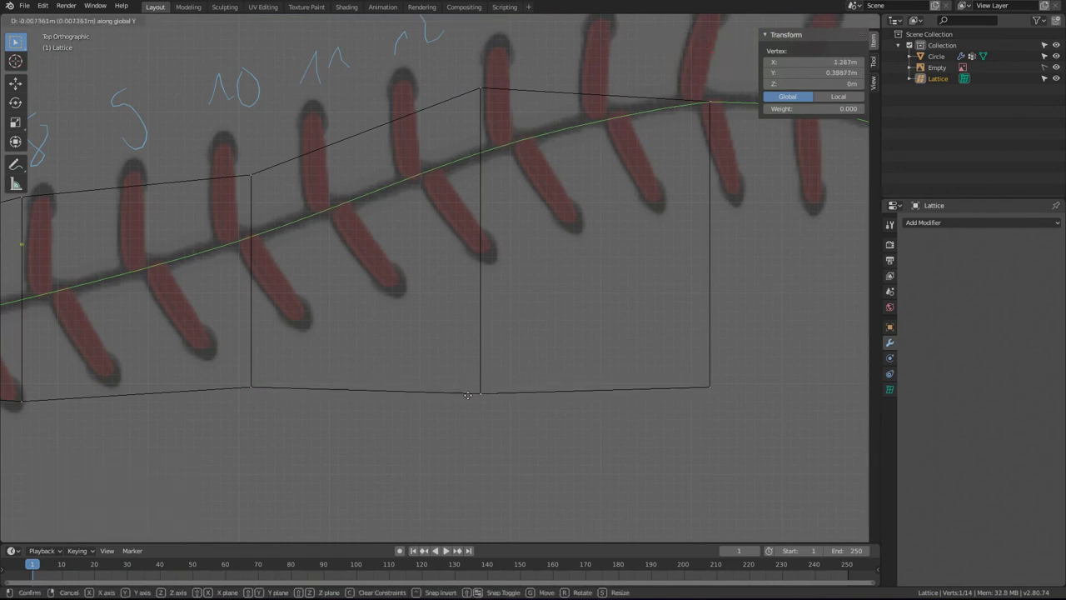
pyautogui.click(482, 386)
pyautogui.keyDown('ctrl'); pyautogui.hscroll(4, 509, 291); pyautogui.keyUp('ctrl')
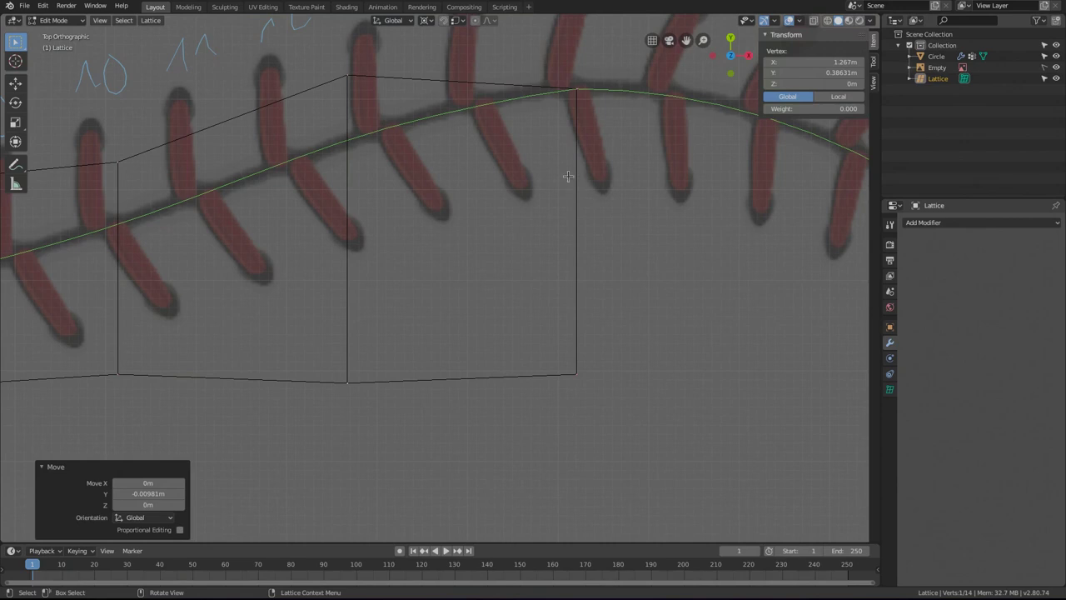
pyautogui.press('Tab')
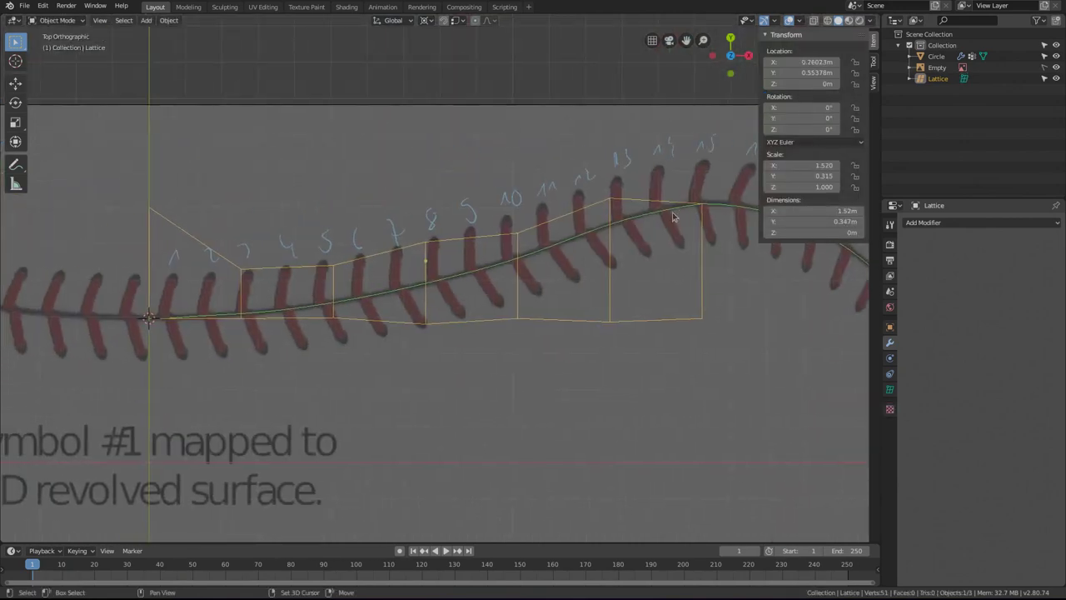
# Hide the lattice and apply the Lattice modifier on the Circle.
pyautogui.press('h')
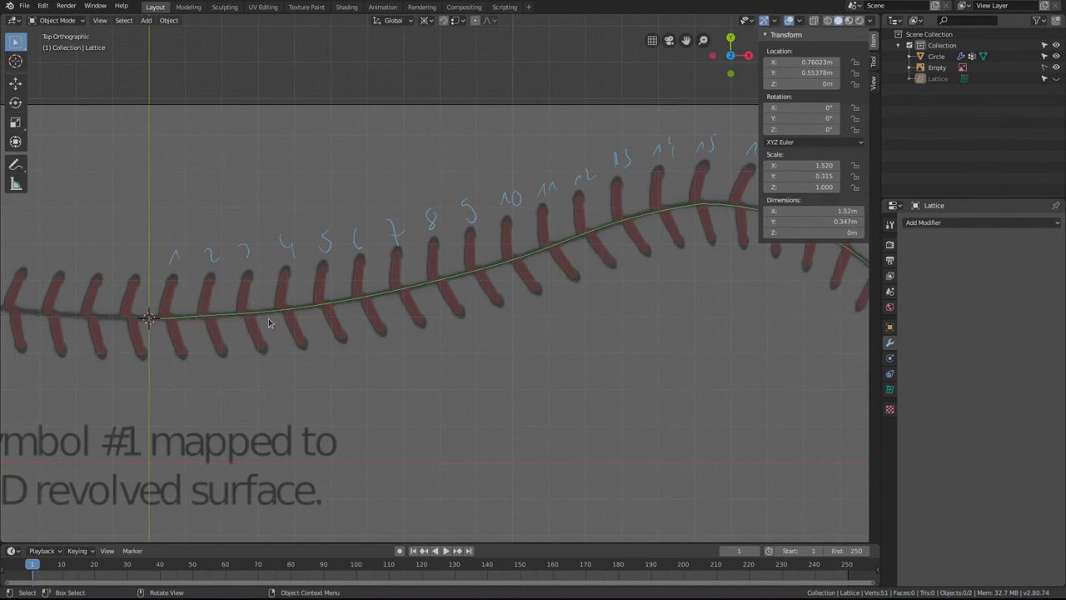
pyautogui.click(574, 242)
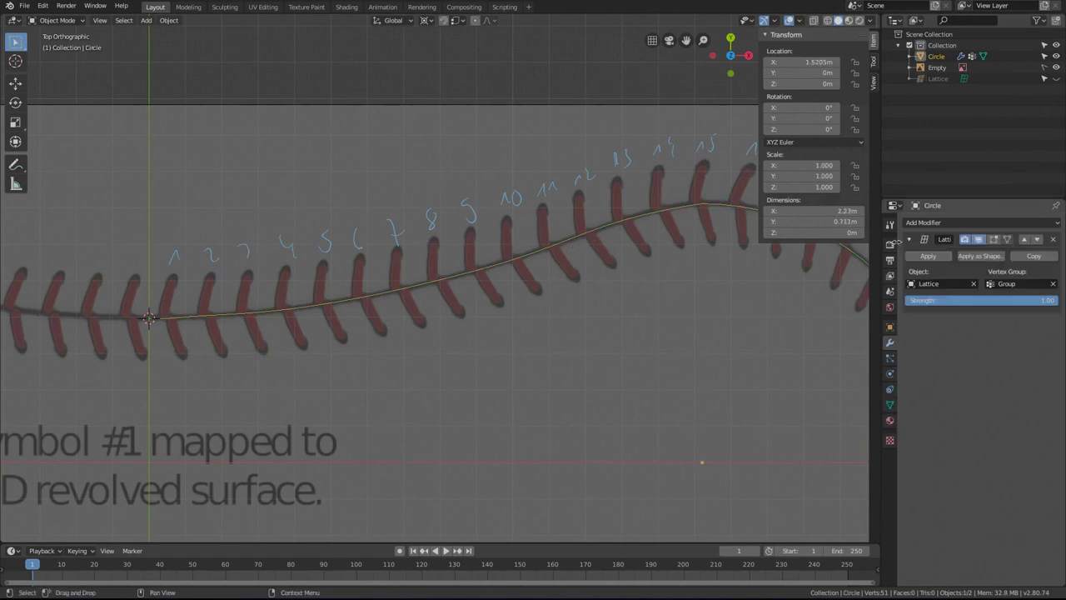
pyautogui.click(929, 257)
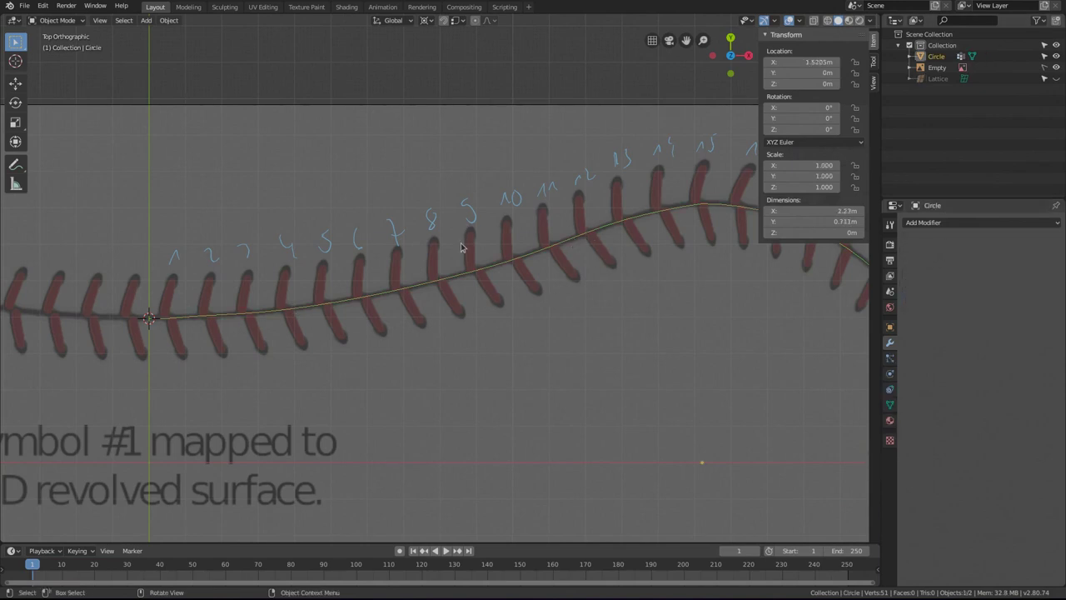
# Unhide and delete the Lattice object, then enter Edit Mode on the seam curve.
pyautogui.hotkey('alt', 'h')
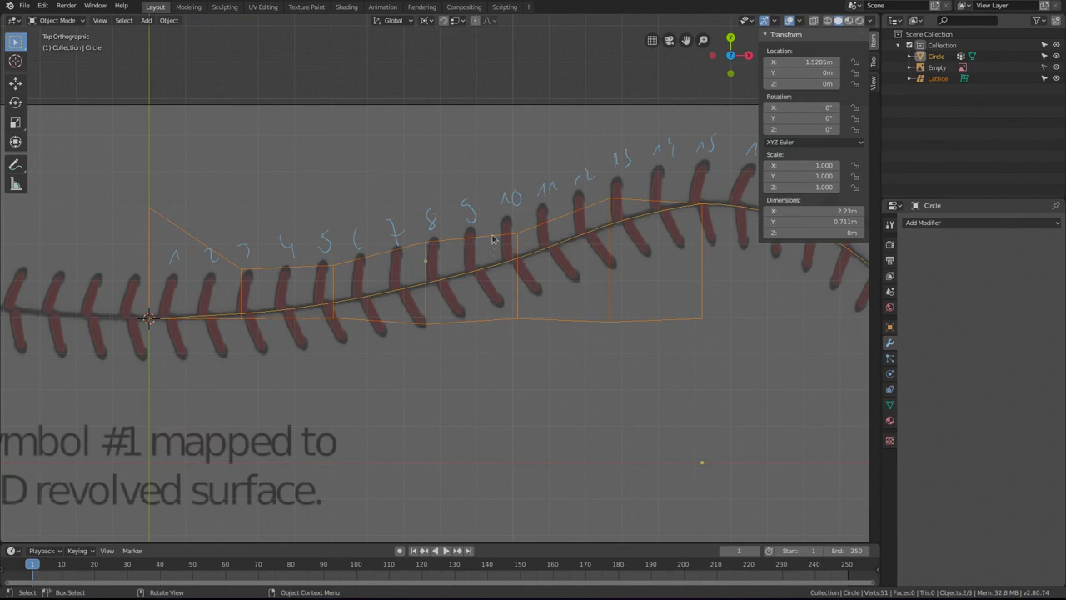
pyautogui.click(489, 240)
pyautogui.press('Delete')
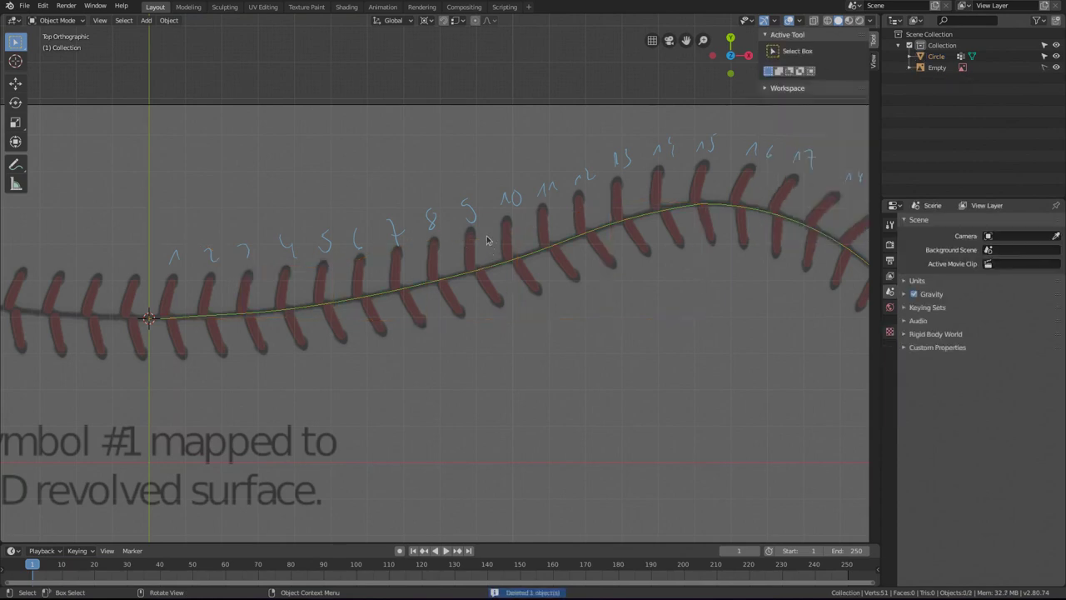
pyautogui.keyDown('shift'); pyautogui.moveTo(282, 358); pyautogui.dragTo(415, 339, button='middle'); pyautogui.keyUp('shift')
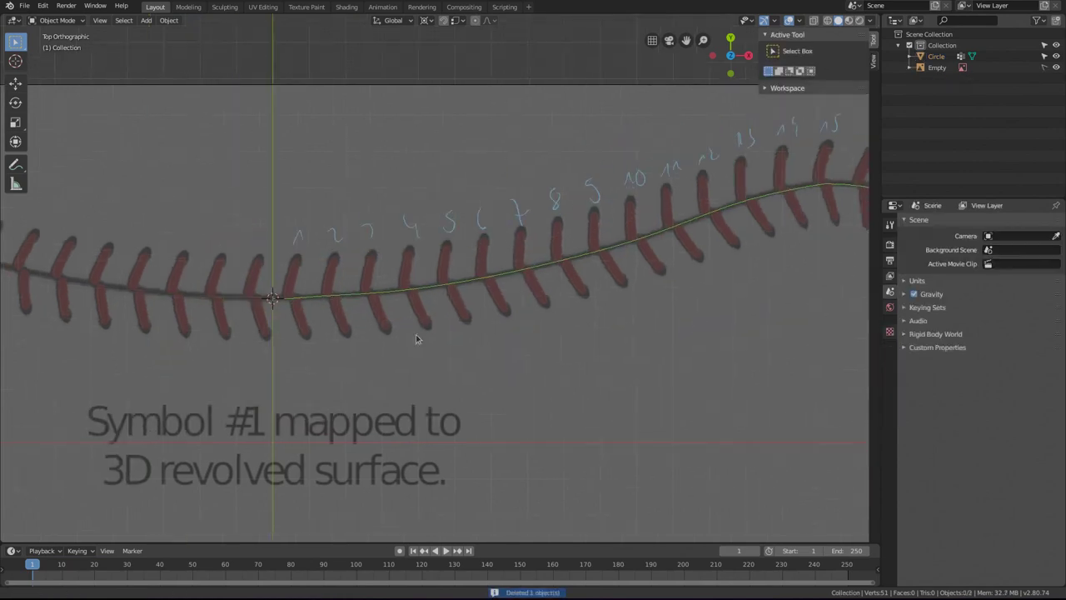
pyautogui.click(401, 291)
pyautogui.press('Tab')
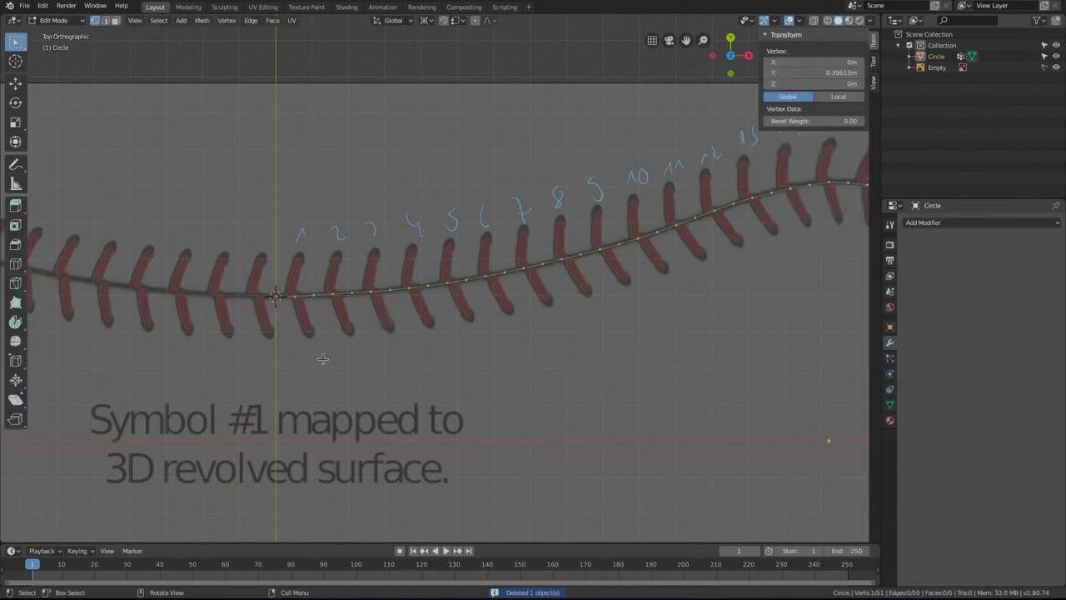
# Slide a vertex near the start of the seam curve along Y onto the stitch line.
pyautogui.scroll(5, 322, 359)
pyautogui.keyDown('shift'); pyautogui.moveTo(212, 283); pyautogui.dragTo(425, 278, button='middle'); pyautogui.keyUp('shift')
pyautogui.click(430, 282)
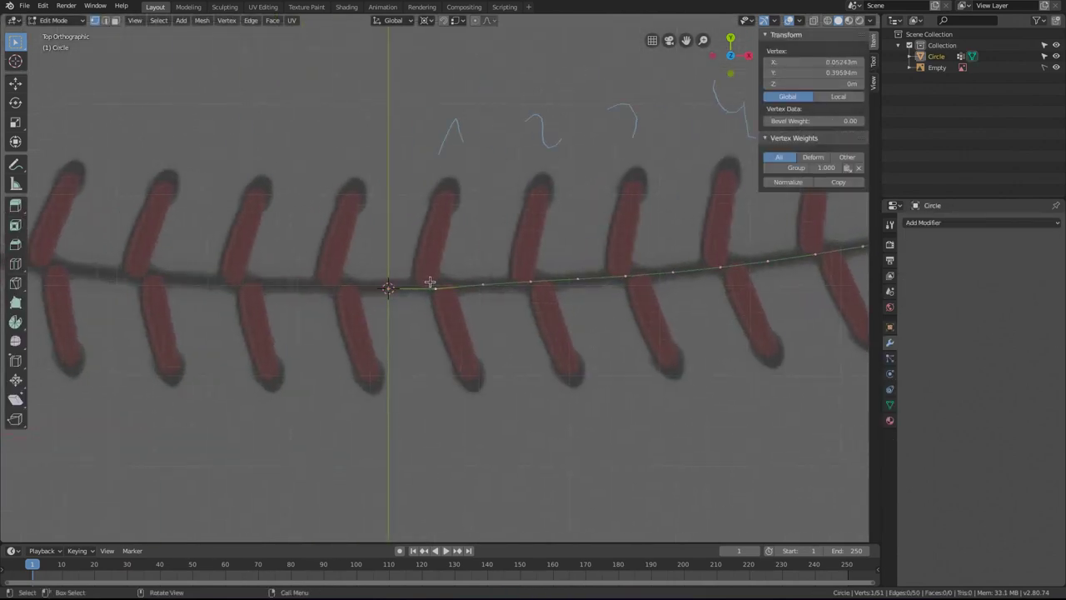
pyautogui.press('g')
pyautogui.press('y')
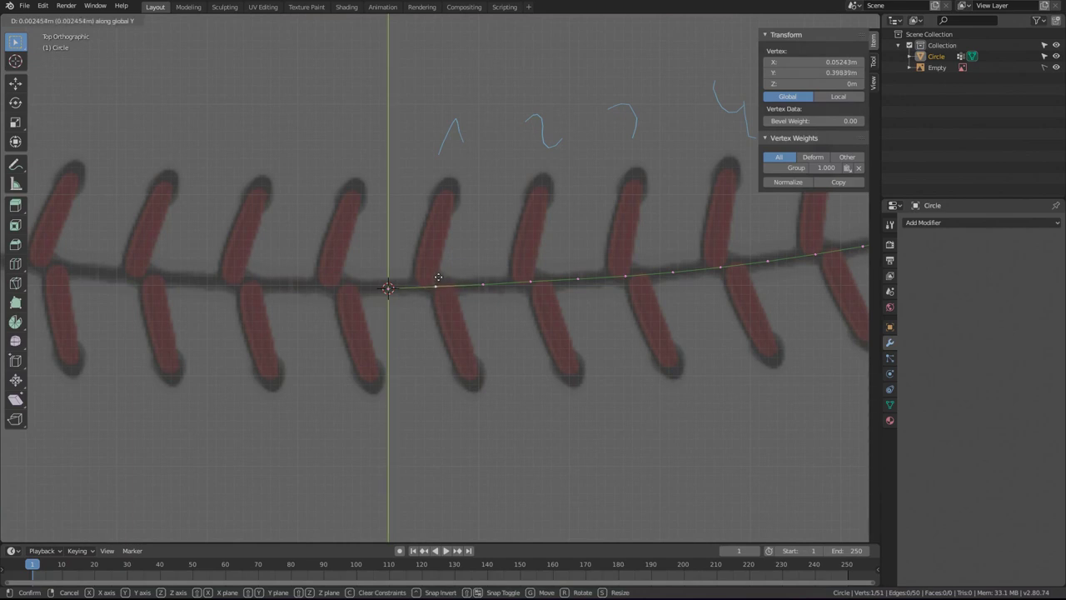
pyautogui.click(438, 276)
# Slide another seam-curve vertex further along the curve onto the stitches along Y.
pyautogui.keyDown('shift'); pyautogui.moveTo(748, 279); pyautogui.dragTo(528, 281, button='middle'); pyautogui.keyUp('shift')
pyautogui.scroll(-2, 528, 281)
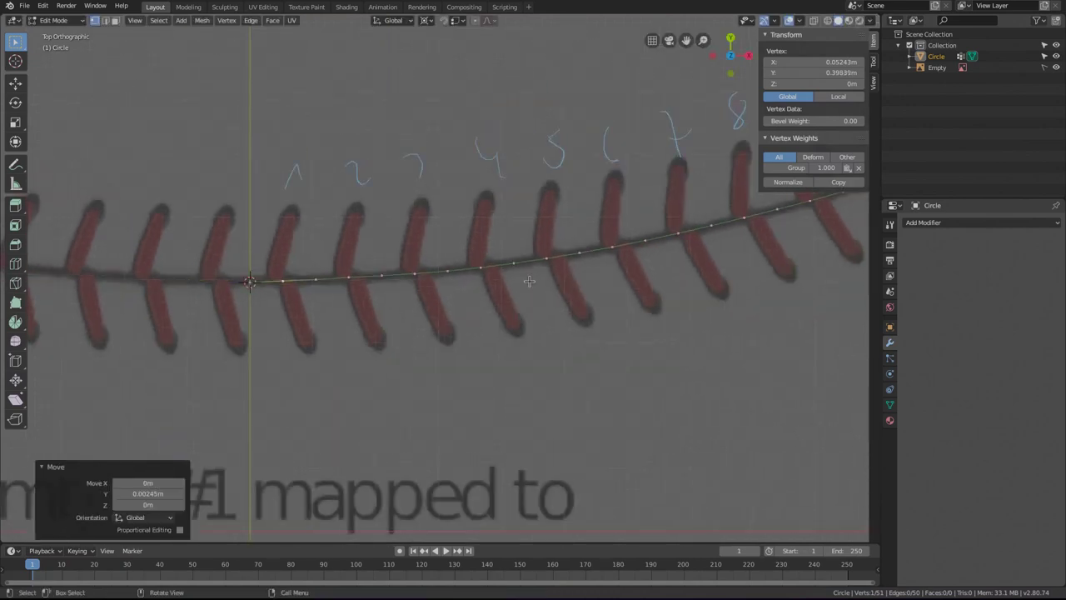
pyautogui.keyDown('ctrl'); pyautogui.hscroll(10, 529, 282); pyautogui.keyUp('ctrl')
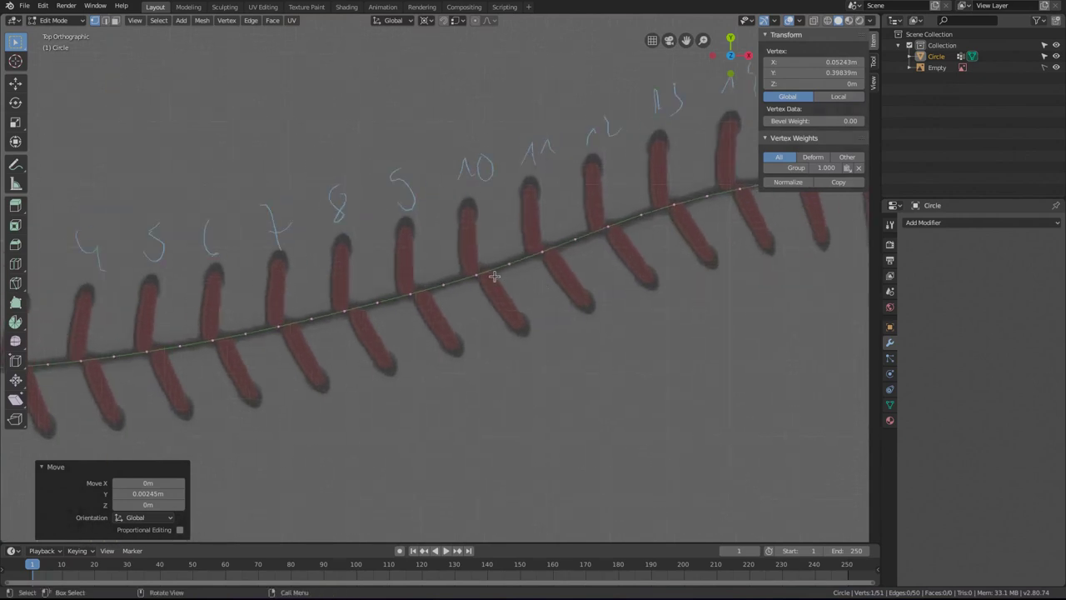
pyautogui.click(517, 274)
pyautogui.keyDown('ctrl'); pyautogui.hscroll(6, 592, 280); pyautogui.keyUp('ctrl')
pyautogui.click(530, 248)
pyautogui.press('g')
pyautogui.press('y')
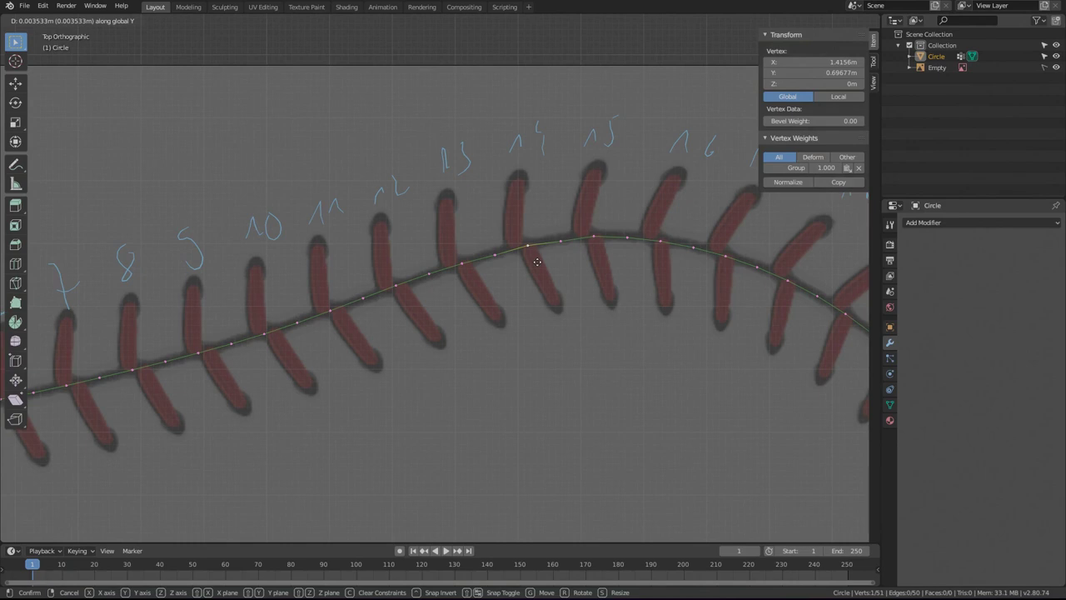
pyautogui.click(537, 261)
# Adjust two more vertices near the top of the bend along Y and save the file.
pyautogui.click(498, 256)
pyautogui.press('g')
pyautogui.press('y')
pyautogui.click(509, 260)
pyautogui.click(558, 243)
pyautogui.press('g')
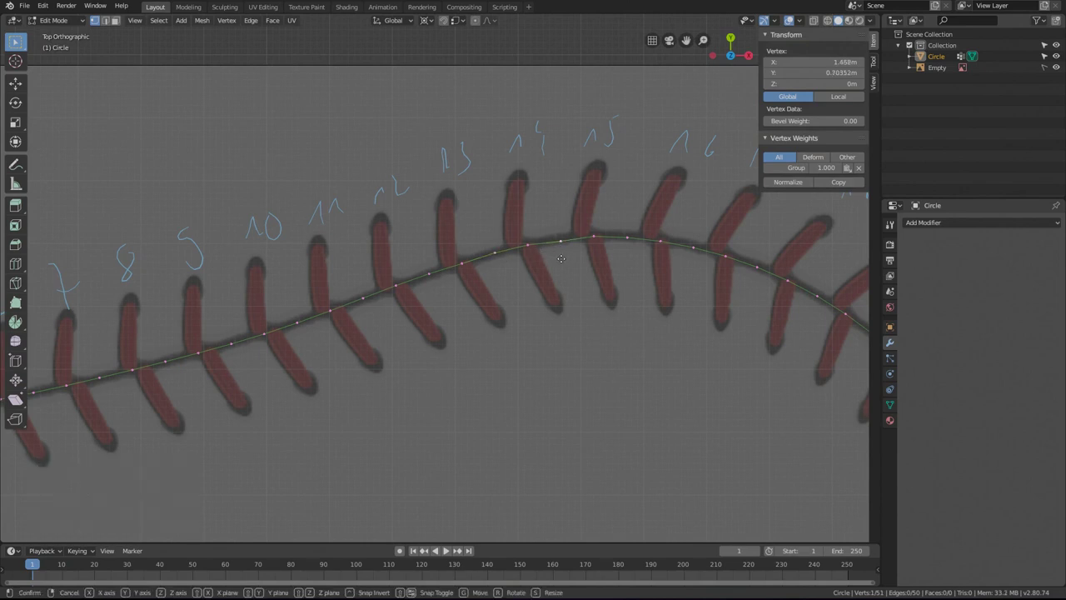
pyautogui.press('y')
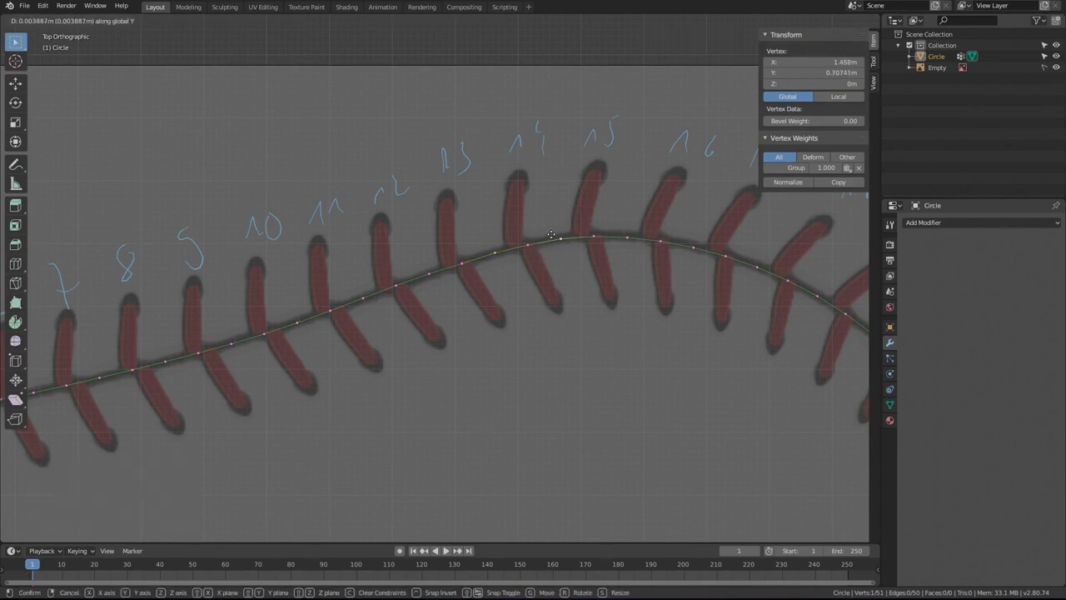
pyautogui.click(550, 235)
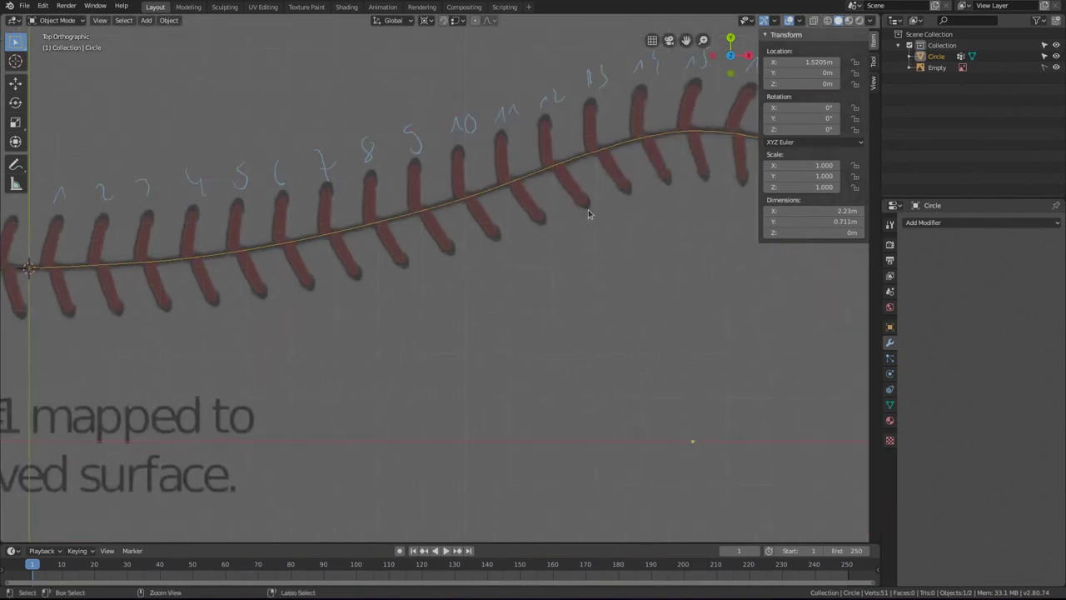
pyautogui.hotkey('ctrl', 's')
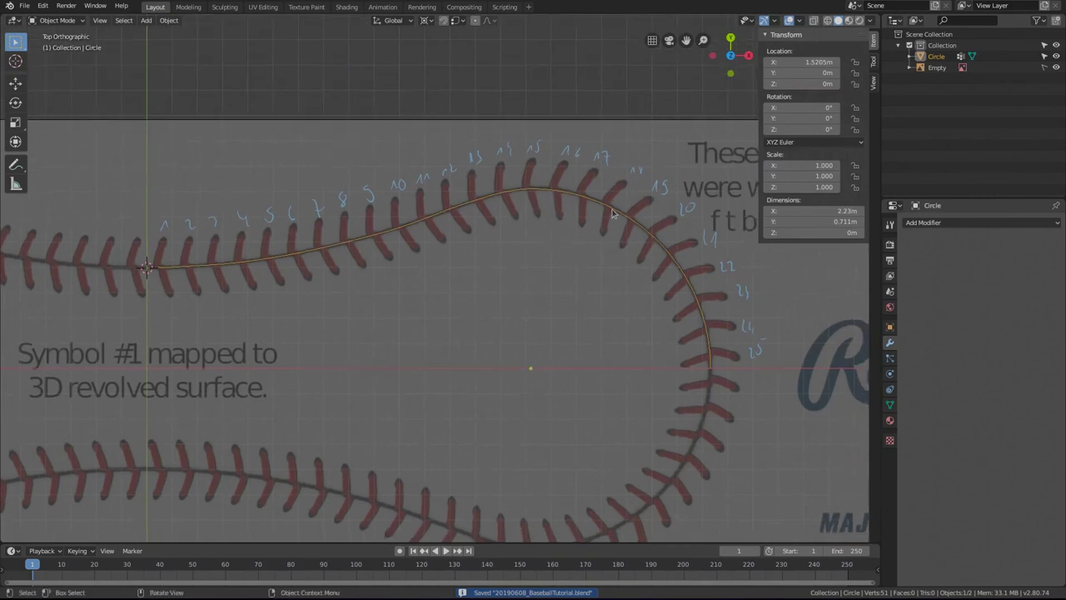
# Select the seam arc from the top-of-bend vertex down to stitch 25 by shortest path.
pyautogui.press('Tab')
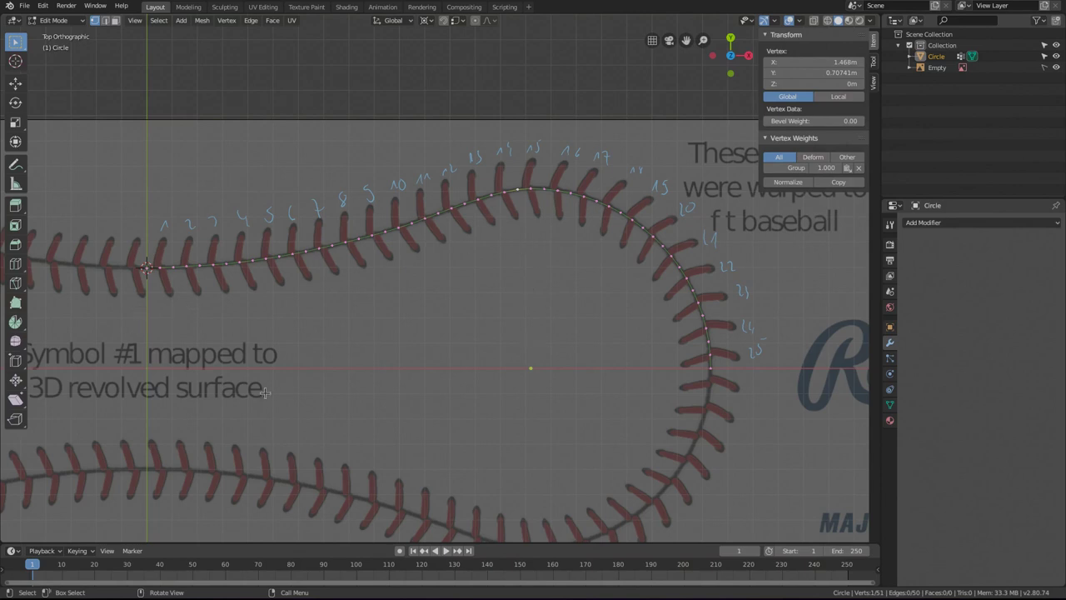
pyautogui.click(529, 188)
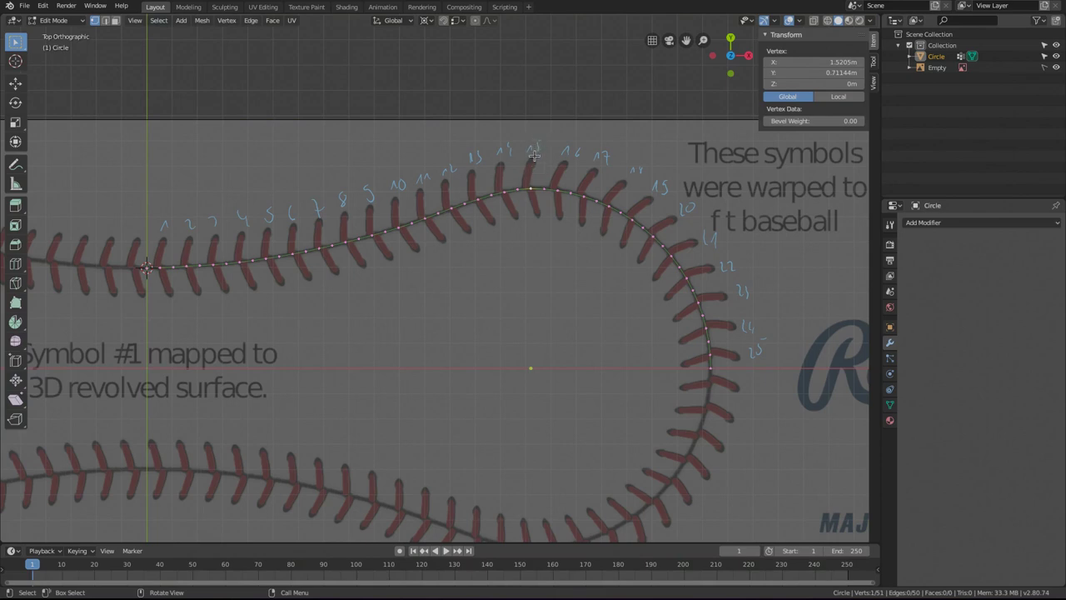
pyautogui.keyDown('ctrl'); pyautogui.keyDown('shift'); pyautogui.click(710, 365); pyautogui.keyUp('shift'); pyautogui.keyUp('ctrl')
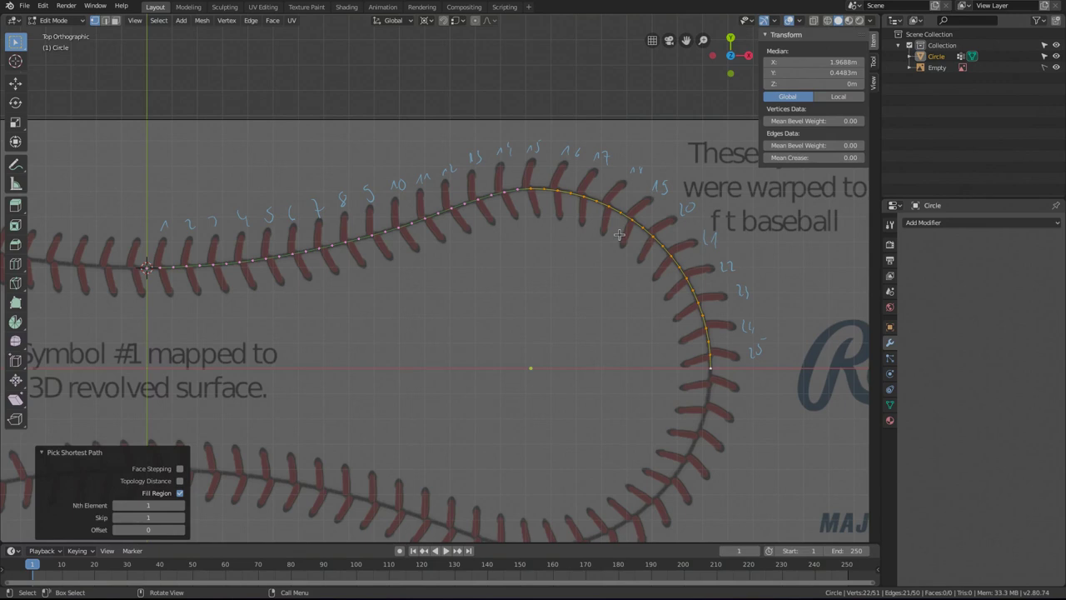
# Snap the 3D cursor to the Circle's origin and return to Edit Mode.
pyautogui.press('Tab')
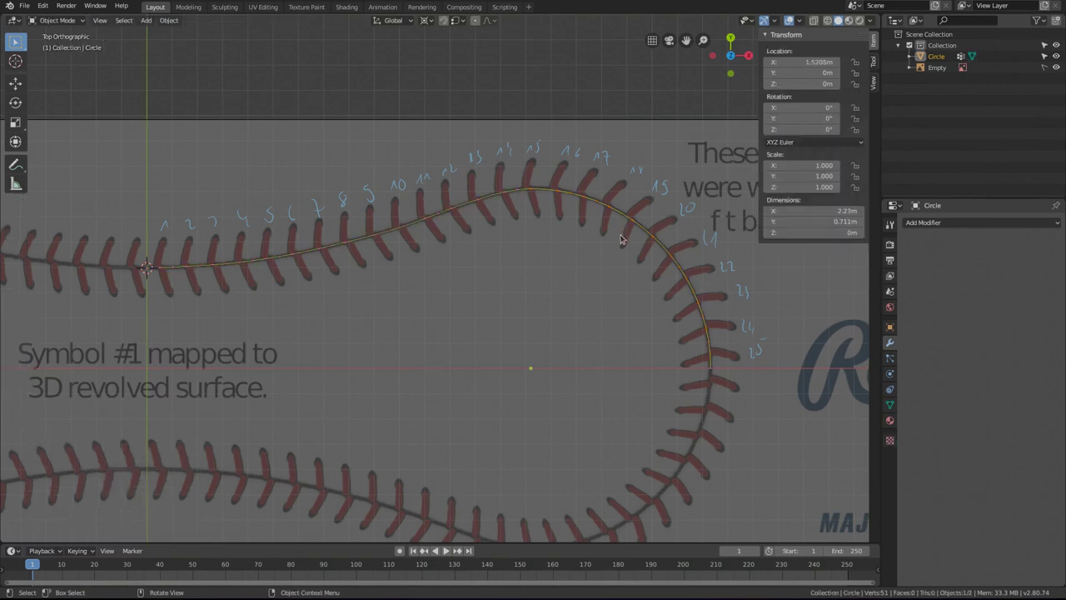
pyautogui.hotkey('shift', 's')
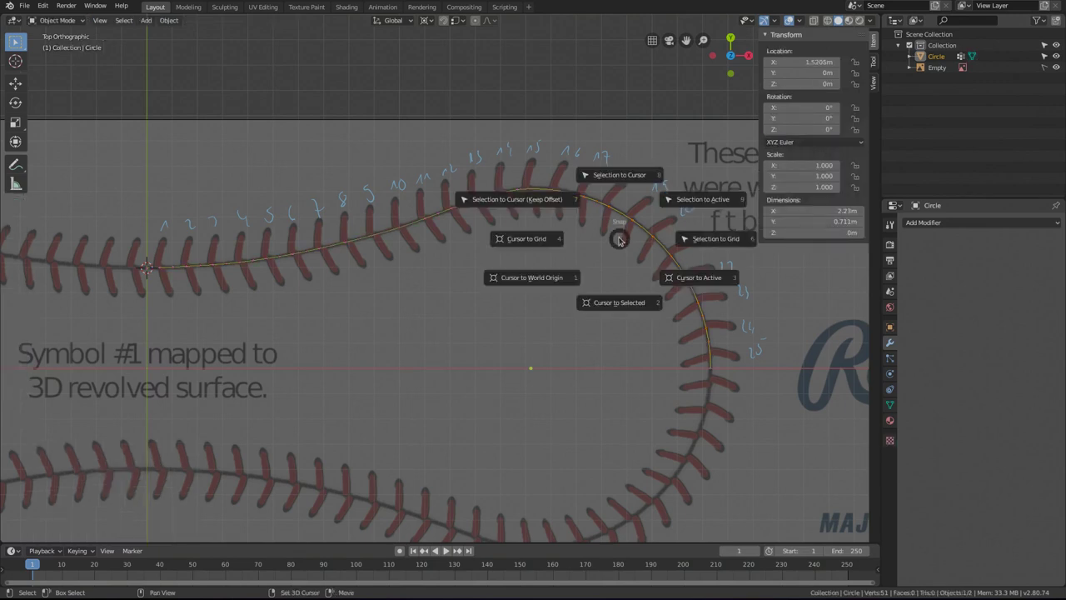
pyautogui.click(619, 304)
pyautogui.press('Tab')
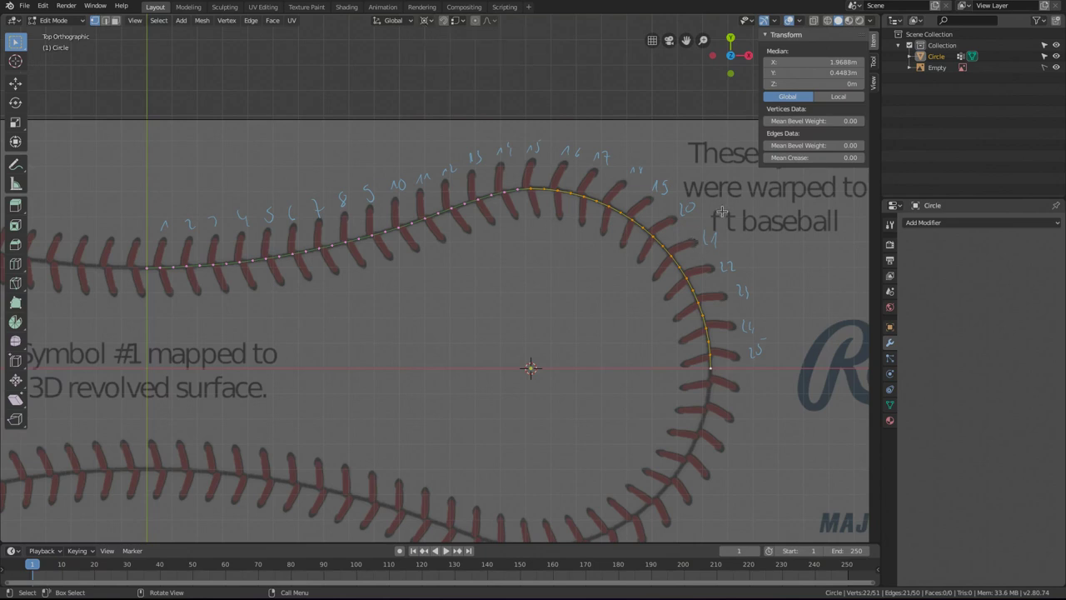
# Extrude the arc inward twice, scaling toward the centre until the inner arc is 0.064.
pyautogui.press('e')
pyautogui.press('Escape')
pyautogui.press('s')
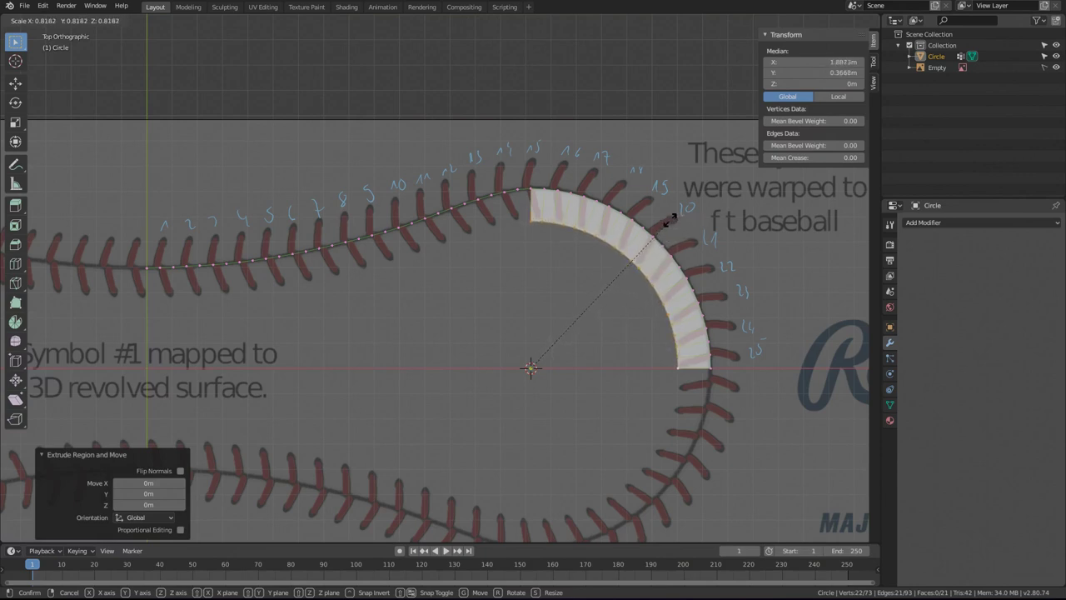
pyautogui.click(671, 219)
pyautogui.press('e')
pyautogui.rightClick(694, 207)
pyautogui.press('s')
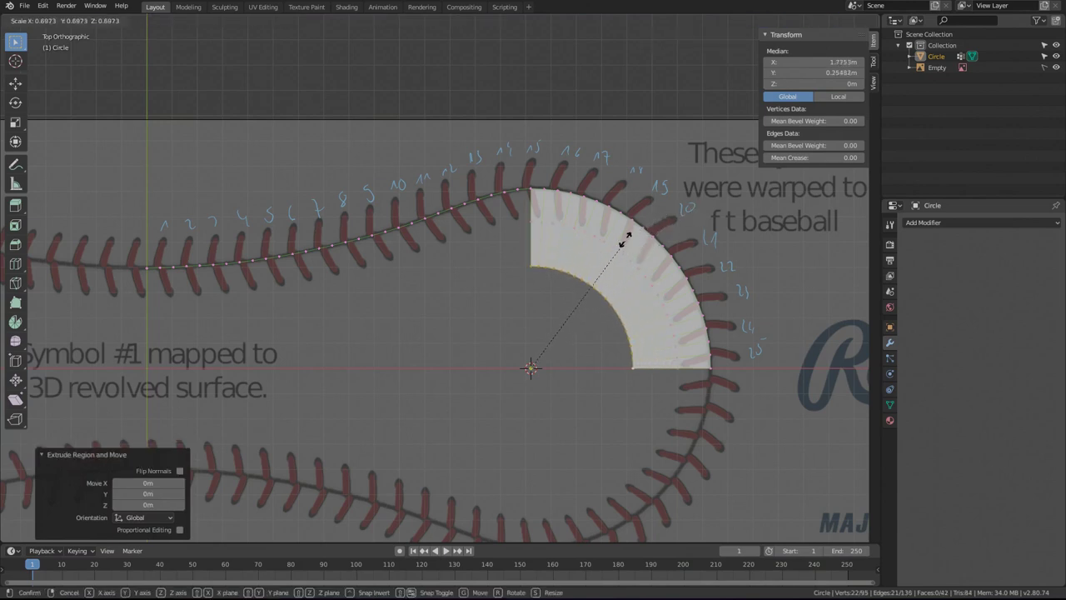
pyautogui.click(542, 352)
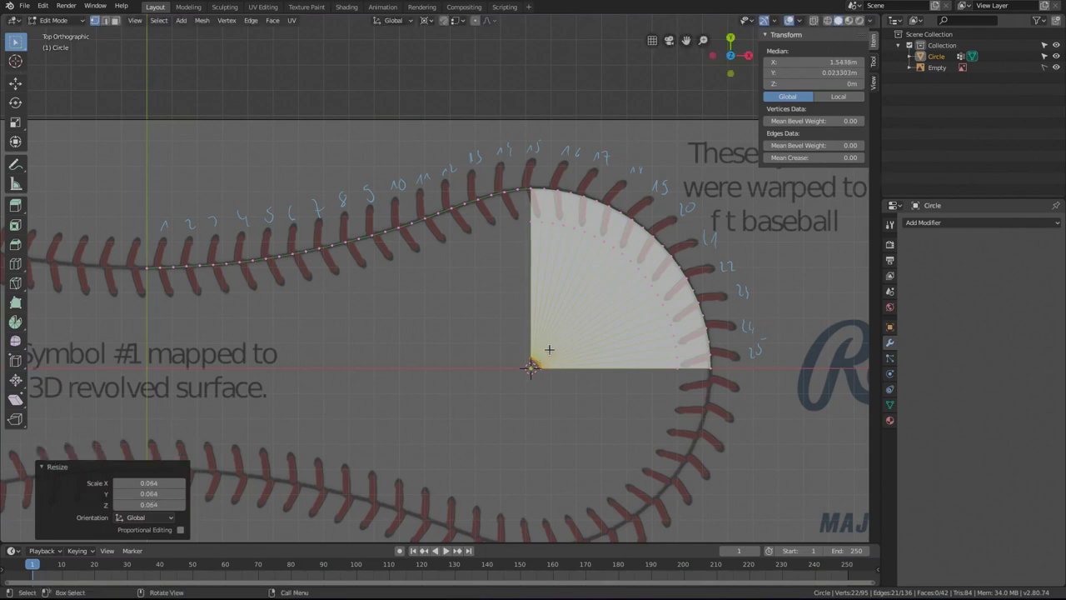
# Extrude the inner arc once more and scale it to 0 onto the centre point.
pyautogui.scroll(6, 535, 357)
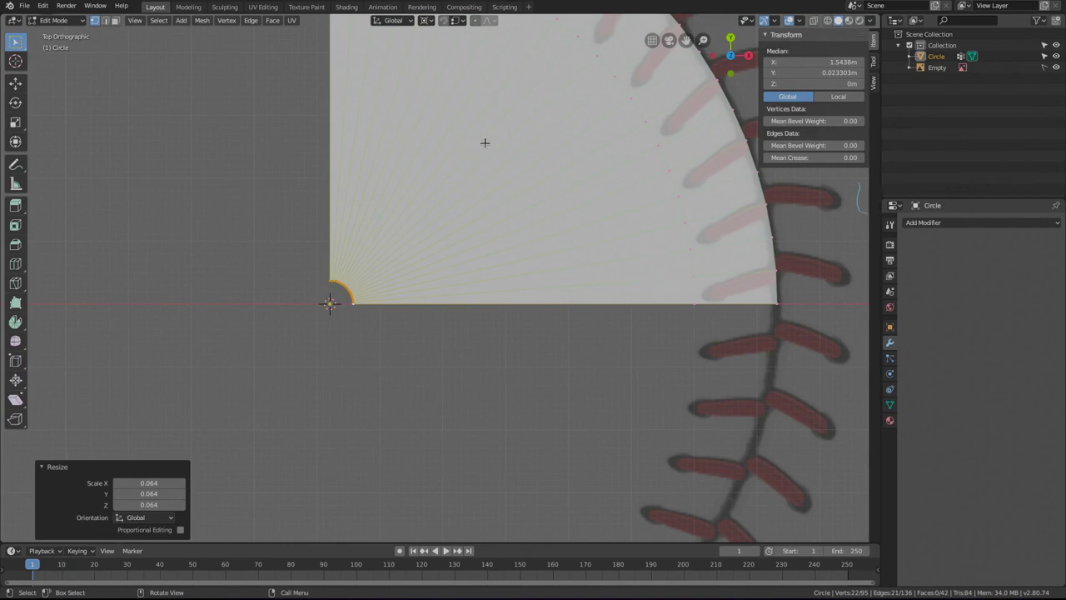
pyautogui.press('s')
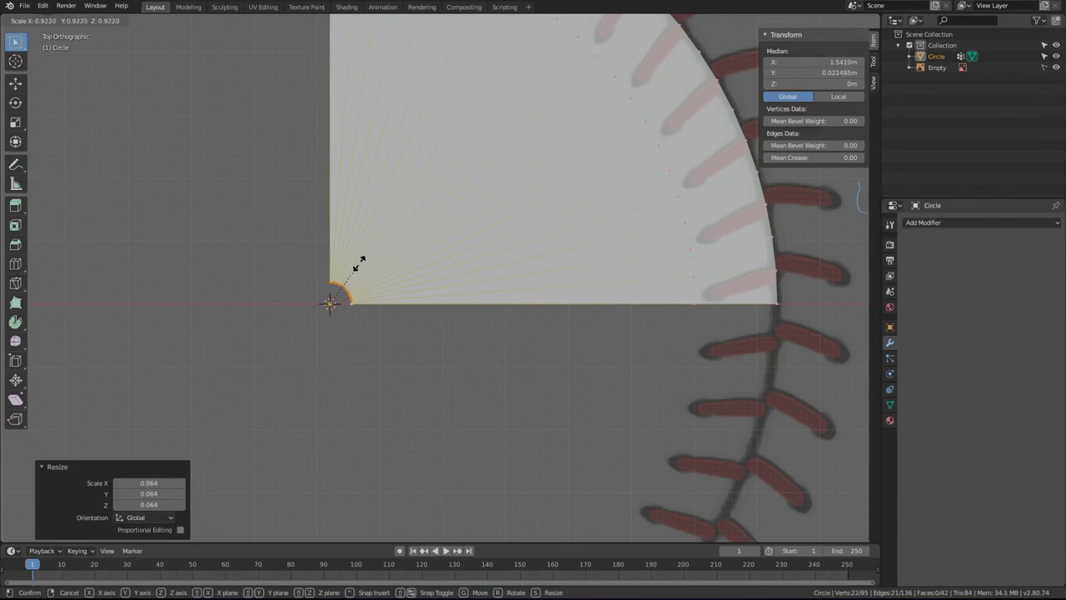
pyautogui.press('Escape')
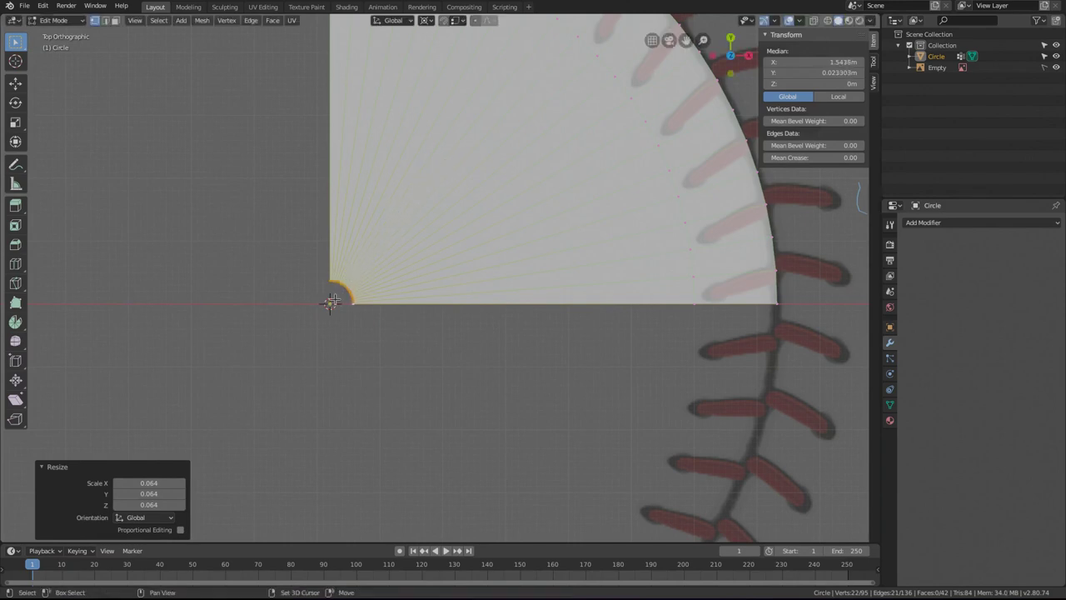
pyautogui.press('s')
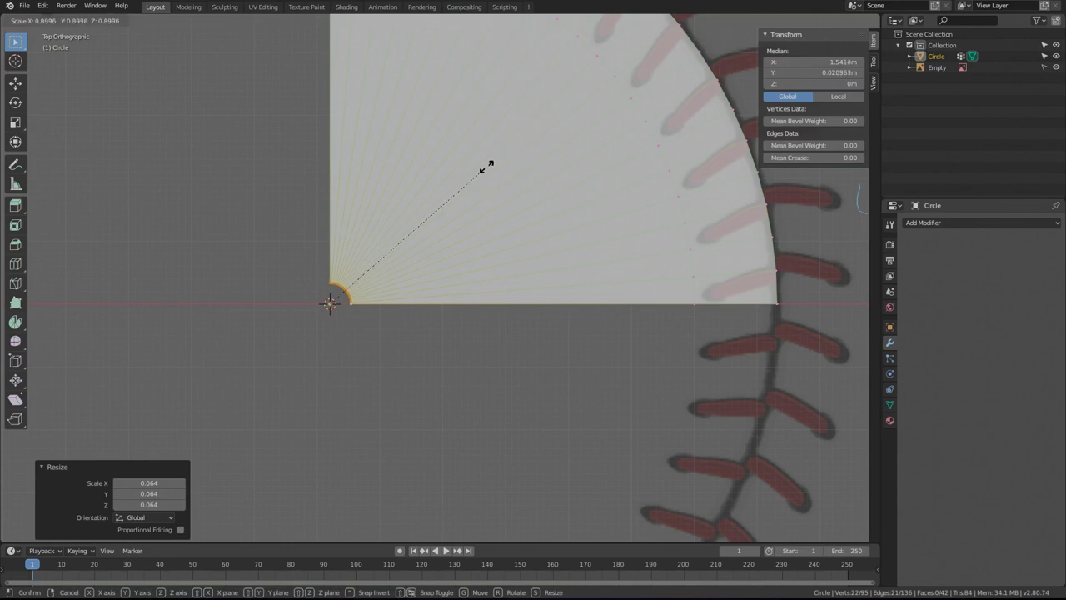
pyautogui.press('Escape')
pyautogui.press('e')
pyautogui.press('Escape')
pyautogui.press('s')
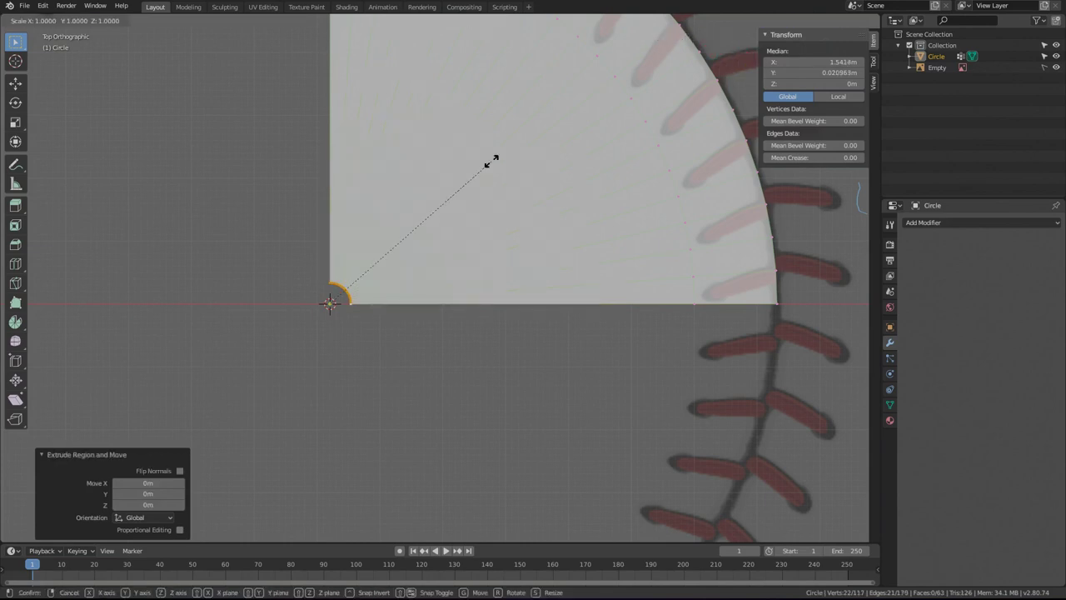
pyautogui.press('0')
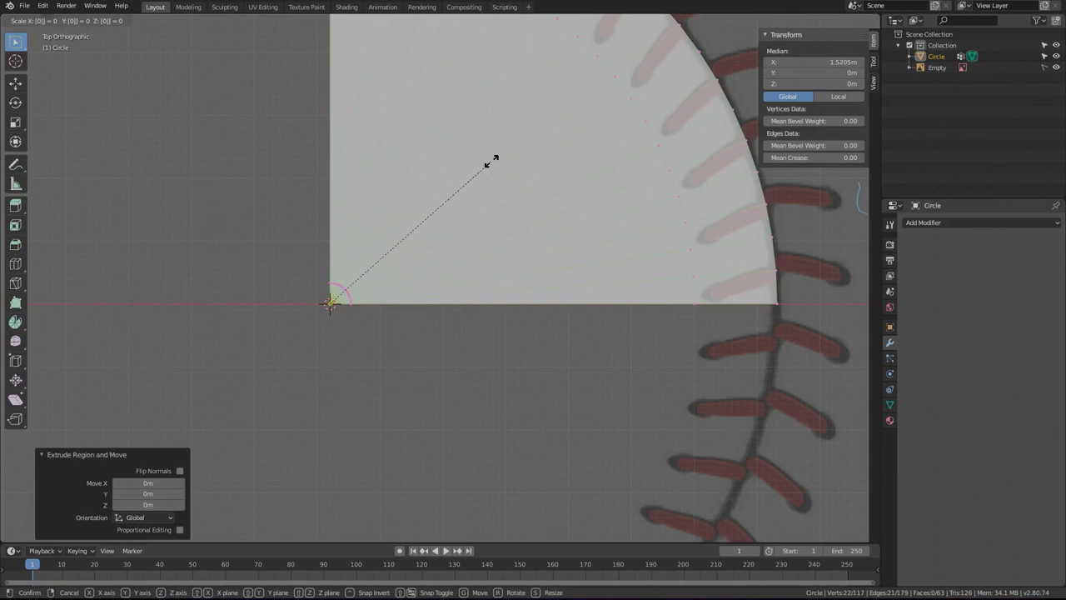
pyautogui.press('Return')
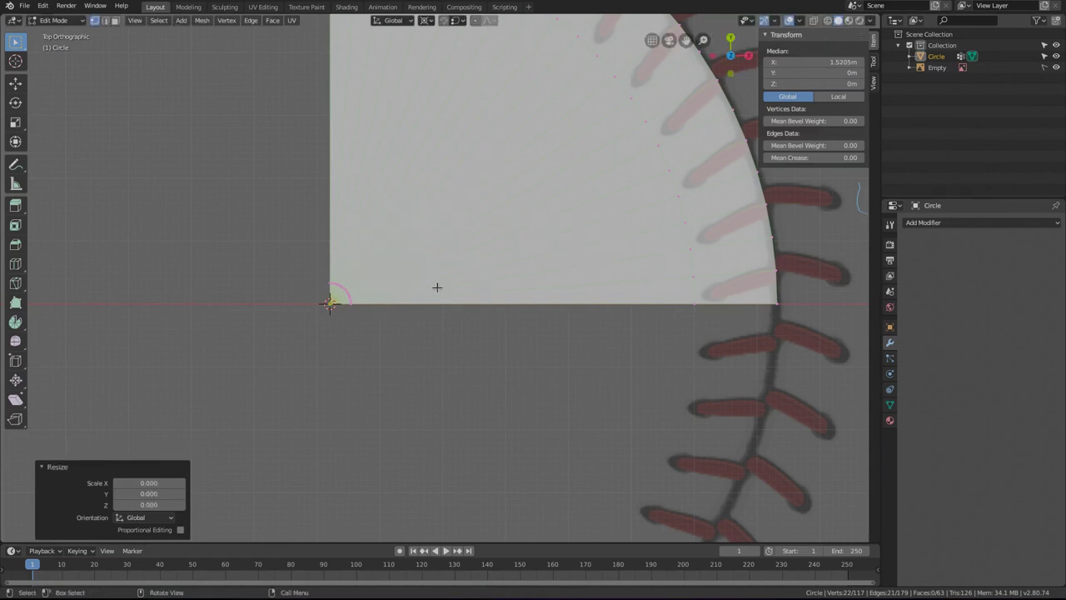
# Add Merge Vertices By Distance to Quick Favorites from the vertex context menu.
pyautogui.keyDown('shift'); pyautogui.moveTo(345, 333); pyautogui.dragTo(488, 350, button='middle'); pyautogui.keyUp('shift')
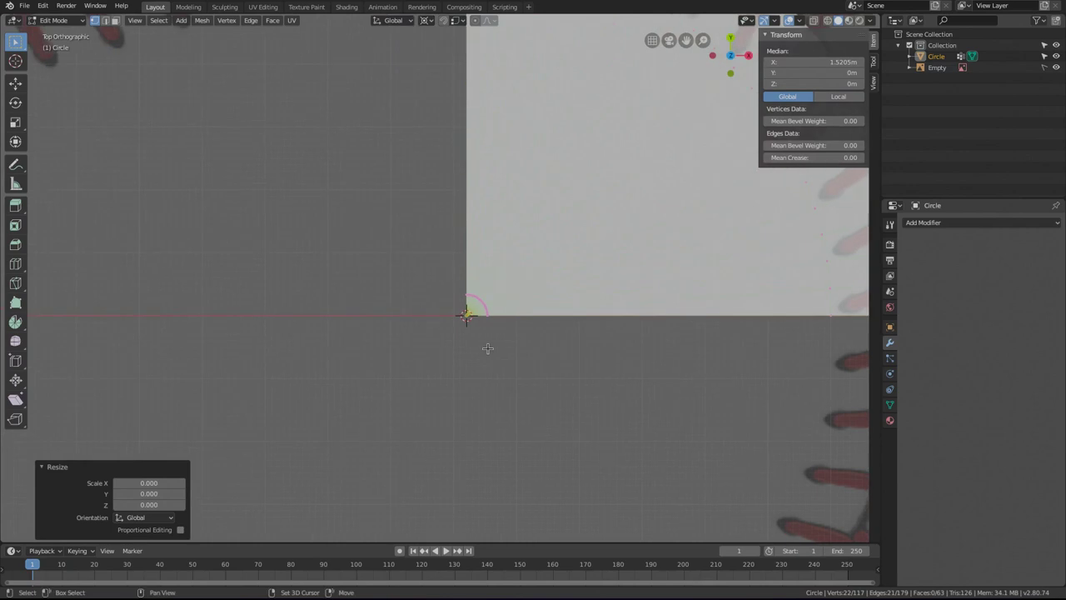
pyautogui.rightClick(443, 312)
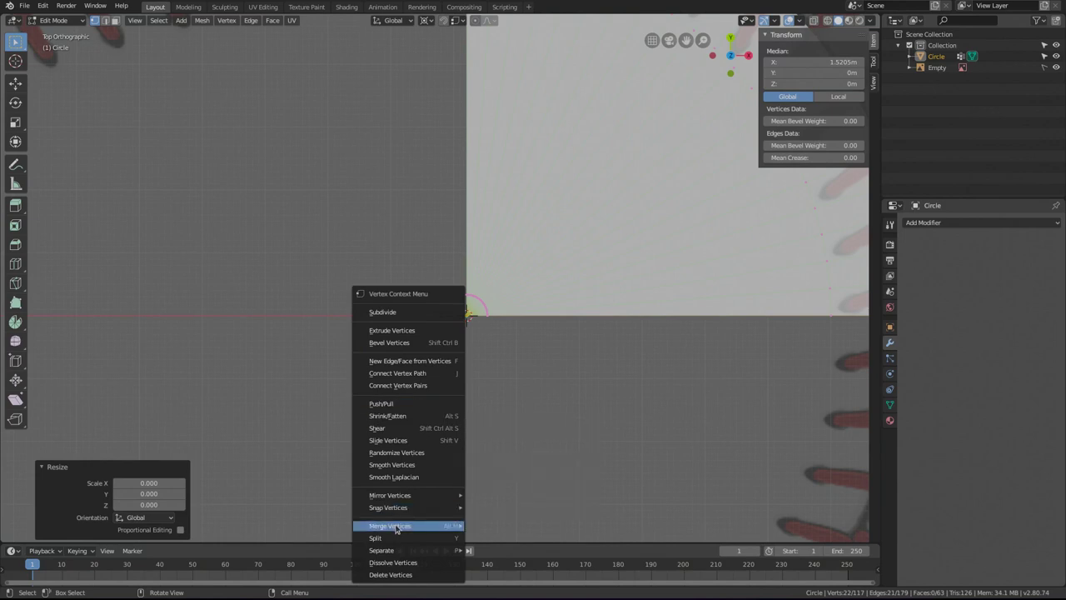
pyautogui.moveTo(396, 528)
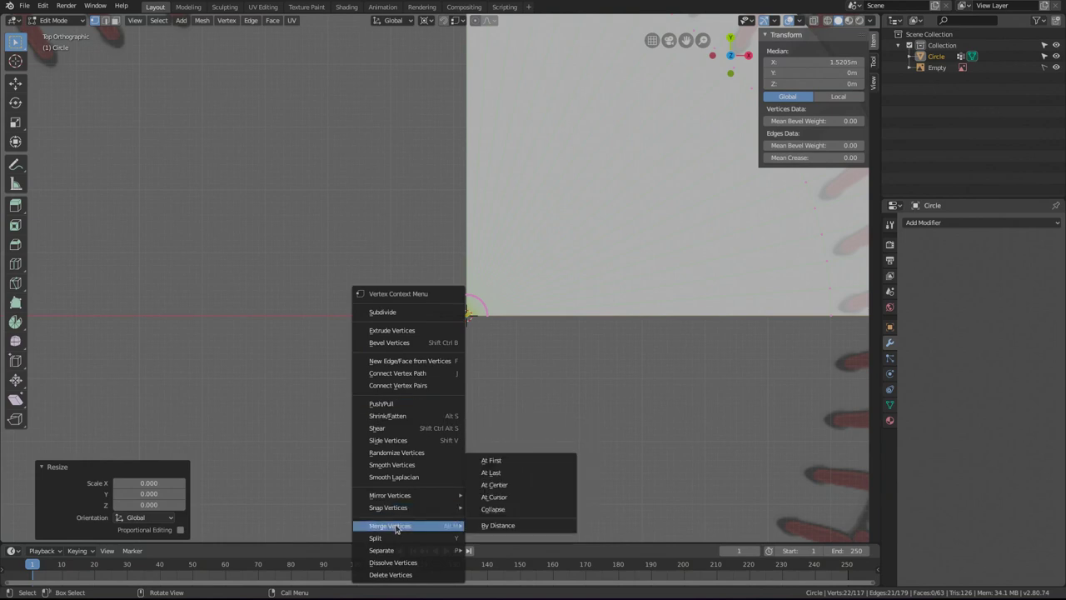
pyautogui.rightClick(482, 528)
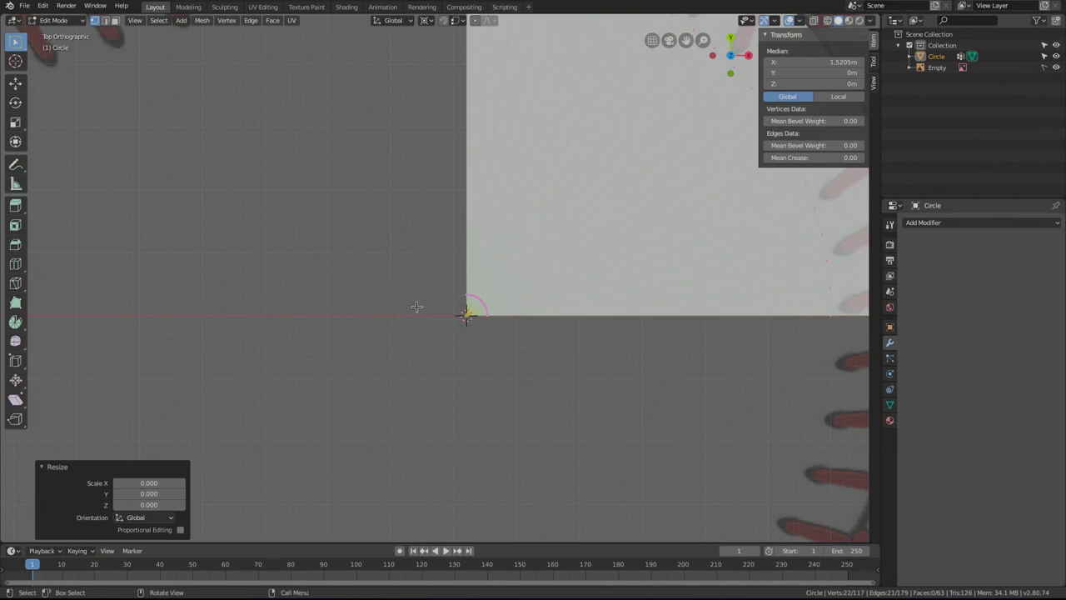
# Run Merge By Distance from Quick Favorites to remove 21 duplicate vertices, then zoom out.
pyautogui.press('q')
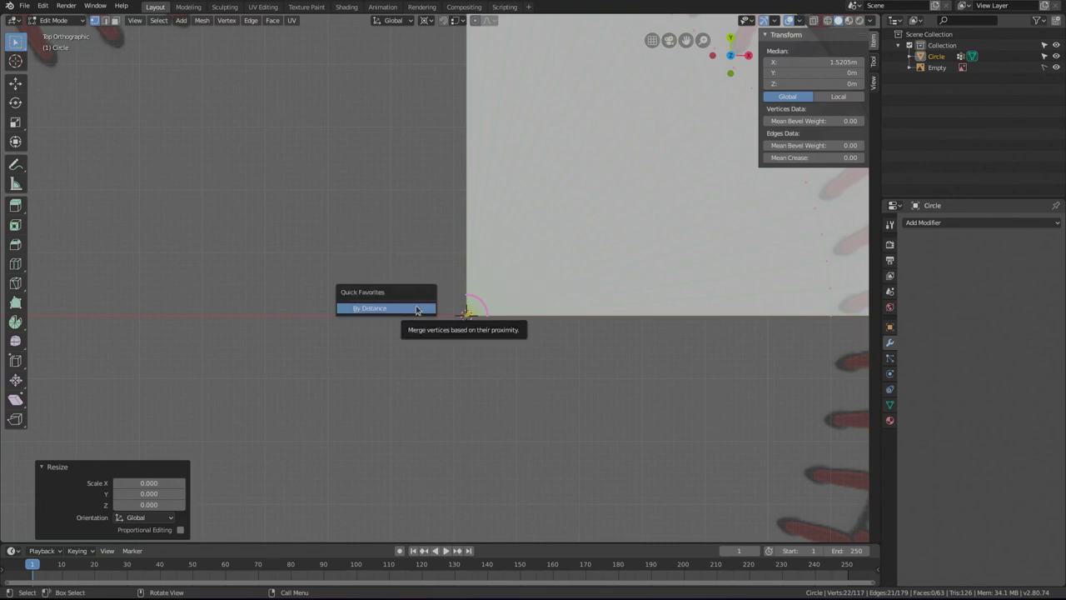
pyautogui.click(417, 309)
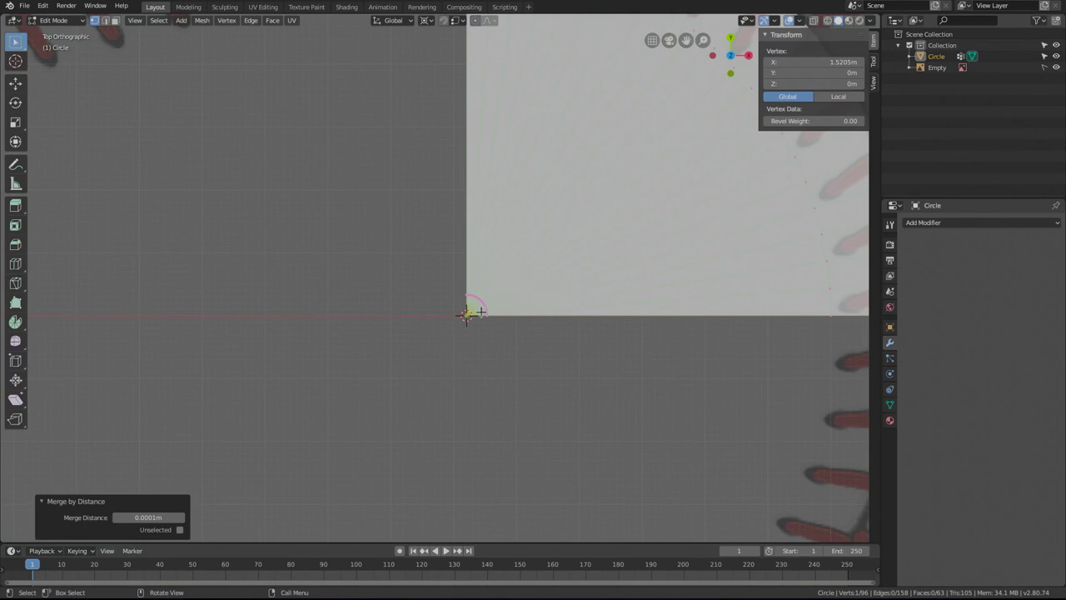
pyautogui.keyDown('shift'); pyautogui.moveTo(480, 312); pyautogui.dragTo(604, 373, button='middle'); pyautogui.keyUp('shift')
pyautogui.scroll(-3, 605, 373)
# Select the seam edge path from the quarter-circle top back to its left end.
pyautogui.keyDown('shift'); pyautogui.moveTo(463, 104); pyautogui.dragTo(537, 173, button='middle'); pyautogui.keyUp('shift')
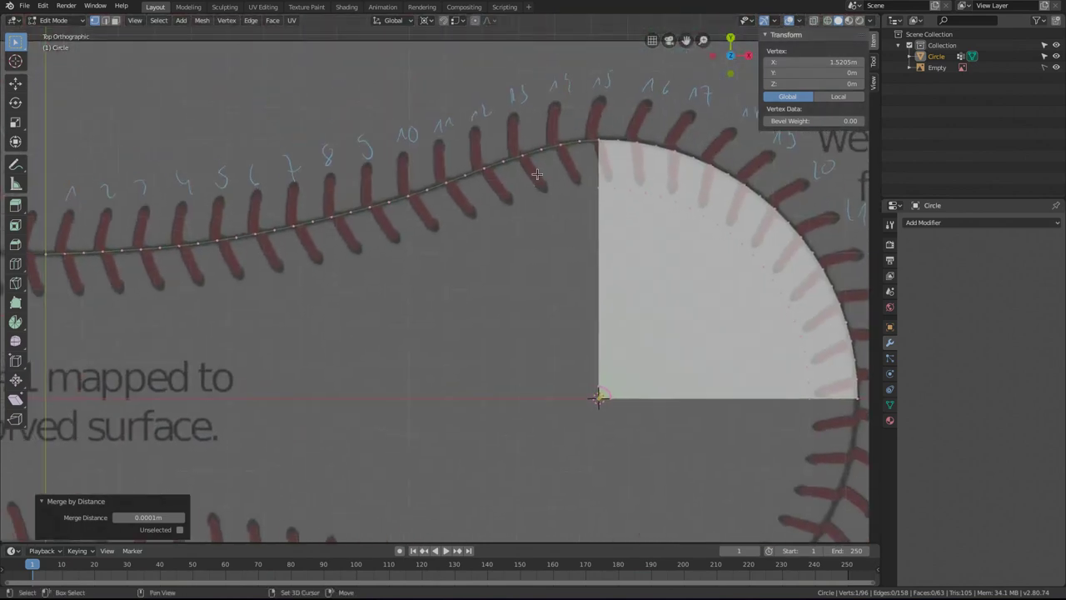
pyautogui.hotkey('shift', 'Tab')
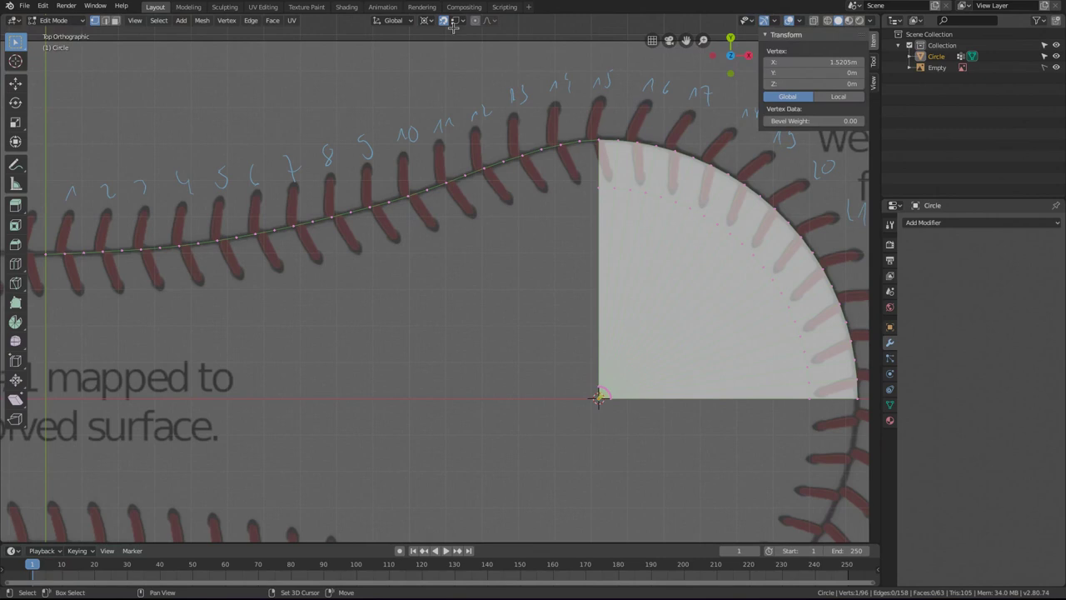
pyautogui.click(572, 135)
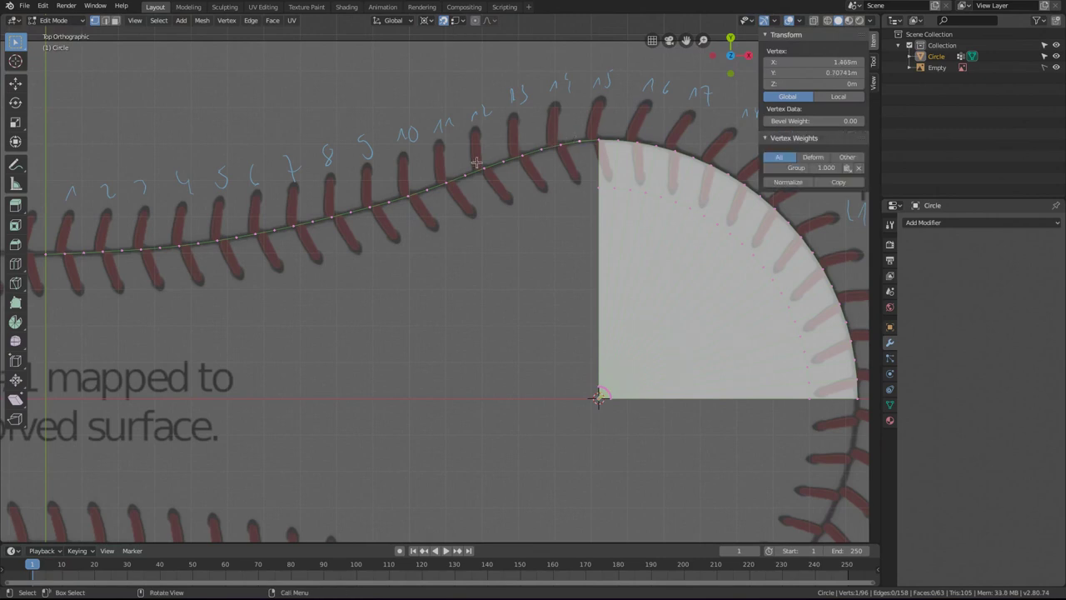
pyautogui.keyDown('ctrl'); pyautogui.keyDown('shift'); pyautogui.click(46, 252); pyautogui.keyUp('shift'); pyautogui.keyUp('ctrl')
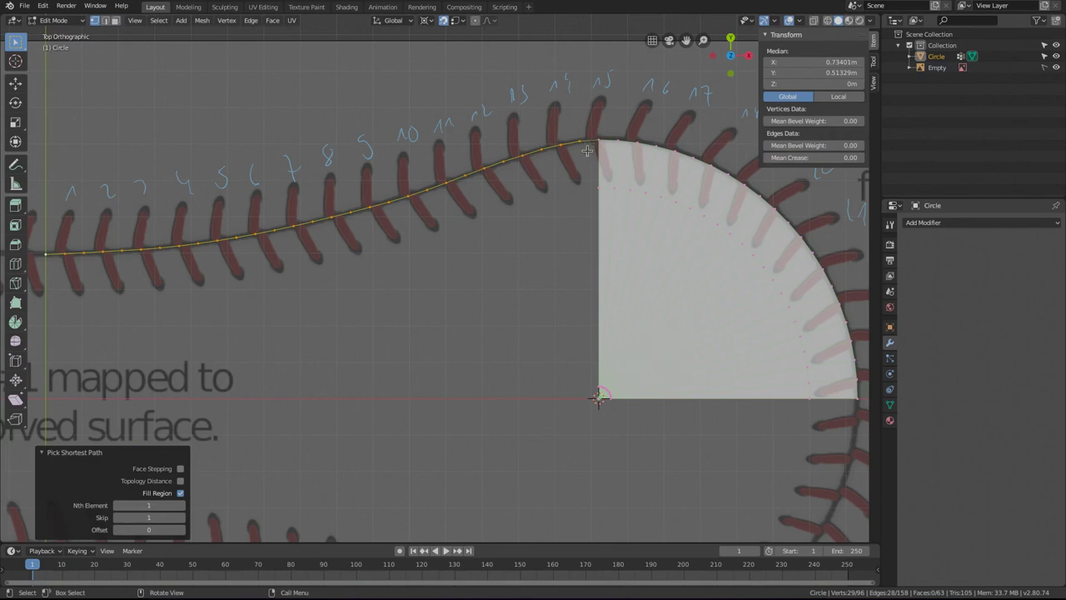
# Extrude the seam edges downward along Y twice to form a band of faces.
pyautogui.press('e')
pyautogui.press('y')
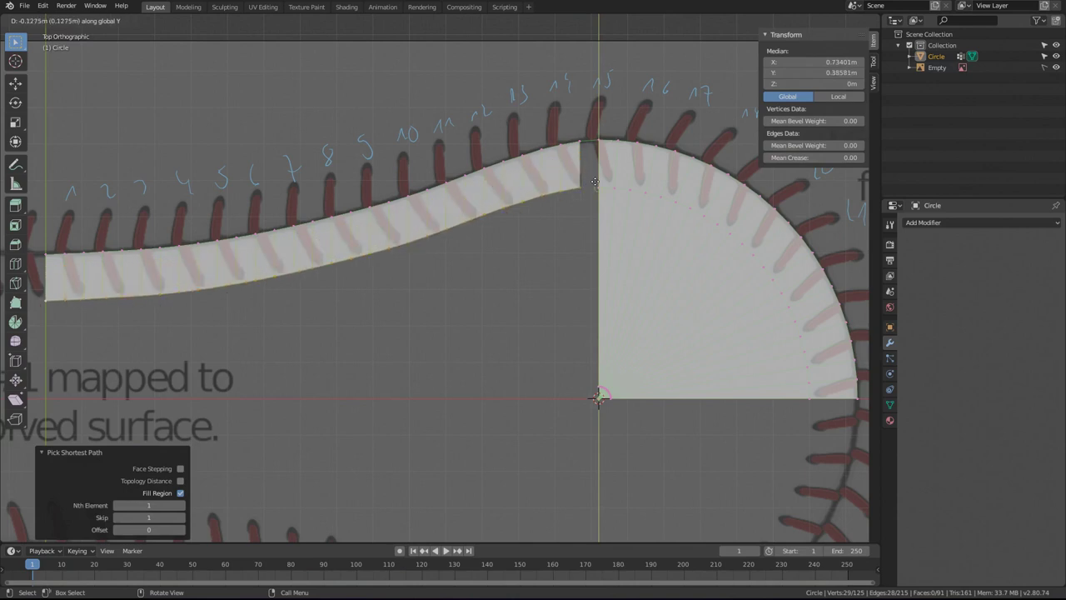
pyautogui.click(594, 181)
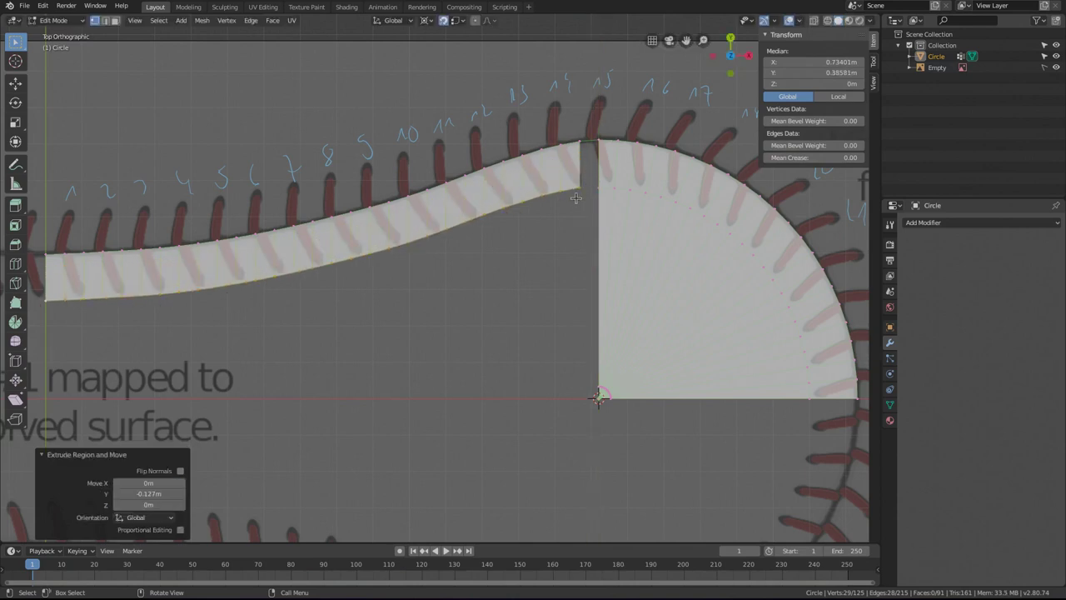
pyautogui.hotkey('shift', 'Tab')
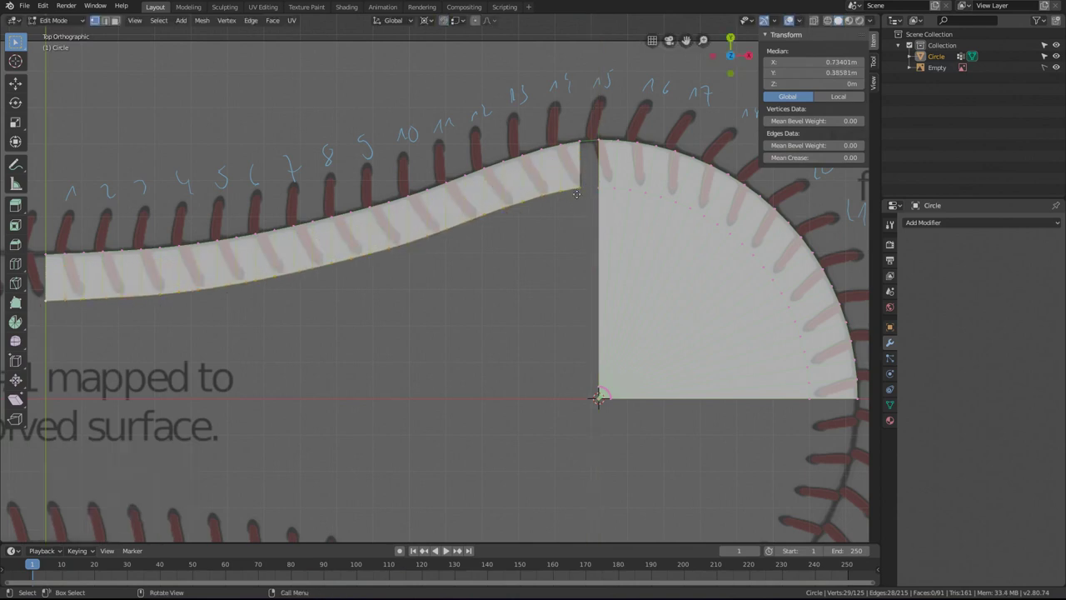
pyautogui.press('e')
pyautogui.press('y')
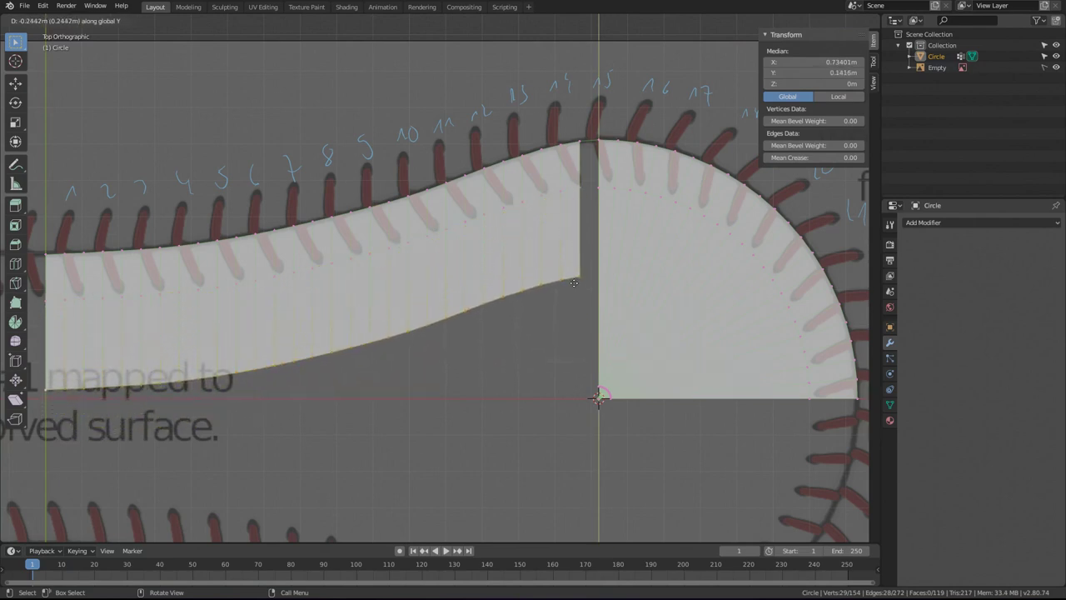
pyautogui.click(573, 282)
# Scale the band's lower edge to 0 on Y so it becomes a straight line.
pyautogui.press('s')
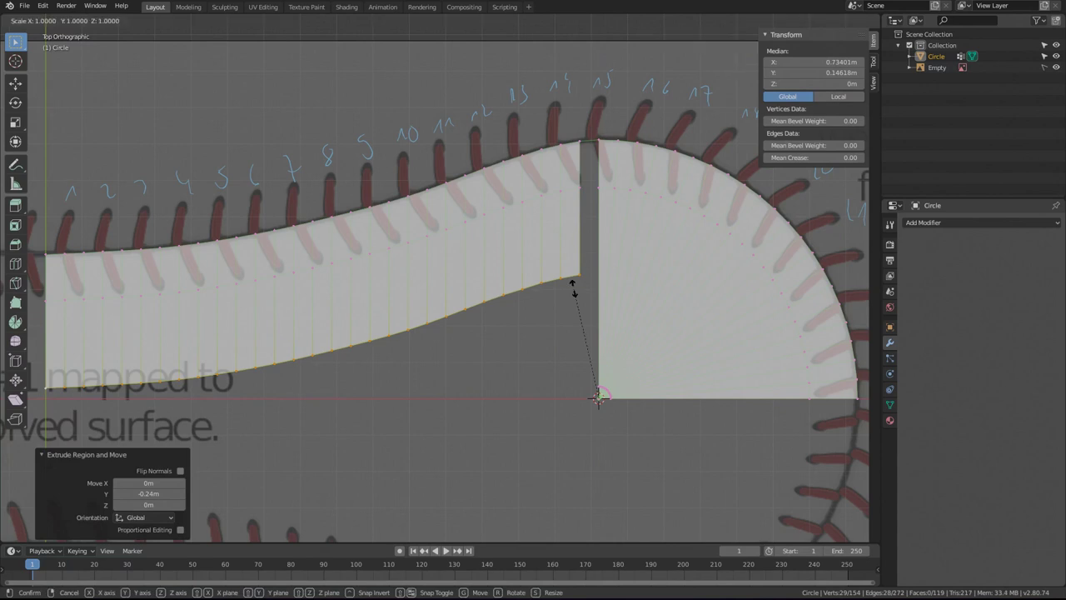
pyautogui.press('y')
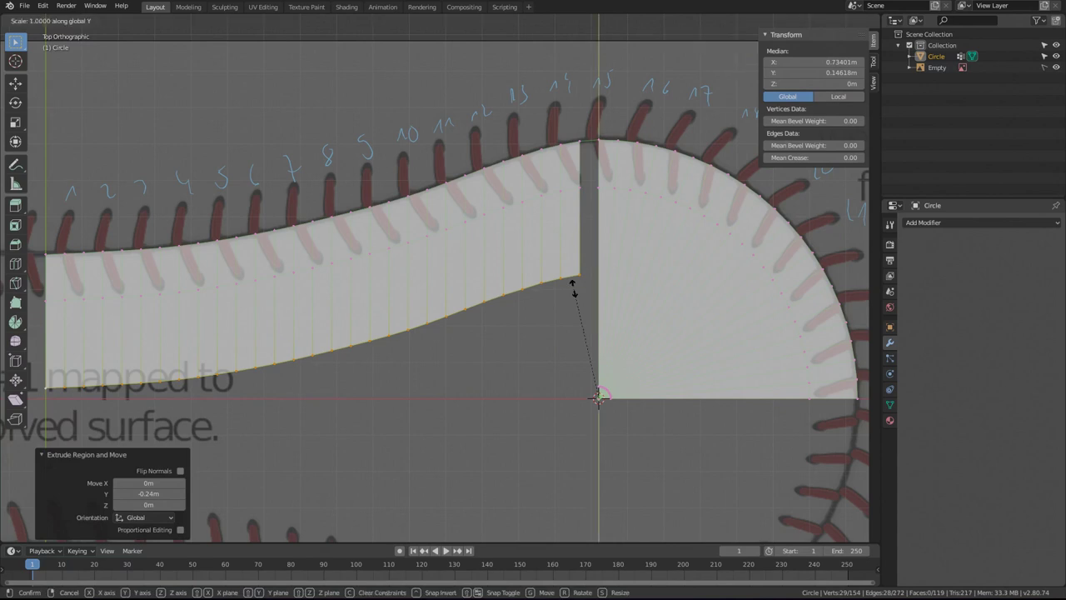
pyautogui.press('0')
pyautogui.press('Return')
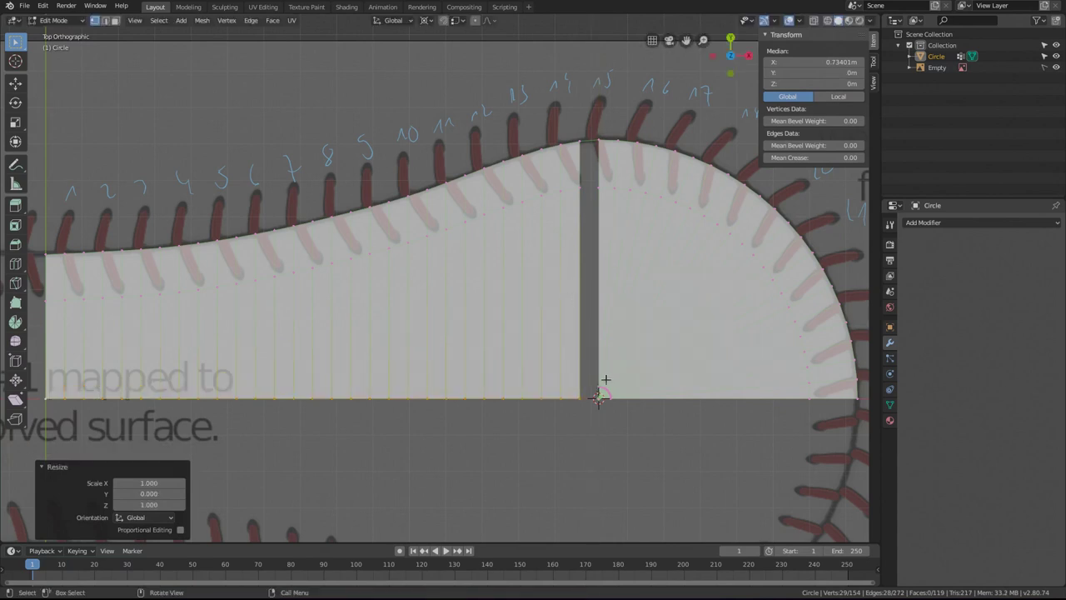
pyautogui.scroll(2, 602, 381)
# Move the flat lower edge along Y, then extrude it down onto the horizontal axis.
pyautogui.hotkey('shift', 'Tab')
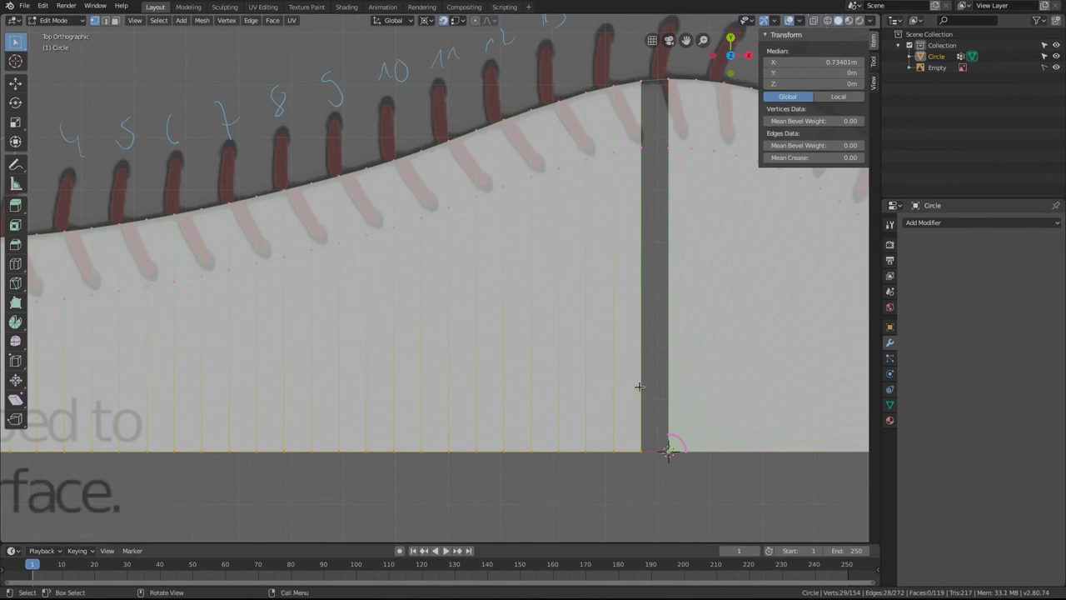
pyautogui.press('g')
pyautogui.press('y')
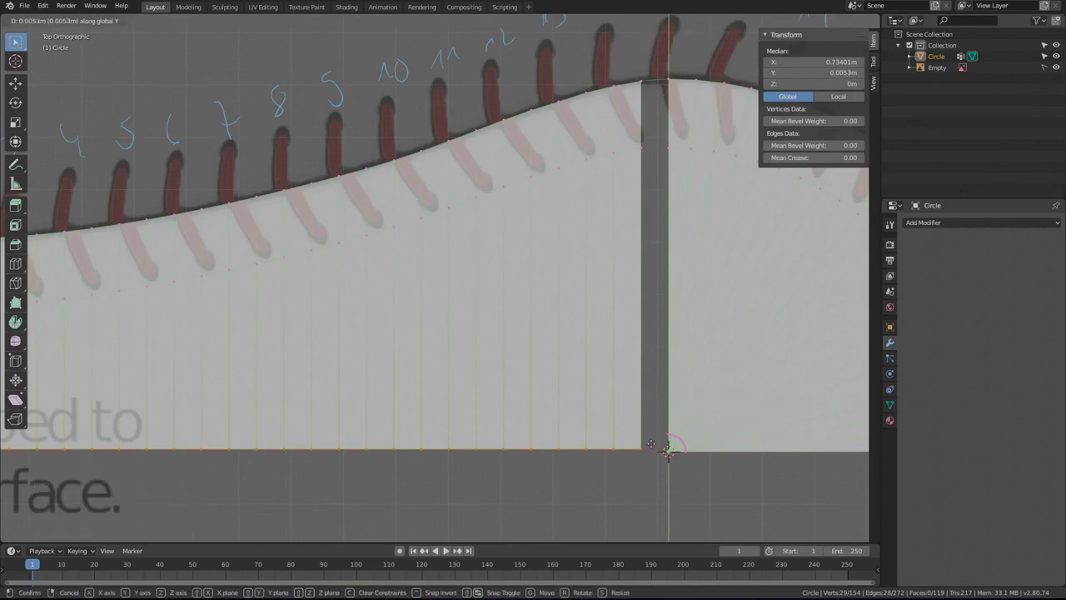
pyautogui.click(656, 437)
pyautogui.scroll(5, 632, 448)
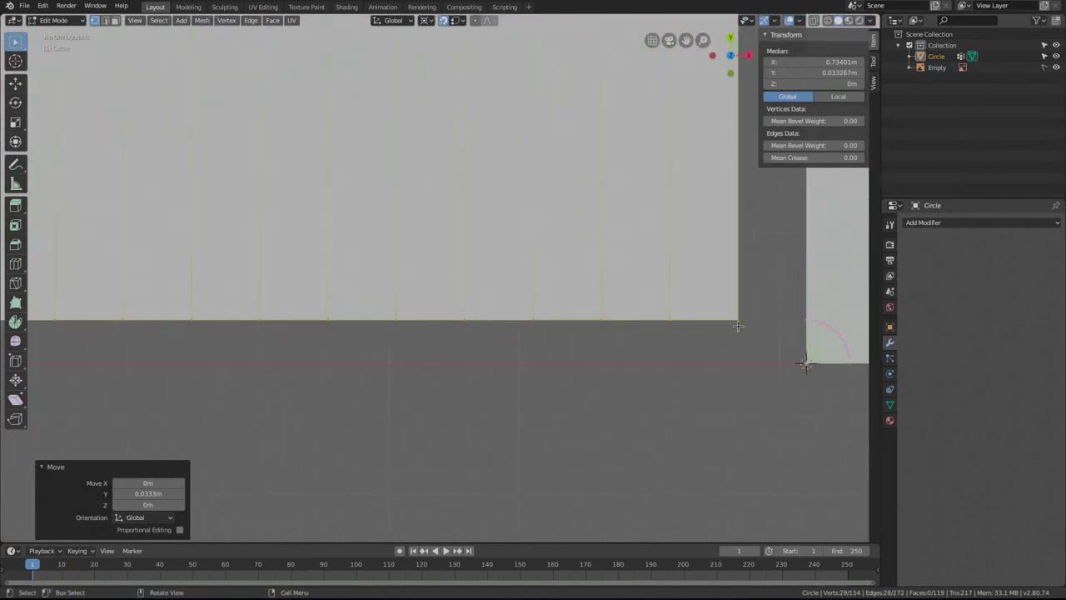
pyautogui.press('e')
pyautogui.press('y')
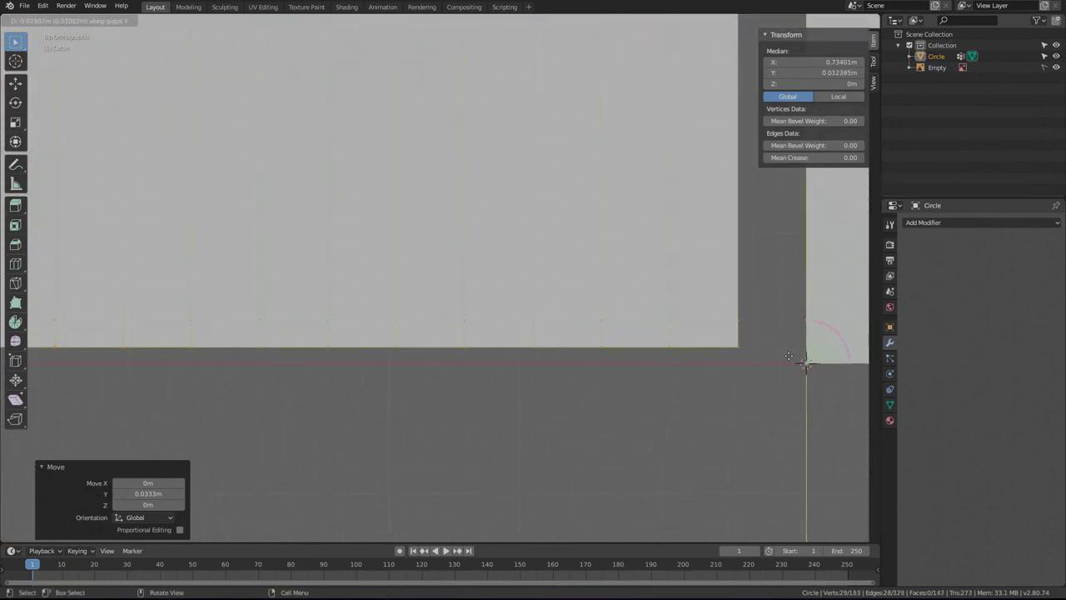
pyautogui.click(796, 361)
pyautogui.scroll(-3, 791, 361)
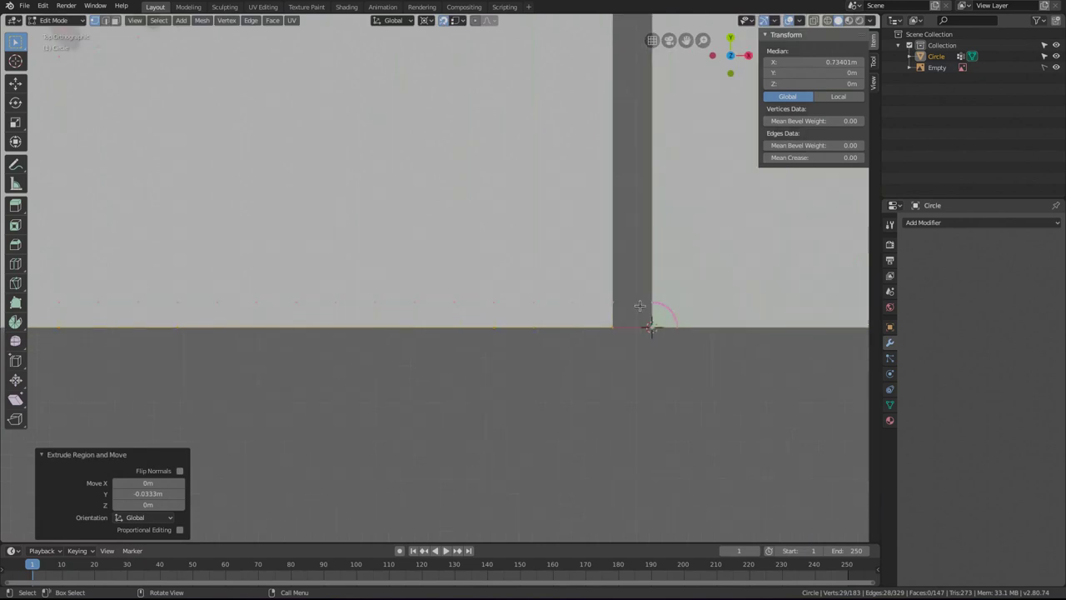
# Fill the notch at the top of the gap with a face from its three corner vertices.
pyautogui.press('a')
pyautogui.keyDown('shift'); pyautogui.moveTo(639, 301); pyautogui.dragTo(630, 381, button='middle'); pyautogui.keyUp('shift')
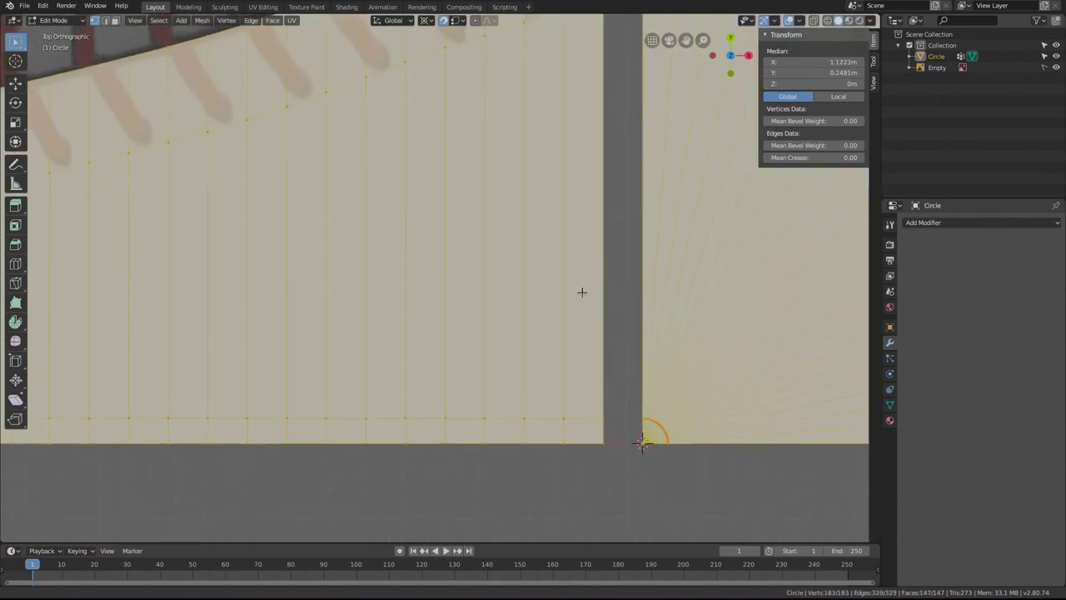
pyautogui.keyDown('shift'); pyautogui.moveTo(581, 292); pyautogui.dragTo(541, 380, button='middle'); pyautogui.keyUp('shift')
pyautogui.keyDown('shift'); pyautogui.moveTo(568, 103); pyautogui.dragTo(546, 172, button='middle'); pyautogui.keyUp('shift')
pyautogui.click(547, 90)
pyautogui.keyDown('shift'); pyautogui.click(581, 88); pyautogui.keyUp('shift')
pyautogui.keyDown('shift'); pyautogui.click(545, 179); pyautogui.keyUp('shift')
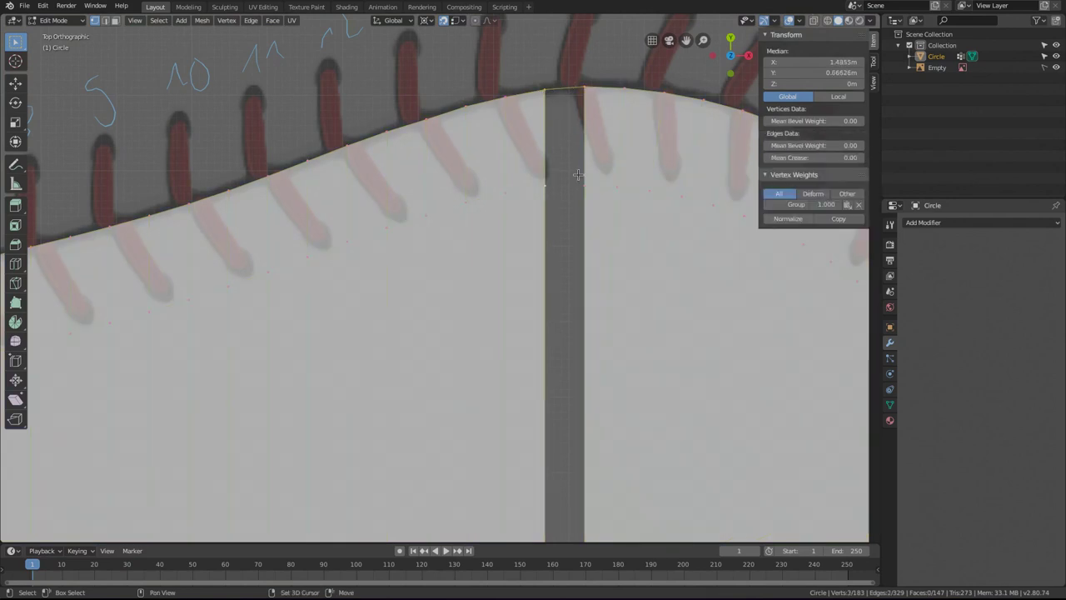
pyautogui.press('f')
# Fill the gap strip between the band and quarter-circle with a four-corner face.
pyautogui.click(556, 180)
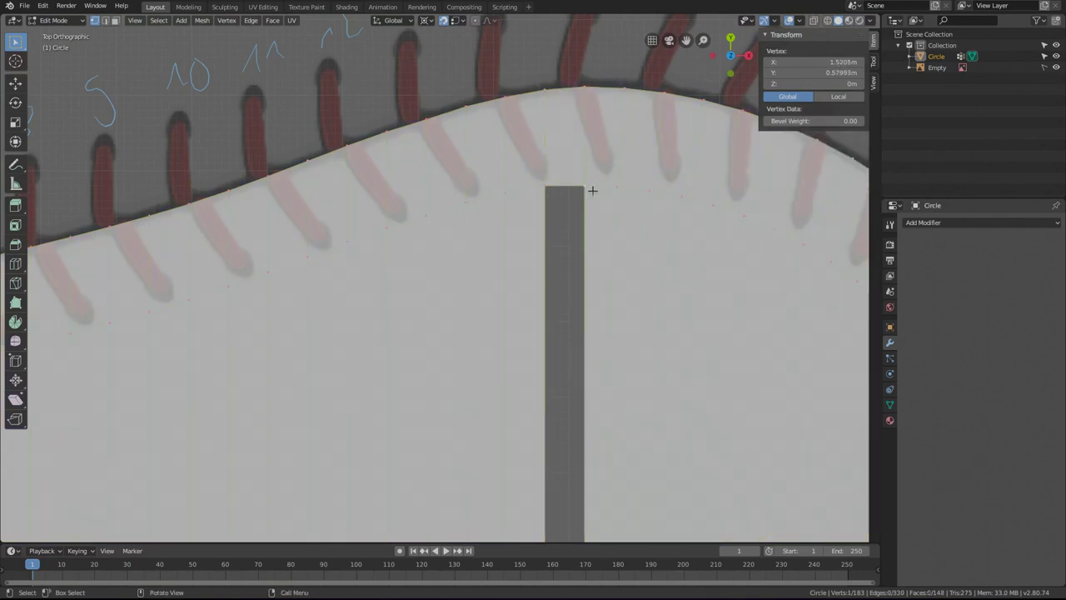
pyautogui.keyDown('shift'); pyautogui.click(547, 186); pyautogui.keyUp('shift')
pyautogui.keyDown('shift'); pyautogui.scroll(-5, 565, 291); pyautogui.keyUp('shift')
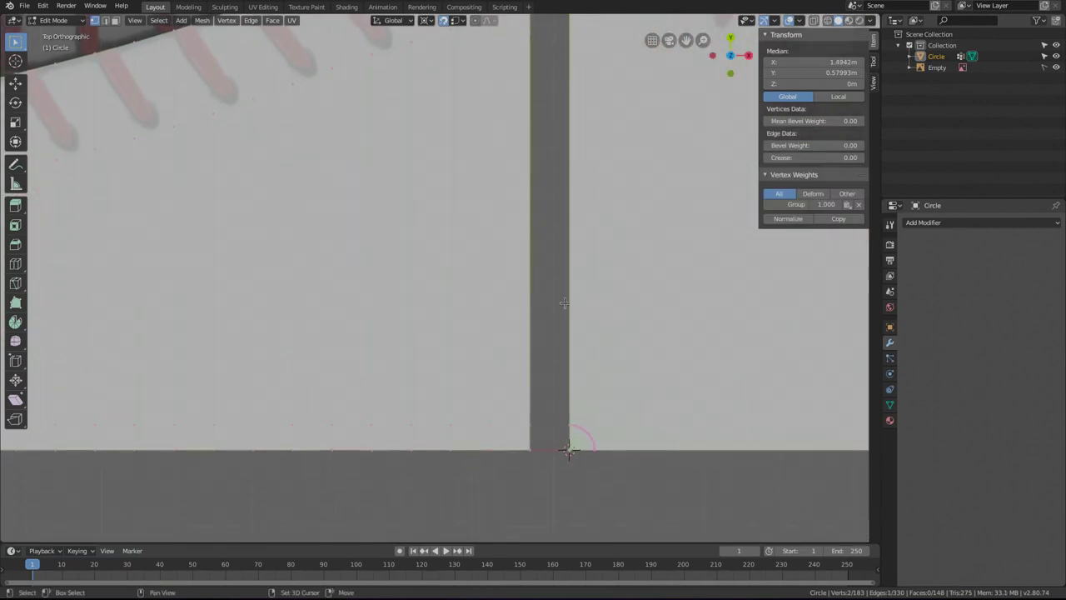
pyautogui.keyDown('shift'); pyautogui.scroll(-4, 565, 303); pyautogui.keyUp('shift')
pyautogui.keyDown('shift'); pyautogui.click(529, 302); pyautogui.keyUp('shift')
pyautogui.keyDown('shift'); pyautogui.click(542, 300); pyautogui.keyUp('shift')
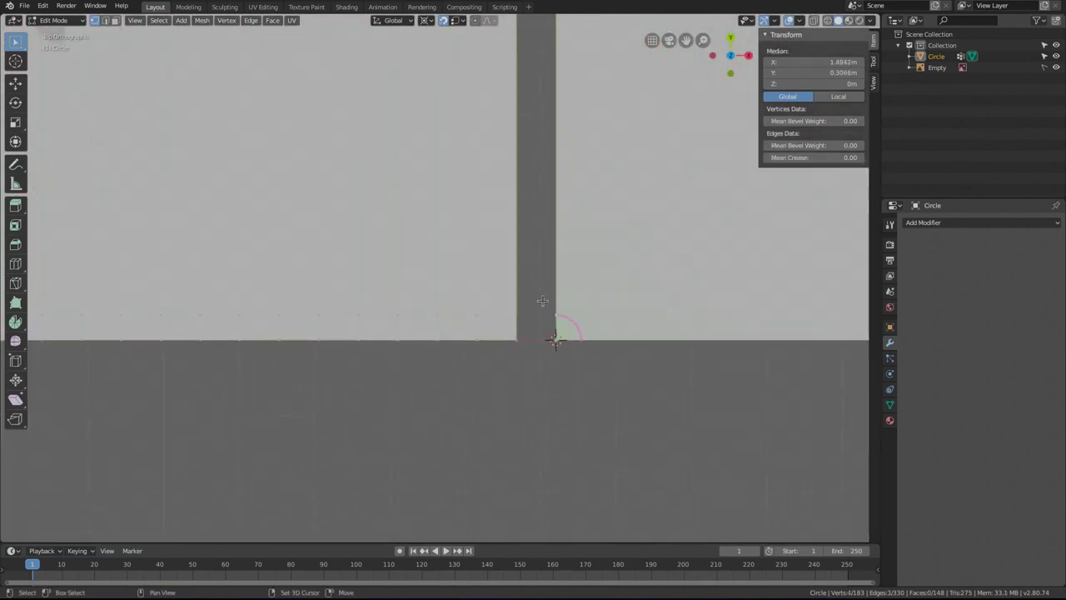
pyautogui.press('f')
# Fill the small square at the bottom with a face, then deselect everything.
pyautogui.click(527, 315)
pyautogui.keyDown('shift'); pyautogui.click(540, 315); pyautogui.keyUp('shift')
pyautogui.keyDown('shift'); pyautogui.click(516, 340); pyautogui.keyUp('shift')
pyautogui.keyDown('shift'); pyautogui.click(555, 340); pyautogui.keyUp('shift')
pyautogui.press('f')
pyautogui.hotkey('alt', 'a')
pyautogui.scroll(-4, 550, 333)
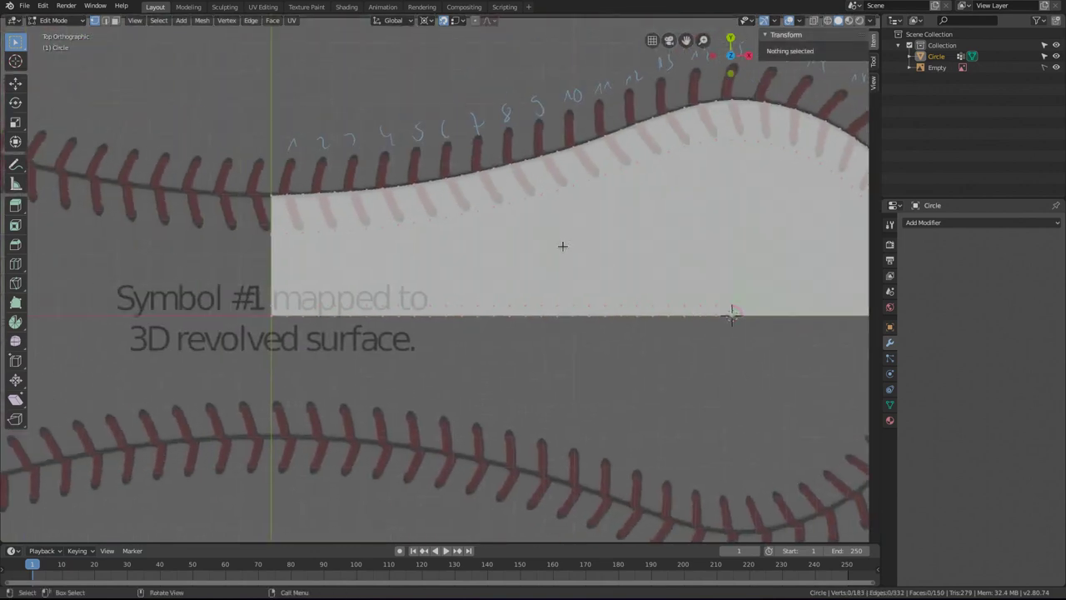
# In wireframe view, add 11 evenly spaced loop cuts across the radial strips.
pyautogui.hotkey('shift', 'z')
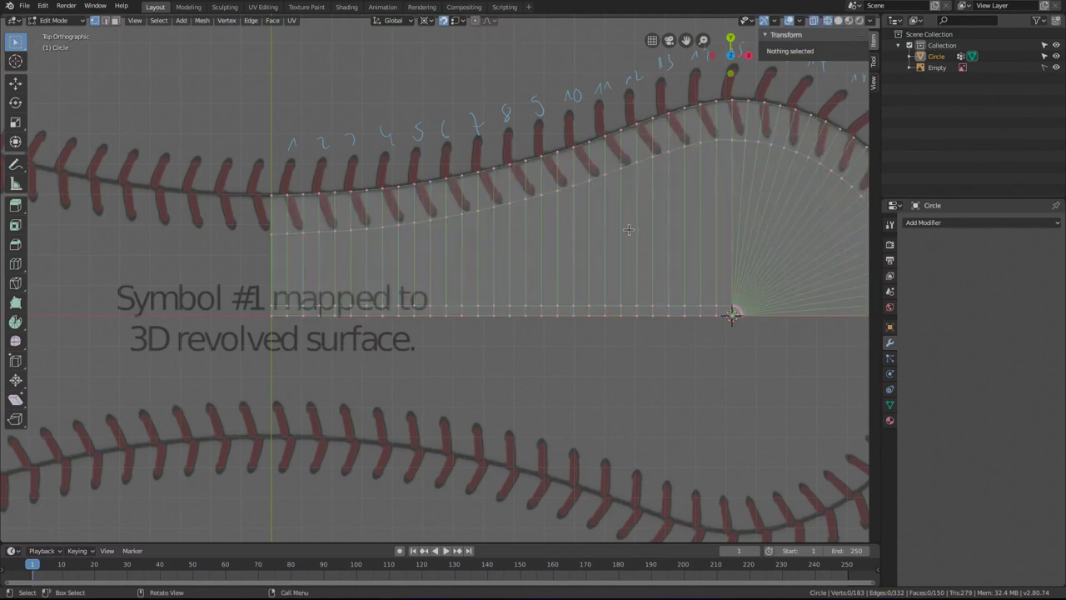
pyautogui.keyDown('shift'); pyautogui.moveTo(687, 229); pyautogui.dragTo(573, 252, button='middle'); pyautogui.keyUp('shift')
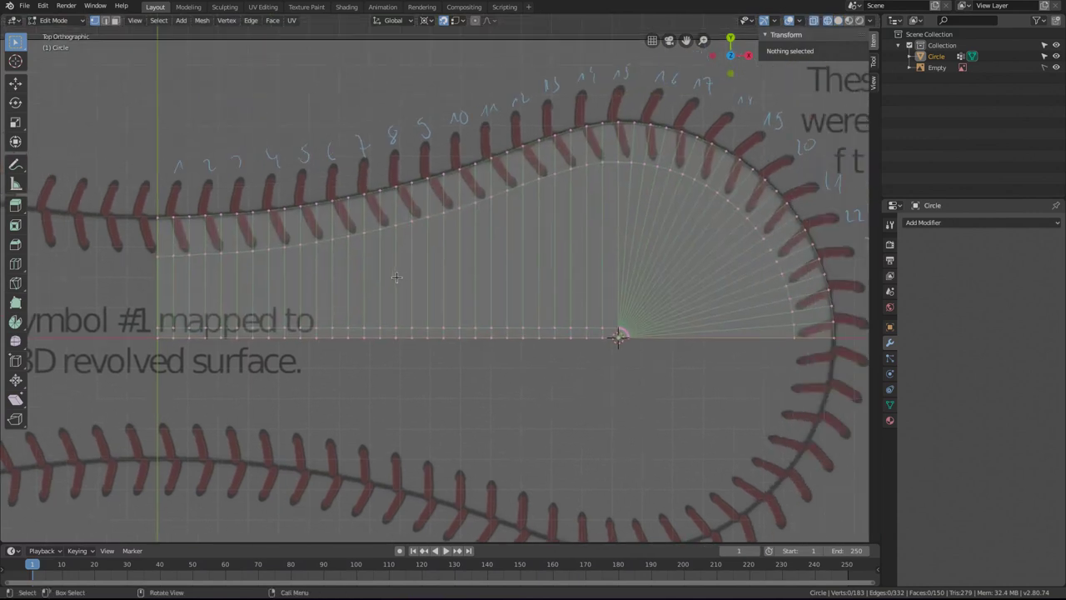
pyautogui.press('ctrl')
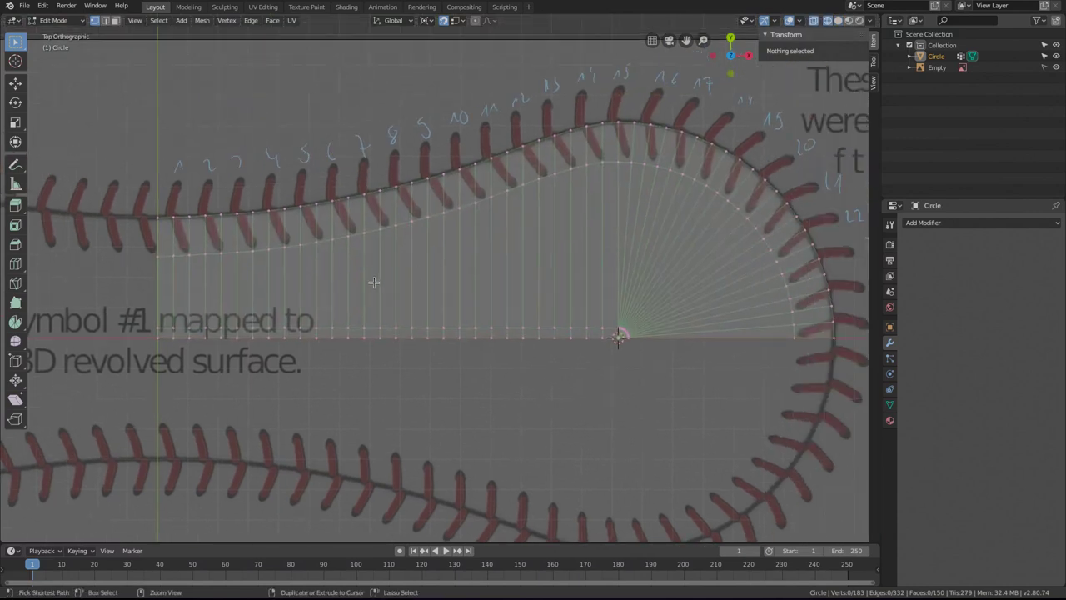
pyautogui.hotkey('ctrl', 'r')
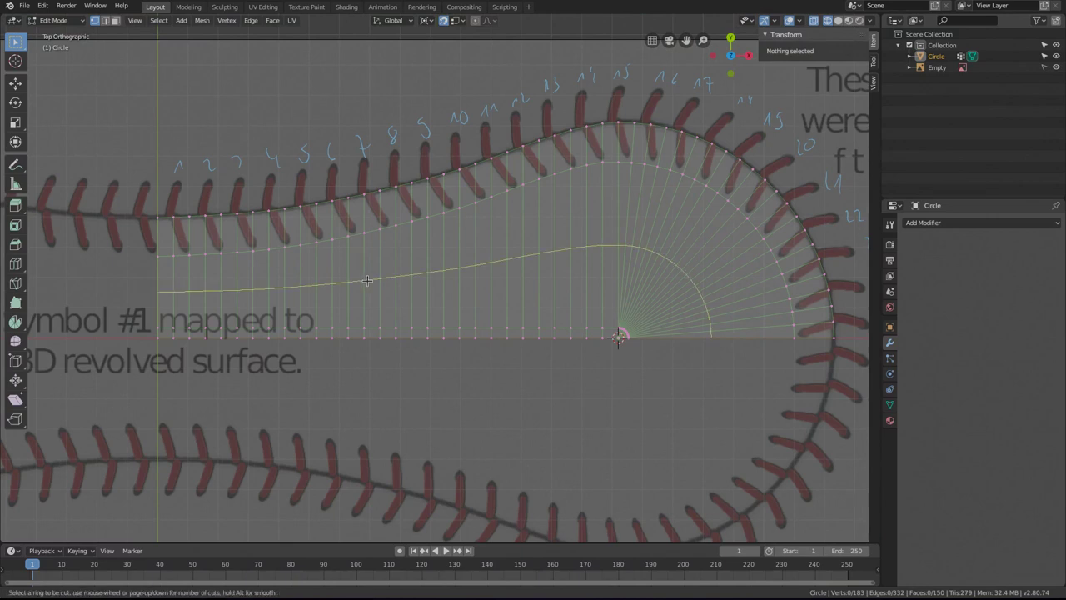
pyautogui.write('11')
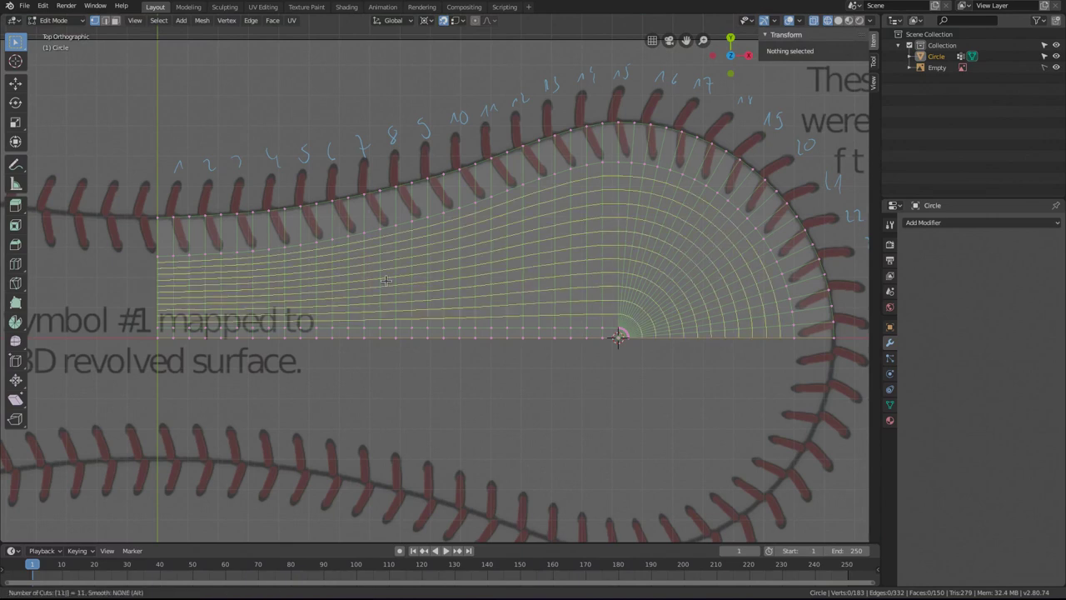
pyautogui.click(386, 280)
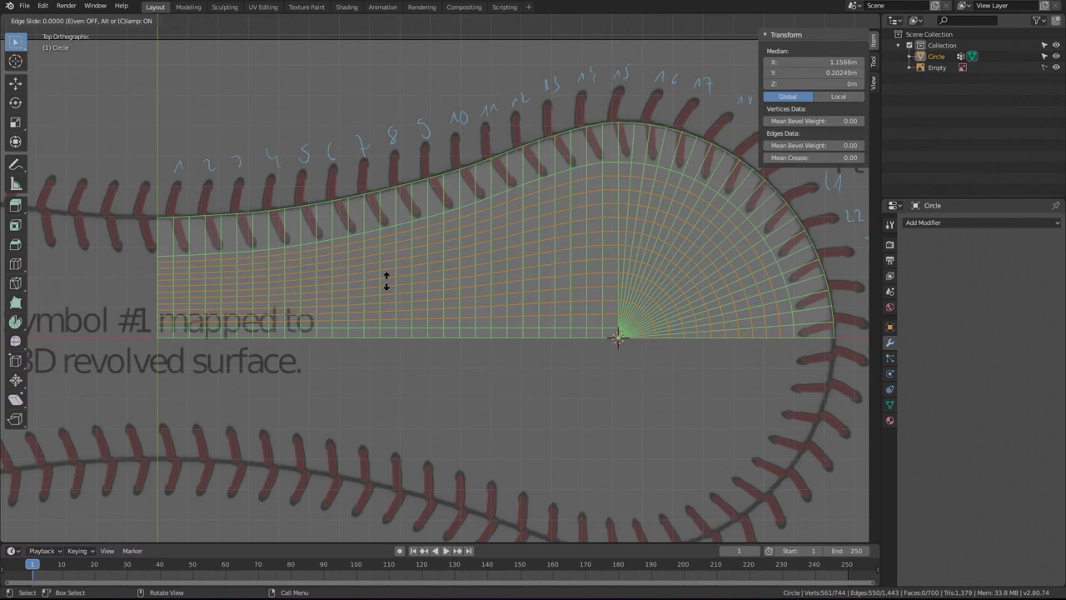
pyautogui.rightClick(386, 281)
pyautogui.hotkey('alt', 'a')
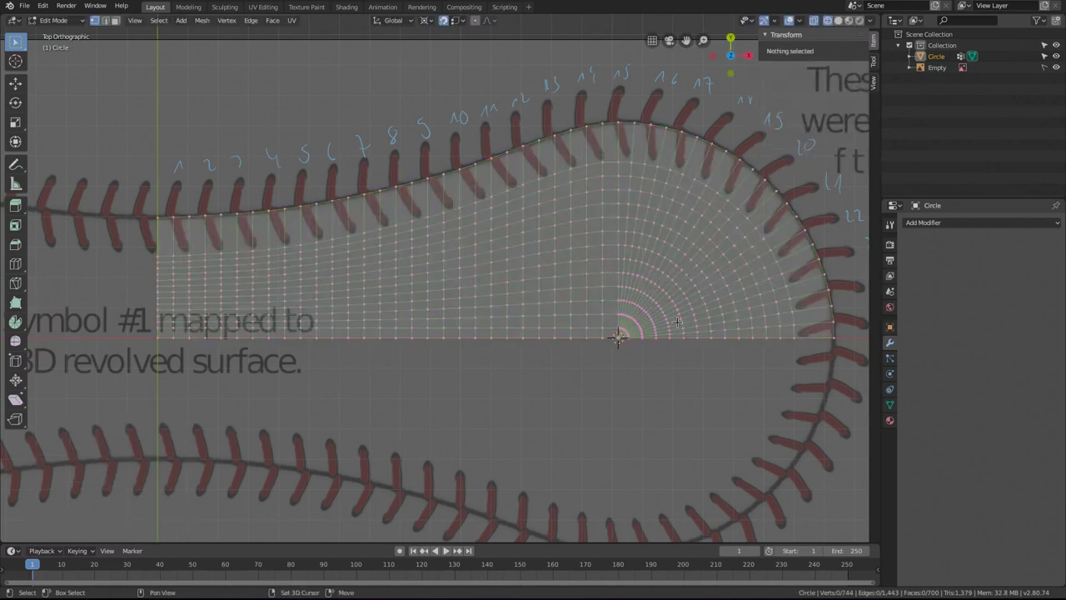
# Pan to the curved seam area and try shortest-path selections down to a bottom-edge vertex.
pyautogui.keyDown('shift'); pyautogui.moveTo(627, 278); pyautogui.dragTo(466, 263, button='middle'); pyautogui.keyUp('shift')
pyautogui.scroll(3, 523, 304)
pyautogui.keyDown('shift'); pyautogui.moveTo(523, 304); pyautogui.dragTo(503, 274, button='middle'); pyautogui.keyUp('shift')
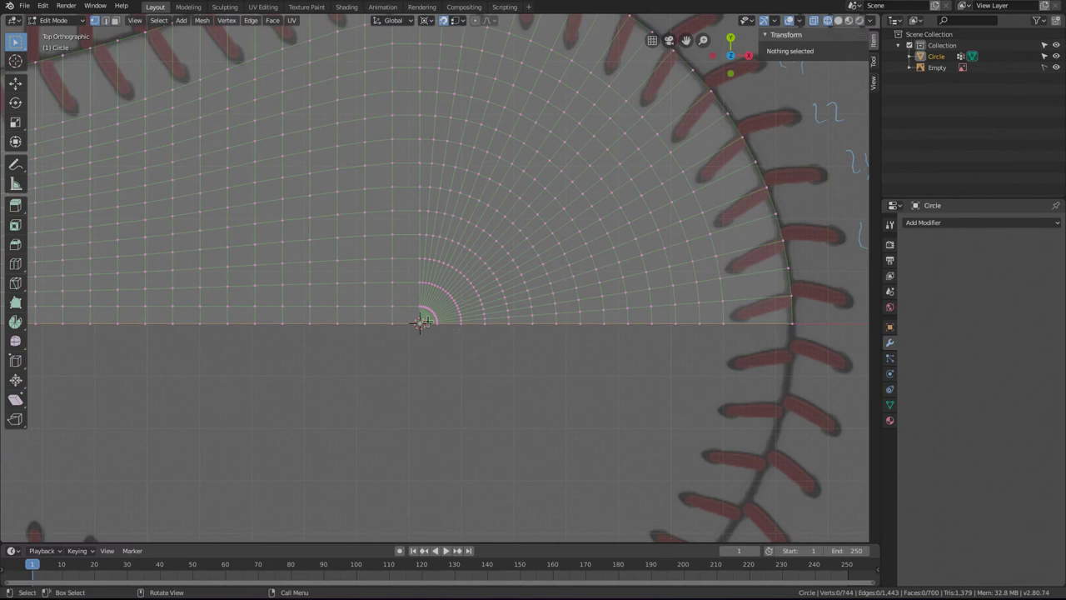
pyautogui.keyDown('shift'); pyautogui.moveTo(476, 173); pyautogui.dragTo(504, 275, button='middle'); pyautogui.keyUp('shift')
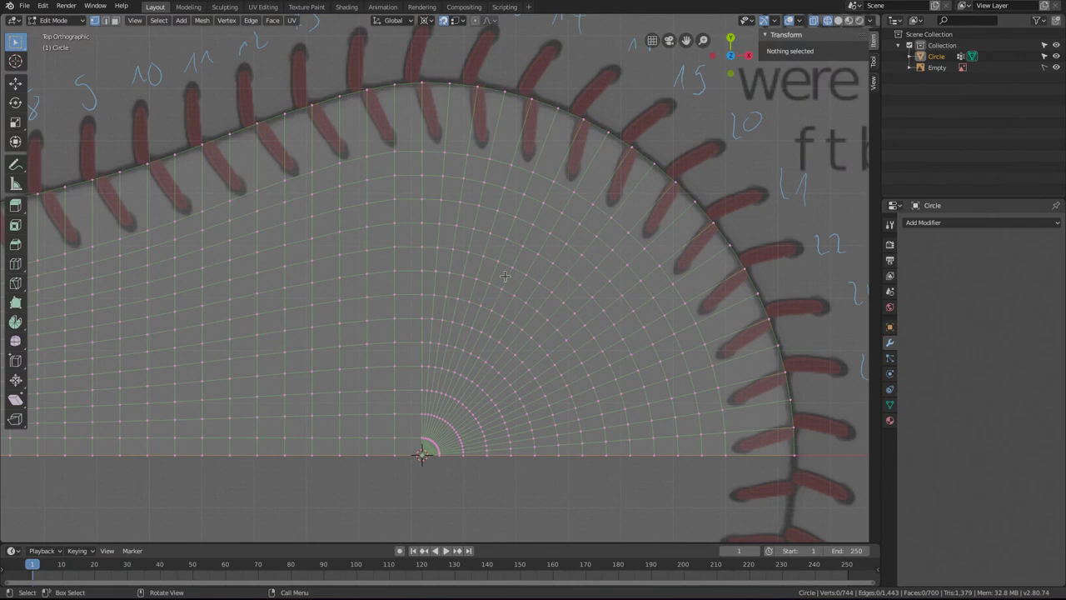
pyautogui.keyDown('shift'); pyautogui.moveTo(461, 158); pyautogui.dragTo(425, 41, button='middle'); pyautogui.keyUp('shift')
pyautogui.keyDown('shift'); pyautogui.moveTo(585, 190); pyautogui.dragTo(604, 316, button='middle'); pyautogui.keyUp('shift')
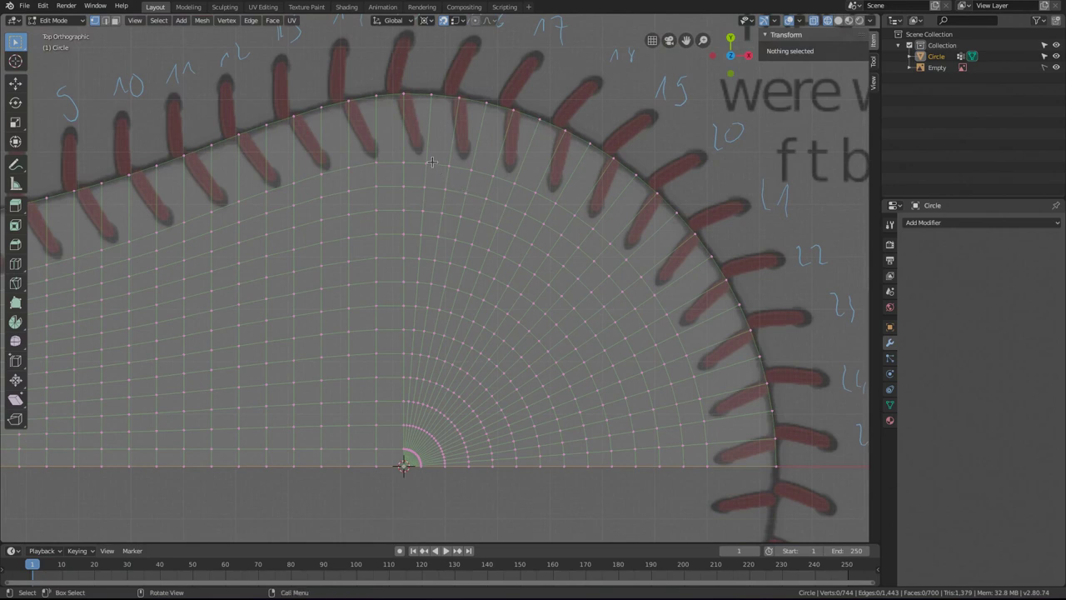
pyautogui.click(432, 162)
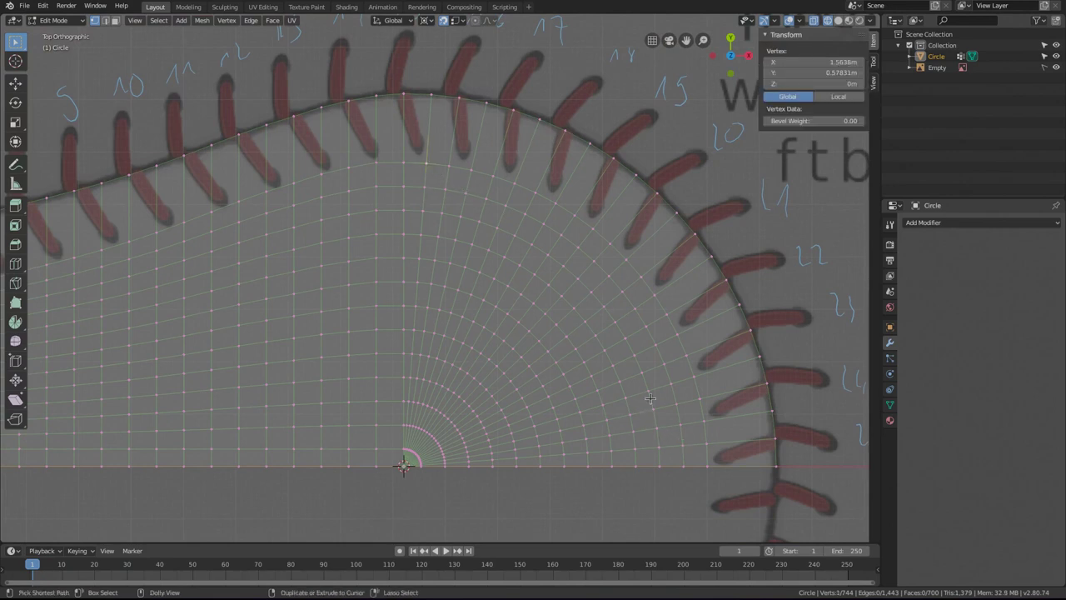
pyautogui.keyDown('ctrl'); pyautogui.keyDown('shift'); pyautogui.click(706, 465); pyautogui.keyUp('shift'); pyautogui.keyUp('ctrl')
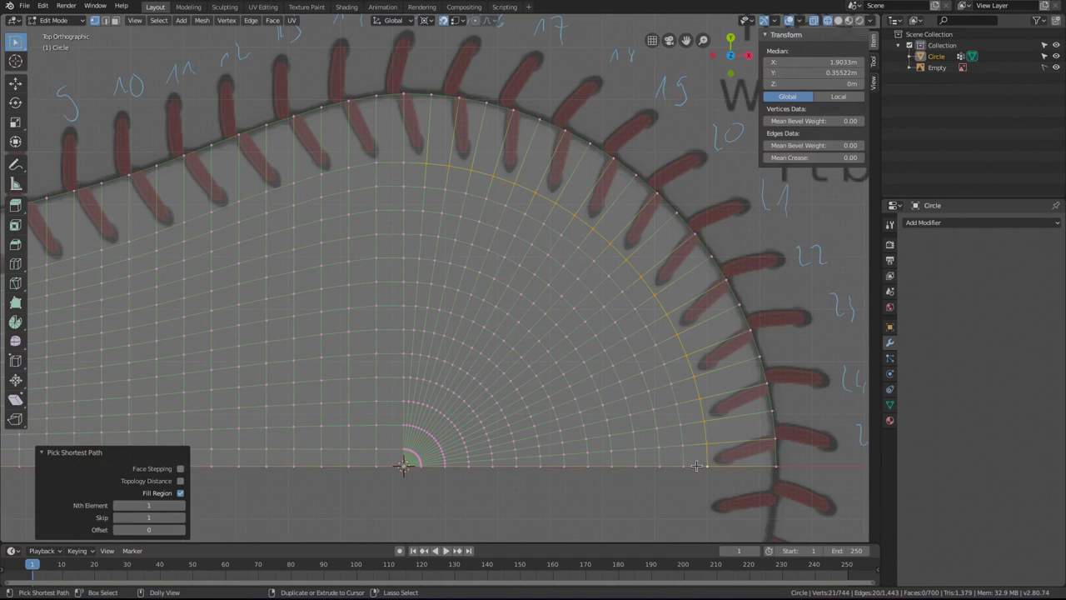
pyautogui.click(634, 255)
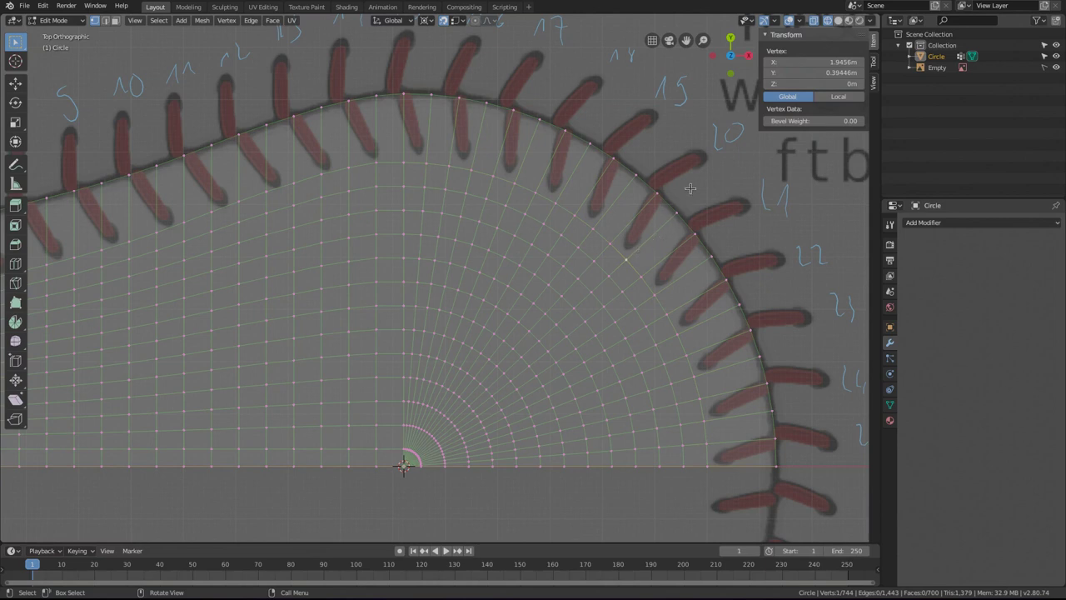
pyautogui.keyDown('ctrl'); pyautogui.click(706, 469); pyautogui.keyUp('ctrl')
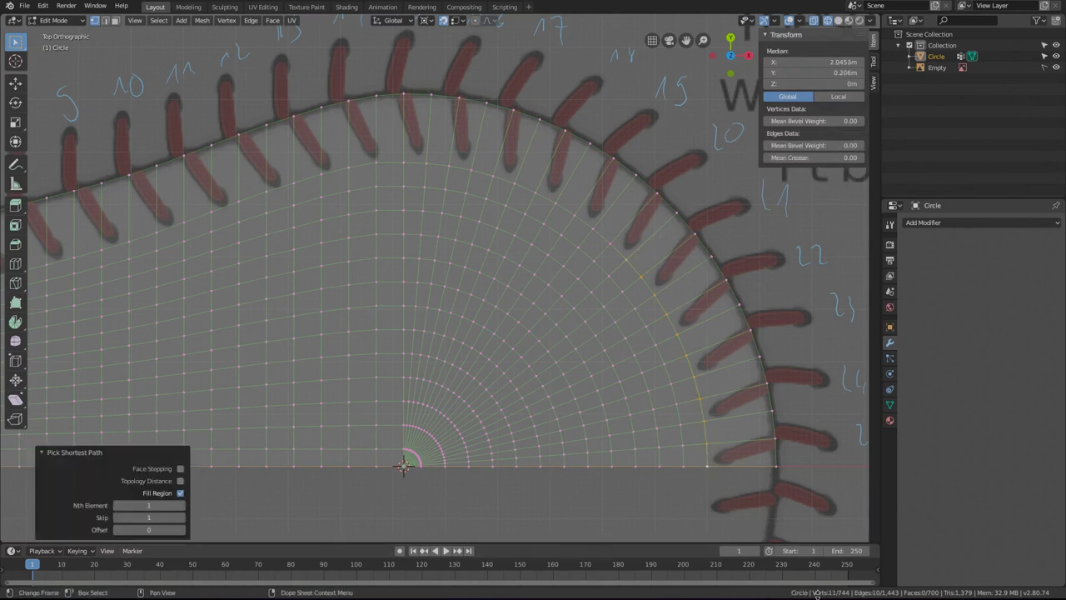
# Select a vertex path running outward along the diagonal radial line toward the outer edge.
pyautogui.click(625, 259)
pyautogui.keyDown('ctrl'); pyautogui.click(615, 267); pyautogui.keyUp('ctrl')
pyautogui.keyDown('ctrl'); pyautogui.click(573, 308); pyautogui.keyUp('ctrl')
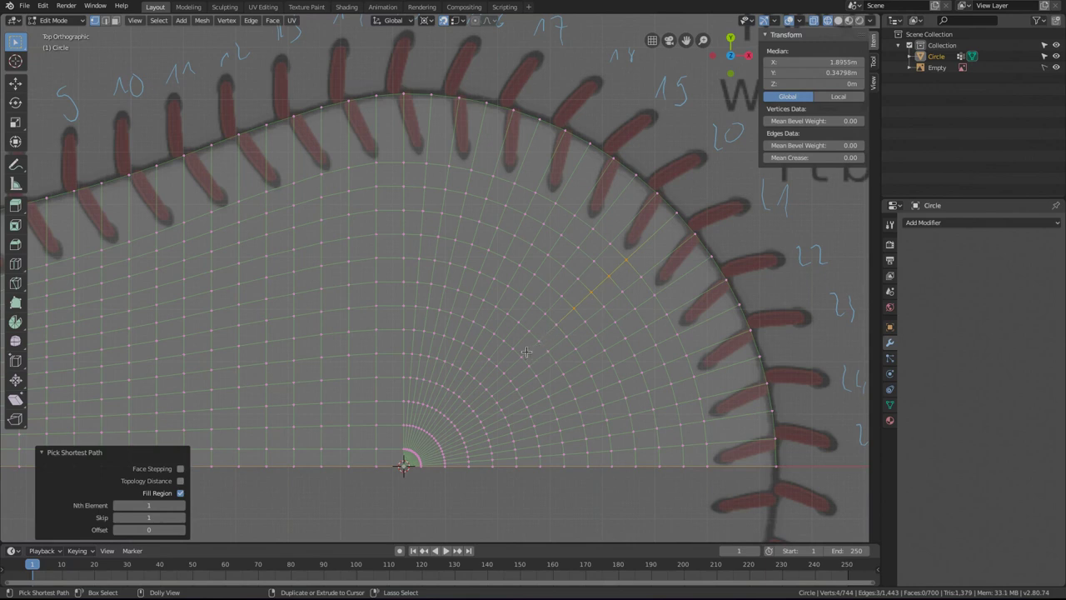
pyautogui.keyDown('ctrl'); pyautogui.click(539, 340); pyautogui.keyUp('ctrl')
pyautogui.keyDown('ctrl'); pyautogui.click(455, 418); pyautogui.keyUp('ctrl')
# Extend the radial path to the mesh centre and mark its edges as a seam.
pyautogui.press('KP_5')
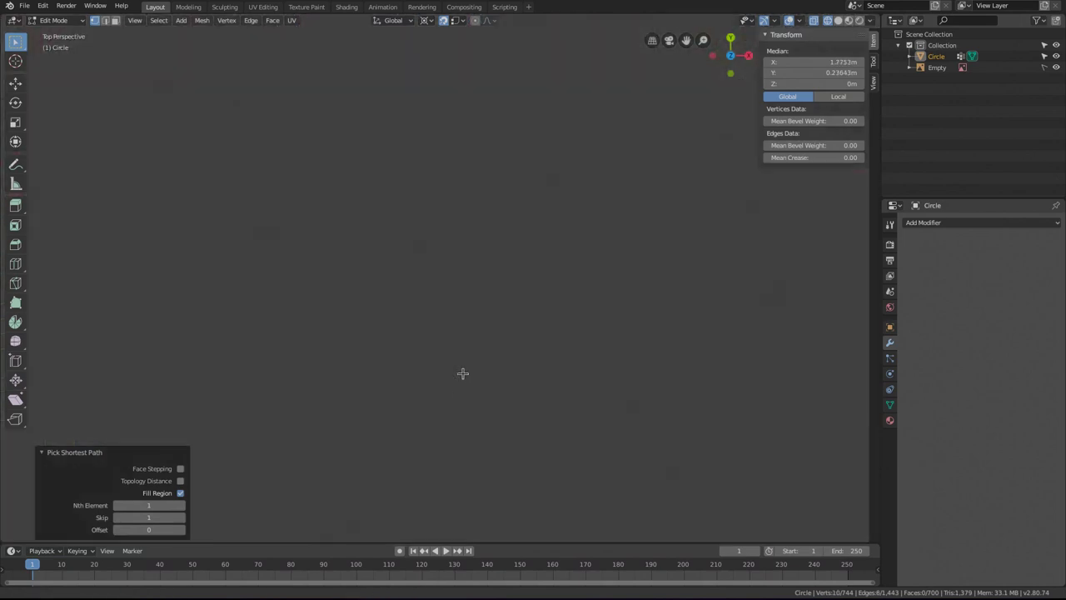
pyautogui.scroll(-5, 458, 423)
pyautogui.keyDown('shift'); pyautogui.moveTo(460, 438); pyautogui.dragTo(519, 230, button='middle'); pyautogui.keyUp('shift')
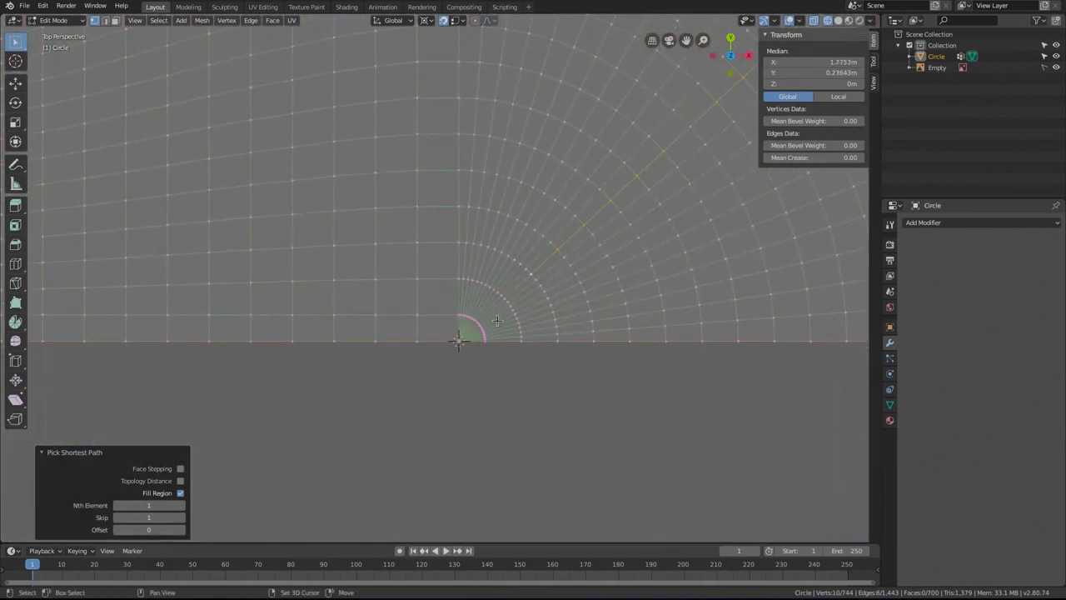
pyautogui.scroll(5, 519, 230)
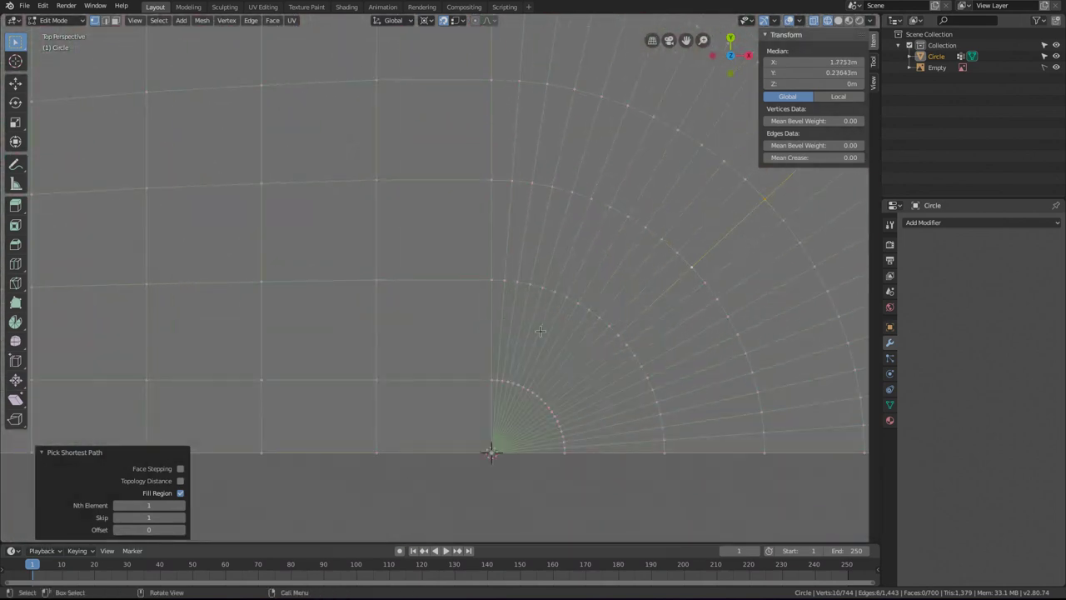
pyautogui.keyDown('shift'); pyautogui.click(620, 333); pyautogui.keyUp('shift')
pyautogui.keyDown('shift'); pyautogui.click(548, 399); pyautogui.keyUp('shift')
pyautogui.scroll(-2, 619, 320)
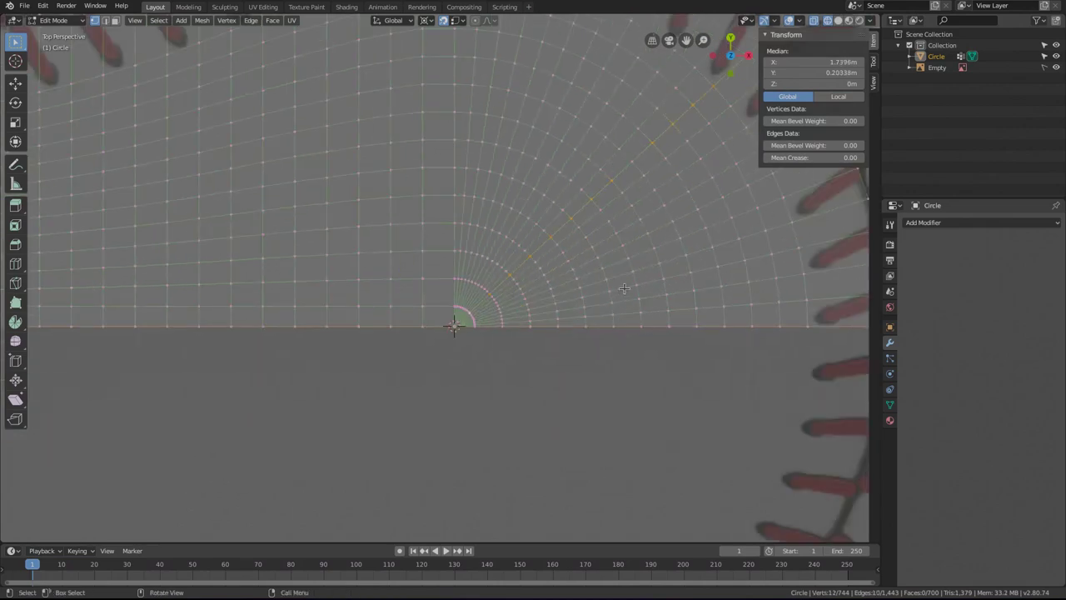
pyautogui.hotkey('ctrl', 'e')
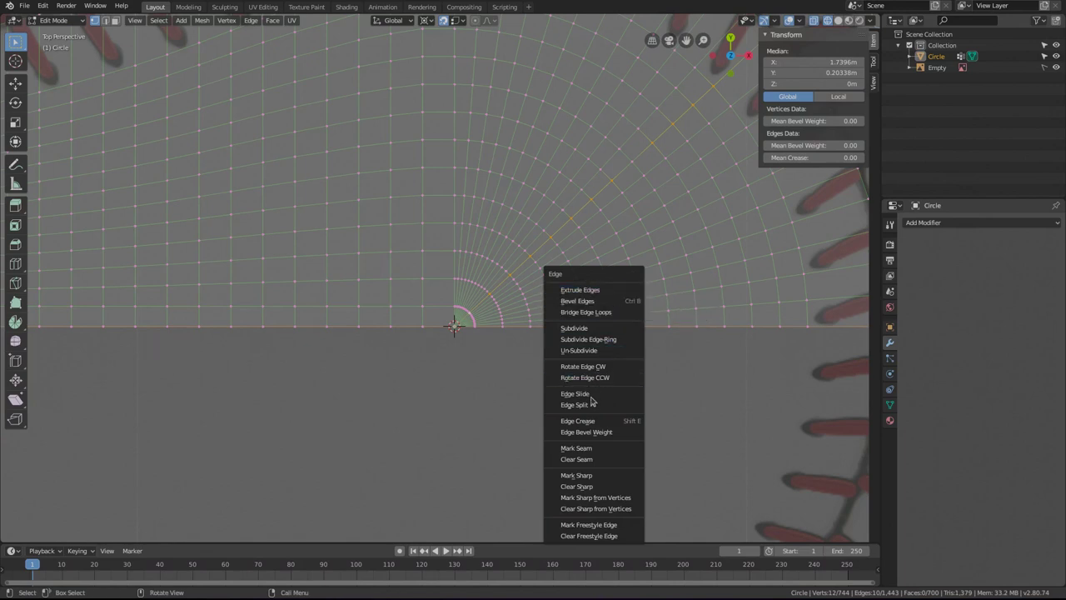
pyautogui.click(590, 446)
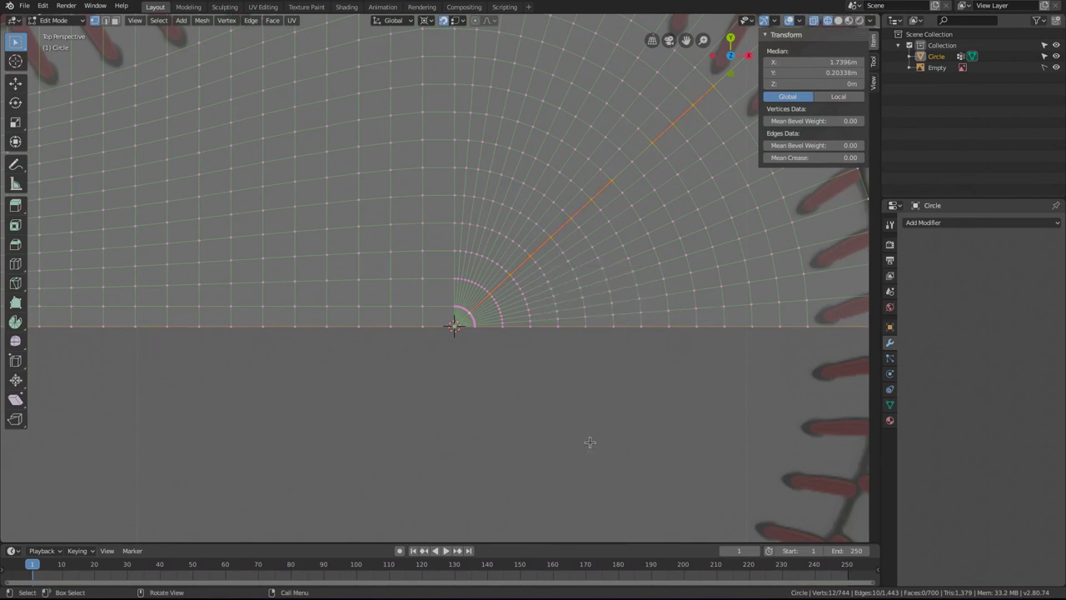
# Drop two vertices from the path and mark the remaining edges as a seam.
pyautogui.scroll(-1, 612, 292)
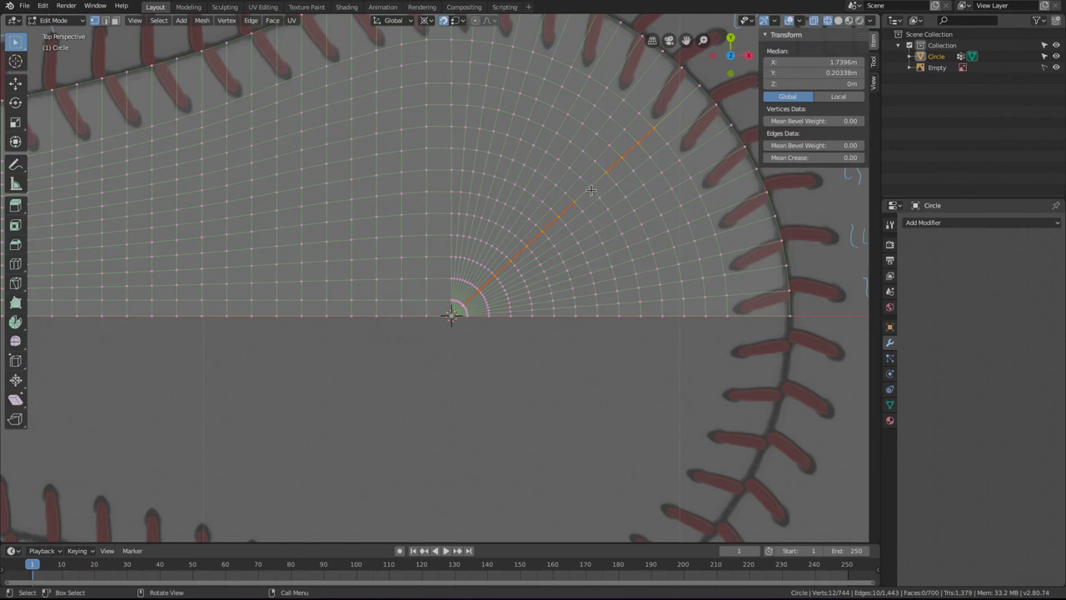
pyautogui.keyDown('shift'); pyautogui.click(587, 195); pyautogui.keyUp('shift')
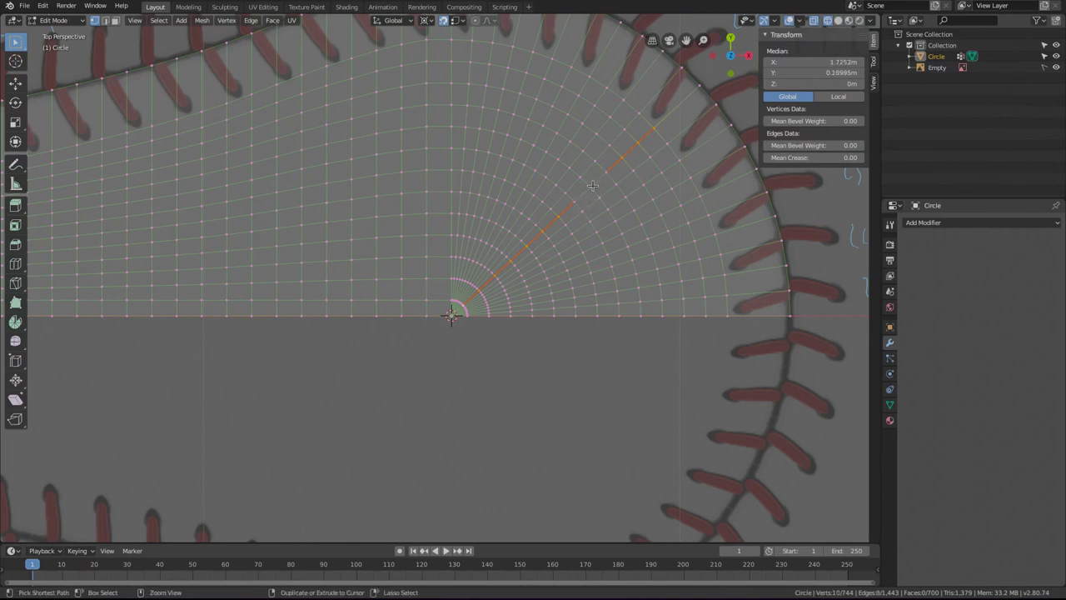
pyautogui.keyDown('shift'); pyautogui.click(592, 189); pyautogui.keyUp('shift')
pyautogui.hotkey('ctrl', 'e')
pyautogui.click(592, 188)
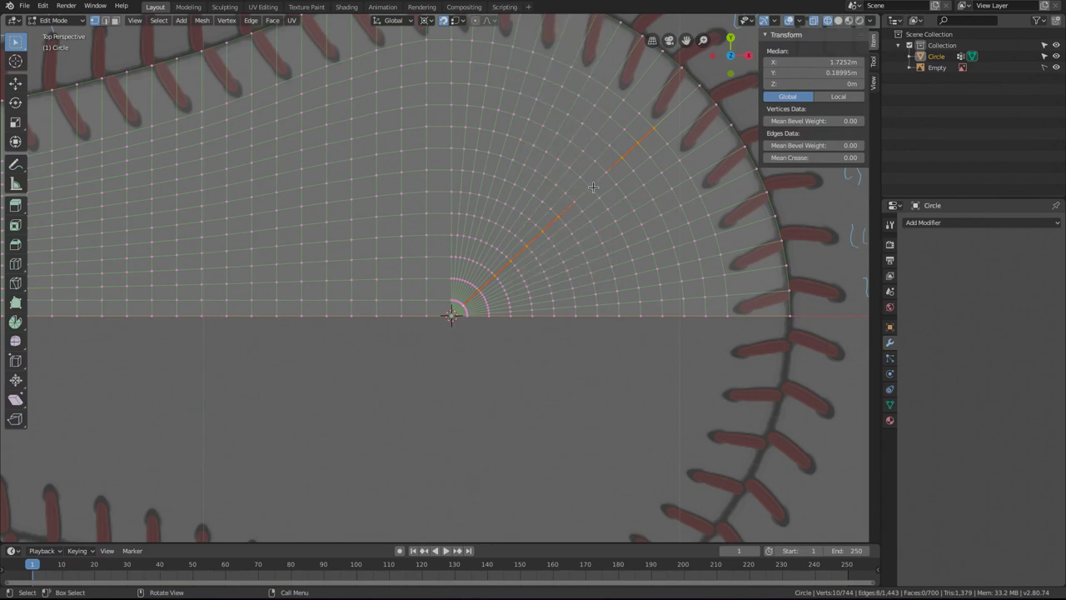
# Select another short edge path along the radial line and mark it as a seam.
pyautogui.click(596, 187)
pyautogui.click(600, 185)
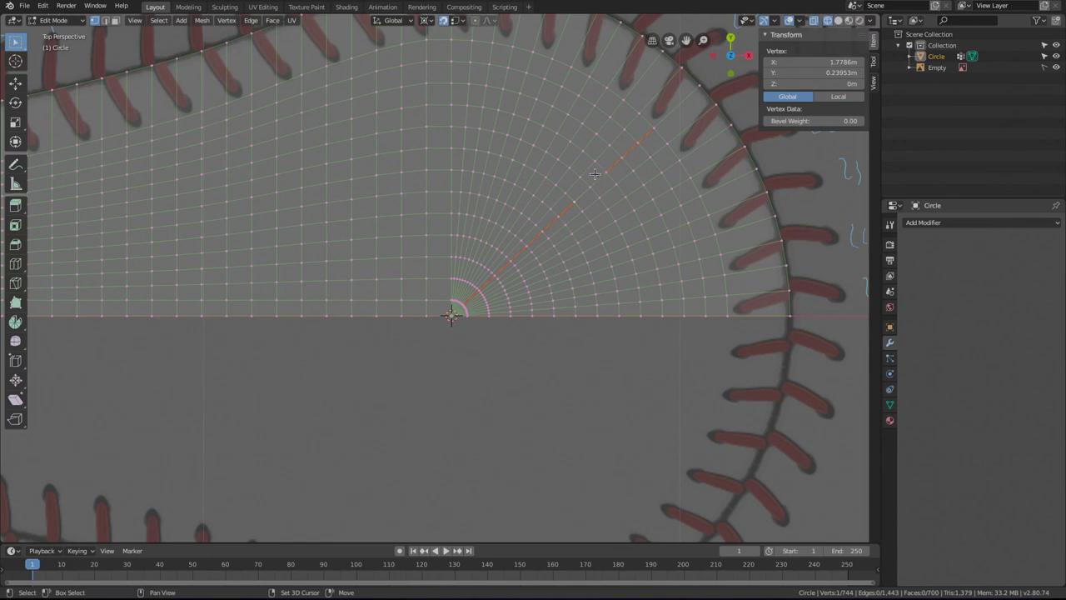
pyautogui.keyDown('shift'); pyautogui.click(609, 174); pyautogui.keyUp('shift')
pyautogui.keyDown('shift'); pyautogui.click(612, 171); pyautogui.keyUp('shift')
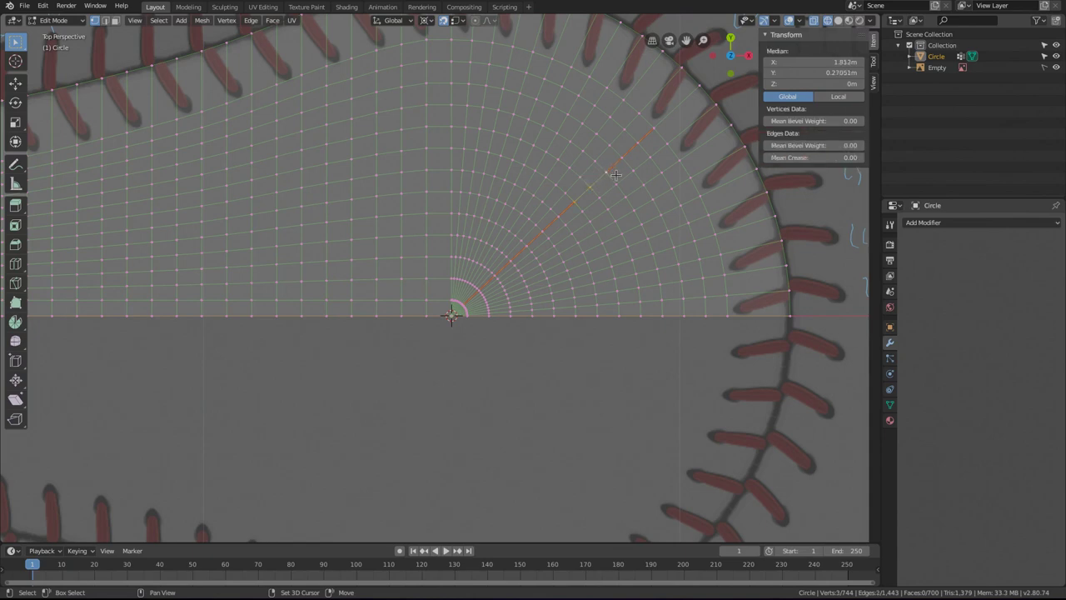
pyautogui.hotkey('ctrl', 'e')
pyautogui.click(612, 184)
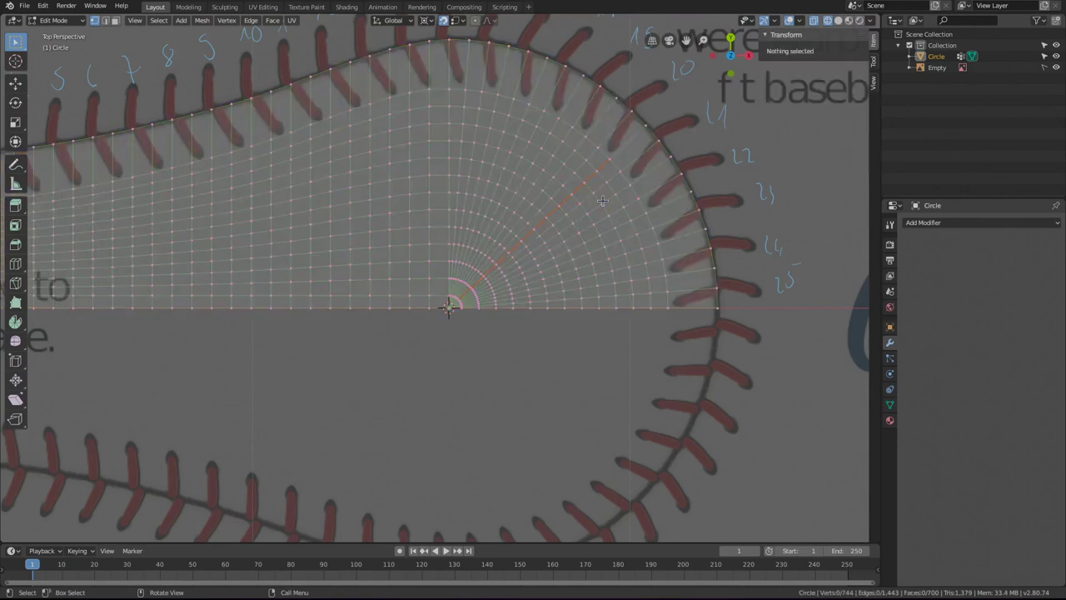
# Pick a vertex on the diagonal seam and path-select the ring arc to the bottom edge.
pyautogui.scroll(1, 587, 302)
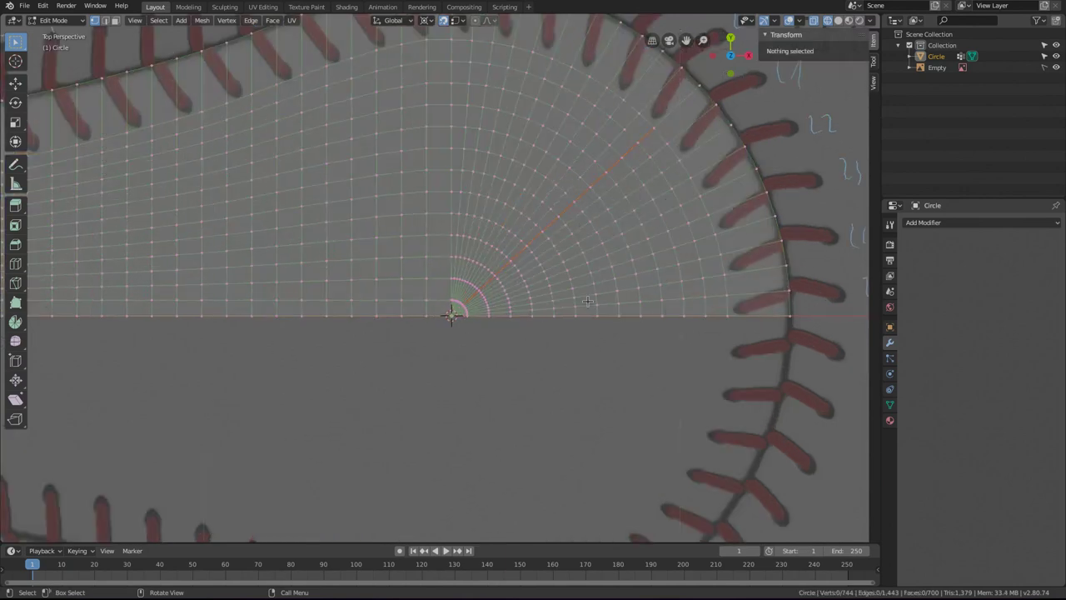
pyautogui.click(634, 169)
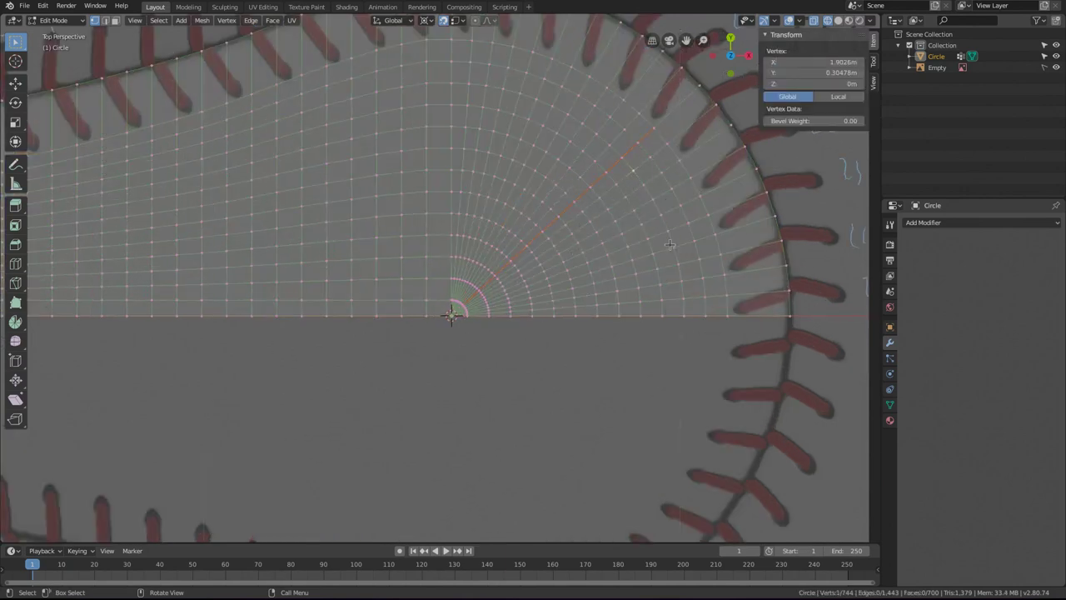
pyautogui.keyDown('ctrl'); pyautogui.keyDown('shift'); pyautogui.click(682, 298); pyautogui.keyUp('shift'); pyautogui.keyUp('ctrl')
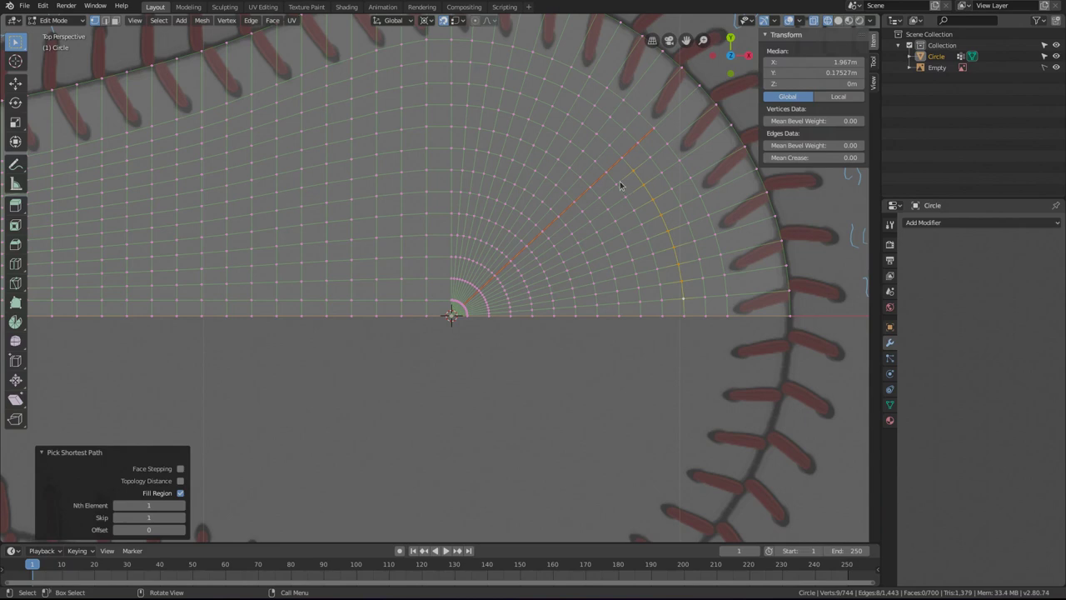
pyautogui.scroll(1, 653, 219)
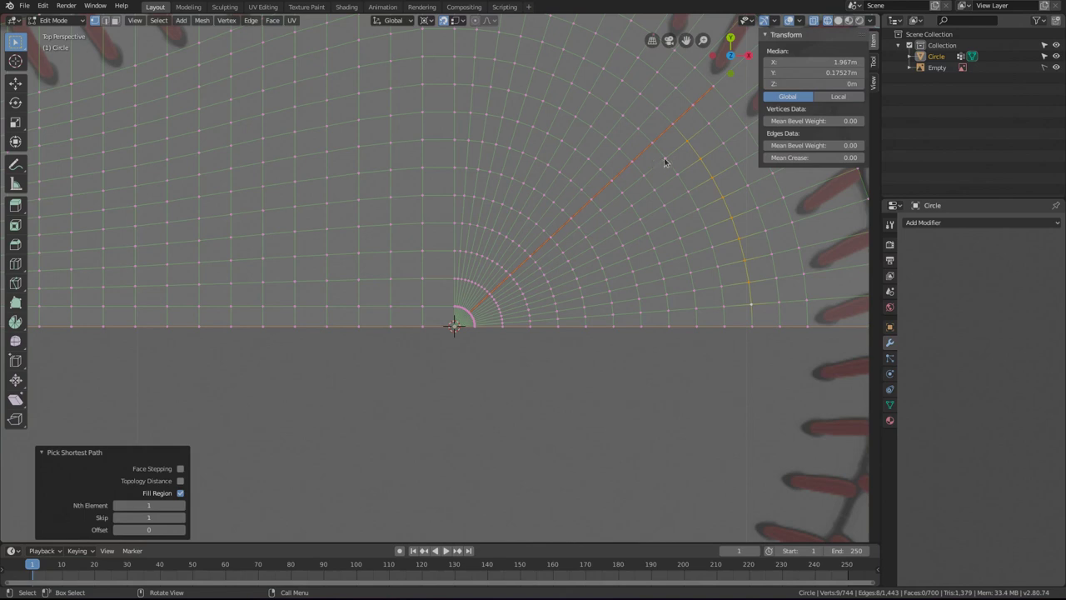
# Mark the shortest radial edge path between two vertices as a seam.
pyautogui.click(664, 162)
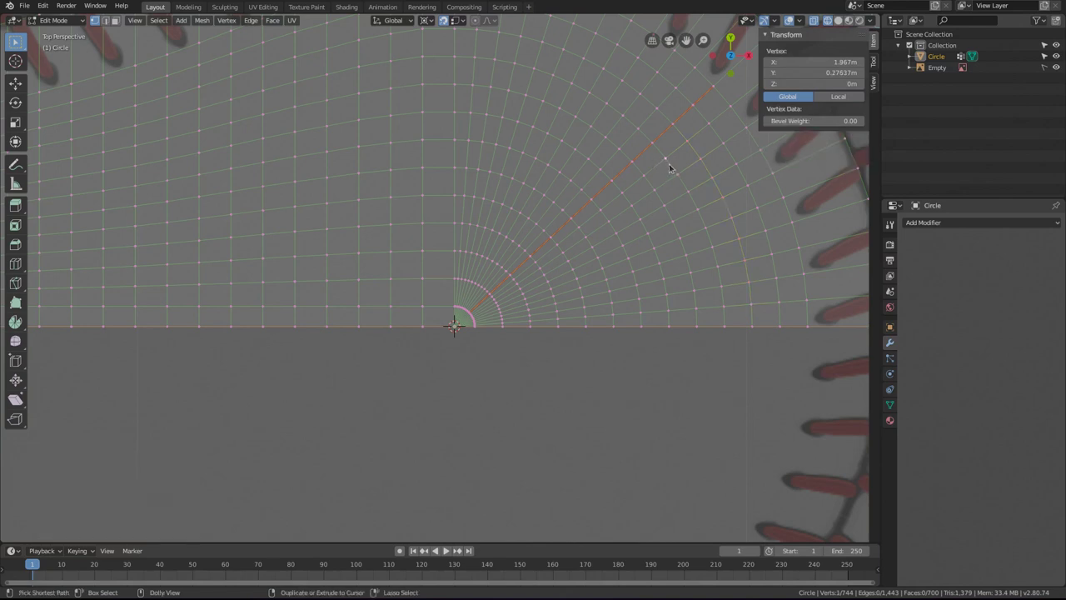
pyautogui.keyDown('ctrl'); pyautogui.click(723, 304); pyautogui.keyUp('ctrl')
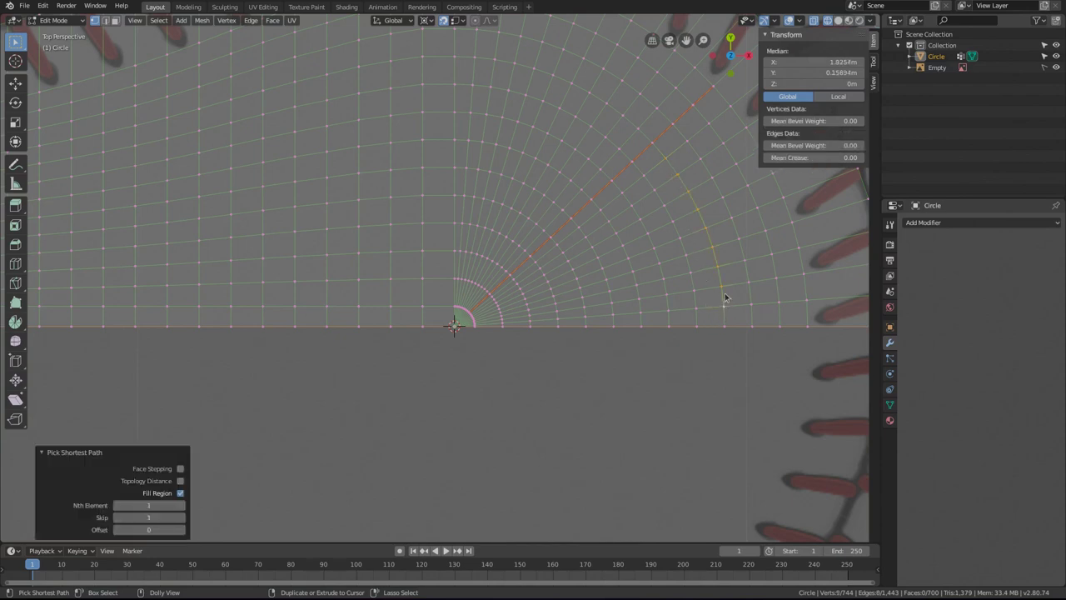
pyautogui.hotkey('ctrl', 'e')
pyautogui.click(752, 242)
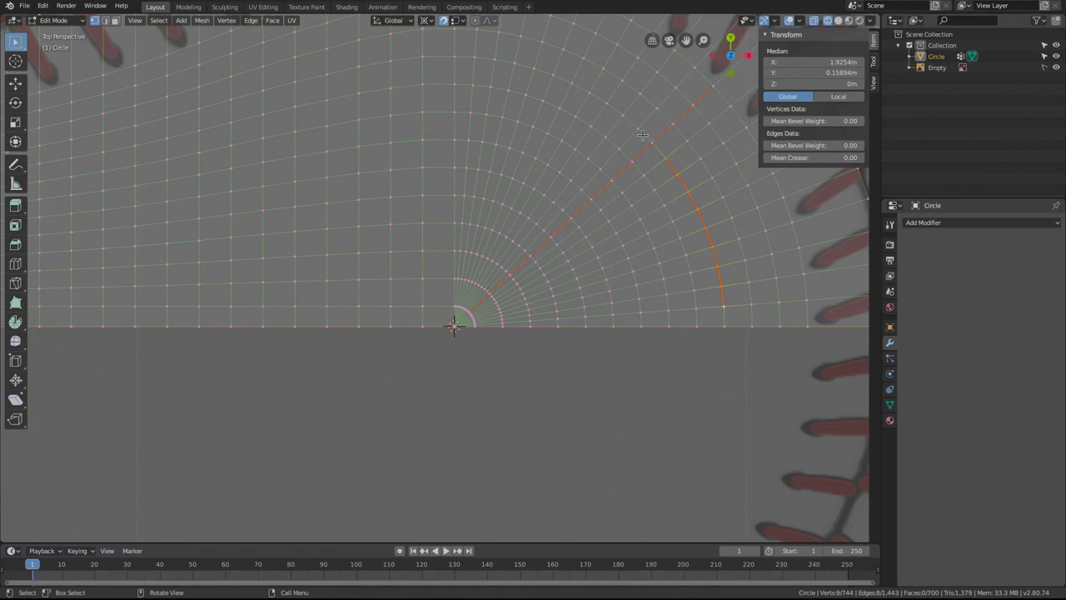
# Select a stretch of outer ring edges toward the upper left and mark them as seam.
pyautogui.click(637, 130)
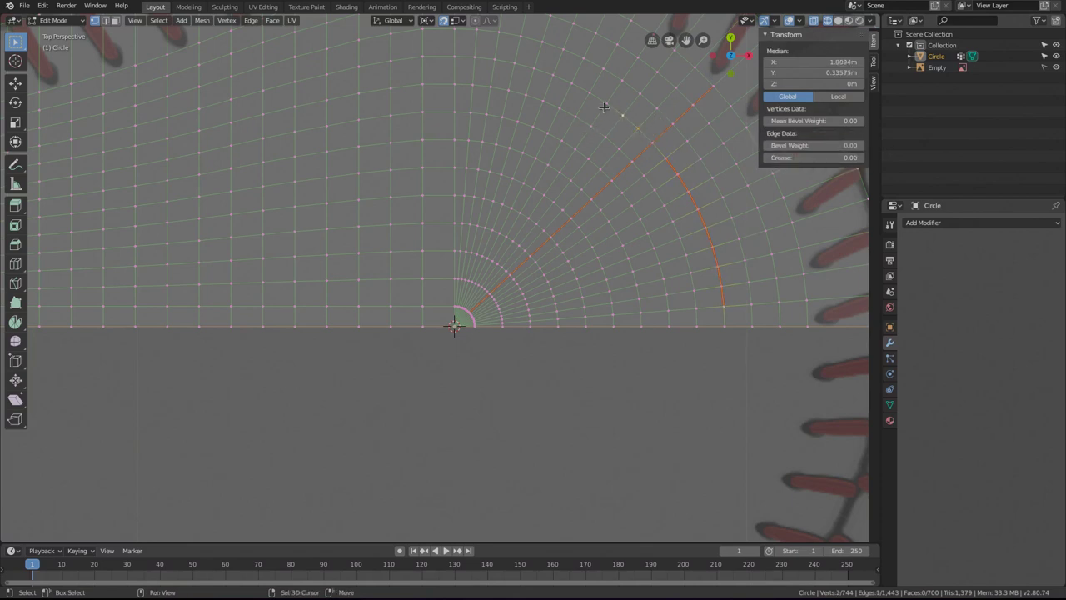
pyautogui.keyDown('ctrl'); pyautogui.click(588, 99); pyautogui.keyUp('ctrl')
pyautogui.keyDown('ctrl'); pyautogui.click(559, 80); pyautogui.keyUp('ctrl')
pyautogui.keyDown('ctrl'); pyautogui.click(542, 76); pyautogui.keyUp('ctrl')
pyautogui.keyDown('ctrl'); pyautogui.click(528, 72); pyautogui.keyUp('ctrl')
pyautogui.keyDown('ctrl'); pyautogui.click(510, 66); pyautogui.keyUp('ctrl')
pyautogui.keyDown('ctrl'); pyautogui.click(496, 61); pyautogui.keyUp('ctrl')
pyautogui.hotkey('ctrl', 'e')
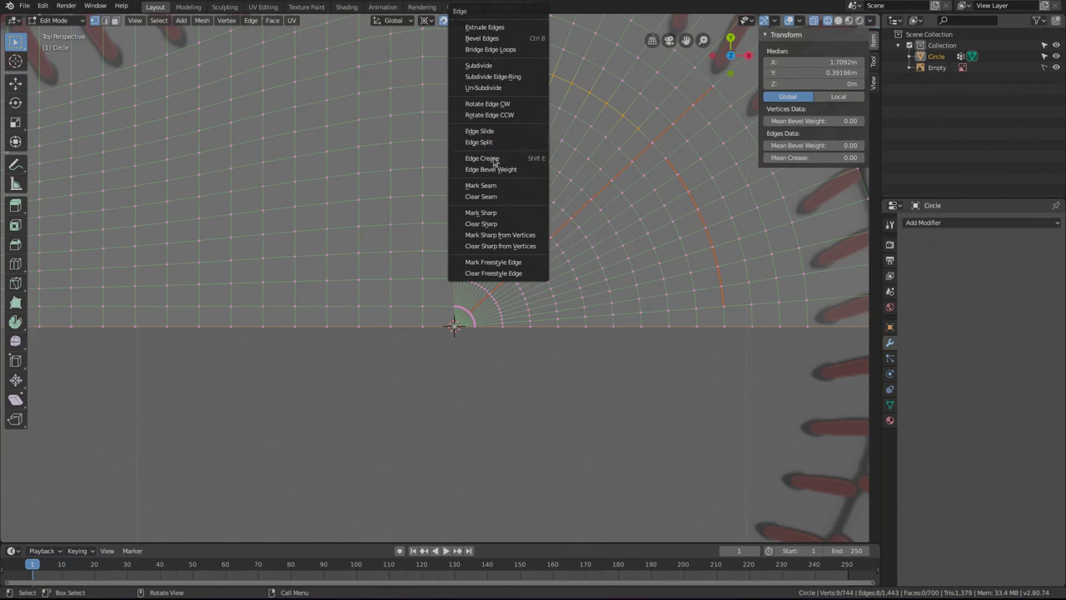
pyautogui.click(481, 185)
# Clear the selection and knife-cut the first edge from the inner edge to the outer seam.
pyautogui.hotkey('alt', 'a')
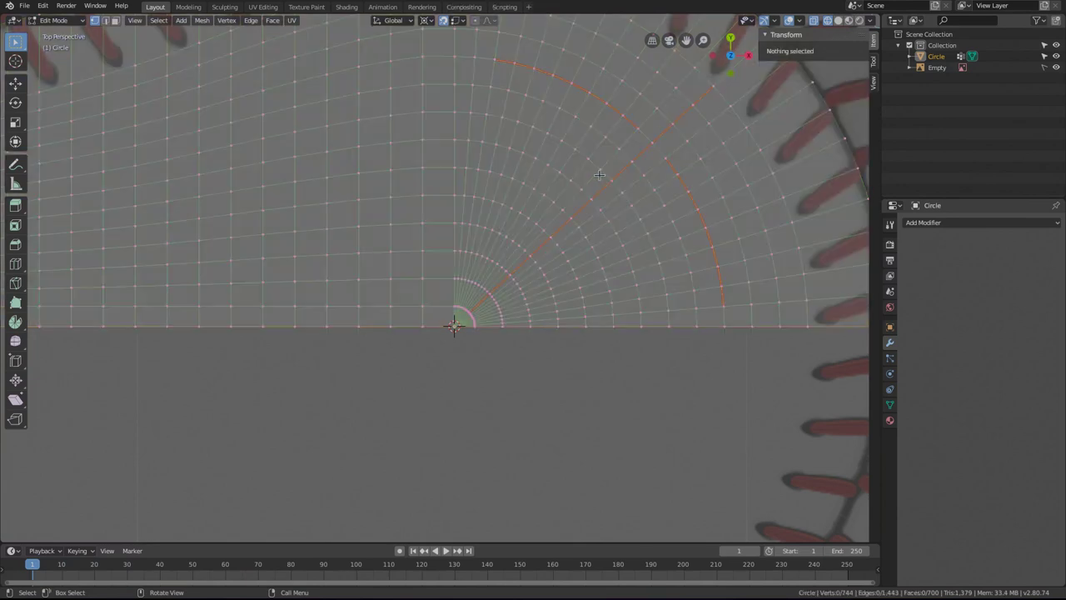
pyautogui.scroll(3, 575, 332)
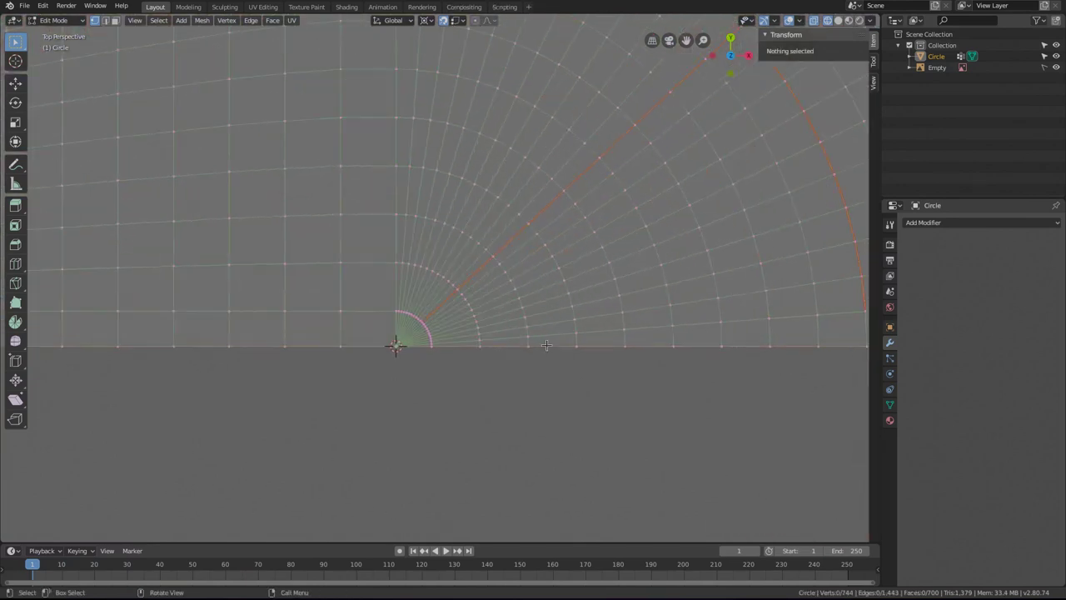
pyautogui.keyDown('shift'); pyautogui.scroll(-3, 479, 338); pyautogui.keyUp('shift')
pyautogui.press('k')
pyautogui.scroll(4, 391, 239)
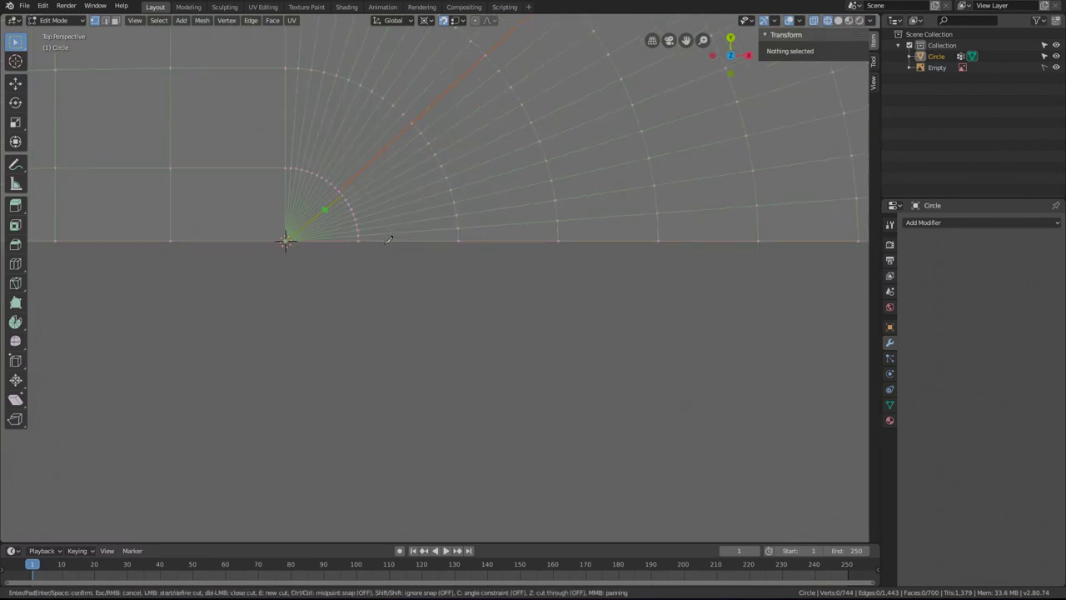
pyautogui.moveTo(420, 342); pyautogui.dragTo(309, 419, button='middle')
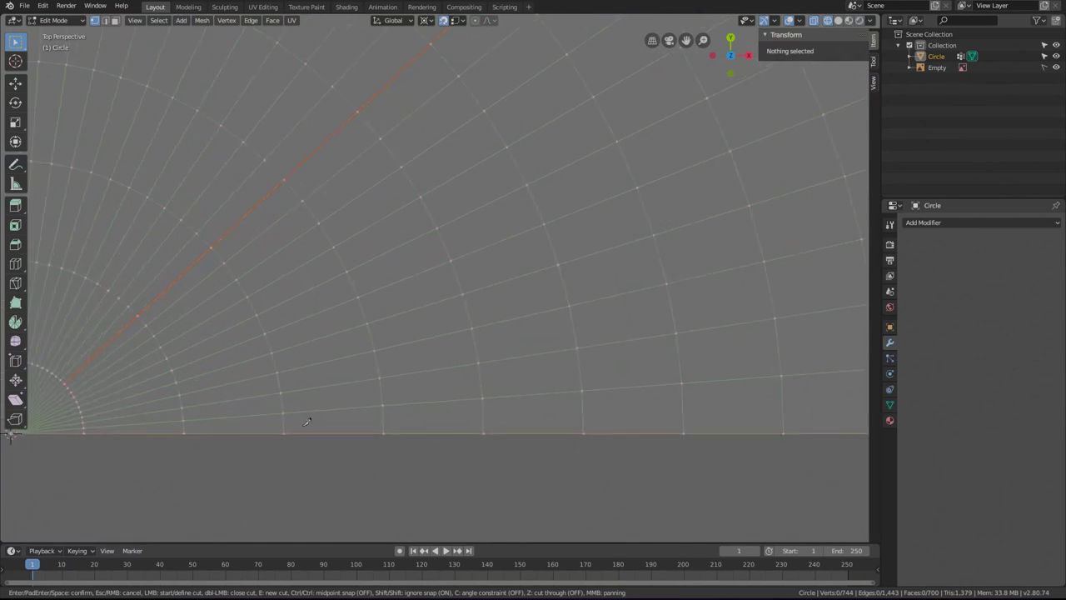
pyautogui.scroll(-2, 309, 409)
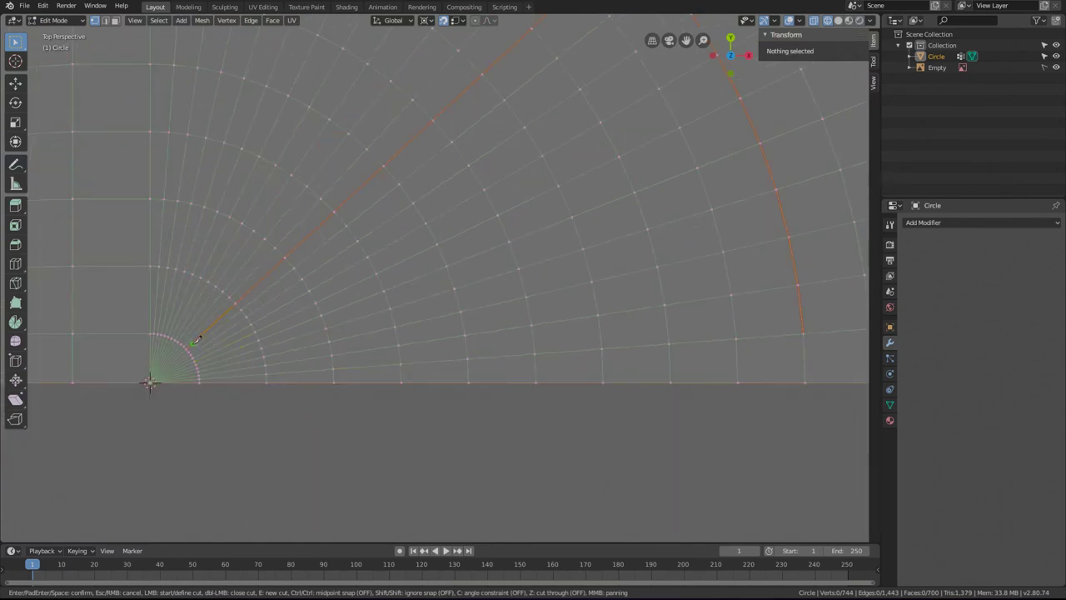
pyautogui.click(187, 347)
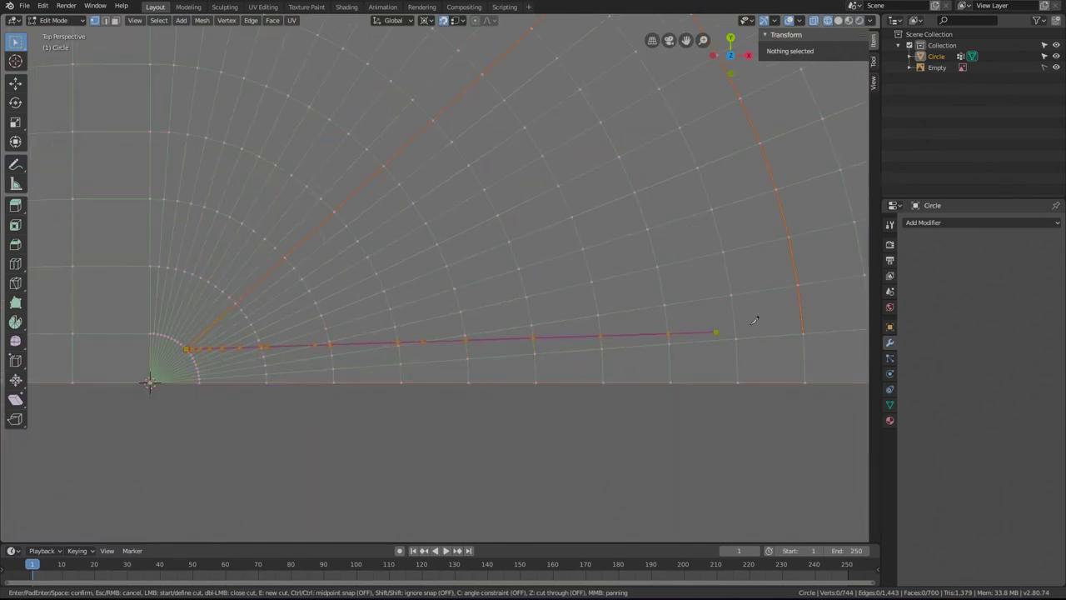
pyautogui.click(803, 330)
pyautogui.press('Return')
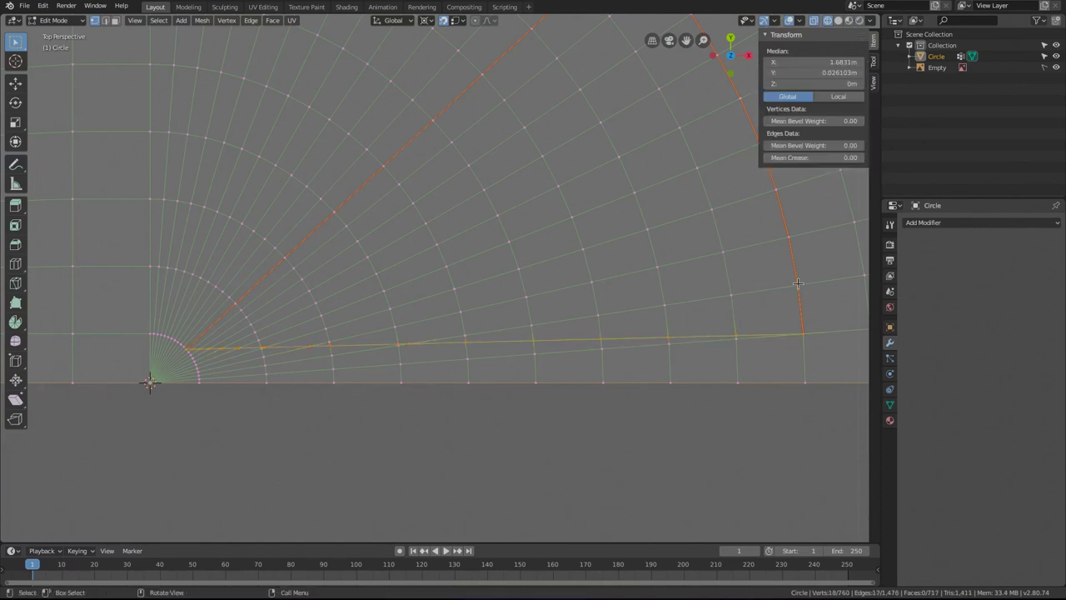
# Knife-cut two more parallel edges between the outer seam and the radial seam.
pyautogui.press('k')
pyautogui.click(798, 284)
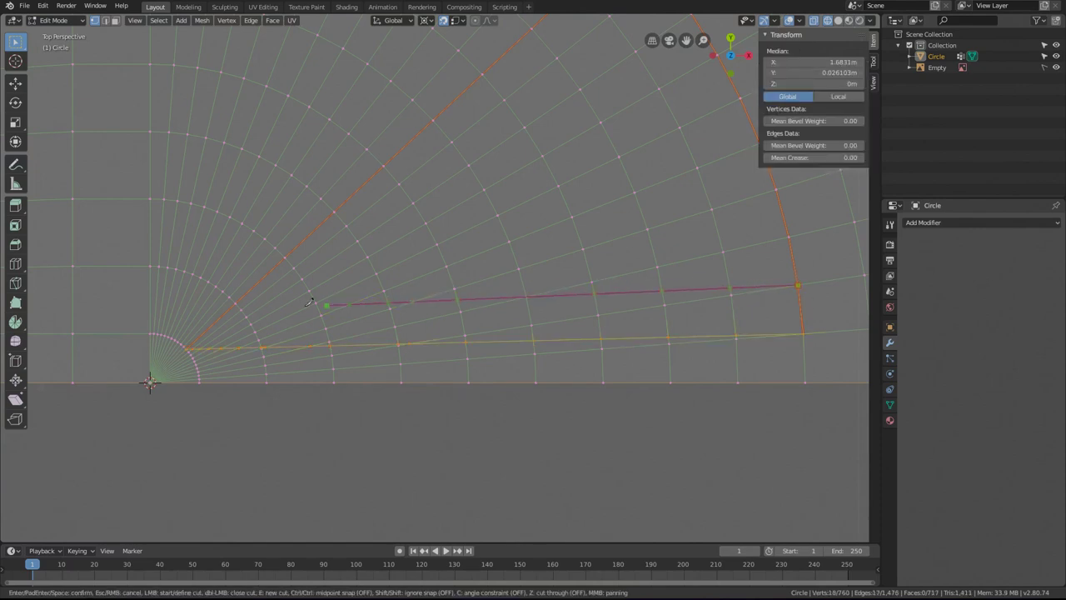
pyautogui.click(239, 300)
pyautogui.press('Return')
pyautogui.press('k')
pyautogui.click(293, 255)
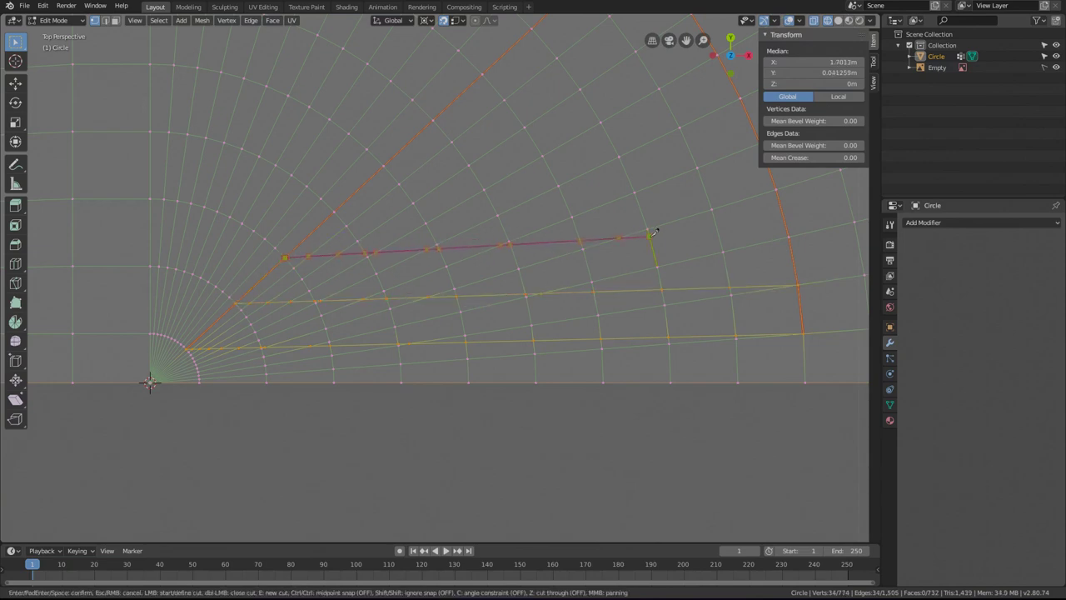
pyautogui.click(790, 237)
pyautogui.press('Return')
# Add three further parallel knife cuts spanning the radial seam and the outer seam.
pyautogui.press('k')
pyautogui.click(776, 190)
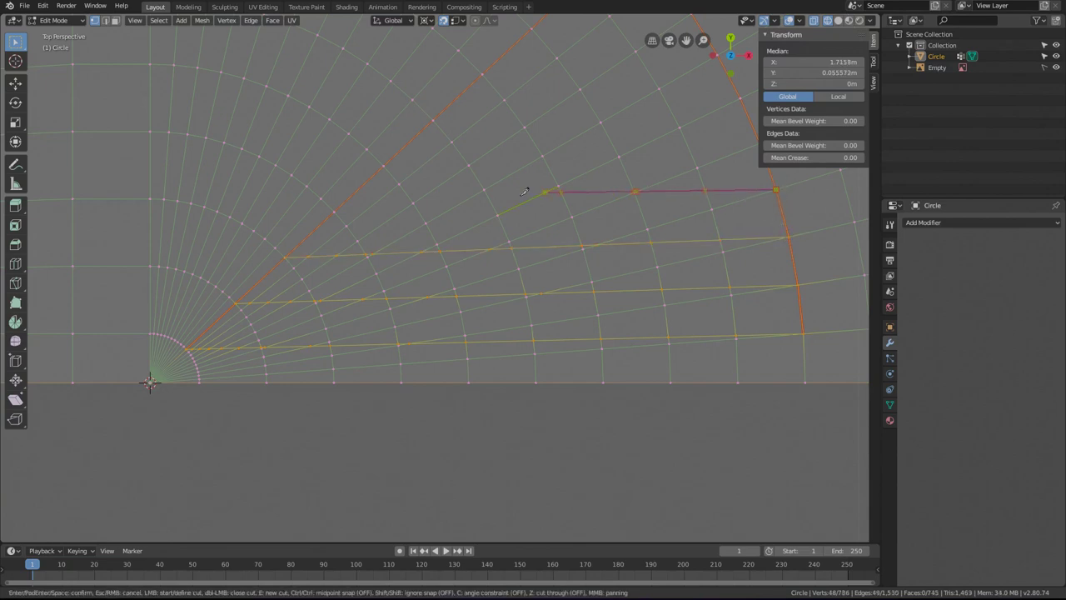
pyautogui.click(333, 209)
pyautogui.press('Return')
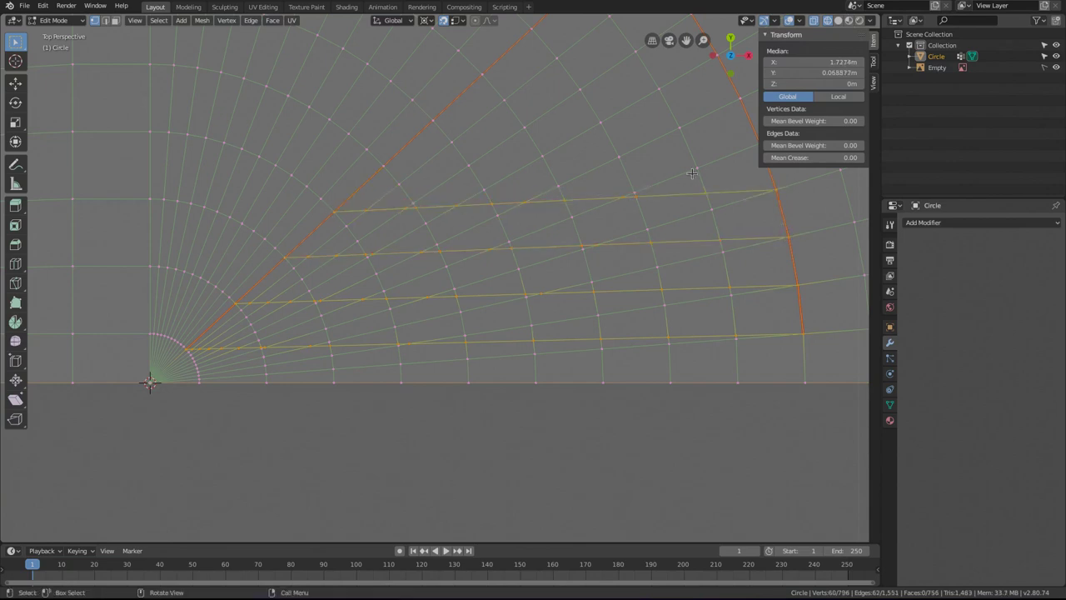
pyautogui.press('k')
pyautogui.click(764, 143)
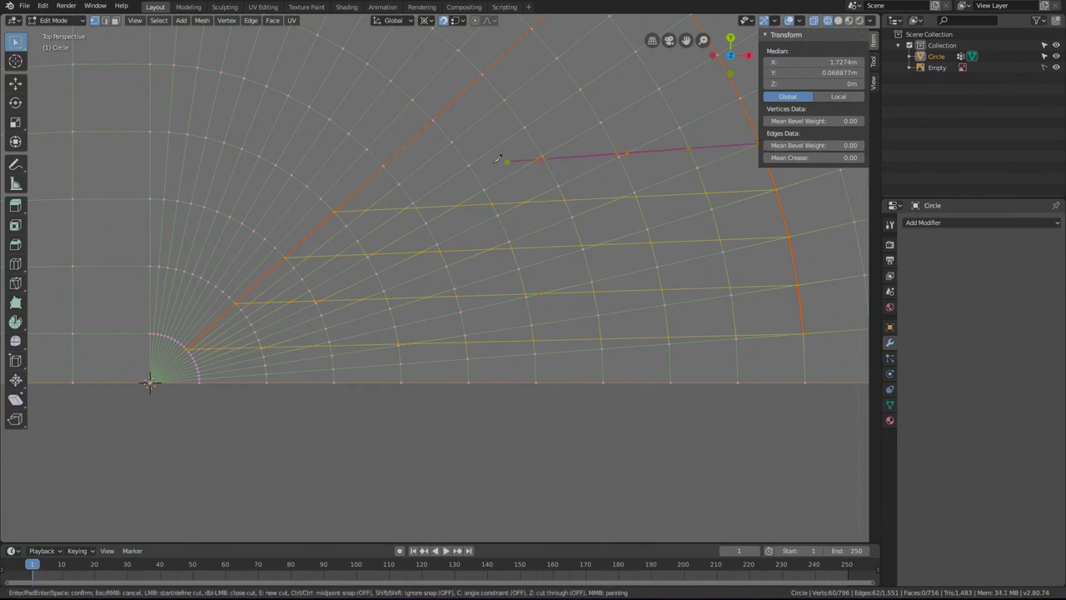
pyautogui.click(384, 165)
pyautogui.press('Return')
pyautogui.press('k')
pyautogui.click(432, 120)
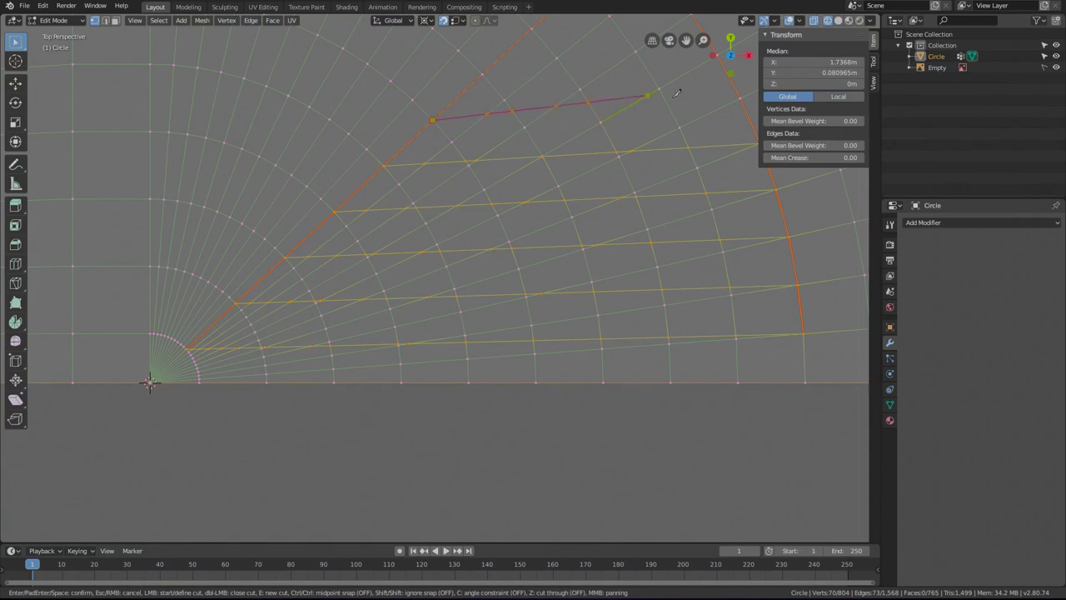
pyautogui.click(737, 98)
pyautogui.press('Return')
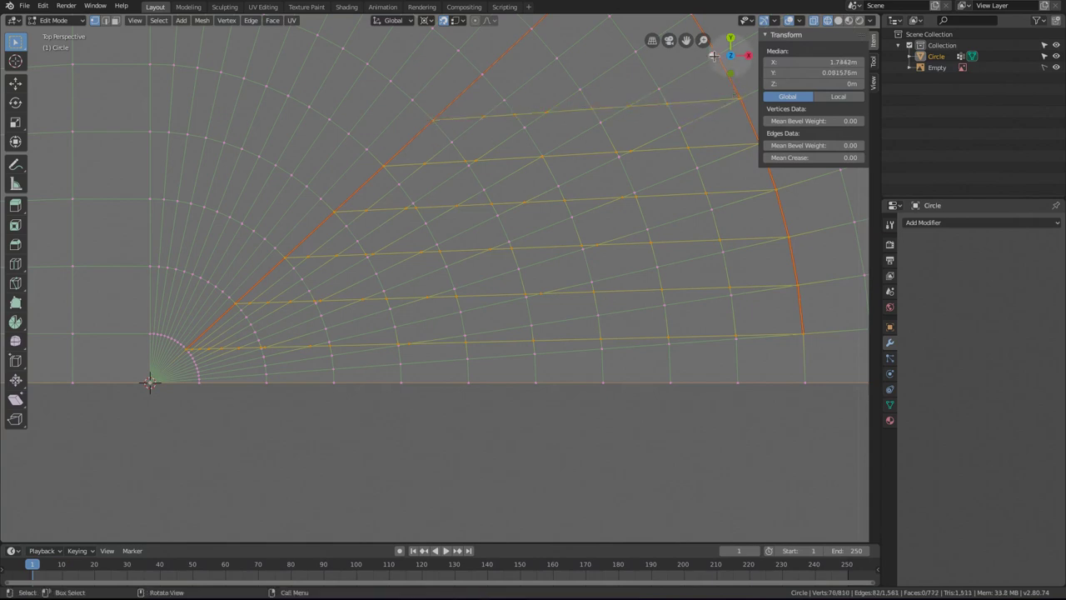
# Pan to the wedge's upper end and knife-cut short edges from the outer seam into the wedge.
pyautogui.rightClick(658, 121)
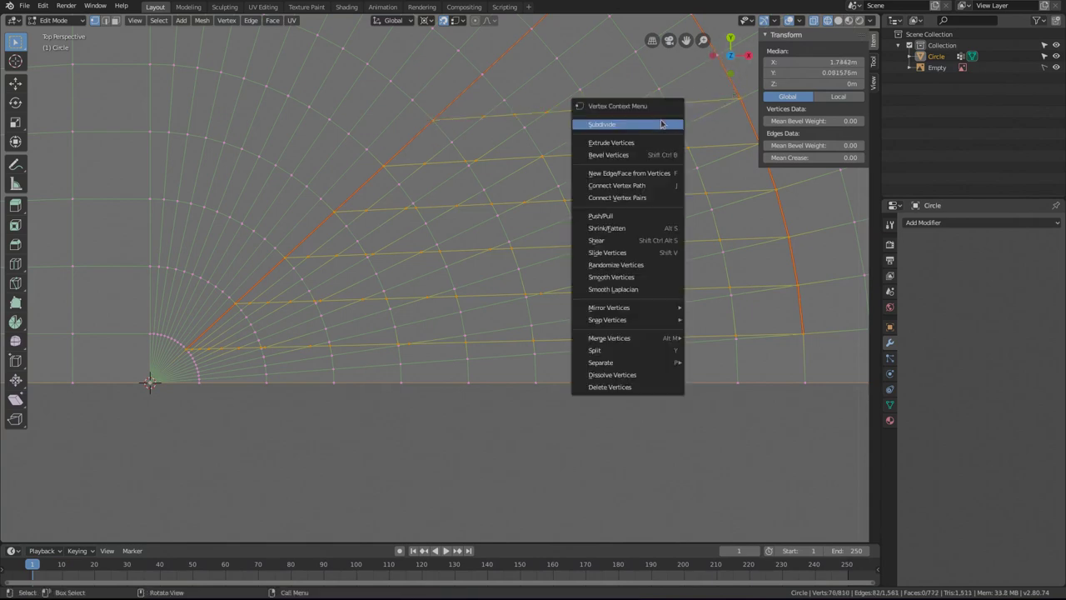
pyautogui.keyDown('shift'); pyautogui.moveTo(752, 400); pyautogui.dragTo(673, 580, button='middle'); pyautogui.keyUp('shift')
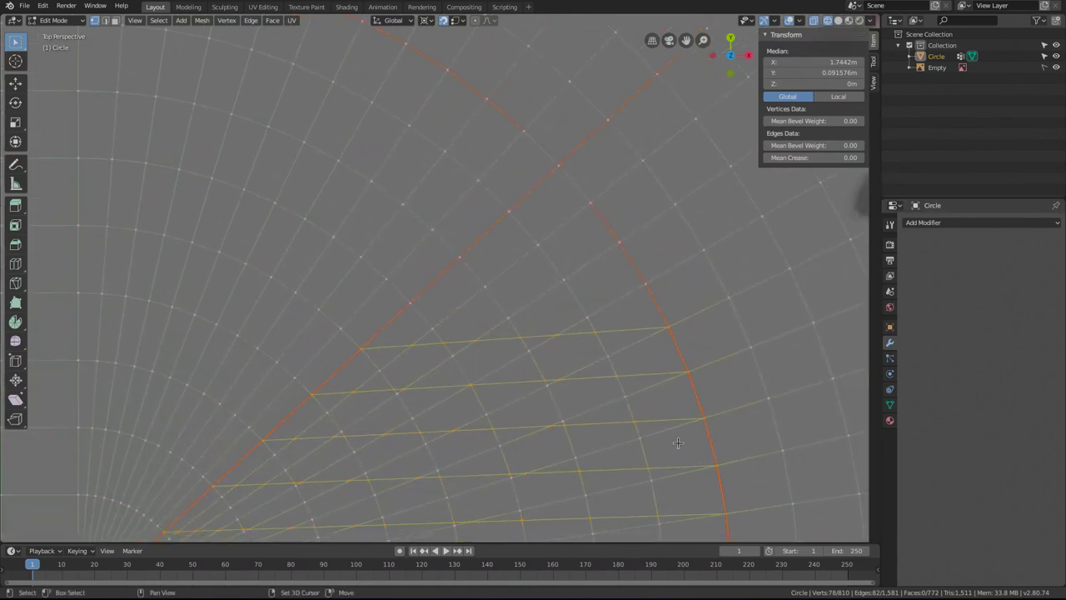
pyautogui.press('k')
pyautogui.click(646, 284)
pyautogui.click(414, 305)
pyautogui.press('Return')
pyautogui.press('k')
pyautogui.click(618, 241)
pyautogui.press('Return')
pyautogui.press('k')
pyautogui.click(573, 202)
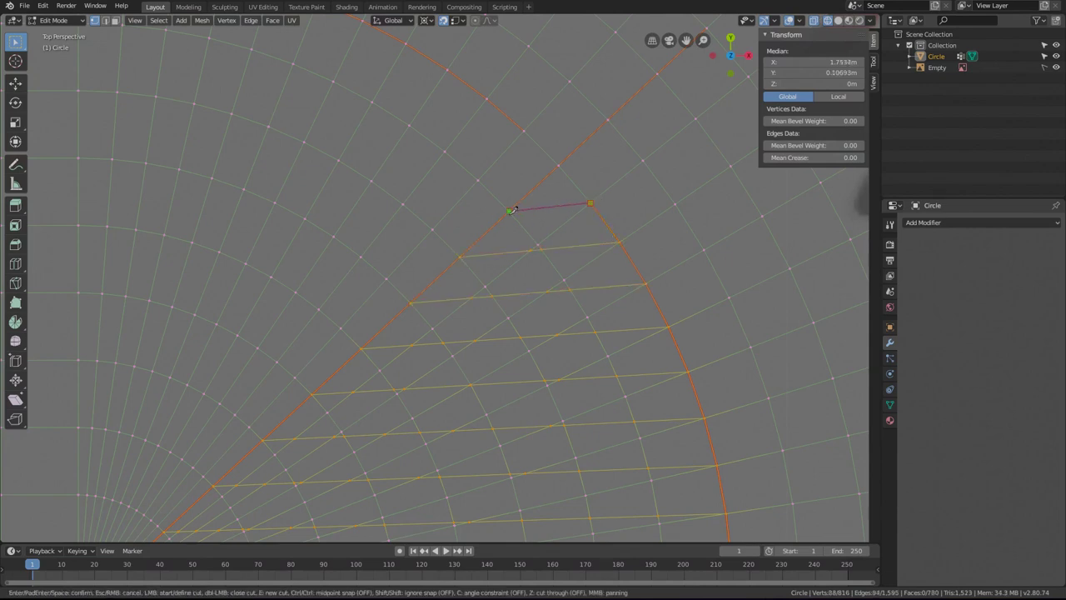
pyautogui.click(510, 210)
pyautogui.press('Return')
# Cut from an upper vertex down to the seam vertex, then from the radial seam to an interior vertex.
pyautogui.press('k')
pyautogui.click(524, 130)
pyautogui.click(510, 208)
pyautogui.press('Return')
pyautogui.press('k')
pyautogui.press('Escape')
pyautogui.press('k')
pyautogui.click(486, 99)
pyautogui.click(459, 256)
pyautogui.press('Return')
# Add two steep cuts between the radial seam, interior vertices and the top seam to complete the zigzag.
pyautogui.press('k')
pyautogui.click(447, 70)
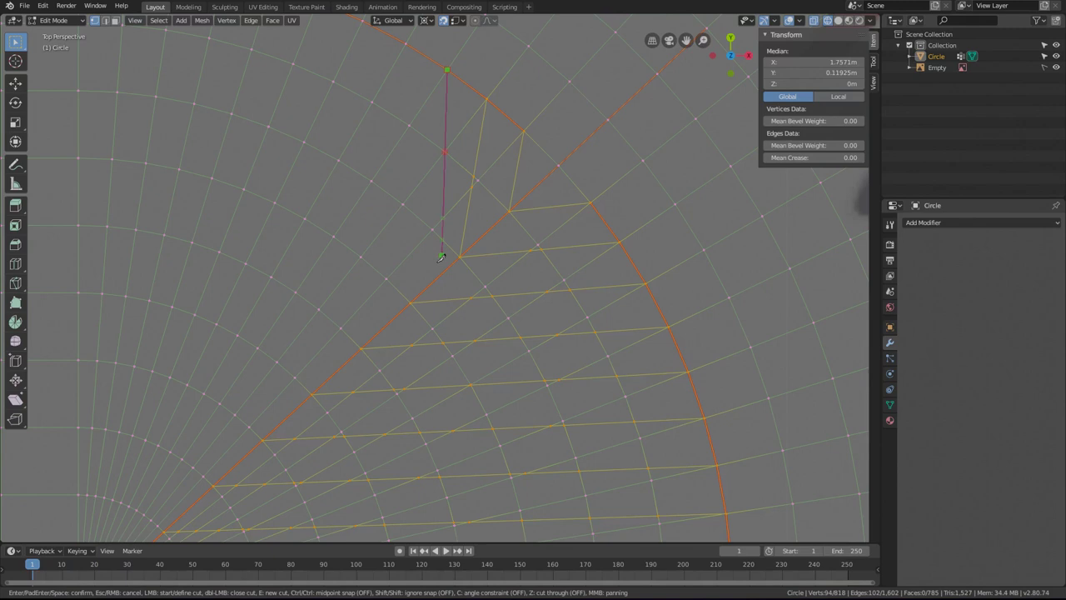
pyautogui.click(411, 300)
pyautogui.press('Return')
pyautogui.press('k')
pyautogui.click(362, 344)
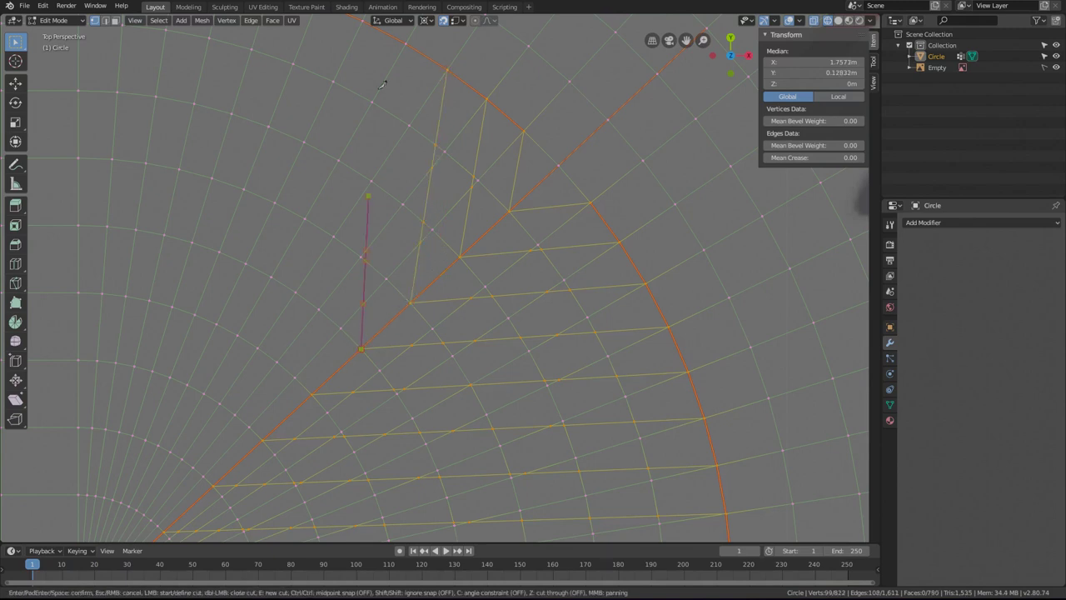
pyautogui.click(406, 42)
pyautogui.press('Return')
pyautogui.scroll(-5, 406, 42)
pyautogui.scroll(6, 518, 151)
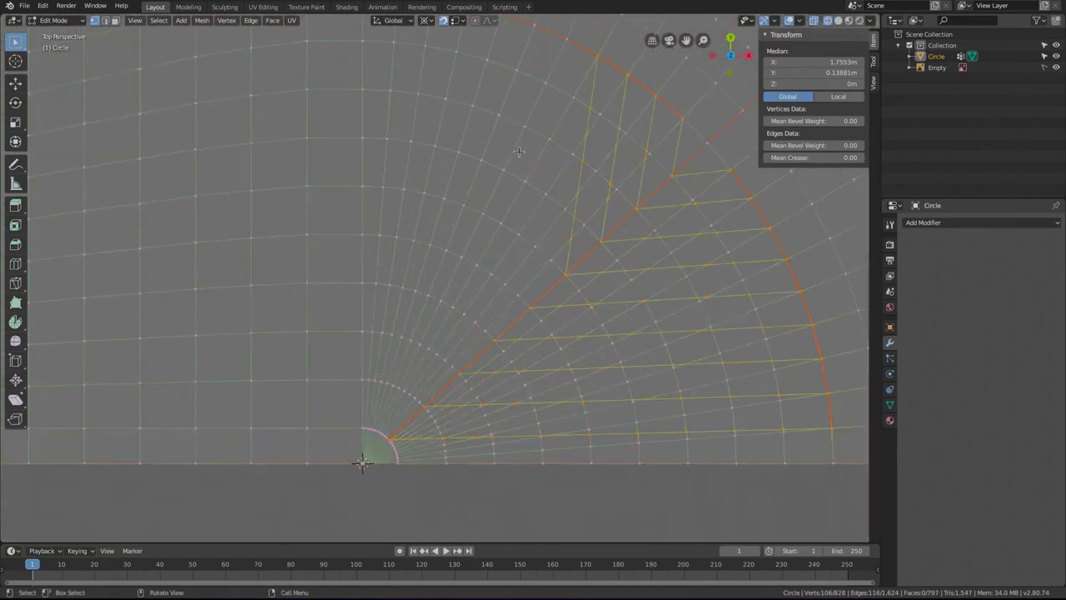
pyautogui.scroll(3, 518, 151)
pyautogui.scroll(-3, 590, 116)
# Pan to the whole wedge and knife-cut long edges between inner vertices and the outer arc.
pyautogui.keyDown('shift'); pyautogui.moveTo(623, 98); pyautogui.dragTo(536, 164, button='middle'); pyautogui.keyUp('shift')
pyautogui.press('k')
pyautogui.click(482, 123)
pyautogui.press('Return')
pyautogui.press('k')
pyautogui.click(411, 425)
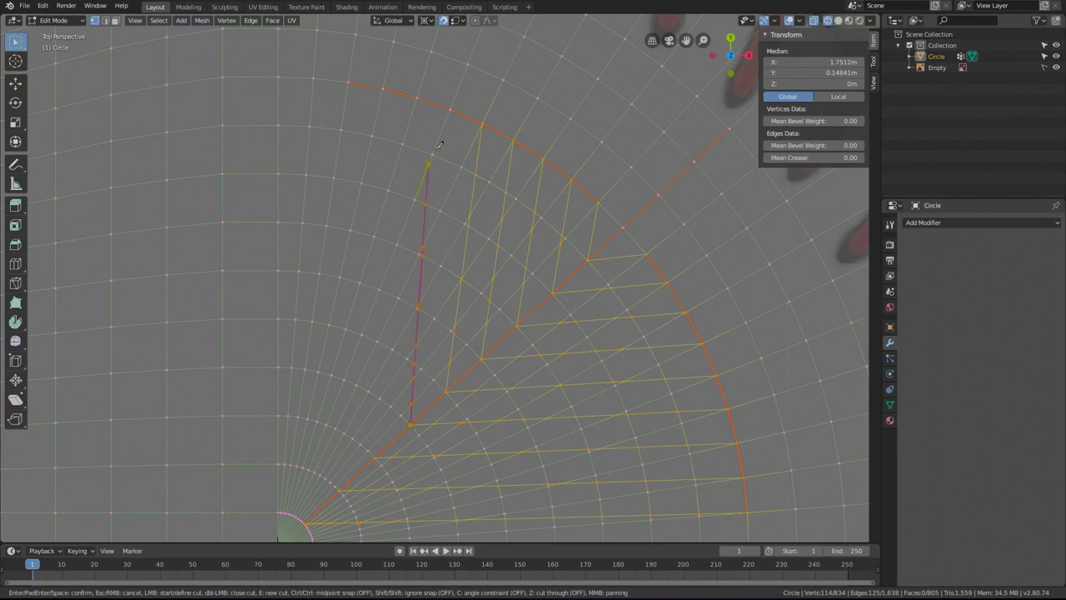
pyautogui.click(449, 108)
pyautogui.press('Return')
pyautogui.press('k')
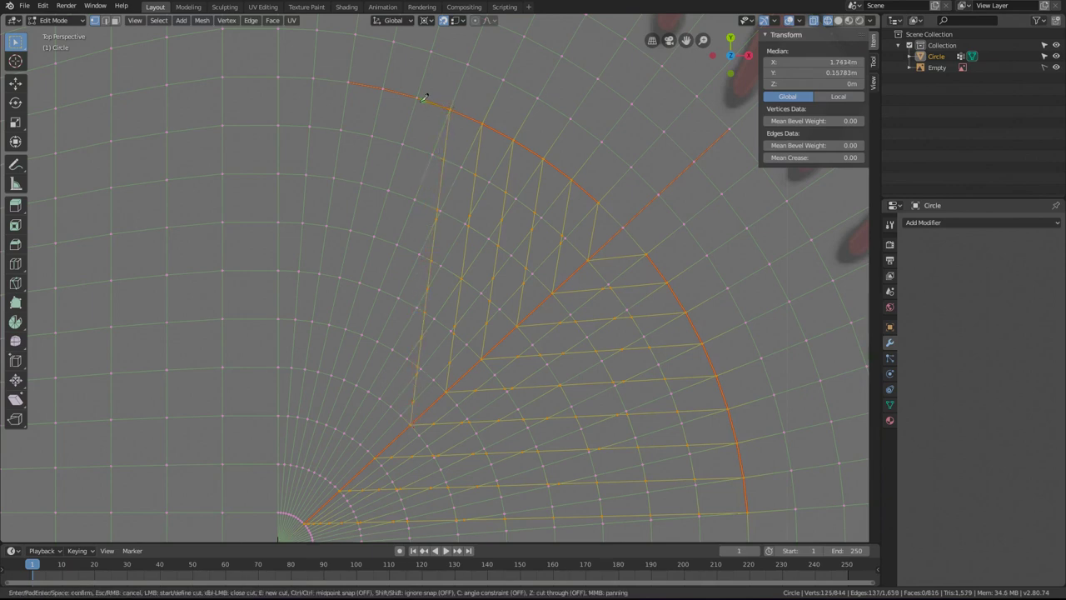
pyautogui.click(417, 97)
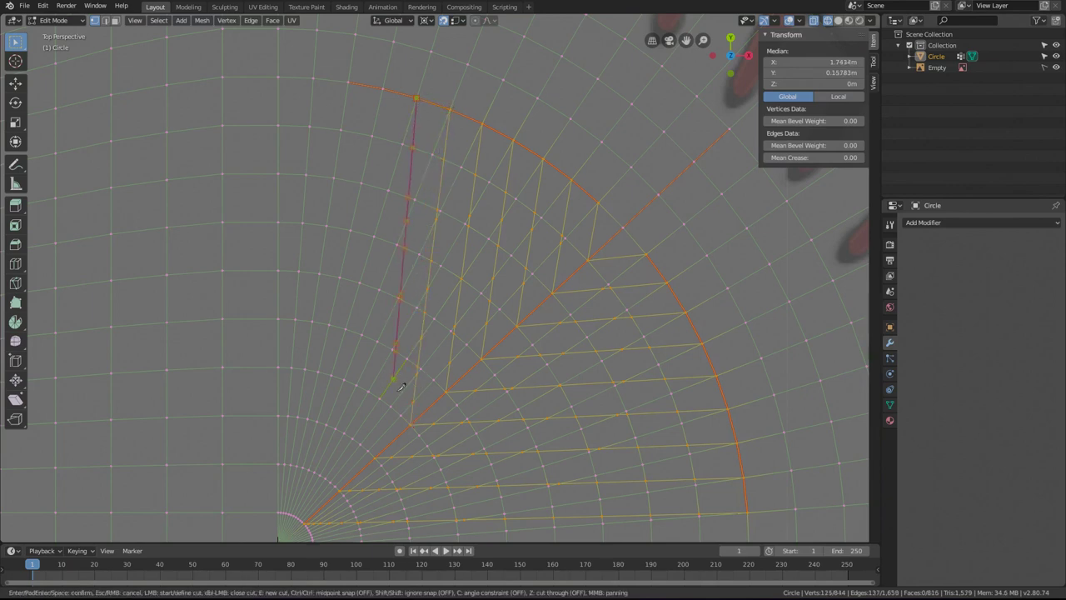
pyautogui.click(375, 456)
pyautogui.press('Return')
# Add the last long cuts toward the outer arc's tip and commit them into the mesh.
pyautogui.press('k')
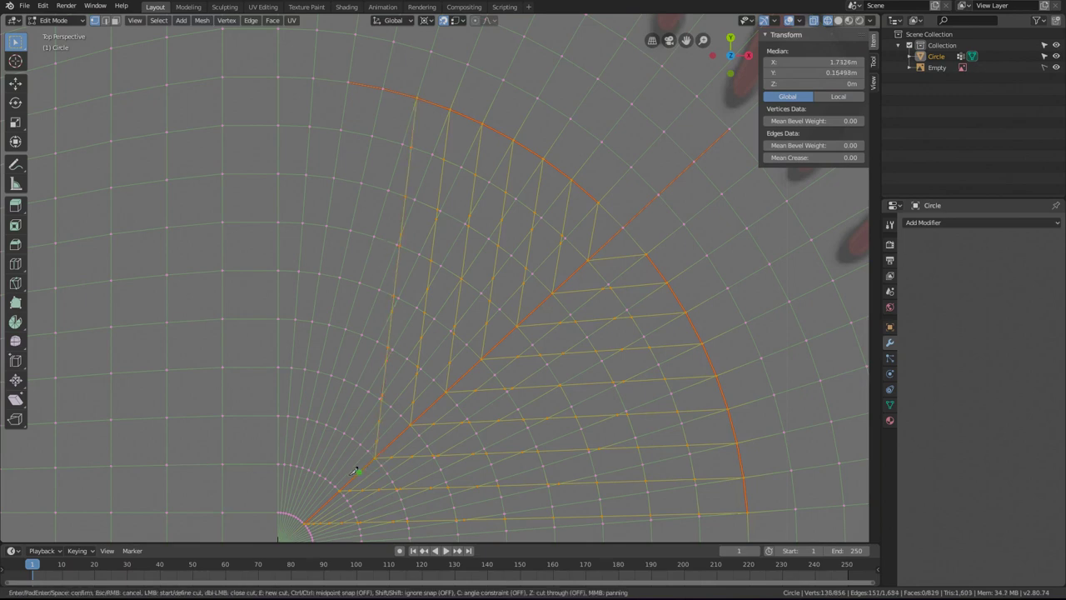
pyautogui.click(342, 490)
pyautogui.click(383, 86)
pyautogui.press('Return')
pyautogui.press('k')
pyautogui.click(349, 81)
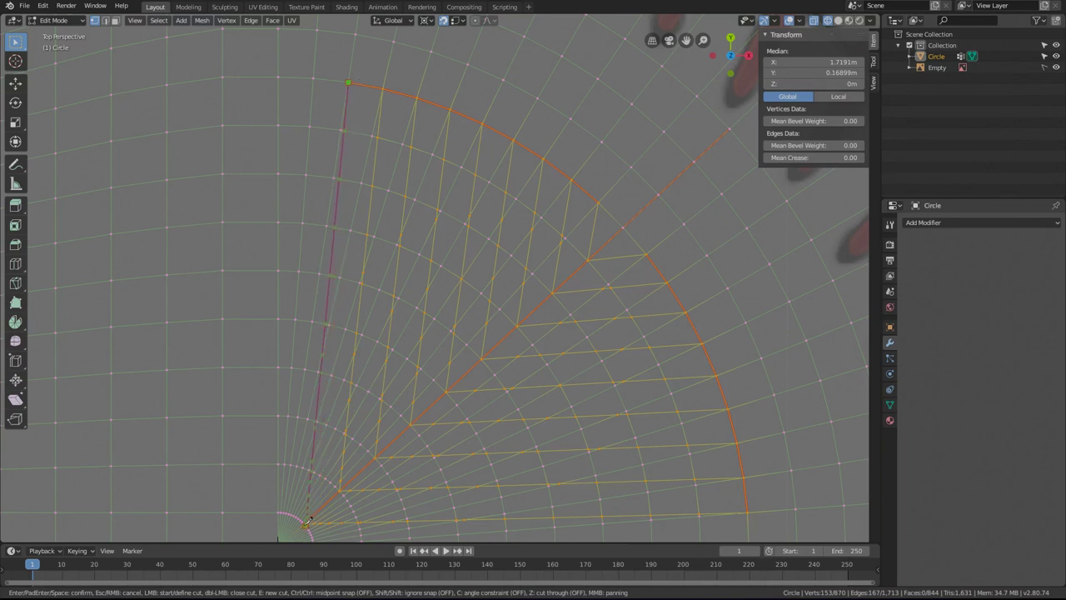
pyautogui.press('Return')
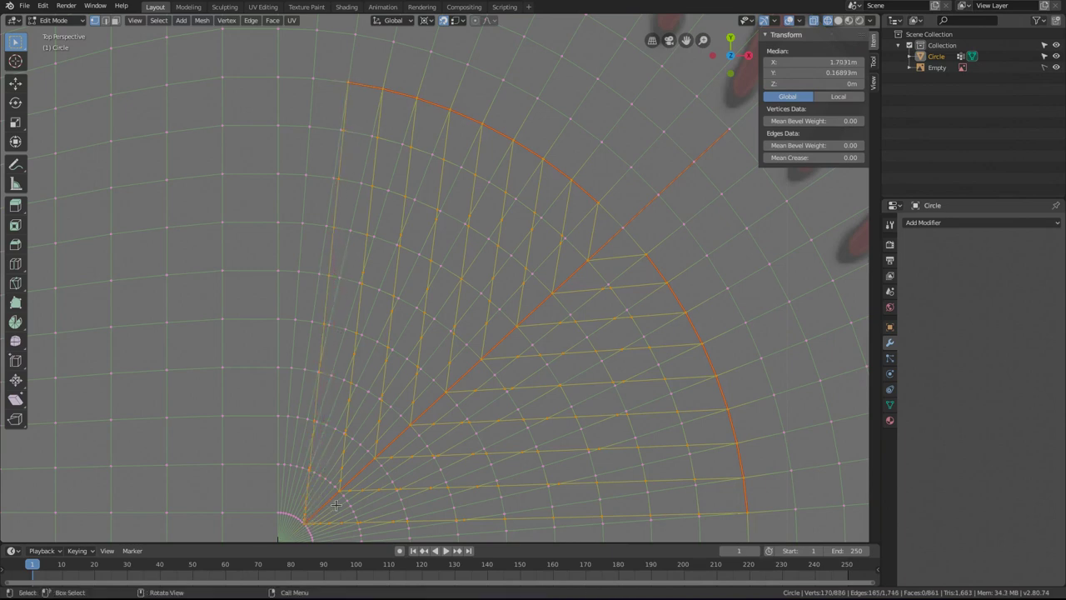
pyautogui.scroll(5, 339, 501)
# Zoom into the circle's centre and try the select modes, finishing in Edge select mode.
pyautogui.keyDown('shift'); pyautogui.moveTo(492, 126); pyautogui.dragTo(411, 346, button='middle'); pyautogui.keyUp('shift')
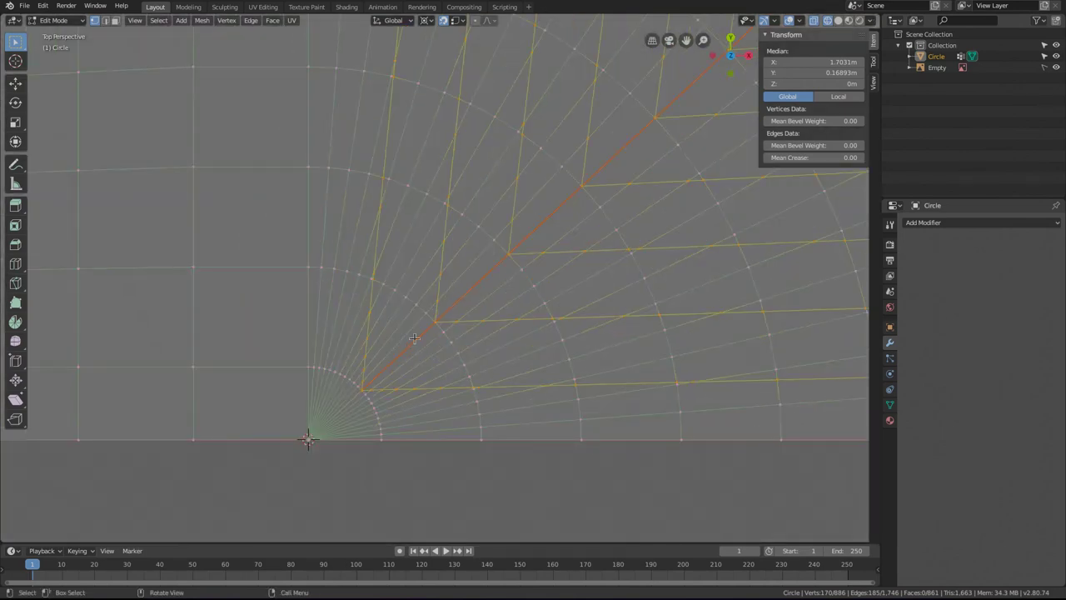
pyautogui.scroll(-4, 481, 268)
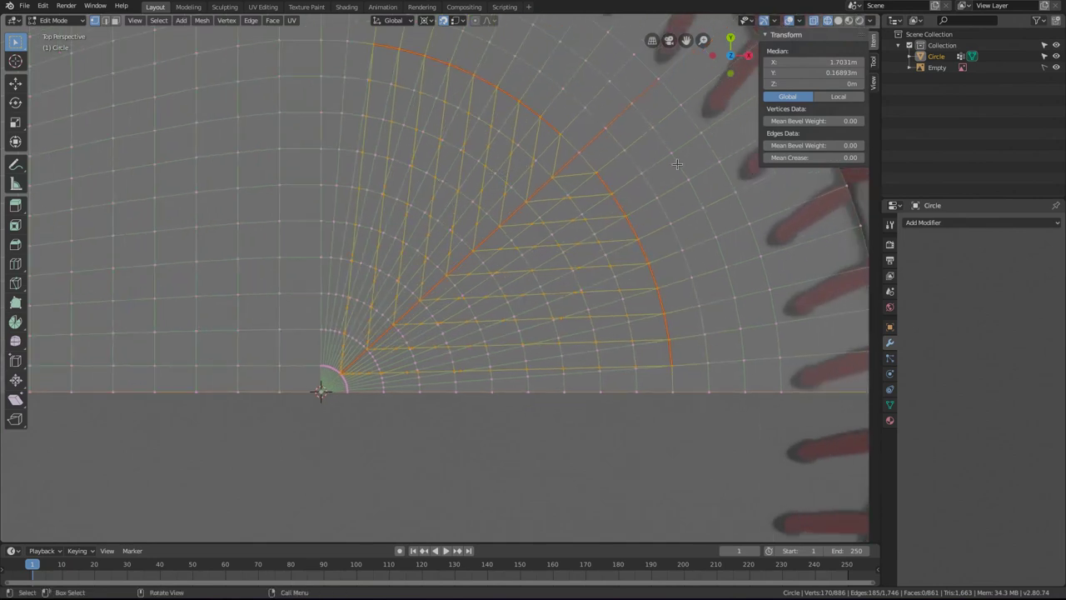
pyautogui.click(106, 21)
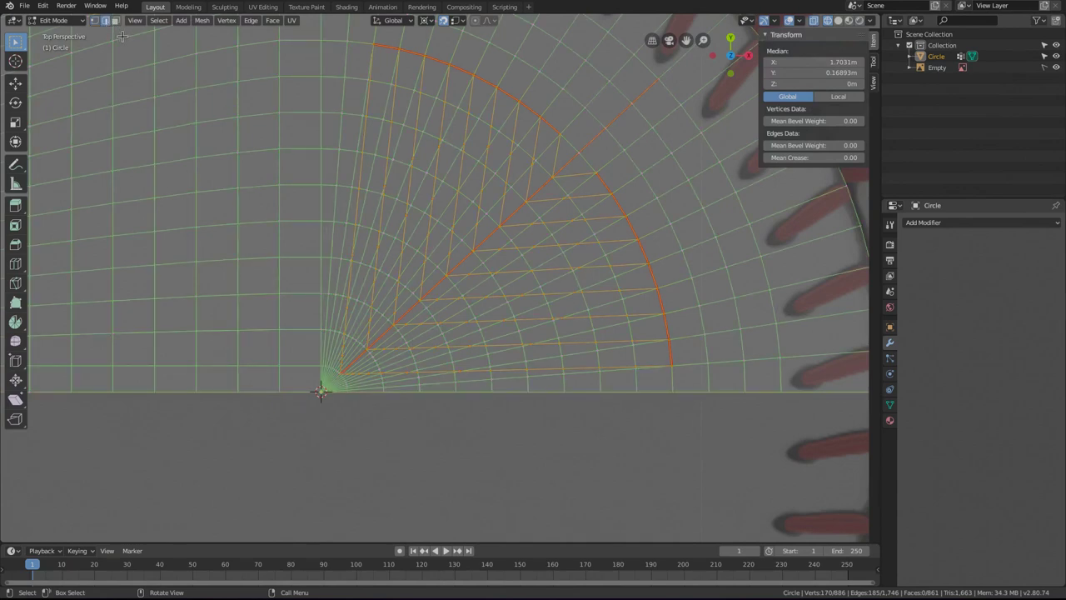
pyautogui.click(94, 20)
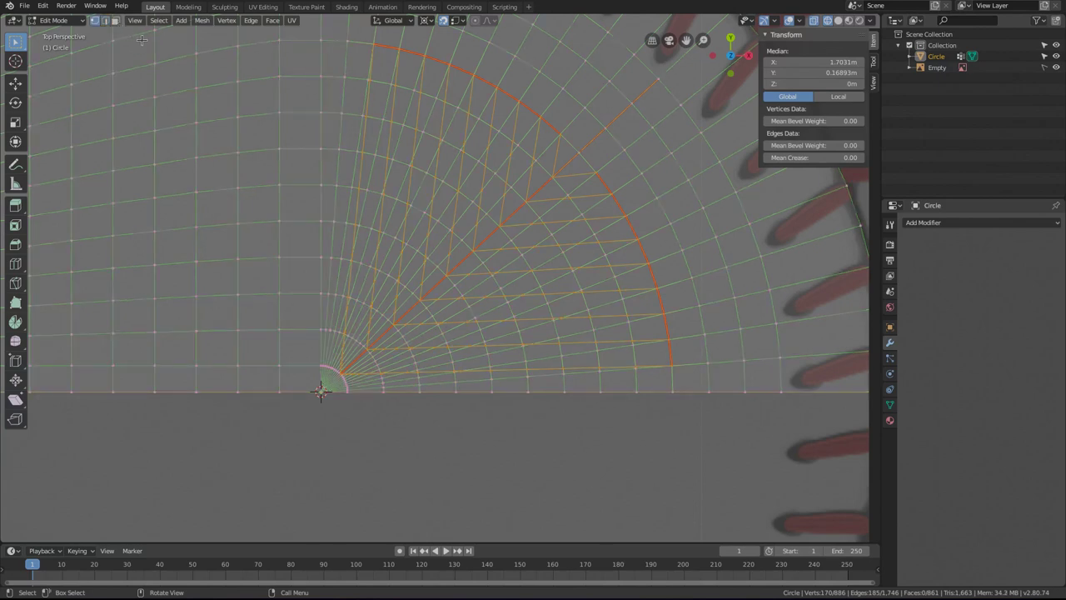
pyautogui.click(106, 21)
pyautogui.click(115, 21)
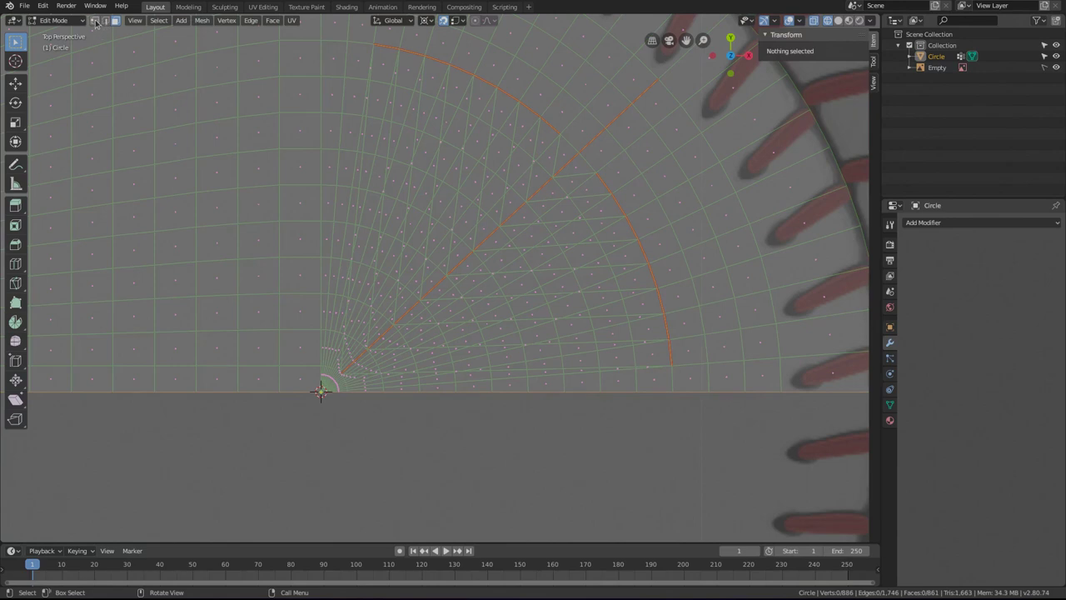
pyautogui.click(94, 20)
pyautogui.keyDown('shift'); pyautogui.click(117, 22); pyautogui.keyUp('shift')
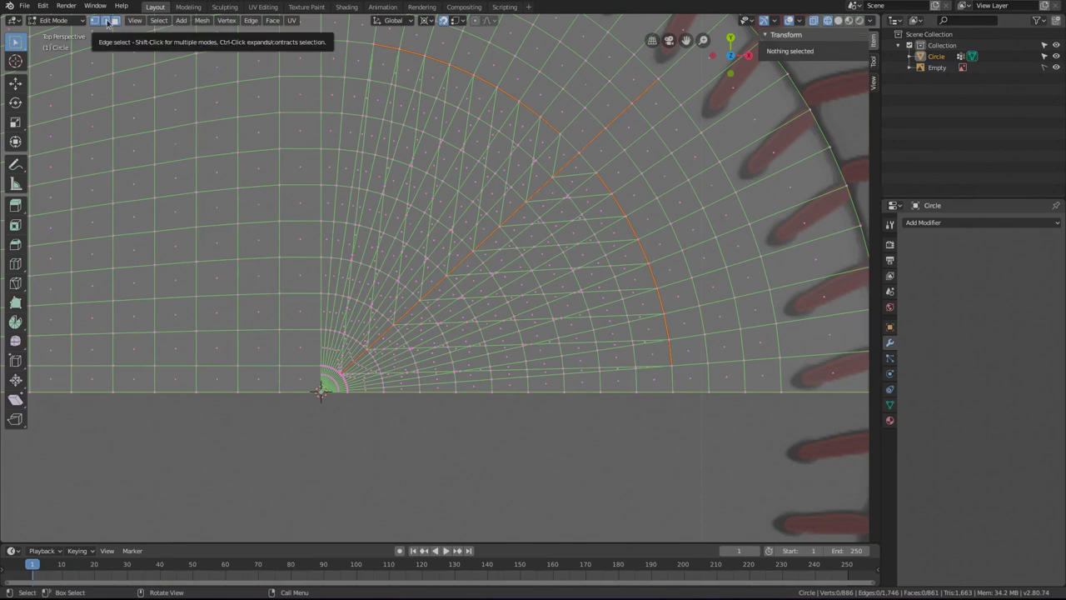
pyautogui.click(107, 21)
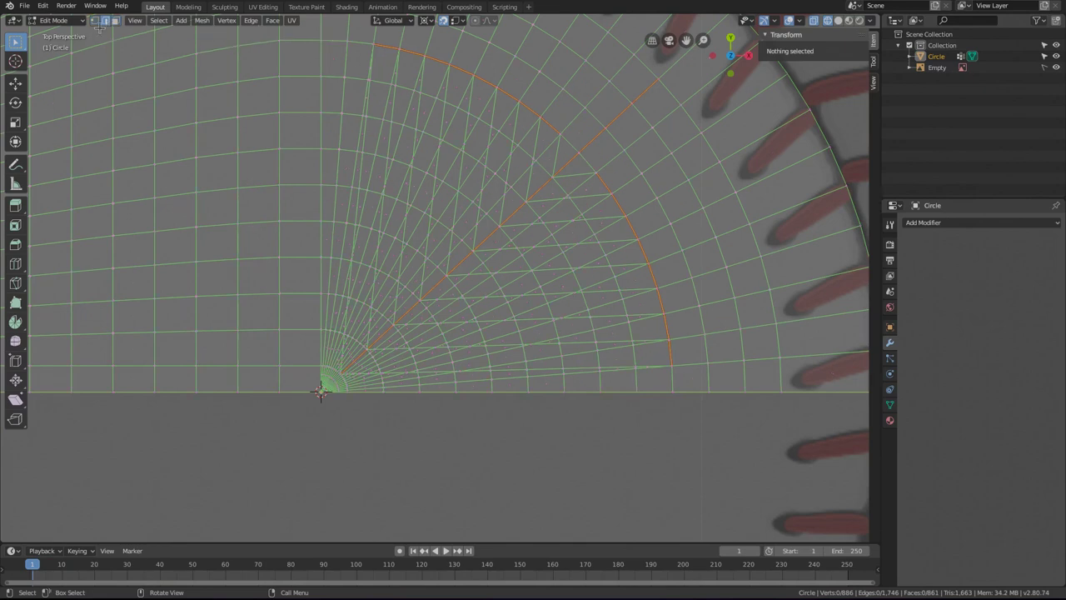
# Select the crowded radial edge loops converging inside the cut wedge.
pyautogui.scroll(2, 387, 347)
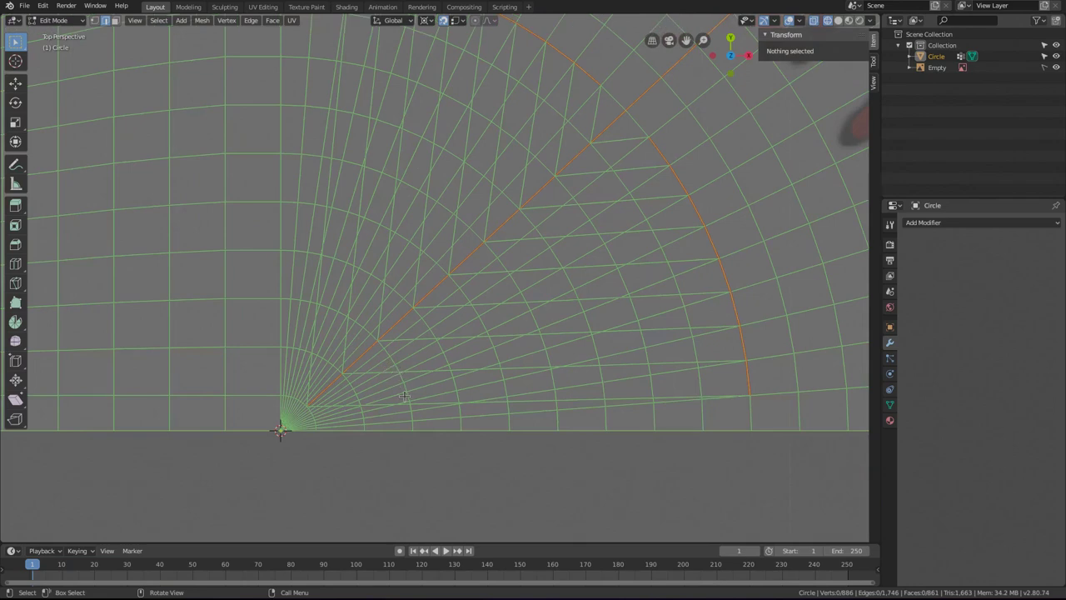
pyautogui.keyDown('shift'); pyautogui.moveTo(407, 391); pyautogui.dragTo(412, 328, button='middle'); pyautogui.keyUp('shift')
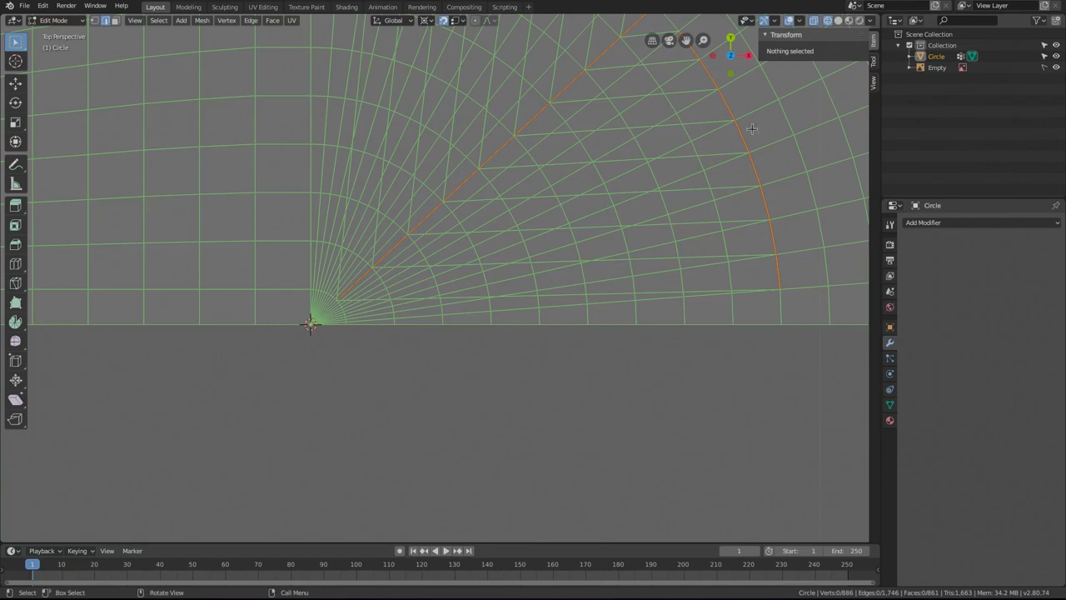
pyautogui.keyDown('alt'); pyautogui.click(379, 320); pyautogui.keyUp('alt')
pyautogui.keyDown('alt'); pyautogui.keyDown('shift'); pyautogui.click(480, 285); pyautogui.keyUp('shift'); pyautogui.keyUp('alt')
pyautogui.keyDown('alt'); pyautogui.keyDown('shift'); pyautogui.click(455, 281); pyautogui.keyUp('shift'); pyautogui.keyUp('alt')
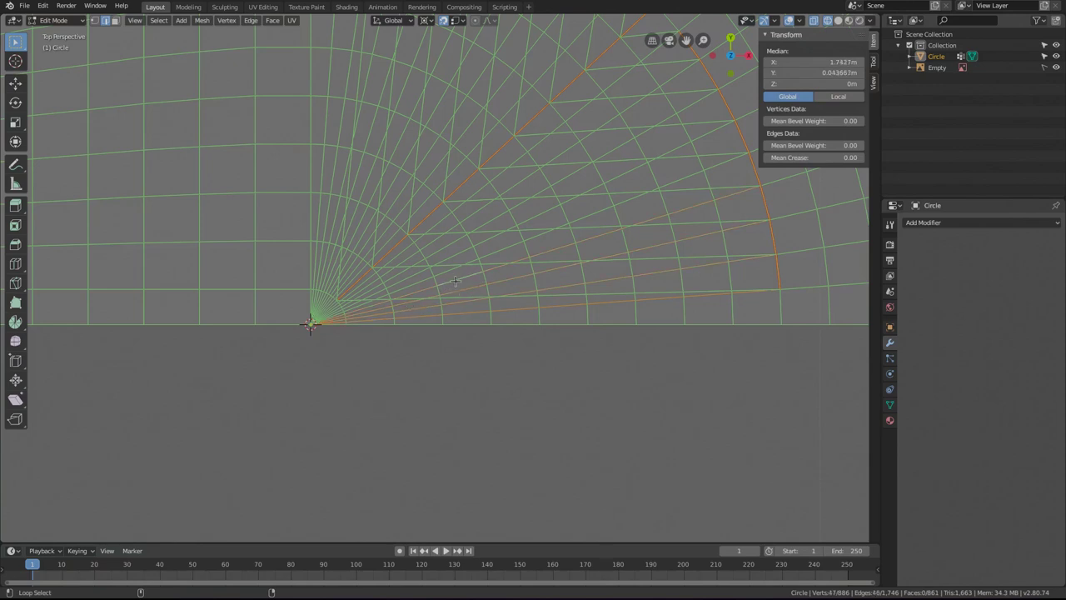
pyautogui.keyDown('alt'); pyautogui.keyDown('shift'); pyautogui.click(441, 272); pyautogui.keyUp('shift'); pyautogui.keyUp('alt')
pyautogui.keyDown('alt'); pyautogui.keyDown('shift'); pyautogui.click(449, 253); pyautogui.keyUp('shift'); pyautogui.keyUp('alt')
pyautogui.keyDown('alt'); pyautogui.keyDown('shift'); pyautogui.click(431, 248); pyautogui.keyUp('shift'); pyautogui.keyUp('alt')
pyautogui.keyDown('alt'); pyautogui.keyDown('shift'); pyautogui.click(430, 242); pyautogui.keyUp('shift'); pyautogui.keyUp('alt')
pyautogui.keyDown('alt'); pyautogui.keyDown('shift'); pyautogui.click(429, 211); pyautogui.keyUp('shift'); pyautogui.keyUp('alt')
pyautogui.keyDown('alt'); pyautogui.keyDown('shift'); pyautogui.click(421, 199); pyautogui.keyUp('shift'); pyautogui.keyUp('alt')
pyautogui.keyDown('alt'); pyautogui.keyDown('shift'); pyautogui.click(416, 193); pyautogui.keyUp('shift'); pyautogui.keyUp('alt')
pyautogui.keyDown('alt'); pyautogui.keyDown('shift'); pyautogui.click(405, 188); pyautogui.keyUp('shift'); pyautogui.keyUp('alt')
pyautogui.keyDown('alt'); pyautogui.keyDown('shift'); pyautogui.click(389, 175); pyautogui.keyUp('shift'); pyautogui.keyUp('alt')
pyautogui.keyDown('alt'); pyautogui.keyDown('shift'); pyautogui.click(376, 181); pyautogui.keyUp('shift'); pyautogui.keyUp('alt')
pyautogui.keyDown('alt'); pyautogui.keyDown('shift'); pyautogui.click(358, 172); pyautogui.keyUp('shift'); pyautogui.keyUp('alt')
pyautogui.keyDown('alt'); pyautogui.keyDown('shift'); pyautogui.click(343, 174); pyautogui.keyUp('shift'); pyautogui.keyUp('alt')
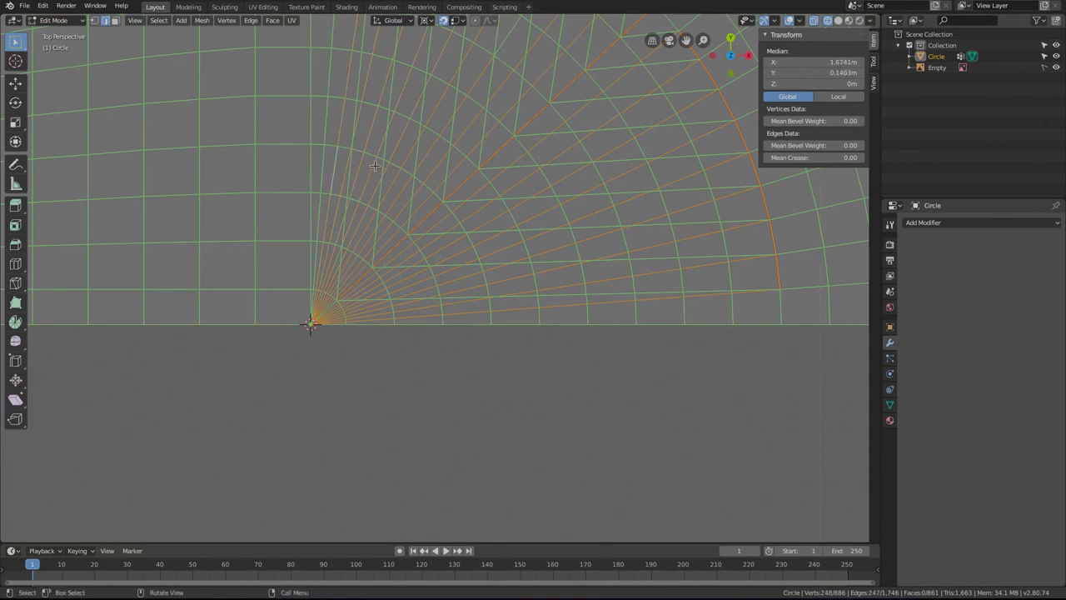
# Add one more loop, dissolve the selected radial edges, then select the whole mesh.
pyautogui.scroll(-3, 371, 169)
pyautogui.keyDown('shift'); pyautogui.moveTo(401, 247); pyautogui.dragTo(365, 171, button='middle'); pyautogui.keyUp('shift')
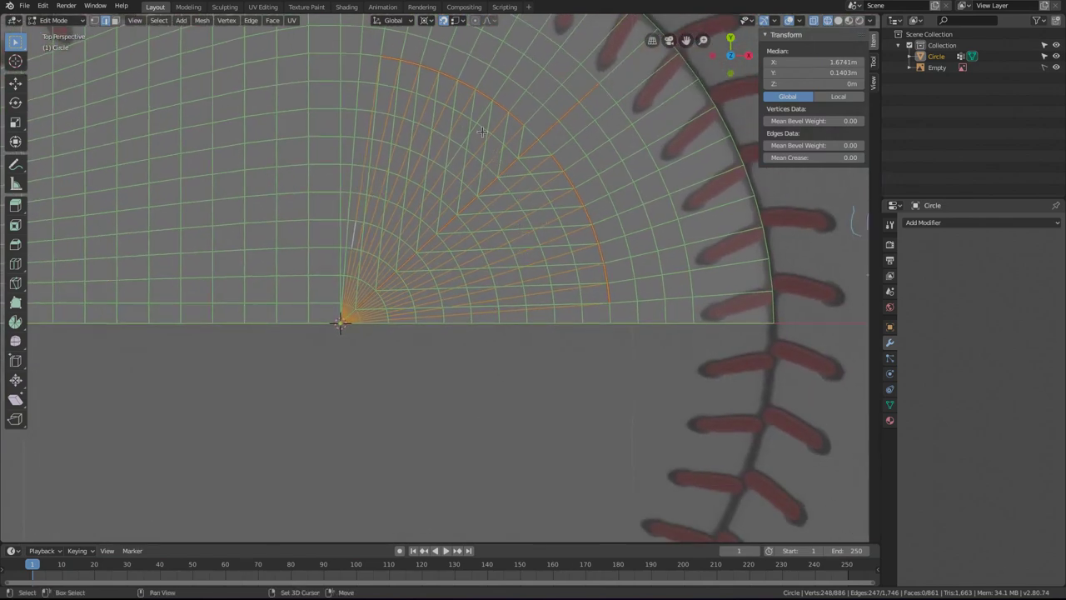
pyautogui.keyDown('alt'); pyautogui.keyDown('shift'); pyautogui.click(454, 154); pyautogui.keyUp('shift'); pyautogui.keyUp('alt')
pyautogui.press('x')
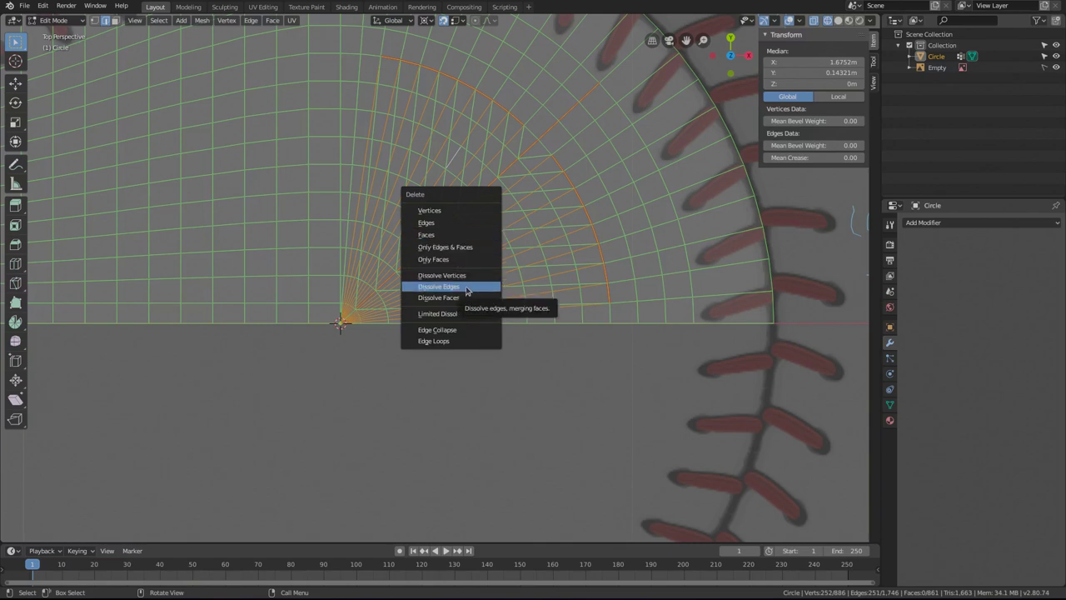
pyautogui.click(466, 288)
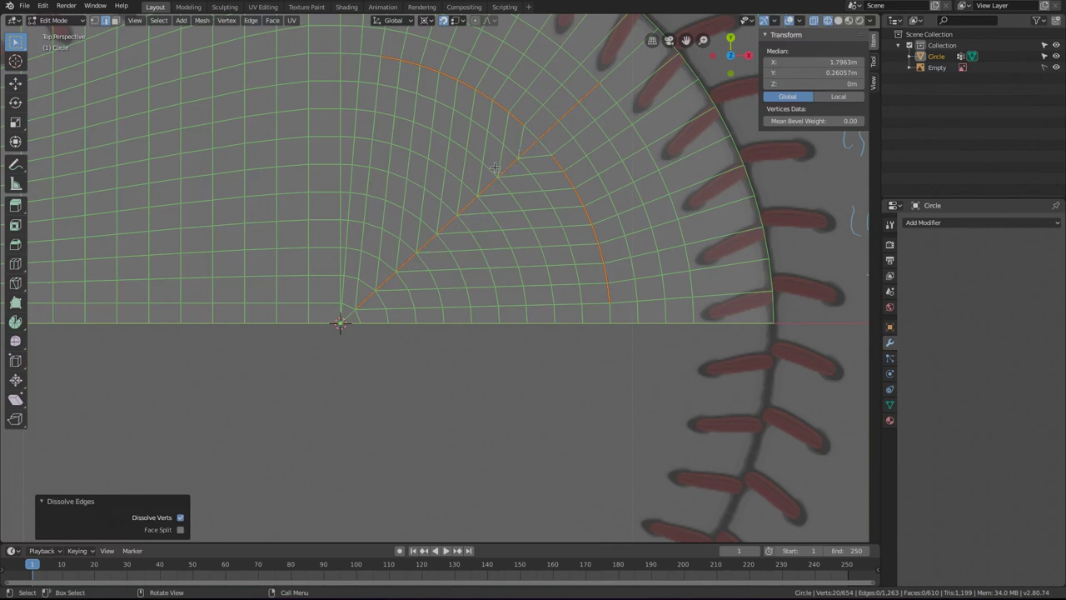
pyautogui.press('a')
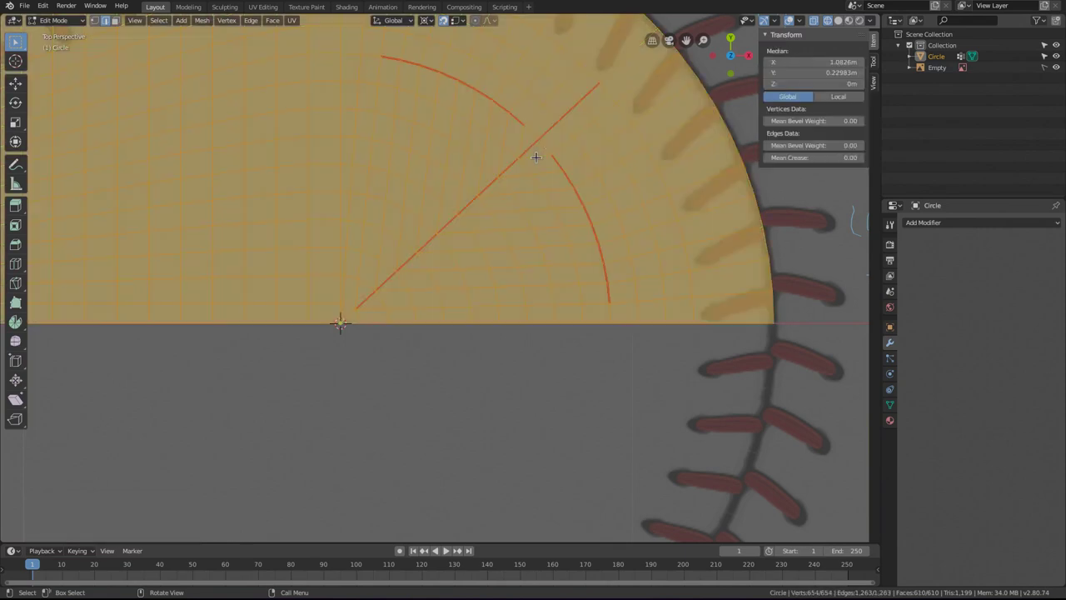
pyautogui.hotkey('ctrl', 'e')
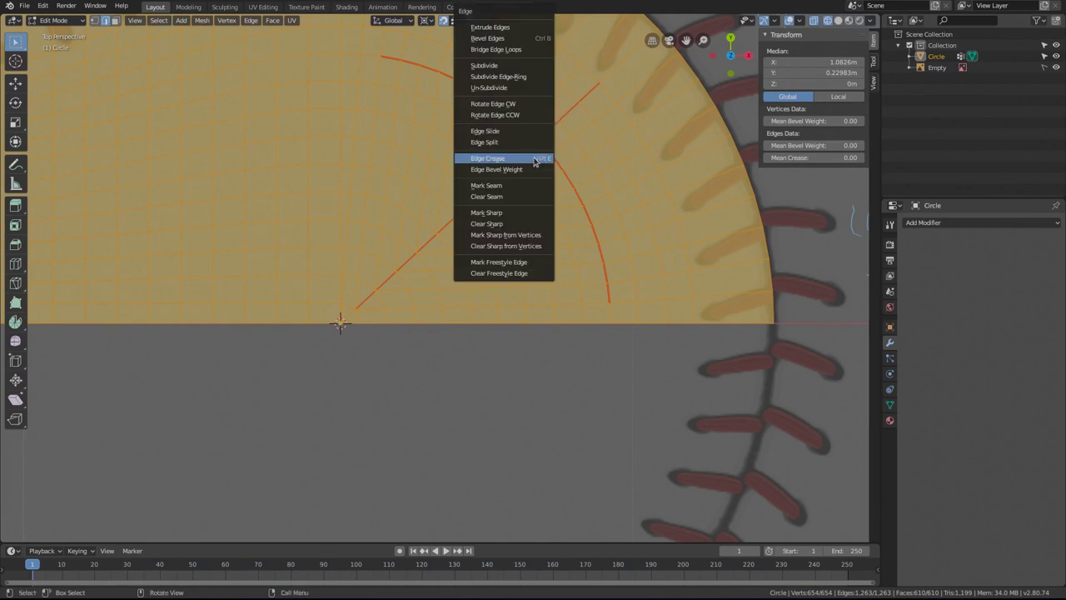
# Clear all seams and select the nine diagonal edges running out from the corner.
pyautogui.click(503, 195)
pyautogui.click(535, 144)
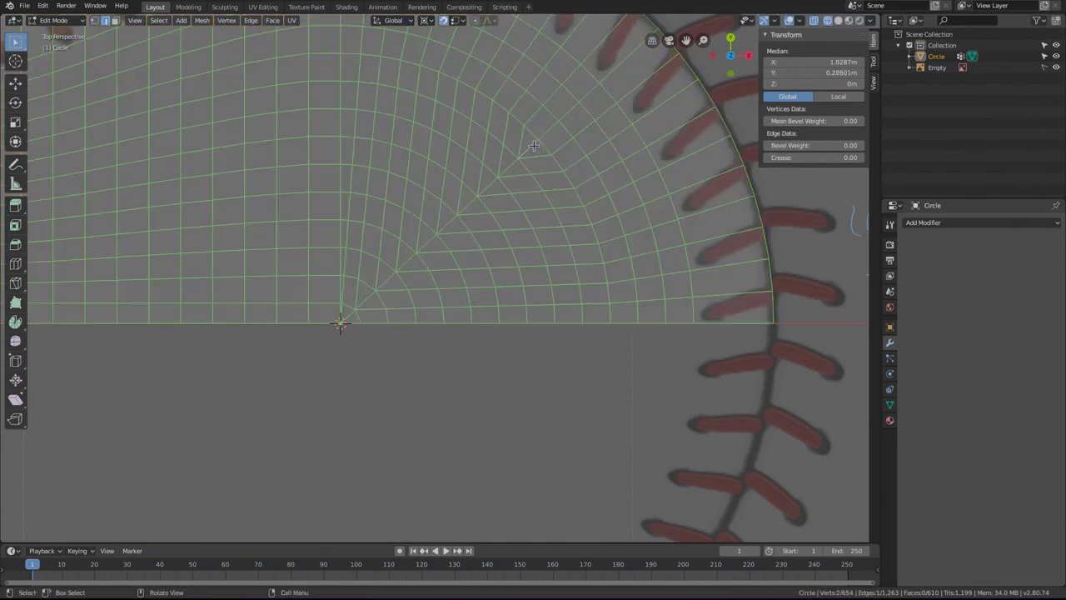
pyautogui.keyDown('shift'); pyautogui.click(507, 170); pyautogui.keyUp('shift')
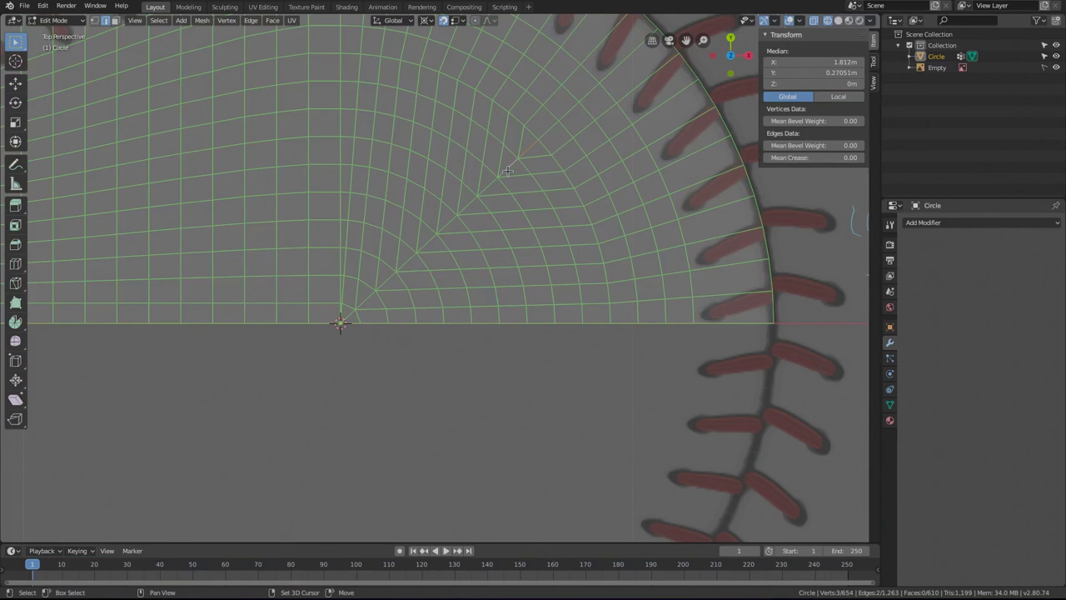
pyautogui.keyDown('shift'); pyautogui.click(472, 203); pyautogui.keyUp('shift')
pyautogui.keyDown('shift'); pyautogui.click(463, 212); pyautogui.keyUp('shift')
pyautogui.keyDown('shift'); pyautogui.click(446, 221); pyautogui.keyUp('shift')
pyautogui.keyDown('shift'); pyautogui.click(426, 239); pyautogui.keyUp('shift')
pyautogui.keyDown('shift'); pyautogui.click(381, 287); pyautogui.keyUp('shift')
pyautogui.keyDown('shift'); pyautogui.click(365, 305); pyautogui.keyUp('shift')
pyautogui.keyDown('shift'); pyautogui.click(345, 317); pyautogui.keyUp('shift')
# Dissolve the selected diagonal edges to remove the center spoke.
pyautogui.press('x')
pyautogui.click(491, 183)
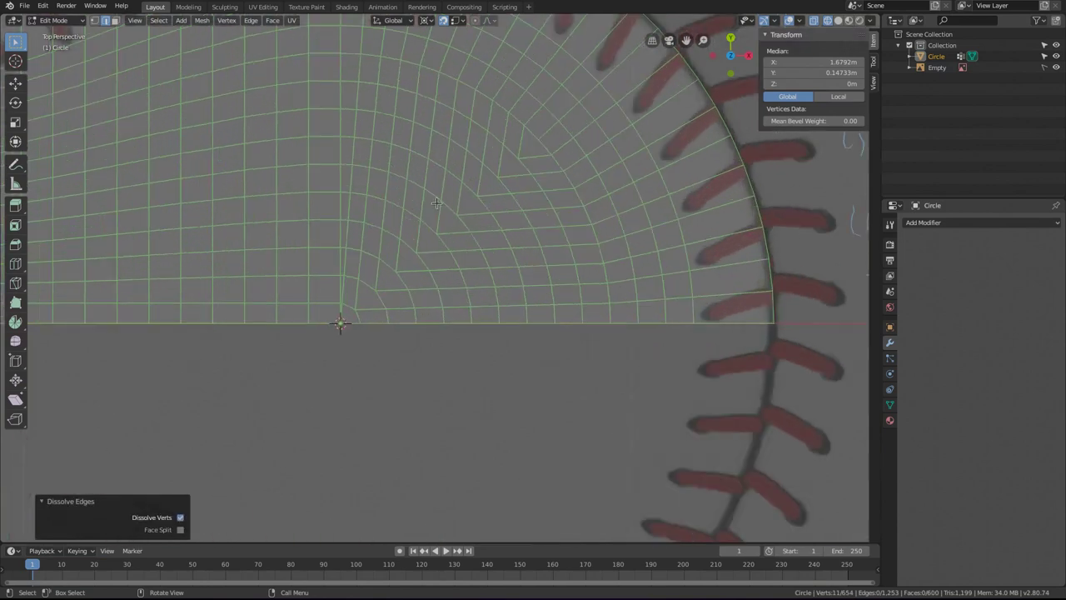
pyautogui.scroll(4, 438, 200)
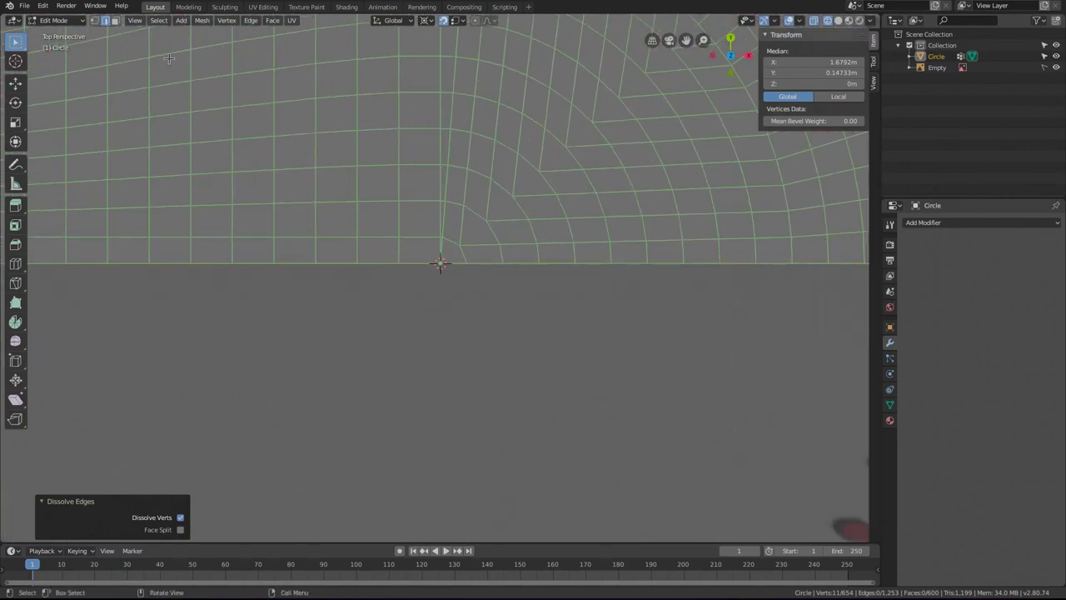
# Select the vertex at the stitch end in vertex mode, try extruding it, then undo.
pyautogui.press('1')
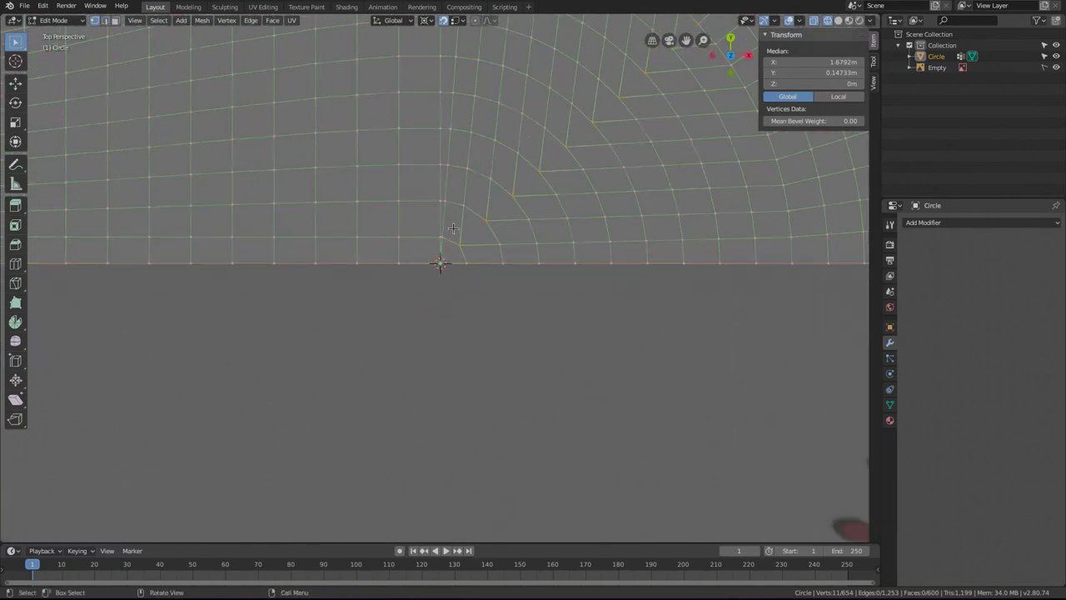
pyautogui.scroll(1, 453, 226)
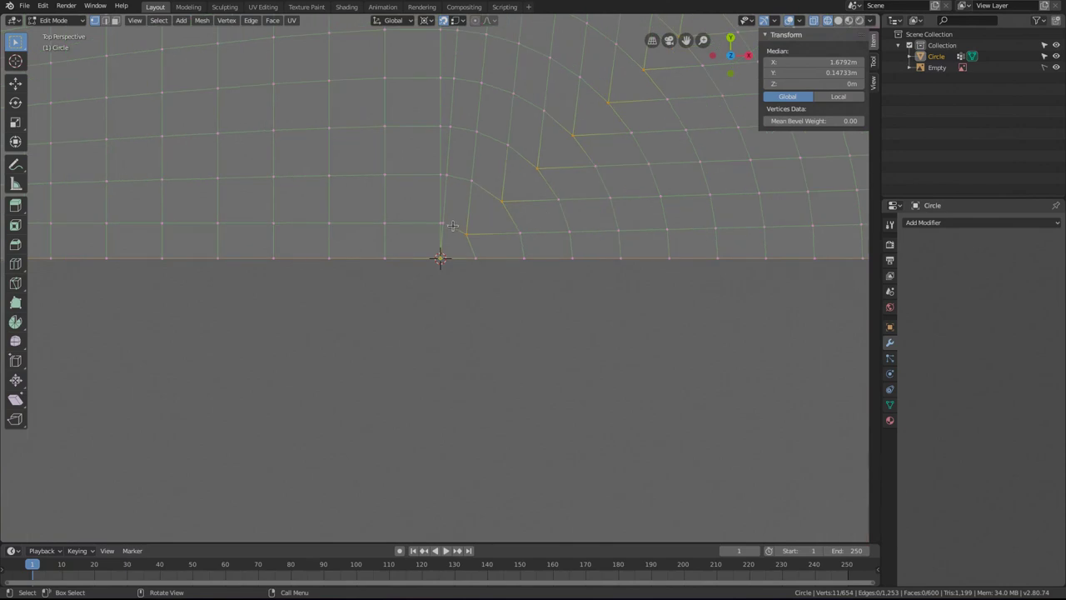
pyautogui.keyDown('shift'); pyautogui.moveTo(452, 225); pyautogui.dragTo(452, 285, button='middle'); pyautogui.keyUp('shift')
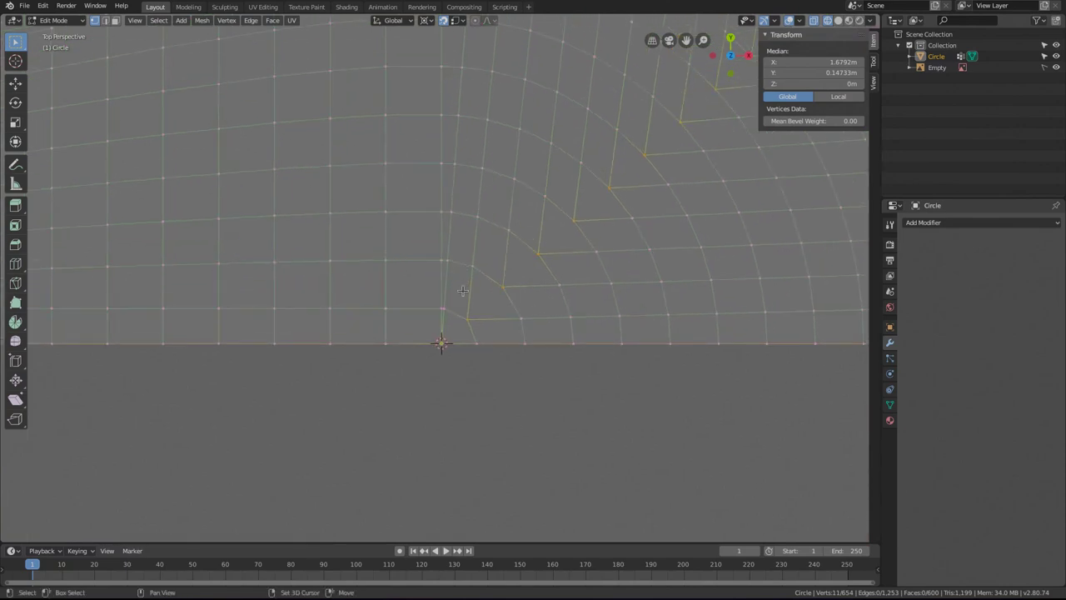
pyautogui.click(441, 342)
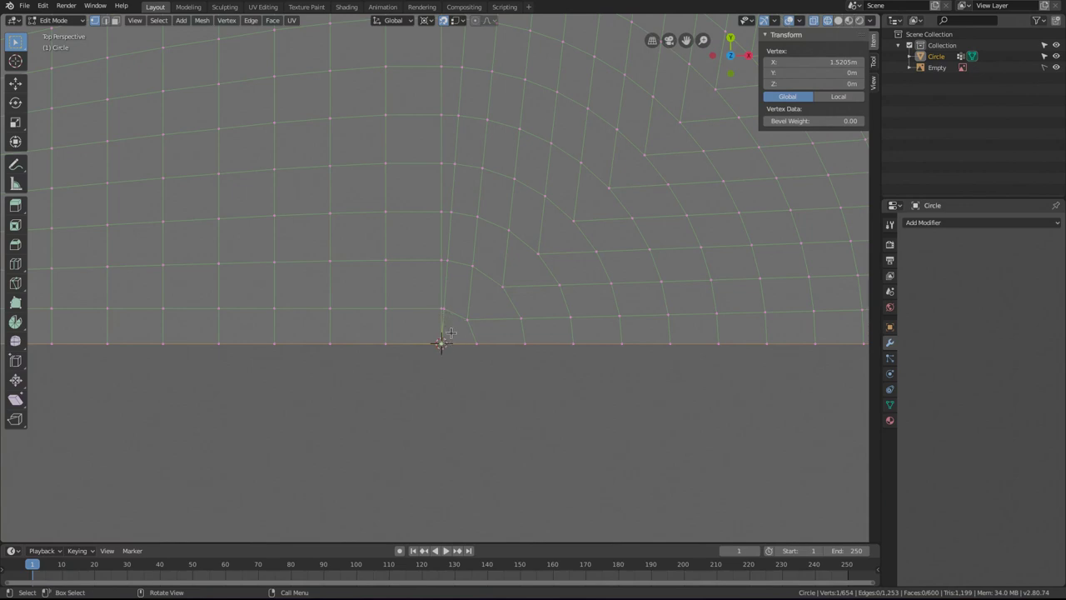
pyautogui.press('e')
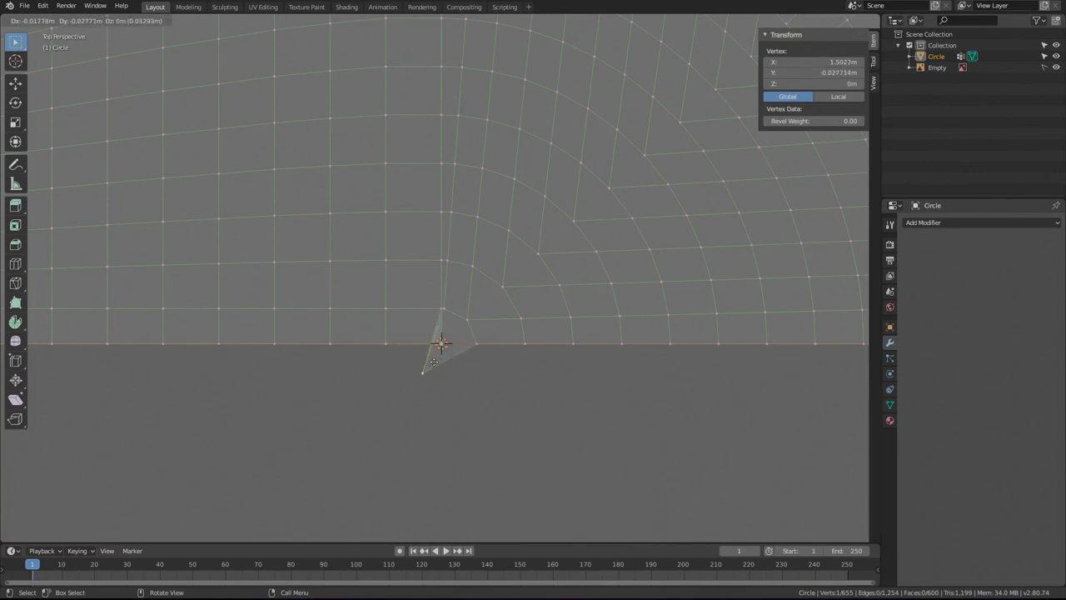
pyautogui.click(468, 347)
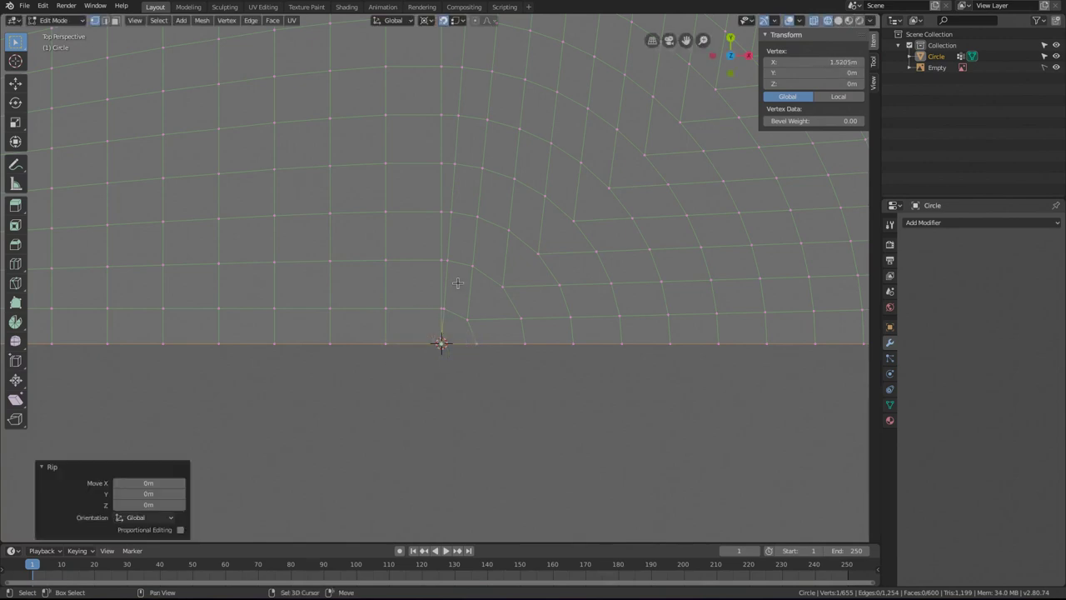
pyautogui.hotkey('ctrl', 'z')
# Start another extrusion and an X-axis move of the vertex, cancelling both.
pyautogui.press('e')
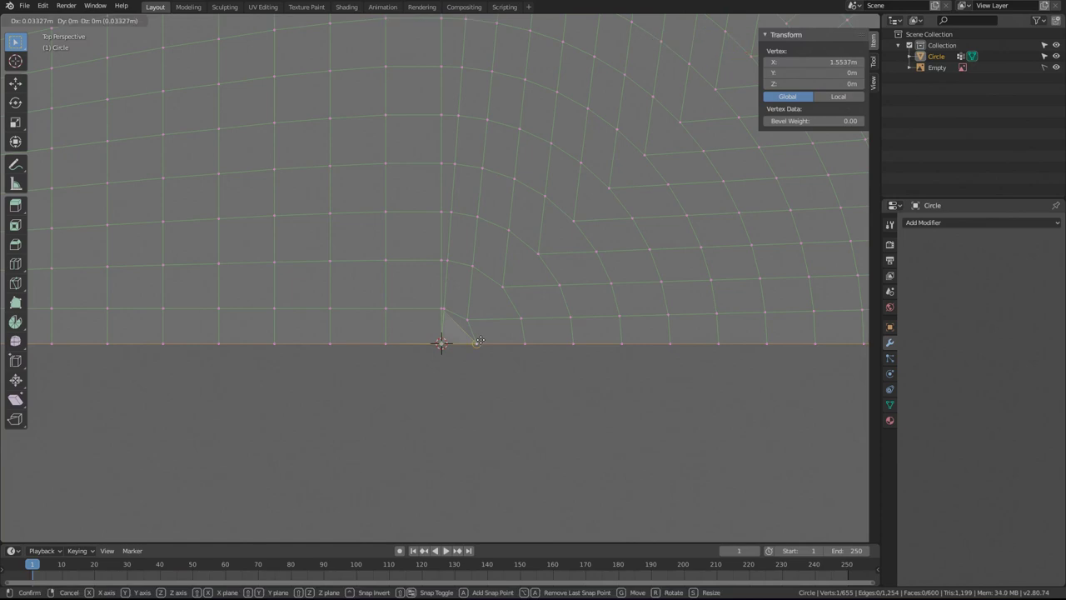
pyautogui.press('Escape')
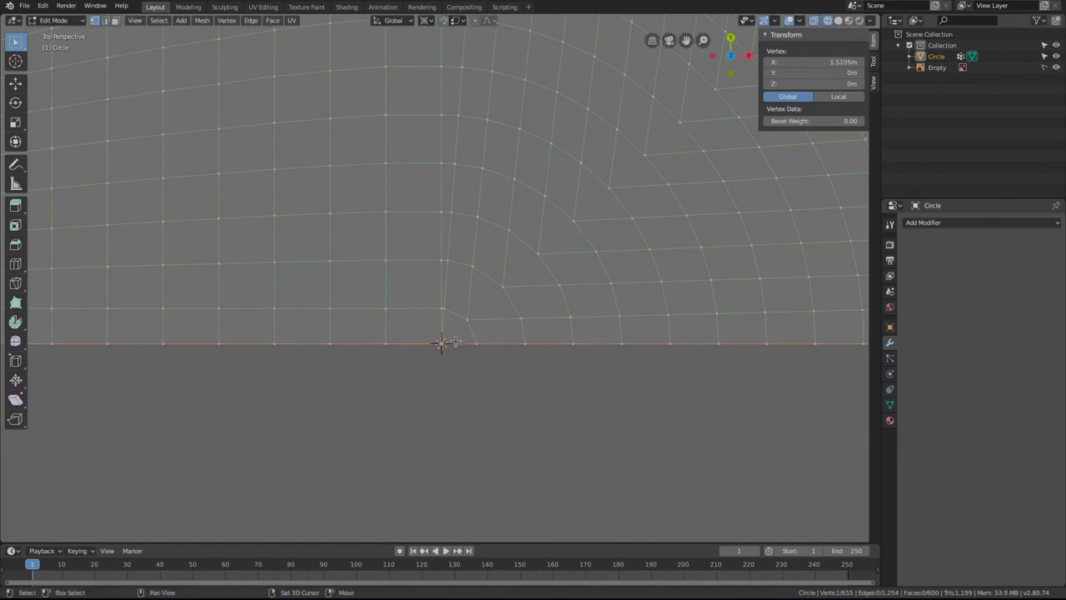
pyautogui.press('g')
pyautogui.press('x')
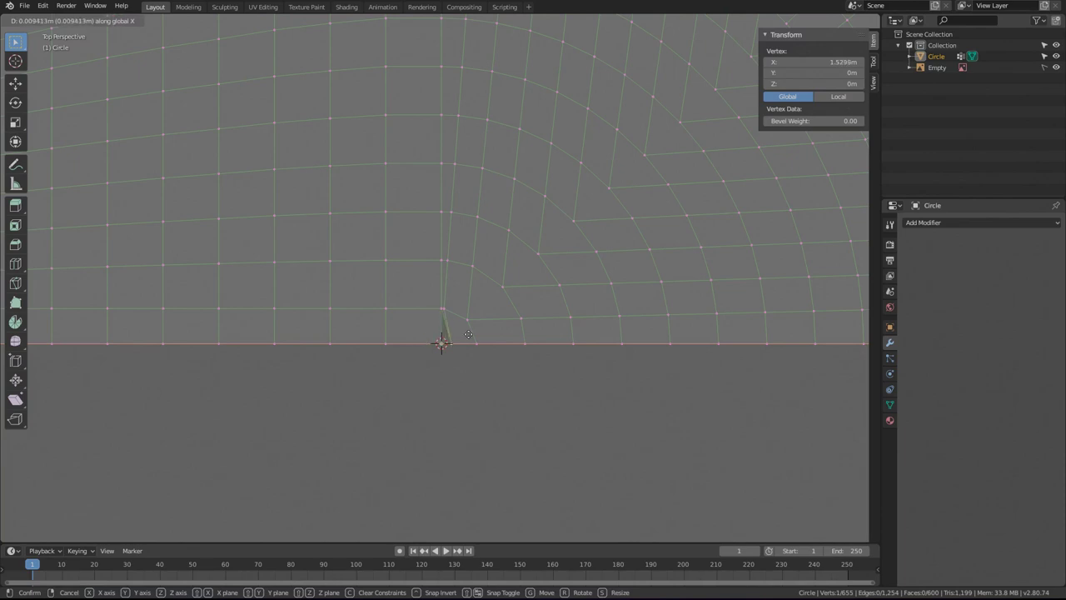
pyautogui.press('Escape')
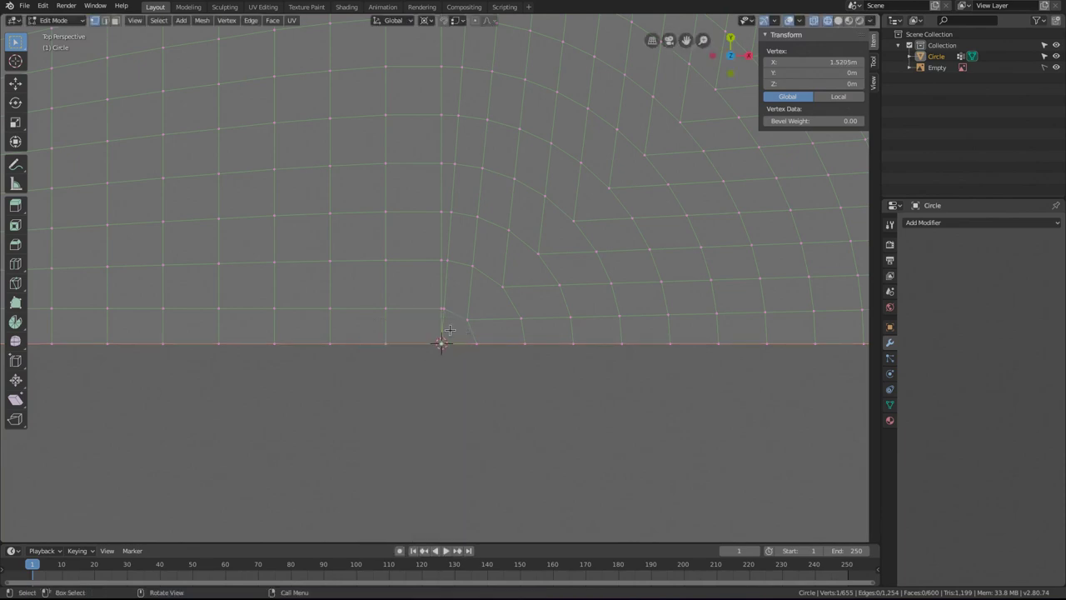
# Move the vertex along X, undo the move, and pan out to the reference stitches.
pyautogui.press('g')
pyautogui.press('x')
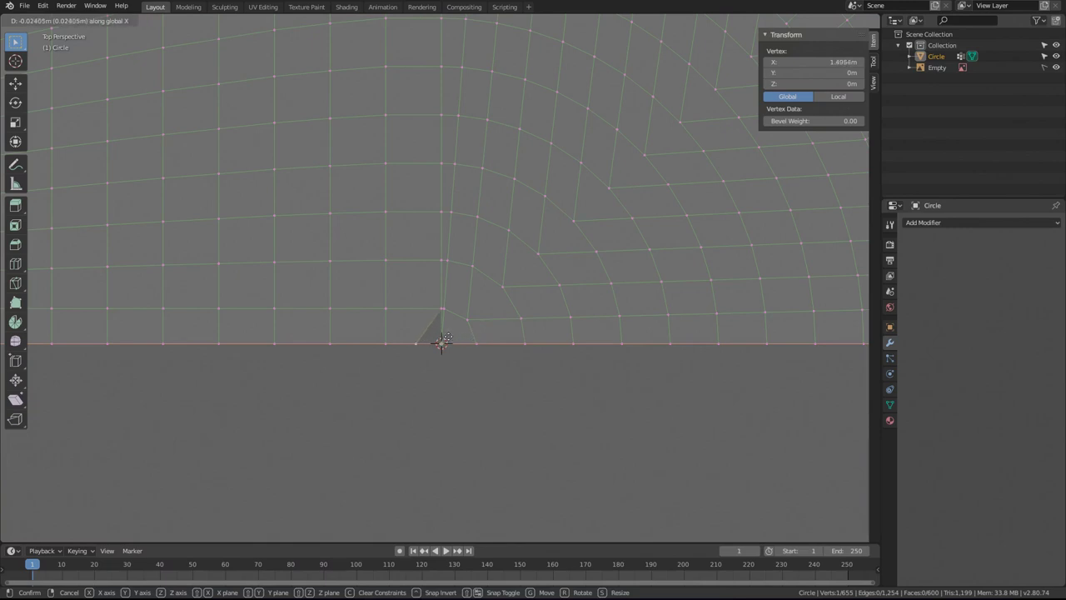
pyautogui.click(452, 336)
pyautogui.hotkey('ctrl', 'z')
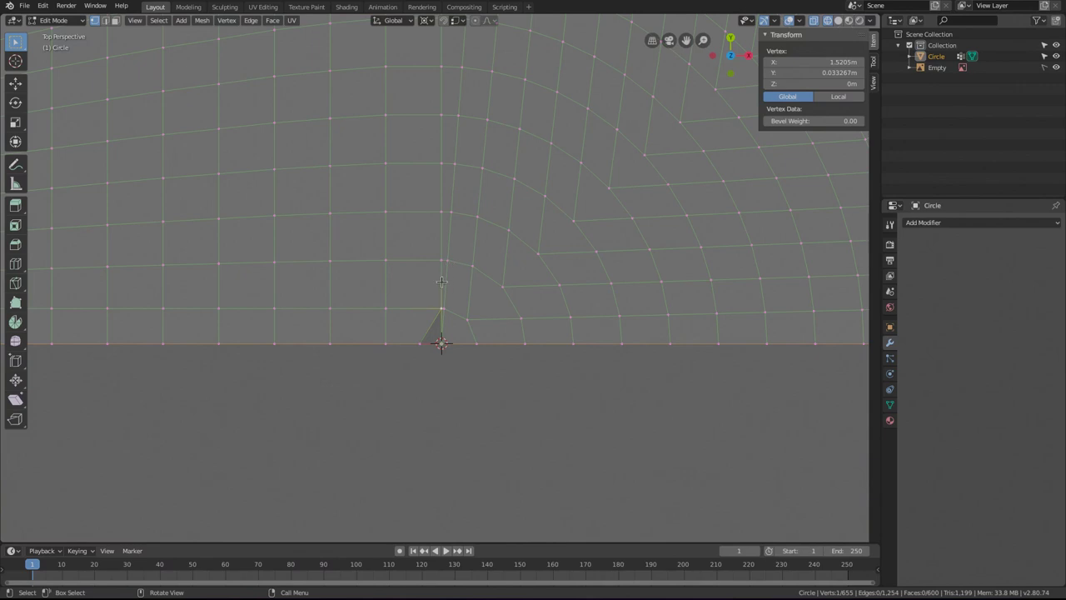
pyautogui.keyDown('shift'); pyautogui.moveTo(442, 282); pyautogui.dragTo(442, 375, button='middle'); pyautogui.keyUp('shift')
pyautogui.scroll(-3, 442, 374)
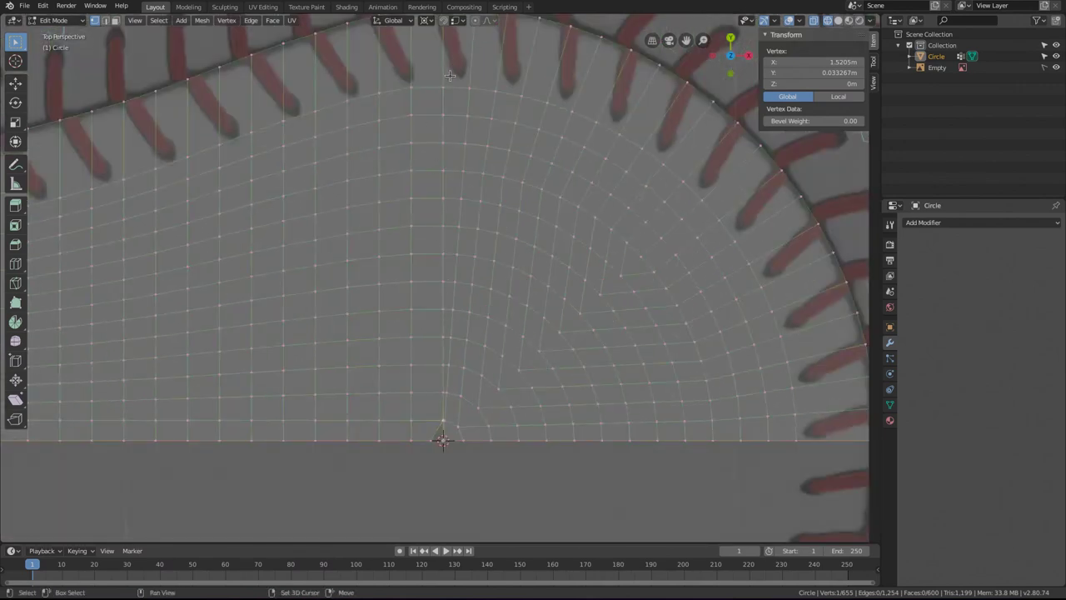
# Snap the 3D cursor to the top vertex of the cut.
pyautogui.click(446, 84)
pyautogui.hotkey('shift', 's')
pyautogui.click(457, 163)
pyautogui.keyDown('shift'); pyautogui.moveTo(464, 241); pyautogui.dragTo(432, 291, button='middle'); pyautogui.keyUp('shift')
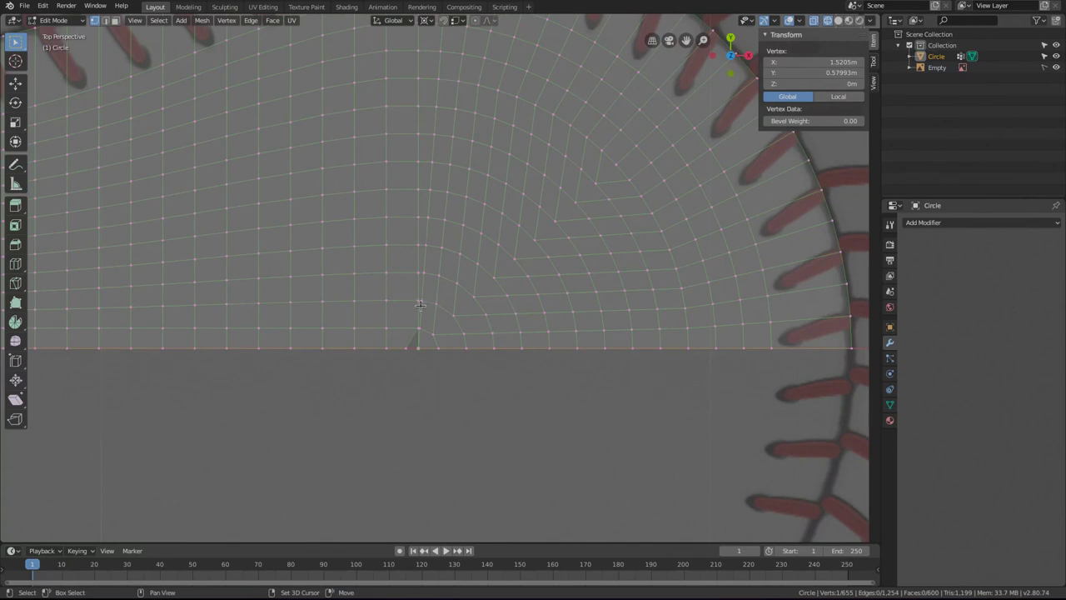
# Rotate the vertical edge column 2.11° around the 3D cursor.
pyautogui.keyDown('ctrl'); pyautogui.click(418, 328); pyautogui.keyUp('ctrl')
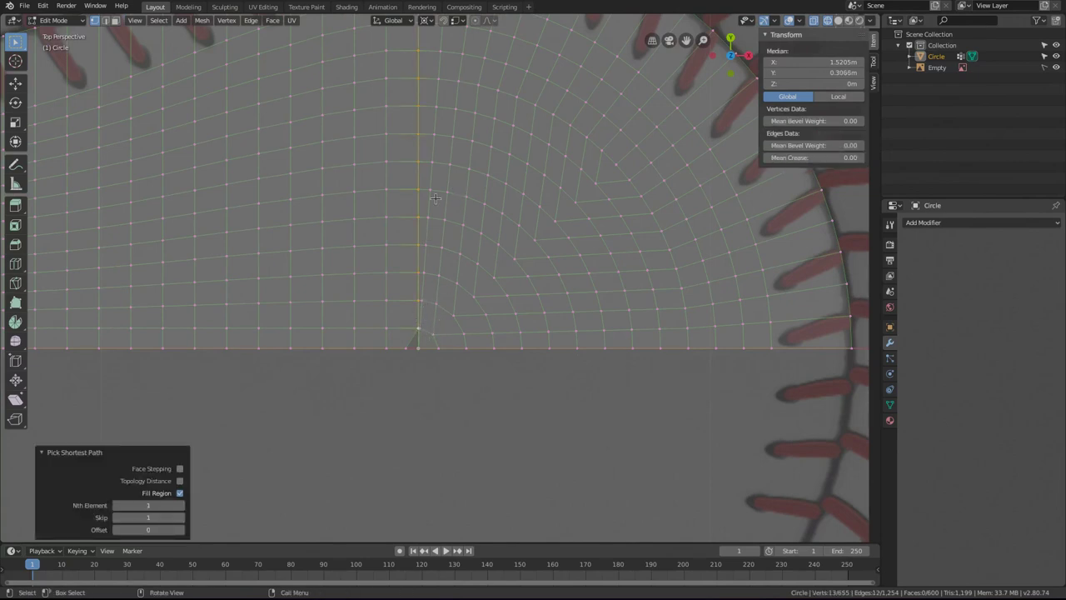
pyautogui.scroll(-1, 460, 117)
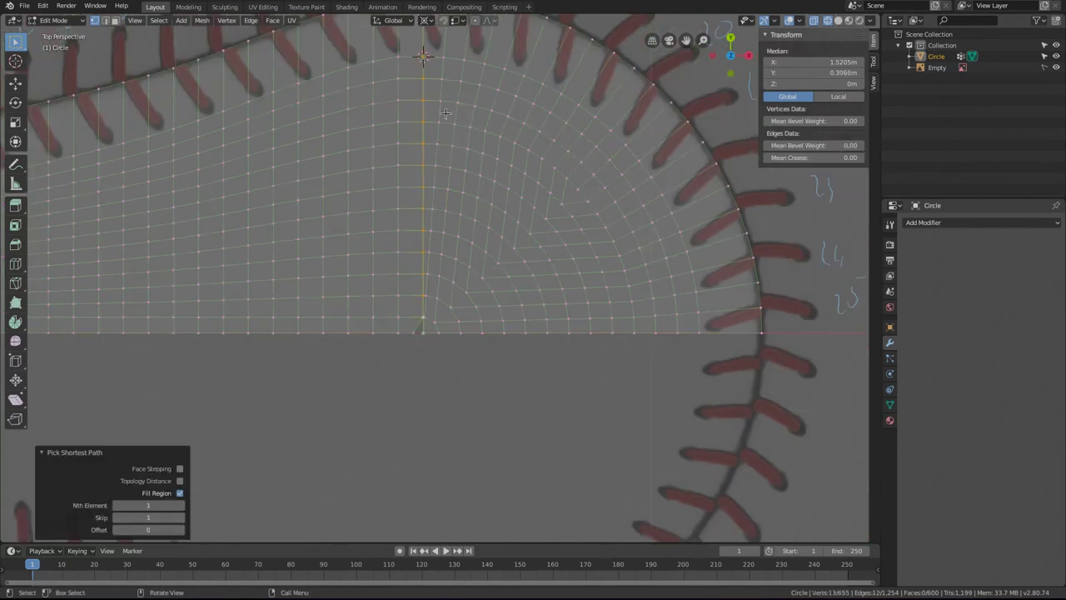
pyautogui.press('r')
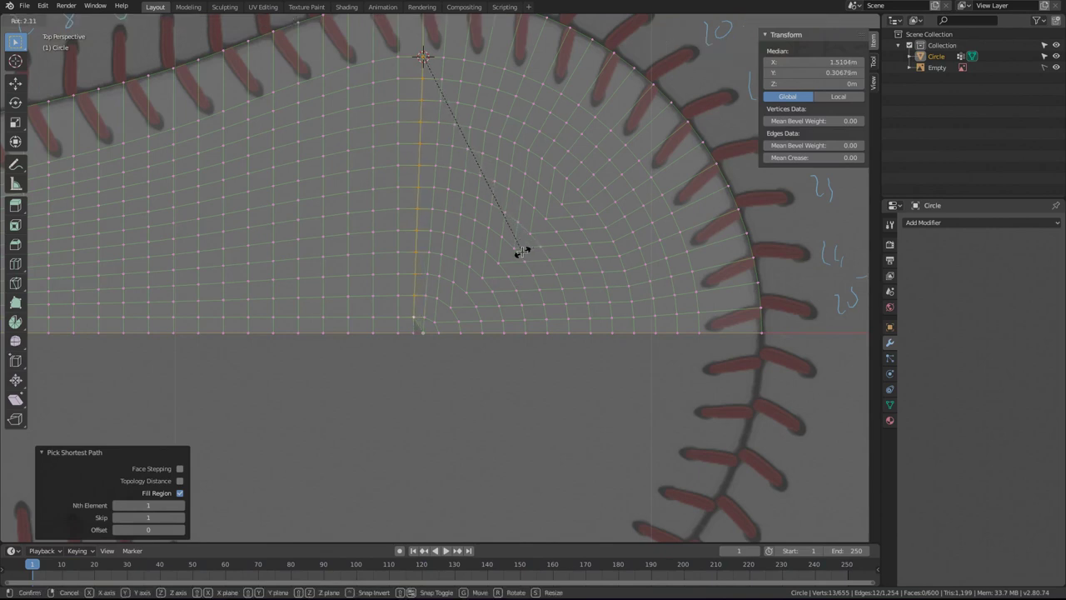
pyautogui.click(521, 251)
# Edge-slide the column by factor -0.111 to follow the stitch.
pyautogui.keyDown('shift'); pyautogui.moveTo(438, 143); pyautogui.dragTo(465, 227, button='middle'); pyautogui.keyUp('shift')
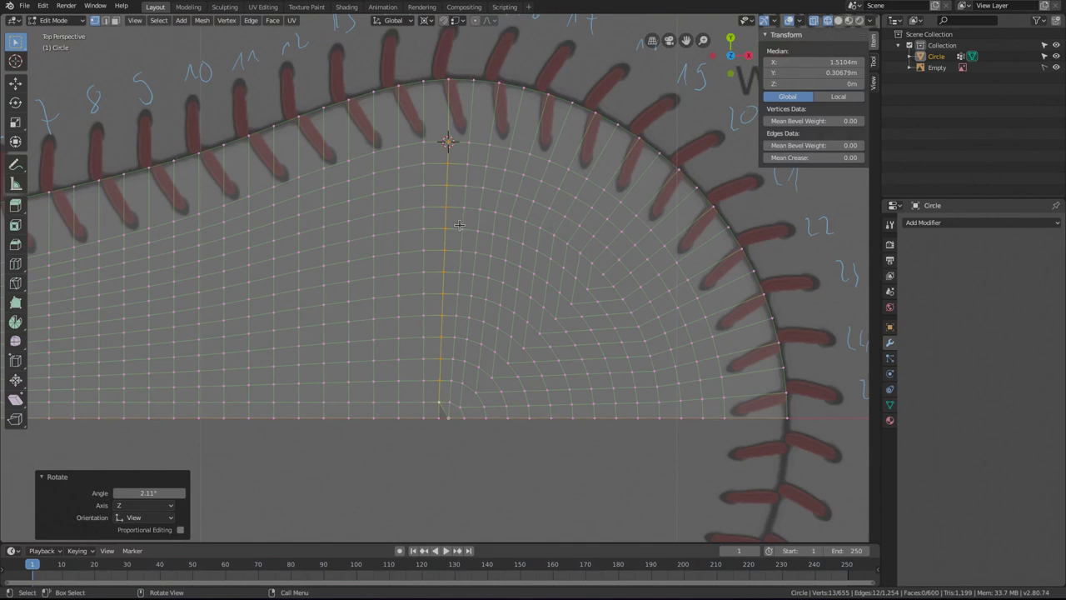
pyautogui.press('g')
pyautogui.press('g')
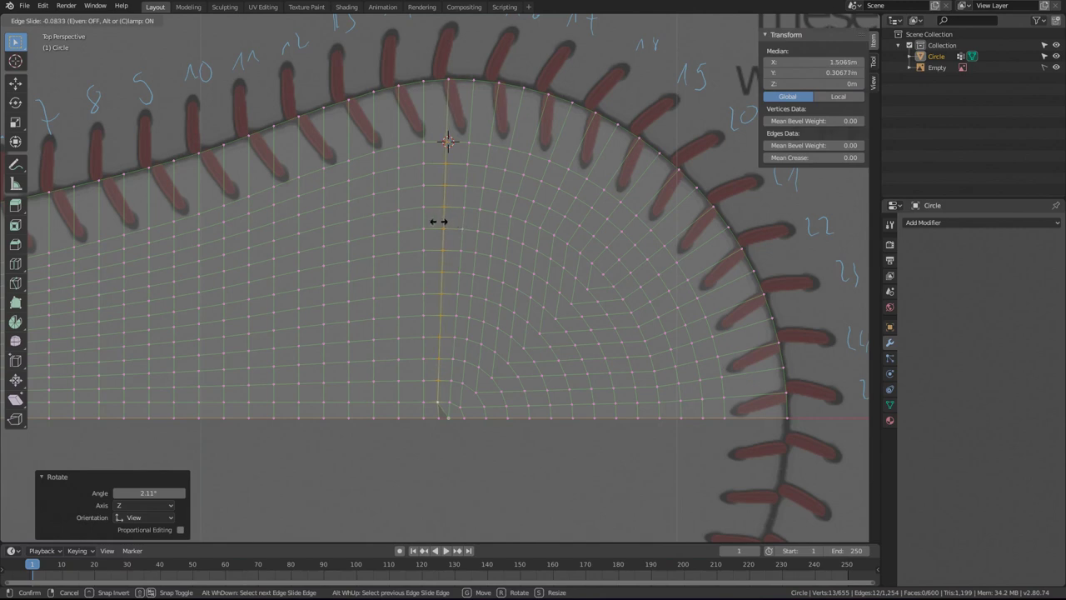
pyautogui.click(433, 221)
pyautogui.scroll(4, 388, 337)
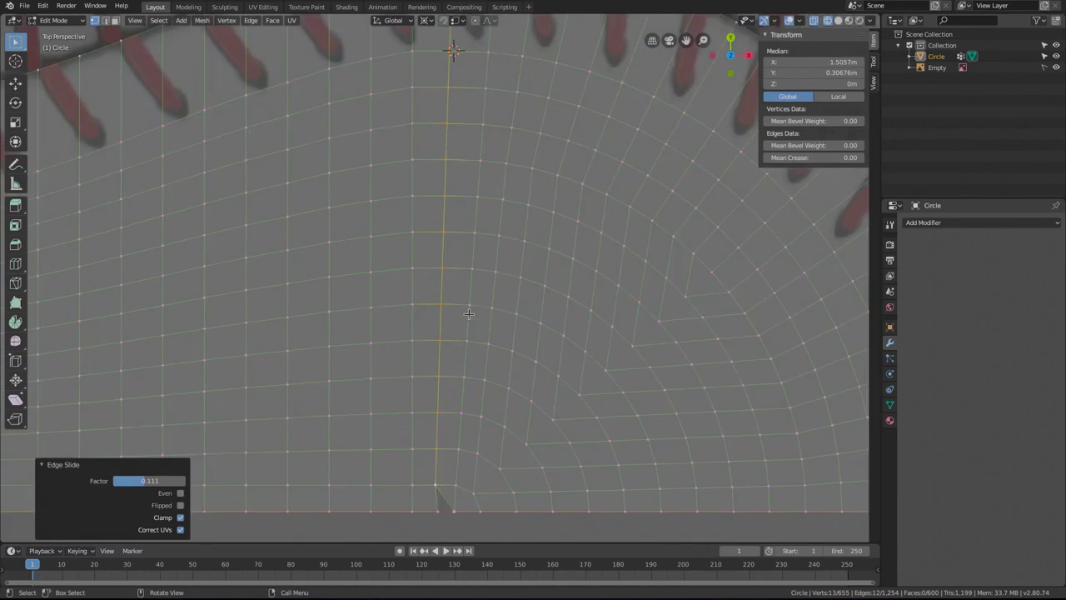
# Vertex-slide the vertex at the foot of the cut along its edge.
pyautogui.click(377, 338)
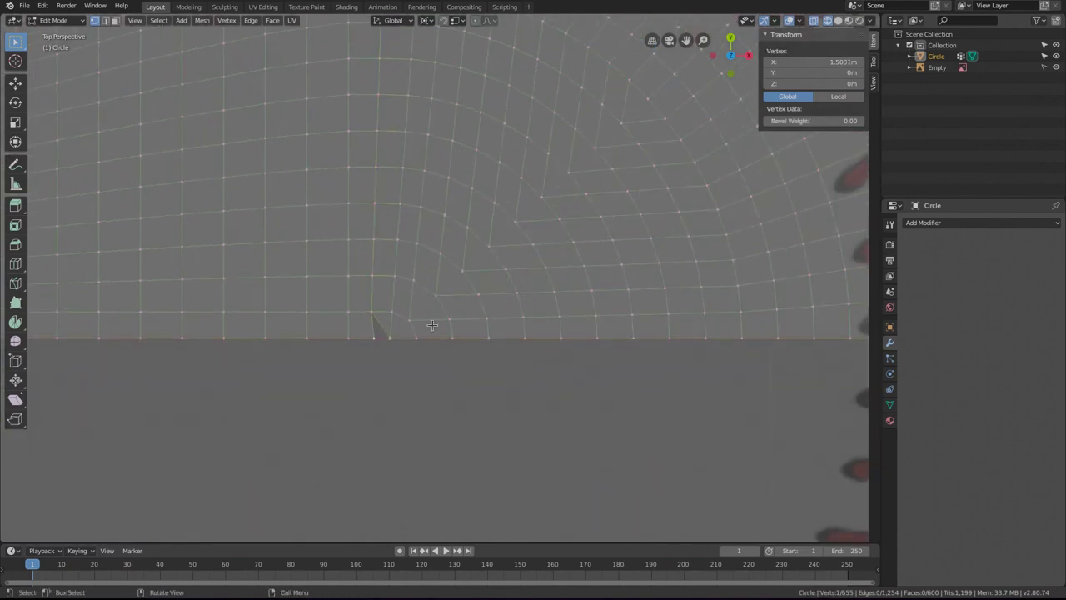
pyautogui.hotkey('shift', 'v')
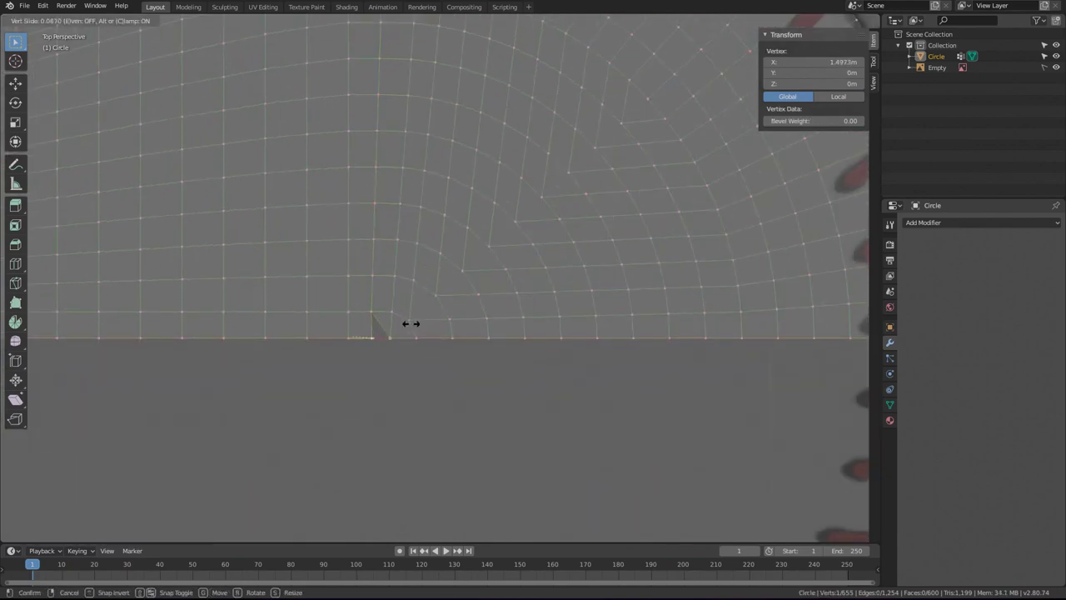
pyautogui.click(405, 321)
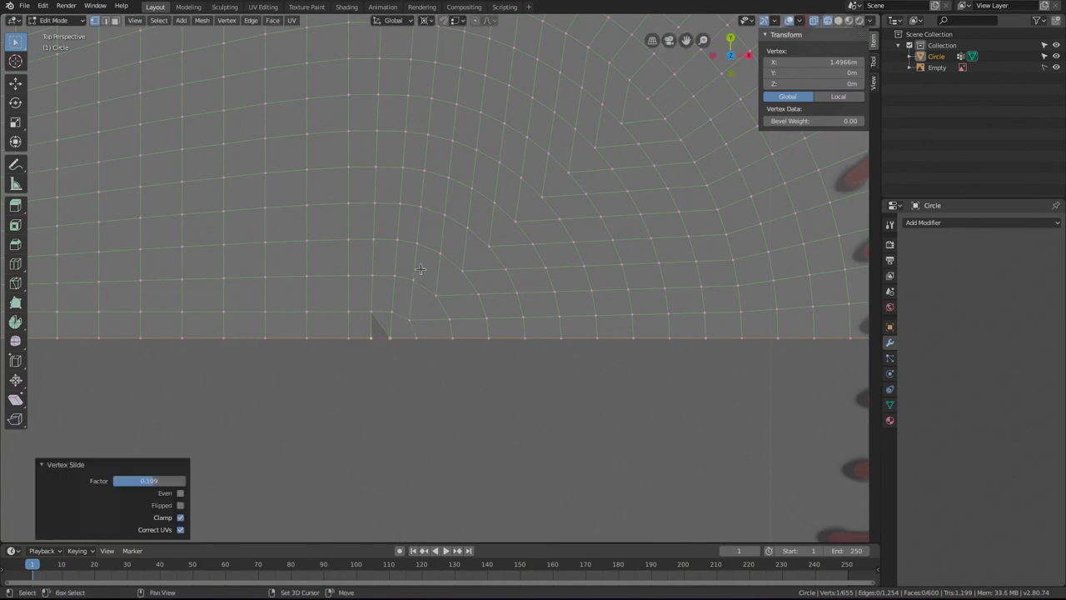
pyautogui.scroll(-2, 420, 270)
pyautogui.keyDown('shift'); pyautogui.moveTo(422, 286); pyautogui.dragTo(426, 335, button='middle'); pyautogui.keyUp('shift')
pyautogui.scroll(3, 427, 334)
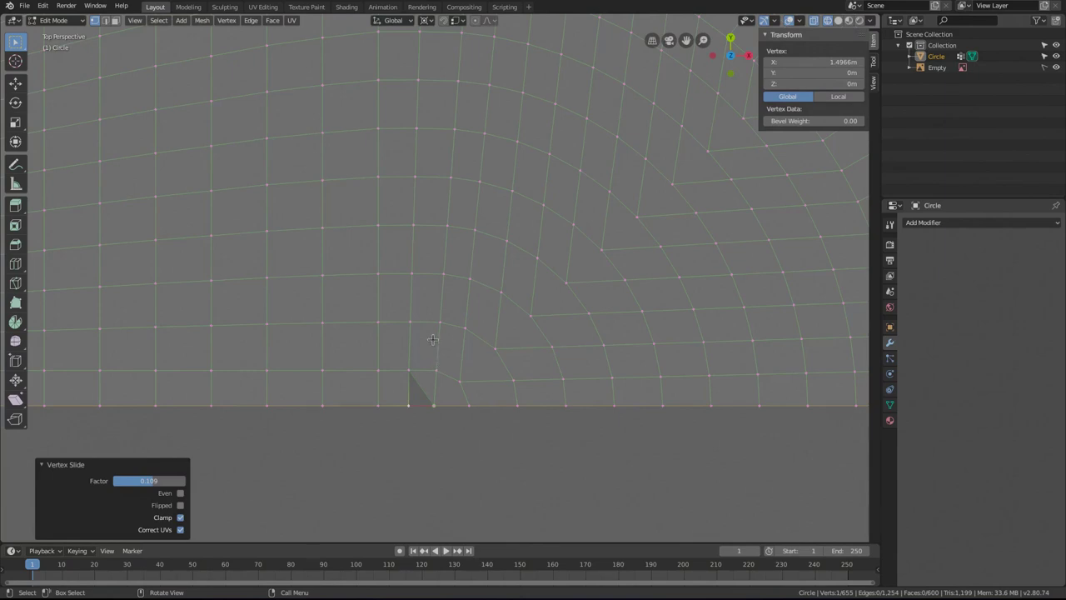
# Remove the sliver triangle's diagonal edge and fill the resulting hole with a new face.
pyautogui.press('2')
pyautogui.click(420, 389)
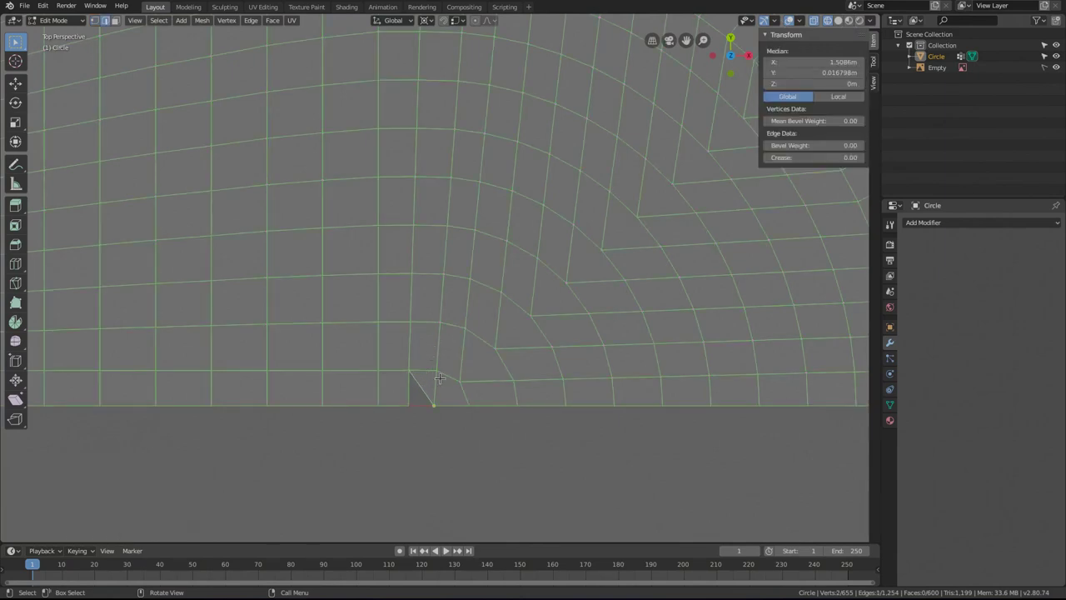
pyautogui.press('x')
pyautogui.click(429, 379)
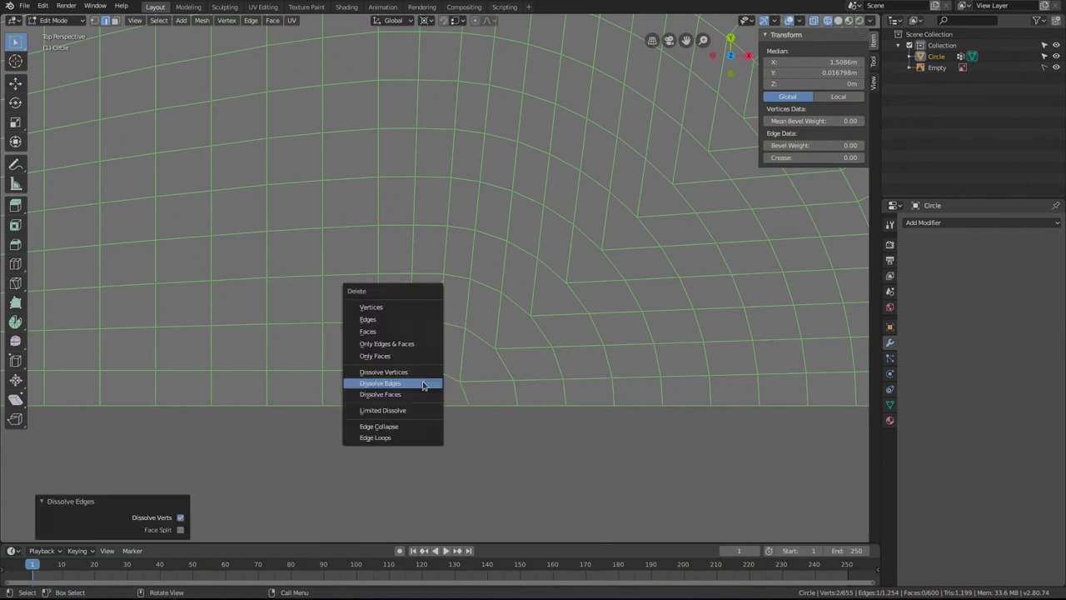
pyautogui.click(413, 319)
pyautogui.keyDown('alt'); pyautogui.click(423, 369); pyautogui.keyUp('alt')
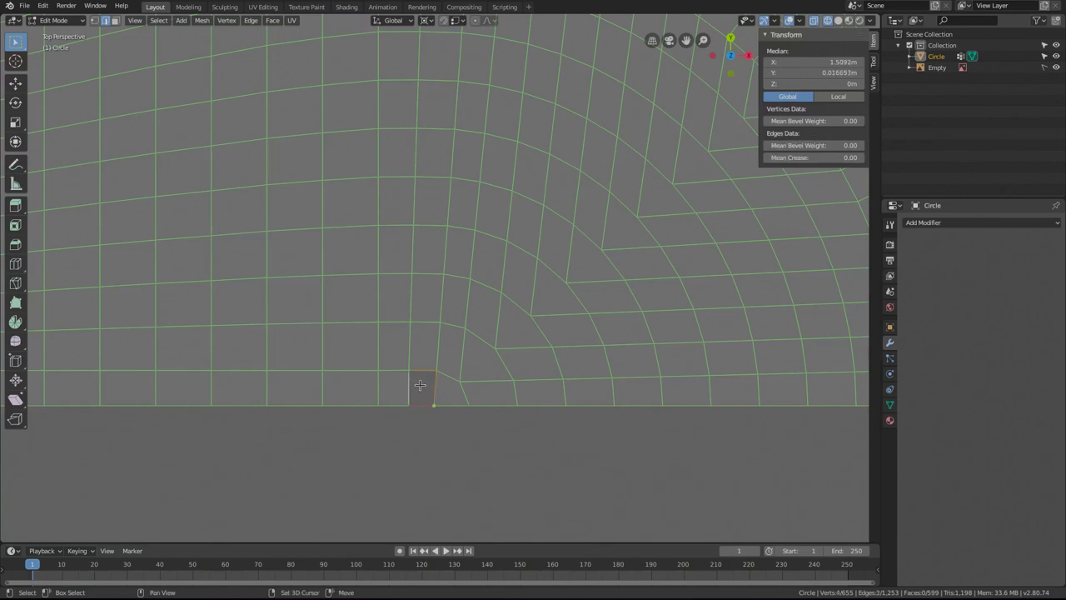
pyautogui.press('f')
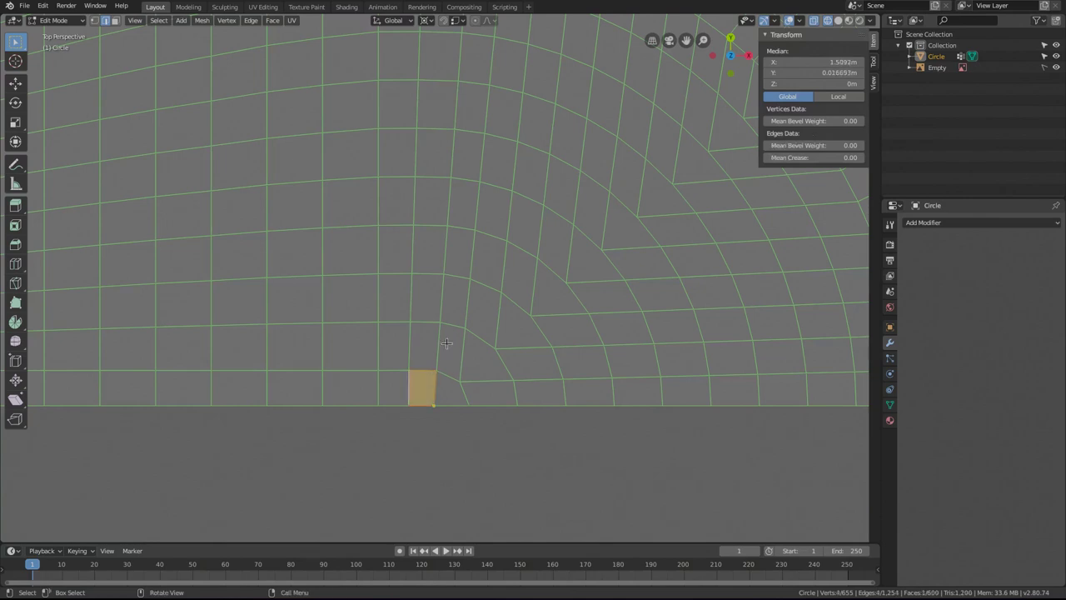
pyautogui.scroll(-3, 448, 341)
# Select a vertical edge column and edge-slide it sideways to even the spacing.
pyautogui.hotkey('alt', 'a')
pyautogui.scroll(-3, 448, 302)
pyautogui.keyDown('shift'); pyautogui.moveTo(448, 301); pyautogui.dragTo(481, 349, button='middle'); pyautogui.keyUp('shift')
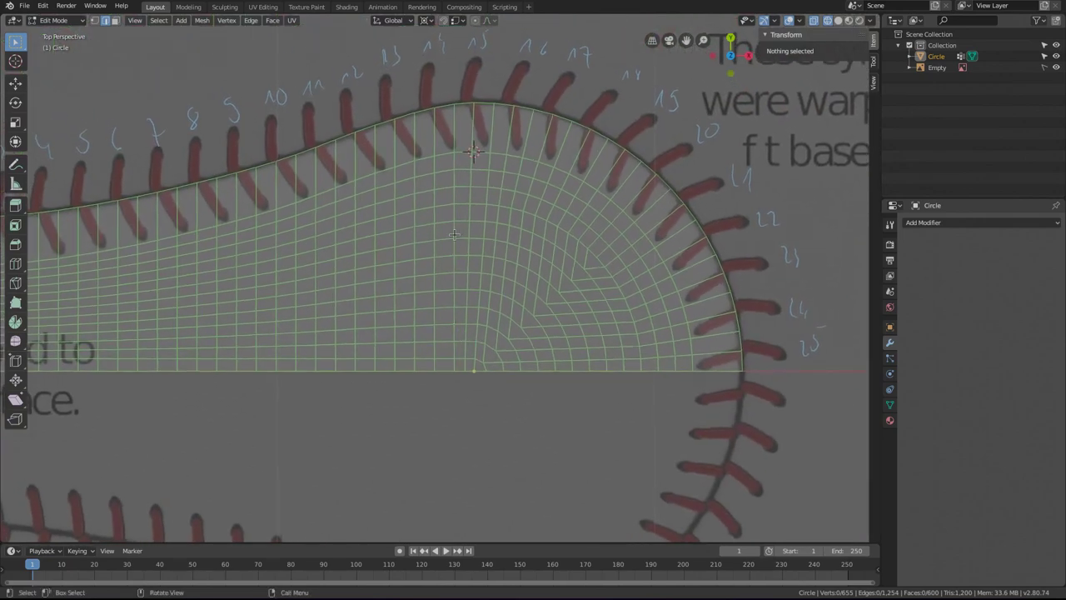
pyautogui.press('a')
pyautogui.hotkey('alt', 'a')
pyautogui.click(457, 160)
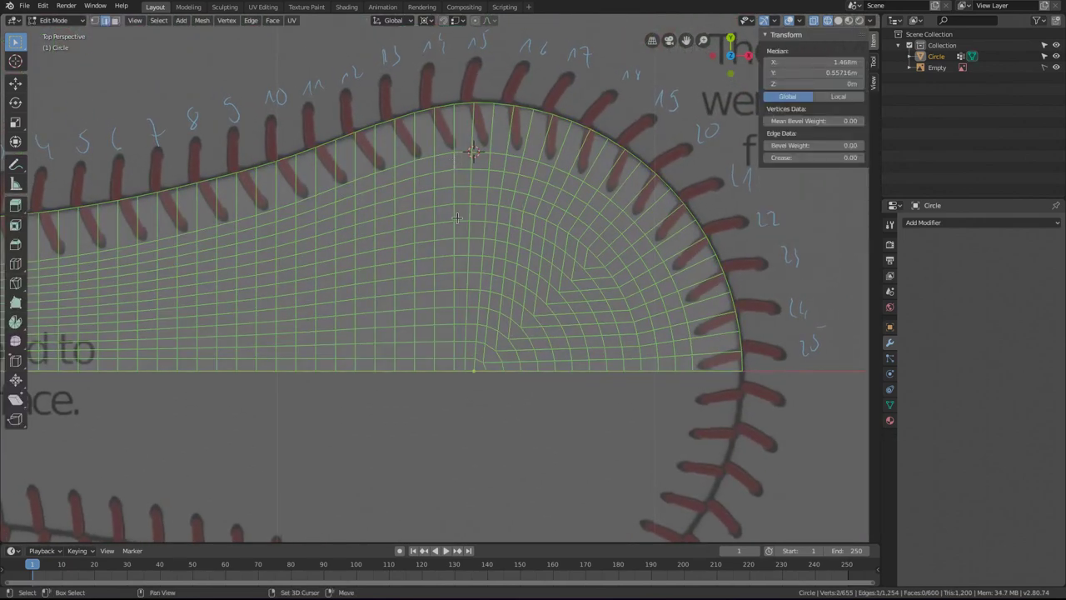
pyautogui.keyDown('ctrl'); pyautogui.keyDown('shift'); pyautogui.click(451, 361); pyautogui.keyUp('shift'); pyautogui.keyUp('ctrl')
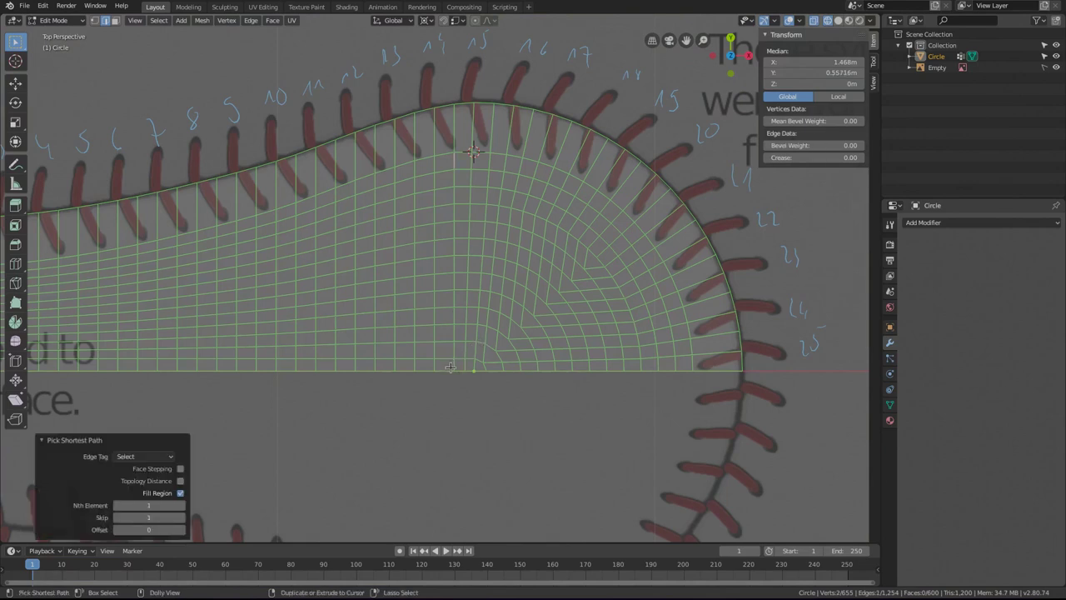
pyautogui.keyDown('ctrl'); pyautogui.click(451, 364); pyautogui.keyUp('ctrl')
pyautogui.scroll(1, 491, 329)
pyautogui.press('g')
pyautogui.press('g')
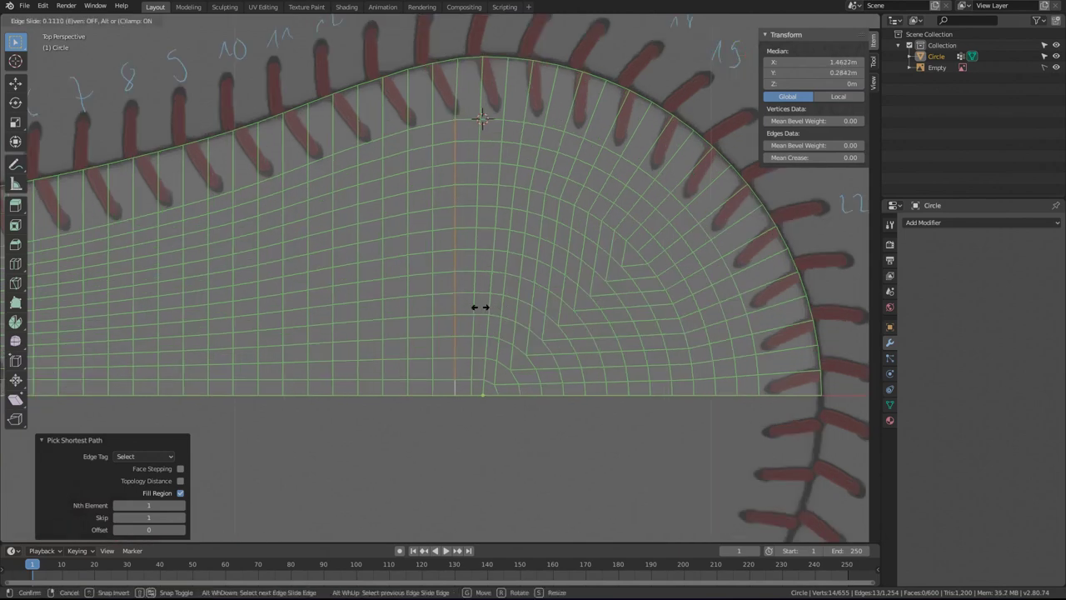
pyautogui.click(476, 306)
# Edge-slide the neighbouring vertical column by factor -0.069, then deselect everything.
pyautogui.click(480, 123)
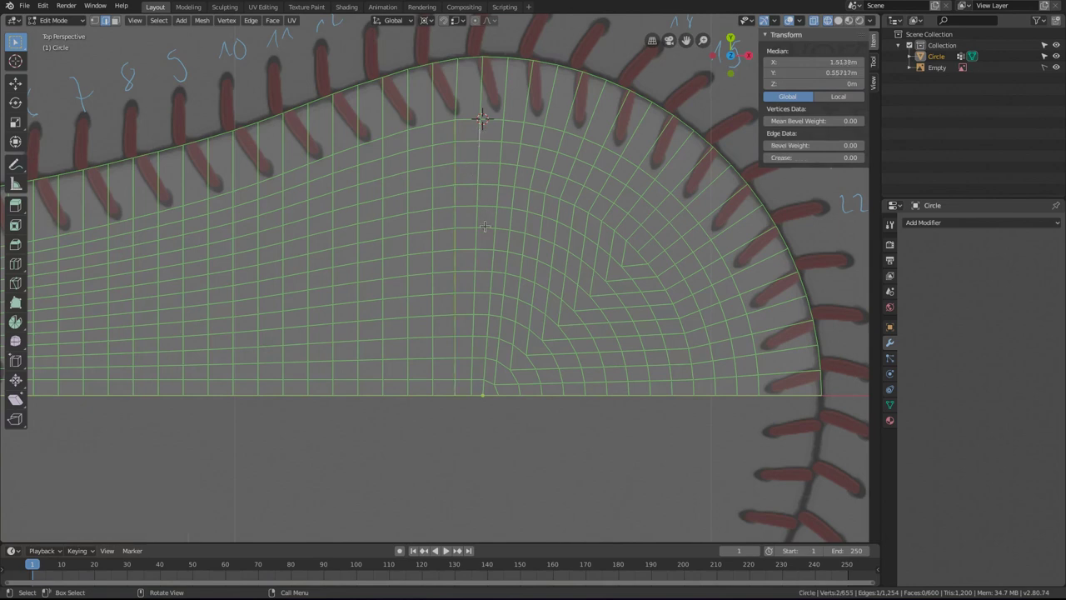
pyautogui.keyDown('ctrl'); pyautogui.click(470, 388); pyautogui.keyUp('ctrl')
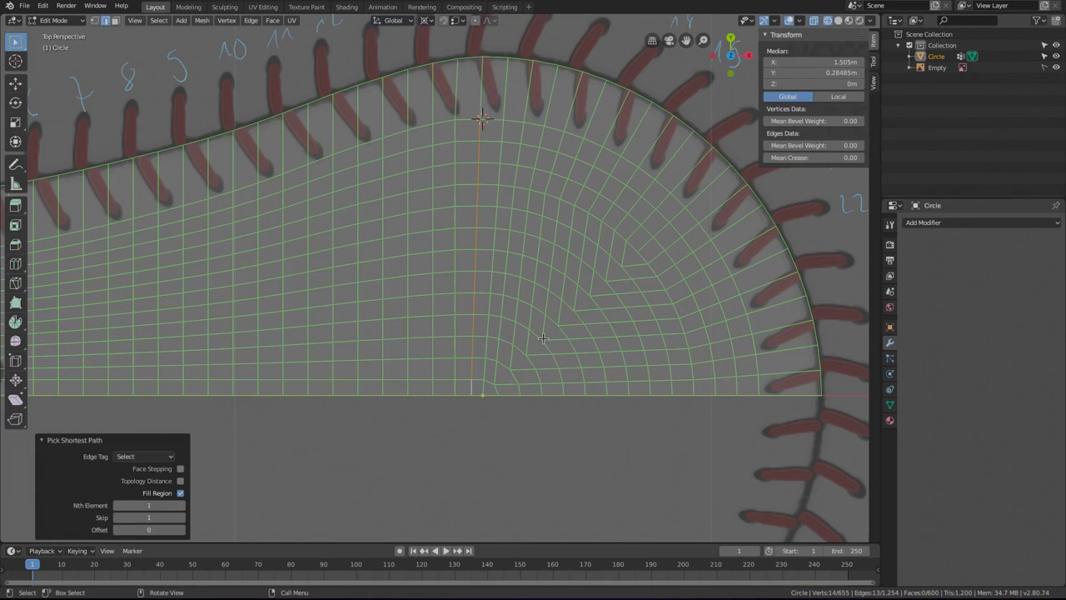
pyautogui.press('g')
pyautogui.press('g')
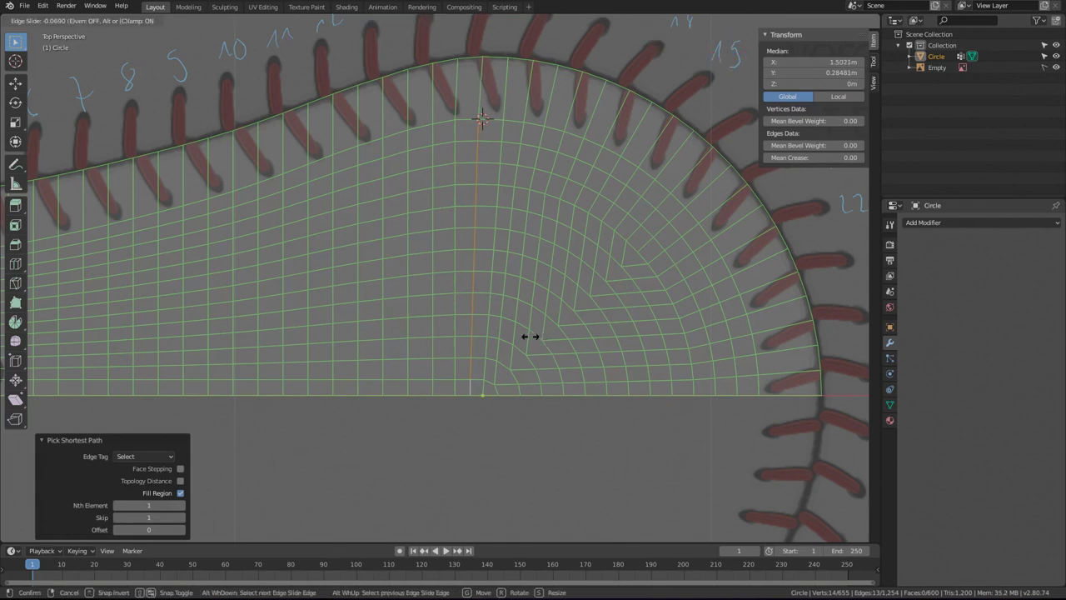
pyautogui.click(532, 336)
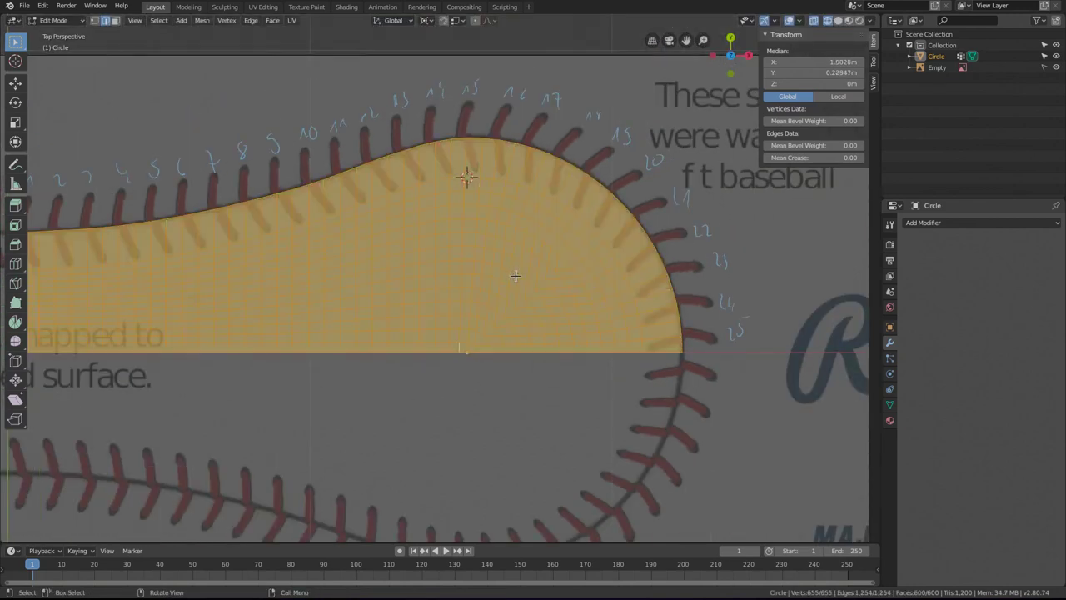
pyautogui.hotkey('alt', 'a')
pyautogui.scroll(3, 515, 274)
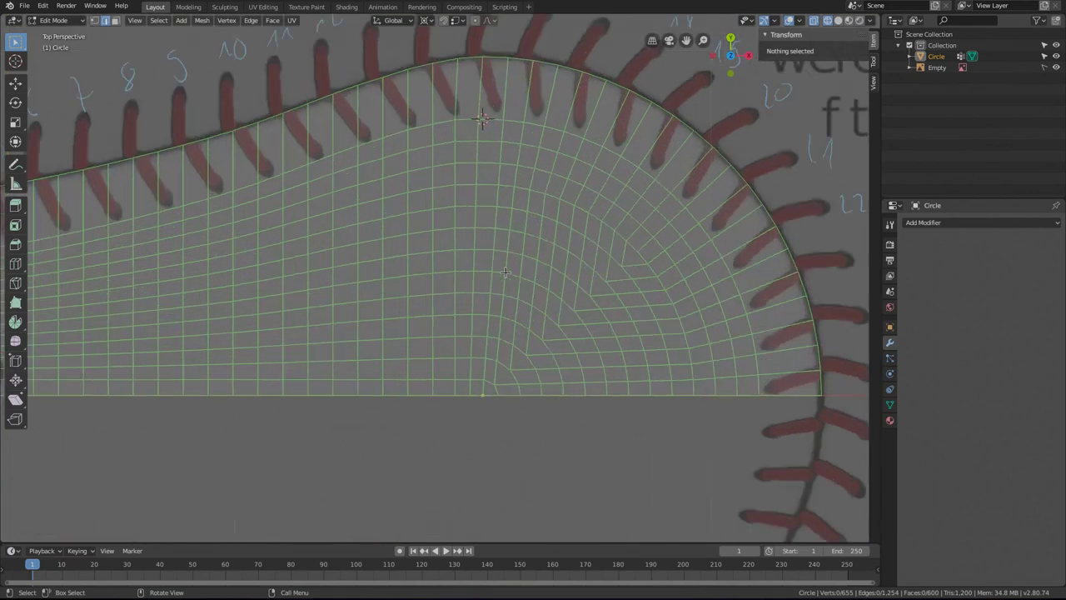
pyautogui.click(115, 20)
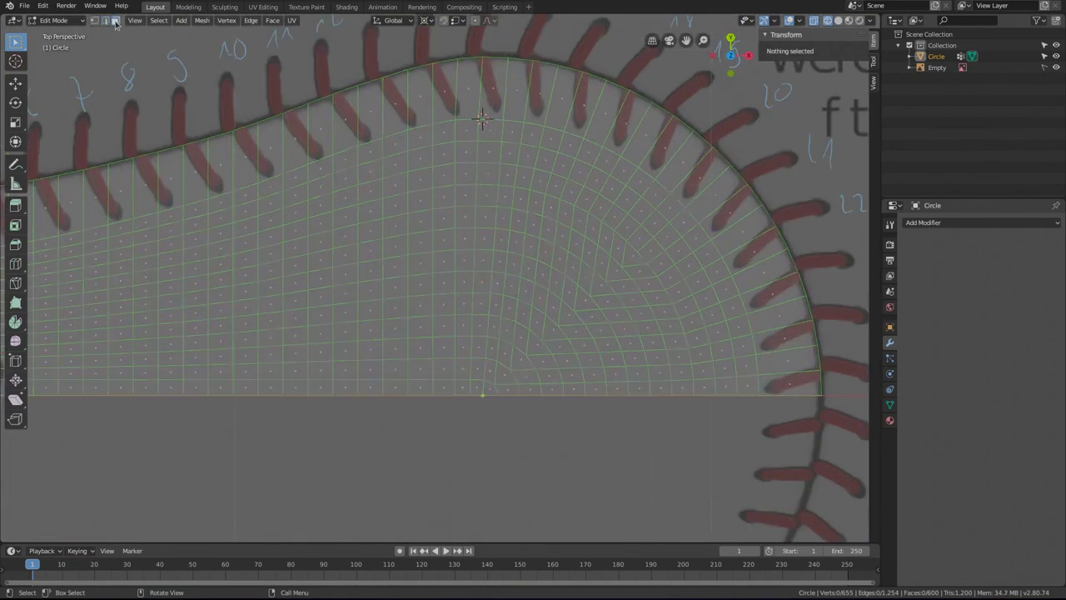
# Select the quarter-circle wedge of faces beside the stitch end, excluding its left edge.
pyautogui.click(510, 177)
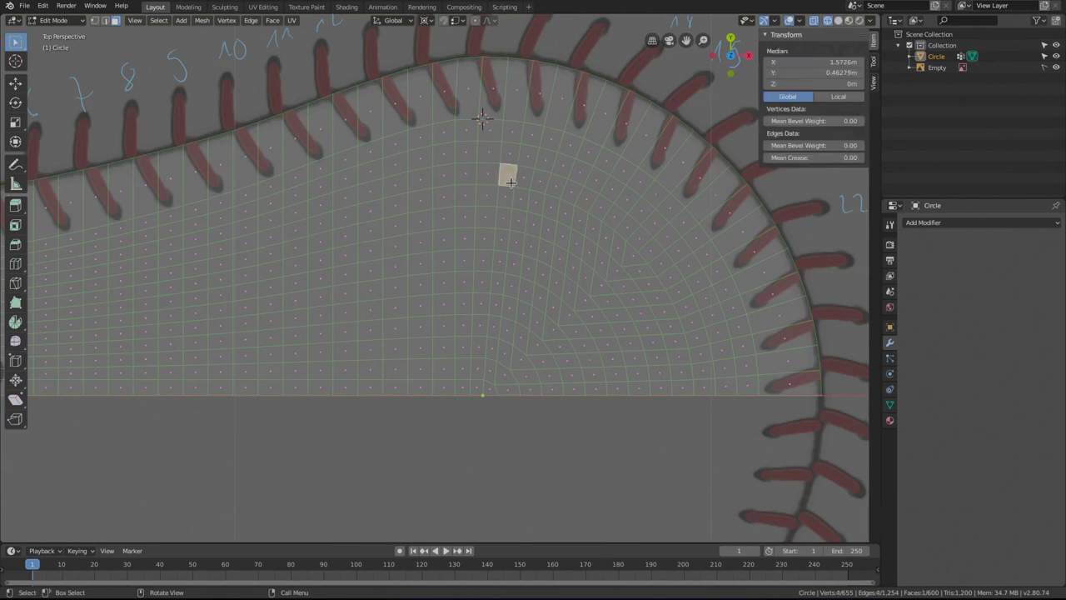
pyautogui.keyDown('ctrl'); pyautogui.keyDown('shift'); pyautogui.click(660, 370); pyautogui.keyUp('shift'); pyautogui.keyUp('ctrl')
pyautogui.keyDown('ctrl'); pyautogui.keyDown('shift'); pyautogui.click(706, 369); pyautogui.keyUp('shift'); pyautogui.keyUp('ctrl')
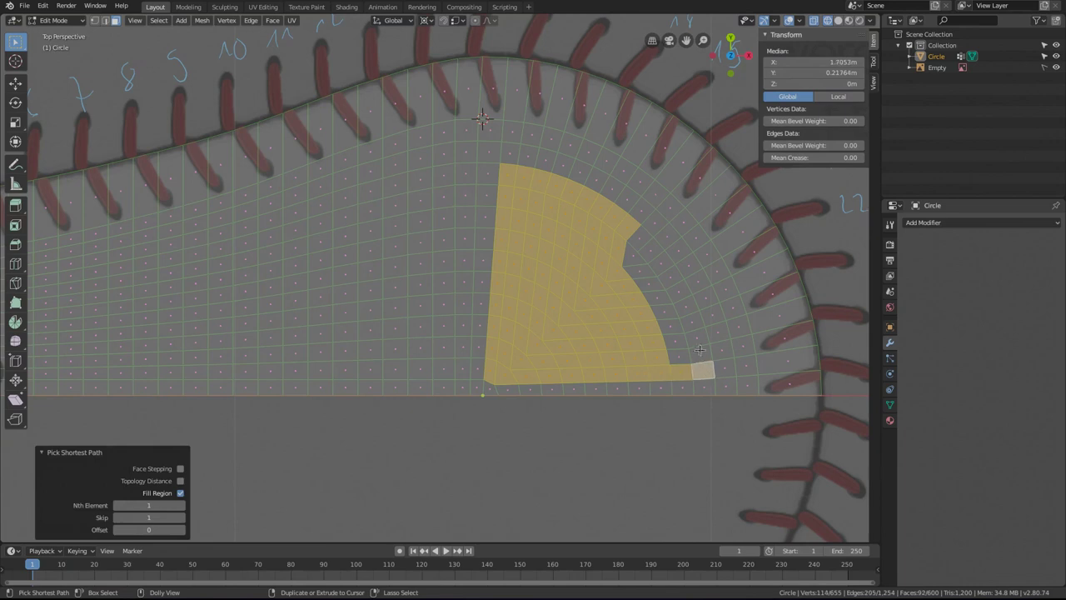
pyautogui.keyDown('ctrl'); pyautogui.keyDown('shift'); pyautogui.click(643, 239); pyautogui.keyUp('shift'); pyautogui.keyUp('ctrl')
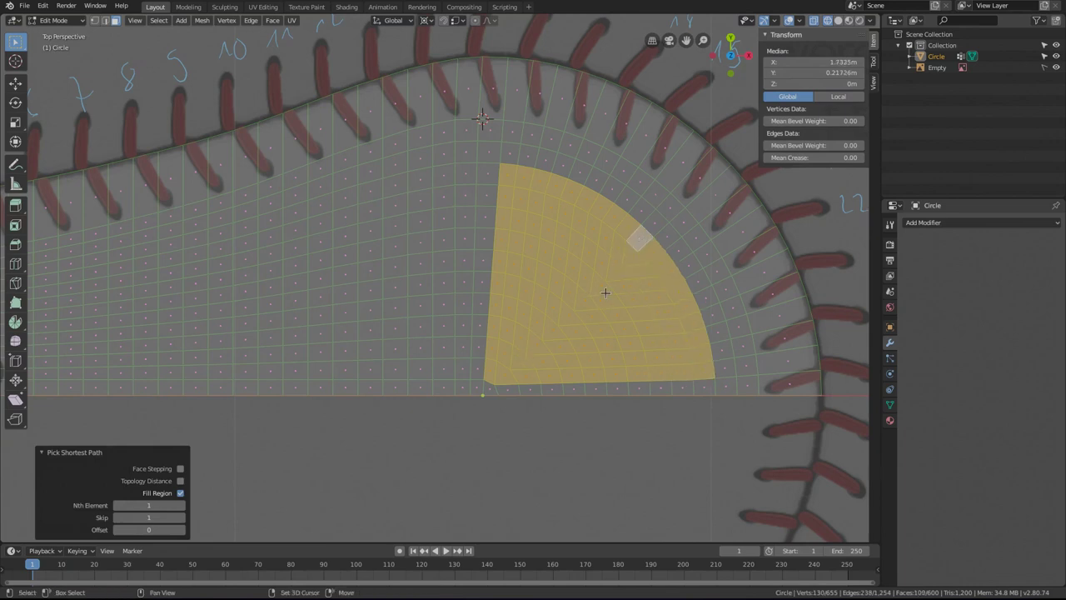
pyautogui.press('c')
pyautogui.moveTo(487, 192)
pyautogui.mouseDown(button='middle')
pyautogui.moveTo(499, 173)
pyautogui.moveTo(479, 379)
pyautogui.mouseUp(button='middle')
pyautogui.press('Escape')
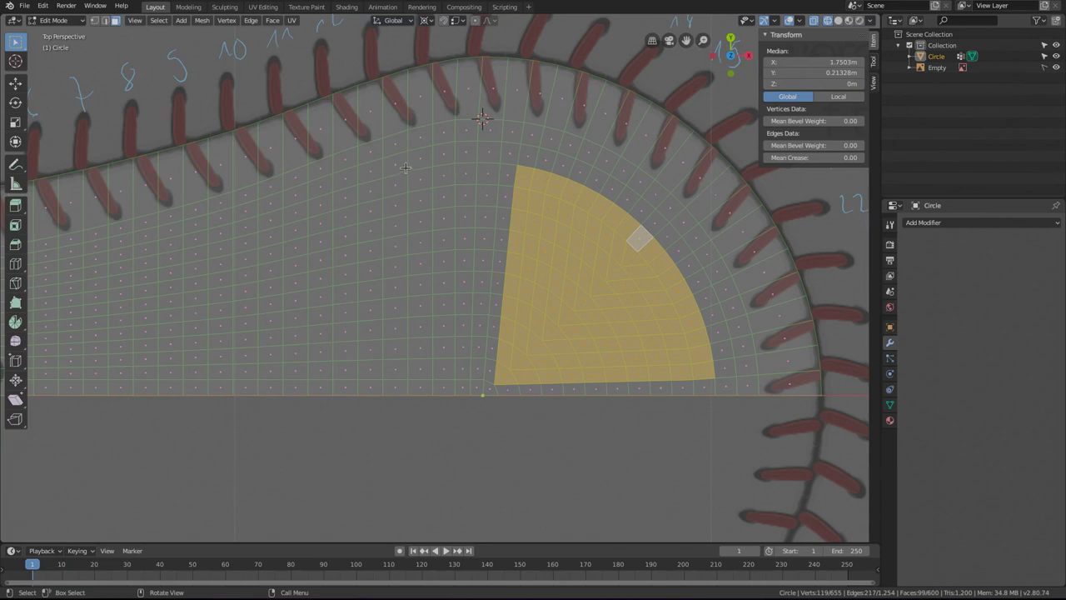
# Smooth the wedge's vertices at 0.500 with Repeat raised to 10.
pyautogui.press('ctrl')
pyautogui.hotkey('ctrl', 'v')
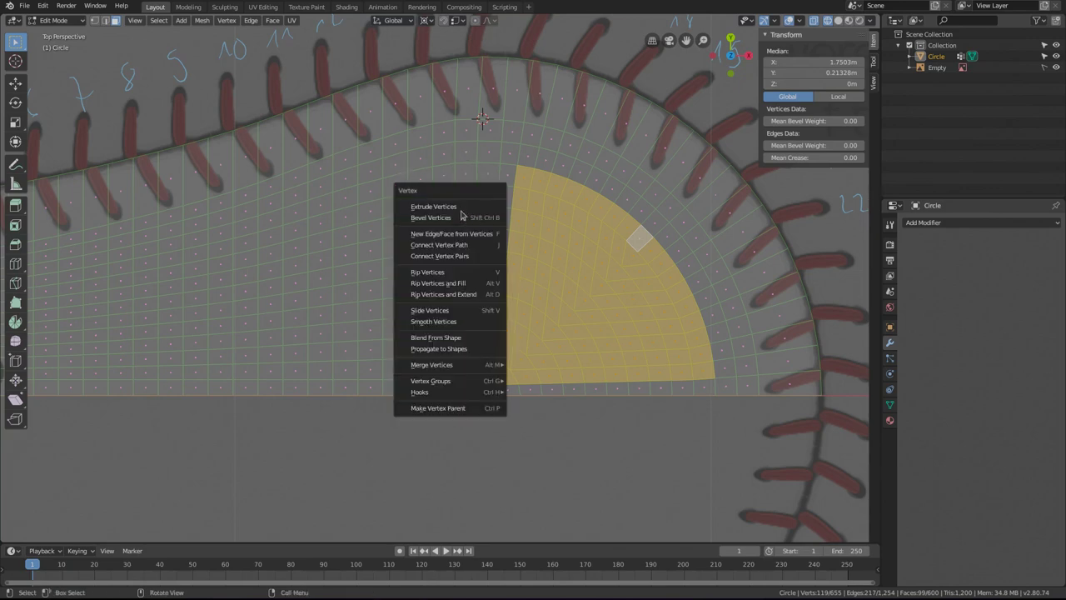
pyautogui.click(447, 322)
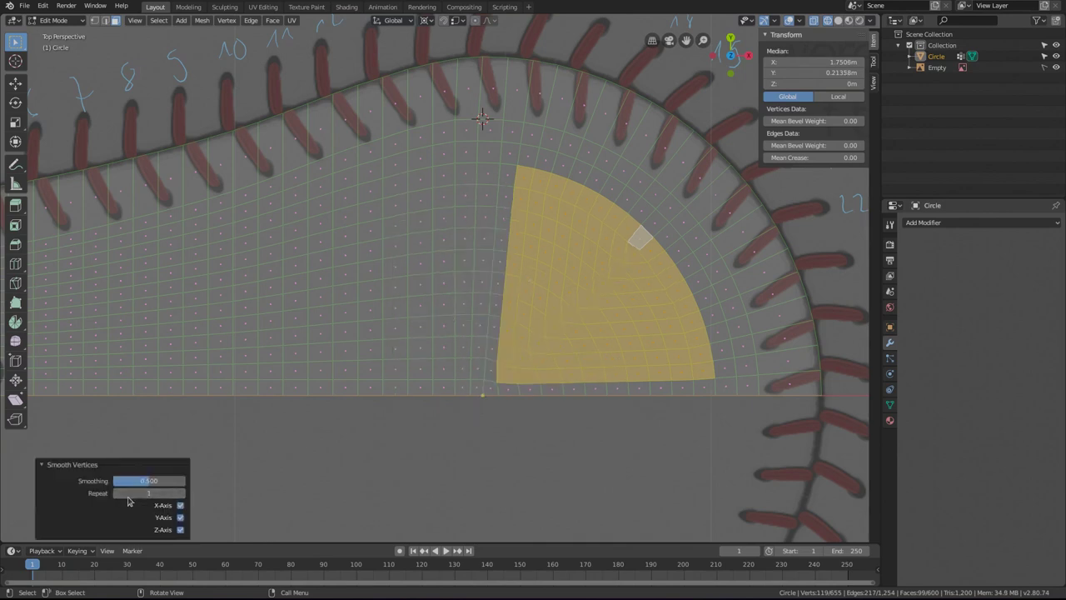
pyautogui.click(182, 493)
pyautogui.click(182, 494)
pyautogui.click(182, 494)
pyautogui.click(181, 494)
pyautogui.click(181, 493)
pyautogui.click(182, 494)
pyautogui.click(182, 494)
pyautogui.click(182, 494)
pyautogui.click(182, 494)
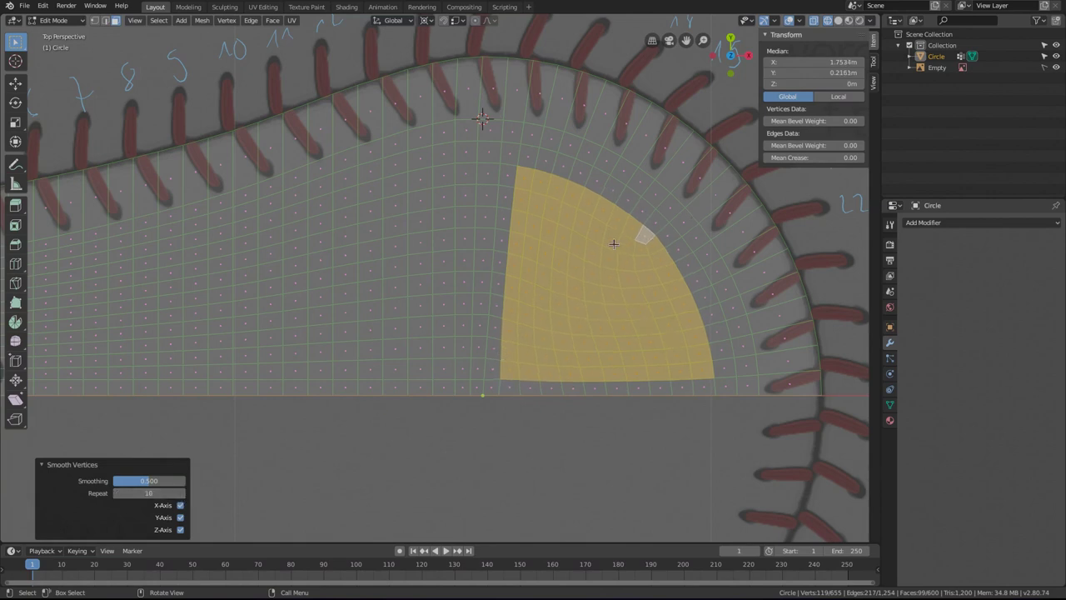
# Select the whole mesh and return to Object Mode.
pyautogui.press('a')
pyautogui.scroll(-4, 613, 244)
pyautogui.press('Tab')
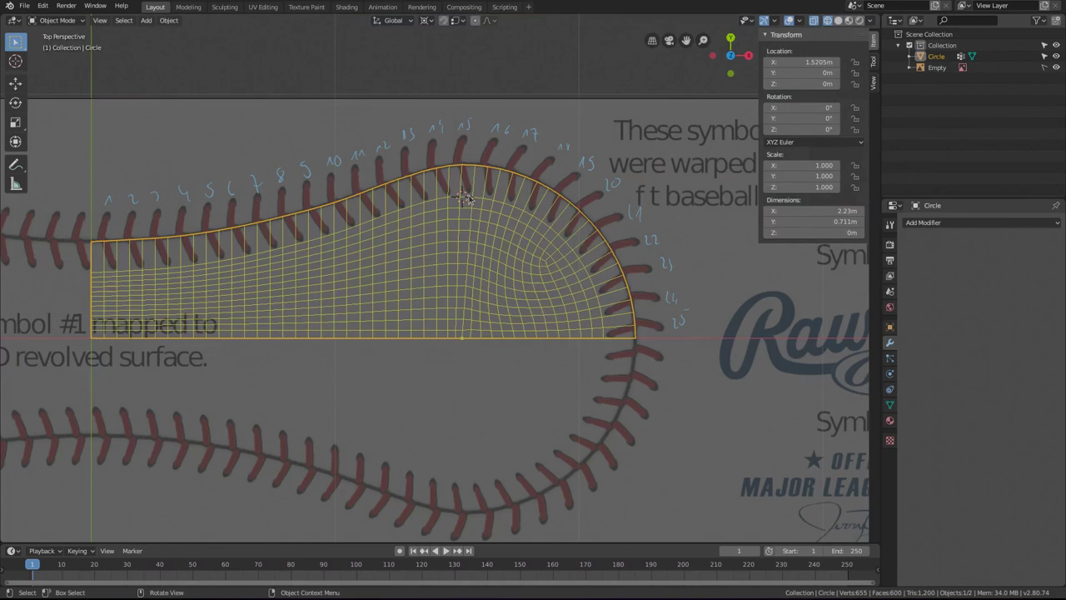
# Back in Edit Mode, select a larger quarter-circle wedge of faces around the stitch end.
pyautogui.press('Tab')
pyautogui.scroll(3, 508, 269)
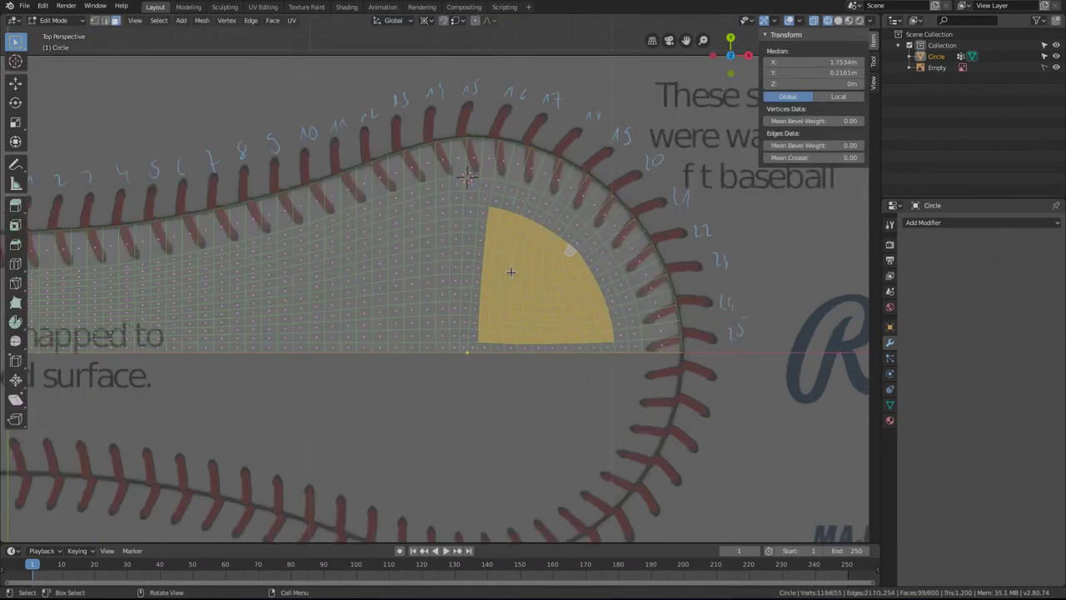
pyautogui.hotkey('ctrl', 'z')
pyautogui.hotkey('ctrl', 'z')
pyautogui.hotkey('ctrl', 'z')
pyautogui.hotkey('ctrl', 'z')
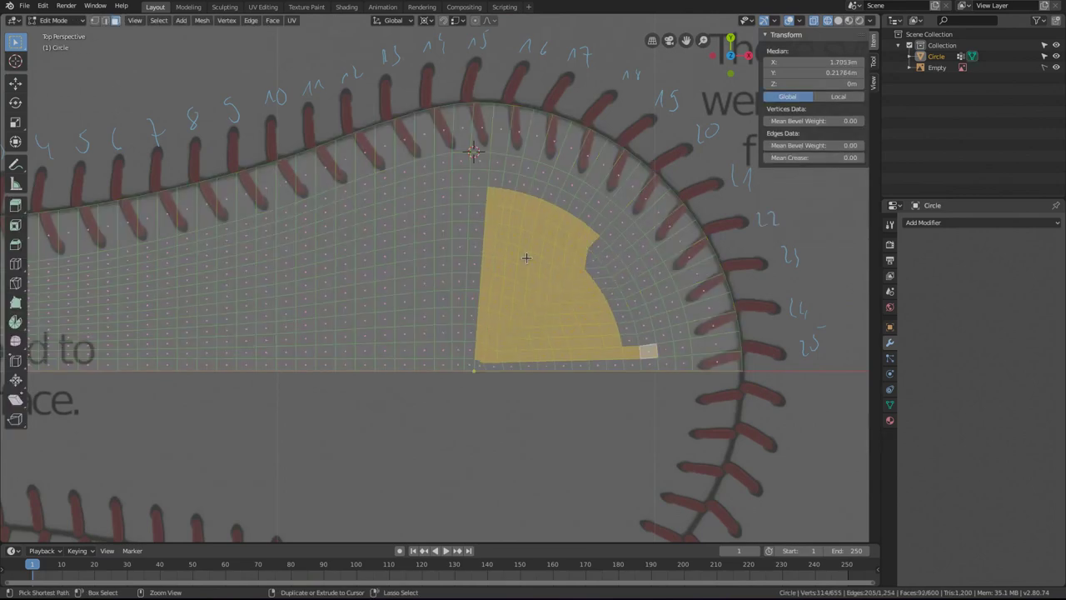
pyautogui.keyDown('ctrl'); pyautogui.keyDown('shift'); pyautogui.click(598, 247); pyautogui.keyUp('shift'); pyautogui.keyUp('ctrl')
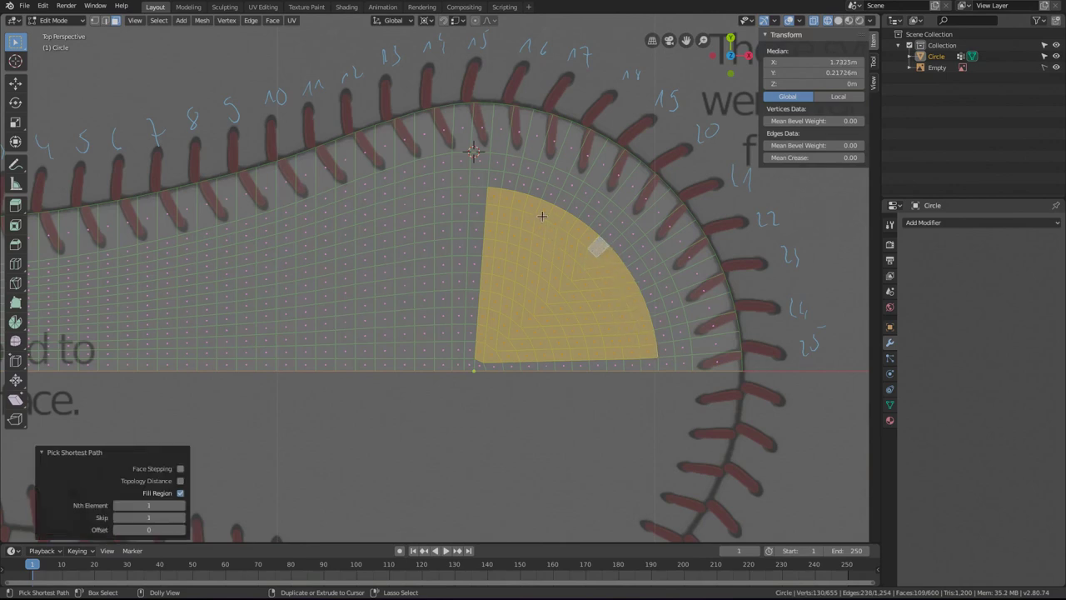
pyautogui.keyDown('shift'); pyautogui.click(468, 346); pyautogui.keyUp('shift')
pyautogui.keyDown('ctrl'); pyautogui.keyDown('shift'); pyautogui.click(477, 197); pyautogui.keyUp('shift'); pyautogui.keyUp('ctrl')
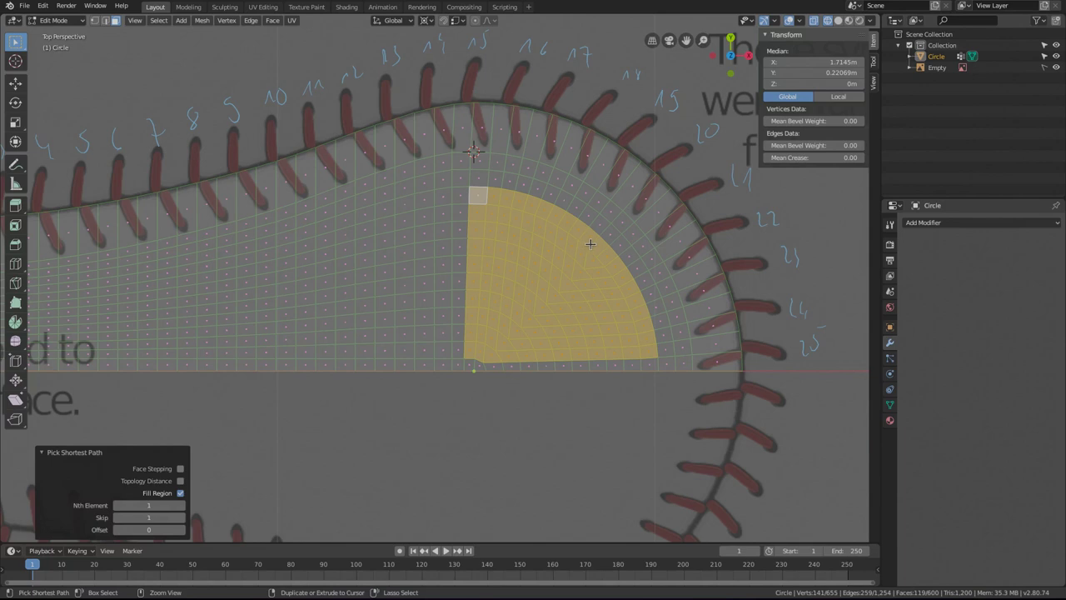
# Smooth the enlarged wedge at 0.500 with 10 repeats, then return to Object Mode.
pyautogui.hotkey('ctrl', 'v')
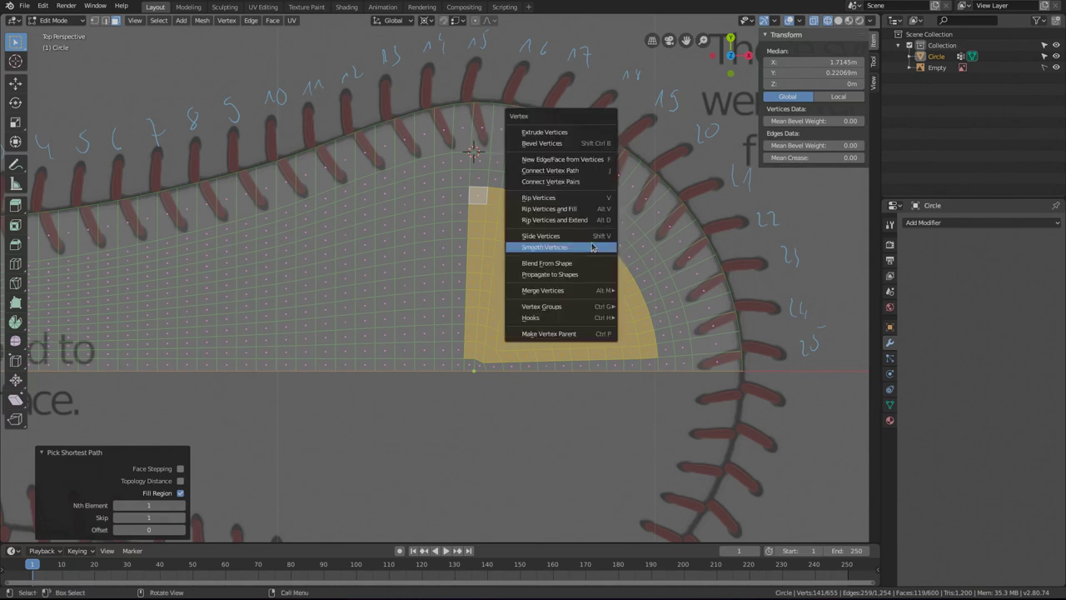
pyautogui.click(593, 247)
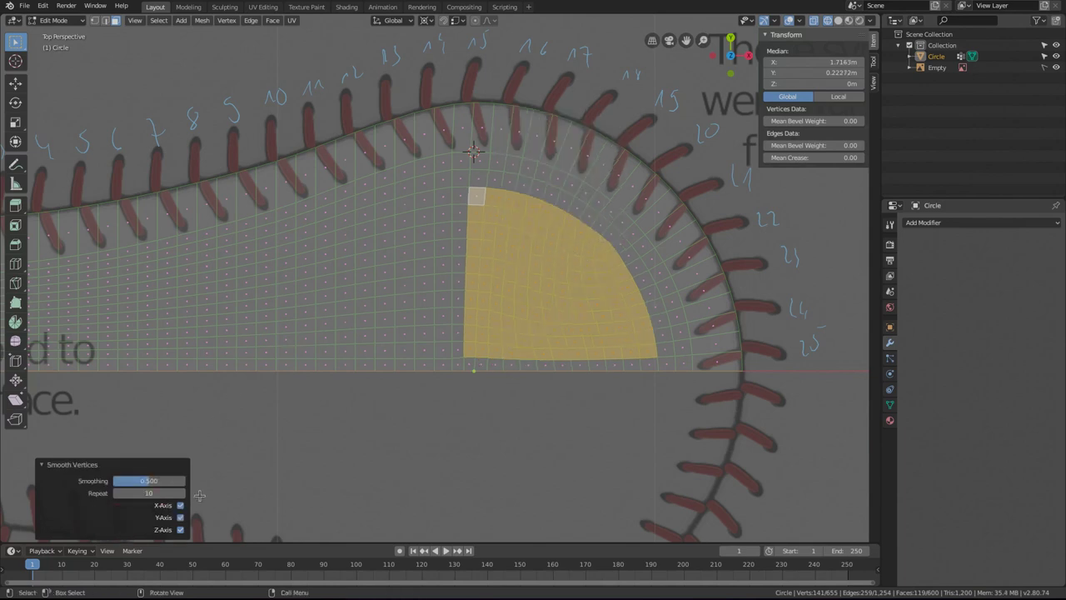
pyautogui.press('a')
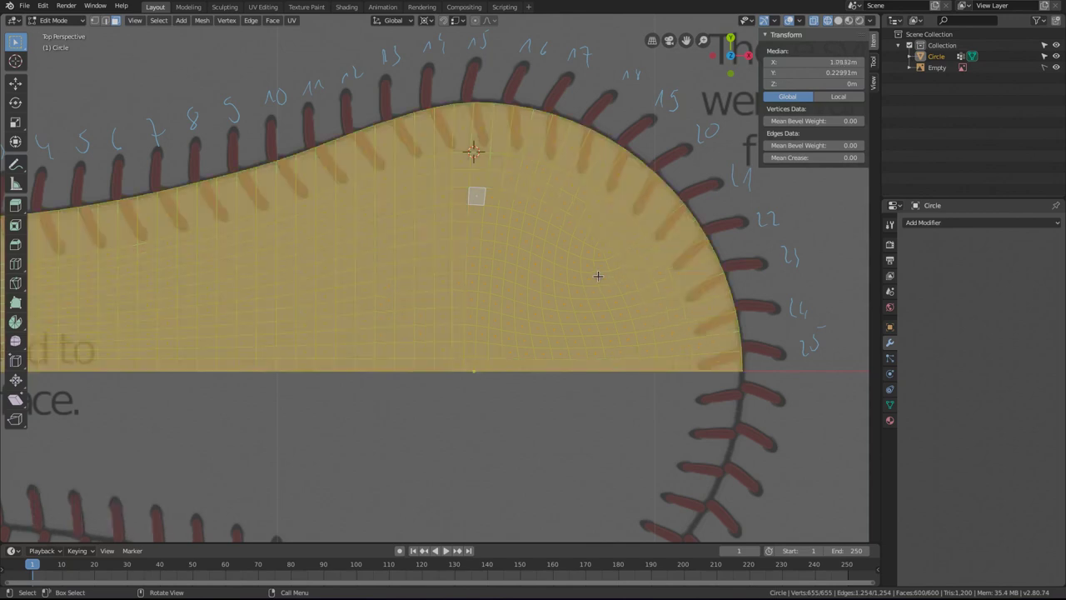
pyautogui.scroll(-2, 598, 275)
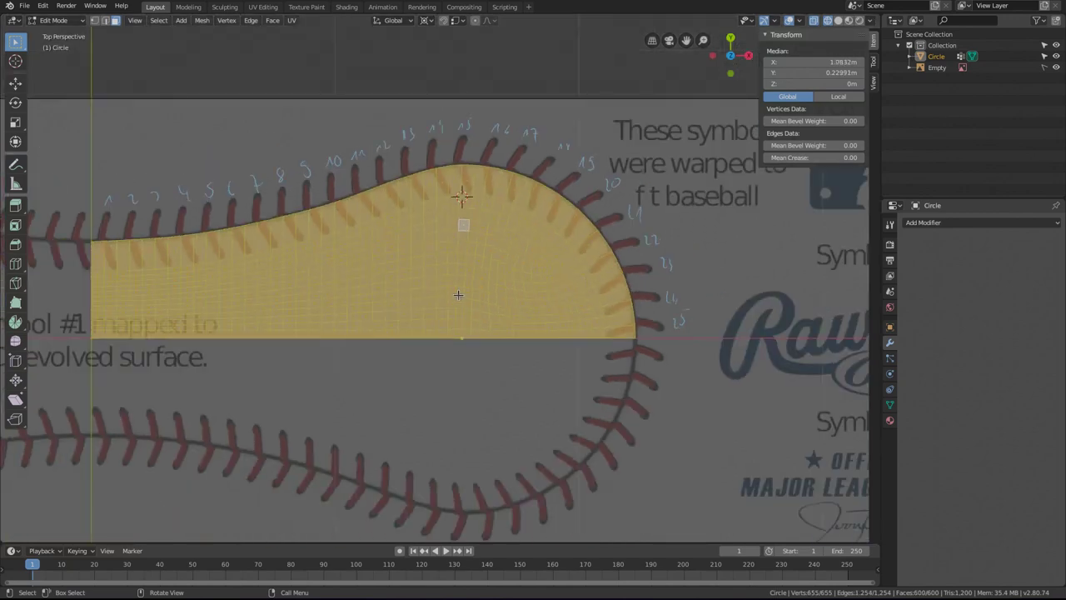
pyautogui.hotkey('alt', 'a')
pyautogui.scroll(2, 483, 272)
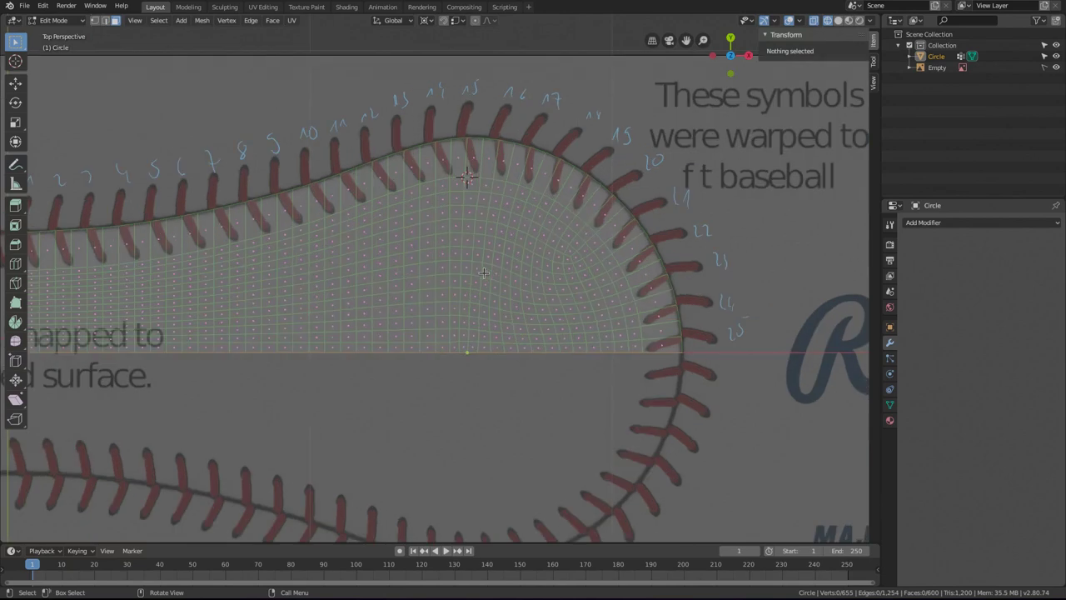
pyautogui.press('Tab')
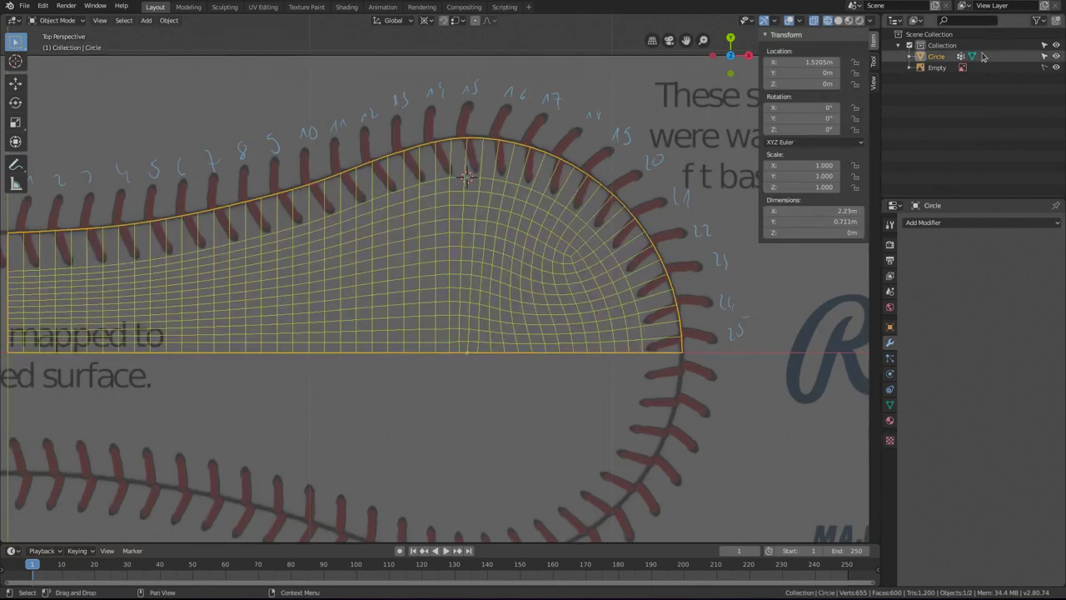
# Save the project to 20190608_BaseballTutorial.blend with Ctrl+S.
pyautogui.hotkey('ctrl', 's')
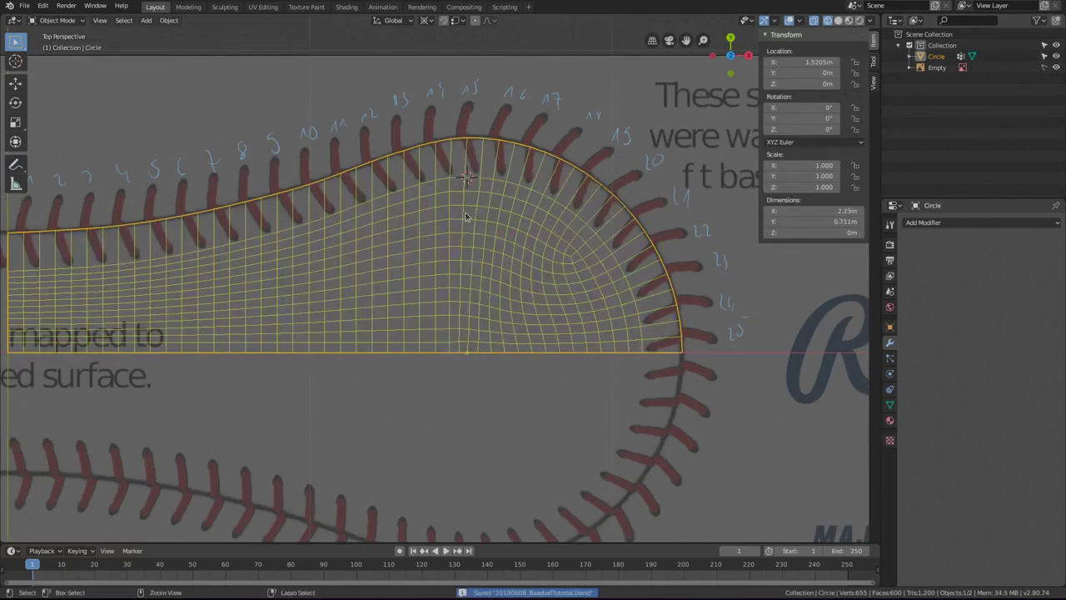
pyautogui.keyDown('ctrl'); pyautogui.scroll(-1, 503, 254); pyautogui.keyUp('ctrl')
pyautogui.keyDown('ctrl'); pyautogui.scroll(-3, 504, 254); pyautogui.keyUp('ctrl')
pyautogui.keyDown('shift'); pyautogui.scroll(1, 504, 254); pyautogui.keyUp('shift')
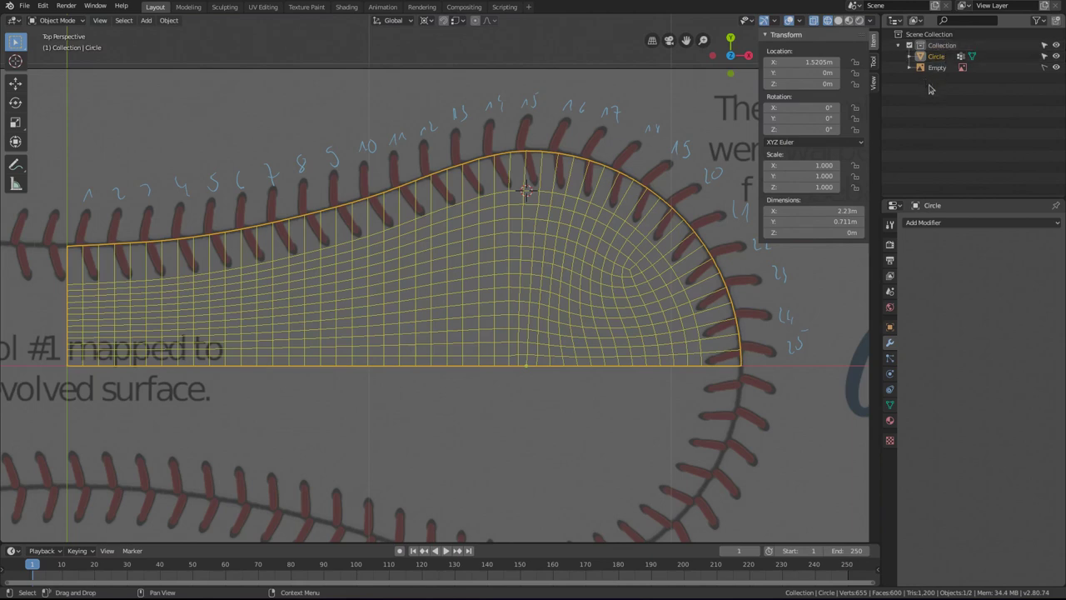
# Rename the collection to Mesh, the Circle object to Patch, and the Empty to Refimg_1.
pyautogui.doubleClick(944, 46)
pyautogui.write('Mesh')
pyautogui.press('Return')
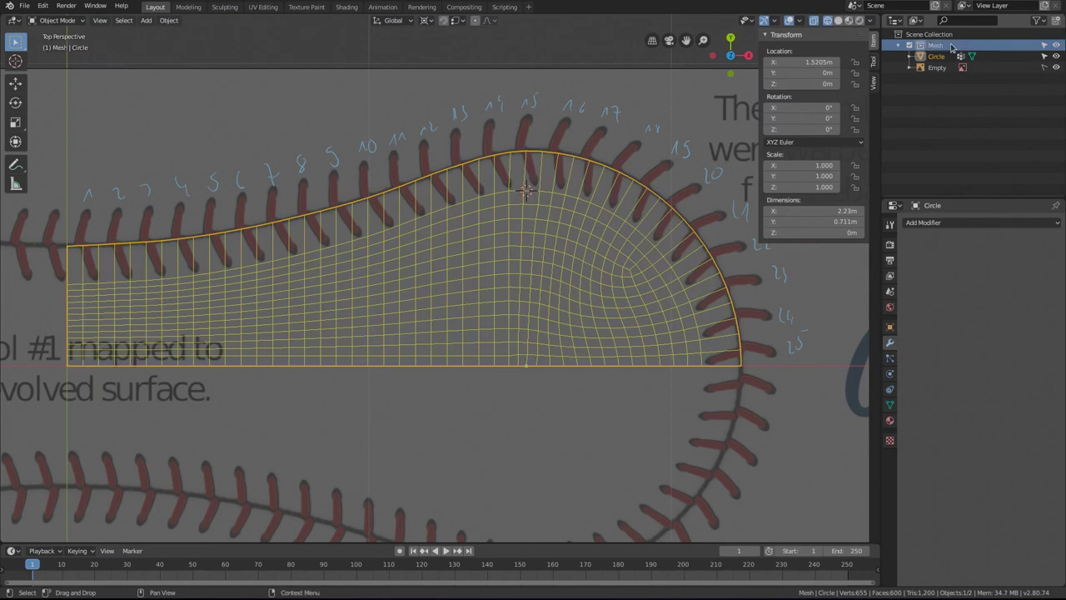
pyautogui.click(934, 56)
pyautogui.doubleClick(934, 57)
pyautogui.write('Pl')
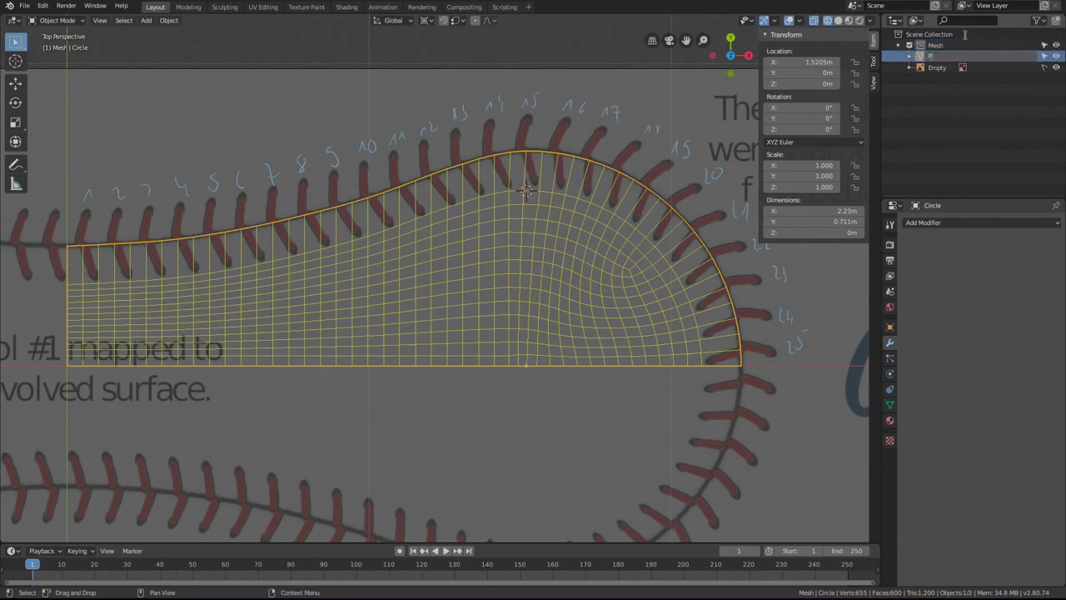
pyautogui.write('tch')
pyautogui.press('Return')
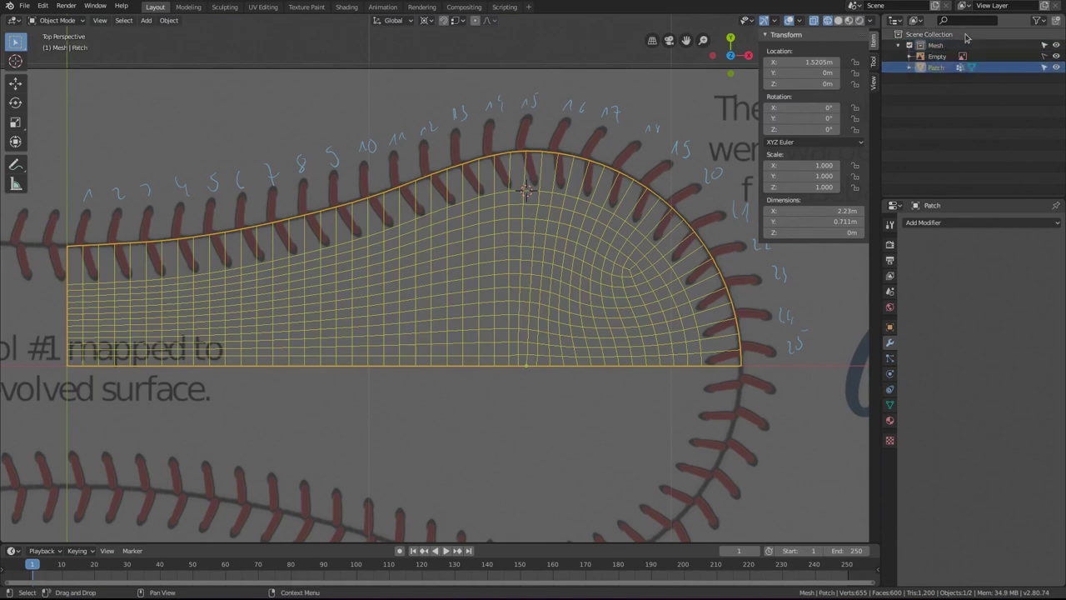
pyautogui.click(936, 56)
pyautogui.doubleClick(935, 55)
pyautogui.write('R')
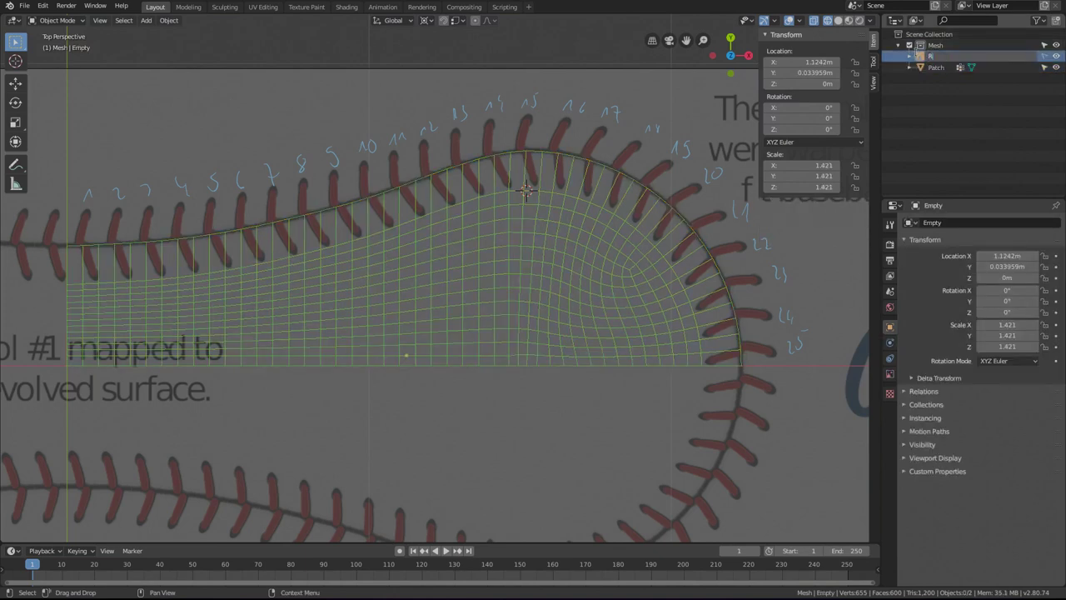
pyautogui.write('eferenciar')
pyautogui.press('Return')
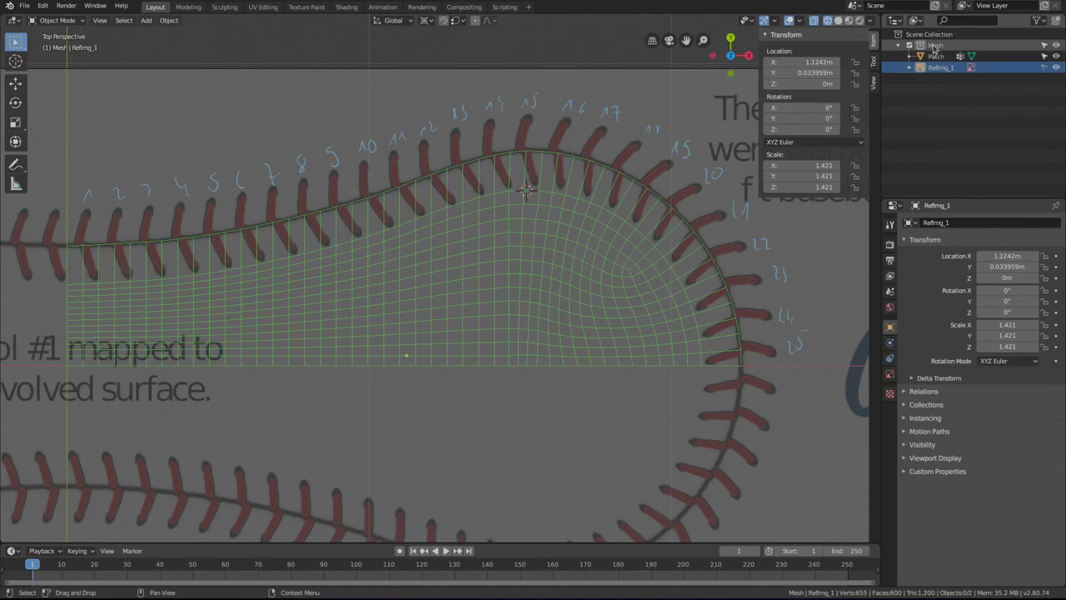
# Create a new collection named Reference and move Refimg_1 into it.
pyautogui.rightClick(942, 98)
pyautogui.click(941, 98)
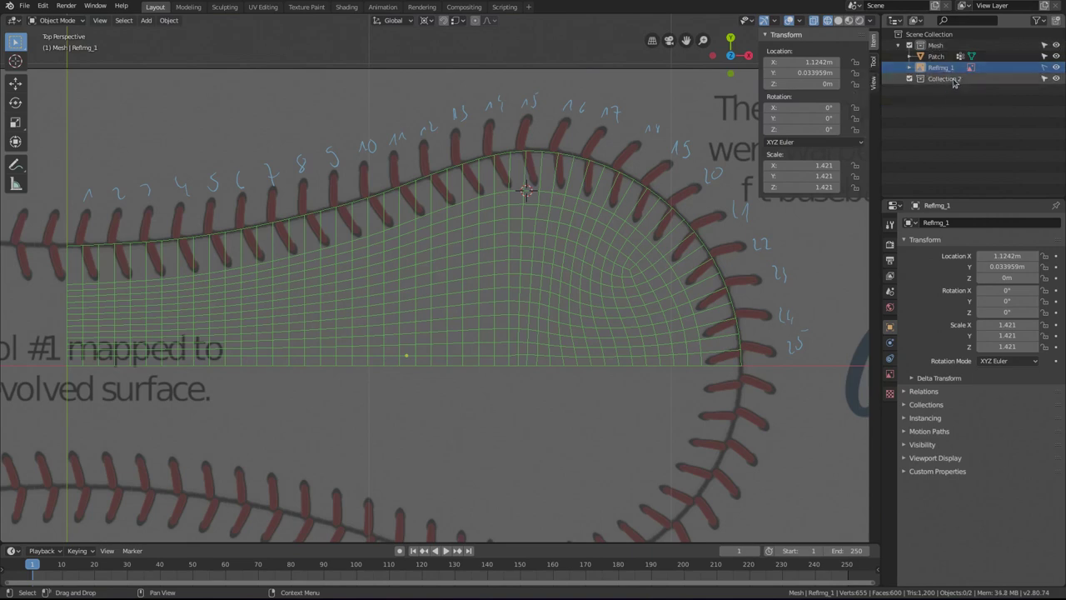
pyautogui.doubleClick(953, 79)
pyautogui.write('Referen')
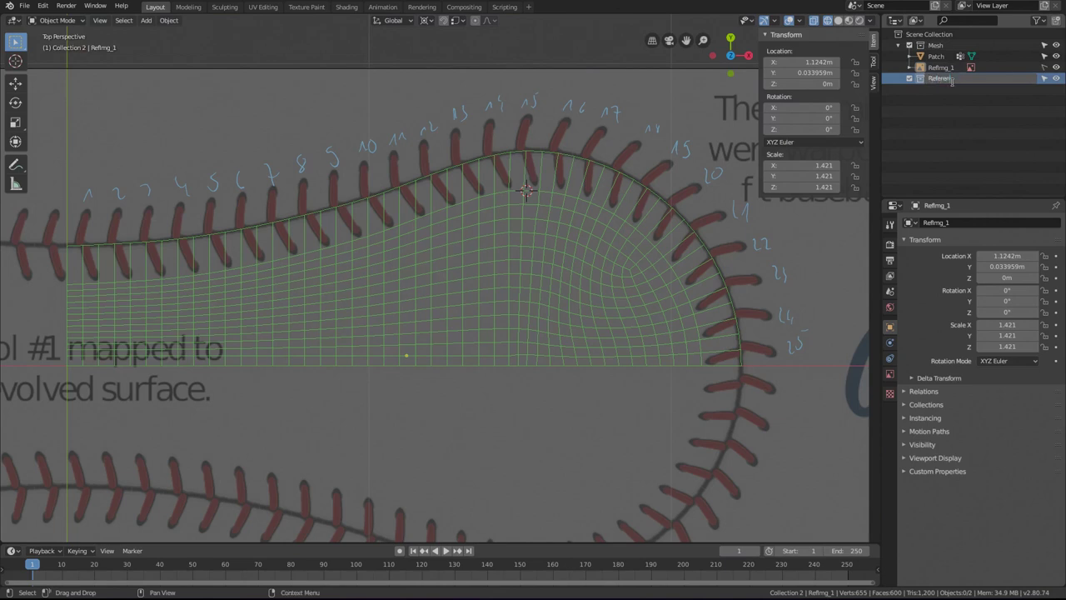
pyautogui.write('ce')
pyautogui.press('Return')
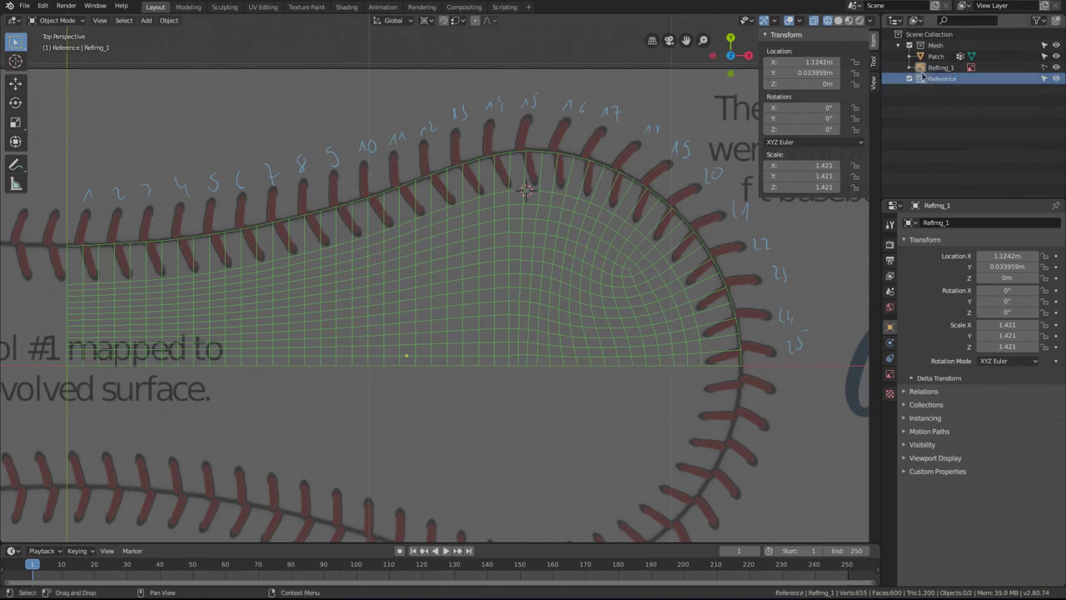
pyautogui.click(938, 69)
pyautogui.moveTo(936, 71); pyautogui.dragTo(940, 80)
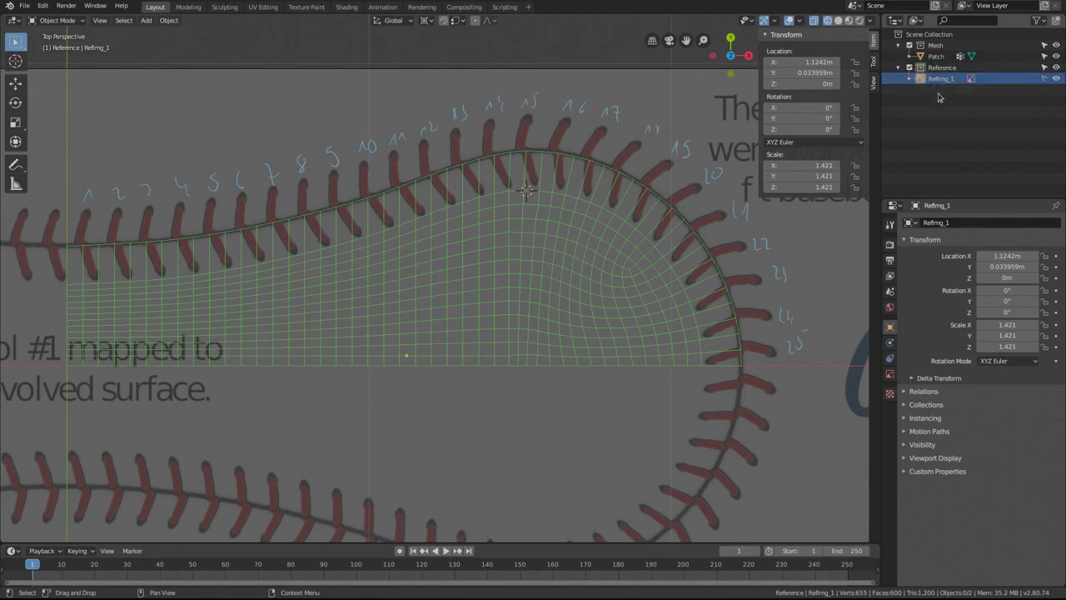
# Toggle the Reference collection's visibility off and on to check the image hides.
pyautogui.click(910, 67)
pyautogui.doubleClick(910, 67)
pyautogui.click(910, 67)
pyautogui.click(910, 67)
# Bring the reference image back into view and save the baseball .blend file with Ctrl+S.
pyautogui.click(910, 67)
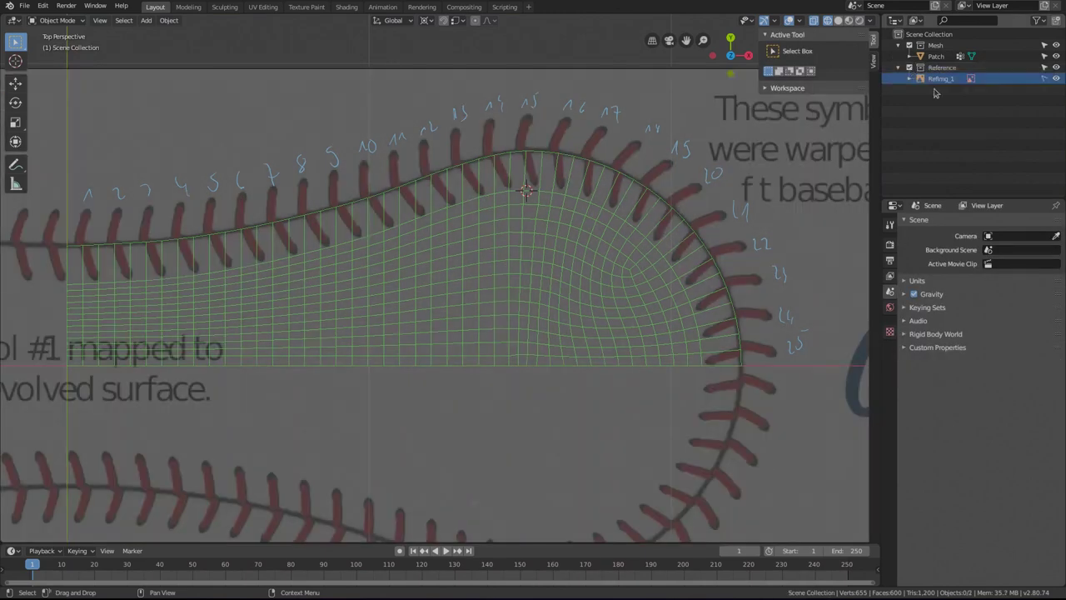
pyautogui.scroll(1, 393, 301)
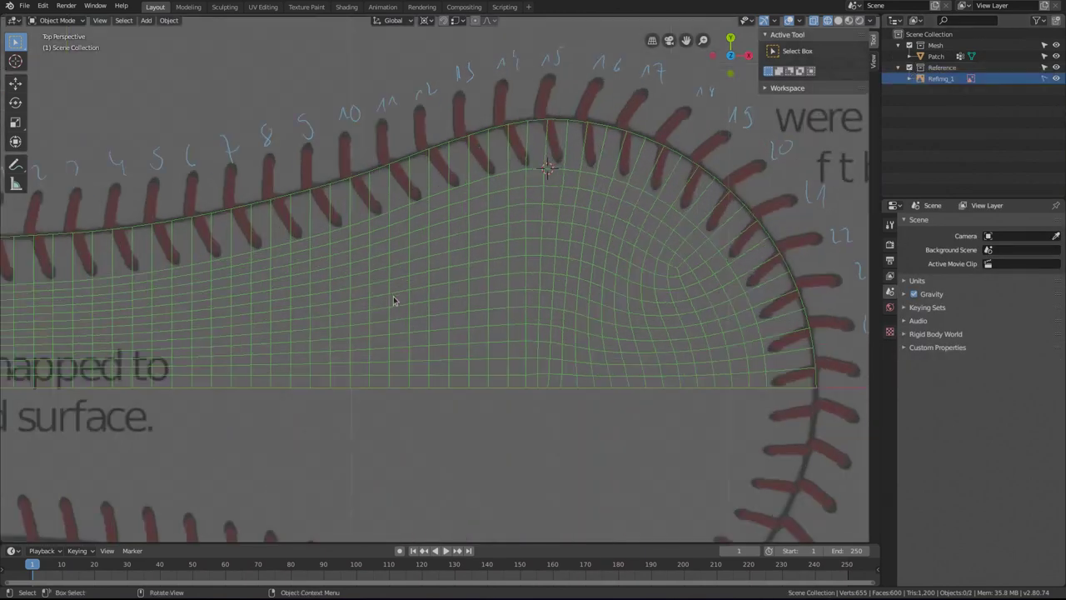
pyautogui.scroll(-4, 394, 301)
pyautogui.scroll(-1, 432, 273)
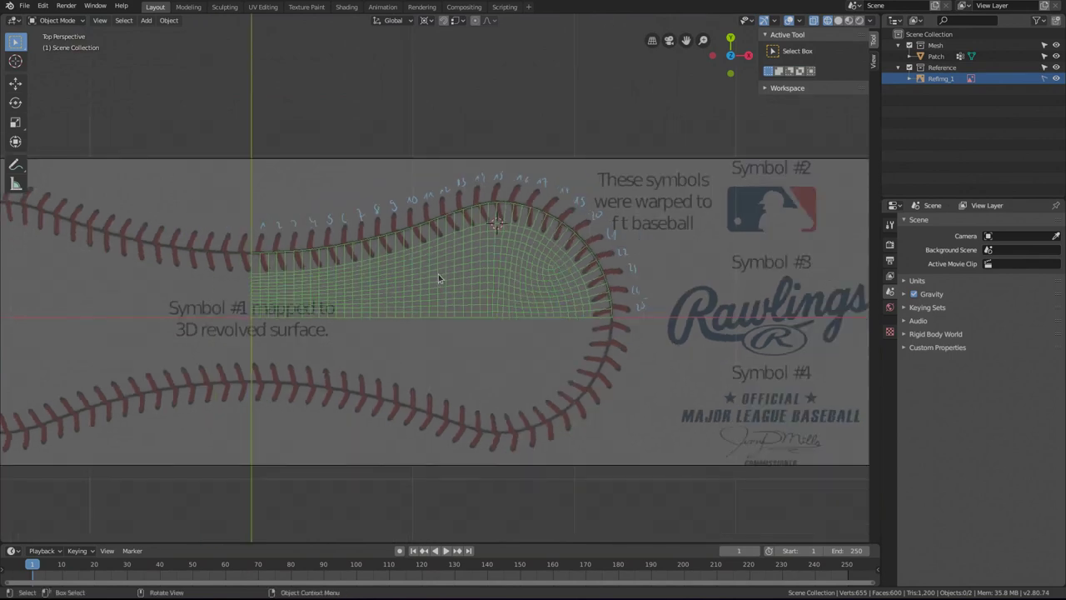
pyautogui.hotkey('ctrl', 's')
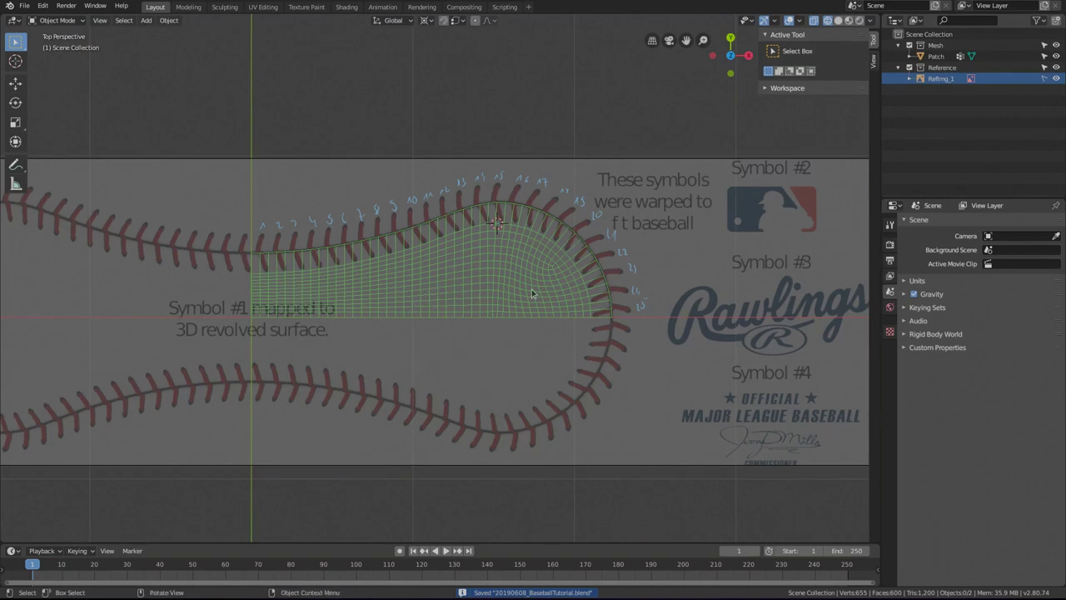
# Hide the Patch mesh in the Outliner and recentre the reference sheet in the viewport.
pyautogui.scroll(-2, 733, 321)
pyautogui.scroll(1, 732, 322)
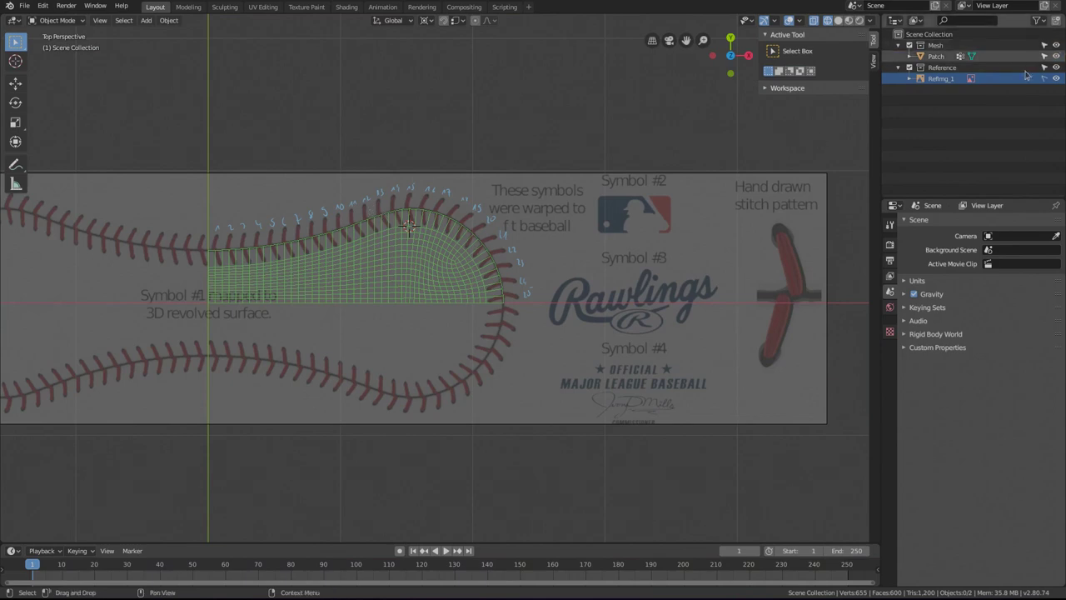
pyautogui.click(1057, 56)
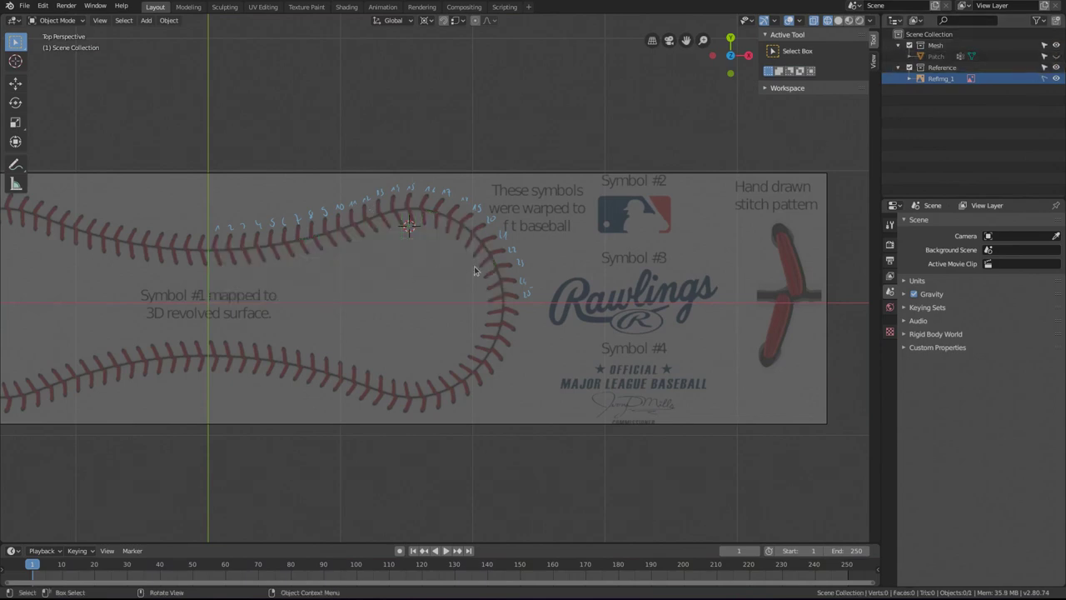
pyautogui.scroll(1, 297, 254)
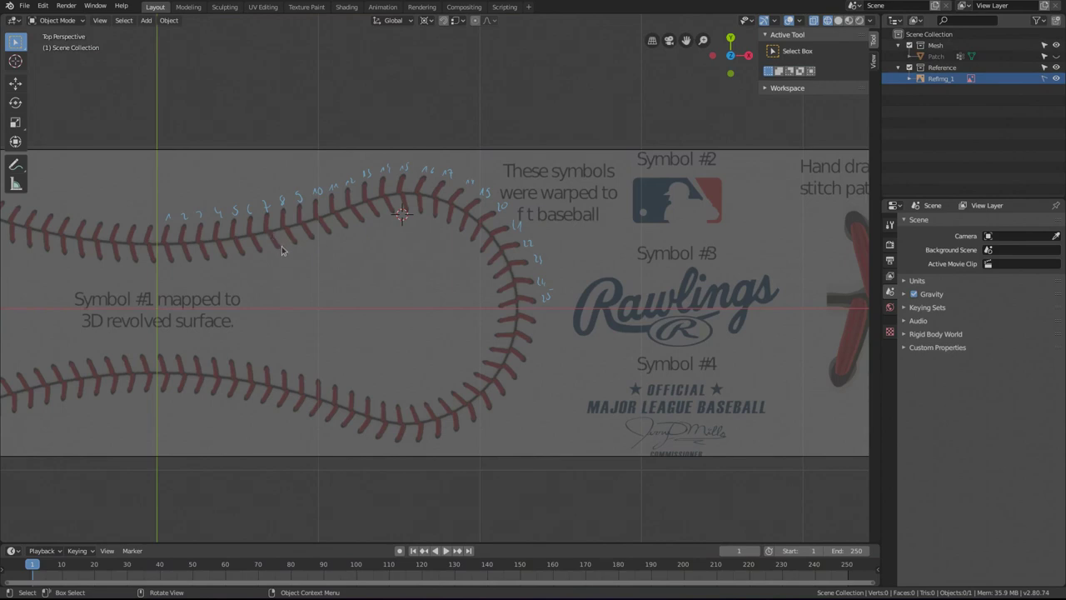
pyautogui.hscroll(3, 577, 353)
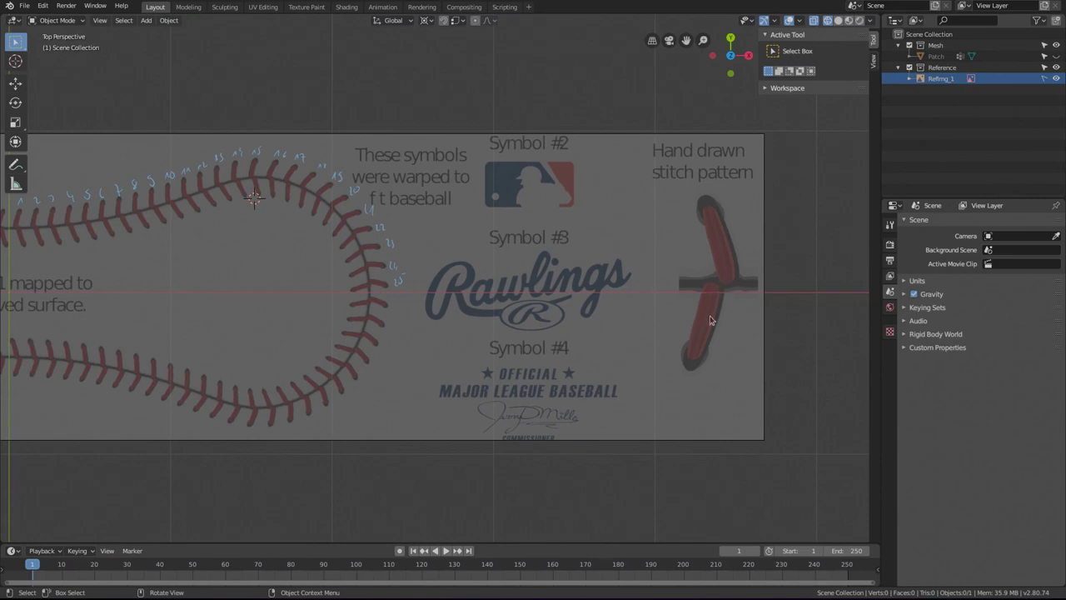
pyautogui.keyDown('shift'); pyautogui.moveTo(596, 343); pyautogui.dragTo(672, 322, button='middle'); pyautogui.keyUp('shift')
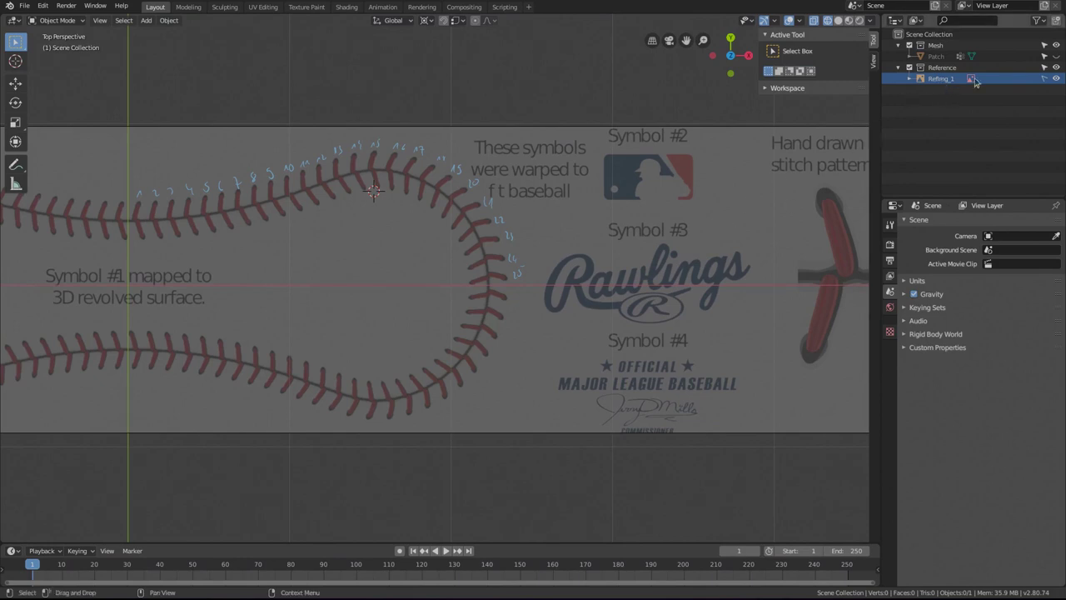
# Duplicate Refimg_1 in place and mirror the copy with an X scale of -1.
pyautogui.click(627, 192)
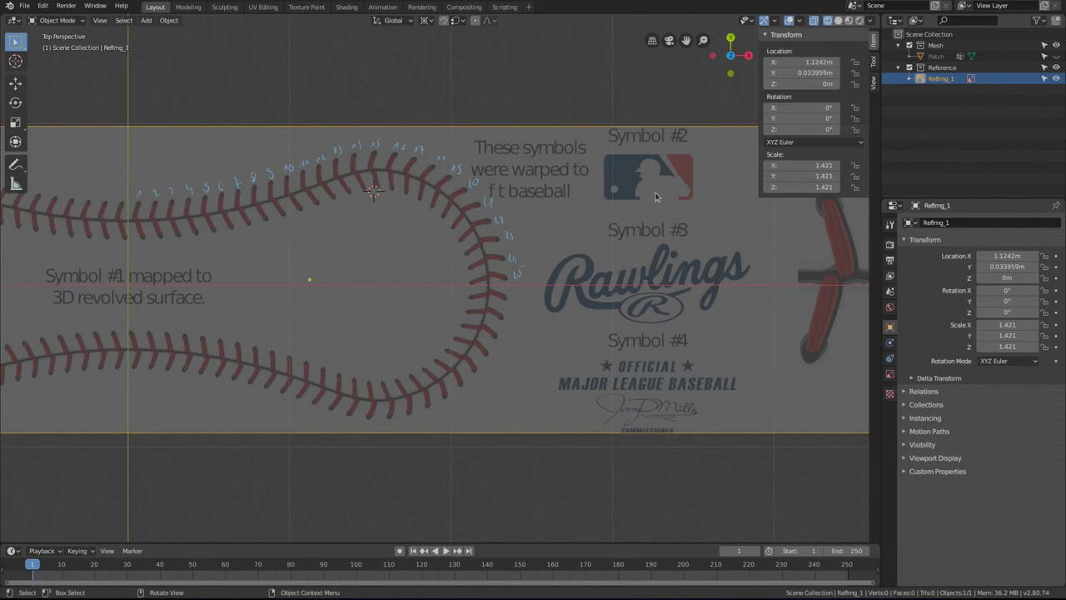
pyautogui.hotkey('shift', 'd')
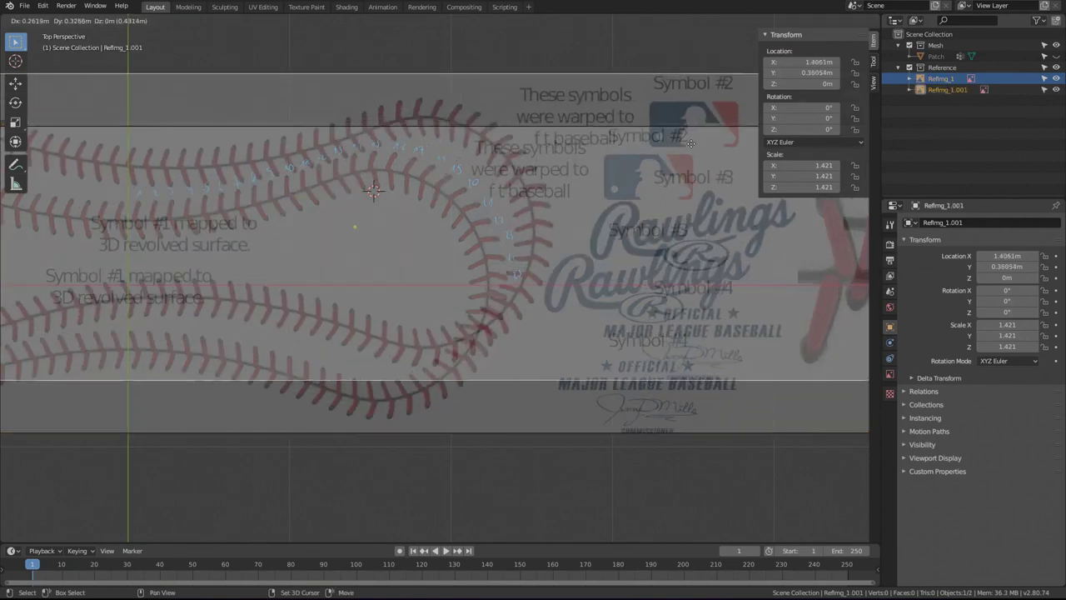
pyautogui.rightClick(687, 152)
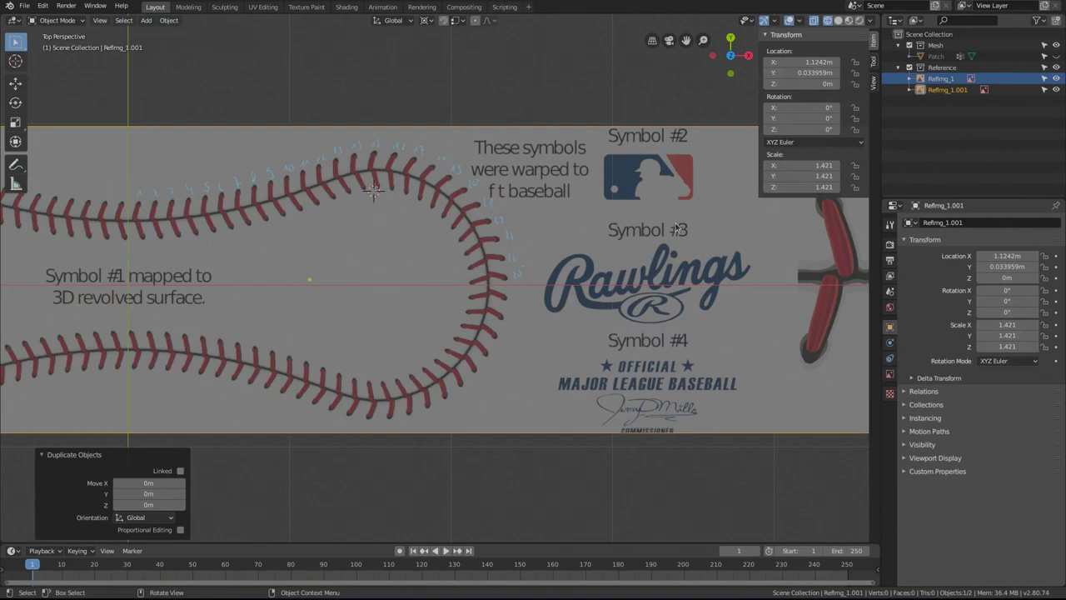
pyautogui.press('s')
pyautogui.press('x')
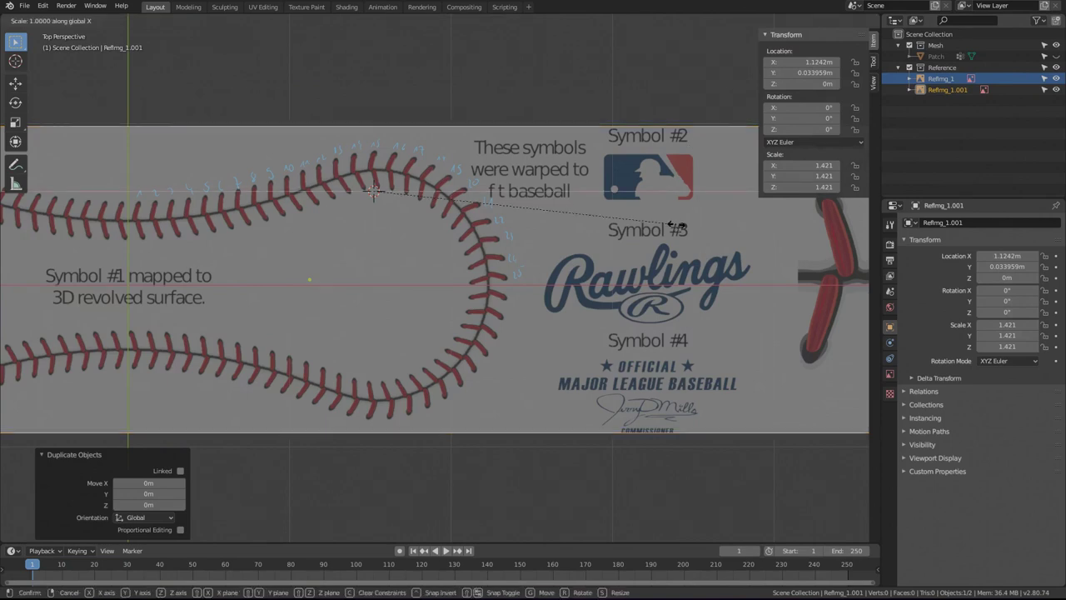
pyautogui.write('-1')
pyautogui.press('Return')
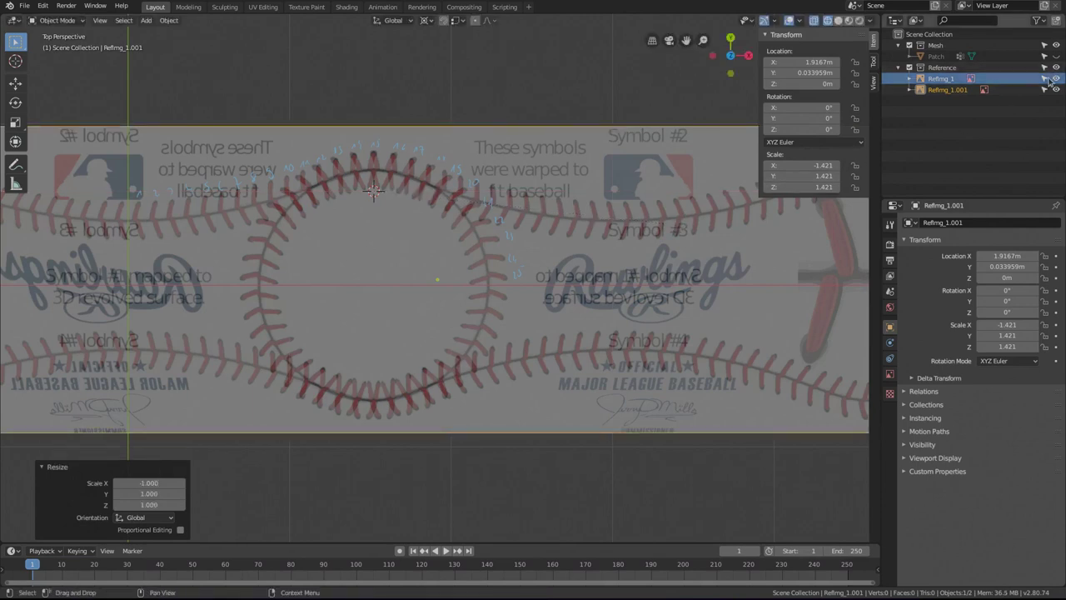
# Rename the copy Refimg_1.001 to Refimg_2 and hide the original Refimg_1.
pyautogui.click(962, 91)
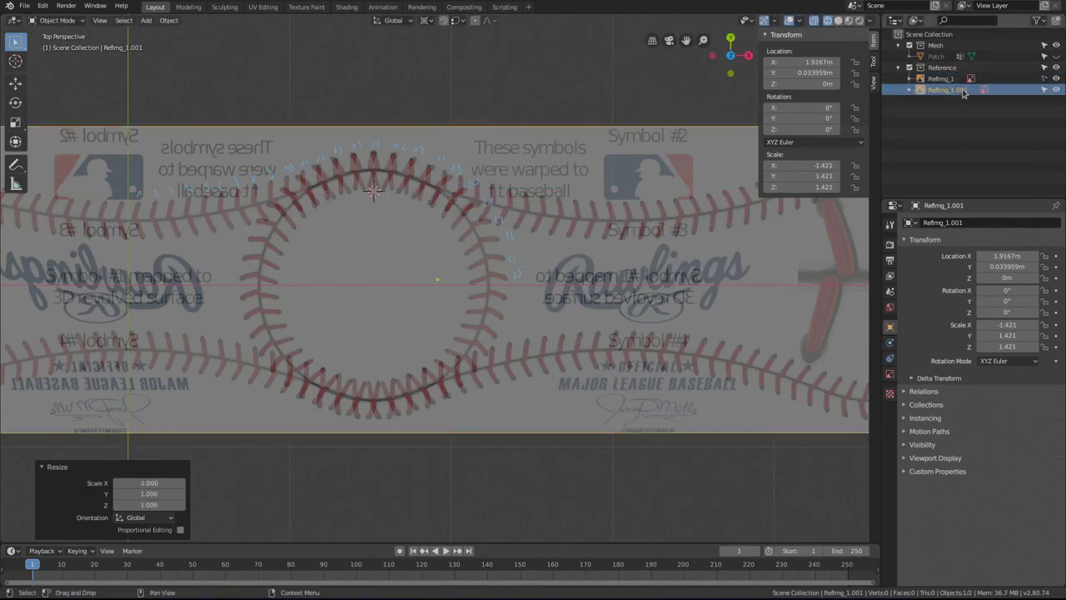
pyautogui.doubleClick(961, 89)
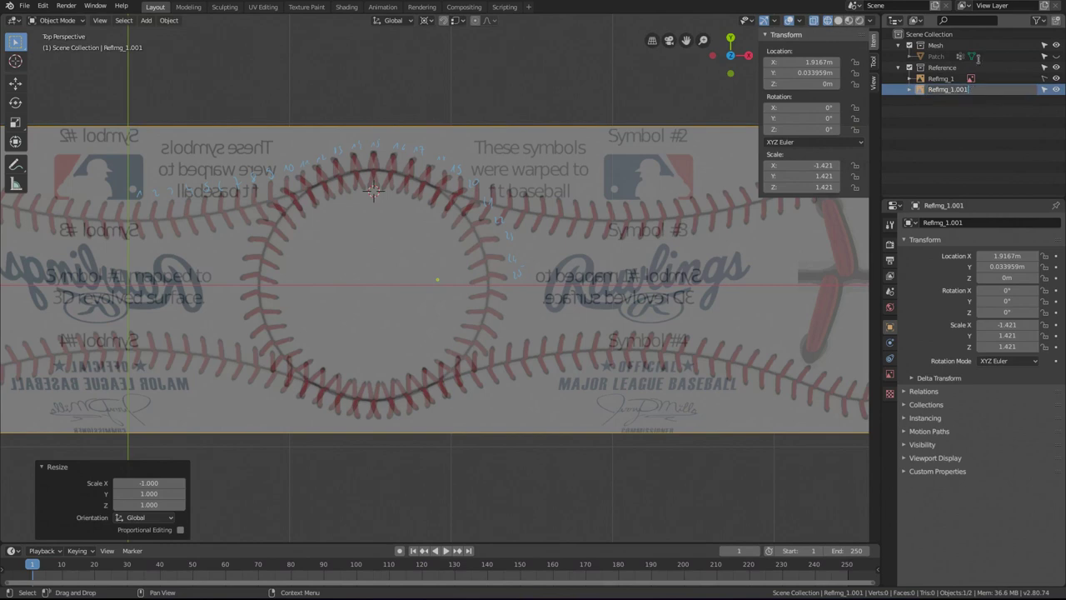
pyautogui.write('2')
pyautogui.press('Return')
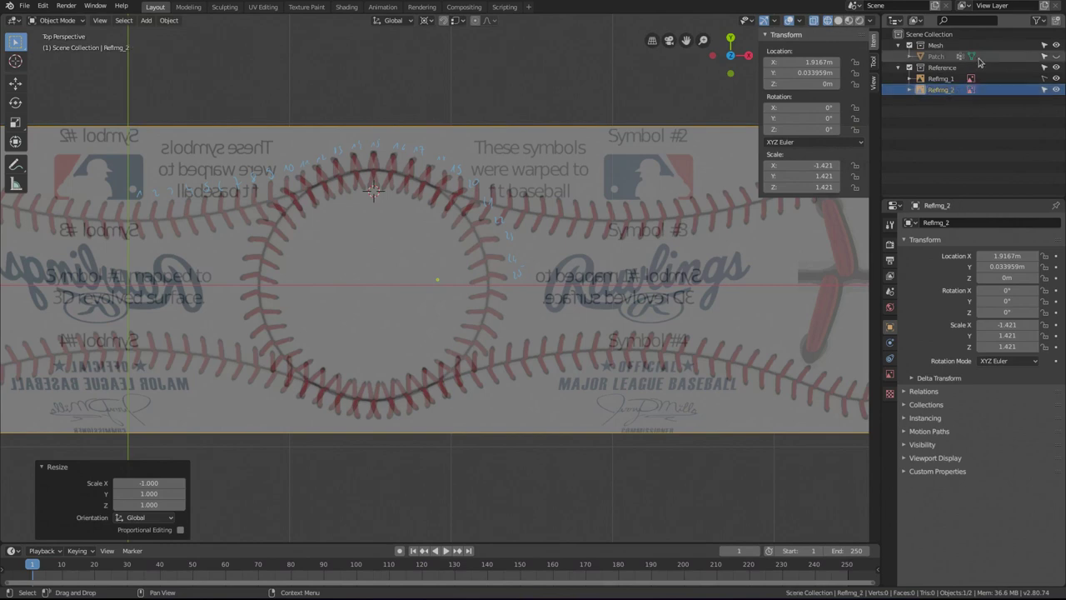
pyautogui.click(1057, 79)
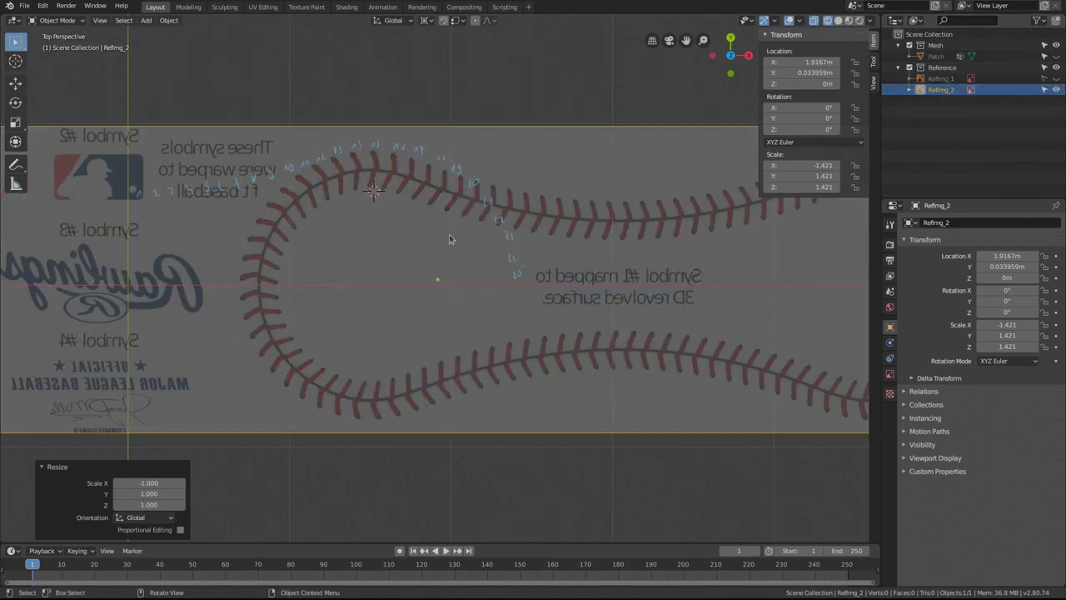
# Move Refimg_2 about 1.59 m along X toward the origin.
pyautogui.keyDown('shift'); pyautogui.moveTo(461, 256); pyautogui.dragTo(476, 255, button='middle'); pyautogui.keyUp('shift')
pyautogui.keyDown('ctrl'); pyautogui.hscroll(-10, 476, 255); pyautogui.keyUp('ctrl')
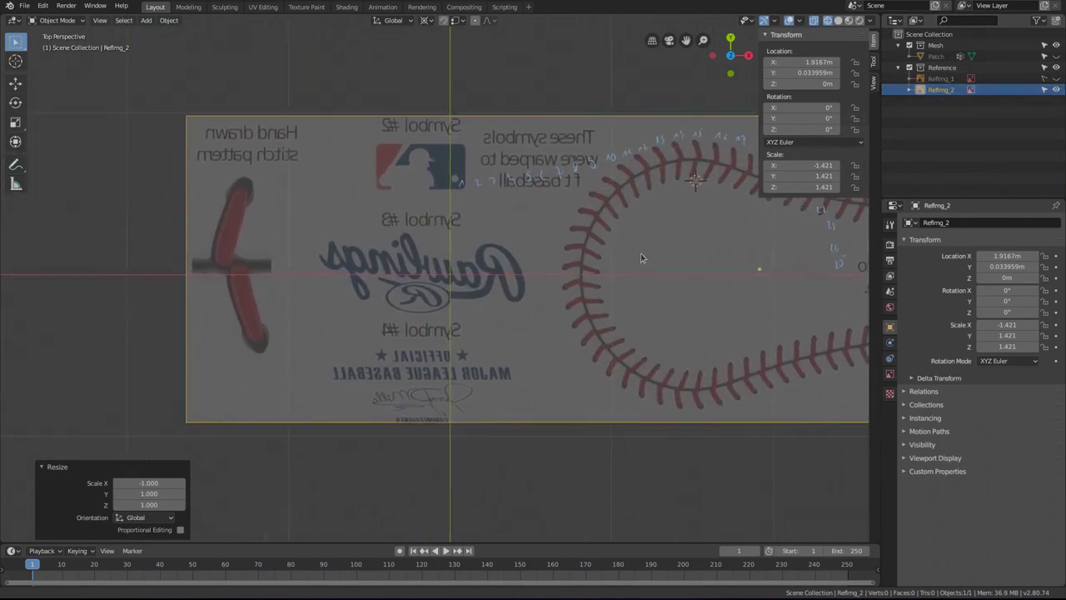
pyautogui.keyDown('ctrl'); pyautogui.hscroll(-6, 531, 313); pyautogui.keyUp('ctrl')
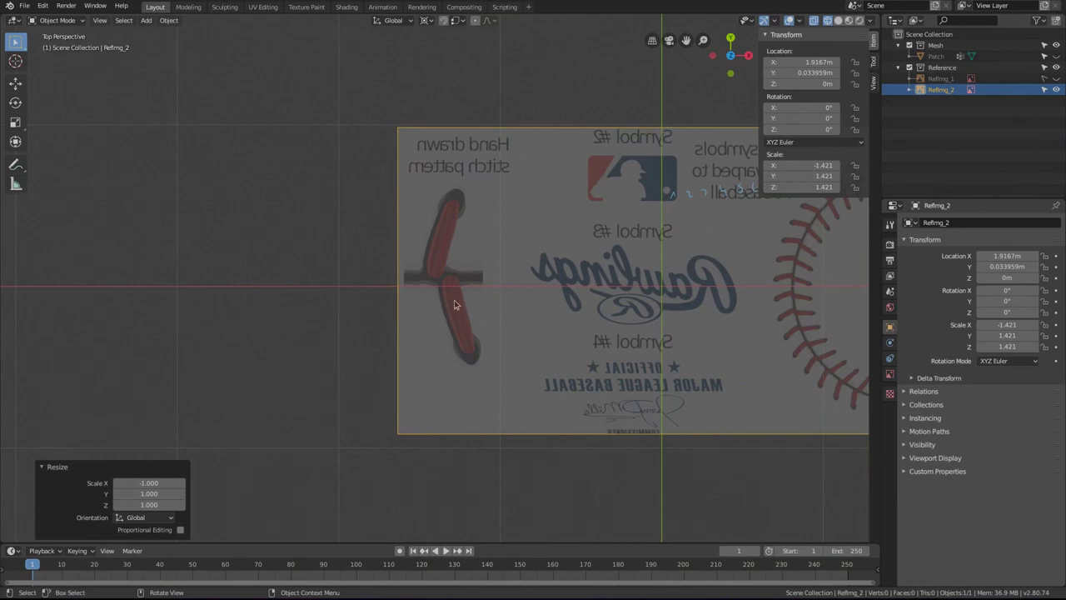
pyautogui.press('g')
pyautogui.press('x')
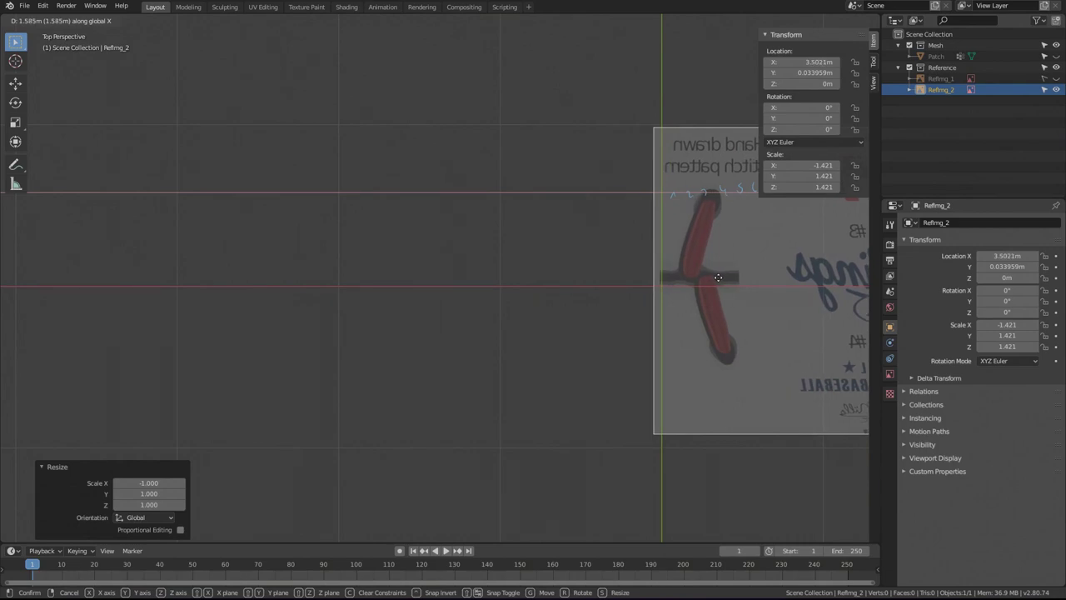
pyautogui.click(719, 281)
# Zoom in on the red stitch cross and nudge Refimg_2 a further 0.0107 m along X.
pyautogui.keyDown('shift'); pyautogui.moveTo(719, 280); pyautogui.dragTo(232, 268, button='middle'); pyautogui.keyUp('shift')
pyautogui.scroll(6, 492, 297)
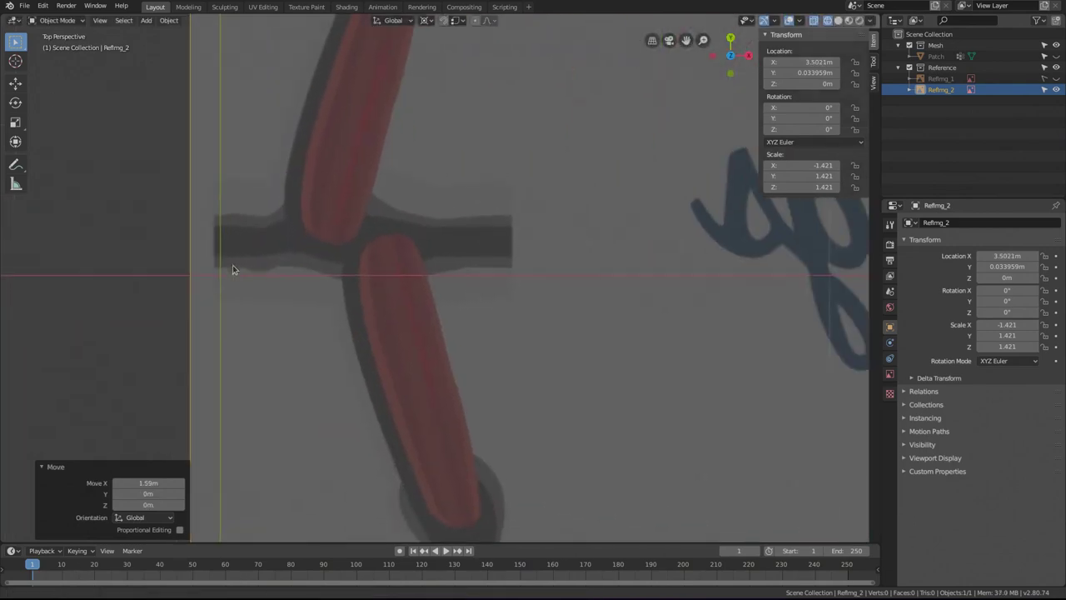
pyautogui.press('g')
pyautogui.press('x')
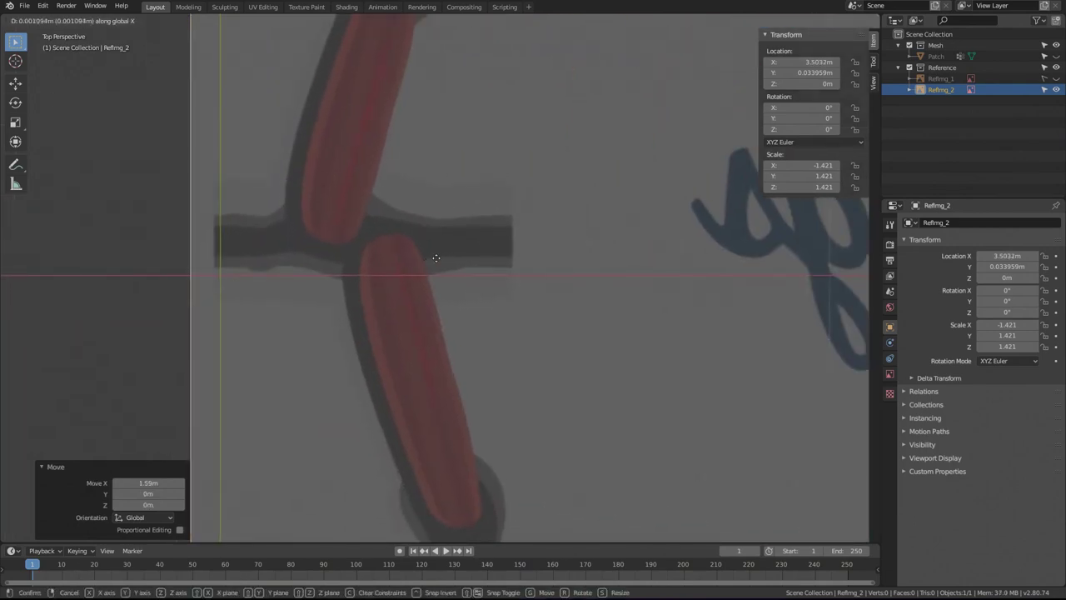
pyautogui.click(489, 257)
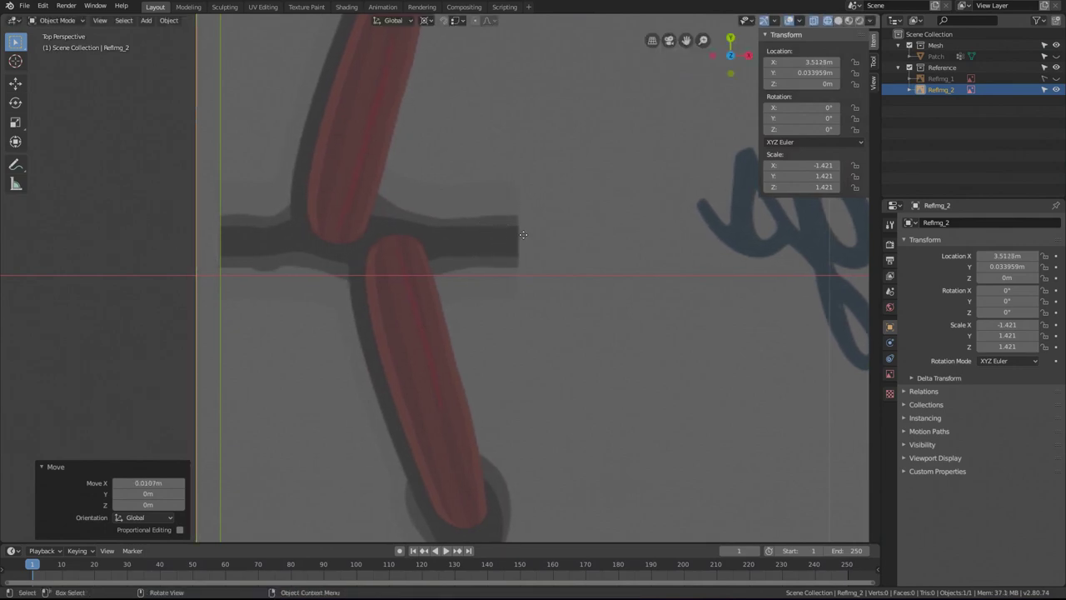
# Move Refimg_2 down along Y to Y -0.020913 m so the stitch end sits at the origin.
pyautogui.press('g')
pyautogui.press('y')
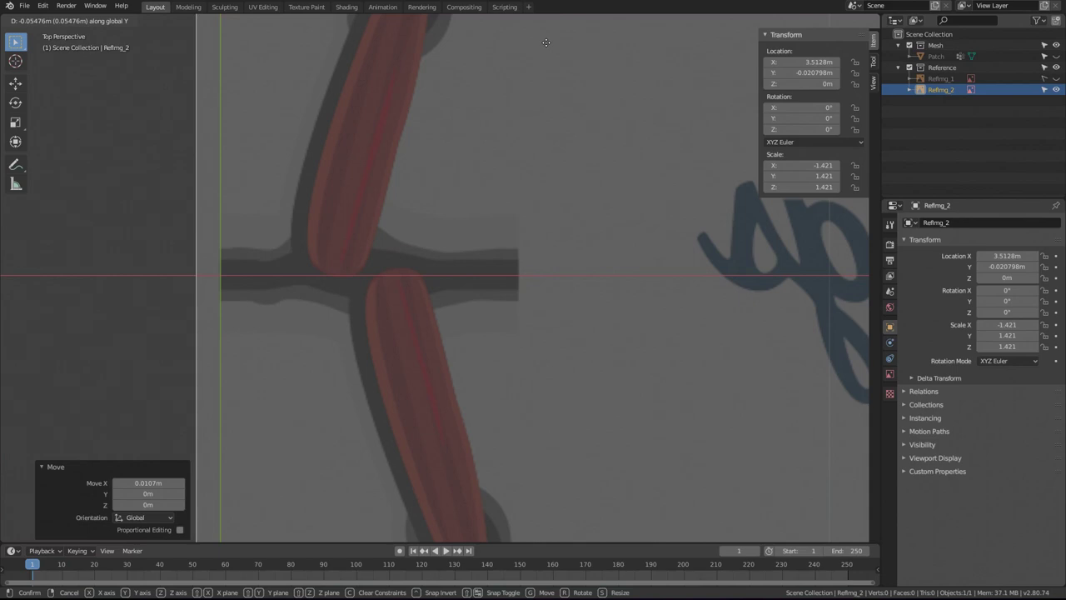
pyautogui.click(545, 41)
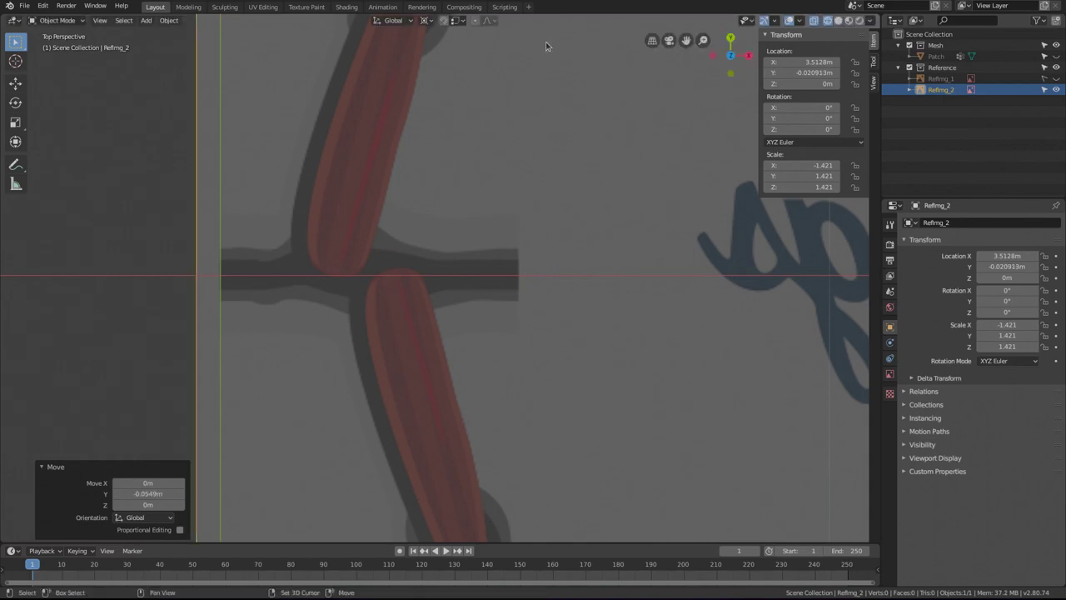
pyautogui.scroll(-4, 514, 279)
pyautogui.scroll(-1, 530, 196)
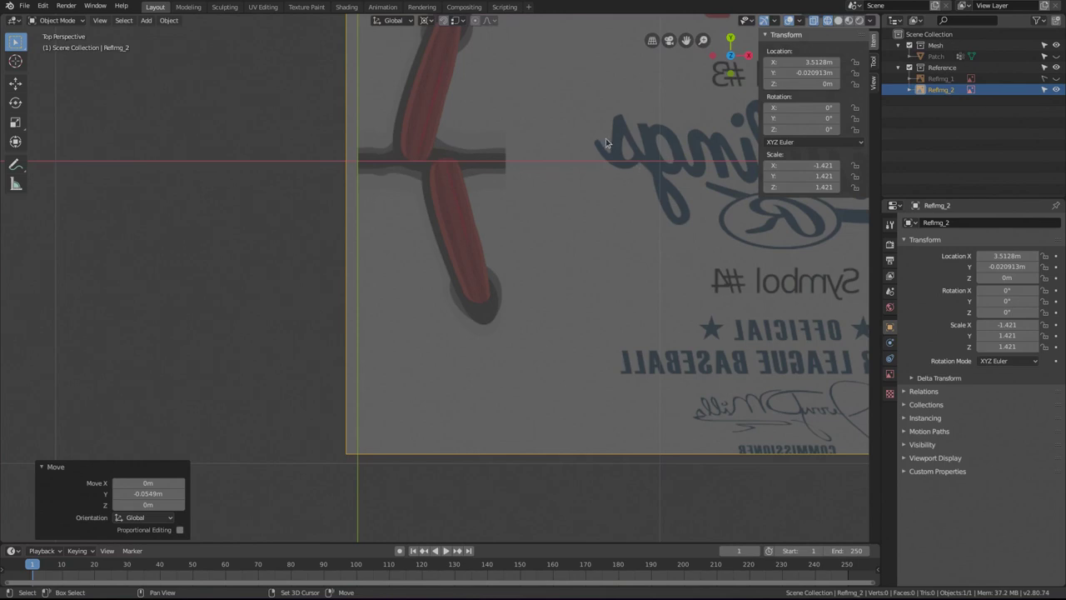
pyautogui.scroll(-6, 497, 146)
pyautogui.scroll(5, 497, 146)
pyautogui.keyDown('shift'); pyautogui.moveTo(295, 290); pyautogui.dragTo(463, 257, button='middle'); pyautogui.keyUp('shift')
pyautogui.scroll(4, 577, 266)
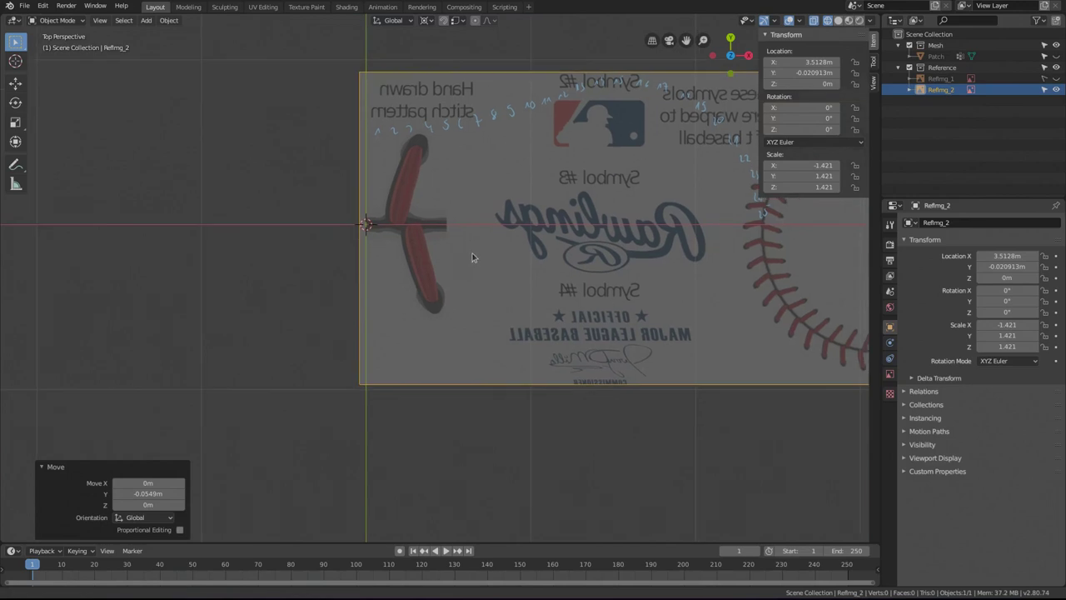
pyautogui.scroll(2, 464, 257)
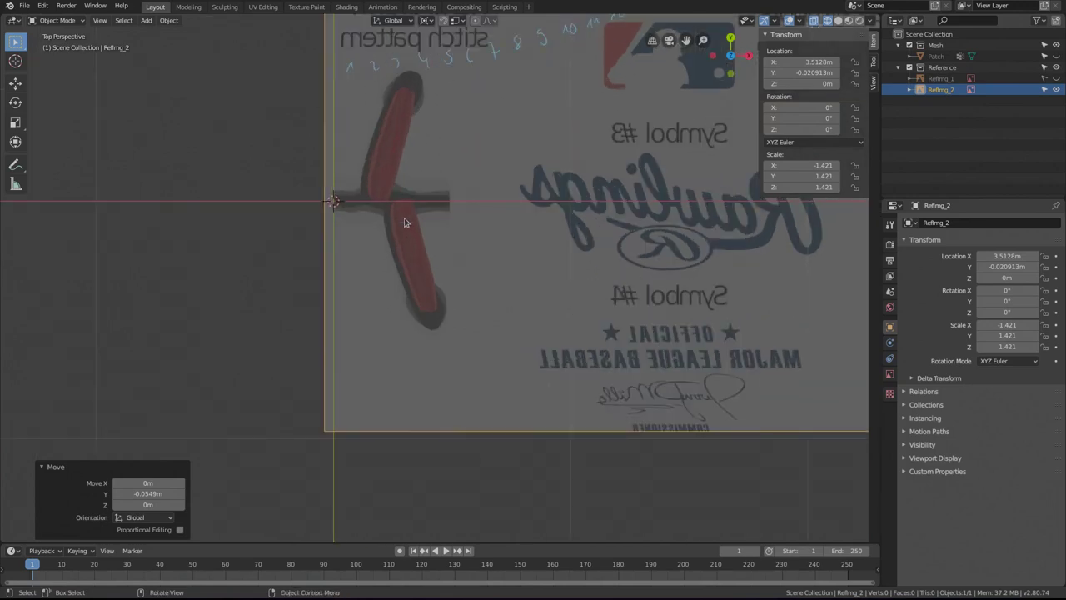
pyautogui.hotkey('shift', 'a')
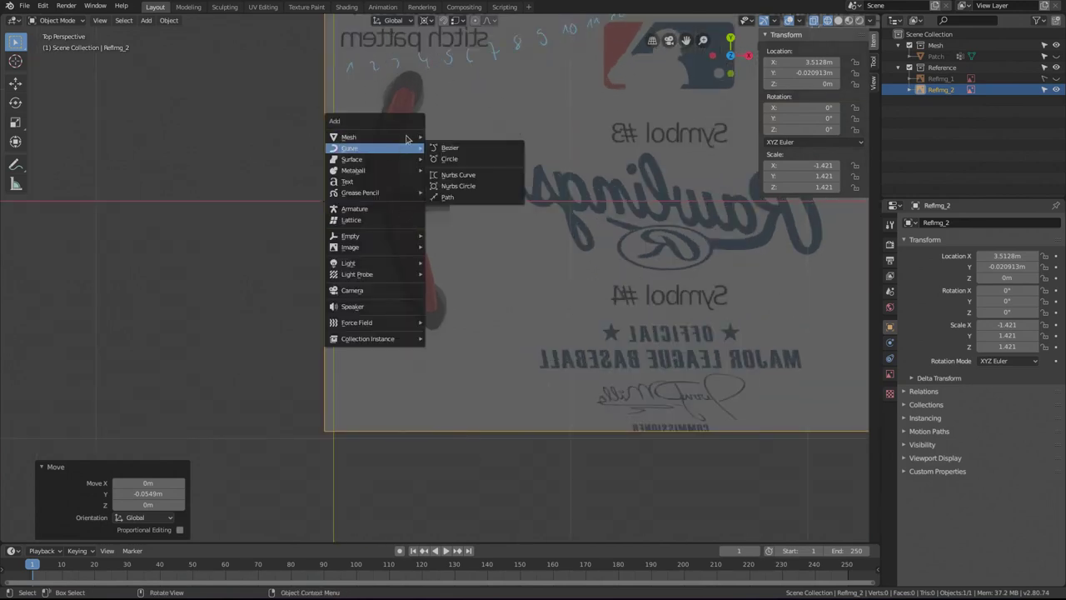
# Add a plane and, in Edit Mode, move it 1 m along X and -1 m along Y.
pyautogui.moveTo(391, 136)
pyautogui.click(440, 137)
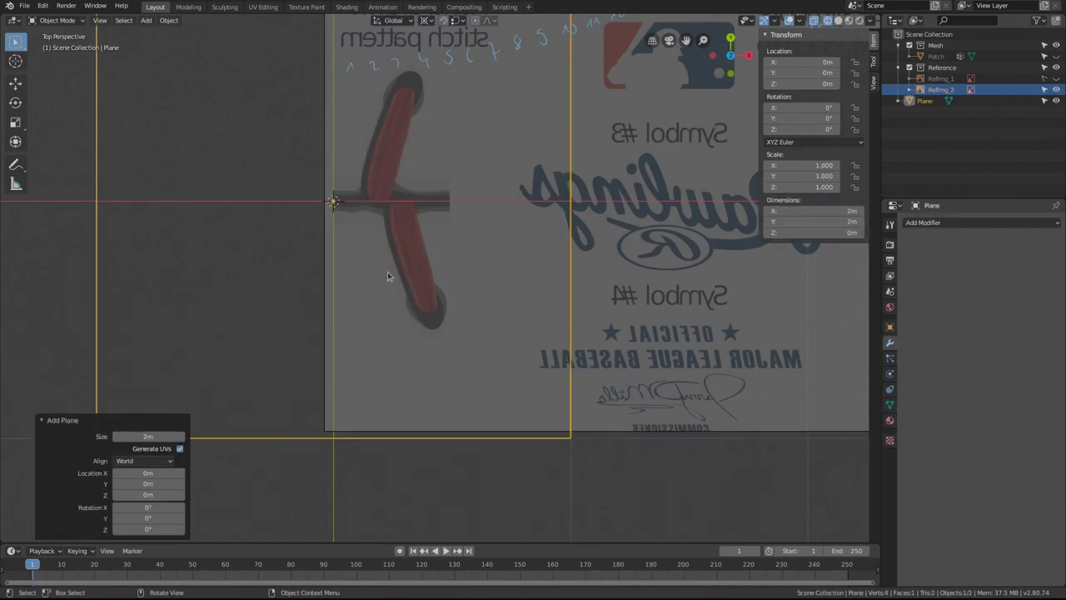
pyautogui.scroll(-4, 407, 248)
pyautogui.press('Tab')
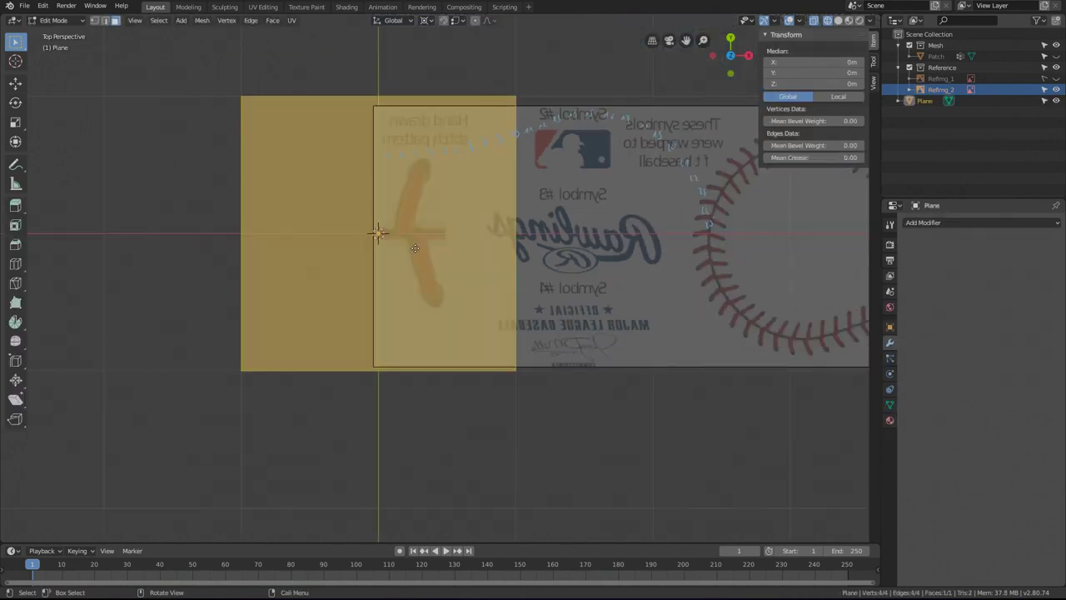
pyautogui.press('g')
pyautogui.write('x')
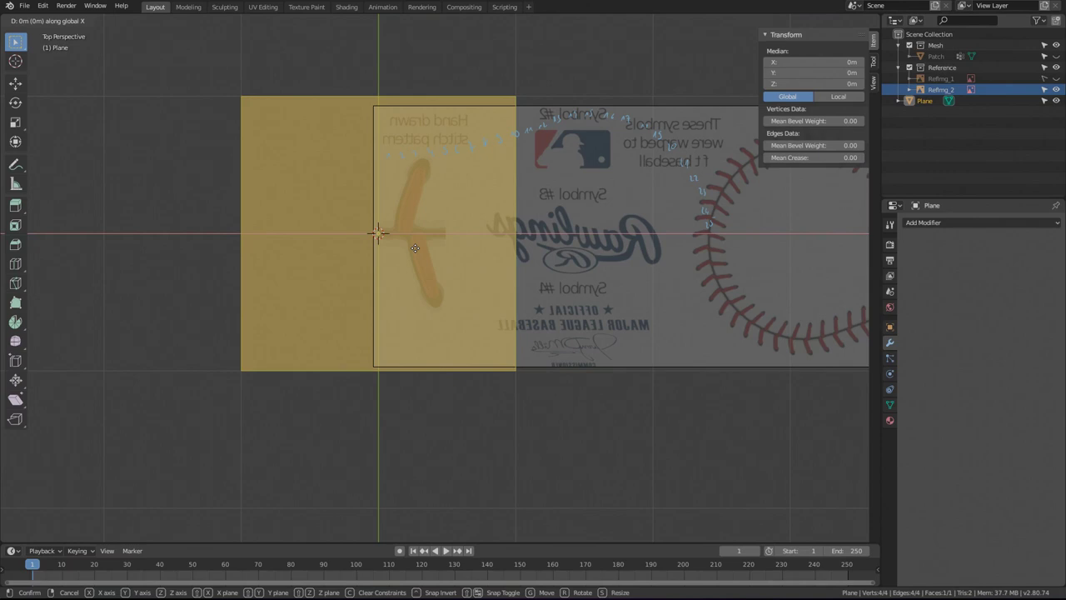
pyautogui.write('1')
pyautogui.press('Return')
pyautogui.write('gy')
pyautogui.write('-1')
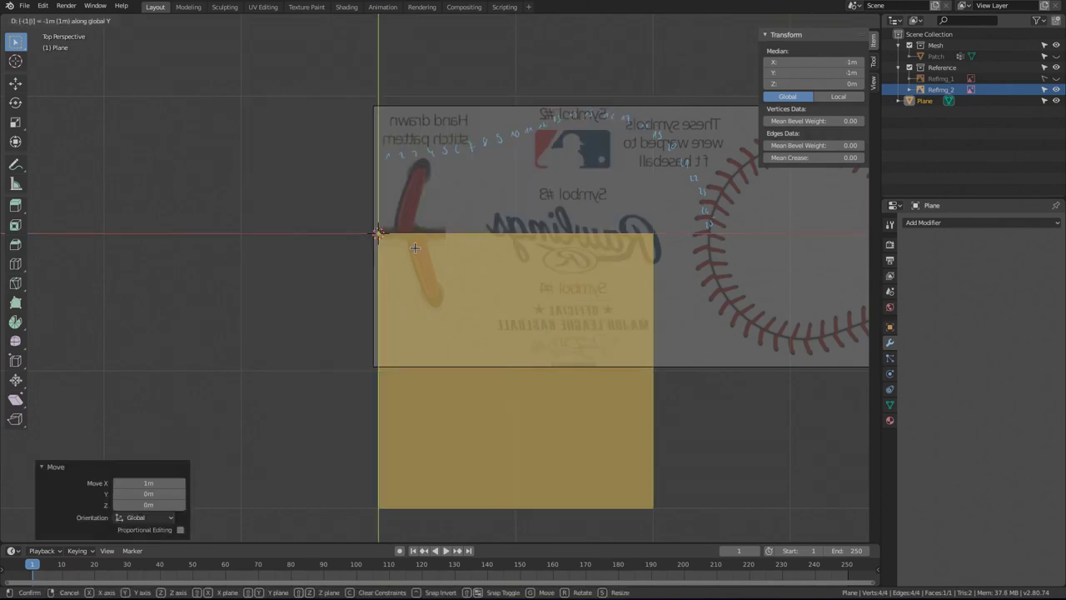
pyautogui.press('Return')
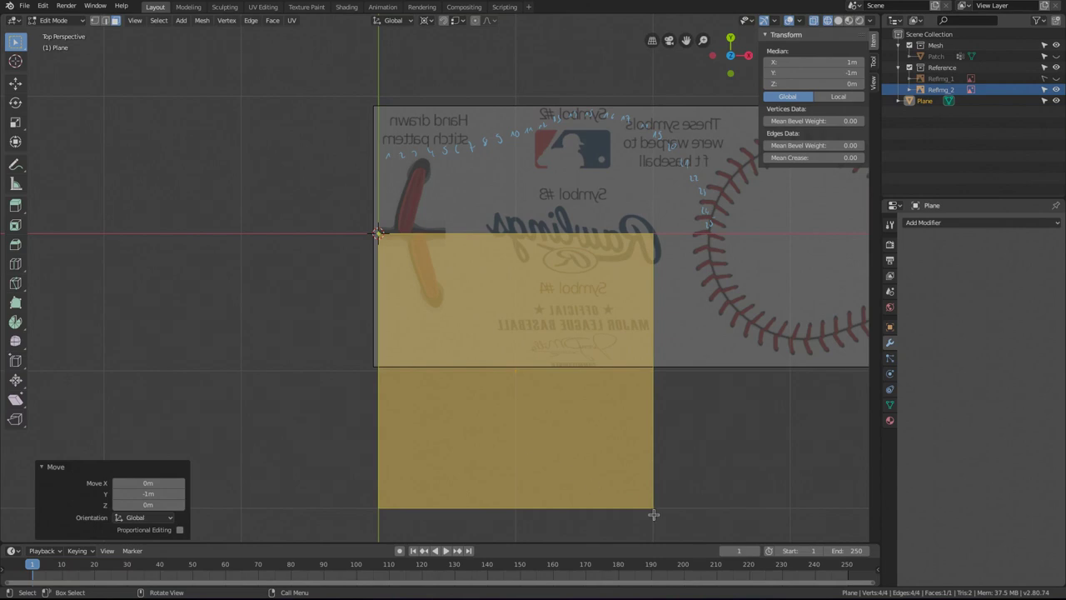
# Shrink the plane to about a quarter (0.248), then rescale slightly to 0.991.
pyautogui.press('s')
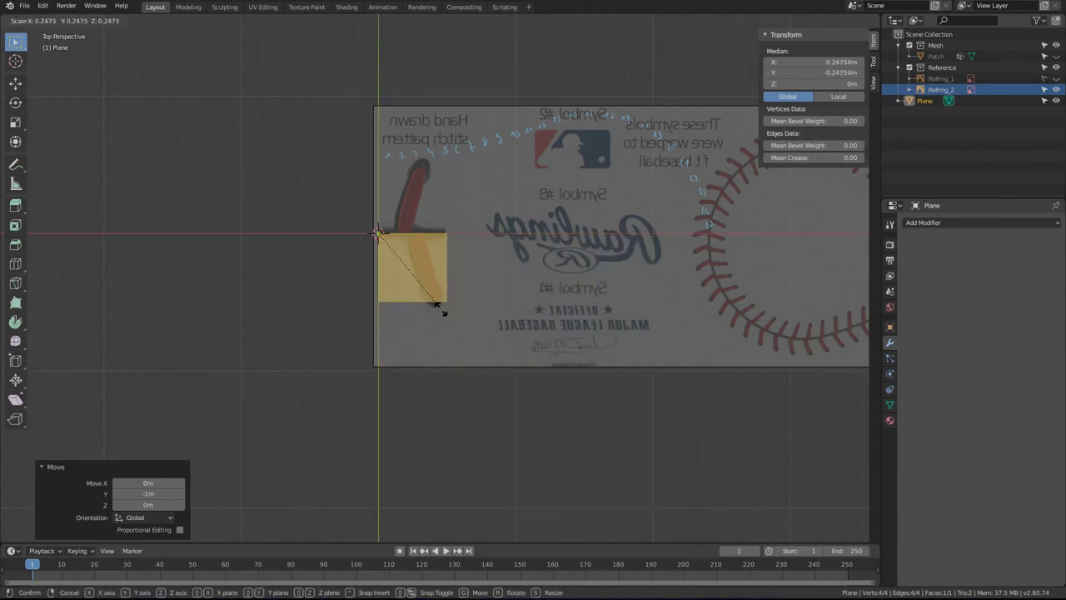
pyautogui.click(441, 309)
pyautogui.scroll(4, 447, 277)
pyautogui.scroll(2, 446, 277)
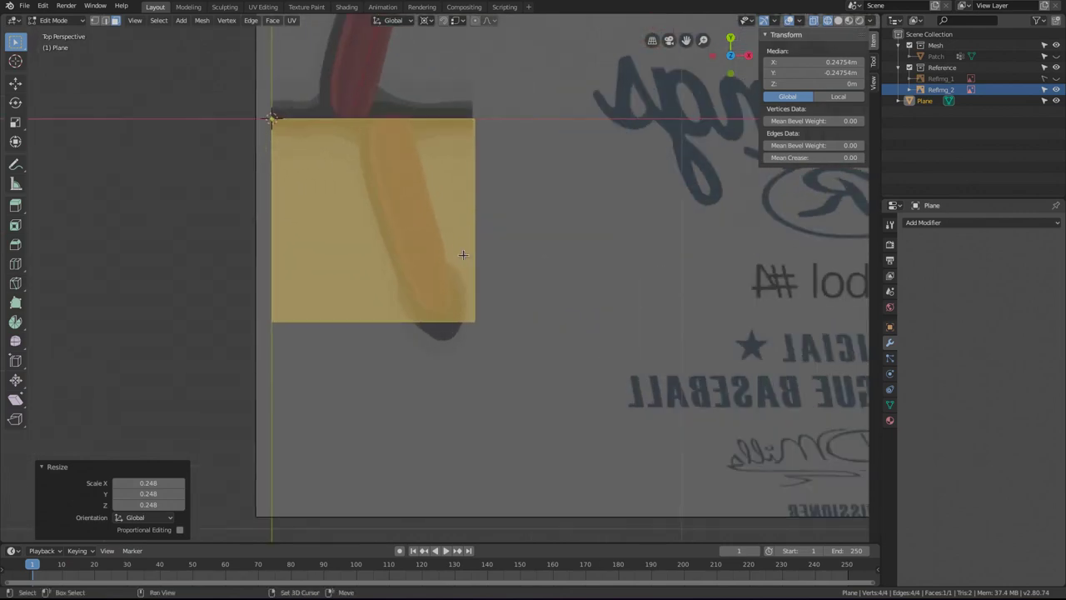
pyautogui.scroll(4, 602, 286)
pyautogui.scroll(-3, 597, 309)
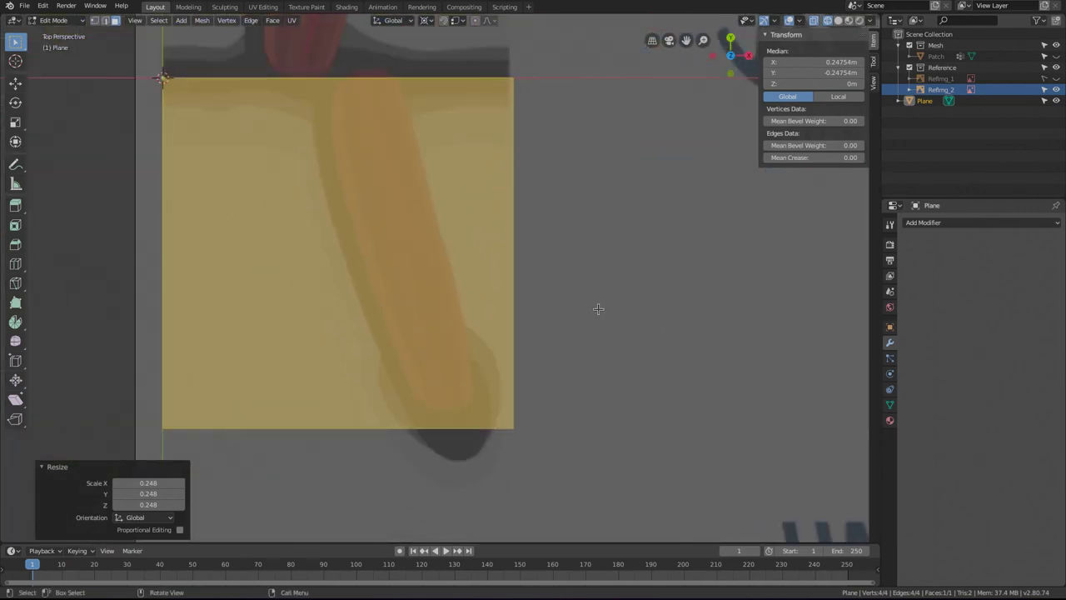
pyautogui.press('s')
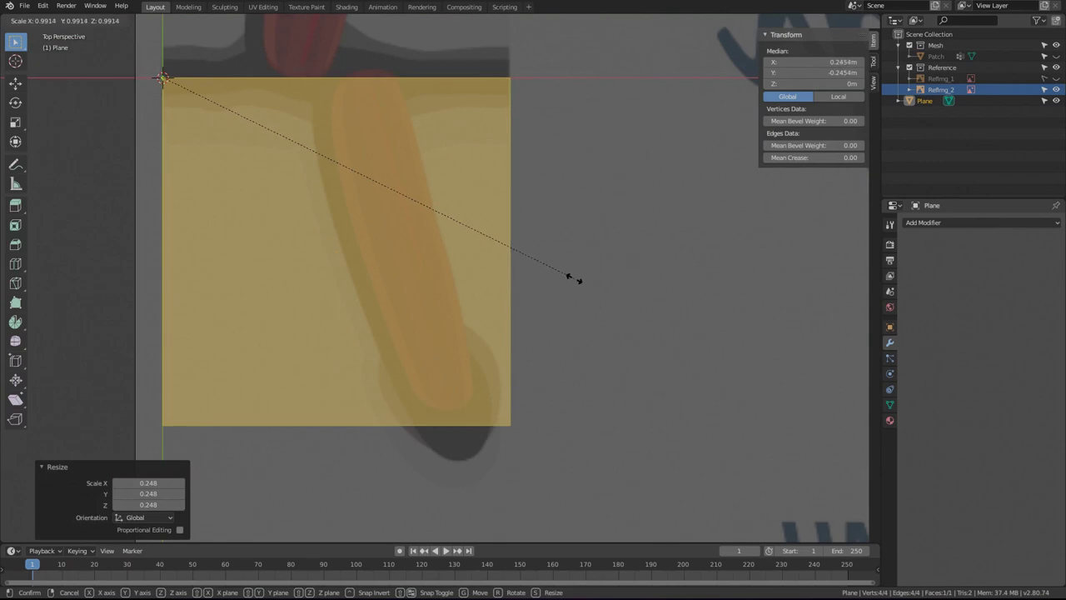
pyautogui.click(572, 276)
# Stretch the plane to 1.2 along Y with a small adjustment, then deselect all.
pyautogui.press('s')
pyautogui.press('y')
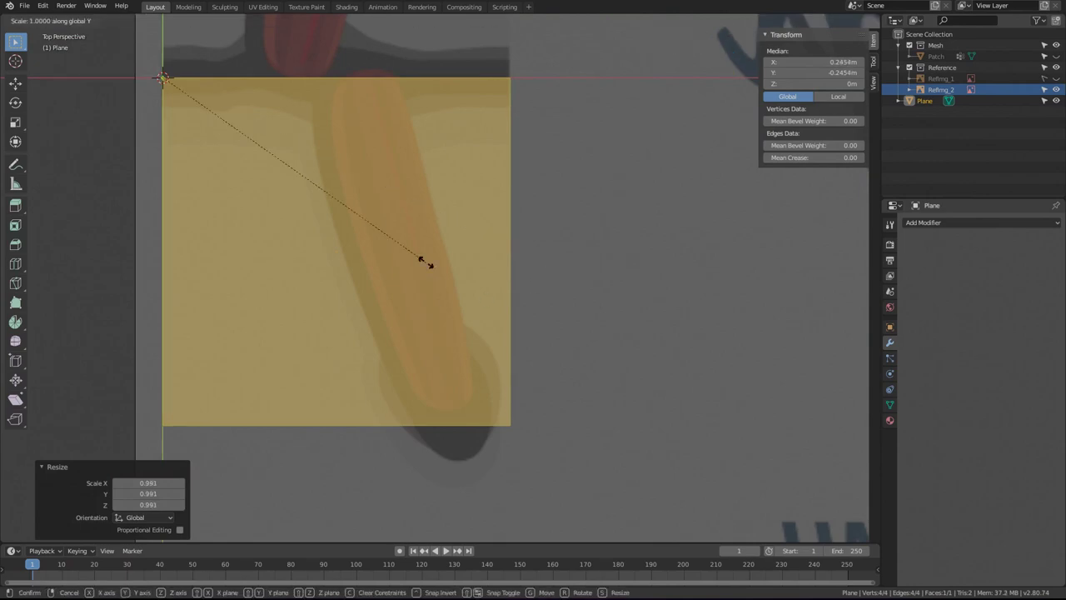
pyautogui.click(396, 379)
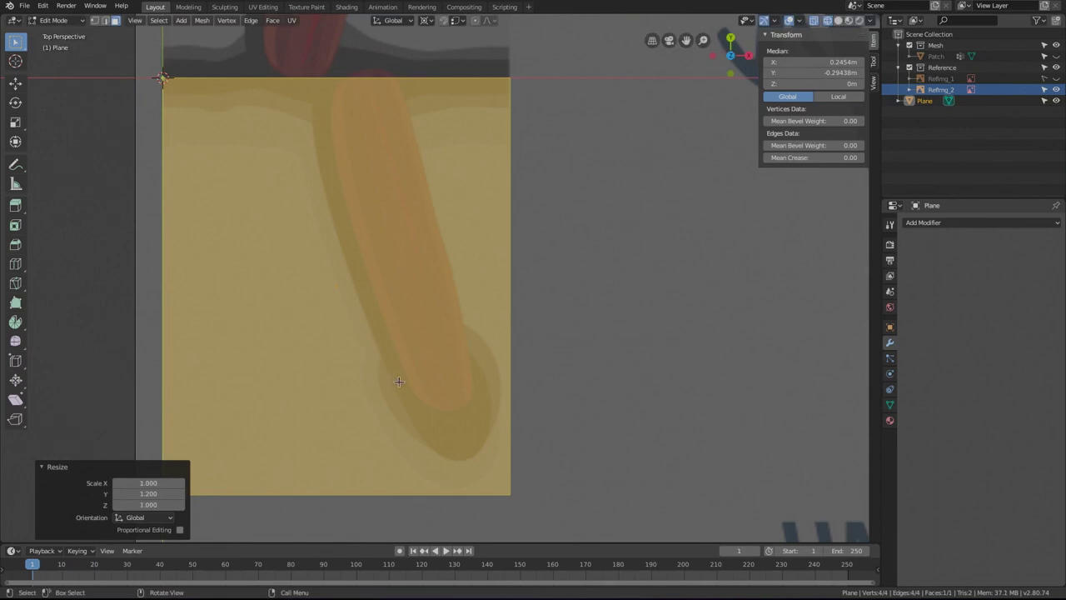
pyautogui.scroll(-2, 469, 368)
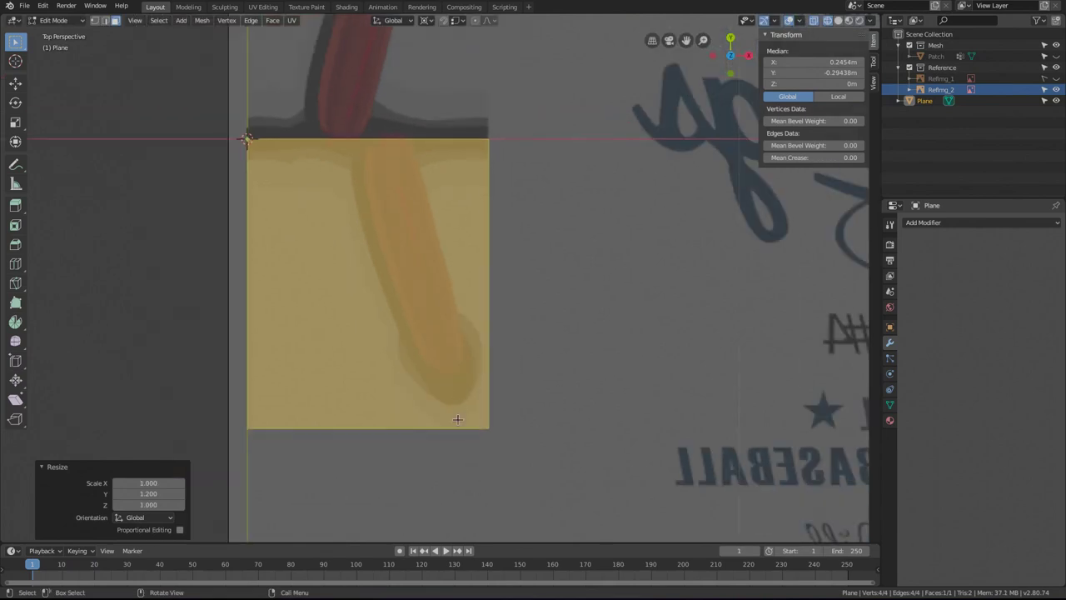
pyautogui.press('s')
pyautogui.press('y')
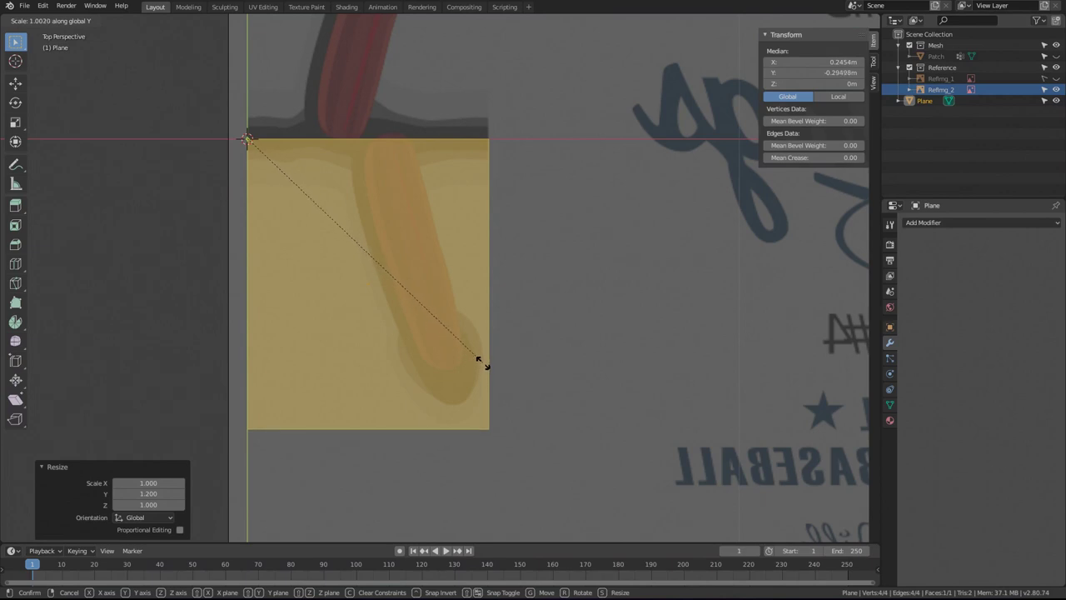
pyautogui.click(483, 359)
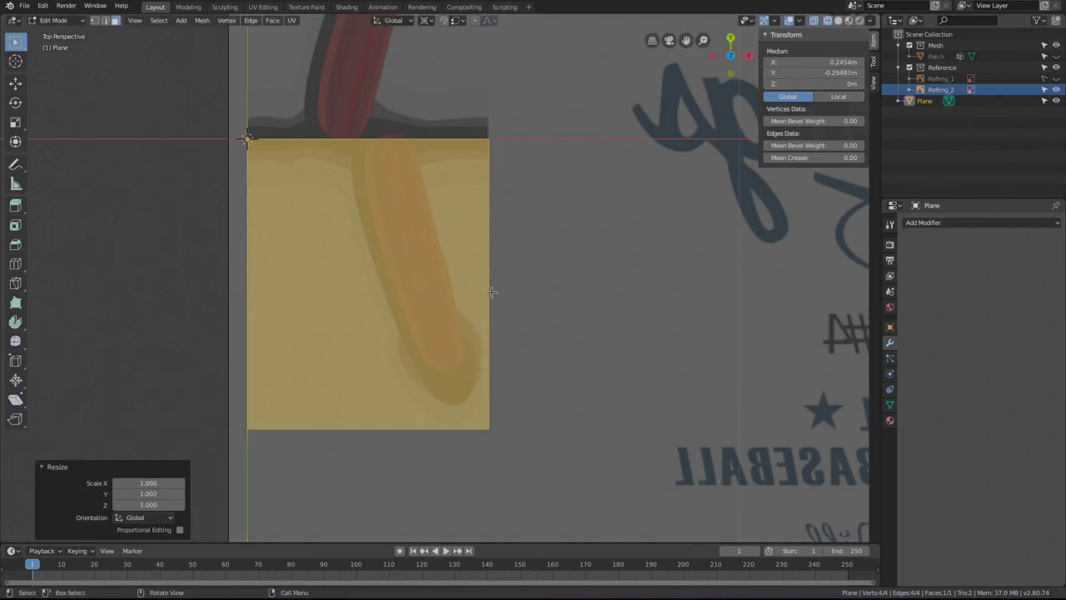
pyautogui.hotkey('alt', 'a')
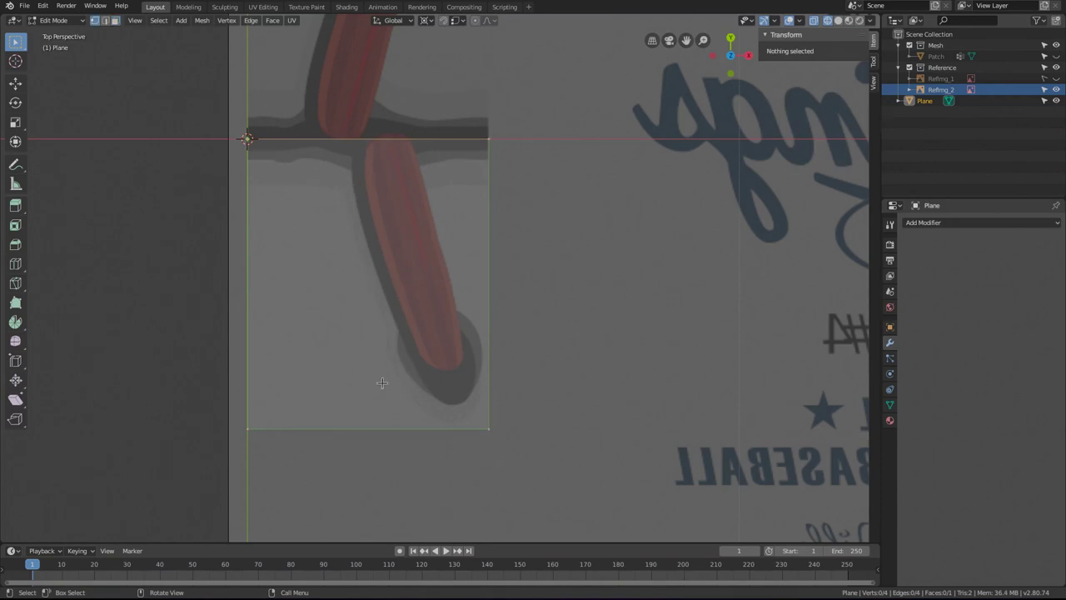
pyautogui.keyDown('shift'); pyautogui.moveTo(371, 394); pyautogui.dragTo(463, 362, button='middle'); pyautogui.keyUp('shift')
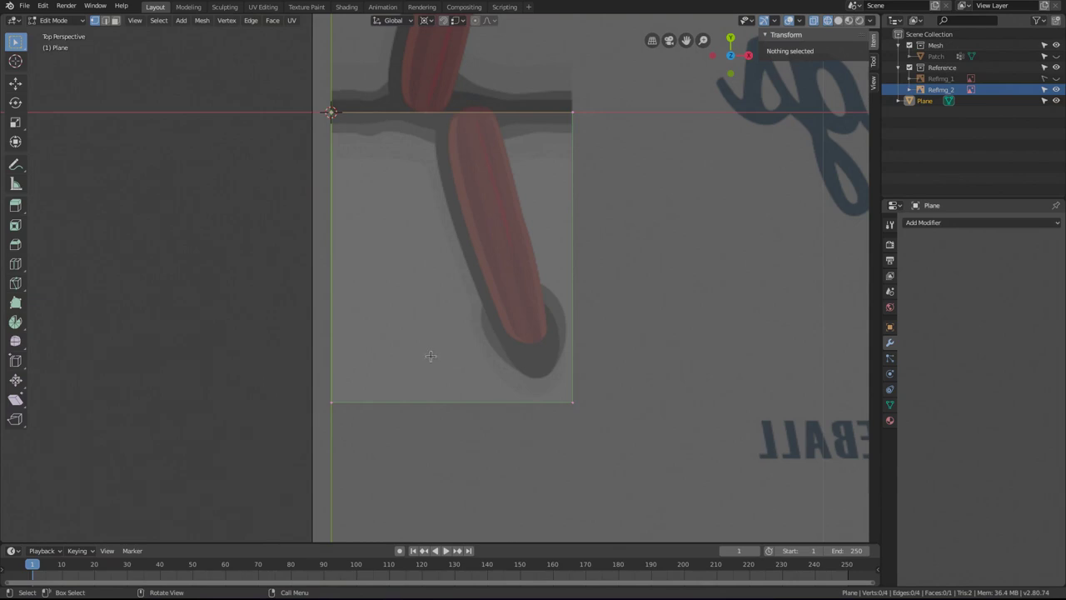
# Knife a constrained horizontal cut across the plane near its bottom.
pyautogui.press('k')
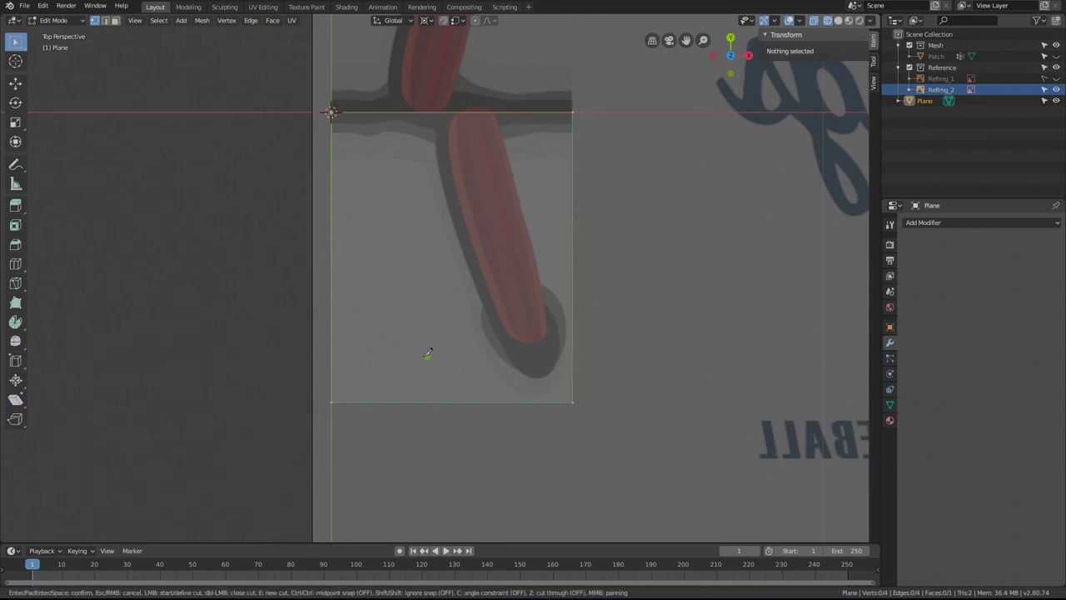
pyautogui.click(341, 331)
pyautogui.press('c')
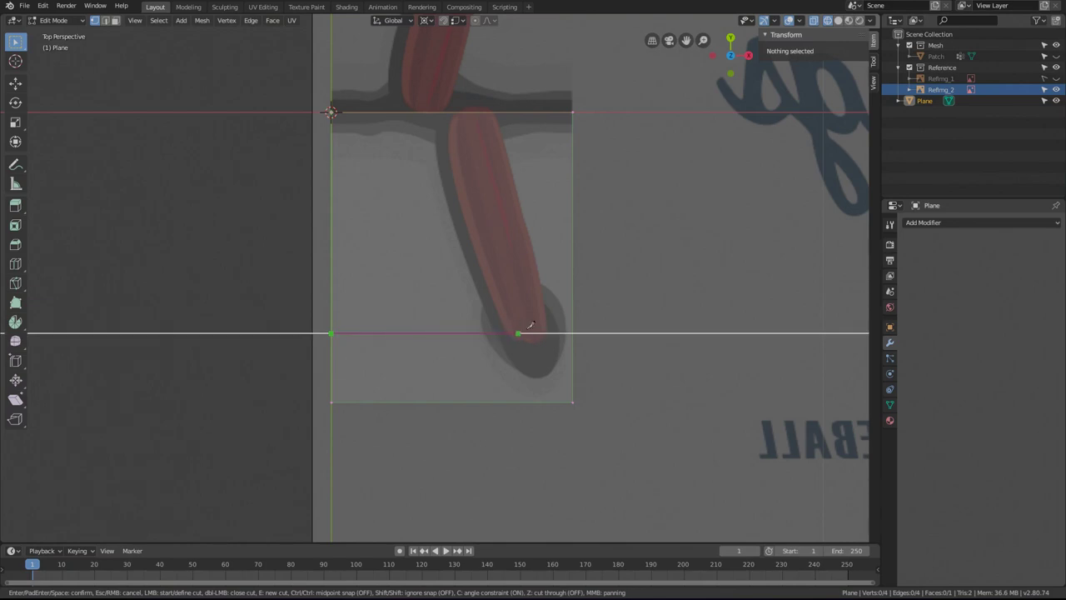
pyautogui.click(570, 321)
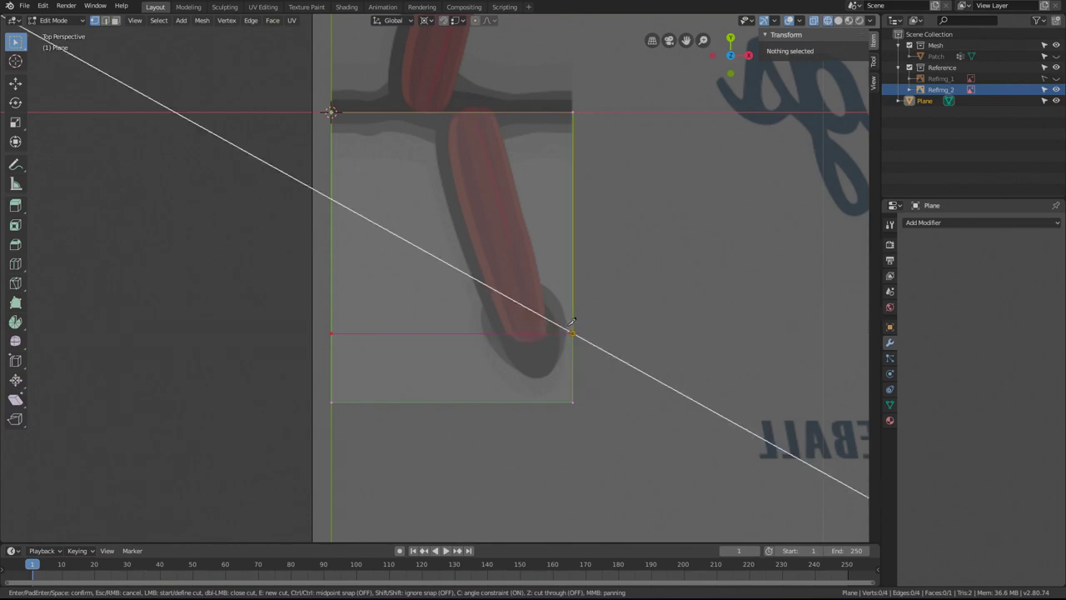
pyautogui.press('Return')
# Knife diagonal edges from the stitch end vertex to the bottom edge and the bottom-right corner.
pyautogui.press('k')
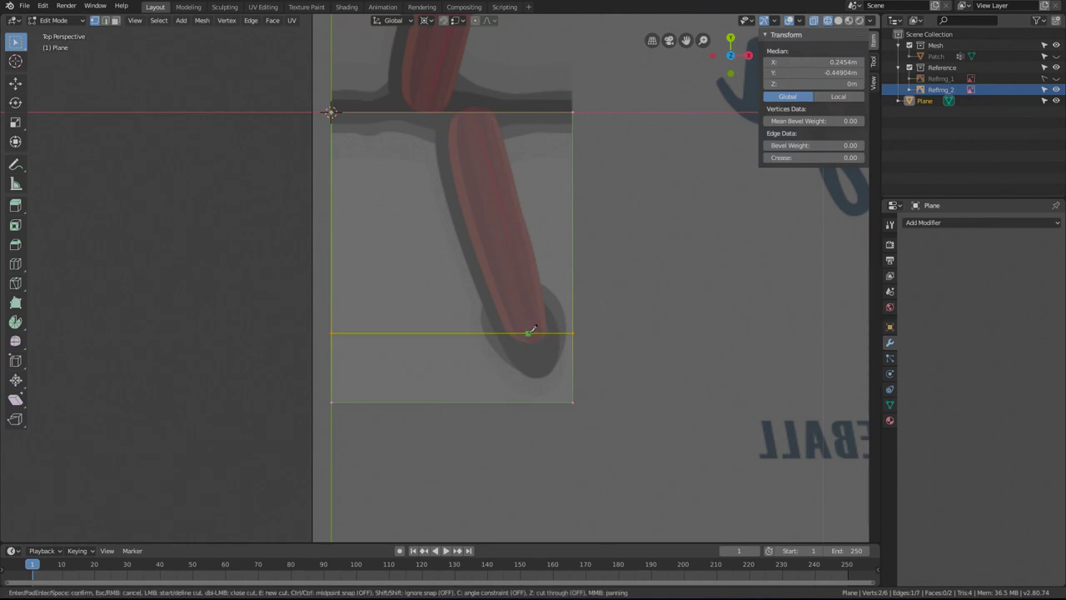
pyautogui.click(529, 332)
pyautogui.press('ctrl')
pyautogui.click(454, 399)
pyautogui.press('Return')
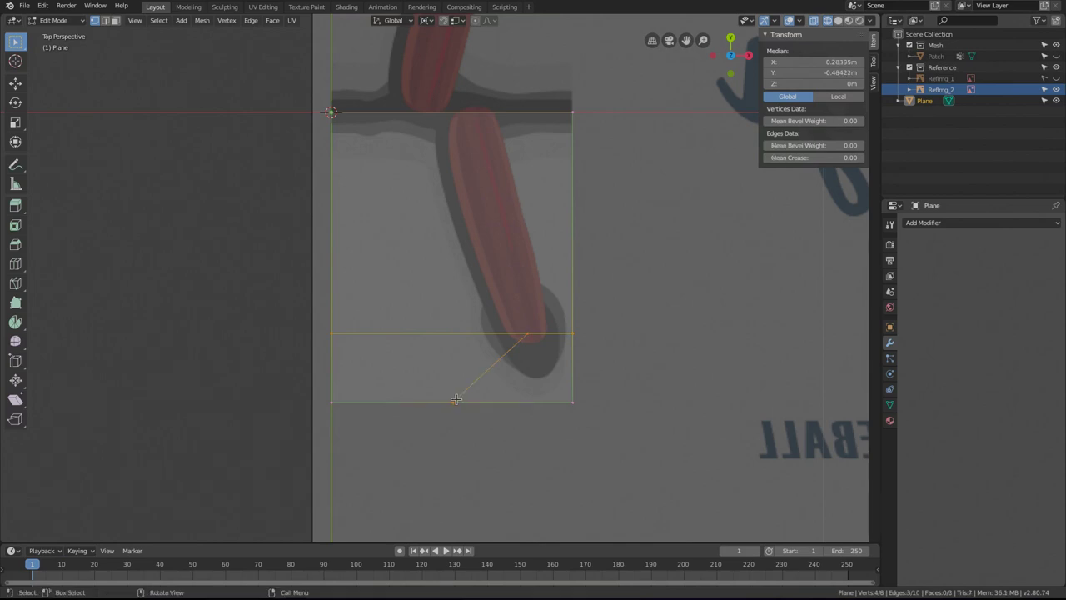
pyautogui.click(529, 338)
pyautogui.click(528, 334)
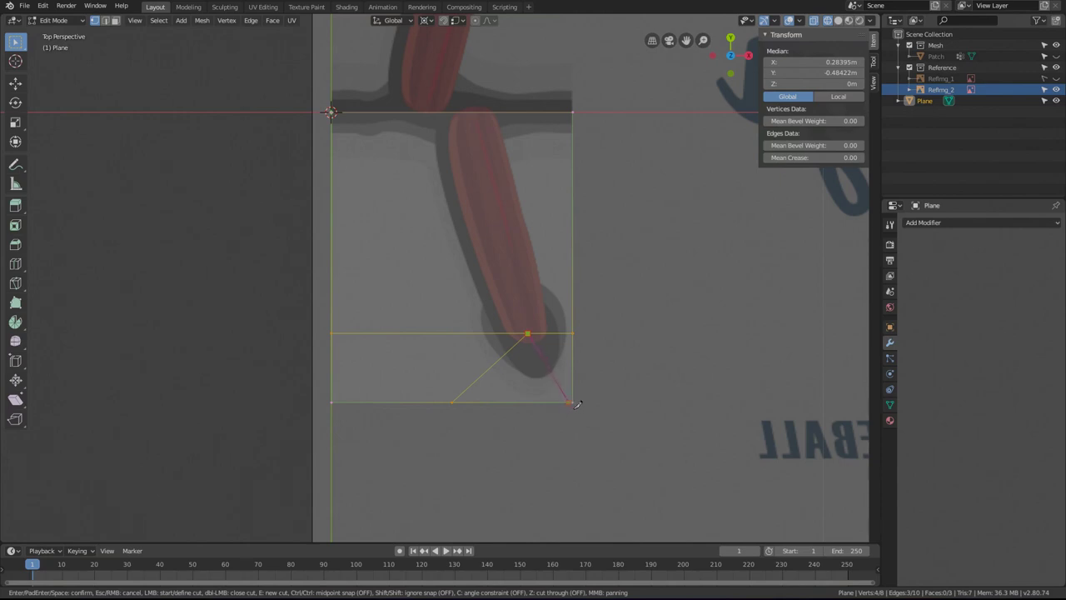
pyautogui.click(573, 401)
pyautogui.press('Return')
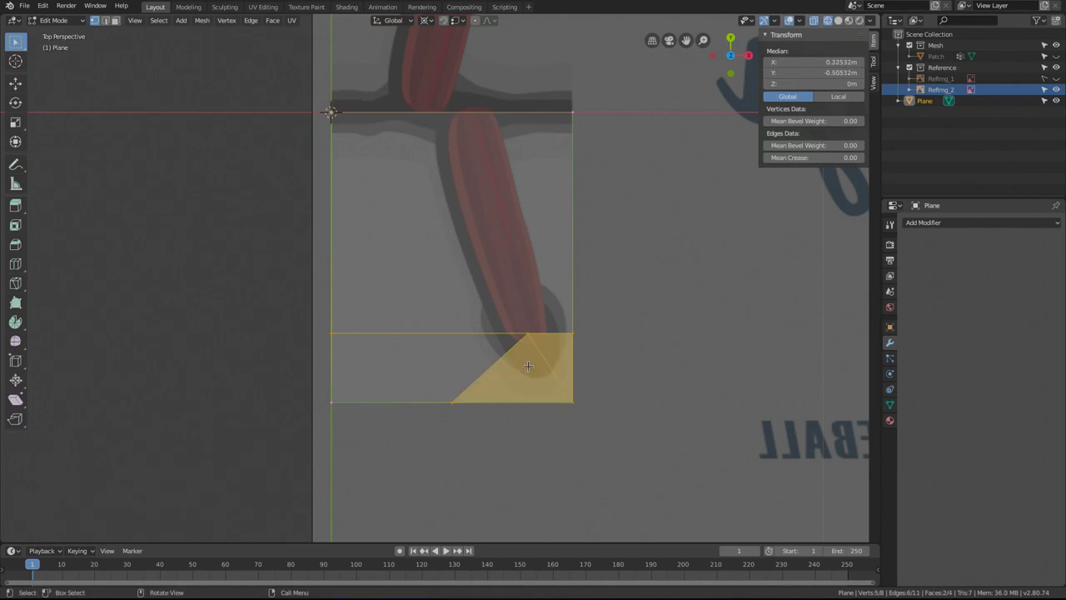
pyautogui.click(527, 333)
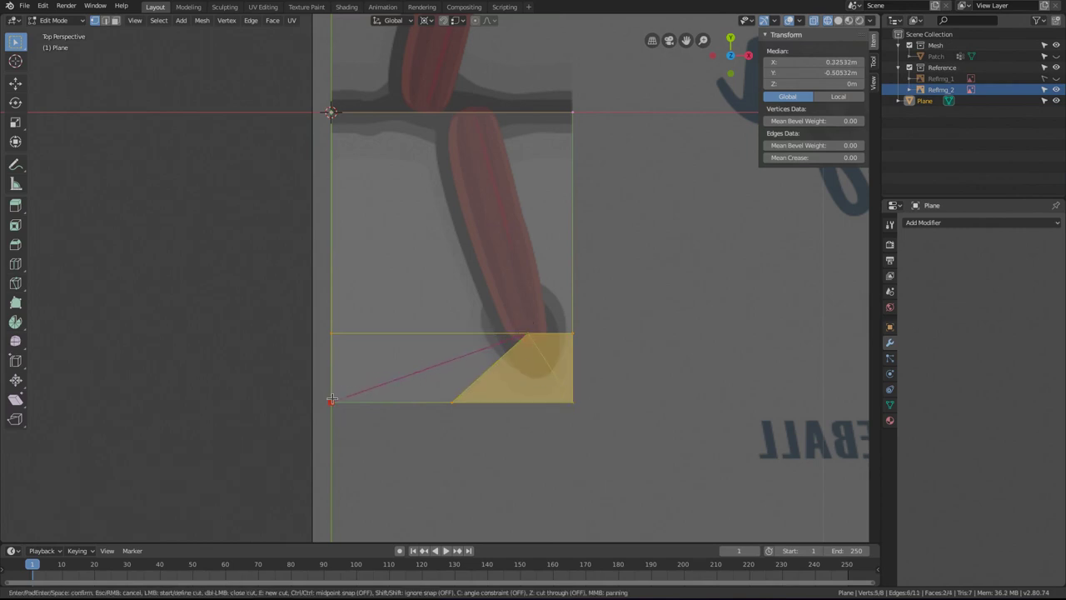
# Knife edges from the stitch end to the bottom-left corner and up along the stitch to the top edge.
pyautogui.click(331, 399)
pyautogui.press('Return')
pyautogui.press('k')
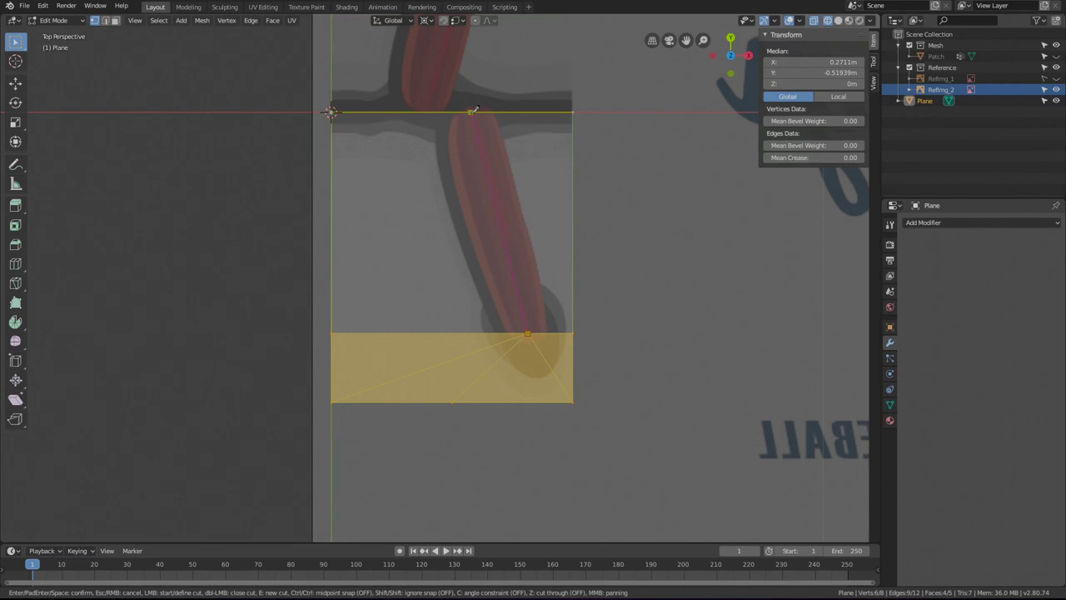
pyautogui.click(470, 111)
pyautogui.press('Return')
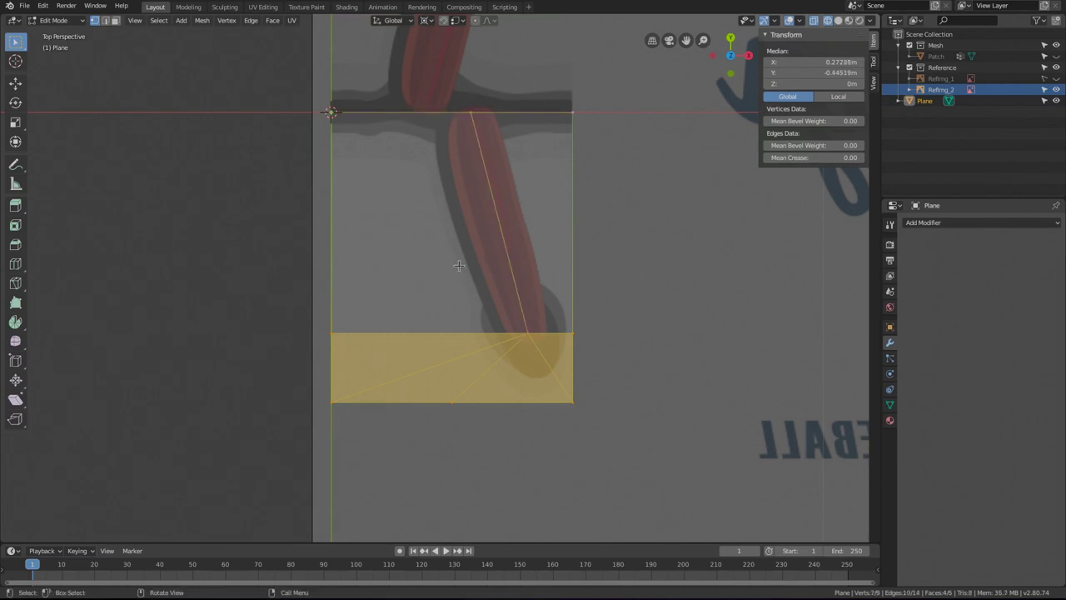
# Add a second constrained horizontal knife cut higher up across the plane.
pyautogui.press('k')
pyautogui.click(334, 256)
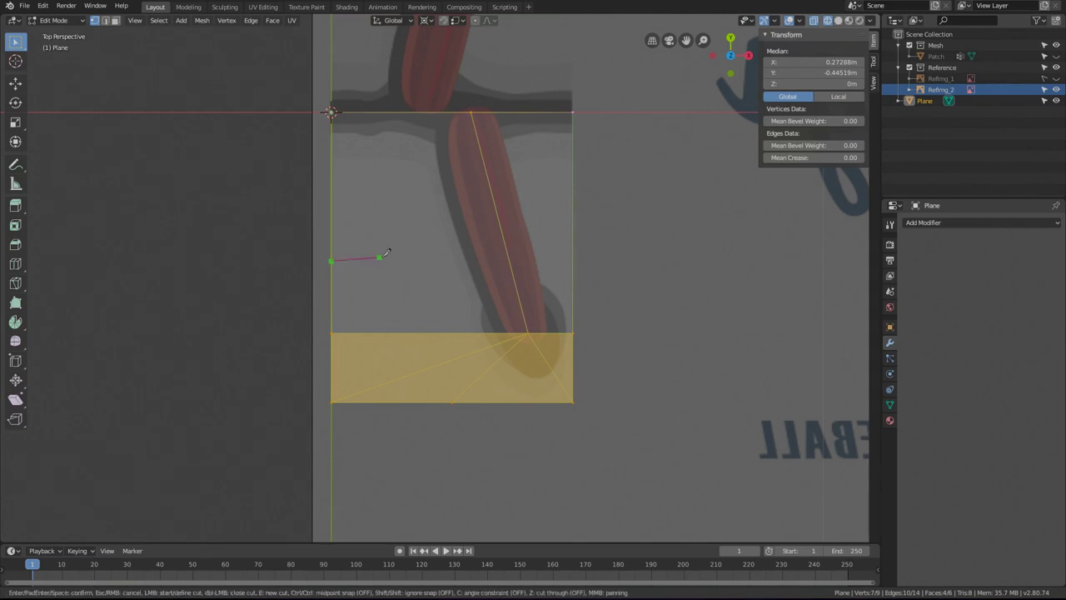
pyautogui.press('c')
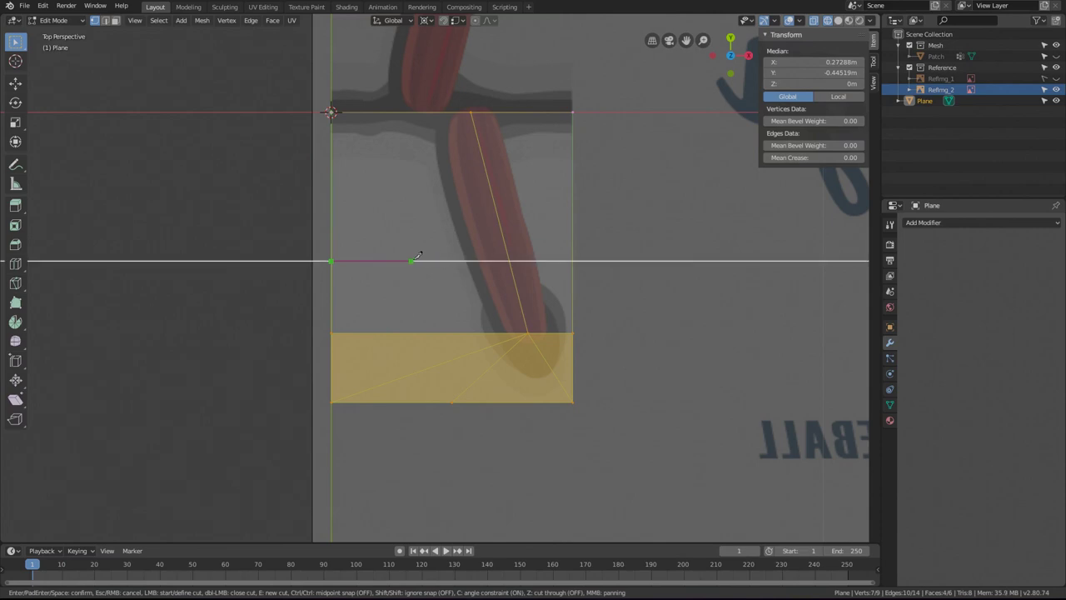
pyautogui.click(572, 248)
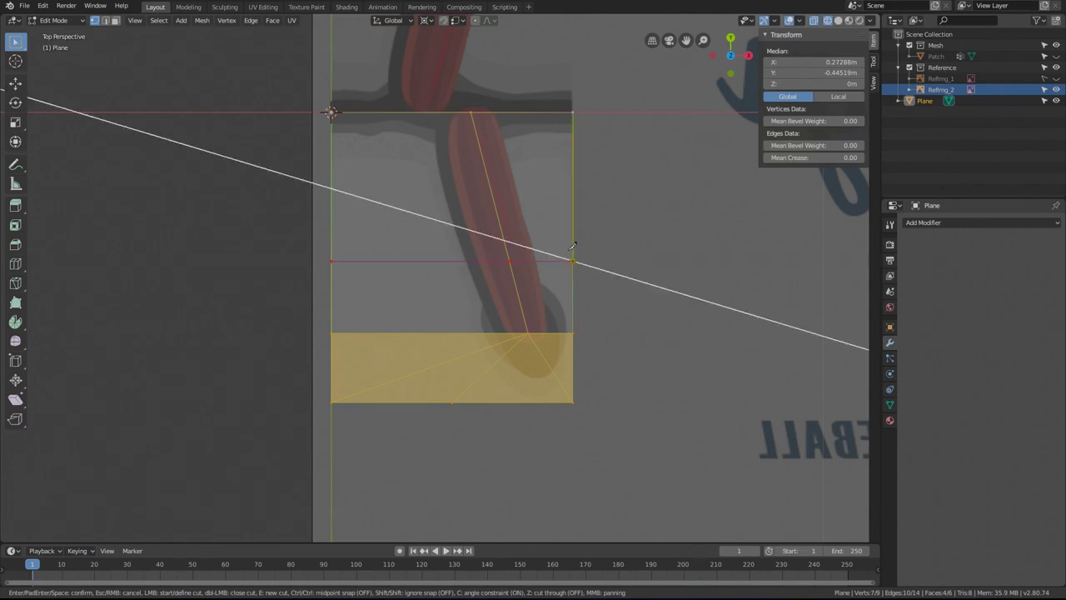
pyautogui.press('Return')
# Knife edges from the stitch end vertex to the right and left vertices of the upper cut.
pyautogui.hotkey('alt', 'a')
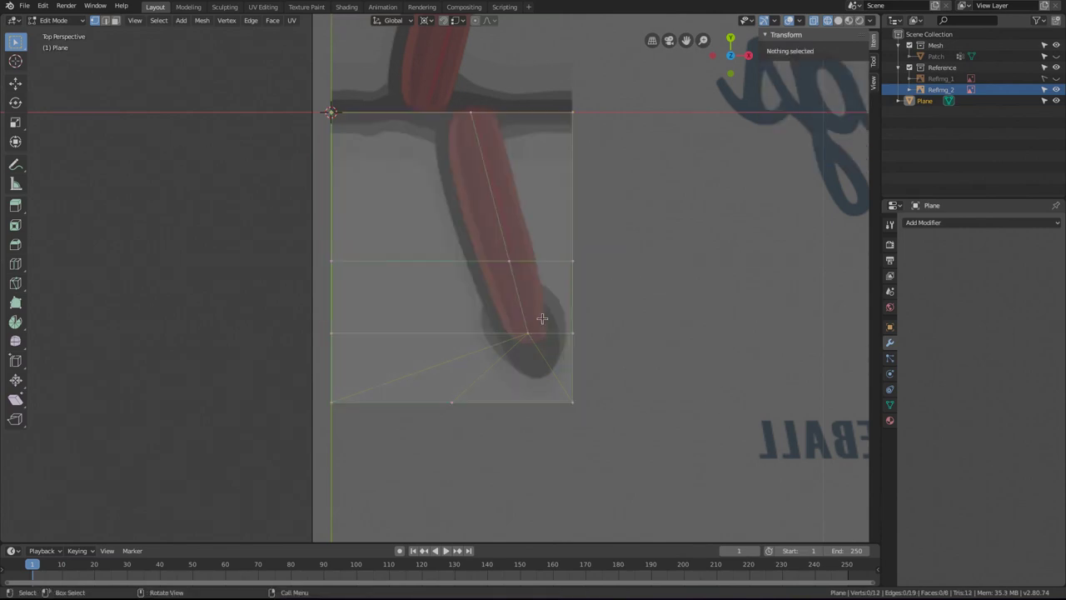
pyautogui.press('k')
pyautogui.click(527, 332)
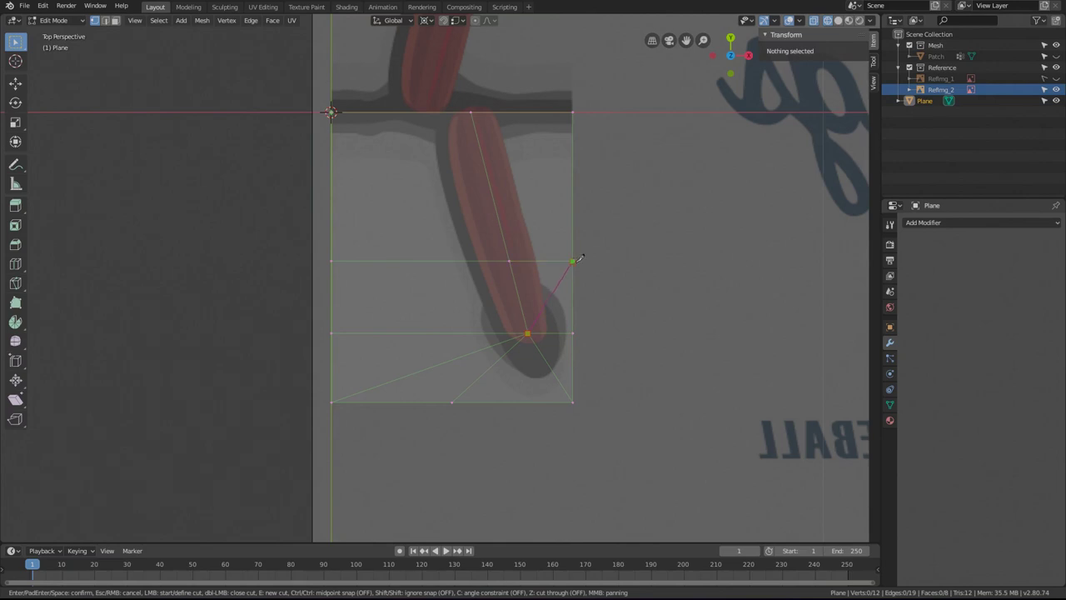
pyautogui.click(573, 261)
pyautogui.press('Return')
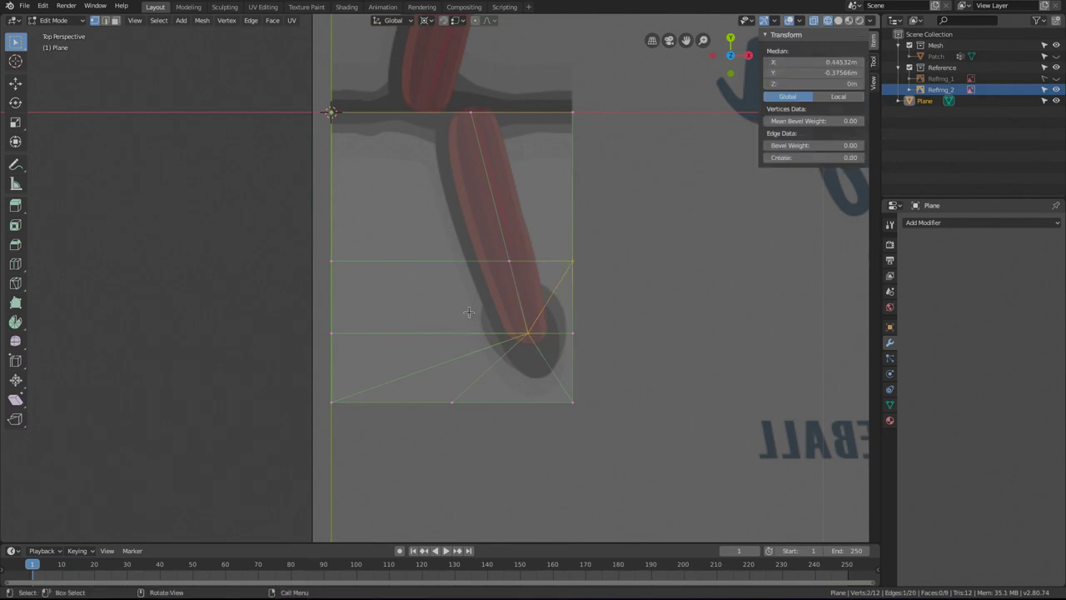
pyautogui.press('k')
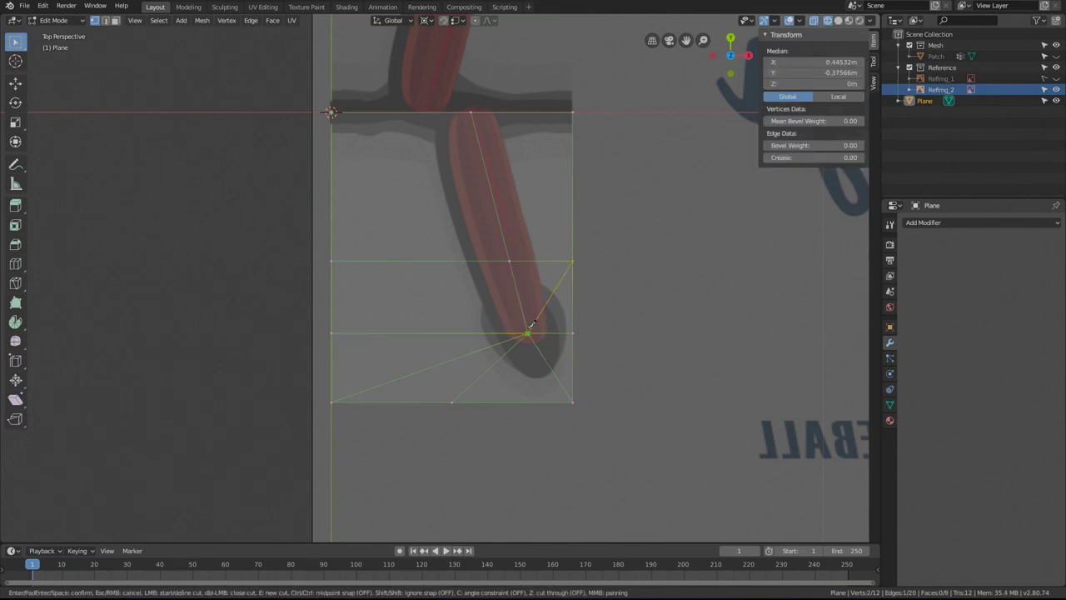
pyautogui.click(332, 260)
pyautogui.press('Return')
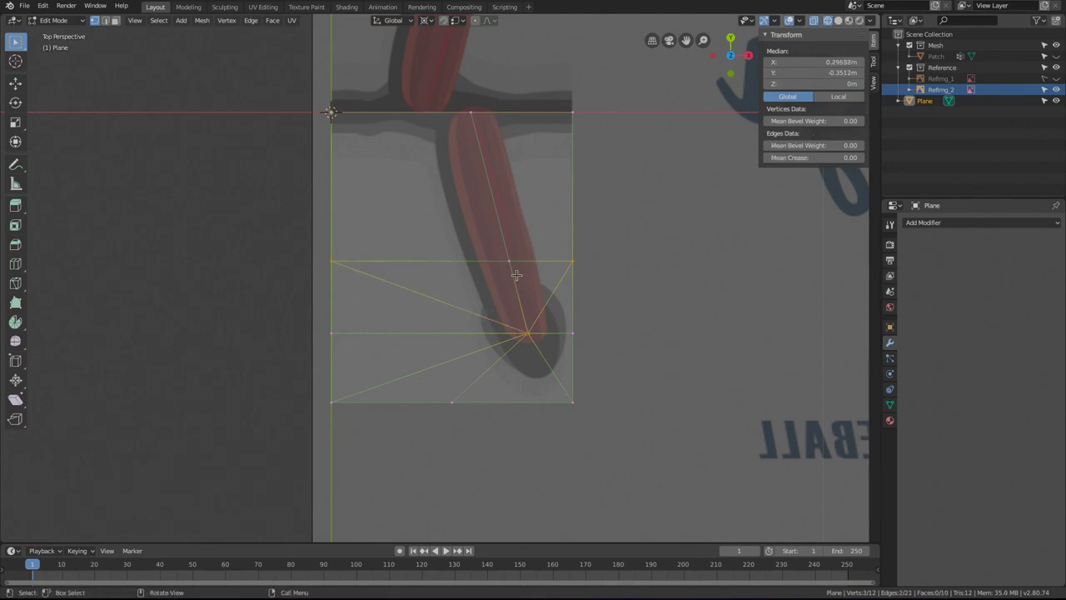
# Cut a closed six-point polygonal ring around the stitch's rounded end, then deselect.
pyautogui.press('k')
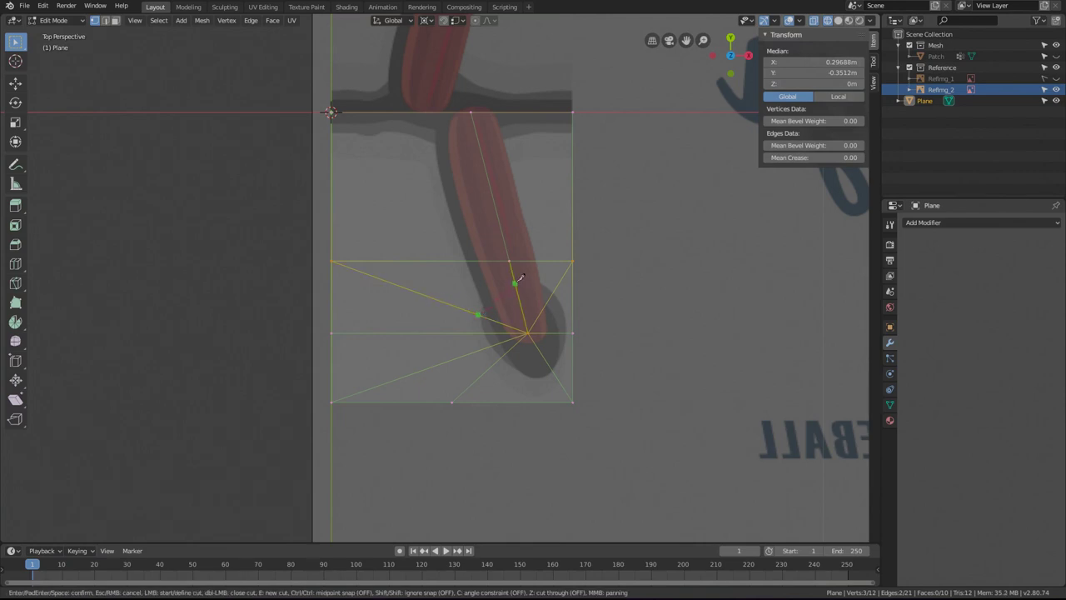
pyautogui.click(520, 277)
pyautogui.click(554, 291)
pyautogui.click(563, 330)
pyautogui.click(502, 358)
pyautogui.click(484, 346)
pyautogui.click(481, 311)
pyautogui.press('Return')
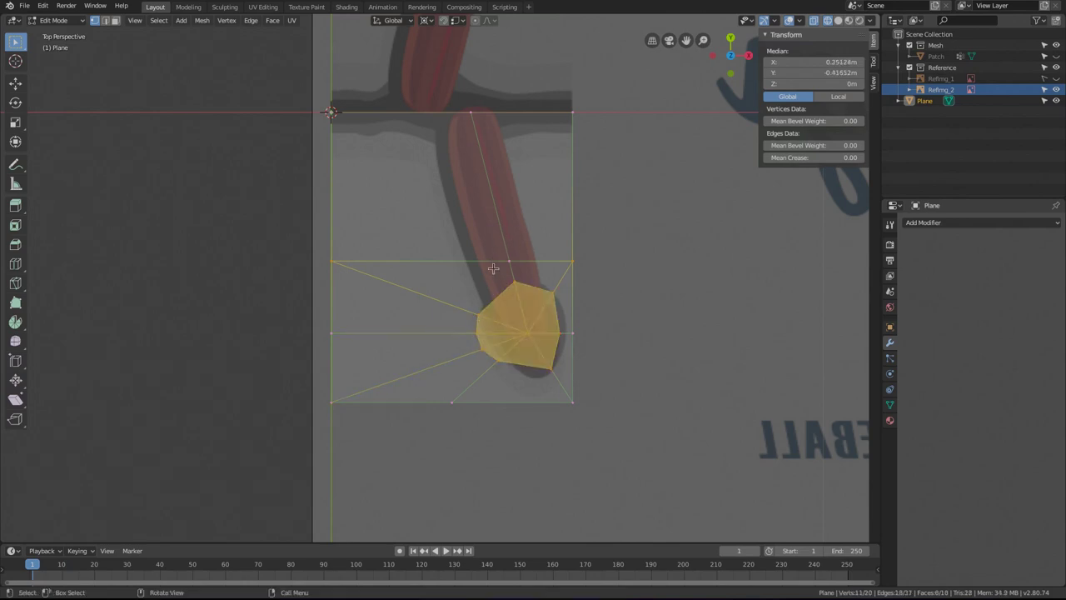
pyautogui.hotkey('alt', 'a')
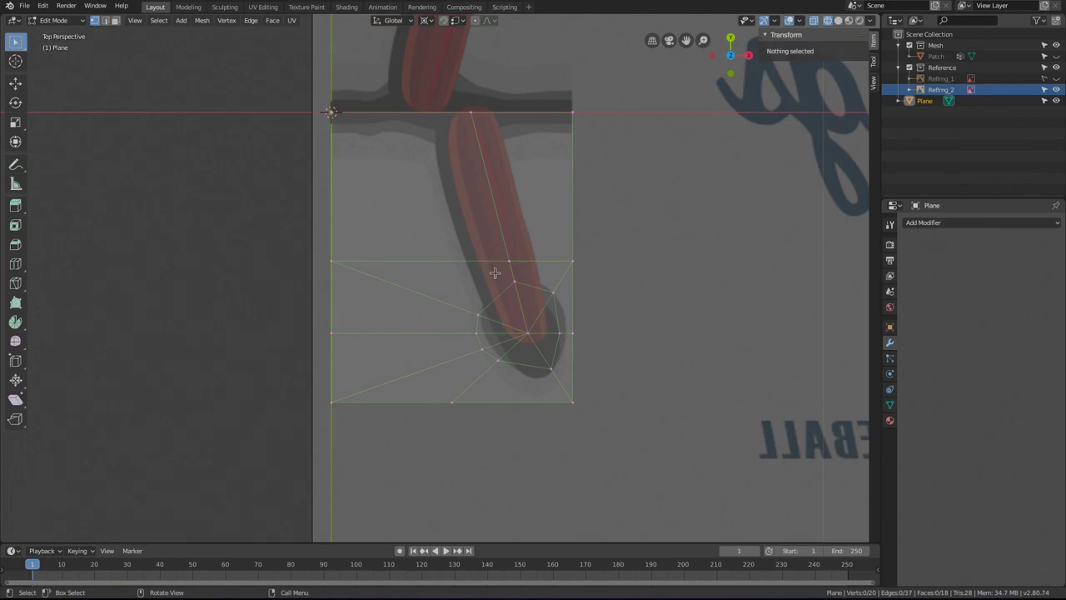
# Delete the stitch-end center vertex to open a hole, then dissolve the horizontal edge loop crossing the ring.
pyautogui.click(521, 332)
pyautogui.press('x')
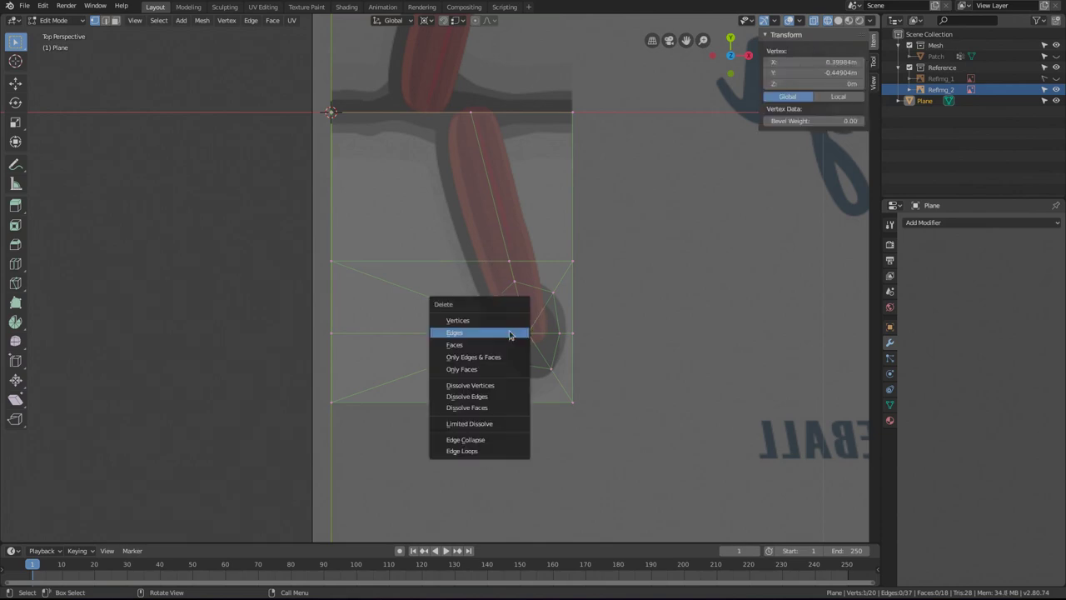
pyautogui.click(502, 331)
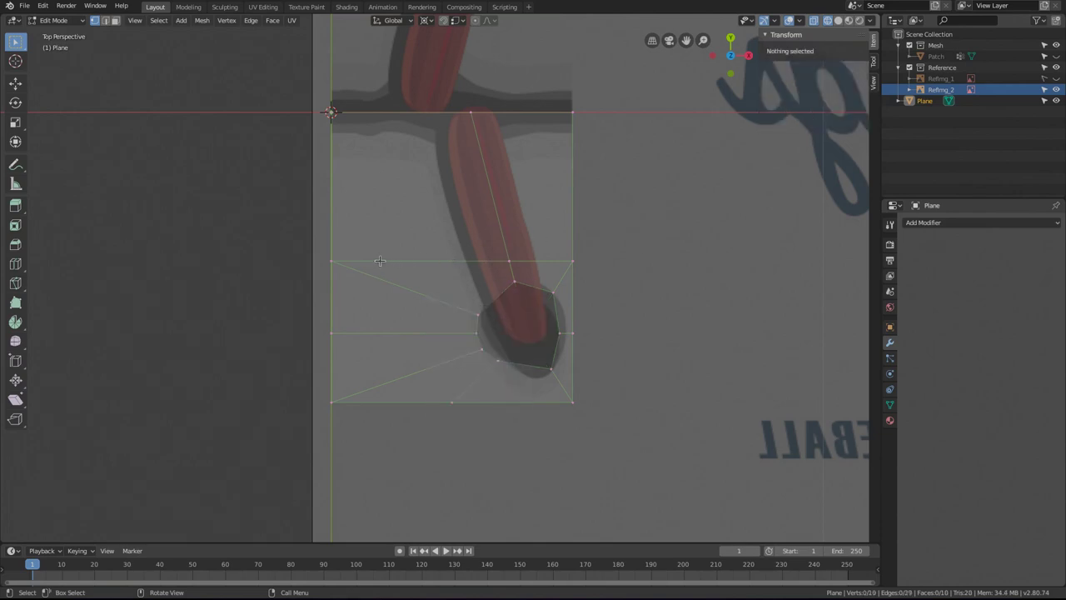
pyautogui.keyDown('alt'); pyautogui.click(488, 262); pyautogui.keyUp('alt')
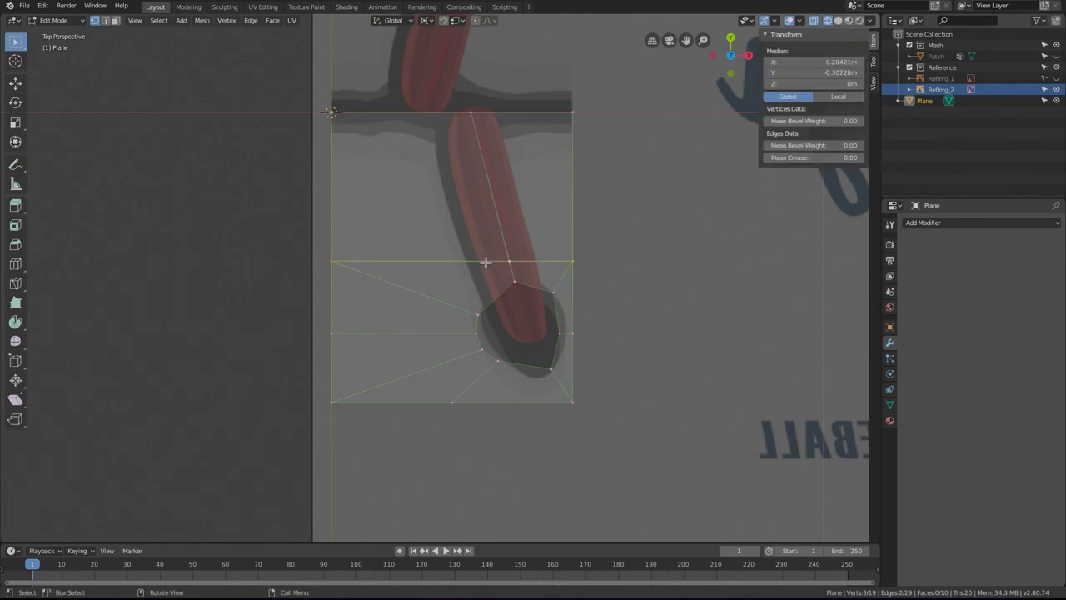
pyautogui.press('x')
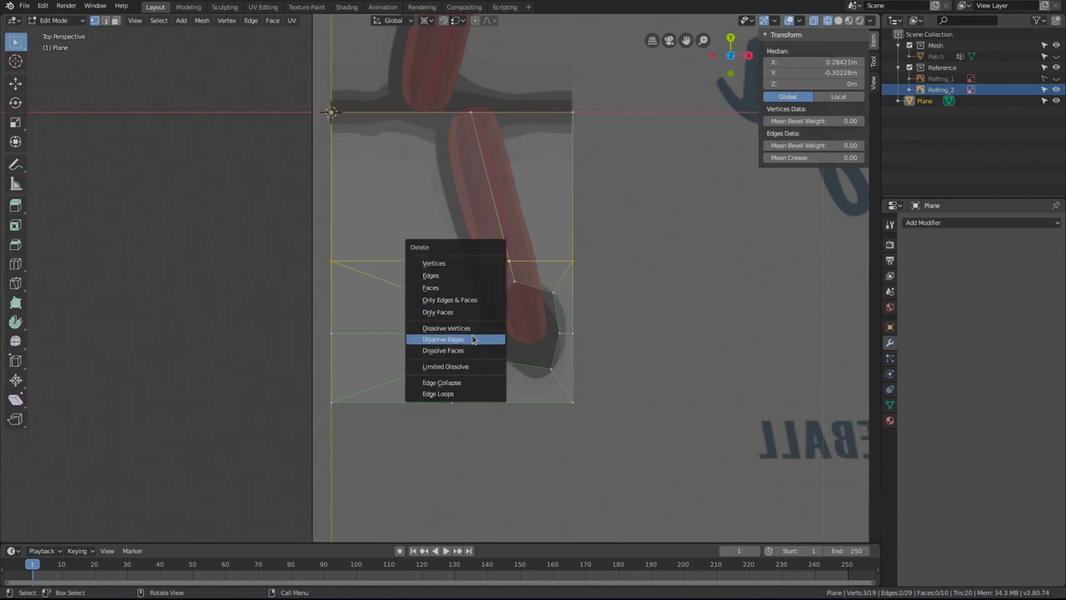
pyautogui.click(472, 339)
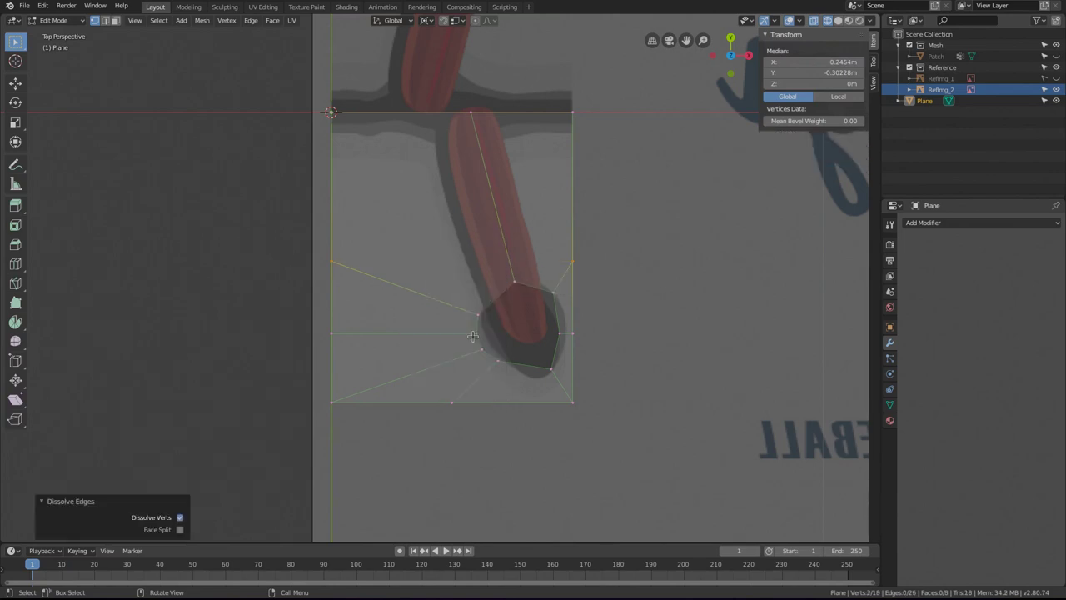
# Move the left and lower-left ring vertices onto the stitch's dark outline.
pyautogui.click(479, 316)
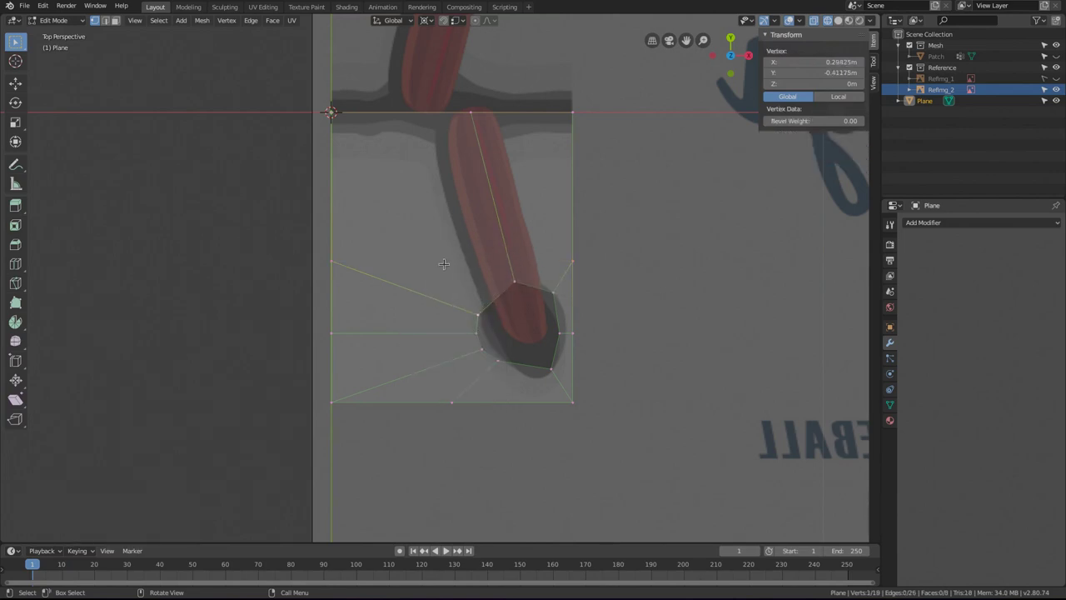
pyautogui.press('g')
pyautogui.click(482, 303)
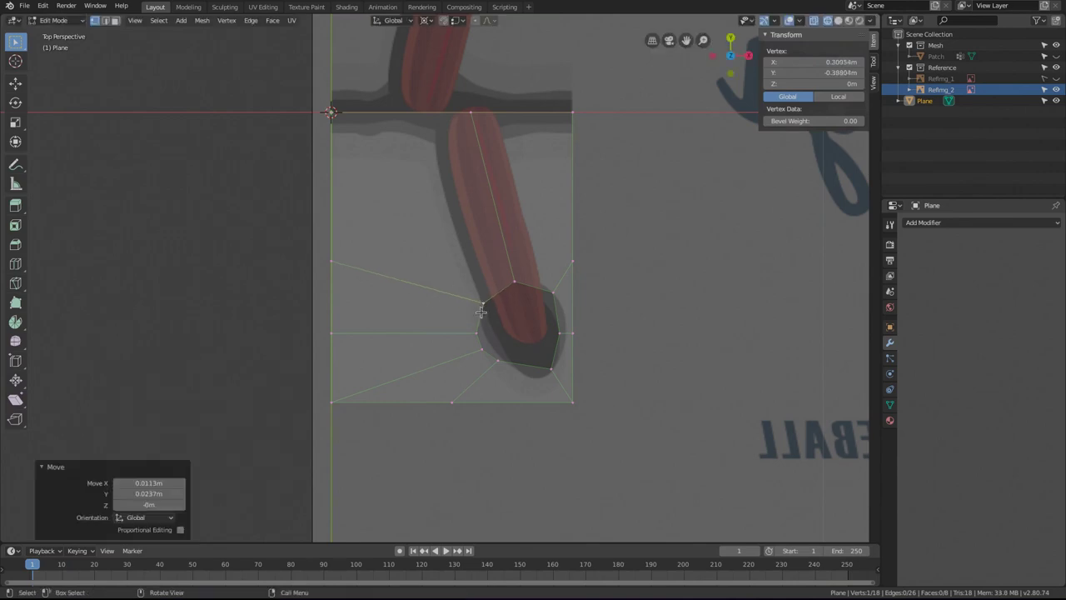
pyautogui.press('g')
pyautogui.click(480, 331)
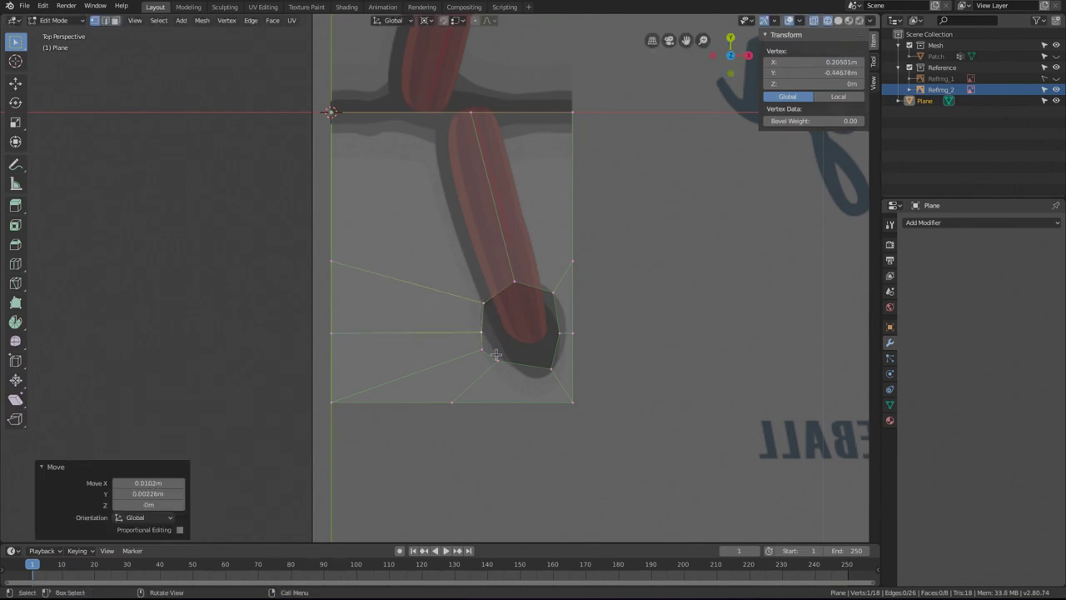
pyautogui.press('g')
pyautogui.click(512, 374)
pyautogui.click(481, 353)
pyautogui.press('g')
pyautogui.click(493, 364)
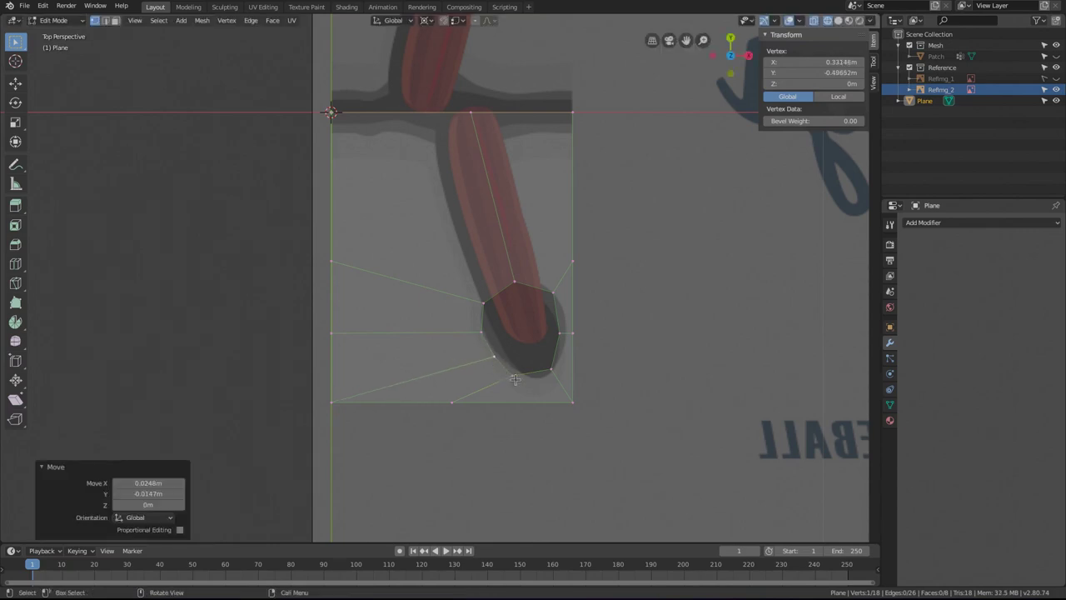
# Nudge the lower, upper-right and right ring vertices onto the outline, then select the eight-vertex ring.
pyautogui.click(550, 369)
pyautogui.press('g')
pyautogui.click(559, 371)
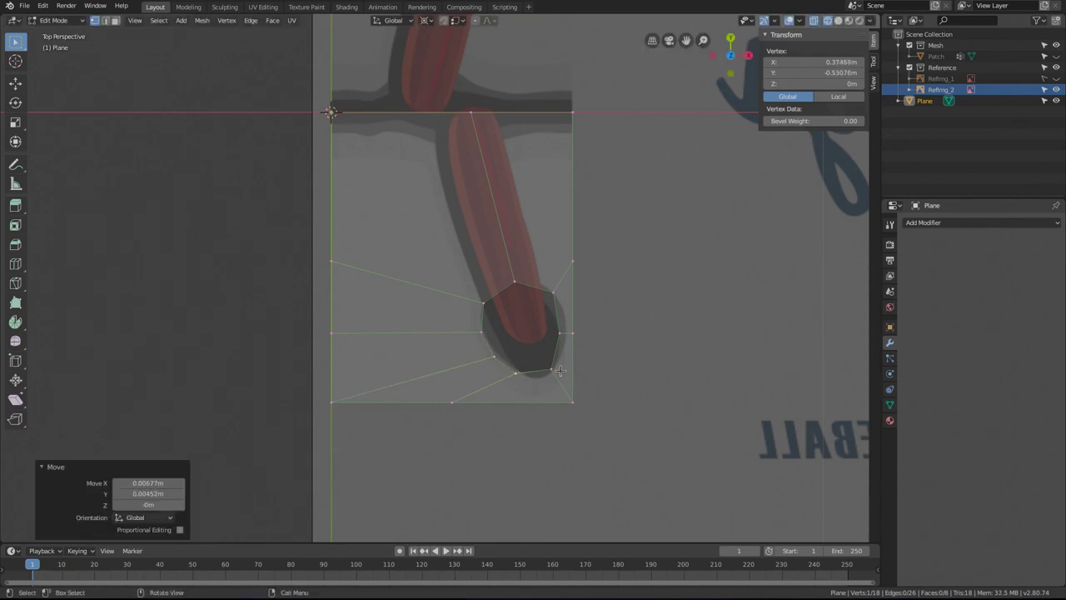
pyautogui.click(552, 296)
pyautogui.press('g')
pyautogui.click(553, 290)
pyautogui.click(484, 301)
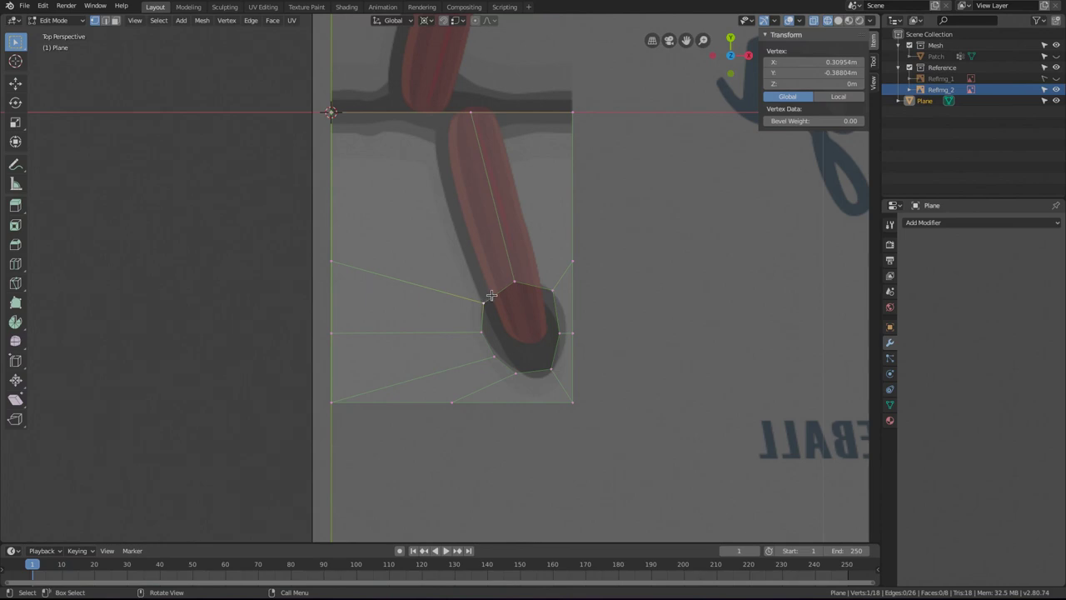
pyautogui.keyDown('alt'); pyautogui.click(490, 296); pyautogui.keyUp('alt')
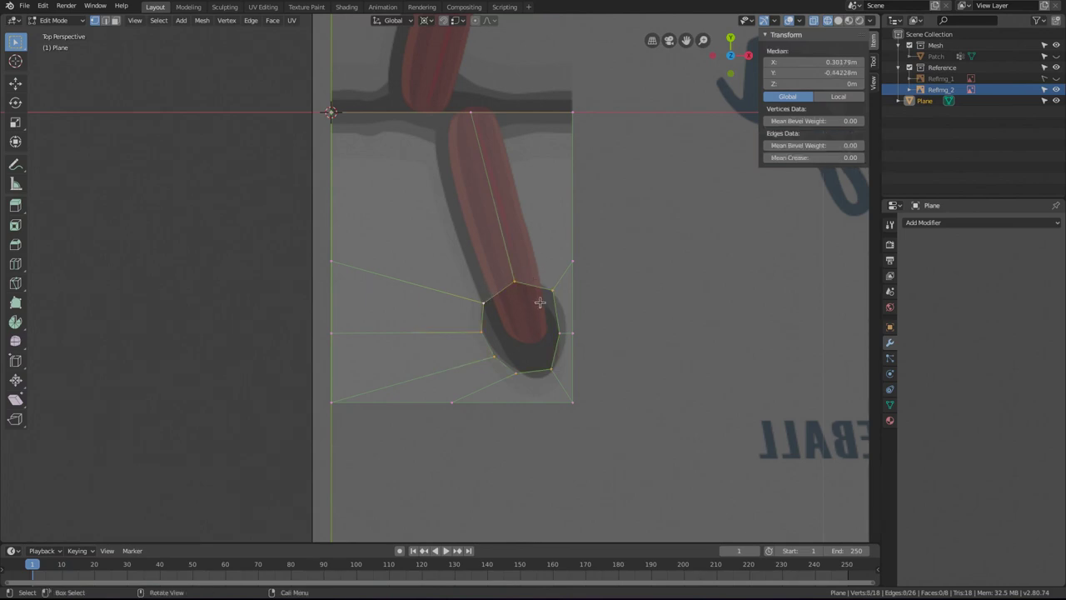
pyautogui.click(555, 329)
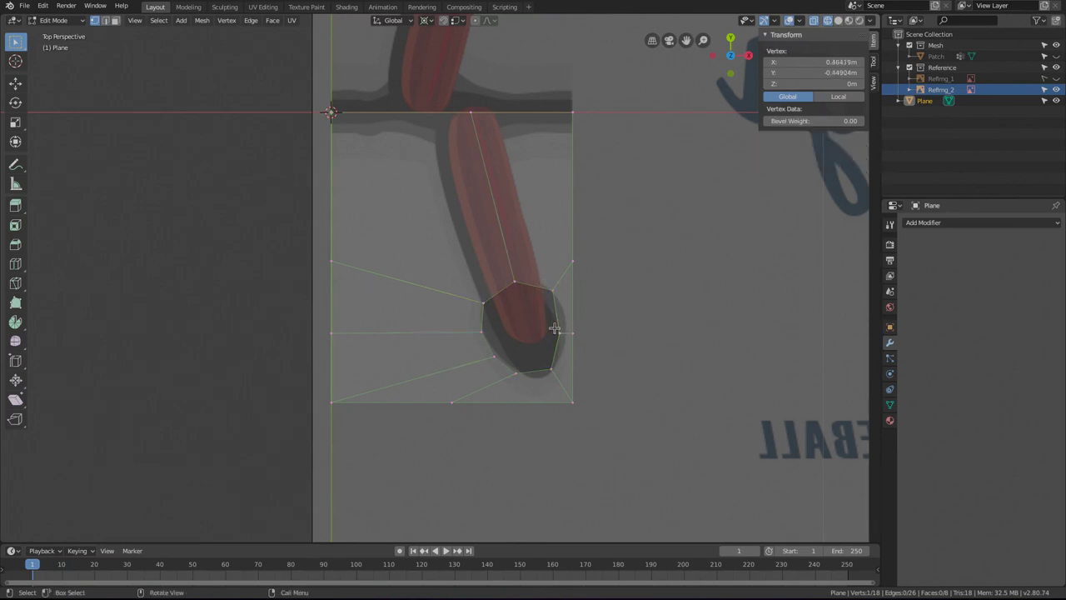
pyautogui.press('g')
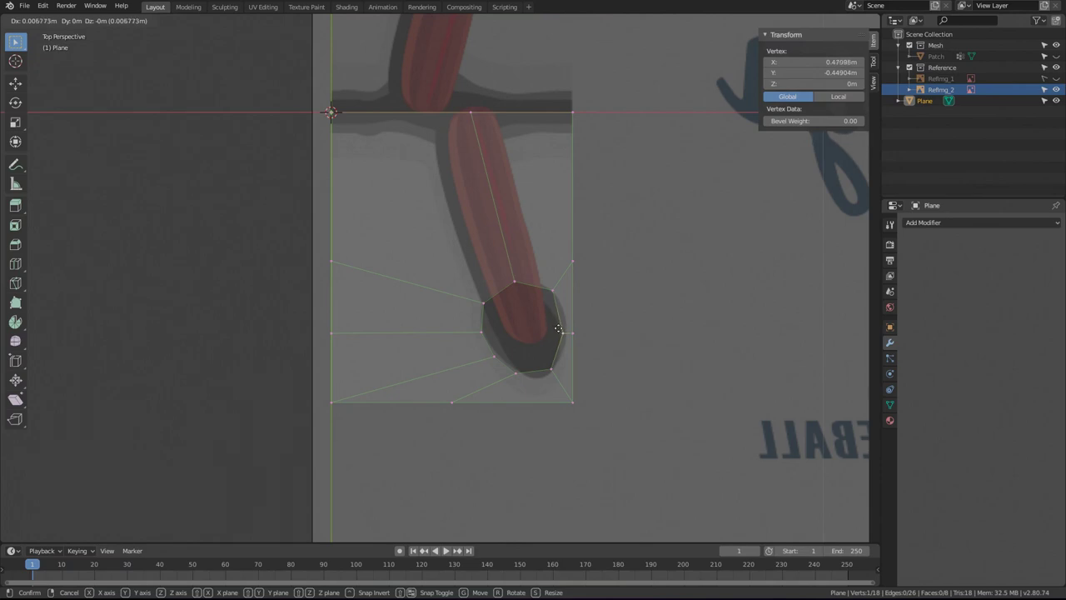
pyautogui.click(557, 328)
pyautogui.keyDown('alt'); pyautogui.click(522, 282); pyautogui.keyUp('alt')
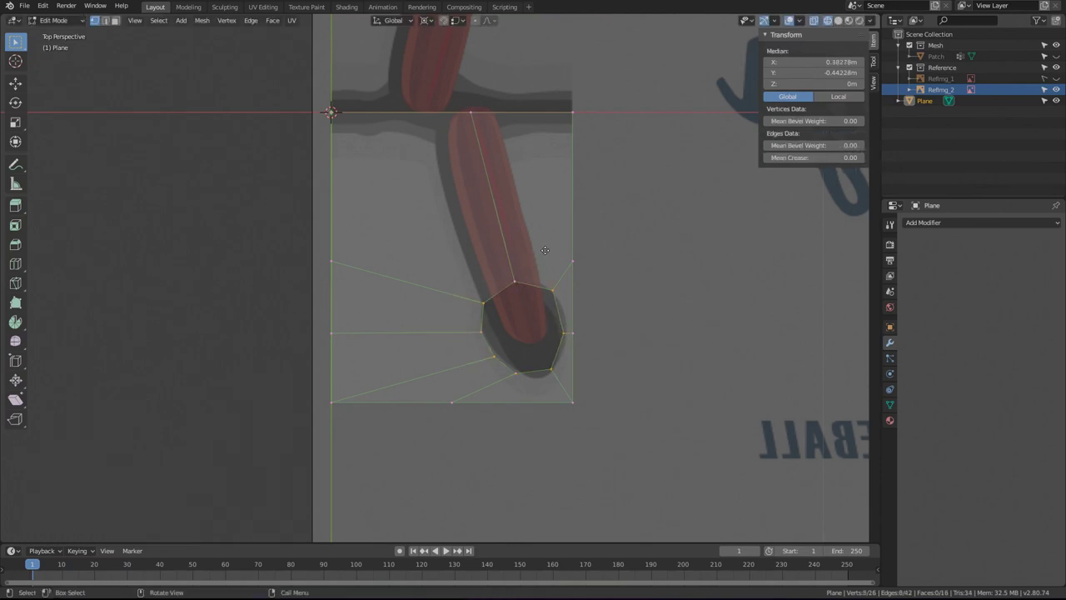
# Extrude the ring in place and scale the new loop to 0.789 about its Bounding Box Center.
pyautogui.press('e')
pyautogui.rightClick(545, 253)
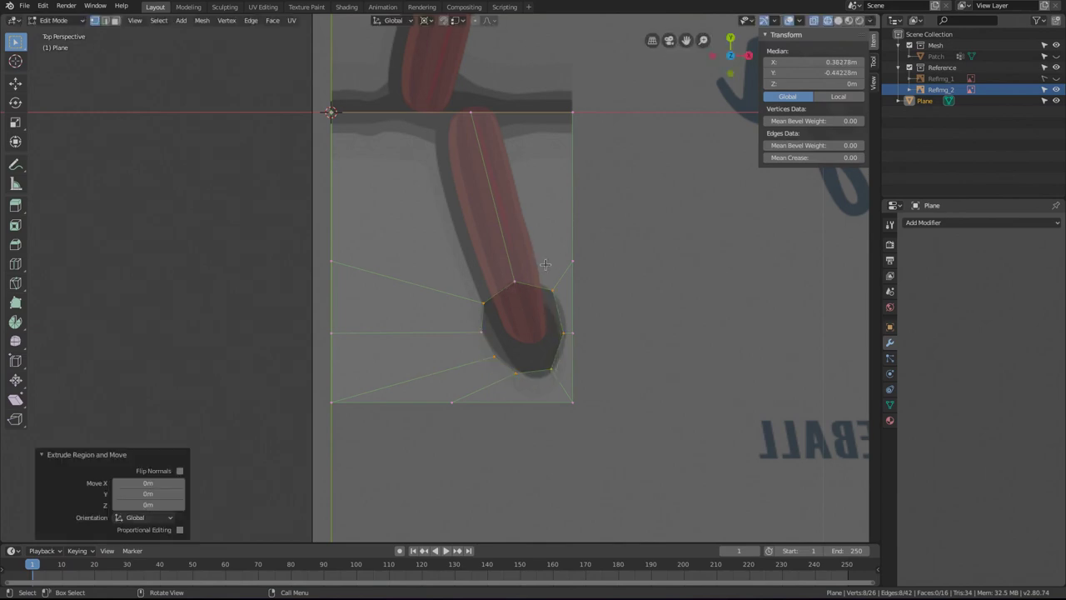
pyautogui.press('s')
pyautogui.rightClick(540, 259)
pyautogui.click(424, 21)
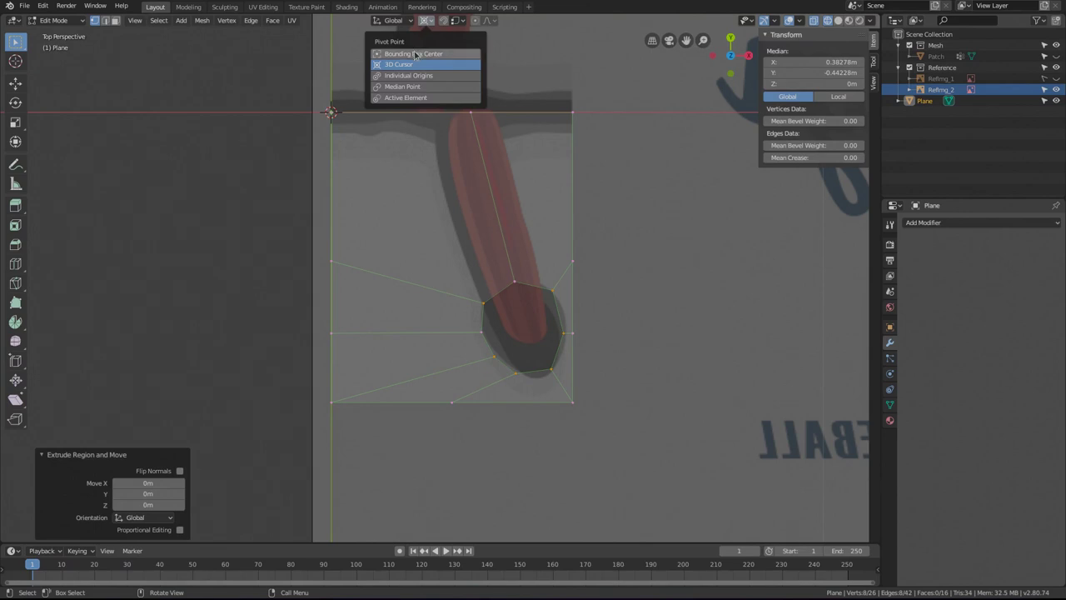
pyautogui.click(415, 54)
pyautogui.press('s')
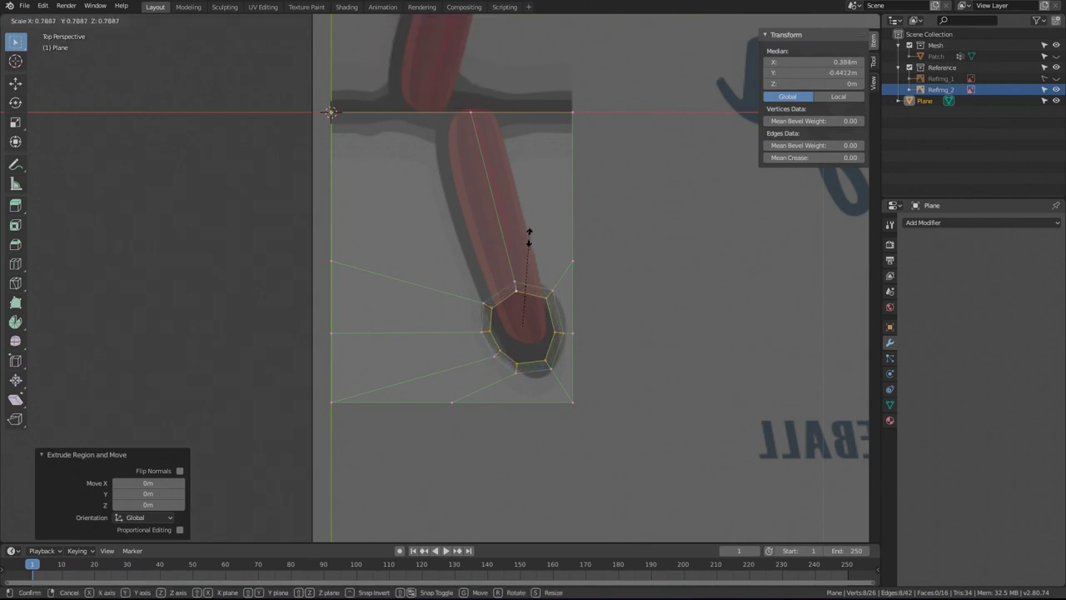
pyautogui.click(528, 237)
pyautogui.press('k')
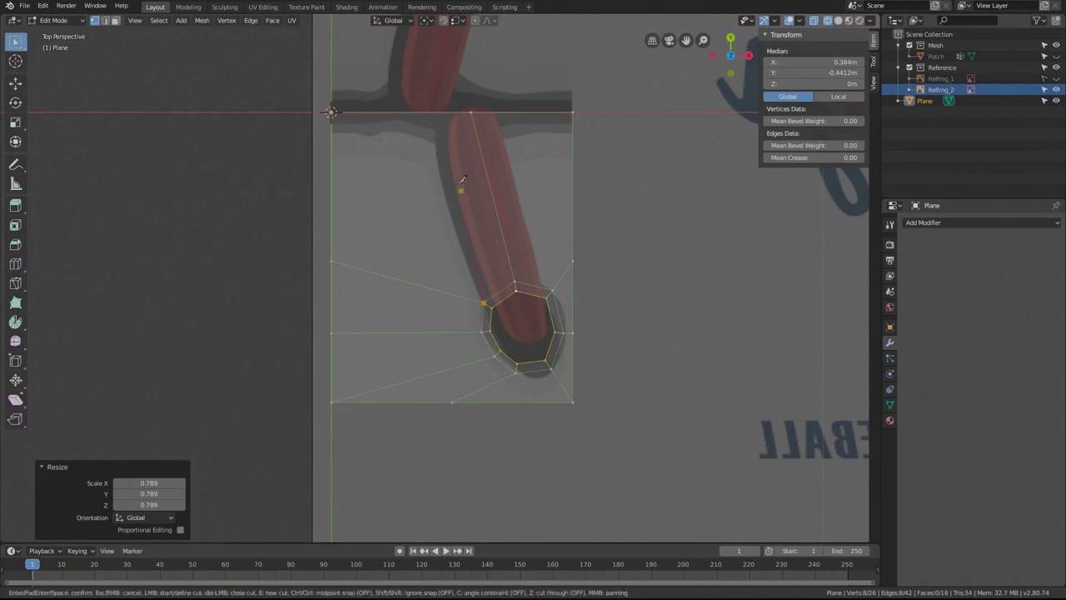
# Finish the two knife cuts from the plane's top edge down to the octagon's vertices.
pyautogui.click(431, 111)
pyautogui.press('Return')
pyautogui.press('k')
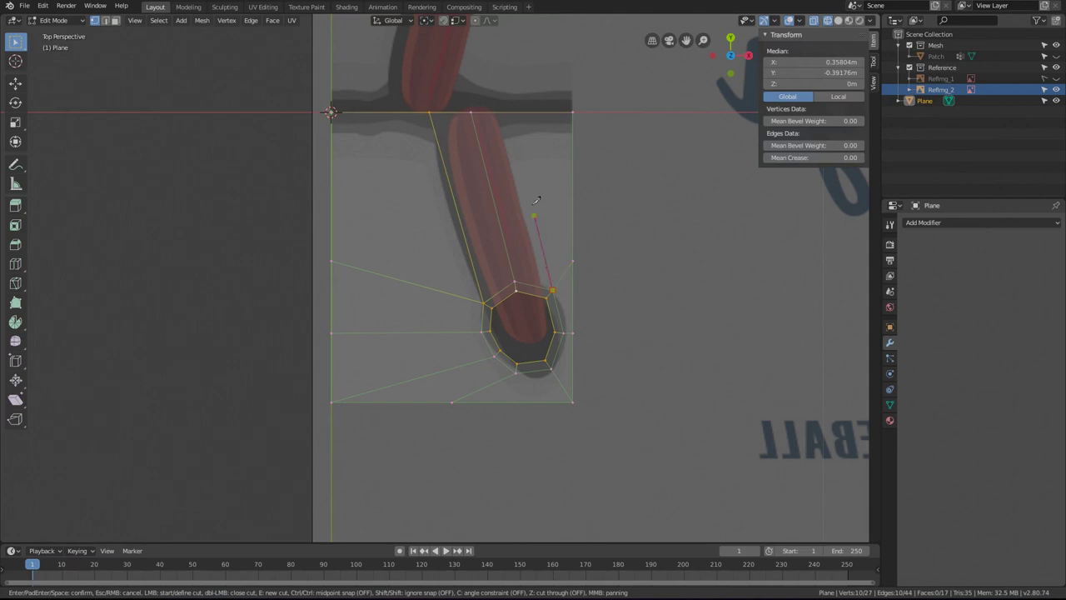
pyautogui.click(510, 110)
pyautogui.press('Return')
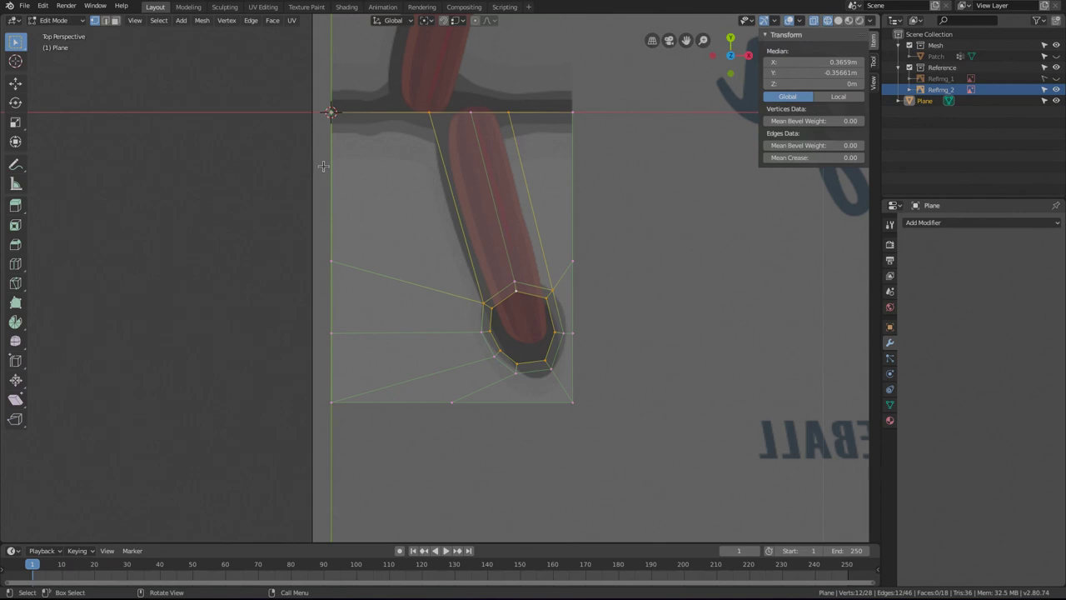
# Add an angle-constrained cut just below the top edge and a horizontal border-to-border cut.
pyautogui.keyDown('shift'); pyautogui.moveTo(352, 184); pyautogui.dragTo(349, 232, button='middle'); pyautogui.keyUp('shift')
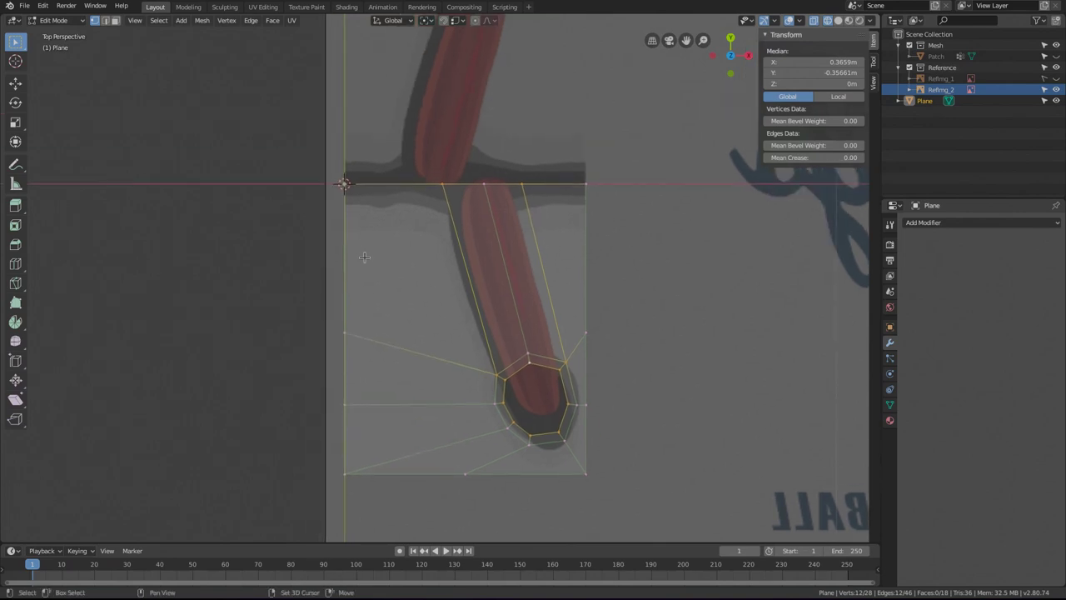
pyautogui.press('k')
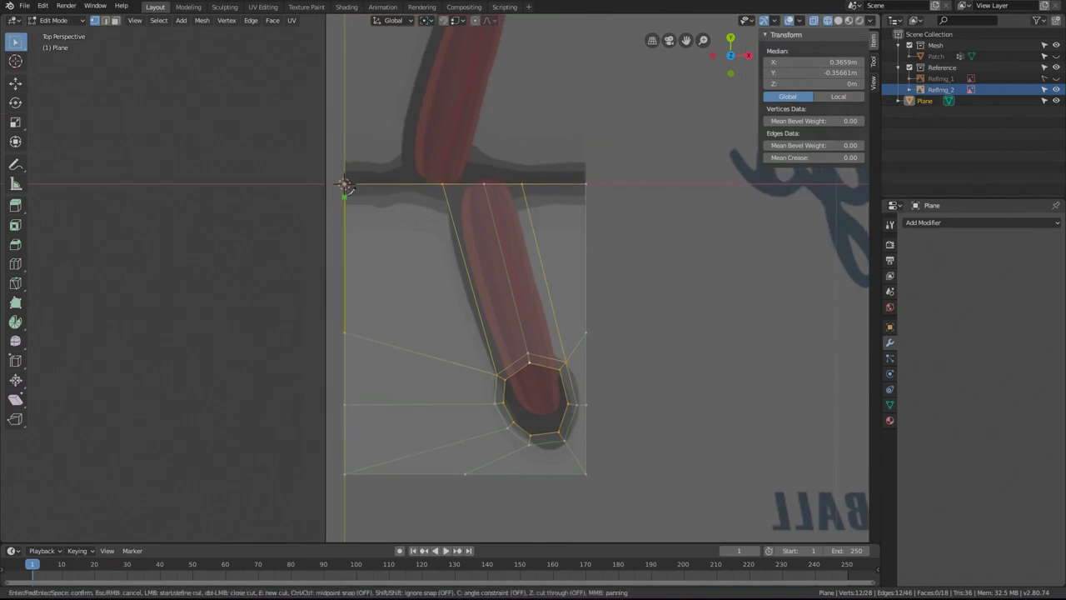
pyautogui.press('c')
pyautogui.click(581, 190)
pyautogui.press('Return')
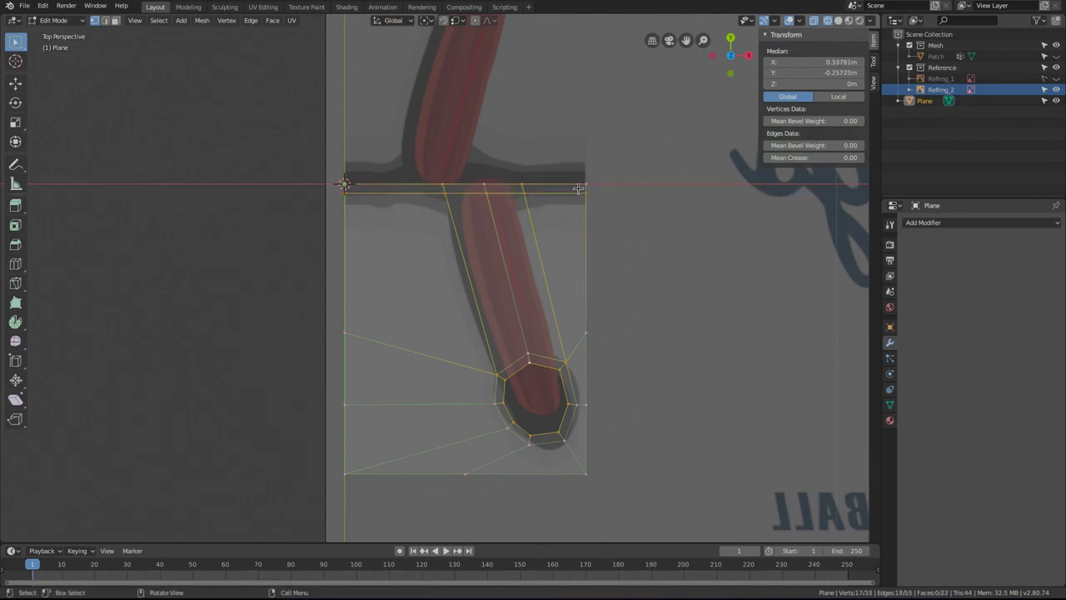
pyautogui.press('k')
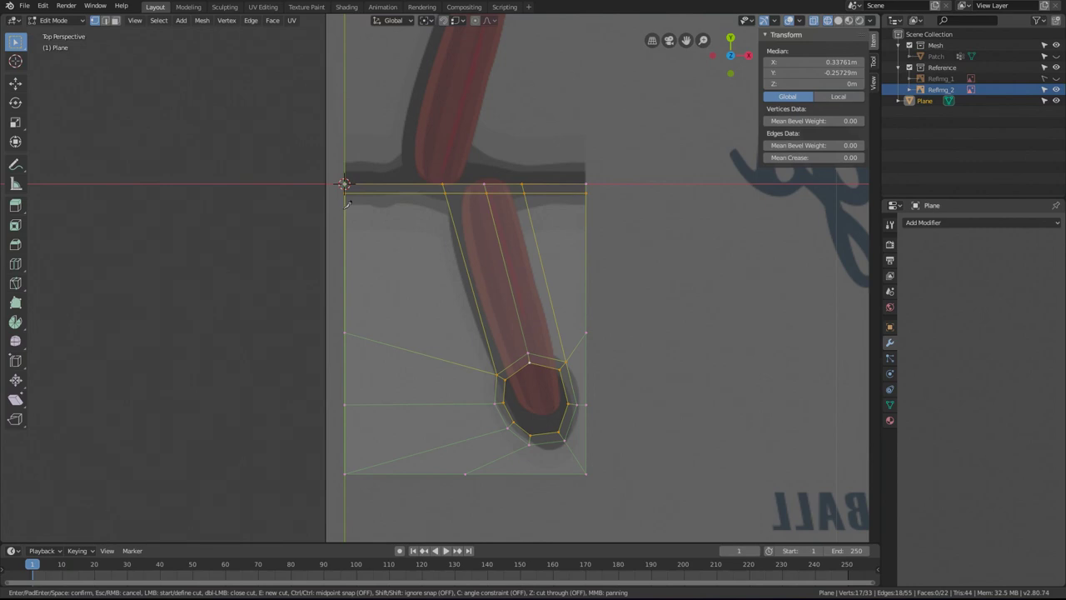
pyautogui.click(346, 206)
pyautogui.press('c')
pyautogui.click(587, 206)
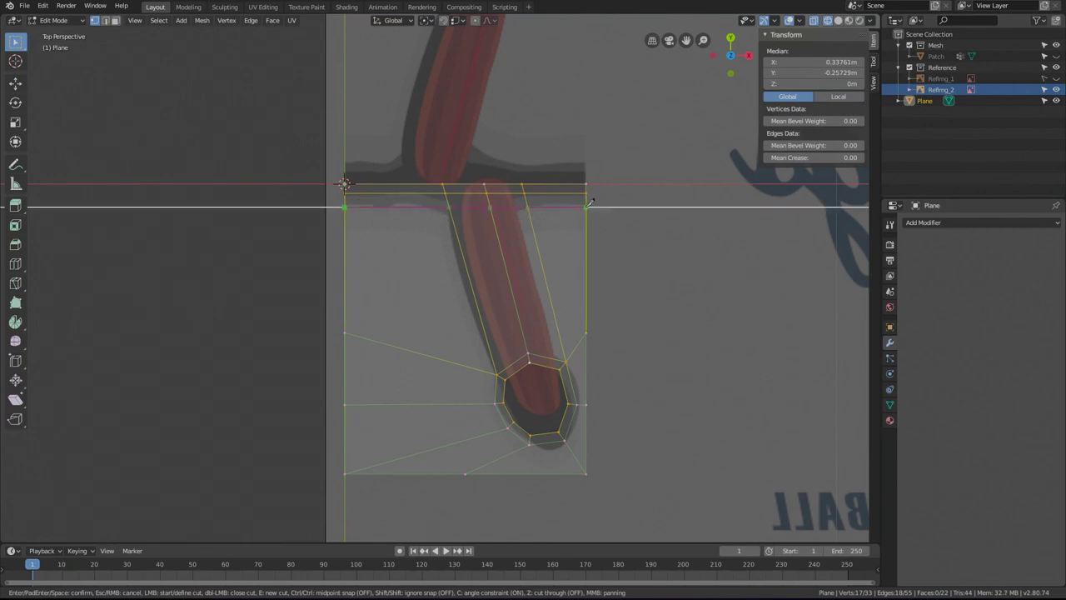
pyautogui.press('Return')
# Add two more angle-constrained horizontal knife cuts across the plane, left border to right border.
pyautogui.press('k')
pyautogui.click(345, 224)
pyautogui.press('c')
pyautogui.click(586, 224)
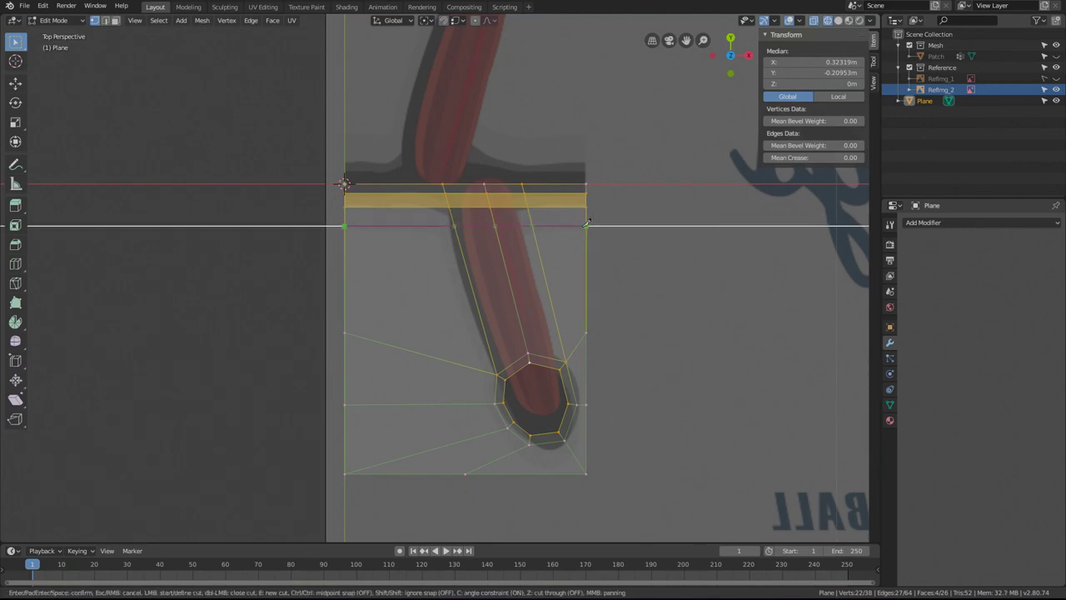
pyautogui.press('Return')
pyautogui.press('k')
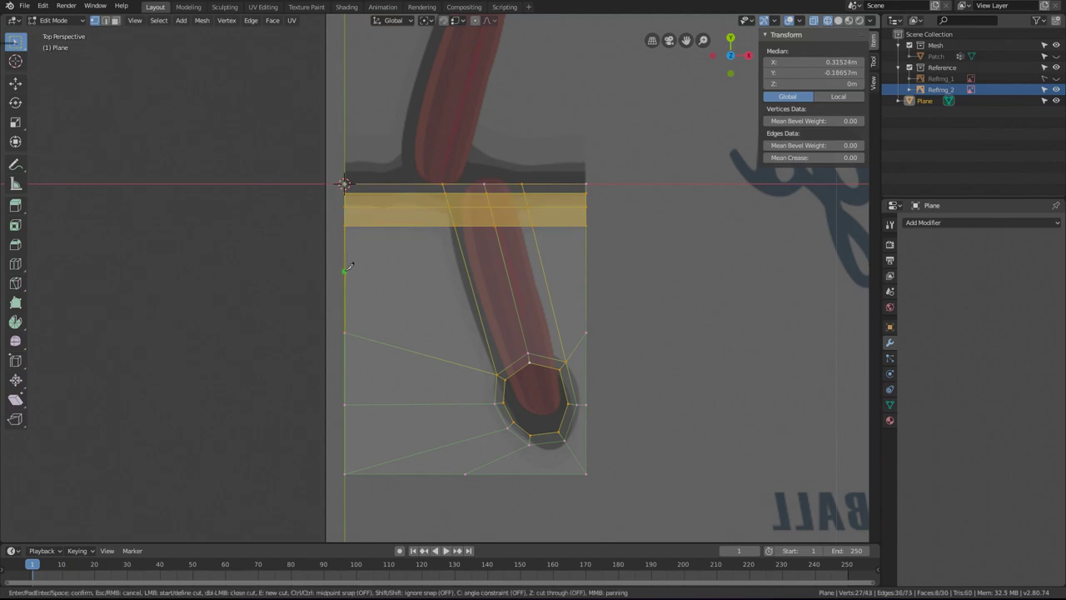
pyautogui.click(346, 271)
pyautogui.press('c')
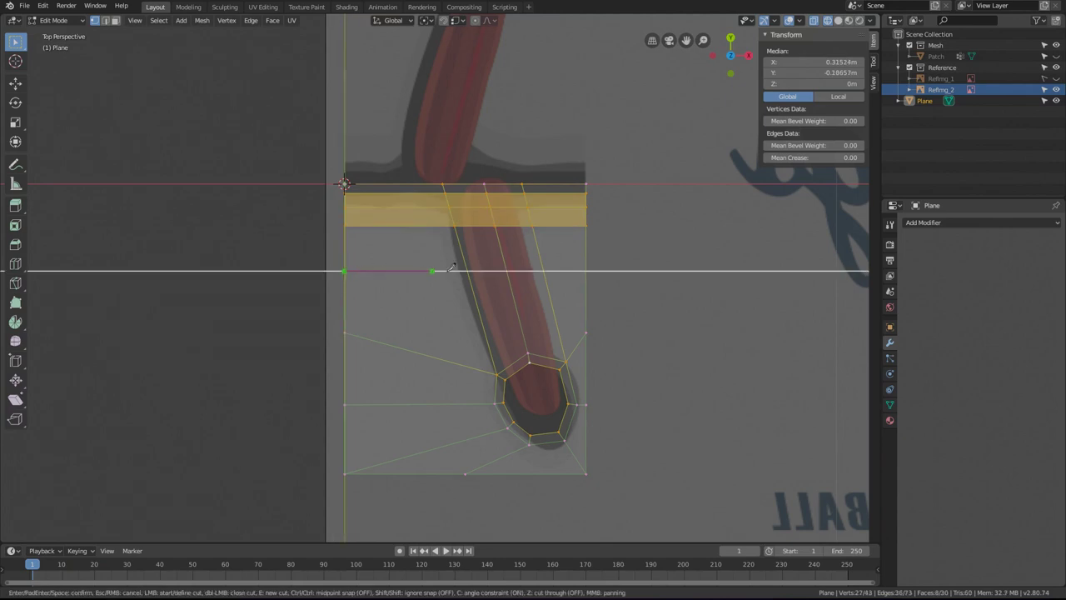
pyautogui.click(586, 269)
pyautogui.press('Return')
# Slide the vertex above the tube down along its edges so the strip dips into a V.
pyautogui.scroll(1, 409, 204)
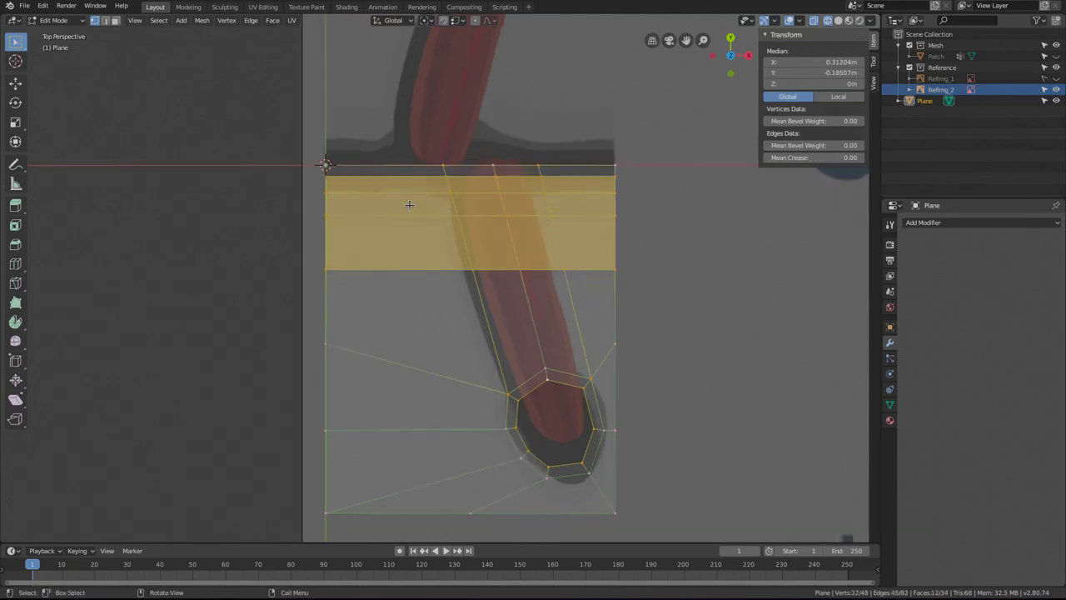
pyautogui.scroll(1, 409, 204)
pyautogui.hotkey('alt', 'a')
pyautogui.keyDown('shift'); pyautogui.moveTo(493, 245); pyautogui.dragTo(433, 291, button='middle'); pyautogui.keyUp('shift')
pyautogui.scroll(1, 442, 275)
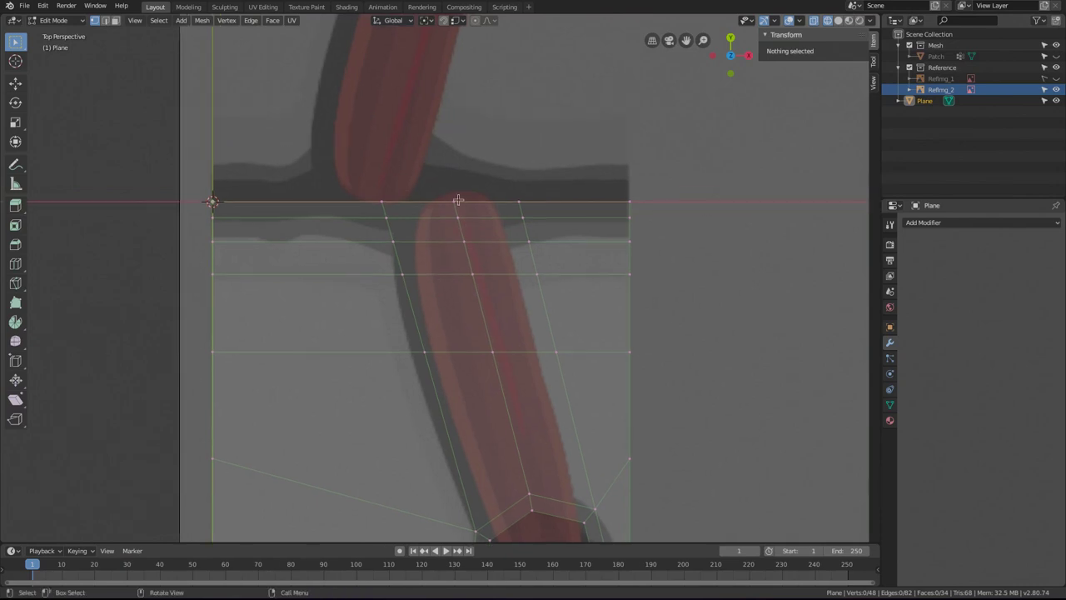
pyautogui.click(468, 239)
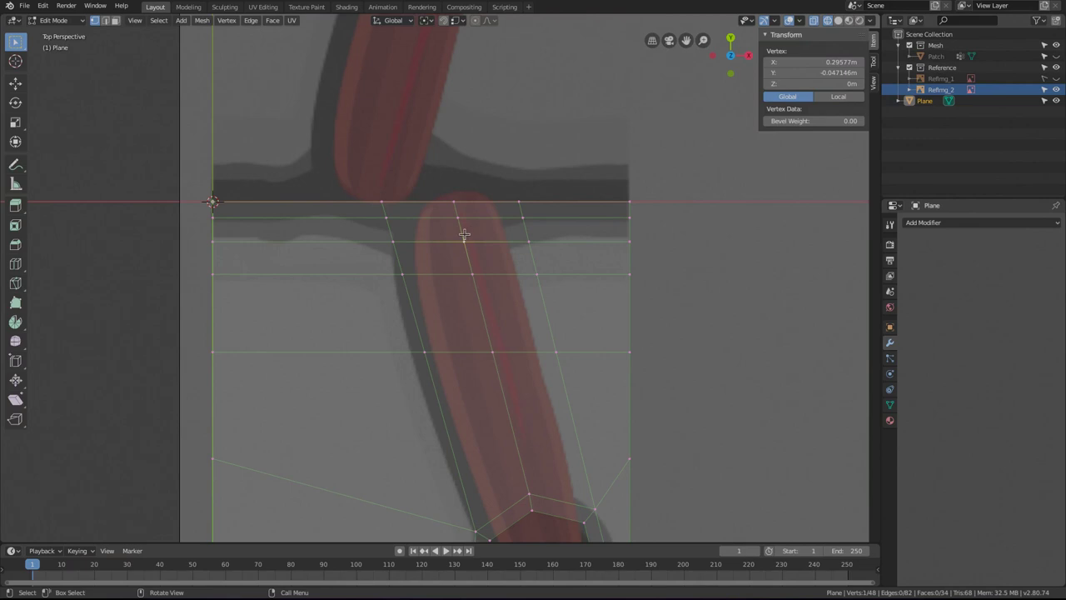
pyautogui.hotkey('shift', 'v')
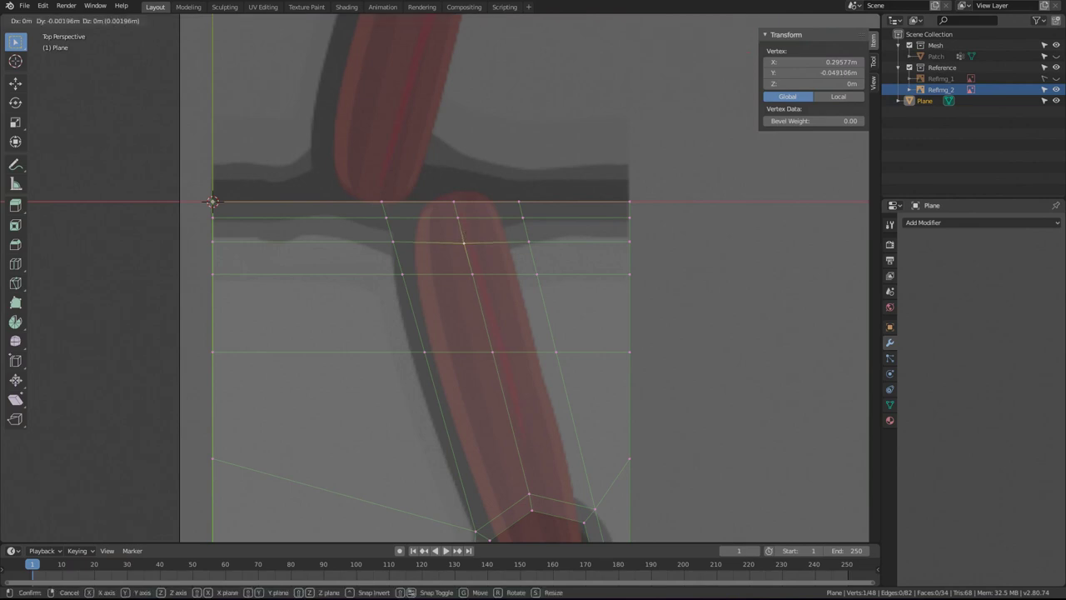
pyautogui.click(473, 248)
pyautogui.hotkey('shift', 'v')
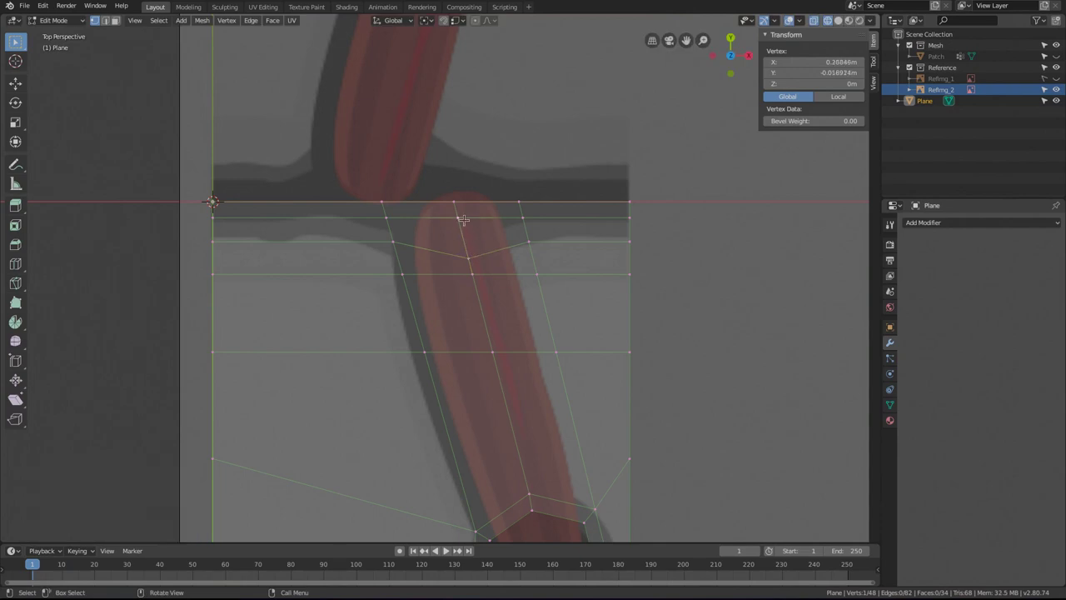
pyautogui.click(467, 234)
pyautogui.press('g')
pyautogui.press('g')
pyautogui.click(466, 227)
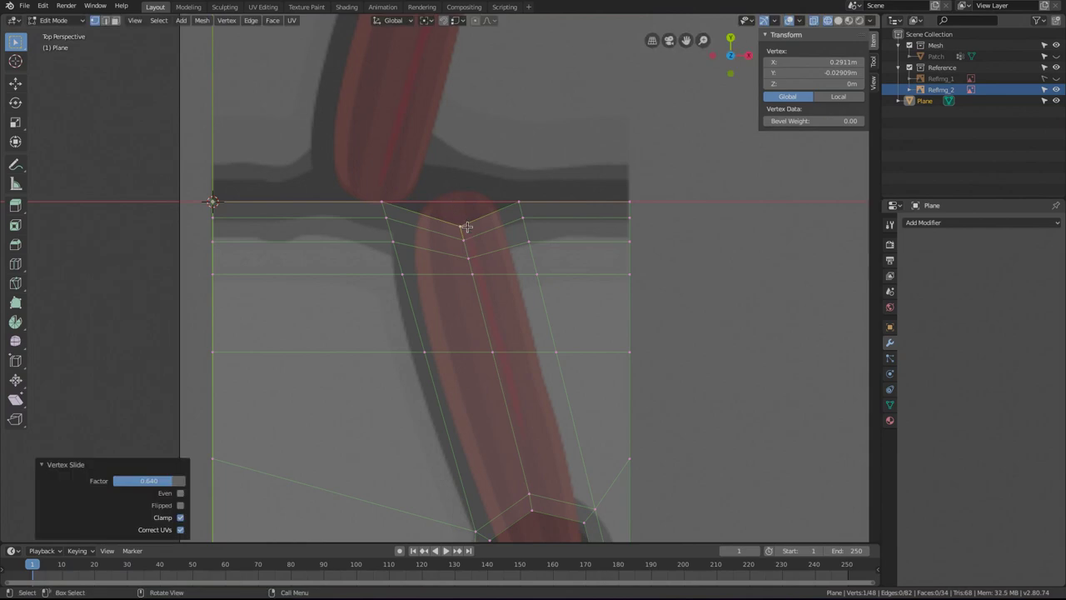
# Knife-cut new edges from the top edge down to the slanted edge left of the dip.
pyautogui.press('k')
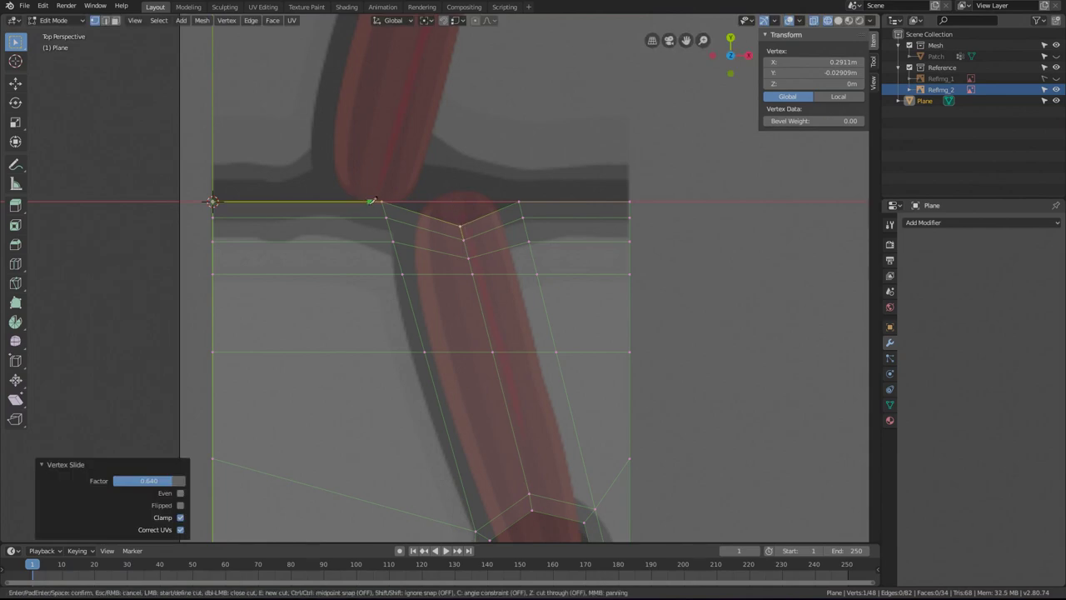
pyautogui.click(371, 202)
pyautogui.click(373, 215)
pyautogui.click(398, 235)
pyautogui.click(404, 221)
# Confirm the left knife edges and cut matching edges right of the dip up to the top edge.
pyautogui.press('Return')
pyautogui.press('k')
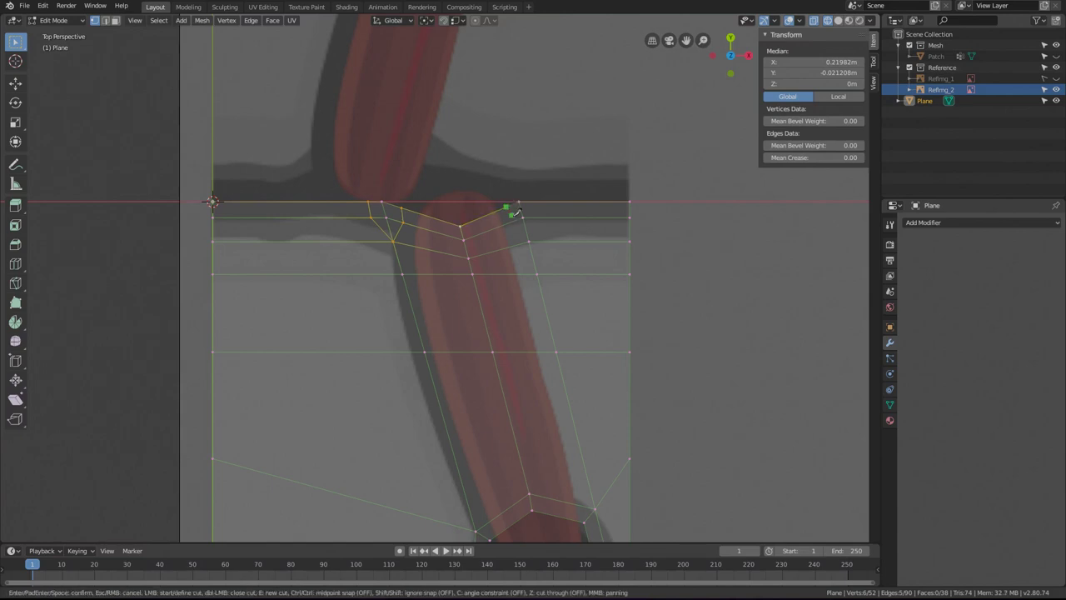
pyautogui.click(528, 241)
pyautogui.click(536, 217)
pyautogui.click(533, 202)
pyautogui.press('Return')
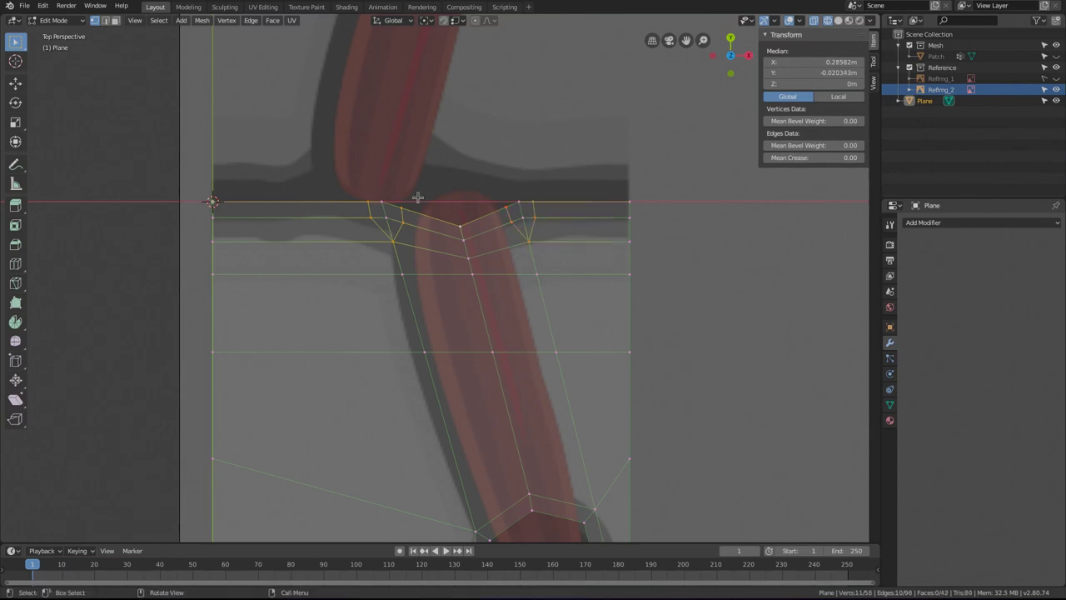
# Dissolve the unwanted edges at the bottom of both new cuts.
pyautogui.click(393, 239)
pyautogui.keyDown('shift'); pyautogui.click(405, 239); pyautogui.keyUp('shift')
pyautogui.keyDown('shift'); pyautogui.click(526, 236); pyautogui.keyUp('shift')
pyautogui.keyDown('shift'); pyautogui.click(527, 240); pyautogui.keyUp('shift')
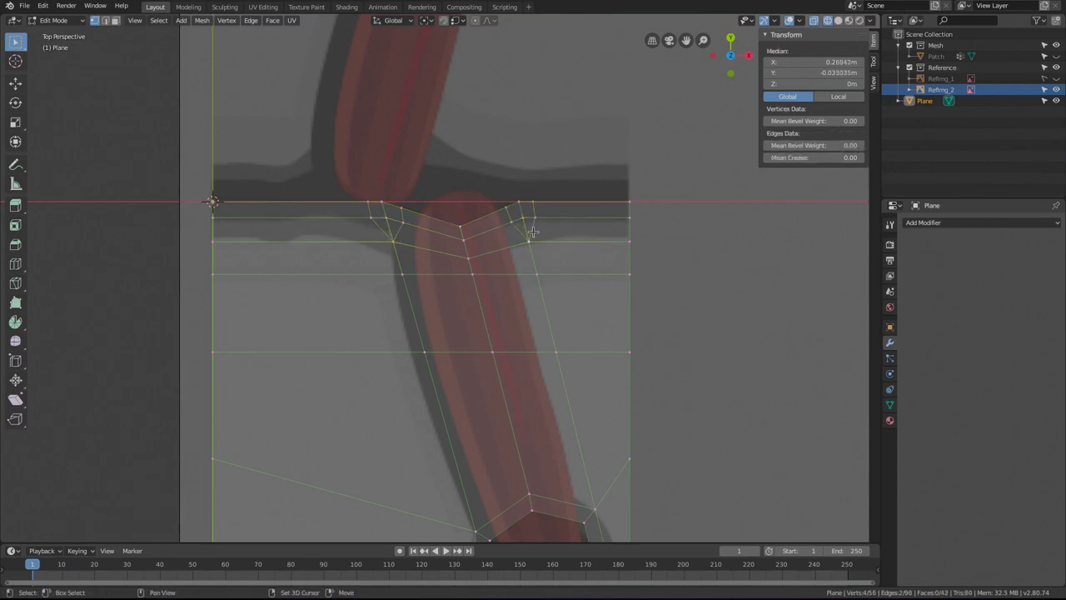
pyautogui.press('x')
pyautogui.click(456, 220)
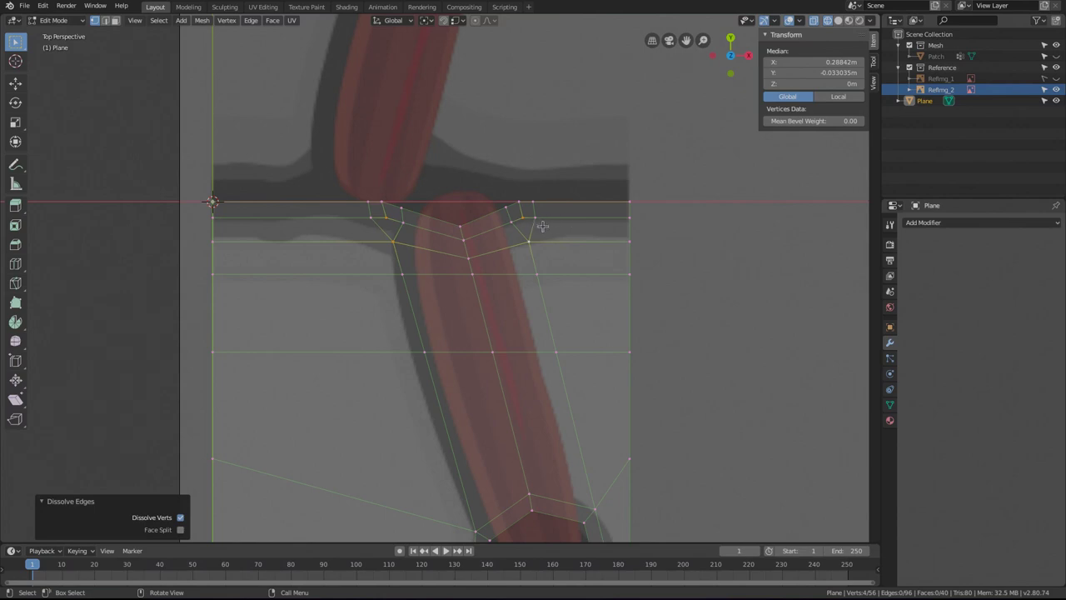
# Move the left and right vertex pairs slightly lower to match the reference sketch.
pyautogui.click(399, 204)
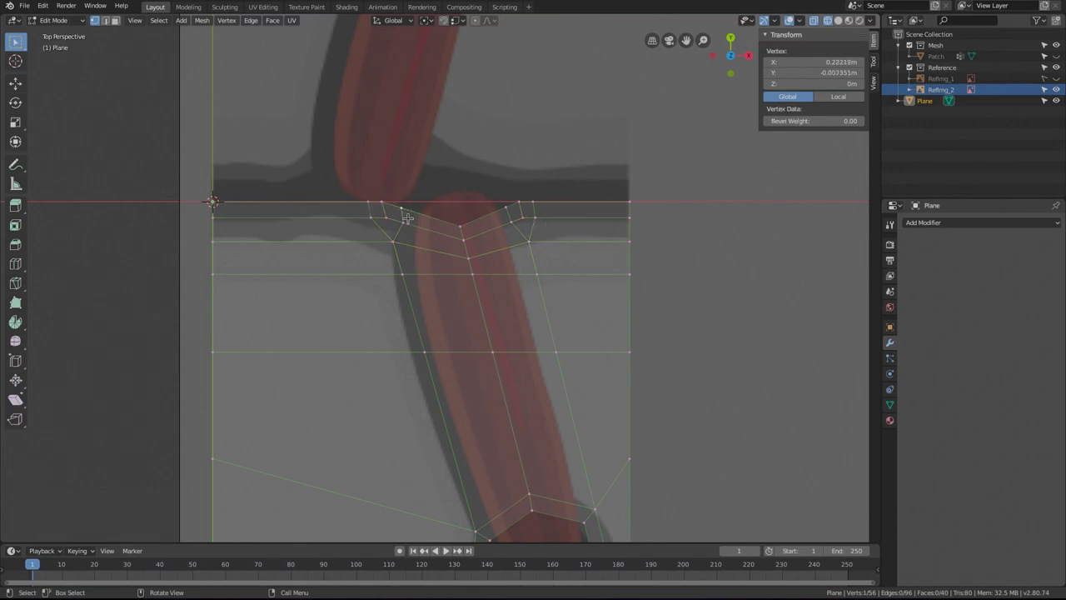
pyautogui.keyDown('shift'); pyautogui.click(405, 216); pyautogui.keyUp('shift')
pyautogui.press('g')
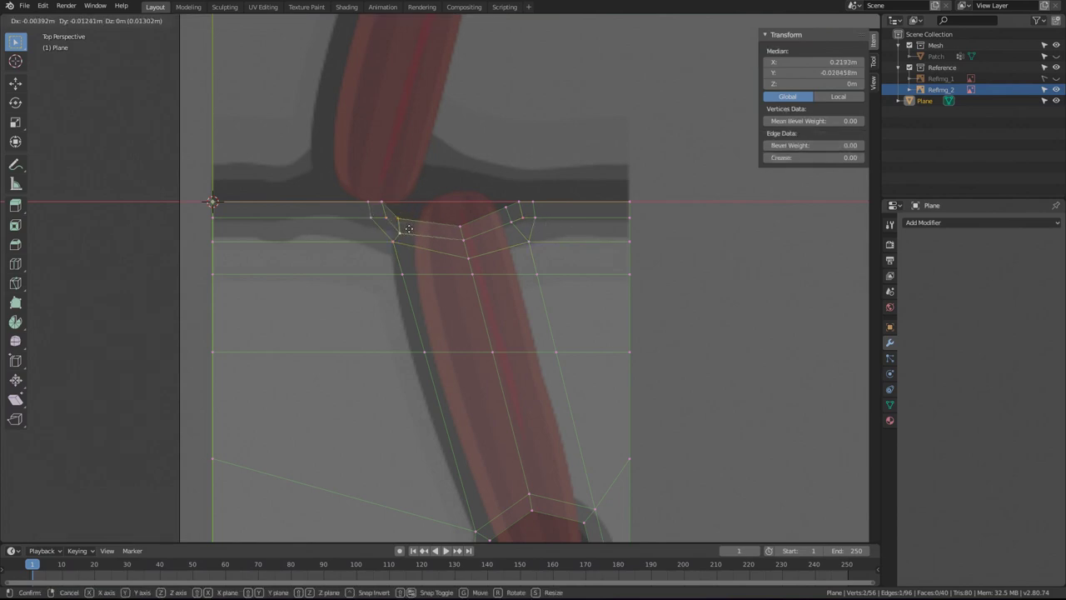
pyautogui.click(410, 224)
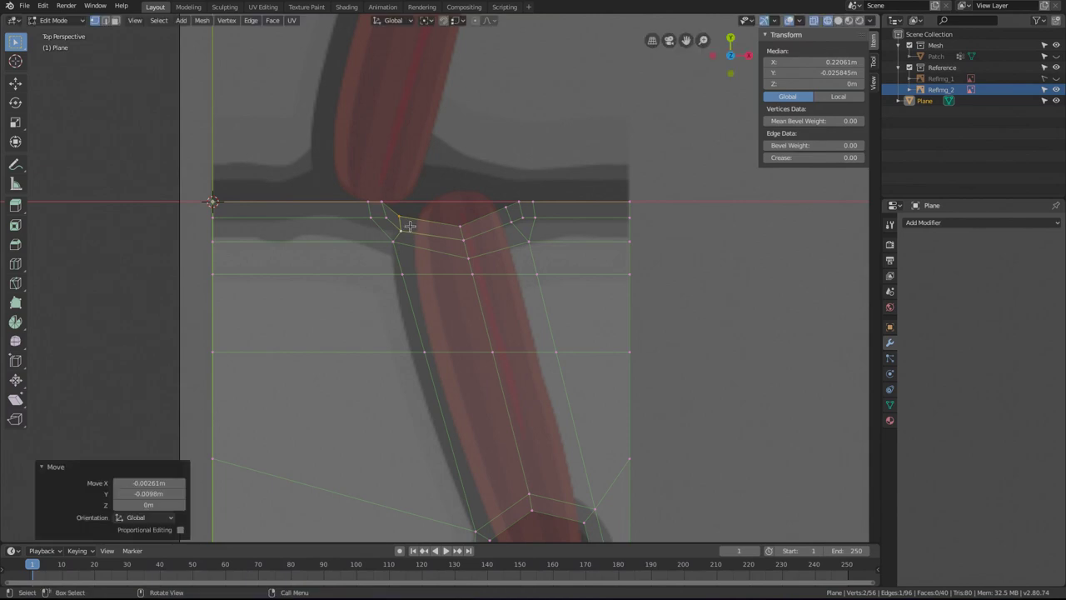
pyautogui.click(505, 218)
pyautogui.keyDown('shift'); pyautogui.click(513, 225); pyautogui.keyUp('shift')
pyautogui.press('g')
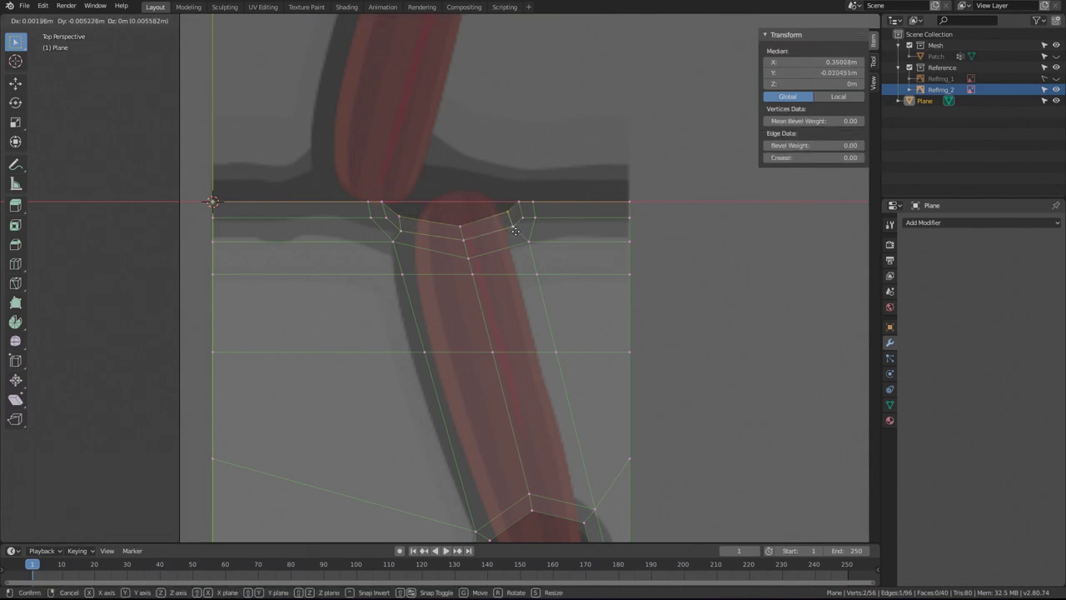
pyautogui.click(516, 235)
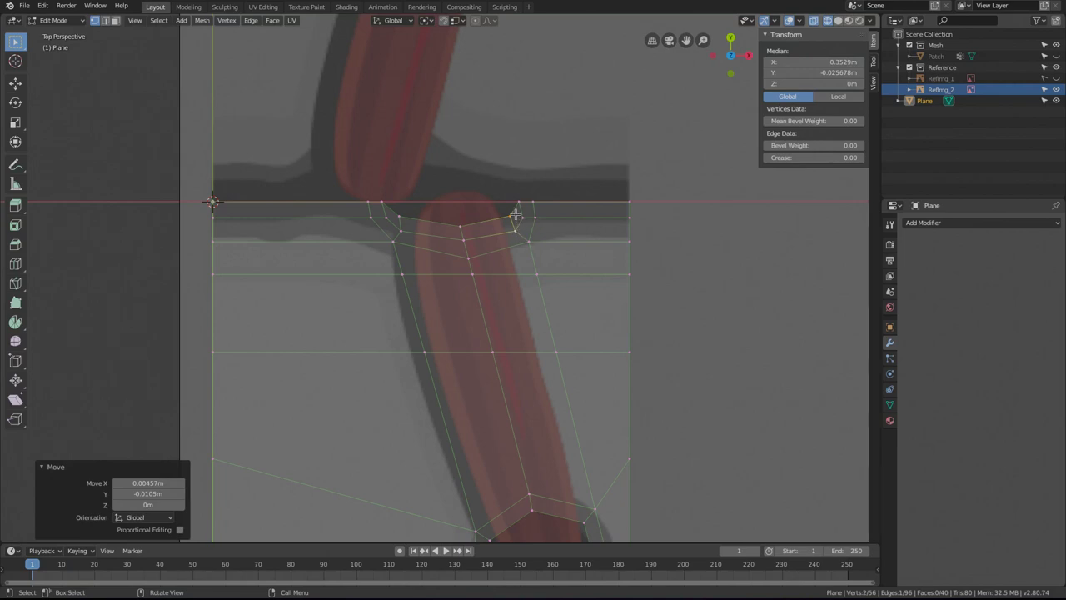
# Nudge the two vertices in the middle of the dip slightly to fit the sketch.
pyautogui.click(397, 204)
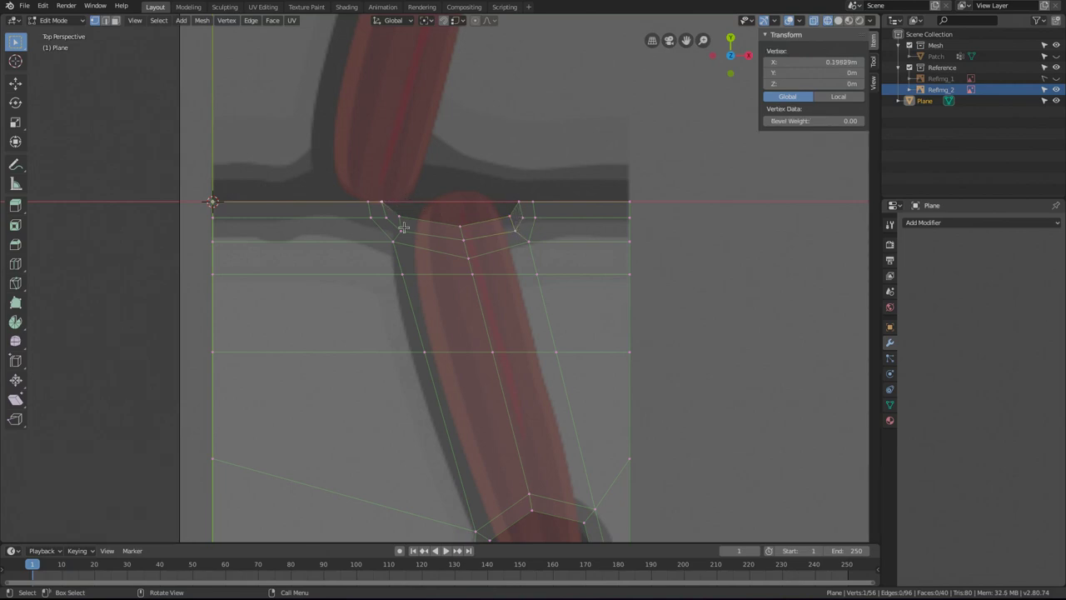
pyautogui.click(469, 256)
pyautogui.keyDown('shift'); pyautogui.click(459, 226); pyautogui.keyUp('shift')
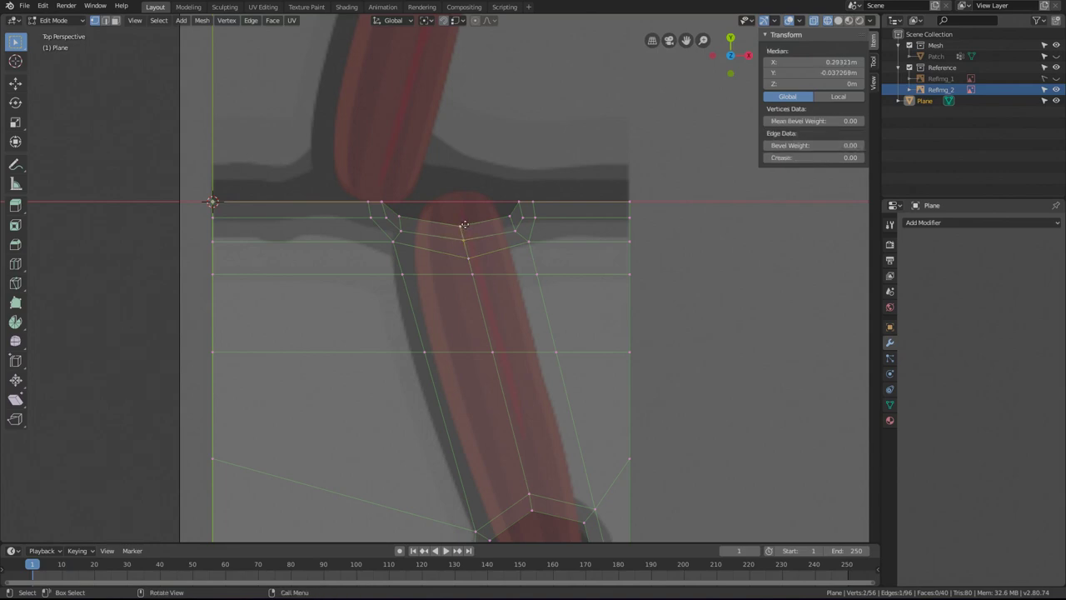
pyautogui.press('g')
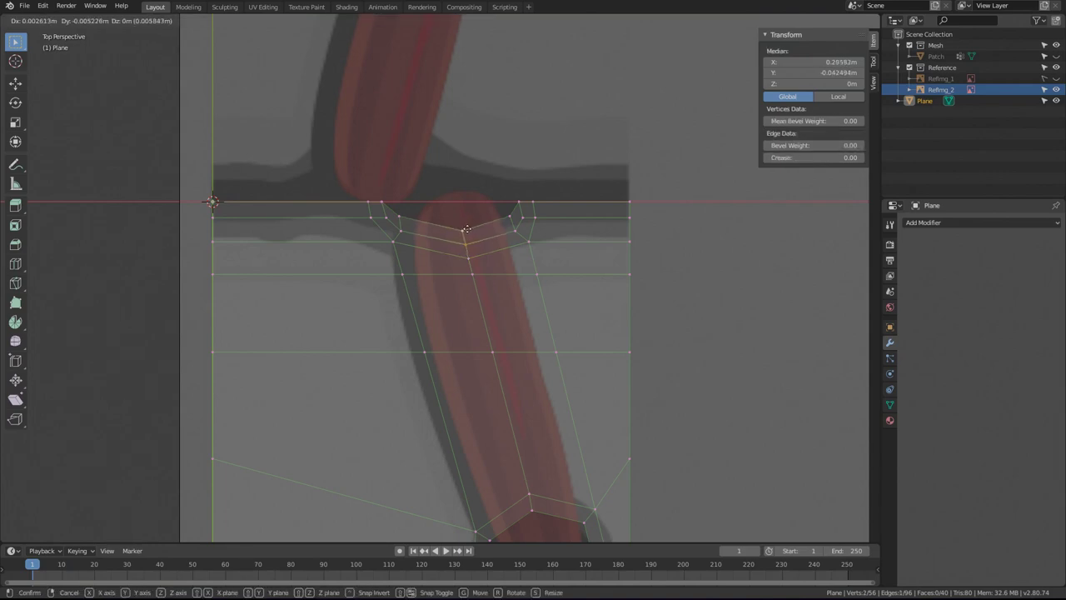
pyautogui.click(464, 231)
pyautogui.scroll(-1, 380, 255)
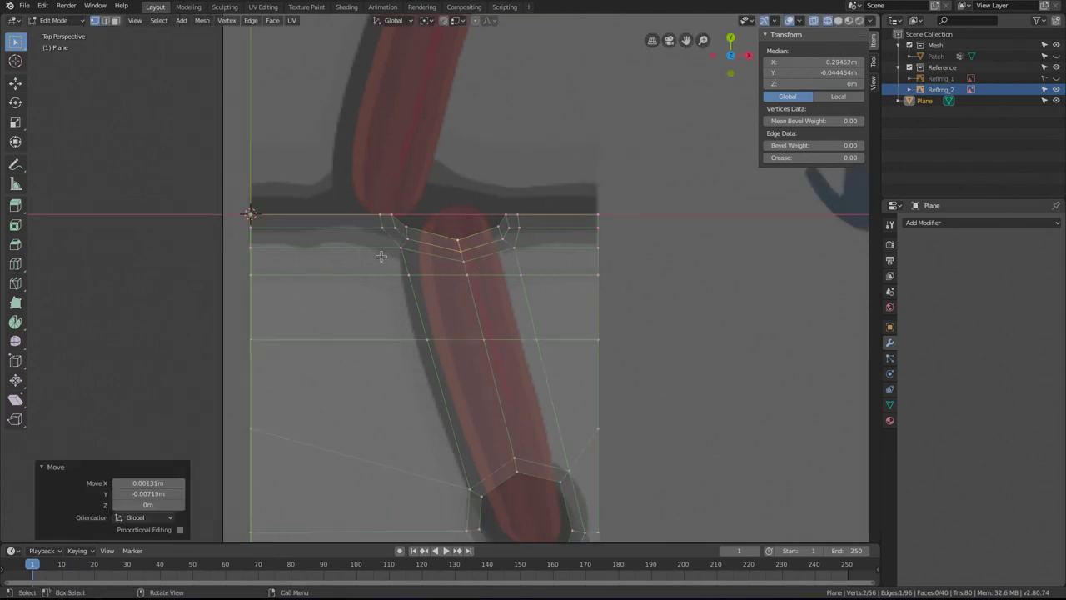
pyautogui.scroll(-1, 381, 255)
# Lower the edge loop along the crossbar's side in Z.
pyautogui.moveTo(441, 442); pyautogui.dragTo(370, 364, button='middle')
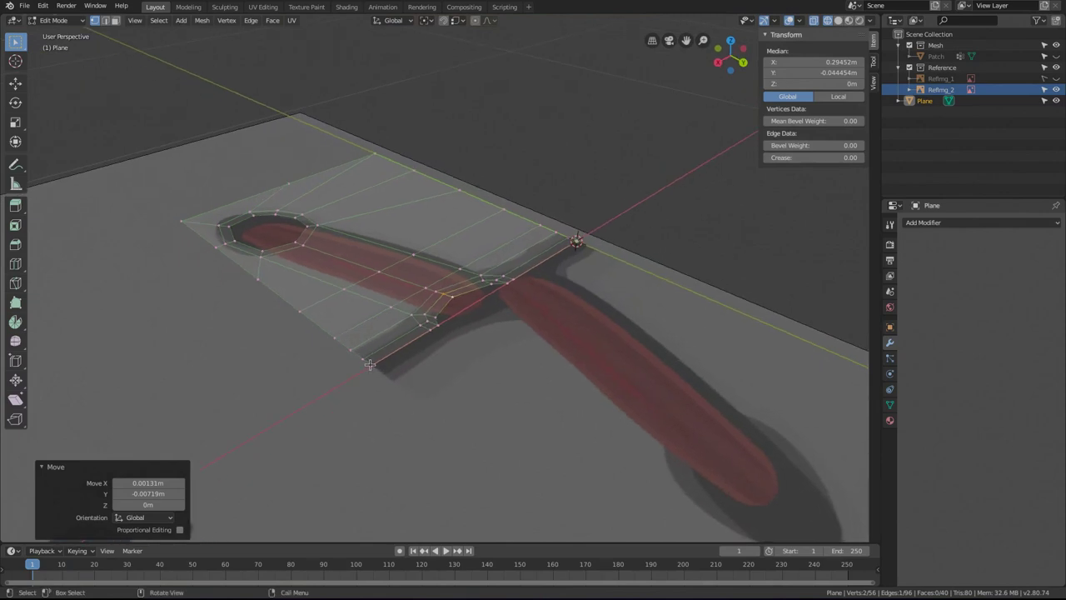
pyautogui.keyDown('alt'); pyautogui.click(370, 364); pyautogui.keyUp('alt')
pyautogui.moveTo(425, 344); pyautogui.dragTo(491, 327, button='middle')
pyautogui.moveTo(403, 378); pyautogui.dragTo(430, 265, button='middle')
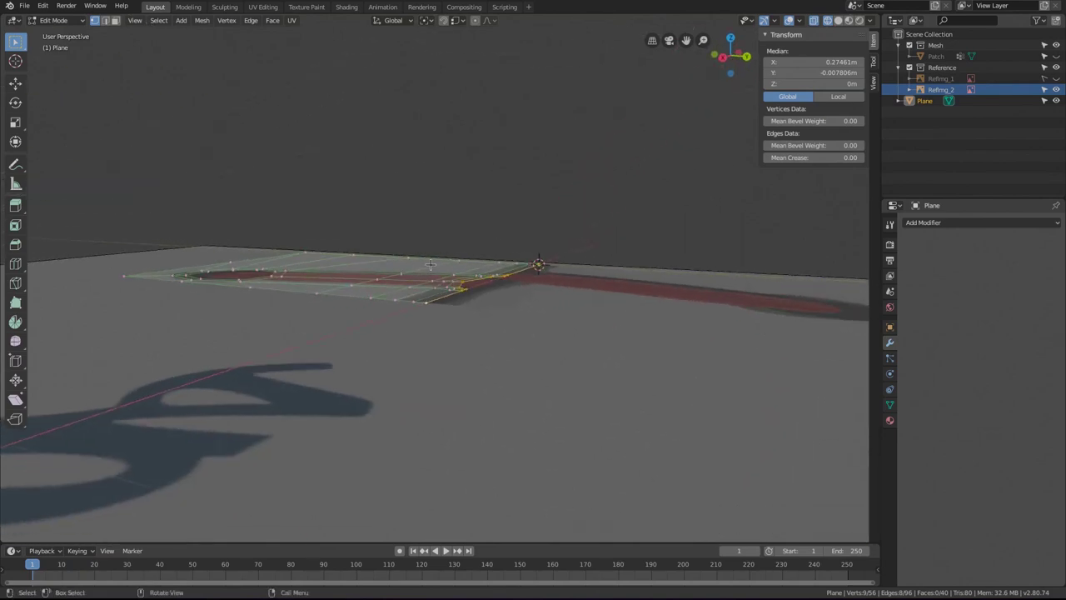
pyautogui.press('g')
pyautogui.press('z')
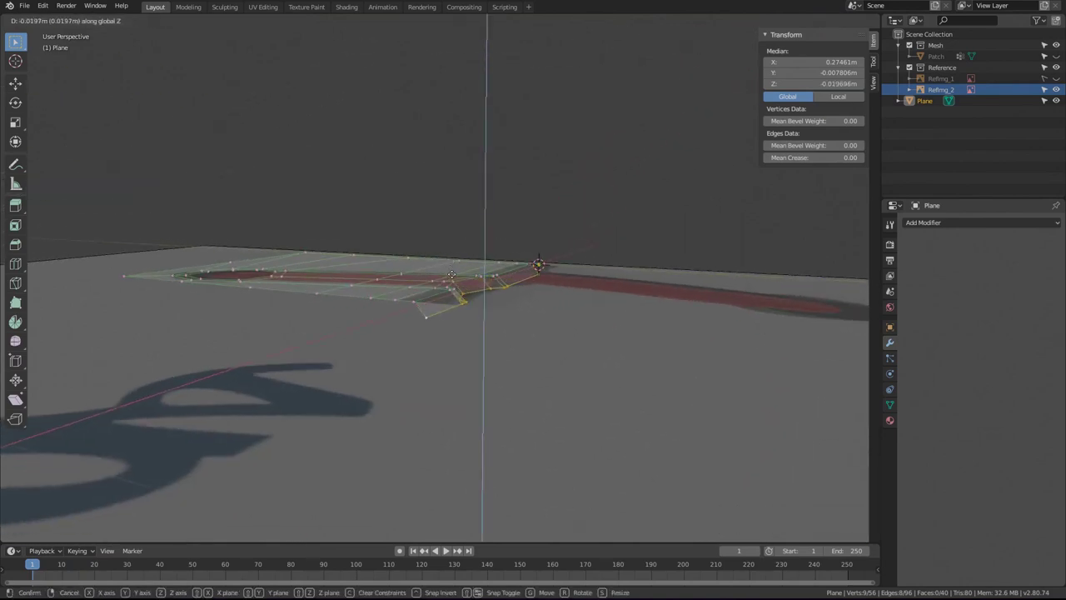
pyautogui.click(437, 310)
# Lower a short vertex path near the crossbar in Z.
pyautogui.moveTo(434, 300); pyautogui.dragTo(425, 317, button='middle')
pyautogui.keyDown('alt'); pyautogui.click(422, 314); pyautogui.keyUp('alt')
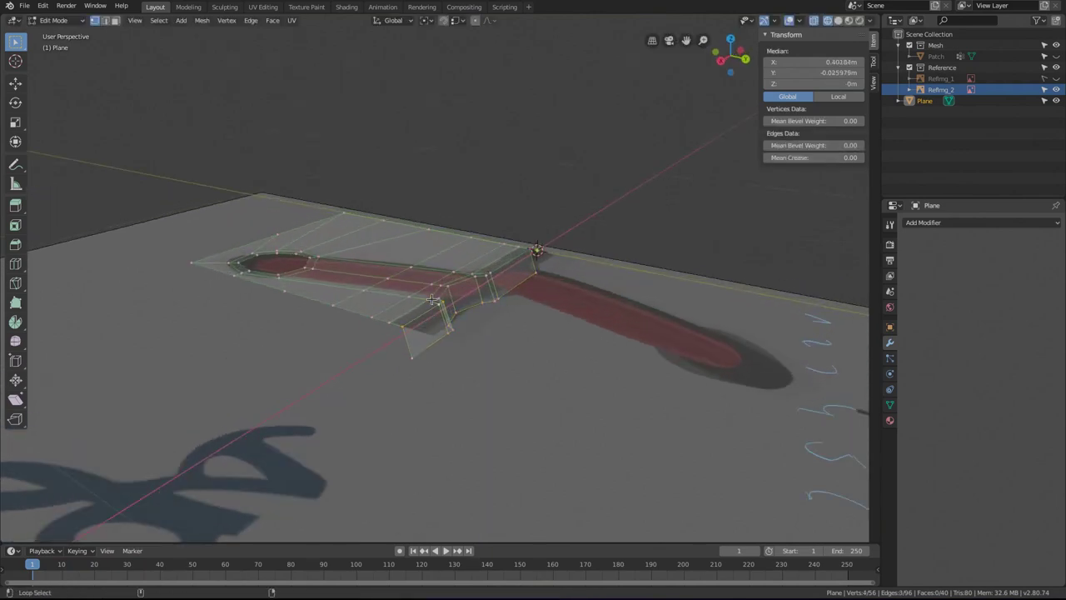
pyautogui.click(426, 314)
pyautogui.keyDown('alt'); pyautogui.click(424, 314); pyautogui.keyUp('alt')
pyautogui.click(422, 314)
pyautogui.keyDown('ctrl'); pyautogui.click(433, 297); pyautogui.keyUp('ctrl')
pyautogui.moveTo(480, 301); pyautogui.dragTo(487, 296, button='middle')
pyautogui.press('g')
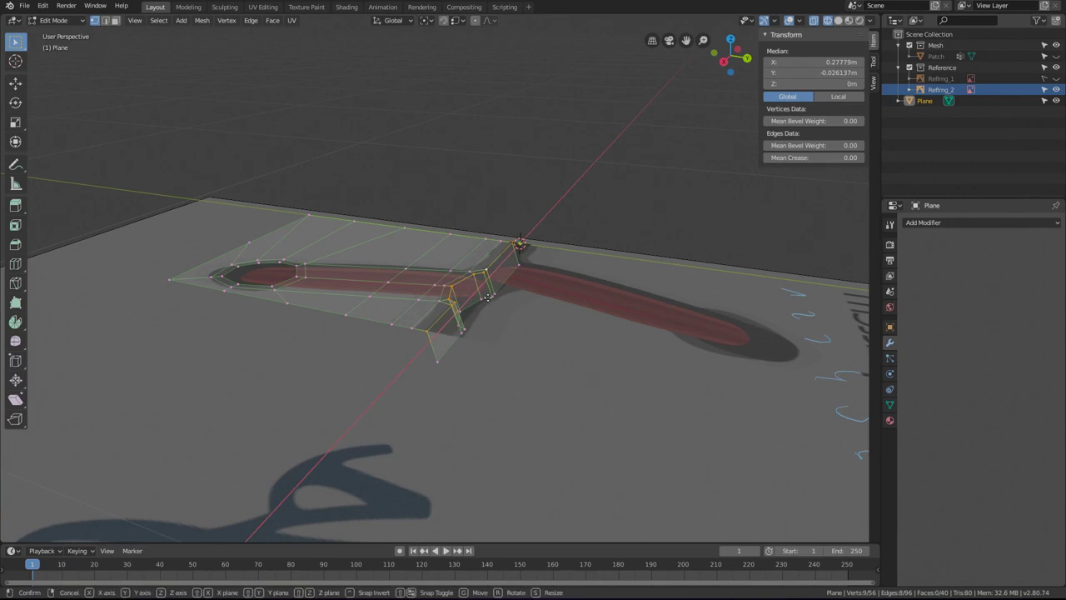
pyautogui.press('z')
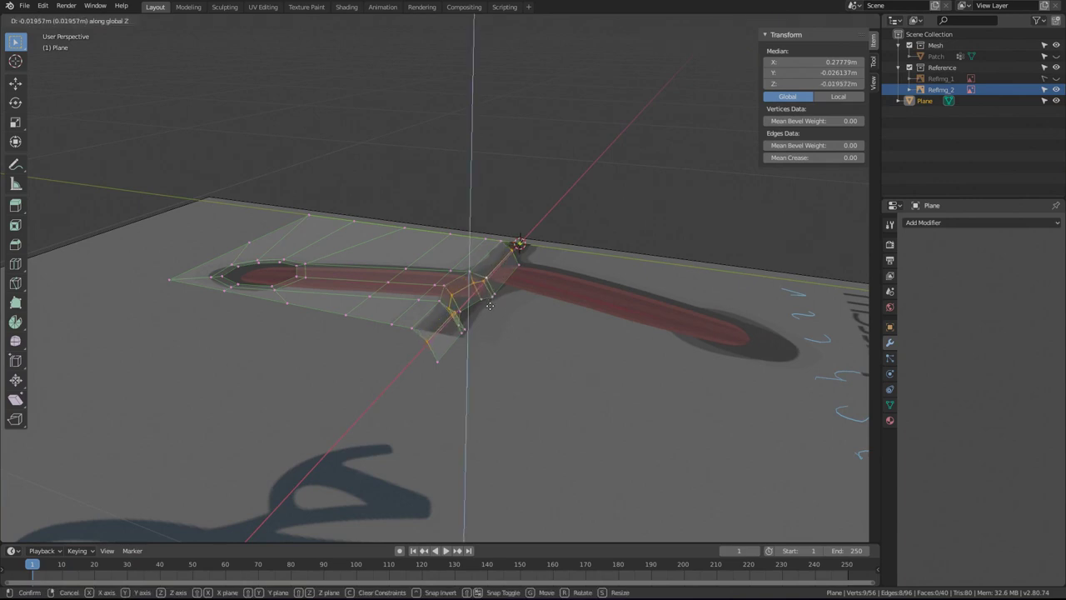
pyautogui.click(489, 306)
# Raise two faces along the plane's top edge in Z.
pyautogui.moveTo(483, 306); pyautogui.dragTo(454, 312, button='middle')
pyautogui.click(428, 319)
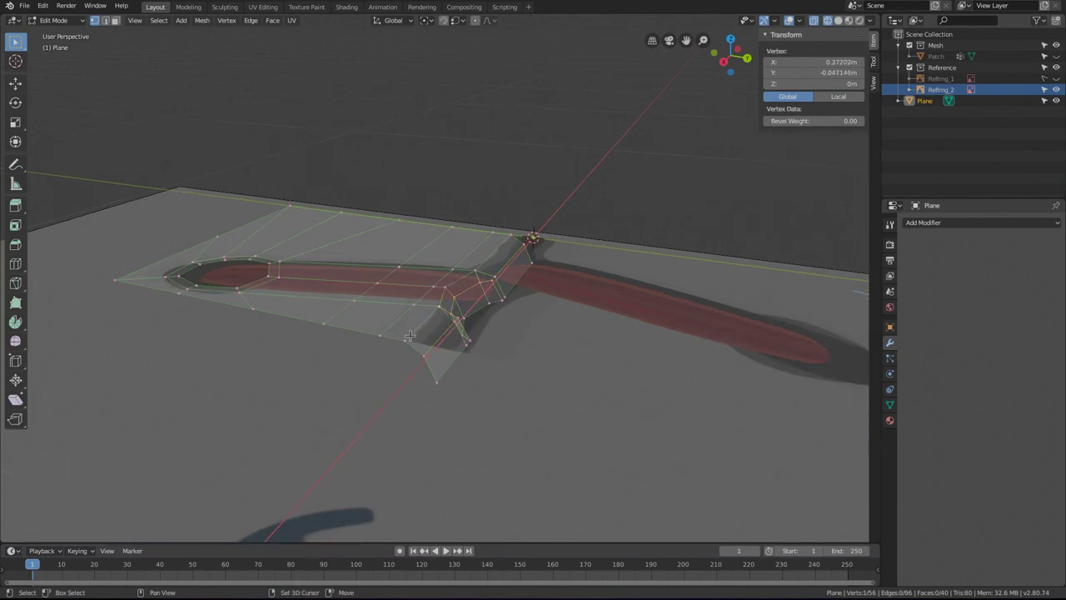
pyautogui.keyDown('shift'); pyautogui.click(396, 331); pyautogui.keyUp('shift')
pyautogui.keyDown('shift'); pyautogui.click(414, 304); pyautogui.keyUp('shift')
pyautogui.keyDown('shift'); pyautogui.click(438, 306); pyautogui.keyUp('shift')
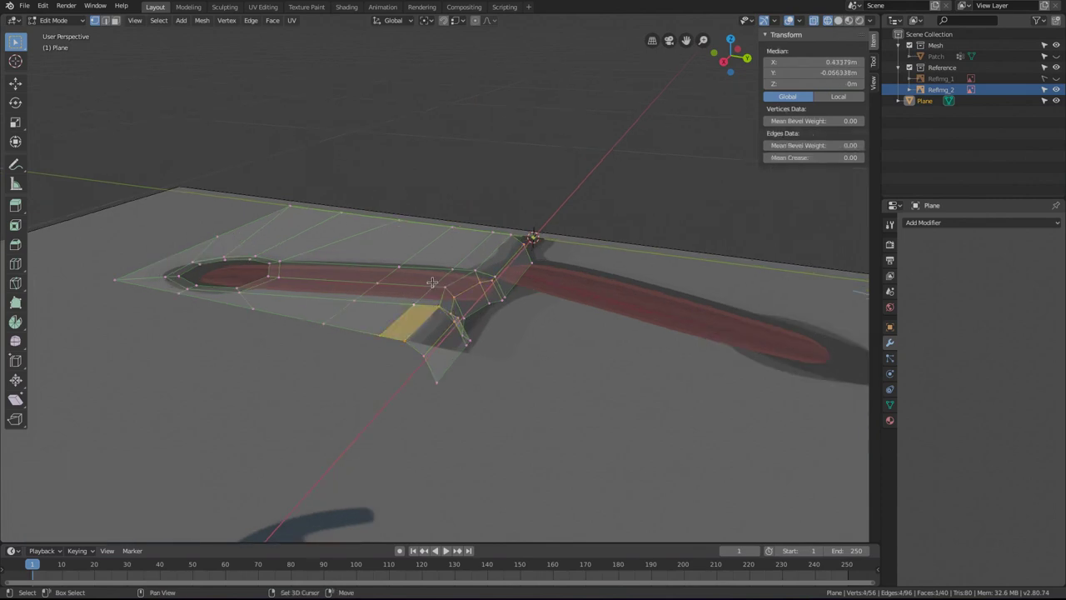
pyautogui.keyDown('shift'); pyautogui.click(491, 233); pyautogui.keyUp('shift')
pyautogui.keyDown('shift'); pyautogui.click(507, 235); pyautogui.keyUp('shift')
pyautogui.keyDown('shift'); pyautogui.click(455, 266); pyautogui.keyUp('shift')
pyautogui.press('g')
pyautogui.press('z')
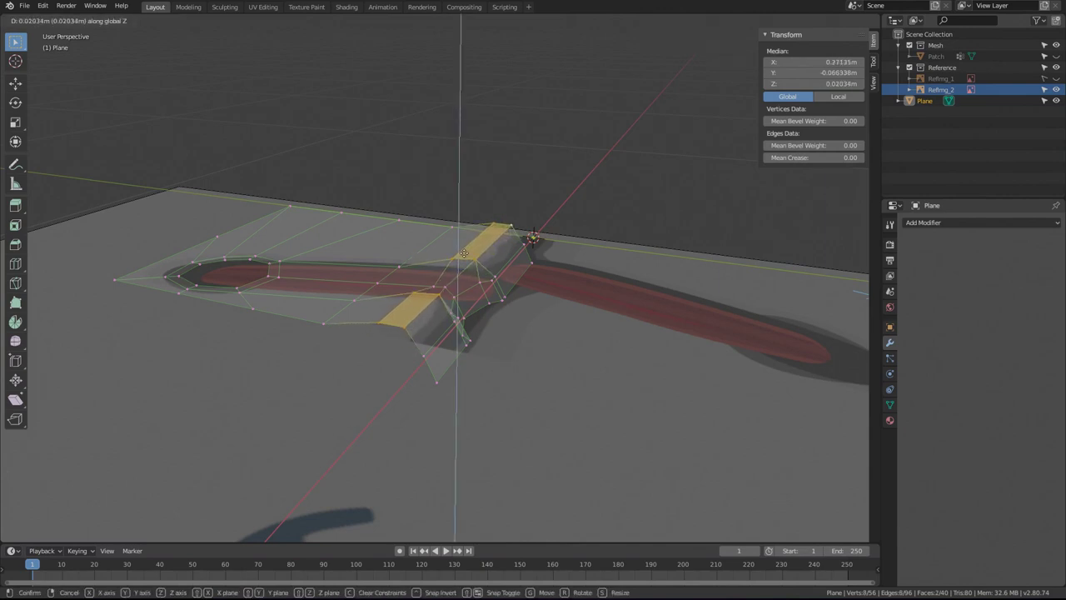
pyautogui.click(464, 254)
# Raise three rim vertices about 0.018 m along Z.
pyautogui.click(411, 254)
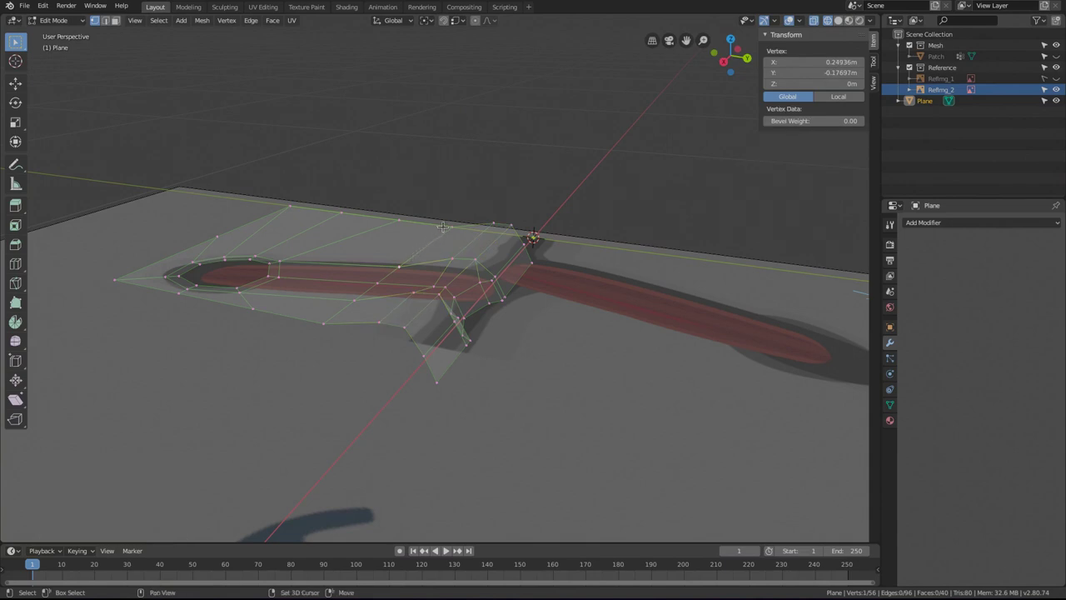
pyautogui.keyDown('shift'); pyautogui.click(439, 229); pyautogui.keyUp('shift')
pyautogui.keyDown('shift'); pyautogui.click(382, 262); pyautogui.keyUp('shift')
pyautogui.press('g')
pyautogui.press('z')
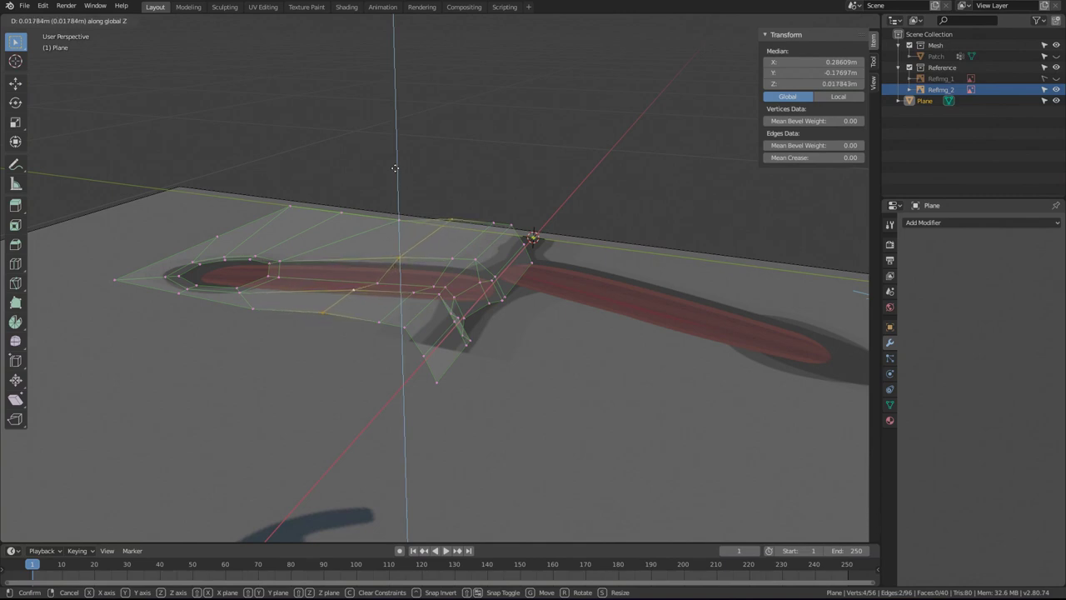
pyautogui.click(394, 167)
# Raise another three rim vertices slightly along Z.
pyautogui.click(456, 251)
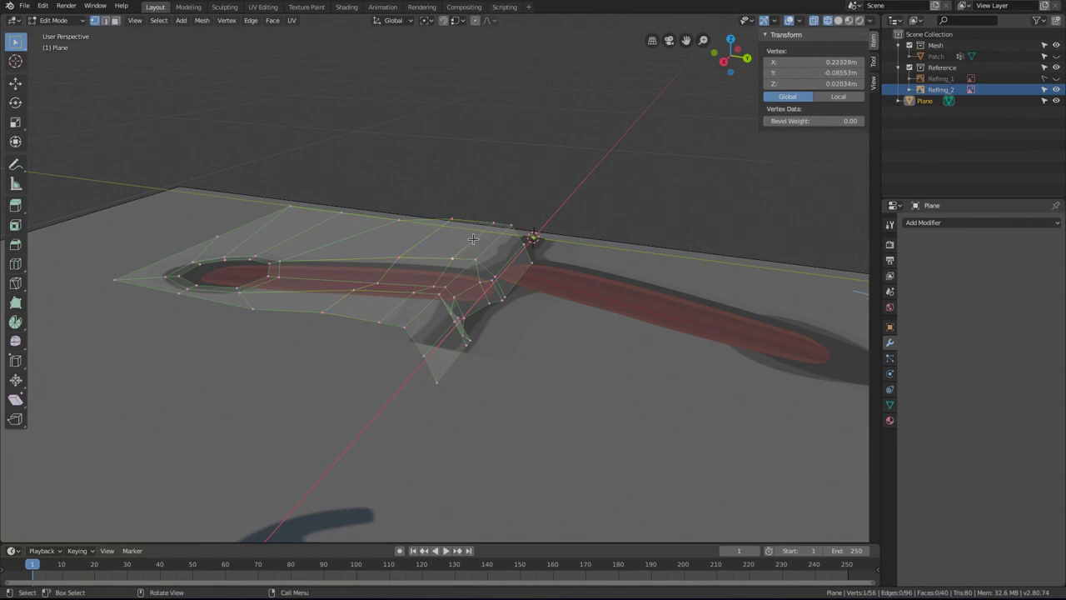
pyautogui.keyDown('shift'); pyautogui.click(431, 294); pyautogui.keyUp('shift')
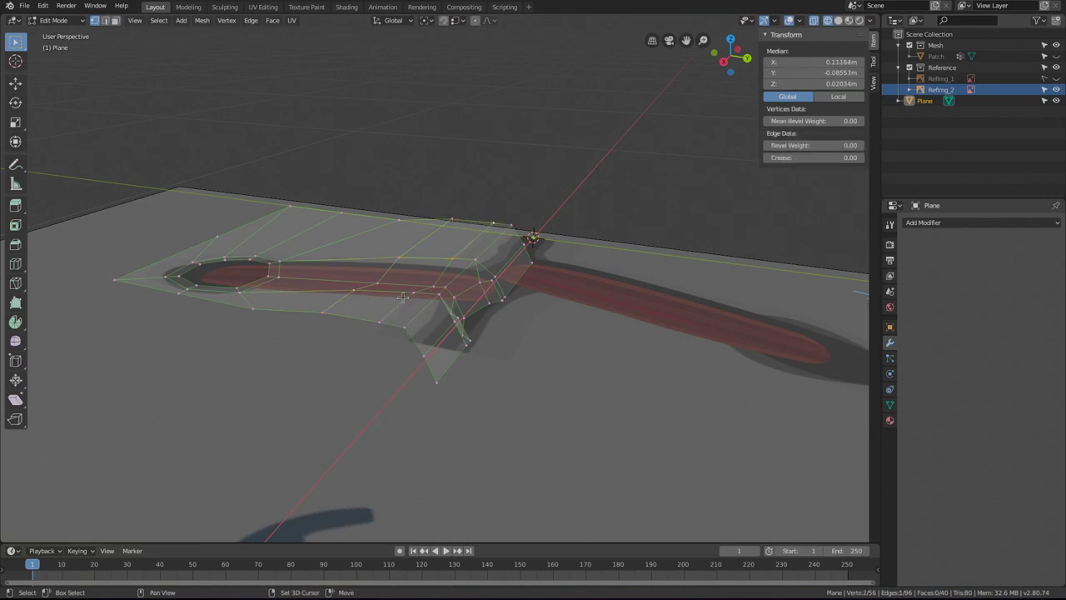
pyautogui.keyDown('shift'); pyautogui.click(380, 325); pyautogui.keyUp('shift')
pyautogui.press('g')
pyautogui.press('z')
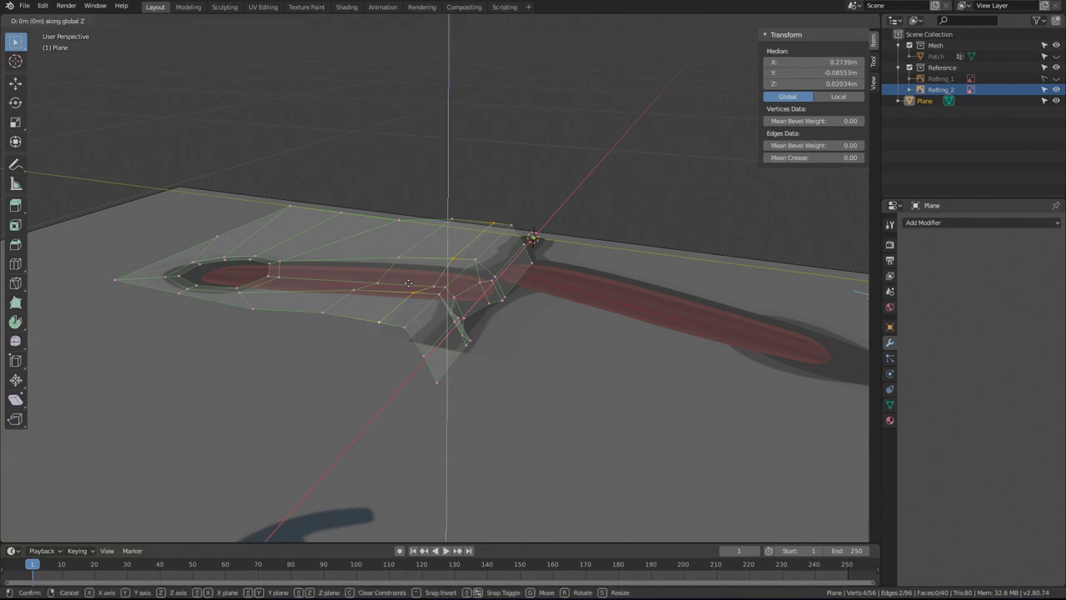
pyautogui.click(410, 254)
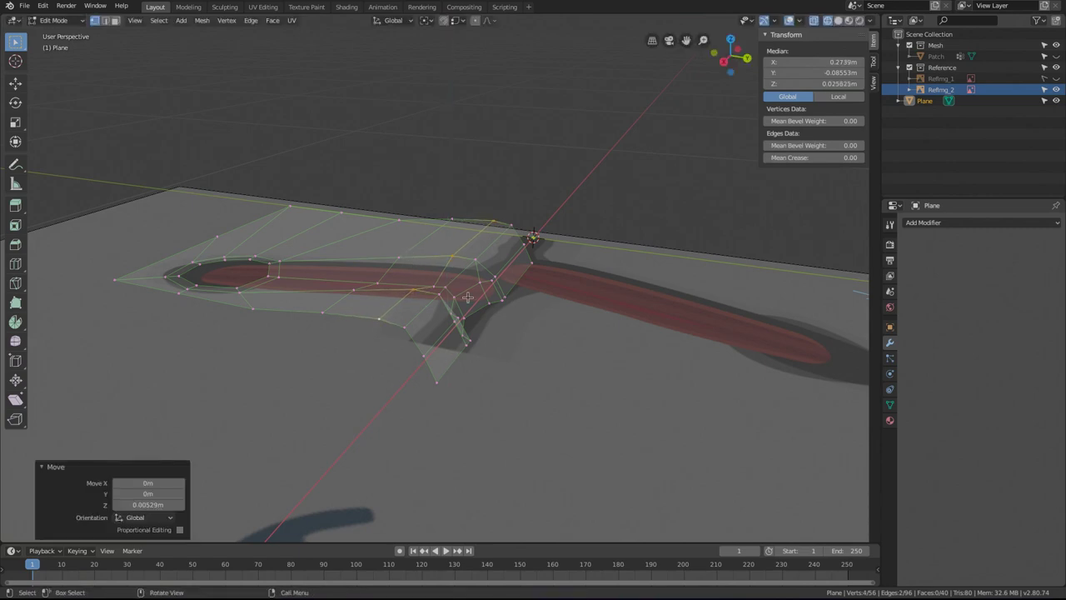
# Raise four more vertices about 0.02 m along Z.
pyautogui.click(506, 272)
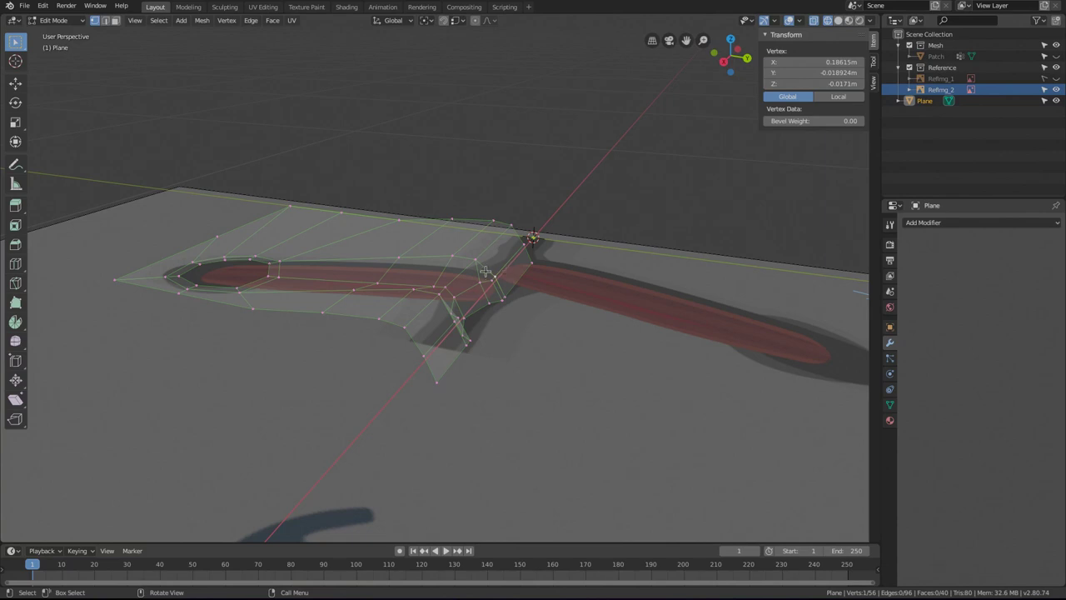
pyautogui.keyDown('shift'); pyautogui.click(491, 275); pyautogui.keyUp('shift')
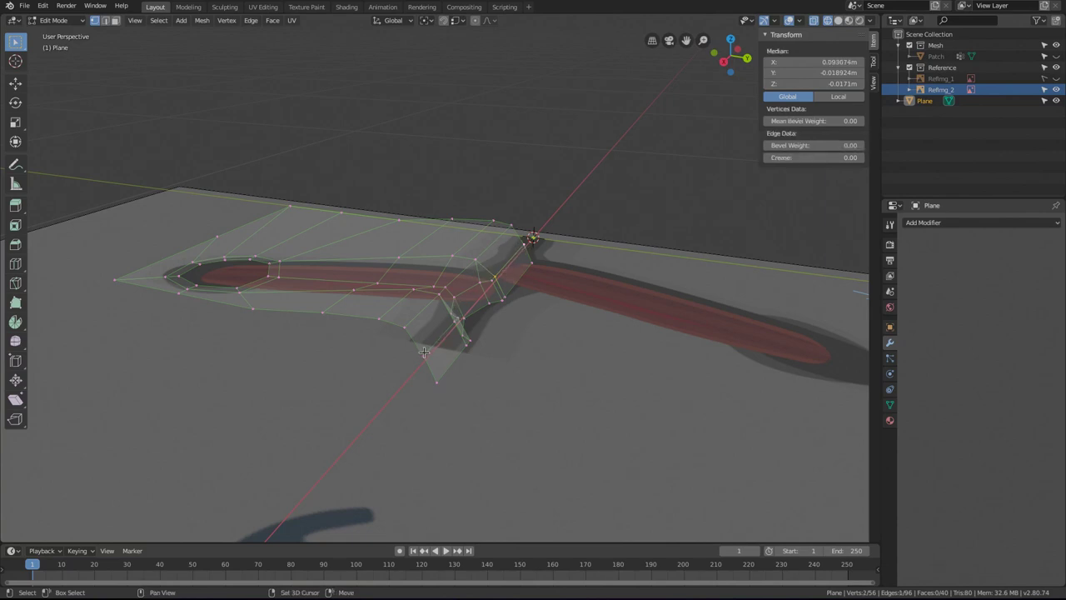
pyautogui.keyDown('shift'); pyautogui.click(454, 321); pyautogui.keyUp('shift')
pyautogui.keyDown('shift'); pyautogui.click(464, 343); pyautogui.keyUp('shift')
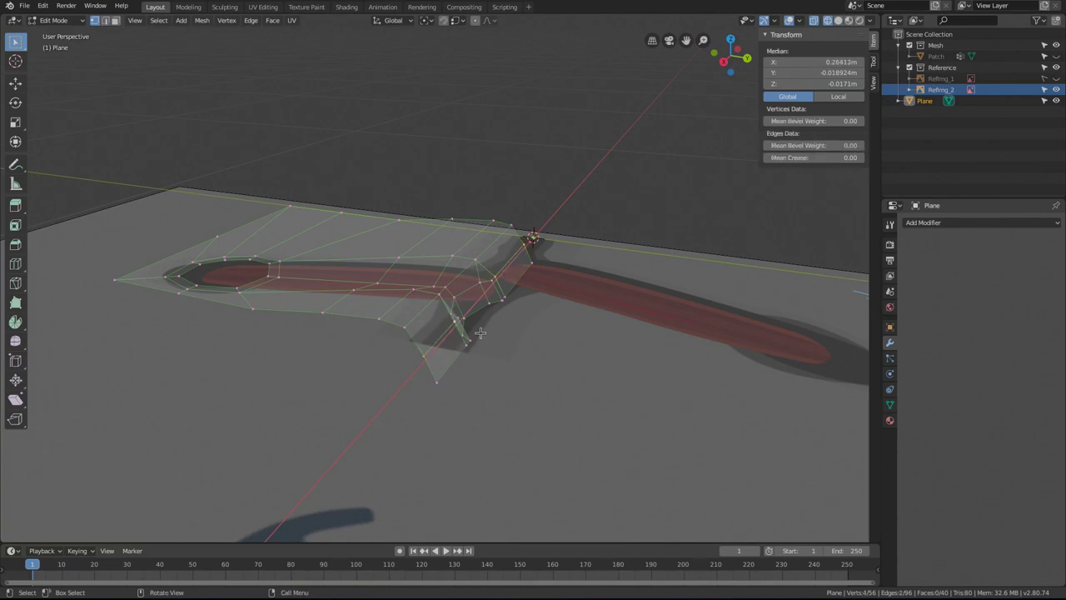
pyautogui.press('g')
pyautogui.press('z')
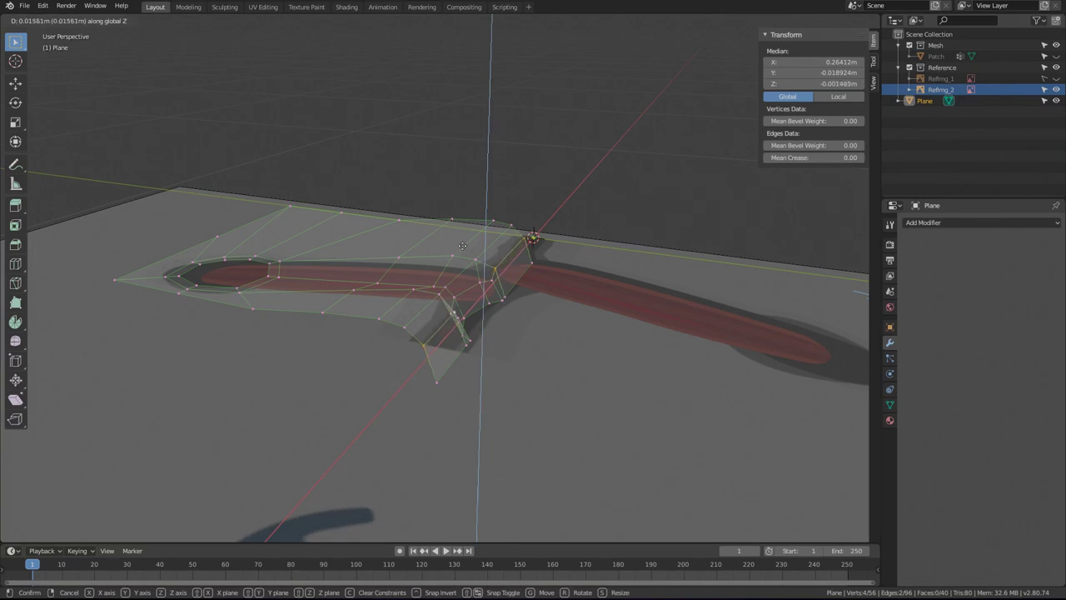
pyautogui.click(454, 223)
# Lower the edge loop further in Z and return to Object Mode.
pyautogui.moveTo(454, 223); pyautogui.dragTo(494, 299, button='middle')
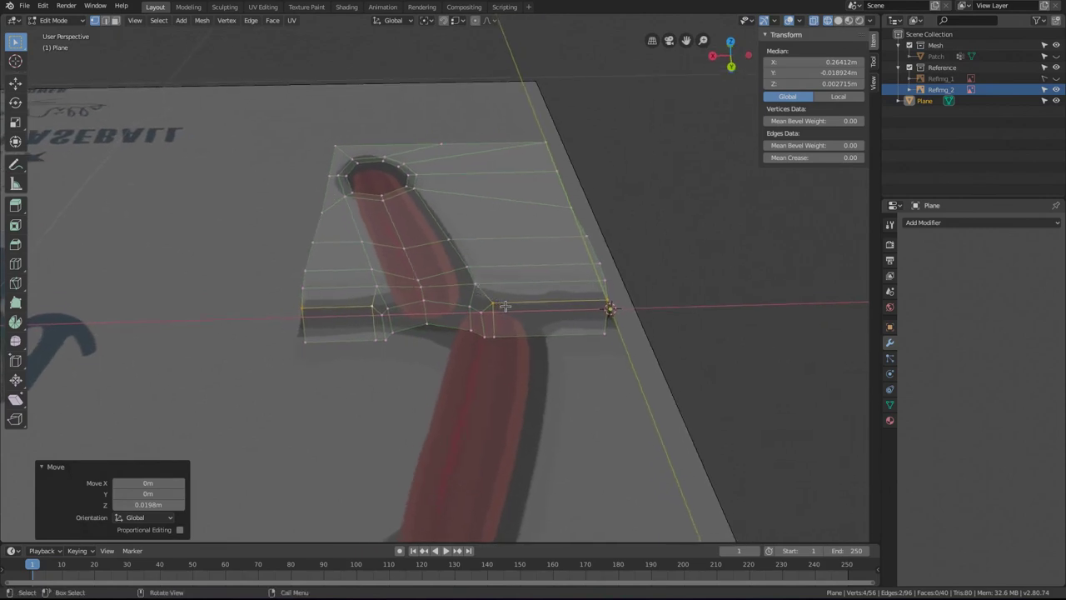
pyautogui.press('g')
pyautogui.press('z')
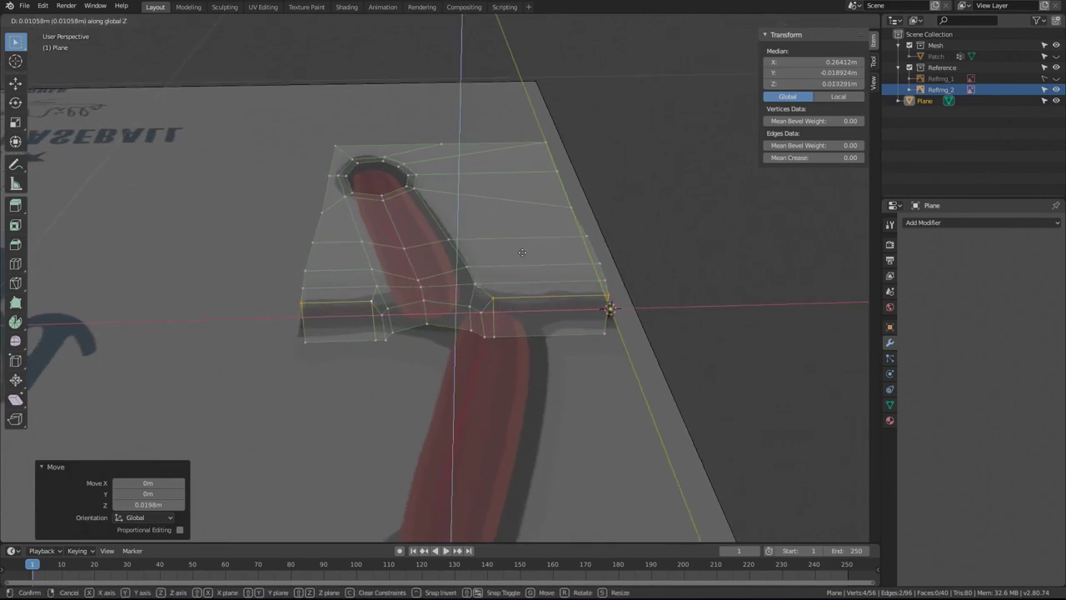
pyautogui.click(513, 248)
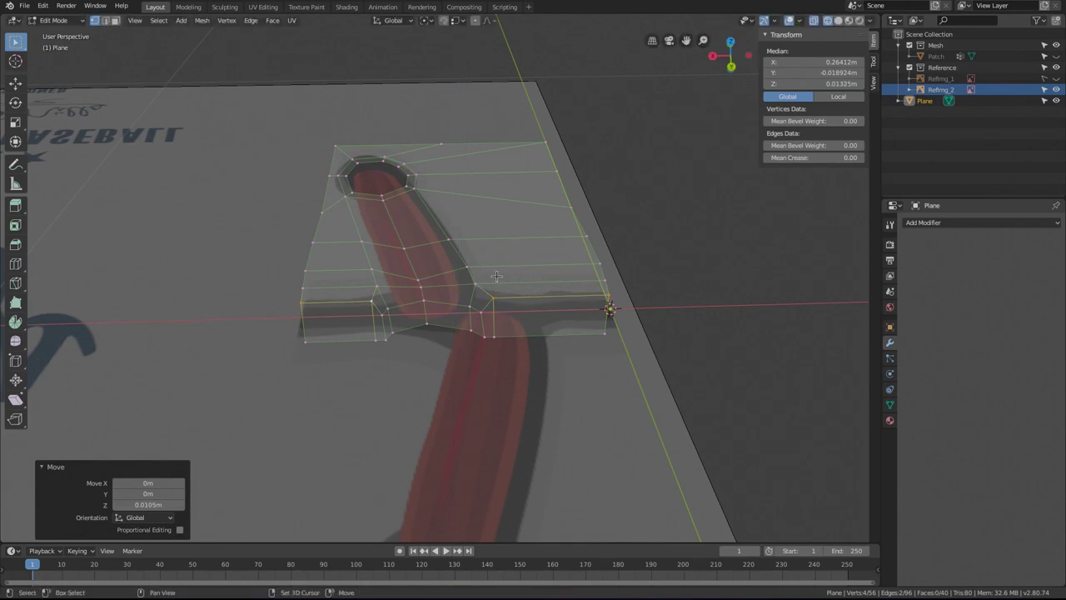
pyautogui.moveTo(390, 311); pyautogui.dragTo(406, 290, button='middle')
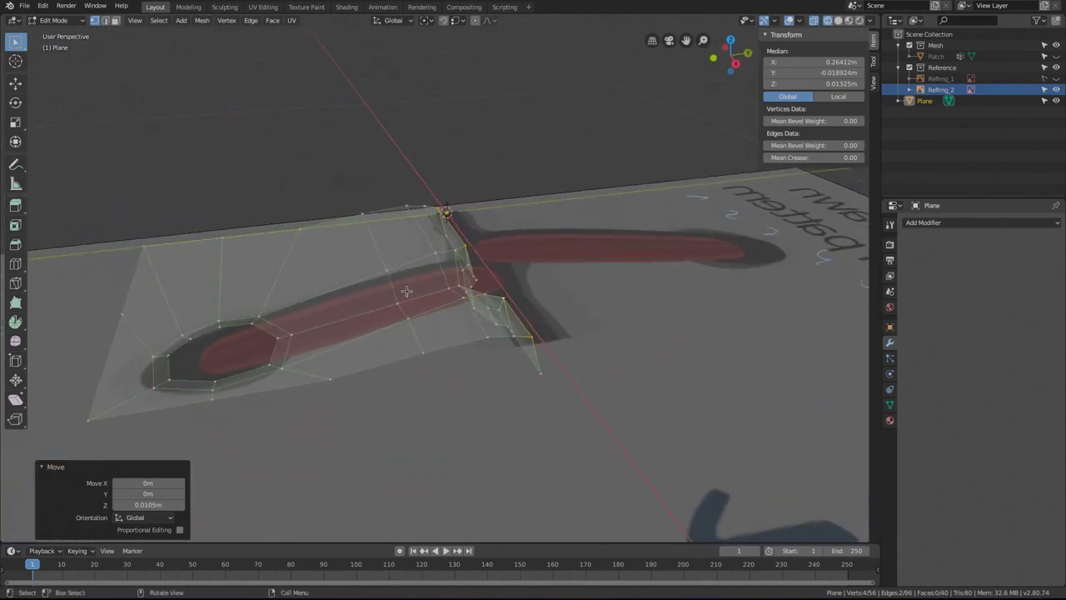
pyautogui.press('Tab')
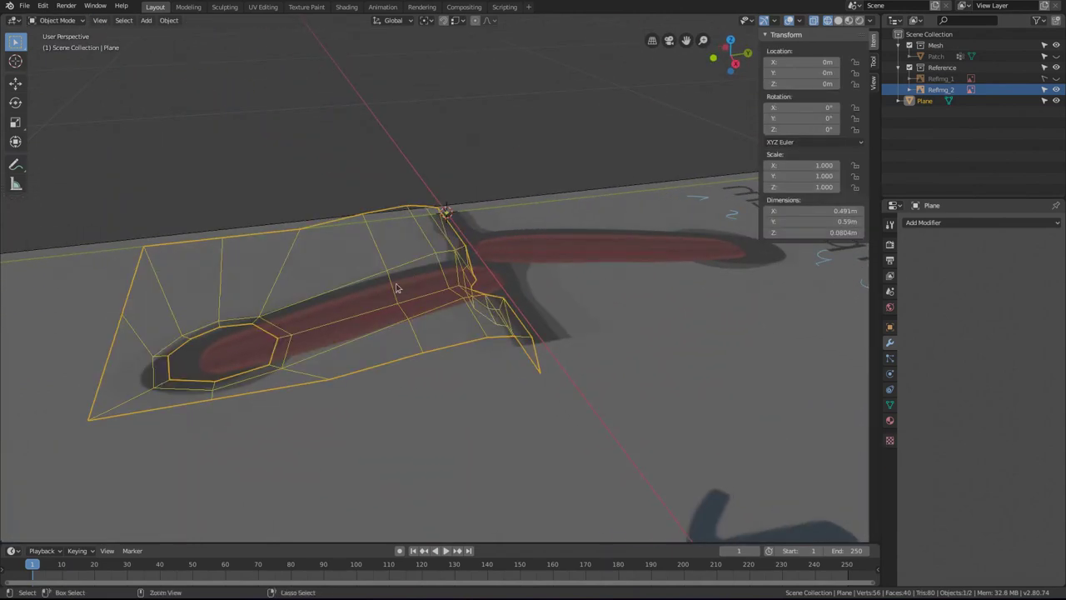
# Add a level 1 Subdivision Surface, shade the Plane smooth in solid view, and re-enter Edit Mode.
pyautogui.hotkey('ctrl', '1')
pyautogui.moveTo(362, 315)
pyautogui.mouseDown(button='middle')
pyautogui.moveTo(358, 287)
pyautogui.moveTo(336, 330)
pyautogui.moveTo(290, 291)
pyautogui.moveTo(297, 308)
pyautogui.moveTo(328, 317)
pyautogui.moveTo(350, 300)
pyautogui.moveTo(304, 296)
pyautogui.moveTo(311, 326)
pyautogui.moveTo(362, 303)
pyautogui.moveTo(395, 305)
pyautogui.moveTo(368, 312)
pyautogui.moveTo(400, 303)
pyautogui.moveTo(344, 334)
pyautogui.moveTo(399, 311)
pyautogui.mouseUp(button='middle')
pyautogui.hotkey('shift', 'z')
pyautogui.rightClick(346, 312)
pyautogui.click(347, 312)
pyautogui.press('Tab')
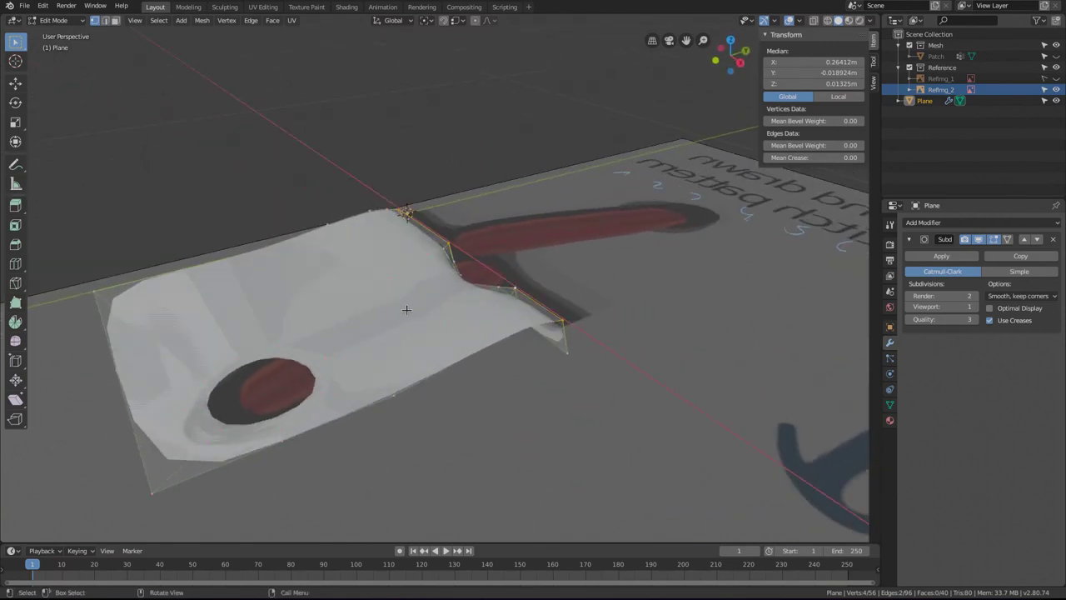
# In X-ray view, lower a few groove vertices slightly along Z.
pyautogui.hotkey('alt', 'z')
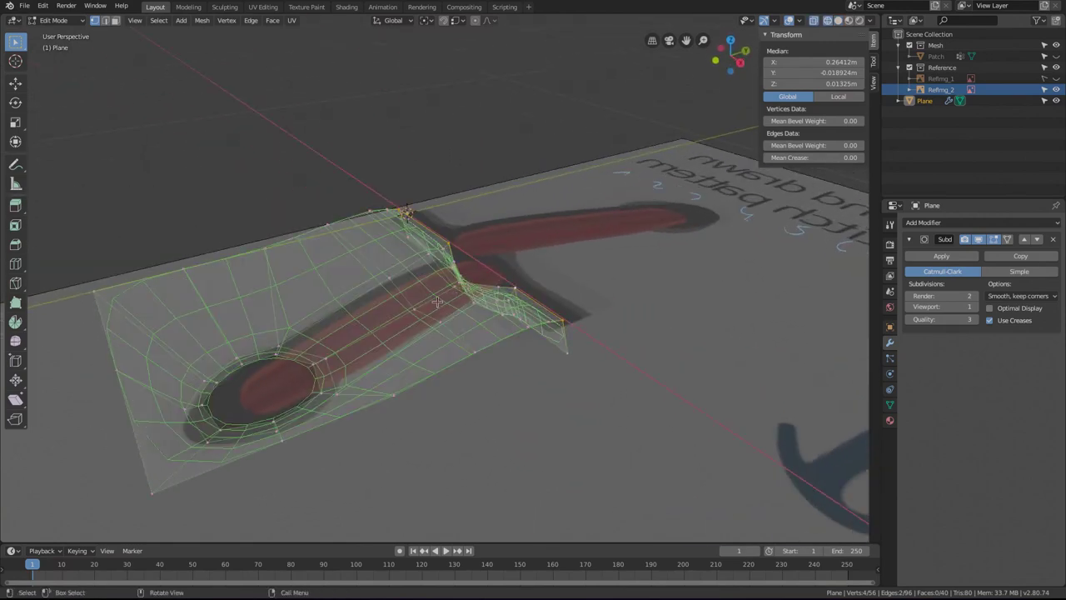
pyautogui.click(437, 301)
pyautogui.keyDown('shift'); pyautogui.click(432, 297); pyautogui.keyUp('shift')
pyautogui.keyDown('shift'); pyautogui.click(452, 290); pyautogui.keyUp('shift')
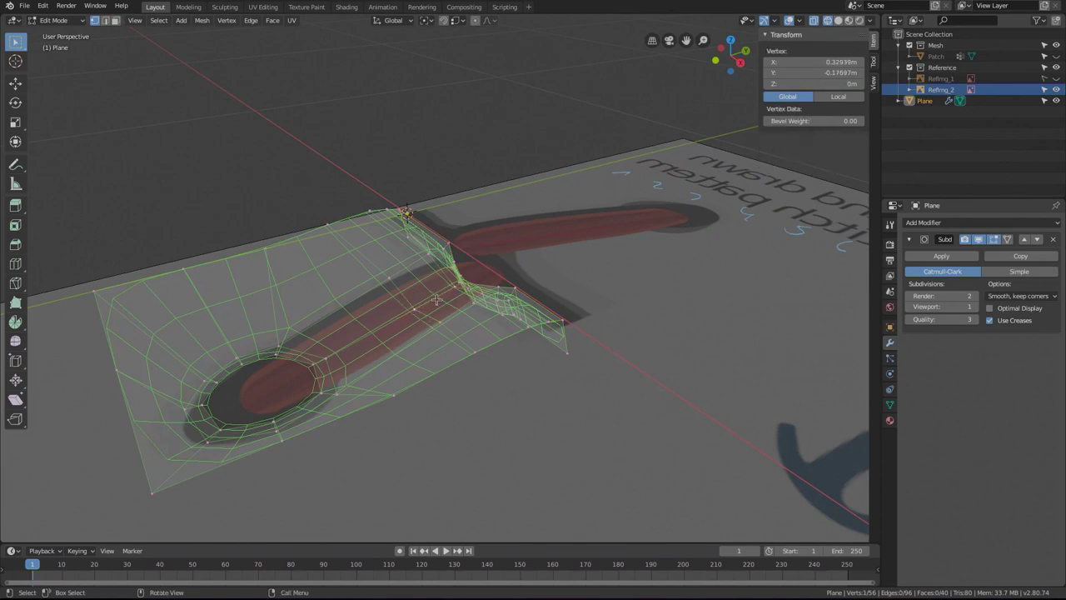
pyautogui.keyDown('shift'); pyautogui.click(427, 300); pyautogui.keyUp('shift')
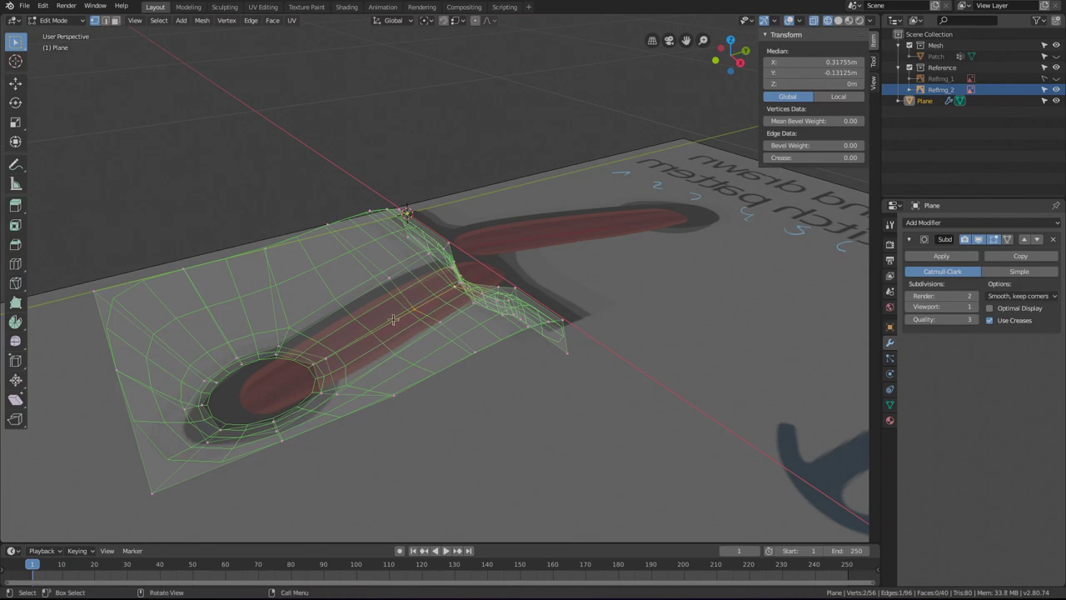
pyautogui.press('g')
pyautogui.press('z')
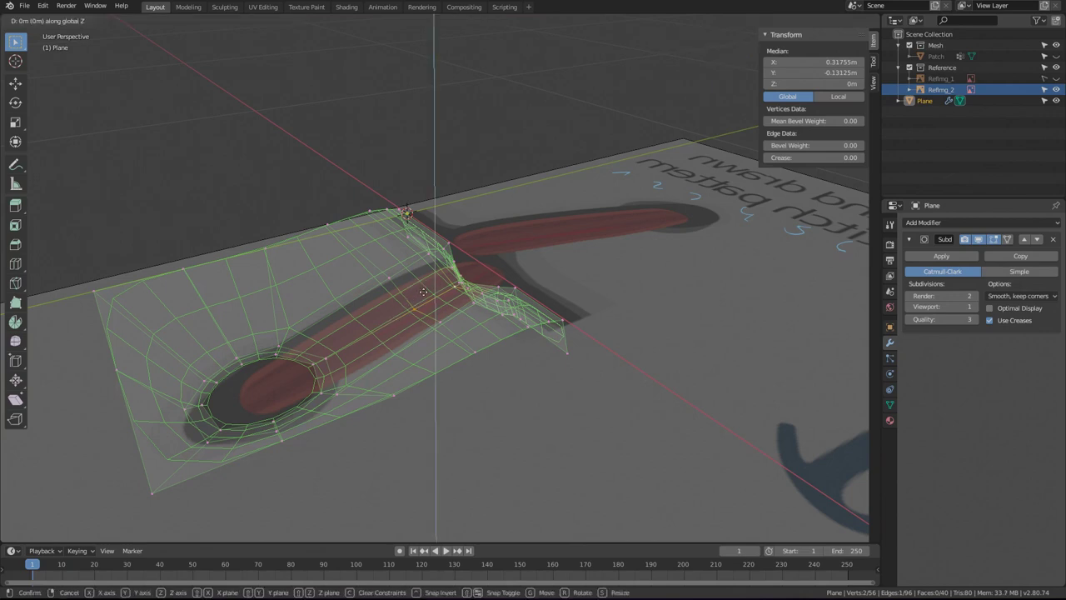
pyautogui.click(425, 315)
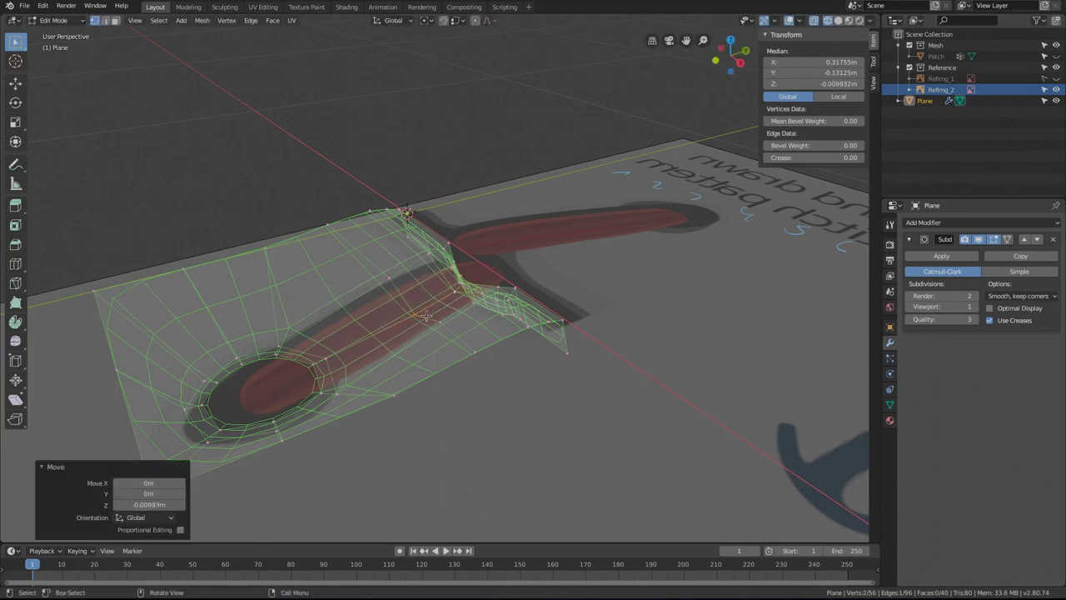
# Raise a larger group of patch vertices, including the far corner, along Z.
pyautogui.hotkey('shift', 'z')
pyautogui.moveTo(409, 325)
pyautogui.mouseDown(button='middle')
pyautogui.moveTo(437, 294)
pyautogui.moveTo(429, 287)
pyautogui.moveTo(333, 308)
pyautogui.moveTo(331, 260)
pyautogui.mouseUp(button='middle')
pyautogui.click(412, 281)
pyautogui.click(304, 234)
pyautogui.moveTo(450, 302); pyautogui.dragTo(492, 295, button='middle')
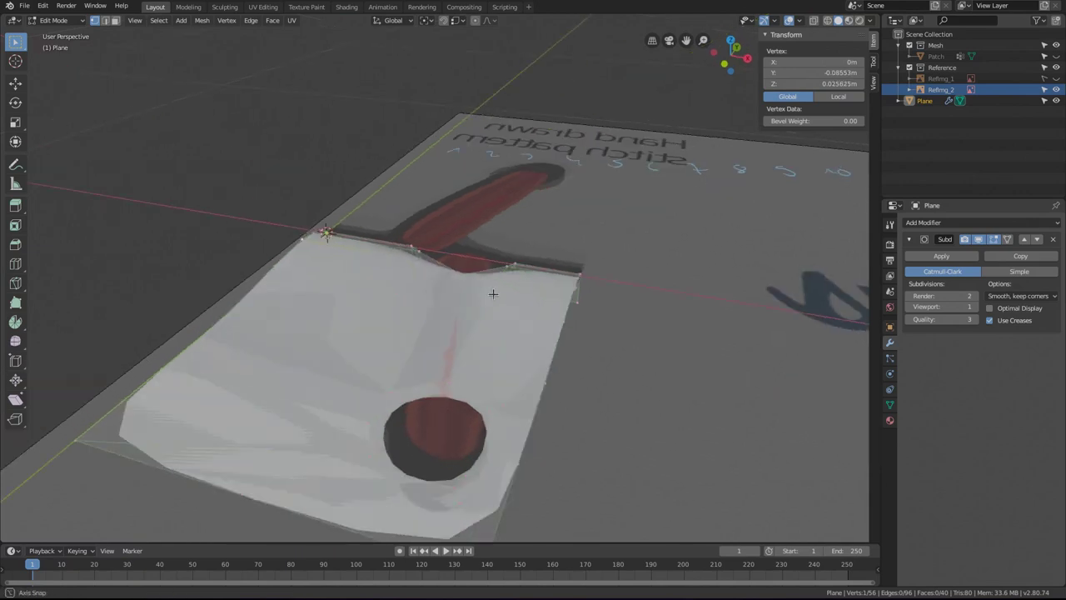
pyautogui.click(506, 293)
pyautogui.click(568, 298)
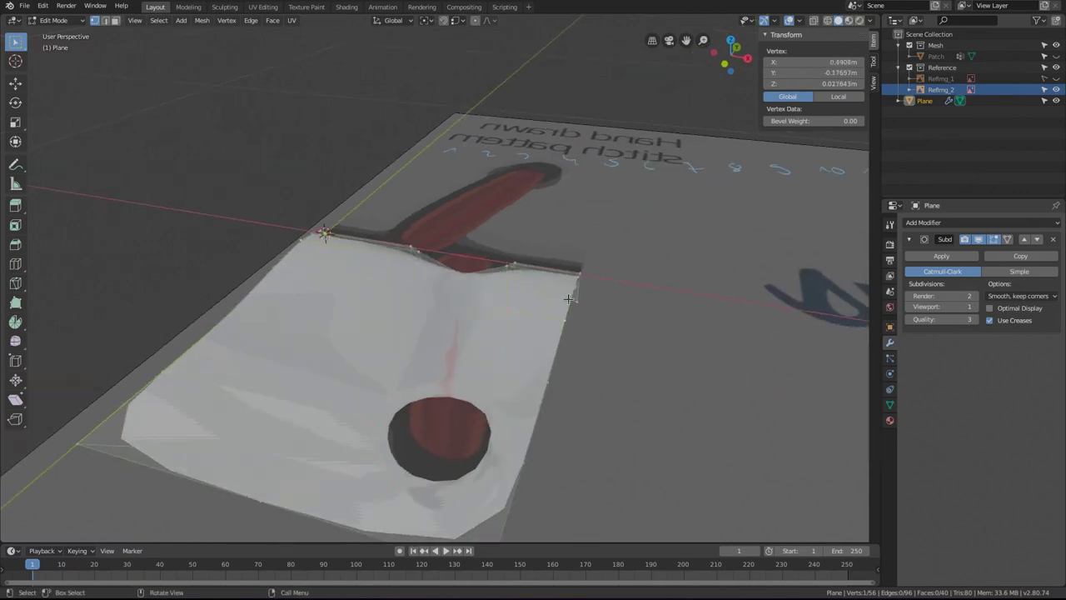
pyautogui.keyDown('shift'); pyautogui.click(513, 300); pyautogui.keyUp('shift')
pyautogui.keyDown('shift'); pyautogui.click(571, 286); pyautogui.keyUp('shift')
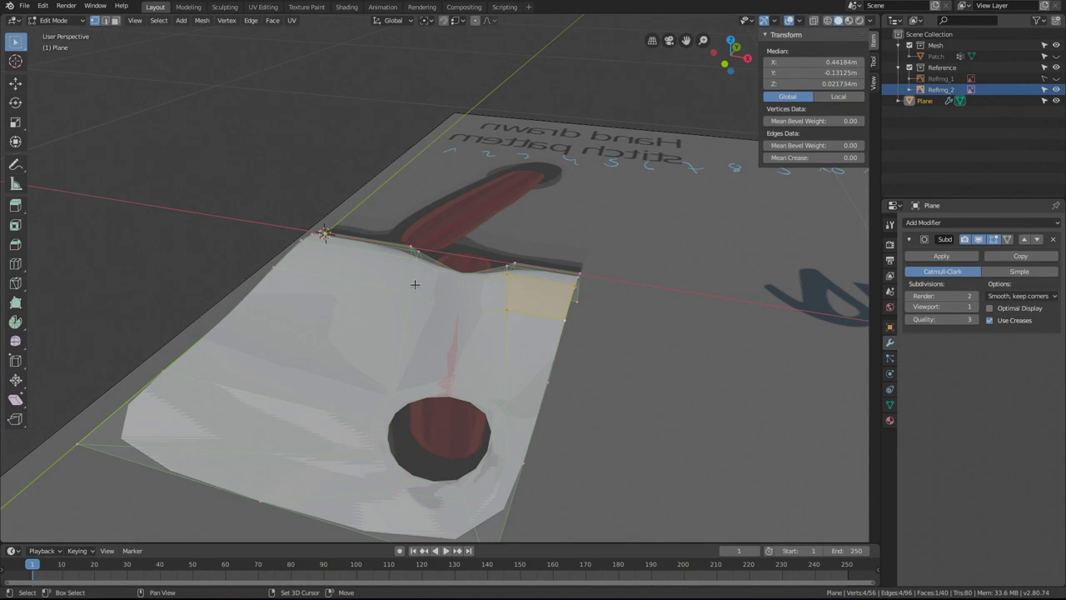
pyautogui.keyDown('shift'); pyautogui.click(279, 266); pyautogui.keyUp('shift')
pyautogui.keyDown('shift'); pyautogui.click(429, 296); pyautogui.keyUp('shift')
pyautogui.moveTo(429, 296); pyautogui.dragTo(439, 289, button='middle')
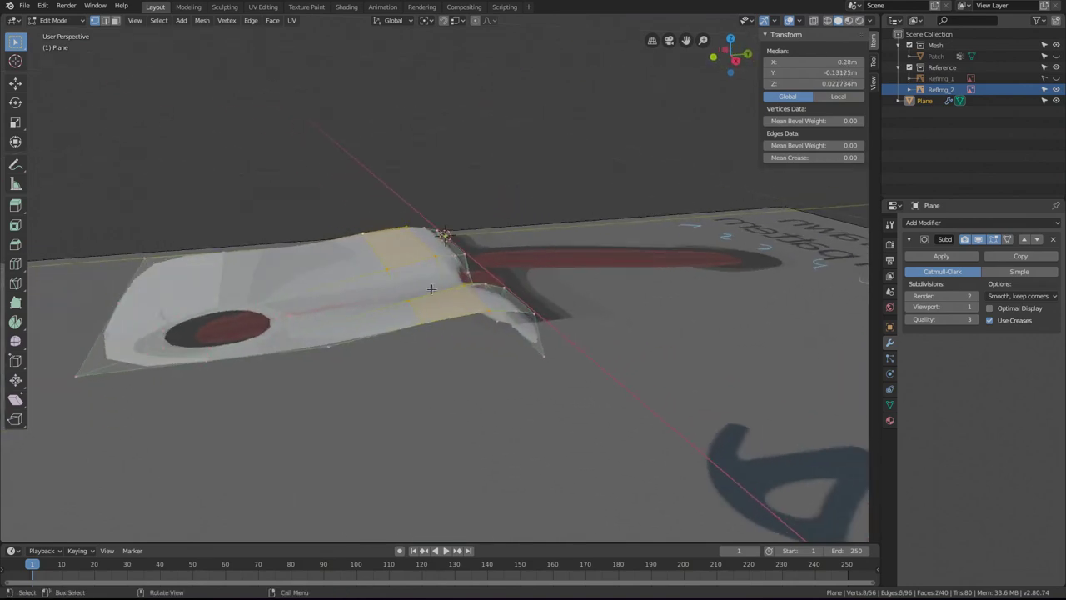
pyautogui.press('g')
pyautogui.press('z')
pyautogui.click(429, 254)
# Nudge vertices near the front fold slightly along Z, then return to Object Mode.
pyautogui.press('Tab')
pyautogui.moveTo(466, 267); pyautogui.dragTo(362, 320, button='middle')
pyautogui.press('Tab')
pyautogui.click(362, 320)
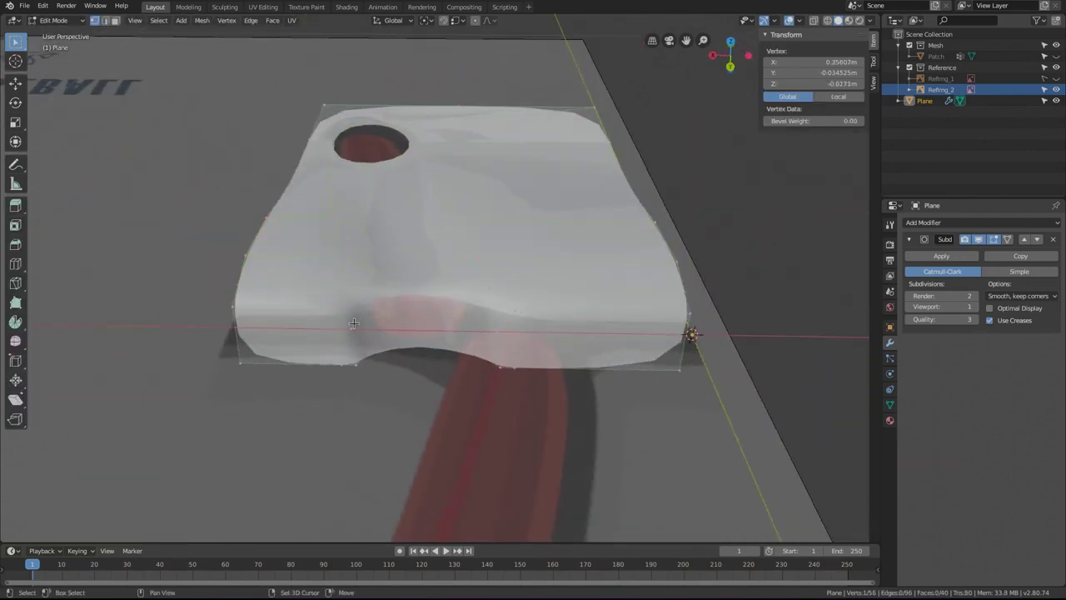
pyautogui.keyDown('shift'); pyautogui.click(498, 331); pyautogui.keyUp('shift')
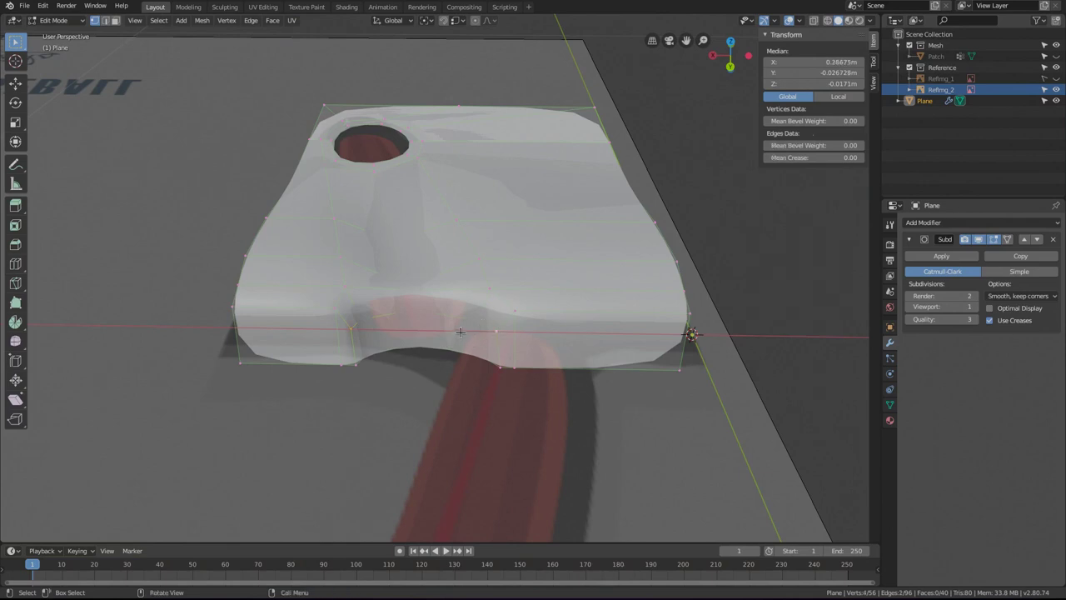
pyautogui.click(361, 330)
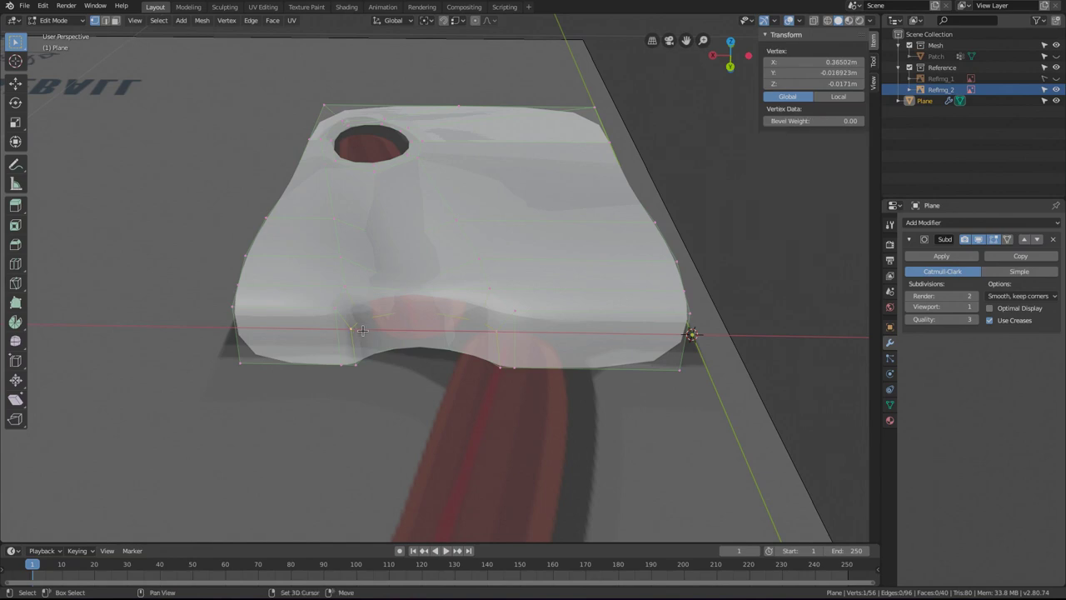
pyautogui.hotkey('alt', 'z')
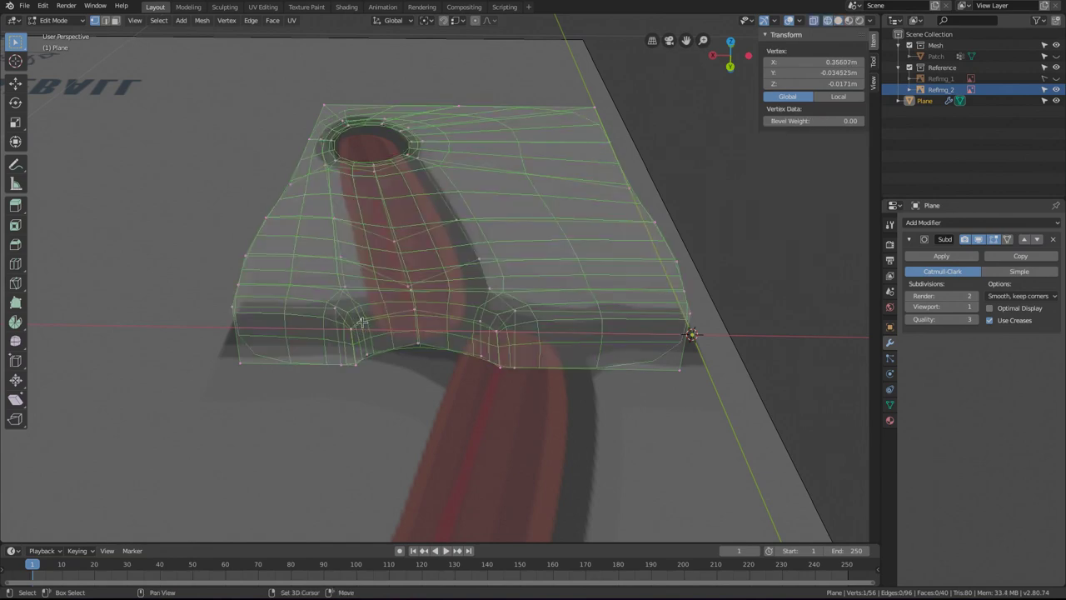
pyautogui.keyDown('shift'); pyautogui.click(365, 320); pyautogui.keyUp('shift')
pyautogui.keyDown('shift'); pyautogui.click(495, 329); pyautogui.keyUp('shift')
pyautogui.press('g')
pyautogui.press('z')
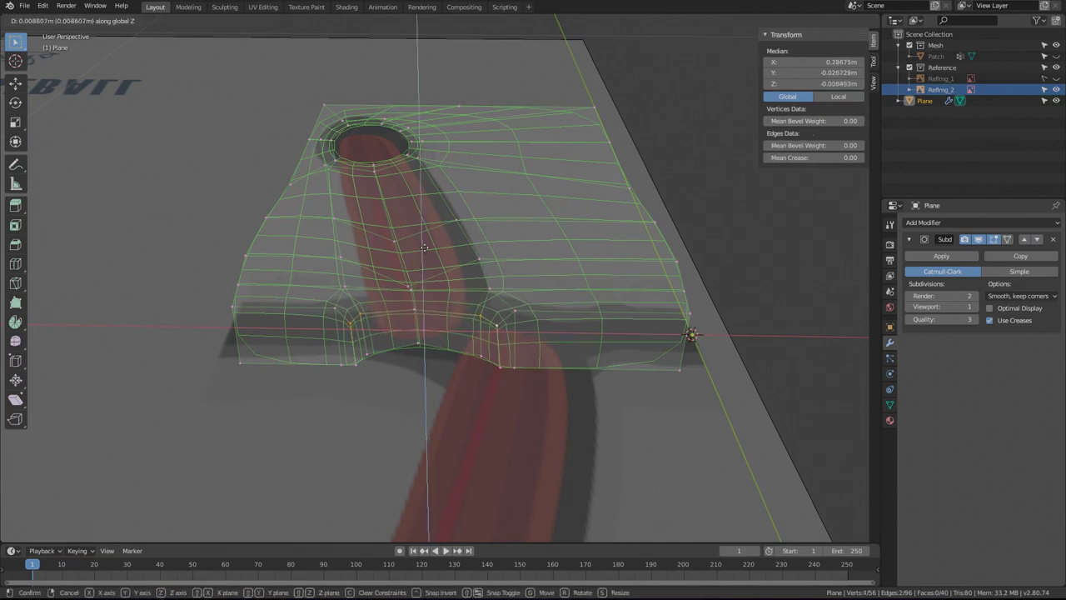
pyautogui.click(422, 223)
pyautogui.press('Tab')
pyautogui.moveTo(435, 290); pyautogui.dragTo(514, 303, button='middle')
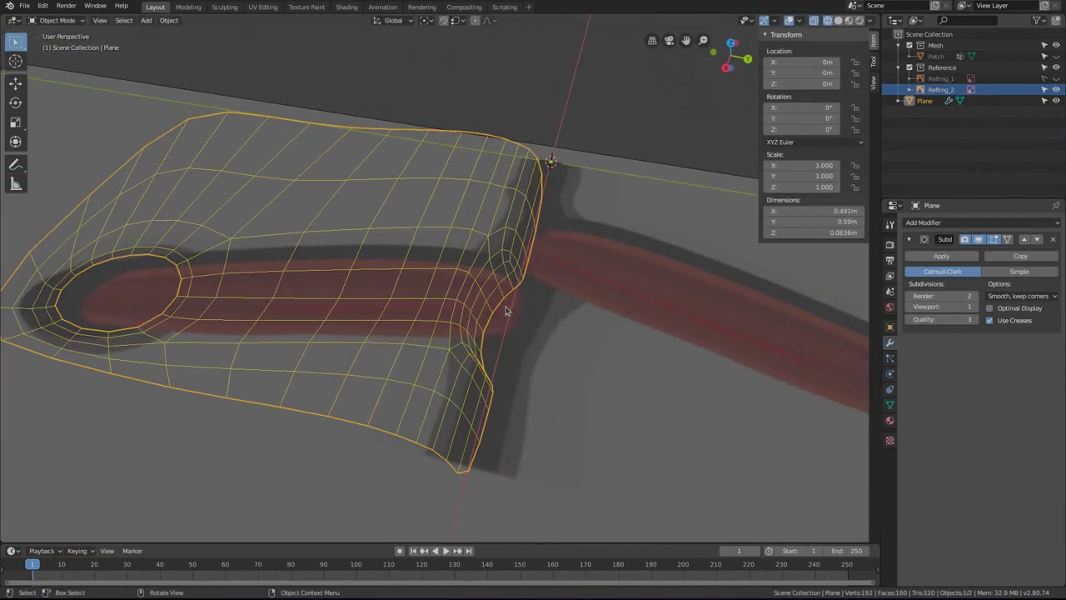
# Lower one fold vertex beside the handle 0.0121 m in Z, back in solid Object Mode.
pyautogui.hotkey('shift', 'z')
pyautogui.moveTo(495, 308); pyautogui.dragTo(407, 294, button='middle')
pyautogui.press('Tab')
pyautogui.press('z')
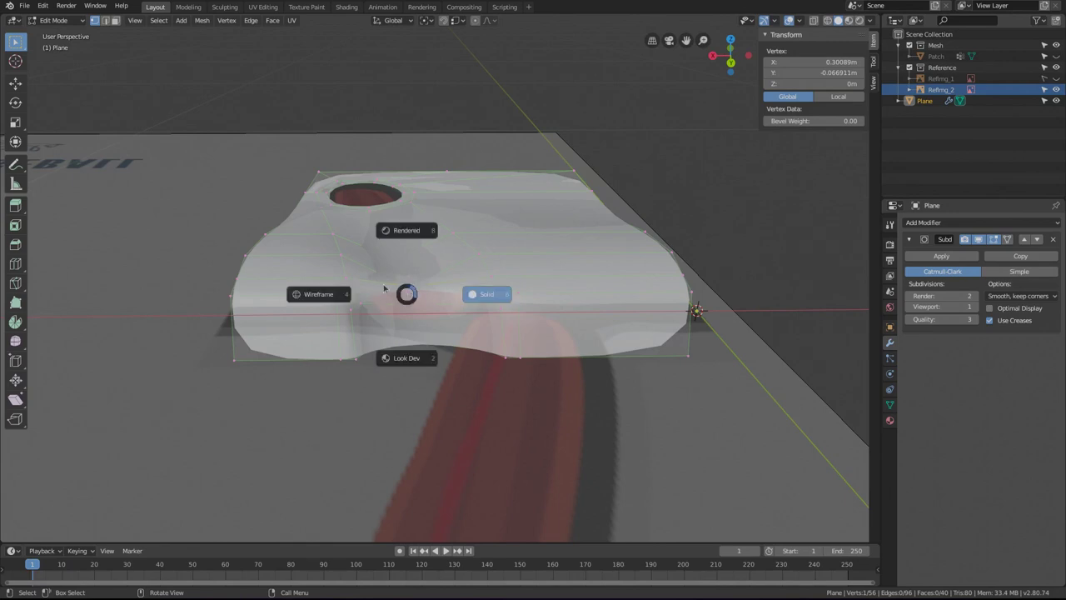
pyautogui.click(407, 282)
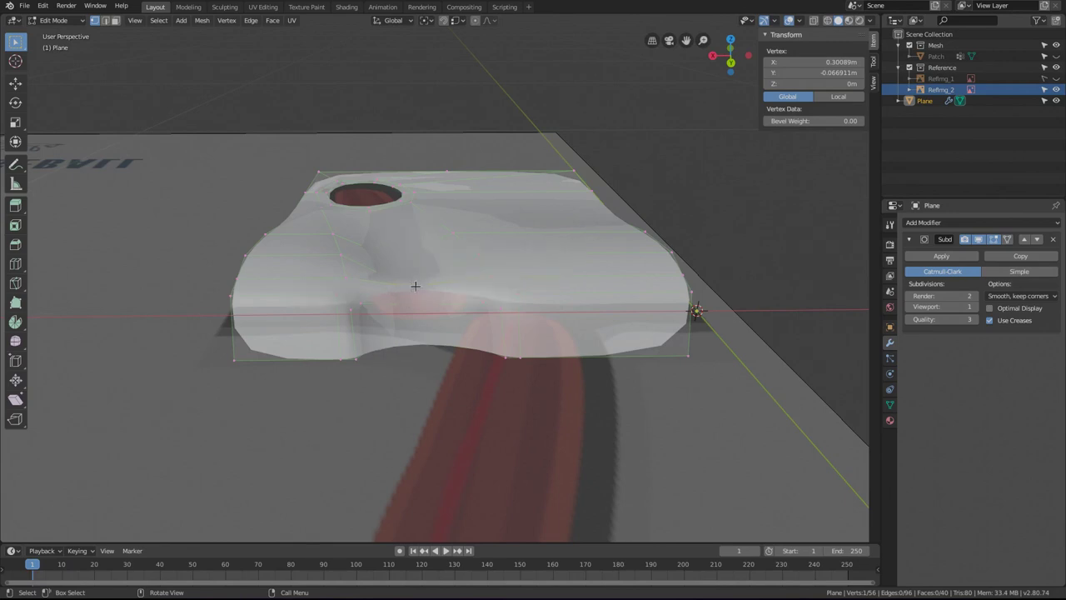
pyautogui.hotkey('alt', 'z')
pyautogui.moveTo(412, 272); pyautogui.dragTo(449, 265, button='middle')
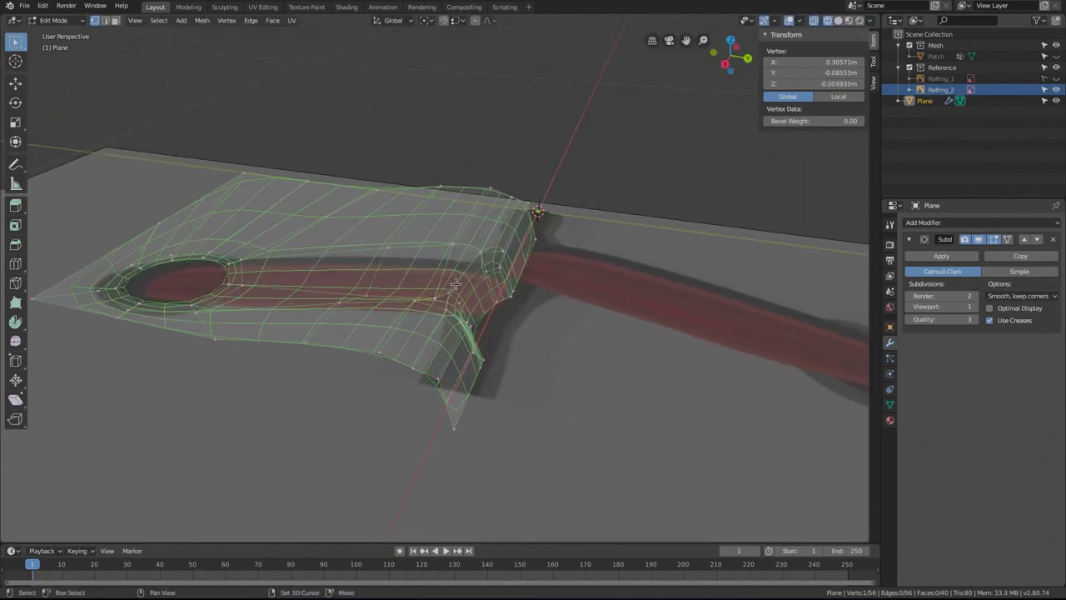
pyautogui.click(456, 284)
pyautogui.press('g')
pyautogui.press('z')
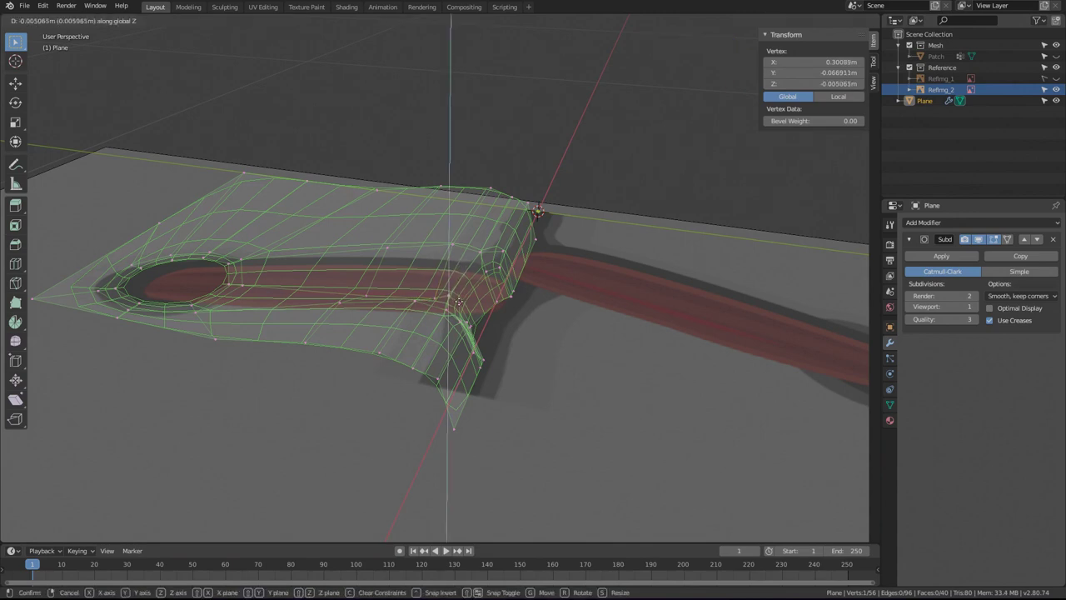
pyautogui.press('Return')
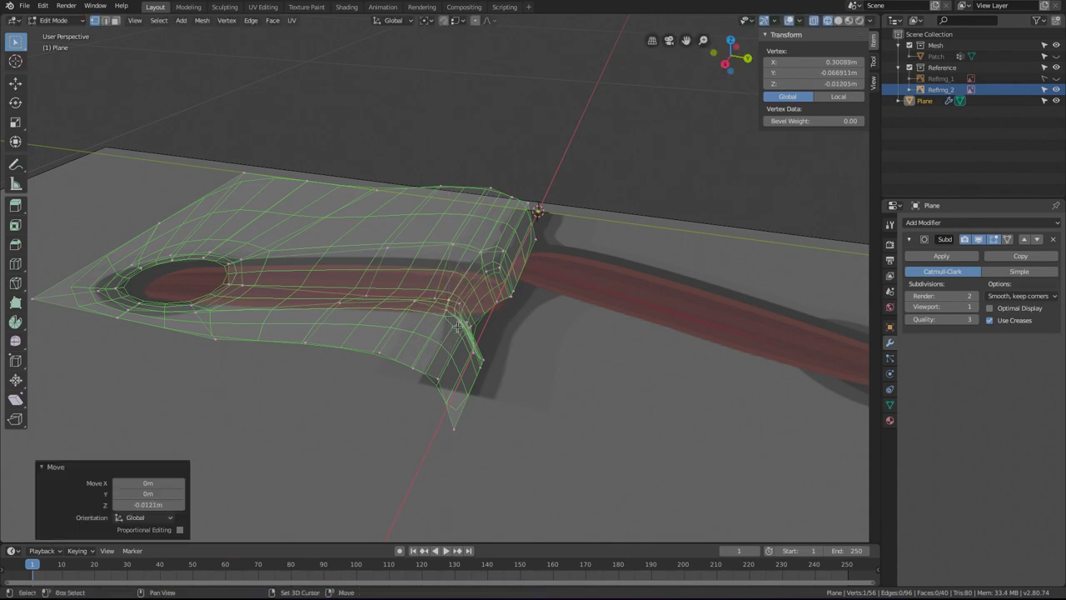
pyautogui.press('Tab')
pyautogui.moveTo(464, 325)
pyautogui.mouseDown(button='middle')
pyautogui.moveTo(361, 309)
pyautogui.moveTo(475, 341)
pyautogui.moveTo(502, 320)
pyautogui.mouseUp(button='middle')
pyautogui.hotkey('shift', 'z')
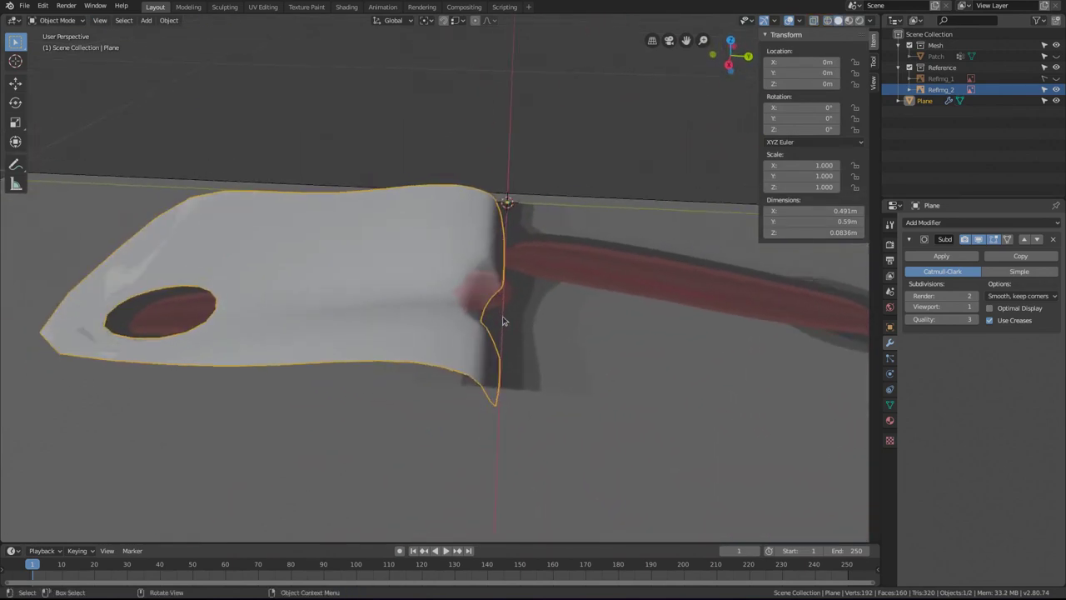
# Hide Refimg_2 in the Outliner, then select the hole's rim loop in Edit Mode.
pyautogui.click(1055, 92)
pyautogui.moveTo(392, 266); pyautogui.dragTo(610, 309, button='middle')
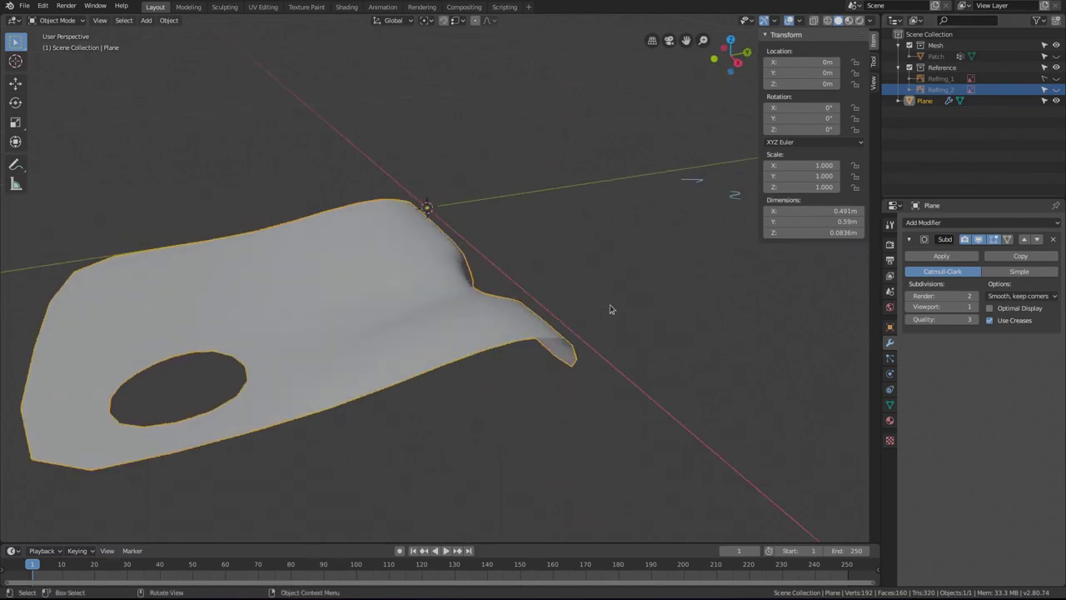
pyautogui.moveTo(427, 294); pyautogui.dragTo(270, 354, button='middle')
pyautogui.press('Tab')
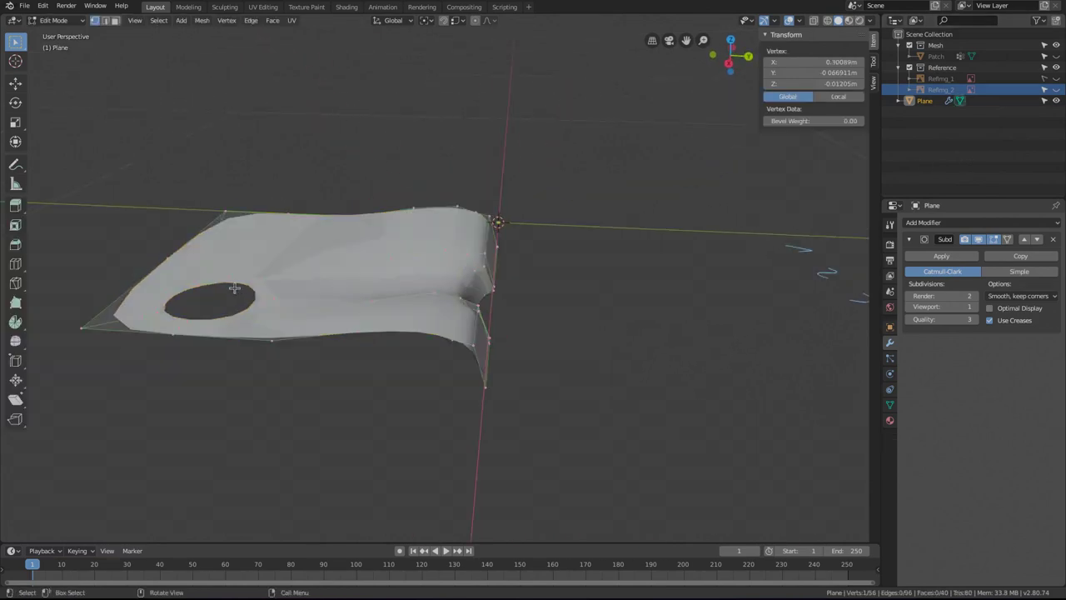
pyautogui.moveTo(244, 295); pyautogui.dragTo(342, 273, button='middle')
pyautogui.keyDown('alt'); pyautogui.click(304, 273); pyautogui.keyUp('alt')
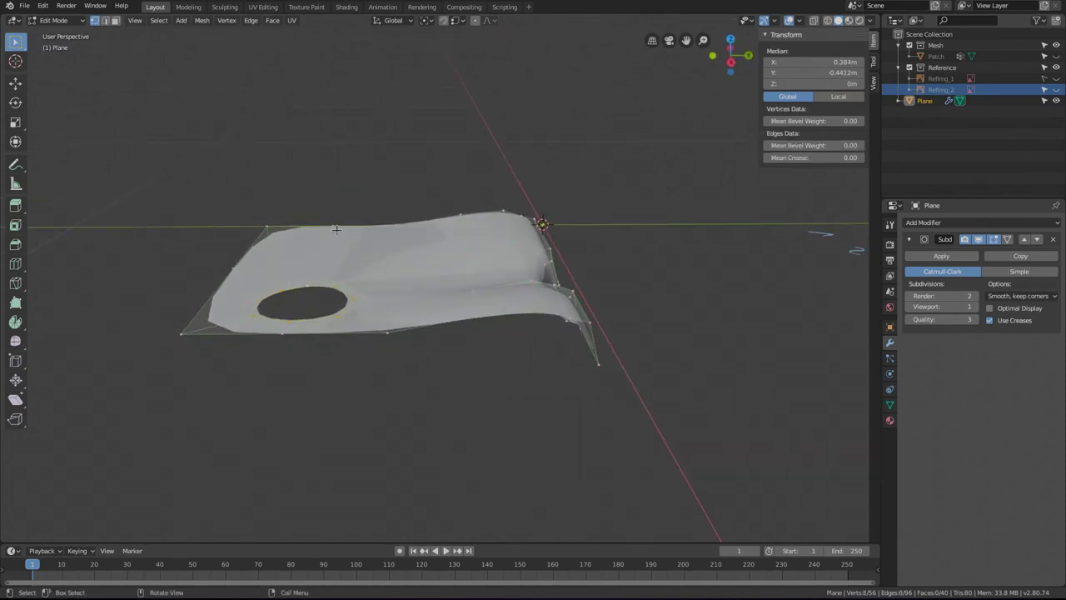
# Tilt the hole's rim loop -19.8° around the X axis.
pyautogui.press('r')
pyautogui.press('x')
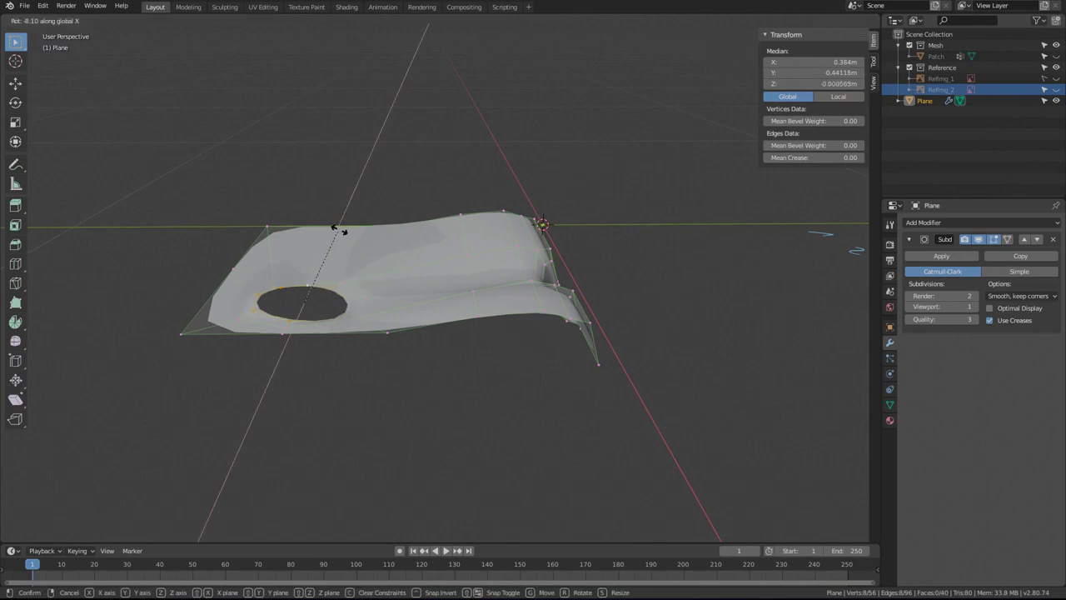
pyautogui.click(352, 238)
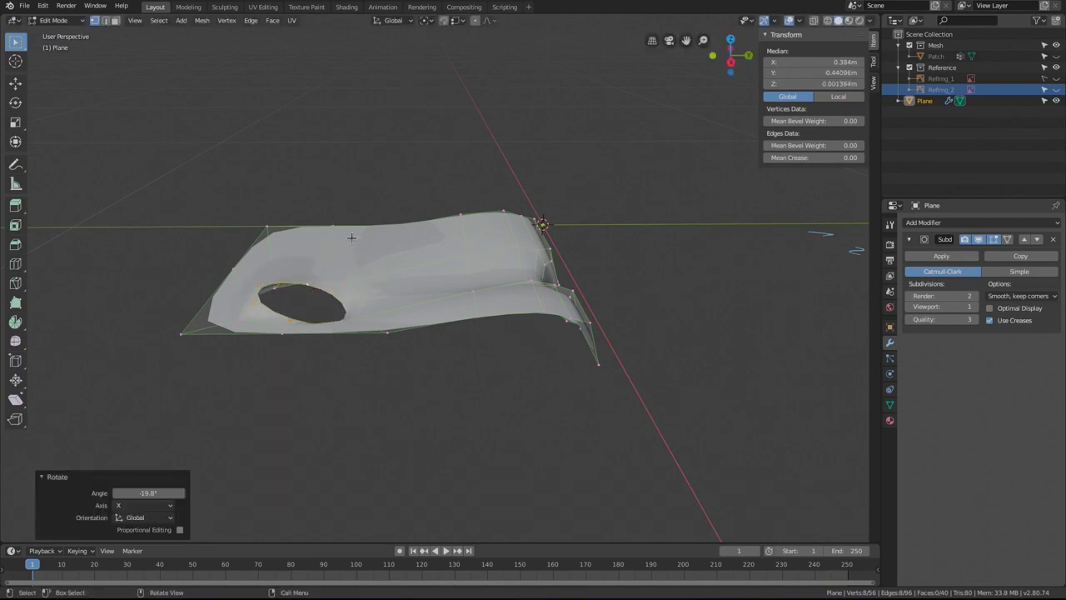
pyautogui.moveTo(344, 308); pyautogui.dragTo(333, 305, button='middle')
pyautogui.press('g')
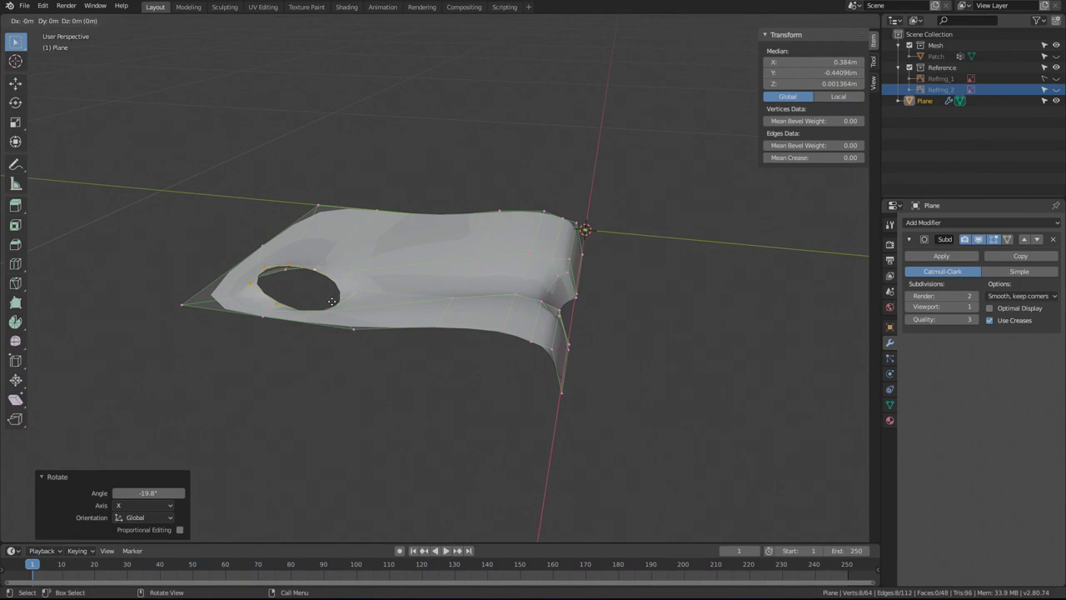
pyautogui.press('Escape')
# Extrude the rim inward to 0.815, then extrude it down along Z and scale to 0.866.
pyautogui.press('e')
pyautogui.press('Escape')
pyautogui.press('s')
pyautogui.click(358, 308)
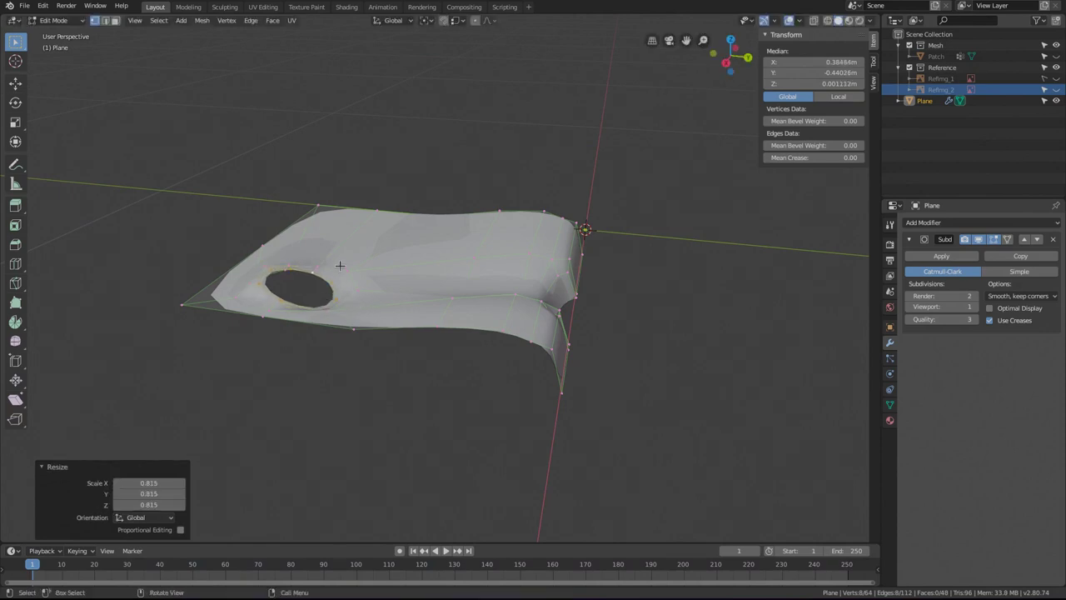
pyautogui.press('e')
pyautogui.press('z')
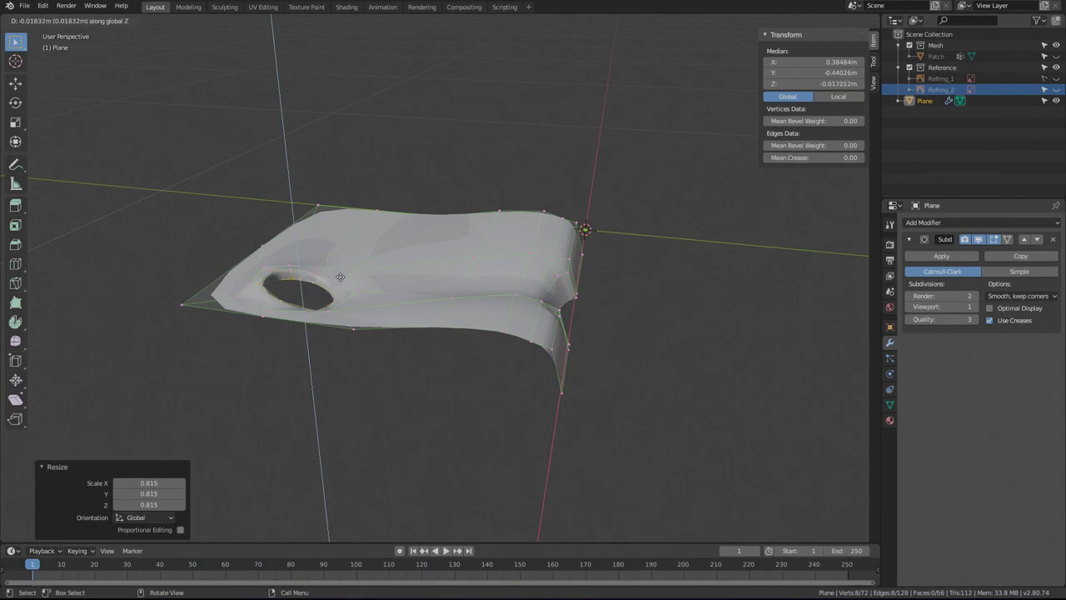
pyautogui.click(337, 288)
pyautogui.press('s')
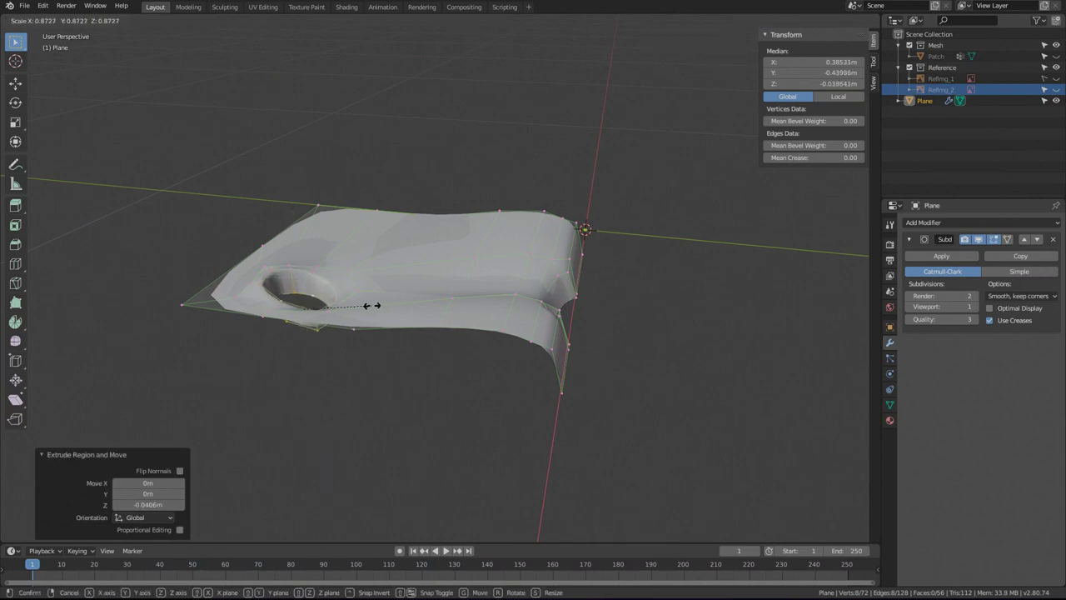
pyautogui.click(369, 305)
# Adjust the rim's height along Z, settling it lower to deepen the recess.
pyautogui.moveTo(303, 260); pyautogui.dragTo(312, 263, button='middle')
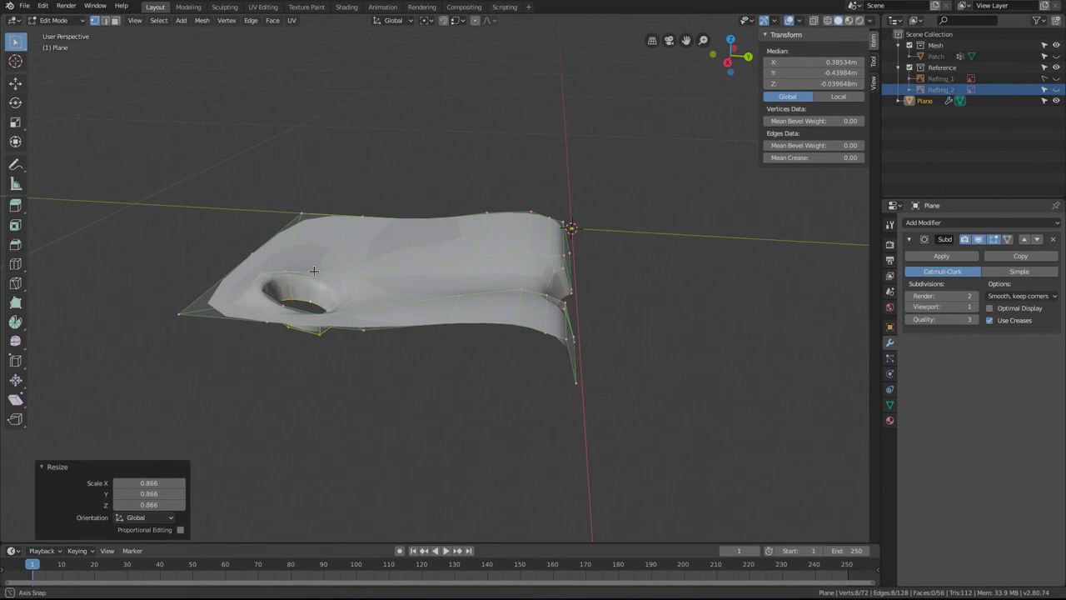
pyautogui.press('g')
pyautogui.press('z')
pyautogui.click(311, 263)
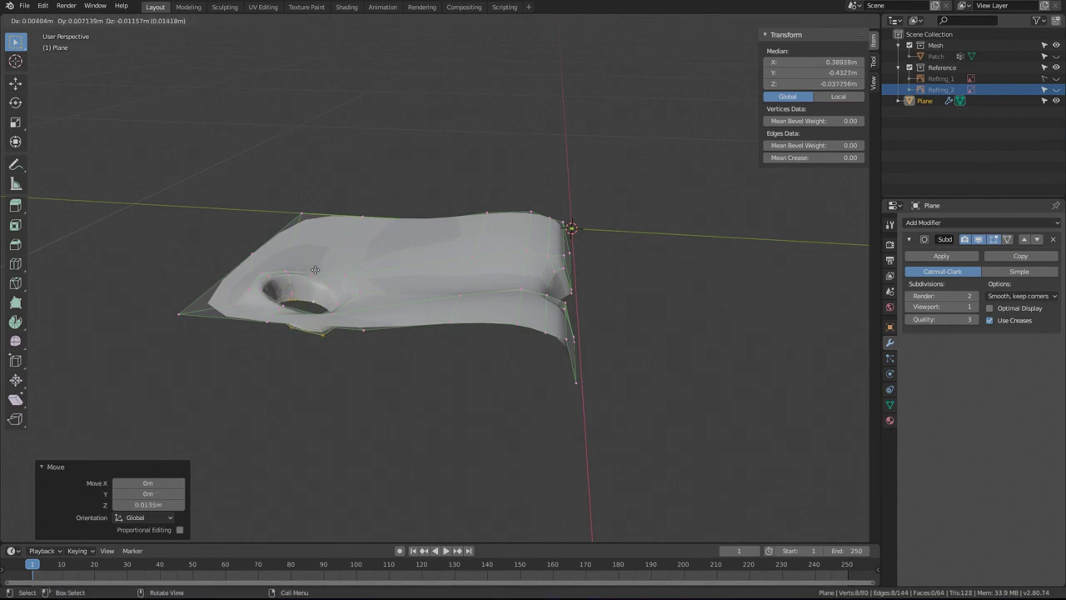
pyautogui.press('z')
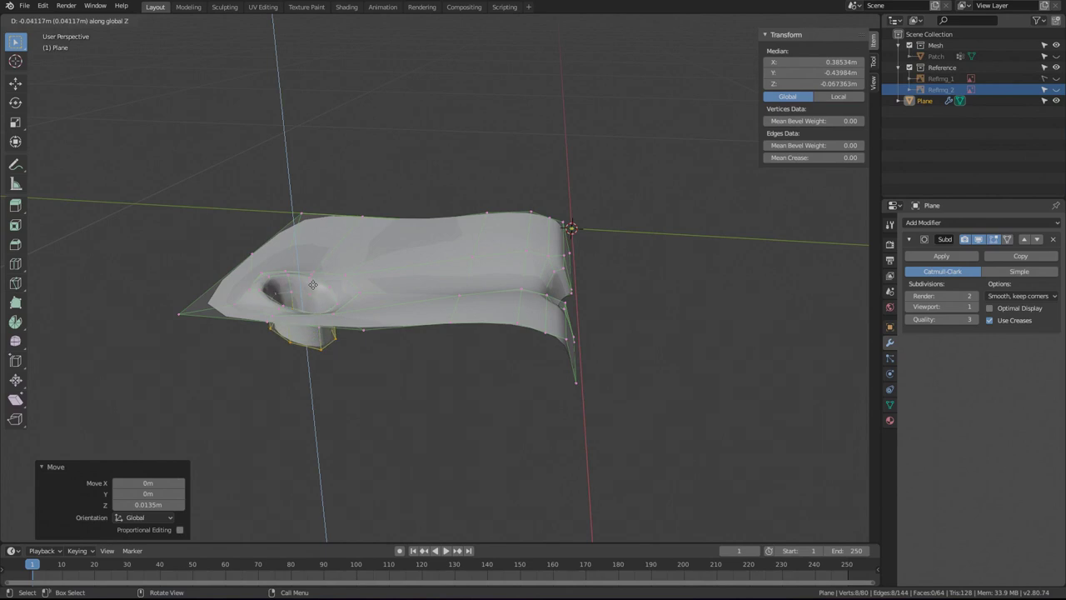
pyautogui.click(313, 291)
pyautogui.moveTo(313, 292)
pyautogui.mouseDown(button='middle')
pyautogui.moveTo(317, 324)
pyautogui.moveTo(315, 306)
pyautogui.mouseUp(button='middle')
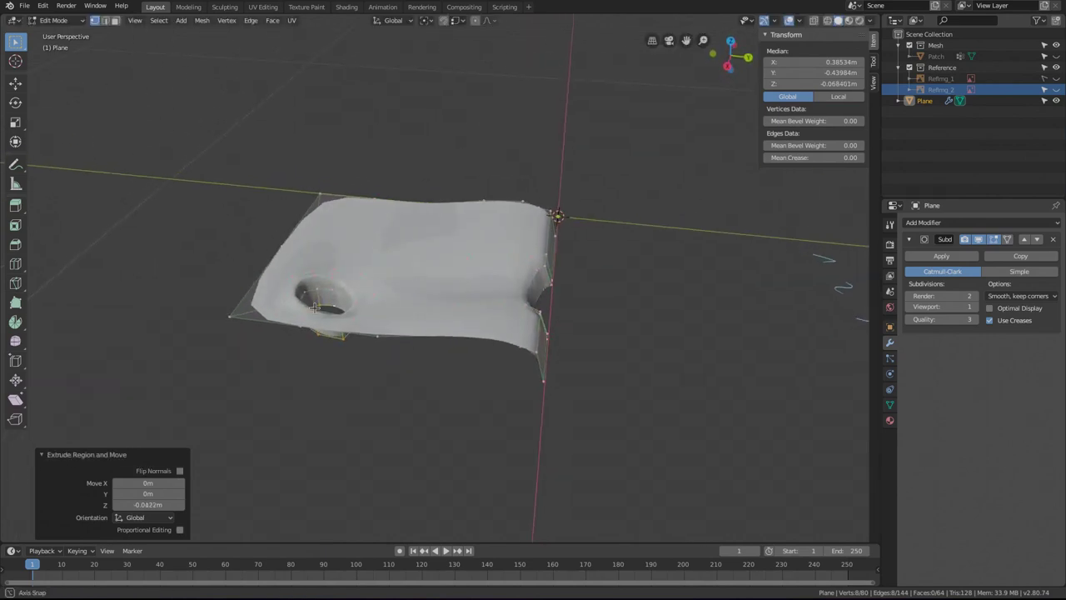
# Inspect the recessed hole in Object Mode, then reselect the hole's edge loop.
pyautogui.press('Tab')
pyautogui.moveTo(382, 288); pyautogui.dragTo(337, 307, button='middle')
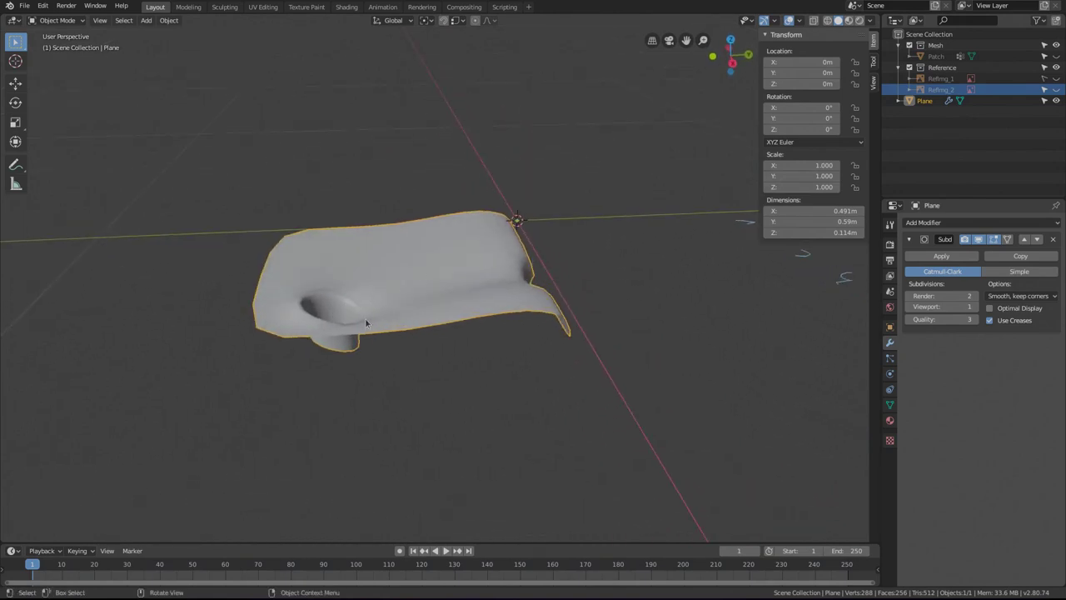
pyautogui.moveTo(515, 265); pyautogui.dragTo(398, 306, button='middle')
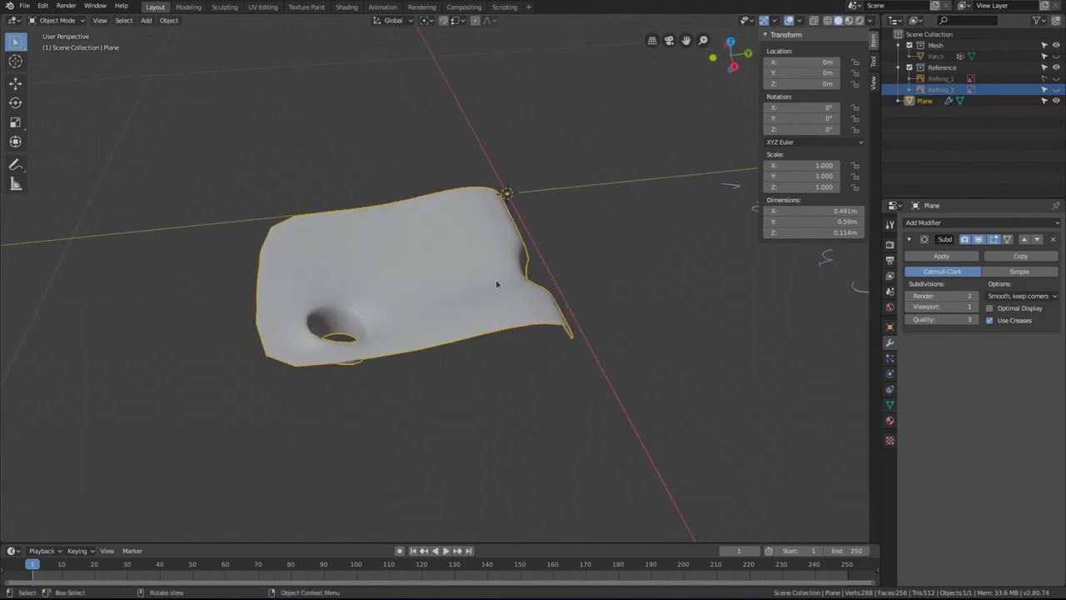
pyautogui.moveTo(494, 273); pyautogui.dragTo(405, 271, button='middle')
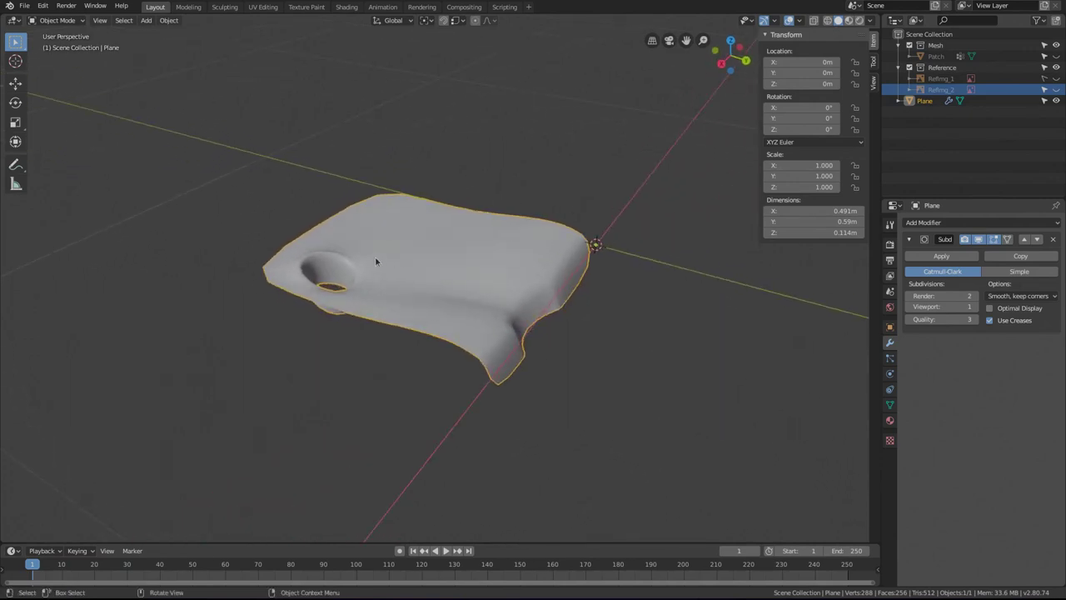
pyautogui.press('Tab')
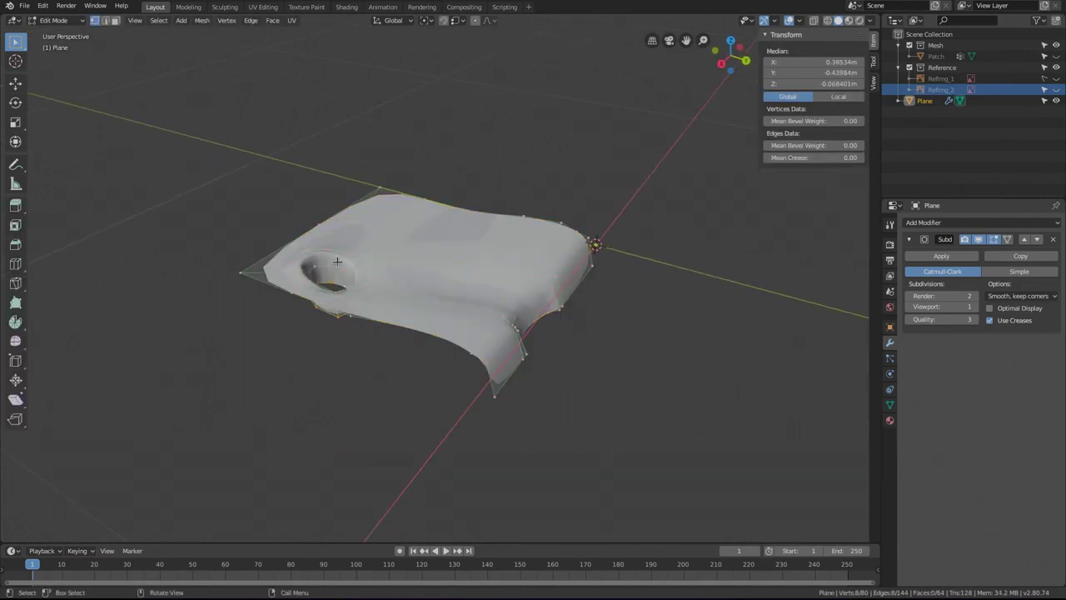
pyautogui.click(331, 256)
pyautogui.keyDown('alt'); pyautogui.click(334, 258); pyautogui.keyUp('alt')
pyautogui.hotkey('ctrl', 'Tab')
# Add a Bezier curve at the hole and rotate it 90° in top view.
pyautogui.hotkey('shift', 'a')
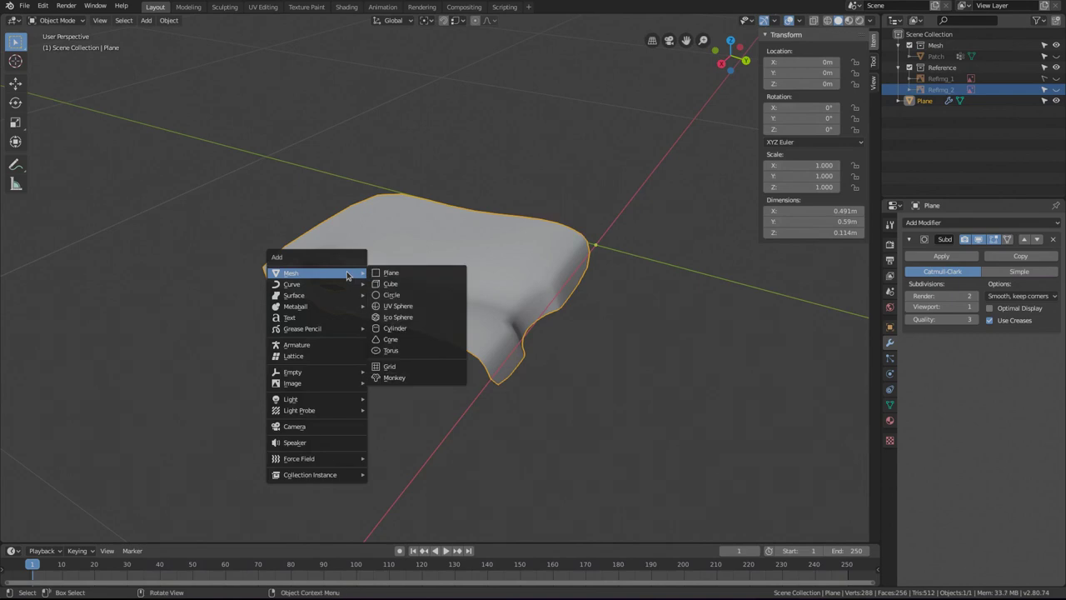
pyautogui.moveTo(323, 287)
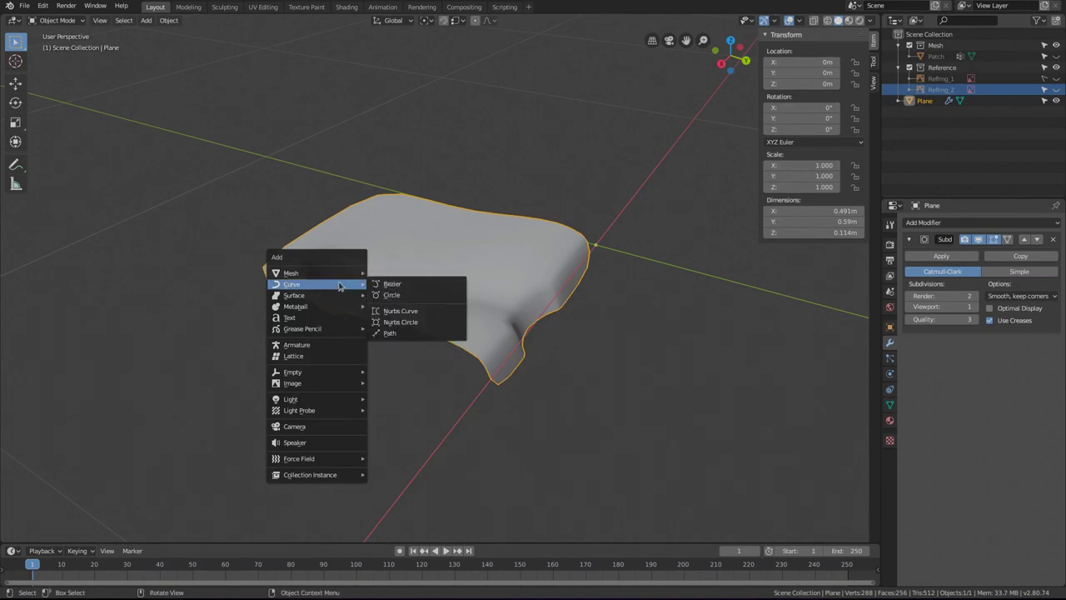
pyautogui.click(386, 285)
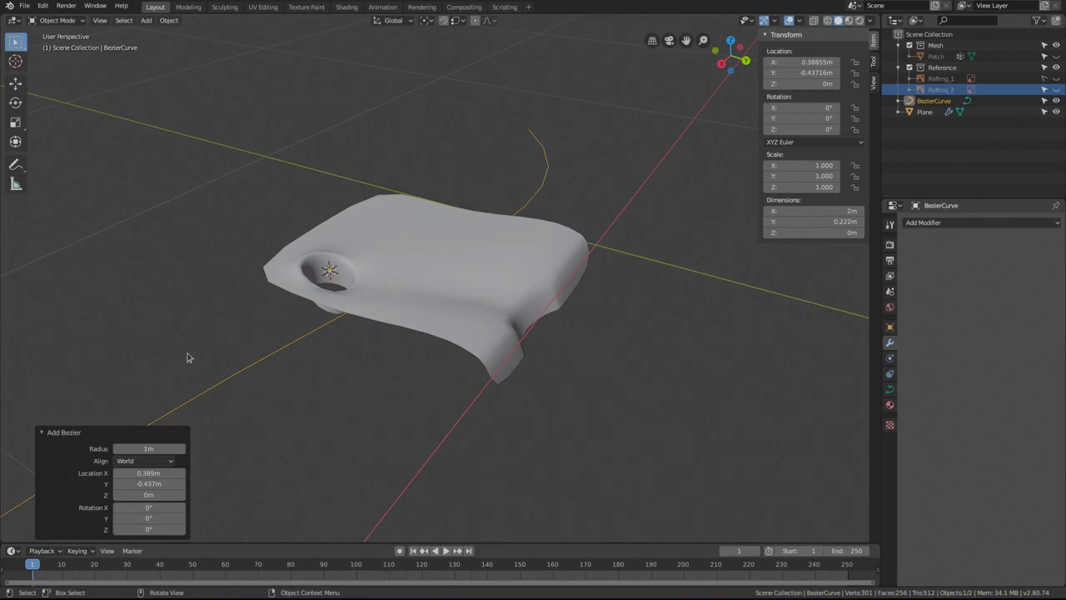
pyautogui.press('KP_7')
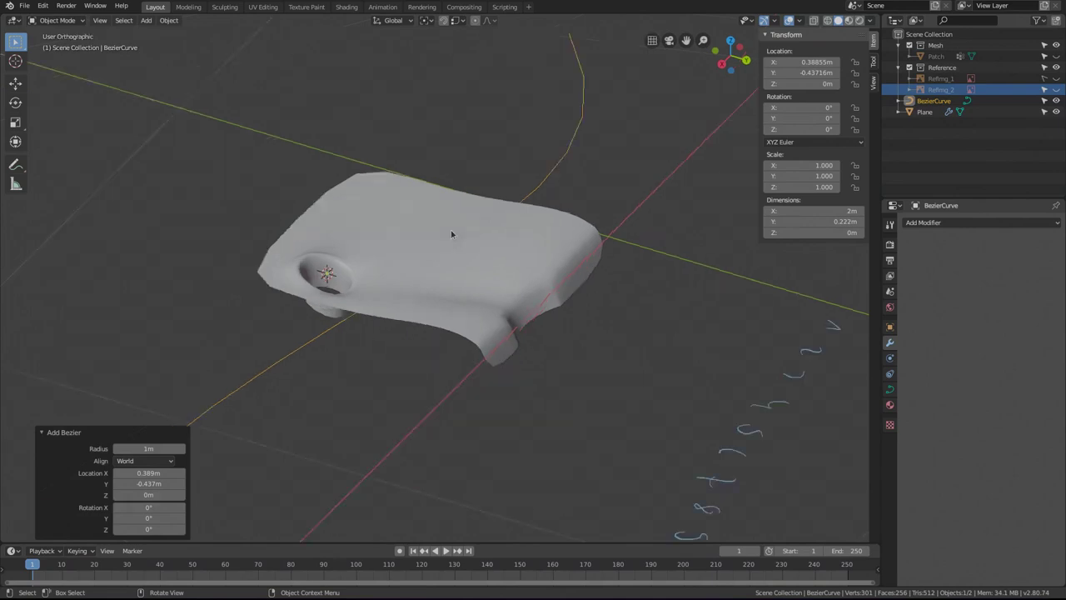
pyautogui.write('r')
pyautogui.write('90')
pyautogui.press('Return')
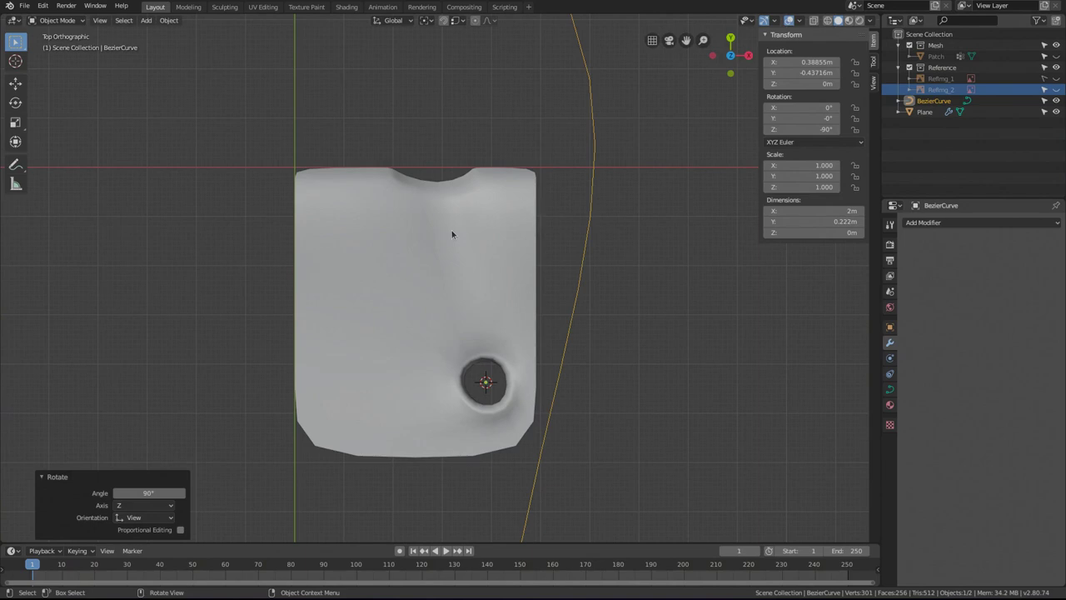
# Rotate the curve -90° around Y in right view and frame it in the viewport.
pyautogui.press('KP_3')
pyautogui.press('r')
pyautogui.write('y')
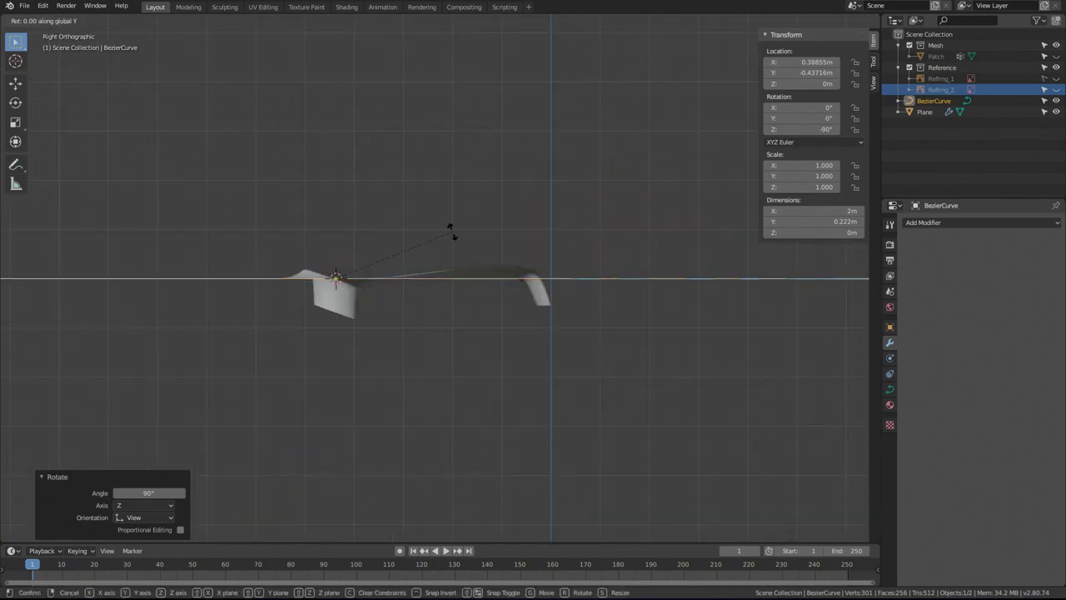
pyautogui.write('90')
pyautogui.write('-')
pyautogui.press('Return')
pyautogui.keyDown('shift'); pyautogui.moveTo(452, 234); pyautogui.dragTo(400, 311, button='middle'); pyautogui.keyUp('shift')
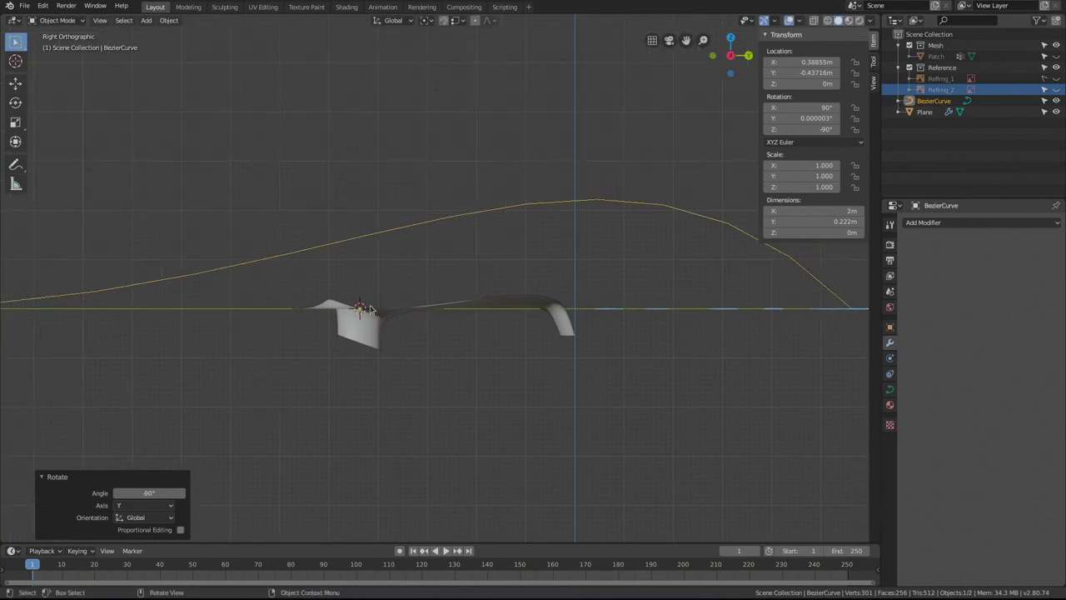
pyautogui.scroll(-1, 372, 311)
pyautogui.keyDown('shift'); pyautogui.moveTo(405, 326); pyautogui.dragTo(398, 326, button='middle'); pyautogui.keyUp('shift')
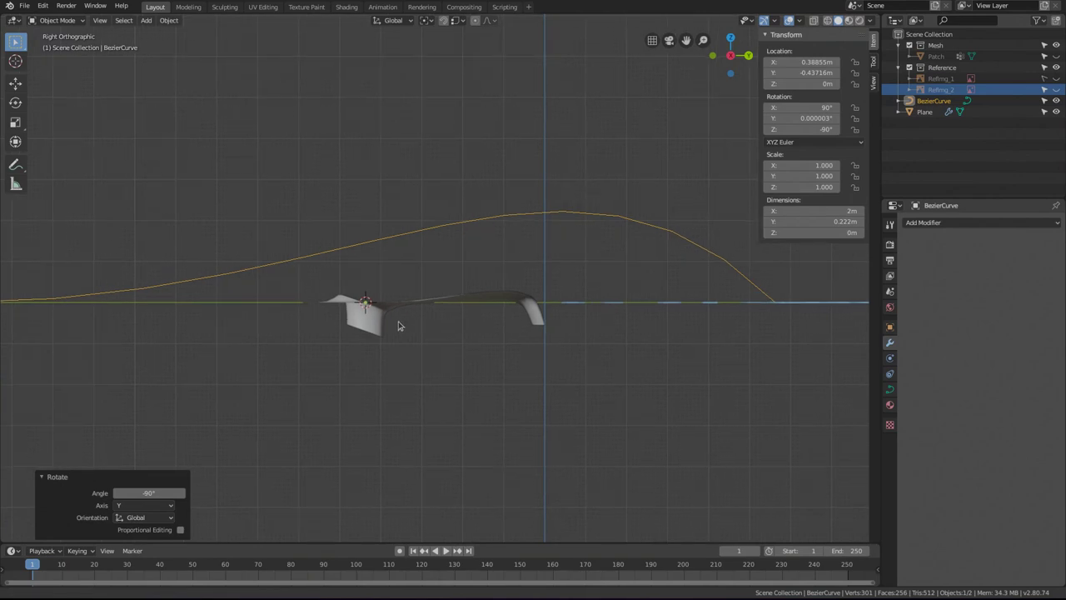
# Scale the whole Bezier curve down to 0.414 in Edit Mode.
pyautogui.press('Tab')
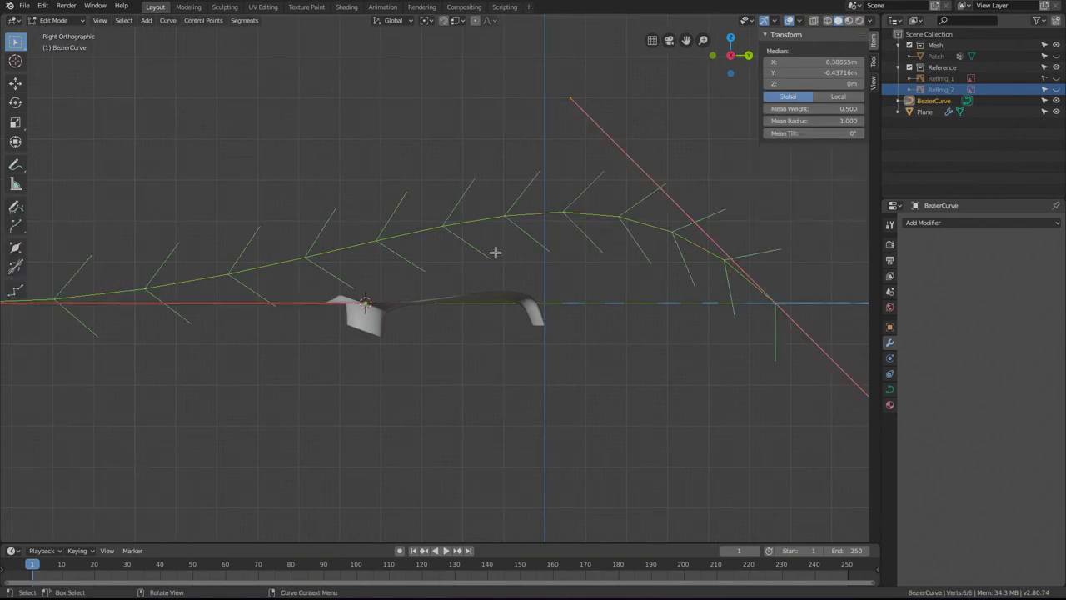
pyautogui.scroll(-1, 577, 242)
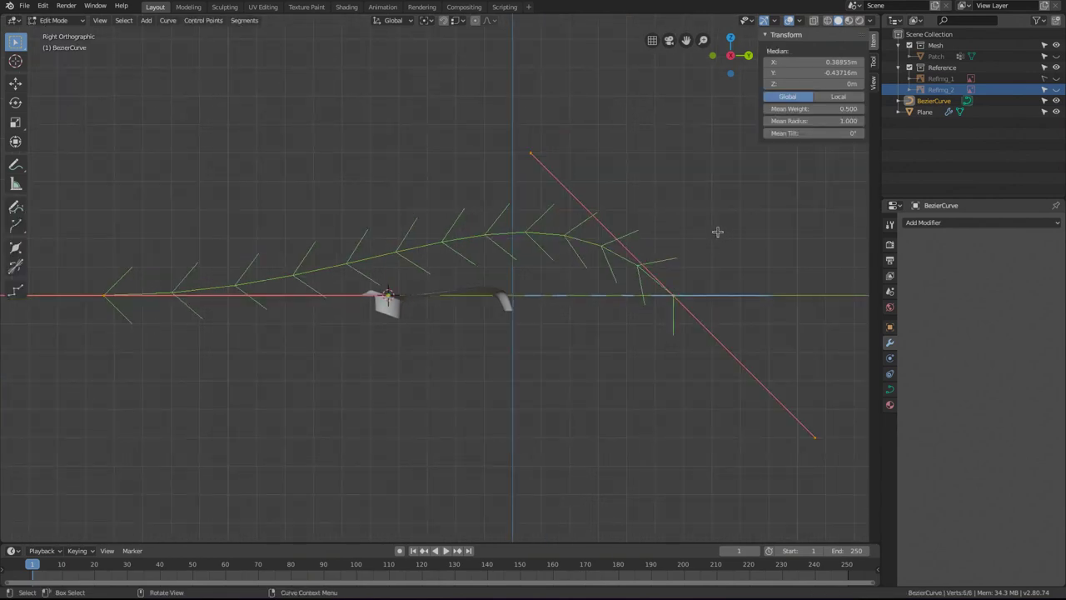
pyautogui.press('s')
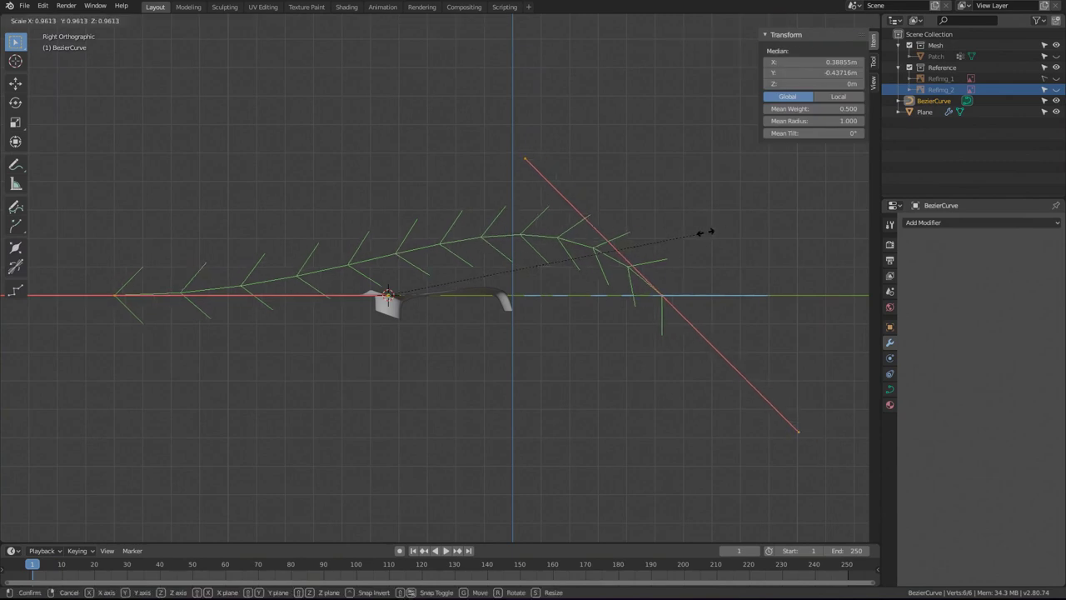
pyautogui.click(523, 258)
pyautogui.scroll(2, 504, 312)
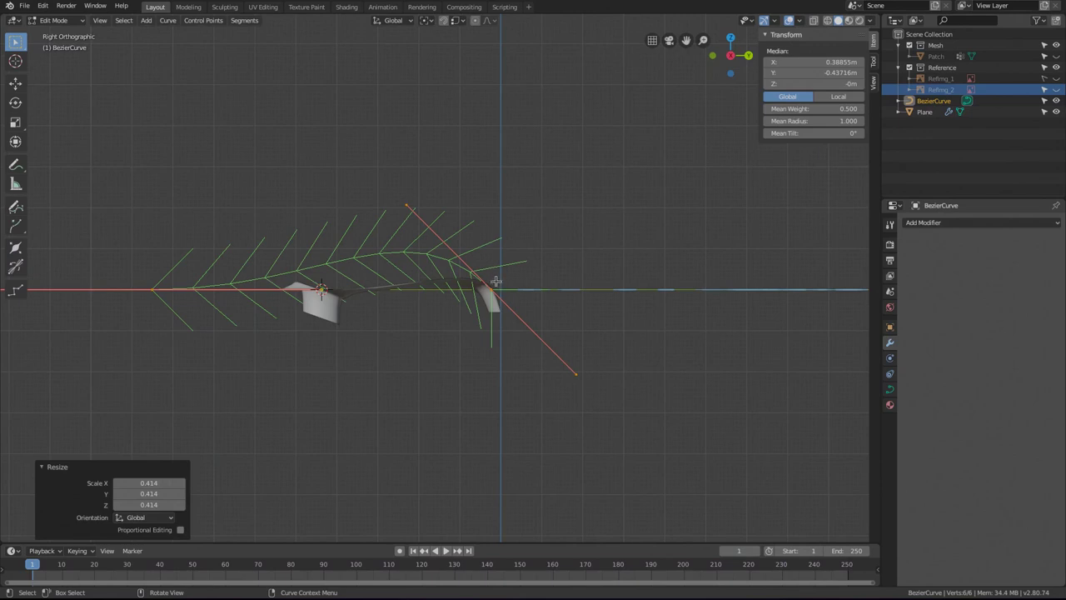
# Move the far end point to the patch's edge and the left end point into the hole.
pyautogui.click(495, 282)
pyautogui.press('g')
pyautogui.click(360, 294)
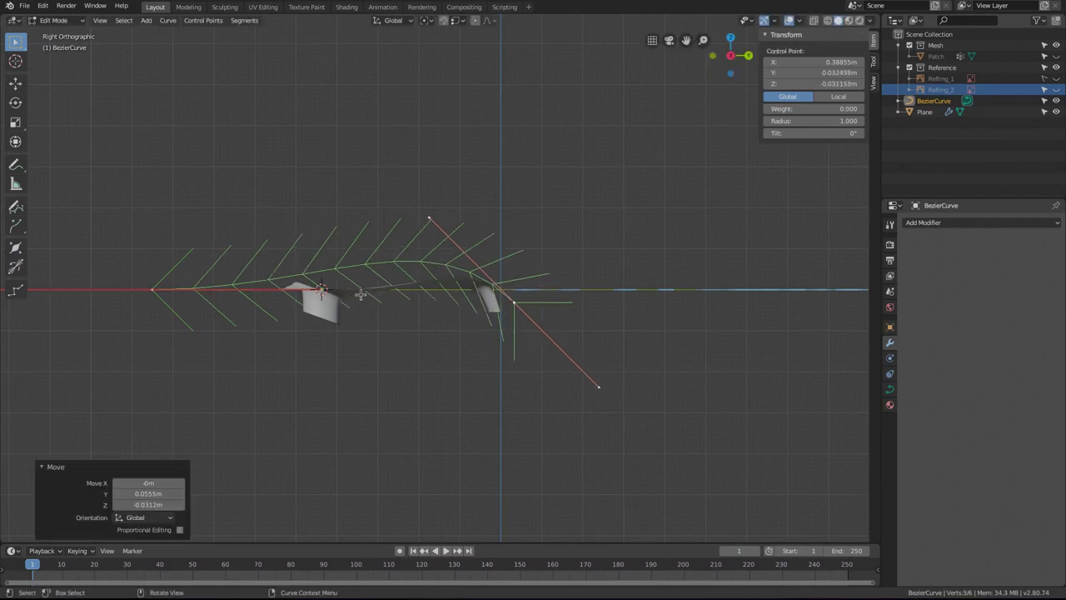
pyautogui.click(164, 289)
pyautogui.press('g')
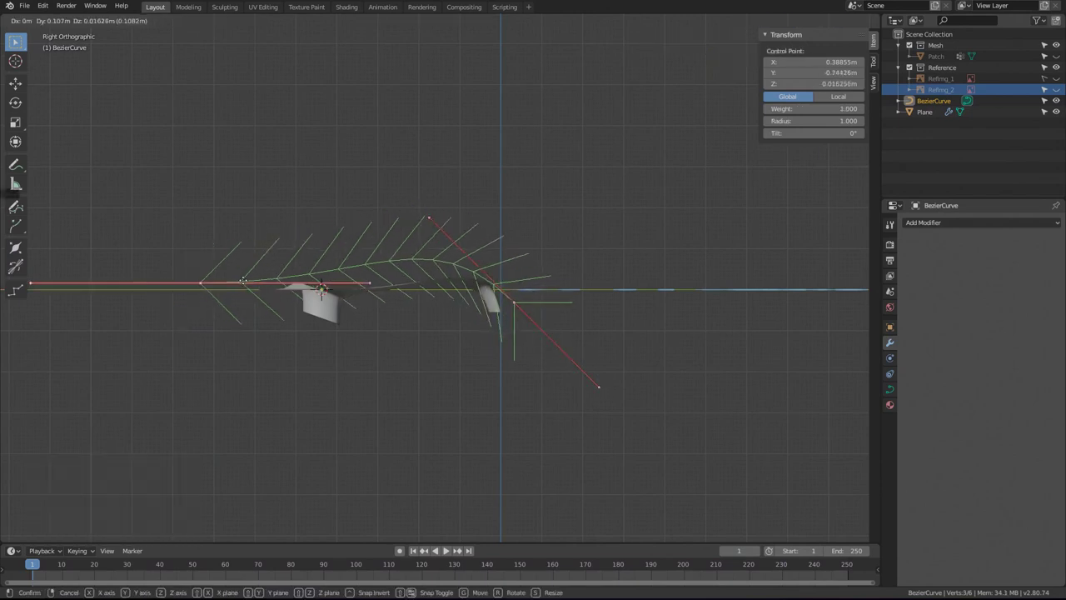
pyautogui.click(348, 299)
# Turn the left end's handle downward and shorten it to 0.291.
pyautogui.press('r')
pyautogui.click(338, 173)
pyautogui.press('s')
pyautogui.click(352, 245)
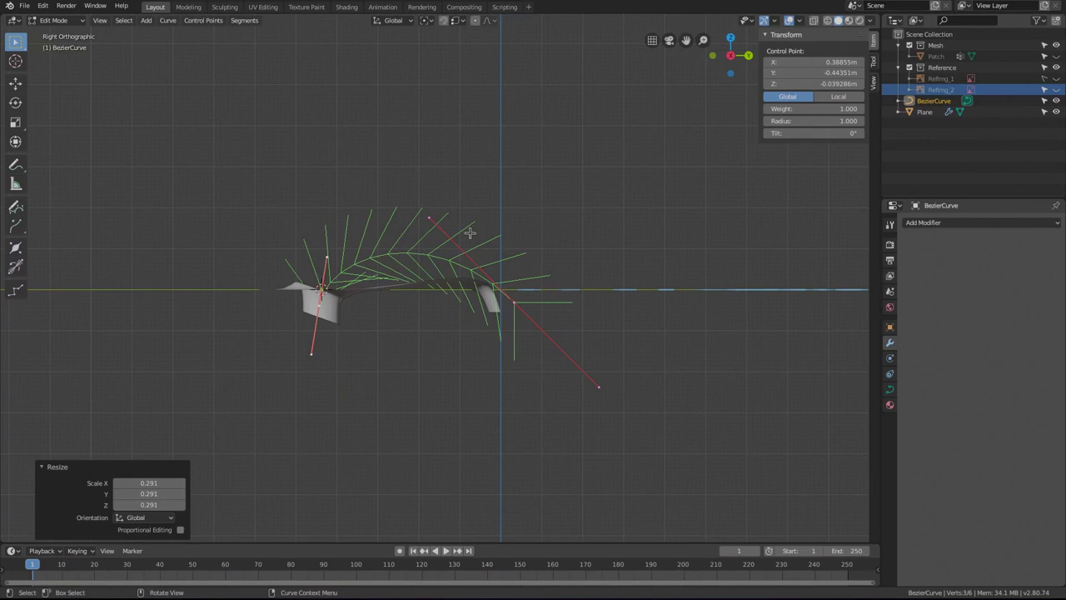
# Nudge the right end point, tilt its handle and shorten it to 0.390, then select all points.
pyautogui.hotkey('alt', 'a')
pyautogui.click(517, 305)
pyautogui.press('g')
pyautogui.click(491, 250)
pyautogui.press('r')
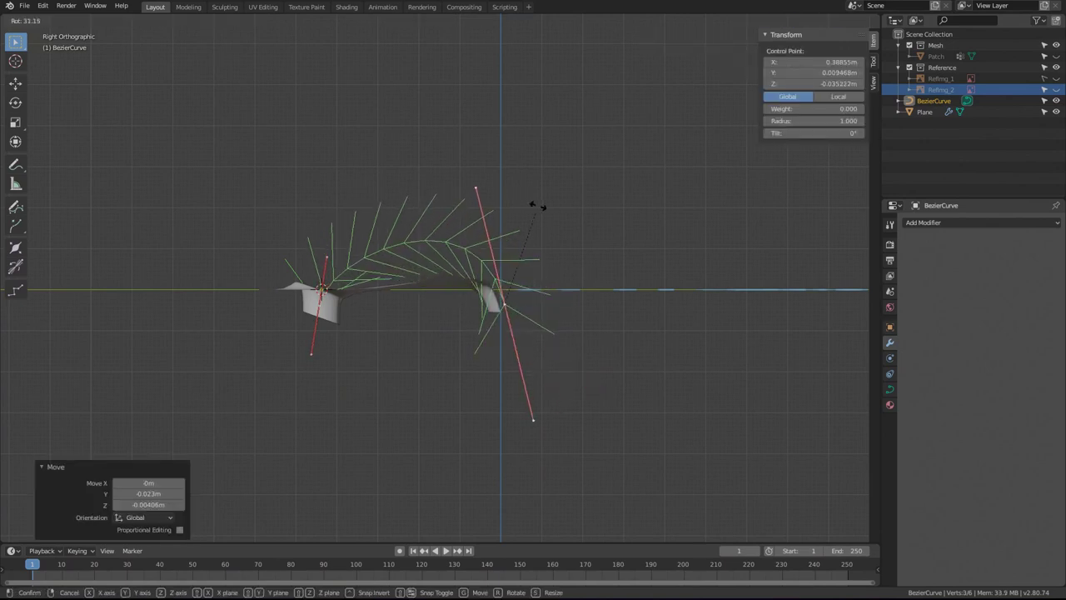
pyautogui.click(536, 202)
pyautogui.press('s')
pyautogui.click(550, 341)
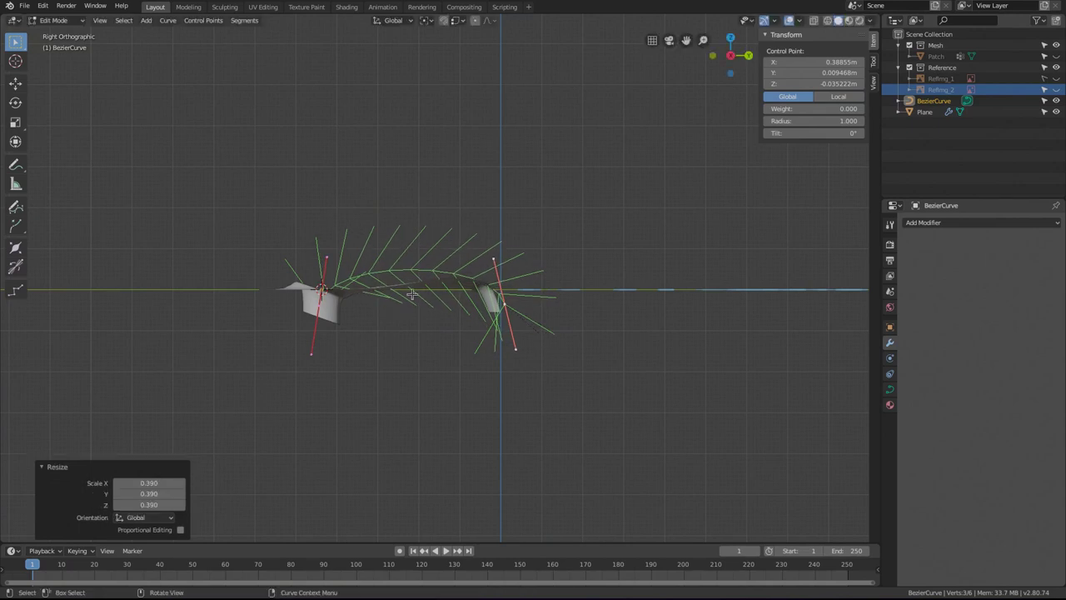
pyautogui.scroll(3, 410, 292)
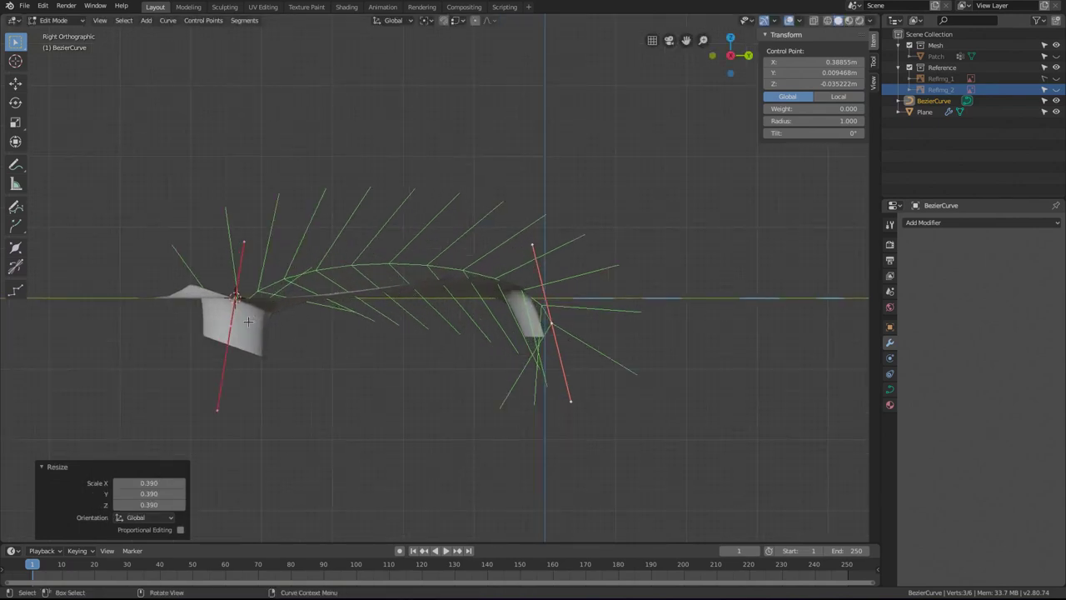
pyautogui.press('a')
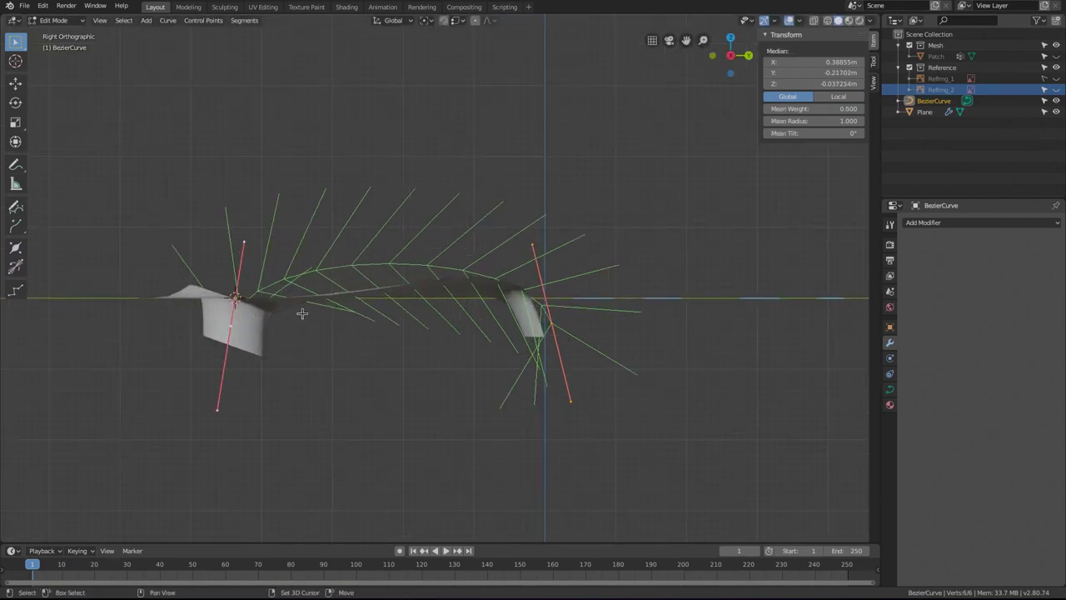
# Subdivide the curve with 2 cuts.
pyautogui.rightClick(388, 267)
pyautogui.click(364, 266)
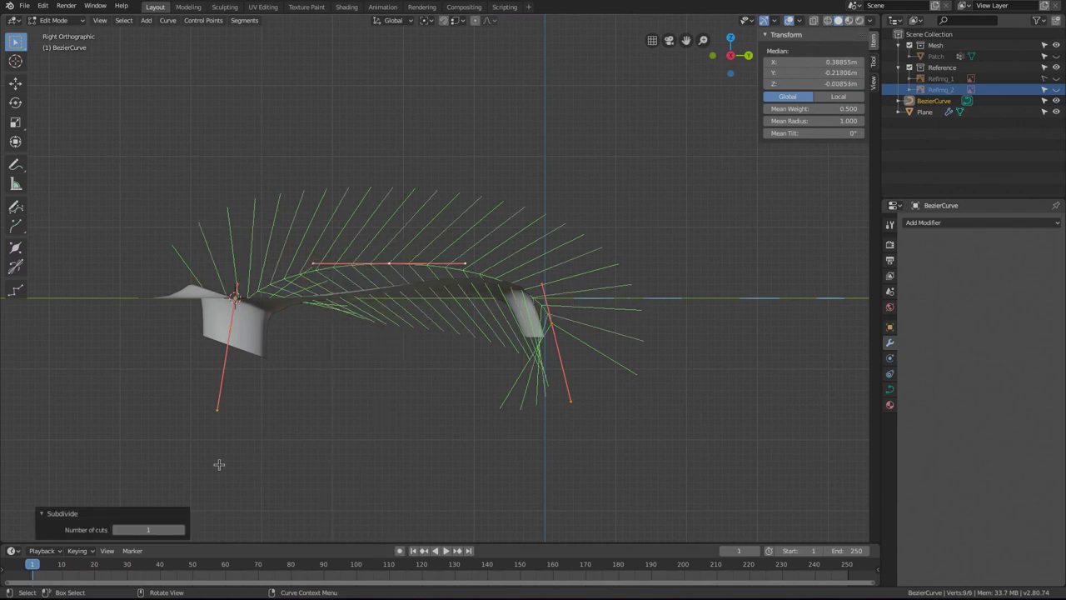
pyautogui.click(182, 530)
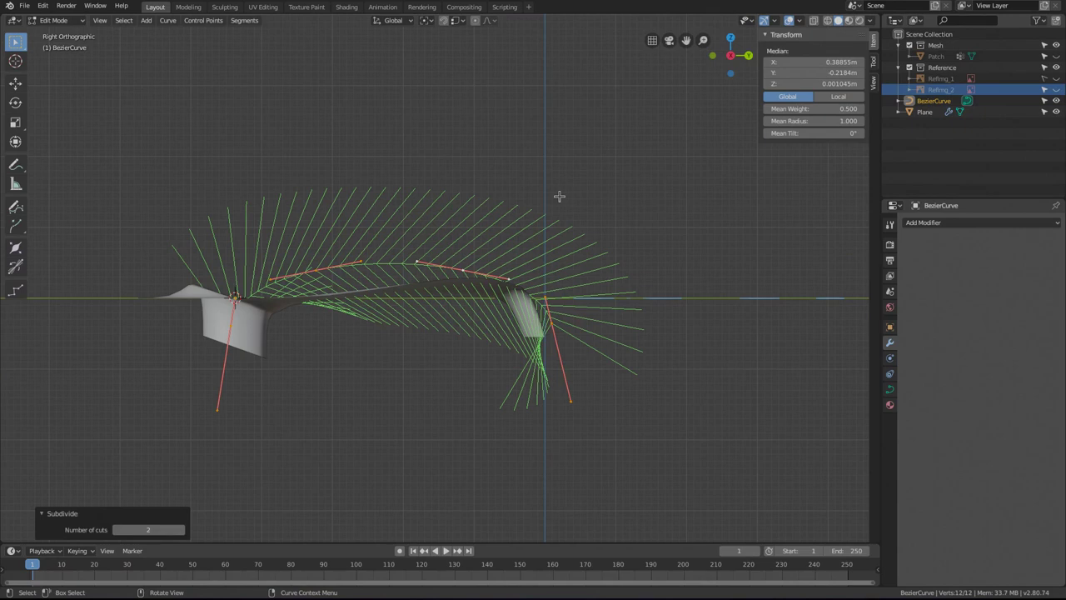
# Hide the curve normals overlay, show the sidebar, and return to Object Mode in right view.
pyautogui.click(798, 22)
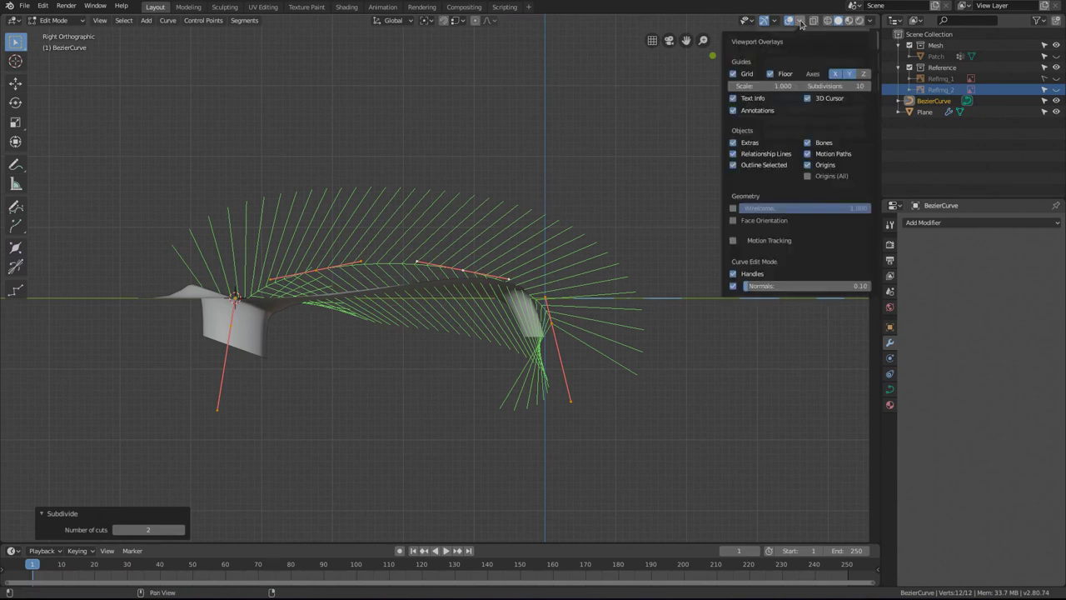
pyautogui.click(732, 287)
pyautogui.scroll(1, 409, 293)
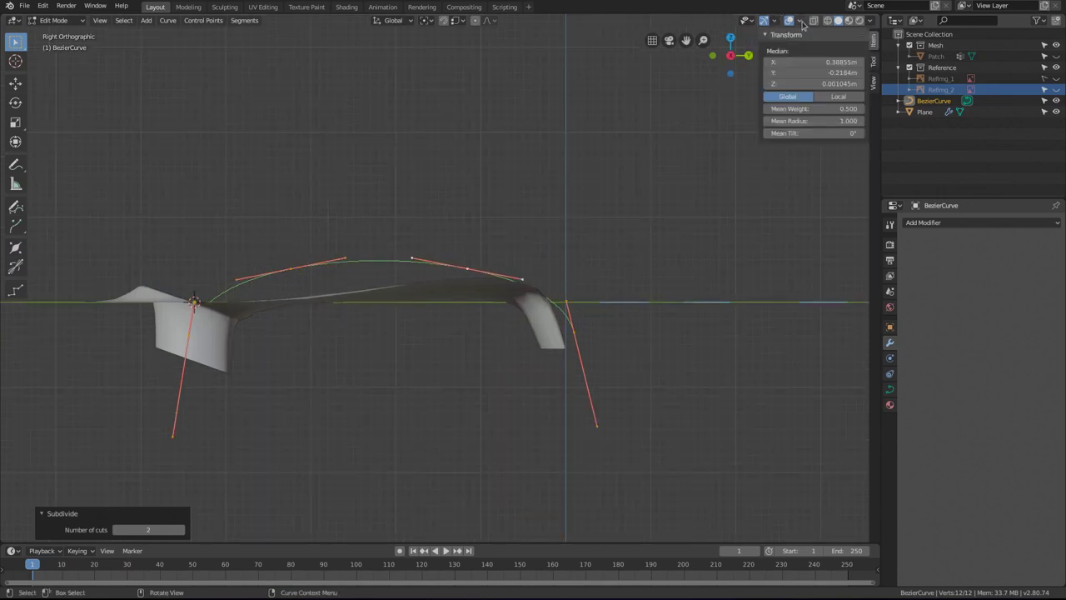
pyautogui.click(800, 22)
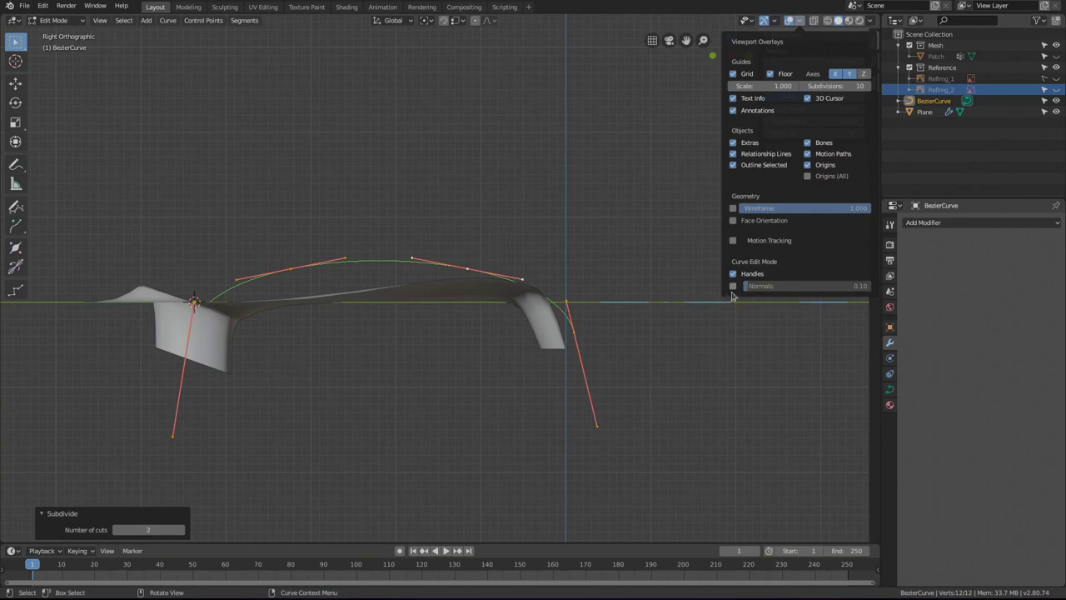
pyautogui.press('n')
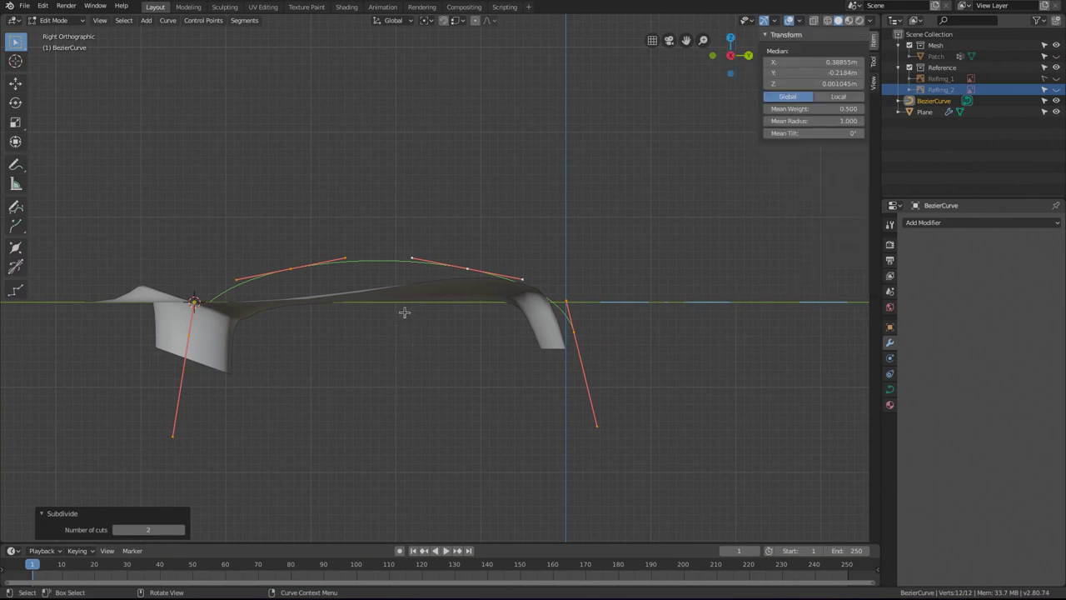
pyautogui.moveTo(468, 294); pyautogui.dragTo(456, 304, button='middle')
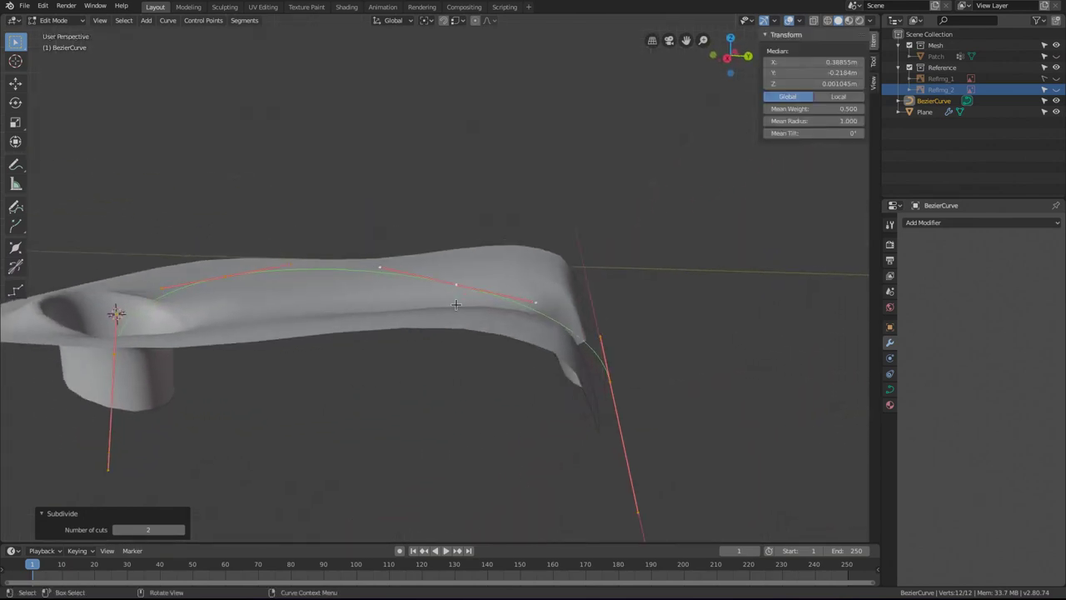
pyautogui.press('KP_3')
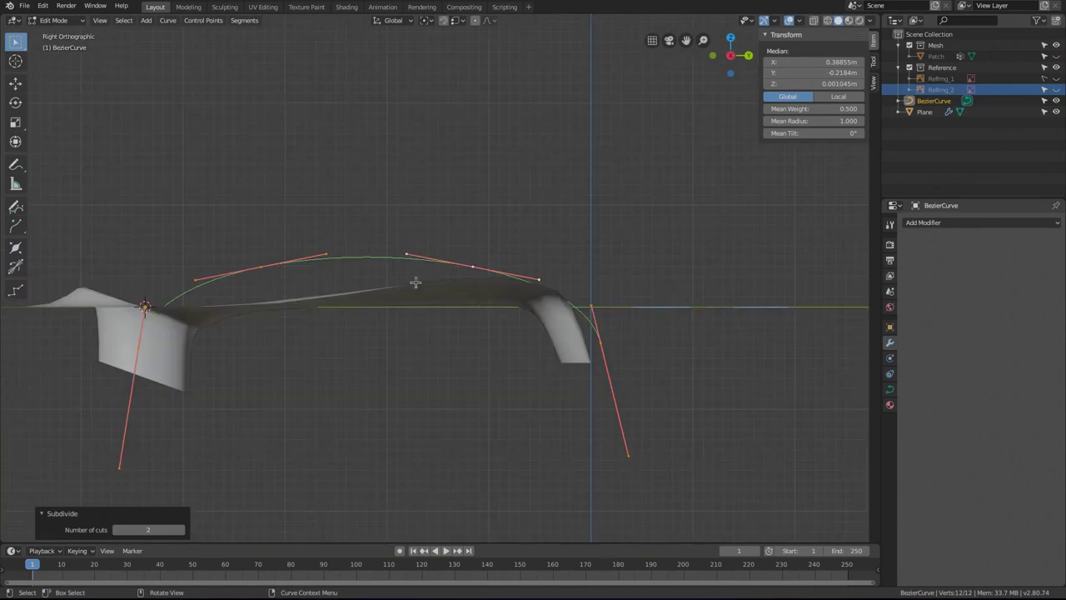
pyautogui.press('Tab')
pyautogui.hotkey('shift', 'a')
# Add a Bezier circle and scale it down to 0.096.
pyautogui.moveTo(297, 325)
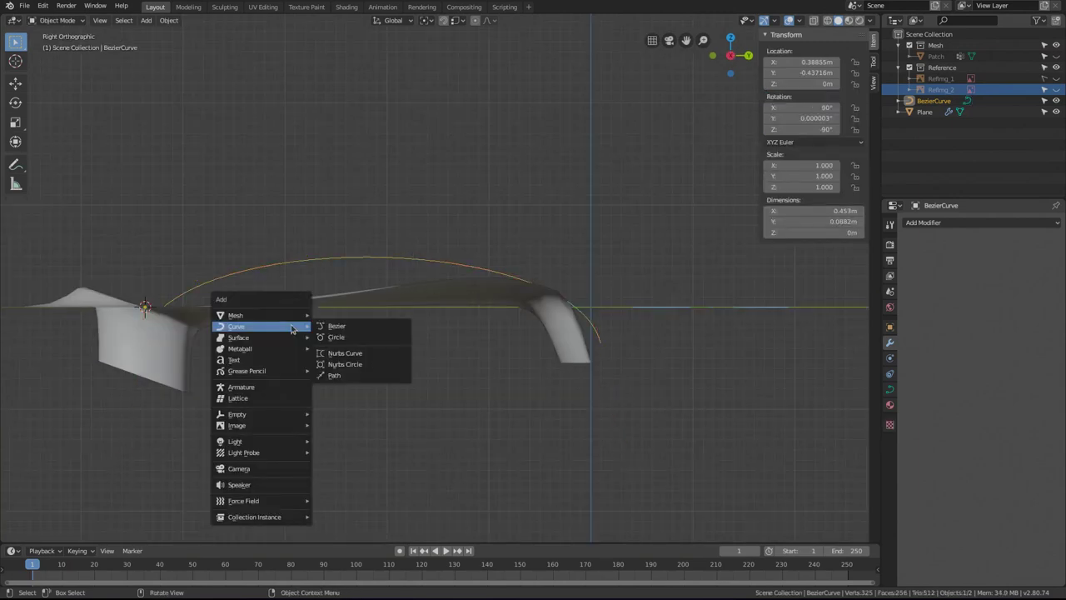
pyautogui.click(330, 336)
pyautogui.moveTo(253, 311); pyautogui.dragTo(443, 352, button='middle')
pyautogui.scroll(-5, 499, 397)
pyautogui.press('s')
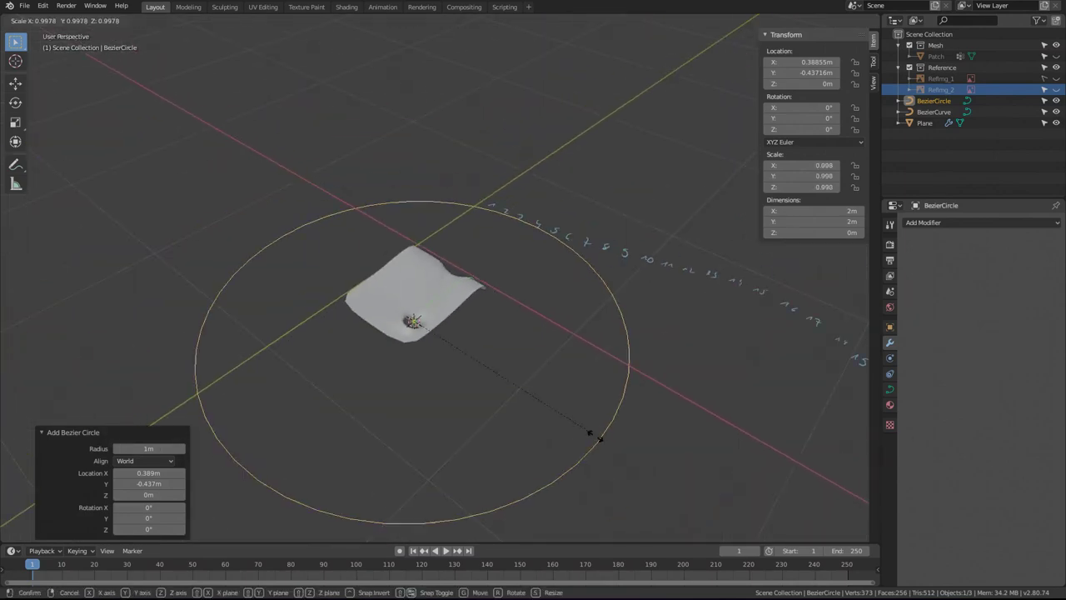
pyautogui.click(431, 342)
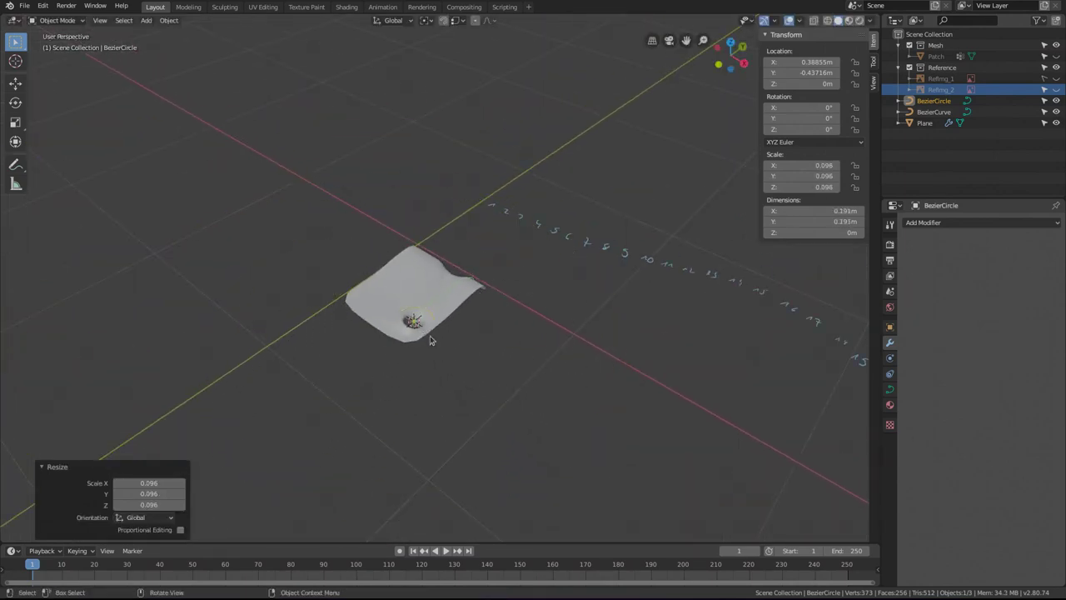
pyautogui.moveTo(431, 340); pyautogui.dragTo(388, 338, button='middle')
pyautogui.scroll(2, 416, 300)
# Set BezierCircle as the Bevel Object of the arch BezierCurve to form a tube.
pyautogui.click(423, 291)
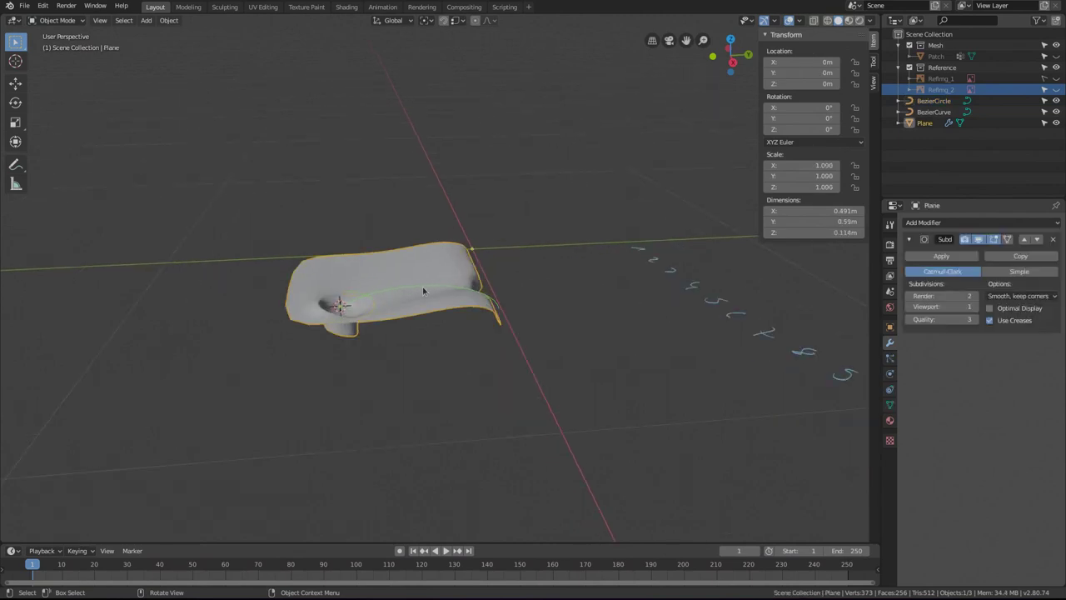
pyautogui.click(375, 294)
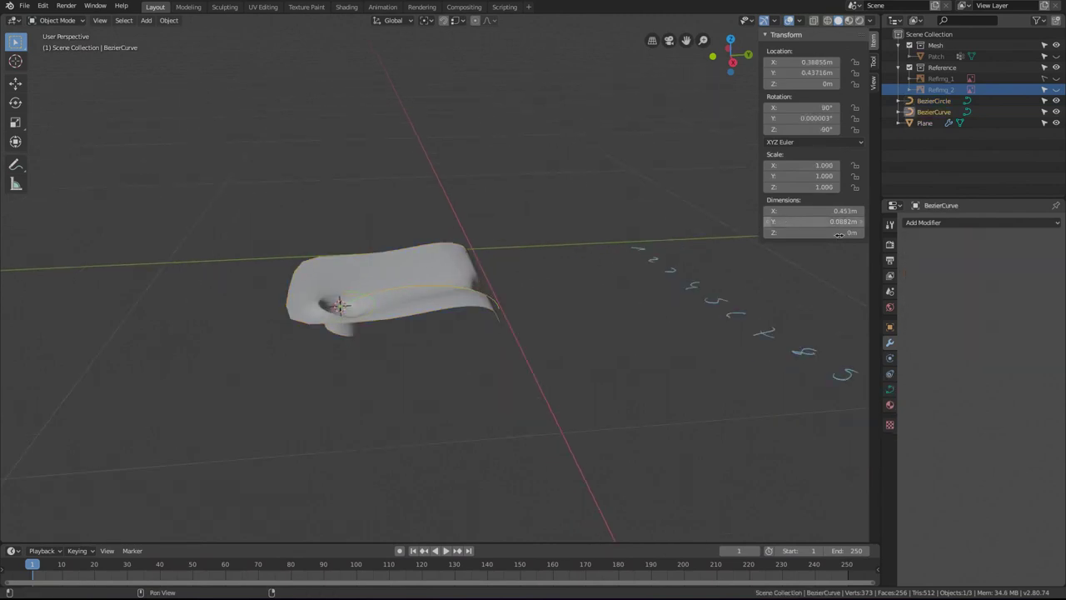
pyautogui.click(890, 327)
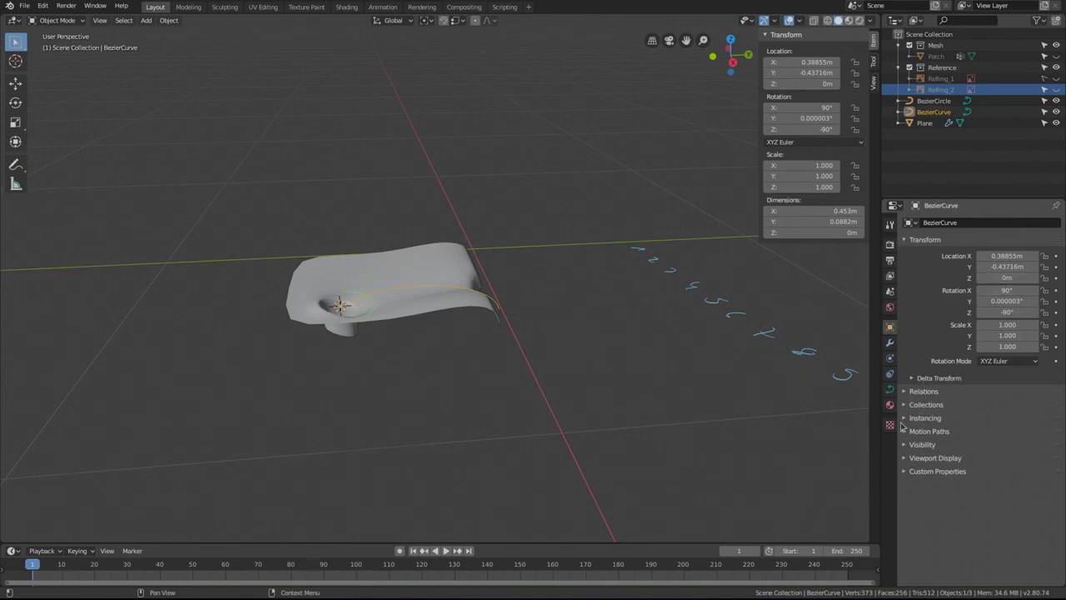
pyautogui.click(890, 389)
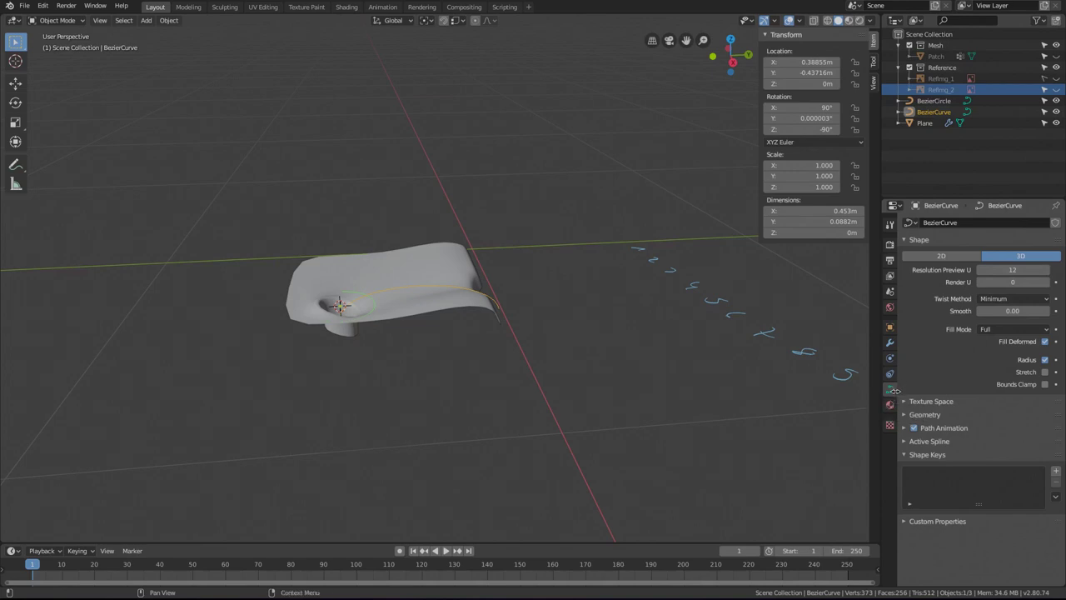
pyautogui.click(966, 414)
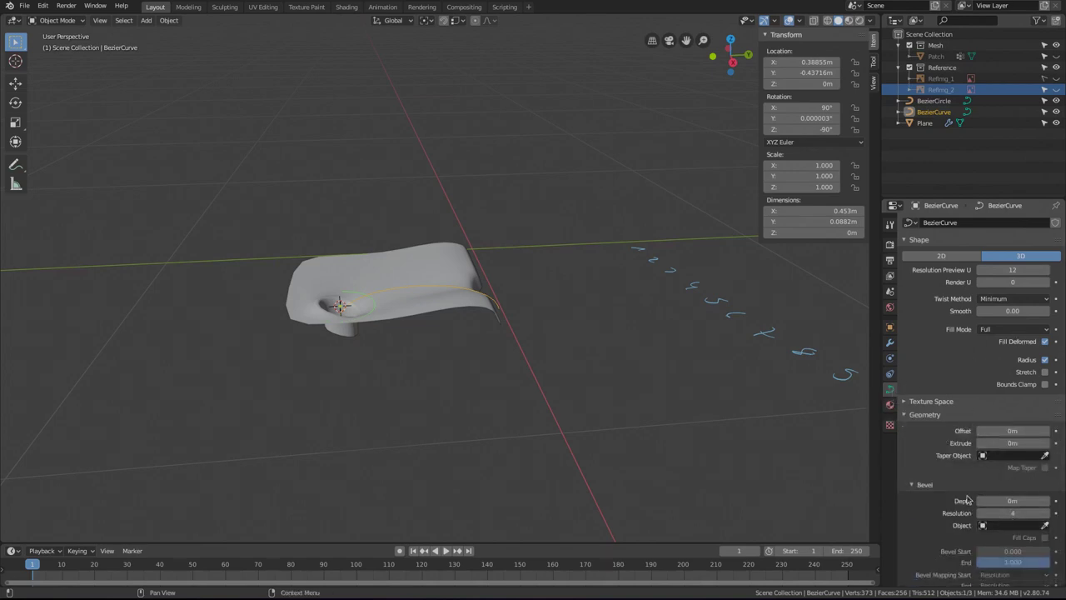
pyautogui.click(1012, 525)
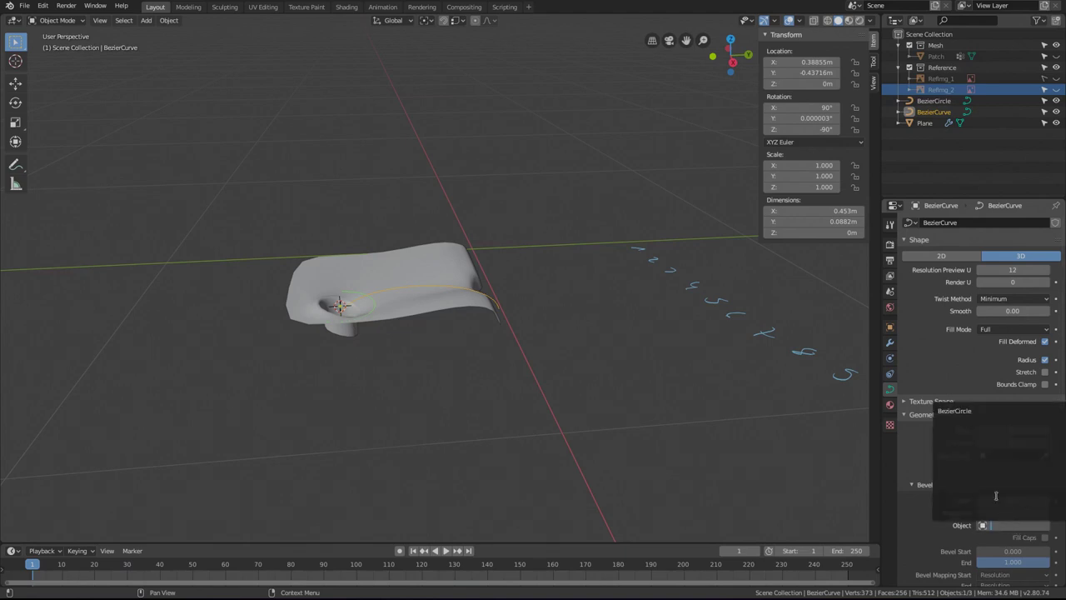
pyautogui.click(963, 412)
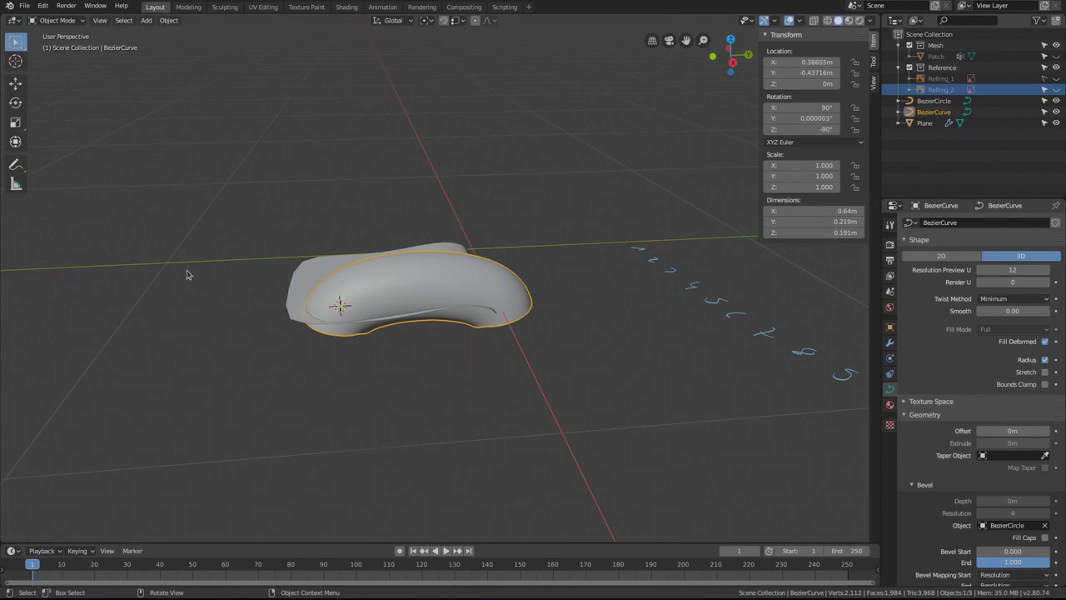
# Thin the BezierCircle profile by scaling it to 0.520, then 0.830.
pyautogui.click(934, 104)
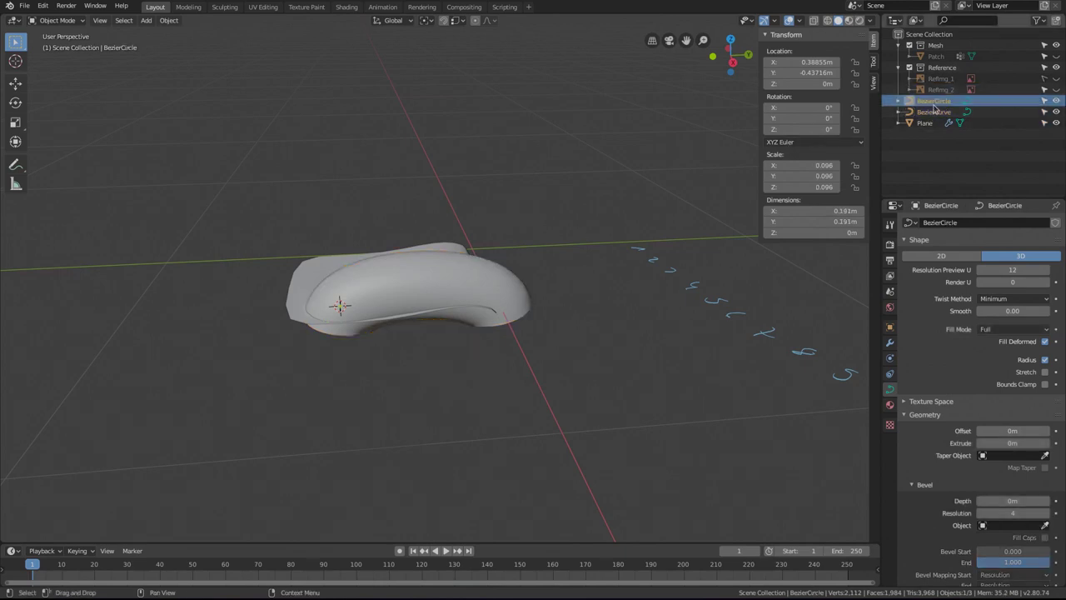
pyautogui.press('s')
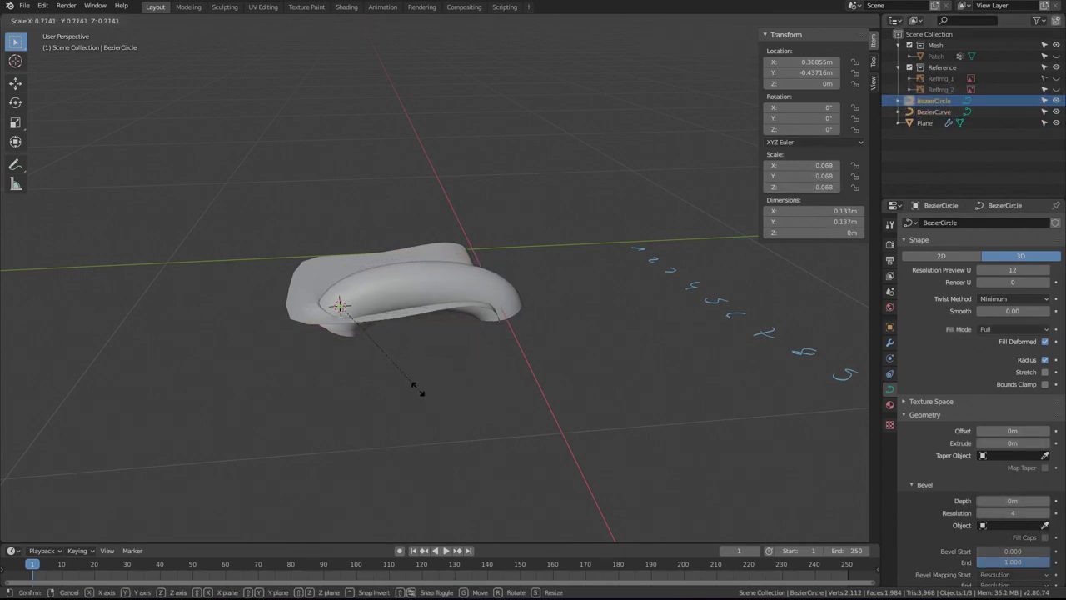
pyautogui.click(393, 364)
pyautogui.moveTo(394, 364)
pyautogui.mouseDown(button='middle')
pyautogui.moveTo(418, 369)
pyautogui.moveTo(423, 392)
pyautogui.moveTo(423, 370)
pyautogui.mouseUp(button='middle')
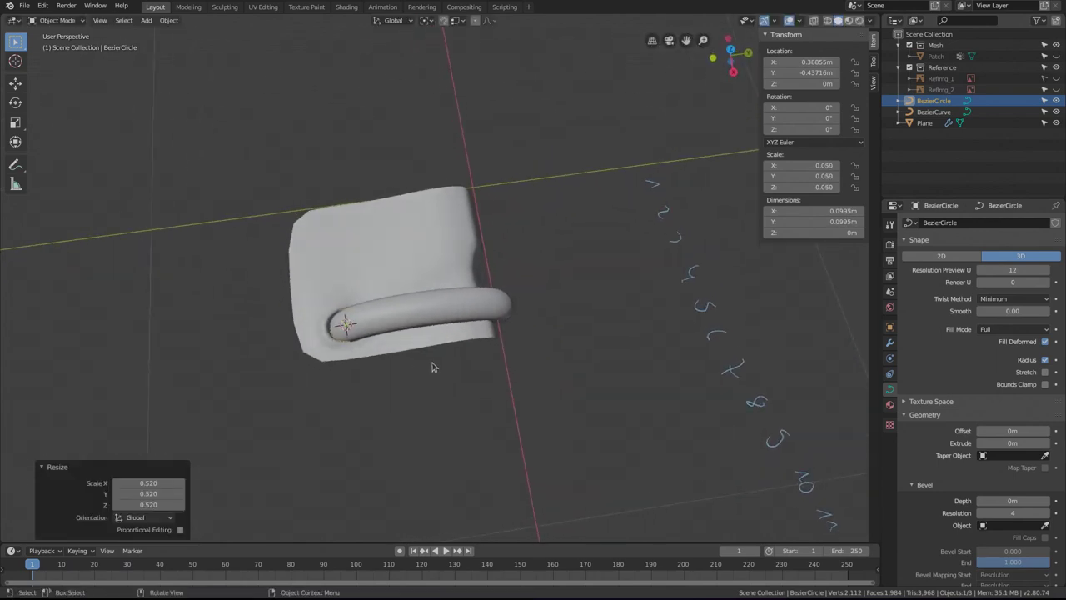
pyautogui.press('KP_3')
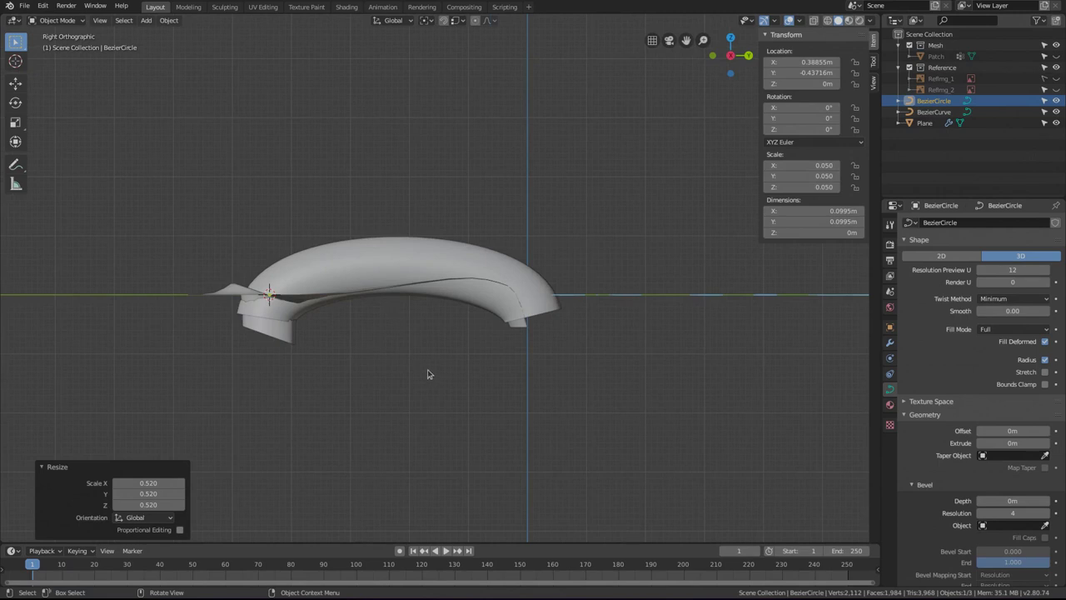
pyautogui.press('s')
pyautogui.click(398, 363)
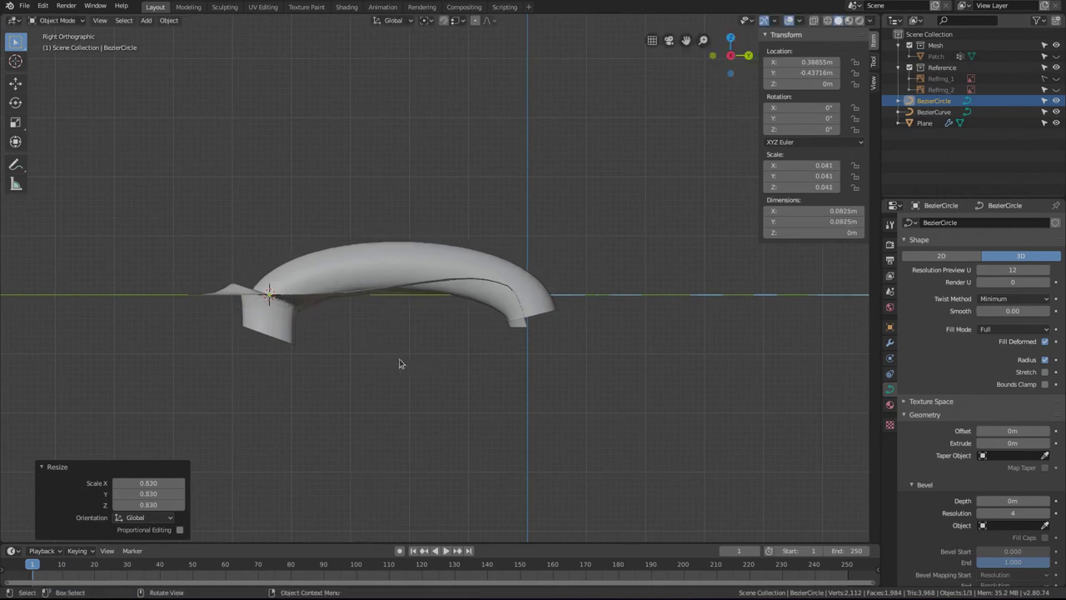
# Switch to wireframe display and lower the BezierCurve's Resolution Preview U.
pyautogui.moveTo(407, 269)
pyautogui.mouseDown(button='middle')
pyautogui.moveTo(309, 328)
pyautogui.moveTo(311, 366)
pyautogui.moveTo(335, 380)
pyautogui.moveTo(401, 359)
pyautogui.moveTo(411, 370)
pyautogui.moveTo(406, 356)
pyautogui.moveTo(464, 327)
pyautogui.moveTo(411, 339)
pyautogui.moveTo(391, 289)
pyautogui.mouseUp(button='middle')
pyautogui.hotkey('shift', 'z')
pyautogui.click(392, 288)
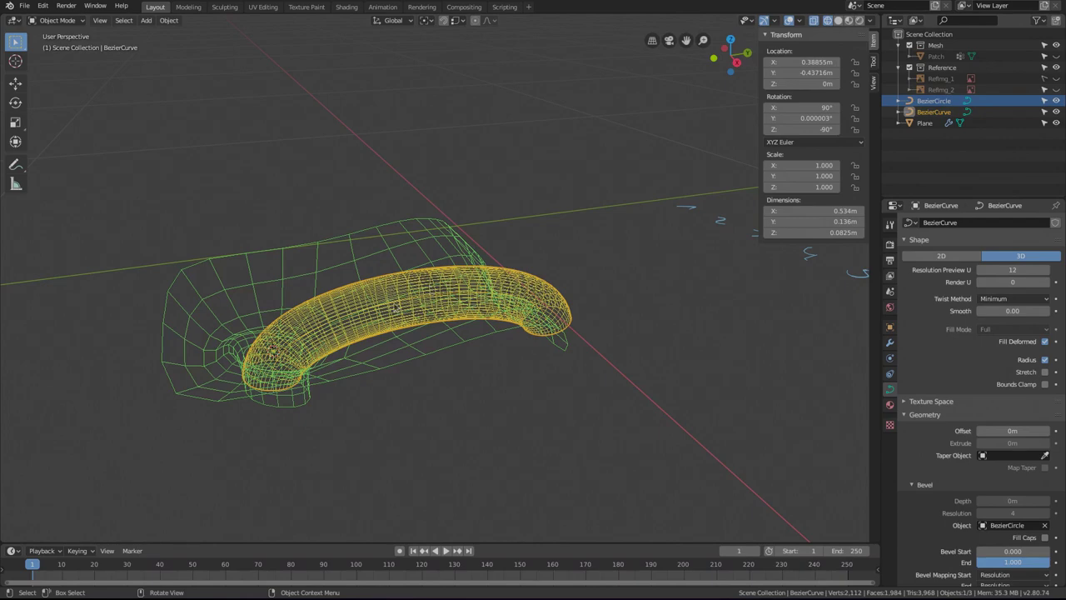
pyautogui.scroll(5, 449, 284)
pyautogui.scroll(-2, 359, 314)
pyautogui.scroll(-1, 360, 314)
pyautogui.moveTo(280, 342); pyautogui.dragTo(433, 291, button='middle')
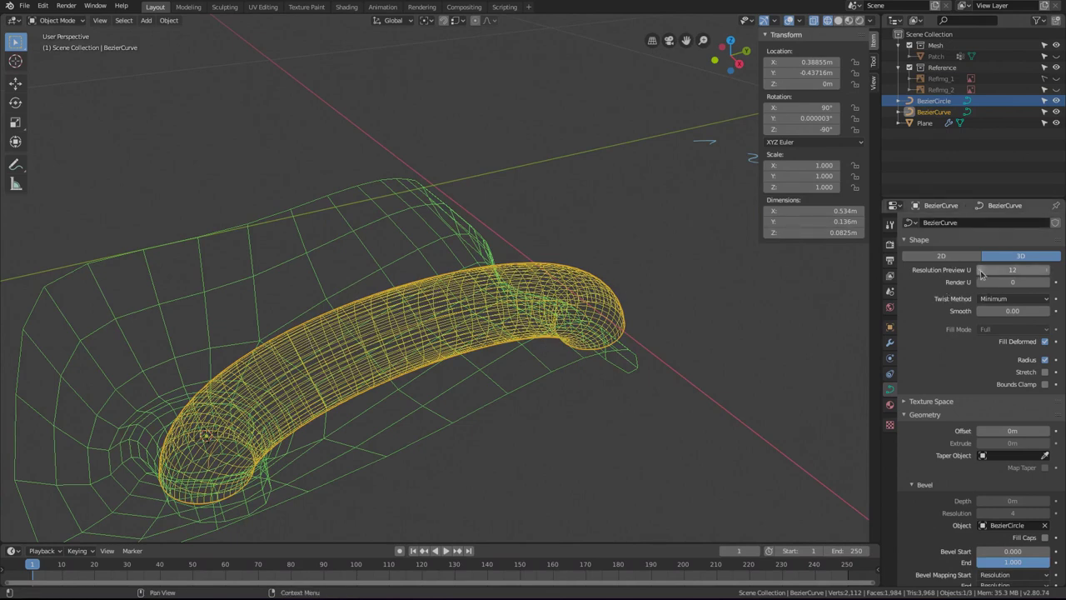
pyautogui.moveTo(981, 273); pyautogui.dragTo(941, 272)
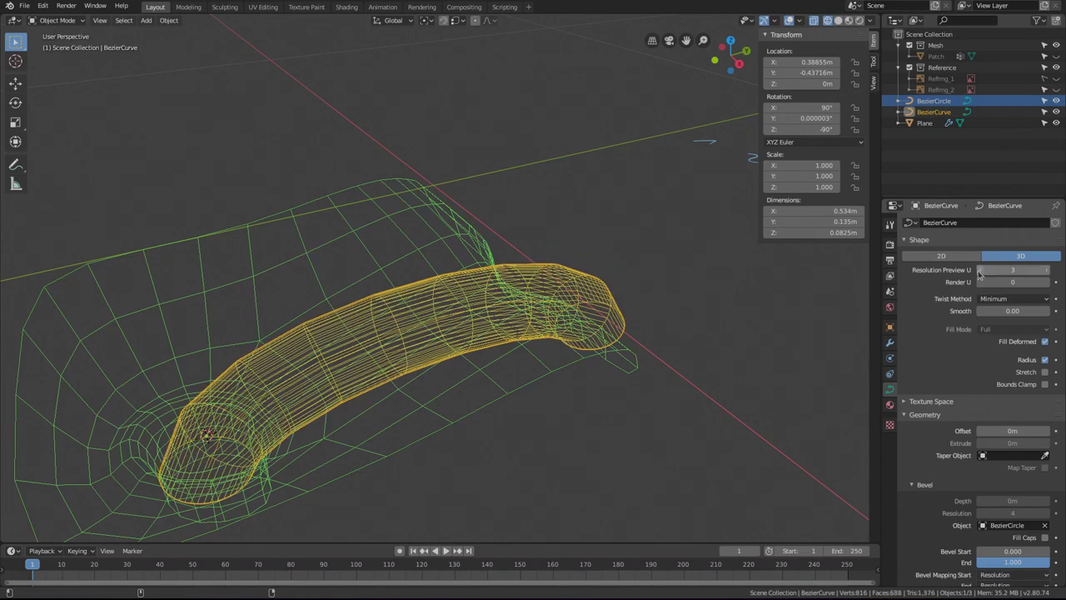
# Set BezierCircle's Resolution Preview U to 2 and BezierCurve's to 3.
pyautogui.click(254, 433)
pyautogui.moveTo(987, 270); pyautogui.dragTo(949, 270)
pyautogui.moveTo(516, 333); pyautogui.dragTo(606, 307, button='middle')
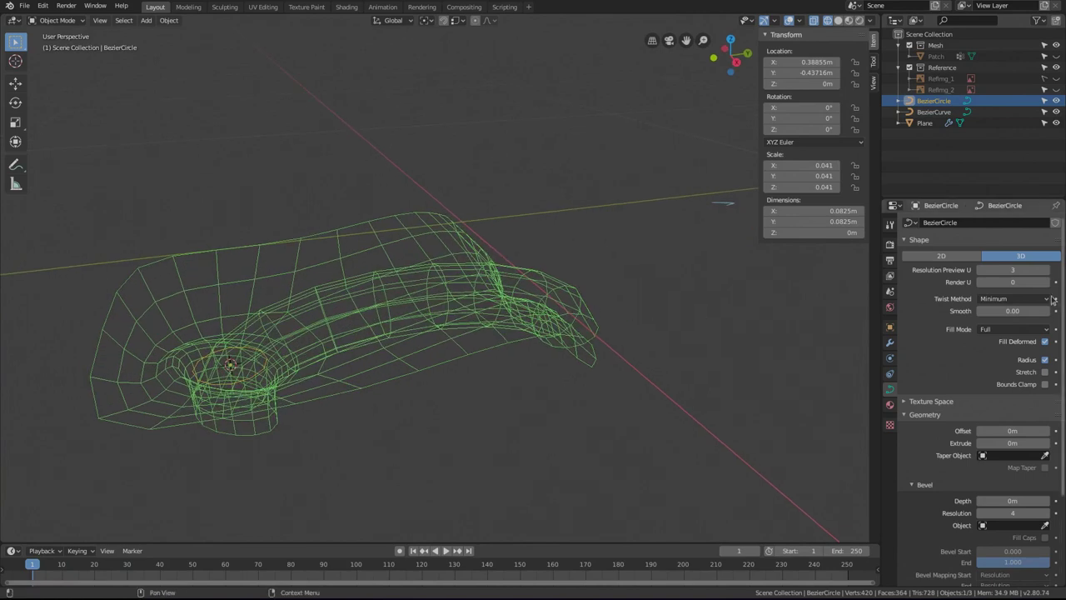
pyautogui.click(981, 270)
pyautogui.moveTo(500, 309); pyautogui.dragTo(319, 346, button='middle')
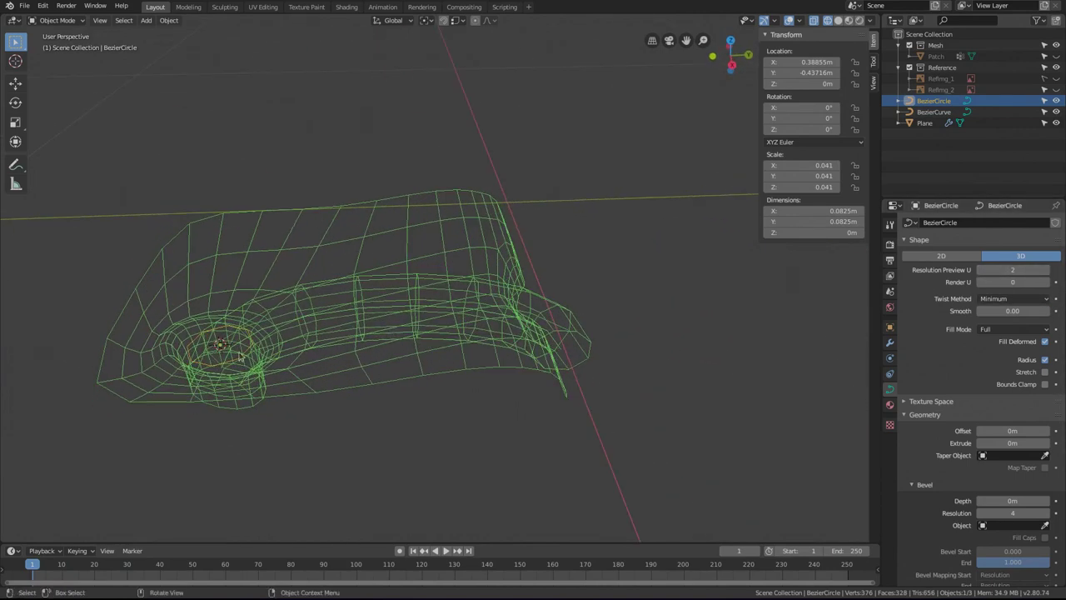
pyautogui.click(325, 312)
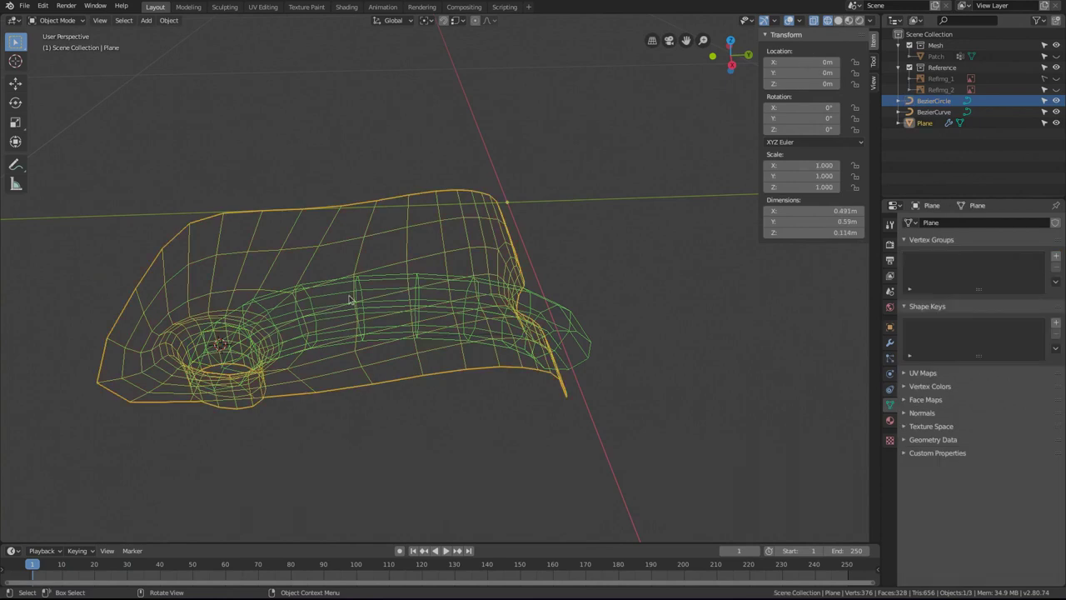
pyautogui.click(350, 300)
pyautogui.moveTo(516, 317); pyautogui.dragTo(596, 273, button='middle')
pyautogui.click(1040, 273)
pyautogui.moveTo(274, 318); pyautogui.dragTo(302, 290, button='middle')
# In the right view, raise the middle point, rotate its handle, and adjust the left point and lower-left handle.
pyautogui.press('KP_3')
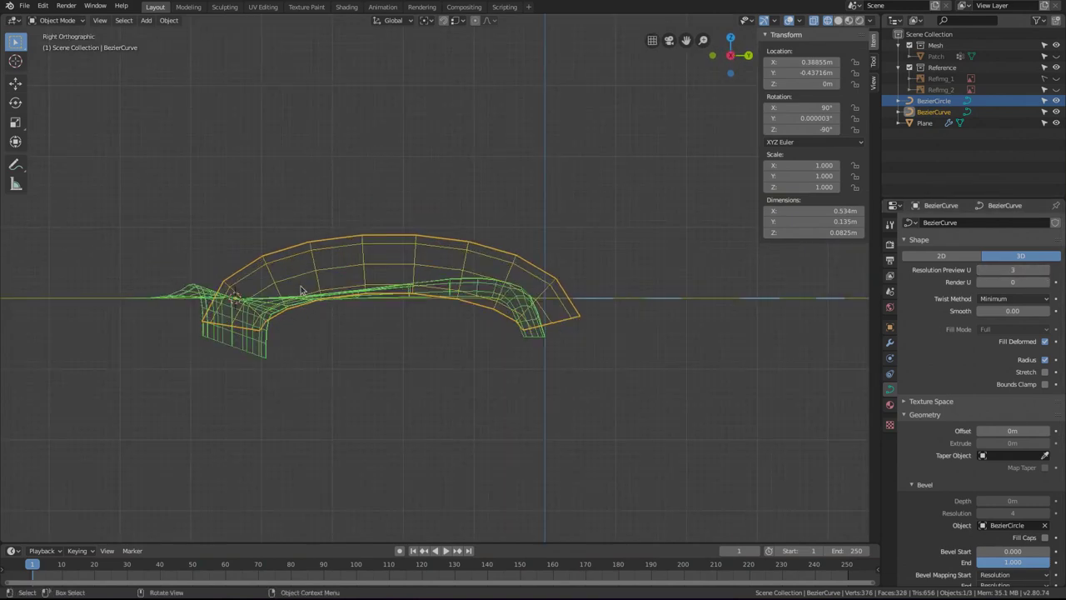
pyautogui.scroll(2, 424, 279)
pyautogui.press('Tab')
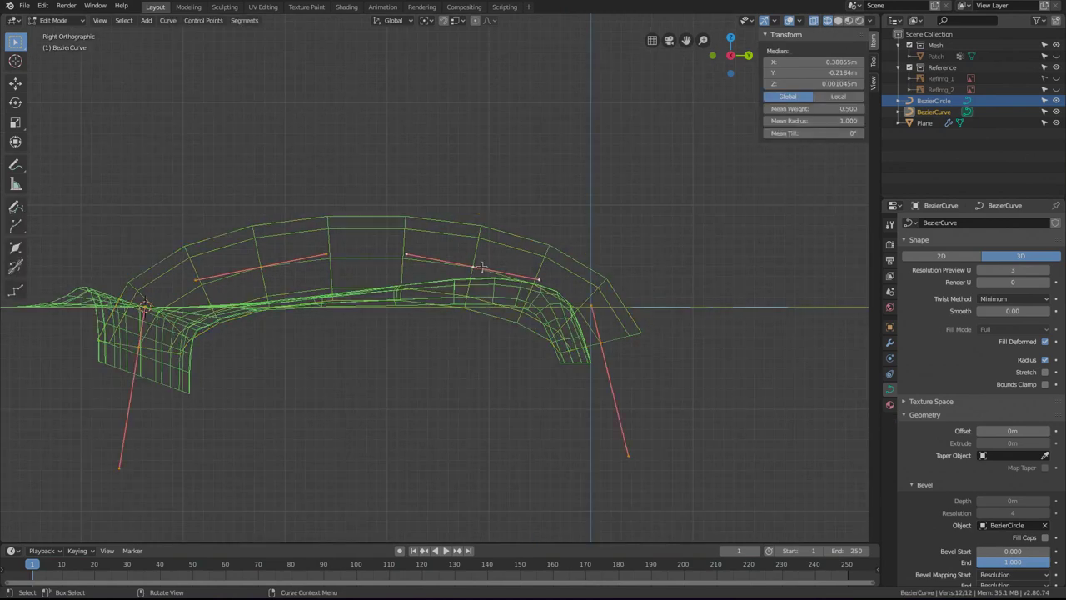
pyautogui.press('g')
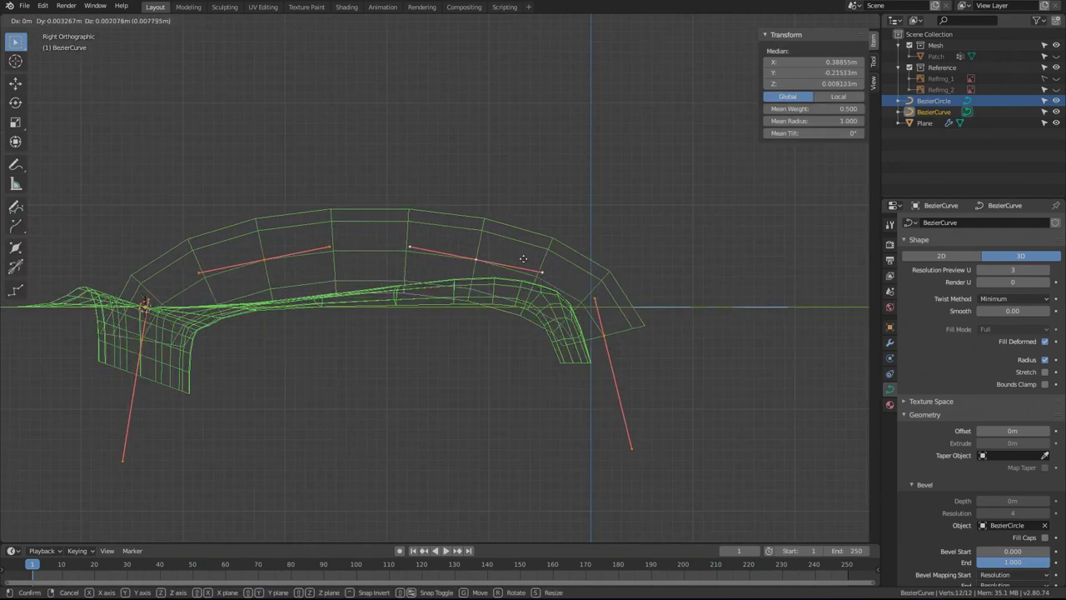
pyautogui.rightClick(532, 259)
pyautogui.click(477, 261)
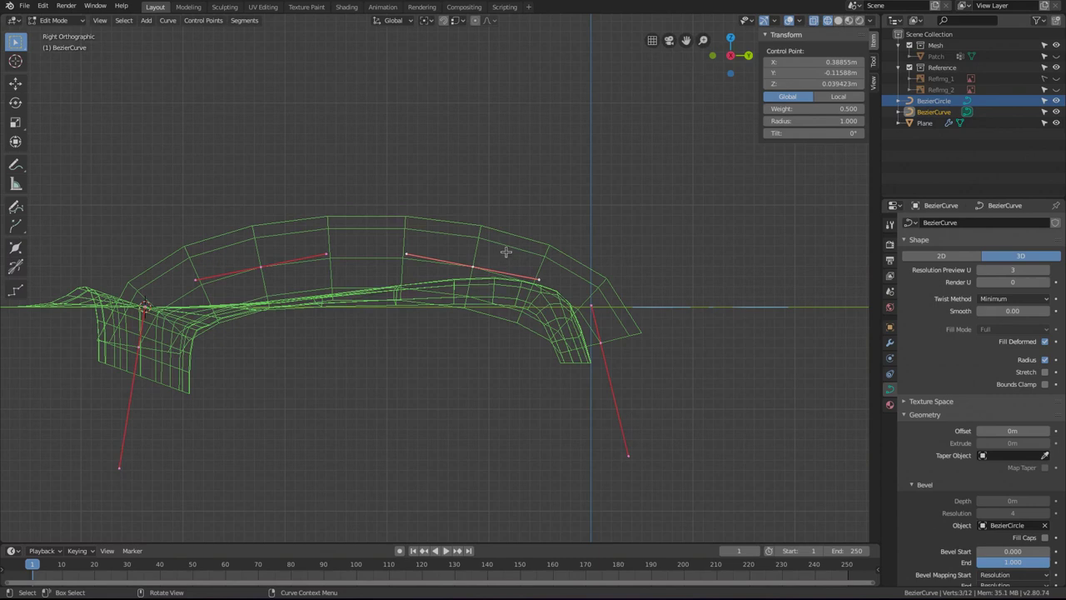
pyautogui.press('g')
pyautogui.click(545, 250)
pyautogui.press('r')
pyautogui.click(553, 241)
pyautogui.click(272, 269)
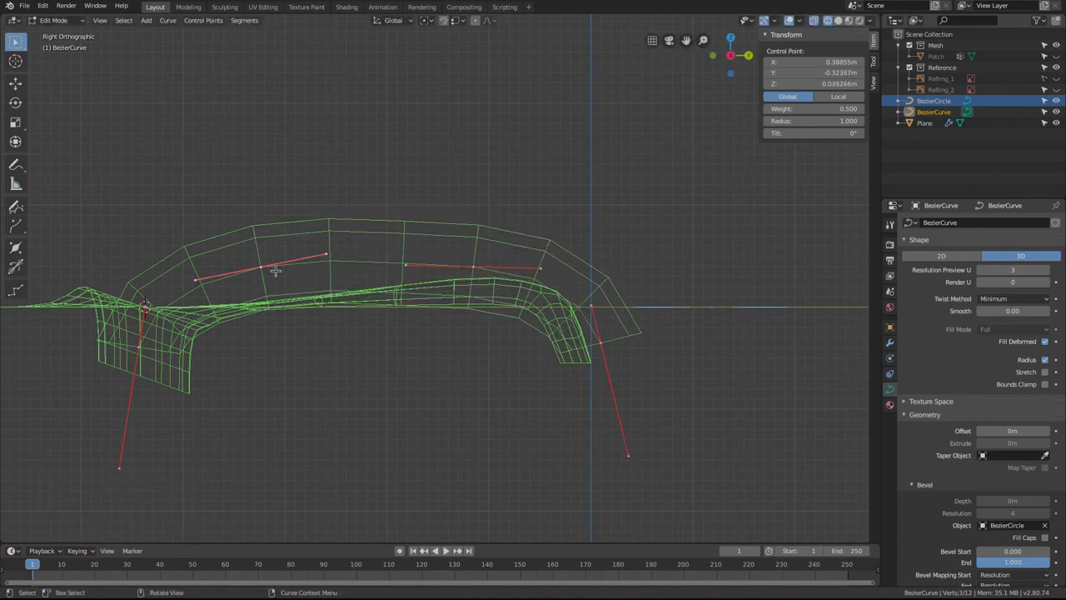
pyautogui.press('g')
pyautogui.click(267, 276)
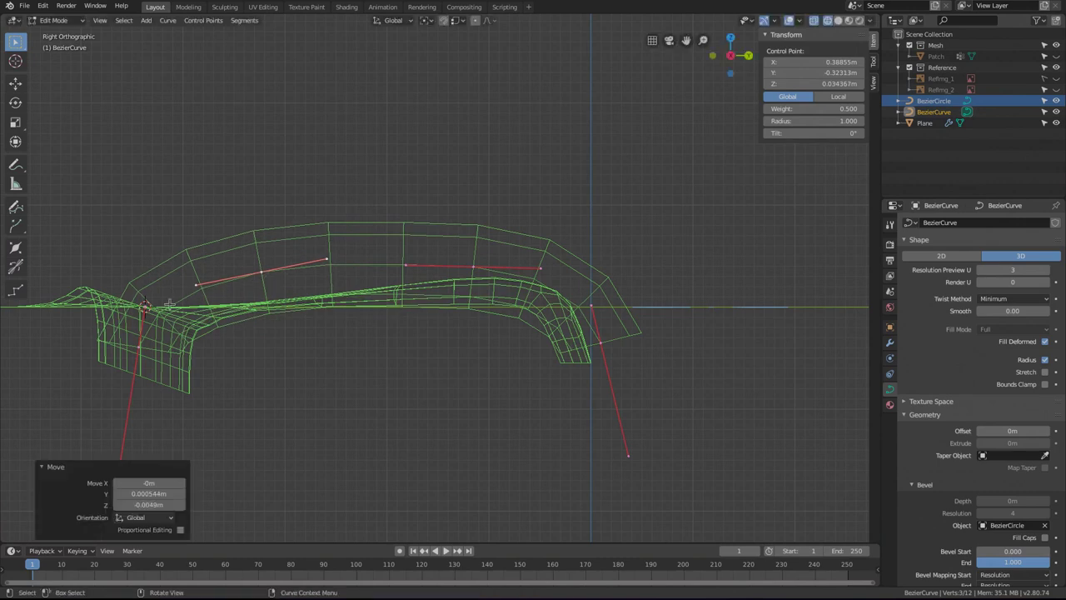
pyautogui.click(150, 348)
pyautogui.press('g')
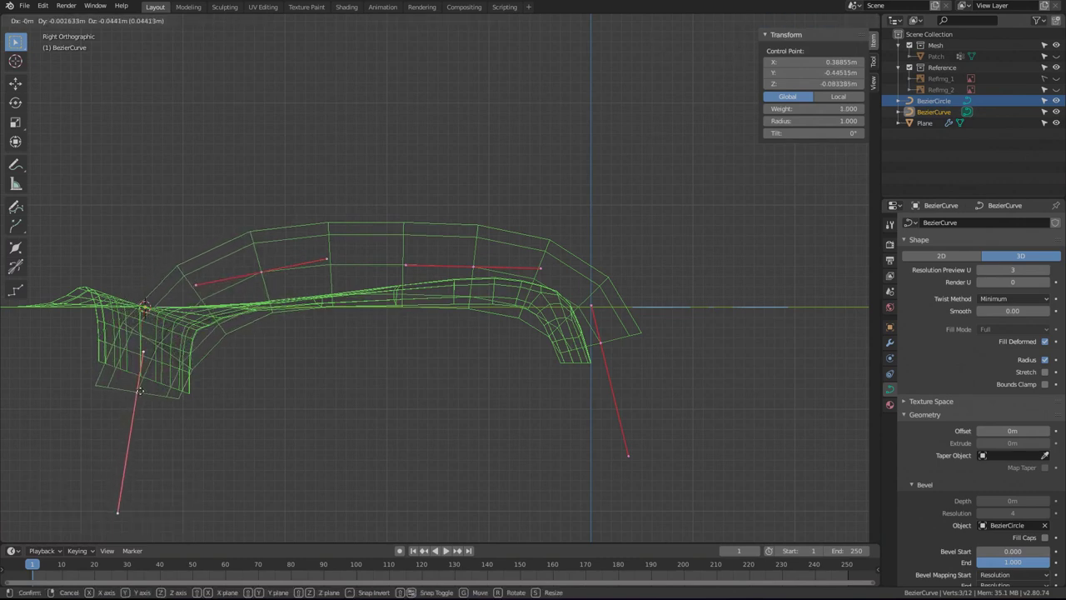
pyautogui.click(139, 390)
# Move the right point down-right, then reposition and rotate the top middle point's handle.
pyautogui.click(600, 342)
pyautogui.press('g')
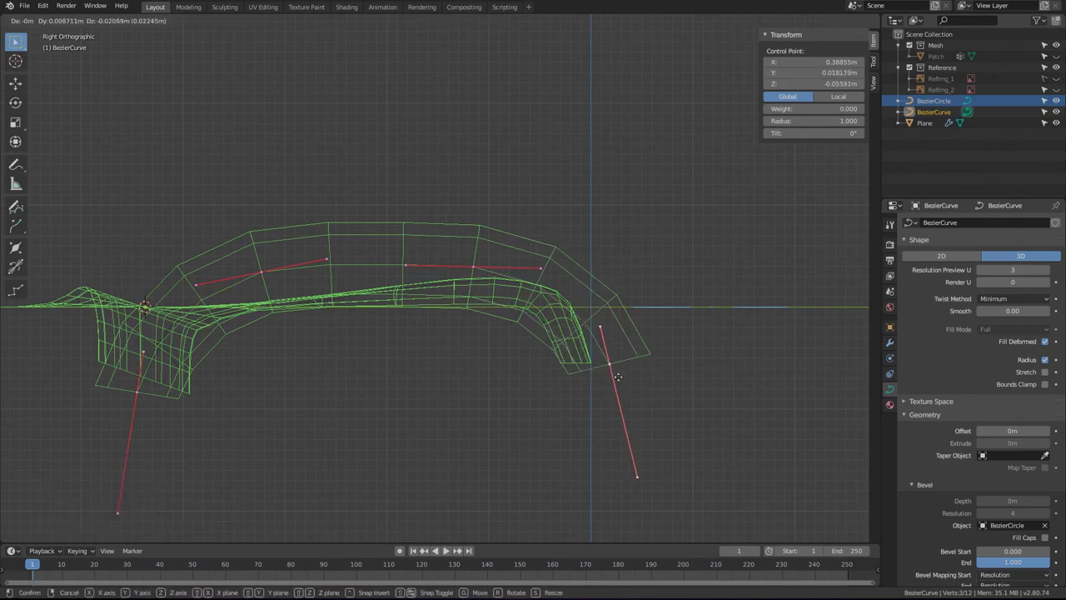
pyautogui.click(612, 376)
pyautogui.click(471, 266)
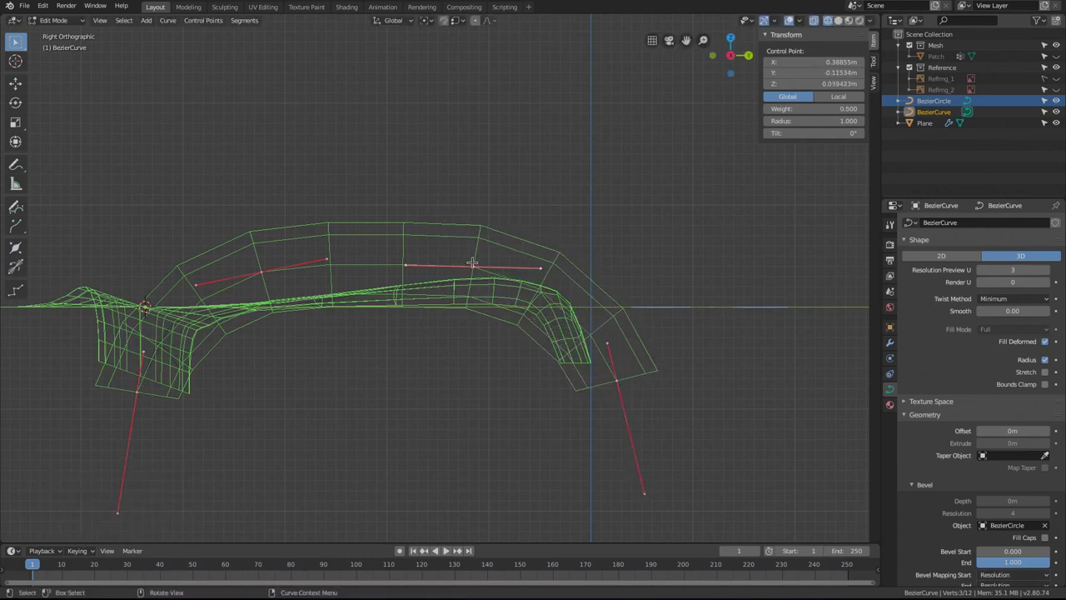
pyautogui.press('g')
pyautogui.click(504, 260)
pyautogui.press('r')
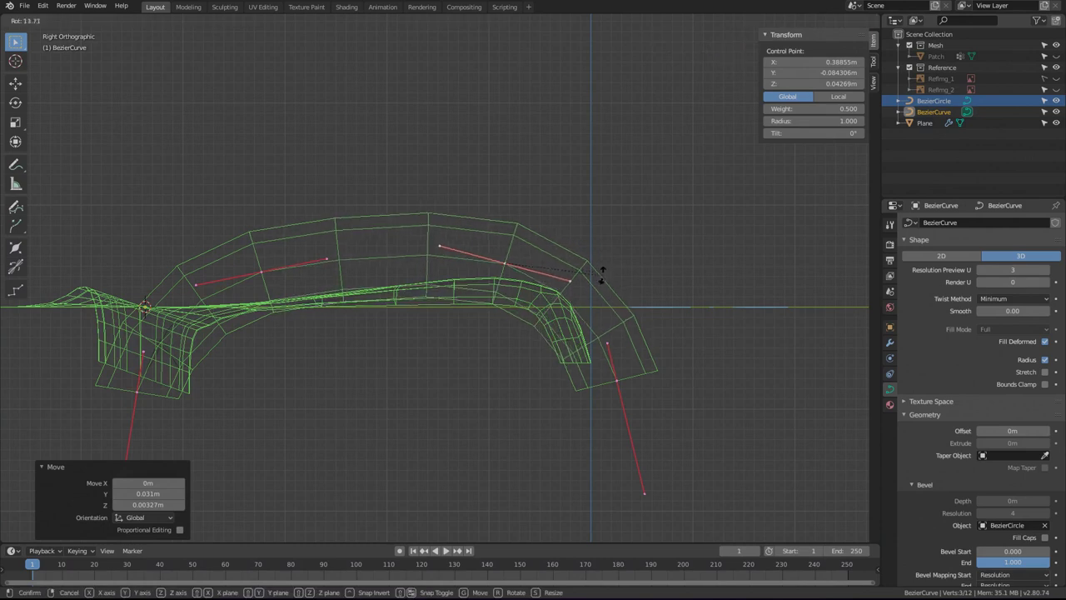
pyautogui.click(581, 274)
pyautogui.press('g')
pyautogui.click(586, 279)
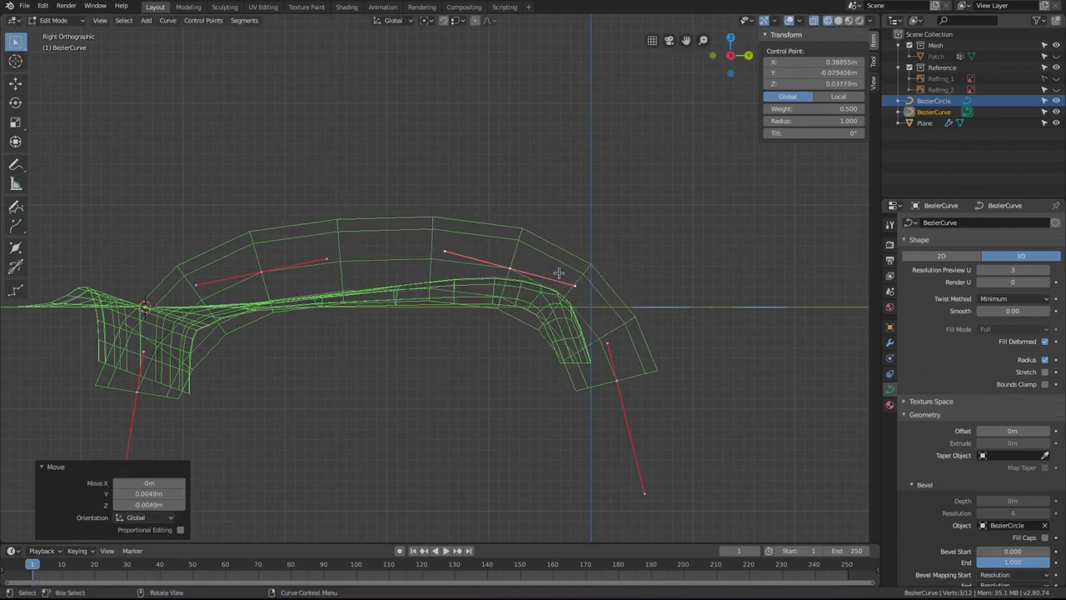
pyautogui.click(618, 377)
pyautogui.press('g')
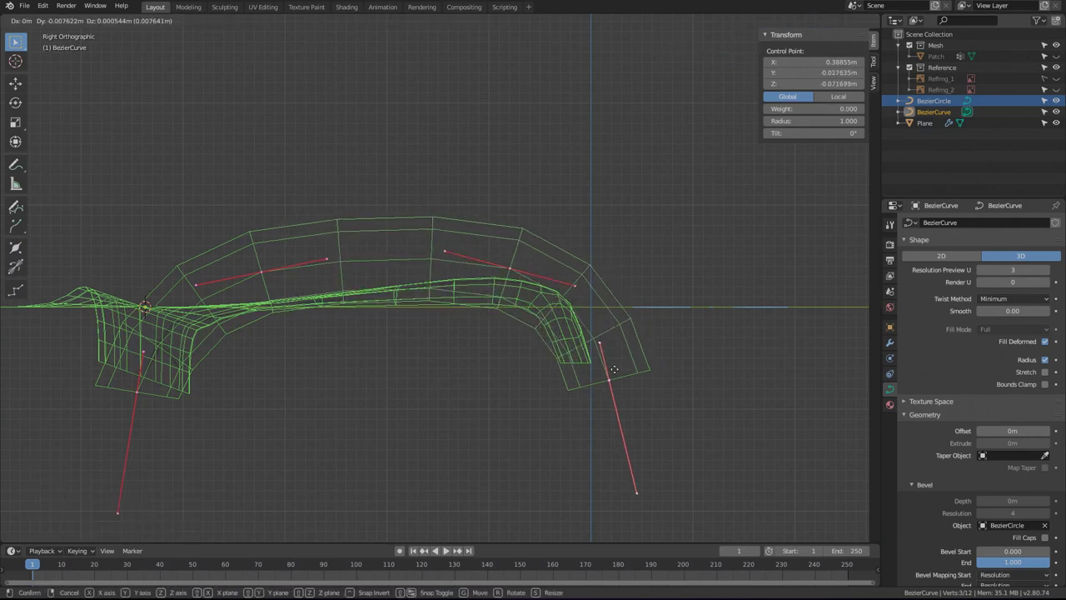
pyautogui.click(611, 375)
# Fine-tune the upper-left point and handles, then return to Object Mode in top view.
pyautogui.click(263, 272)
pyautogui.press('g')
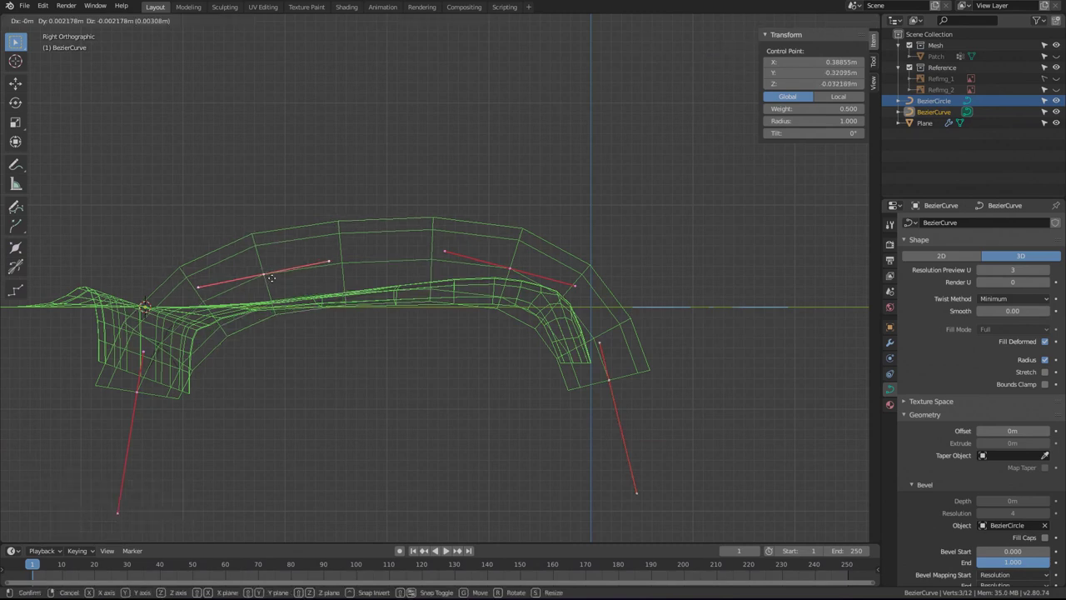
pyautogui.click(264, 277)
pyautogui.click(426, 252)
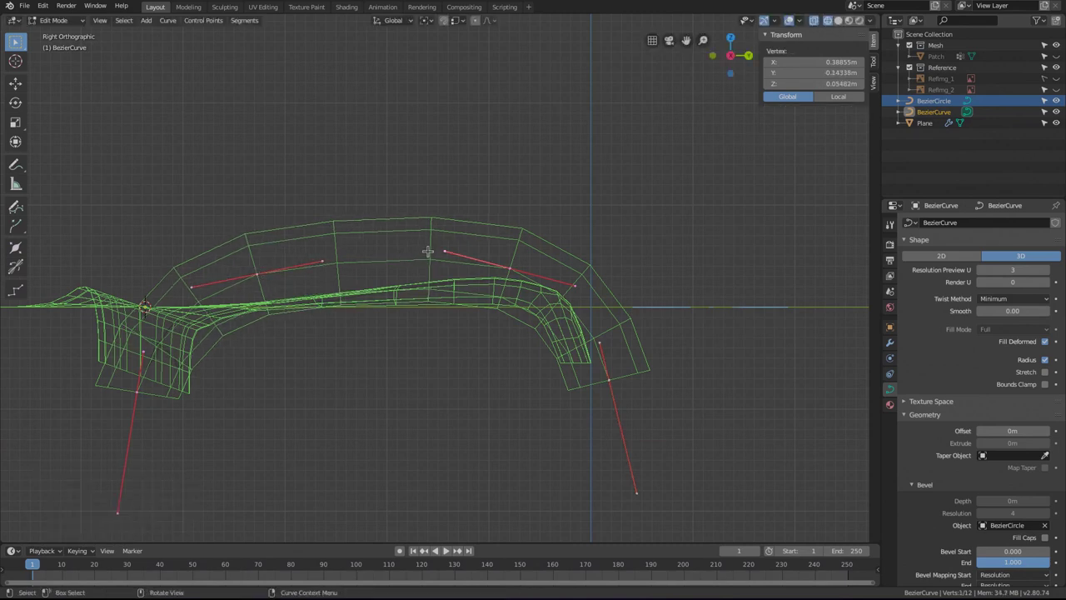
pyautogui.press('g')
pyautogui.click(423, 267)
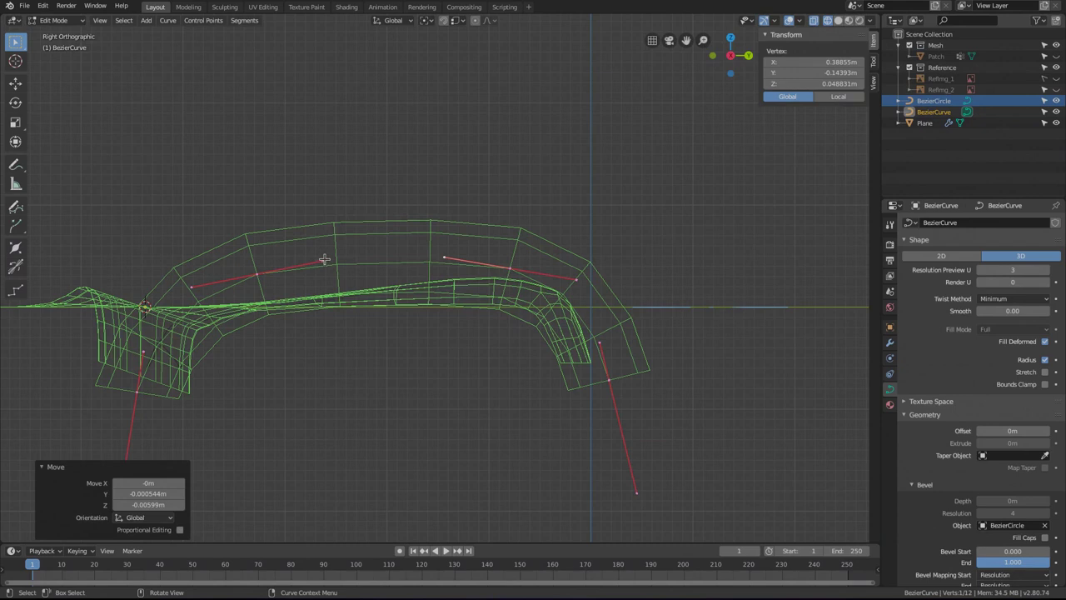
pyautogui.click(270, 276)
pyautogui.press('g')
pyautogui.click(275, 260)
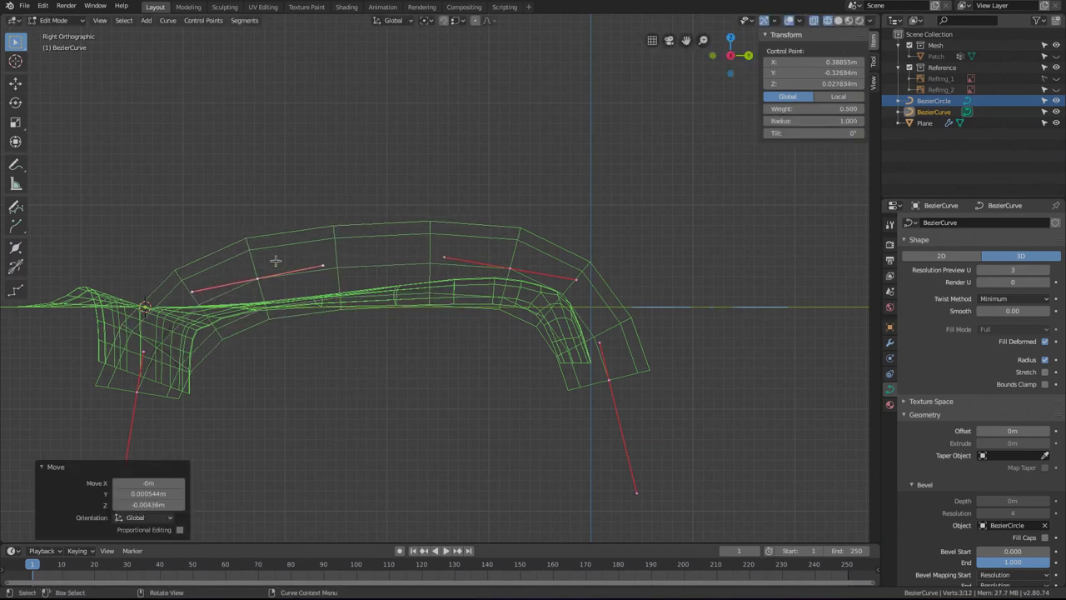
pyautogui.press('Tab')
pyautogui.moveTo(309, 269); pyautogui.dragTo(377, 310, button='middle')
pyautogui.press('KP_7')
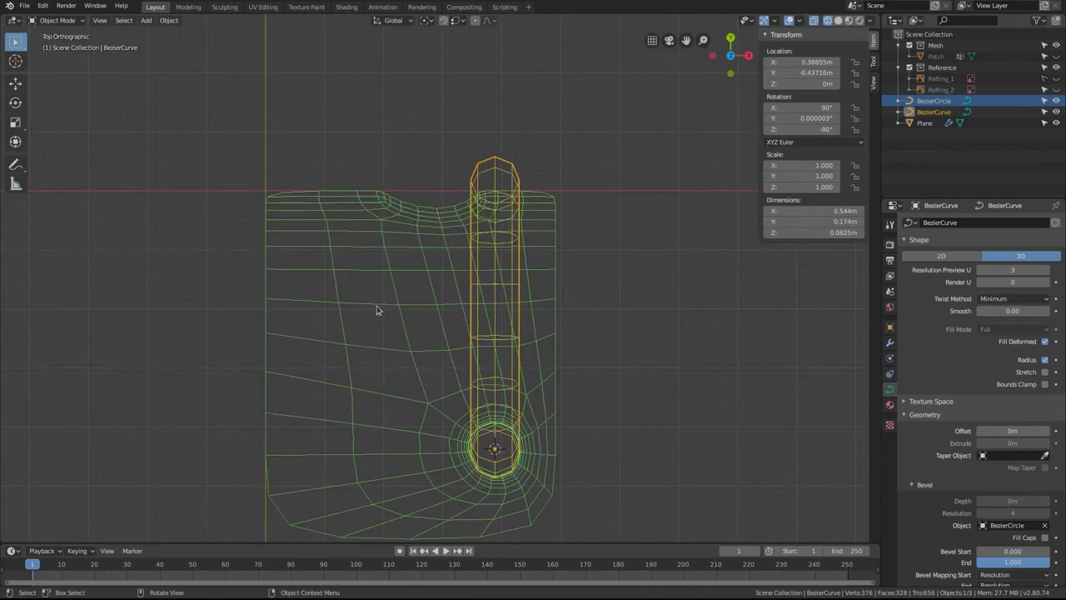
# Rotate the BezierCurve tube -14.6° around the 3D cursor at the hole.
pyautogui.click(427, 22)
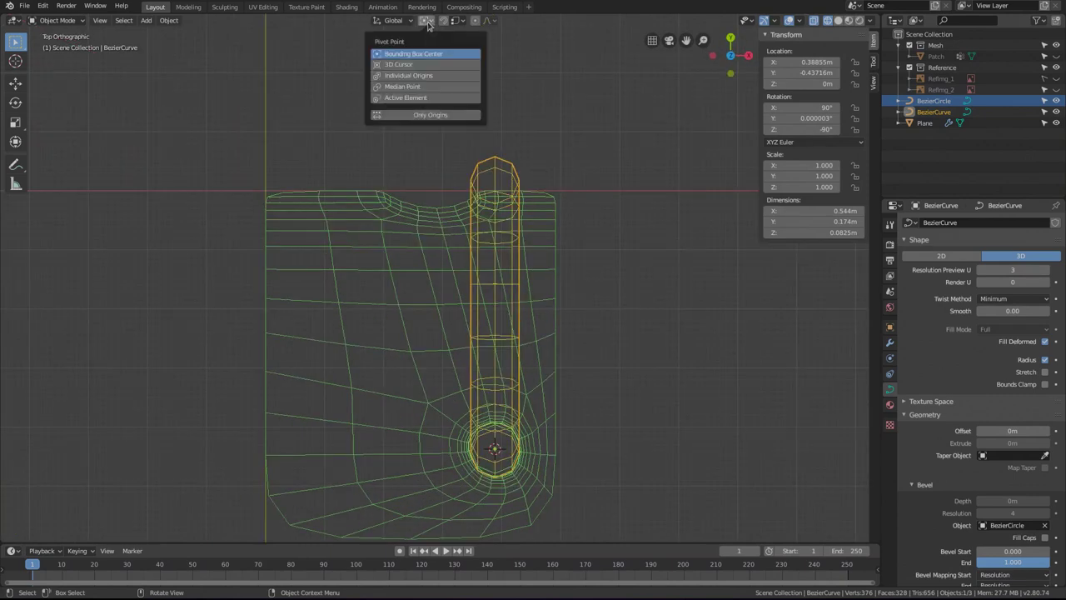
pyautogui.click(418, 65)
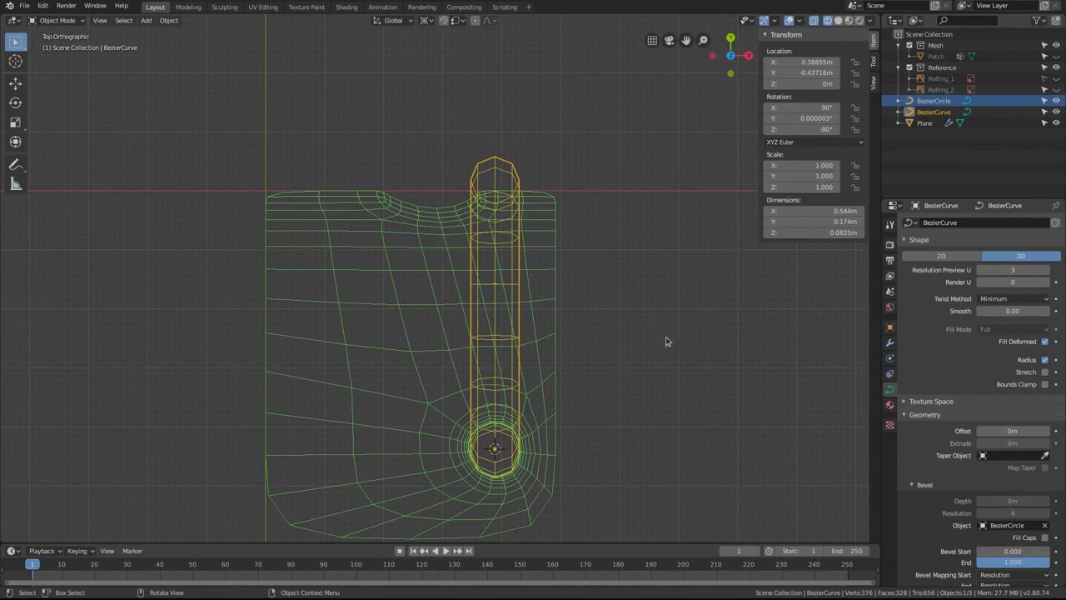
pyautogui.press('r')
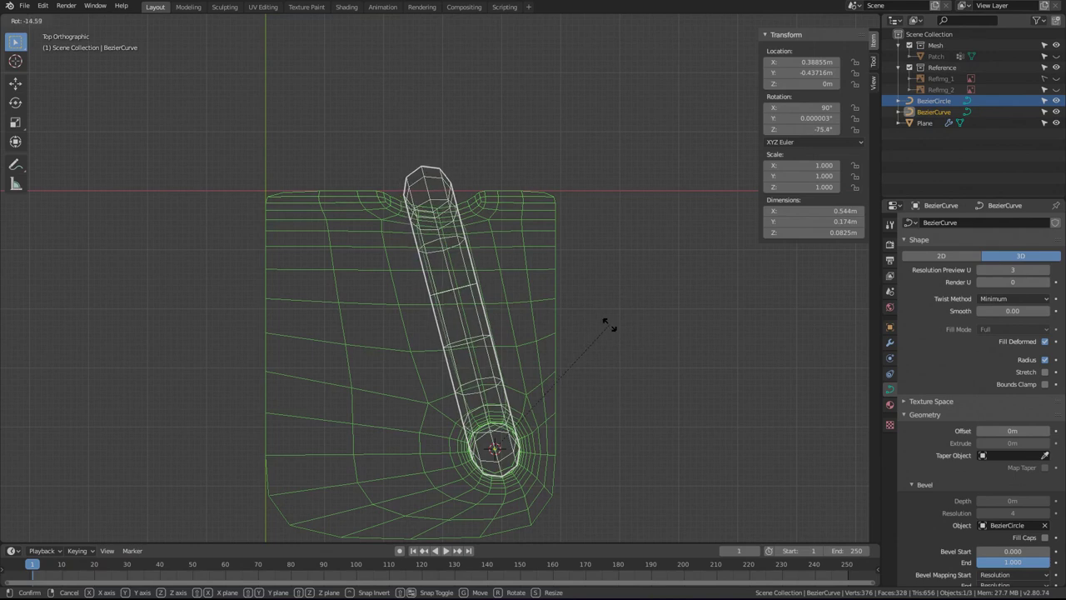
pyautogui.click(609, 326)
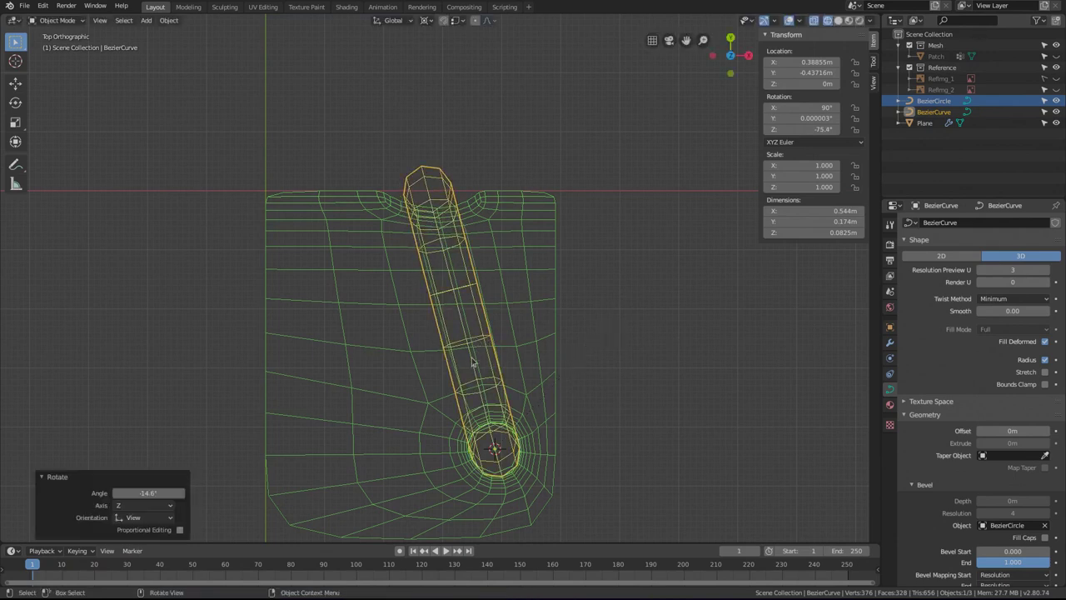
pyautogui.moveTo(409, 340); pyautogui.dragTo(376, 277, button='middle')
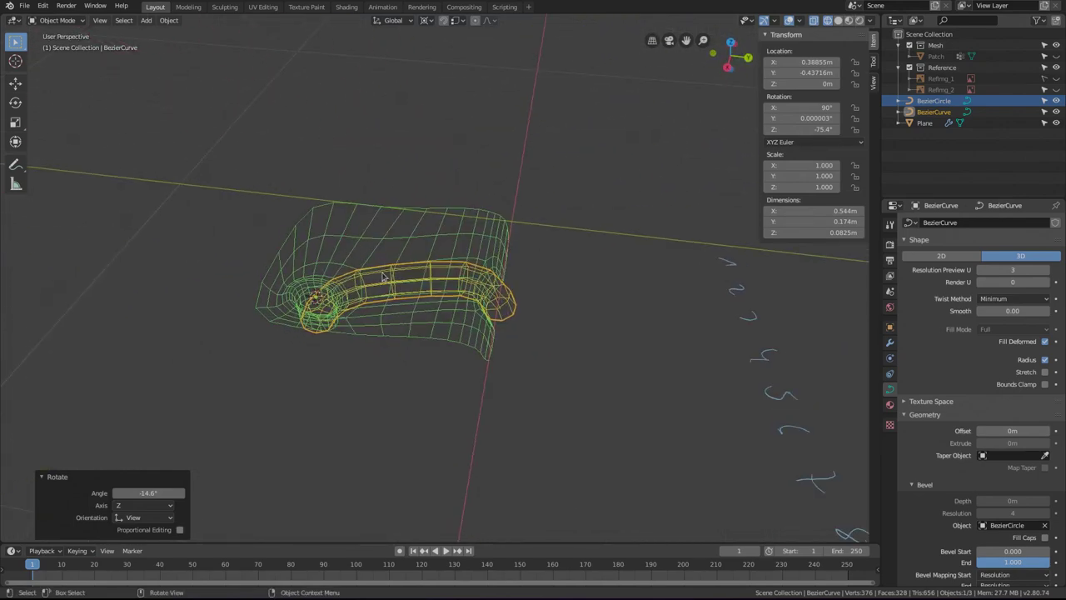
pyautogui.scroll(5, 384, 277)
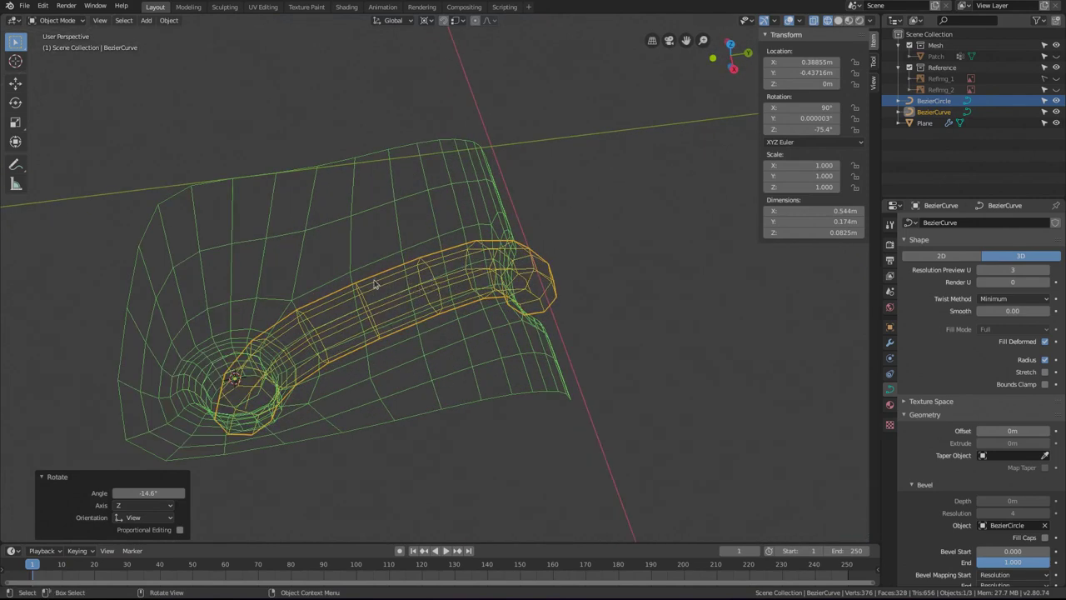
# Convert the BezierCurve tube to a mesh (80 vertices, 72 faces) and enter Edit Mode.
pyautogui.click(168, 21)
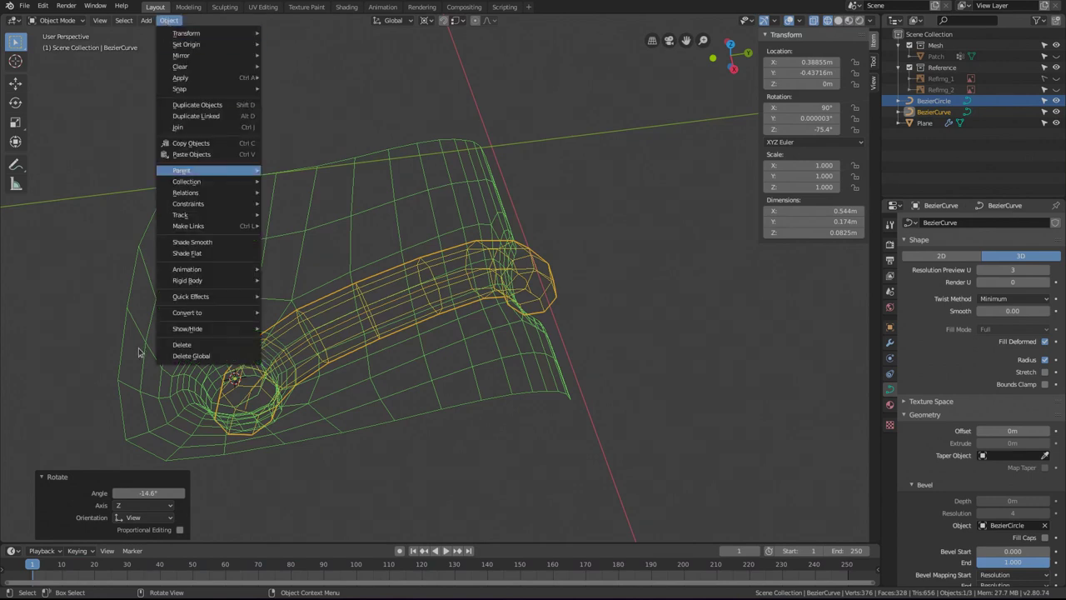
pyautogui.moveTo(222, 313)
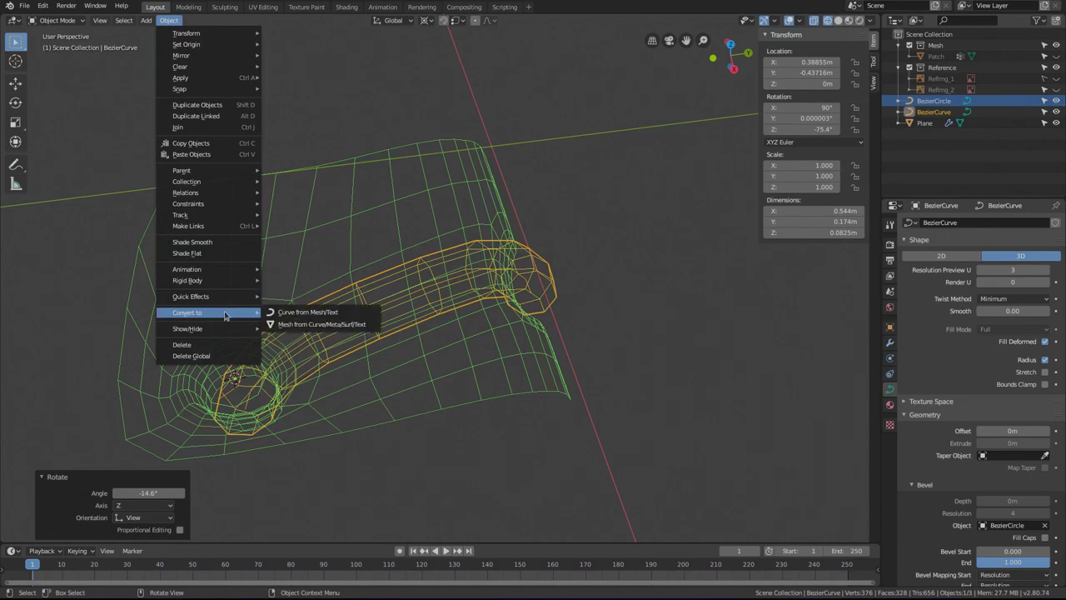
pyautogui.click(303, 324)
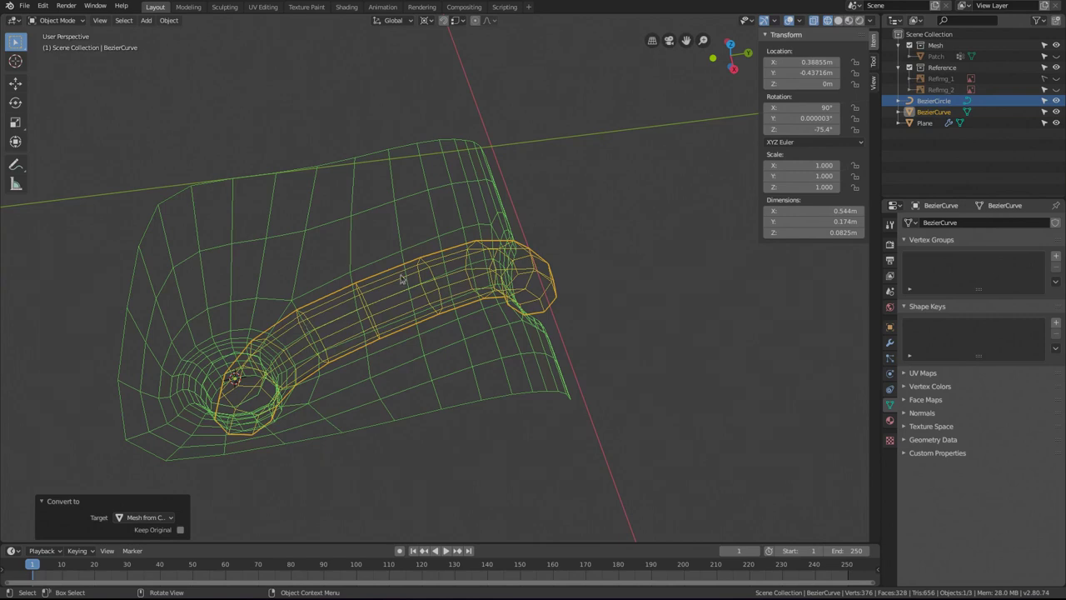
pyautogui.moveTo(407, 282); pyautogui.dragTo(351, 313, button='middle')
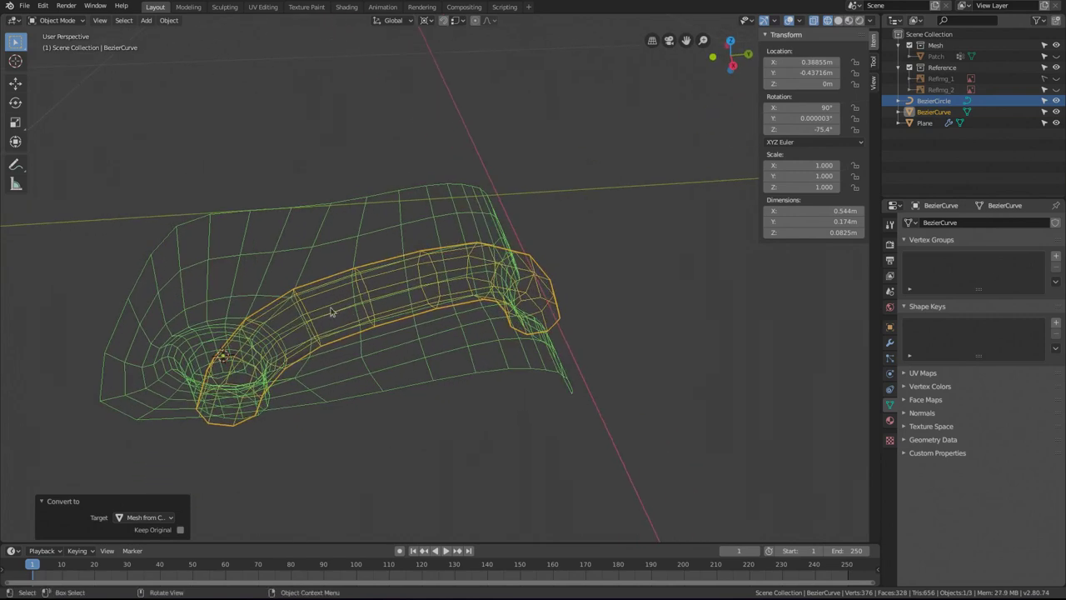
pyautogui.click(426, 265)
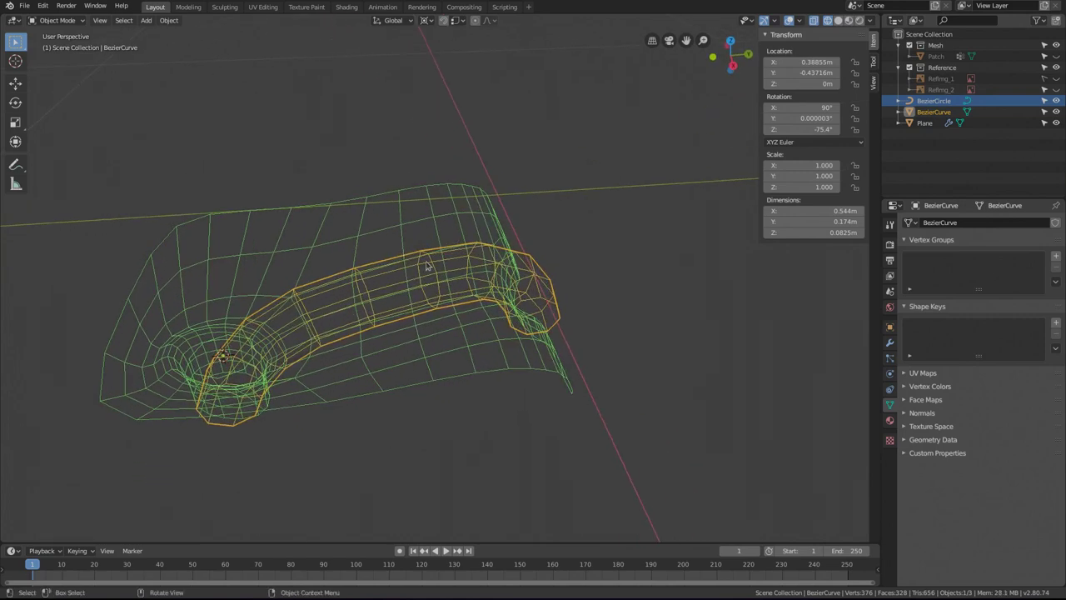
pyautogui.press('Tab')
pyautogui.moveTo(373, 290); pyautogui.dragTo(445, 338, button='middle')
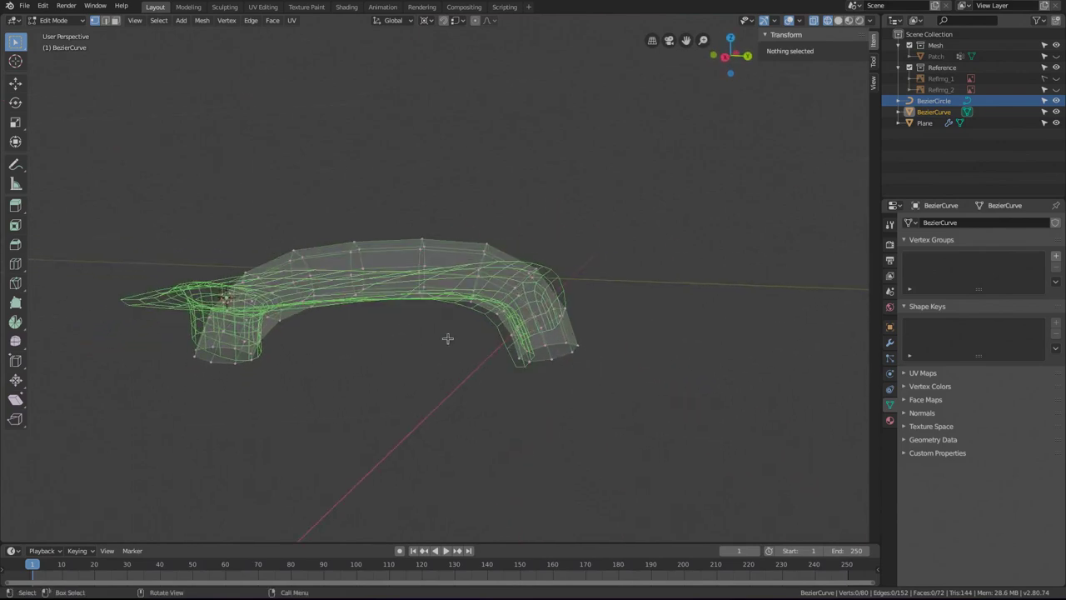
# Select the edge loop at the tube's right end and set the pivot to bounding box center.
pyautogui.click(568, 354)
pyautogui.keyDown('alt'); pyautogui.click(618, 330); pyautogui.keyUp('alt')
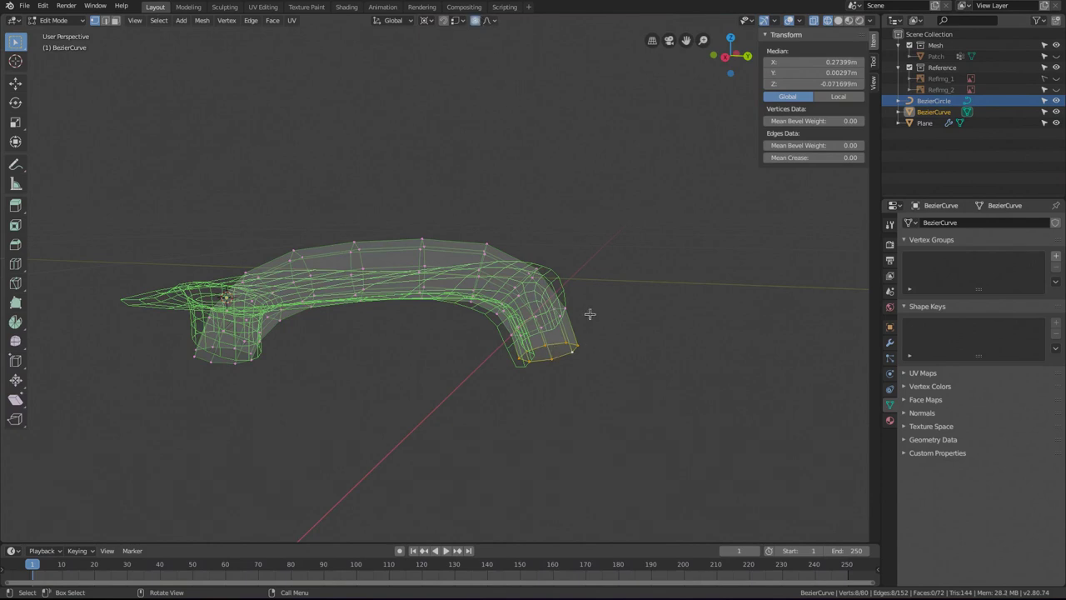
pyautogui.moveTo(590, 313); pyautogui.dragTo(607, 317, button='middle')
pyautogui.press('s')
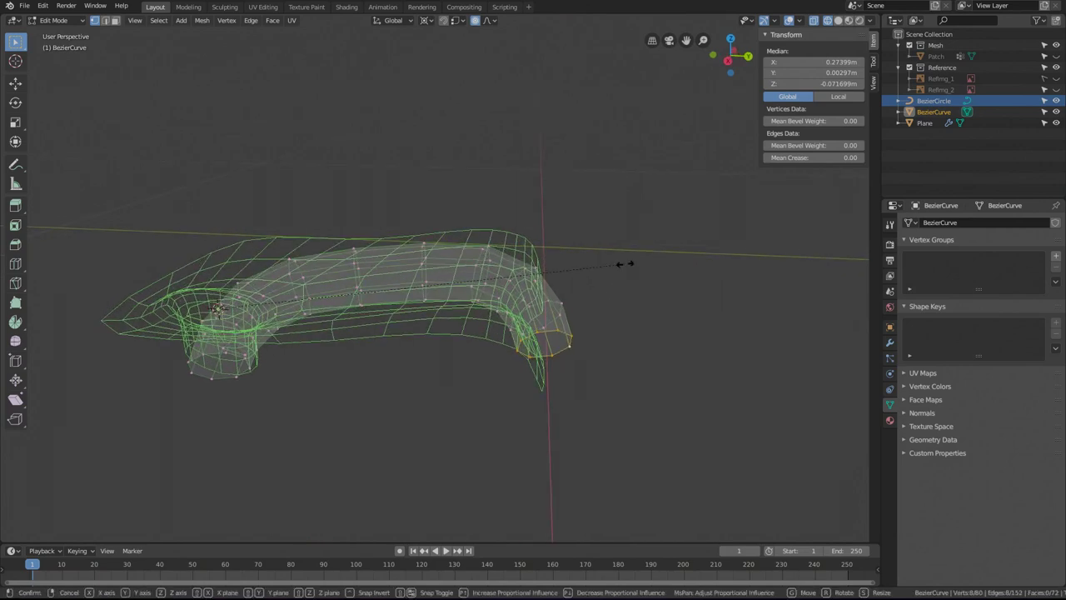
pyautogui.rightClick(624, 263)
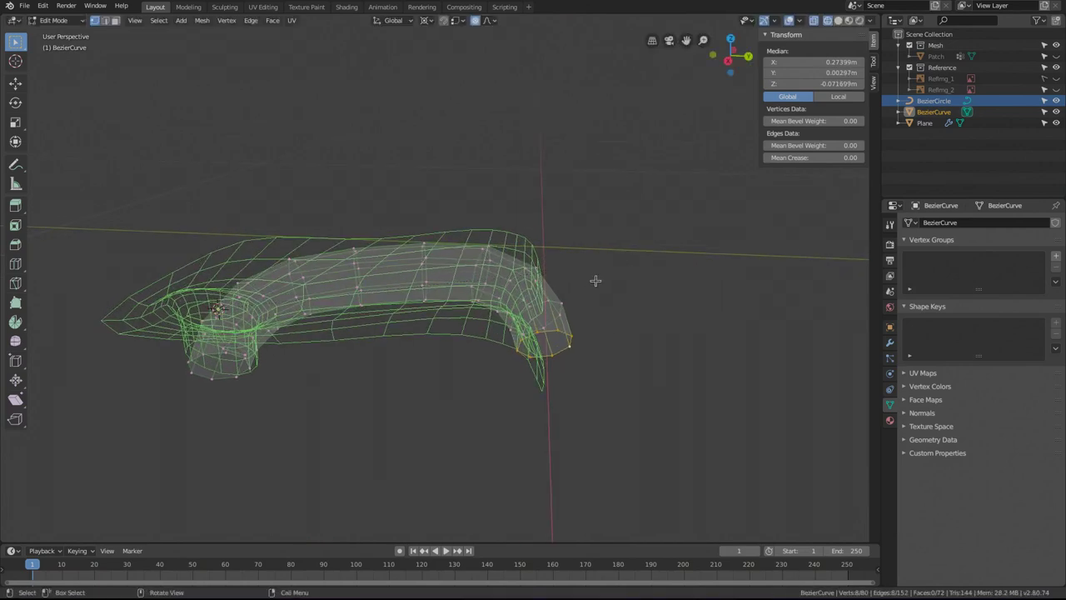
pyautogui.click(424, 21)
pyautogui.click(395, 54)
# Try an X-axis resize of the end loop, cancel it, and switch to top view.
pyautogui.press('s')
pyautogui.press('x')
pyautogui.press('x')
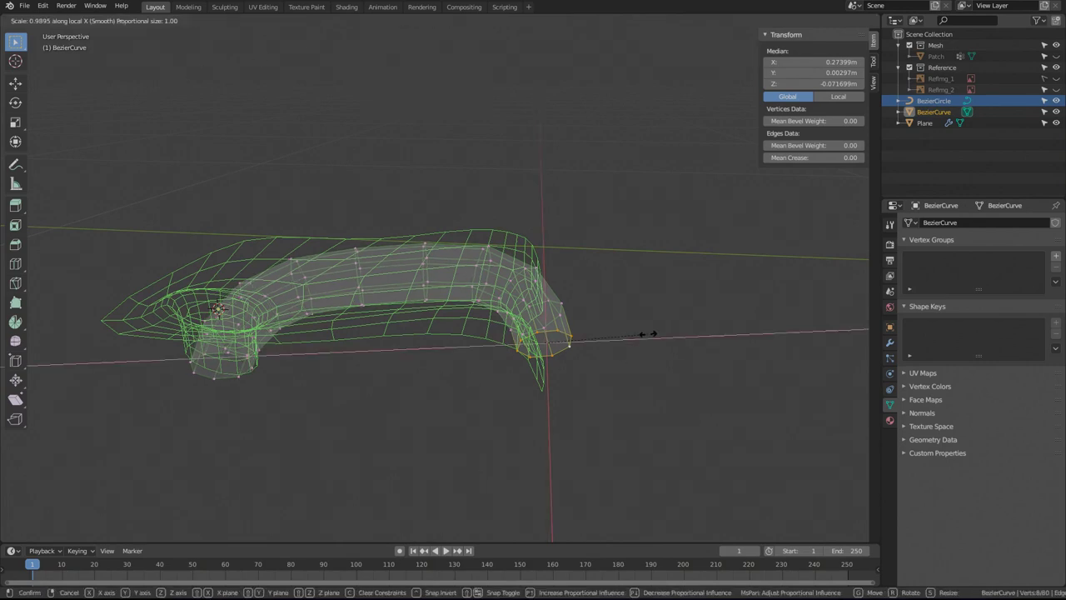
pyautogui.scroll(14, 633, 334)
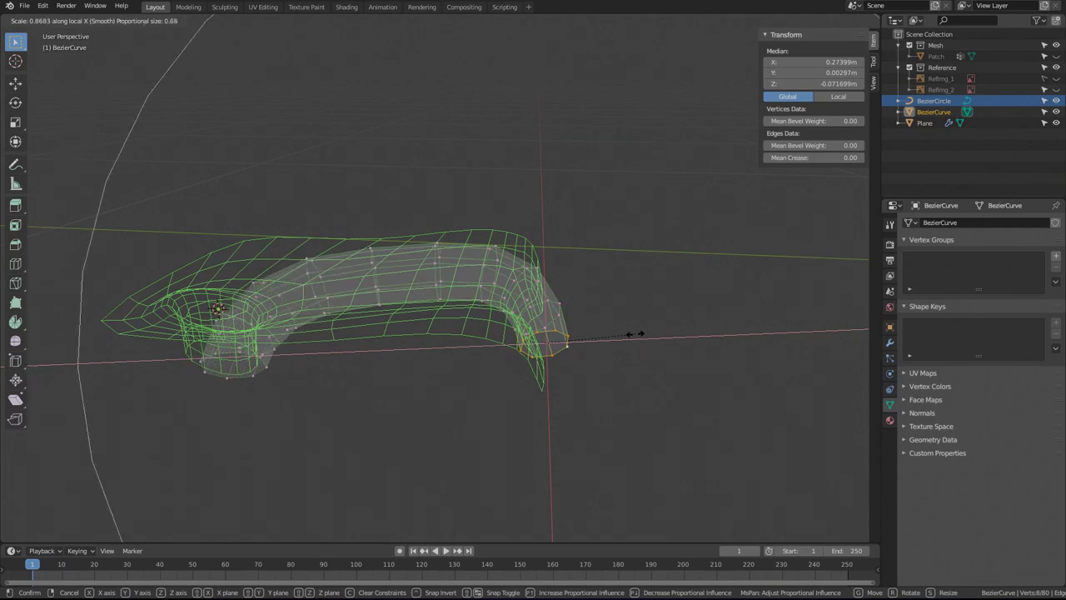
pyautogui.scroll(6, 633, 334)
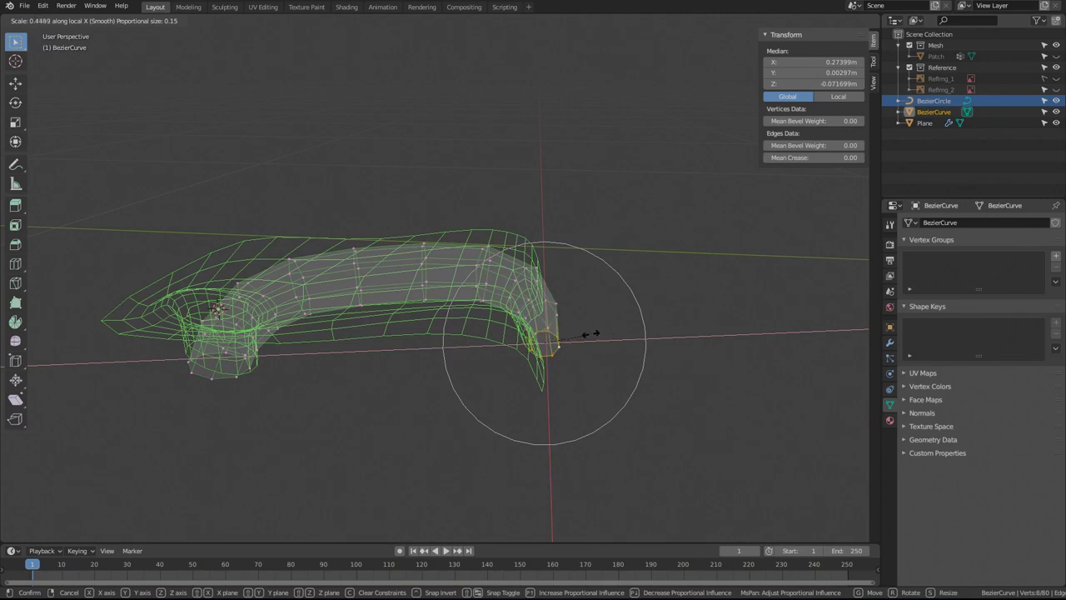
pyautogui.rightClick(590, 334)
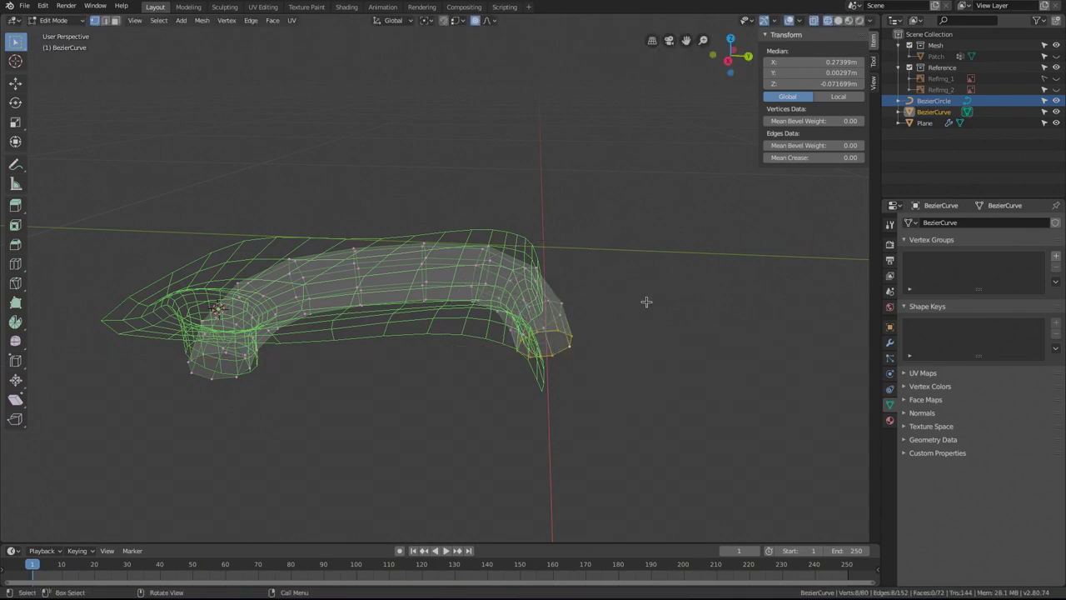
pyautogui.press('KP_7')
# With proportional editing, scale the tube tip to 0.58 in X and 1.33 in Z, then nudge it along X.
pyautogui.press('s')
pyautogui.press('x')
pyautogui.press('x')
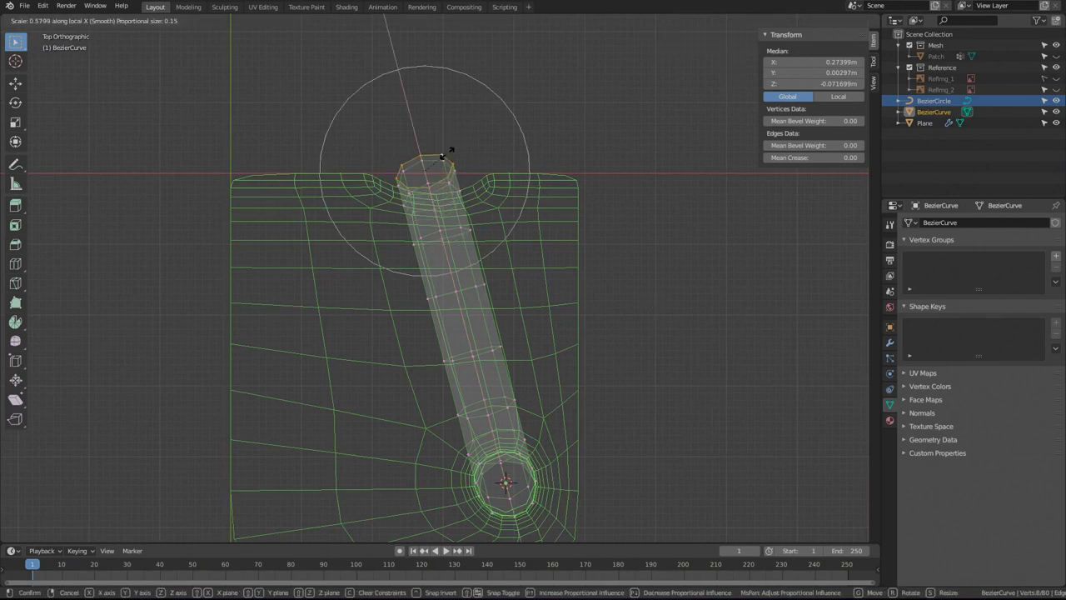
pyautogui.click(447, 154)
pyautogui.press('s')
pyautogui.press('y')
pyautogui.press('y')
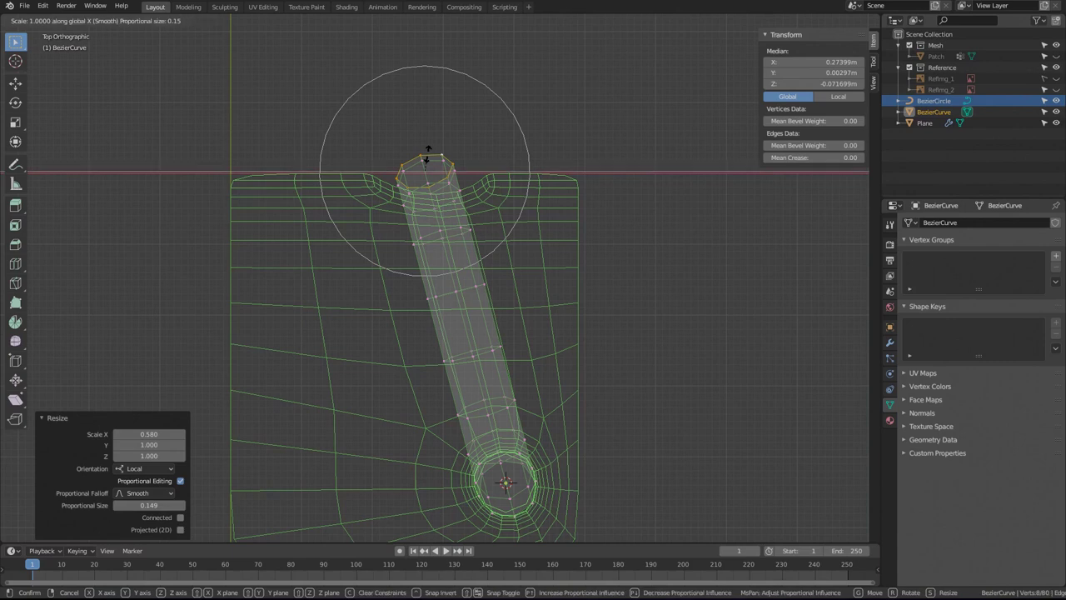
pyautogui.press('z')
pyautogui.press('z')
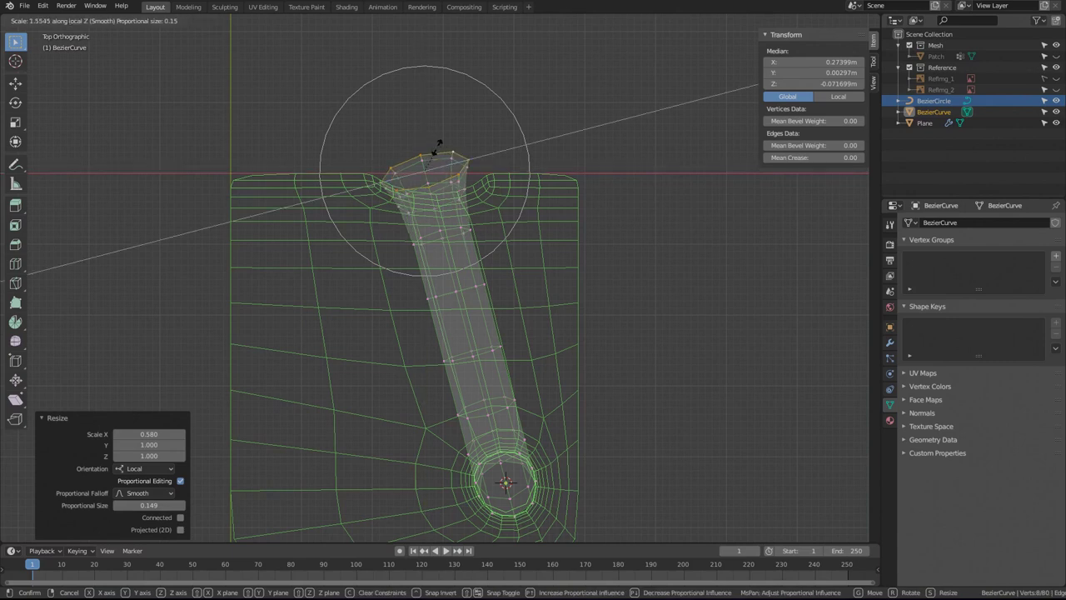
pyautogui.click(431, 148)
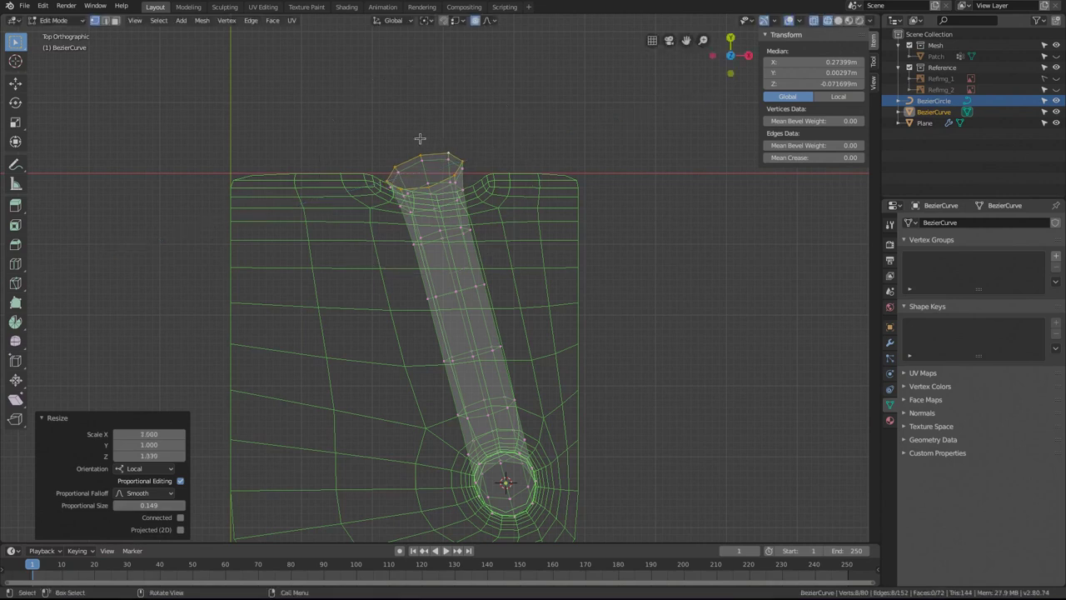
pyautogui.press('g')
pyautogui.press('x')
pyautogui.press('x')
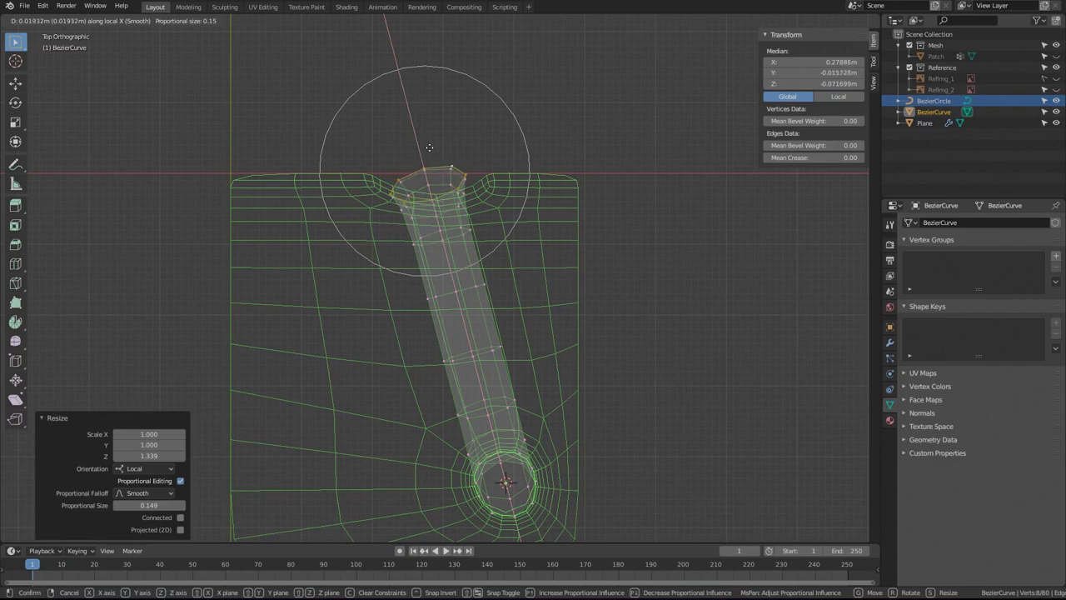
pyautogui.click(429, 147)
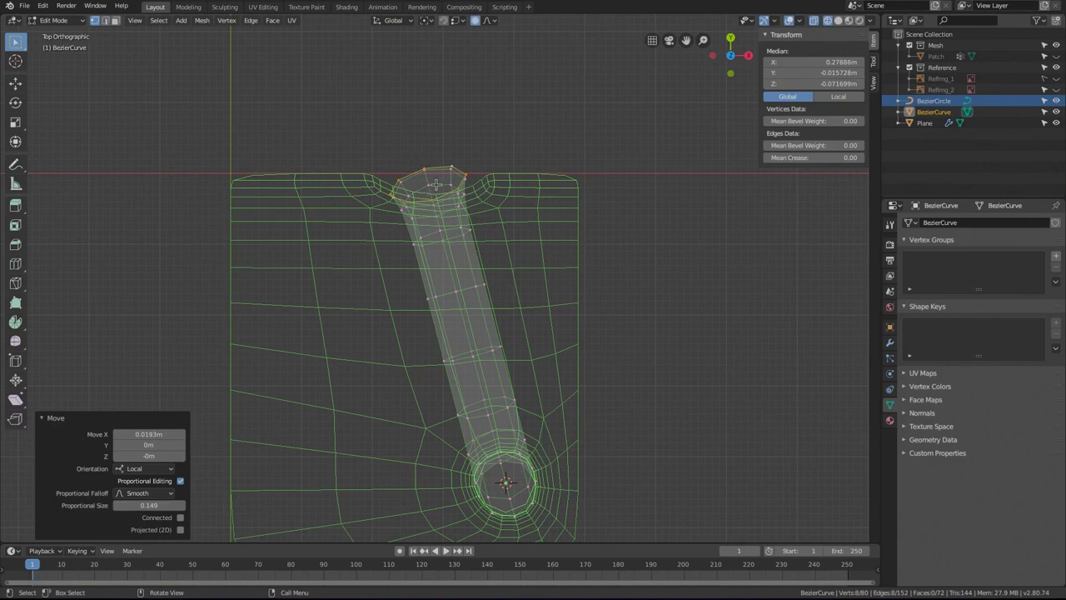
# Swell three edge loops along the tube, scaling them to 1.375, 1.346 and 1.217.
pyautogui.click(442, 237)
pyautogui.keyDown('alt'); pyautogui.click(449, 231); pyautogui.keyUp('alt')
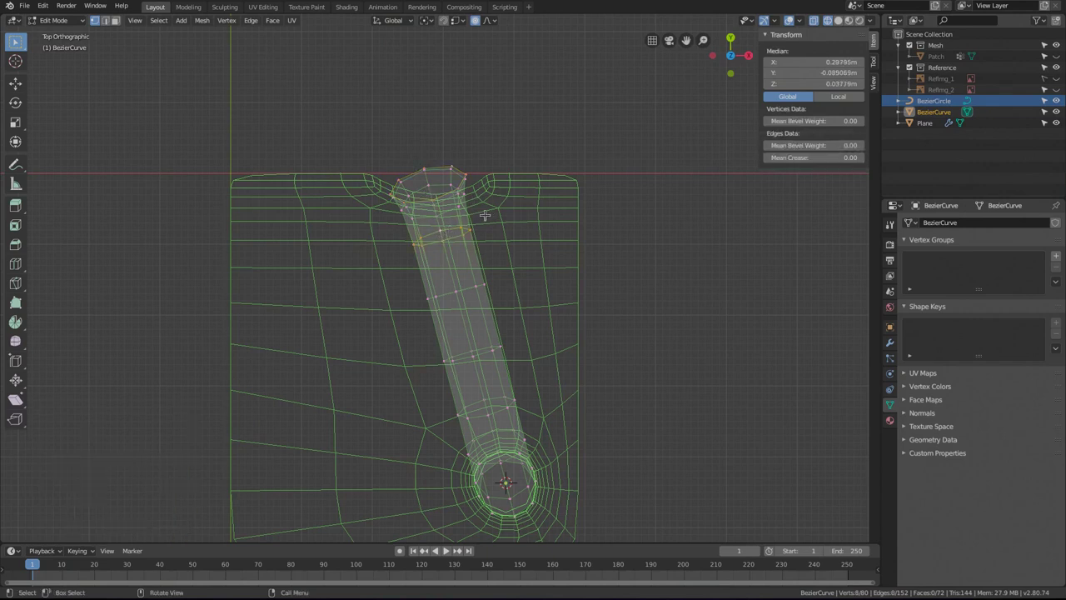
pyautogui.press('s')
pyautogui.scroll(4, 489, 215)
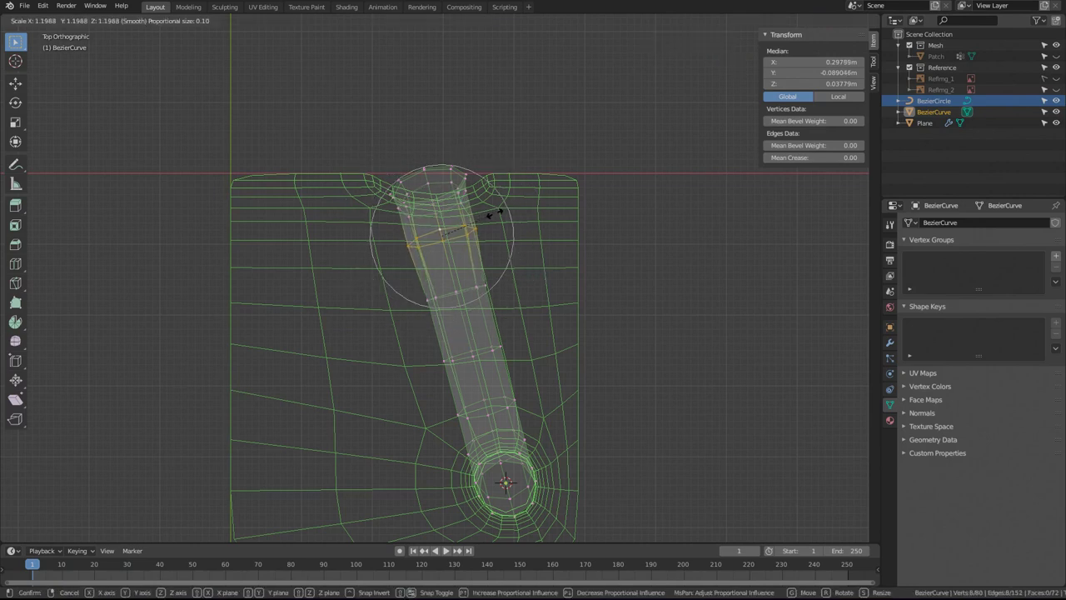
pyautogui.scroll(2, 499, 213)
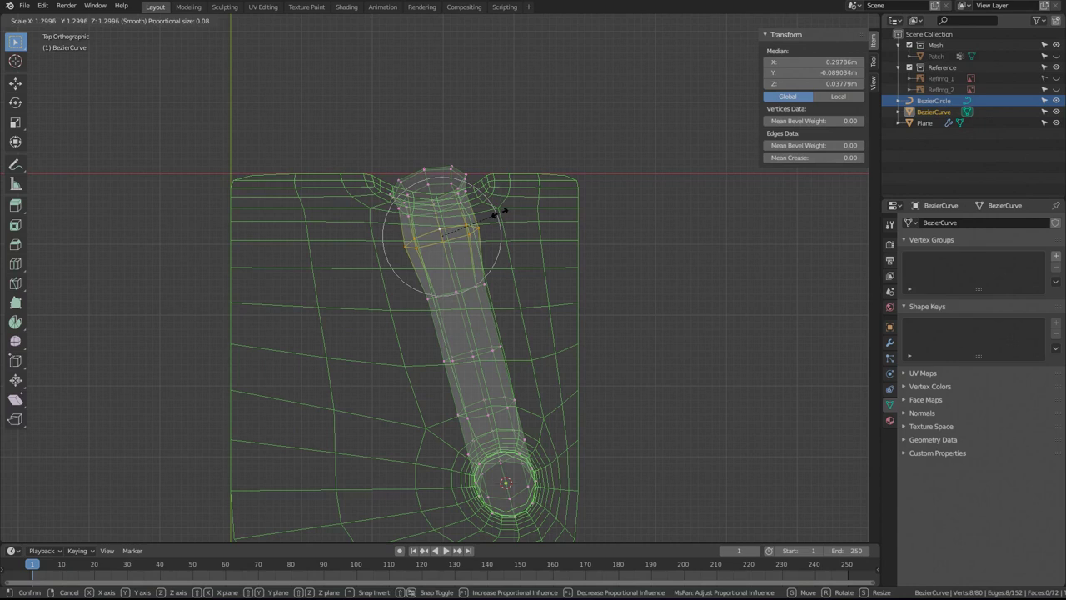
pyautogui.scroll(-1, 500, 213)
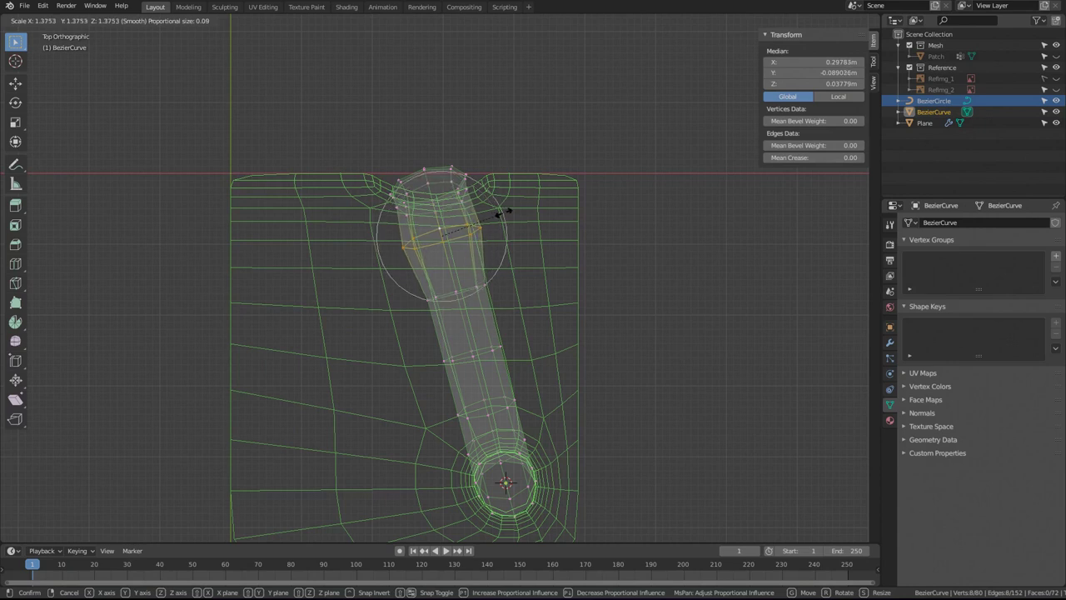
pyautogui.click(503, 213)
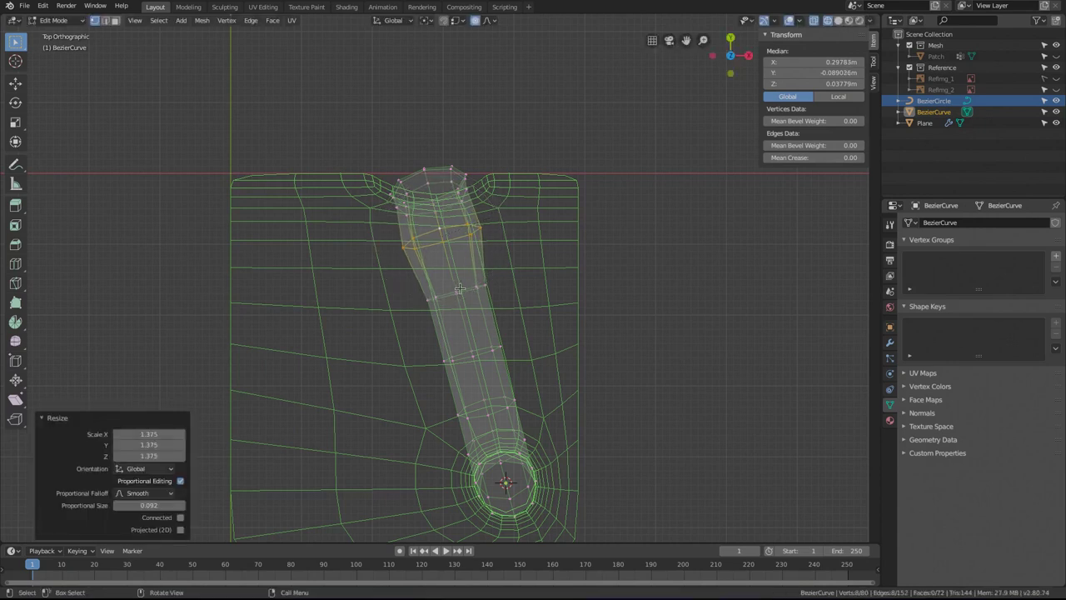
pyautogui.keyDown('alt'); pyautogui.click(487, 277); pyautogui.keyUp('alt')
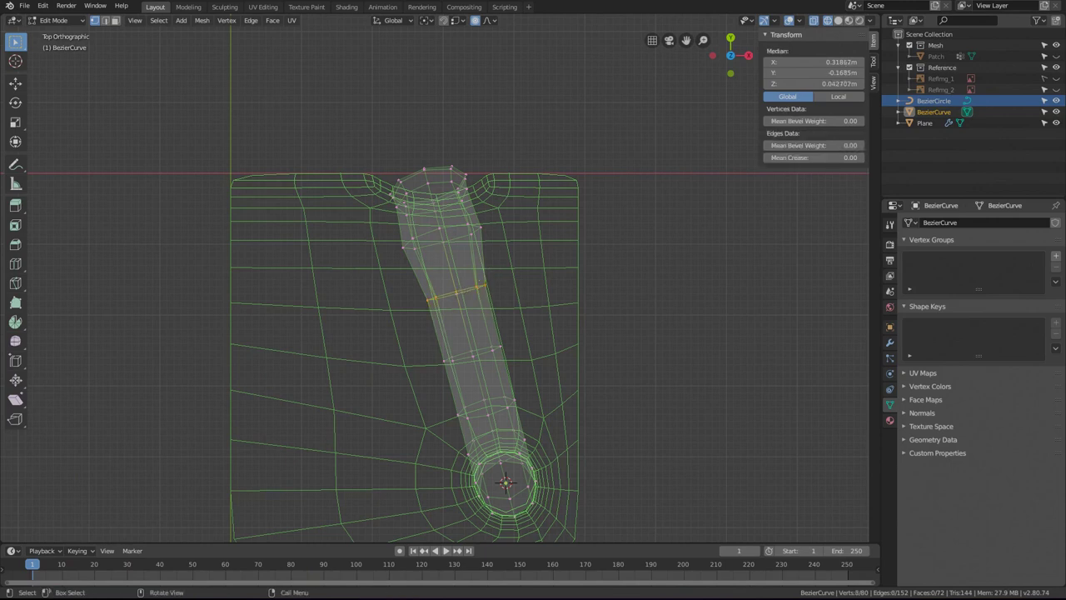
pyautogui.press('s')
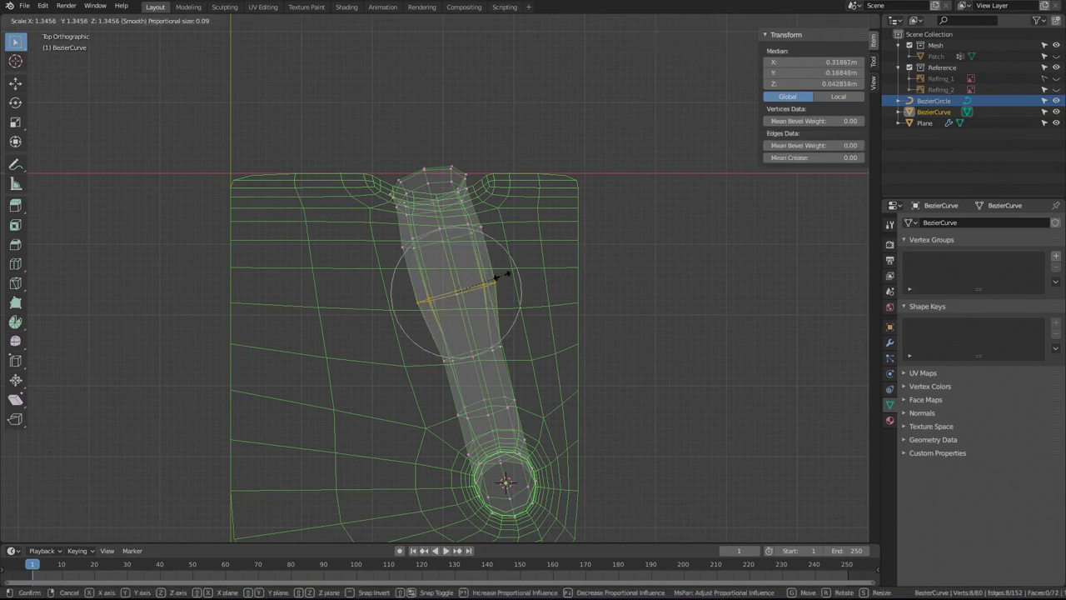
pyautogui.click(502, 277)
pyautogui.keyDown('alt'); pyautogui.click(482, 346); pyautogui.keyUp('alt')
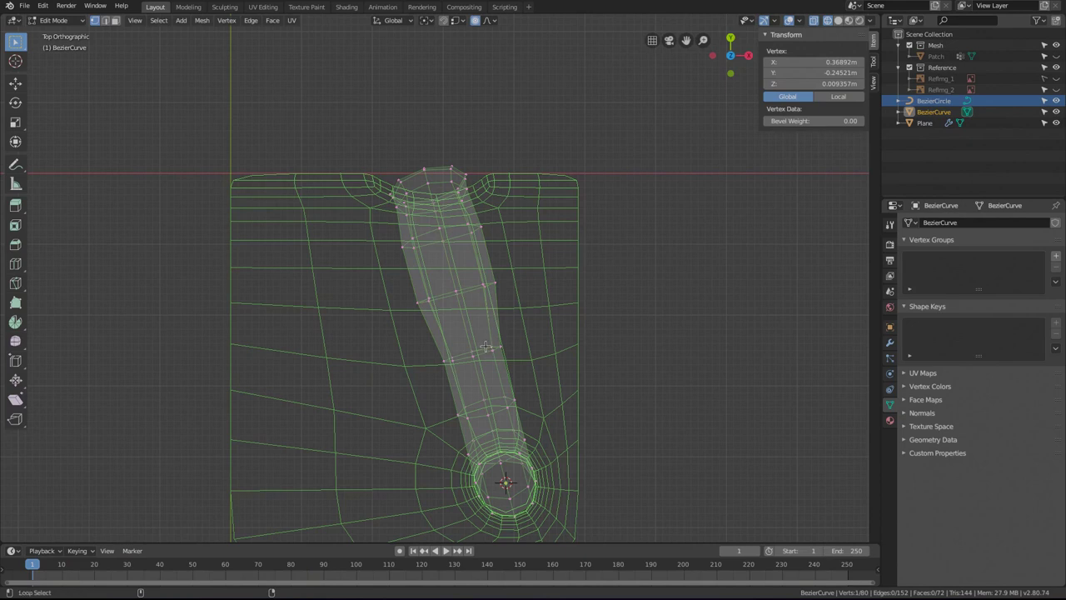
pyautogui.keyDown('alt'); pyautogui.click(486, 346); pyautogui.keyUp('alt')
pyautogui.press('s')
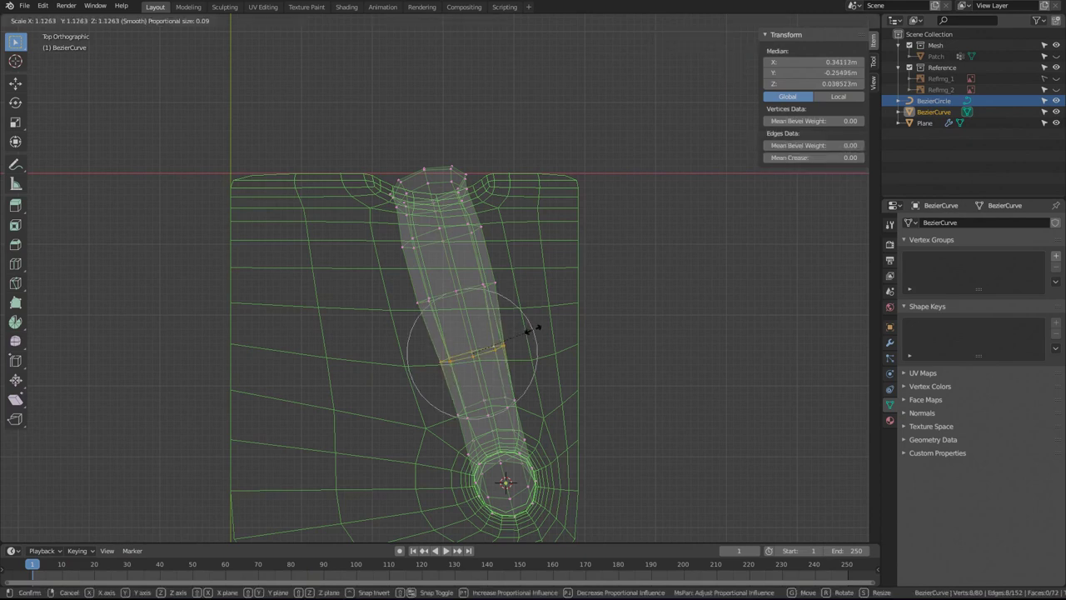
pyautogui.click(533, 327)
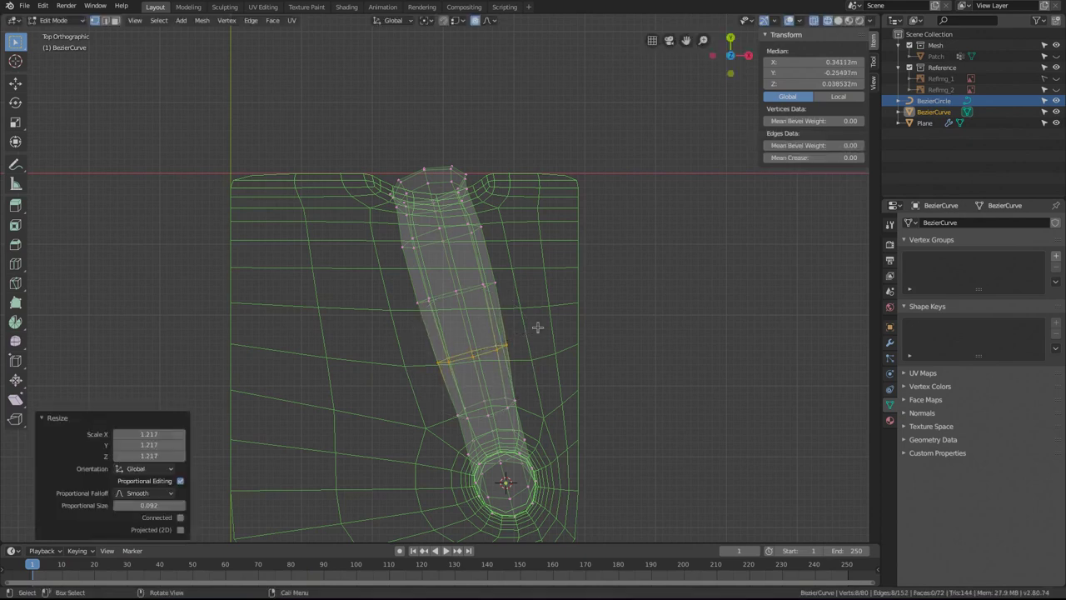
# Scale the bottom loop to 1.106, reposition it, narrow it to 0.507 in X, then slide it along X.
pyautogui.keyDown('shift'); pyautogui.moveTo(499, 409); pyautogui.dragTo(493, 374, button='middle'); pyautogui.keyUp('shift')
pyautogui.click(493, 375)
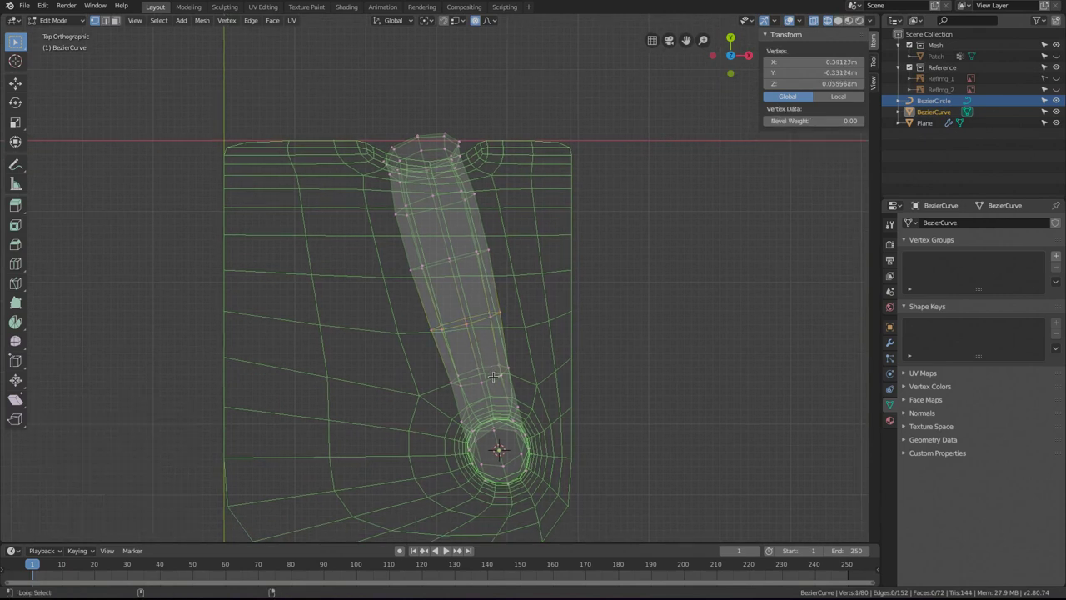
pyautogui.keyDown('alt'); pyautogui.click(493, 375); pyautogui.keyUp('alt')
pyautogui.press('s')
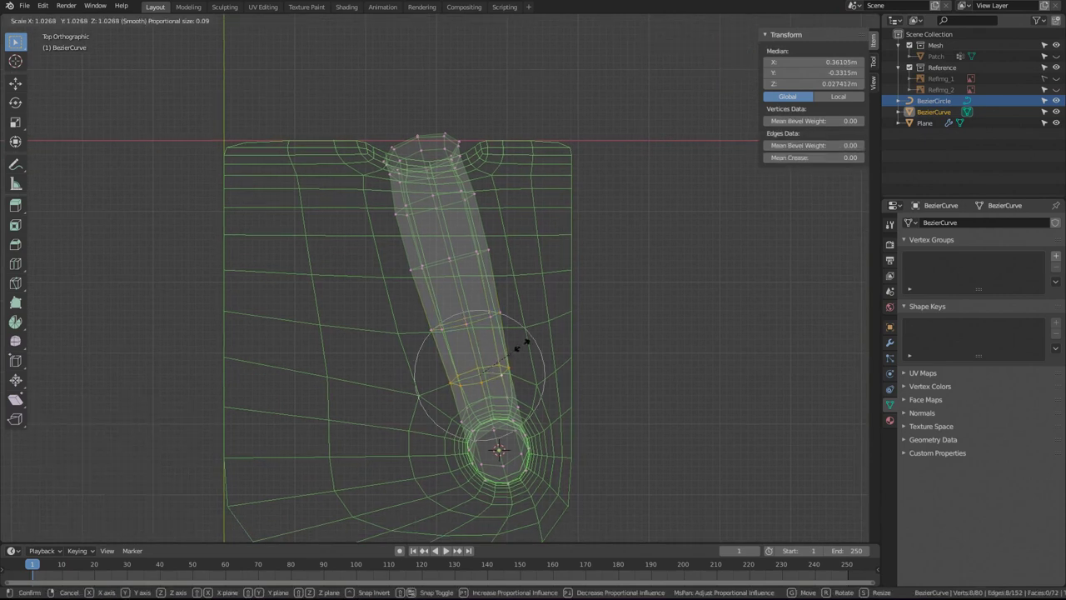
pyautogui.click(524, 344)
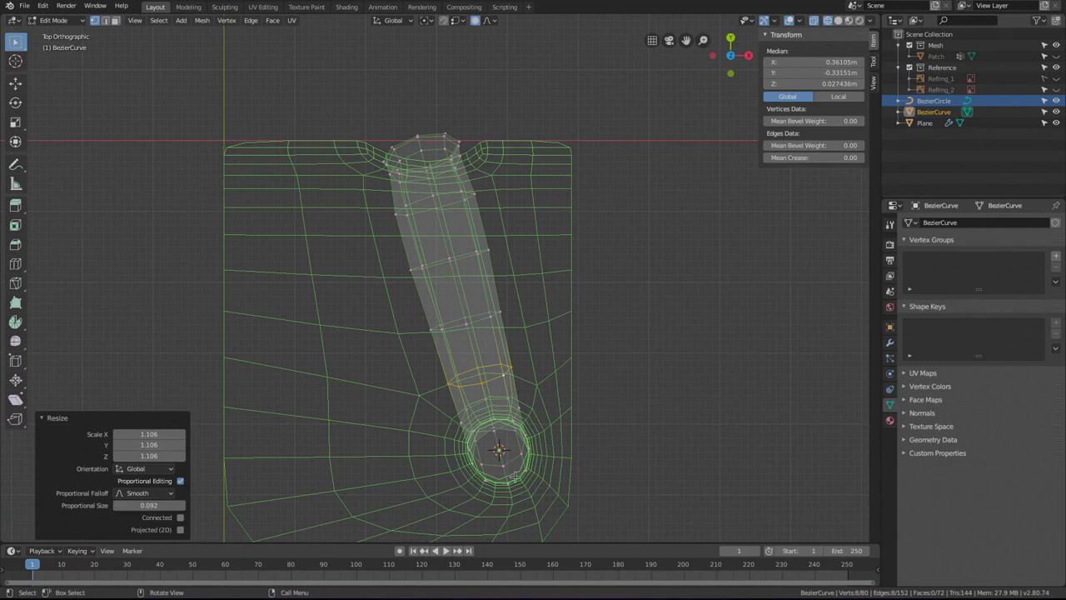
pyautogui.press('g')
pyautogui.click(548, 382)
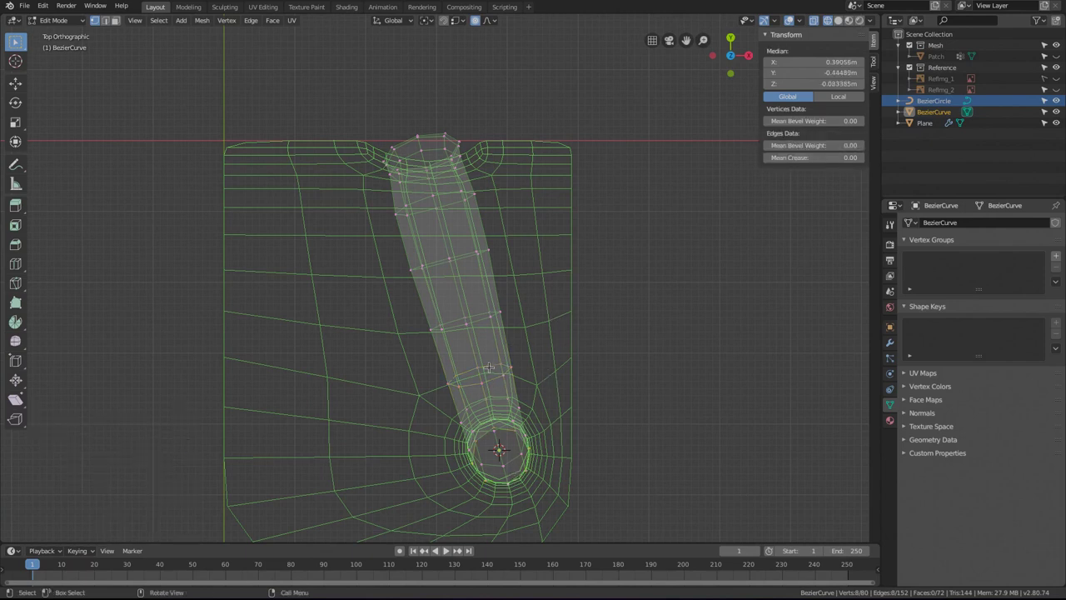
pyautogui.press('s')
pyautogui.press('x')
pyautogui.press('x')
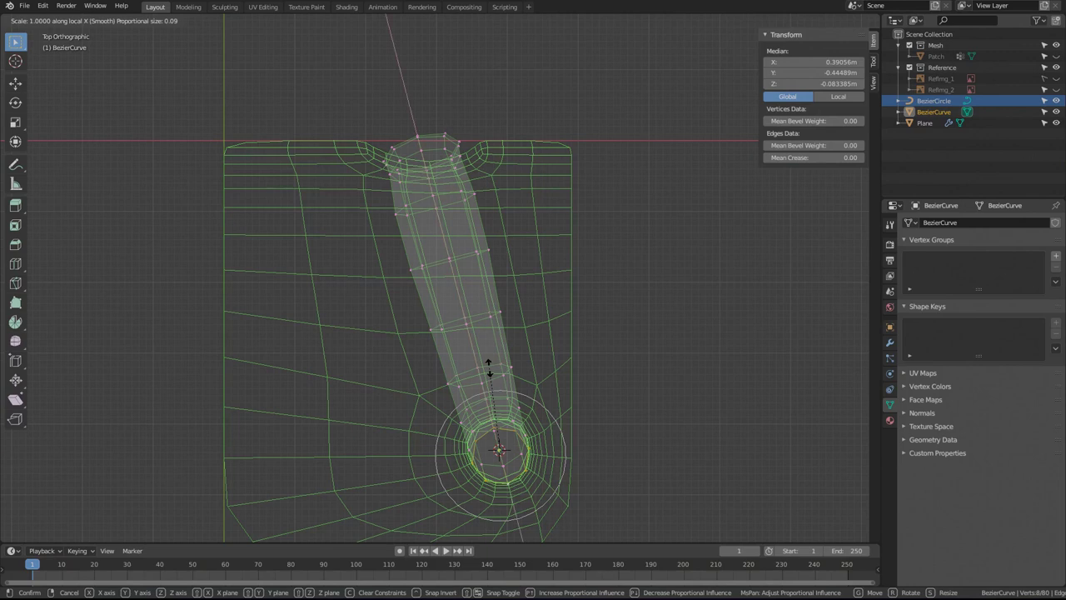
pyautogui.click(500, 410)
pyautogui.press('g')
pyautogui.press('x')
pyautogui.press('x')
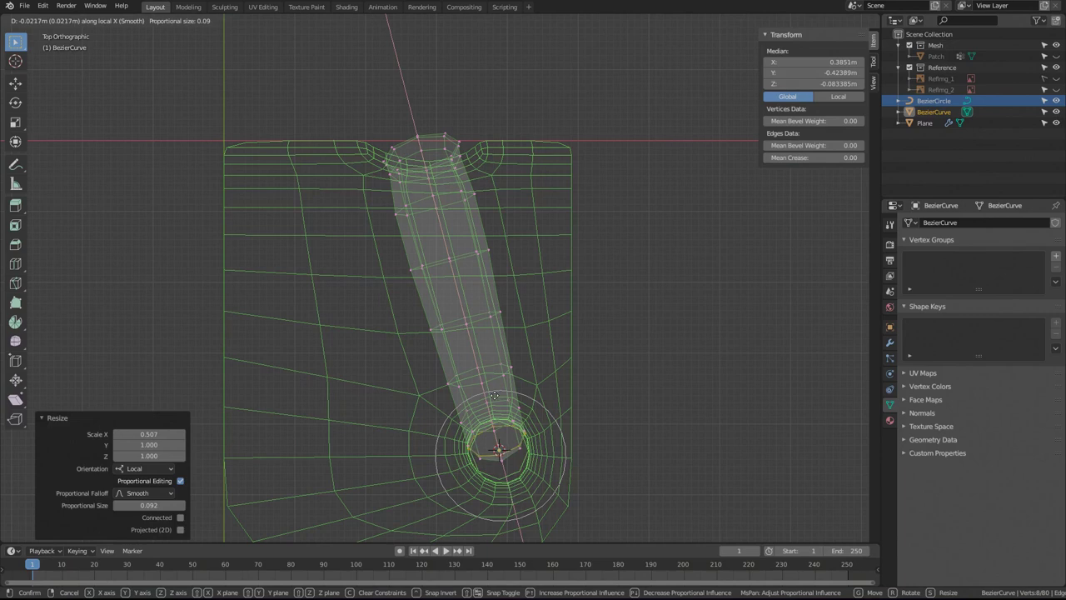
pyautogui.click(493, 394)
# Return to Object Mode in solid shading and orbit around the handle on the patch.
pyautogui.press('Tab')
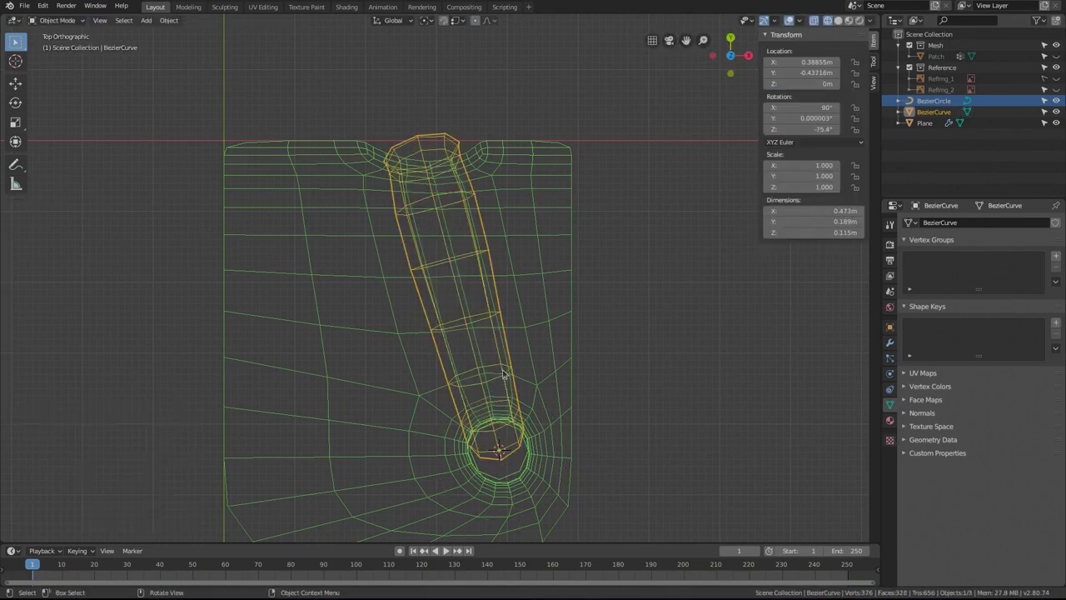
pyautogui.hotkey('shift', 'z')
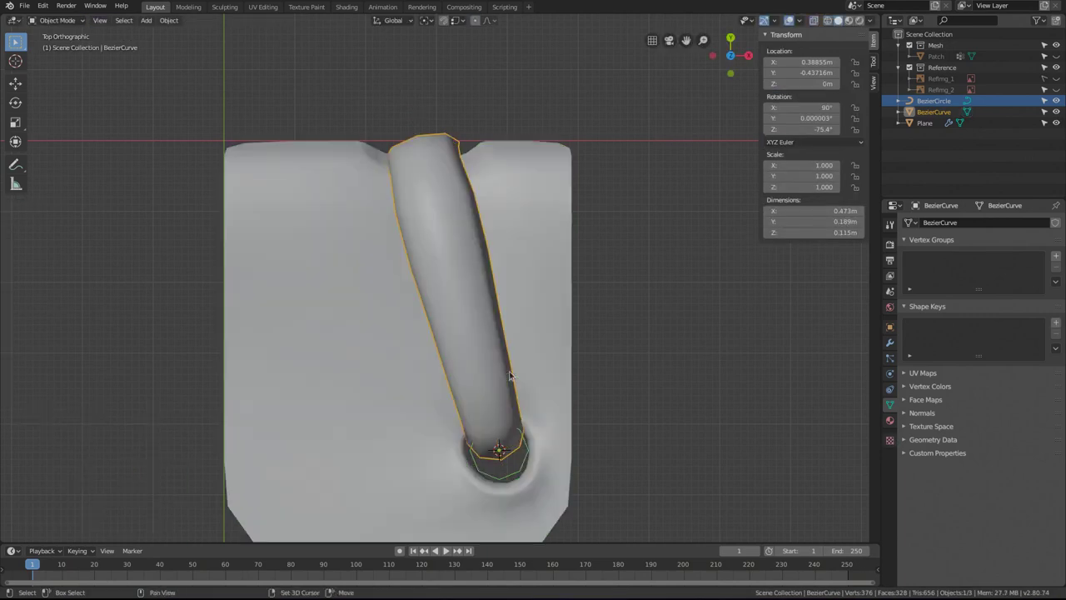
pyautogui.scroll(-2, 495, 381)
pyautogui.moveTo(420, 431); pyautogui.dragTo(516, 474, button='middle')
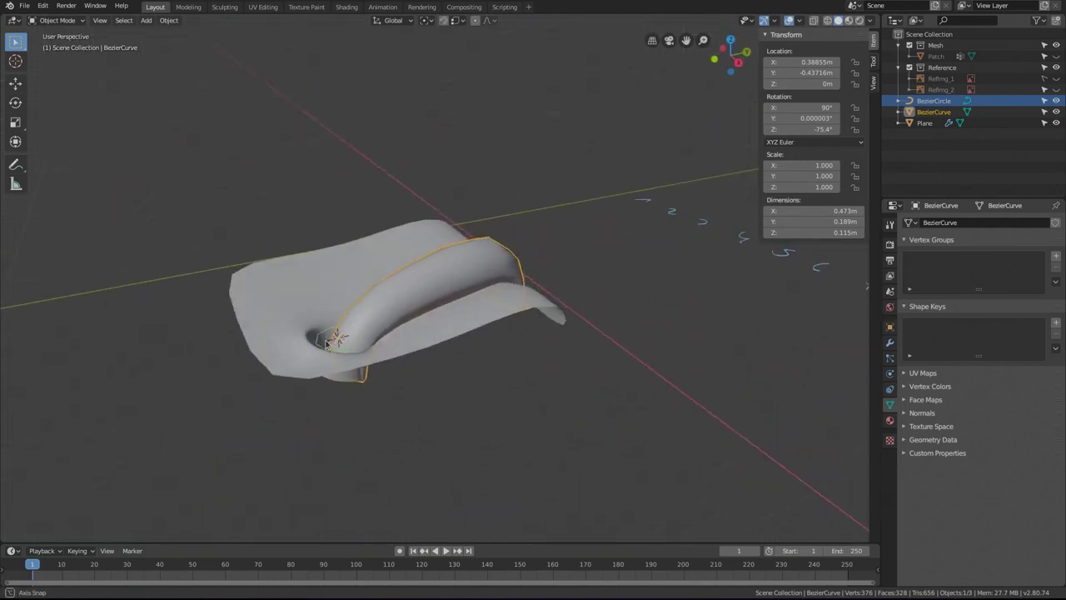
pyautogui.moveTo(328, 343); pyautogui.dragTo(368, 335, button='middle')
pyautogui.press('ctrl')
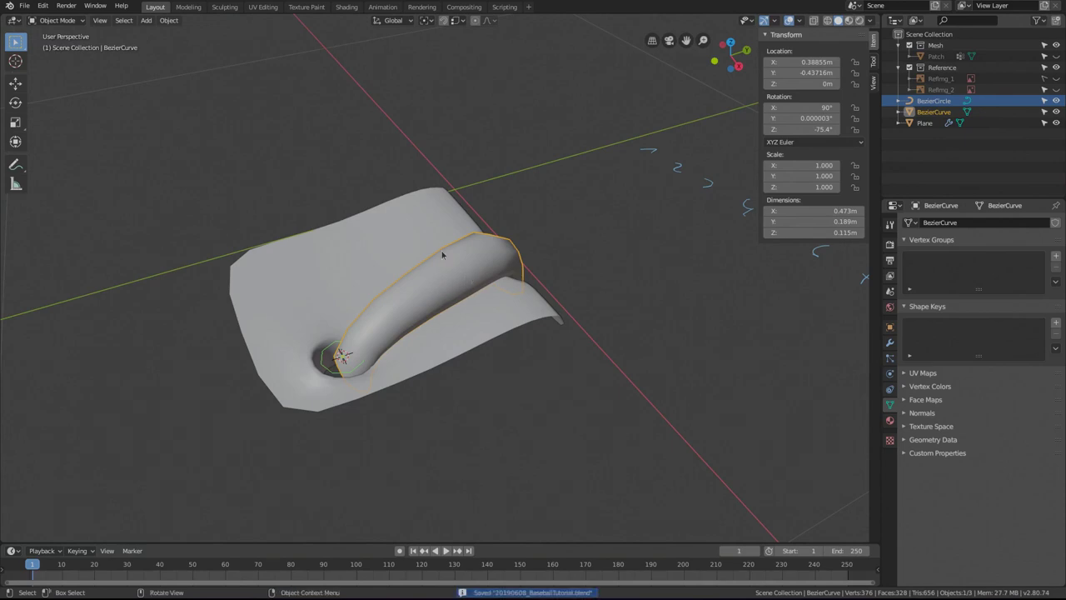
pyautogui.moveTo(483, 227); pyautogui.dragTo(476, 265, button='middle')
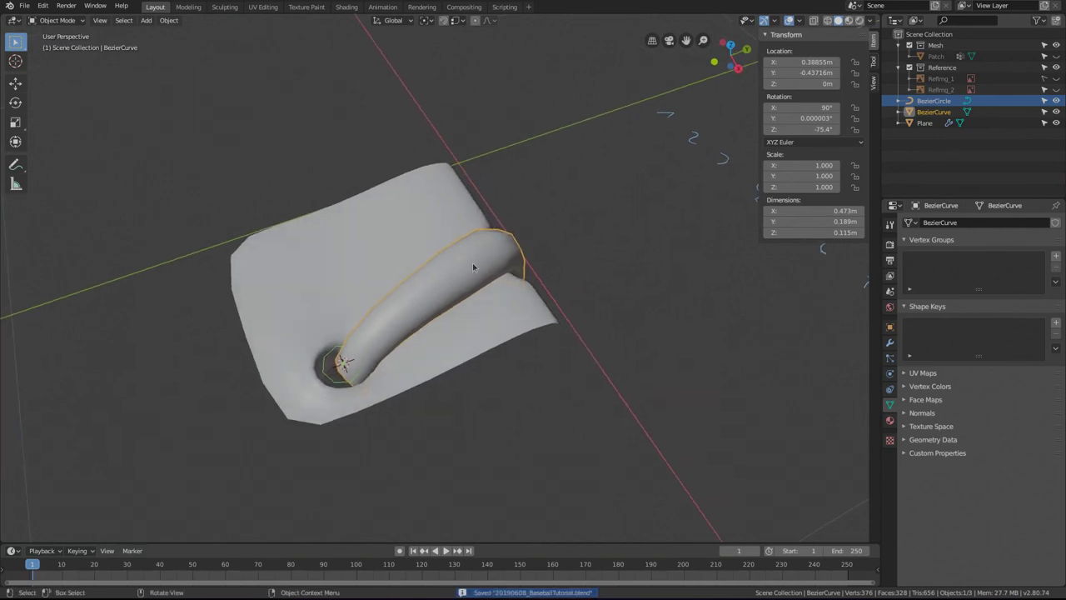
# Add the Plane to the selection with the tube and join them with Ctrl+J.
pyautogui.press('shift')
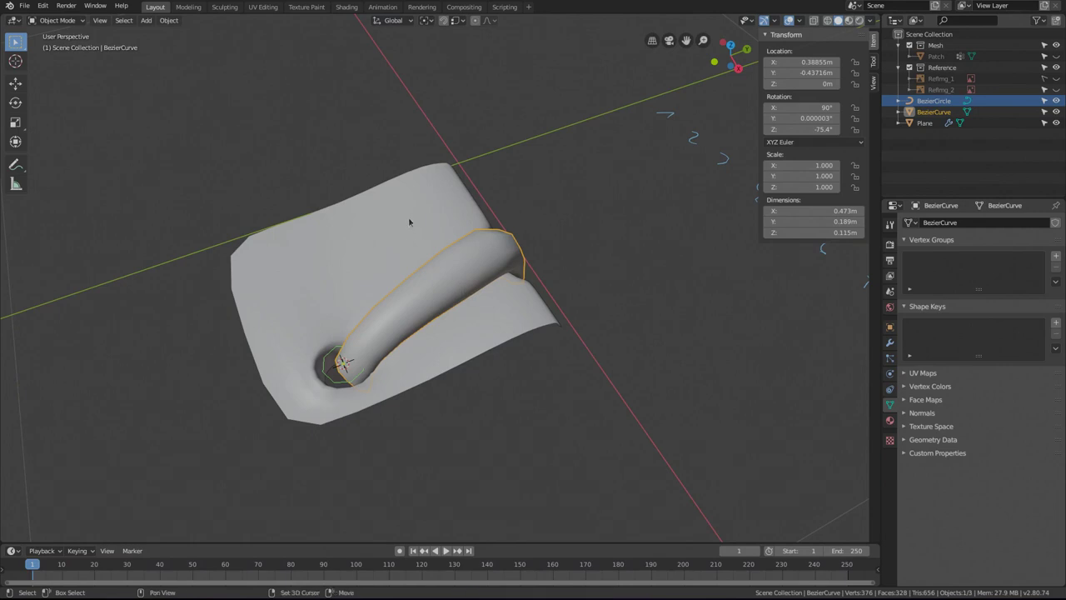
pyautogui.keyDown('shift'); pyautogui.click(405, 221); pyautogui.keyUp('shift')
pyautogui.press('ctrl')
pyautogui.hotkey('ctrl', 'j')
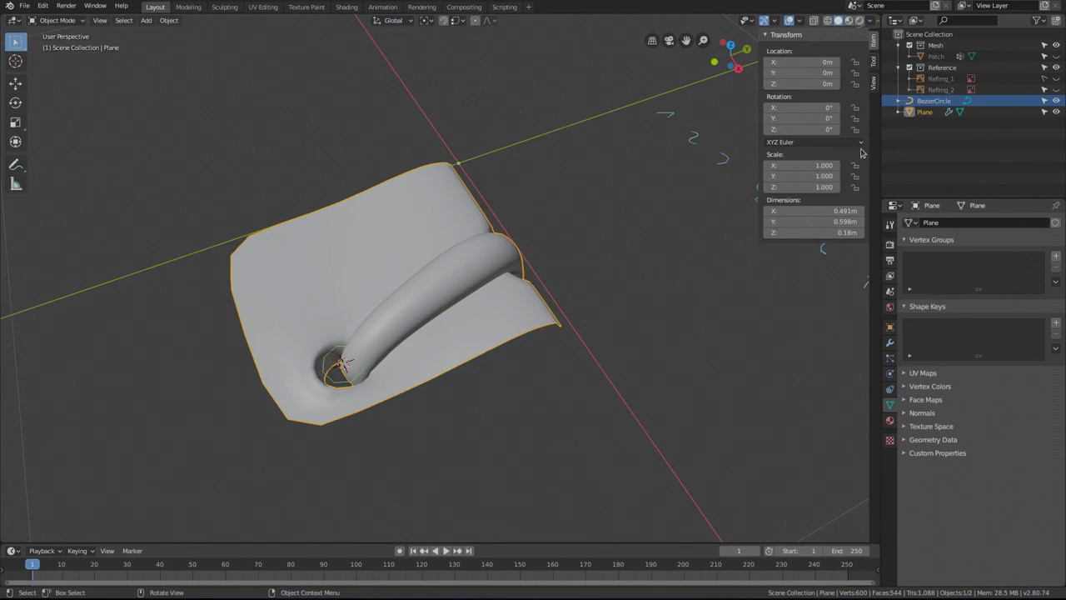
# Delete the joined patch's Subdivision modifier, then select the BezierCircle profile.
pyautogui.click(890, 342)
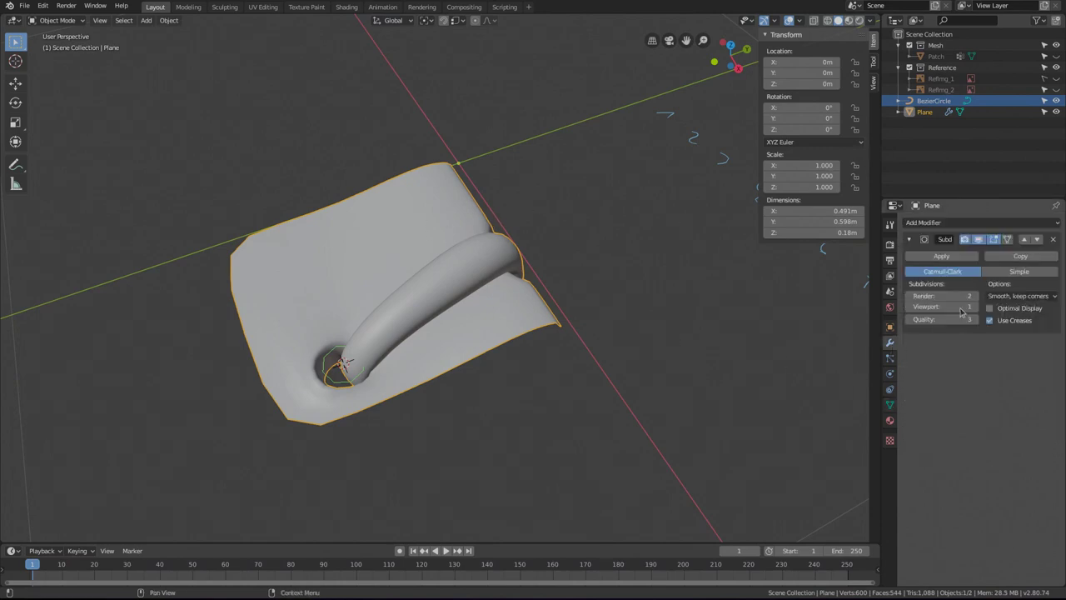
pyautogui.click(1053, 241)
pyautogui.moveTo(443, 321); pyautogui.dragTo(389, 360, button='middle')
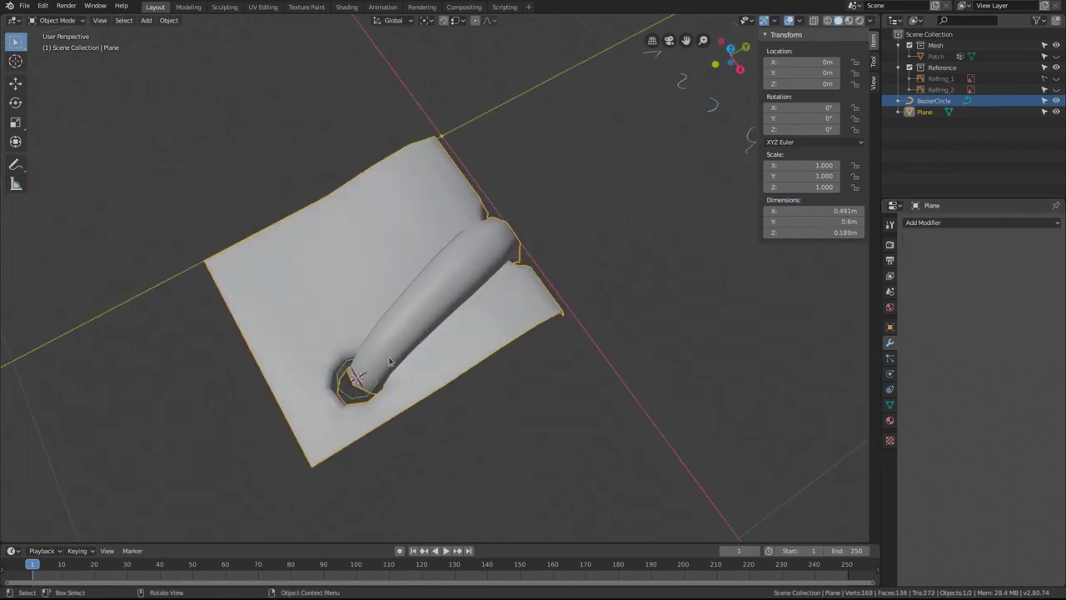
pyautogui.moveTo(604, 293); pyautogui.dragTo(433, 335, button='middle')
pyautogui.moveTo(413, 371); pyautogui.dragTo(379, 325, button='middle')
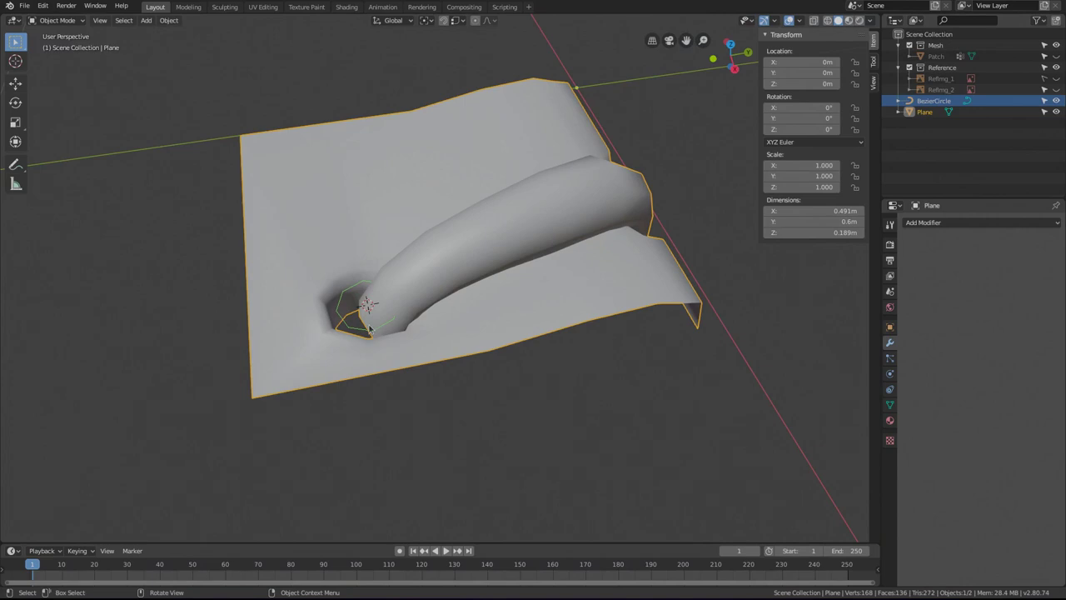
pyautogui.click(369, 332)
# Move the BezierCircle into a new collection named Temp and exclude Temp in the Outliner.
pyautogui.press('m')
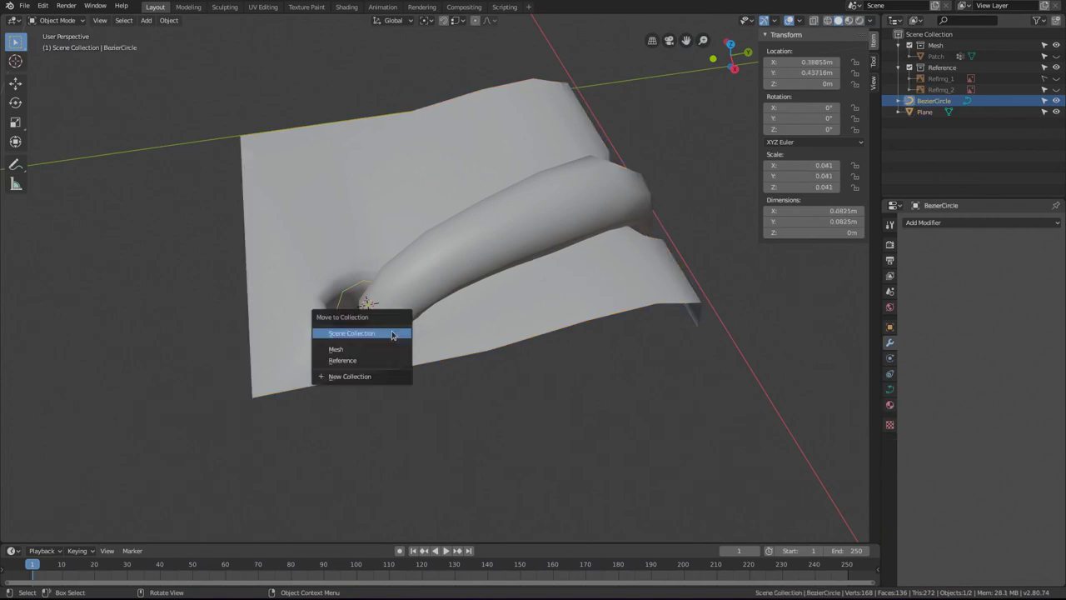
pyautogui.click(368, 376)
pyautogui.write('E')
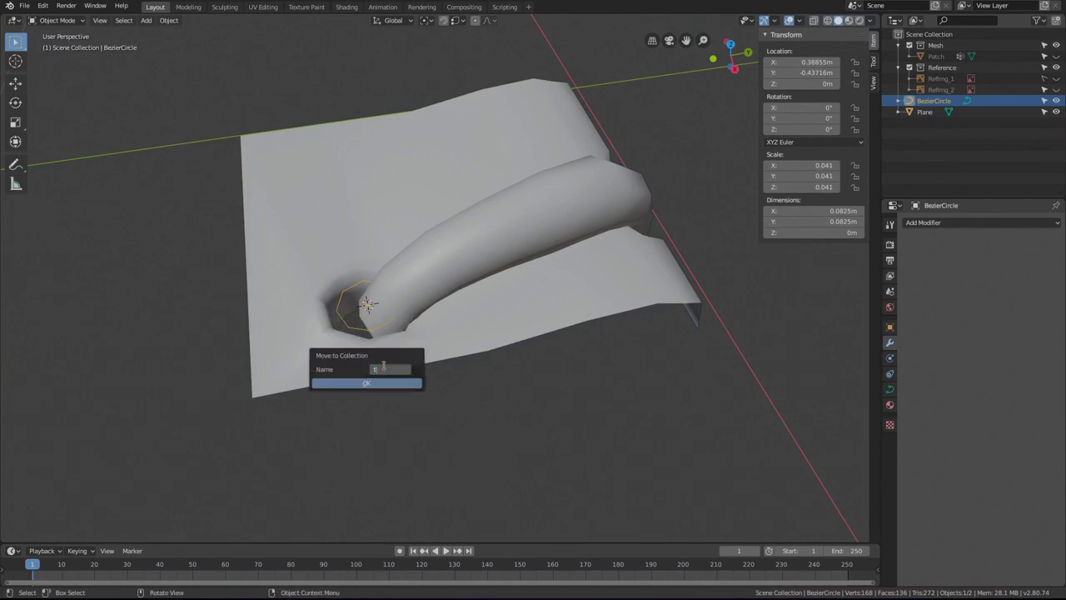
pyautogui.write('err')
pyautogui.press('Return')
pyautogui.click(374, 384)
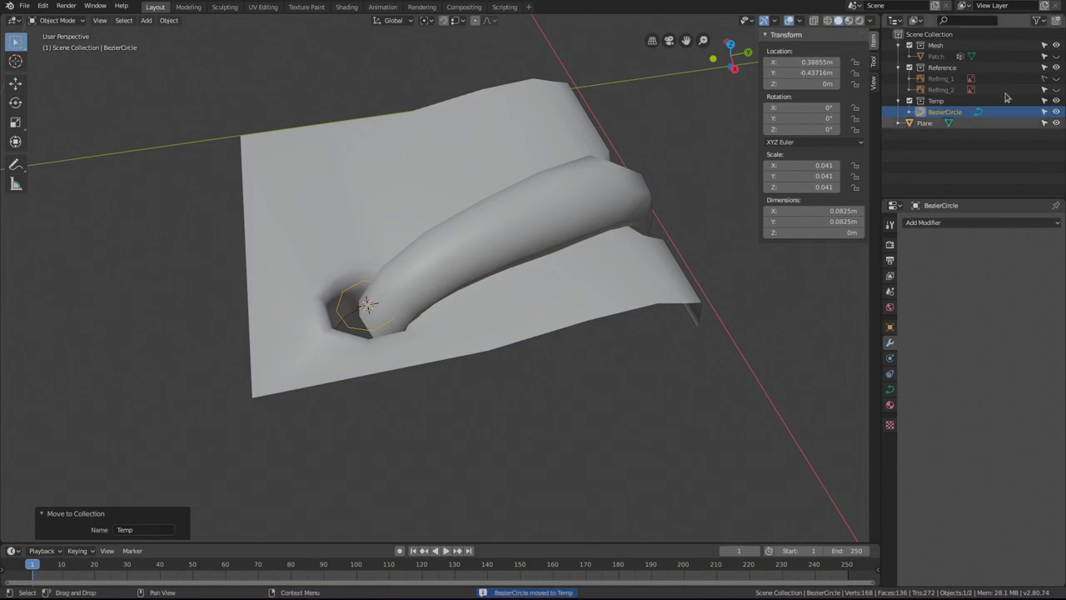
pyautogui.click(909, 100)
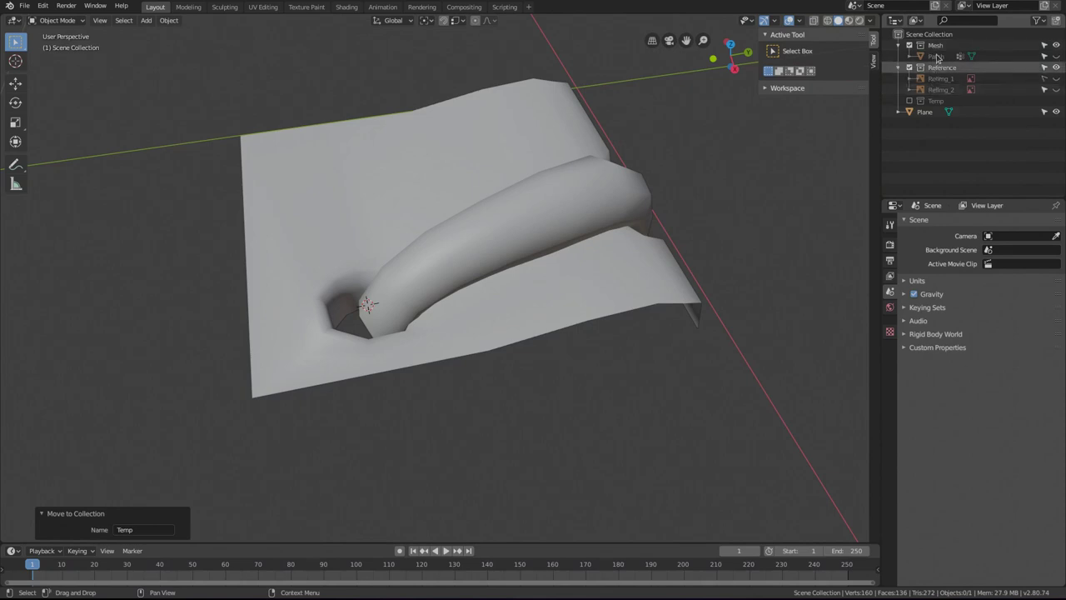
# Rename Plane to 'Stitch' in the Outliner and drag it into the Mesh collection.
pyautogui.click(925, 113)
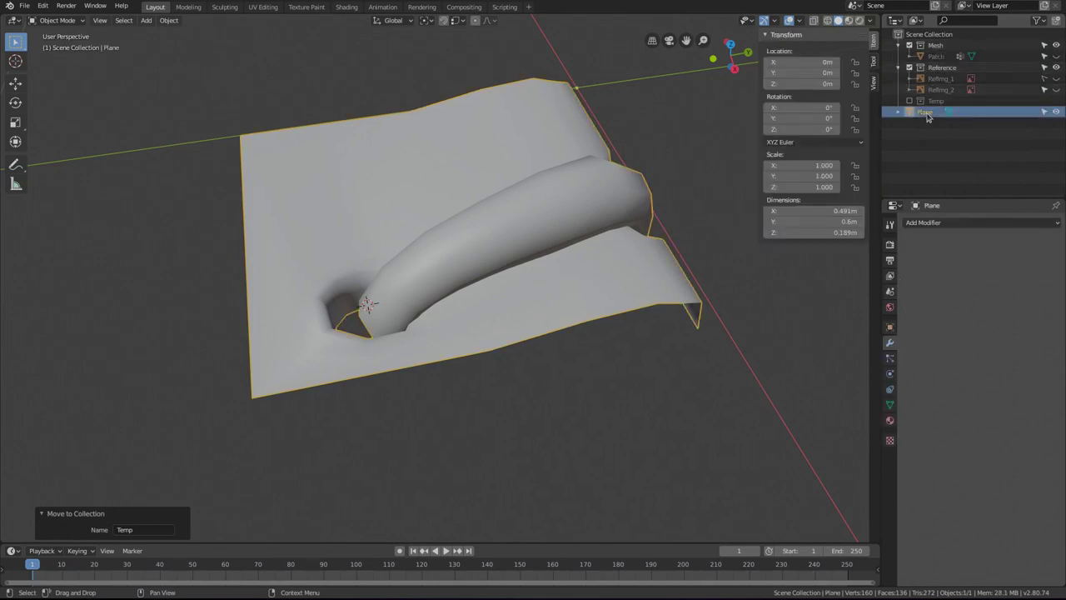
pyautogui.doubleClick(925, 112)
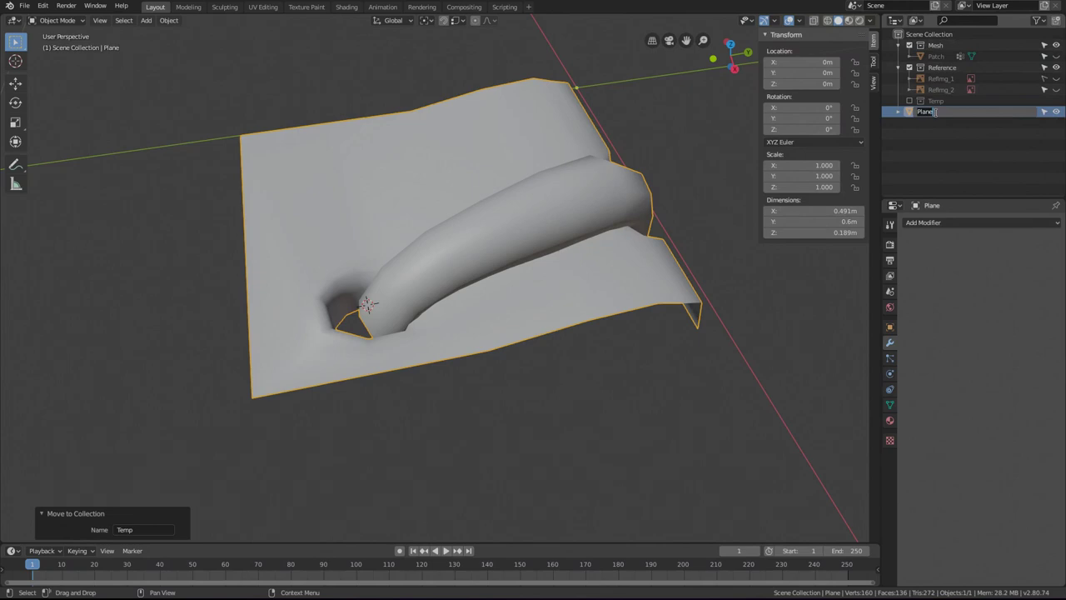
pyautogui.write('Stitch')
pyautogui.press('Return')
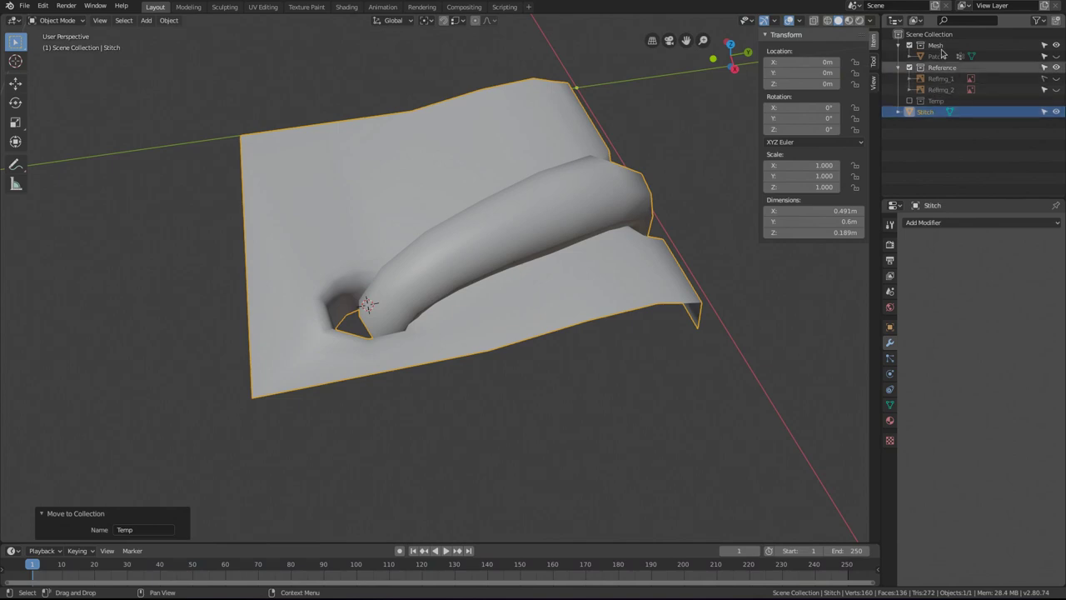
pyautogui.moveTo(925, 112); pyautogui.dragTo(926, 46)
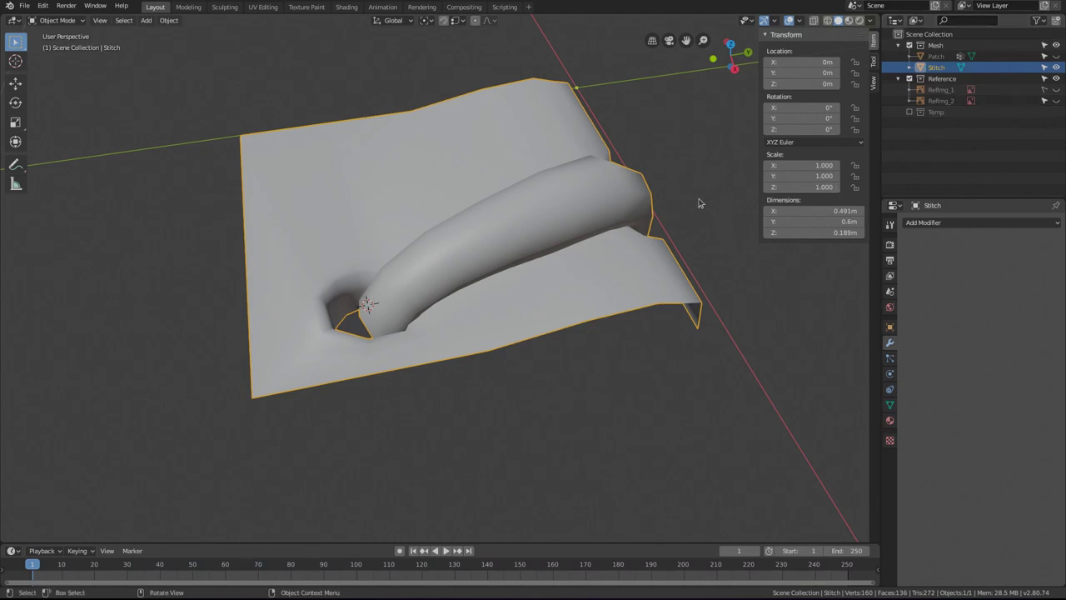
pyautogui.scroll(-3, 459, 278)
pyautogui.moveTo(459, 277); pyautogui.dragTo(563, 246, button='middle')
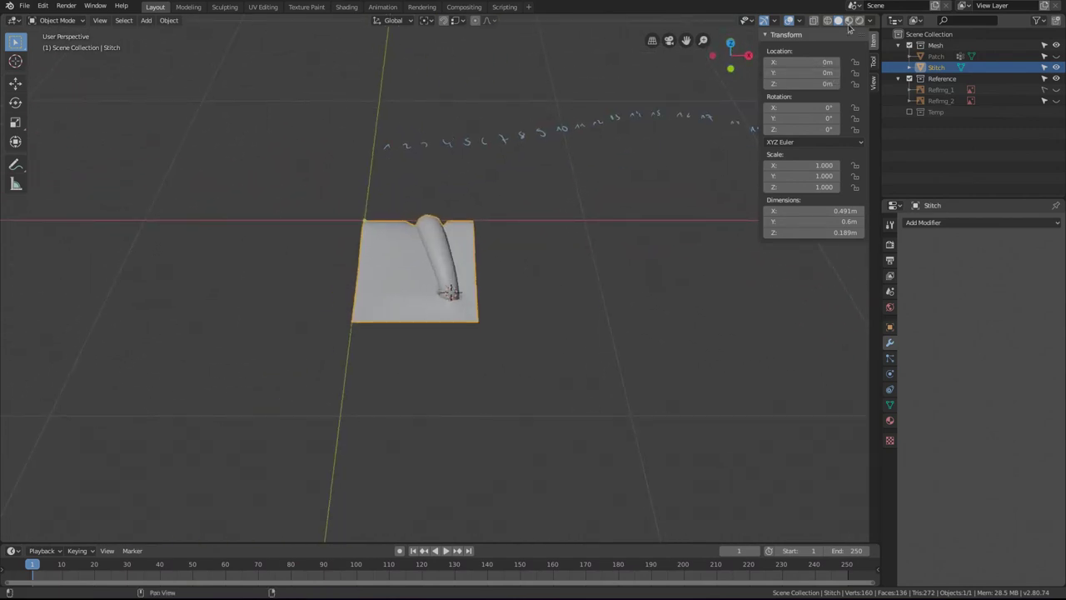
# Hide the Note annotation layer in the sidebar's View tab, then return to the Item tab.
pyautogui.click(873, 82)
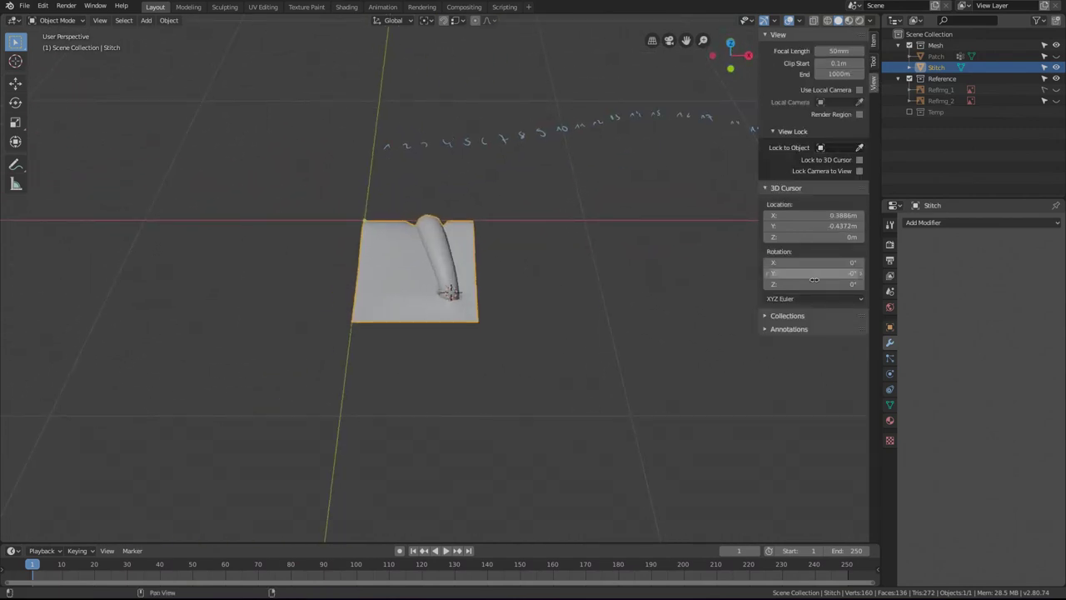
pyautogui.click(819, 329)
pyautogui.click(841, 361)
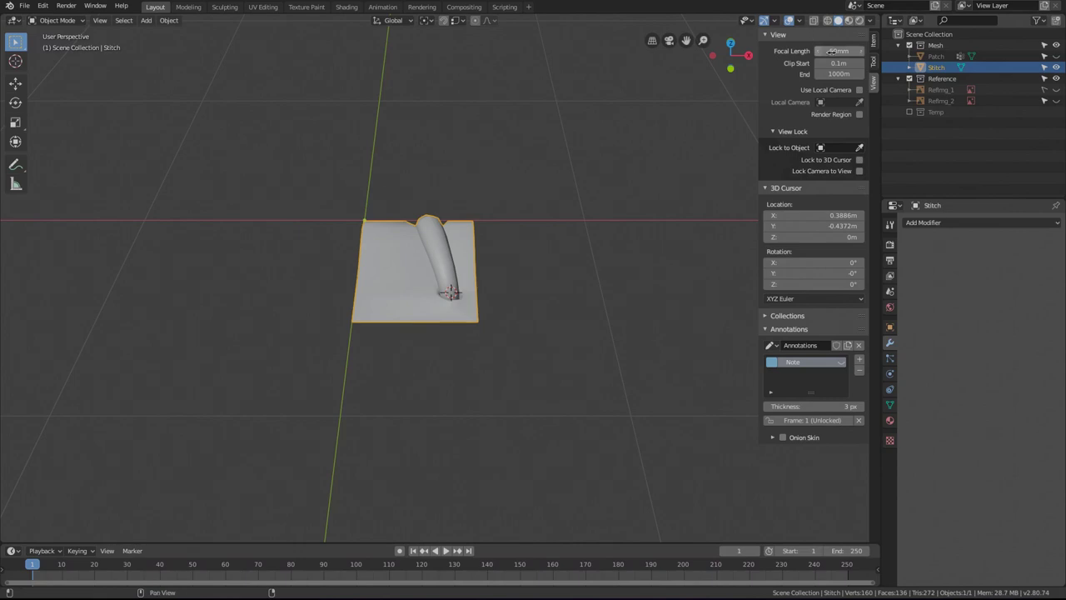
pyautogui.click(872, 62)
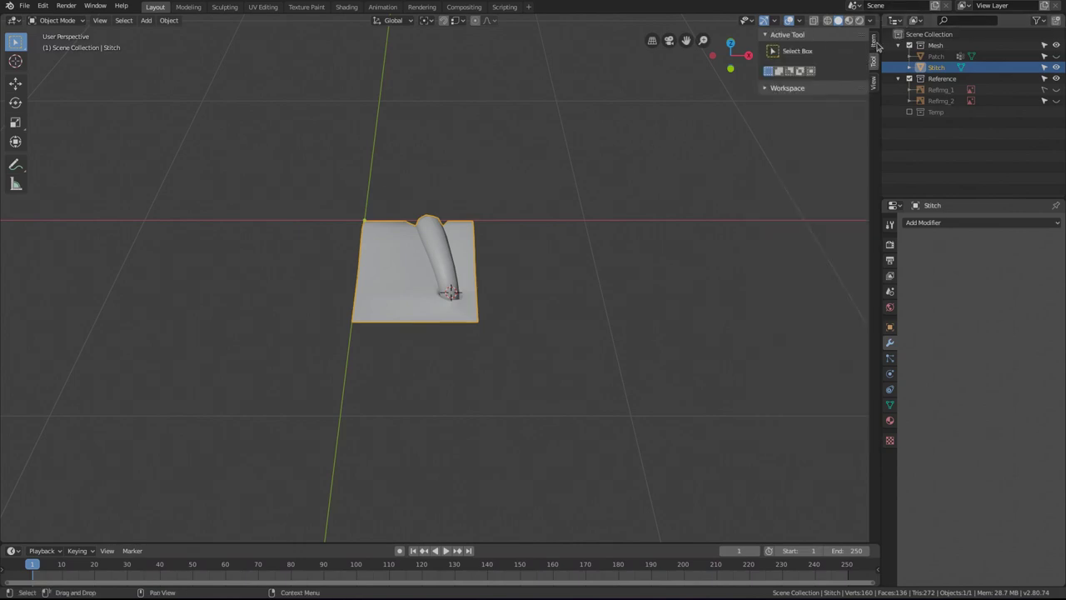
pyautogui.click(872, 40)
# Switch to top orthographic view and unhide the Patch mesh in the Outliner.
pyautogui.scroll(-2, 521, 244)
pyautogui.scroll(-3, 520, 244)
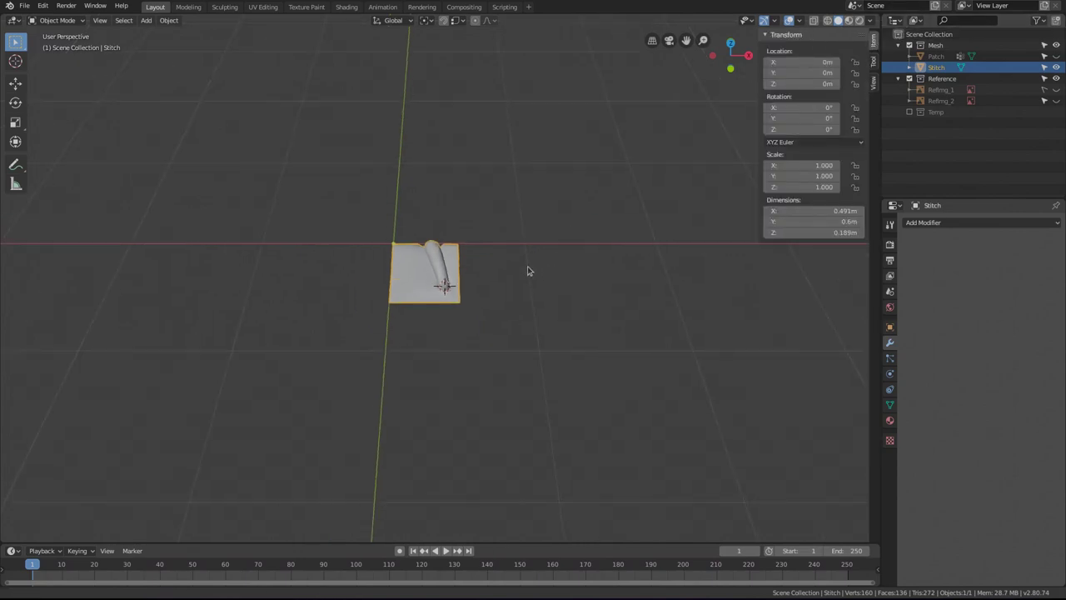
pyautogui.press('KP_7')
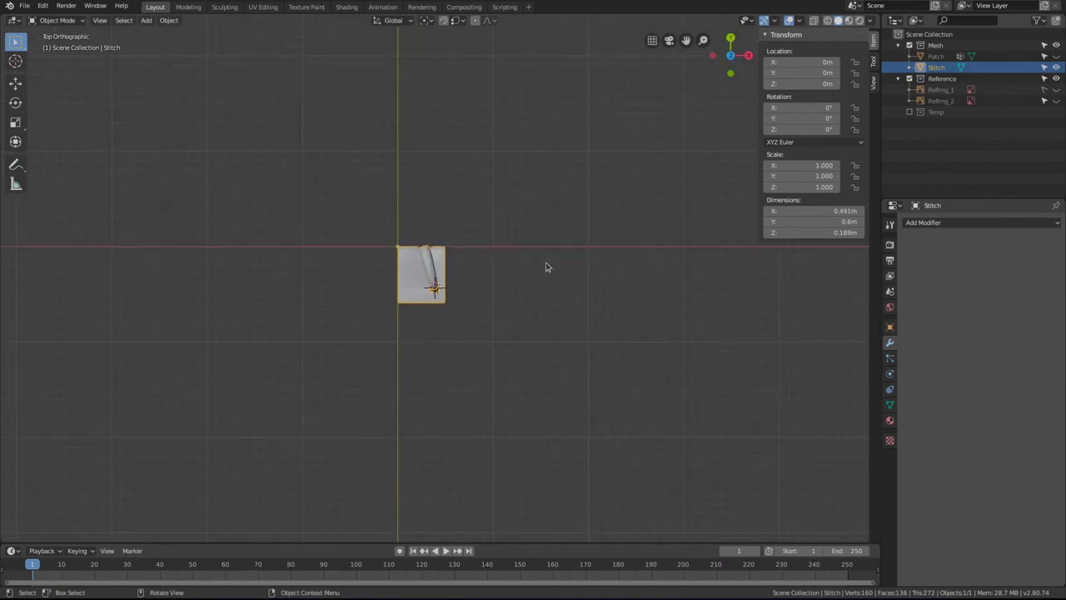
pyautogui.click(940, 56)
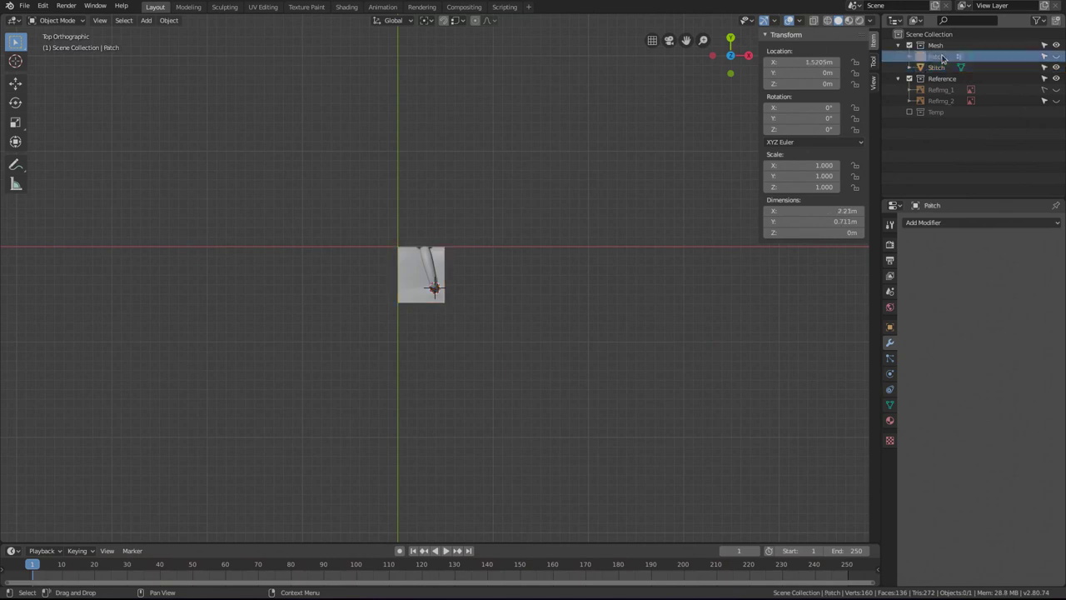
pyautogui.click(1056, 56)
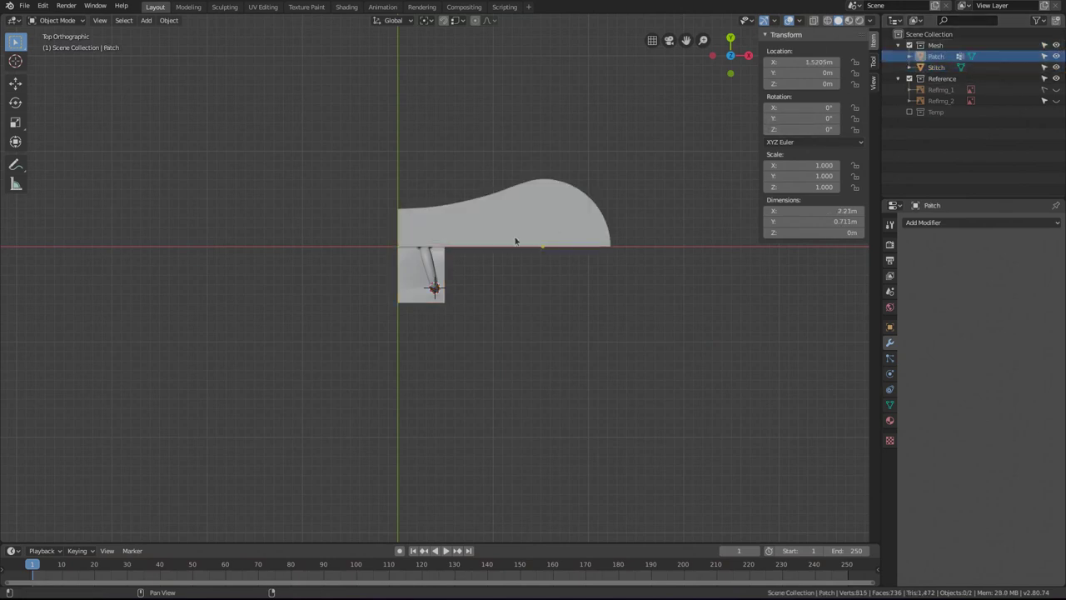
pyautogui.scroll(2, 471, 242)
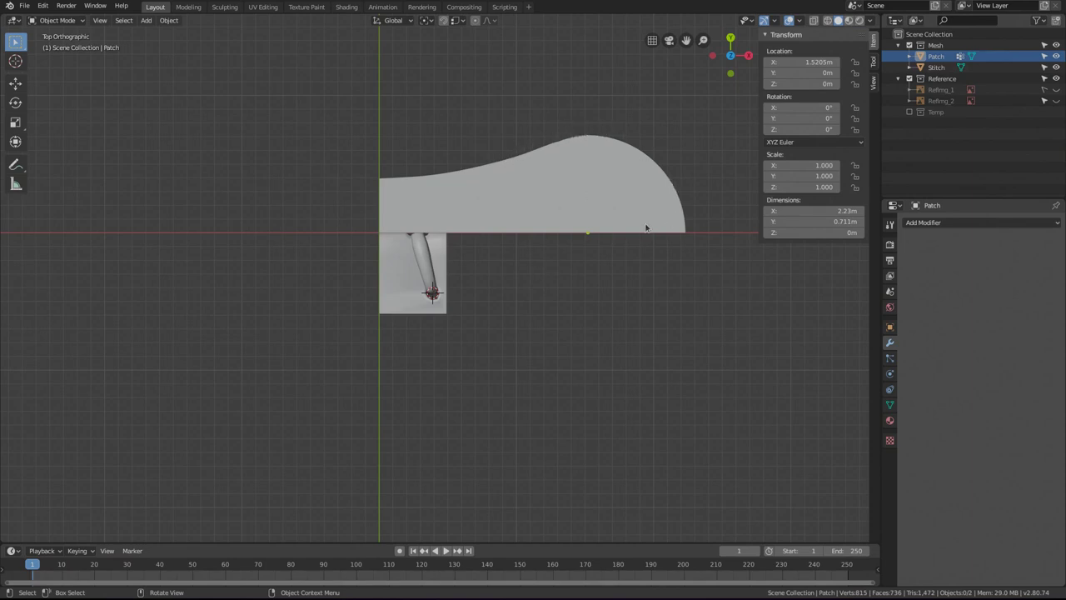
# Hide the Stitch object and add a Mirror modifier to the Patch mesh.
pyautogui.click(417, 288)
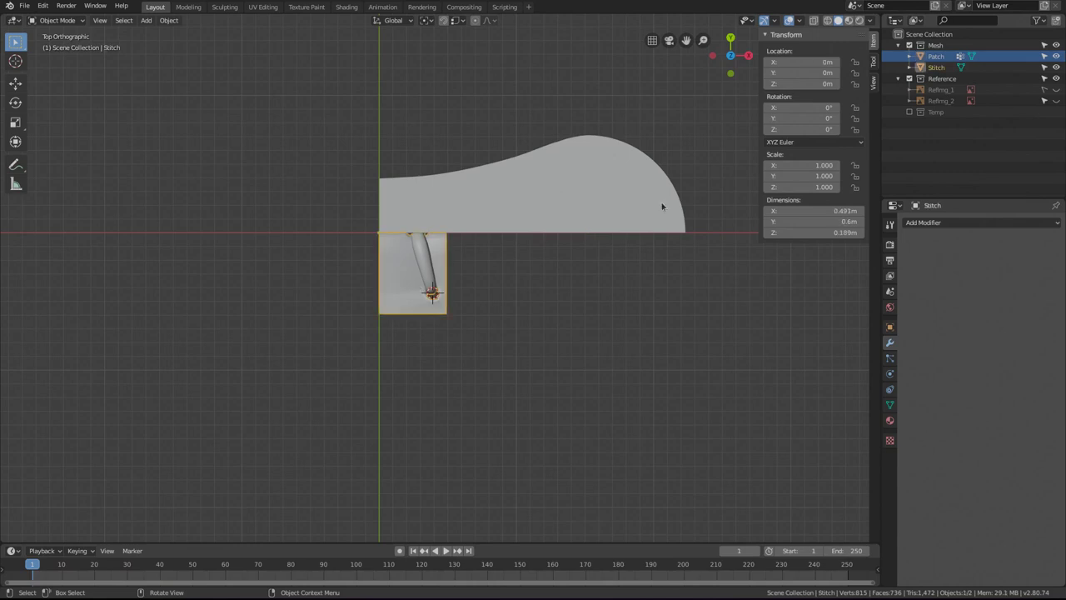
pyautogui.click(1056, 67)
pyautogui.click(600, 205)
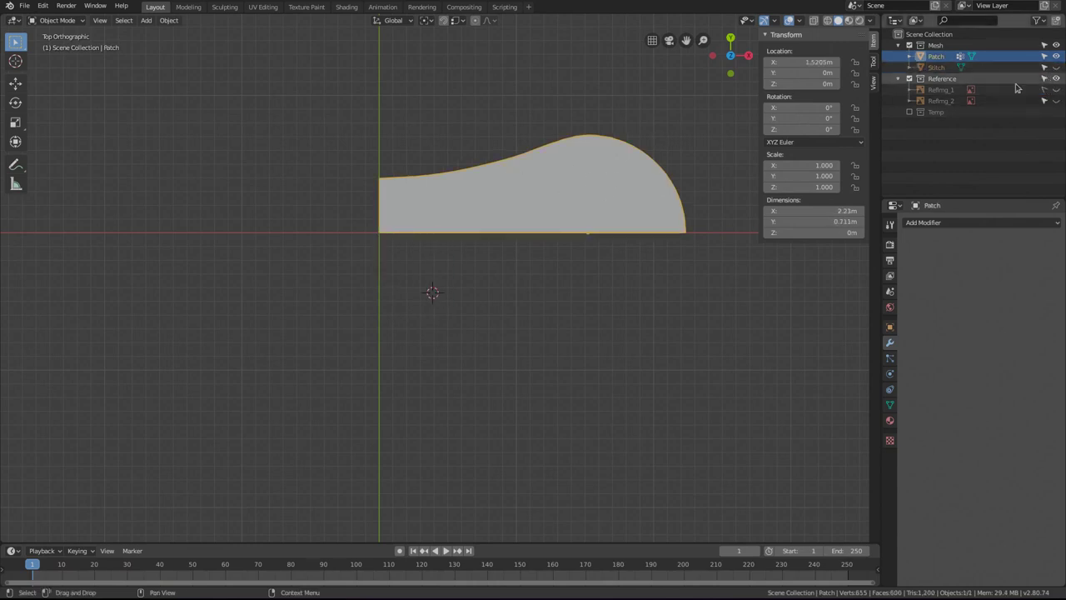
pyautogui.click(934, 223)
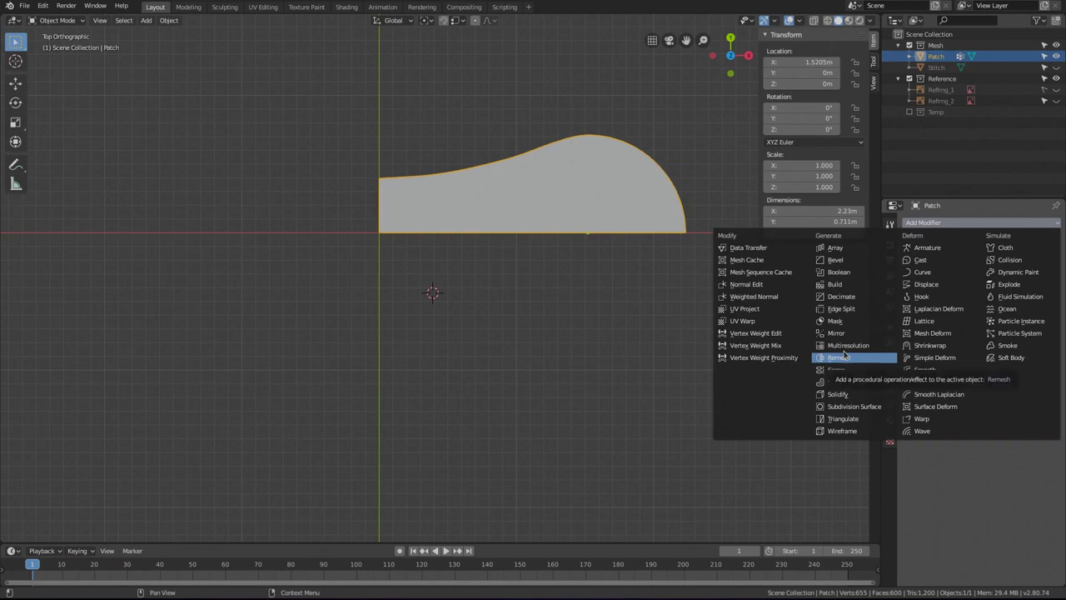
pyautogui.click(836, 333)
# Snap the 3D cursor to the world origin and move the Patch origin to it.
pyautogui.keyDown('shift'); pyautogui.moveTo(617, 251); pyautogui.dragTo(556, 277, button='middle'); pyautogui.keyUp('shift')
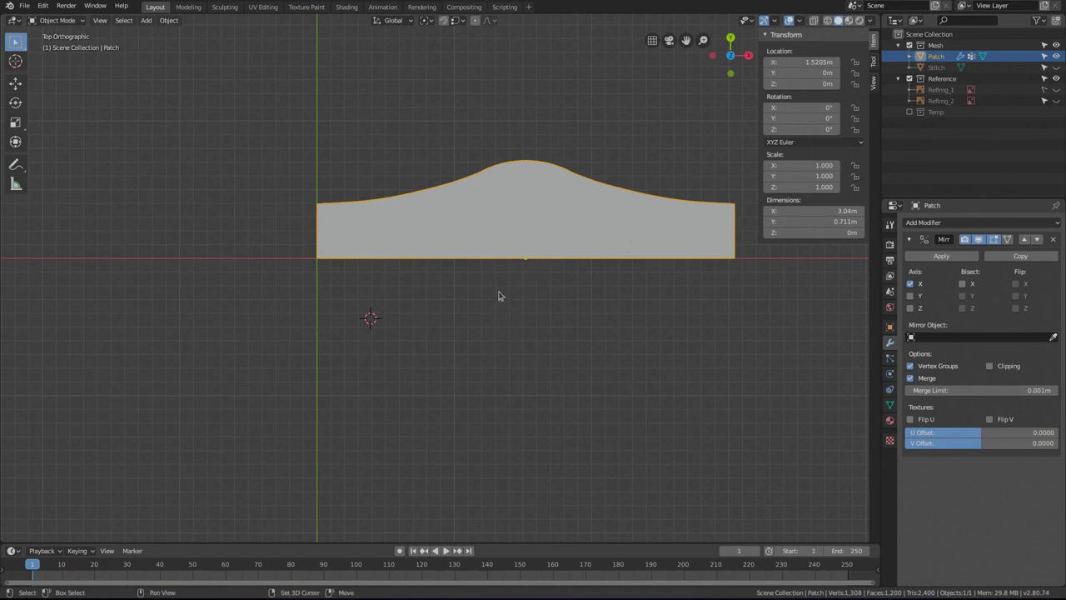
pyautogui.keyDown('shift'); pyautogui.moveTo(499, 295); pyautogui.dragTo(550, 295, button='middle'); pyautogui.keyUp('shift')
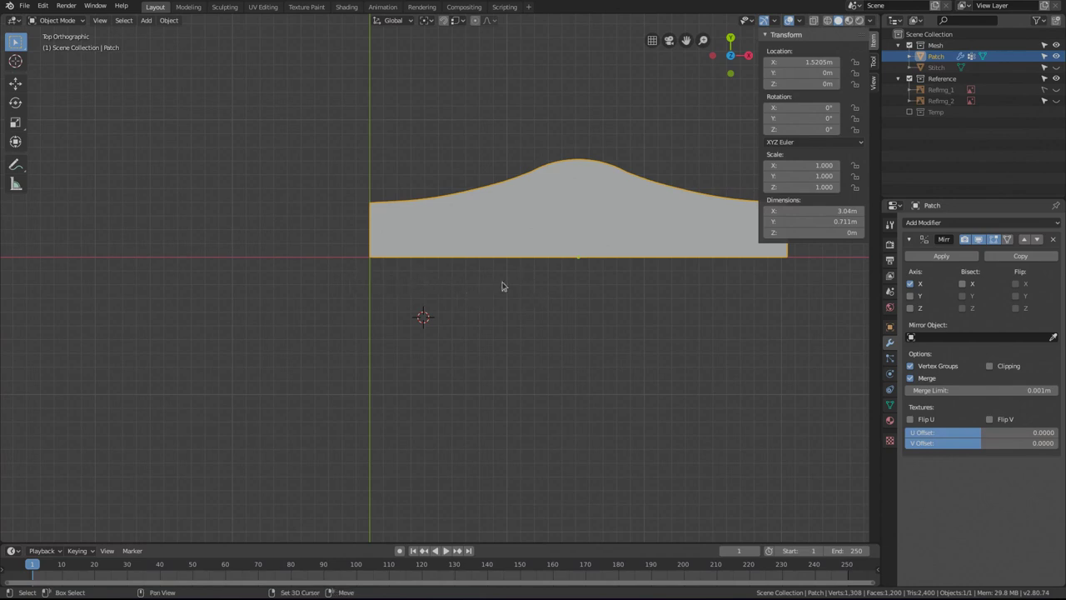
pyautogui.hotkey('shift', 'c')
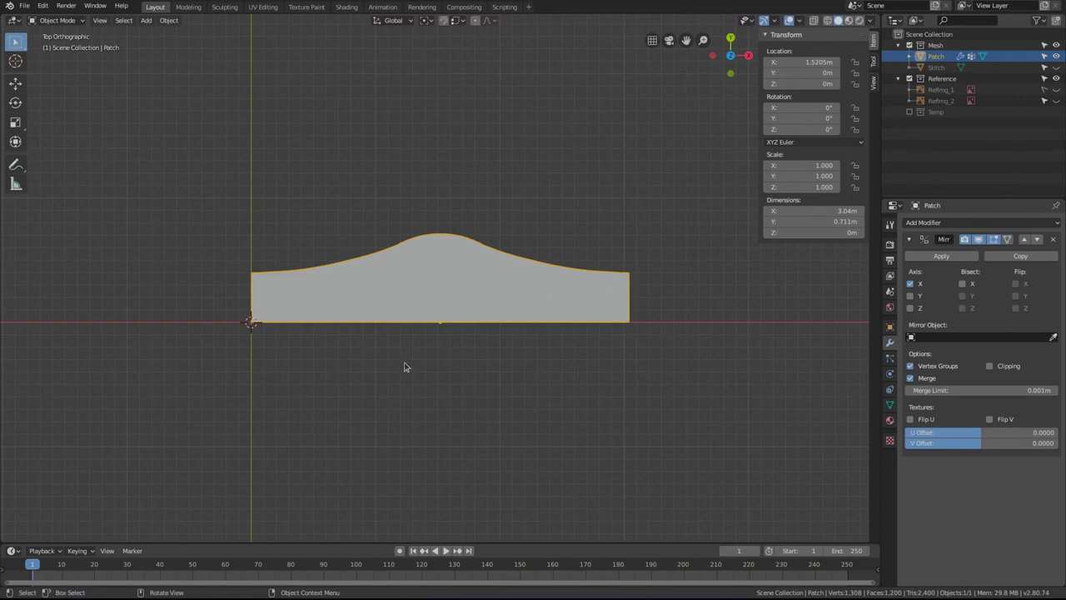
pyautogui.moveTo(466, 325); pyautogui.dragTo(535, 326, button='middle')
pyautogui.press('q')
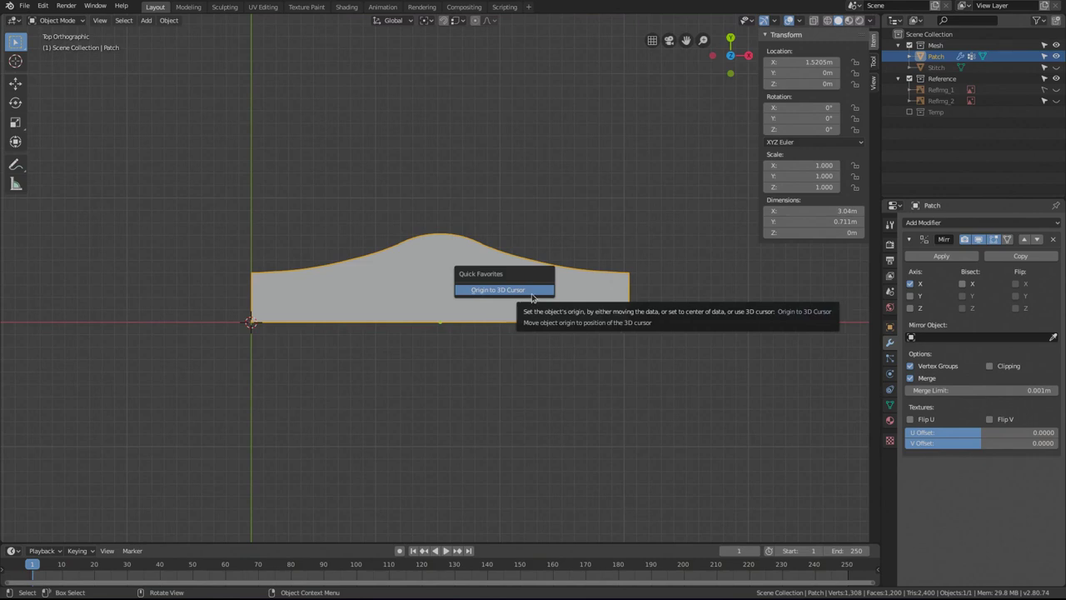
pyautogui.click(531, 291)
pyautogui.keyDown('shift'); pyautogui.moveTo(424, 353); pyautogui.dragTo(614, 297, button='middle'); pyautogui.keyUp('shift')
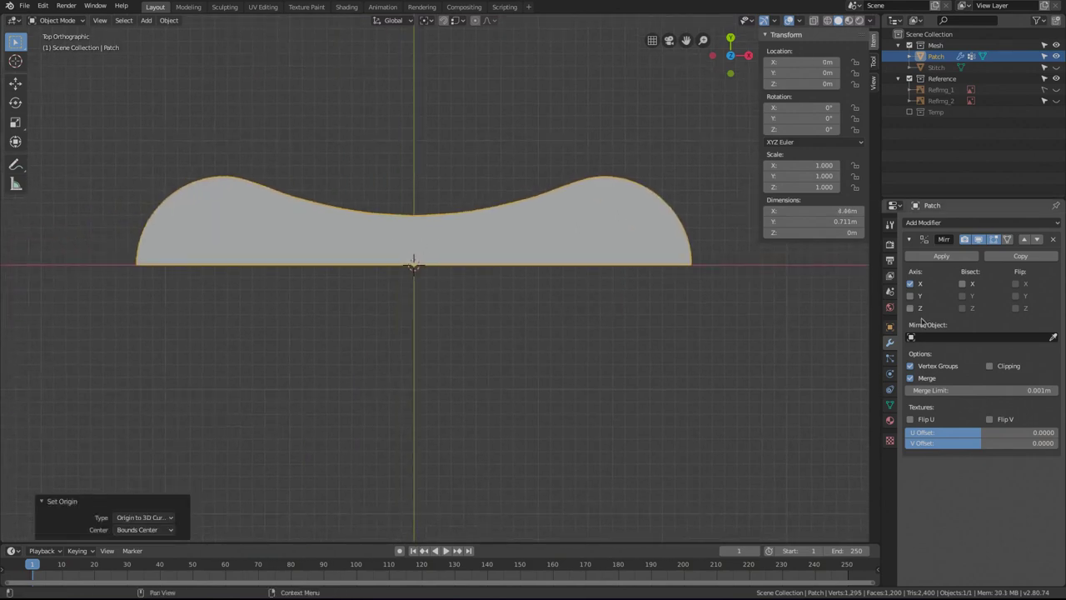
# Enable Y-axis mirroring and Clipping on the Mirror modifier.
pyautogui.click(909, 295)
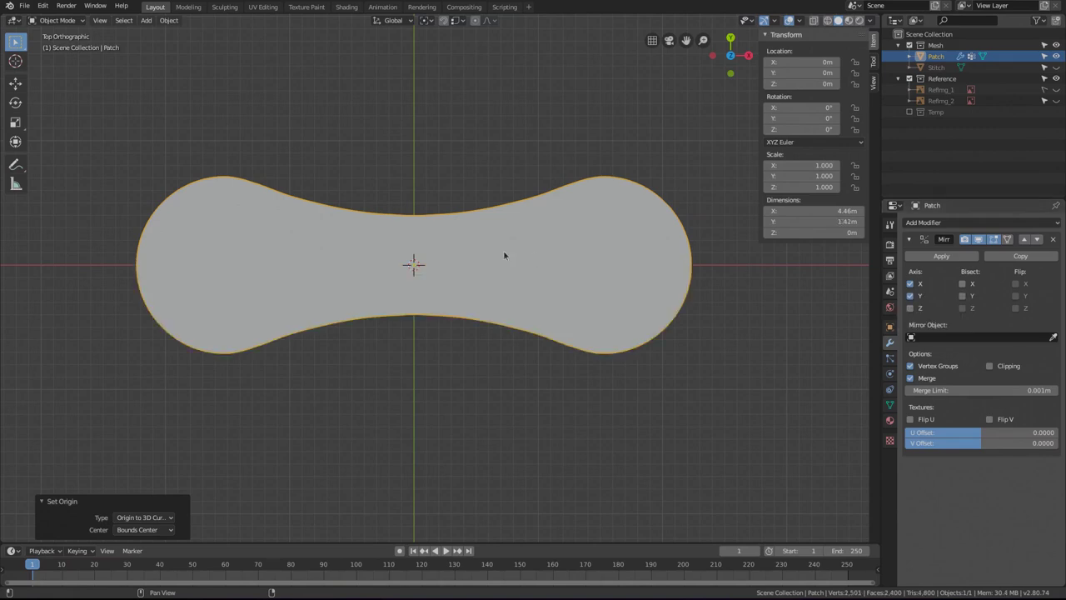
pyautogui.click(990, 366)
pyautogui.scroll(1, 426, 220)
pyautogui.scroll(-2, 428, 221)
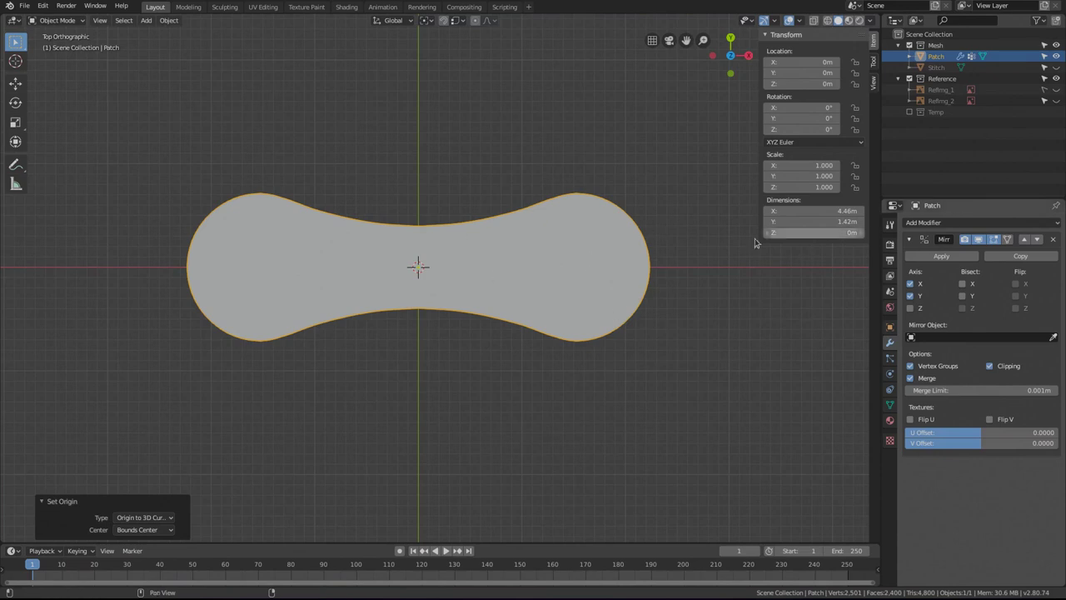
# Rename the Patch object to Patch_1.
pyautogui.doubleClick(941, 57)
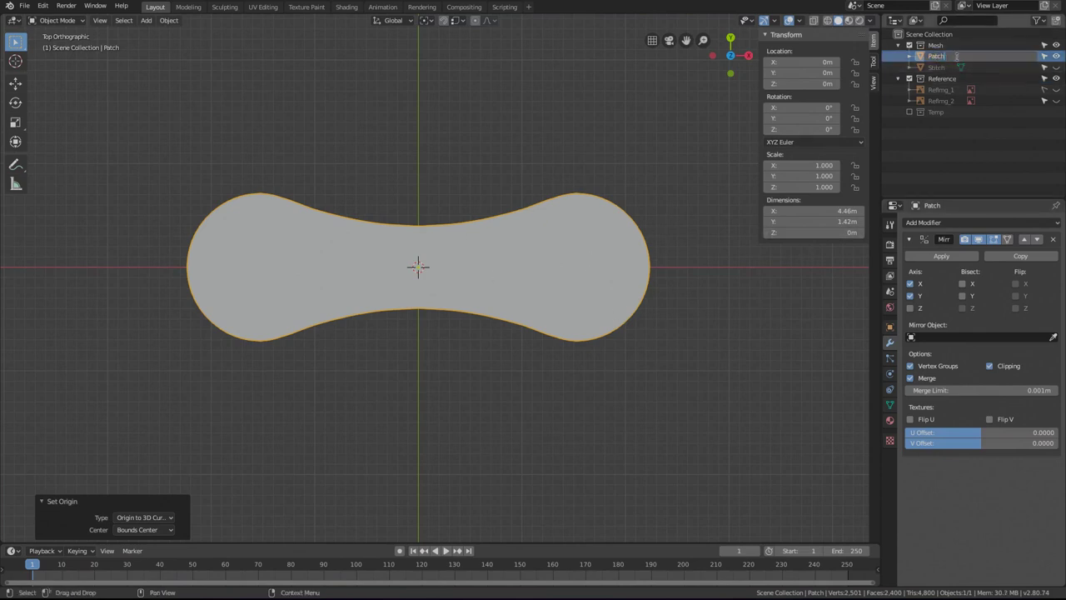
pyautogui.write('_1')
pyautogui.press('Return')
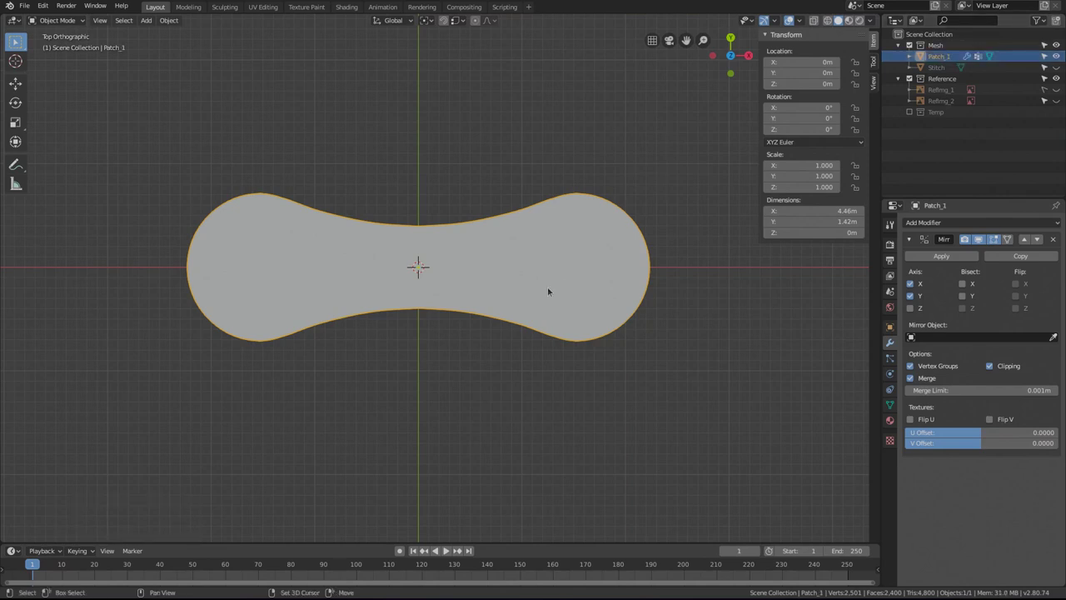
# Duplicate Patch_1 in place, name the copy Patch_2, and hide it.
pyautogui.hotkey('shift', 'd')
pyautogui.rightClick(625, 195)
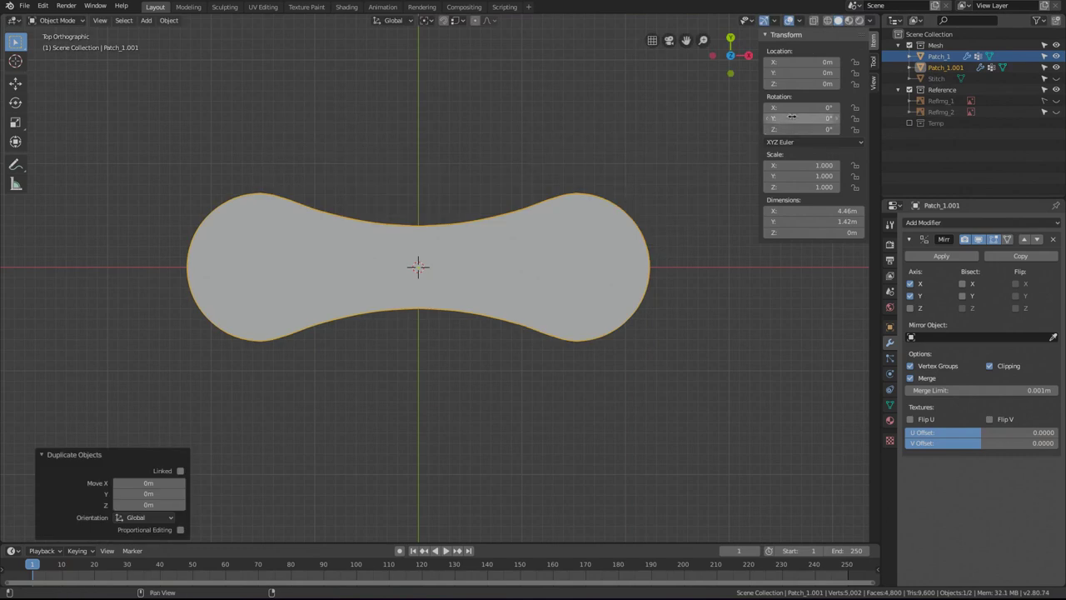
pyautogui.click(949, 67)
pyautogui.doubleClick(949, 67)
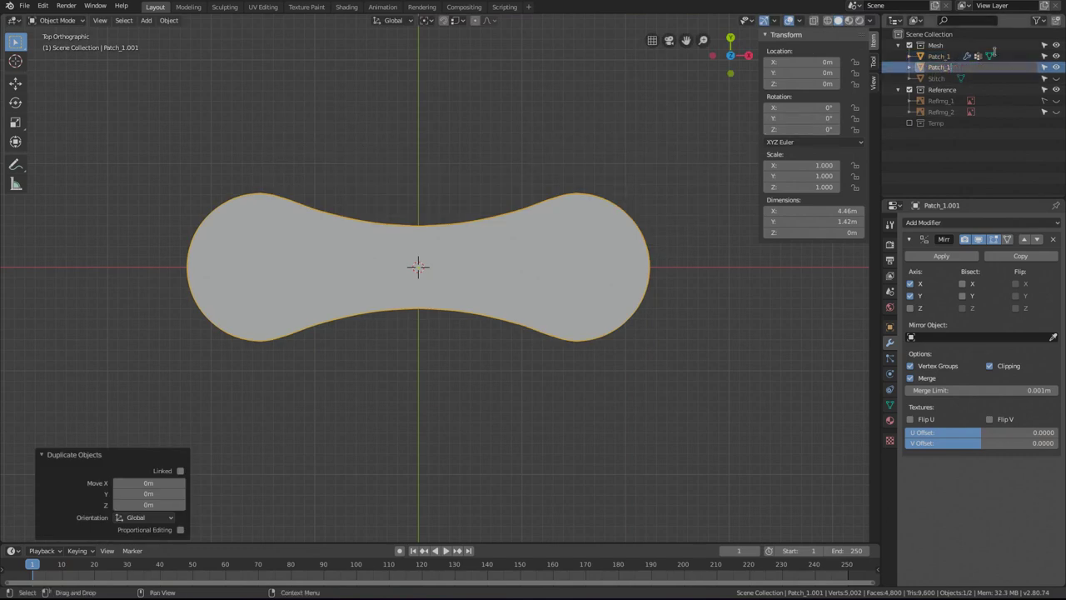
pyautogui.press('Return')
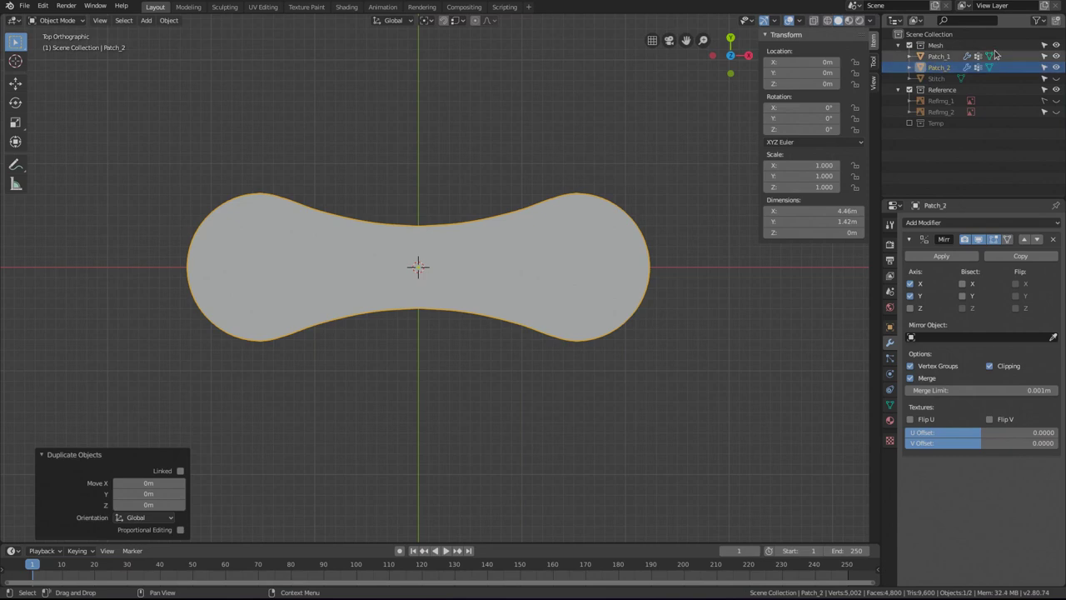
pyautogui.click(1056, 66)
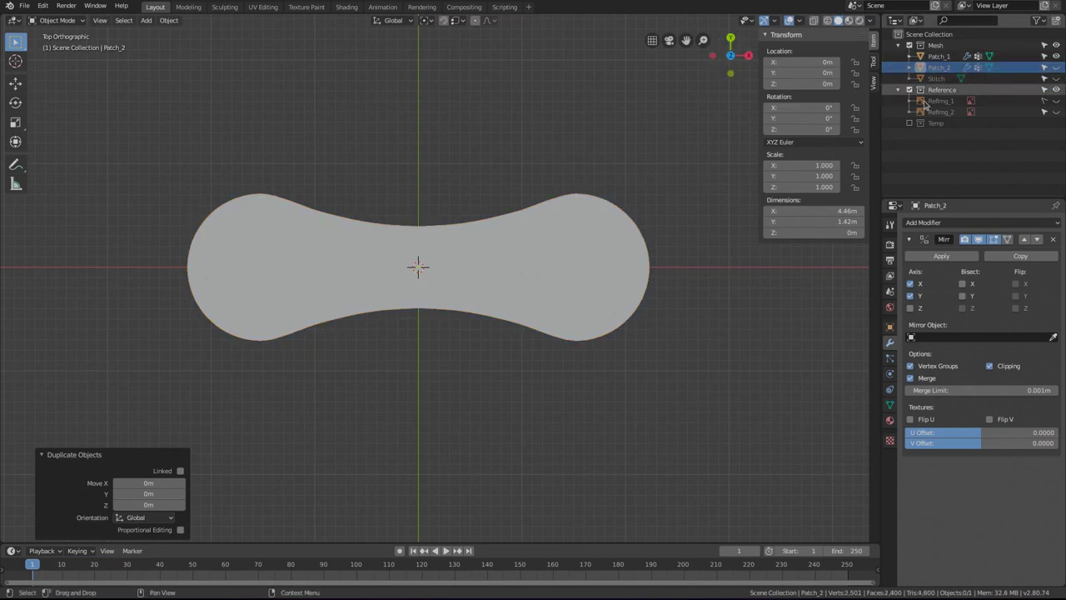
# Move another in-place copy of Patch_1 into Temp, then apply Patch_1's Mirror modifier.
pyautogui.click(936, 56)
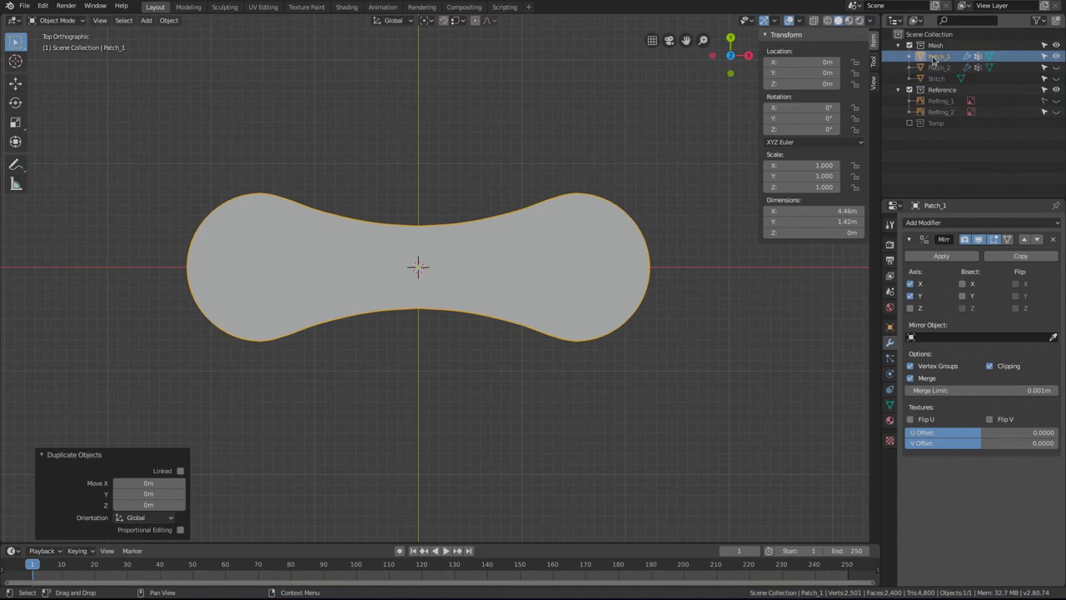
pyautogui.click(447, 268)
pyautogui.hotkey('shift', 'd')
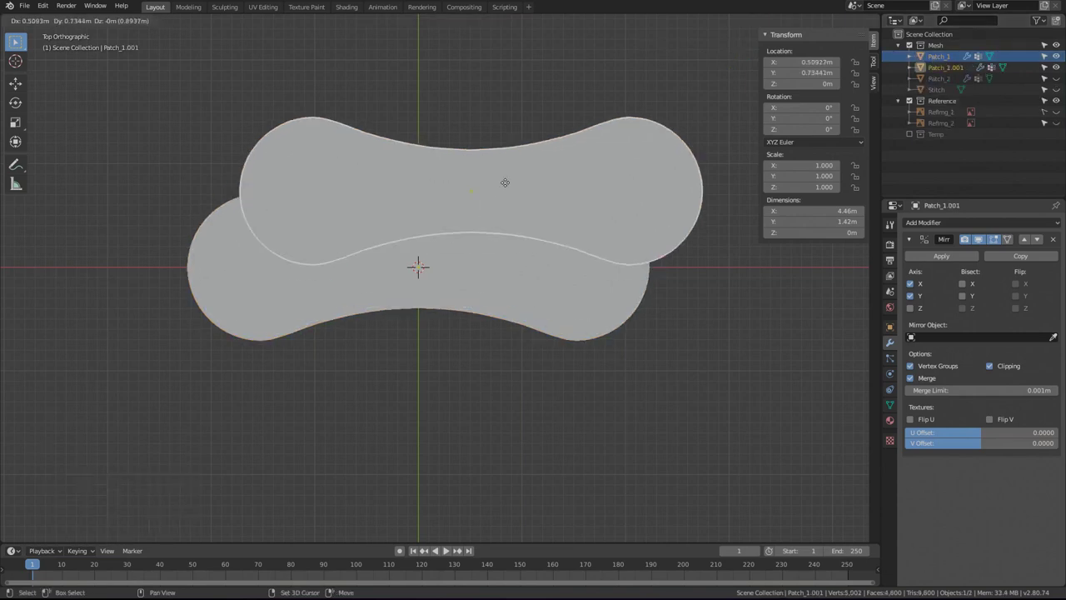
pyautogui.rightClick(502, 181)
pyautogui.press('m')
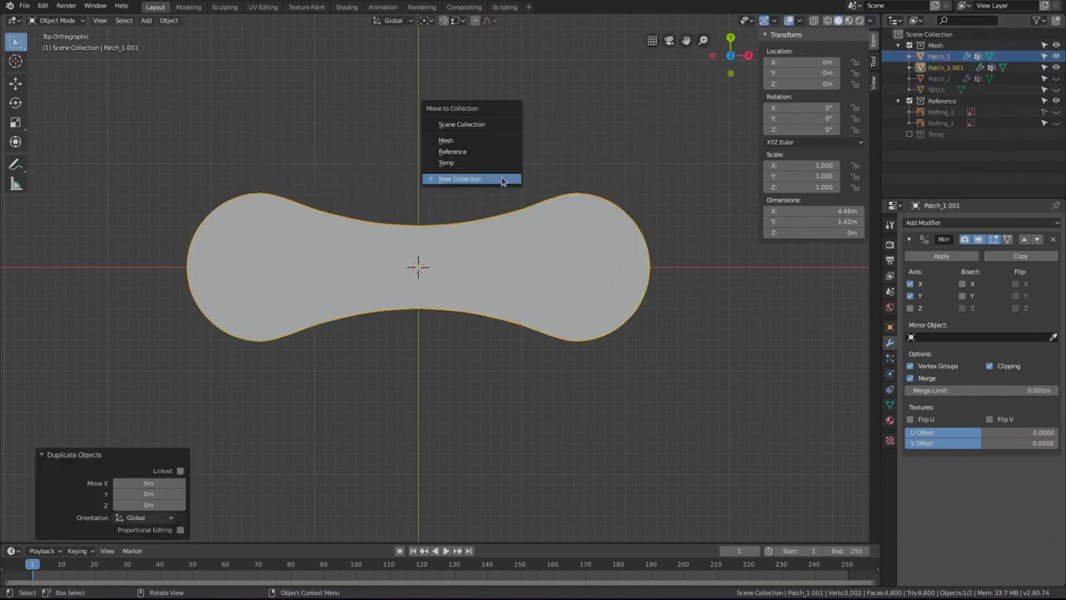
pyautogui.click(488, 164)
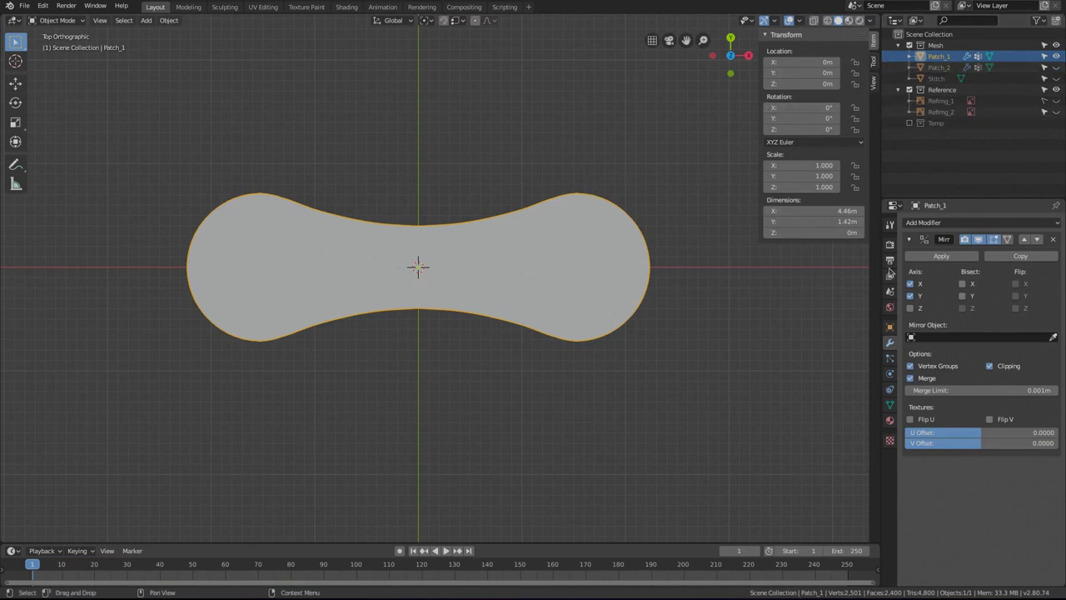
pyautogui.click(959, 258)
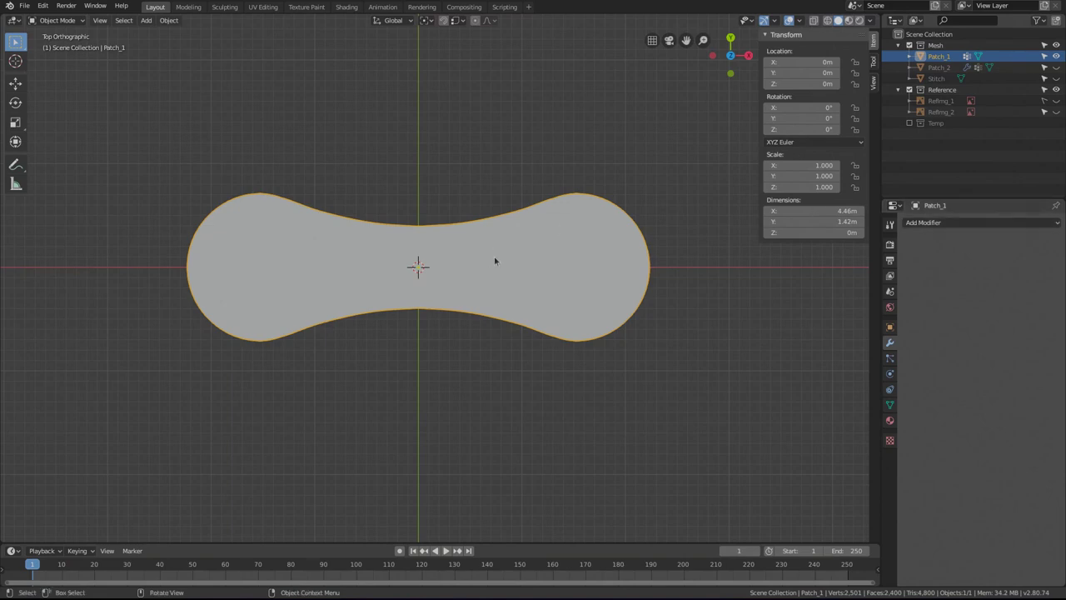
# Hide Patch_1, show Stitch, and give Stitch an Array modifier with 100 copies.
pyautogui.click(1053, 57)
pyautogui.click(1055, 78)
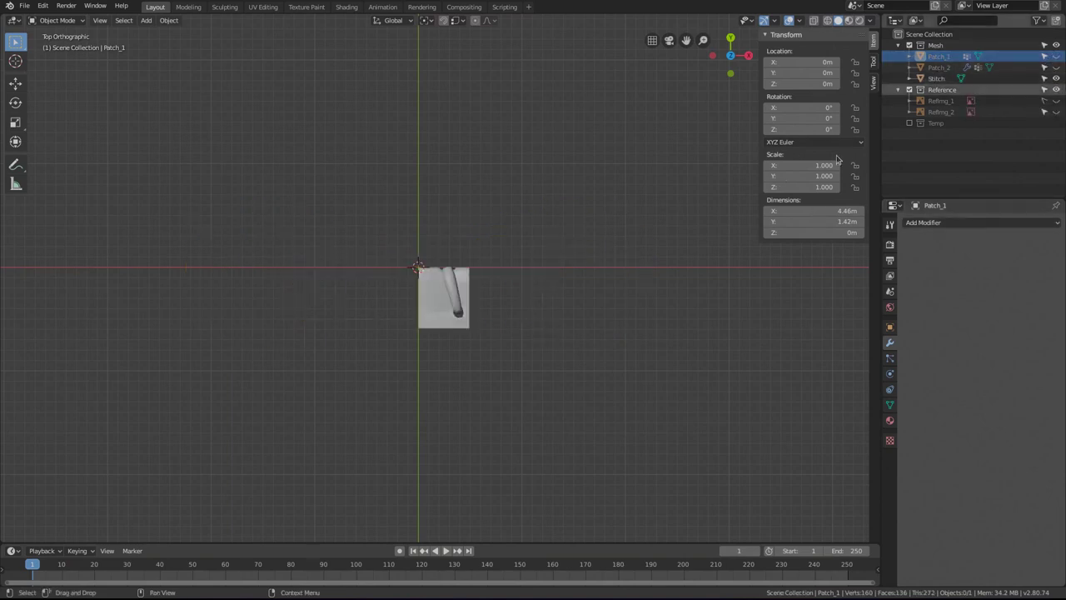
pyautogui.click(936, 79)
pyautogui.click(944, 221)
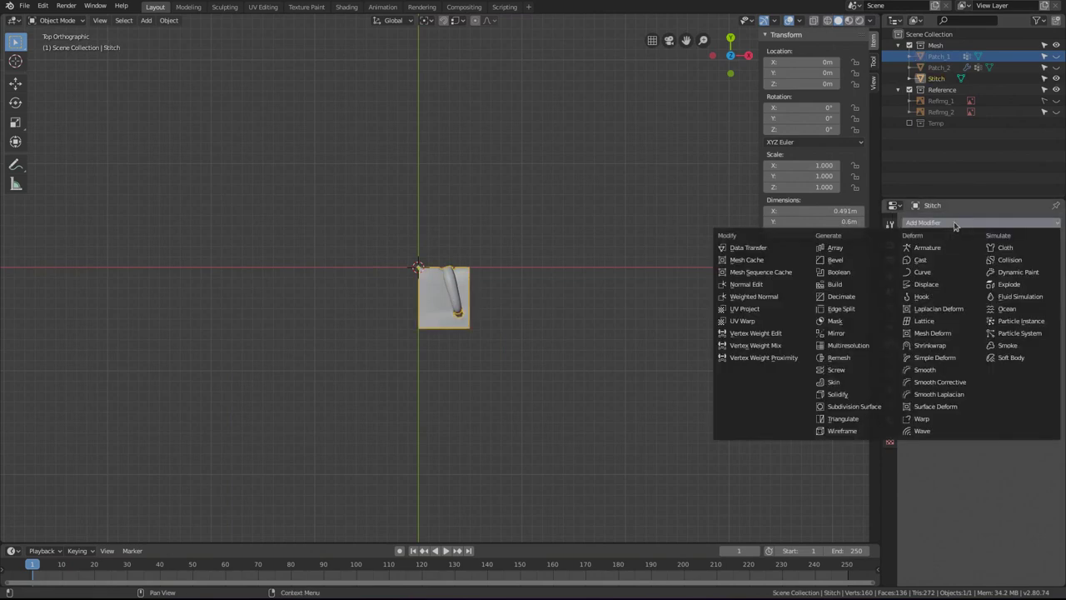
pyautogui.click(874, 249)
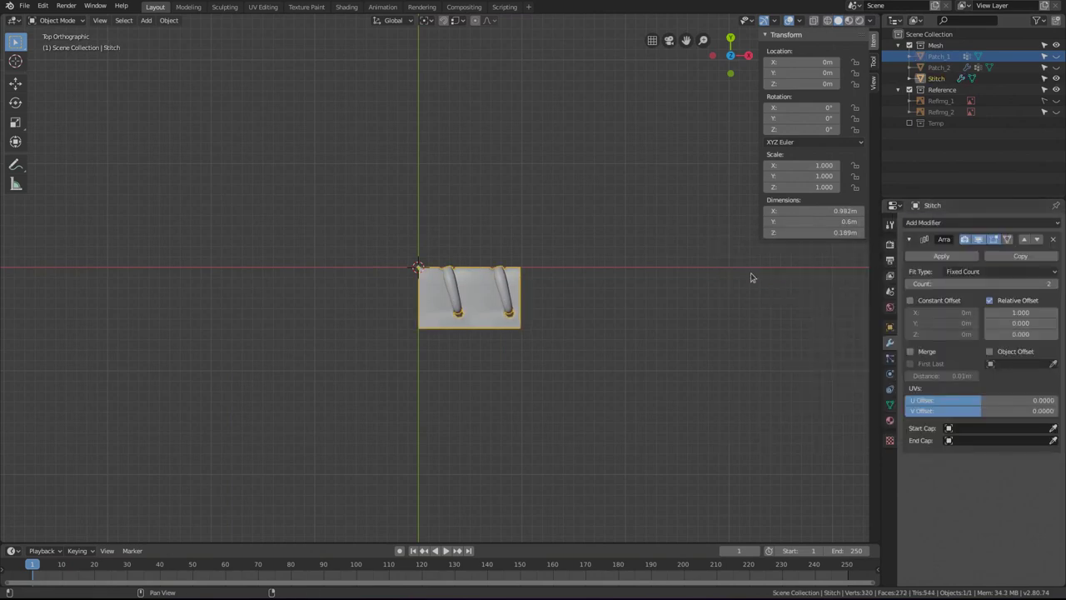
pyautogui.click(1014, 284)
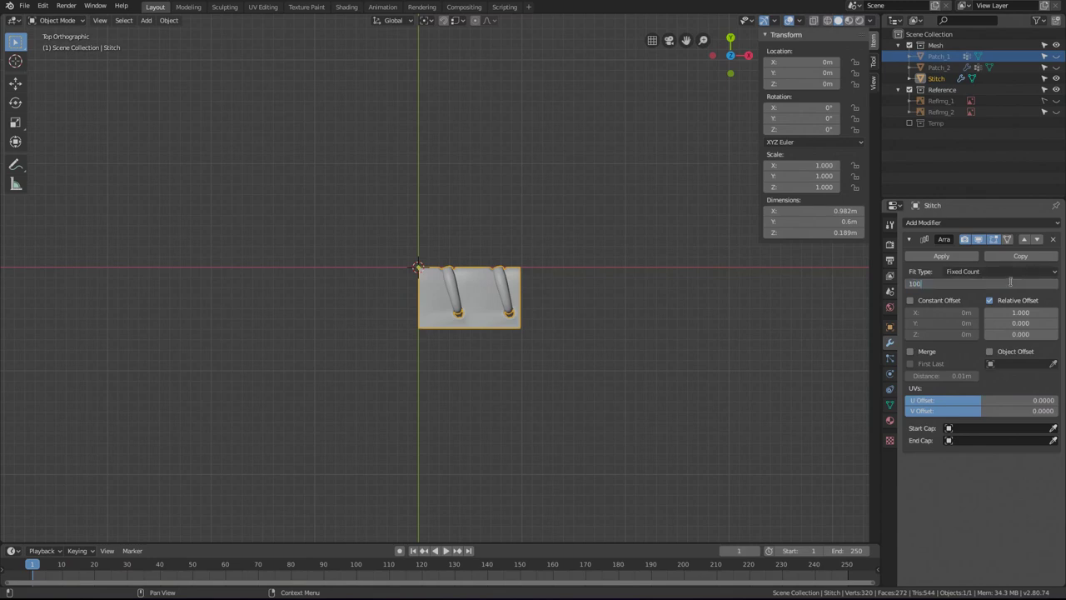
pyautogui.press('Return')
# Enable Merge on the stitch Array modifier.
pyautogui.scroll(-6, 812, 299)
pyautogui.scroll(5, 812, 300)
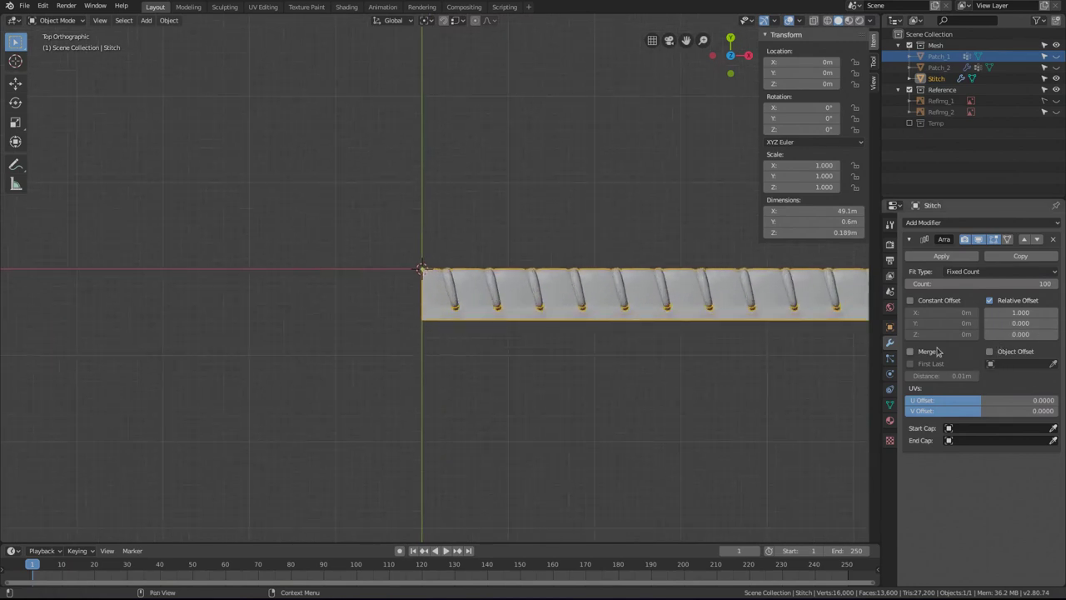
pyautogui.click(910, 352)
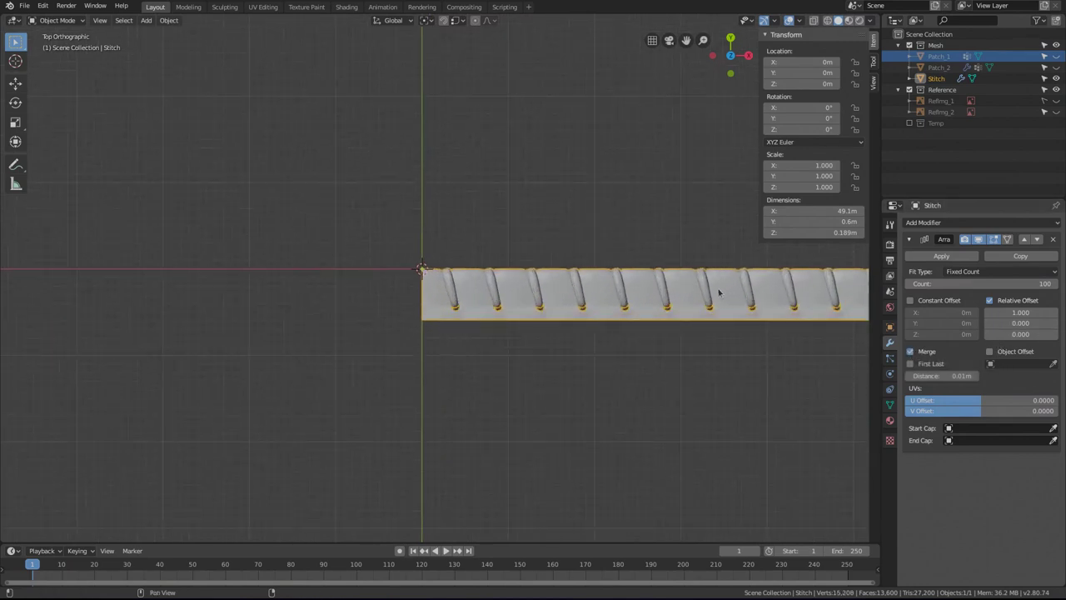
pyautogui.scroll(6, 718, 288)
pyautogui.scroll(-5, 717, 288)
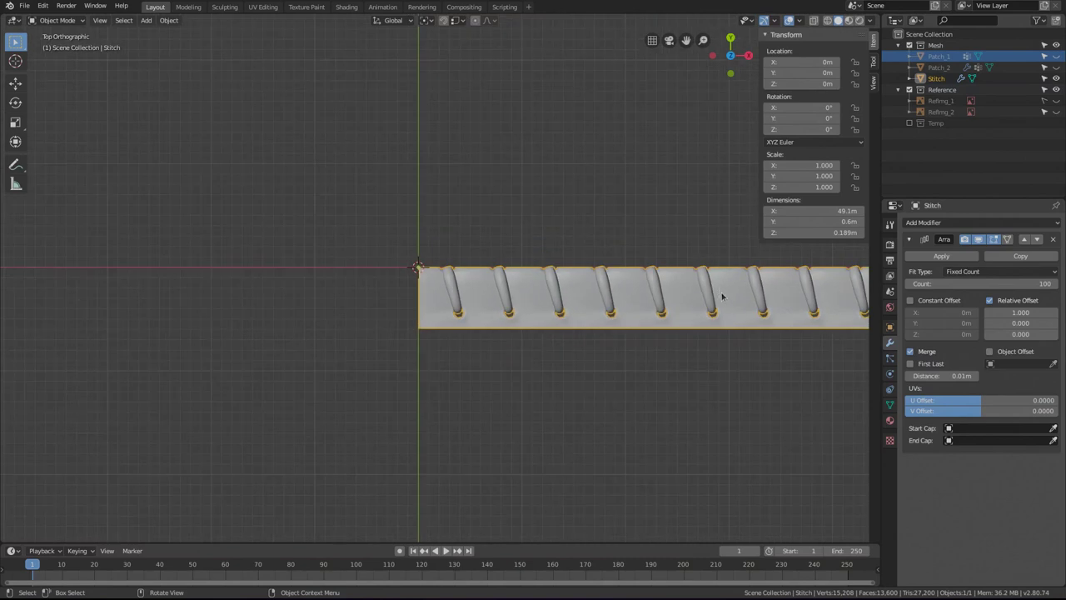
pyautogui.keyDown('shift'); pyautogui.moveTo(722, 297); pyautogui.dragTo(566, 304, button='middle'); pyautogui.keyUp('shift')
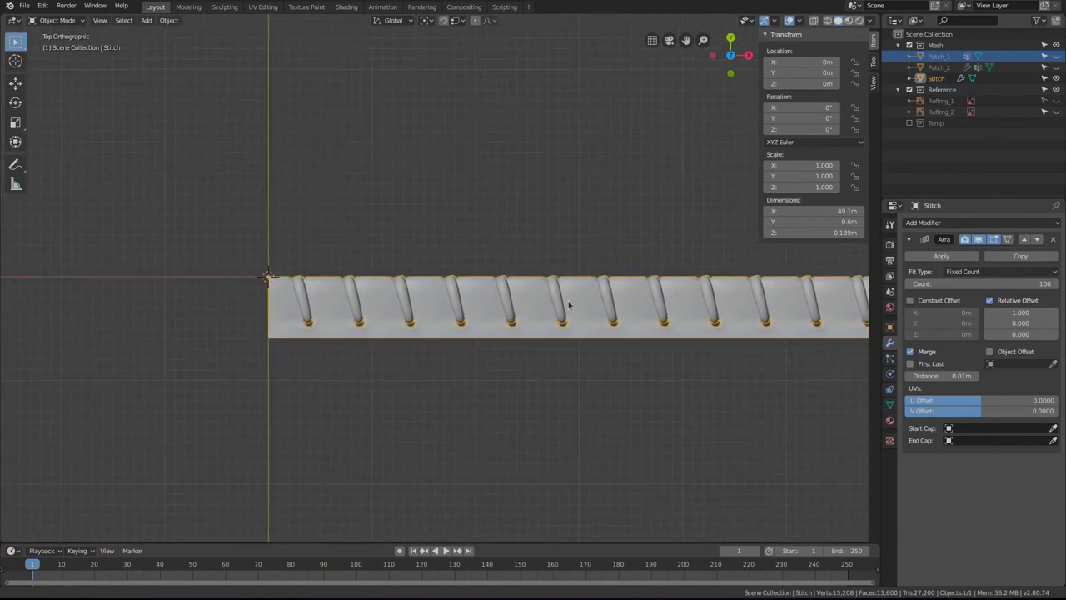
# Show Patch_1, hide the stitch strip, and enter Edit Mode on the patch.
pyautogui.click(1056, 56)
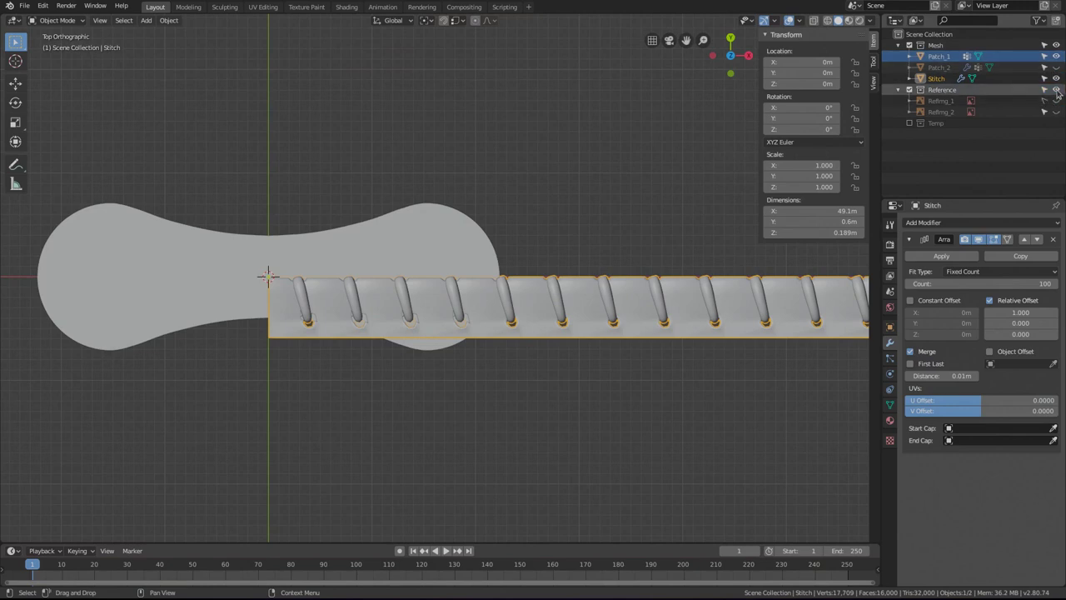
pyautogui.click(1056, 78)
pyautogui.keyDown('shift'); pyautogui.moveTo(409, 262); pyautogui.dragTo(521, 257, button='middle'); pyautogui.keyUp('shift')
pyautogui.click(471, 247)
pyautogui.press('Tab')
pyautogui.keyDown('shift'); pyautogui.moveTo(428, 274); pyautogui.dragTo(462, 210, button='middle'); pyautogui.keyUp('shift')
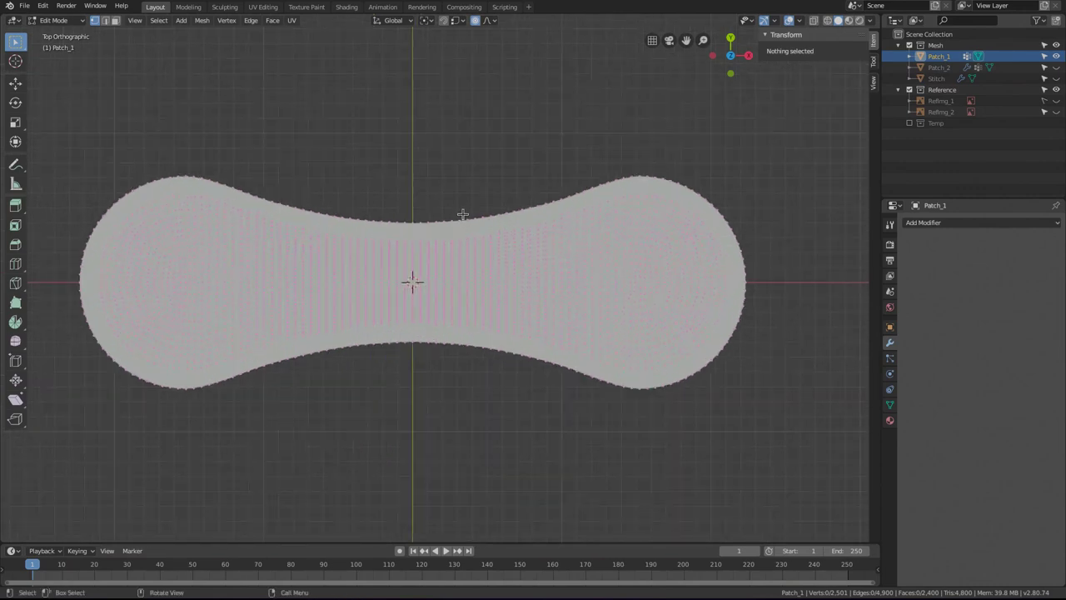
# Duplicate the patch's outer boundary loop and separate it into its own object.
pyautogui.keyDown('alt'); pyautogui.click(462, 216); pyautogui.keyUp('alt')
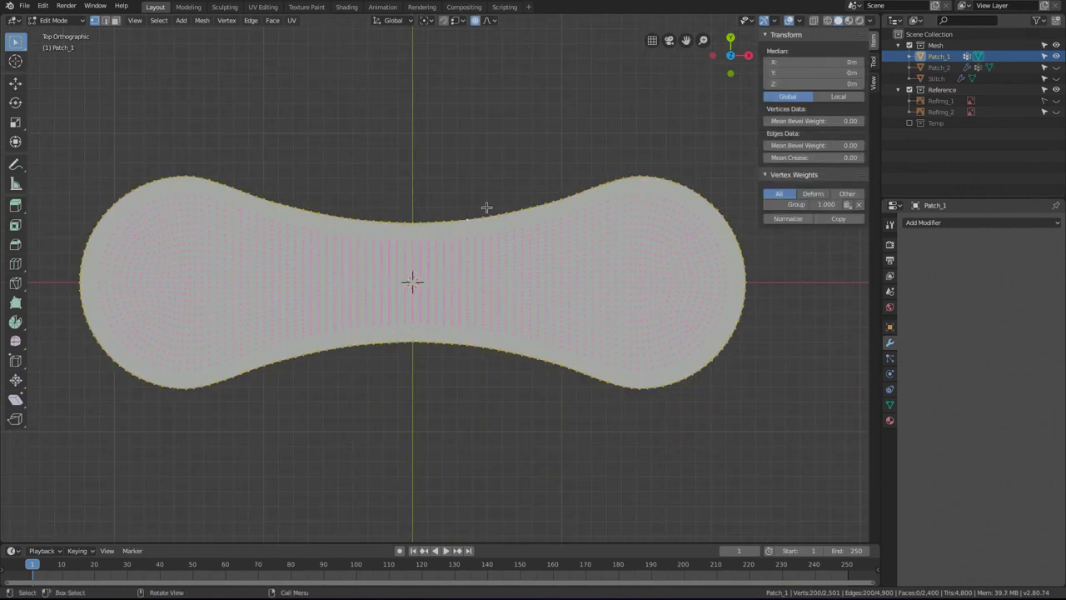
pyautogui.hotkey('shift', 'd')
pyautogui.rightClick(566, 154)
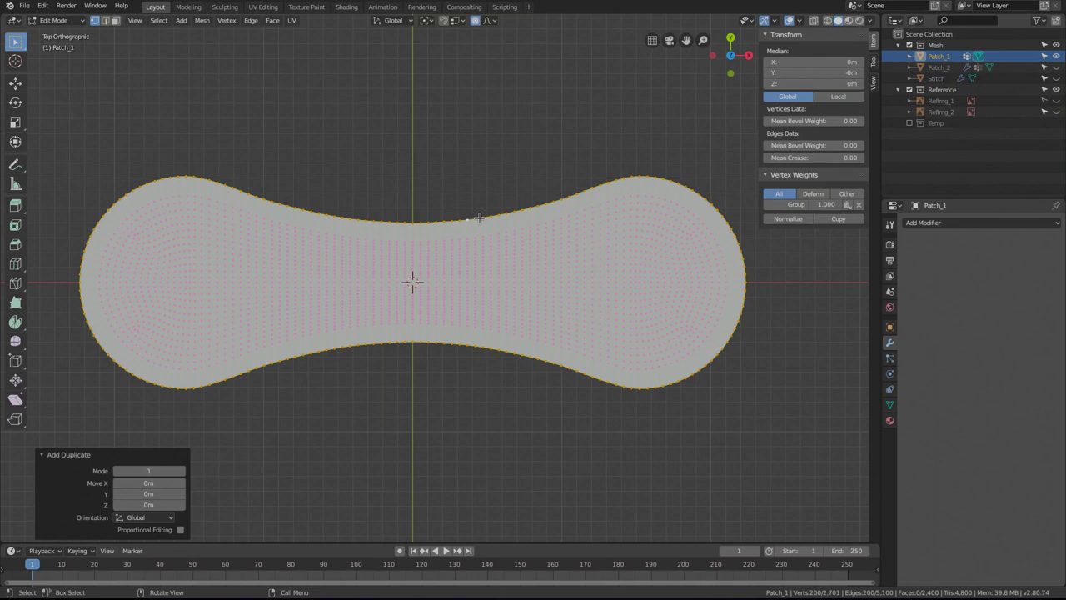
pyautogui.press('p')
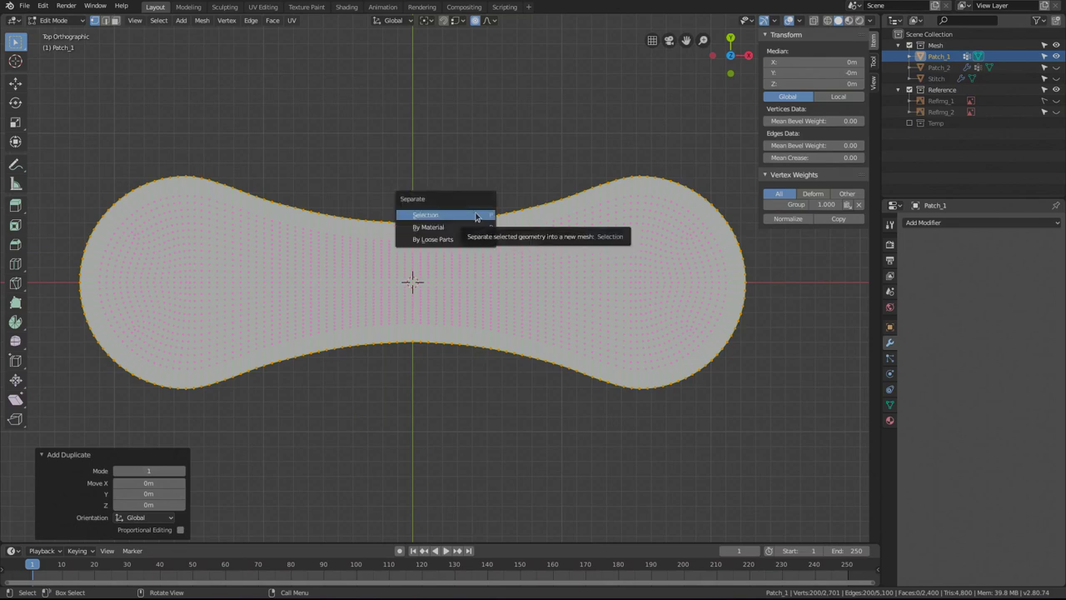
pyautogui.click(476, 213)
pyautogui.press('Tab')
# Rename the separated outline object from Patch_1.002 to StitchCurve.
pyautogui.click(475, 215)
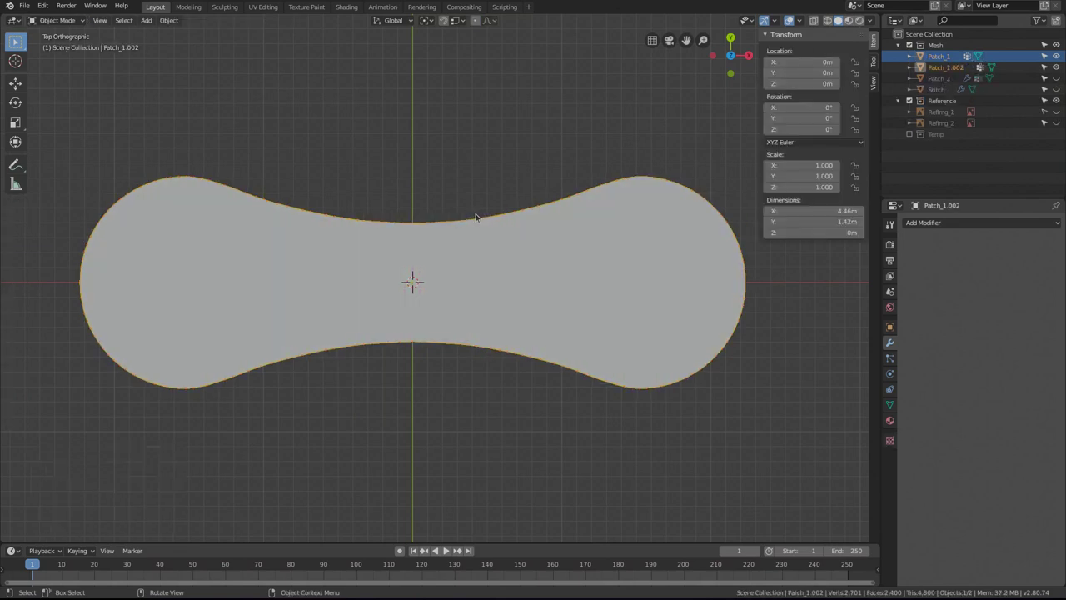
pyautogui.doubleClick(969, 66)
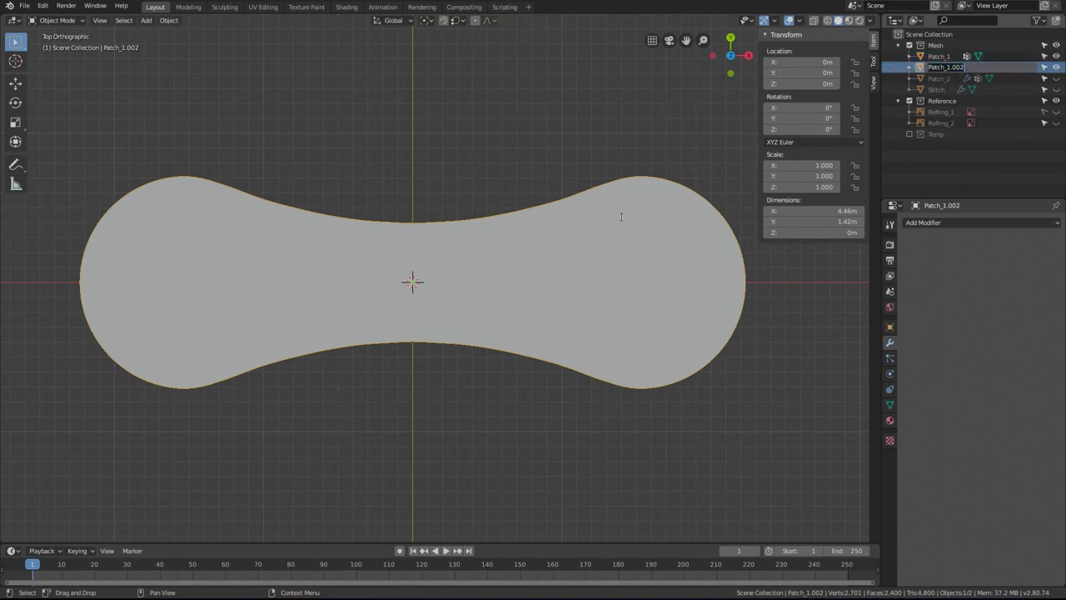
pyautogui.press('BackSpace')
pyautogui.write('Stitch_')
pyautogui.press('Return')
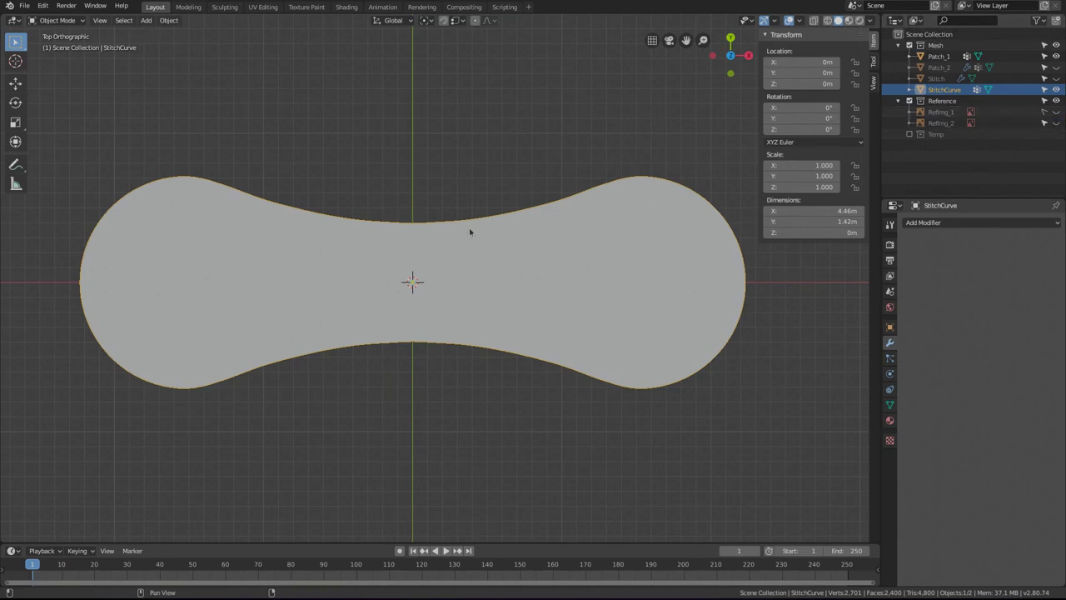
# Convert the StitchCurve outline from mesh to curve via Object > Convert.
pyautogui.press('Tab')
pyautogui.press('Tab')
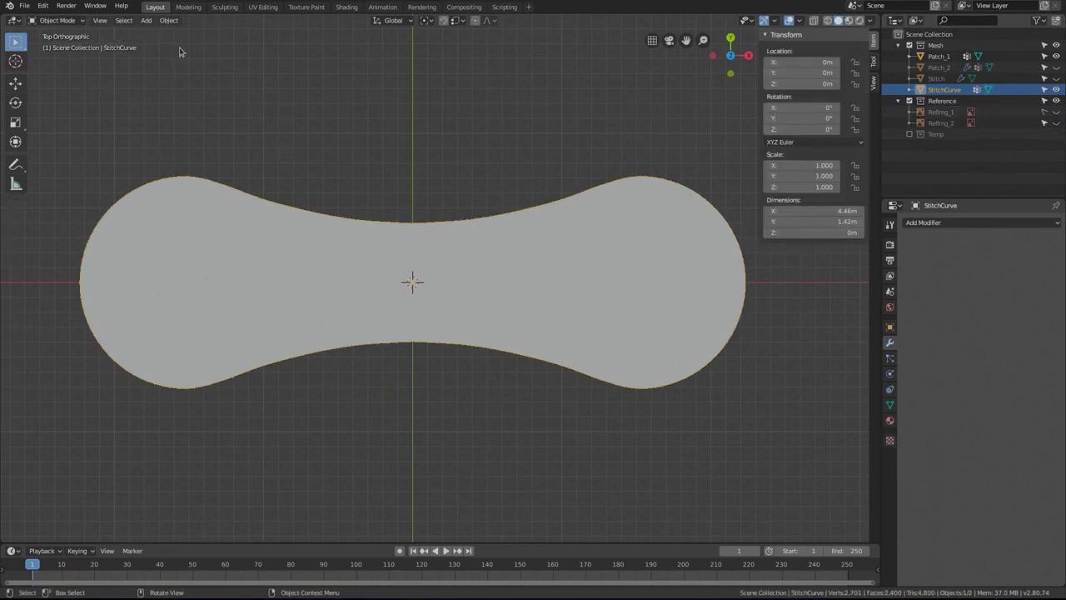
pyautogui.click(164, 22)
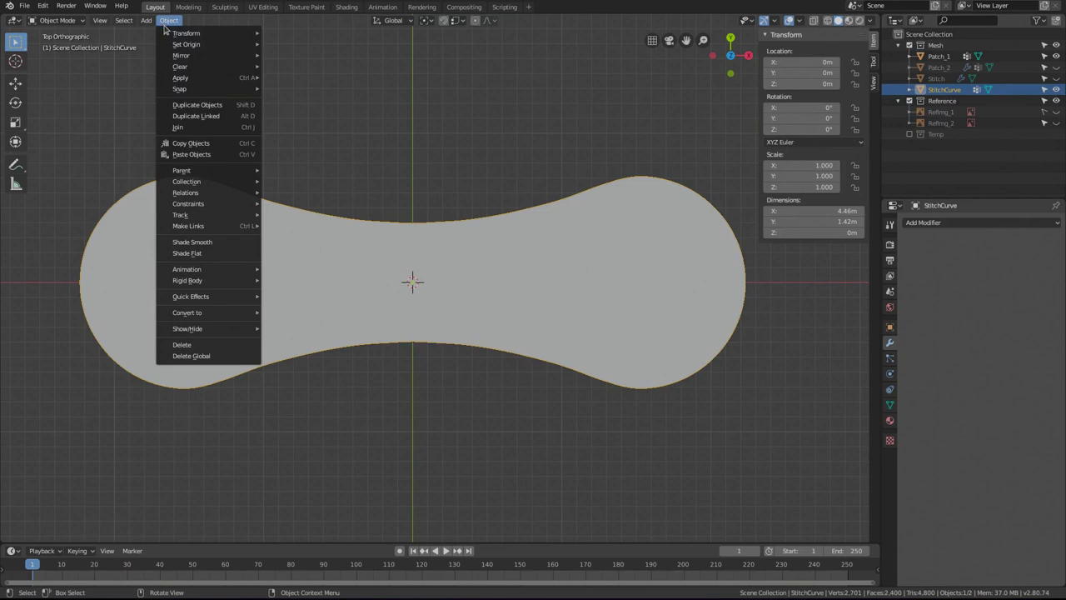
pyautogui.moveTo(204, 312)
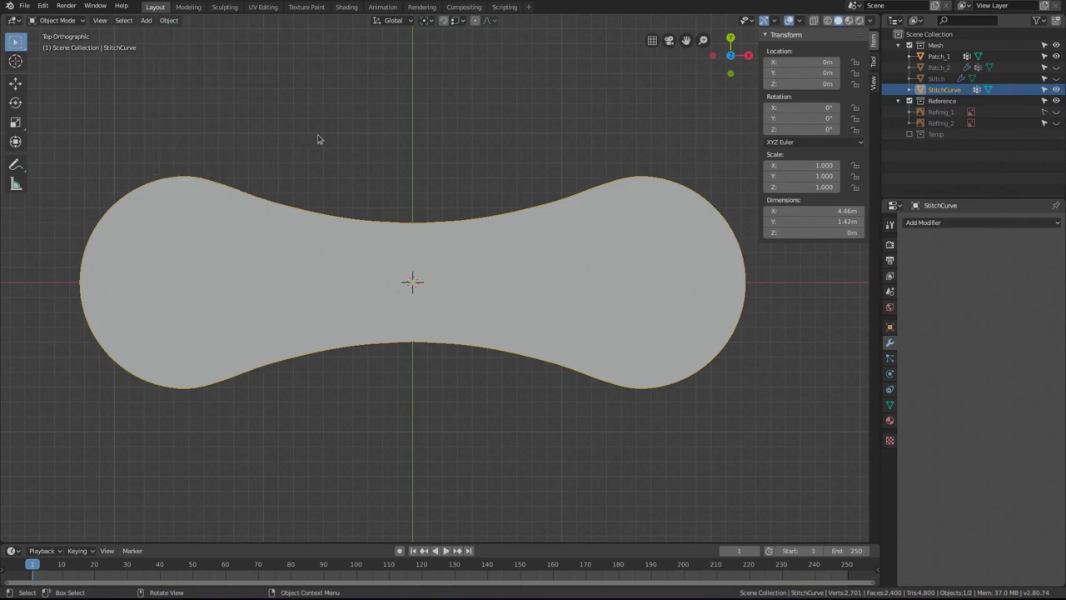
pyautogui.press('q')
pyautogui.click(166, 21)
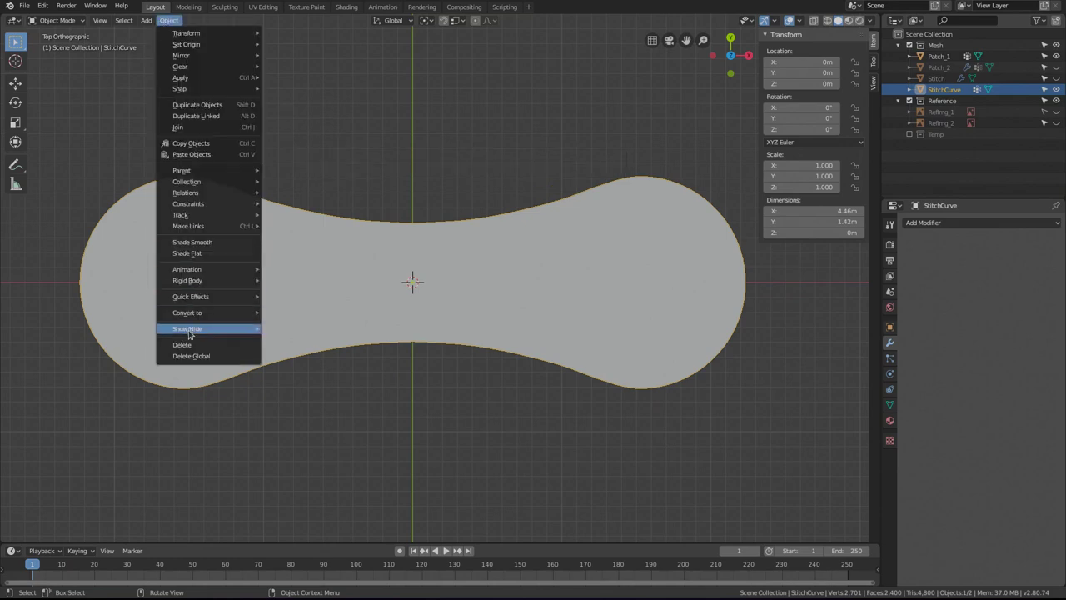
pyautogui.moveTo(202, 315)
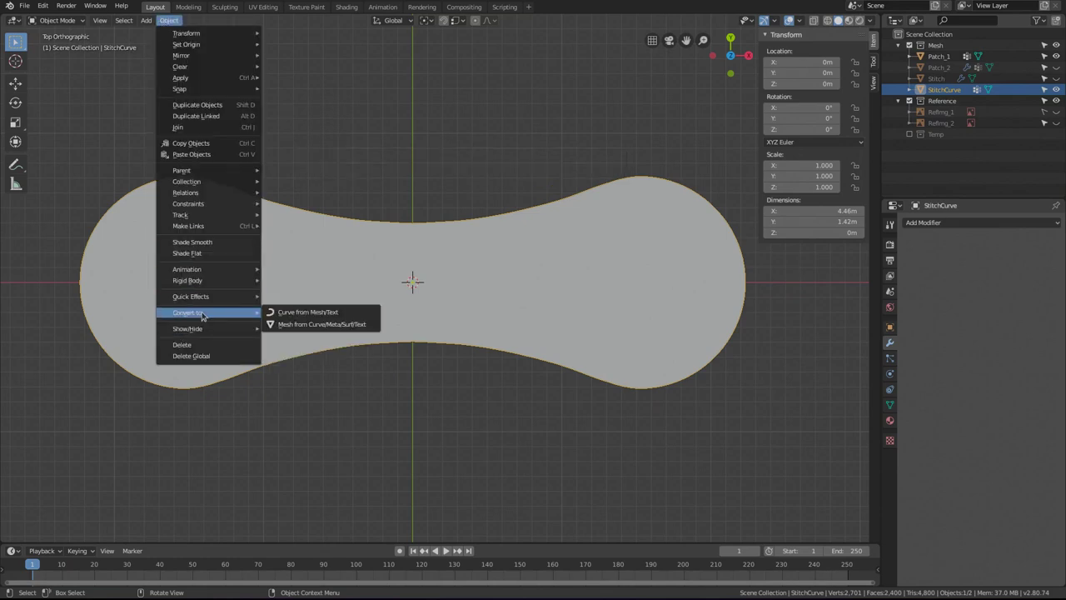
pyautogui.click(284, 314)
# Inspect the new curve's 200 points in Edit Mode, then return to Object Mode.
pyautogui.press('Tab')
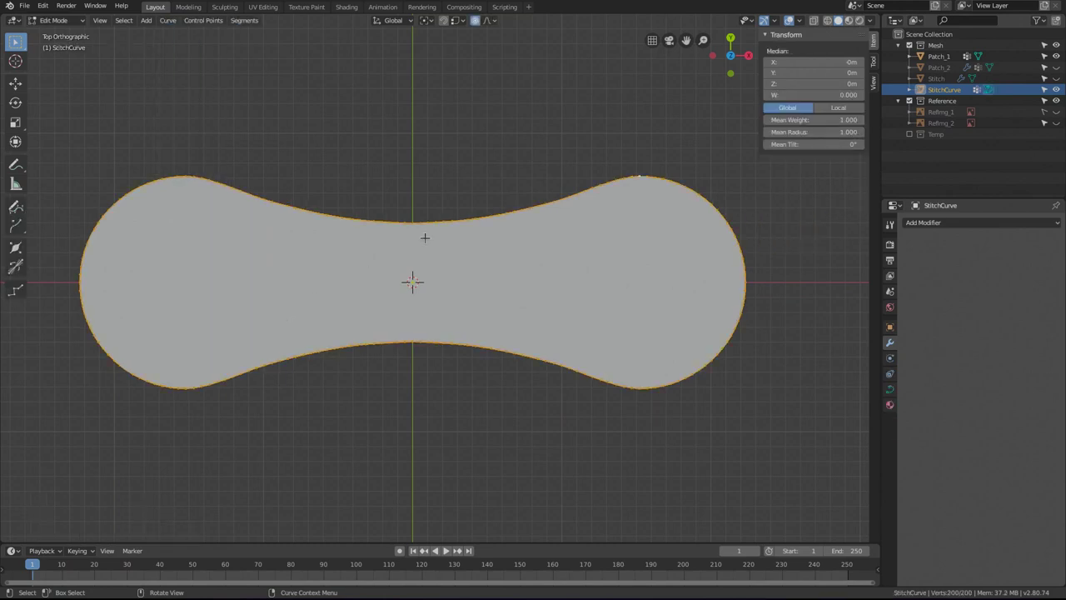
pyautogui.scroll(5, 591, 178)
pyautogui.scroll(-1, 572, 164)
pyautogui.scroll(2, 571, 165)
pyautogui.scroll(-4, 571, 166)
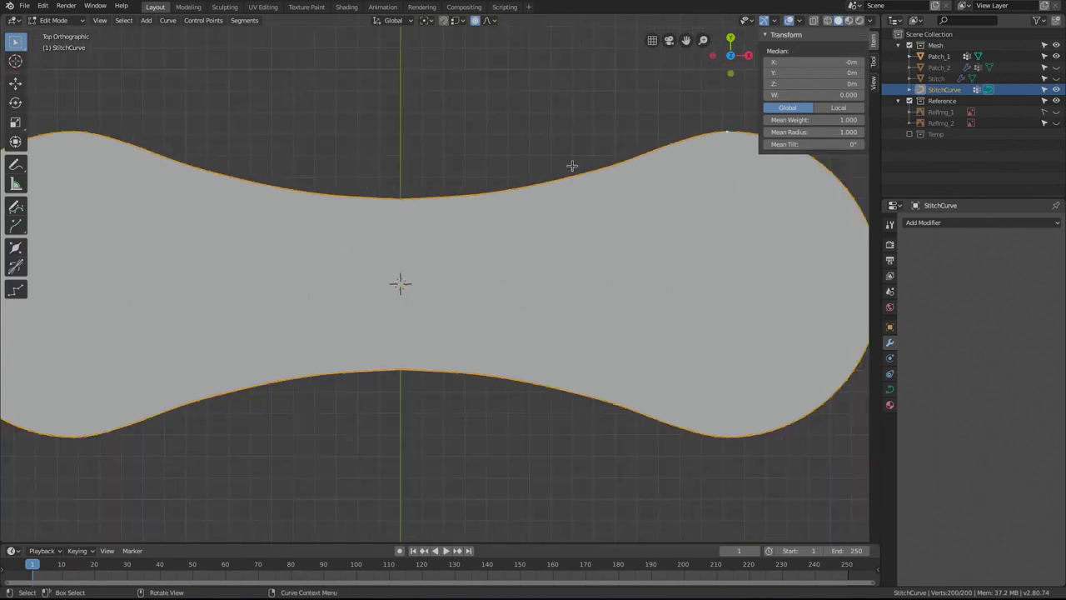
pyautogui.scroll(-2, 571, 170)
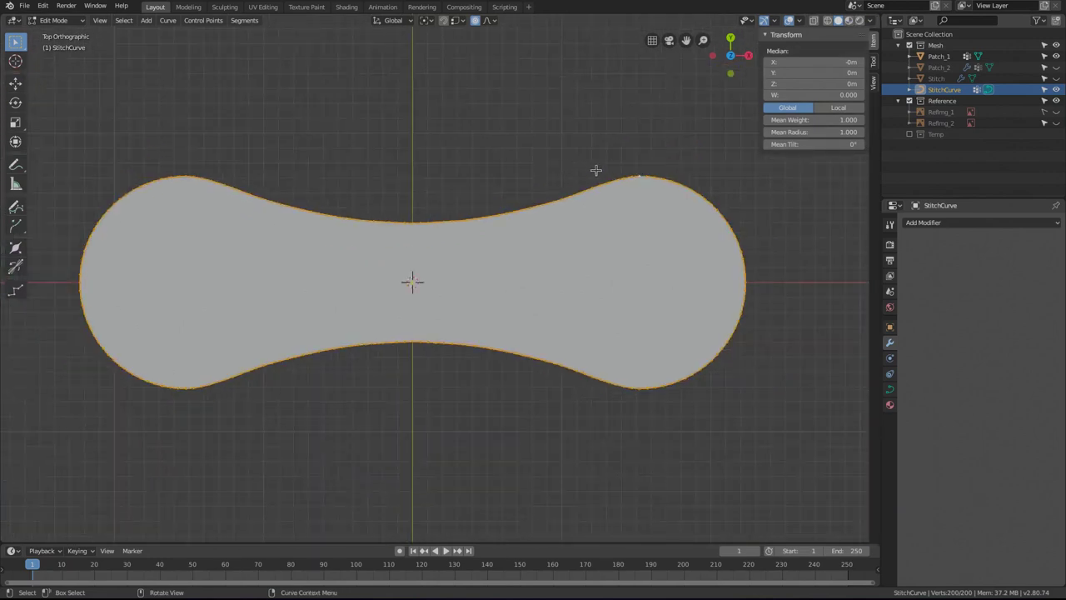
pyautogui.press('Tab')
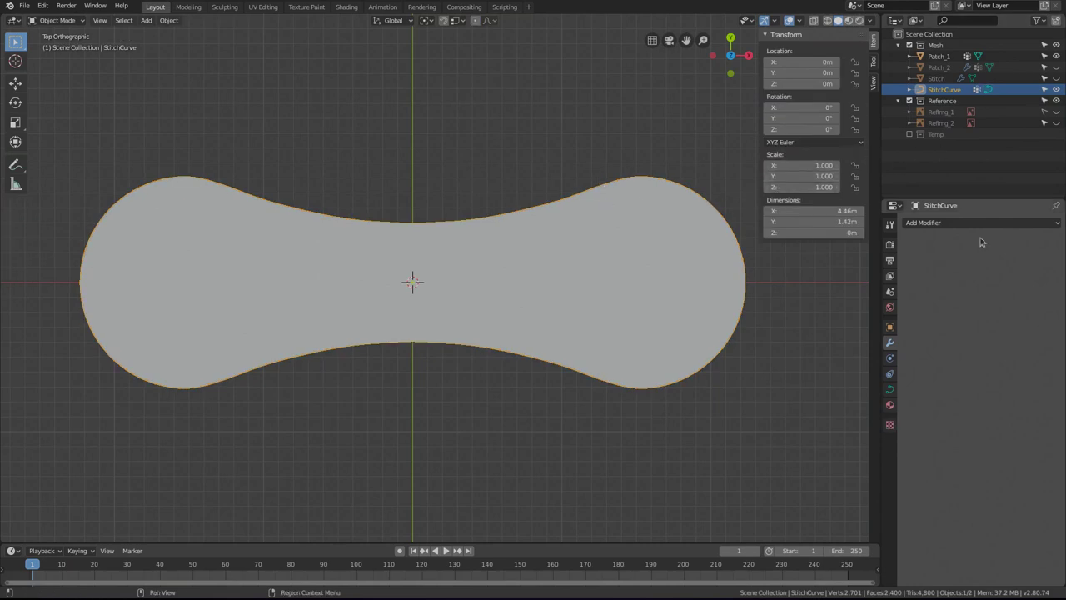
# Turn on the Normals overlay in Edit Mode to check StitchCurve's direction.
pyautogui.click(800, 21)
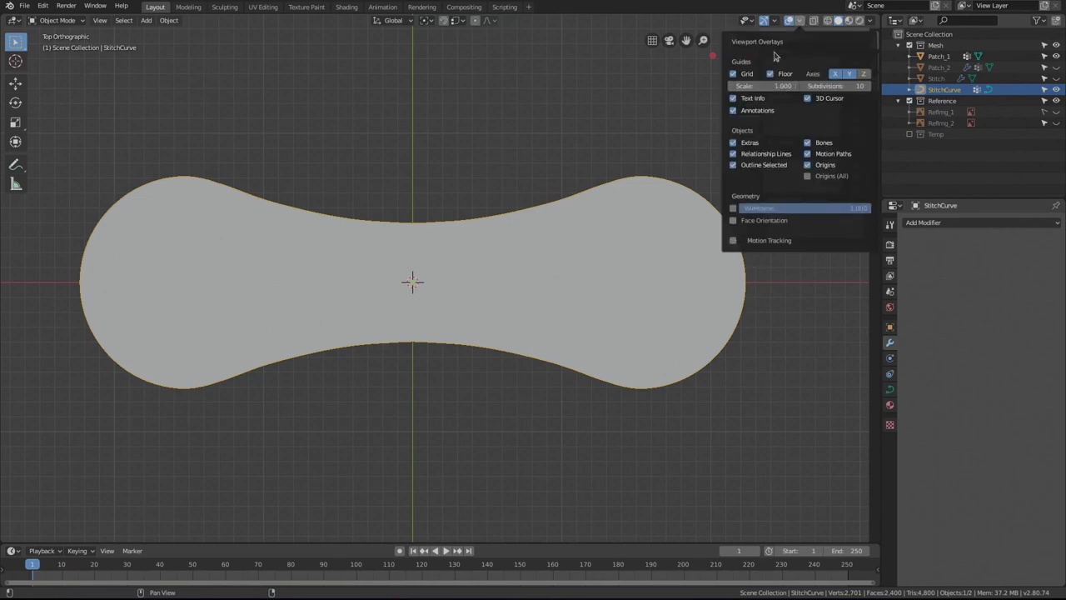
pyautogui.press('n')
pyautogui.press('Tab')
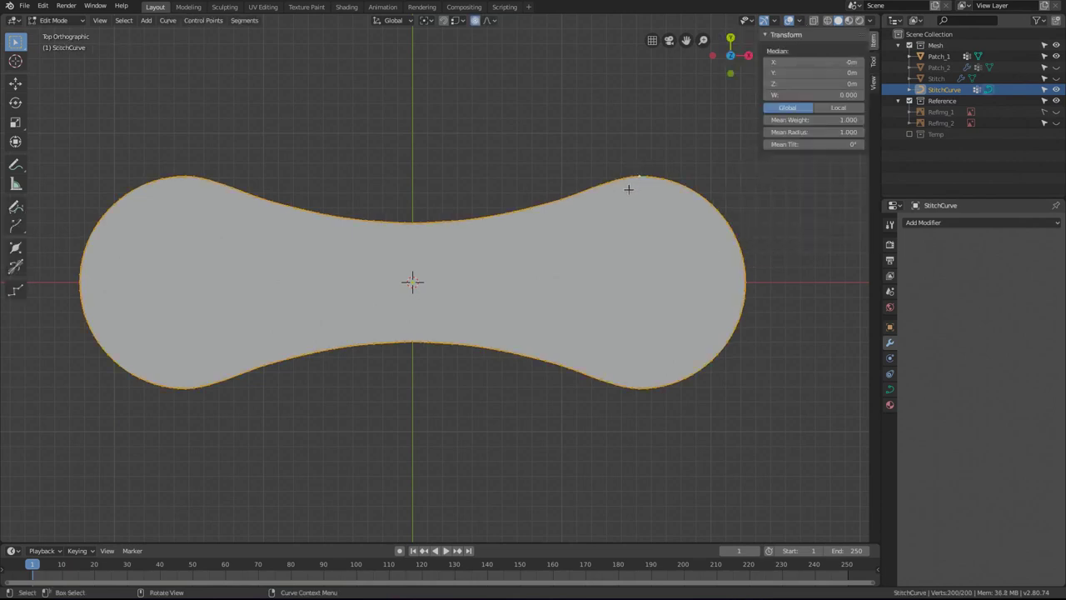
pyautogui.click(799, 22)
pyautogui.click(734, 285)
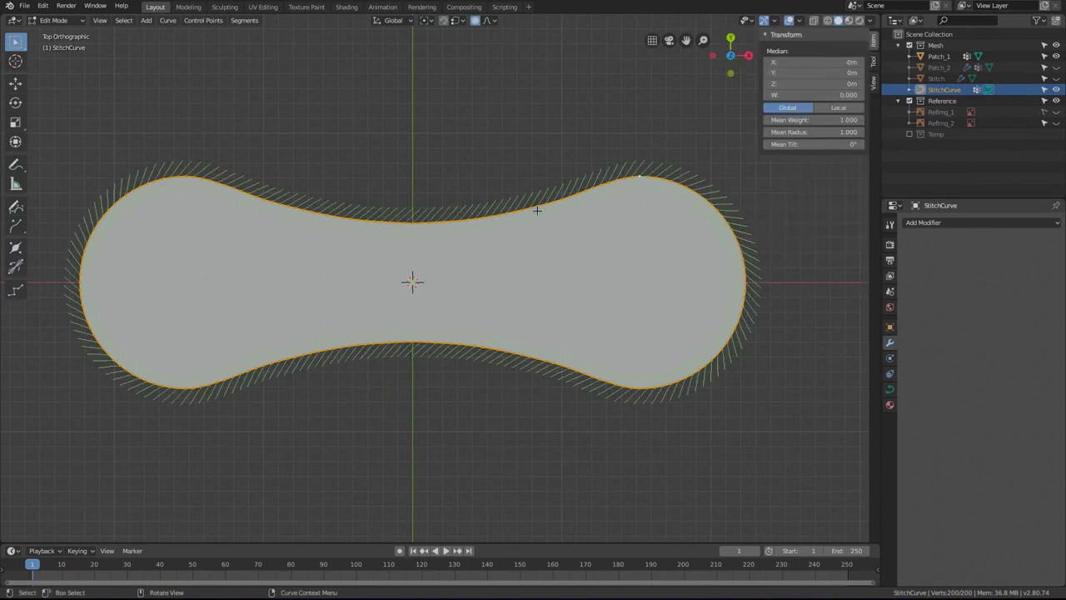
pyautogui.press('Tab')
# Select Stitch and make the stitch strip visible again.
pyautogui.scroll(2, 520, 223)
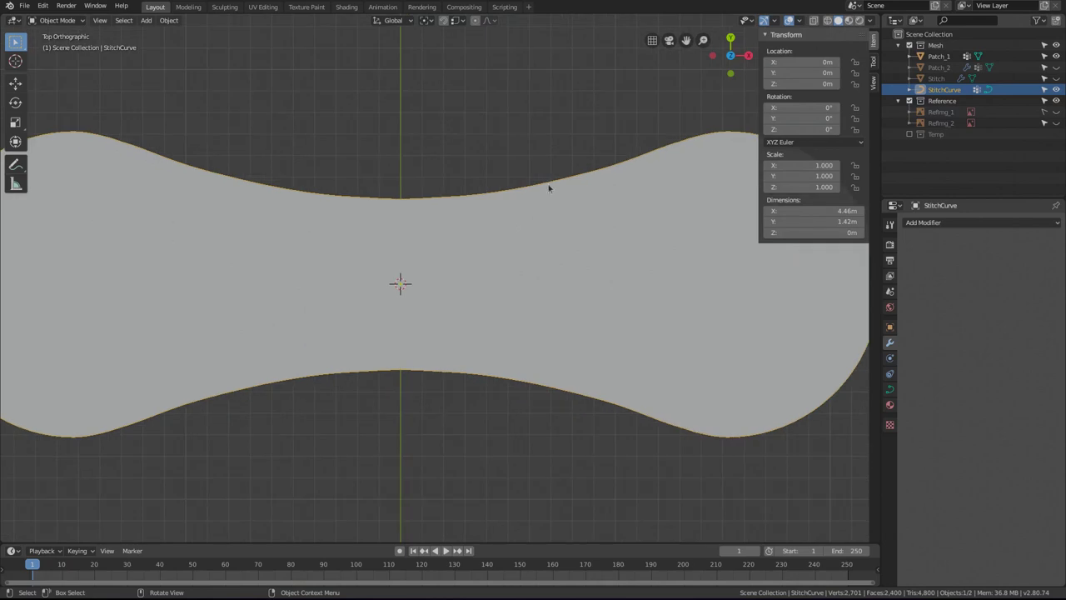
pyautogui.click(936, 78)
pyautogui.click(1055, 78)
pyautogui.scroll(-2, 662, 327)
pyautogui.keyDown('shift'); pyautogui.moveTo(662, 328); pyautogui.dragTo(609, 309, button='middle'); pyautogui.keyUp('shift')
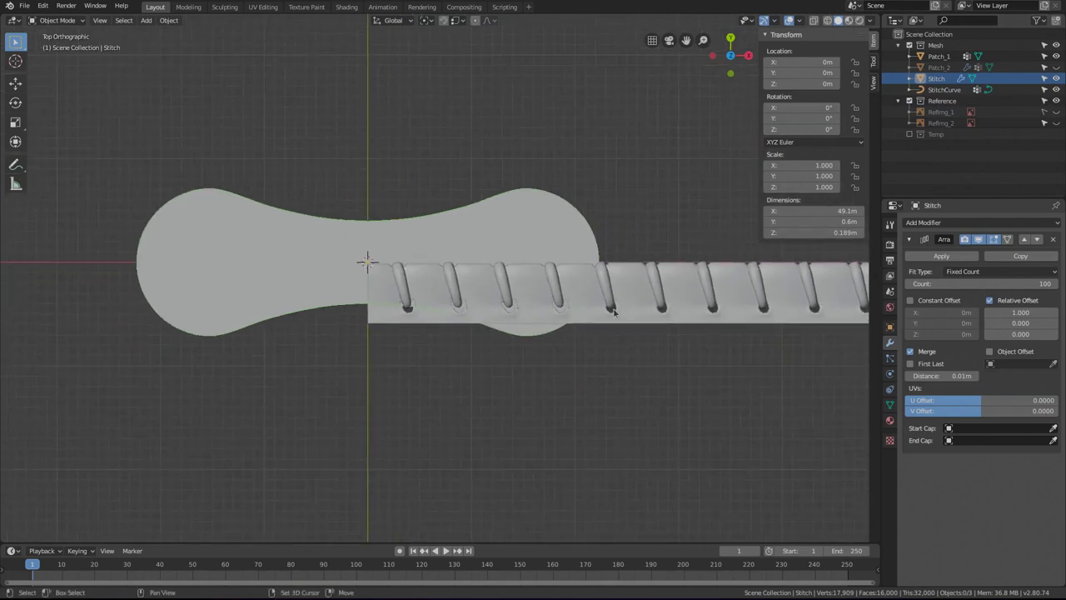
# Add a Curve modifier to Stitch with StitchCurve as its target object.
pyautogui.click(944, 223)
pyautogui.click(939, 272)
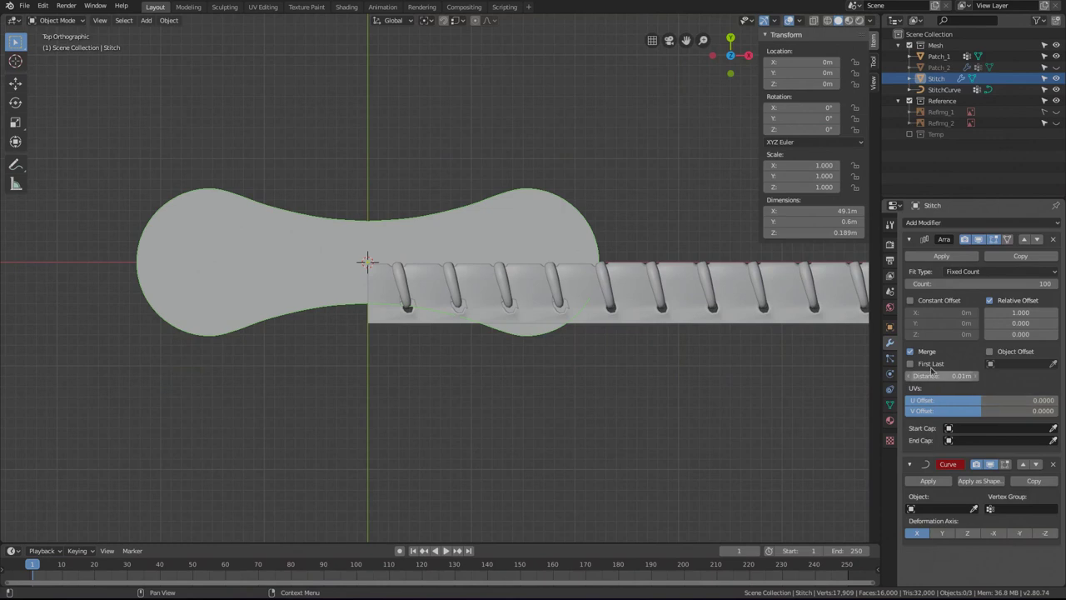
pyautogui.click(931, 508)
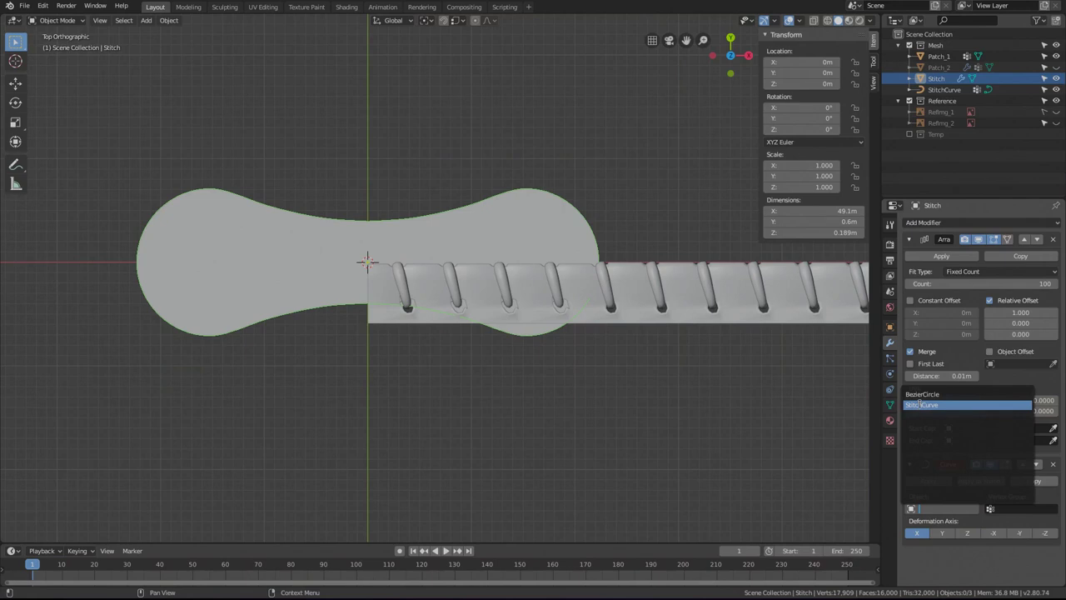
pyautogui.click(919, 404)
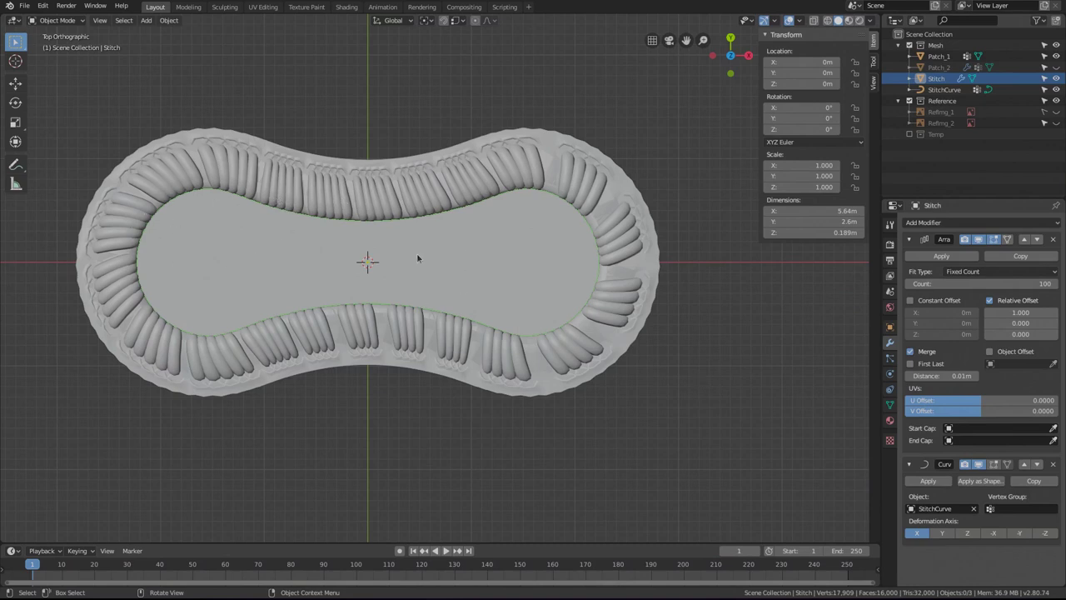
# In Stitch's Edit Mode, show the curve deformation, select all, and change the pivot point.
pyautogui.press('Tab')
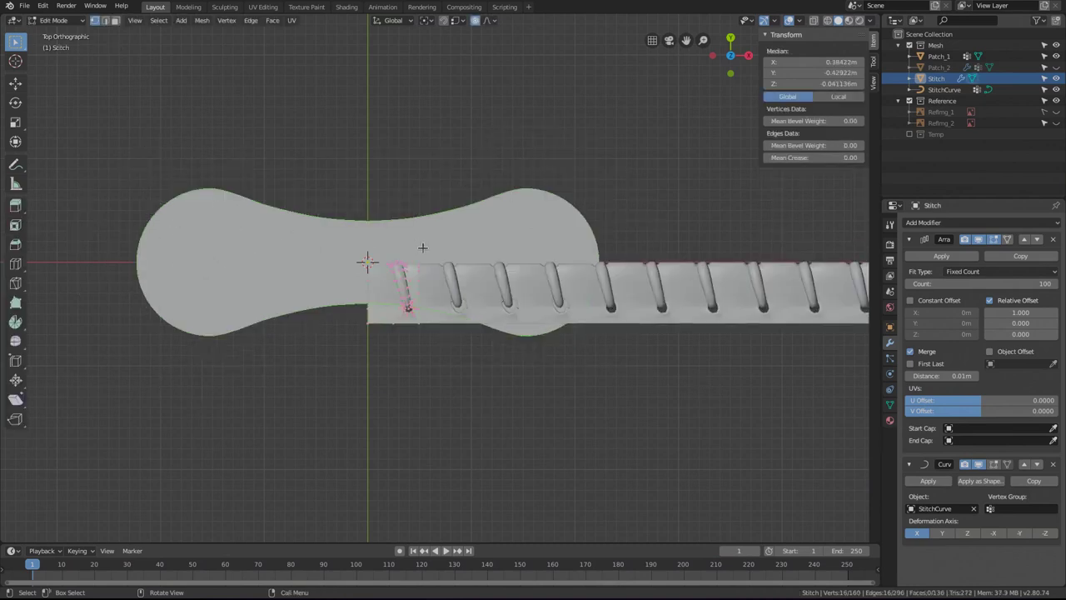
pyautogui.click(999, 467)
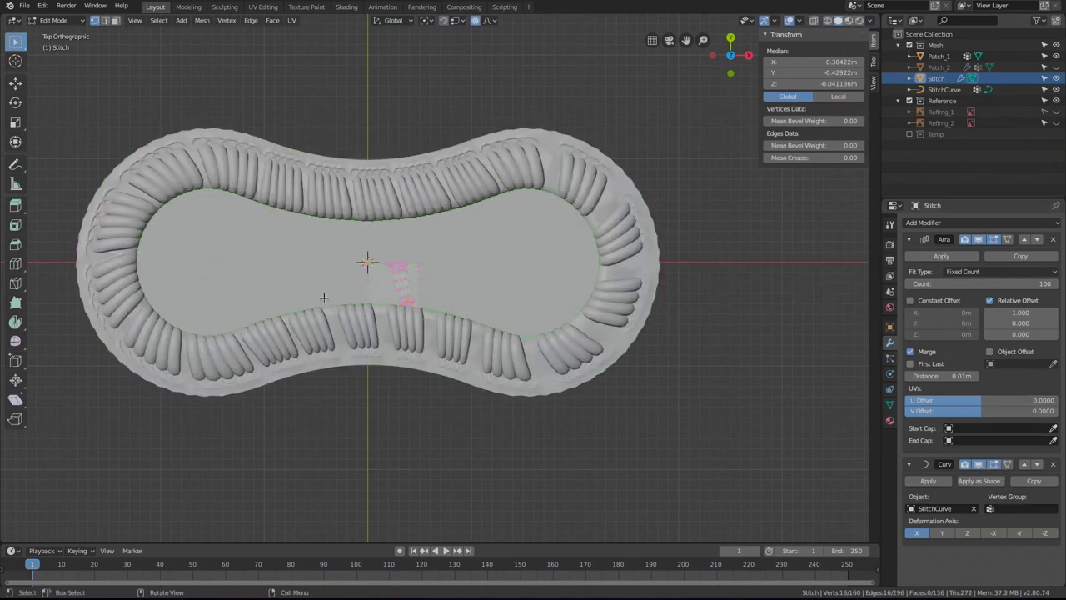
pyautogui.scroll(5, 391, 302)
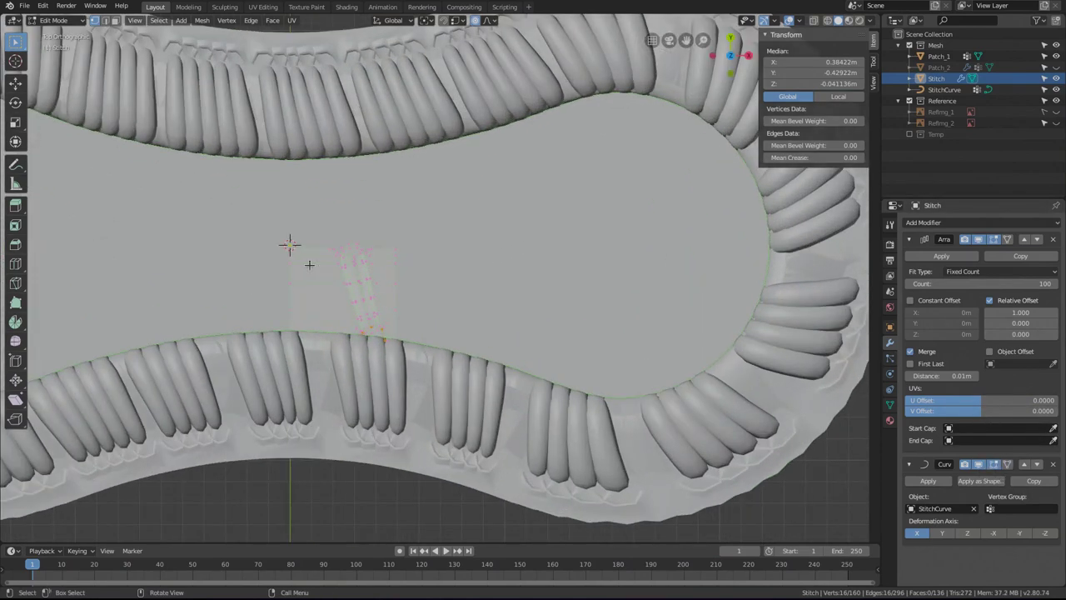
pyautogui.press('a')
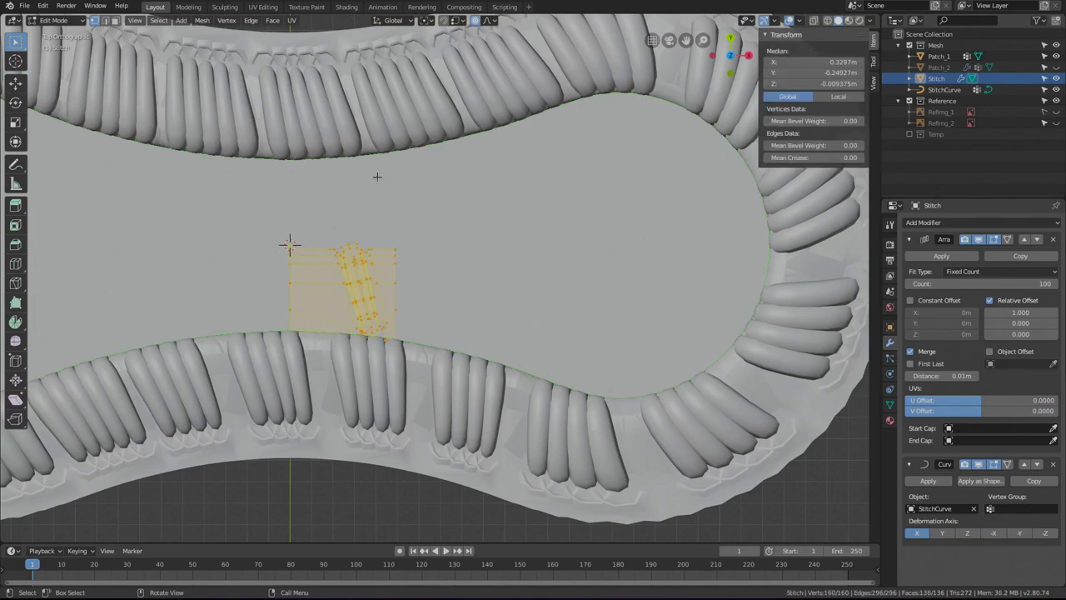
pyautogui.click(428, 24)
pyautogui.keyDown('shift'); pyautogui.moveTo(314, 274); pyautogui.dragTo(361, 214, button='middle'); pyautogui.keyUp('shift')
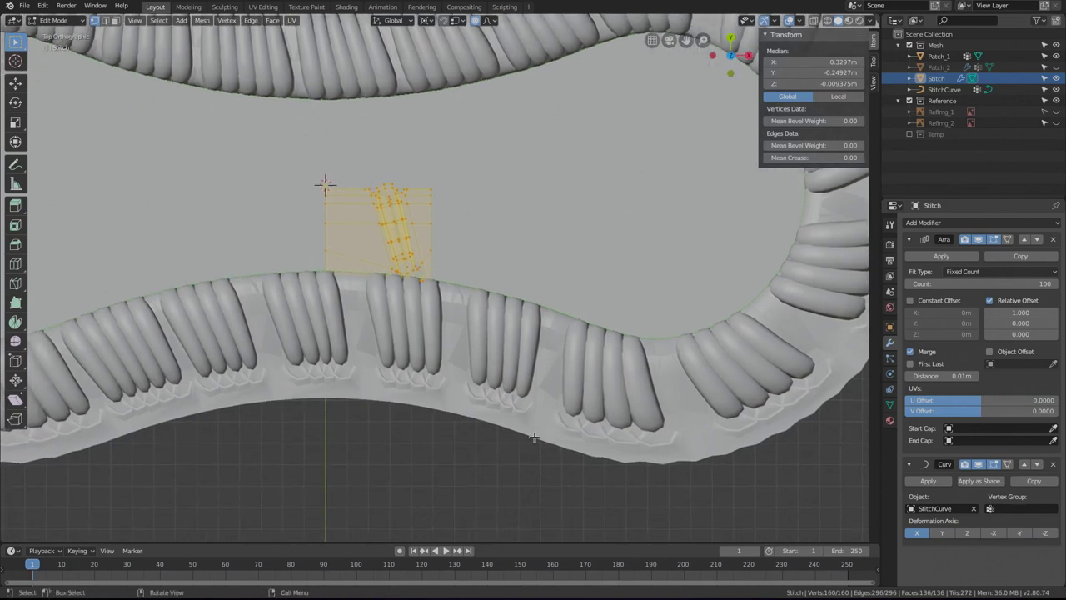
# Scale the stitch geometry down to 0.218 and switch to wireframe display.
pyautogui.press('s')
pyautogui.press('Escape')
pyautogui.press('s')
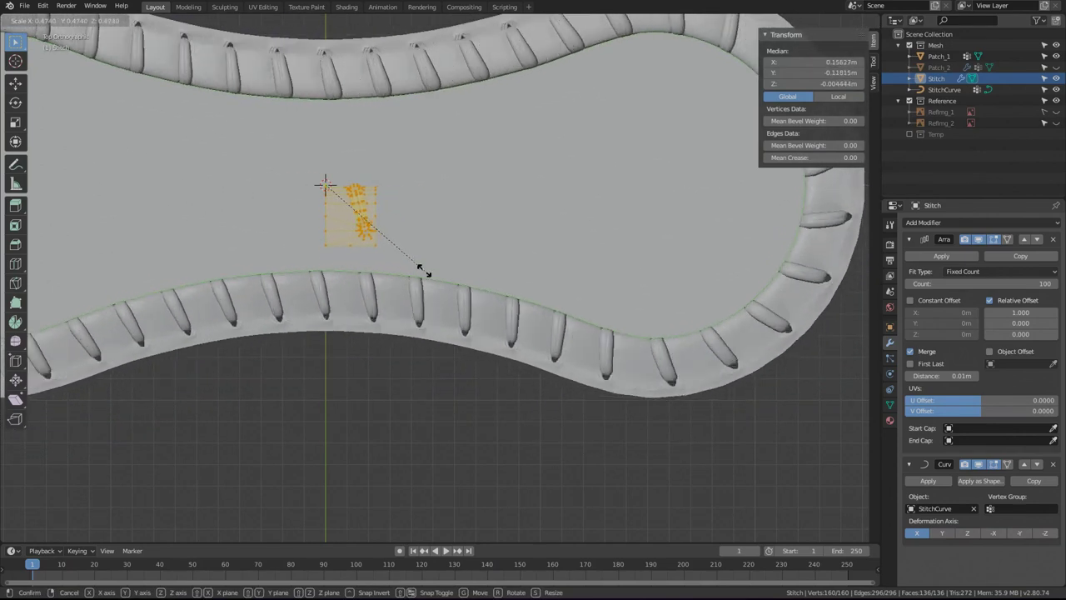
pyautogui.click(397, 219)
pyautogui.keyDown('shift'); pyautogui.moveTo(651, 102); pyautogui.dragTo(542, 162, button='middle'); pyautogui.keyUp('shift')
pyautogui.hotkey('shift', 'z')
pyautogui.scroll(4, 549, 167)
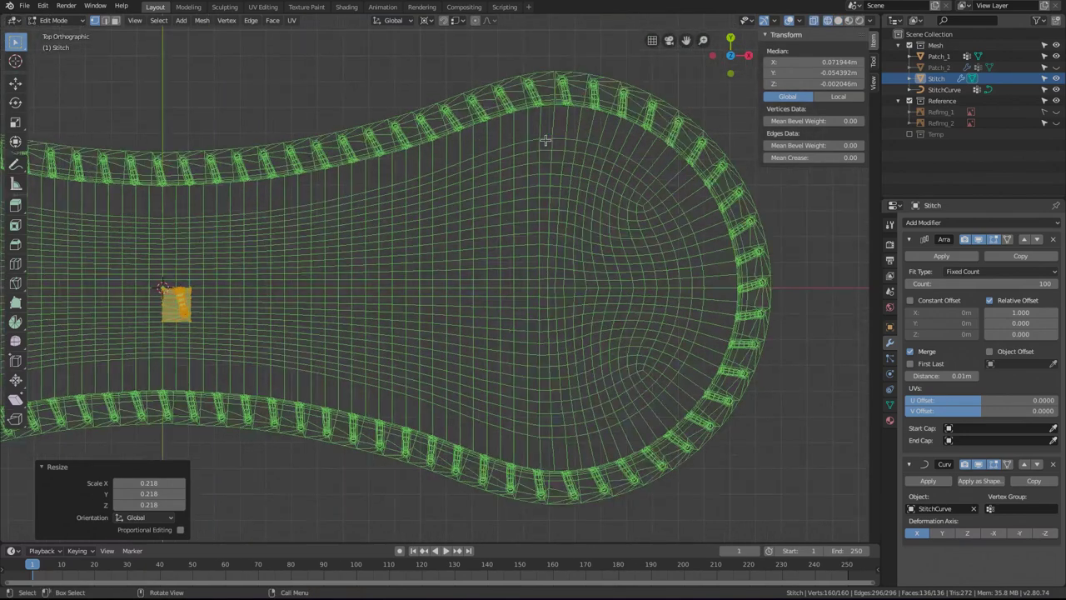
pyautogui.scroll(5, 536, 242)
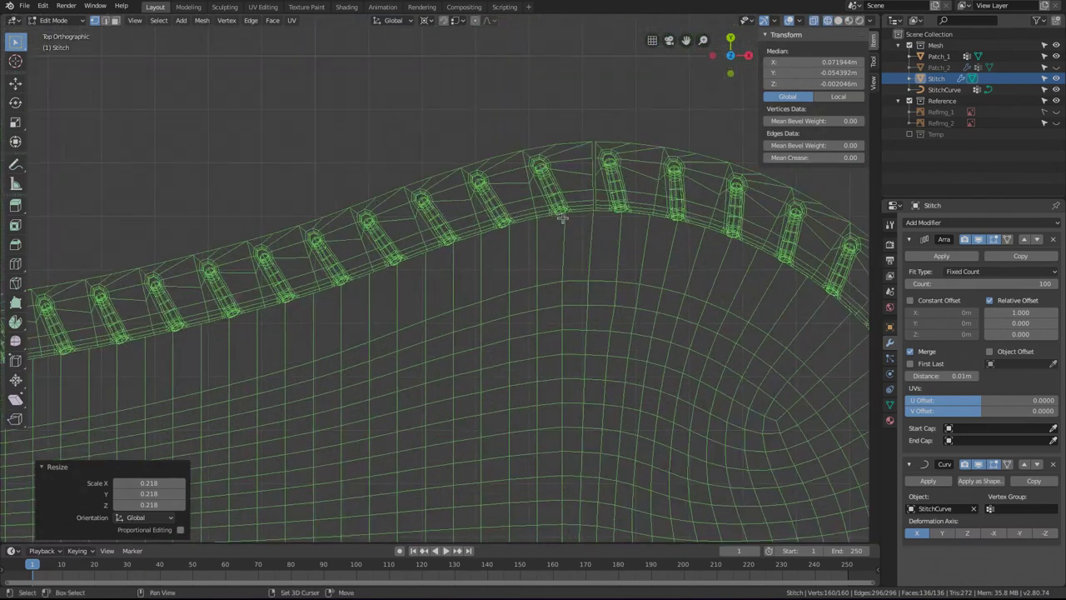
pyautogui.scroll(4, 470, 250)
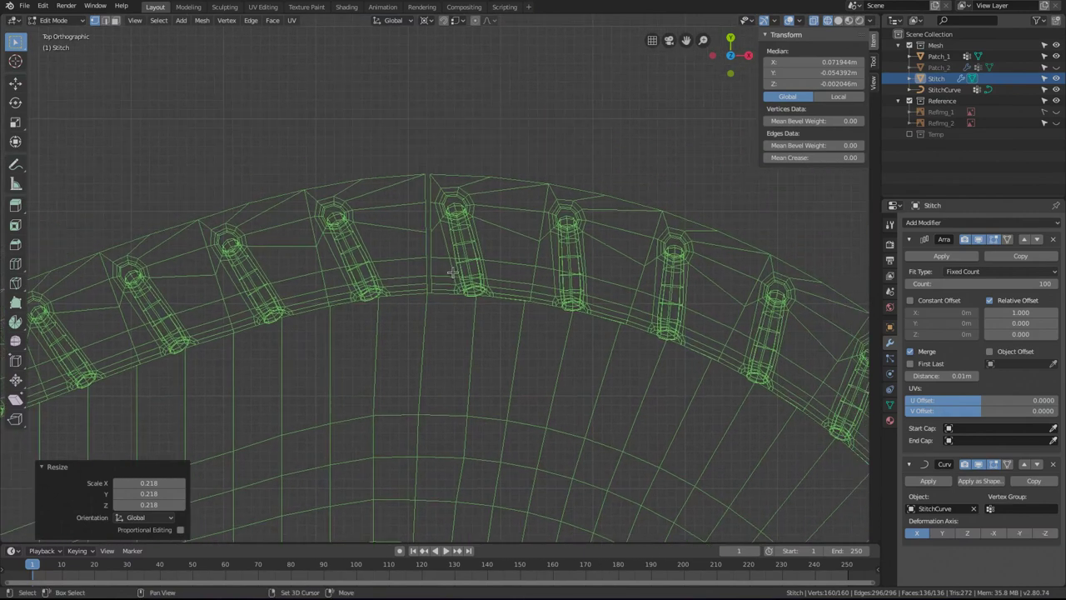
pyautogui.press('s')
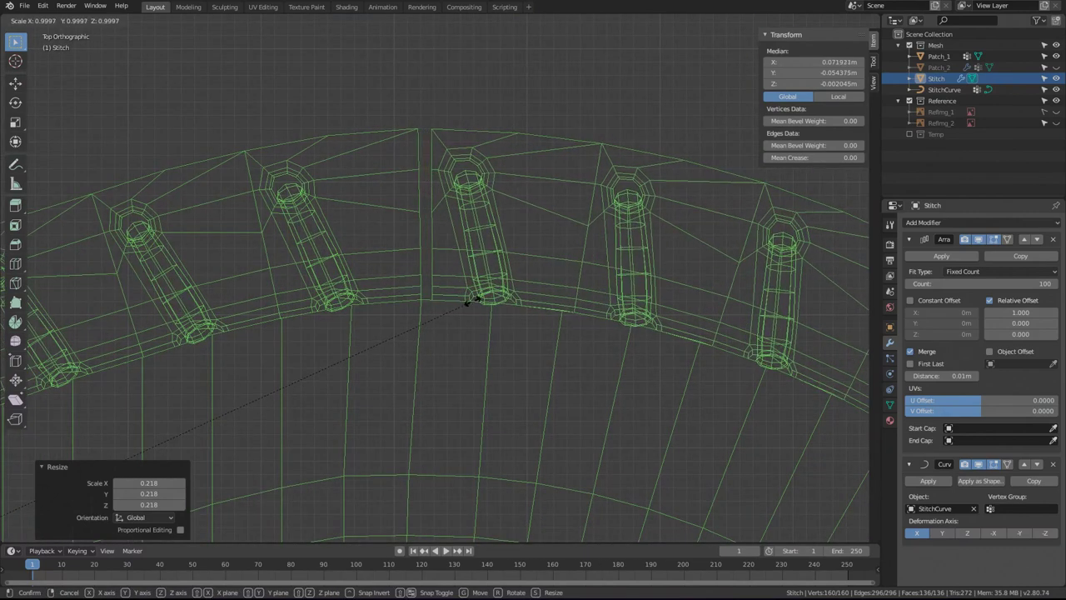
pyautogui.click(483, 297)
pyautogui.scroll(6, 483, 296)
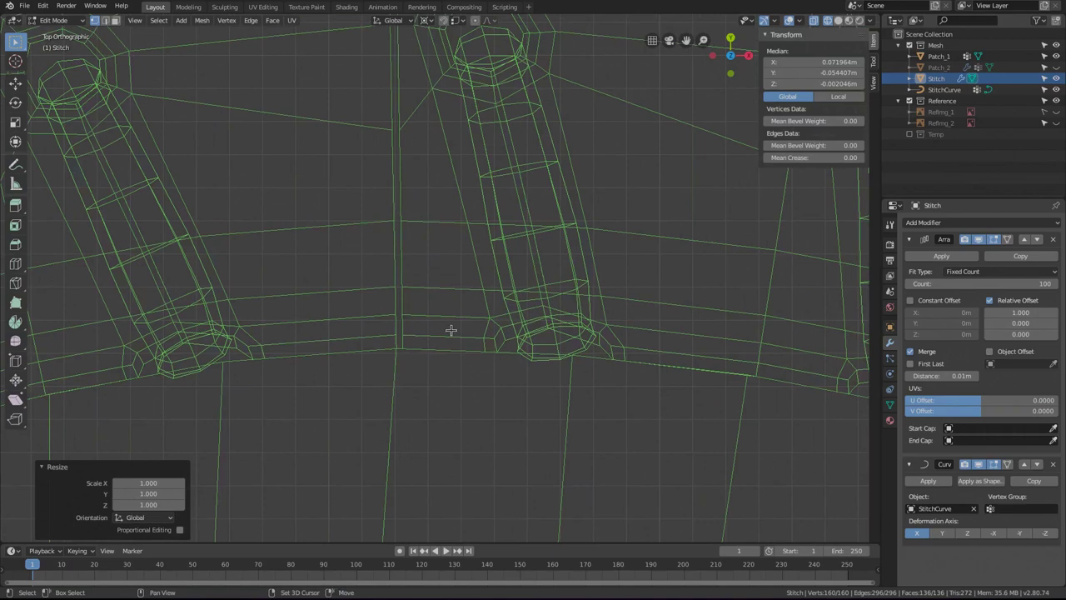
pyautogui.press('s')
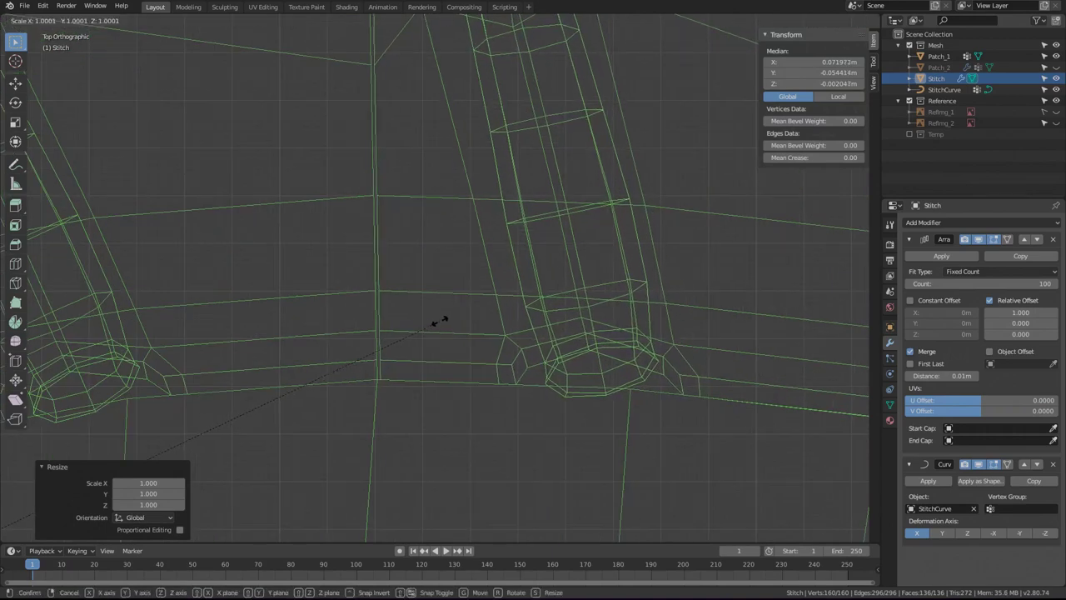
pyautogui.click(440, 317)
pyautogui.scroll(4, 412, 342)
pyautogui.keyDown('shift'); pyautogui.moveTo(411, 342); pyautogui.dragTo(554, 269, button='middle'); pyautogui.keyUp('shift')
pyautogui.scroll(3, 500, 283)
pyautogui.keyDown('shift'); pyautogui.moveTo(447, 297); pyautogui.dragTo(578, 295, button='middle'); pyautogui.keyUp('shift')
pyautogui.keyDown('shift'); pyautogui.moveTo(259, 300); pyautogui.dragTo(345, 278, button='middle'); pyautogui.keyUp('shift')
pyautogui.scroll(2, 345, 278)
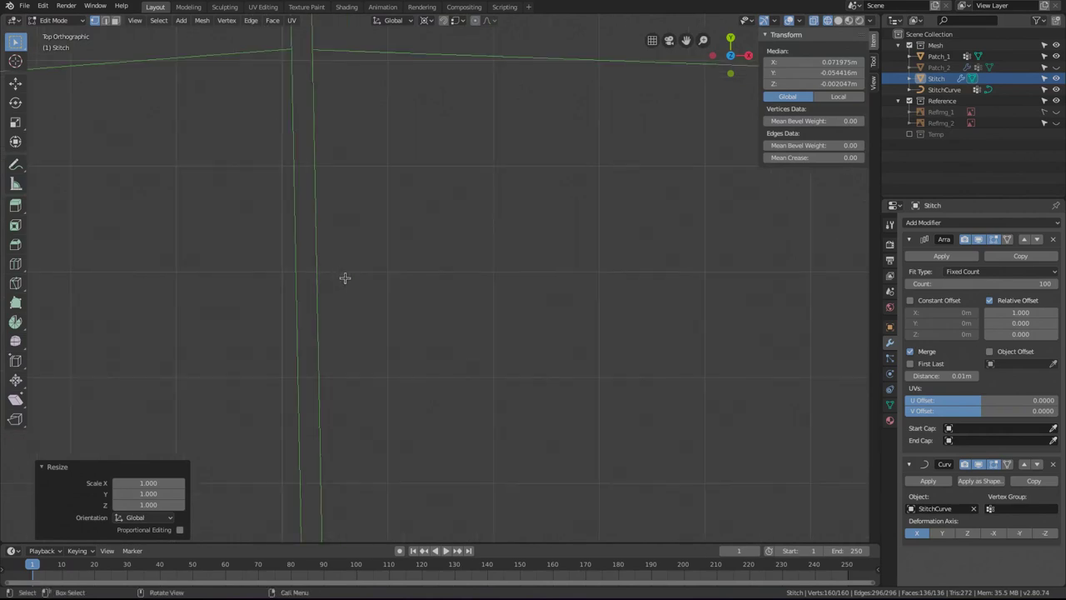
pyautogui.press('s')
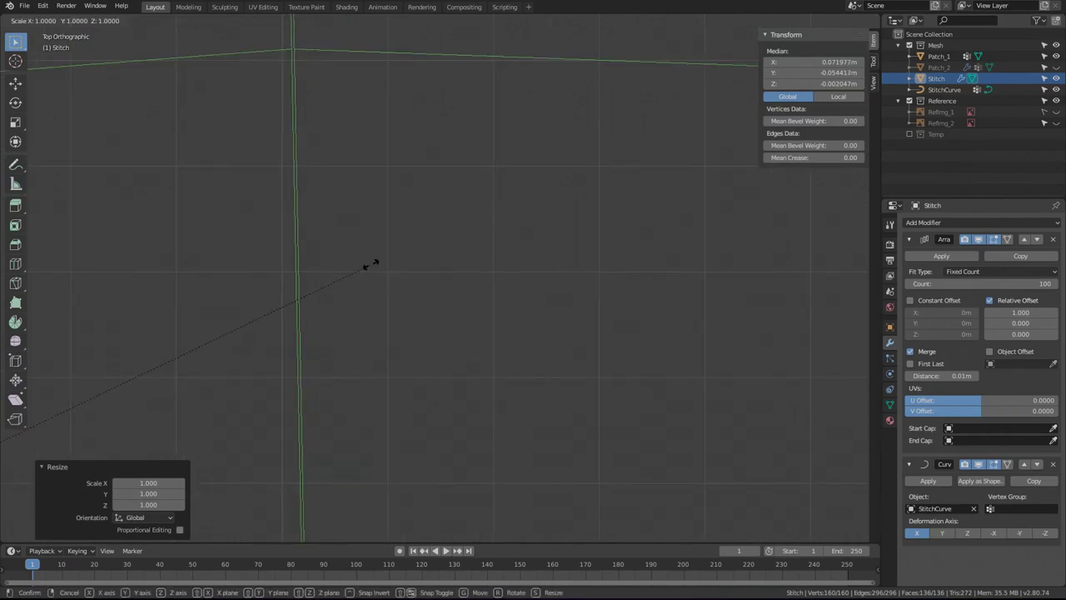
pyautogui.rightClick(368, 261)
pyautogui.scroll(3, 295, 312)
pyautogui.keyDown('shift'); pyautogui.moveTo(296, 311); pyautogui.dragTo(807, 252, button='middle'); pyautogui.keyUp('shift')
pyautogui.scroll(-1, 609, 261)
pyautogui.scroll(1, 529, 271)
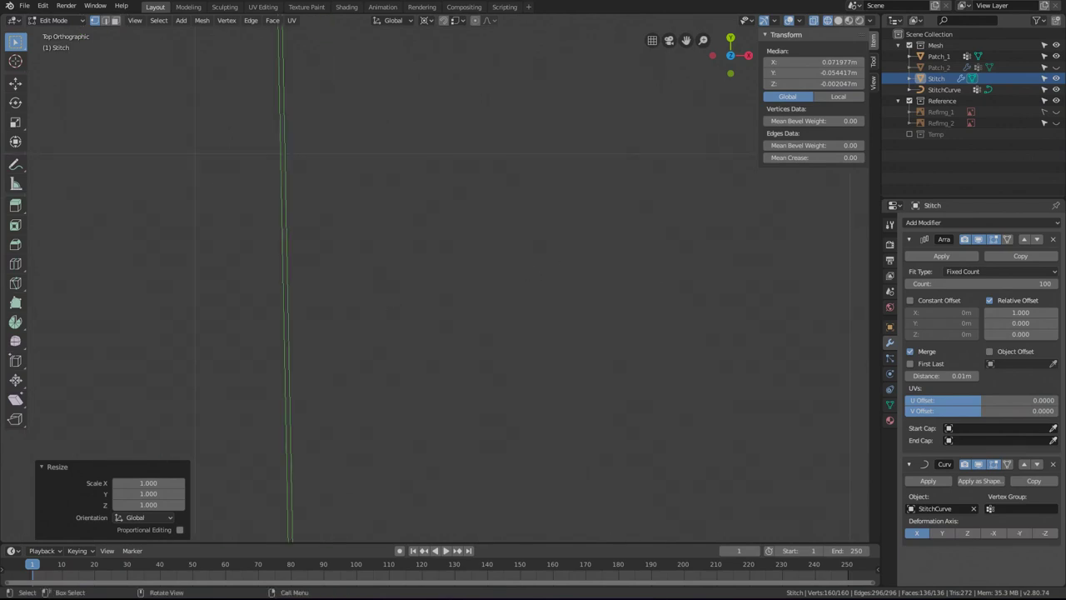
pyautogui.press('s')
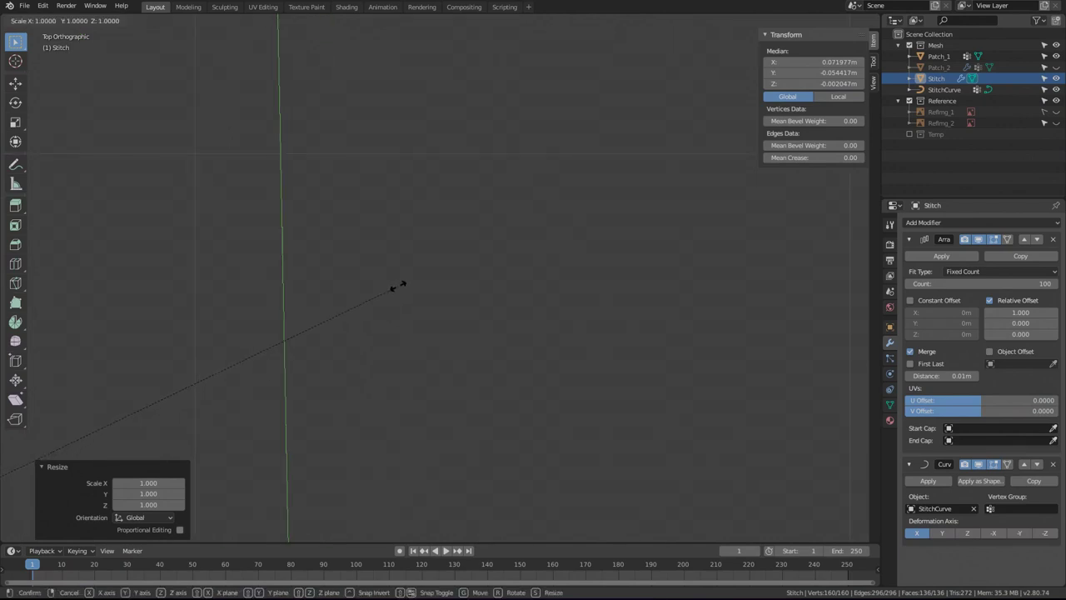
pyautogui.rightClick(400, 285)
pyautogui.scroll(-8, 400, 286)
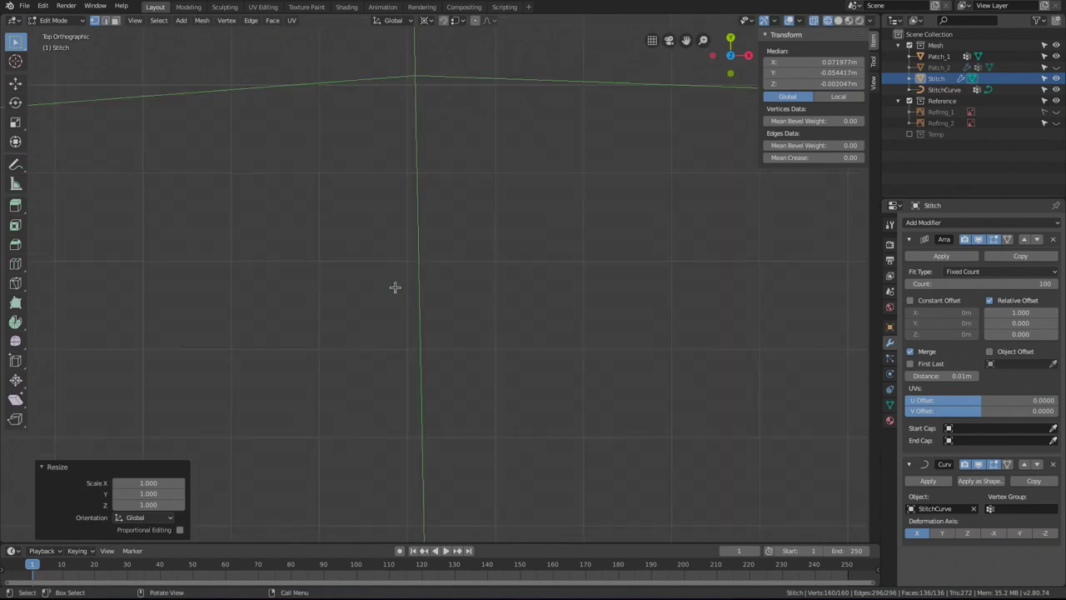
pyautogui.scroll(-8, 349, 351)
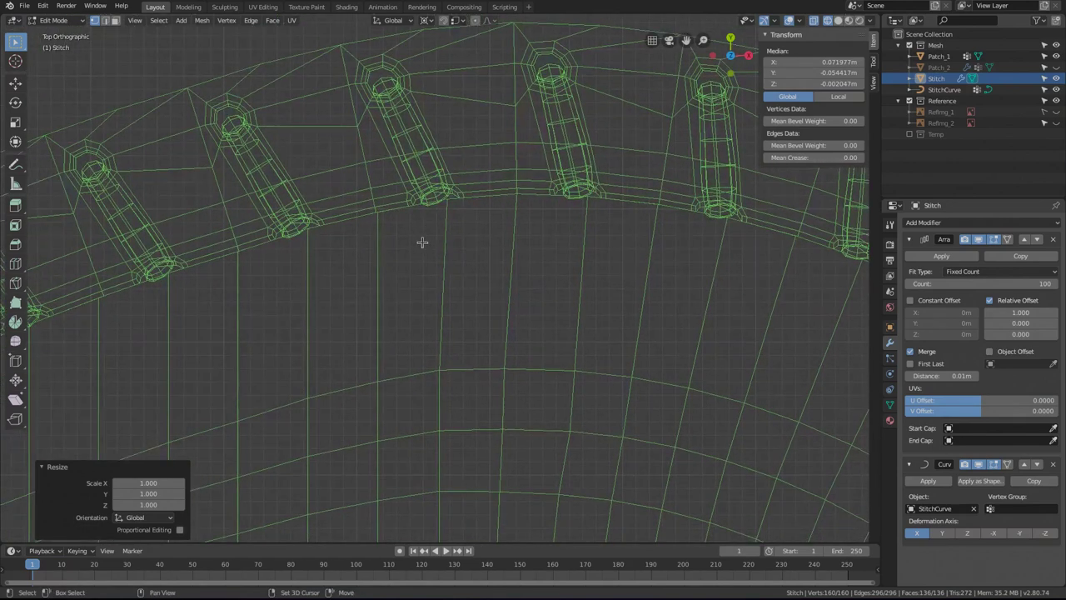
pyautogui.scroll(3, 528, 240)
pyautogui.scroll(-2, 534, 252)
pyautogui.scroll(2, 528, 259)
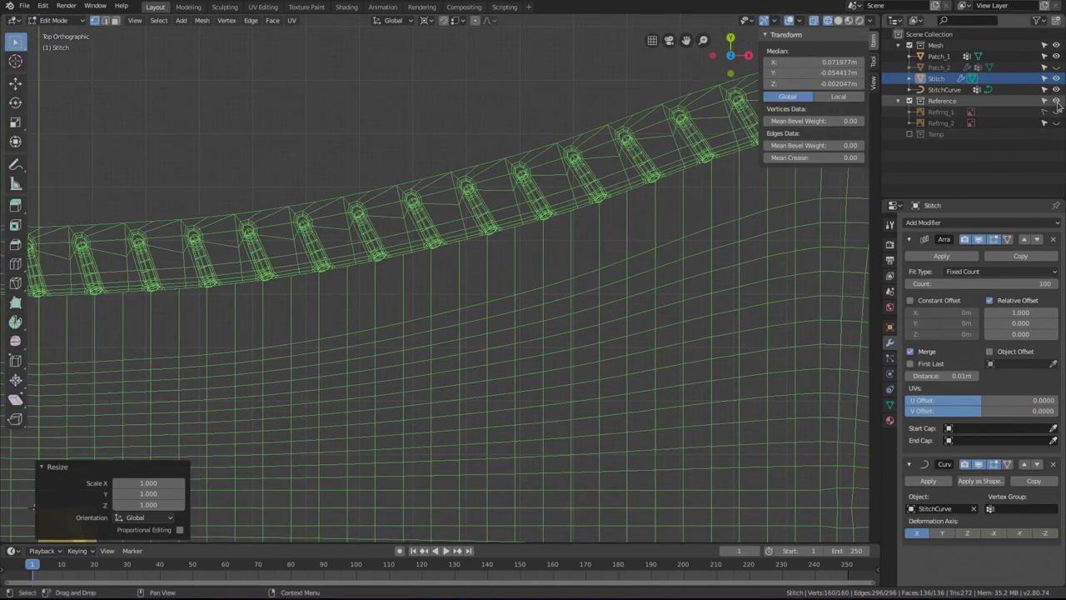
# Unhide Refimg_1 and Refimg_2, exit Edit Mode on Stitch, and select StitchCurve.
pyautogui.moveTo(1056, 111); pyautogui.dragTo(1055, 123)
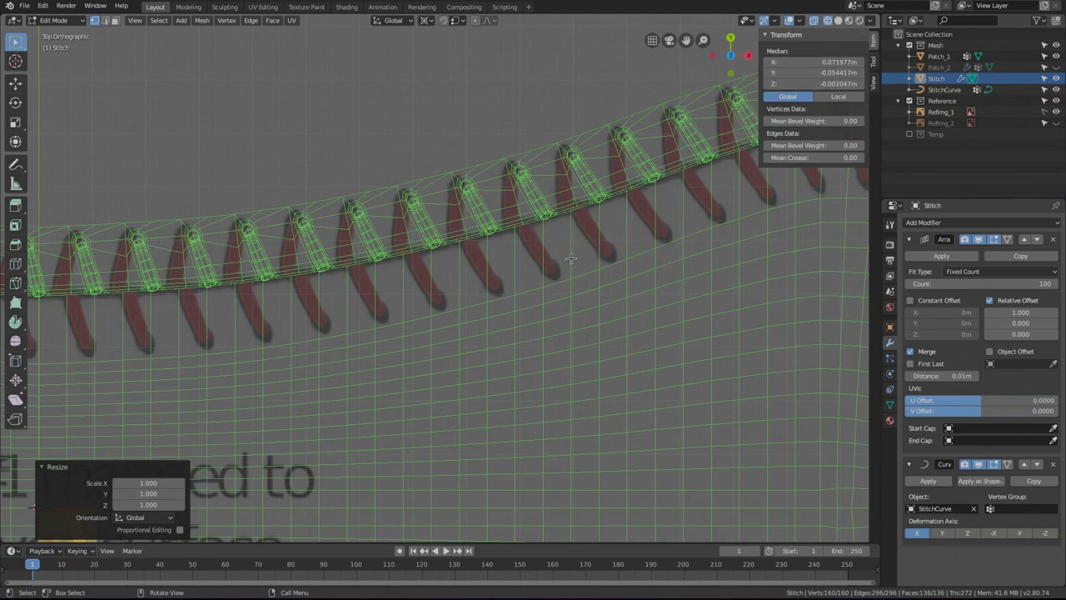
pyautogui.scroll(-5, 554, 265)
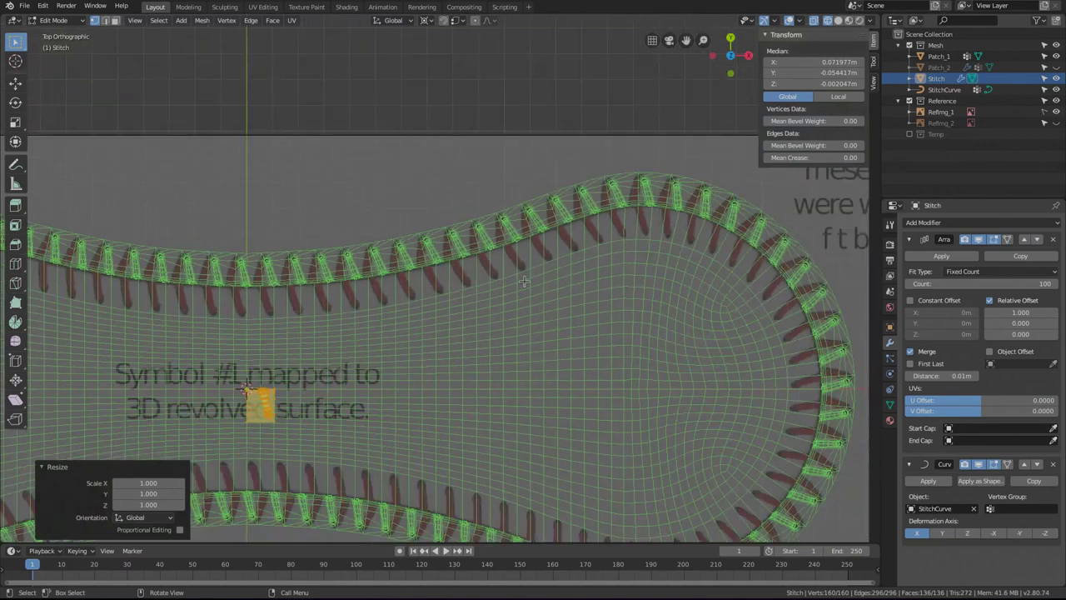
pyautogui.press('Tab')
pyautogui.click(454, 266)
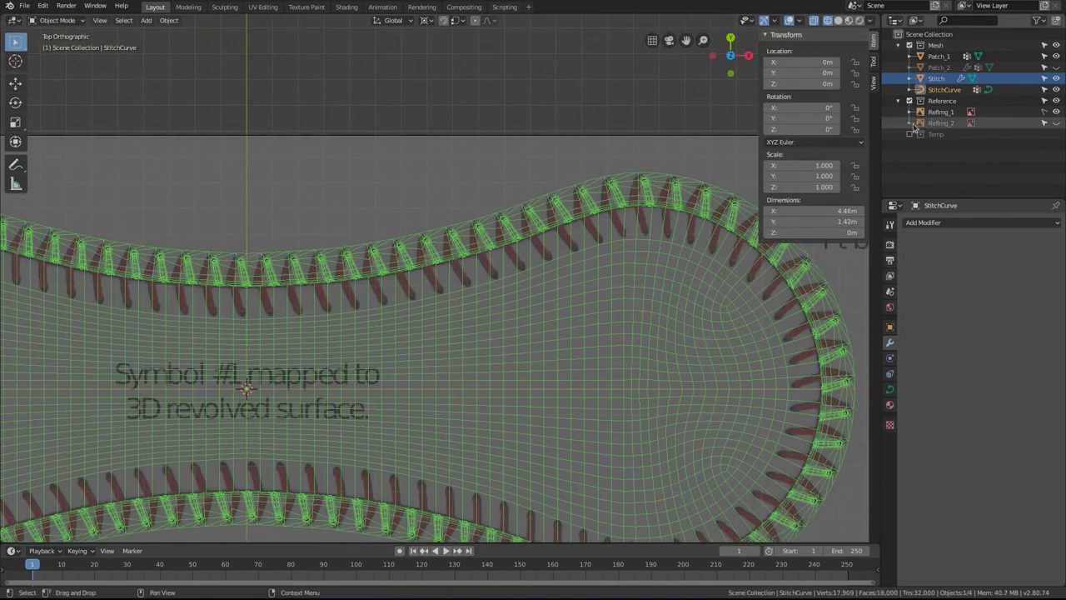
# Apply Switch Direction to StitchCurve in Edit Mode to reverse the curve.
pyautogui.press('Tab')
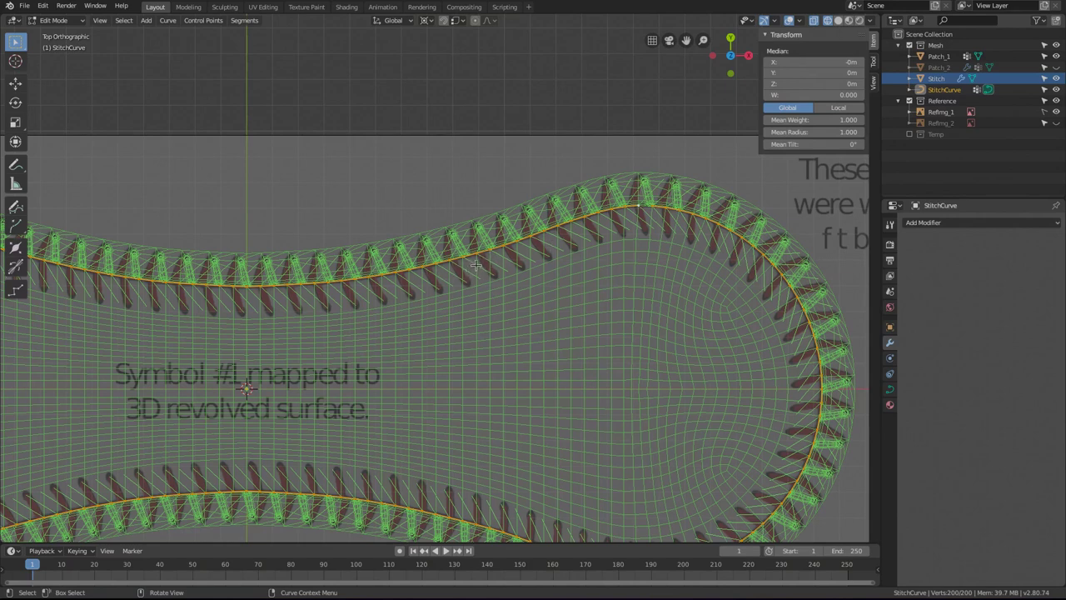
pyautogui.rightClick(474, 262)
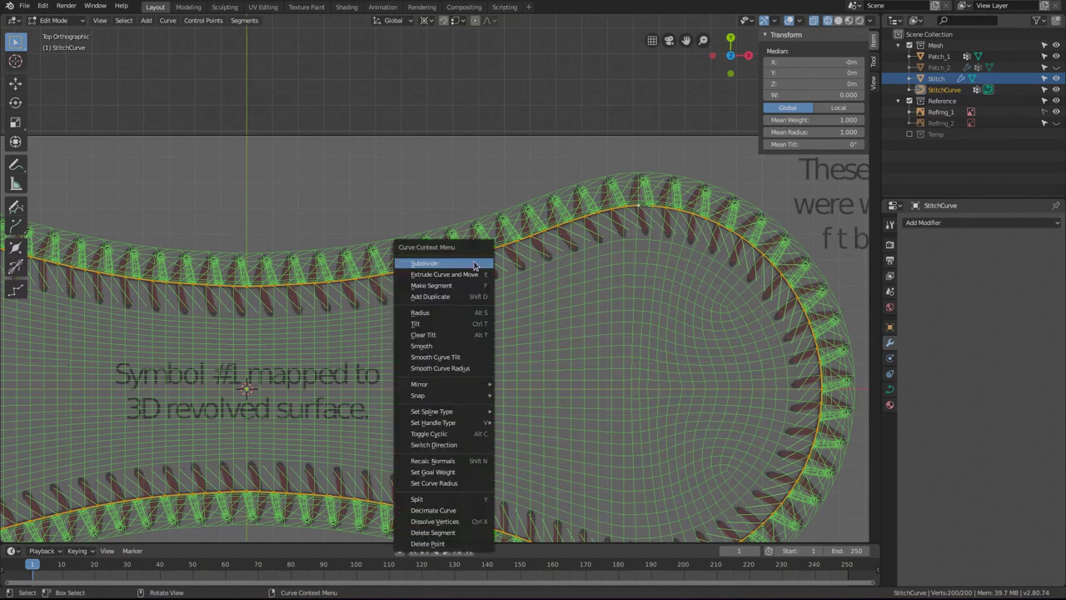
pyautogui.click(473, 445)
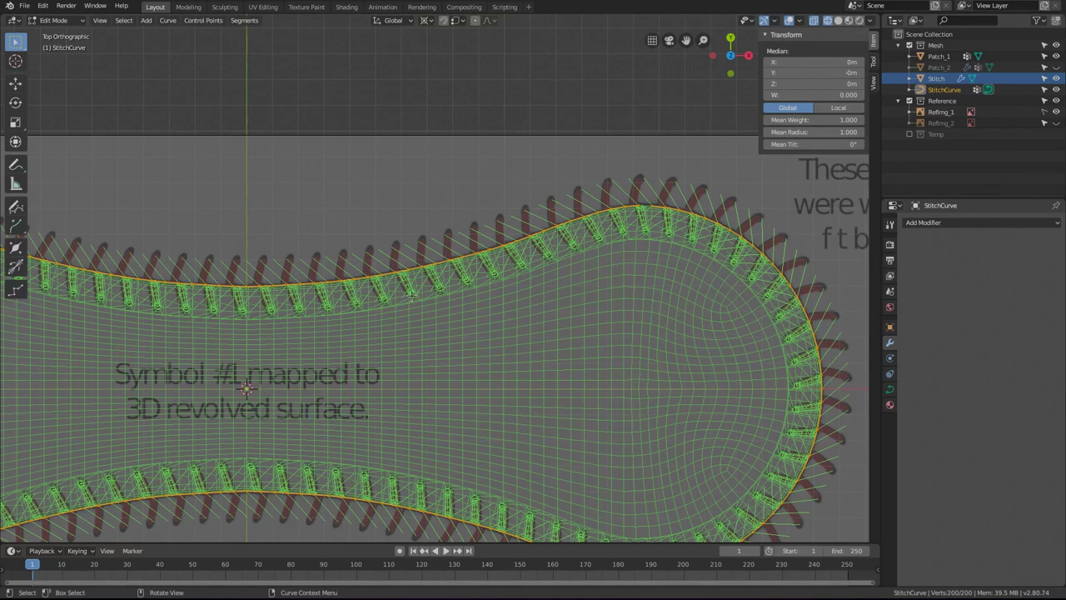
# Leave curve editing and duplicate the Stitch object in place.
pyautogui.press('Tab')
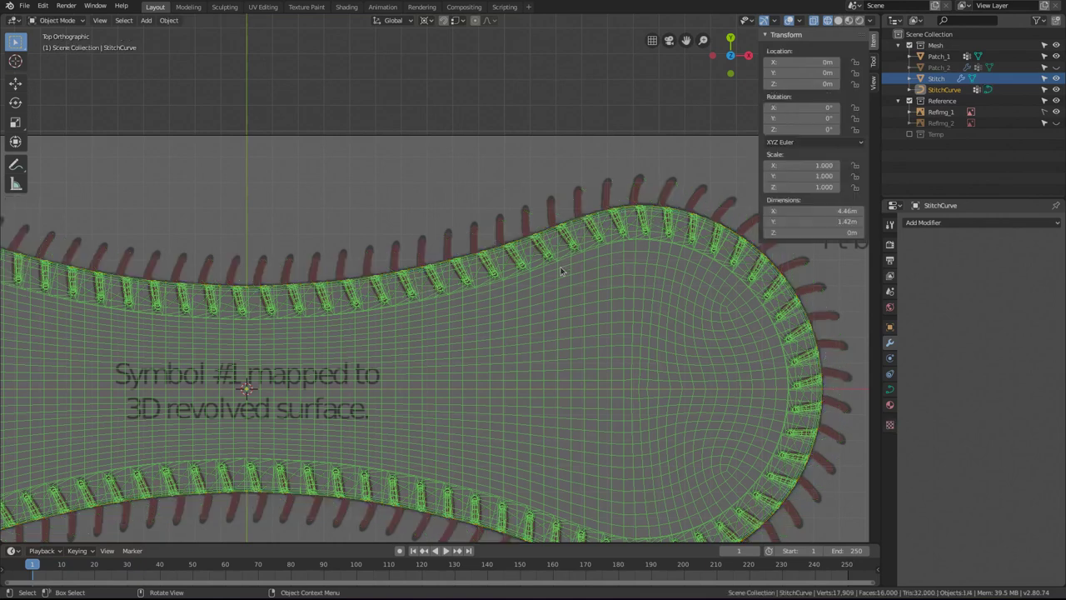
pyautogui.keyDown('shift'); pyautogui.moveTo(467, 338); pyautogui.dragTo(563, 292, button='middle'); pyautogui.keyUp('shift')
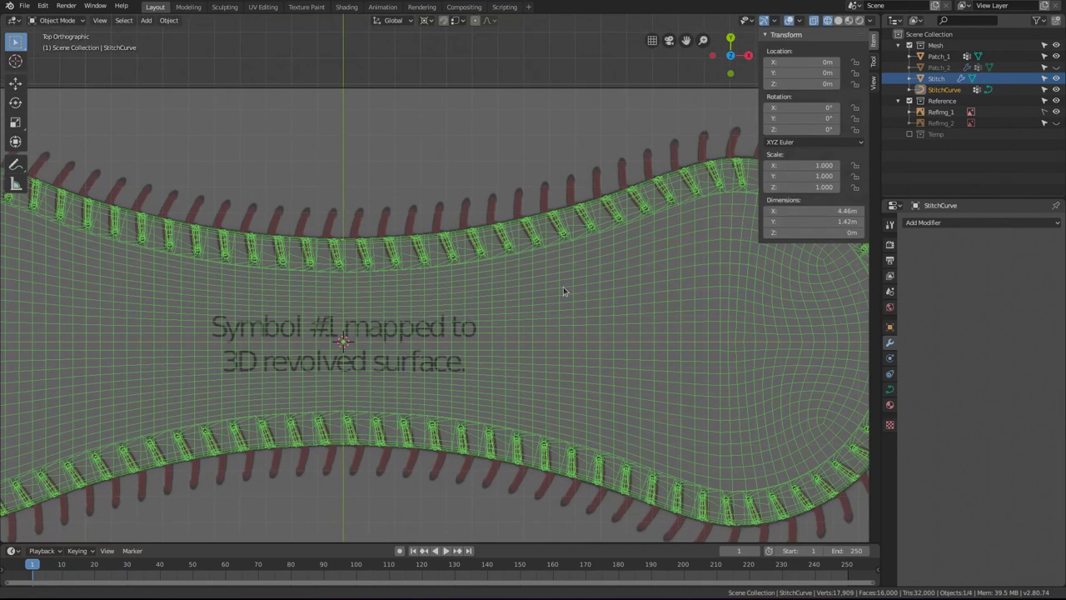
pyautogui.click(509, 242)
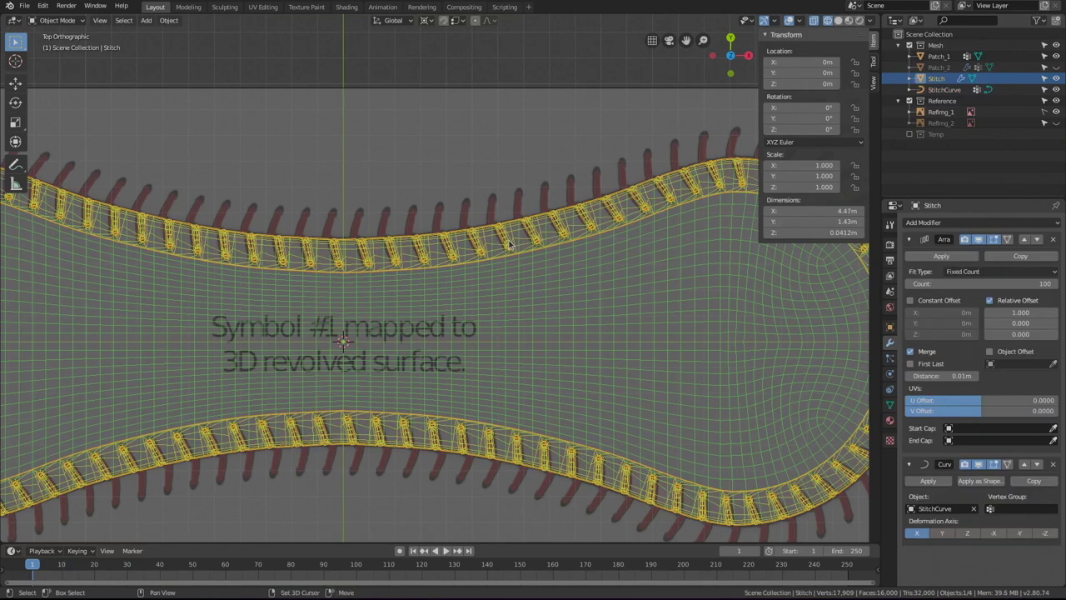
pyautogui.hotkey('shift', 'd')
pyautogui.press('Escape')
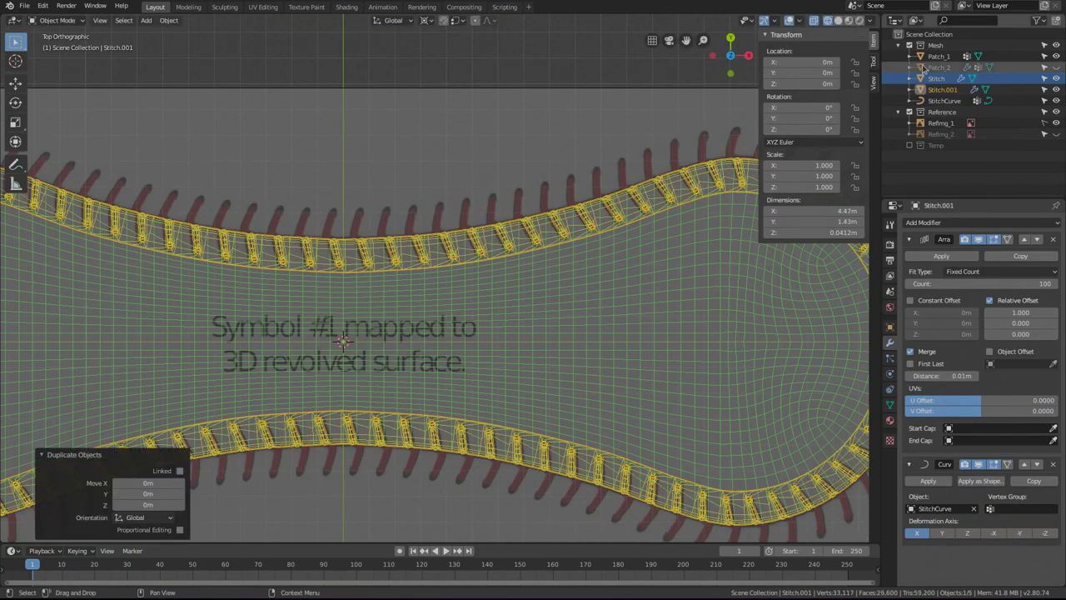
# Rename the duplicate copy to Stitch_2 in the Outliner.
pyautogui.doubleClick(943, 89)
pyautogui.hotkey('ctrl', 'a')
pyautogui.press('BackSpace')
pyautogui.write('_2')
pyautogui.press('Return')
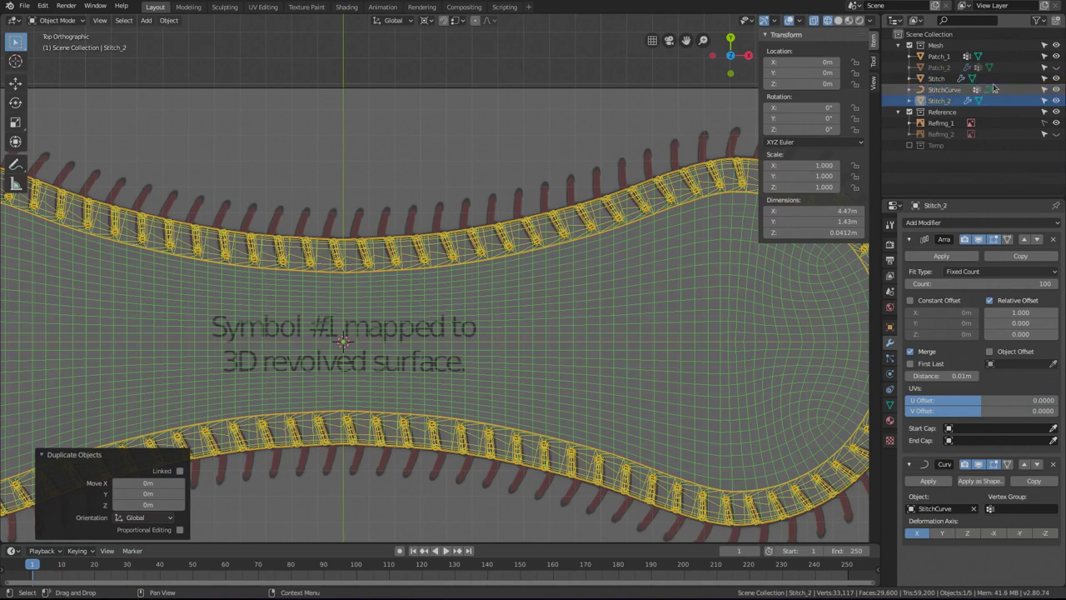
# Rename the original to Stitch_1, hide Stitch_2, and start editing Patch_1.
pyautogui.click(937, 78)
pyautogui.doubleClick(950, 79)
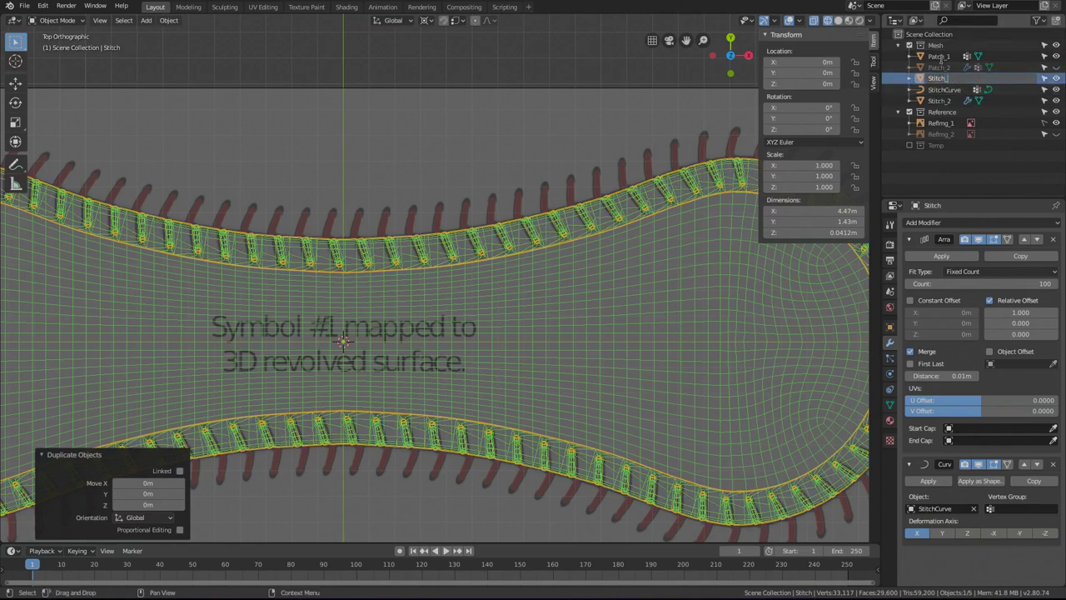
pyautogui.press('Return')
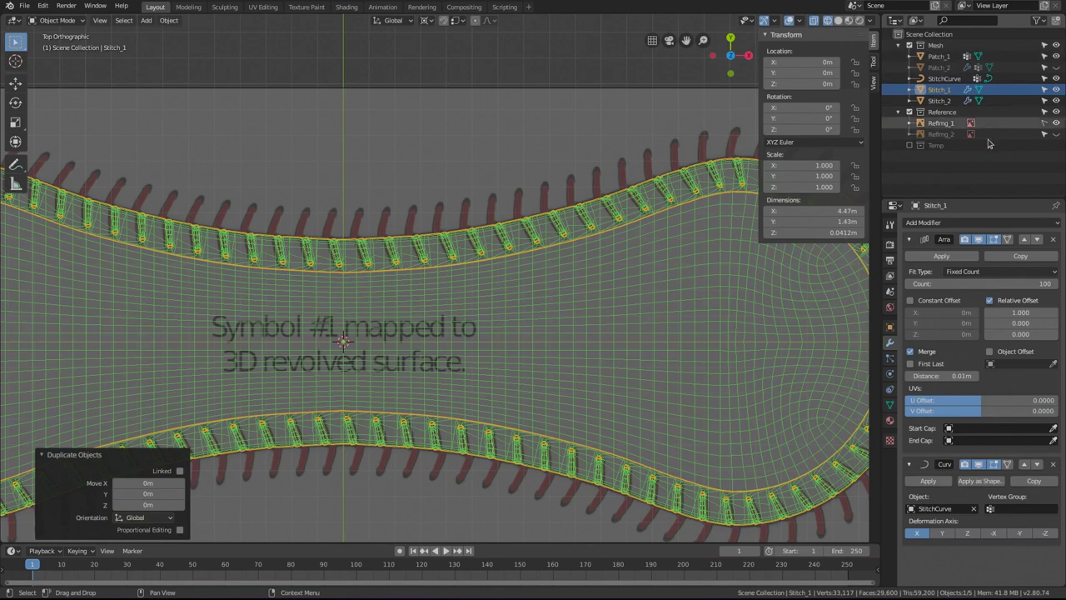
pyautogui.click(1055, 101)
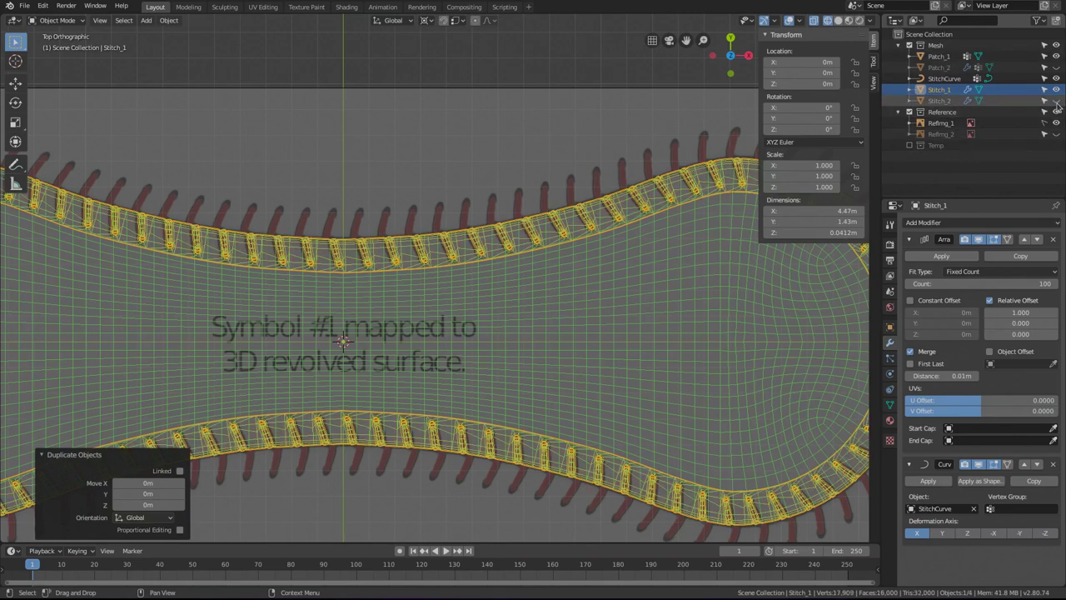
pyautogui.click(383, 292)
pyautogui.press('Tab')
pyautogui.press('Tab')
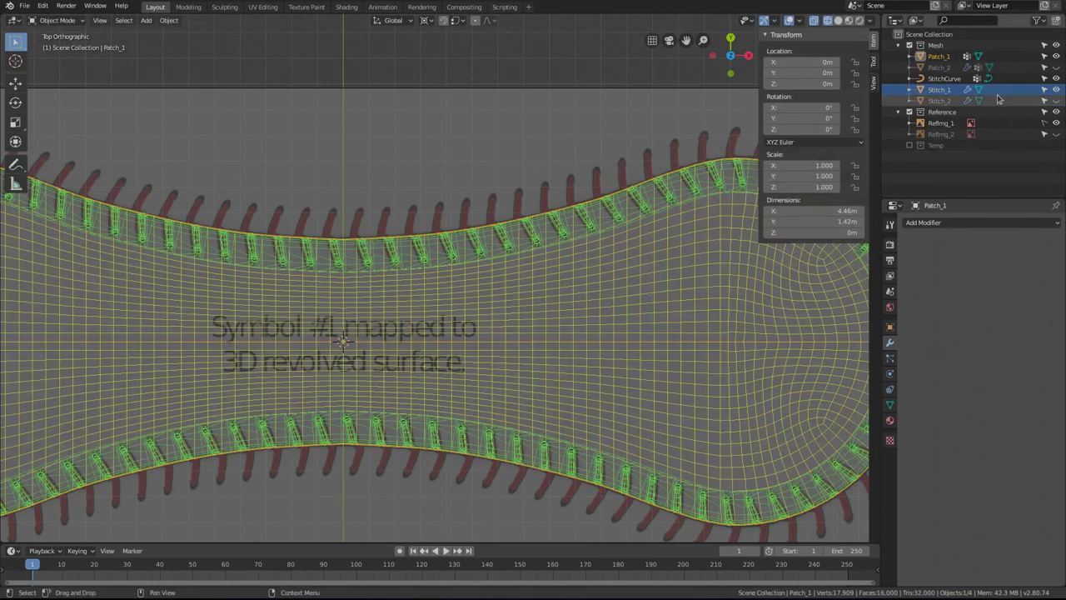
# Hide Stitch_1, then select Patch_1's upper seam loop and its neighbour for deletion.
pyautogui.click(1056, 89)
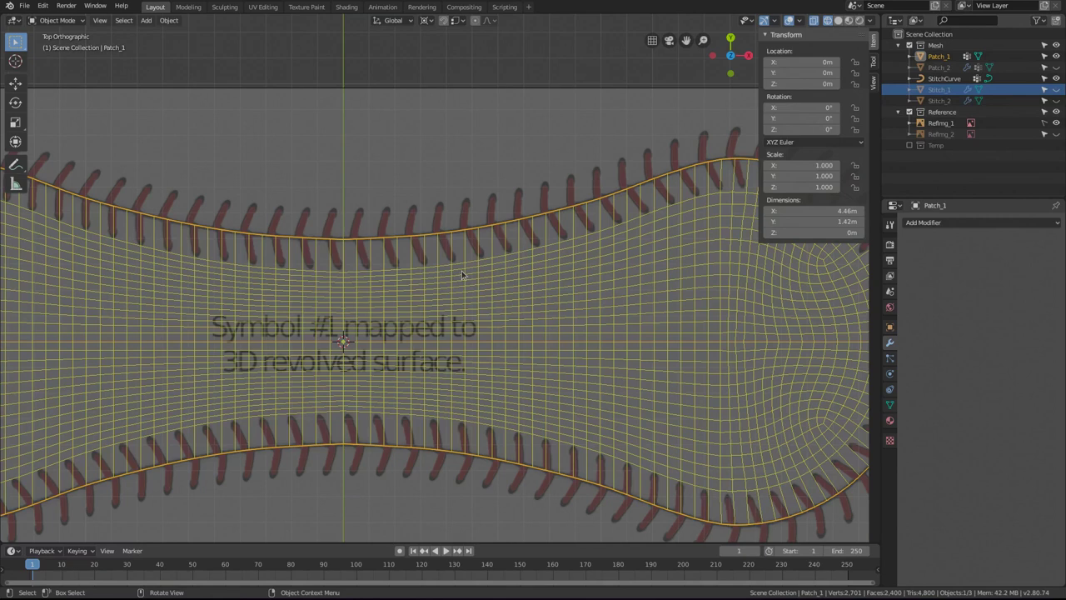
pyautogui.press('Tab')
pyautogui.scroll(2, 370, 238)
pyautogui.click(340, 219)
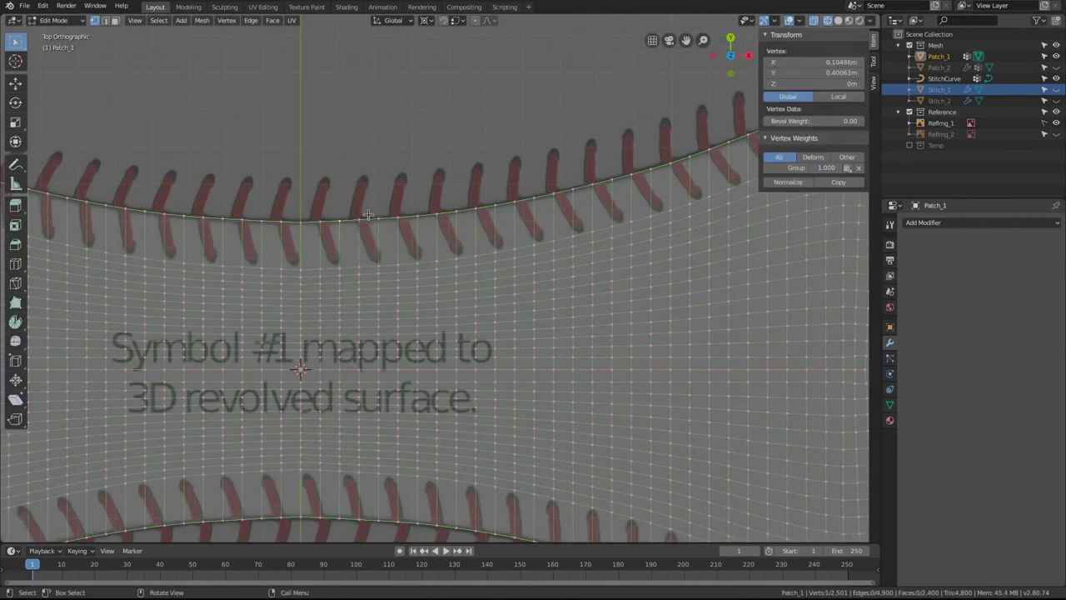
pyautogui.keyDown('alt'); pyautogui.click(353, 218); pyautogui.keyUp('alt')
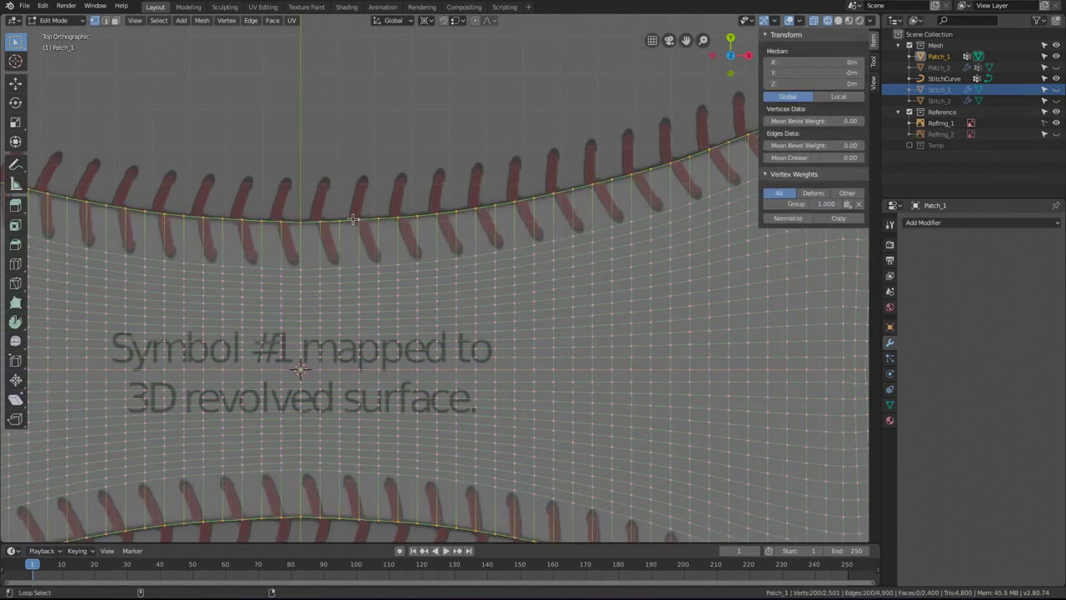
pyautogui.keyDown('alt'); pyautogui.keyDown('shift'); pyautogui.click(352, 263); pyautogui.keyUp('shift'); pyautogui.keyUp('alt')
pyautogui.press('KP_Decimal')
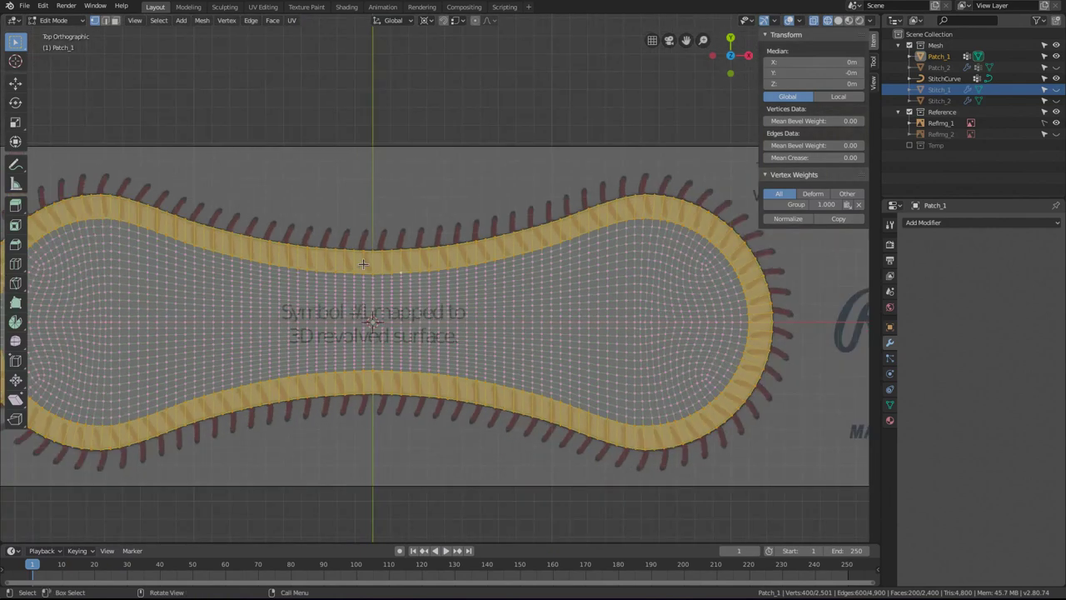
pyautogui.press('x')
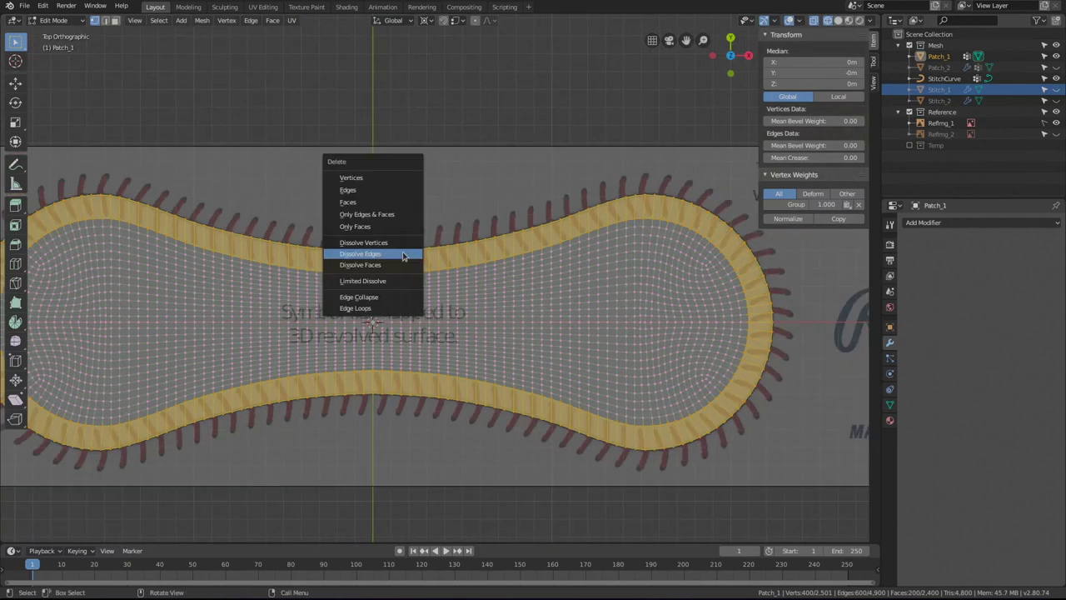
# Delete the selected seam-band vertices and return to Object Mode.
pyautogui.click(389, 184)
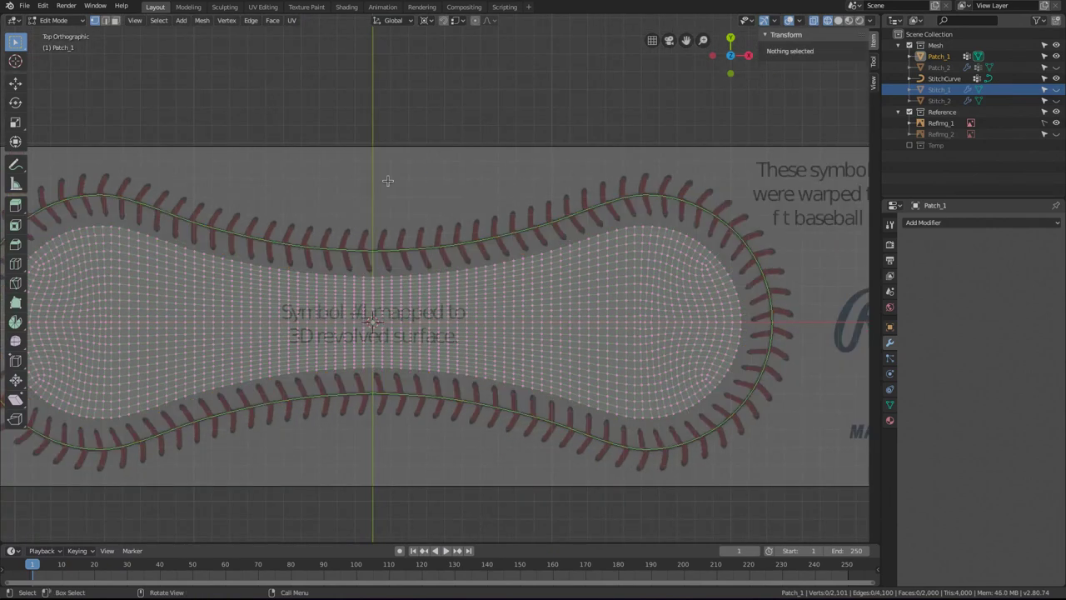
pyautogui.press('Tab')
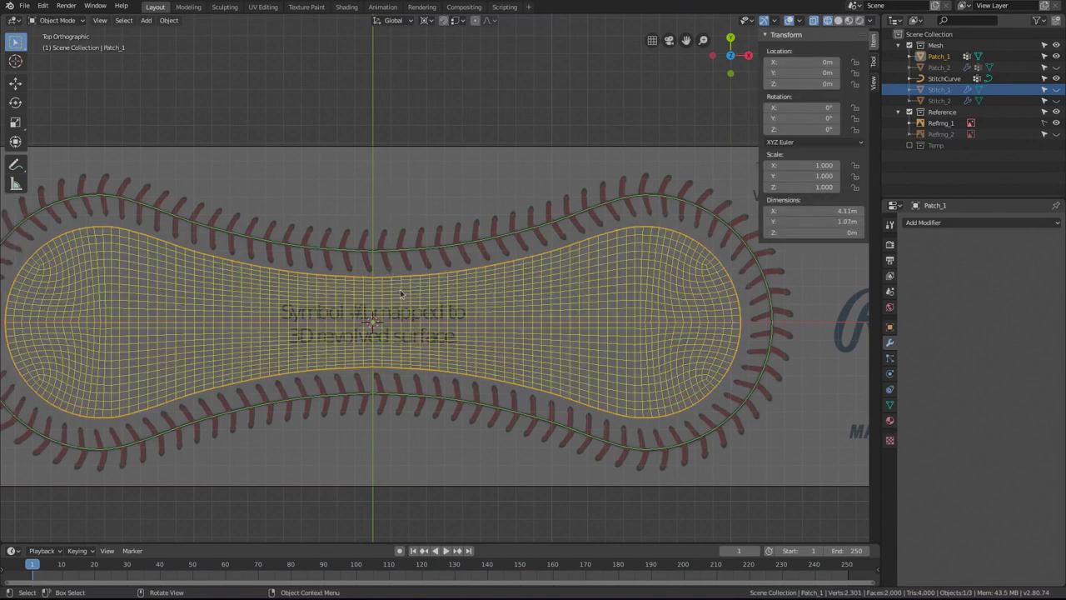
pyautogui.scroll(2, 401, 292)
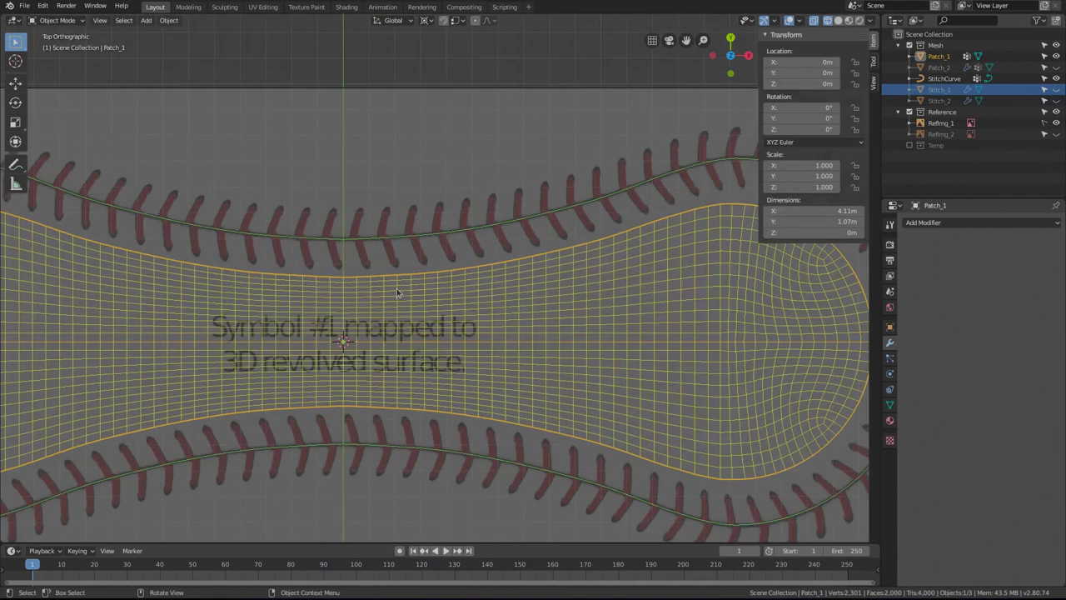
# Unhide Stitch_1, apply its Array and Curve modifiers, and enter Edit Mode.
pyautogui.click(1055, 89)
pyautogui.scroll(1, 468, 265)
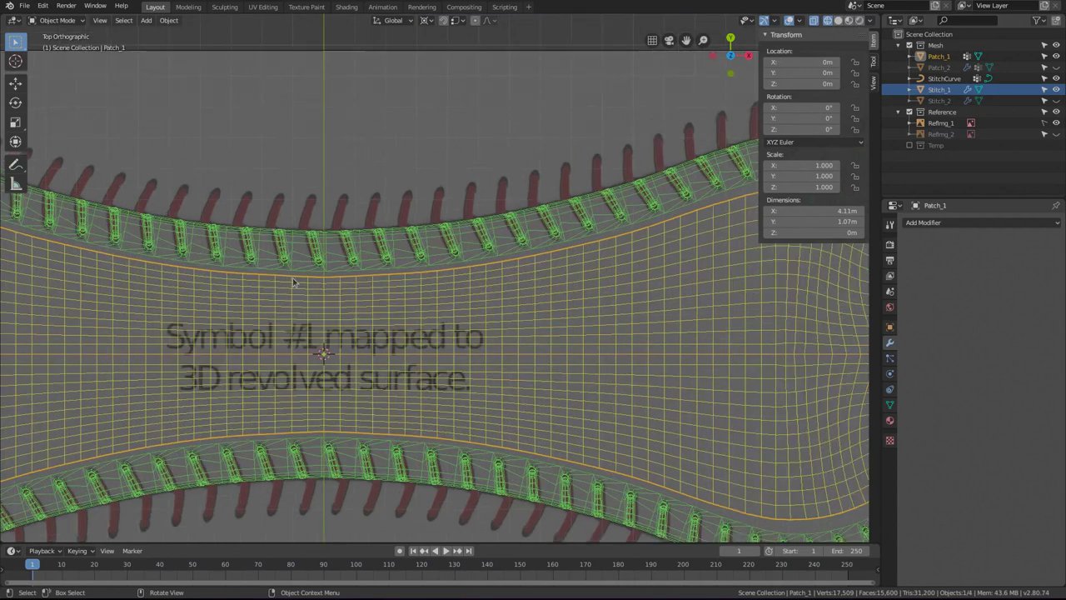
pyautogui.keyDown('shift'); pyautogui.moveTo(427, 262); pyautogui.dragTo(241, 298, button='middle'); pyautogui.keyUp('shift')
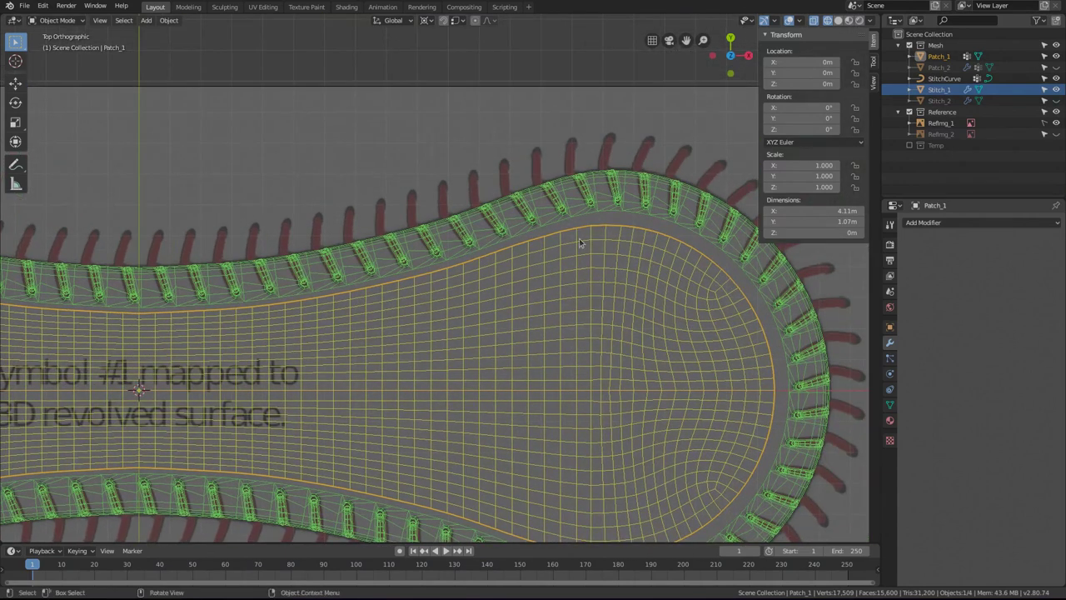
pyautogui.click(503, 248)
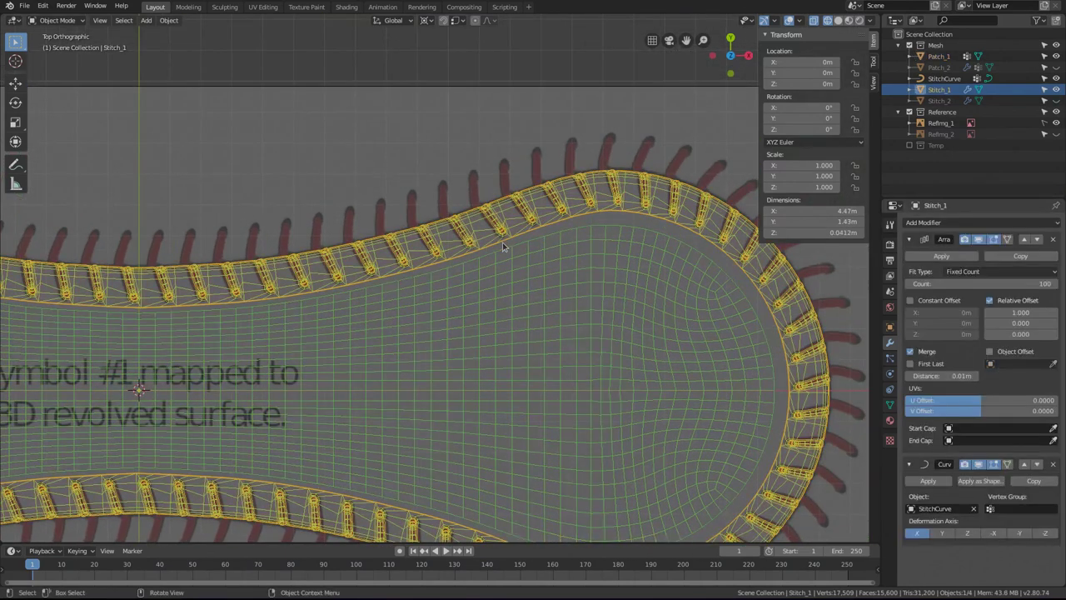
pyautogui.click(958, 256)
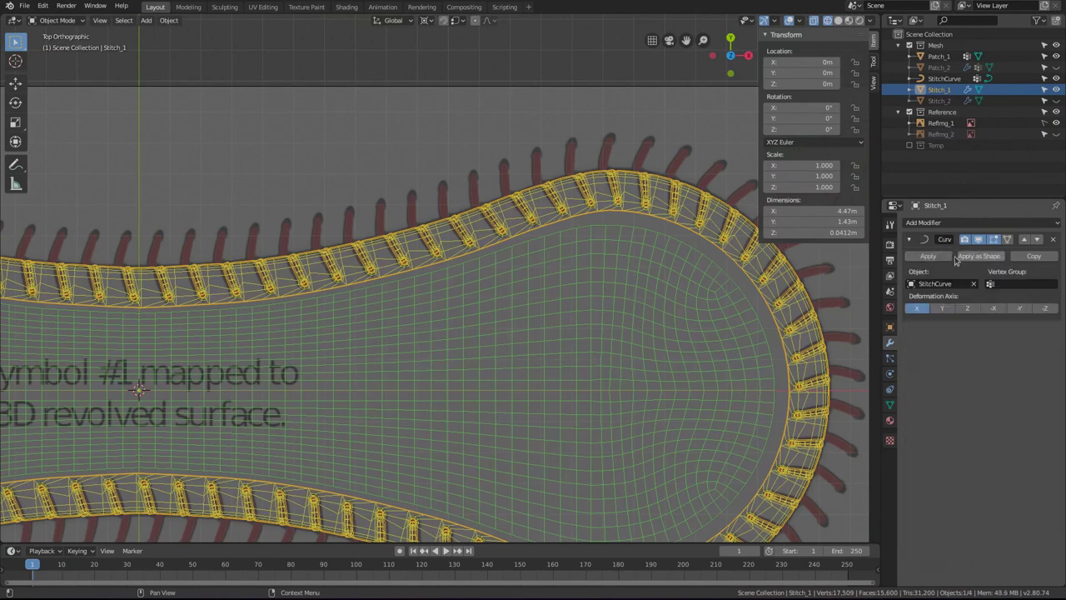
pyautogui.click(949, 256)
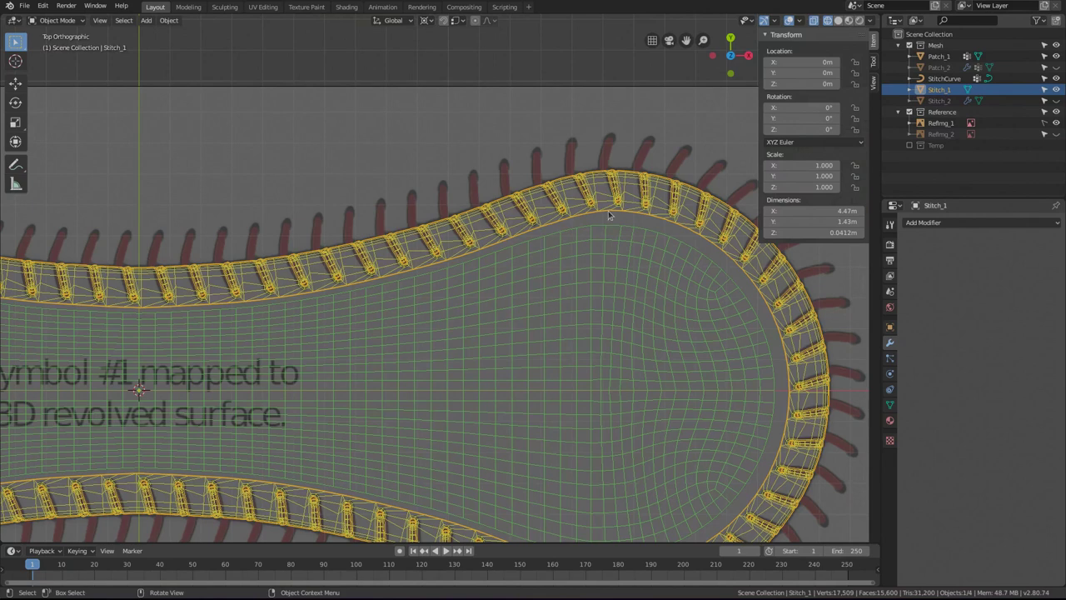
pyautogui.press('Tab')
pyautogui.scroll(4, 453, 244)
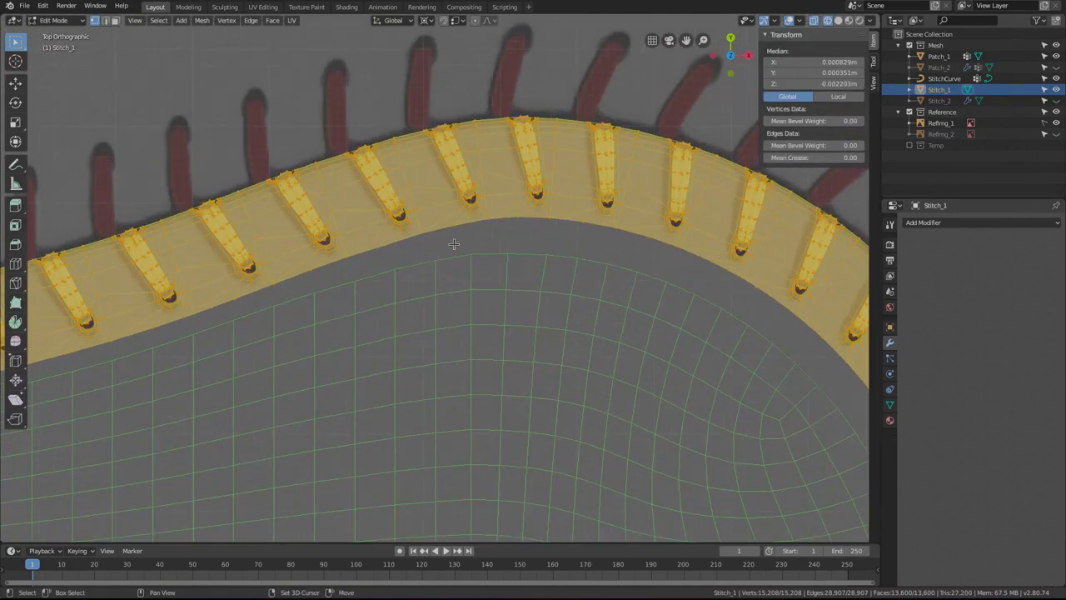
# Circle-select the Stitch_1 vertices along the seam where the band's ends meet.
pyautogui.moveTo(454, 244); pyautogui.dragTo(457, 252, button='middle')
pyautogui.hotkey('alt', 'a')
pyautogui.scroll(3, 464, 250)
pyautogui.click(471, 246)
pyautogui.scroll(3, 468, 257)
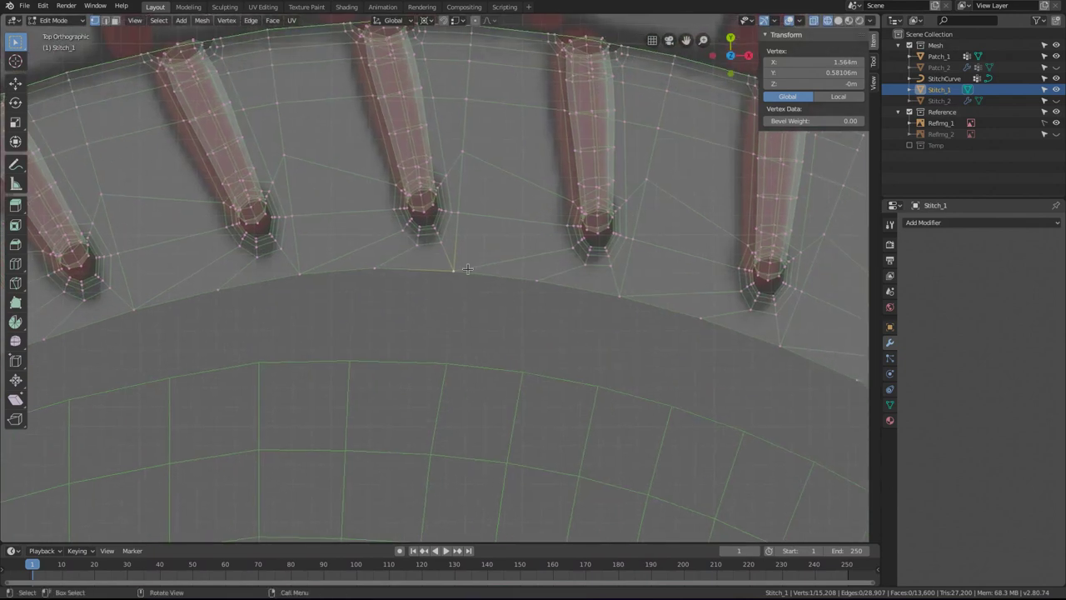
pyautogui.press('c')
pyautogui.moveTo(452, 274)
pyautogui.mouseDown()
pyautogui.moveTo(477, 176)
pyautogui.moveTo(468, 43)
pyautogui.mouseUp()
pyautogui.keyDown('shift'); pyautogui.moveTo(468, 44); pyautogui.dragTo(471, 102, button='middle'); pyautogui.keyUp('shift')
pyautogui.moveTo(471, 101); pyautogui.dragTo(472, 70)
pyautogui.rightClick(472, 70)
pyautogui.keyDown('shift'); pyautogui.moveTo(455, 220); pyautogui.dragTo(472, 171, button='middle'); pyautogui.keyUp('shift')
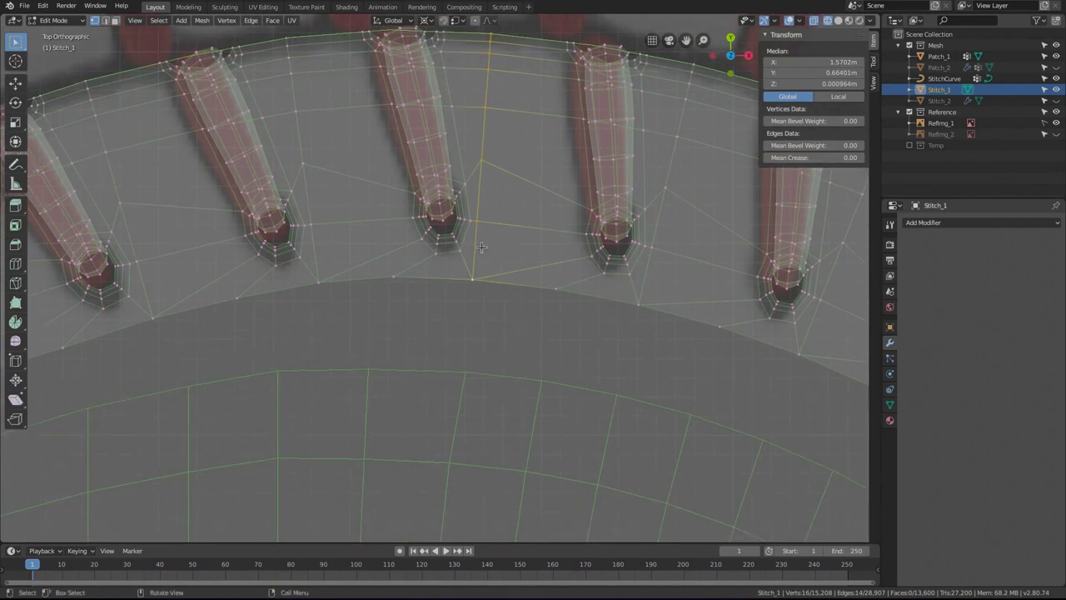
# Merge by Distance at 0.0001m to remove 8 duplicates, then select Patch_1 and Stitch_1.
pyautogui.press('q')
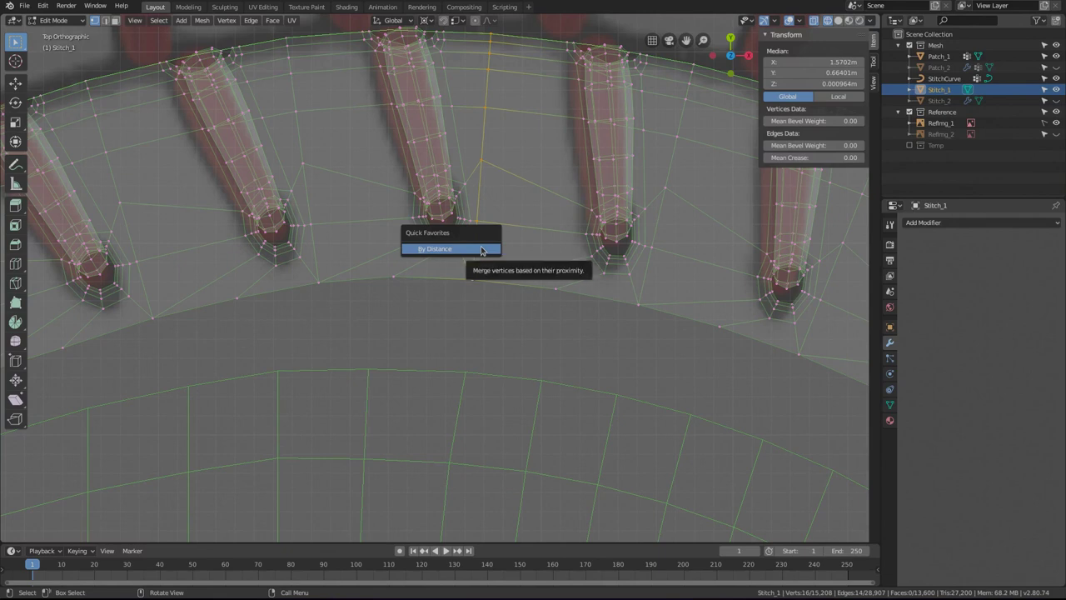
pyautogui.click(481, 249)
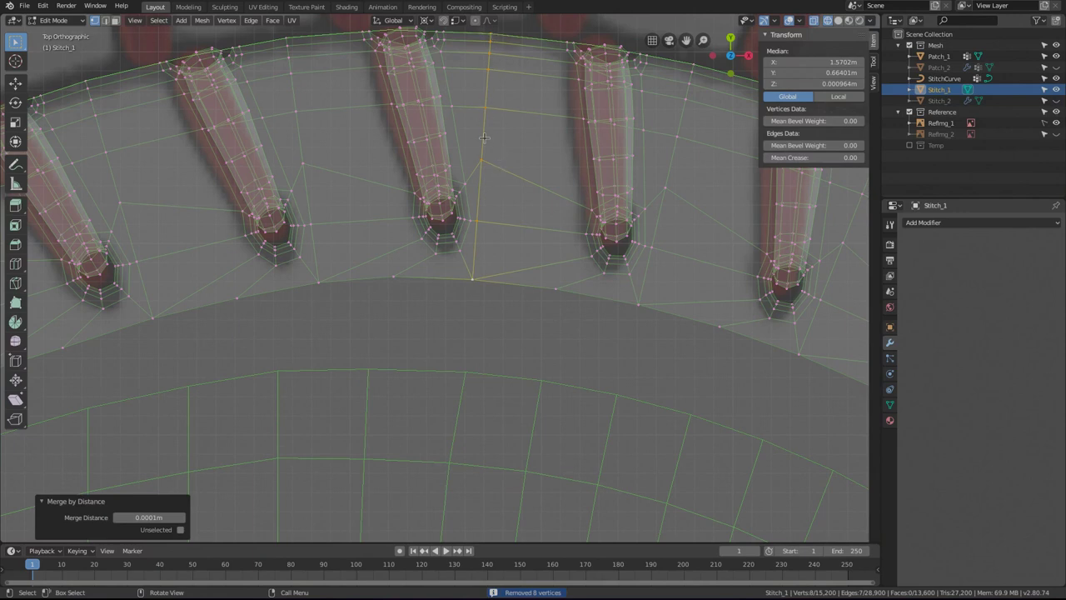
pyautogui.scroll(-3, 498, 185)
pyautogui.keyDown('shift'); pyautogui.moveTo(498, 185); pyautogui.dragTo(495, 258, button='middle'); pyautogui.keyUp('shift')
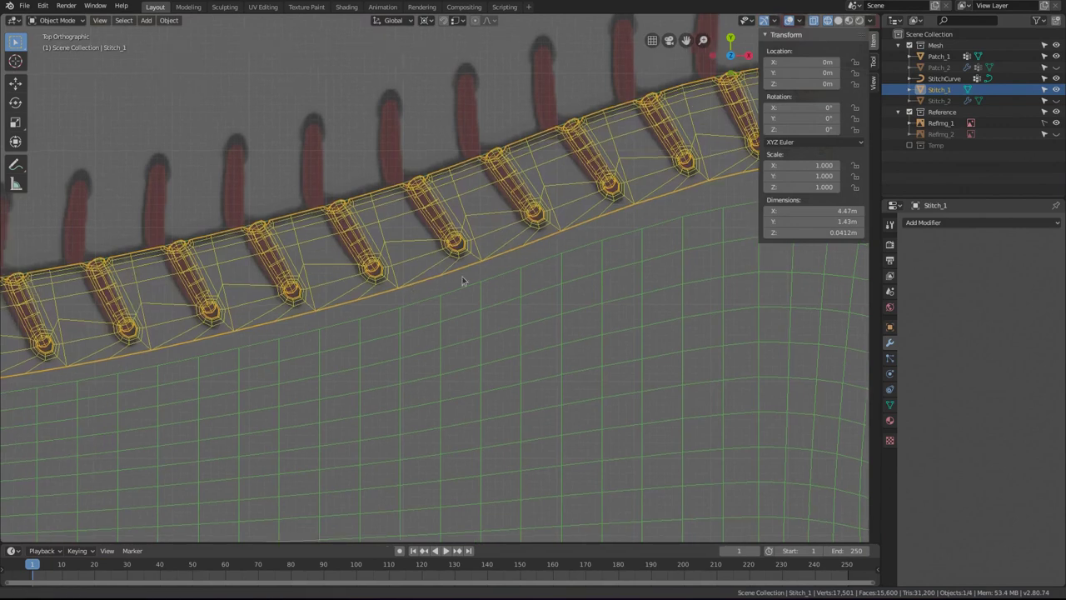
pyautogui.keyDown('shift'); pyautogui.moveTo(392, 309); pyautogui.dragTo(328, 327, button='middle'); pyautogui.keyUp('shift')
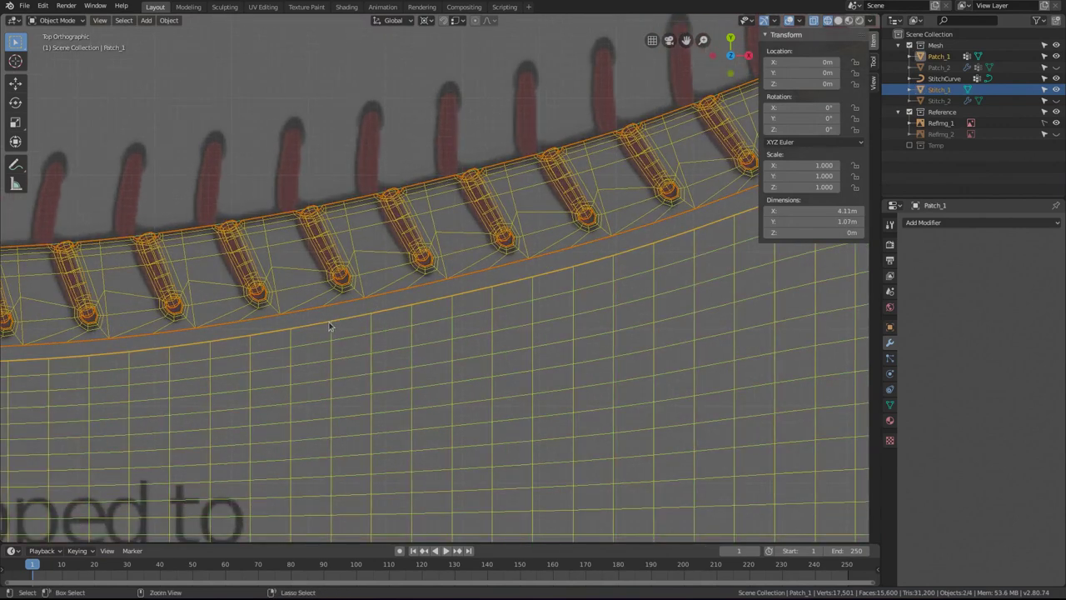
# Join the stitches into Patch_1 with Ctrl+J.
pyautogui.hotkey('ctrl', 'j')
pyautogui.scroll(-6, 307, 327)
pyautogui.scroll(6, 407, 345)
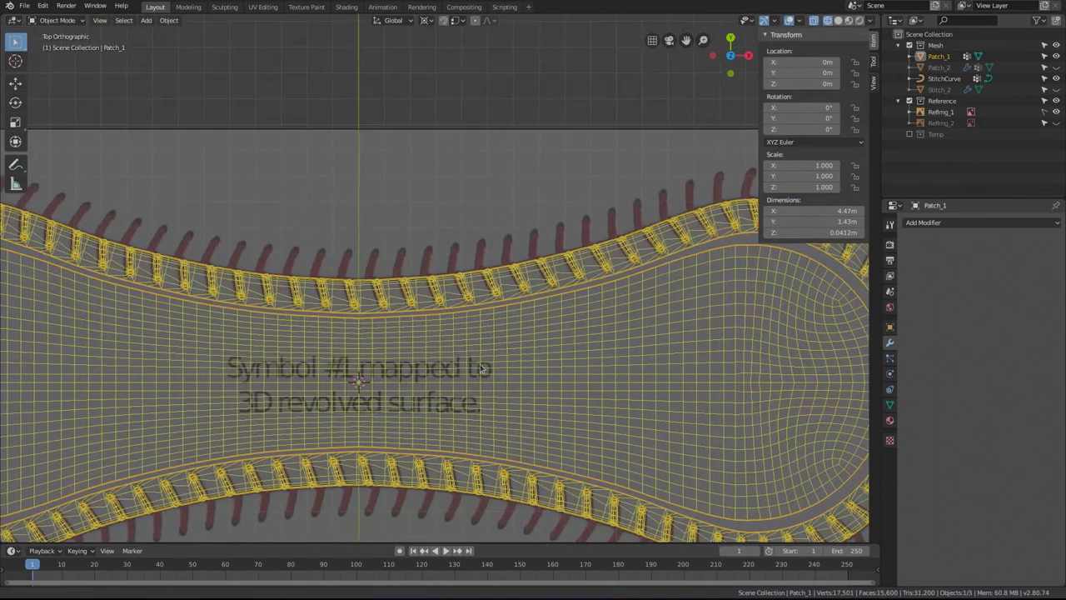
# In Edit Mode, bridge the facing patch and stitch edge loops as a trial.
pyautogui.press('Tab')
pyautogui.keyDown('shift'); pyautogui.moveTo(285, 367); pyautogui.dragTo(412, 330, button='middle'); pyautogui.keyUp('shift')
pyautogui.keyDown('alt'); pyautogui.click(414, 333); pyautogui.keyUp('alt')
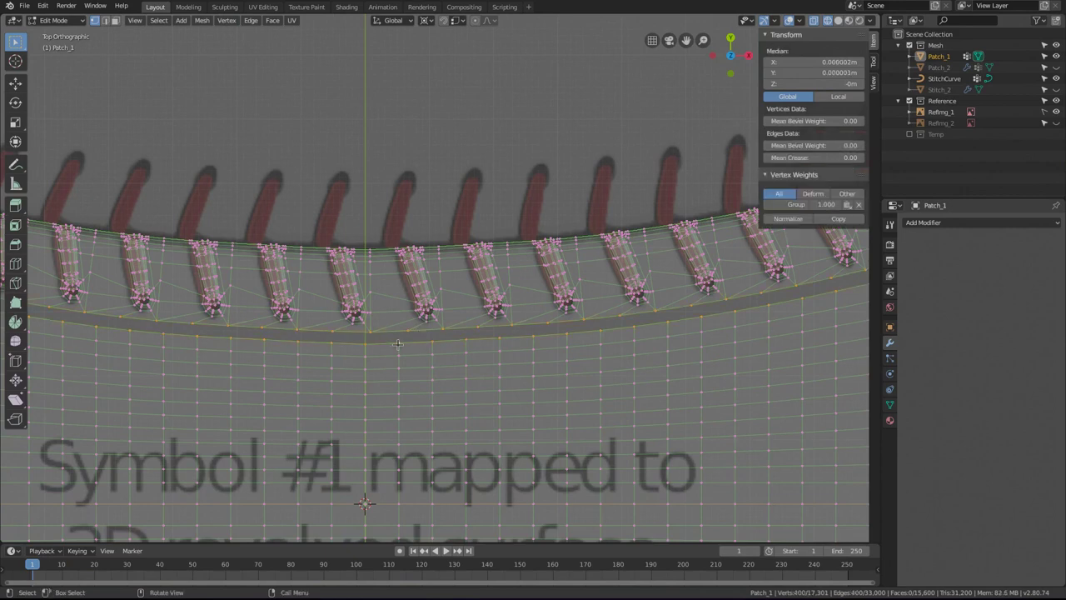
pyautogui.hotkey('ctrl', 'e')
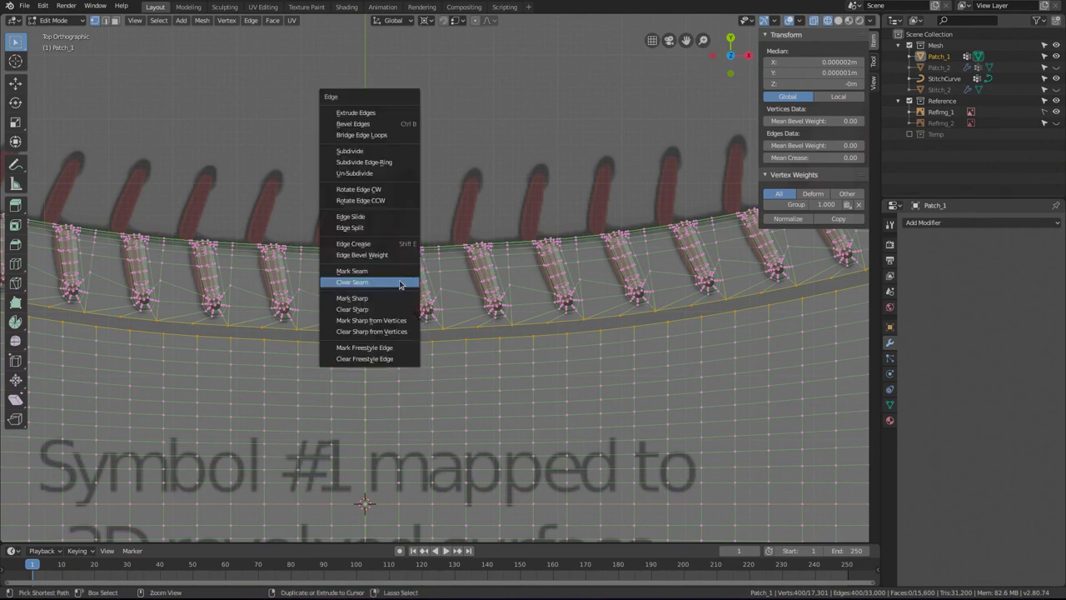
pyautogui.click(378, 135)
pyautogui.scroll(-6, 397, 283)
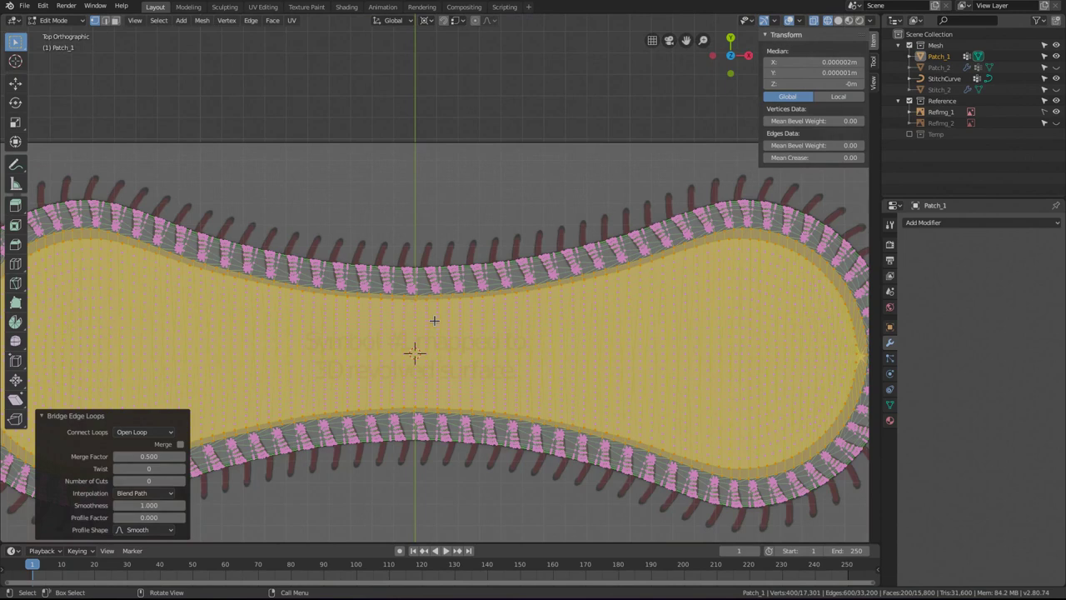
pyautogui.keyDown('shift'); pyautogui.moveTo(452, 307); pyautogui.dragTo(479, 283, button='middle'); pyautogui.keyUp('shift')
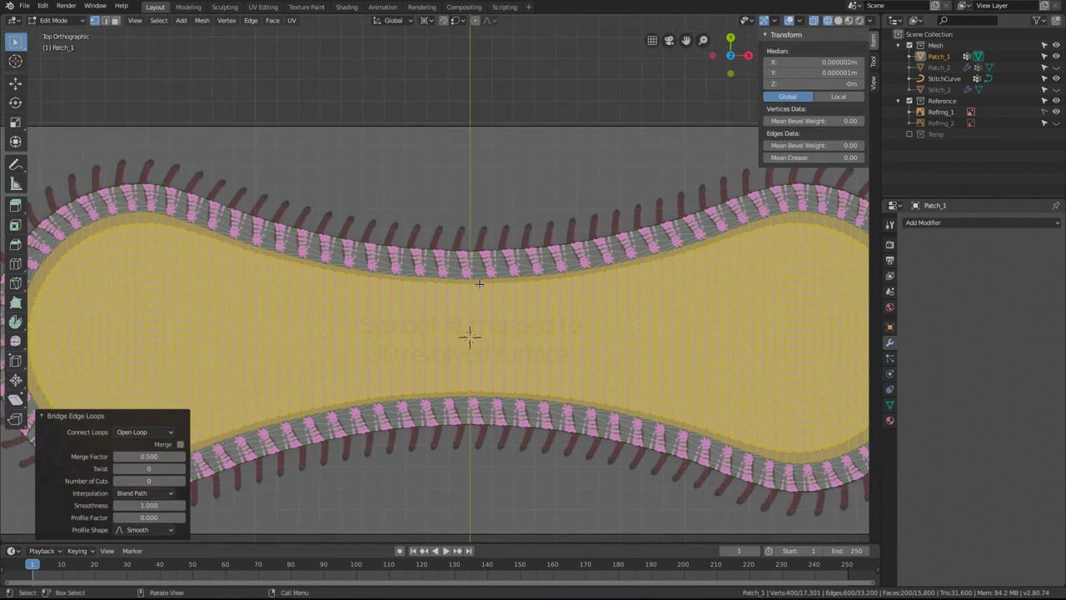
pyautogui.keyDown('shift'); pyautogui.moveTo(346, 309); pyautogui.dragTo(452, 302, button='middle'); pyautogui.keyUp('shift')
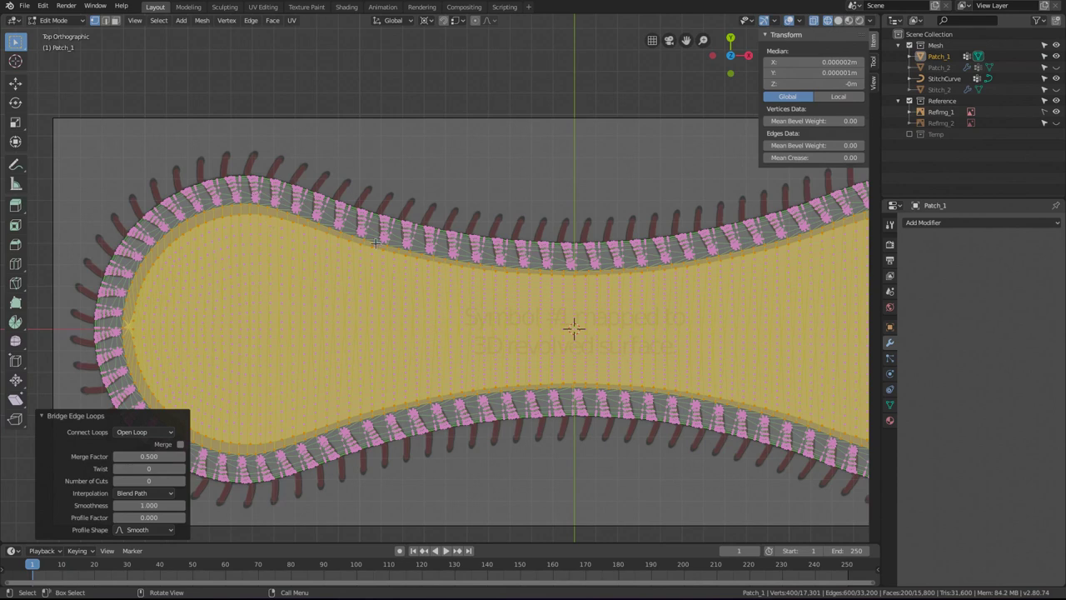
pyautogui.scroll(2, 521, 342)
pyautogui.scroll(-2, 515, 343)
# Undo the trial bridge and select the connected patch body faces.
pyautogui.hotkey('ctrl', 'z')
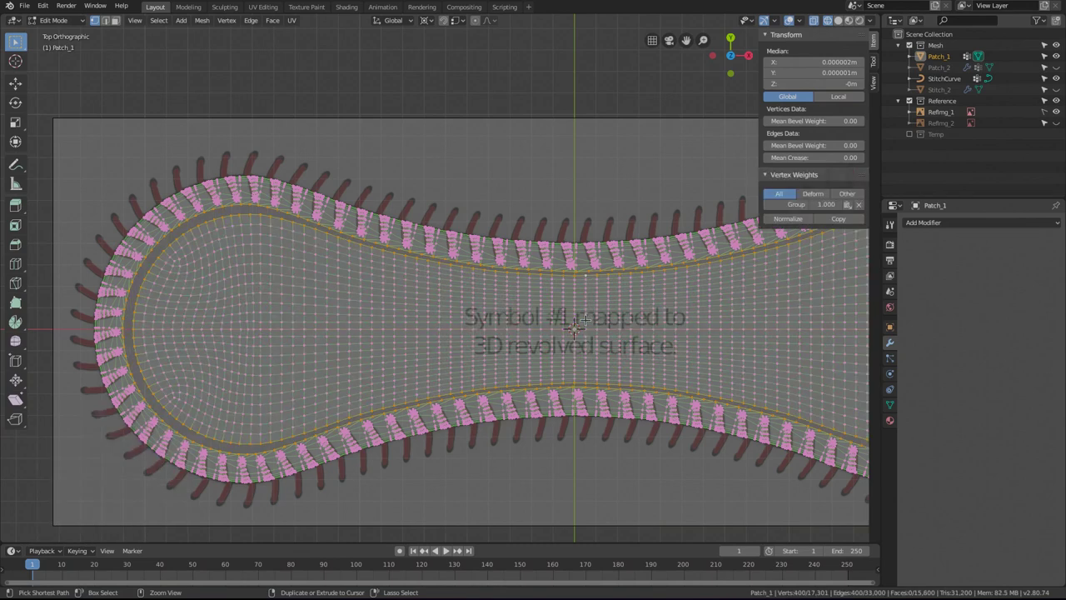
pyautogui.keyDown('shift'); pyautogui.moveTo(566, 316); pyautogui.dragTo(431, 298, button='middle'); pyautogui.keyUp('shift')
pyautogui.press('a')
pyautogui.hotkey('alt', 'a')
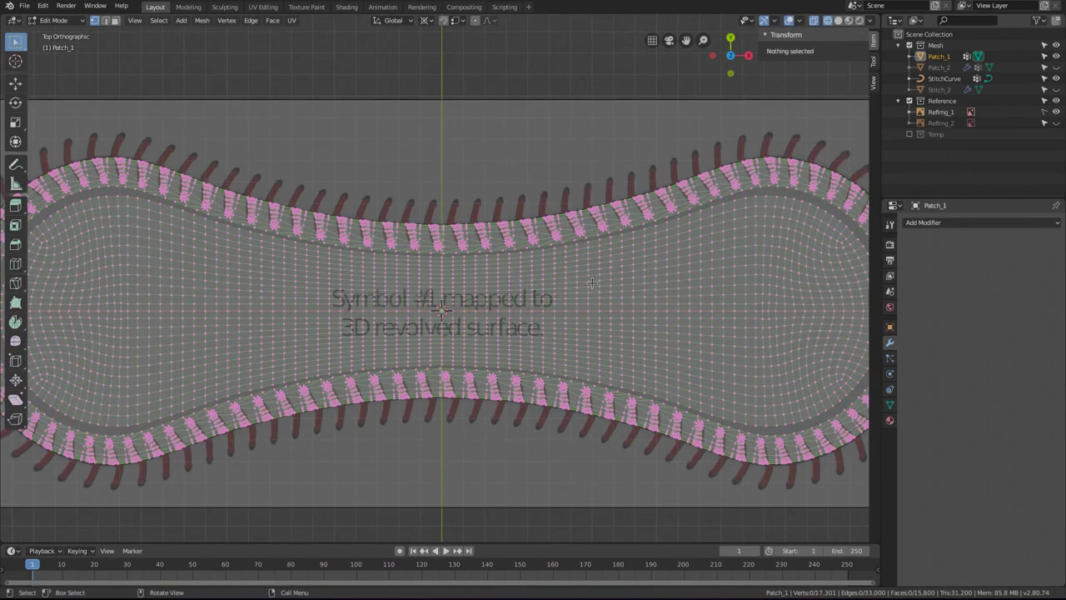
pyautogui.press('l')
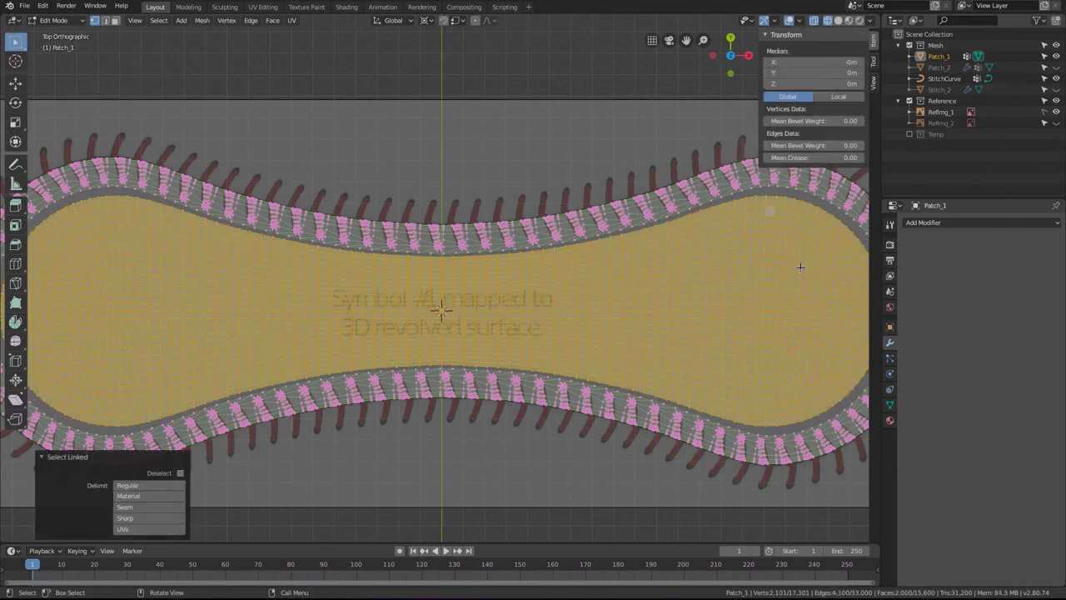
# Turn on face normal display in the Viewport Overlays.
pyautogui.click(800, 23)
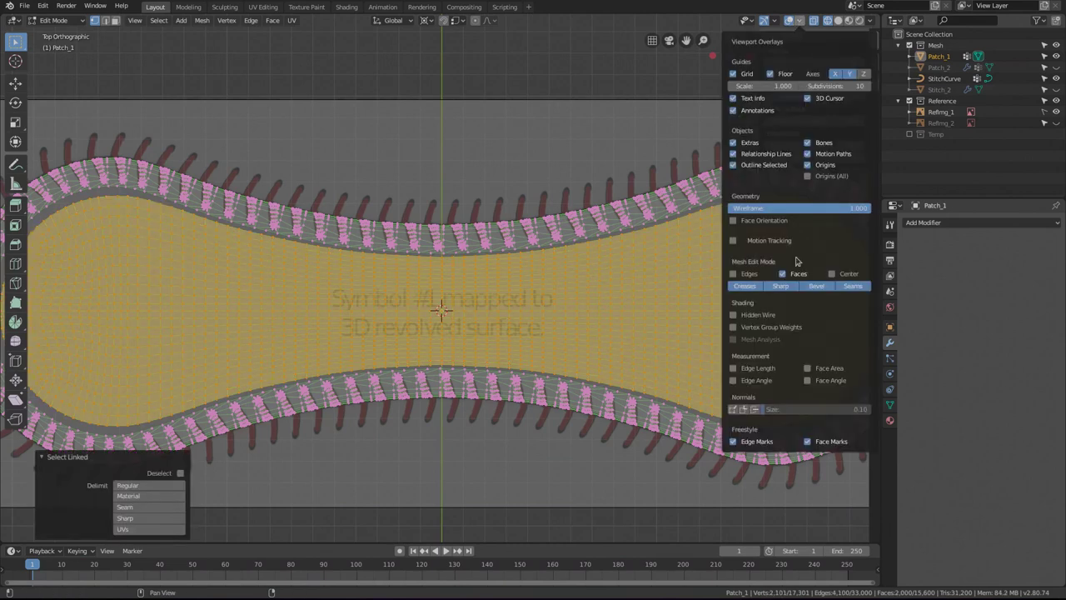
pyautogui.click(754, 408)
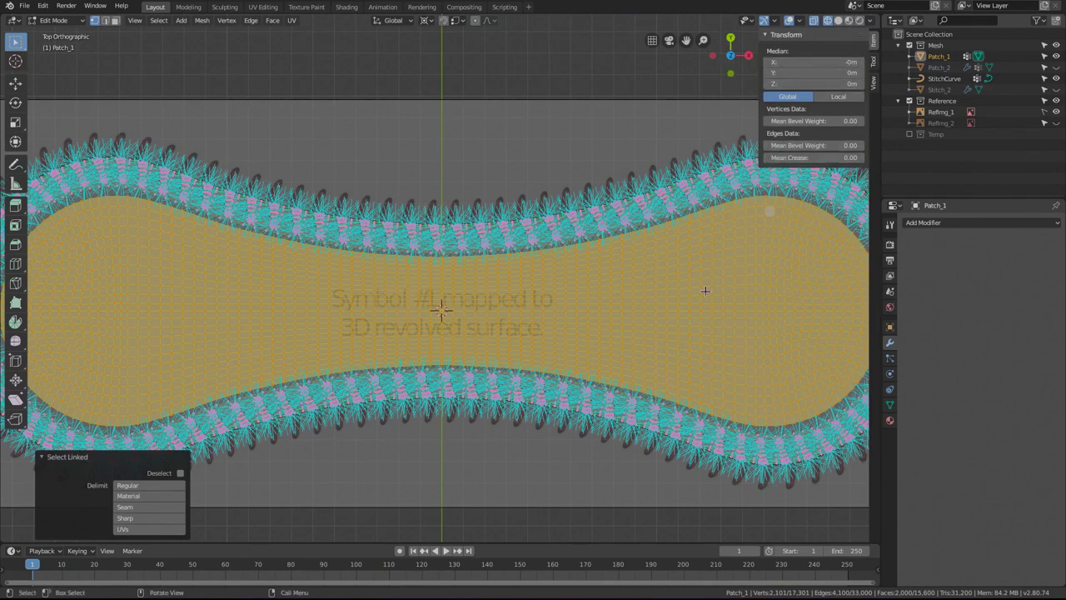
pyautogui.moveTo(612, 399); pyautogui.dragTo(634, 350, button='middle')
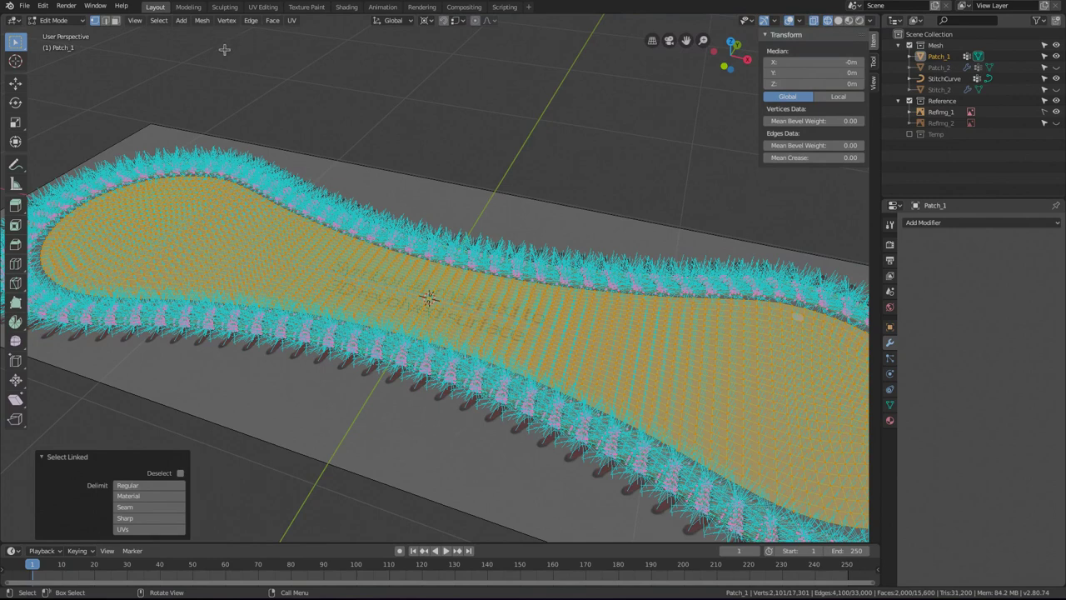
# Flip the normals of the selected patch faces with Mesh > Normals > Flip.
pyautogui.click(272, 20)
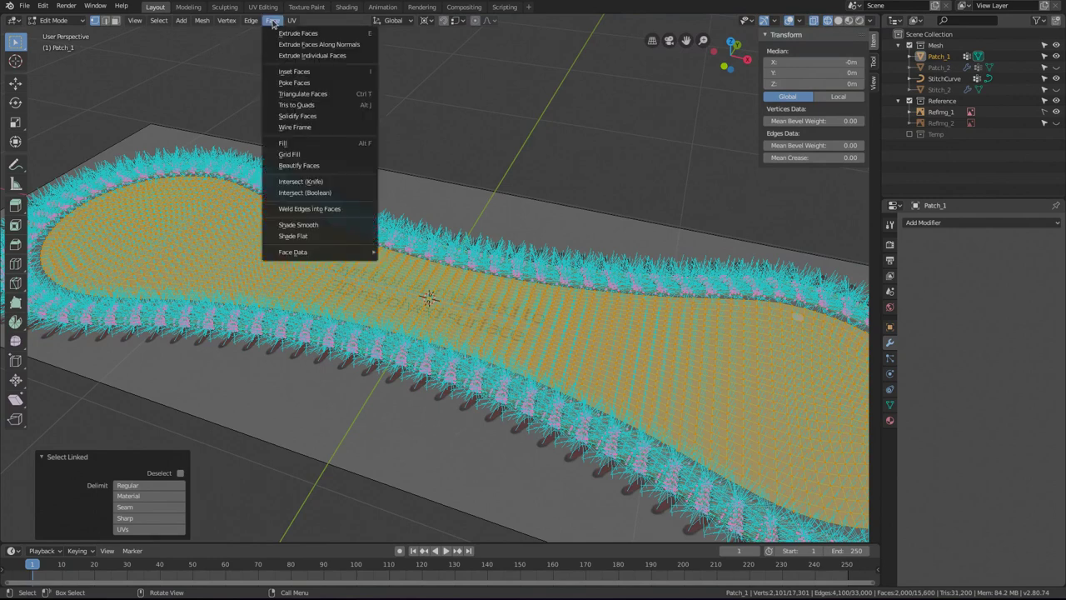
pyautogui.moveTo(210, 22)
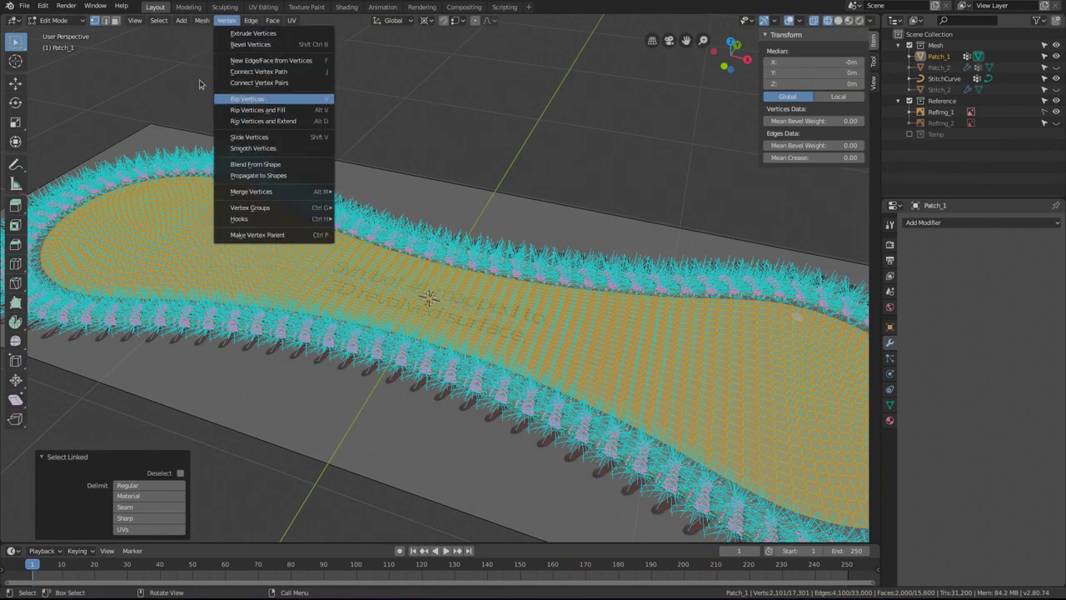
pyautogui.click(198, 22)
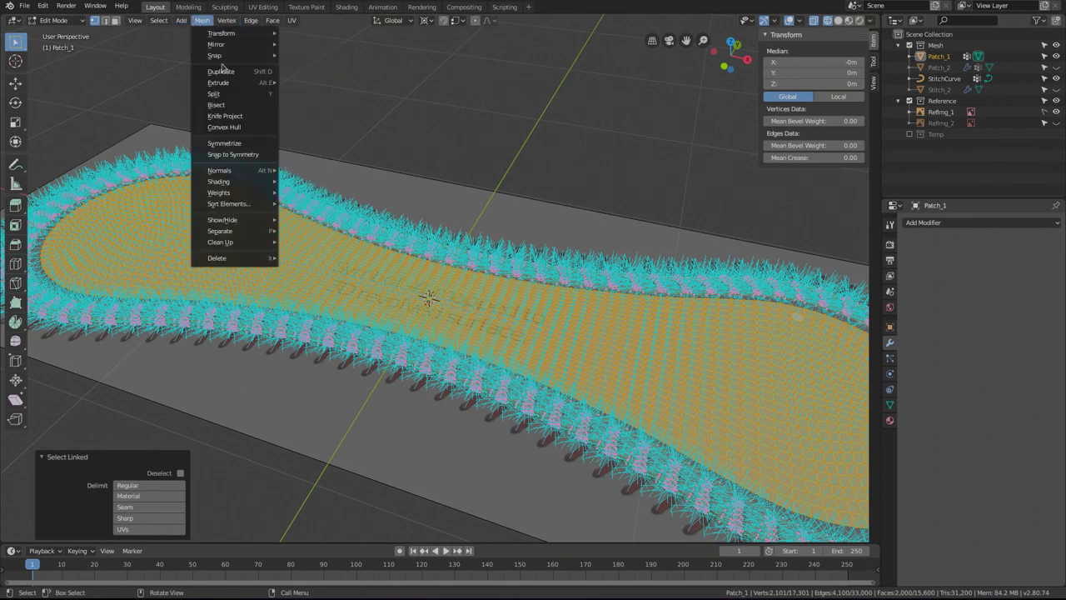
pyautogui.moveTo(245, 170)
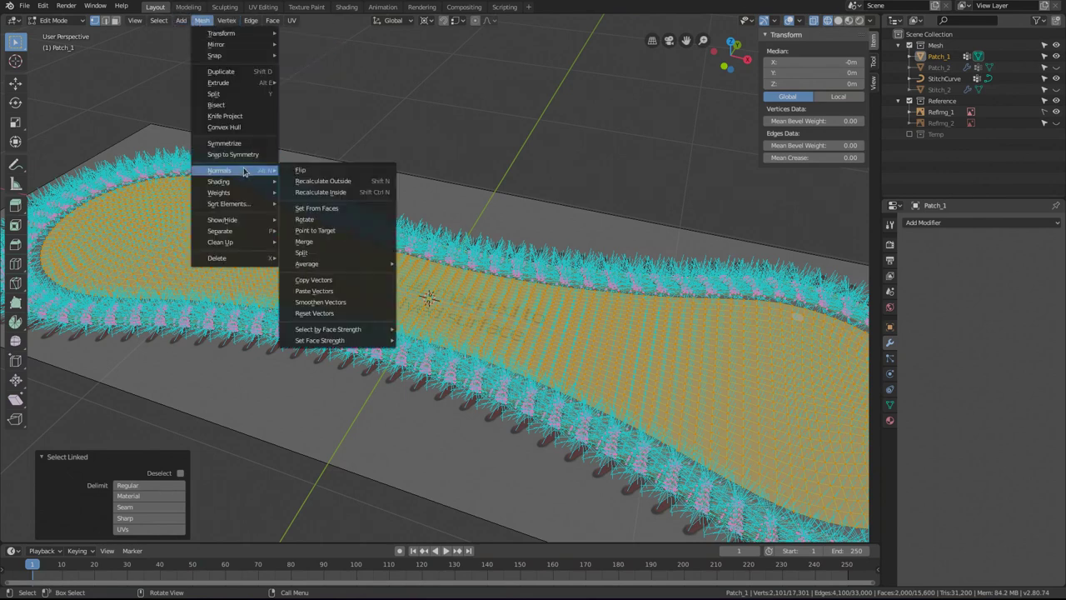
pyautogui.click(299, 170)
pyautogui.moveTo(587, 228); pyautogui.dragTo(719, 183, button='middle')
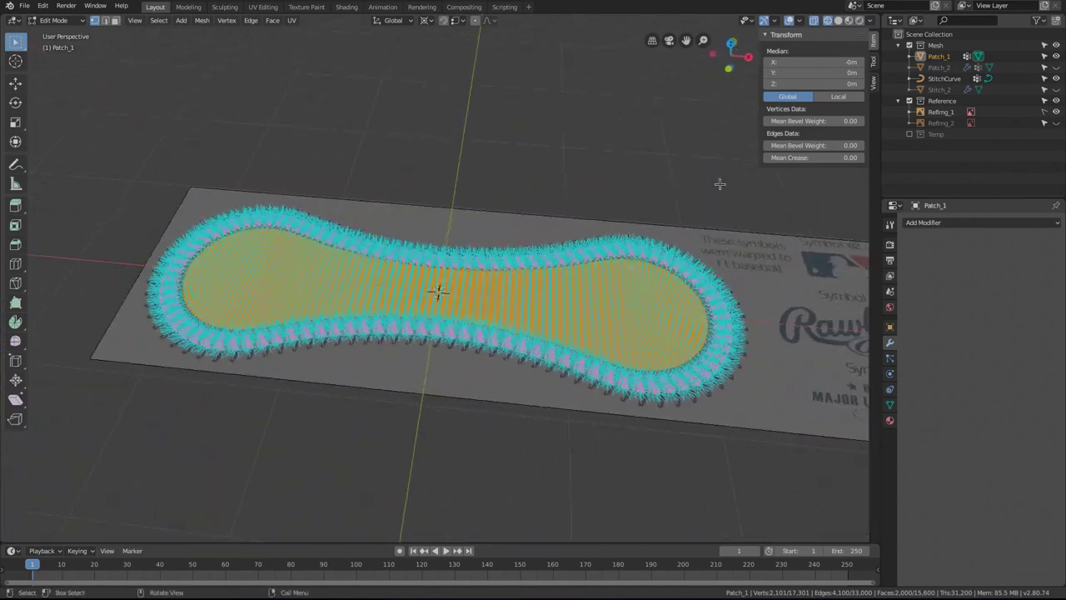
# Deselect all and switch off the face normal overlay.
pyautogui.hotkey('alt', 'a')
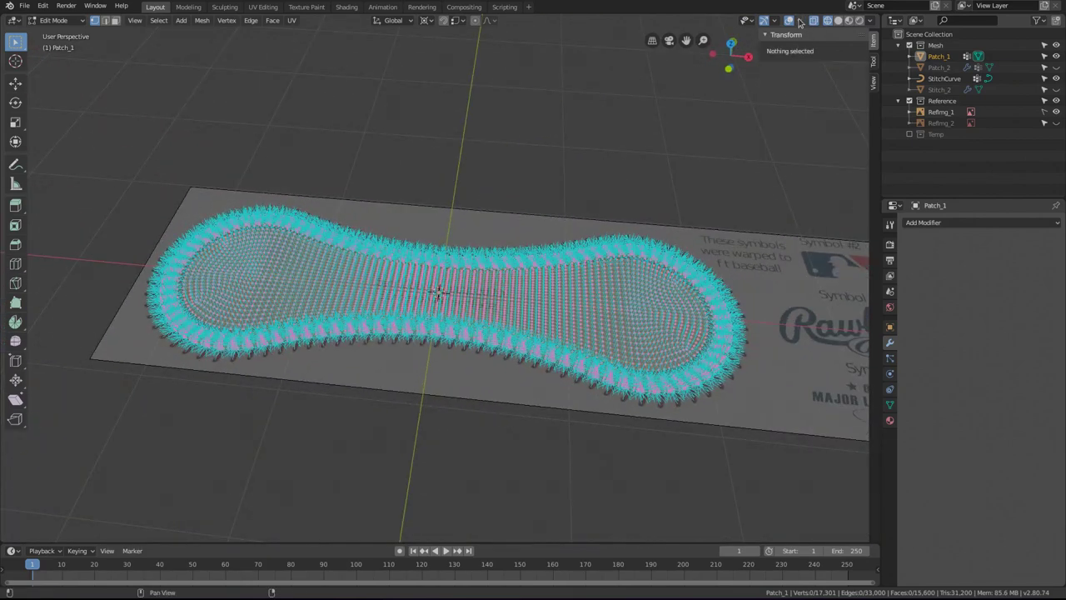
pyautogui.click(799, 22)
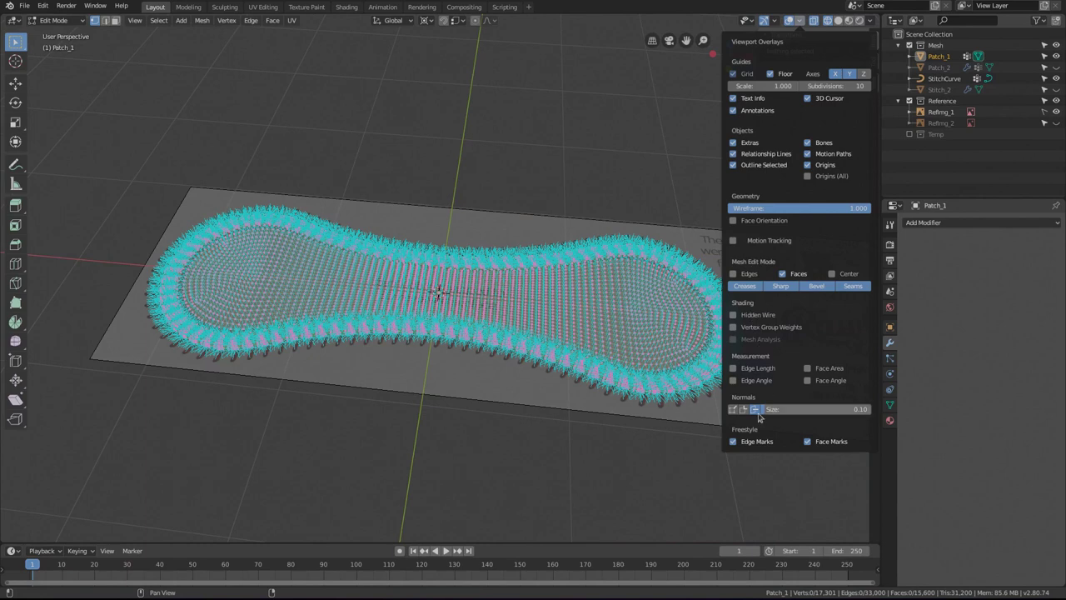
pyautogui.click(760, 413)
pyautogui.scroll(5, 439, 268)
# In top view, select the two stitch-border edge loops of Patch_1.
pyautogui.moveTo(438, 268); pyautogui.dragTo(425, 241, button='middle')
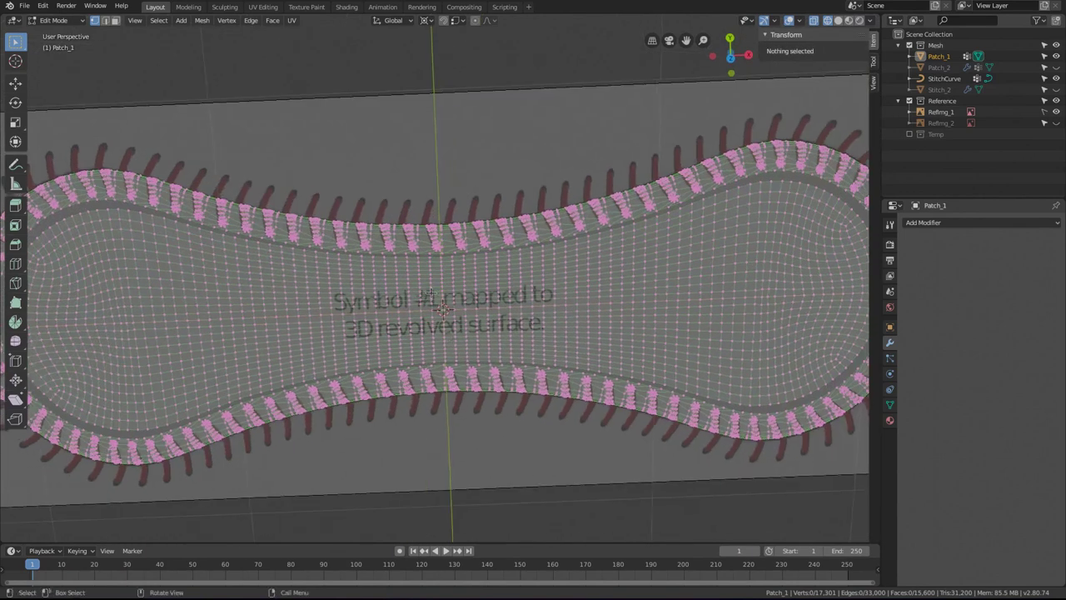
pyautogui.scroll(3, 420, 229)
pyautogui.press('KP_7')
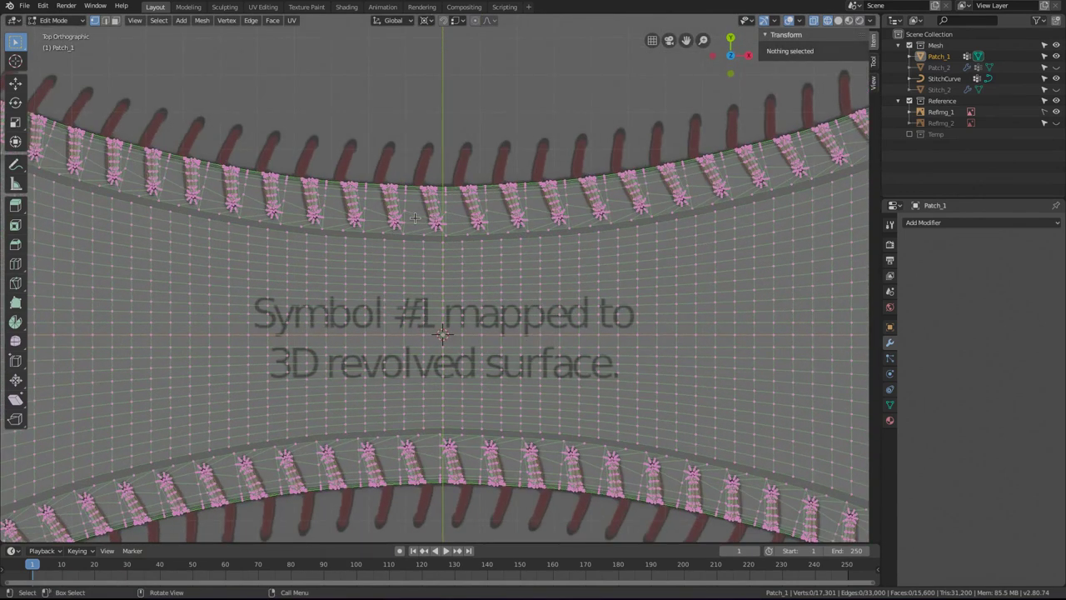
pyautogui.keyDown('alt'); pyautogui.click(408, 229); pyautogui.keyUp('alt')
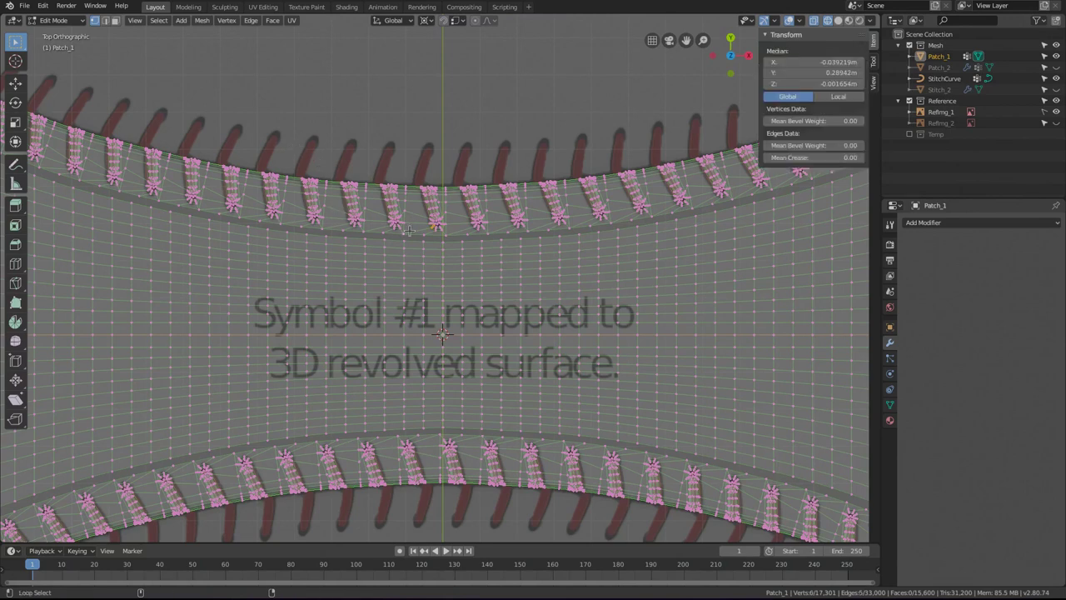
pyautogui.click(414, 233)
pyautogui.keyDown('alt'); pyautogui.click(417, 237); pyautogui.keyUp('alt')
pyautogui.click(421, 235)
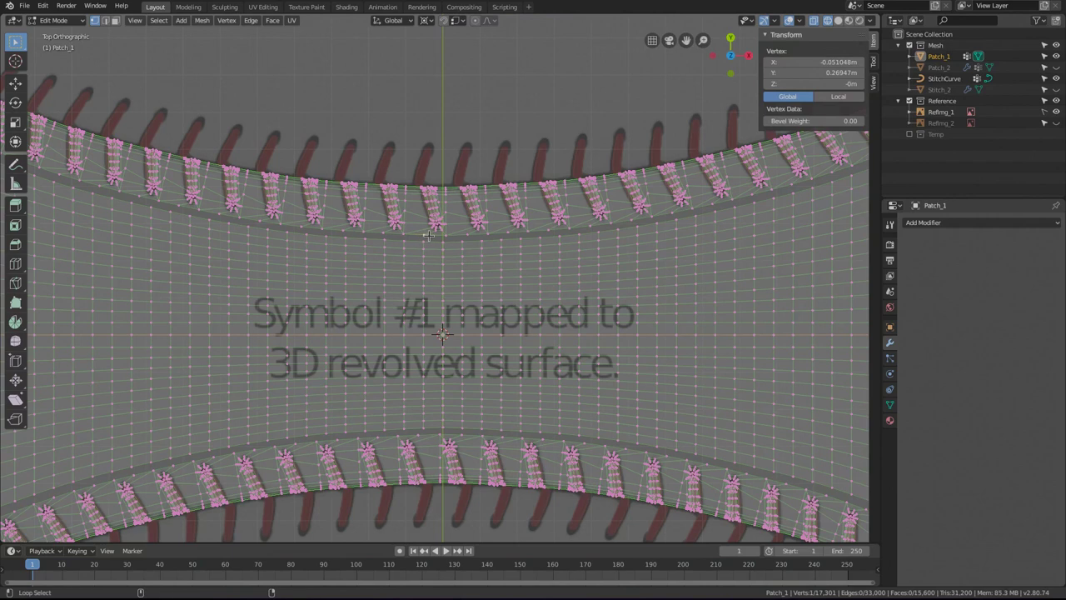
pyautogui.keyDown('alt'); pyautogui.click(424, 236); pyautogui.keyUp('alt')
pyautogui.keyDown('alt'); pyautogui.keyDown('shift'); pyautogui.click(416, 241); pyautogui.keyUp('shift'); pyautogui.keyUp('alt')
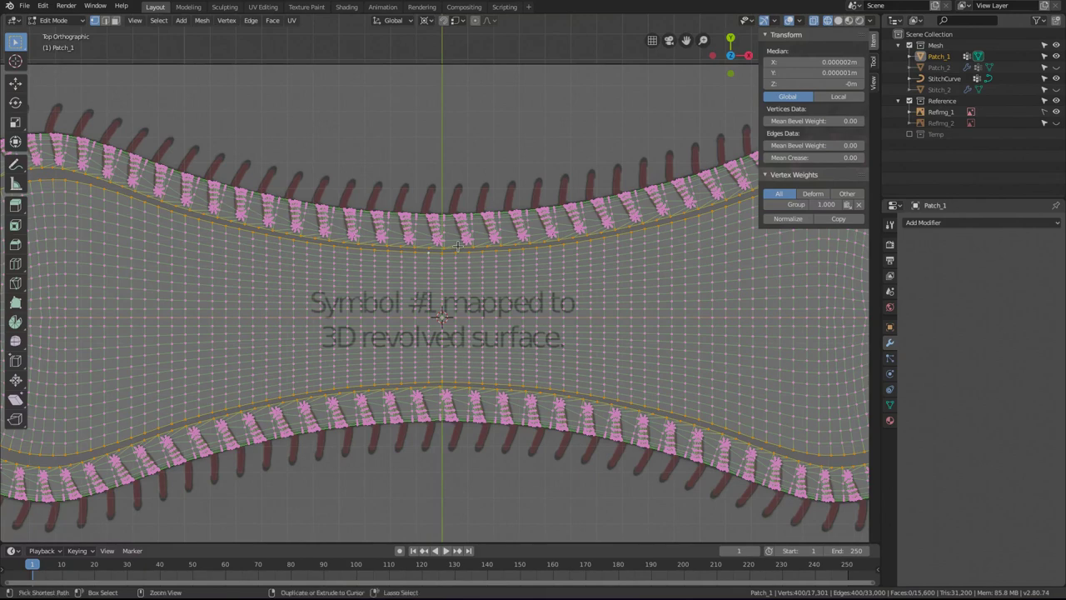
# Bridge Edge Loops to reach 15,800 faces, deselect, and return to Object Mode.
pyautogui.hotkey('ctrl', 'e')
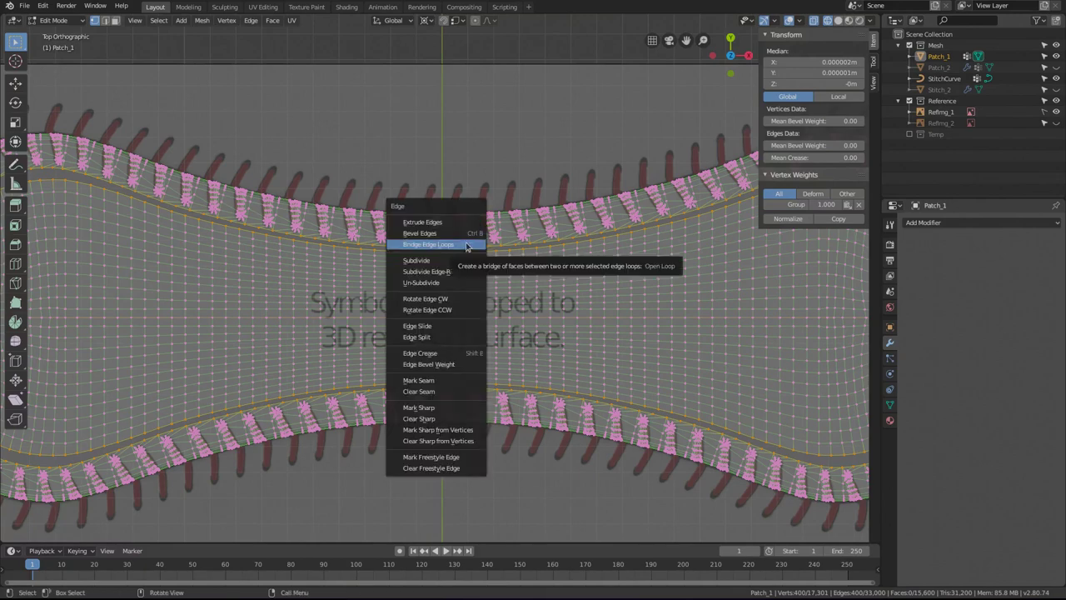
pyautogui.click(468, 246)
pyautogui.scroll(-5, 545, 251)
pyautogui.hotkey('alt', 'a')
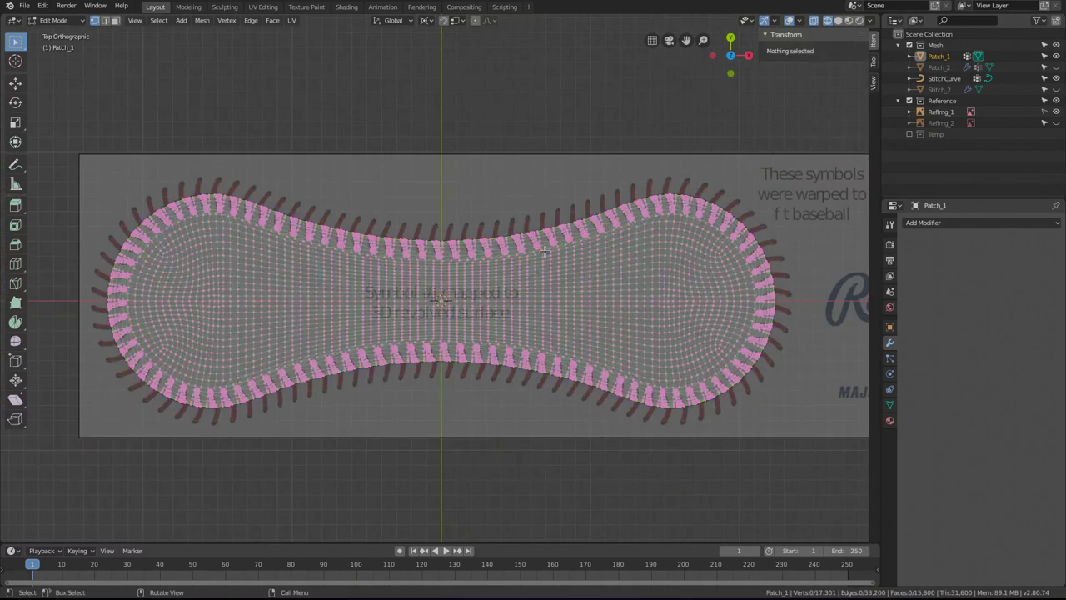
pyautogui.press('Tab')
pyautogui.moveTo(512, 264); pyautogui.dragTo(557, 248, button='middle')
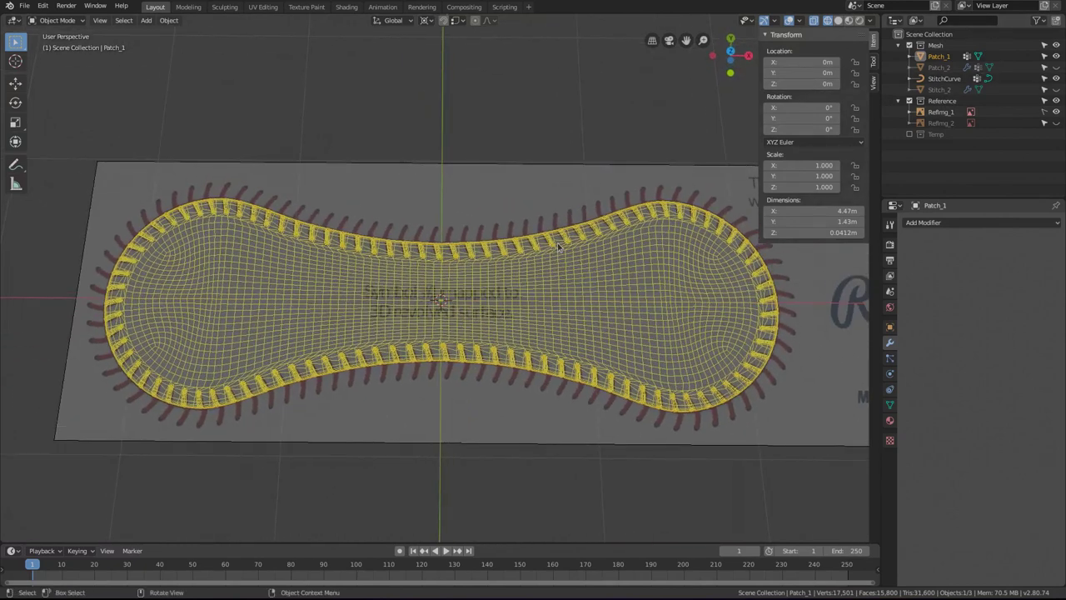
# Hide Patch_1, show and select Patch_2, and apply its Mirror modifier.
pyautogui.click(1056, 55)
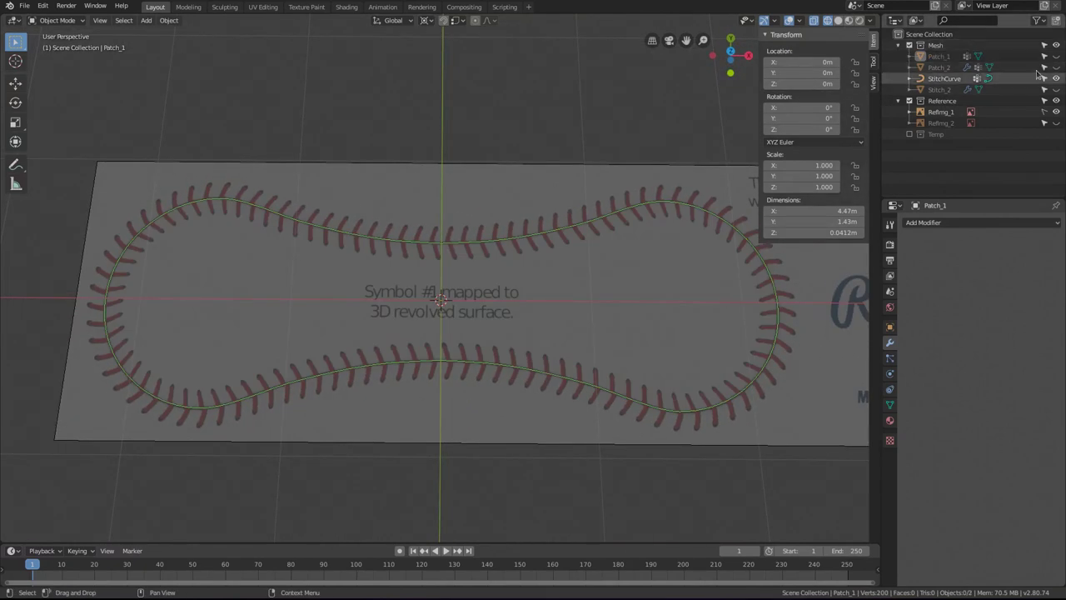
pyautogui.click(1056, 67)
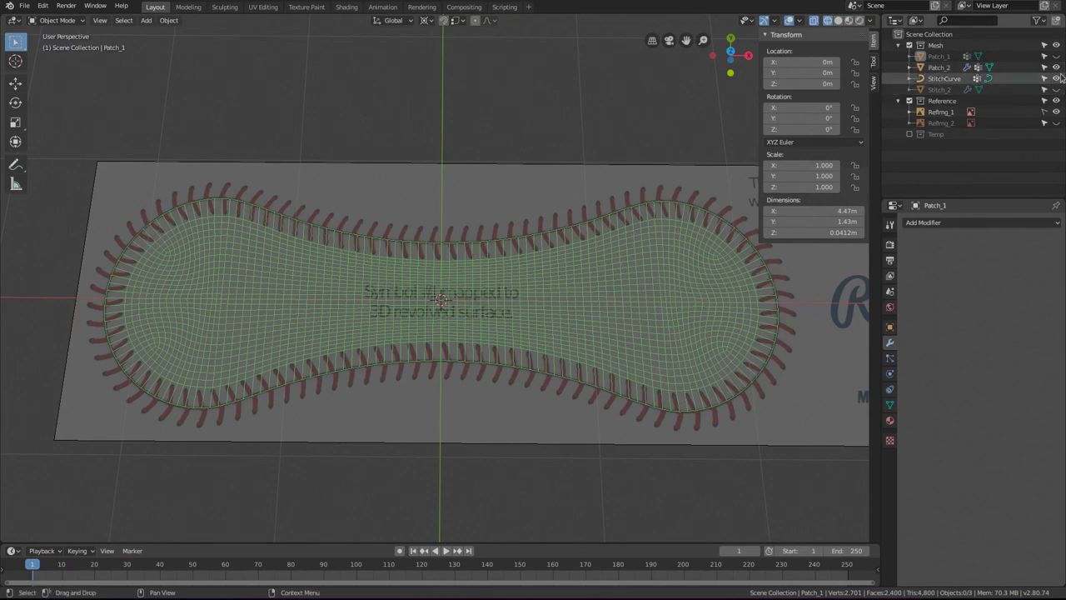
pyautogui.press('KP_7')
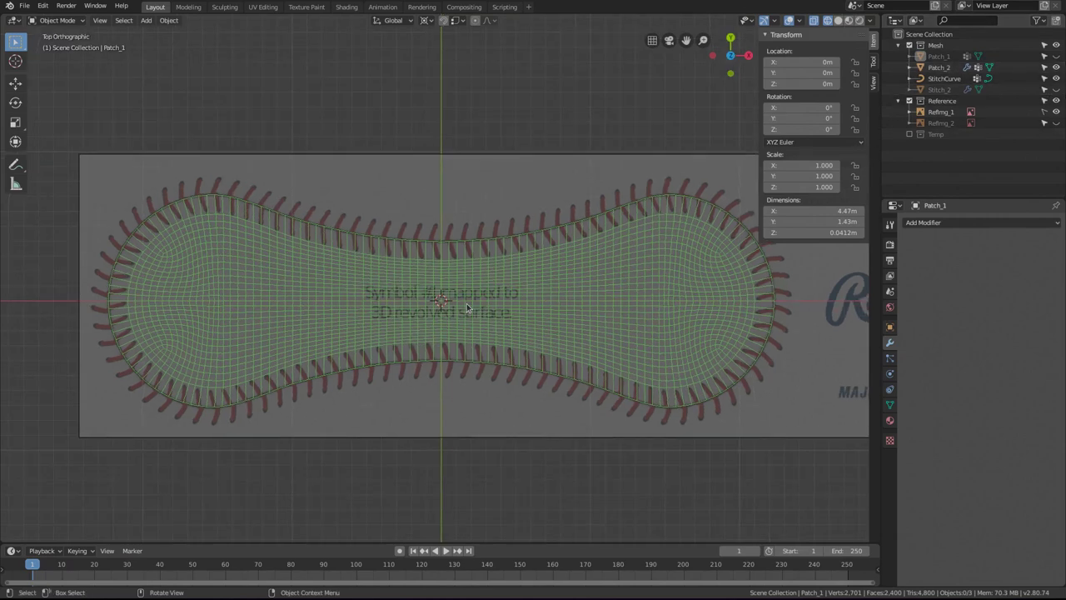
pyautogui.click(451, 259)
pyautogui.press('Tab')
pyautogui.scroll(4, 455, 242)
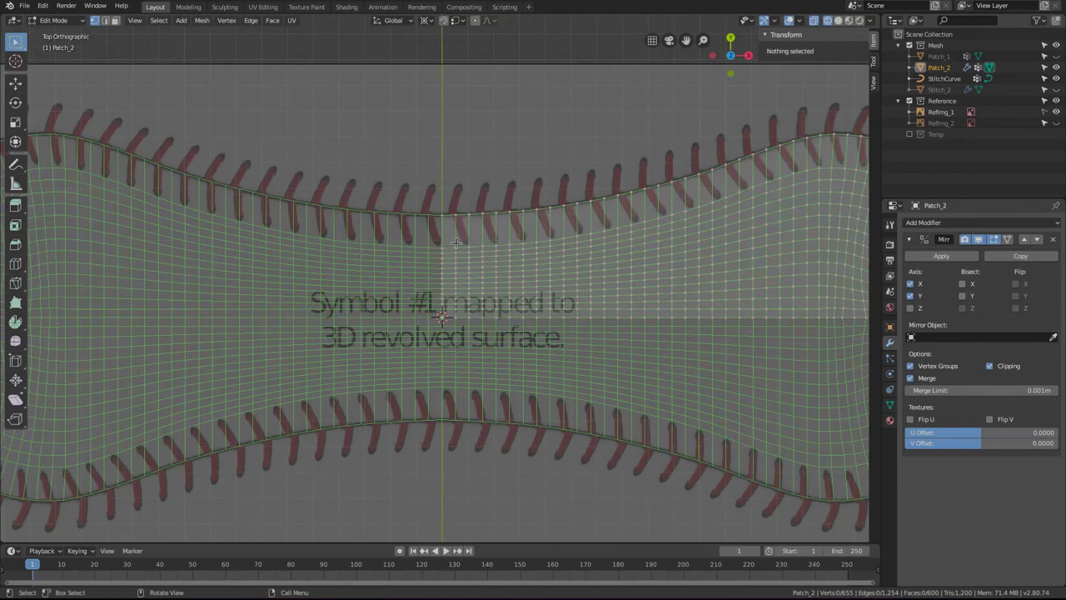
pyautogui.press('Tab')
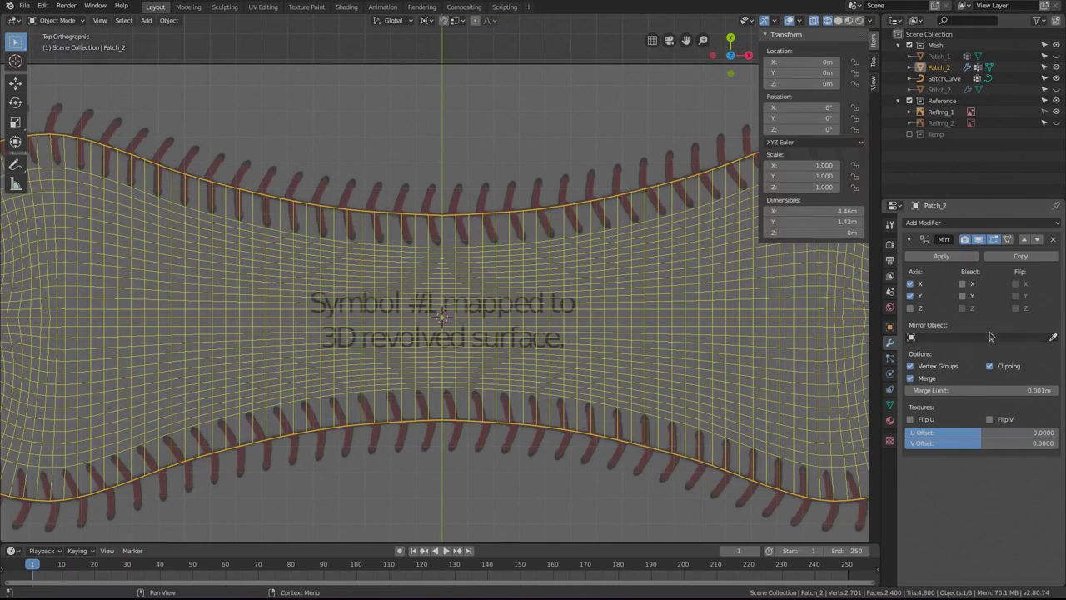
pyautogui.click(943, 259)
# Delete Patch_2's stitch-line edge loop vertices, leaving 2,000 faces, and exit Edit Mode.
pyautogui.press('Tab')
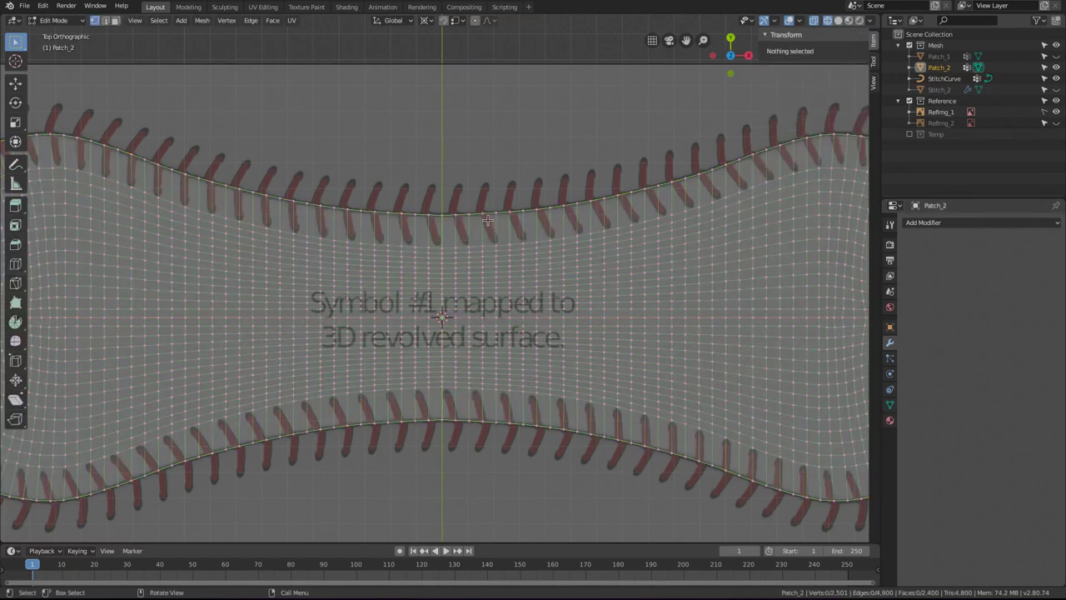
pyautogui.click(456, 211)
pyautogui.keyDown('alt'); pyautogui.click(461, 210); pyautogui.keyUp('alt')
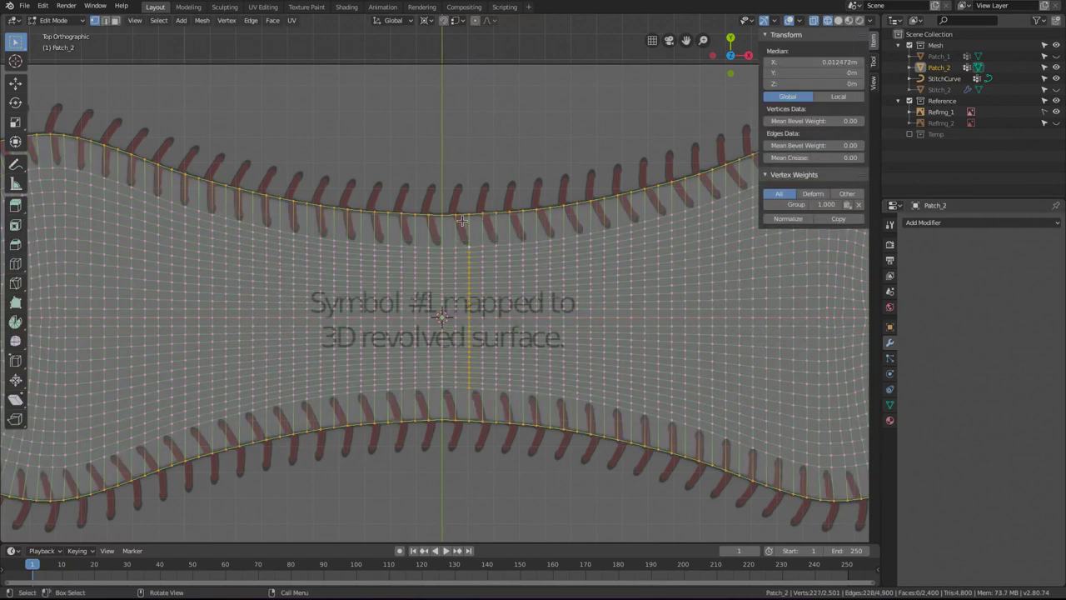
pyautogui.keyDown('alt'); pyautogui.click(461, 220); pyautogui.keyUp('alt')
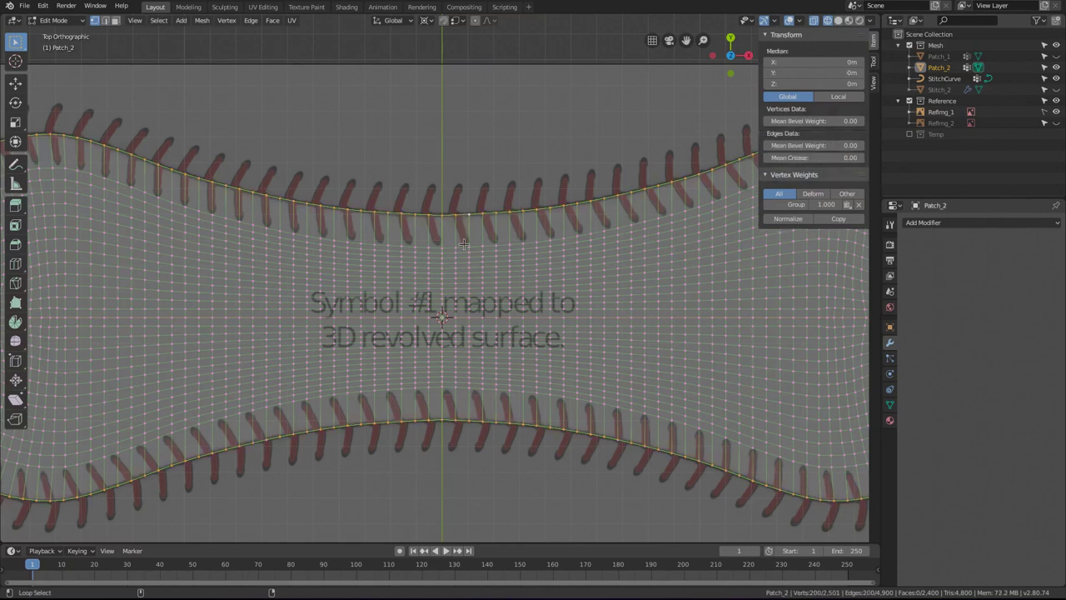
pyautogui.keyDown('alt'); pyautogui.keyDown('shift'); pyautogui.click(459, 248); pyautogui.keyUp('shift'); pyautogui.keyUp('alt')
pyautogui.press('x')
pyautogui.click(458, 247)
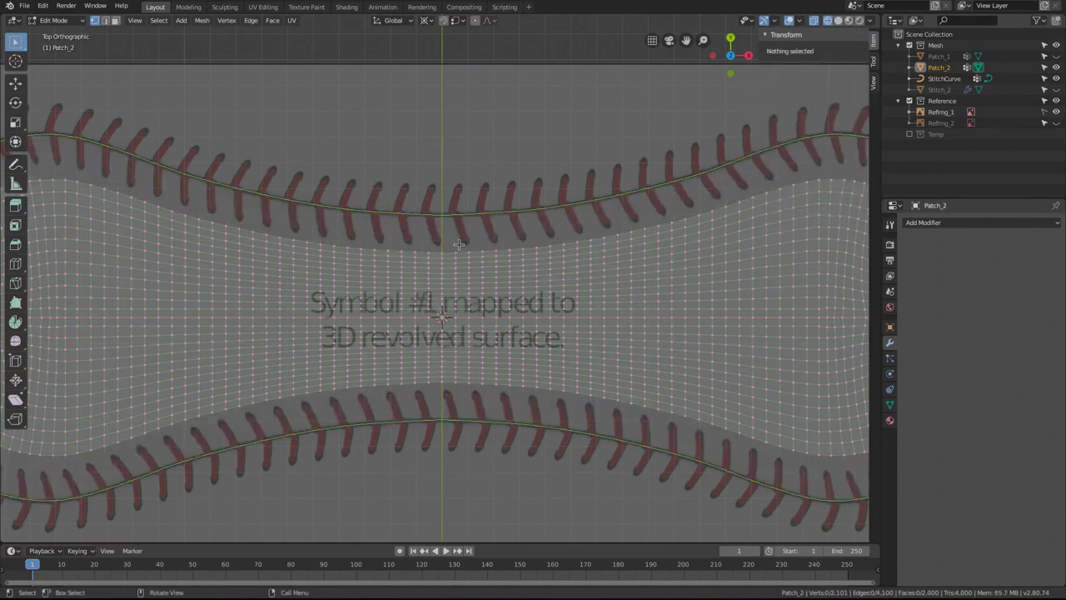
pyautogui.press('Tab')
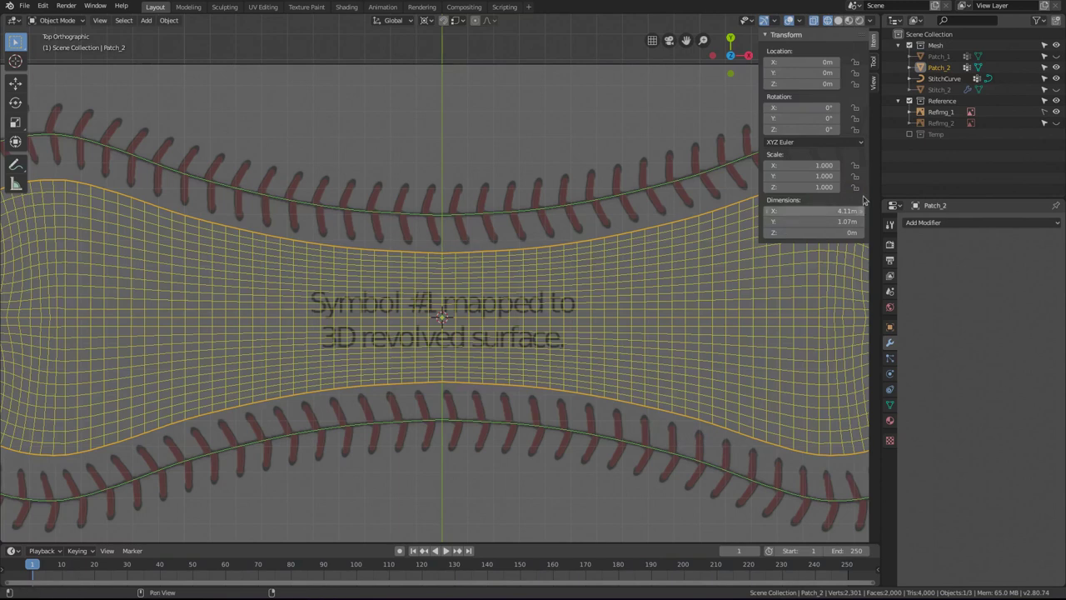
# Unhide Stitch_2, select it, and enter Edit Mode.
pyautogui.click(1055, 89)
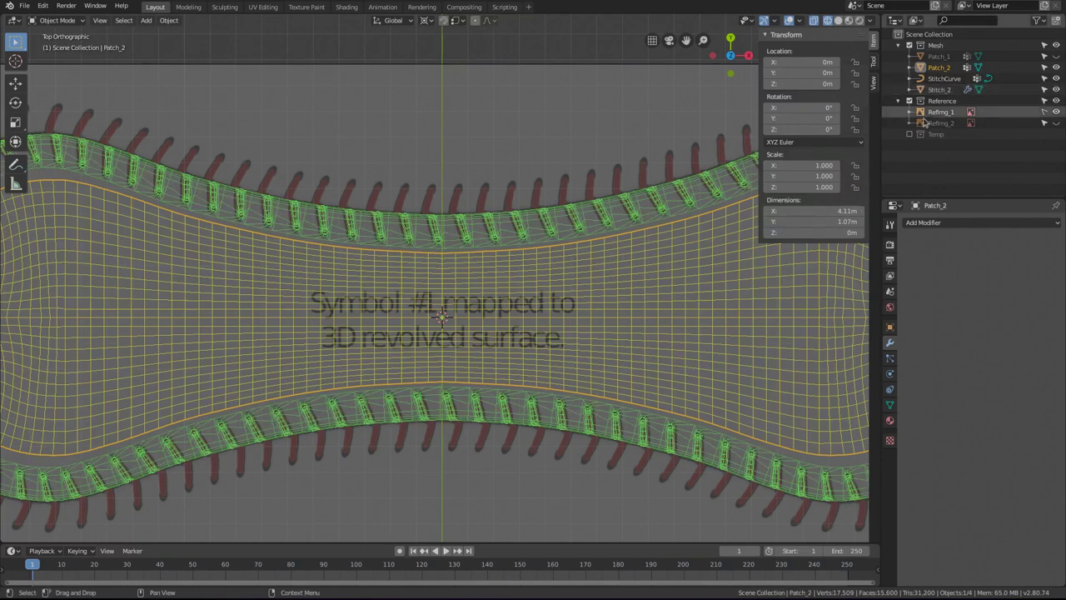
pyautogui.click(459, 221)
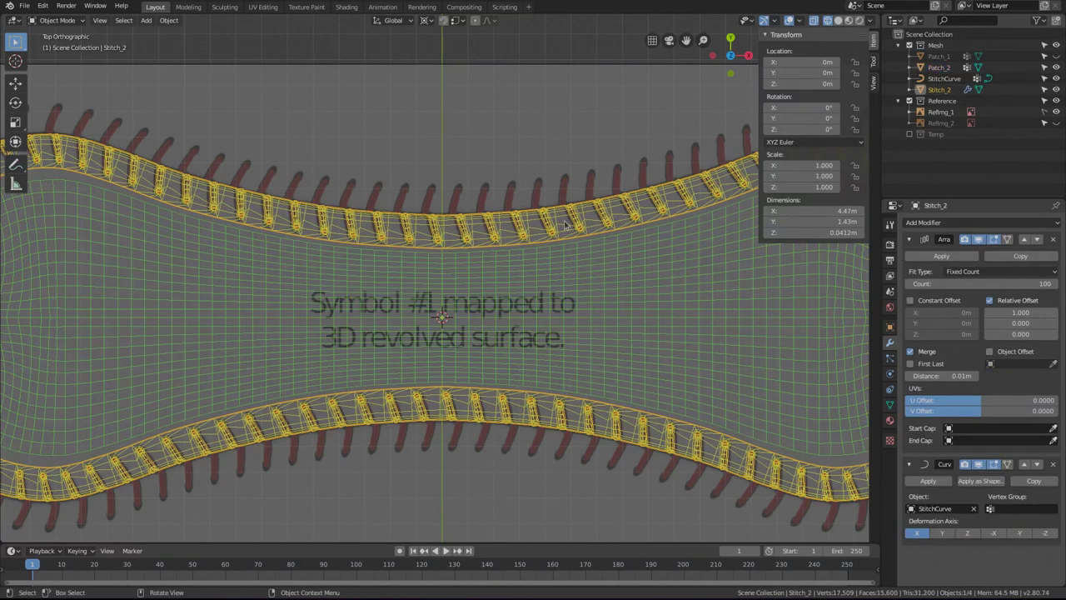
pyautogui.keyDown('shift'); pyautogui.moveTo(657, 256); pyautogui.dragTo(573, 269, button='middle'); pyautogui.keyUp('shift')
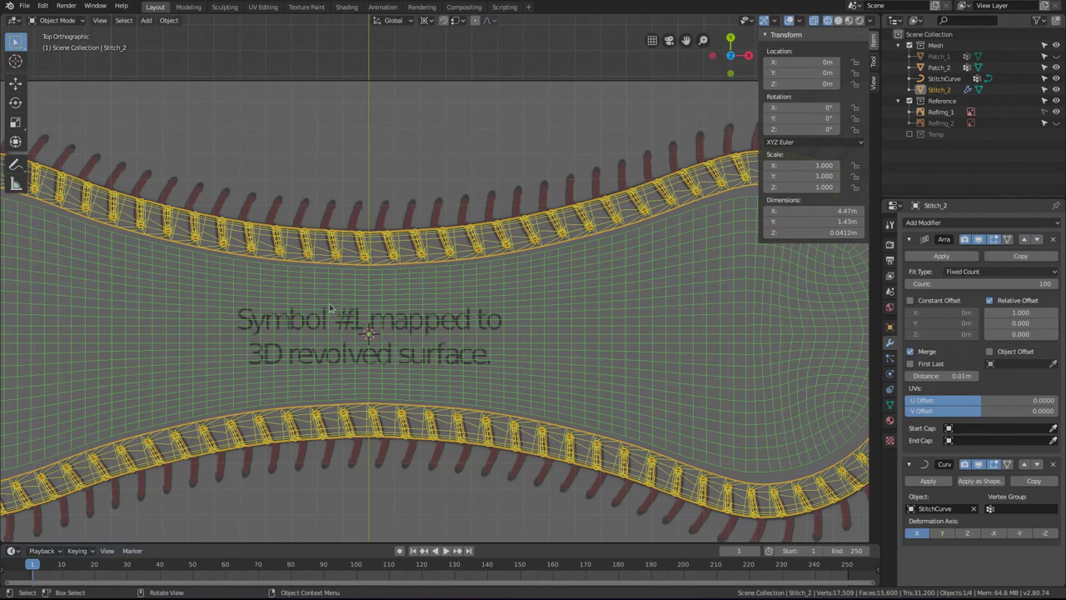
pyautogui.press('Tab')
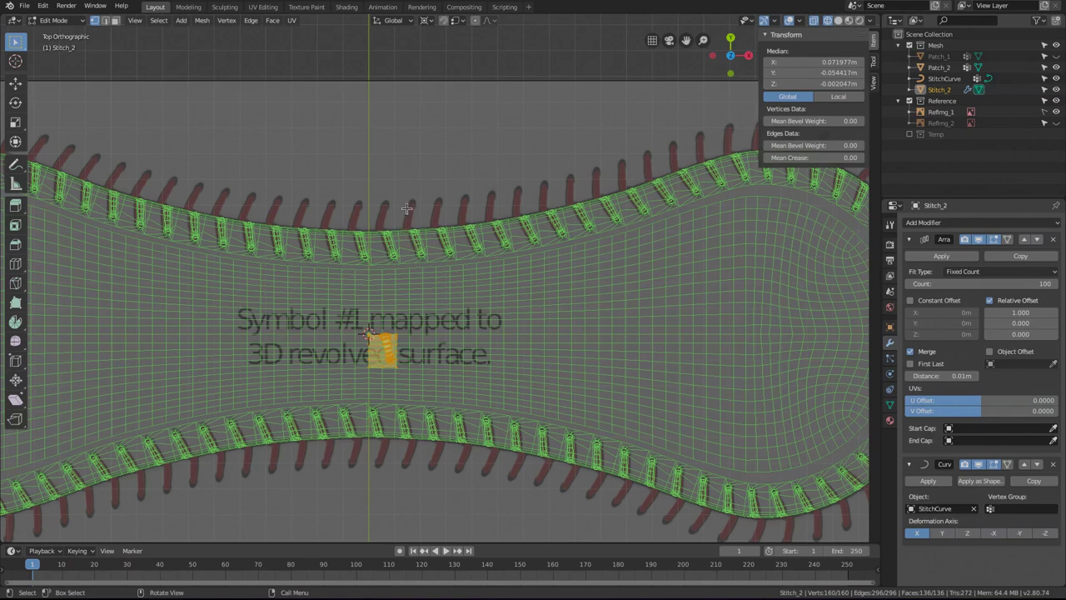
pyautogui.keyDown('shift'); pyautogui.moveTo(405, 336); pyautogui.dragTo(425, 265, button='middle'); pyautogui.keyUp('shift')
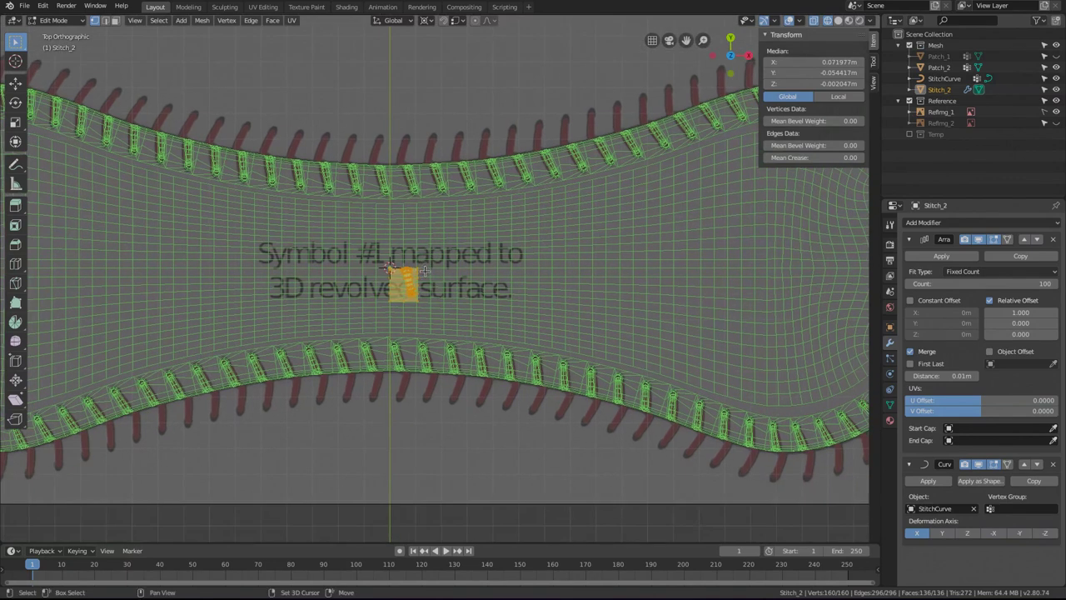
pyautogui.scroll(2, 416, 274)
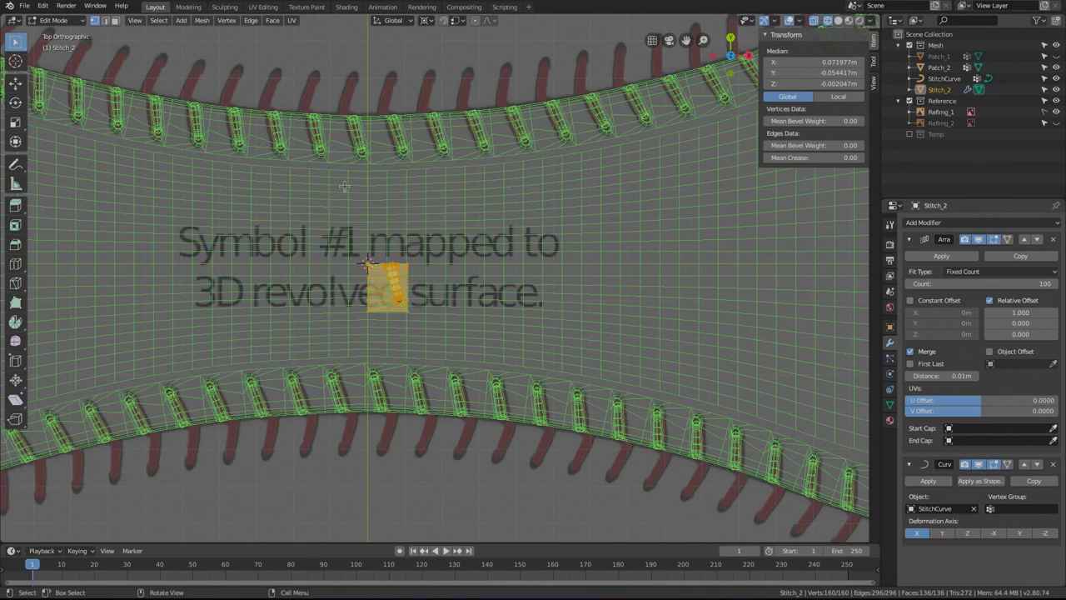
# Scale the stitch section by -1 on X (sx-1) and return to Object Mode.
pyautogui.write('sx')
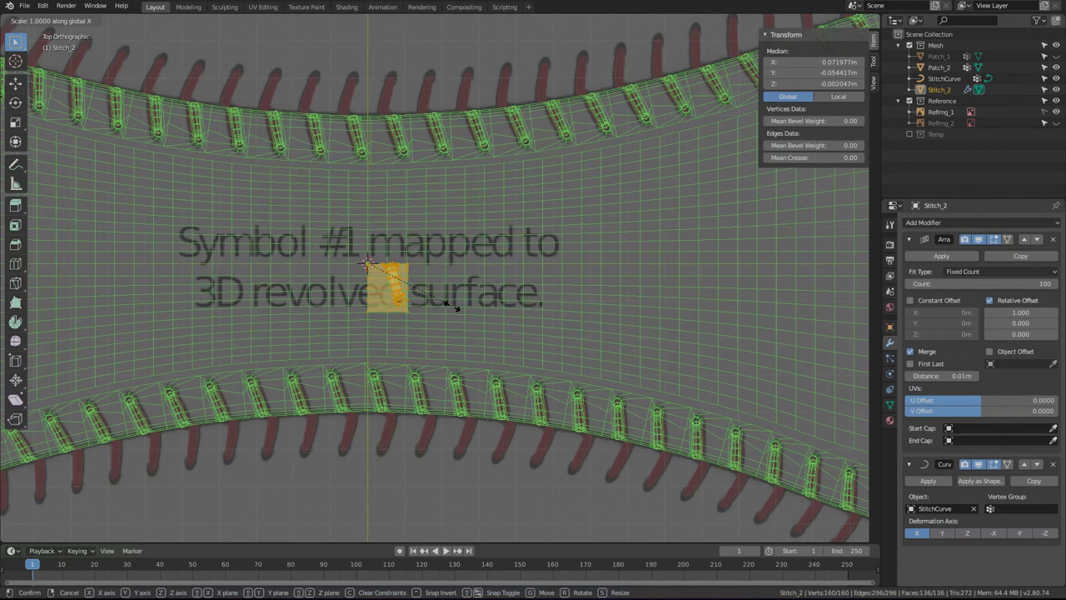
pyautogui.write('-1')
pyautogui.press('Return')
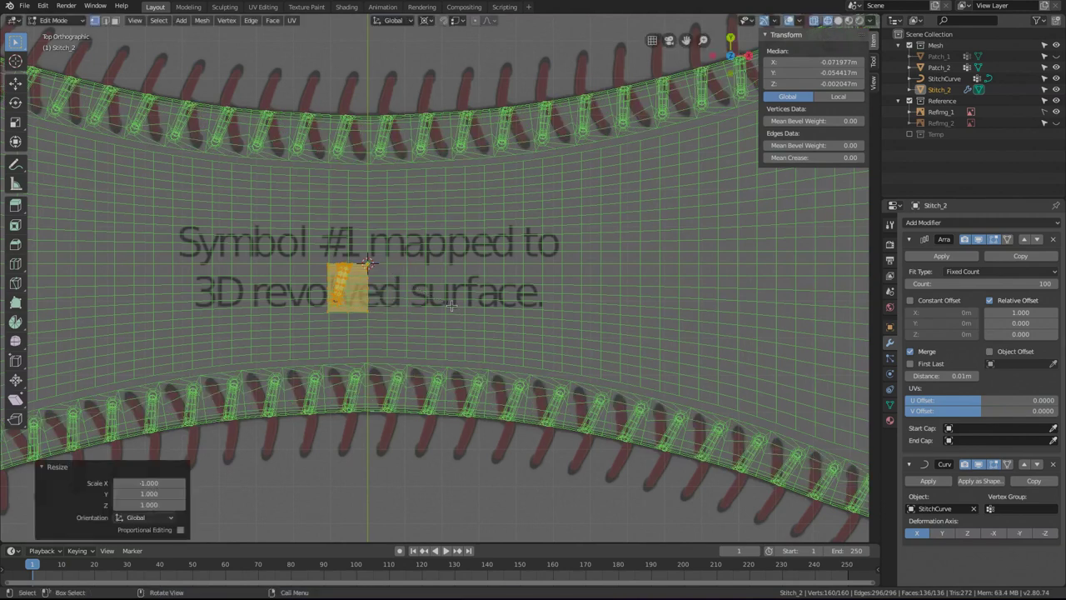
pyautogui.press('Tab')
pyautogui.keyDown('shift'); pyautogui.moveTo(451, 306); pyautogui.dragTo(368, 355, button='middle'); pyautogui.keyUp('shift')
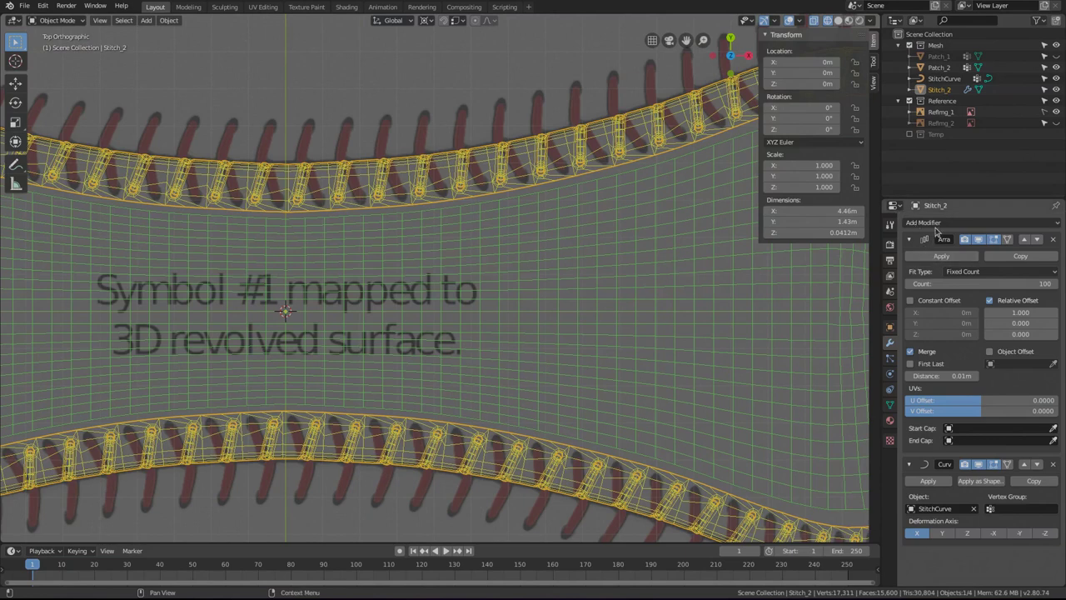
# Duplicate Stitch_2 in place and move the copy into the Temp collection.
pyautogui.click(910, 135)
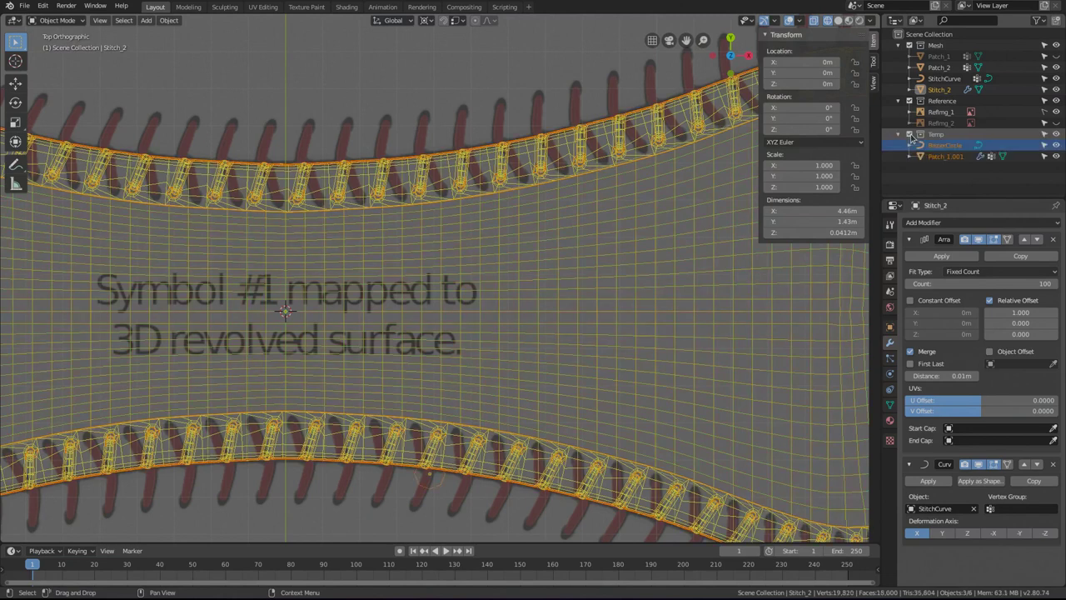
pyautogui.click(910, 135)
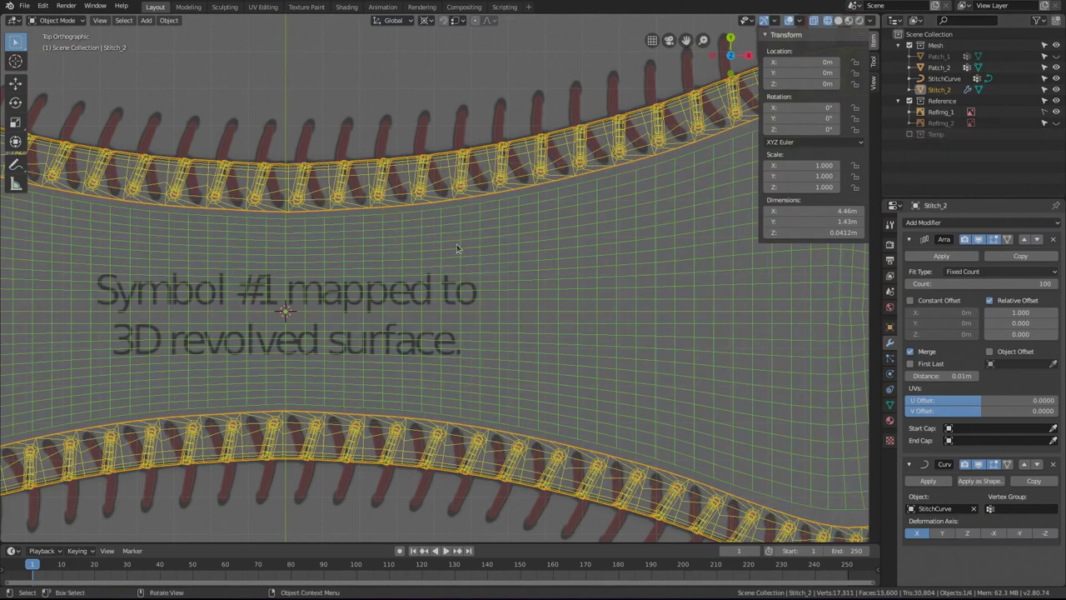
pyautogui.hotkey('shift', 'd')
pyautogui.press('Escape')
pyautogui.press('m')
pyautogui.click(463, 180)
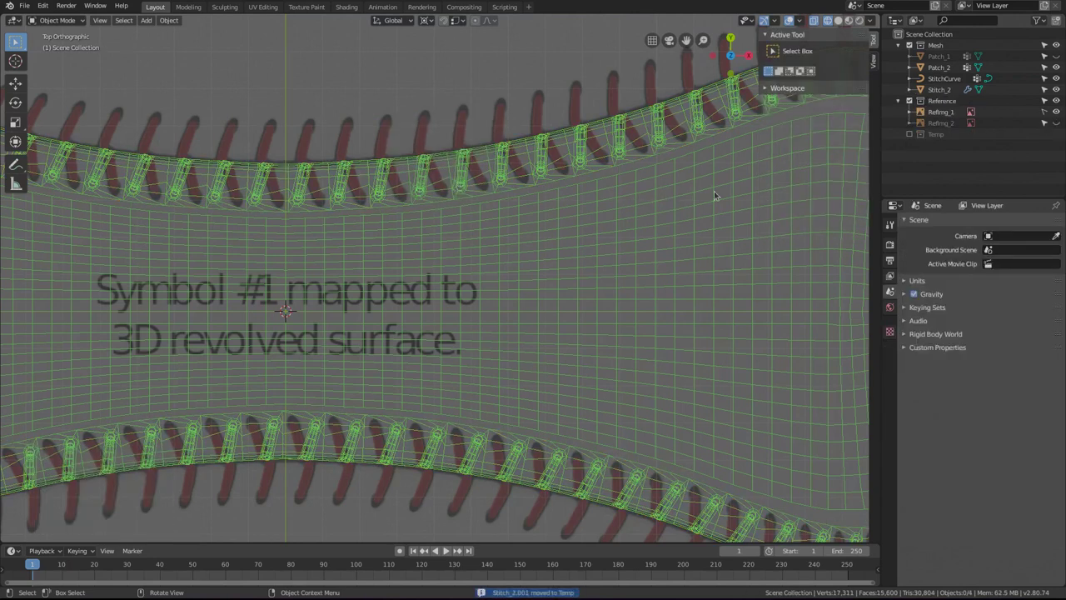
# Check Stitch_2.001 inside Temp, hide Temp again, and reselect Stitch_2.
pyautogui.click(909, 134)
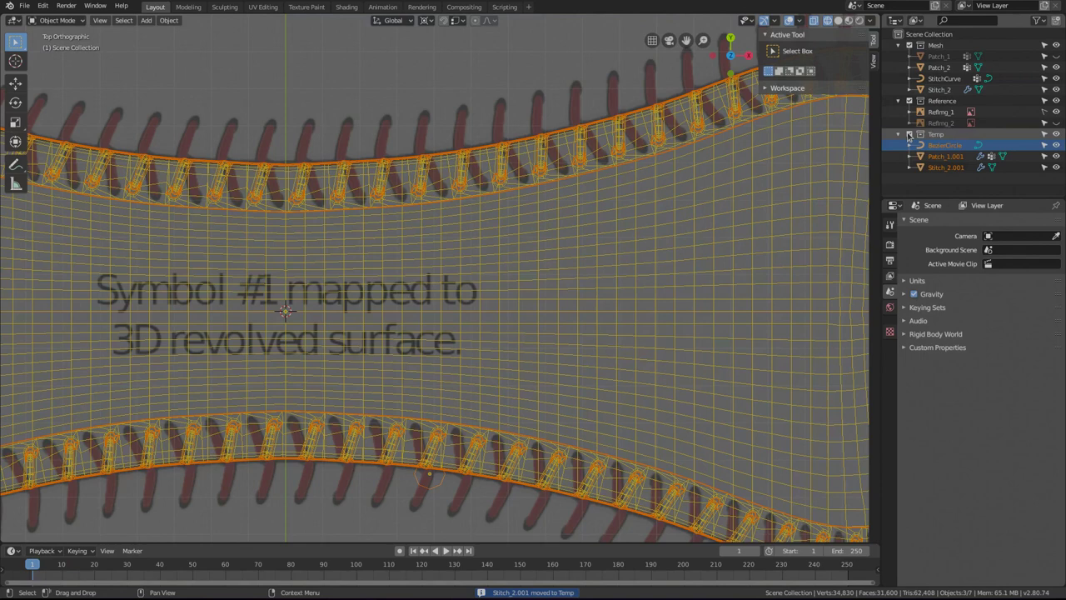
pyautogui.click(909, 134)
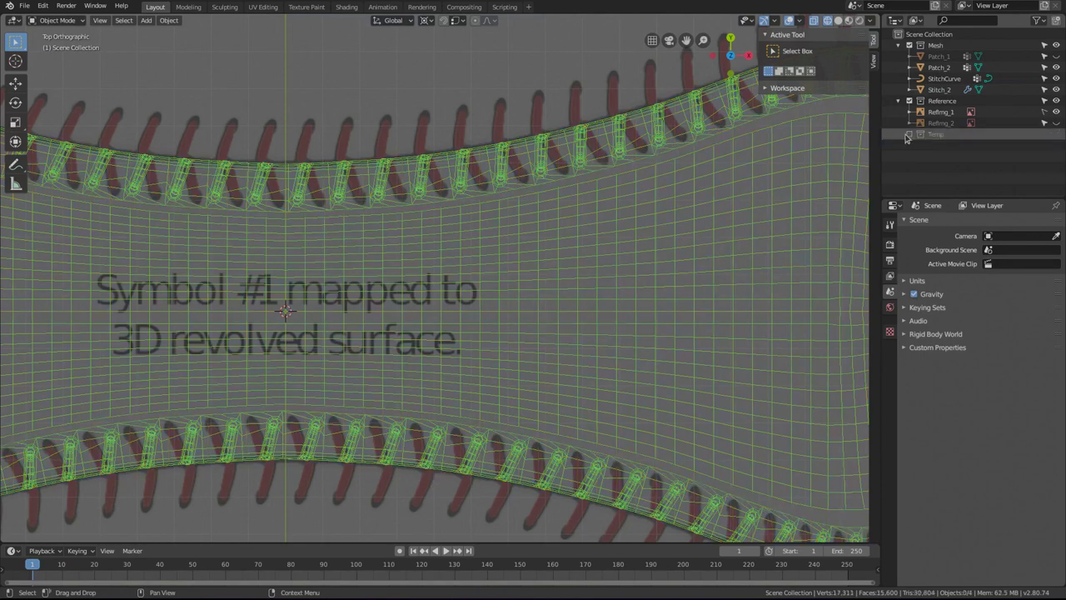
pyautogui.scroll(-2, 418, 215)
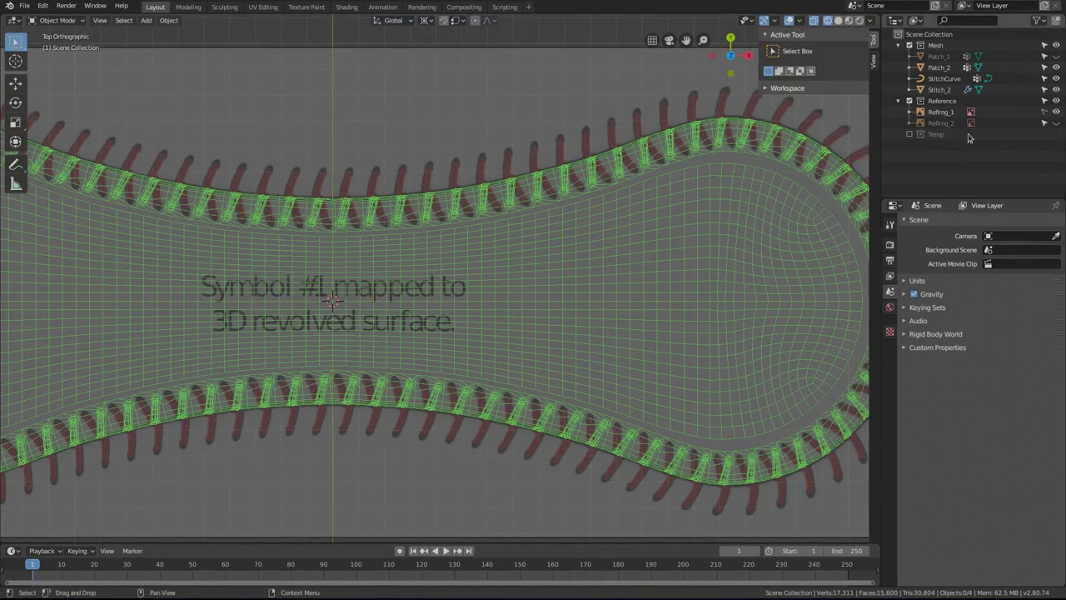
pyautogui.click(535, 218)
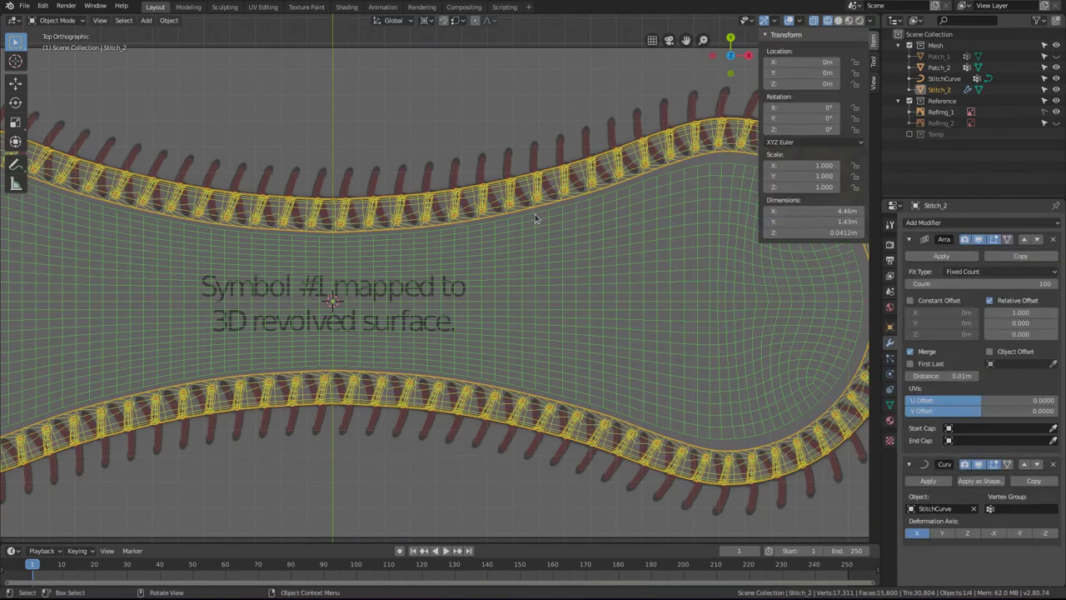
# Apply Stitch_2's Array and Curve modifiers to make them permanent.
pyautogui.click(927, 256)
pyautogui.click(927, 257)
pyautogui.keyDown('ctrl'); pyautogui.scroll(-5, 575, 247); pyautogui.keyUp('ctrl')
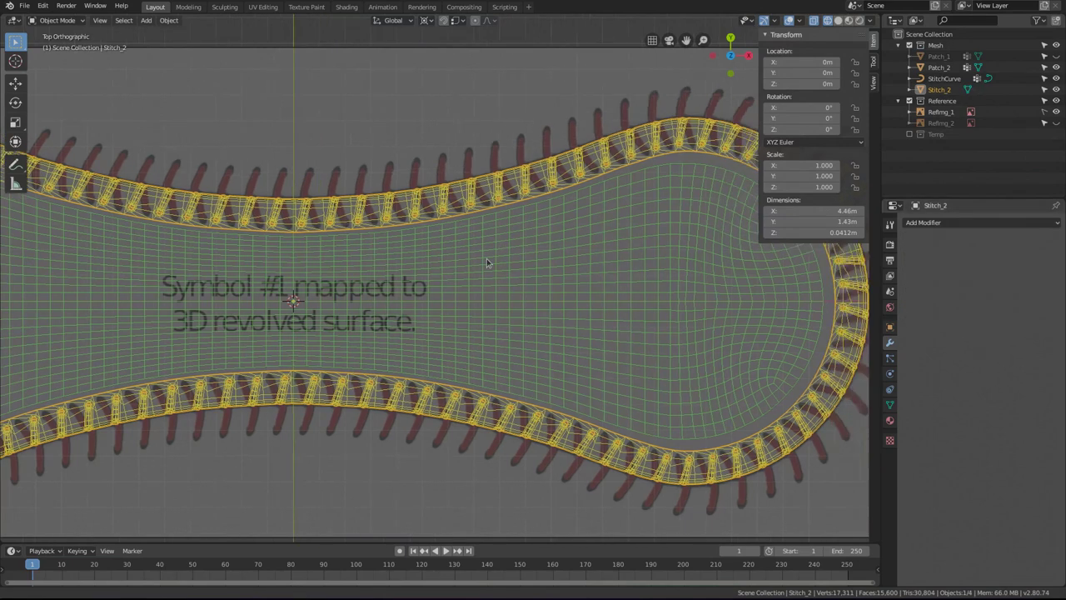
pyautogui.scroll(3, 508, 215)
# In Edit Mode, deselect everything and pick a first vertex on the stitch seam.
pyautogui.press('Tab')
pyautogui.scroll(2, 507, 202)
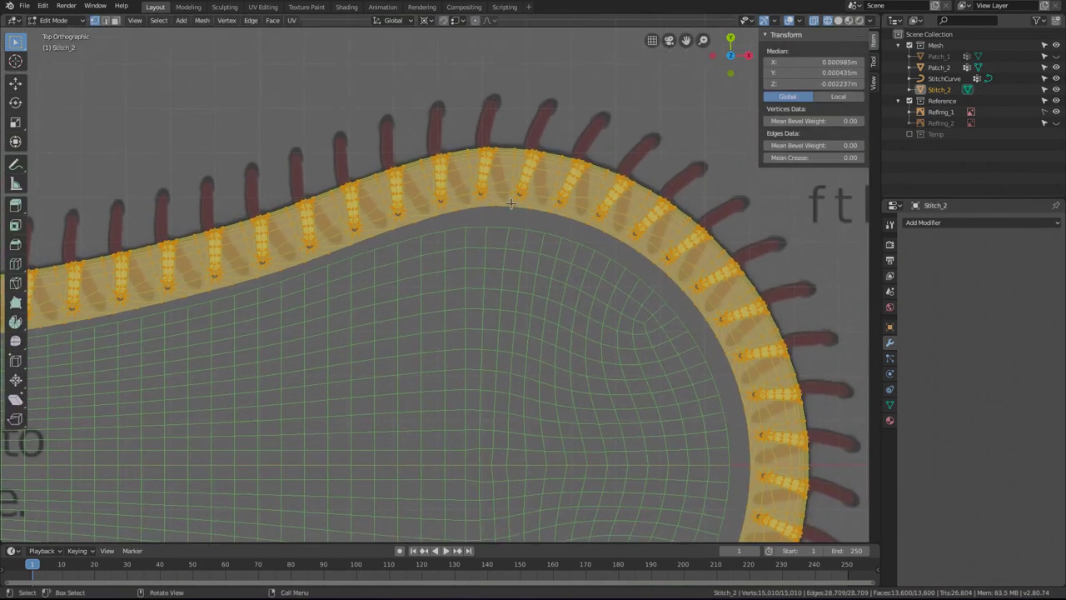
pyautogui.keyDown('shift'); pyautogui.scroll(-1, 507, 200); pyautogui.keyUp('shift')
pyautogui.hotkey('alt', 'a')
pyautogui.scroll(2, 499, 197)
pyautogui.keyDown('shift'); pyautogui.scroll(4, 488, 225); pyautogui.keyUp('shift')
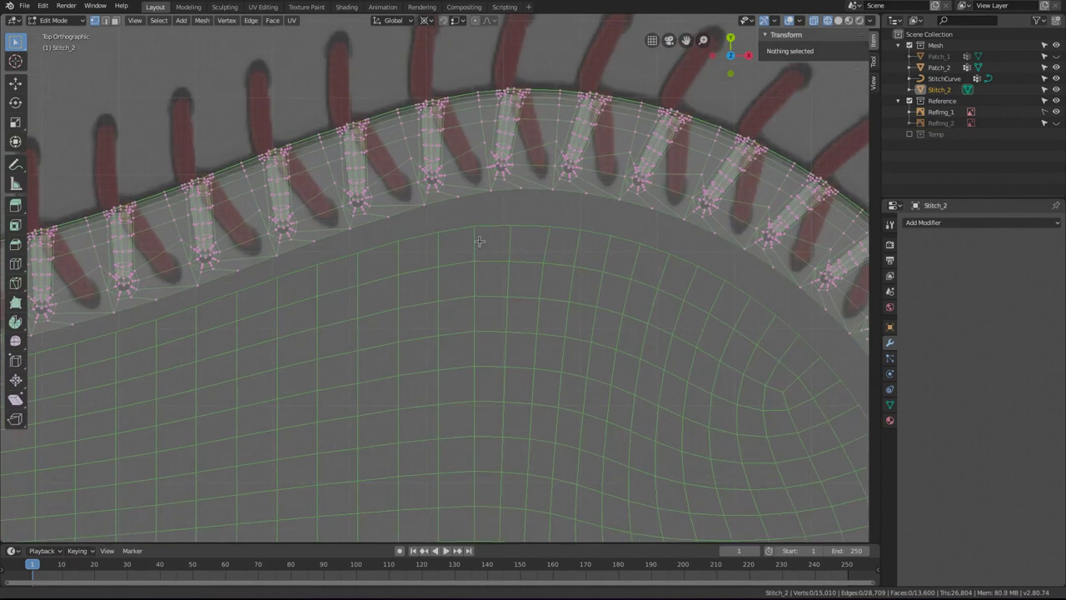
pyautogui.click(485, 239)
pyautogui.scroll(5, 500, 235)
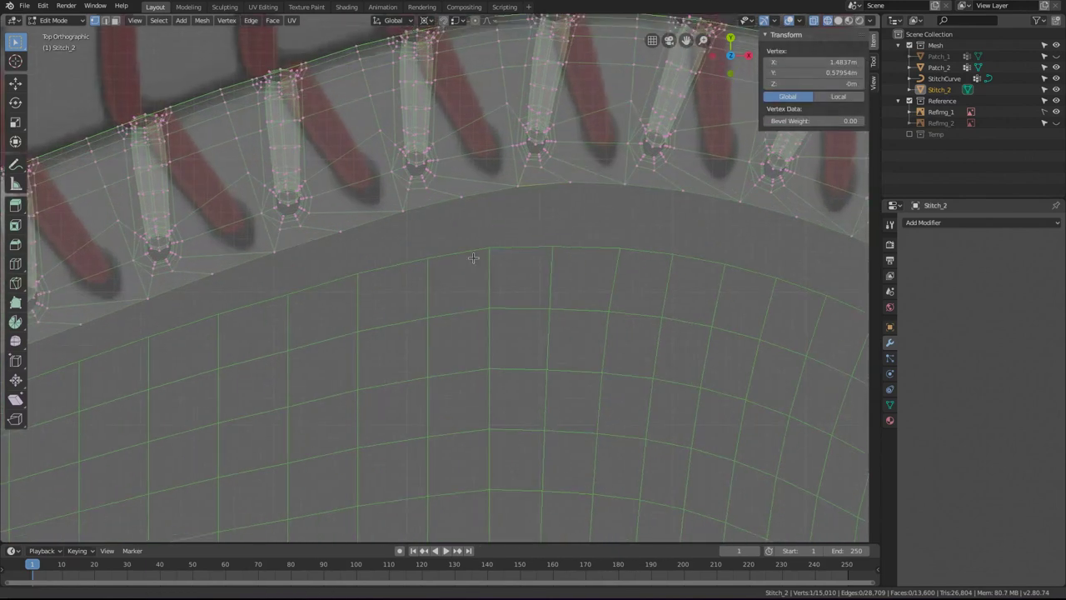
# Circle-select the remaining vertices down the stitch seam line.
pyautogui.press('c')
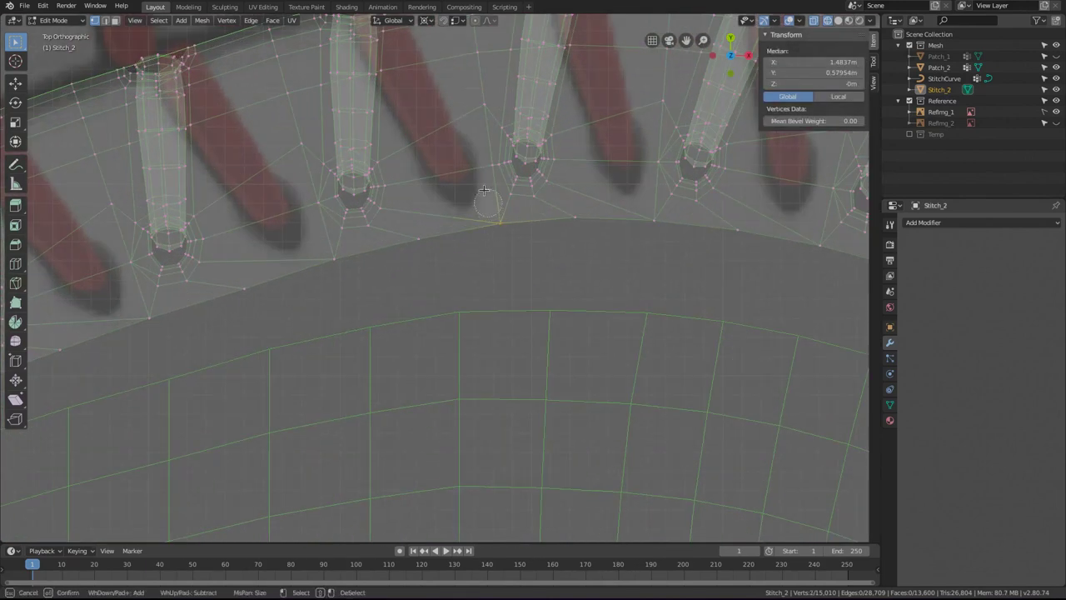
pyautogui.click(481, 167)
pyautogui.click(485, 100)
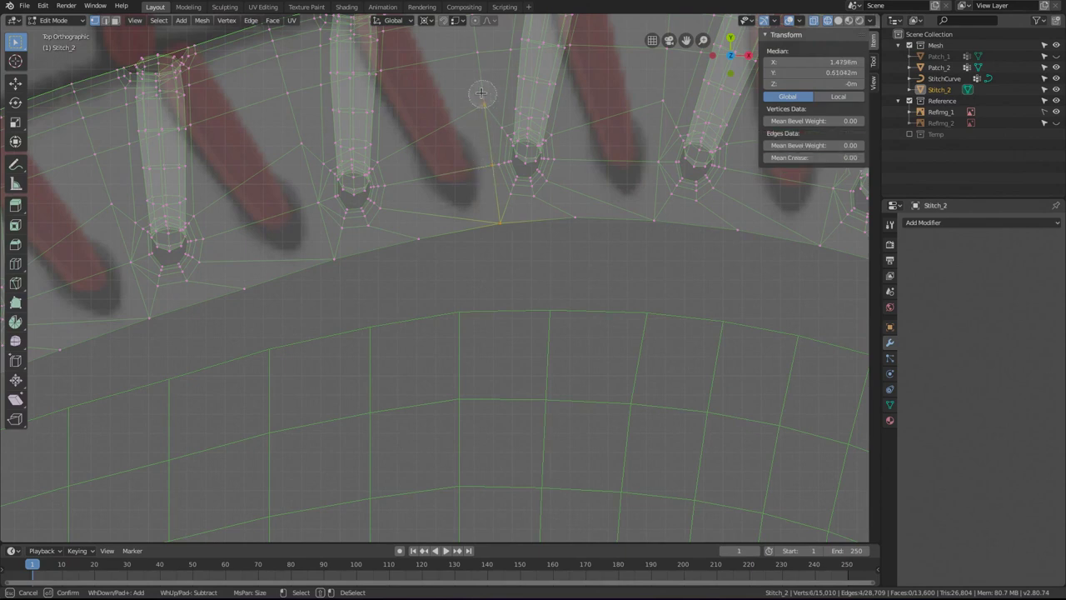
pyautogui.keyDown('shift'); pyautogui.scroll(4, 472, 154); pyautogui.keyUp('shift')
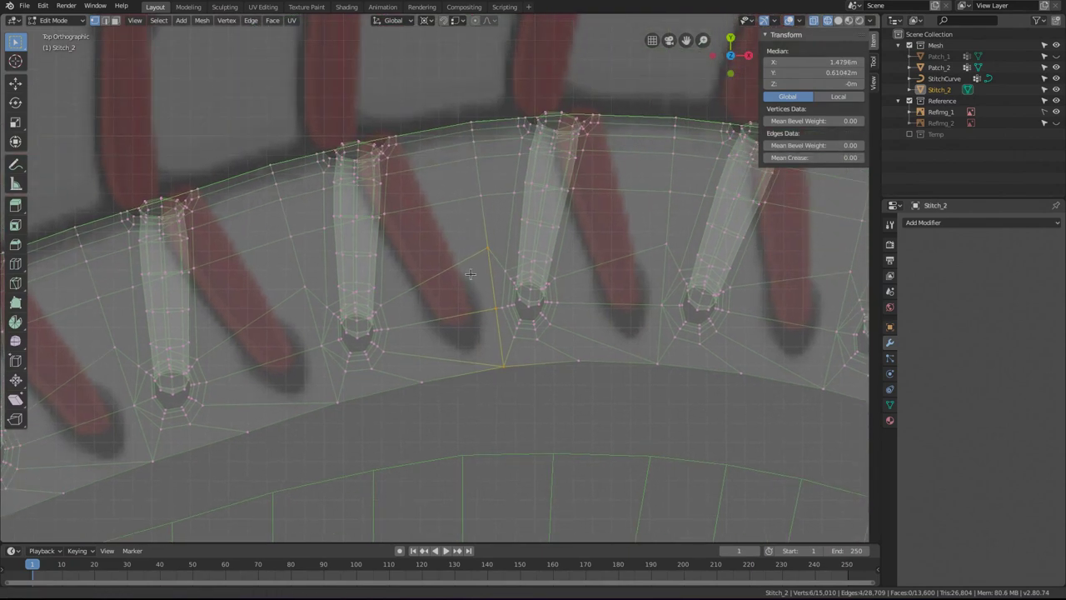
pyautogui.click(473, 127)
pyautogui.moveTo(472, 128); pyautogui.dragTo(480, 201)
pyautogui.rightClick(481, 201)
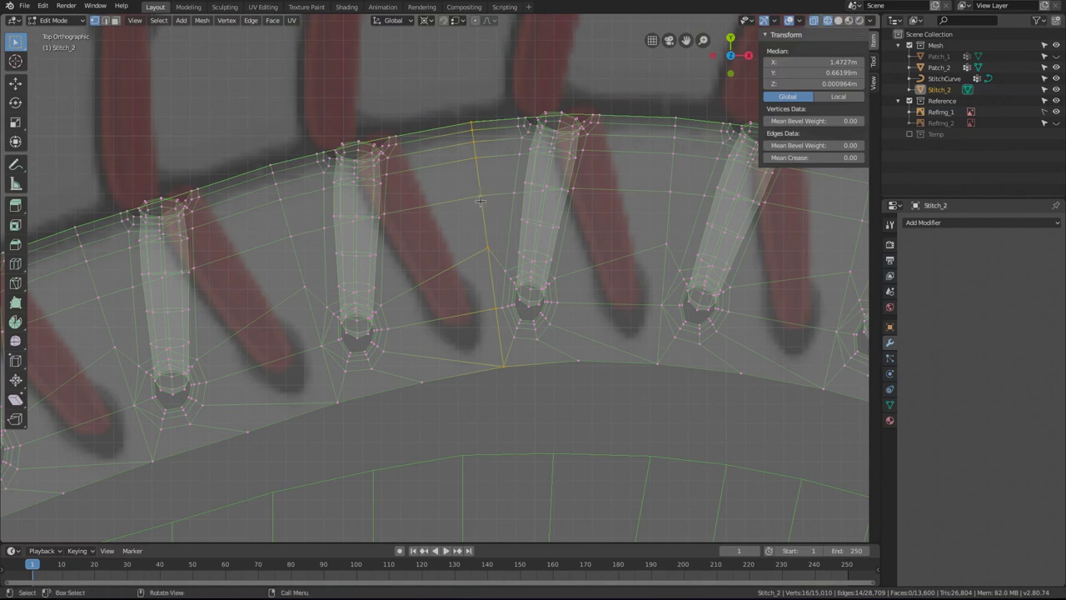
# Merge the seam vertices by distance at 0.0001 m, removing 8 duplicates, and return to Object Mode.
pyautogui.press('q')
pyautogui.click(488, 181)
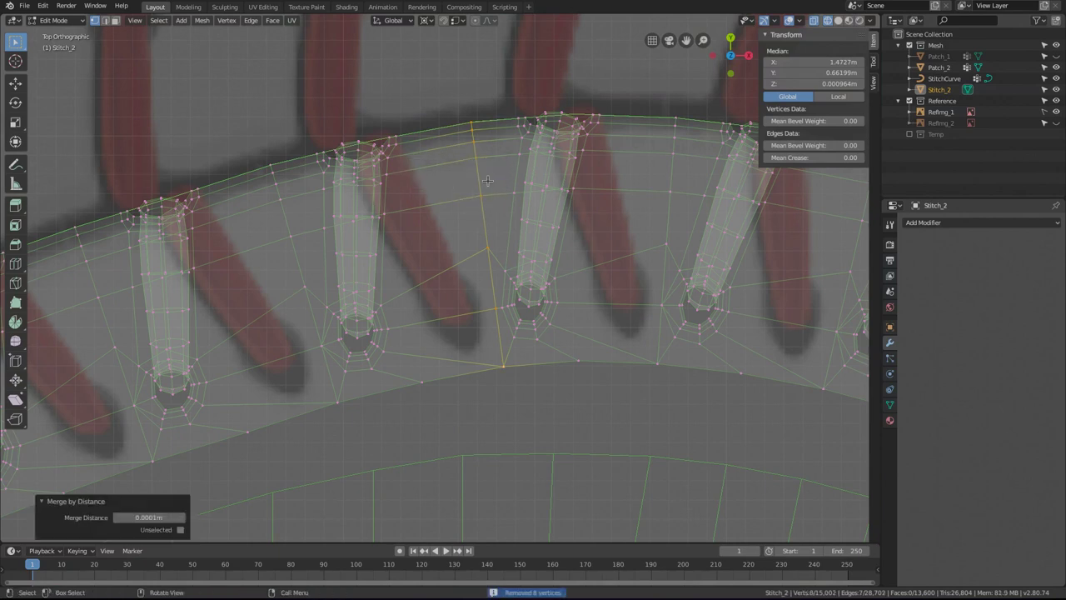
pyautogui.scroll(-6, 488, 361)
pyautogui.scroll(-2, 459, 387)
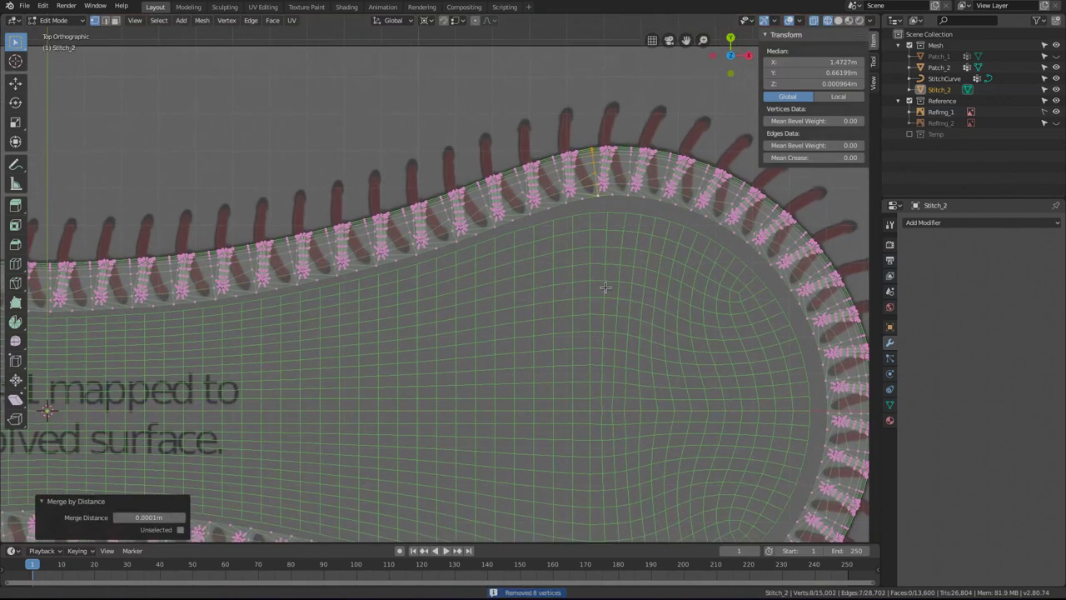
pyautogui.press('Tab')
pyautogui.scroll(2, 438, 306)
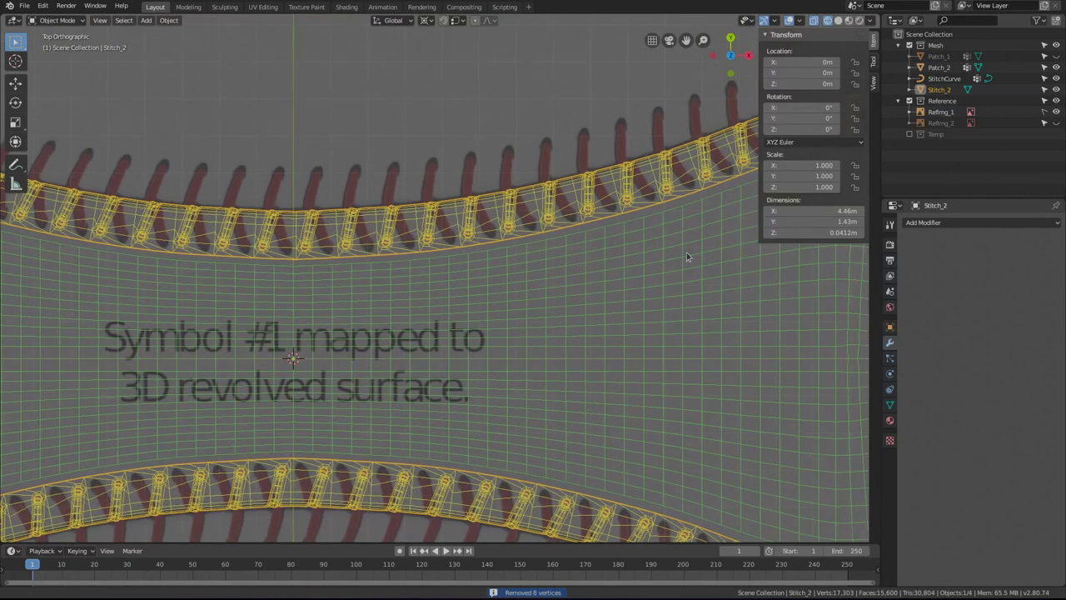
# Join Stitch_2 into Patch_2 and enter Edit Mode on the combined mesh.
pyautogui.keyDown('shift'); pyautogui.click(399, 264); pyautogui.keyUp('shift')
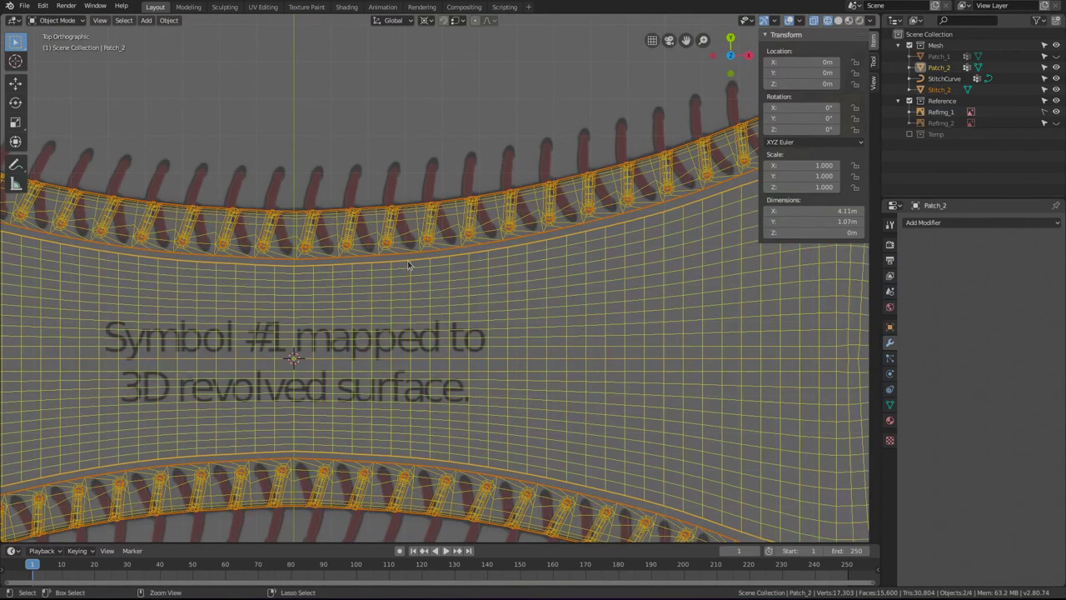
pyautogui.hotkey('ctrl', 'j')
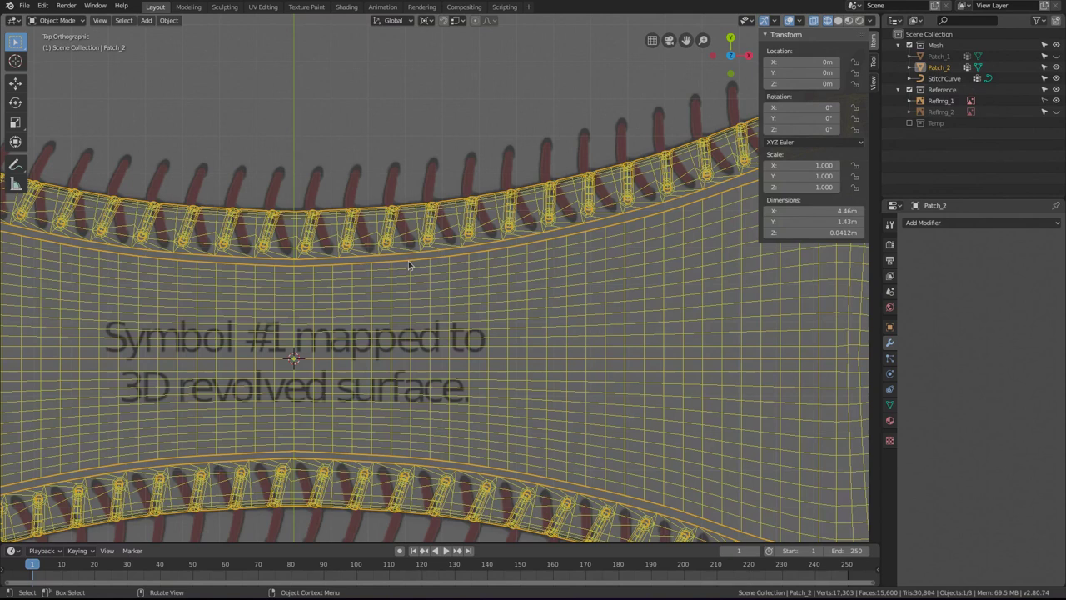
pyautogui.press('Tab')
pyautogui.keyDown('shift'); pyautogui.moveTo(304, 319); pyautogui.dragTo(416, 334, button='middle'); pyautogui.keyUp('shift')
pyautogui.scroll(2, 397, 292)
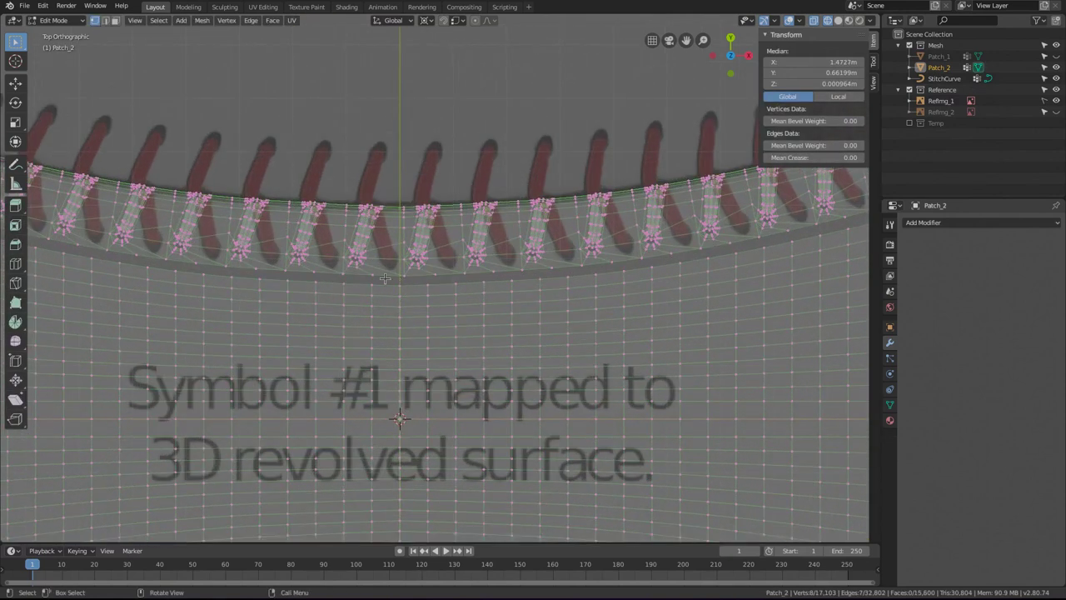
# Bridge the surface's boundary loop to the stitch band, giving 15,800 faces.
pyautogui.keyDown('alt'); pyautogui.click(379, 278); pyautogui.keyUp('alt')
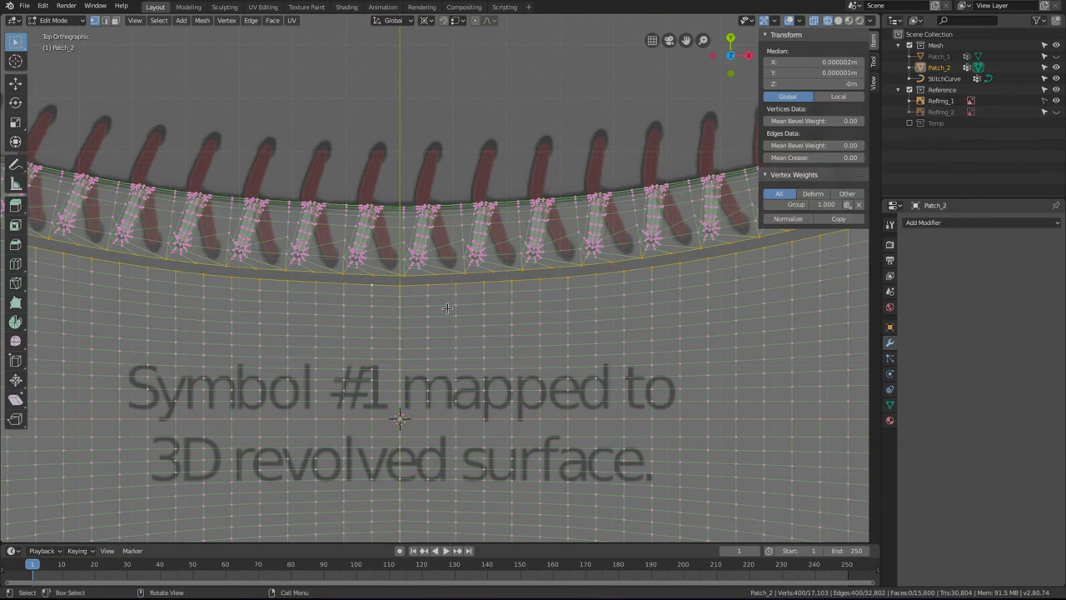
pyautogui.hotkey('ctrl', 'e')
pyautogui.click(432, 247)
pyautogui.scroll(-5, 451, 283)
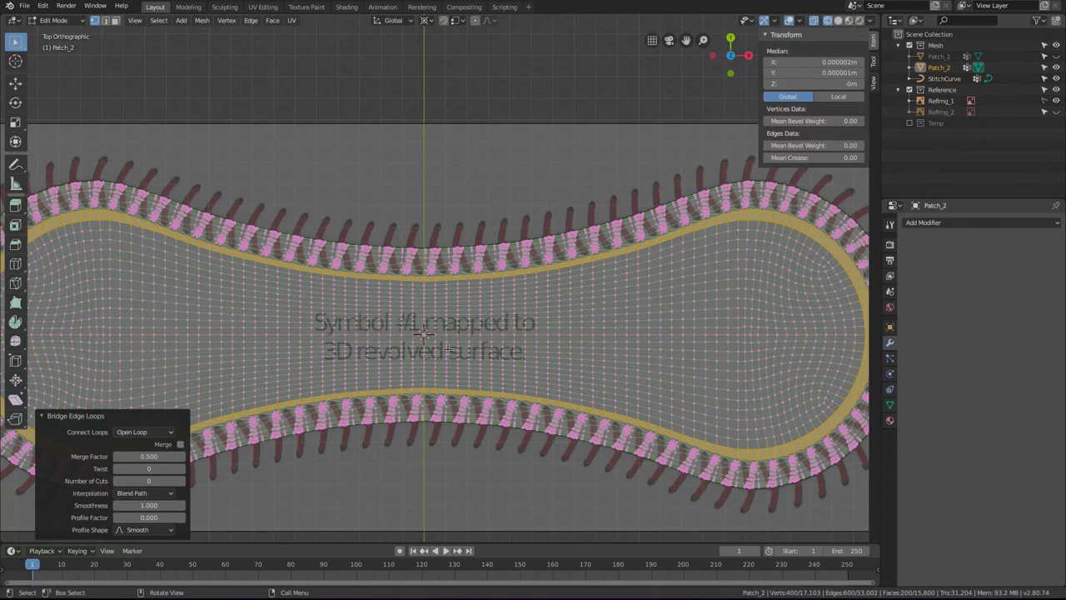
pyautogui.hotkey('alt', 'a')
pyautogui.moveTo(456, 350); pyautogui.dragTo(434, 272, button='middle')
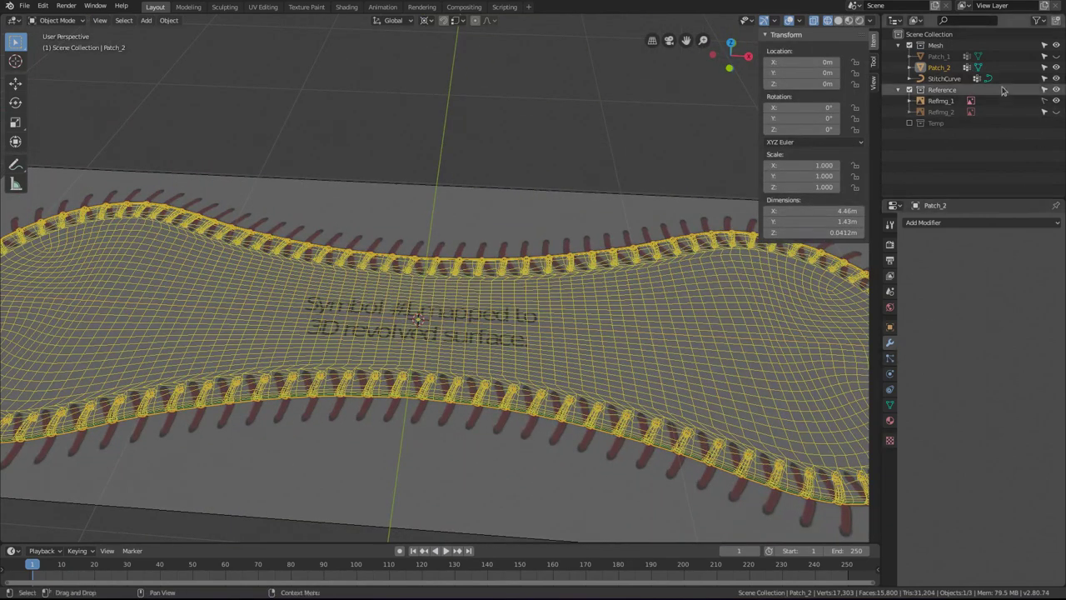
# Move StitchCurve into the hidden Temp collection.
pyautogui.click(950, 80)
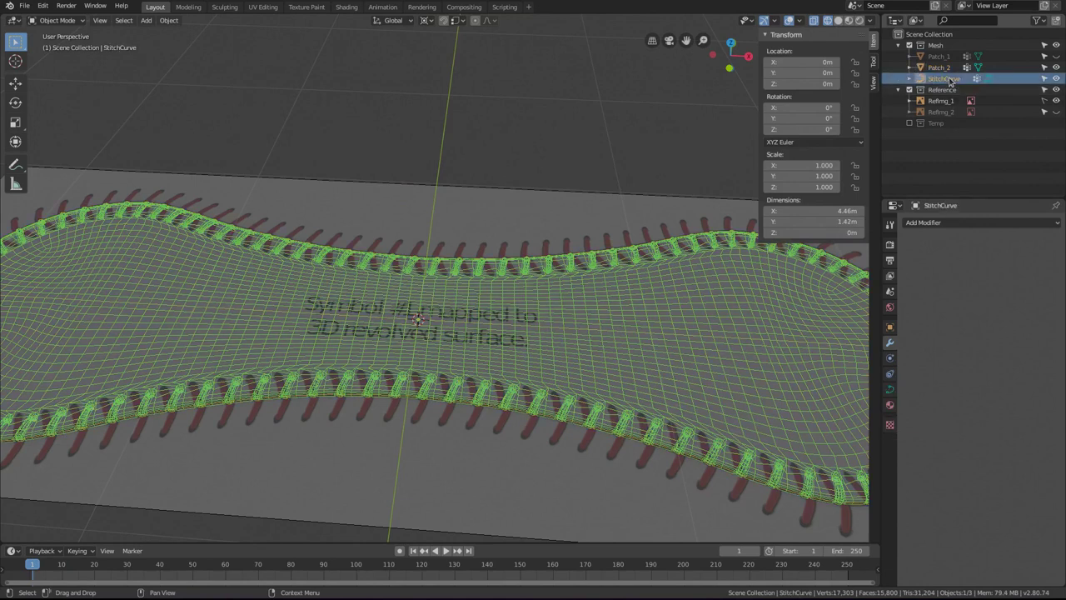
pyautogui.press('x')
pyautogui.click(626, 233)
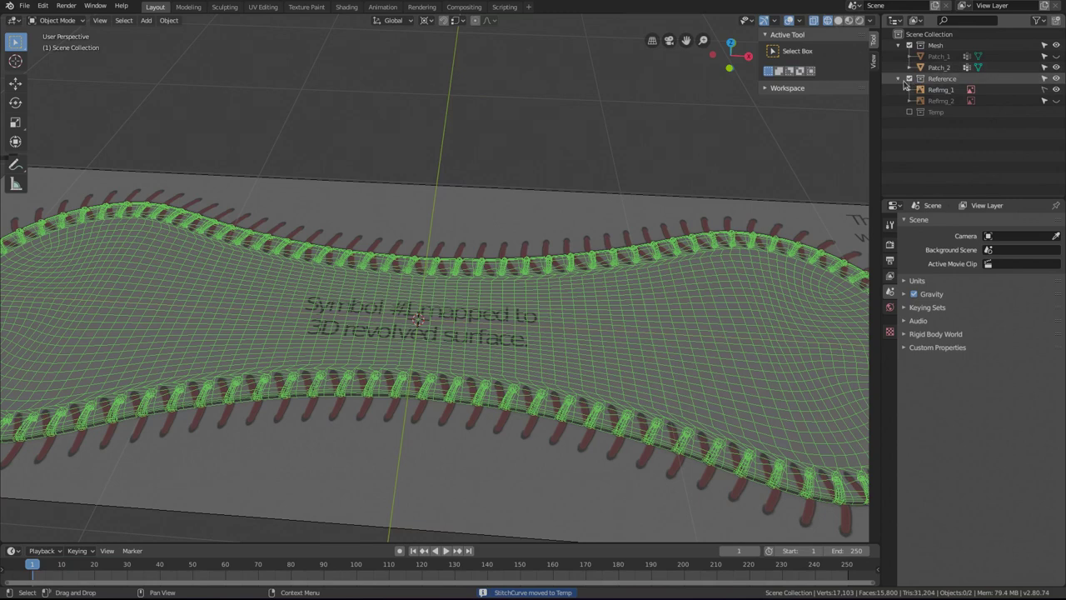
# Save the file as 20190608_BaseballTutorial.blend and switch to top view.
pyautogui.hotkey('ctrl', 's')
pyautogui.scroll(-8, 479, 199)
pyautogui.moveTo(511, 223); pyautogui.dragTo(518, 260, button='middle')
pyautogui.press('KP_7')
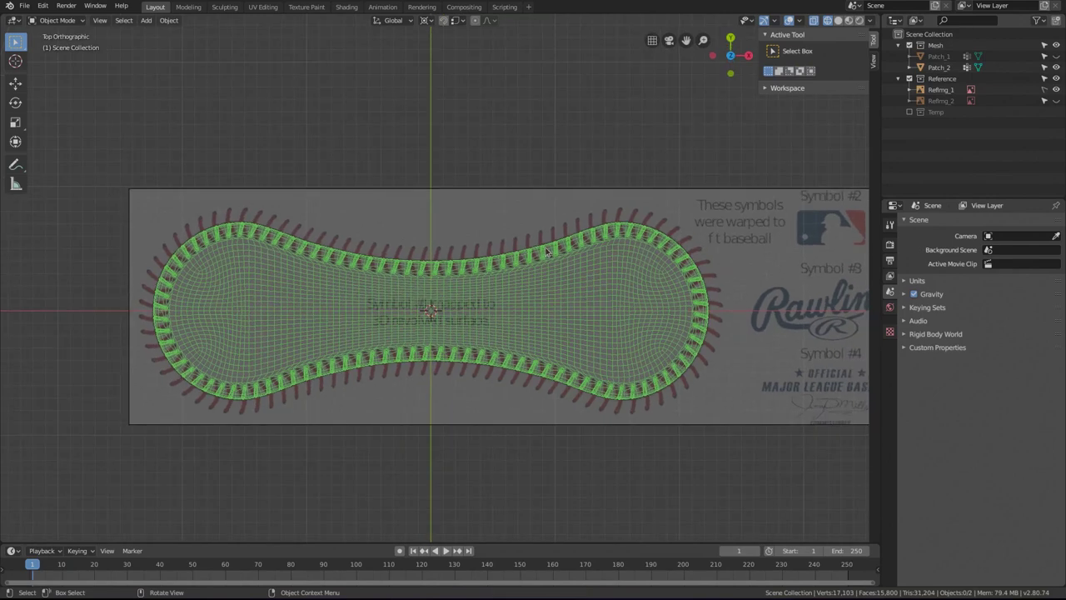
# Orbit around the stitched patch to inspect it from low, oblique and face-on angles.
pyautogui.moveTo(425, 363); pyautogui.dragTo(384, 259, button='middle')
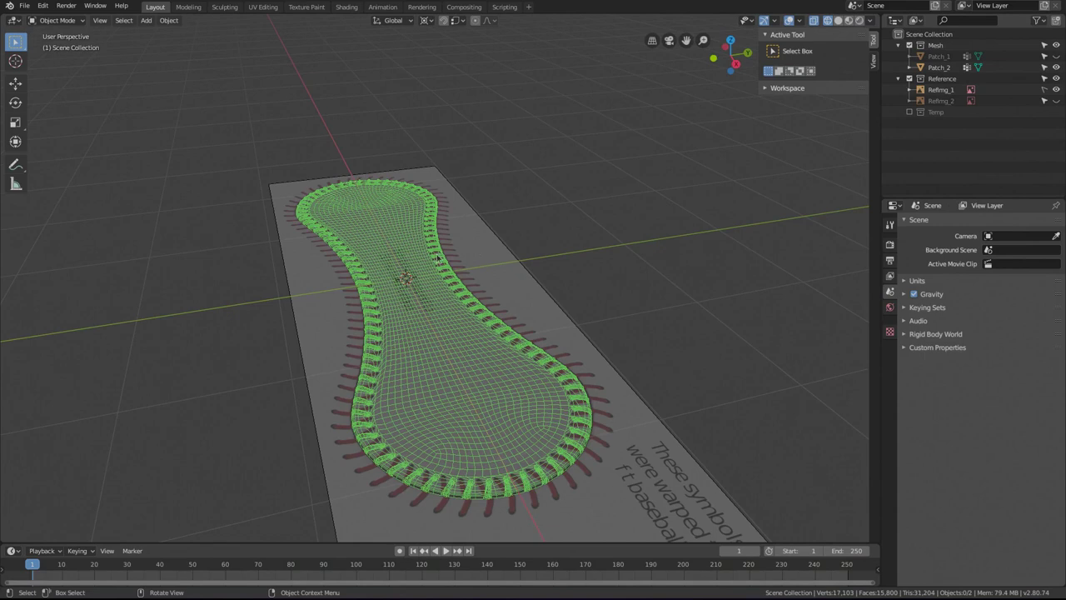
pyautogui.moveTo(403, 300); pyautogui.dragTo(361, 290, button='middle')
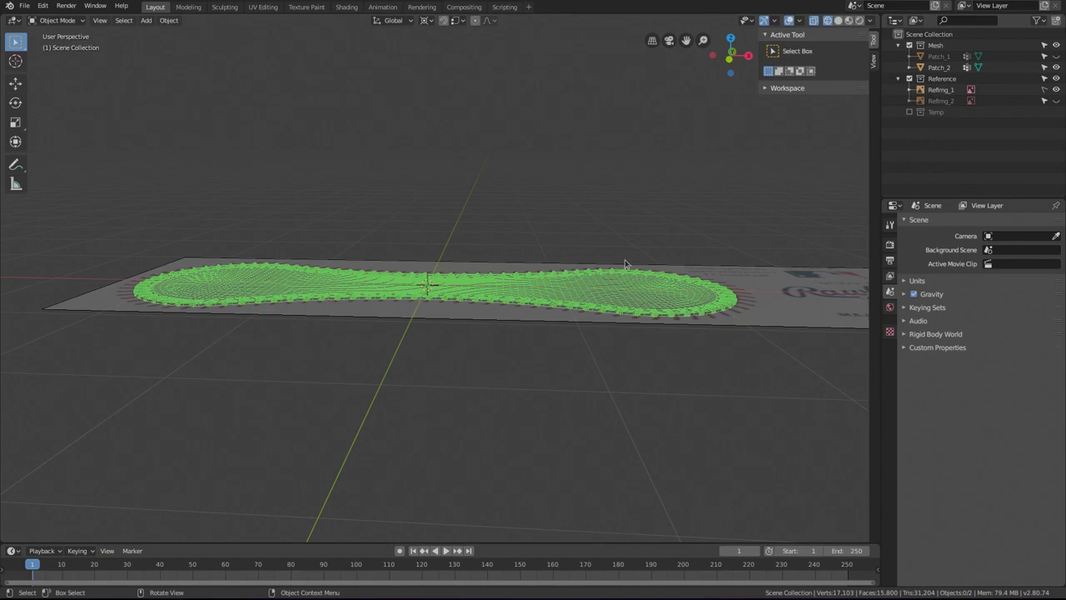
pyautogui.moveTo(523, 238); pyautogui.dragTo(454, 292, button='middle')
pyautogui.moveTo(372, 298); pyautogui.dragTo(497, 305, button='middle')
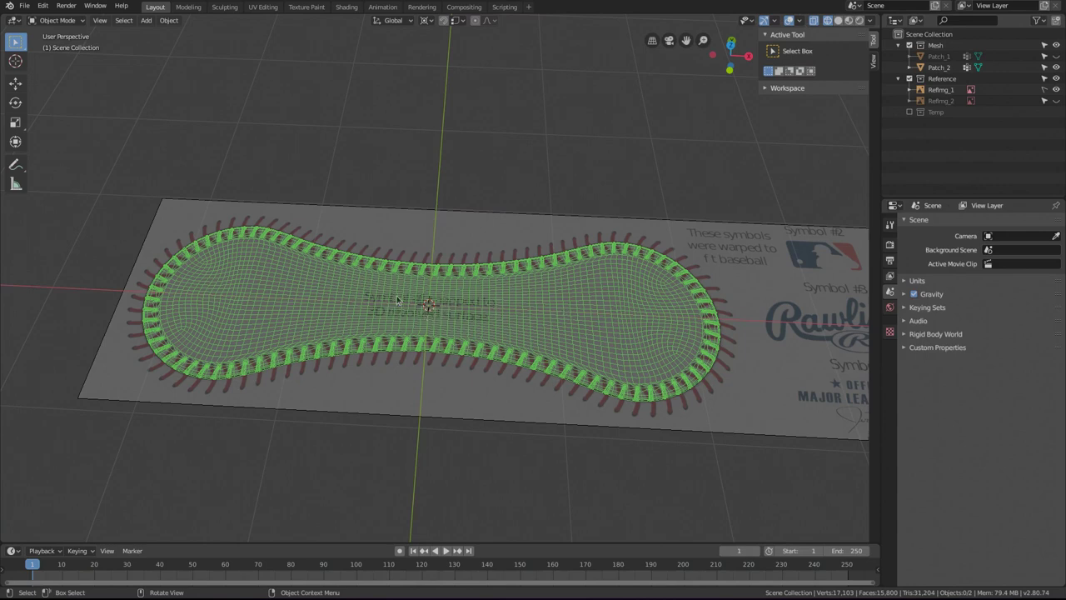
pyautogui.moveTo(441, 309); pyautogui.dragTo(408, 318, button='middle')
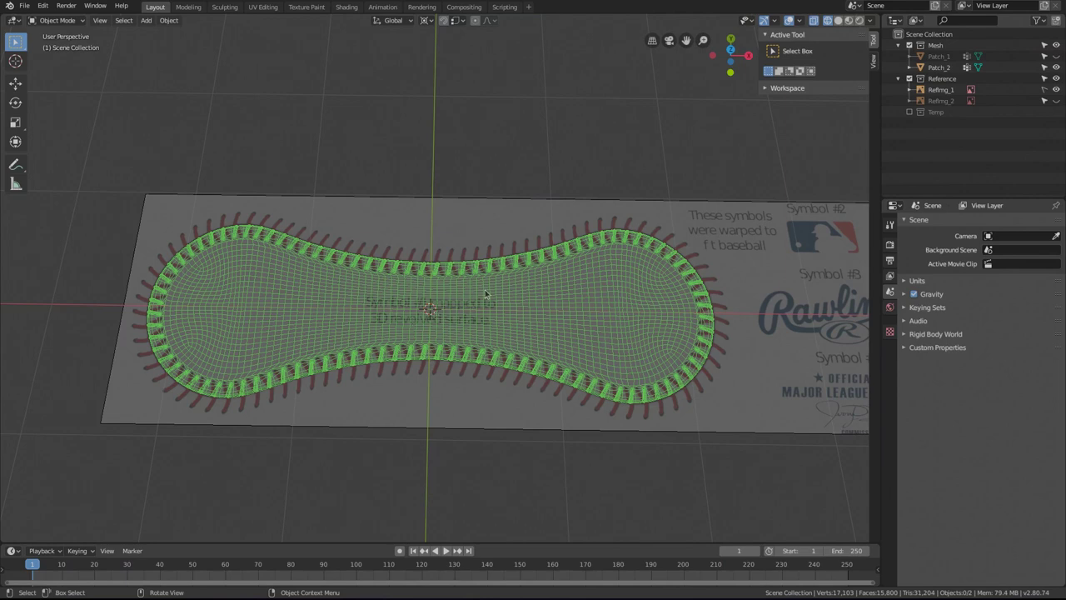
# Return to top view and drag a Measure ruler from the patch's left edge.
pyautogui.press('KP_7')
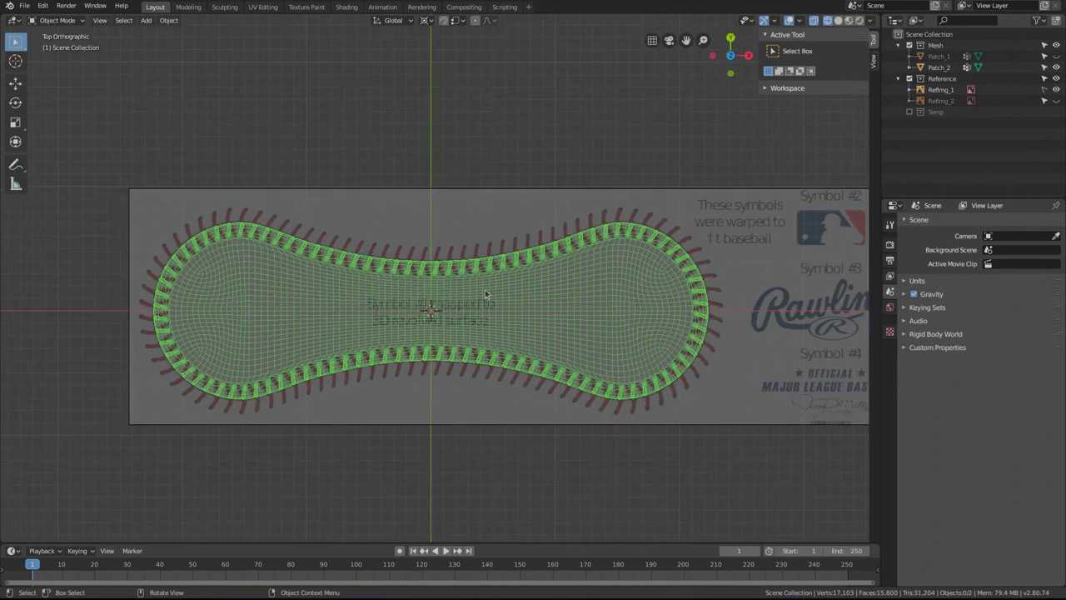
pyautogui.click(15, 186)
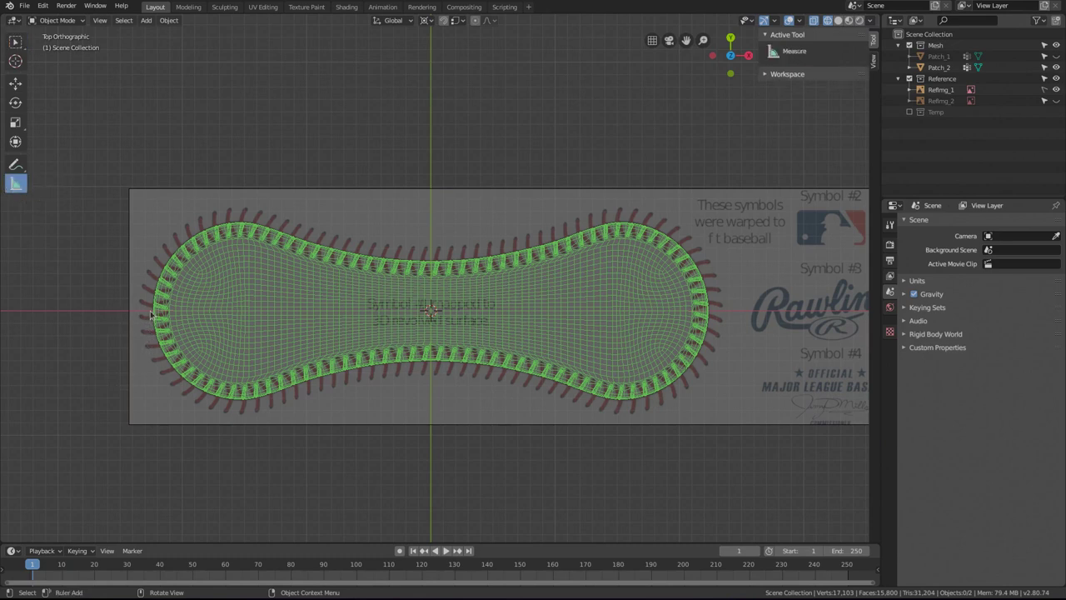
pyautogui.scroll(2, 151, 315)
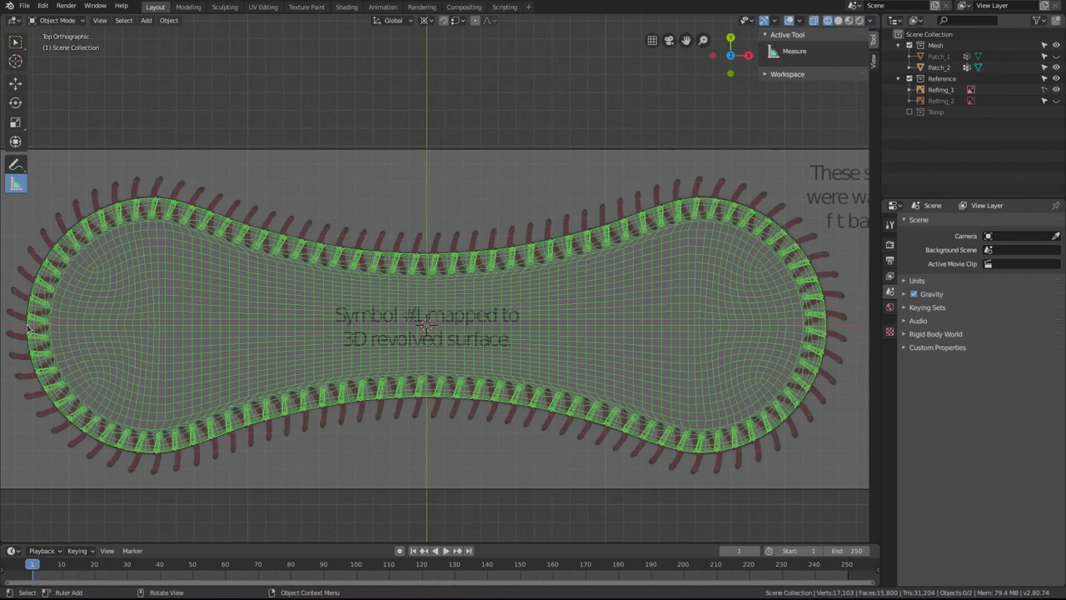
pyautogui.moveTo(27, 327); pyautogui.dragTo(827, 332)
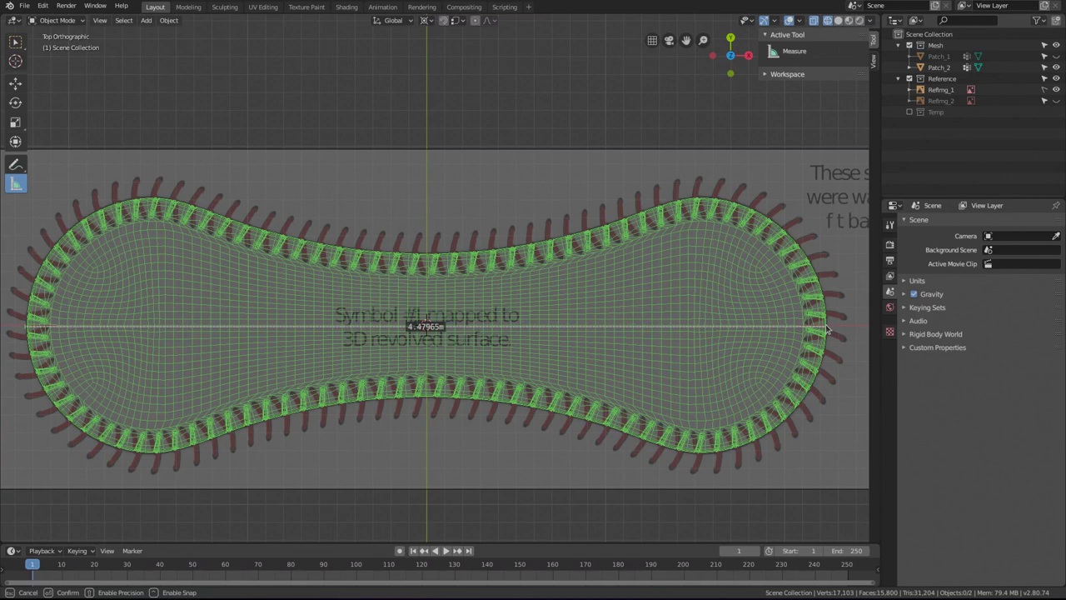
# Finish the 4.47965 m length ruler, delete it, then measure the waist width at 0.801453 m.
pyautogui.moveTo(827, 332); pyautogui.dragTo(825, 328)
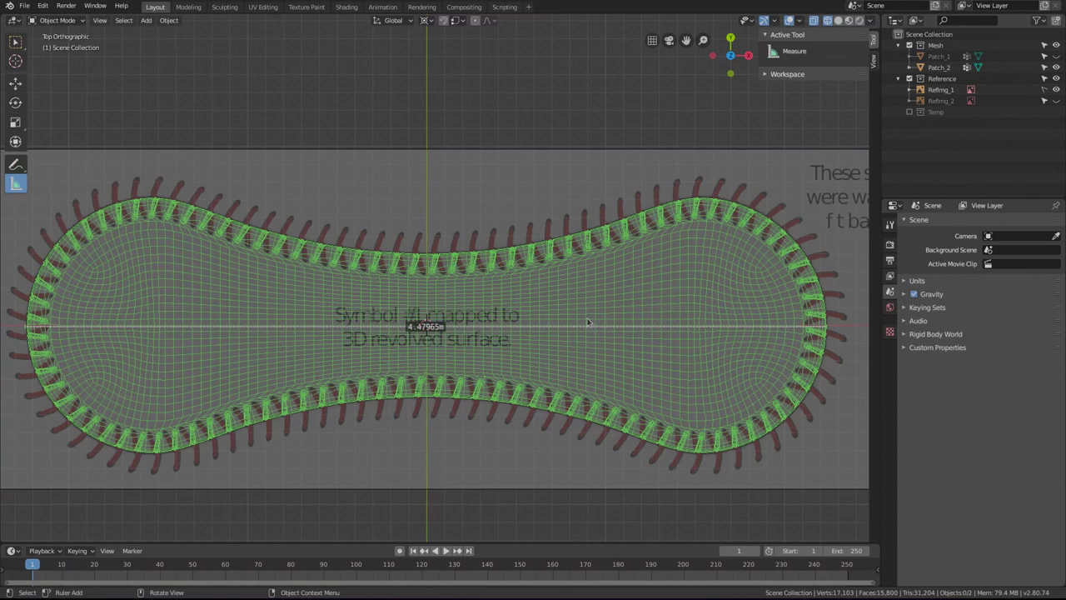
pyautogui.press('Delete')
pyautogui.scroll(1, 425, 263)
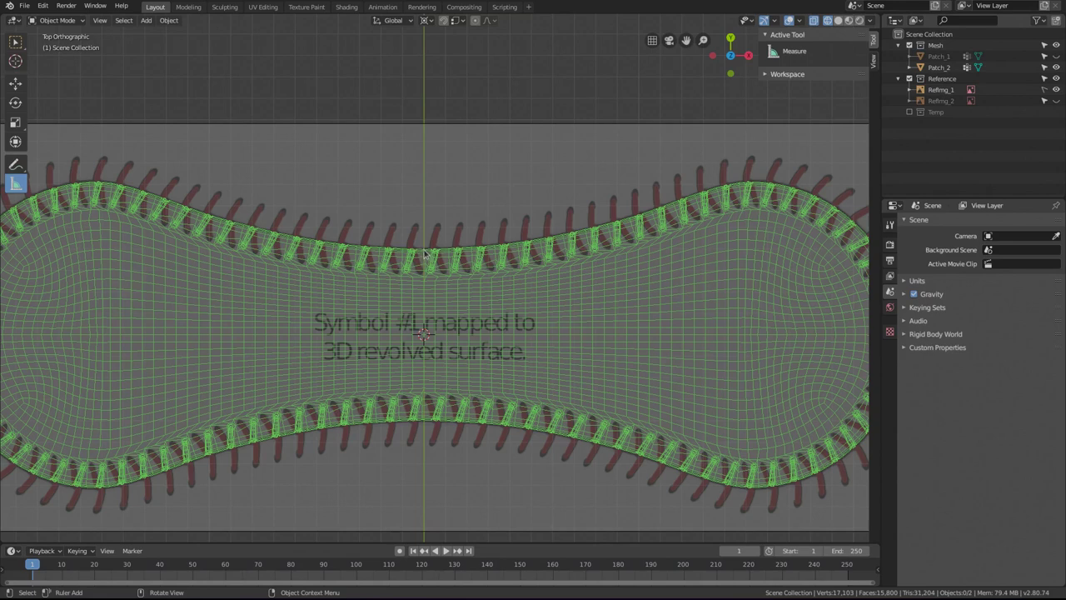
pyautogui.moveTo(425, 252); pyautogui.dragTo(423, 424)
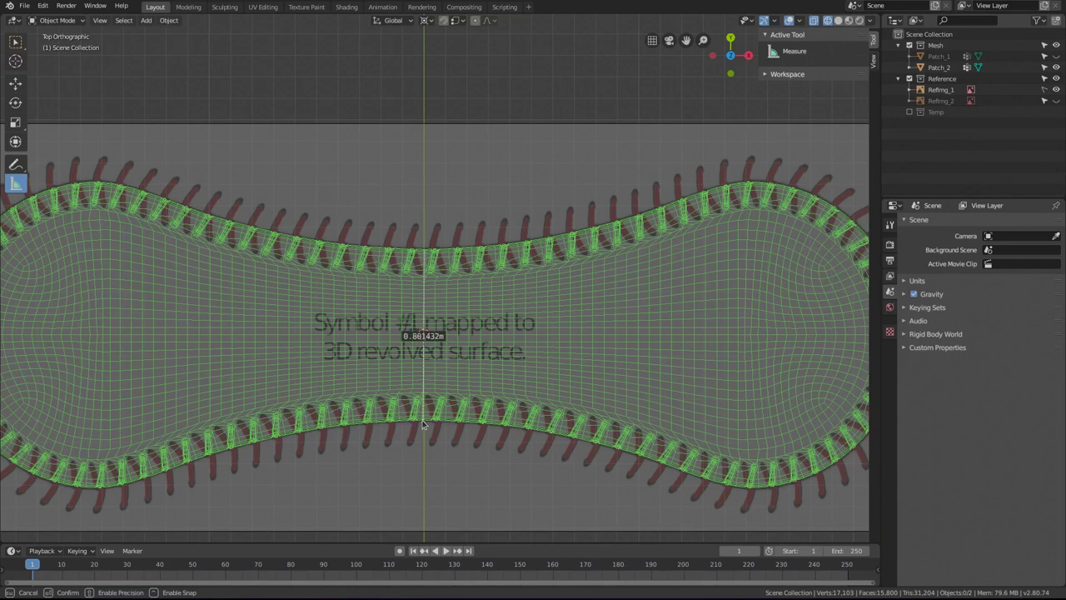
pyautogui.moveTo(421, 425); pyautogui.dragTo(421, 425)
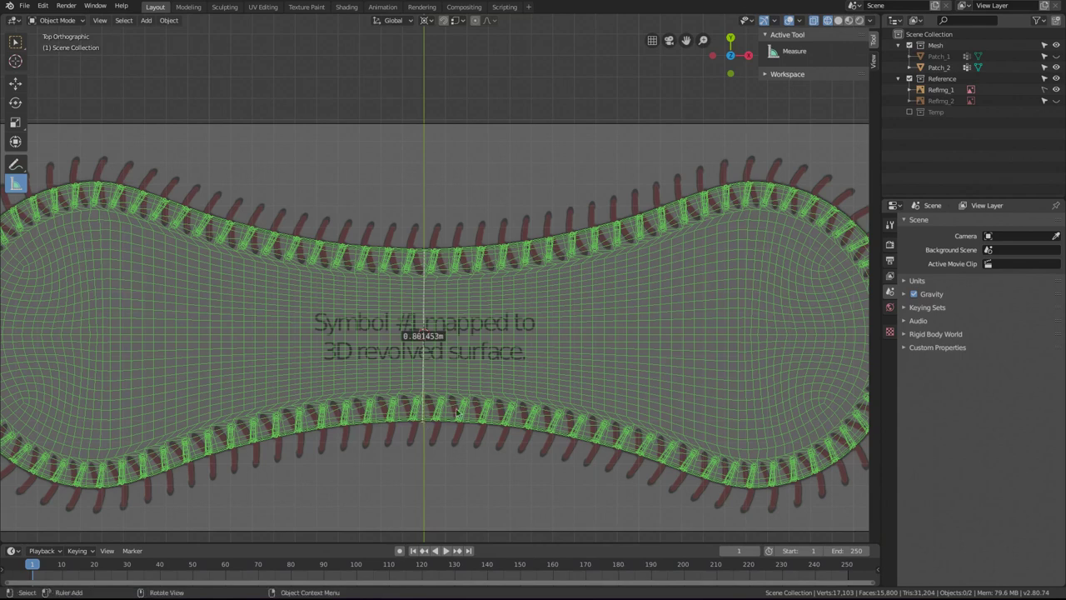
pyautogui.scroll(-2, 440, 318)
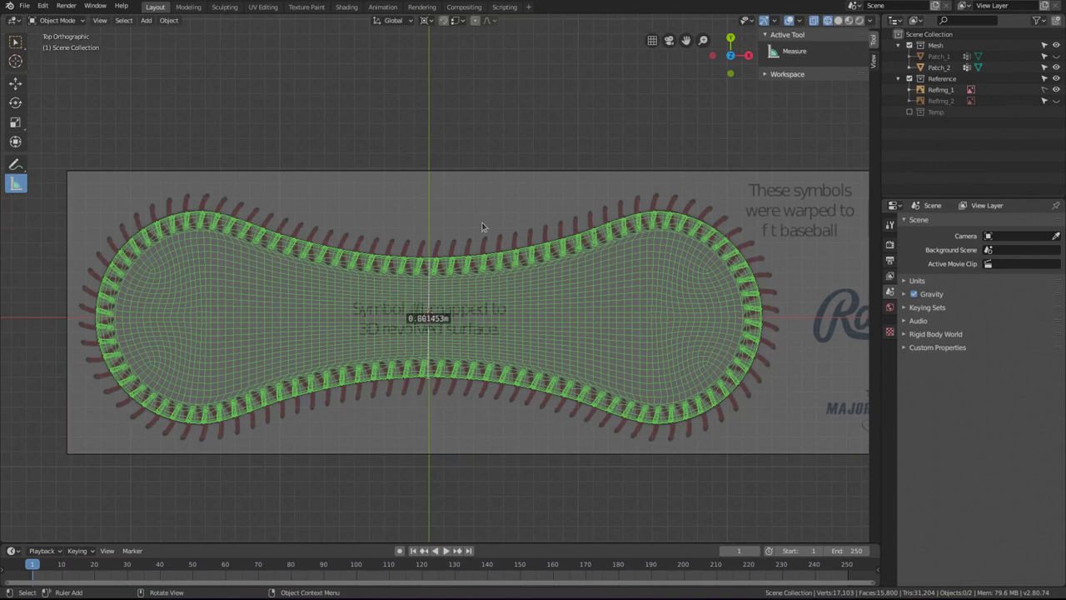
# Add a Bezier circle at the world origin.
pyautogui.click(15, 42)
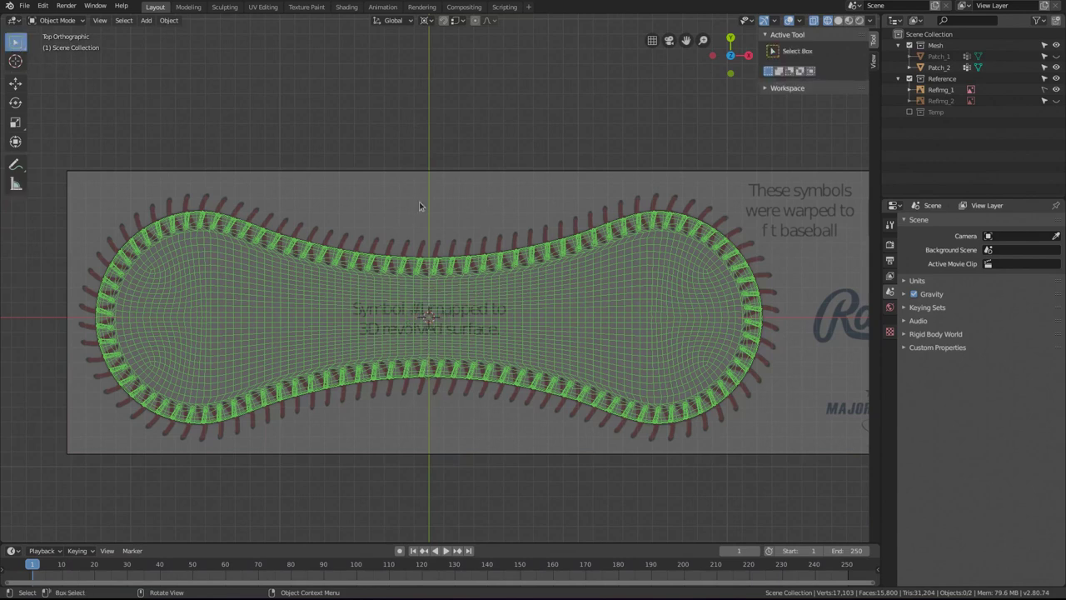
pyautogui.hotkey('shift', 'a')
pyautogui.moveTo(418, 205)
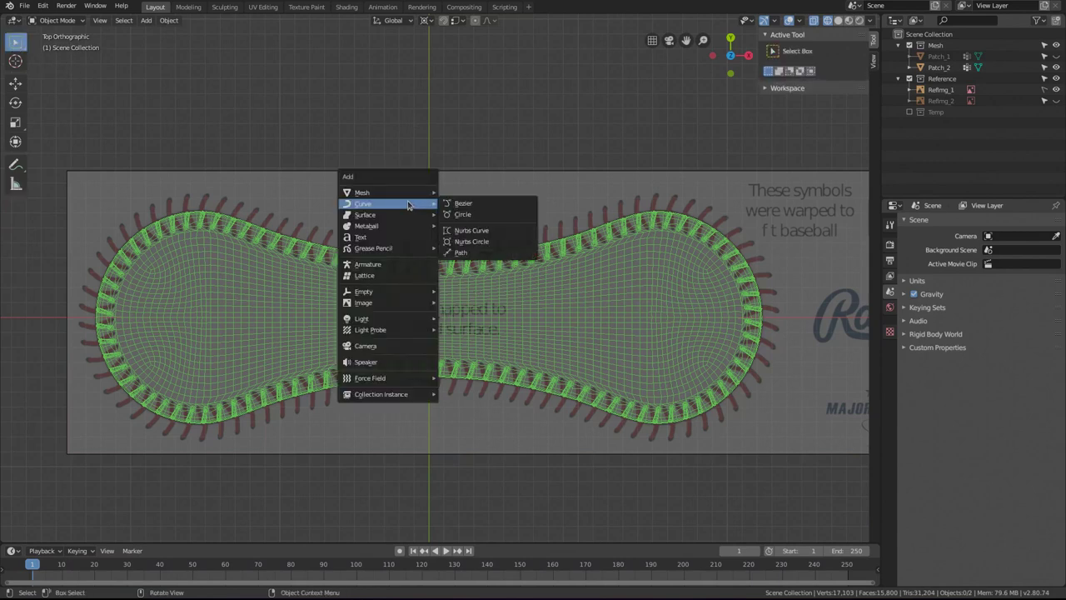
pyautogui.click(463, 214)
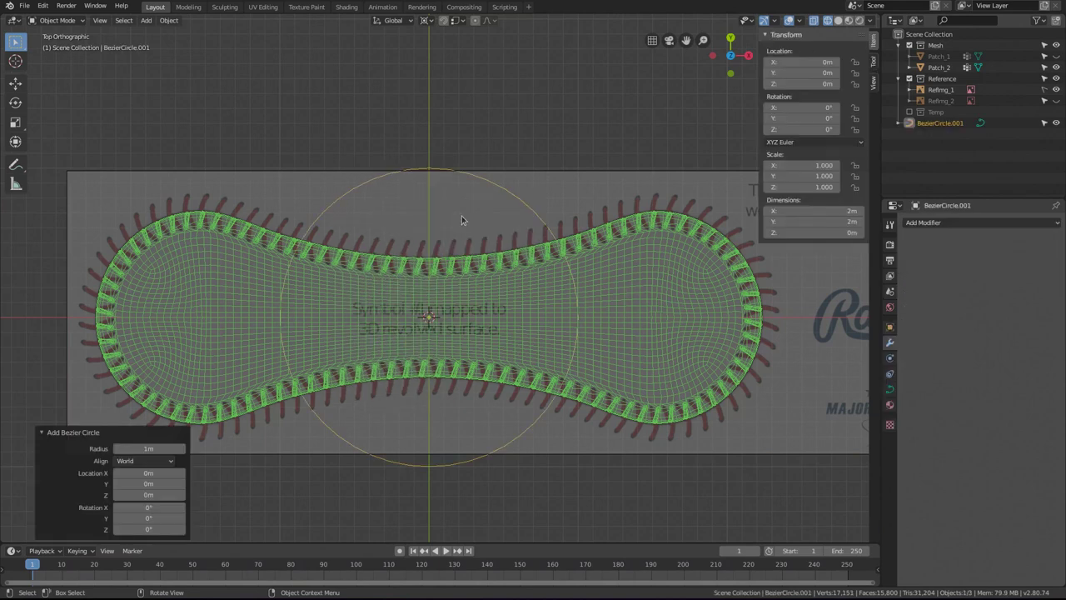
# Set the circle's X and Y dimensions to 1.68 m via an expression.
pyautogui.click(804, 210)
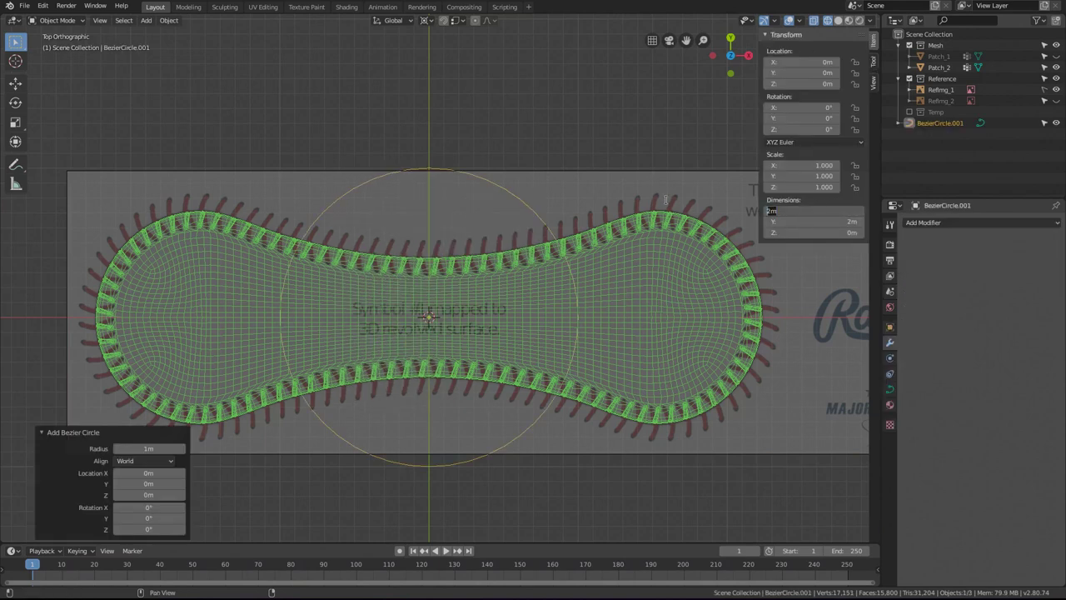
pyautogui.write('(4.48+0.8)/3.14')
pyautogui.press('Return')
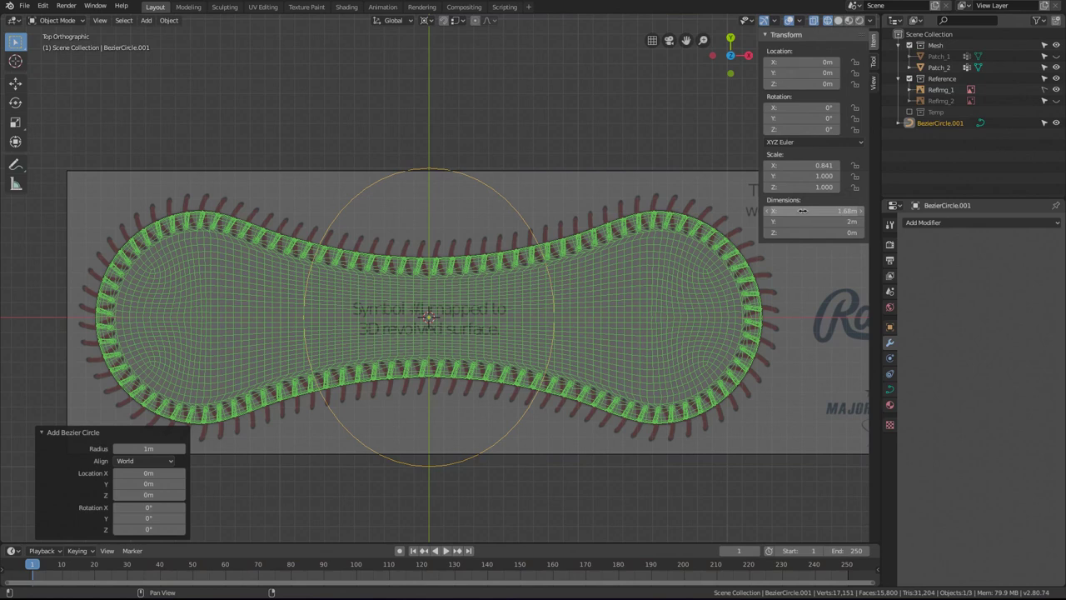
pyautogui.hotkey('ctrl', 'c')
pyautogui.hotkey('ctrl', 'v')
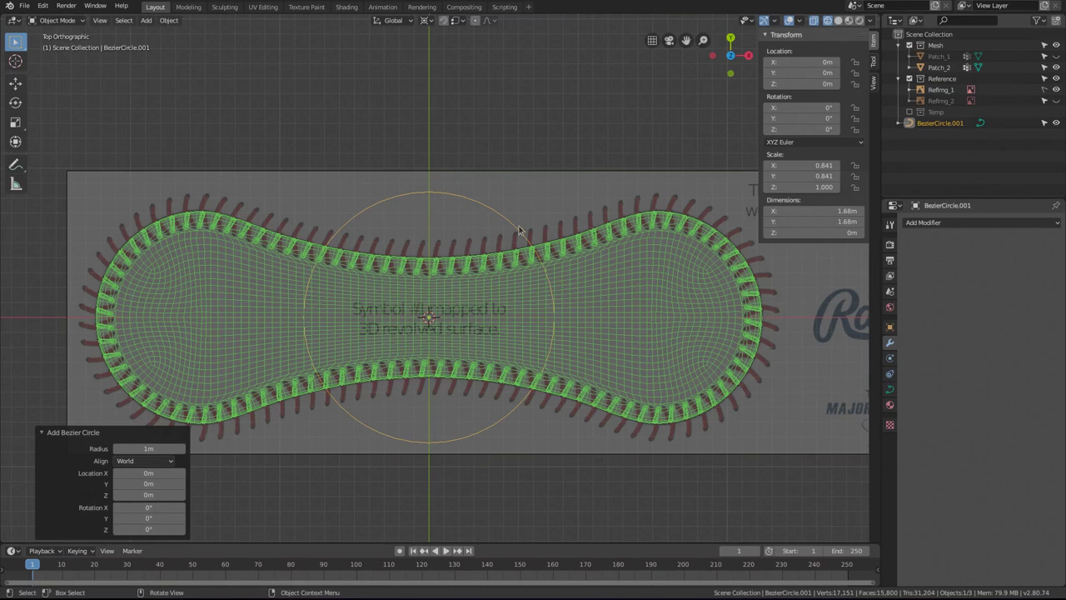
pyautogui.moveTo(487, 319); pyautogui.dragTo(639, 283, button='middle')
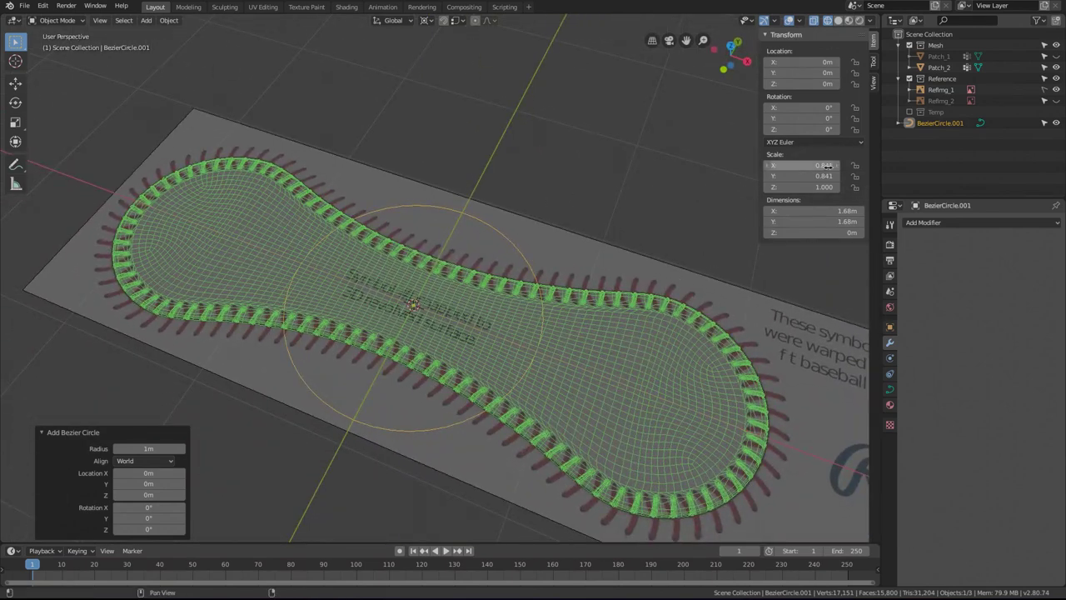
# Apply the circle's scale so its 1.68 m size is baked in.
pyautogui.hotkey('ctrl', 'a')
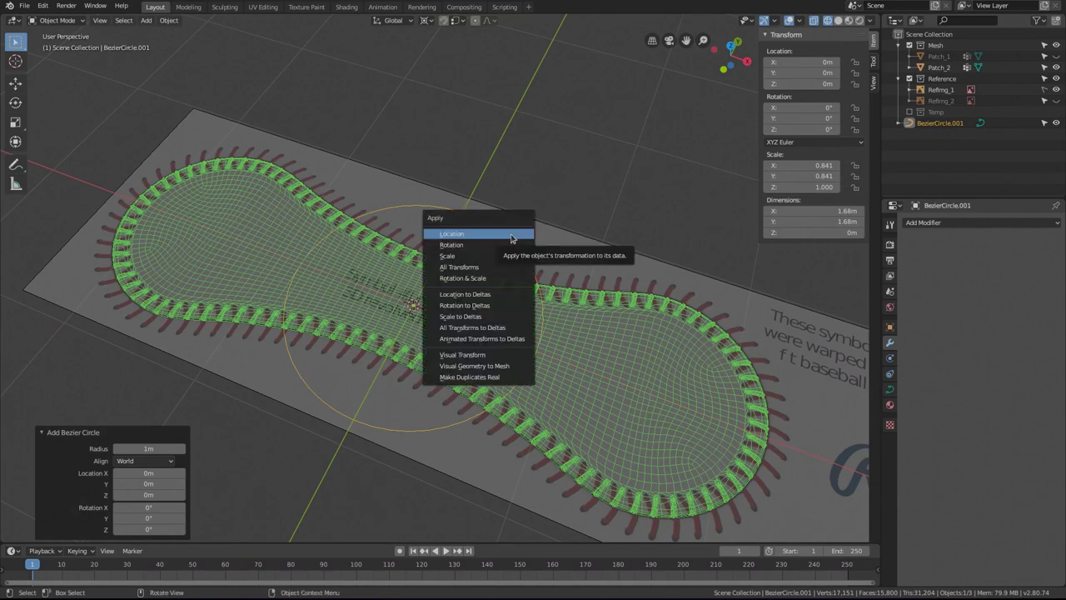
pyautogui.click(514, 254)
pyautogui.moveTo(497, 244); pyautogui.dragTo(468, 281, button='middle')
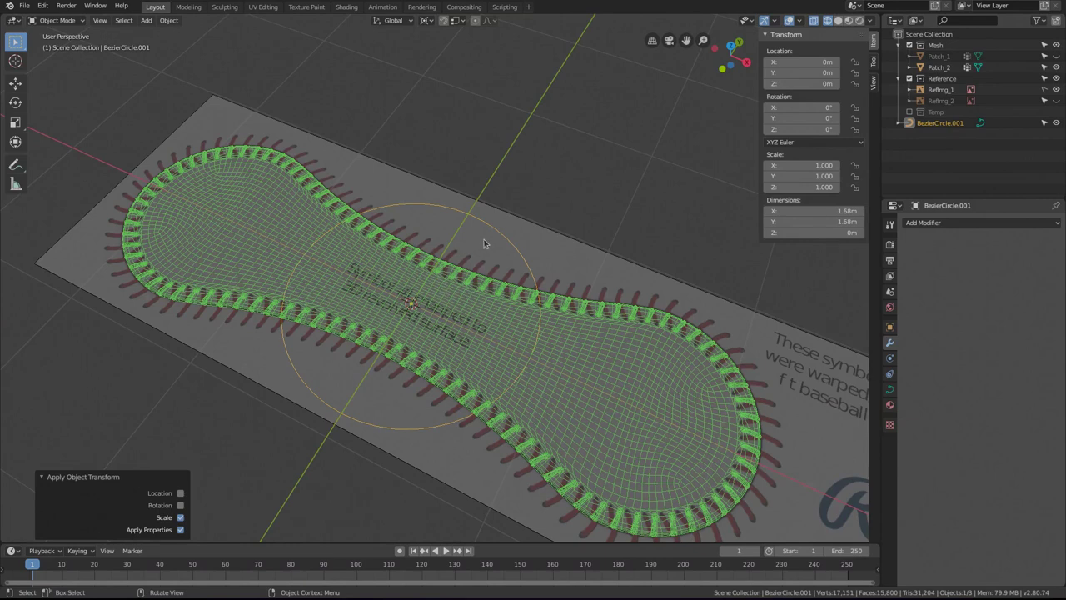
# Make Patch_1 active and visible while hiding Patch_2.
pyautogui.click(938, 56)
pyautogui.click(1055, 56)
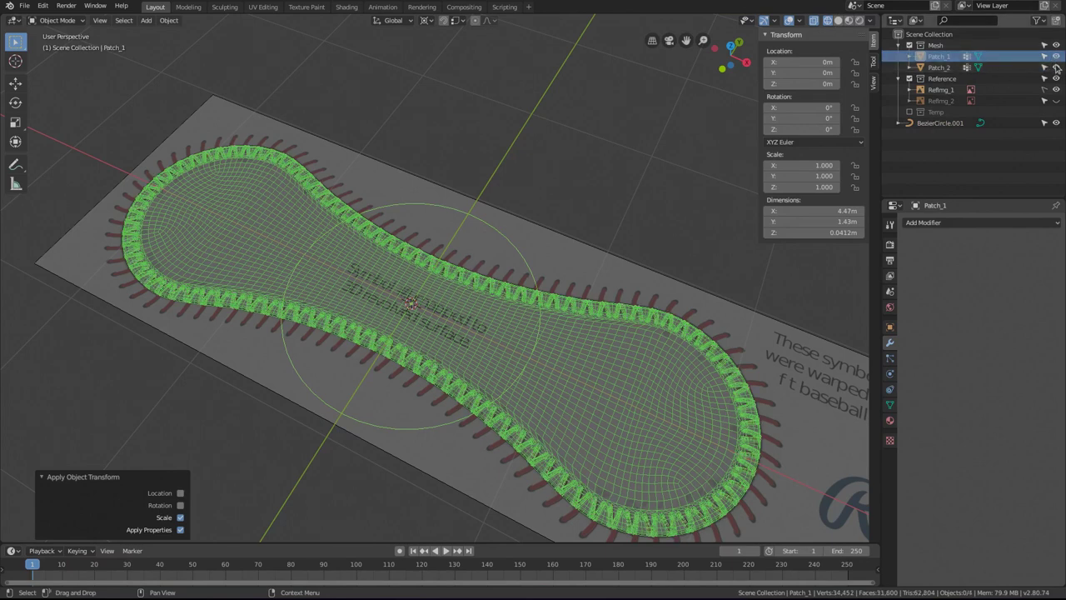
pyautogui.click(1055, 67)
# Duplicate the Bezier circle in place and rename it Curvature1.
pyautogui.click(493, 231)
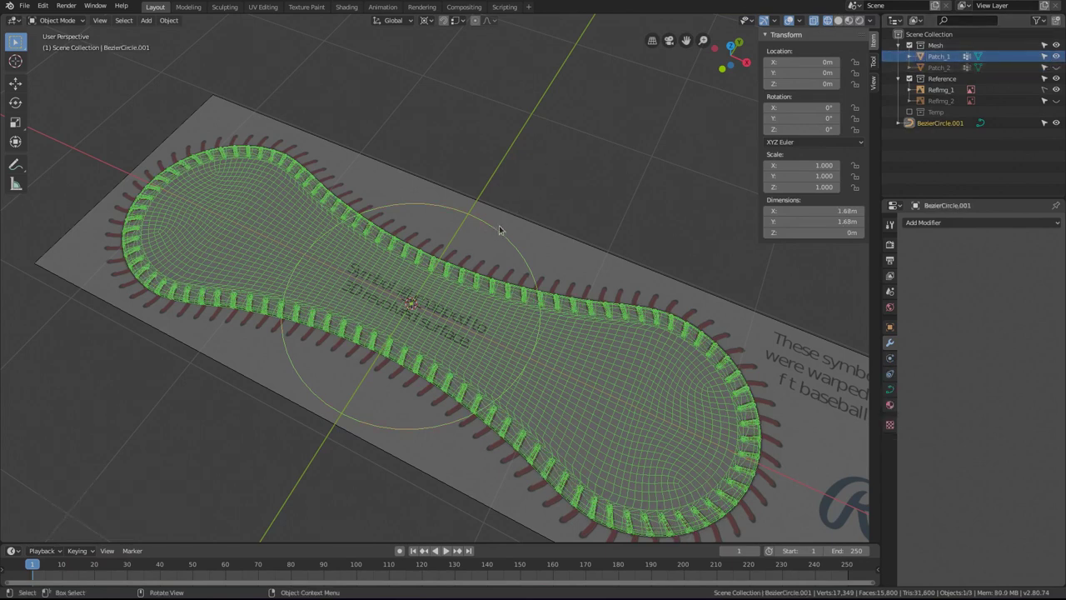
pyautogui.hotkey('shift', 'd')
pyautogui.rightClick(590, 139)
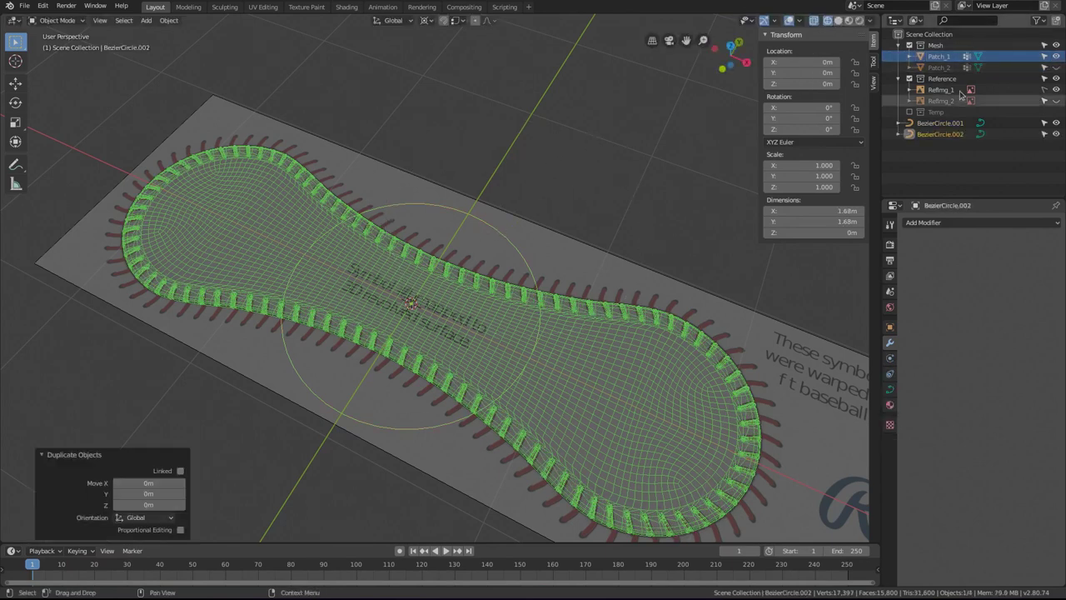
pyautogui.doubleClick(939, 122)
pyautogui.write('c')
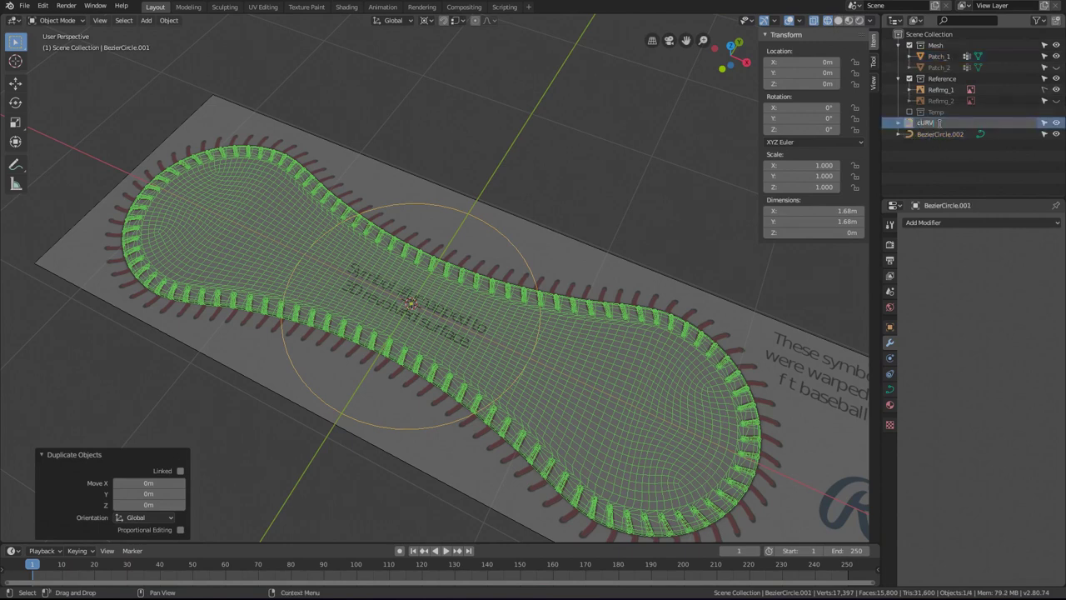
pyautogui.write('urvature1')
pyautogui.press('Return')
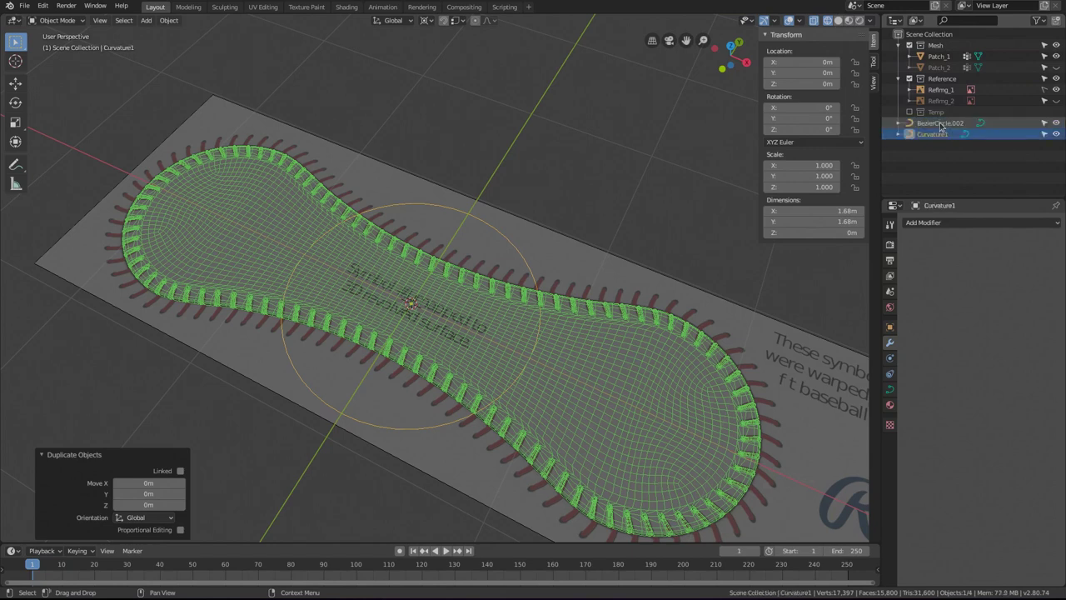
# Rename the other circle copy Curvature2, hide it, and select Curvature1.
pyautogui.click(941, 124)
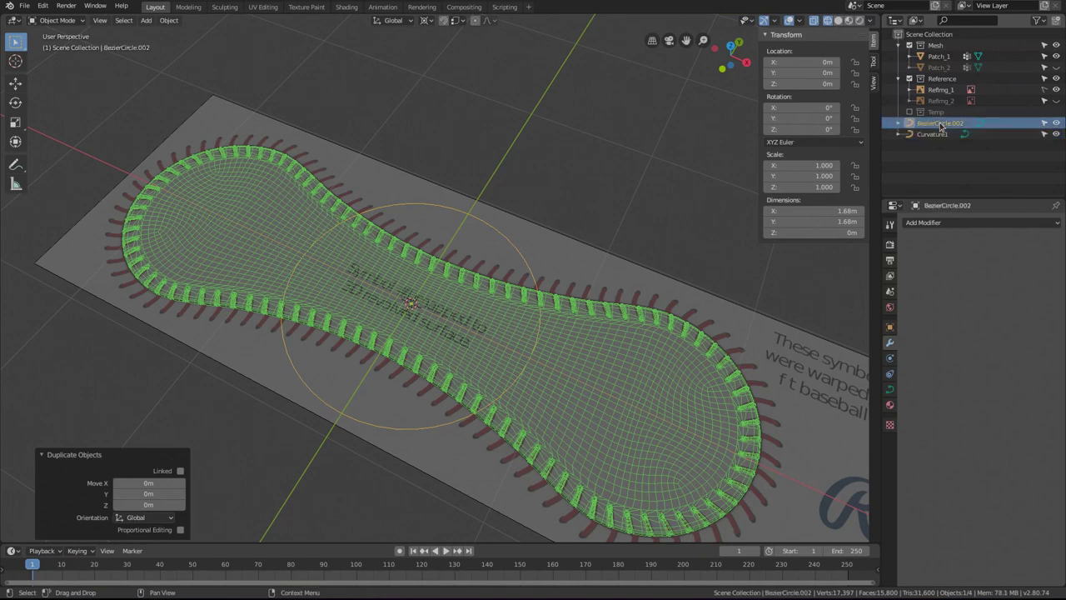
pyautogui.doubleClick(941, 124)
pyautogui.write('Curvature2')
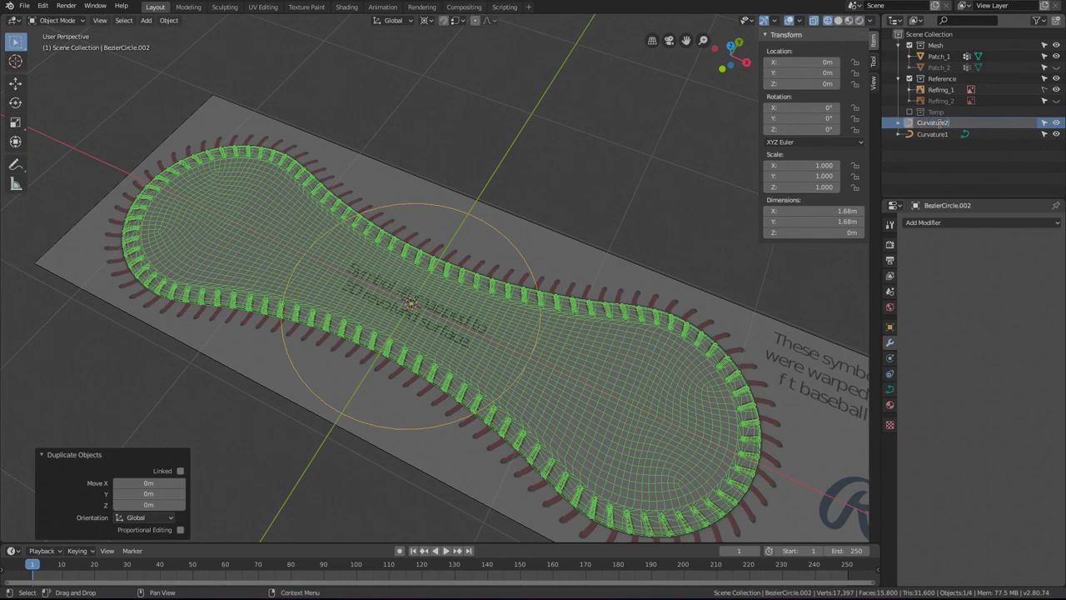
pyautogui.press('Return')
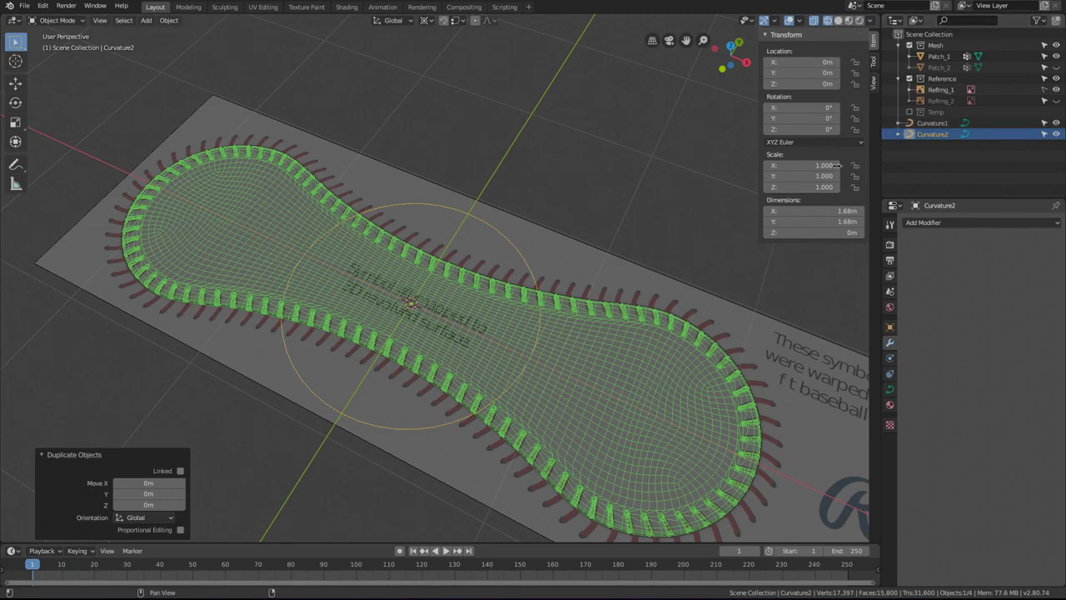
pyautogui.click(1056, 133)
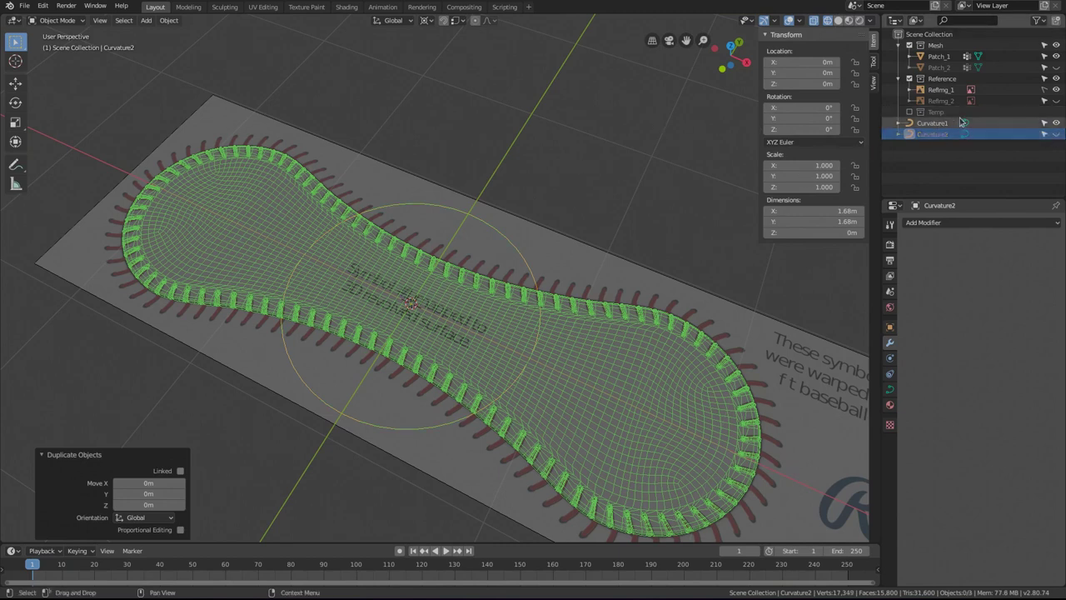
pyautogui.click(468, 217)
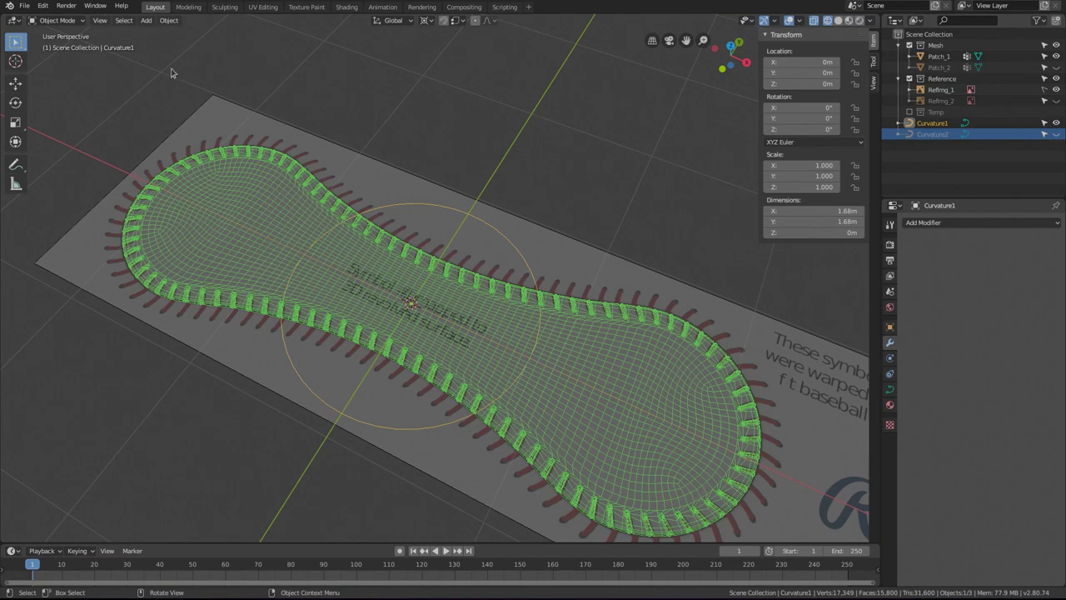
# Add a Curve modifier to Patch_1 targeting the Curvature1 circle.
pyautogui.click(234, 209)
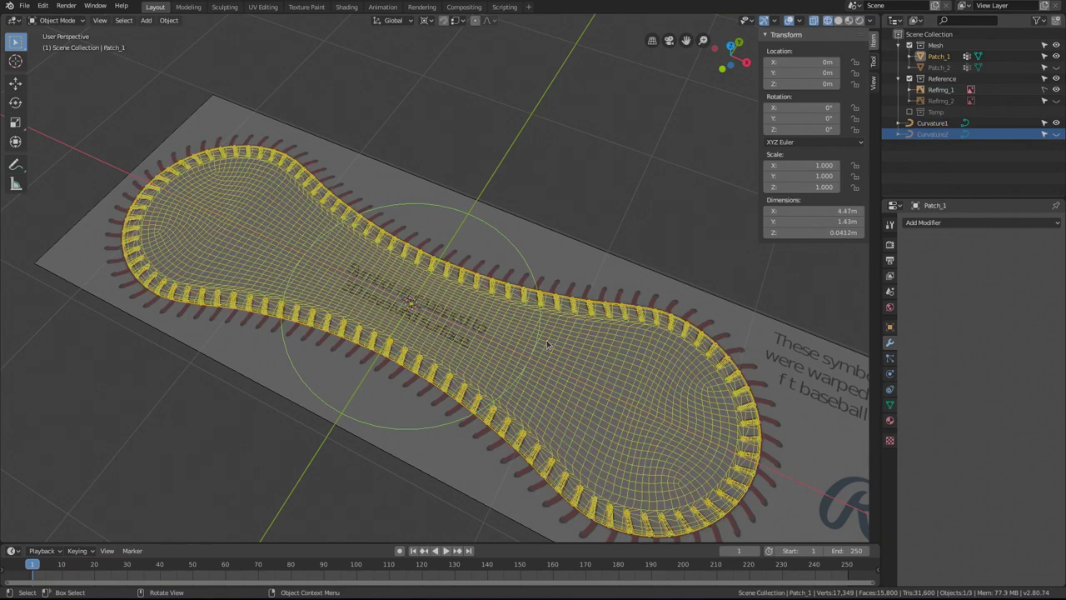
pyautogui.moveTo(561, 336); pyautogui.dragTo(577, 314, button='middle')
pyautogui.click(950, 223)
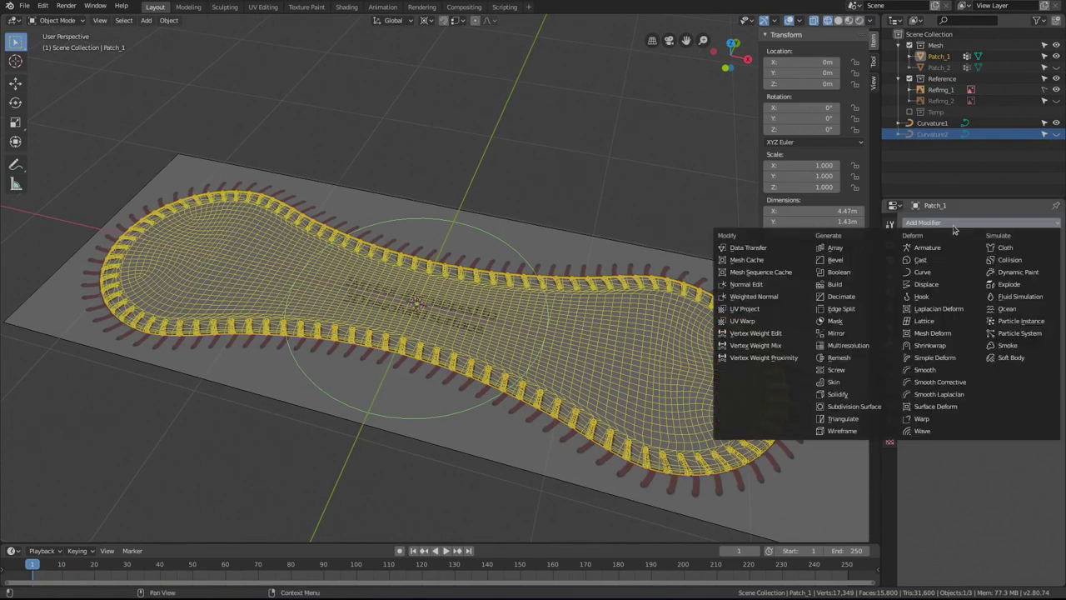
pyautogui.click(928, 274)
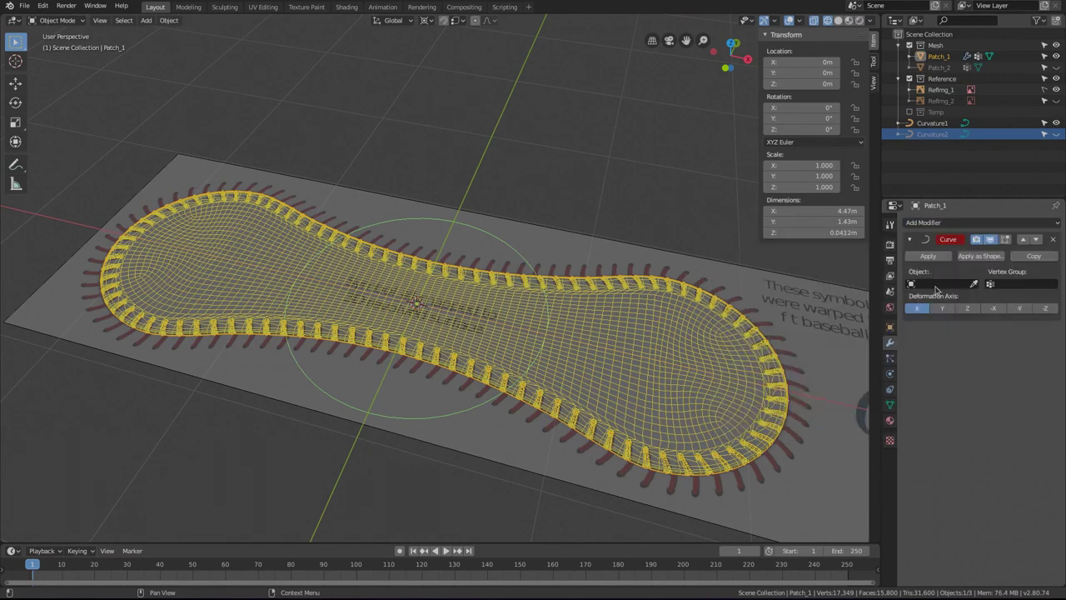
pyautogui.click(935, 284)
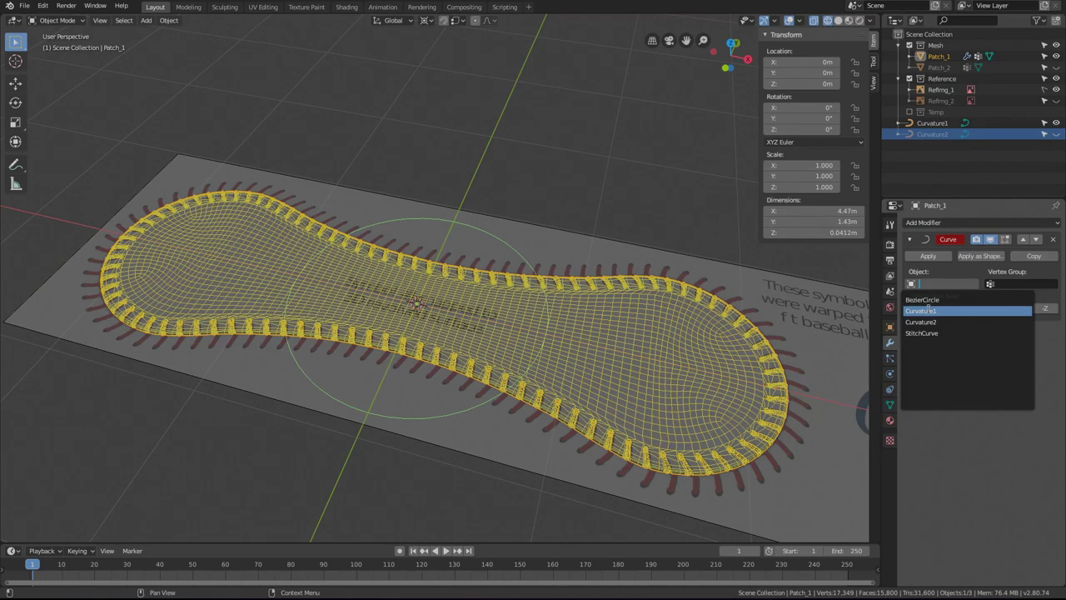
pyautogui.click(929, 310)
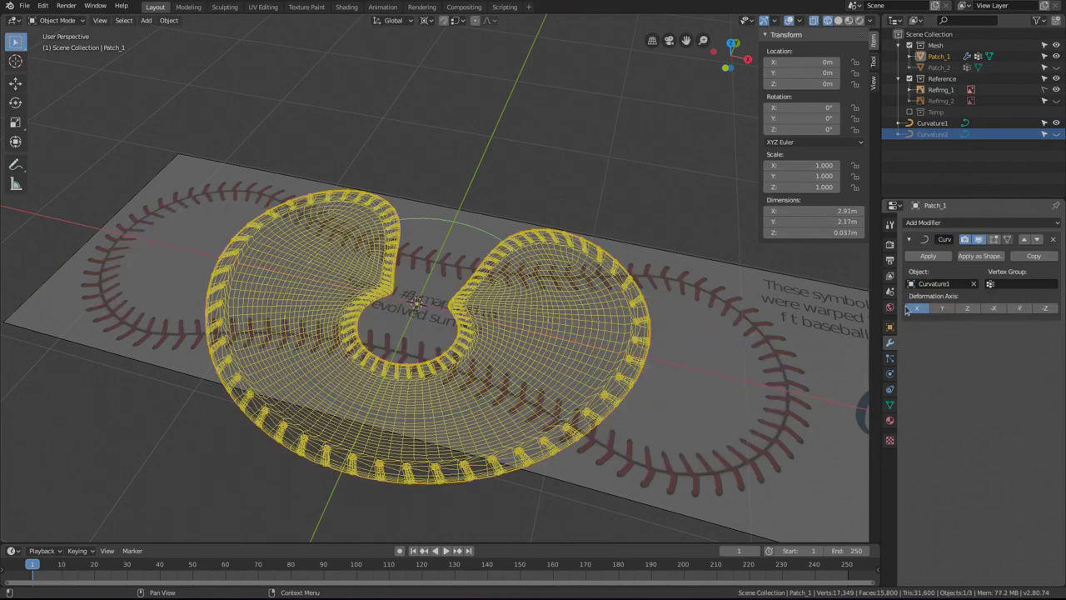
pyautogui.moveTo(476, 395); pyautogui.dragTo(383, 396, button='middle')
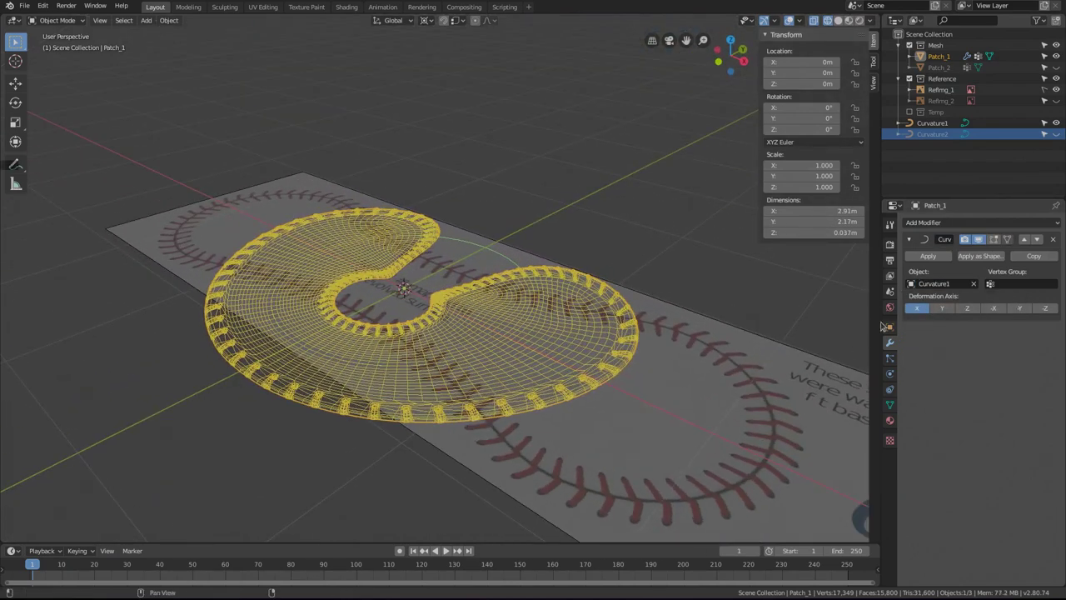
# Set the Curve modifier's deformation axis to Y and switch to solid shading.
pyautogui.click(942, 309)
pyautogui.click(967, 308)
pyautogui.click(941, 310)
pyautogui.moveTo(373, 307); pyautogui.dragTo(349, 300, button='middle')
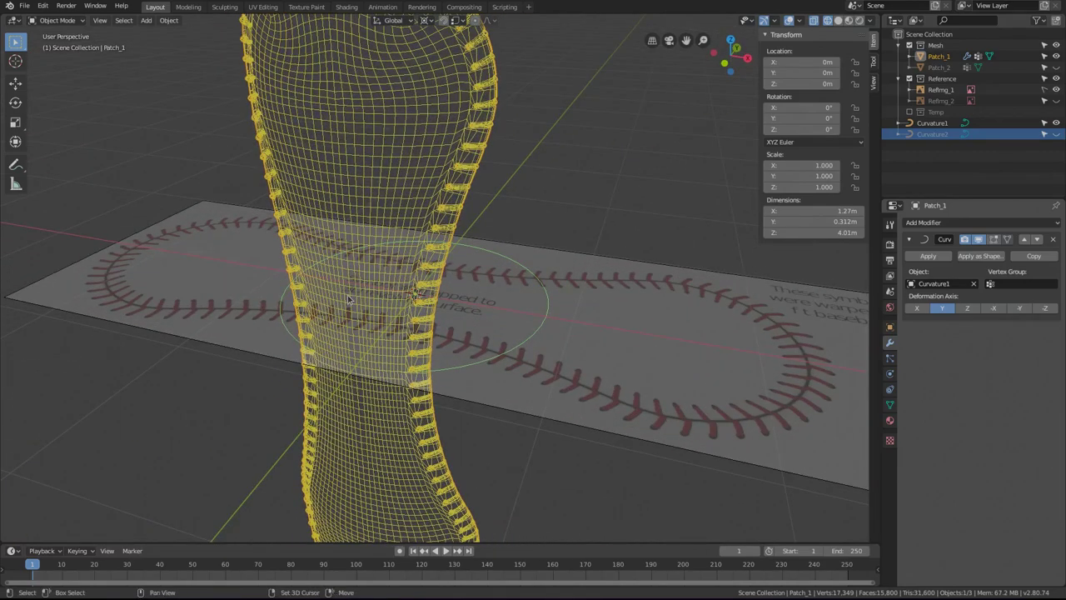
pyautogui.hotkey('shift', 'z')
pyautogui.moveTo(416, 304)
pyautogui.mouseDown(button='middle')
pyautogui.moveTo(450, 306)
pyautogui.moveTo(451, 316)
pyautogui.mouseUp(button='middle')
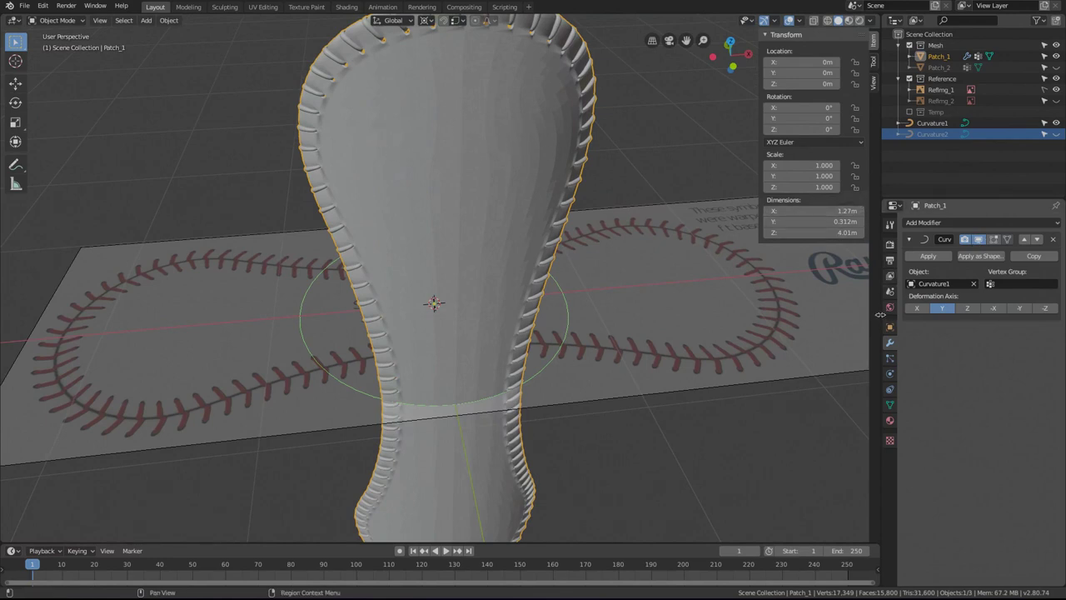
# Set Curvature1's Resolution Preview U to 128.
pyautogui.click(570, 332)
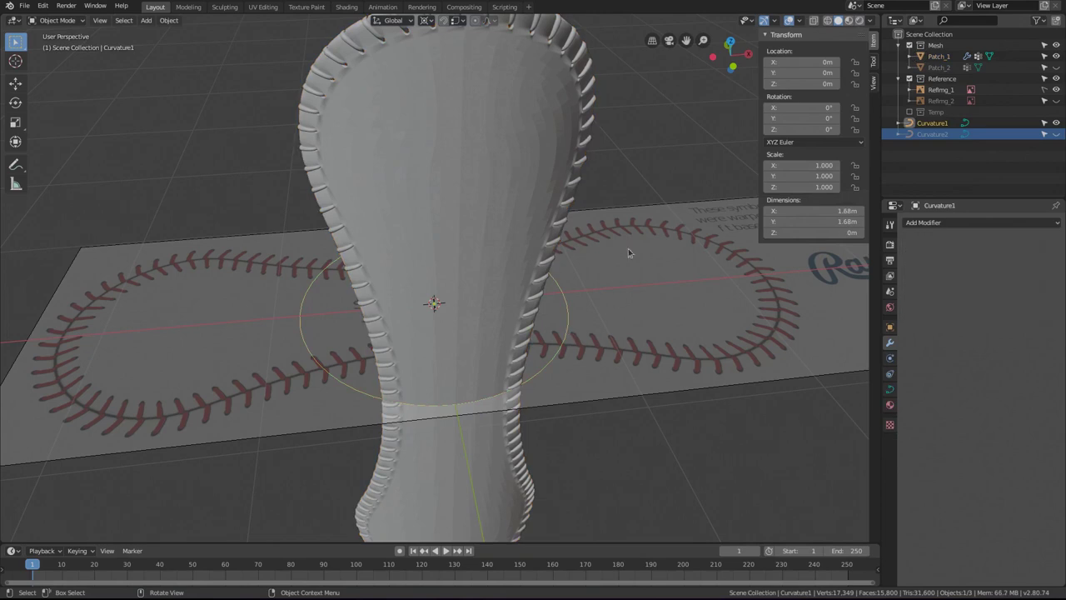
pyautogui.click(889, 389)
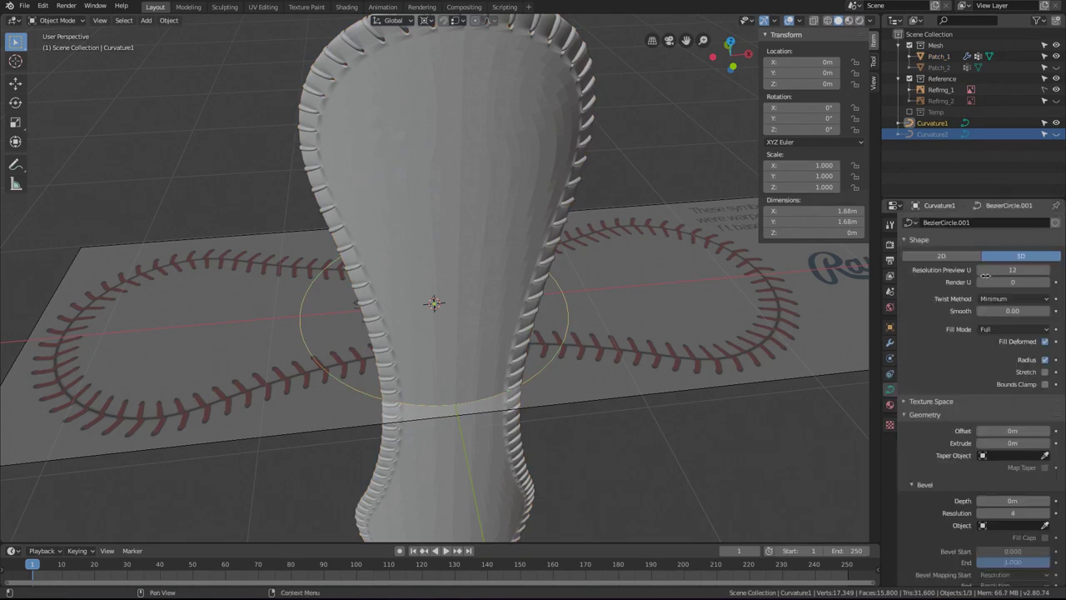
pyautogui.moveTo(1012, 269); pyautogui.dragTo(1042, 269)
pyautogui.click(995, 269)
pyautogui.press('Return')
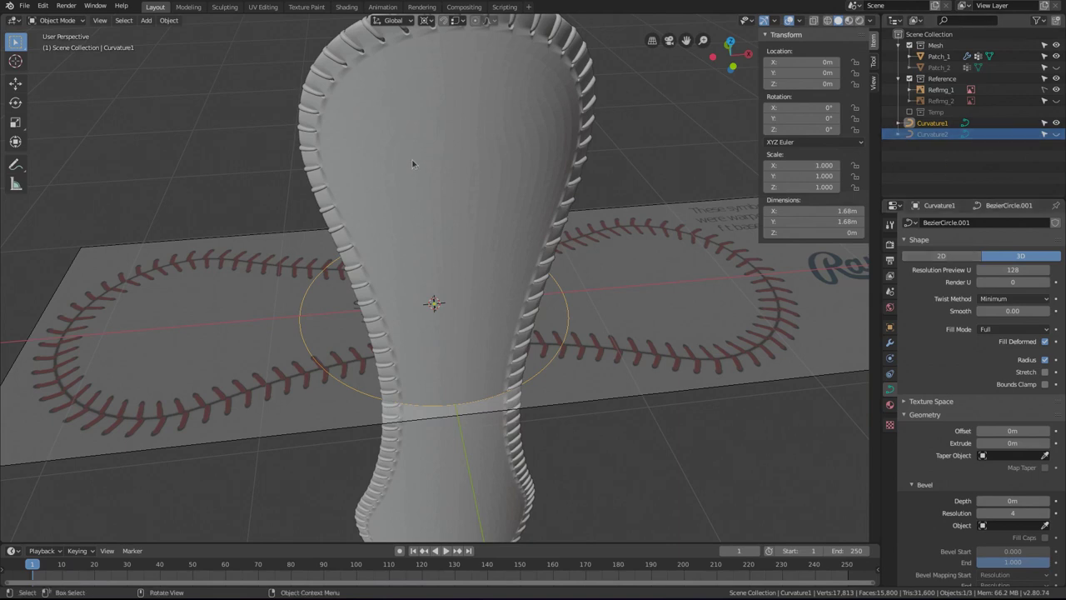
# Apply Shade Smooth to the bent Patch_1.
pyautogui.click(419, 151)
pyautogui.rightClick(441, 122)
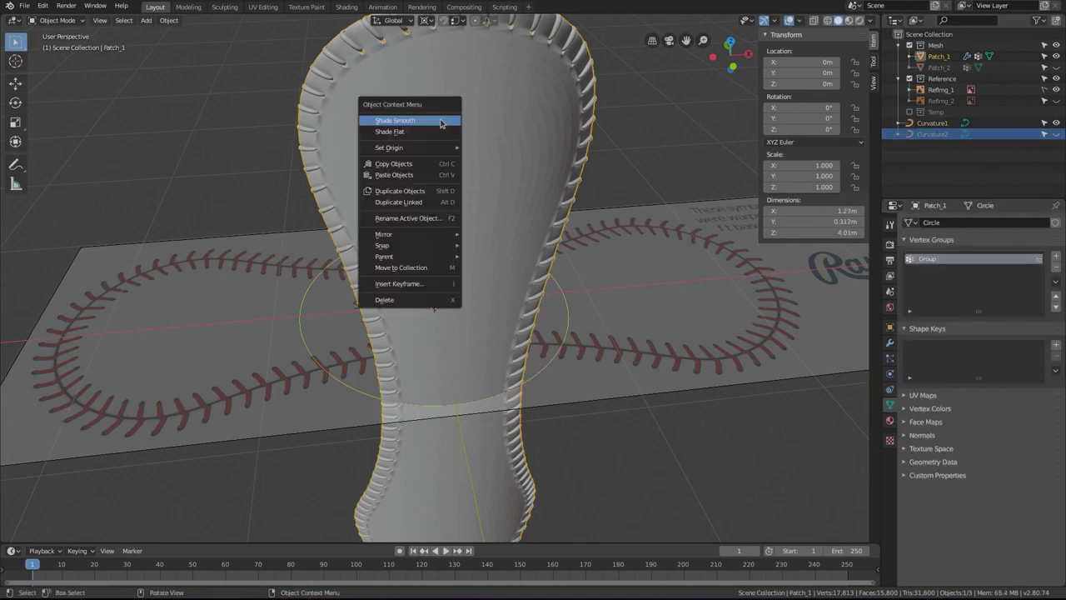
pyautogui.click(414, 121)
pyautogui.moveTo(414, 121); pyautogui.dragTo(346, 288, button='middle')
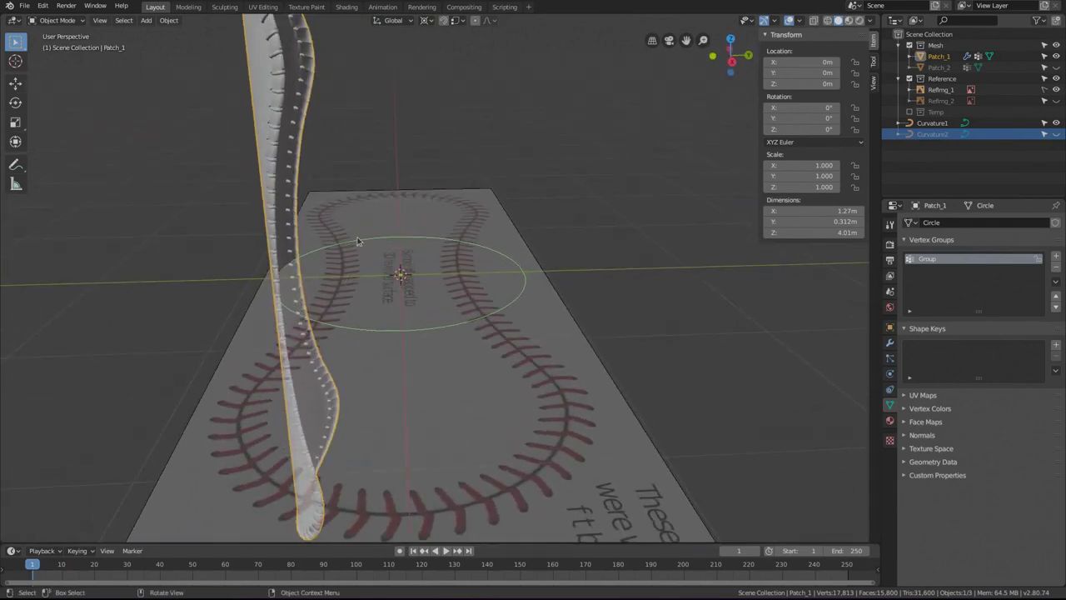
# Rotate Patch_1 by -90° about the X axis.
pyautogui.click(358, 242)
pyautogui.keyDown('shift'); pyautogui.click(291, 220); pyautogui.keyUp('shift')
pyautogui.moveTo(277, 97)
pyautogui.mouseDown(button='middle')
pyautogui.moveTo(309, 95)
pyautogui.moveTo(282, 97)
pyautogui.mouseUp(button='middle')
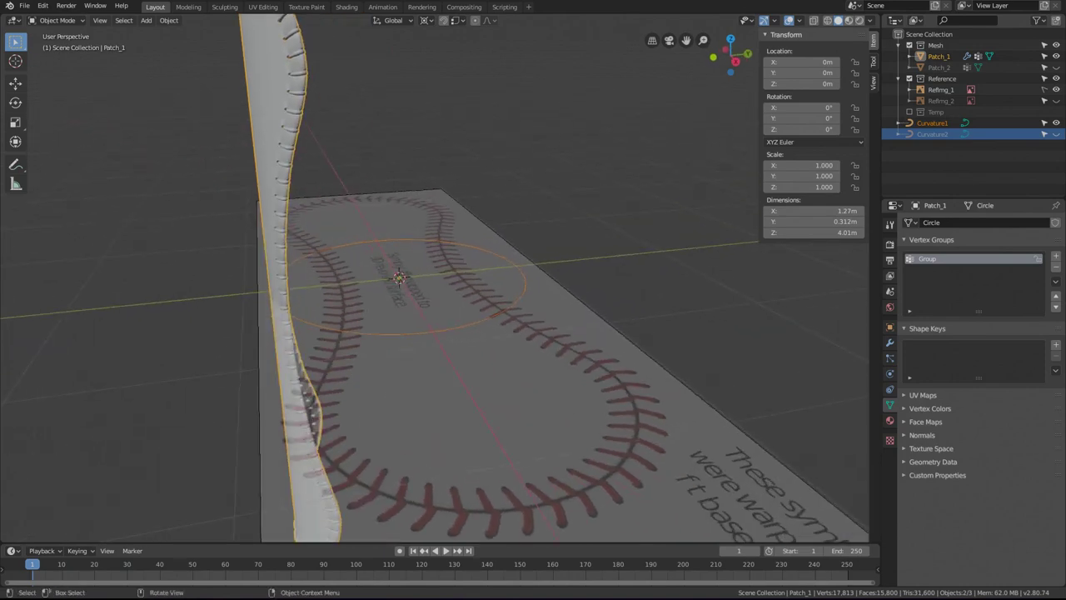
pyautogui.press('r')
pyautogui.press('x')
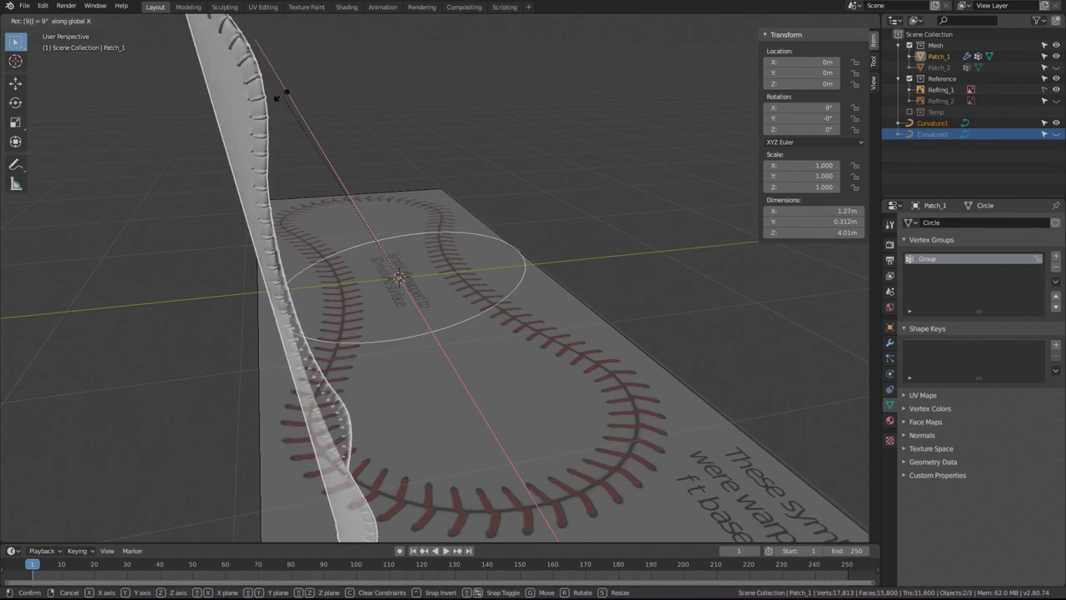
pyautogui.write('90')
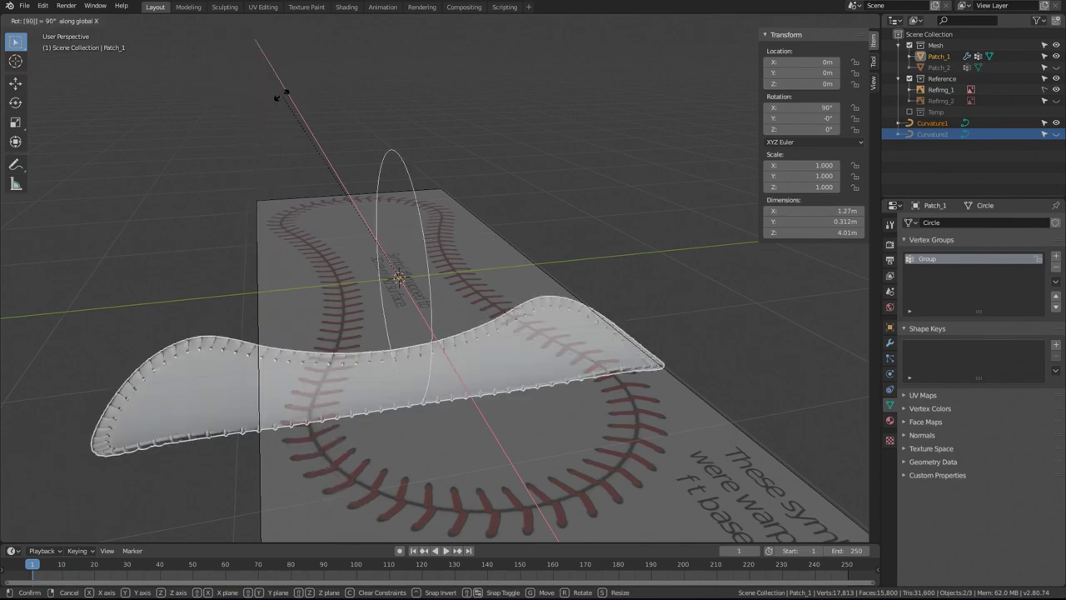
pyautogui.press('-')
pyautogui.press('Return')
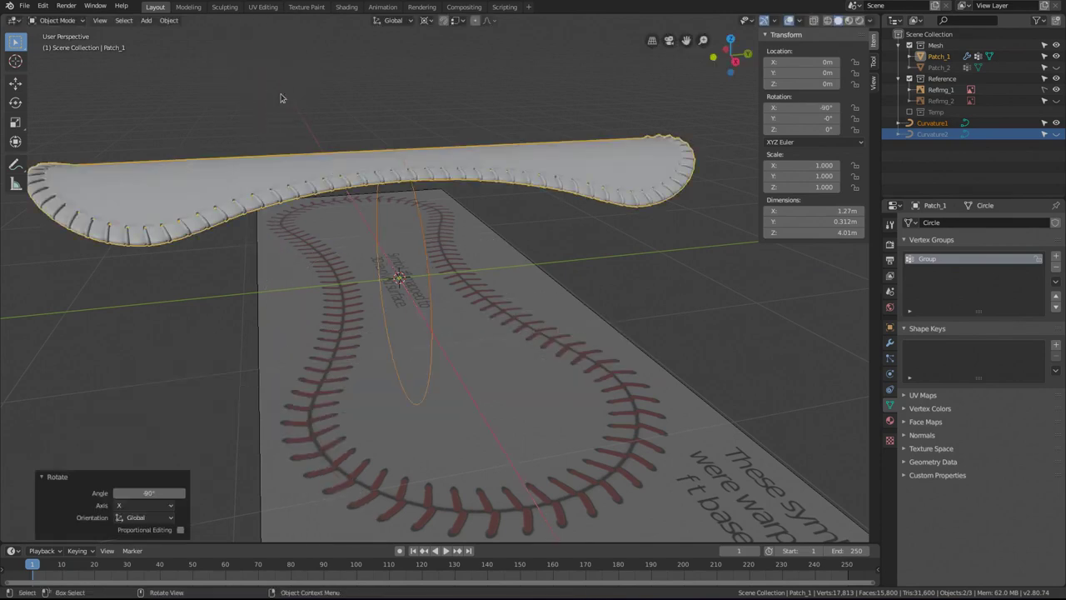
# Rotate Patch_1 90° about Z and view it from the top.
pyautogui.press('r')
pyautogui.press('z')
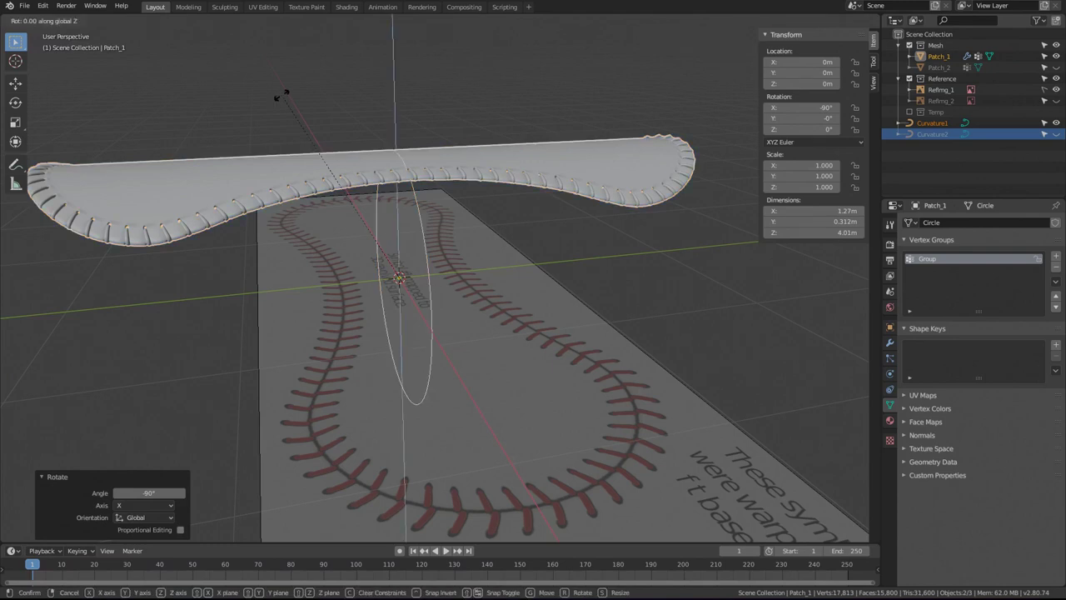
pyautogui.write('90')
pyautogui.press('Return')
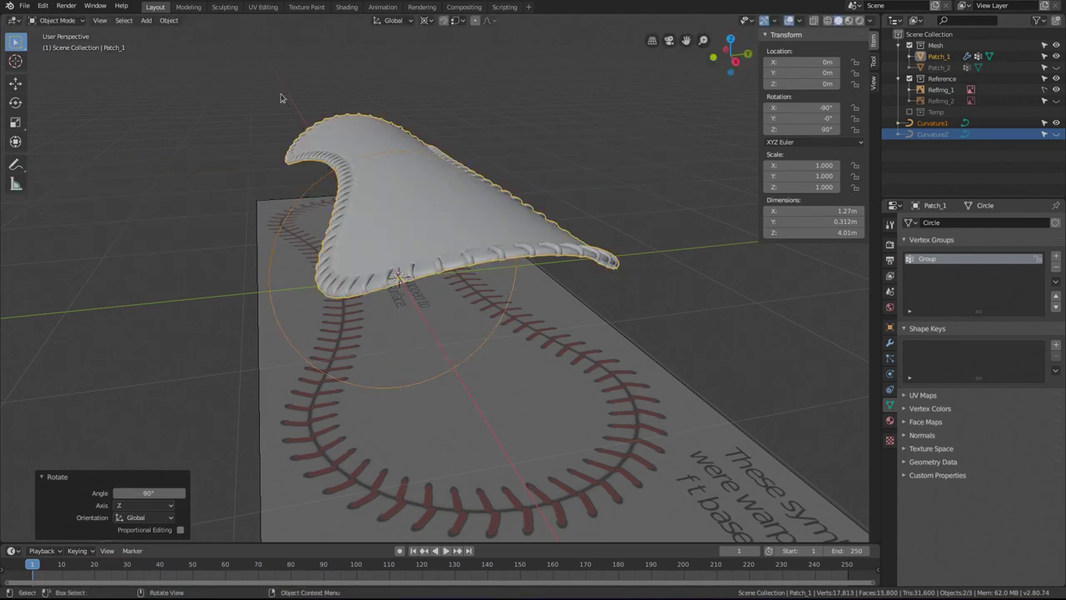
pyautogui.press('KP_7')
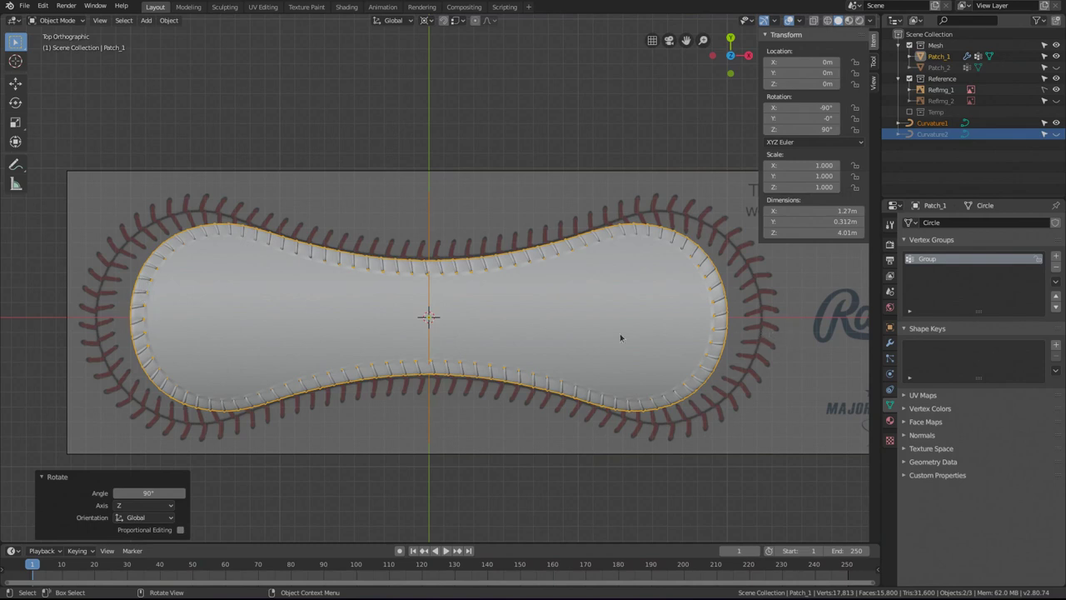
# Give Curvature1's control points a Mean Radius of 1 in Edit Mode, then return to Object Mode.
pyautogui.click(429, 230)
pyautogui.moveTo(458, 239)
pyautogui.mouseDown(button='middle')
pyautogui.moveTo(383, 219)
pyautogui.moveTo(446, 236)
pyautogui.mouseUp(button='middle')
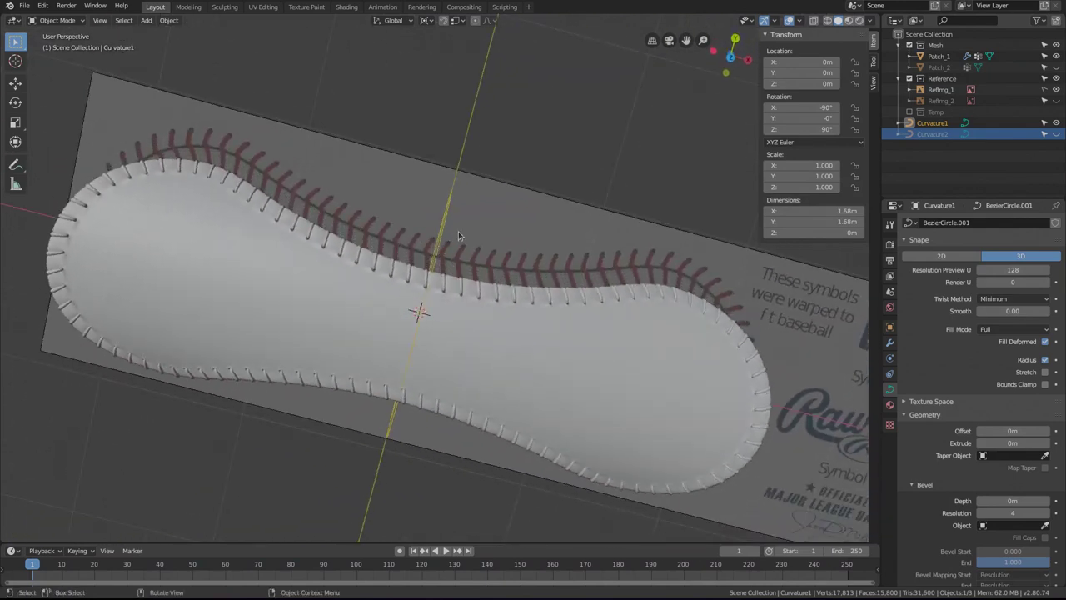
pyautogui.press('Tab')
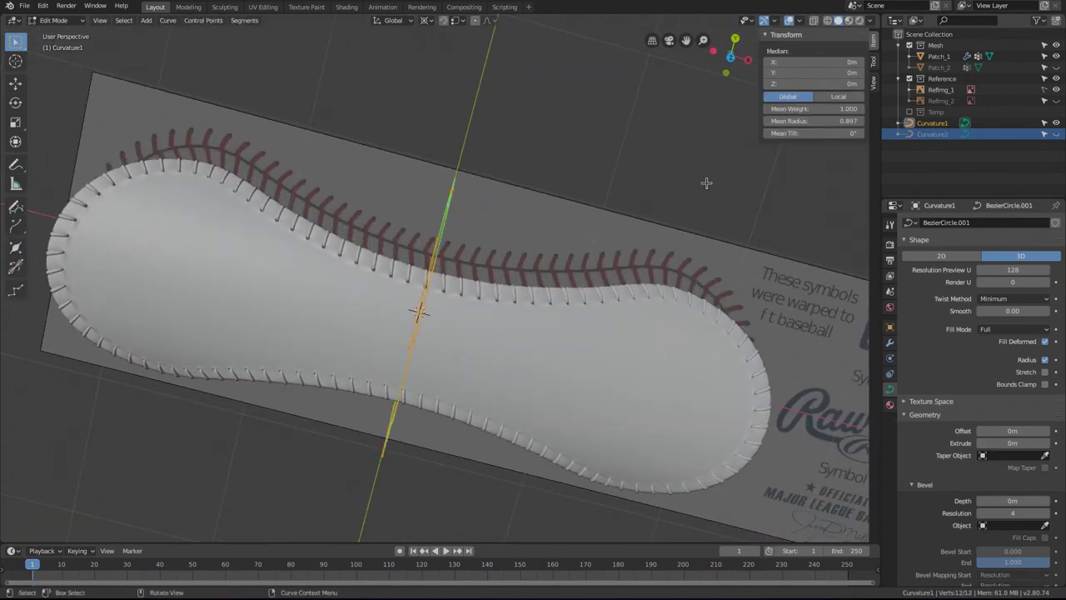
pyautogui.moveTo(605, 239); pyautogui.dragTo(583, 250, button='middle')
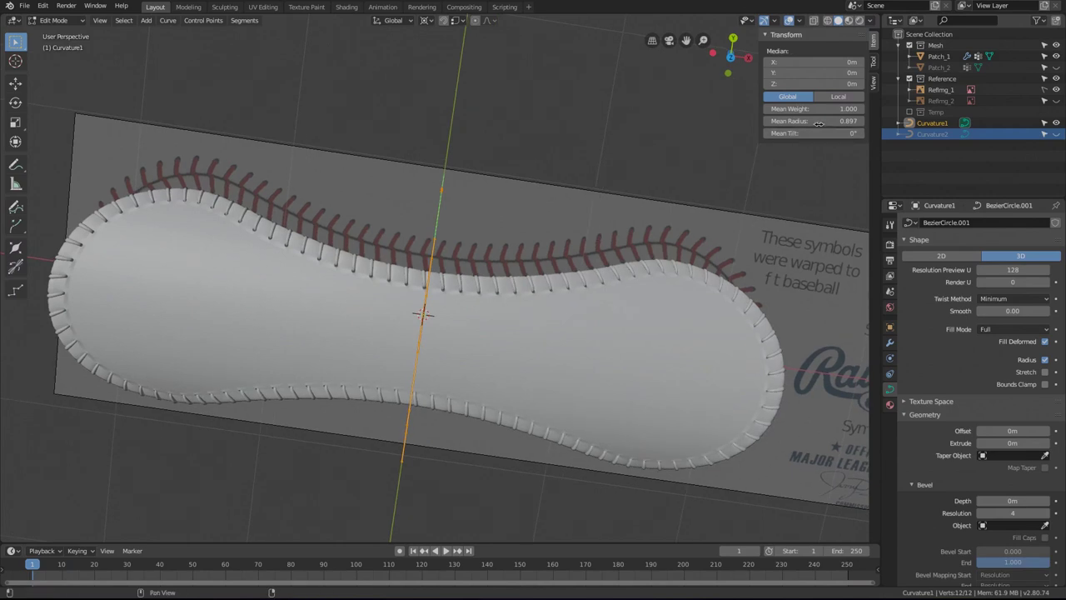
pyautogui.moveTo(685, 203); pyautogui.dragTo(705, 203, button='middle')
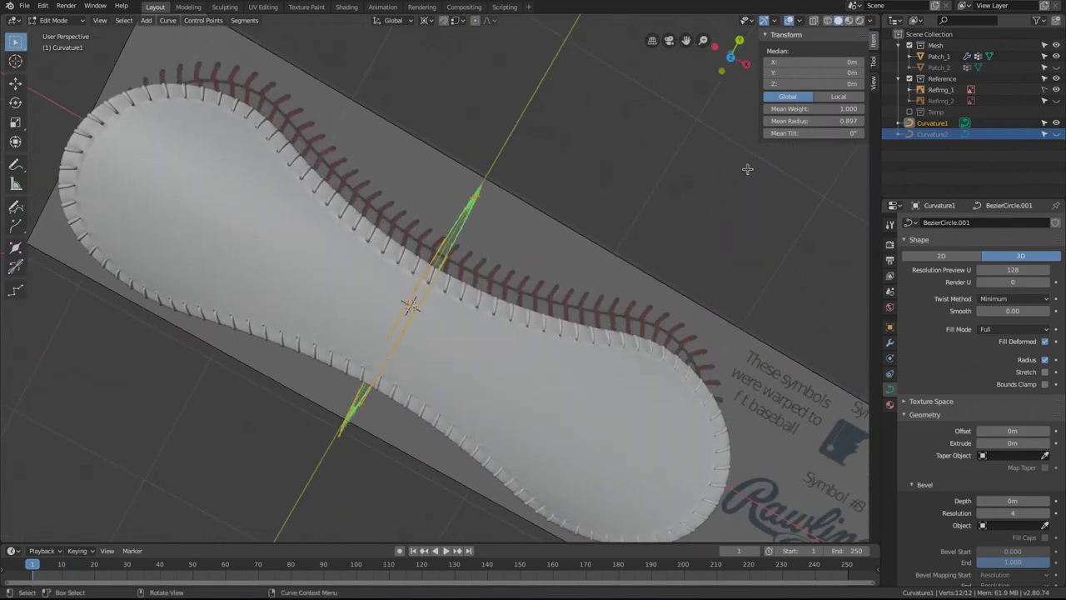
pyautogui.click(840, 121)
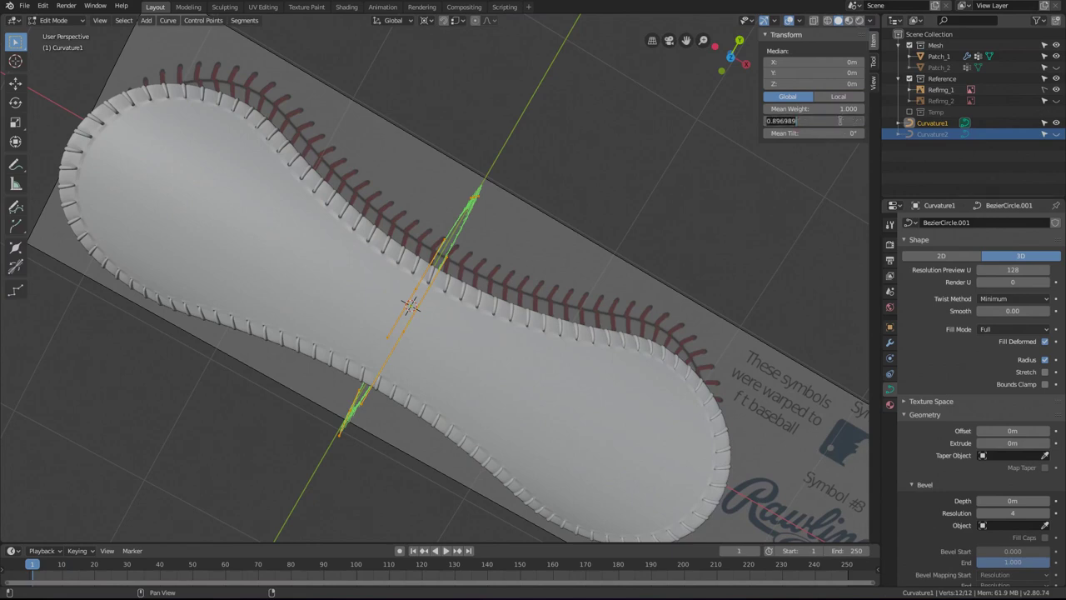
pyautogui.write('1')
pyautogui.press('Return')
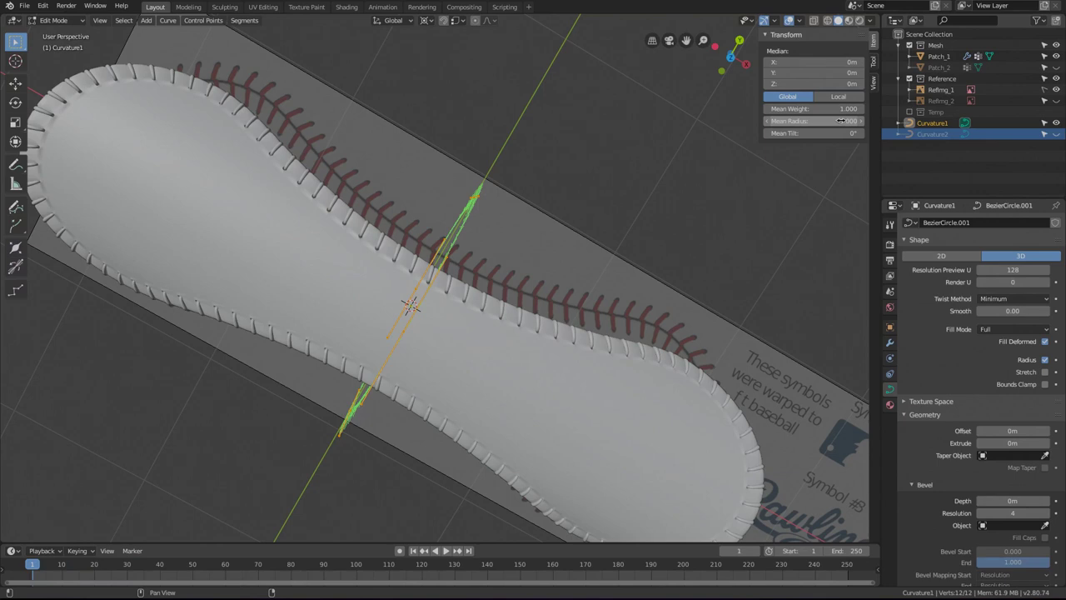
pyautogui.press('KP_7')
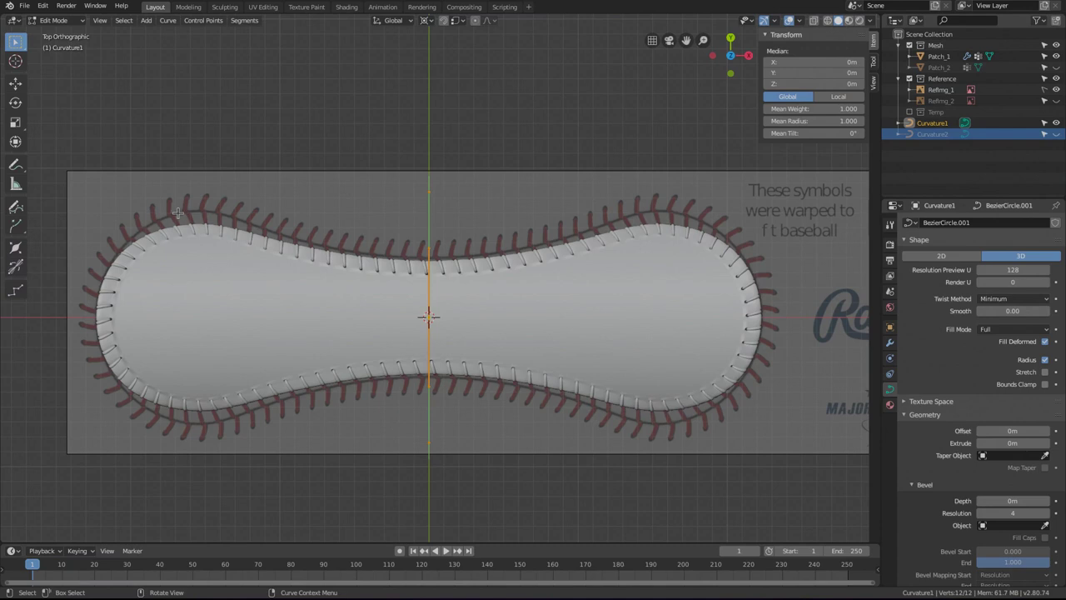
pyautogui.press('Tab')
pyautogui.moveTo(474, 371); pyautogui.dragTo(453, 331, button='middle')
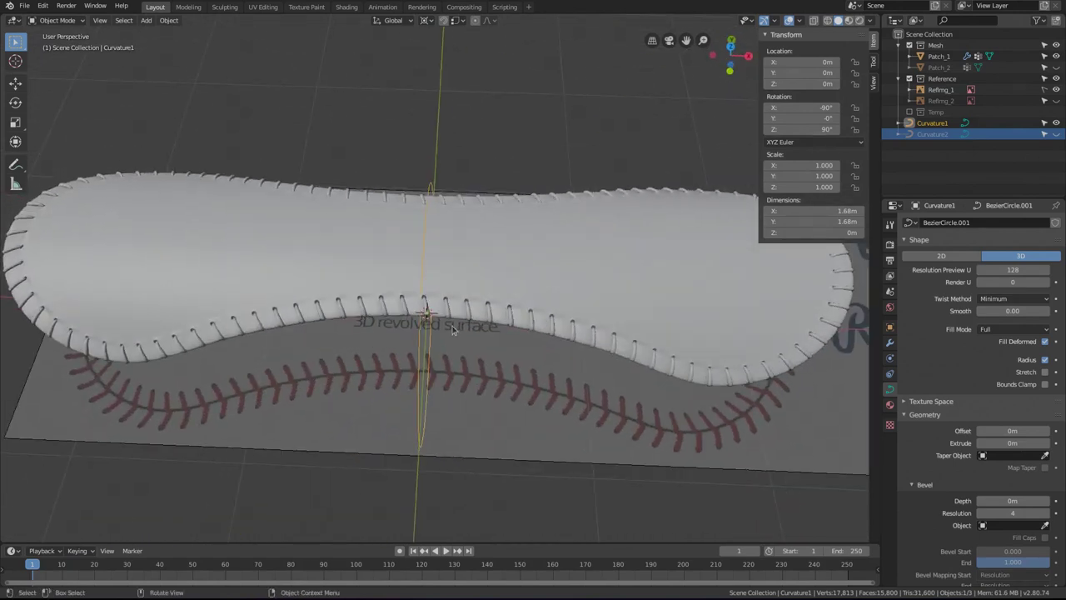
# Apply Patch_1's Curve modifier so its bend becomes permanent.
pyautogui.press('KP_7')
pyautogui.scroll(6, 452, 323)
pyautogui.click(465, 321)
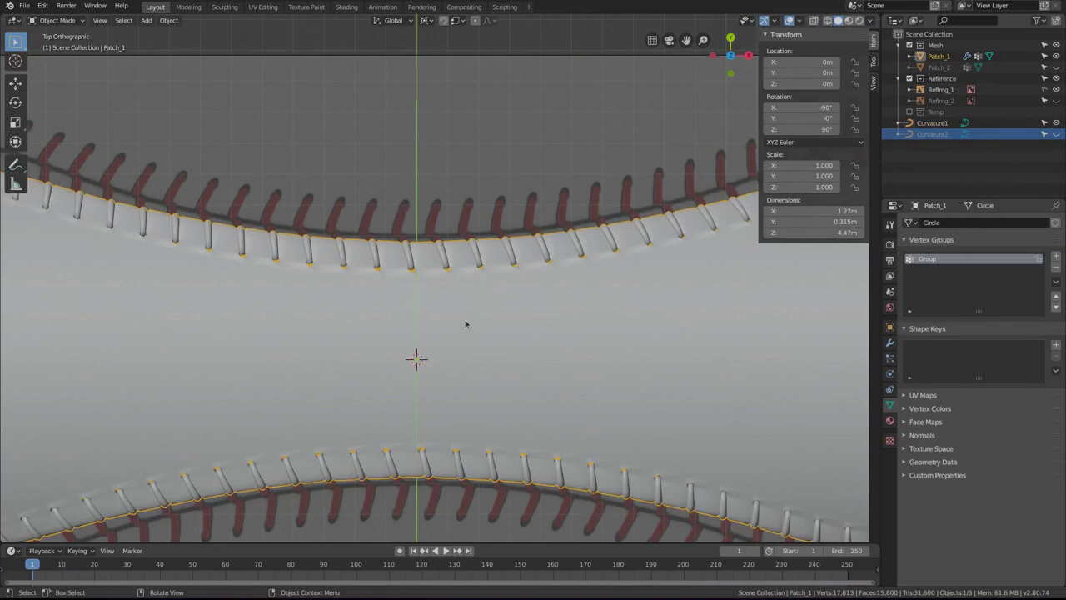
pyautogui.press('Tab')
pyautogui.press('Tab')
pyautogui.click(889, 344)
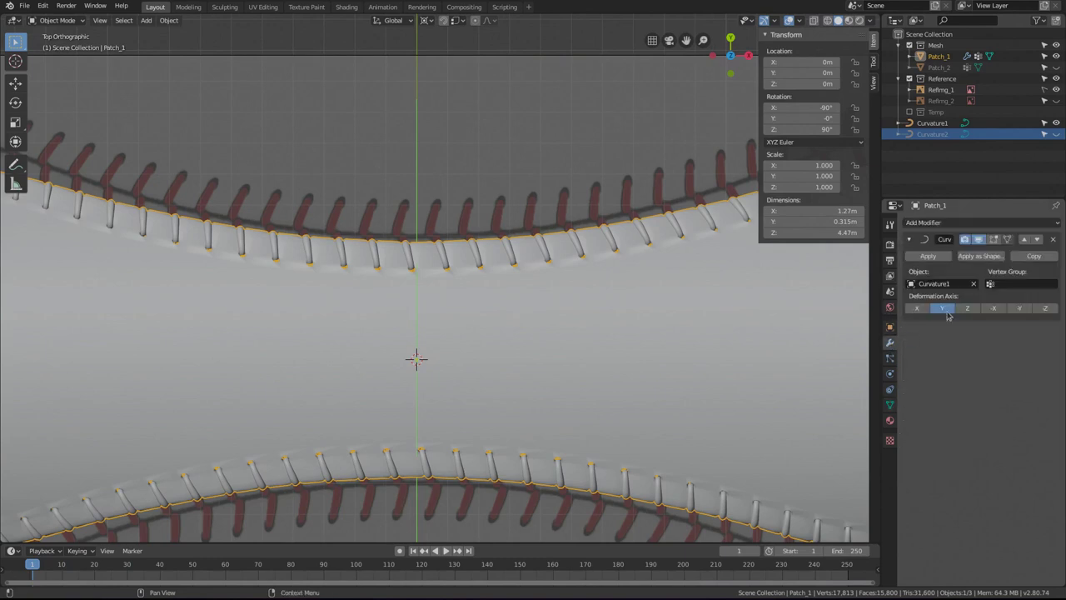
pyautogui.click(928, 256)
# Snap the 3D cursor to the vertex at the centre of Patch_1.
pyautogui.press('Tab')
pyautogui.scroll(2, 528, 352)
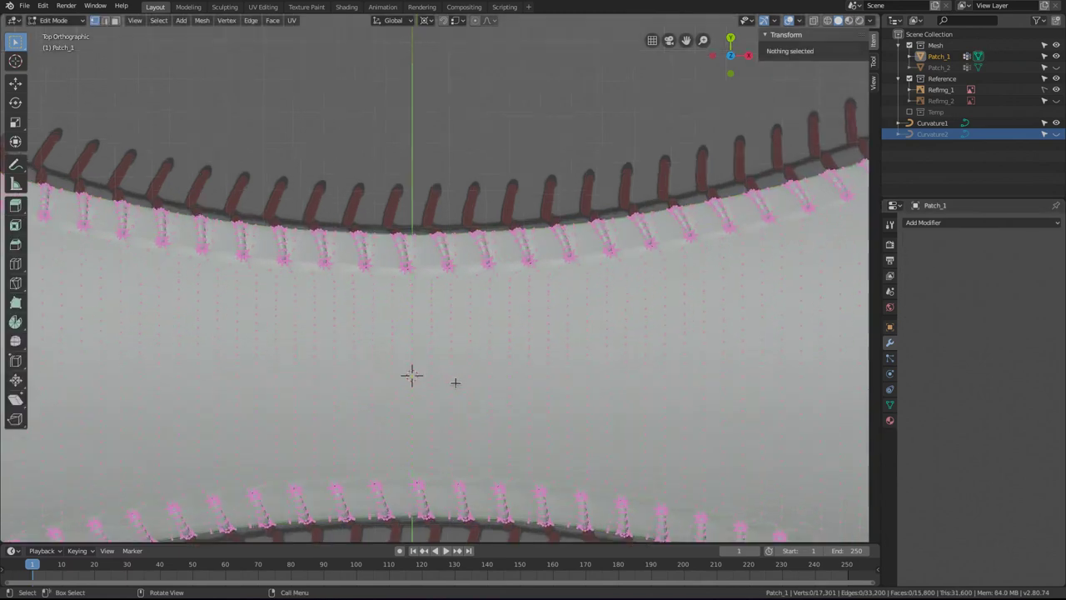
pyautogui.click(407, 395)
pyautogui.moveTo(392, 440); pyautogui.dragTo(379, 353, button='middle')
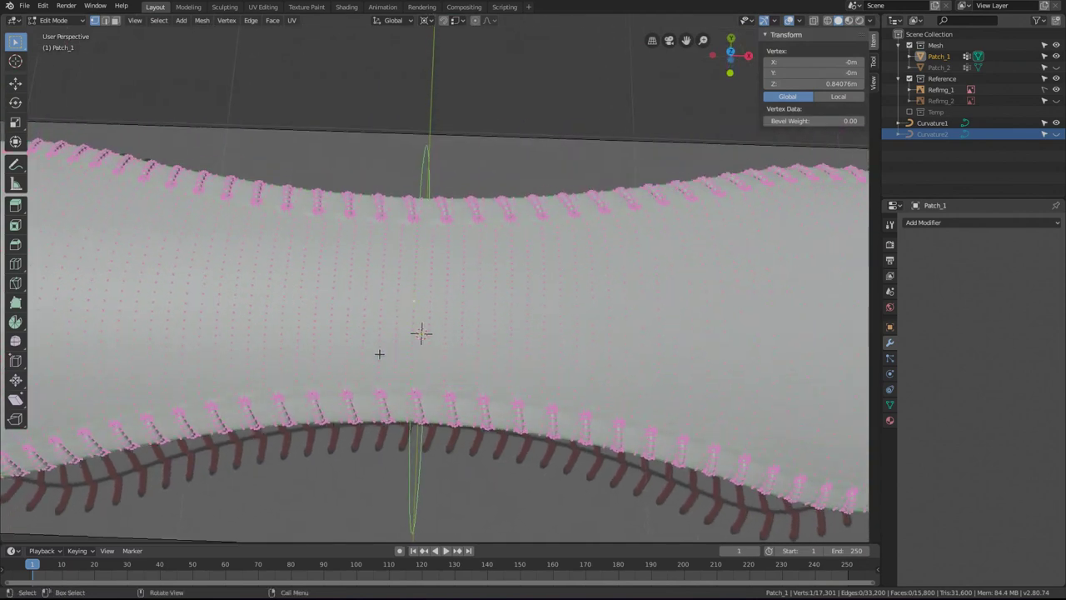
pyautogui.hotkey('shift', 's')
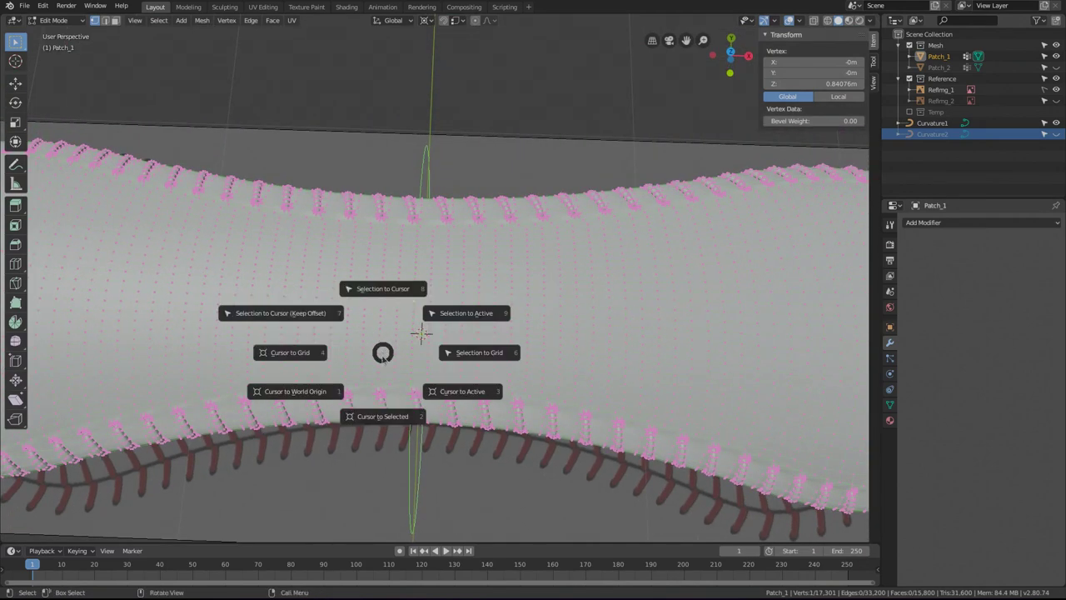
pyautogui.click(368, 421)
# Set Patch_1's origin to the 3D cursor and clear its location to the world origin.
pyautogui.press('Tab')
pyautogui.moveTo(417, 295); pyautogui.dragTo(406, 208, button='middle')
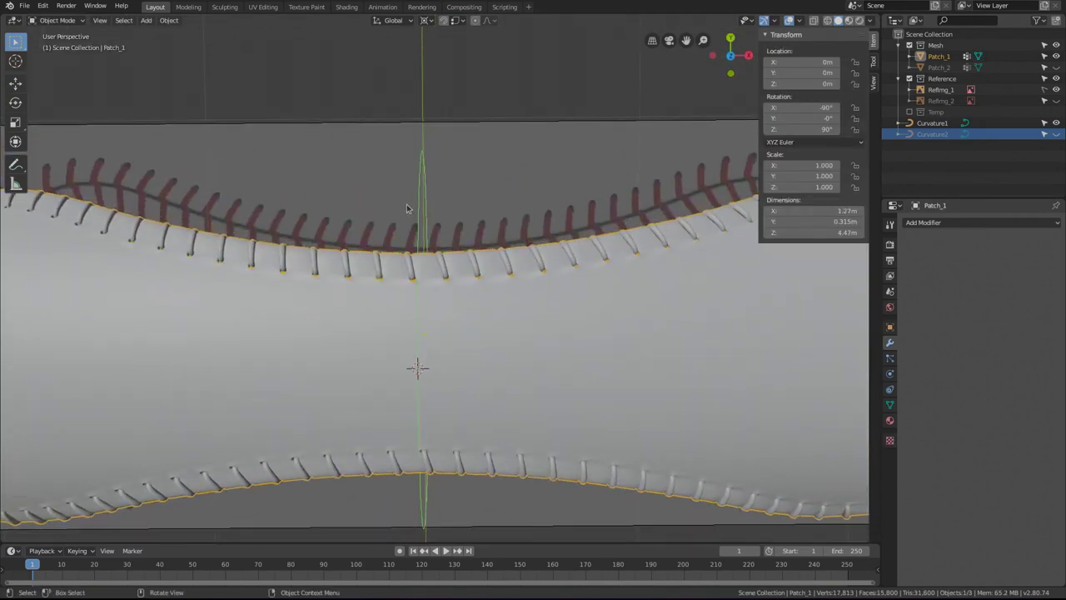
pyautogui.press('q')
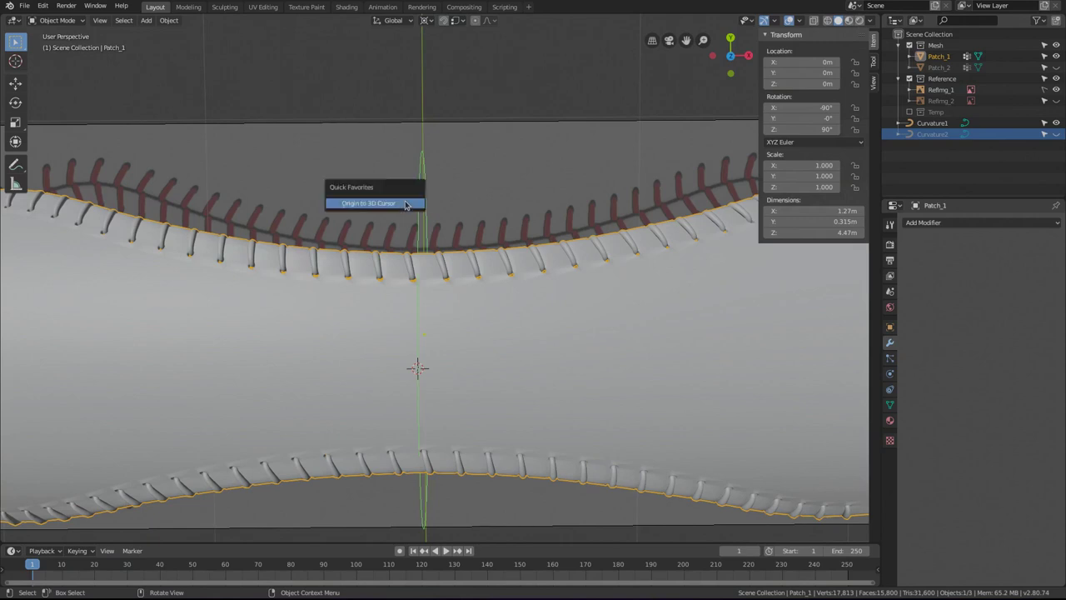
pyautogui.click(406, 205)
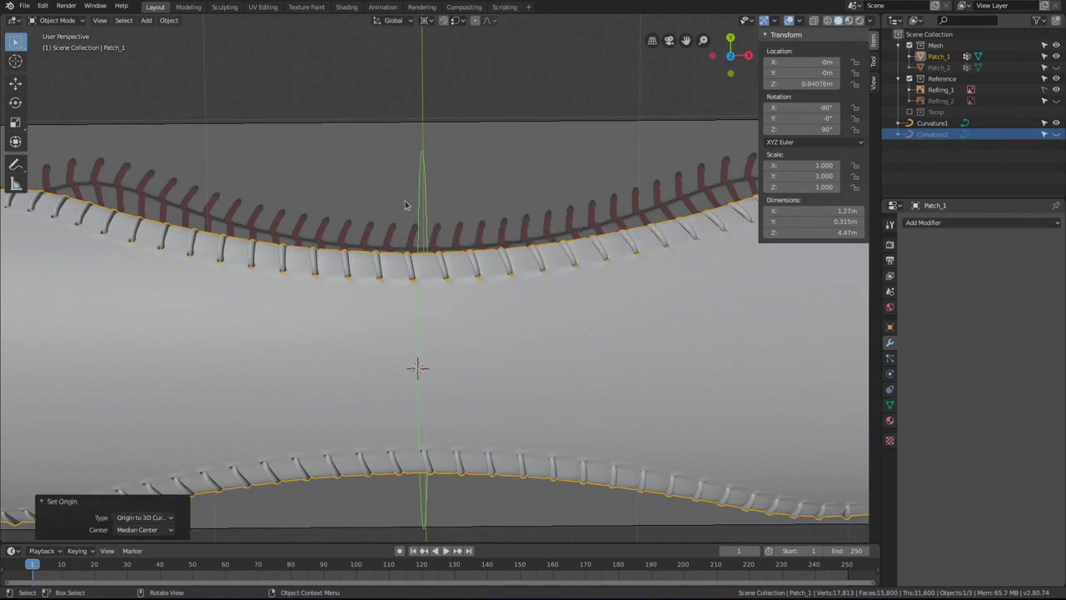
pyautogui.moveTo(480, 385); pyautogui.dragTo(507, 184, button='middle')
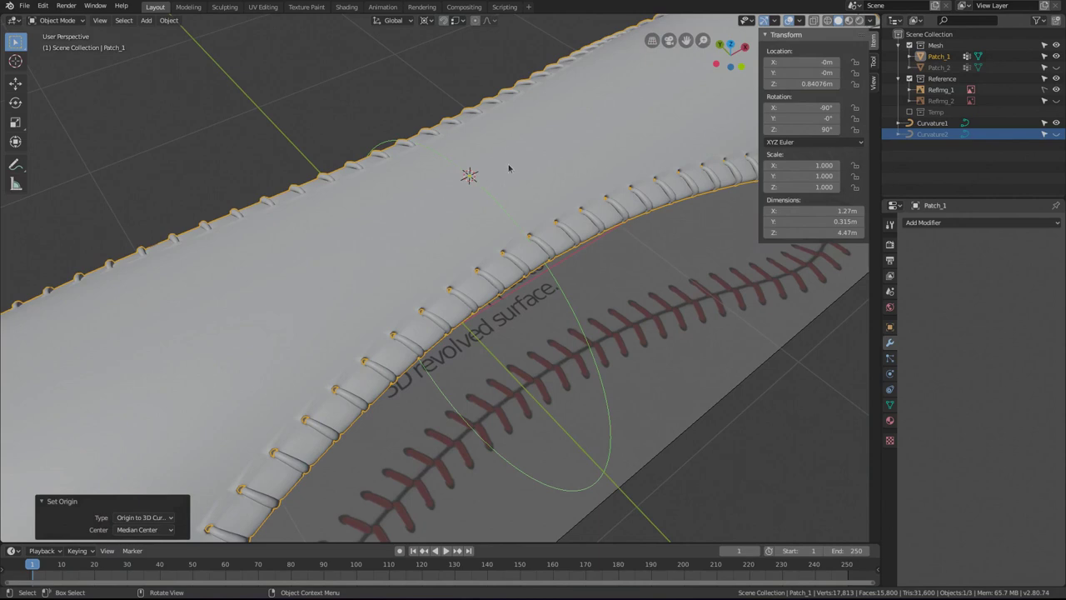
pyautogui.click(509, 154)
pyautogui.hotkey('alt', 'g')
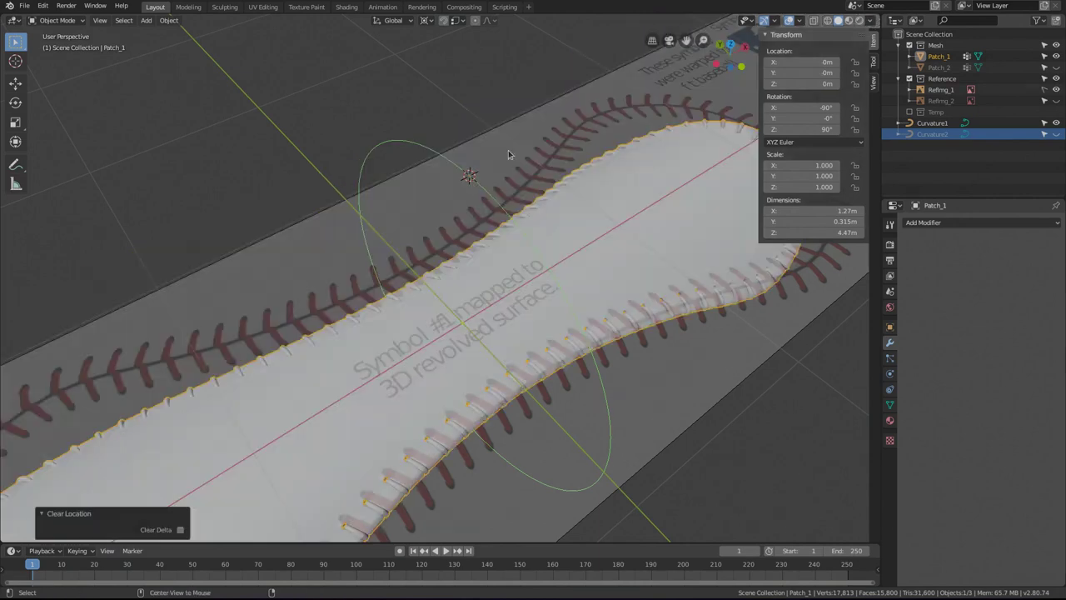
pyautogui.moveTo(508, 153); pyautogui.dragTo(613, 231, button='middle')
pyautogui.scroll(-4, 451, 208)
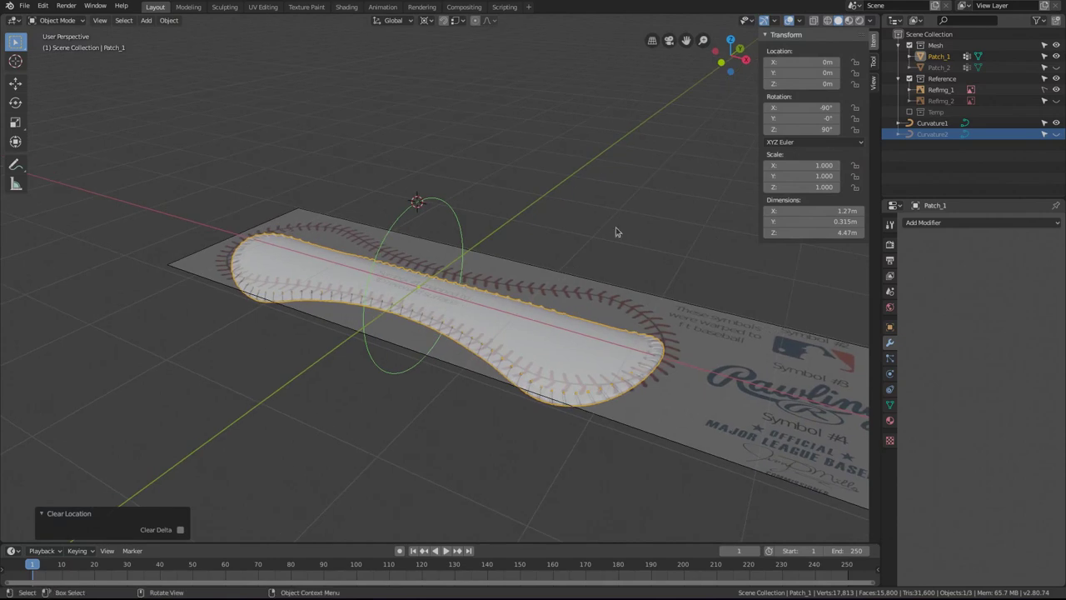
# Add a Curve modifier to Patch_1 using Curvature1 with deformation axis -Z.
pyautogui.click(932, 222)
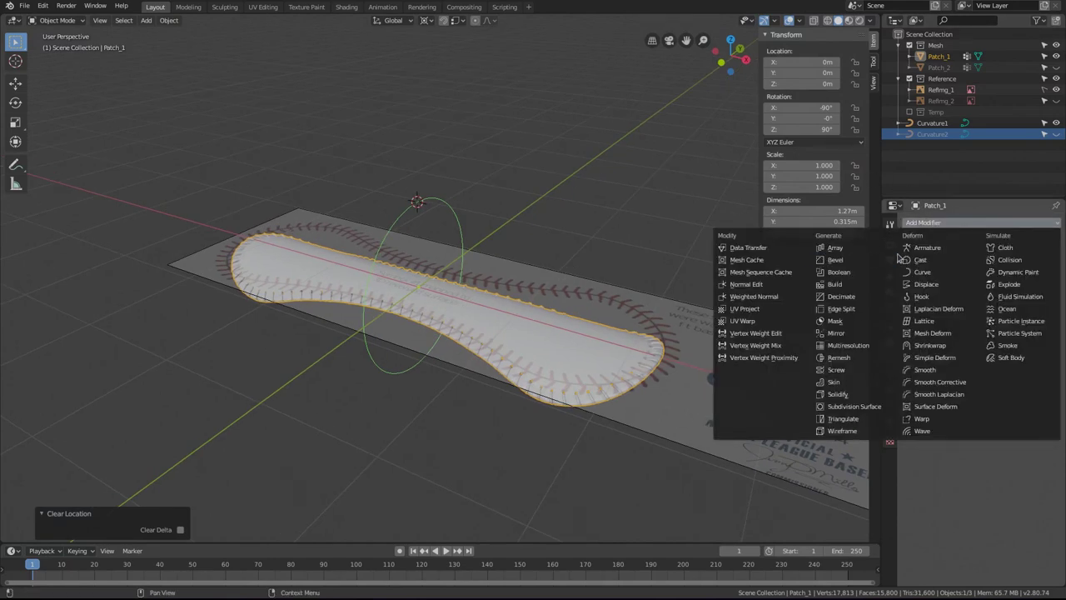
pyautogui.click(921, 272)
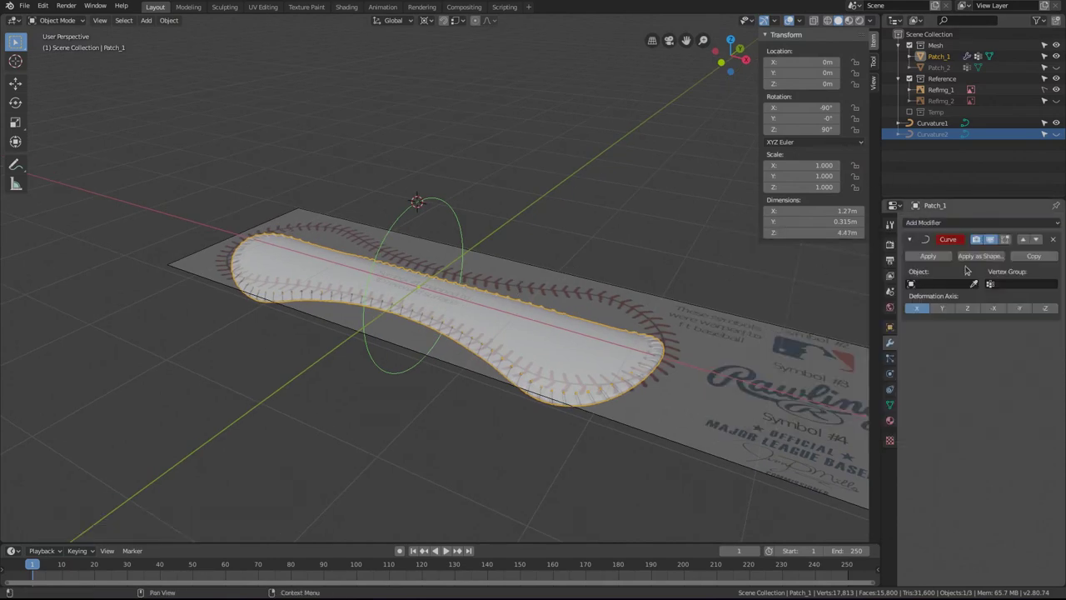
pyautogui.click(942, 284)
pyautogui.click(941, 311)
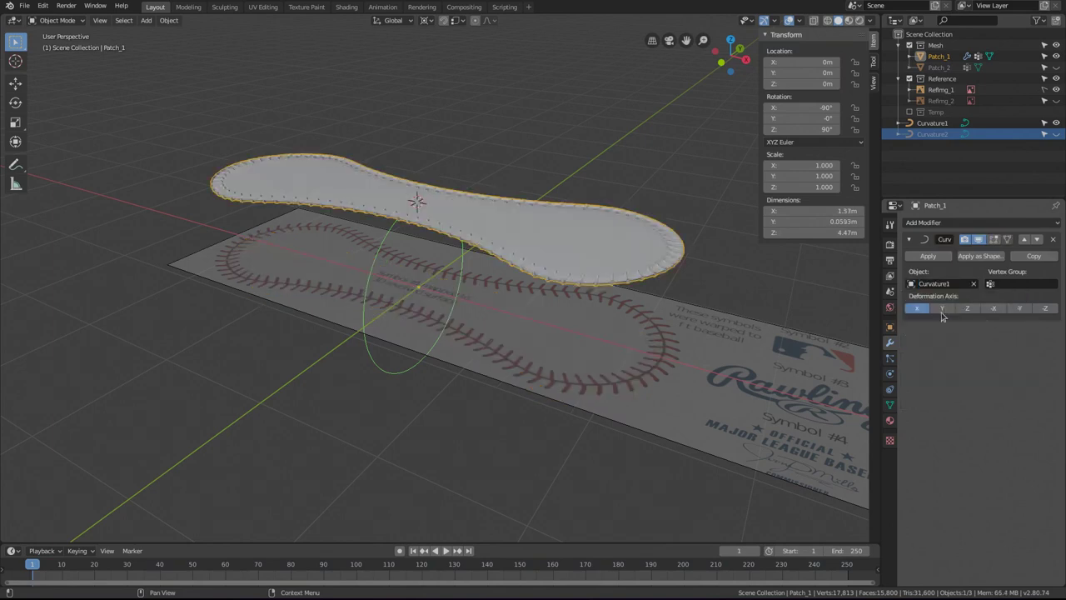
pyautogui.click(947, 310)
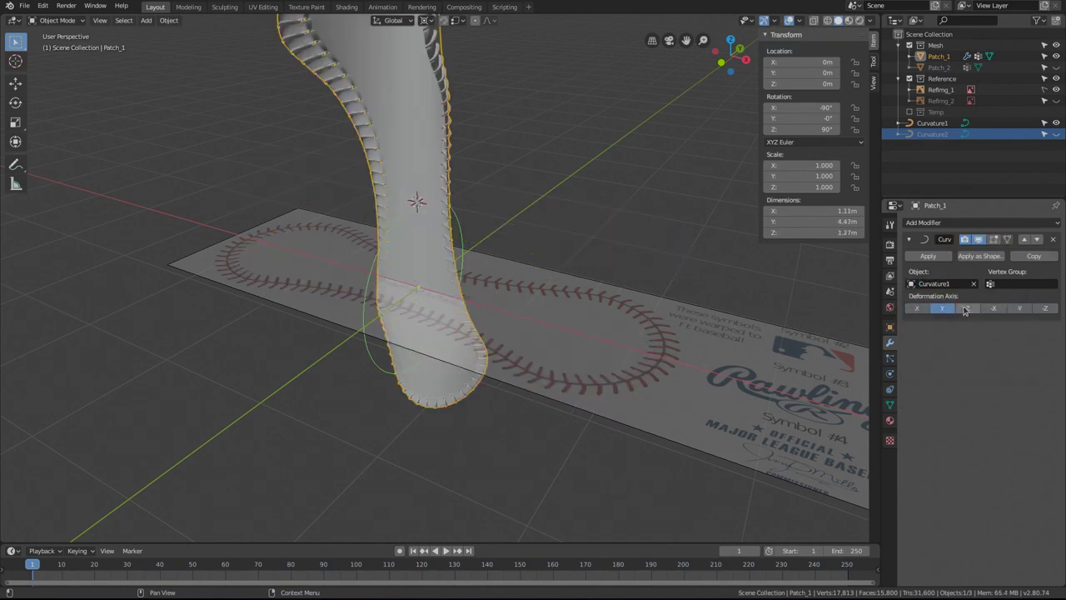
pyautogui.click(970, 309)
pyautogui.click(994, 309)
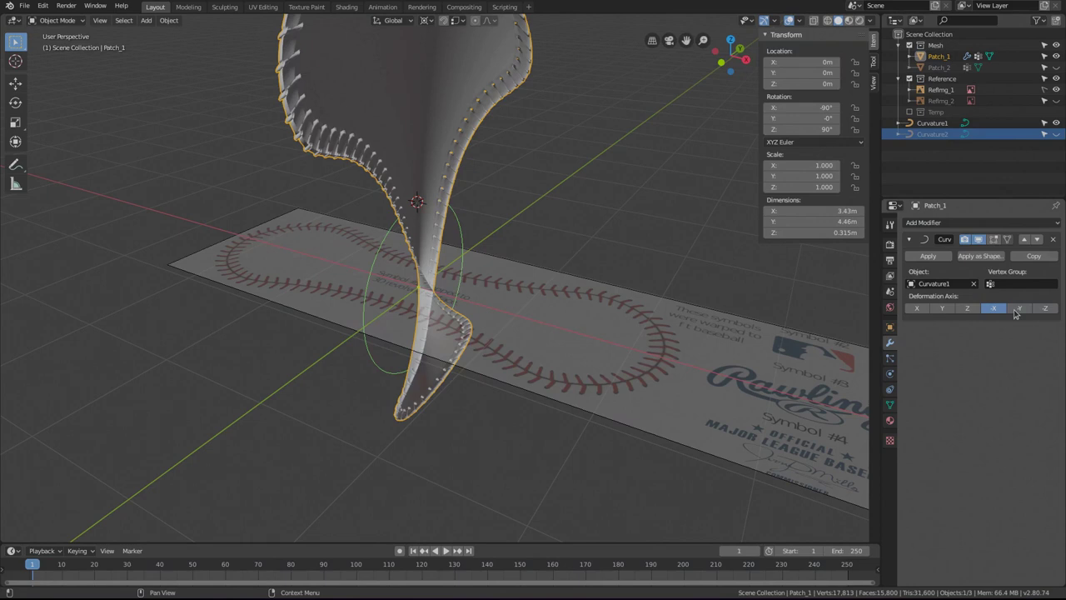
pyautogui.click(1018, 309)
pyautogui.click(1045, 308)
pyautogui.moveTo(469, 280); pyautogui.dragTo(387, 286, button='middle')
pyautogui.scroll(4, 375, 297)
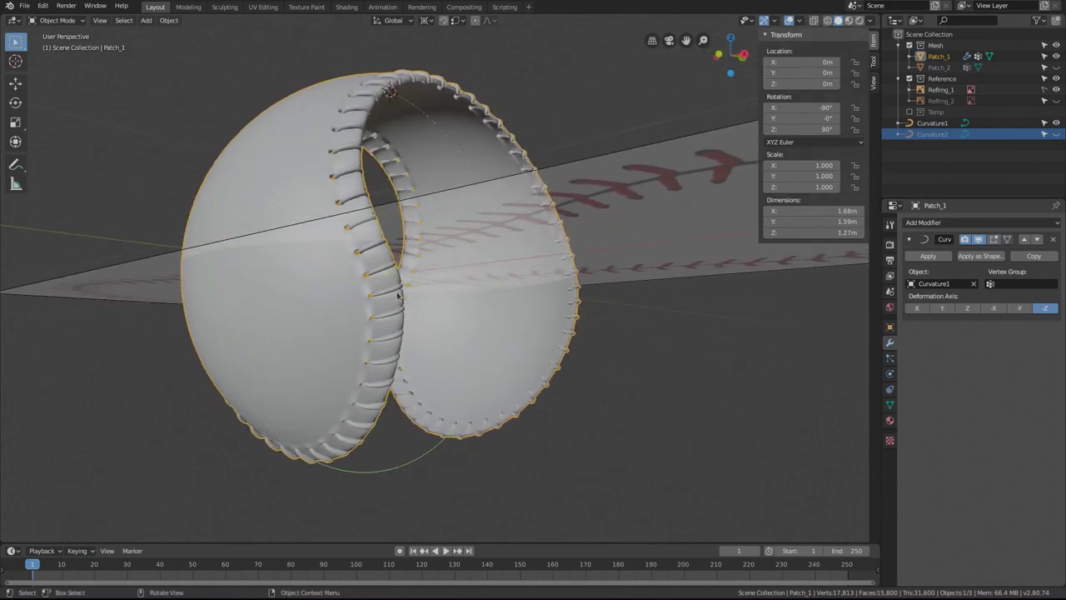
pyautogui.moveTo(394, 294); pyautogui.dragTo(420, 321, button='middle')
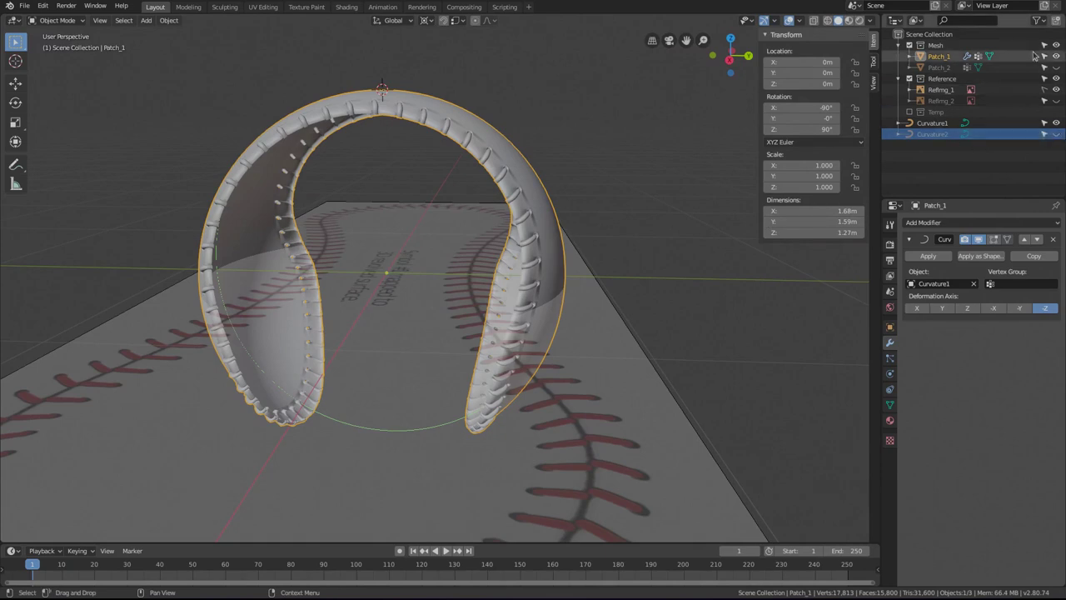
# Hide Curvature1, Patch_1 and Refimg_1, and show Patch_2 and Curvature2.
pyautogui.click(1055, 122)
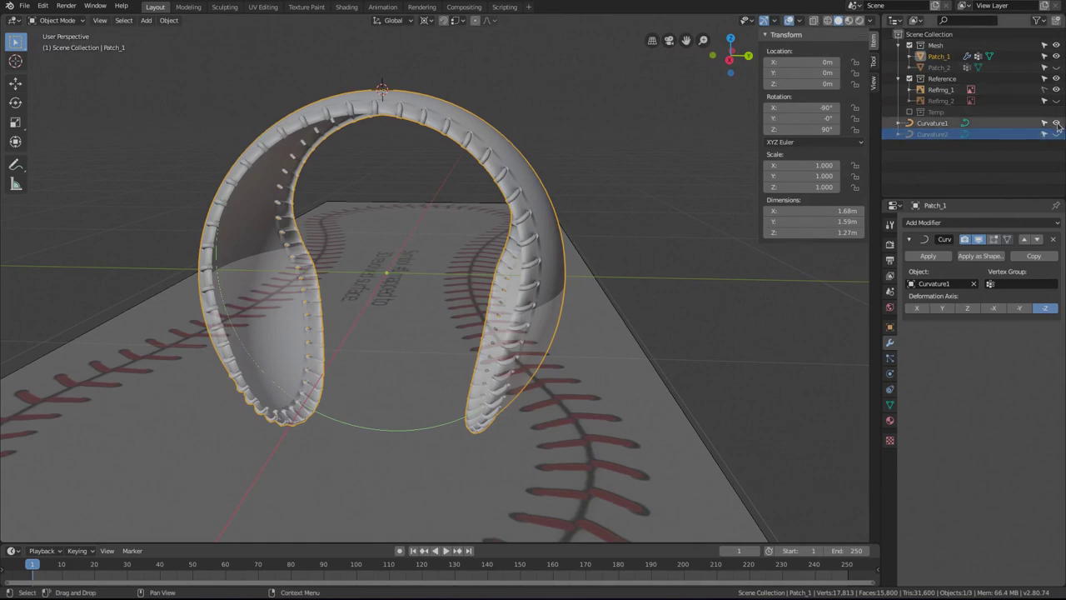
pyautogui.click(1055, 56)
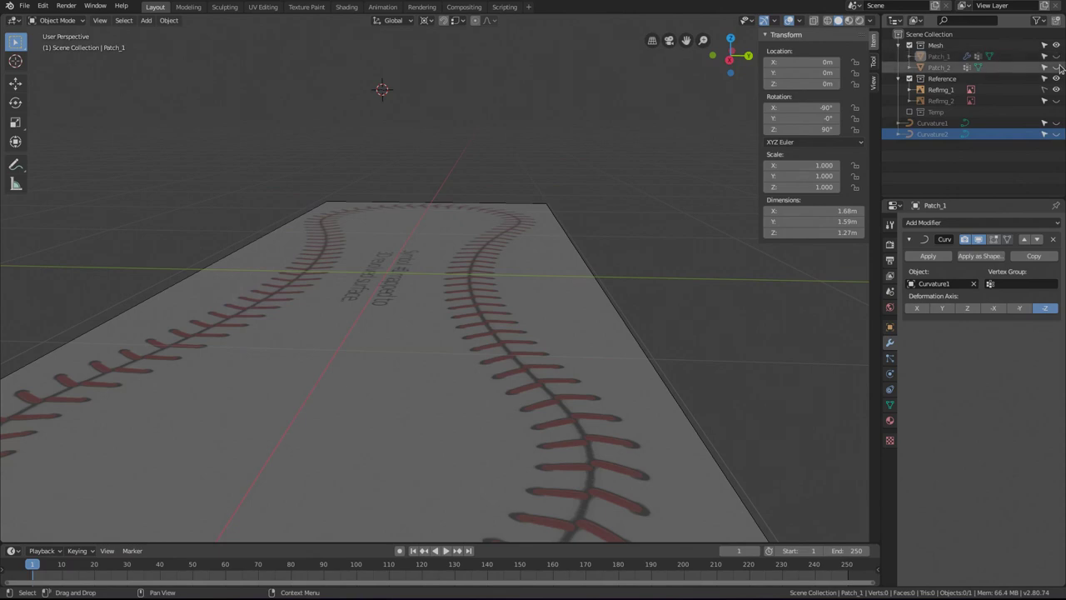
pyautogui.click(1055, 67)
pyautogui.click(1055, 133)
pyautogui.moveTo(629, 249); pyautogui.dragTo(526, 319, button='middle')
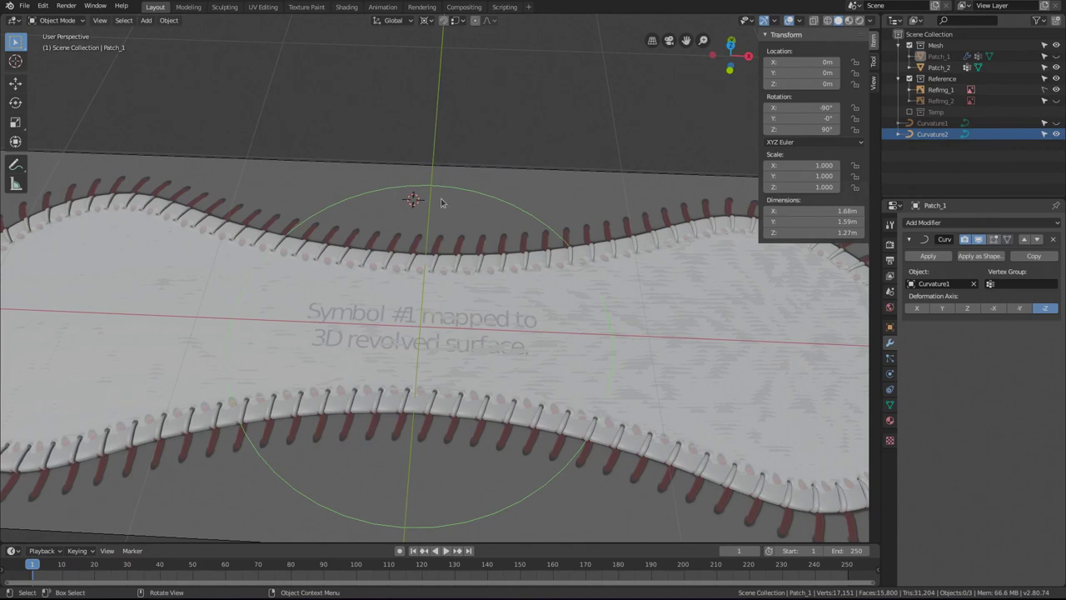
pyautogui.scroll(-5, 512, 334)
pyautogui.moveTo(512, 334); pyautogui.dragTo(448, 390, button='middle')
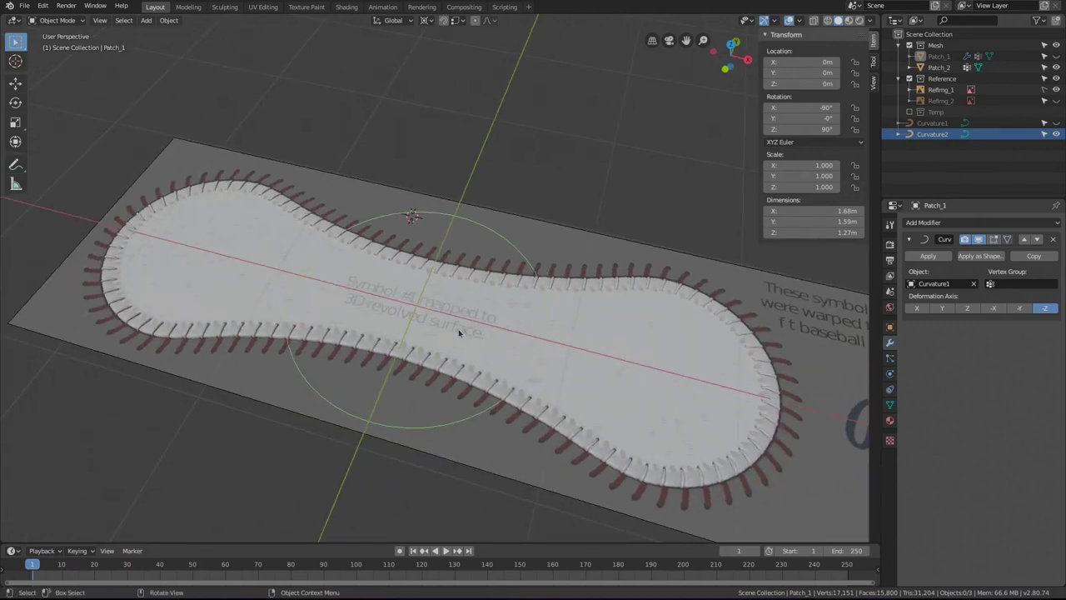
pyautogui.click(1056, 89)
pyautogui.moveTo(488, 338); pyautogui.dragTo(413, 388, button='middle')
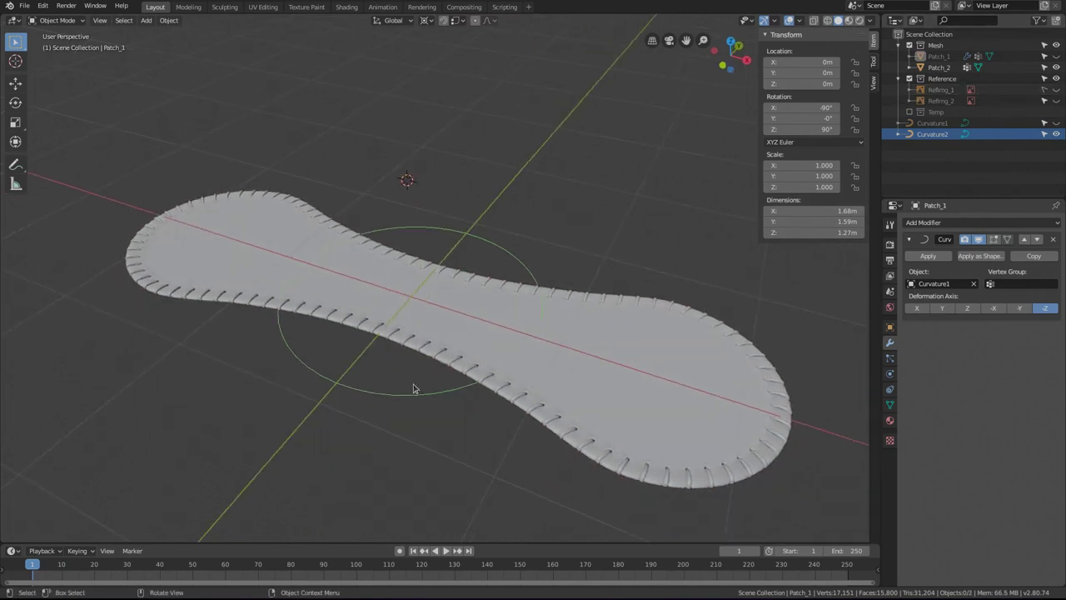
# Add a Curve modifier to Patch_2 following Curvature2 along the Y axis.
pyautogui.click(439, 314)
pyautogui.click(922, 225)
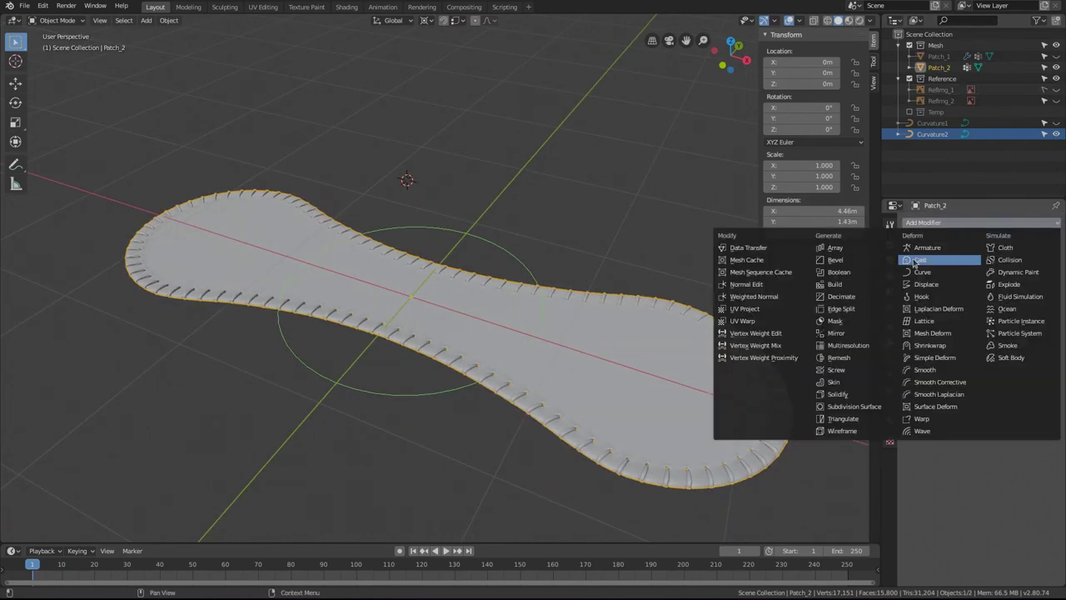
pyautogui.click(921, 276)
pyautogui.click(928, 283)
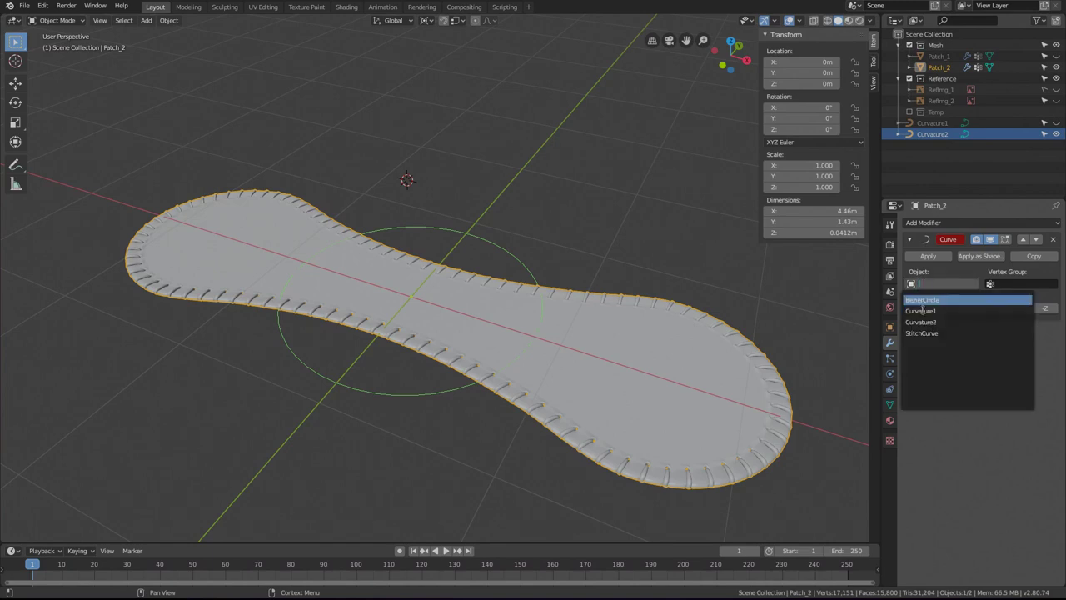
pyautogui.click(924, 314)
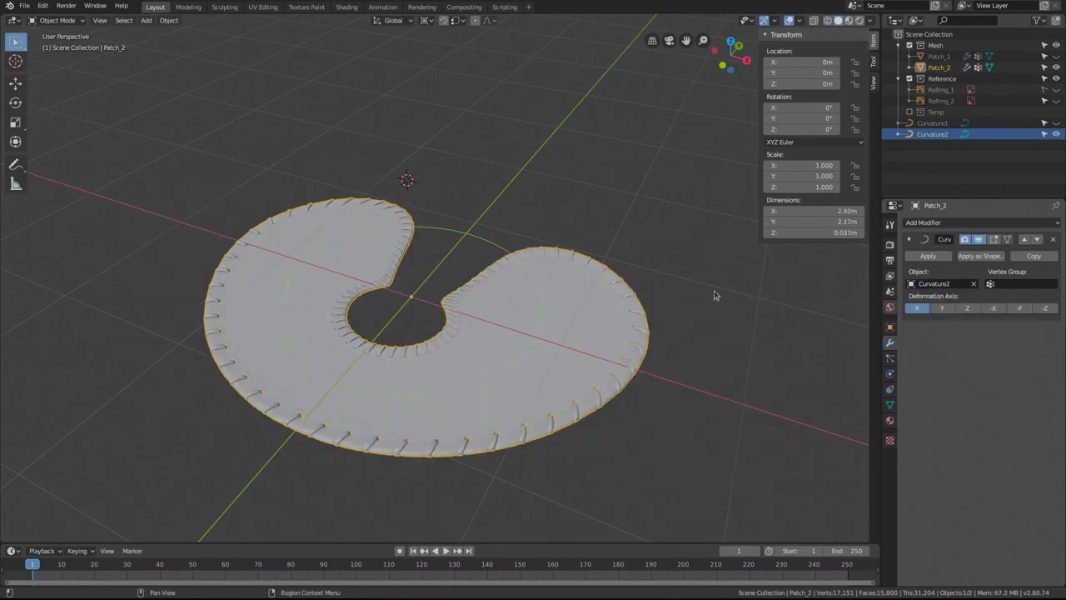
pyautogui.click(946, 312)
pyautogui.moveTo(452, 303); pyautogui.dragTo(446, 262, button='middle')
pyautogui.click(491, 326)
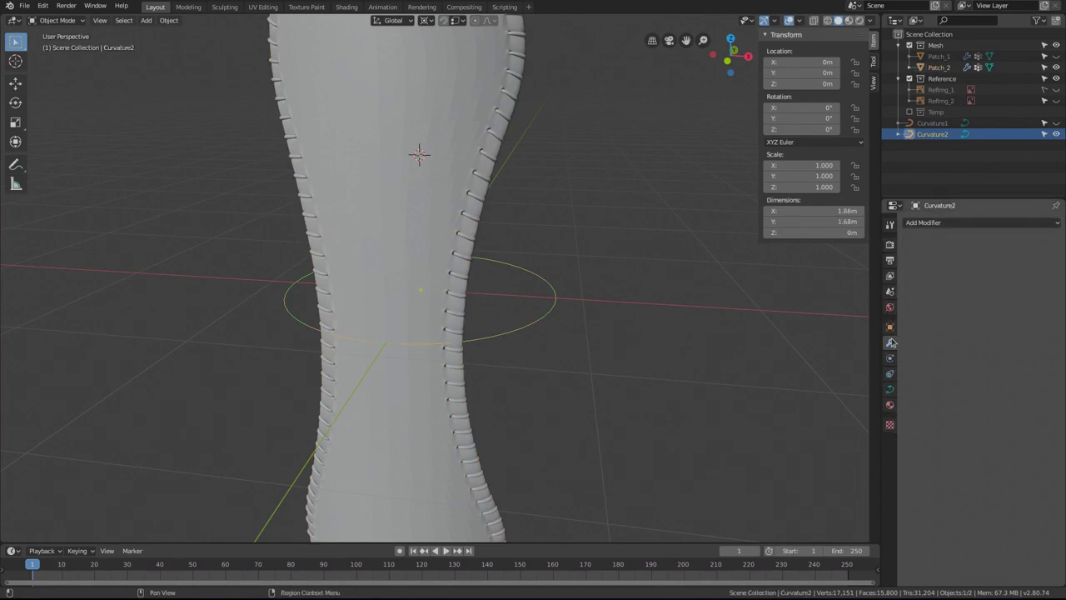
# Set Curvature2's Resolution Preview U to 128.
pyautogui.click(890, 388)
pyautogui.doubleClick(1002, 268)
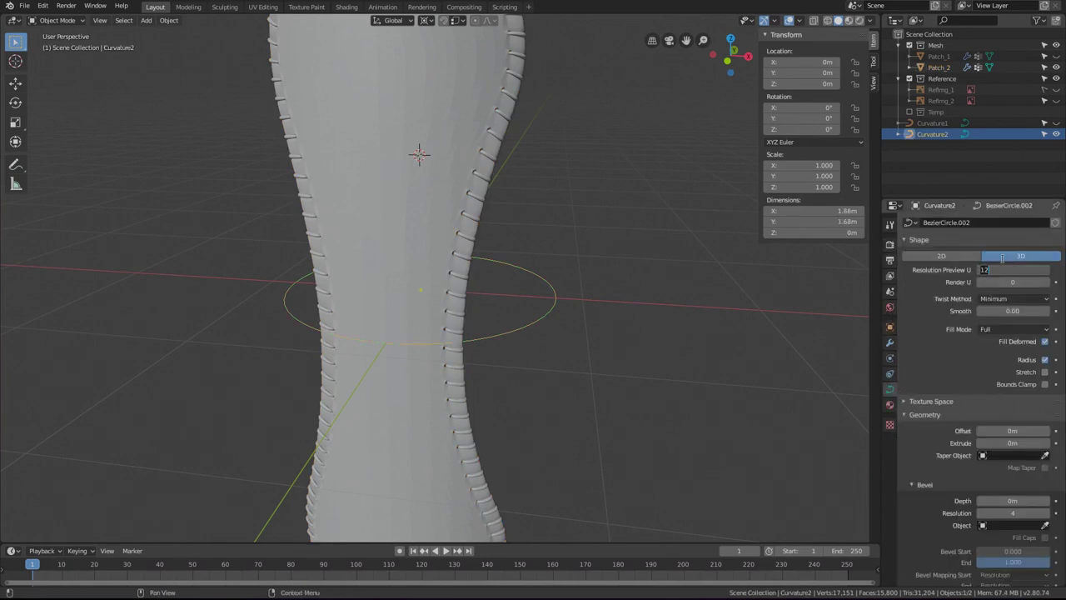
pyautogui.write('128')
pyautogui.press('Return')
pyautogui.click(475, 107)
pyautogui.rightClick(464, 105)
pyautogui.press('Escape')
pyautogui.moveTo(499, 362); pyautogui.dragTo(424, 356, button='middle')
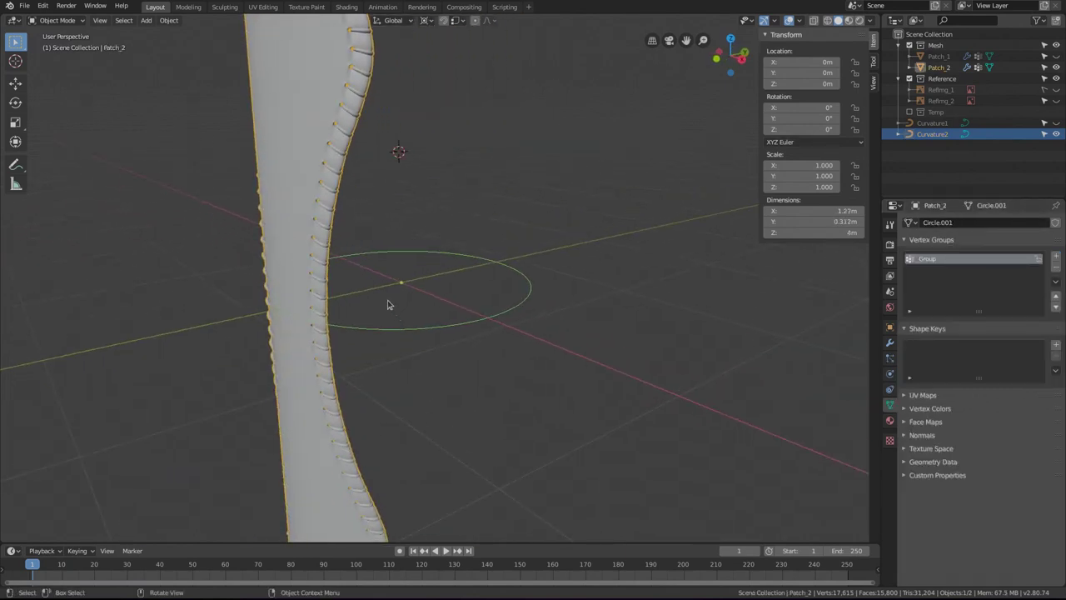
pyautogui.moveTo(298, 322); pyautogui.dragTo(406, 299, button='middle')
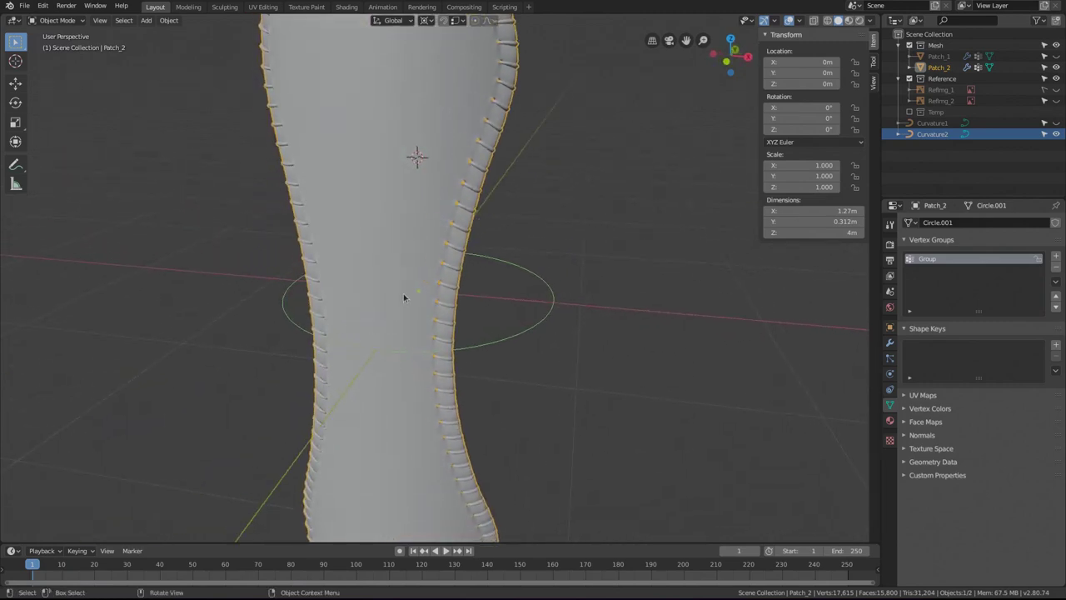
# Set Curvature2's control points Mean Radius to 1 in Edit Mode.
pyautogui.click(505, 339)
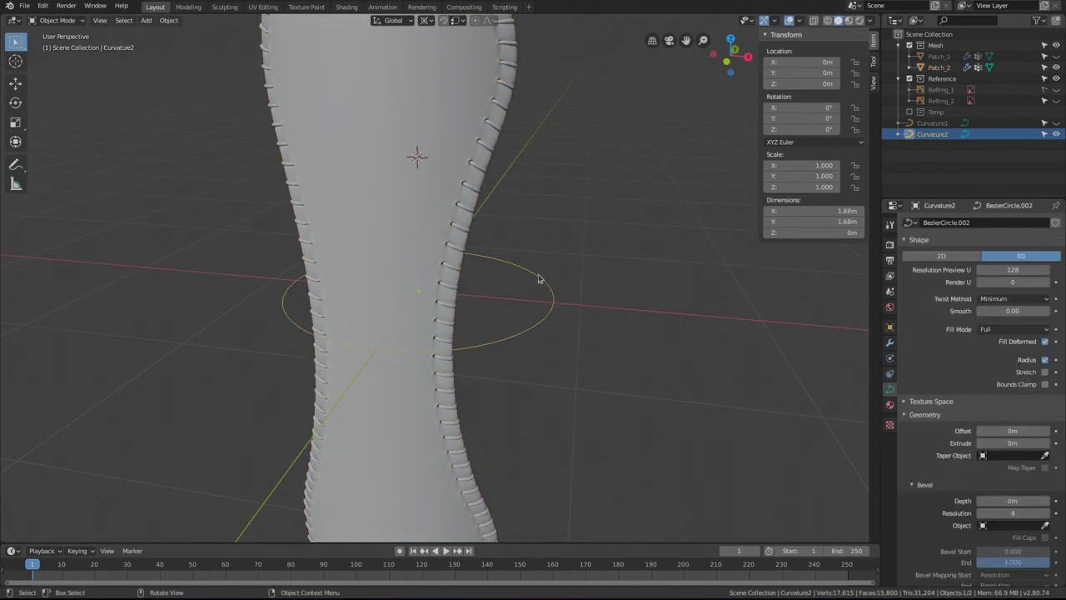
pyautogui.press('Tab')
pyautogui.click(857, 120)
pyautogui.write('1')
pyautogui.press('Return')
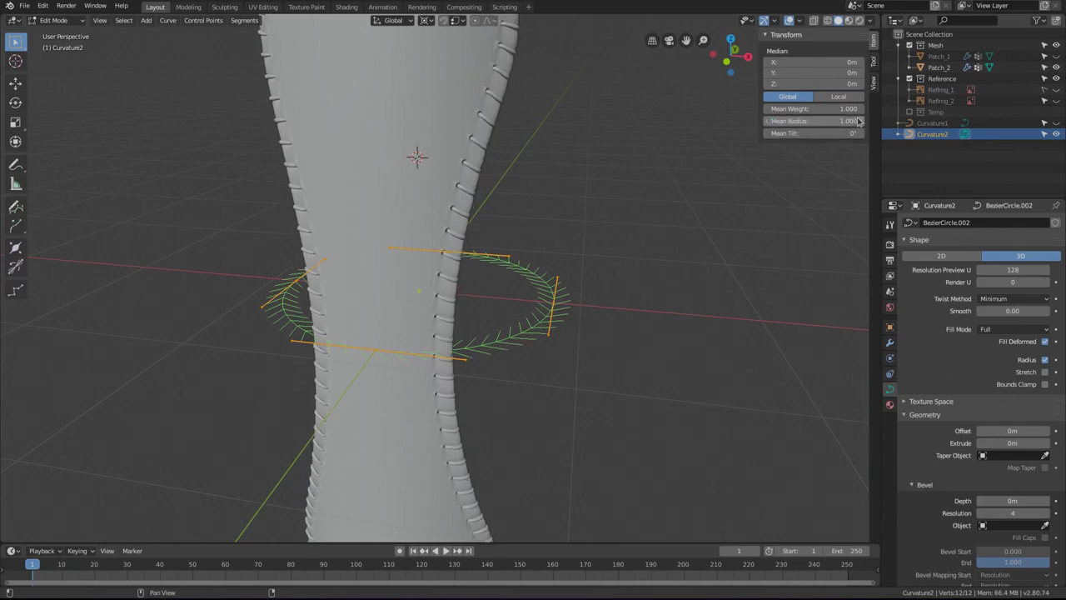
pyautogui.scroll(-3, 428, 191)
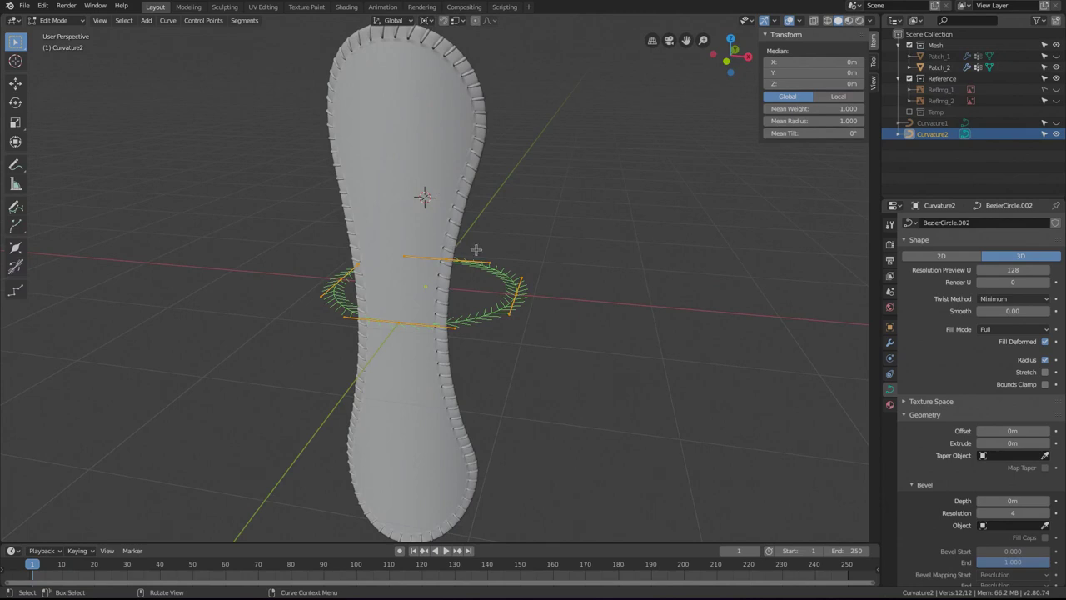
pyautogui.press('Tab')
# Apply Patch_2's Curve modifier to bake the bent strip into its mesh.
pyautogui.moveTo(466, 297); pyautogui.dragTo(413, 291, button='middle')
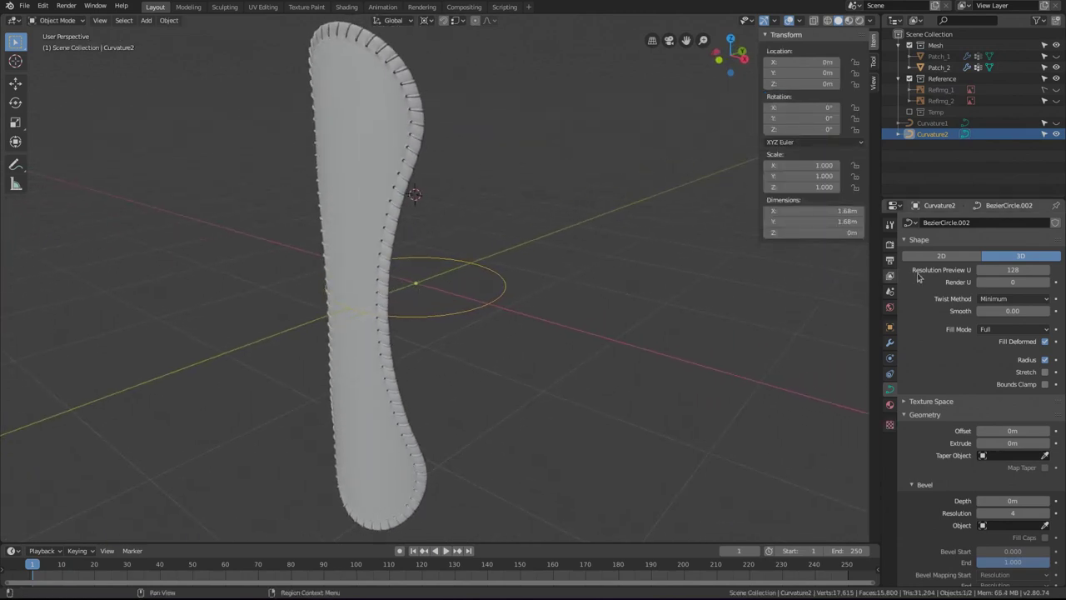
pyautogui.click(889, 342)
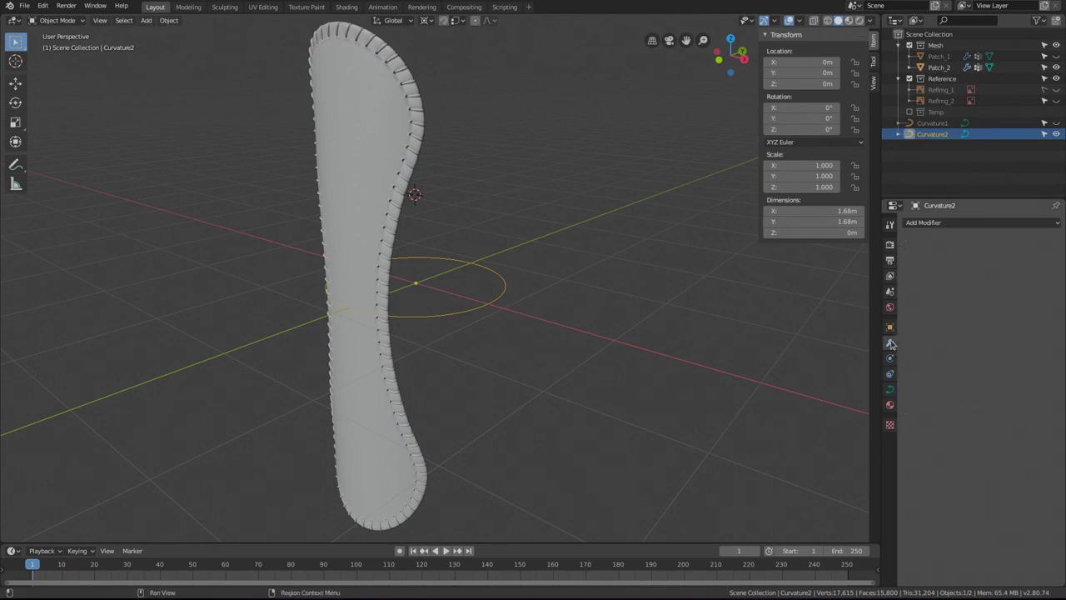
pyautogui.click(376, 206)
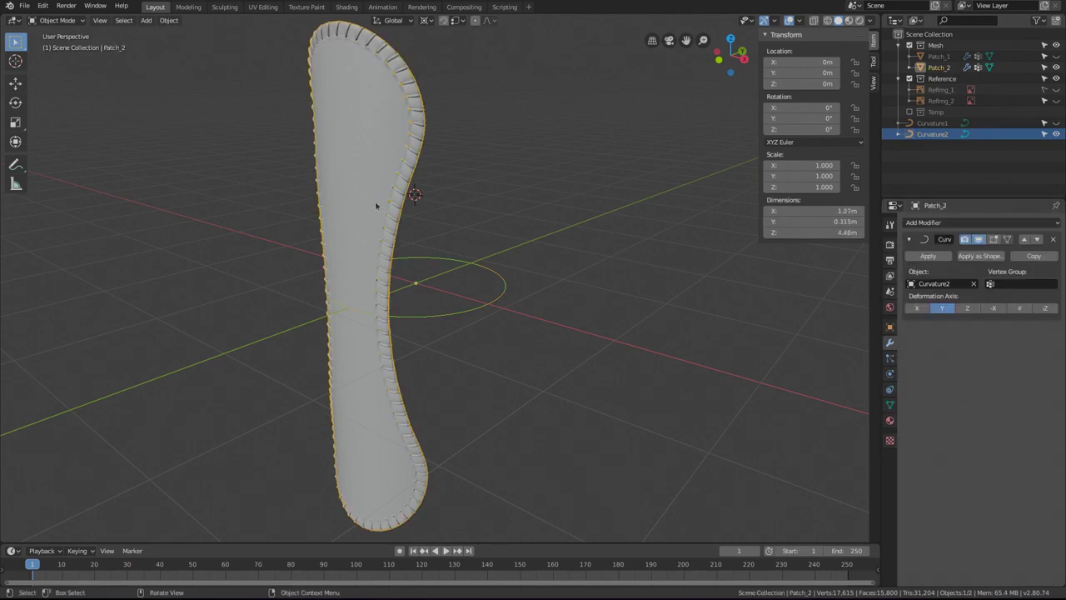
pyautogui.click(929, 256)
pyautogui.moveTo(583, 288); pyautogui.dragTo(419, 309, button='middle')
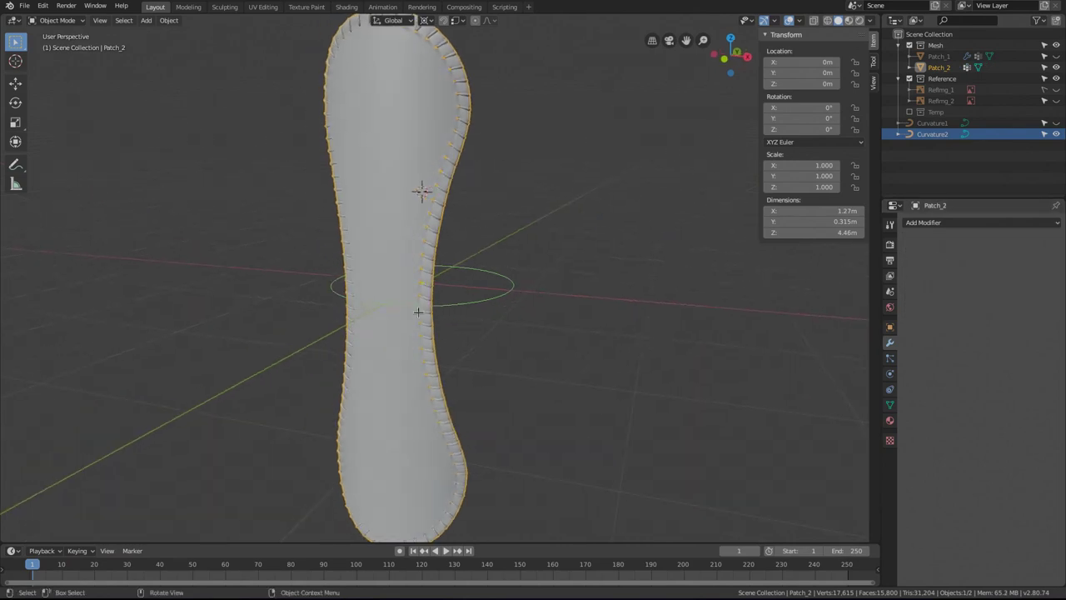
# Snap the 3D cursor to a centre vertex of Patch_2 from the front view.
pyautogui.press('Tab')
pyautogui.press('KP_1')
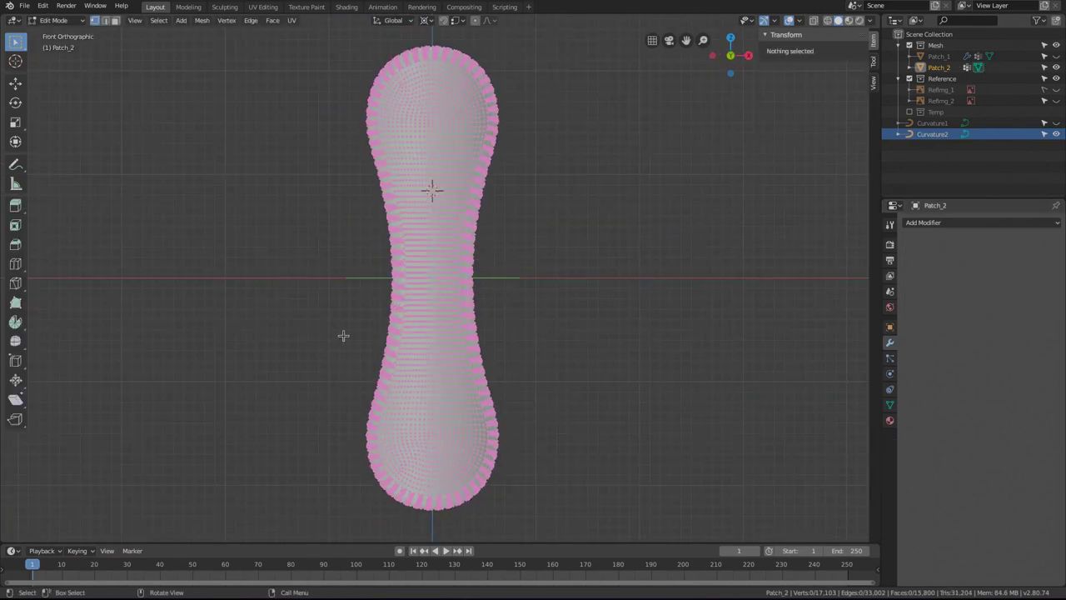
pyautogui.scroll(7, 400, 281)
pyautogui.click(398, 277)
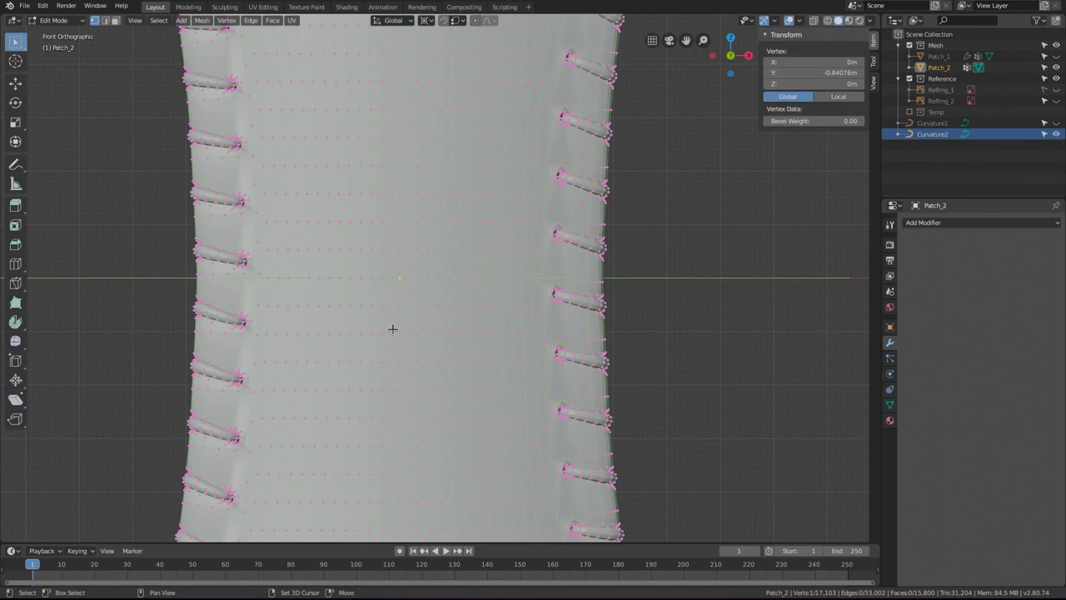
pyautogui.hotkey('shift', 's')
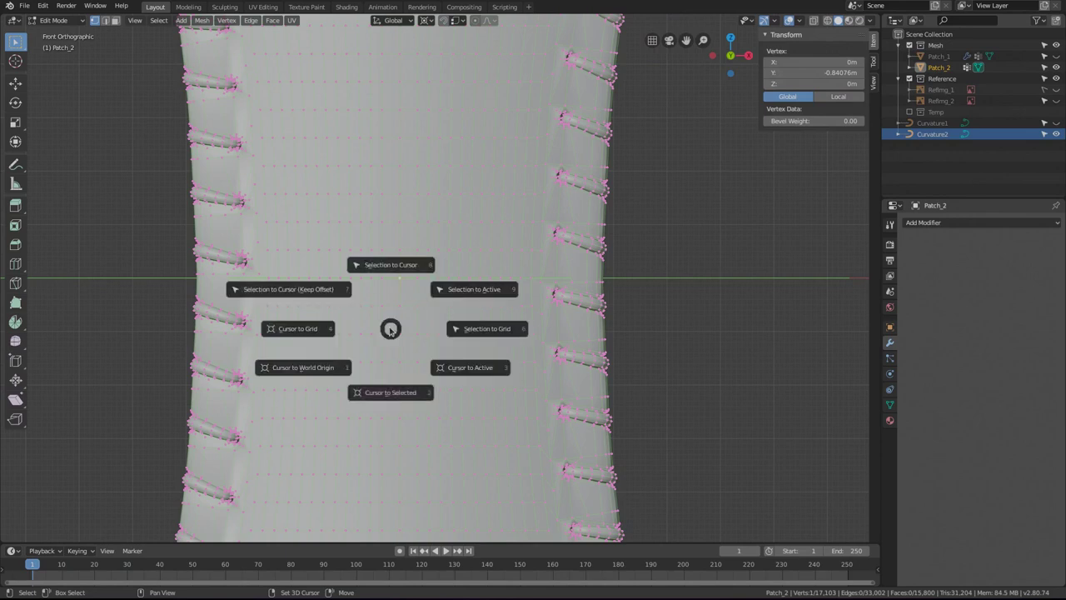
pyautogui.click(394, 386)
# Set Patch_2's origin to the 3D cursor and clear its location to zero.
pyautogui.press('Tab')
pyautogui.moveTo(475, 285); pyautogui.dragTo(392, 232, button='middle')
pyautogui.press('q')
pyautogui.click(428, 276)
pyautogui.hotkey('alt', 'g')
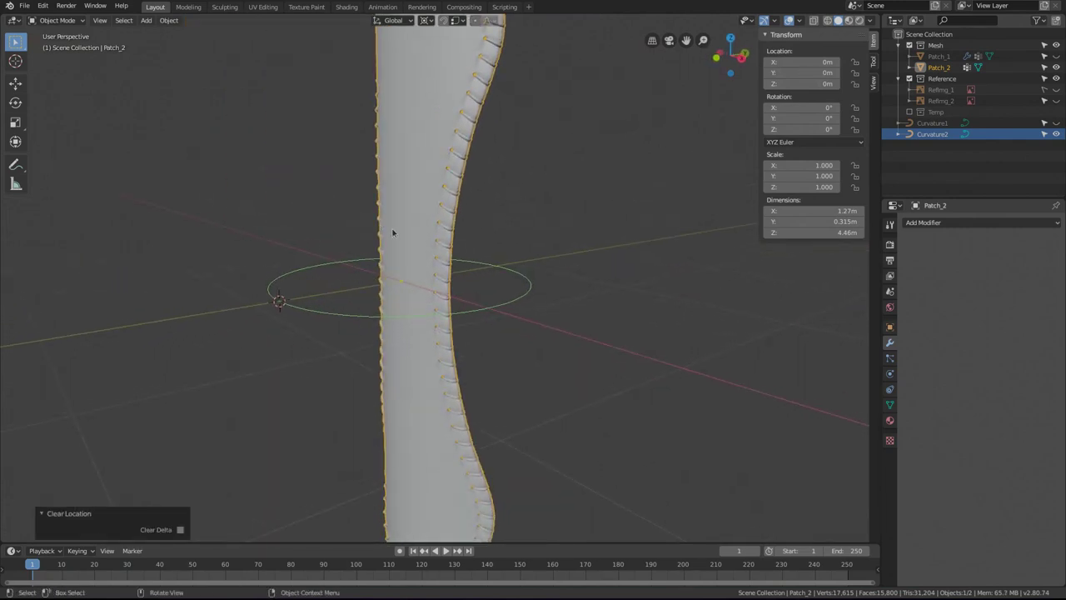
# Add a Curve modifier to Patch_2 targeting Curvature2.
pyautogui.click(966, 224)
pyautogui.click(944, 271)
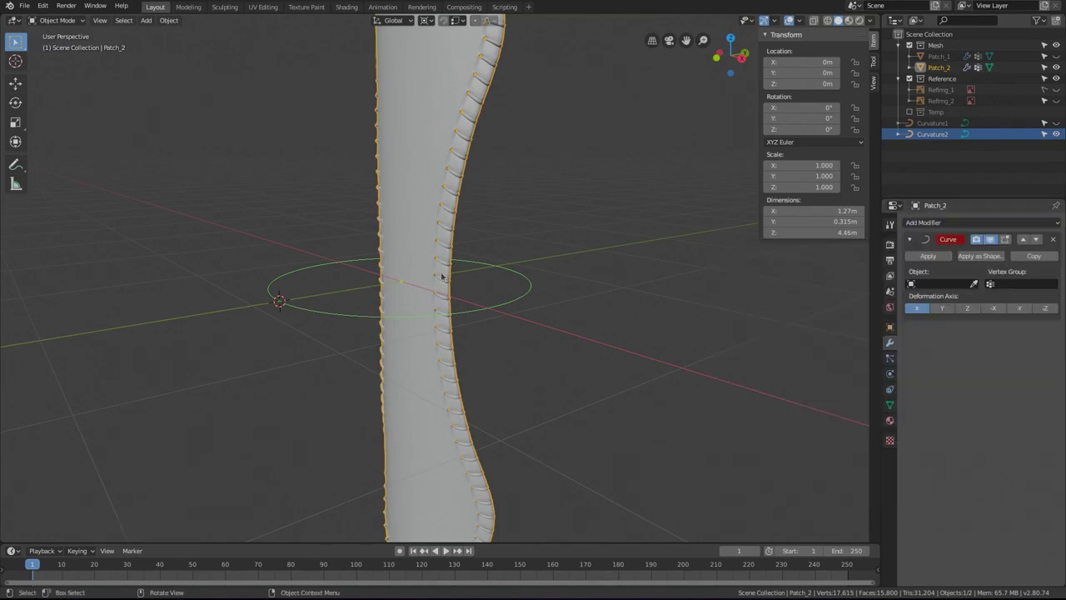
pyautogui.click(946, 284)
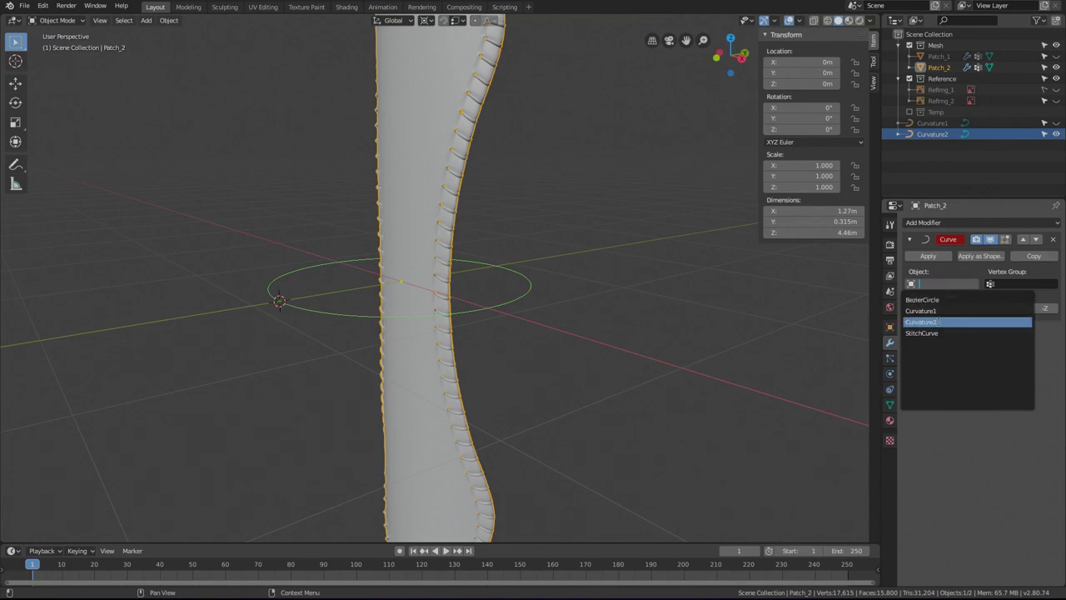
pyautogui.click(934, 322)
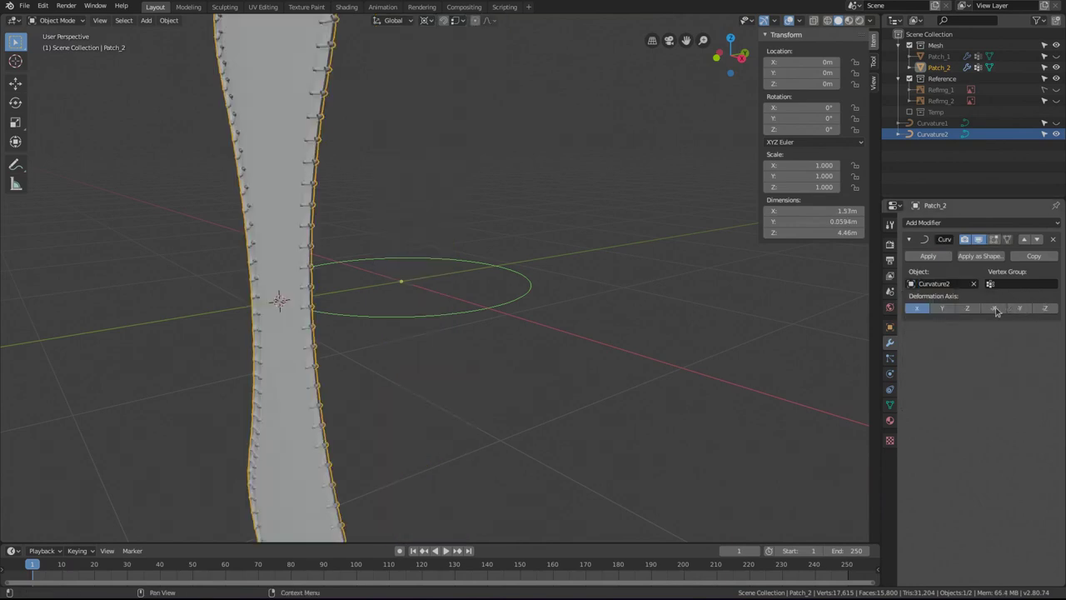
# Set the deformation axis to -Z to curl the strip, and unhide Curvature1.
pyautogui.click(940, 309)
pyautogui.click(966, 309)
pyautogui.click(993, 310)
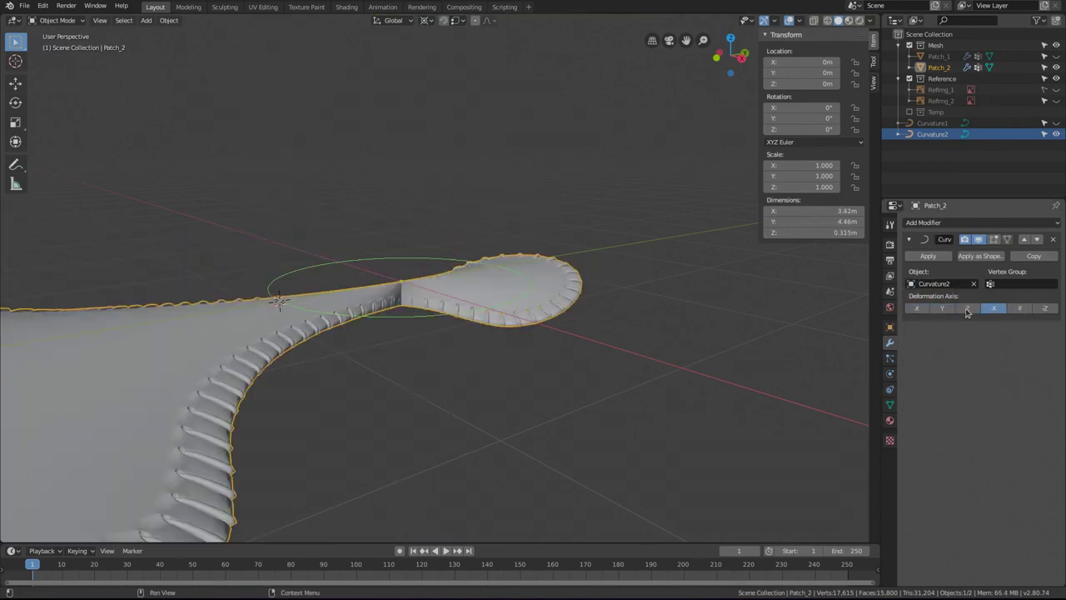
pyautogui.click(966, 309)
pyautogui.click(994, 309)
pyautogui.click(1015, 309)
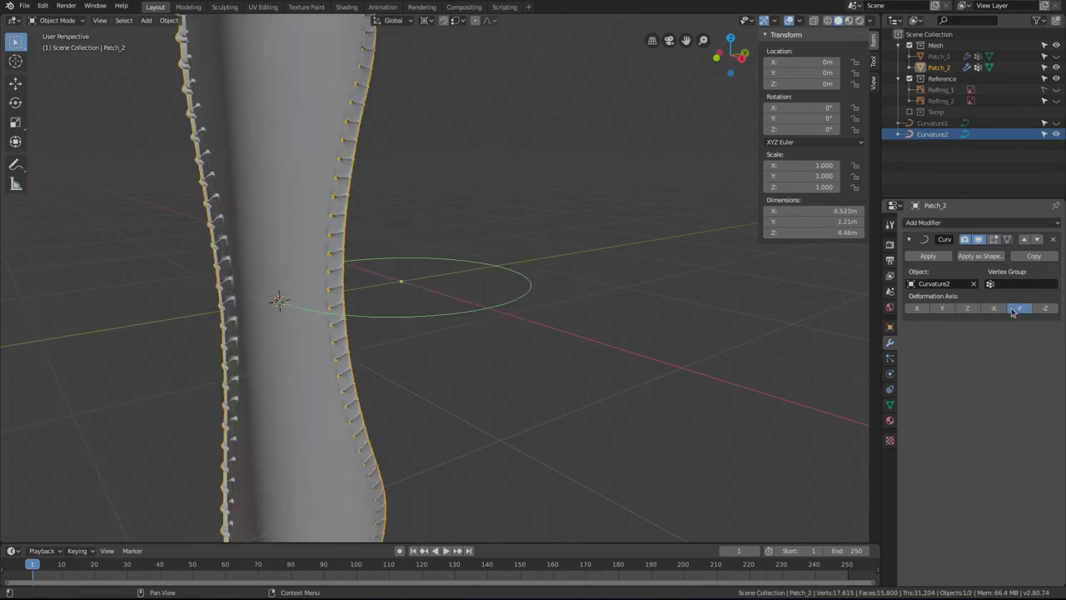
pyautogui.click(1044, 309)
pyautogui.moveTo(408, 272); pyautogui.dragTo(391, 300, button='middle')
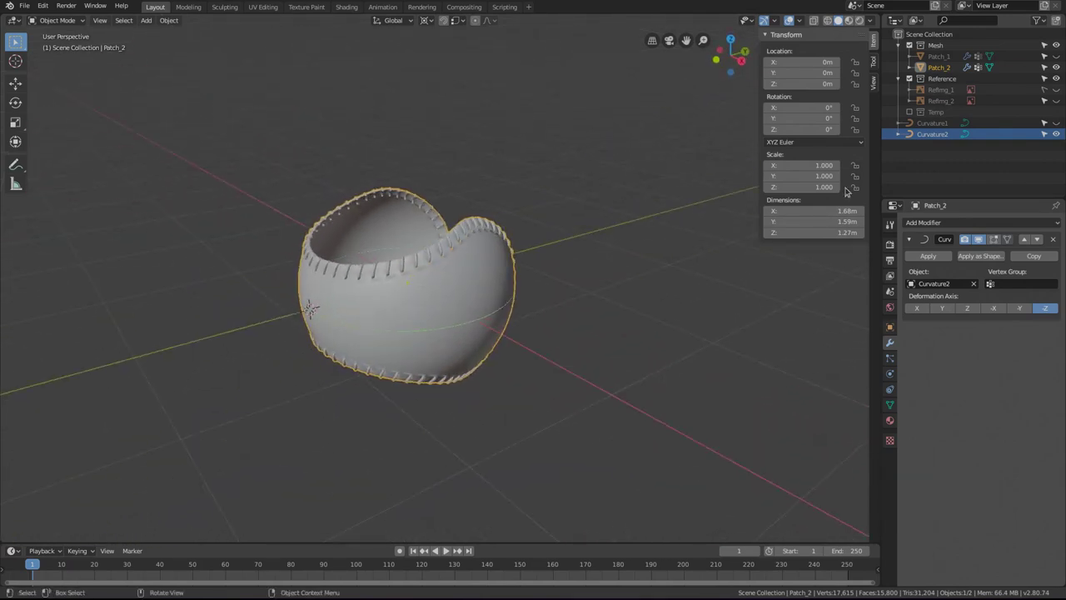
pyautogui.click(1057, 123)
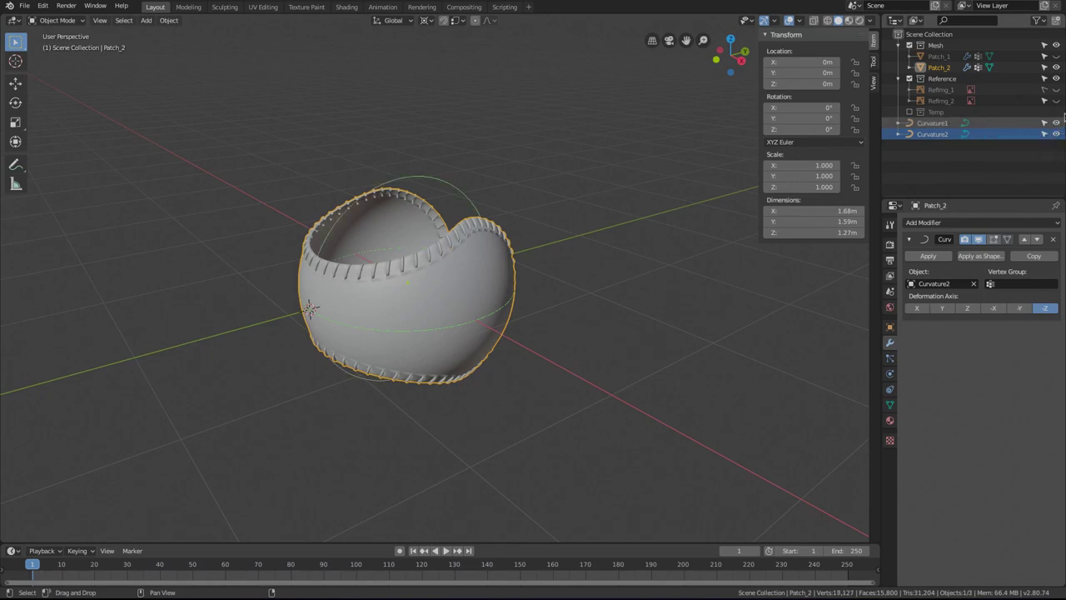
# Unhide Patch_1, select it and frame it in the view.
pyautogui.click(1057, 56)
pyautogui.moveTo(441, 258)
pyautogui.mouseDown(button='middle')
pyautogui.moveTo(452, 238)
pyautogui.moveTo(437, 251)
pyautogui.moveTo(452, 239)
pyautogui.moveTo(467, 246)
pyautogui.moveTo(441, 241)
pyautogui.moveTo(477, 233)
pyautogui.moveTo(435, 240)
pyautogui.mouseUp(button='middle')
pyautogui.click(437, 188)
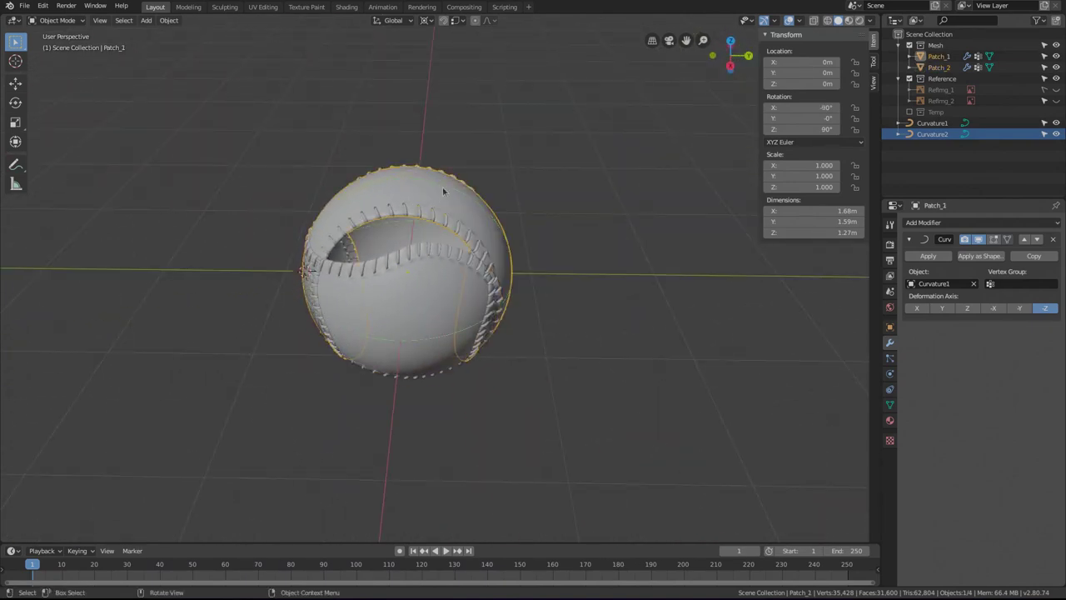
pyautogui.click(443, 189)
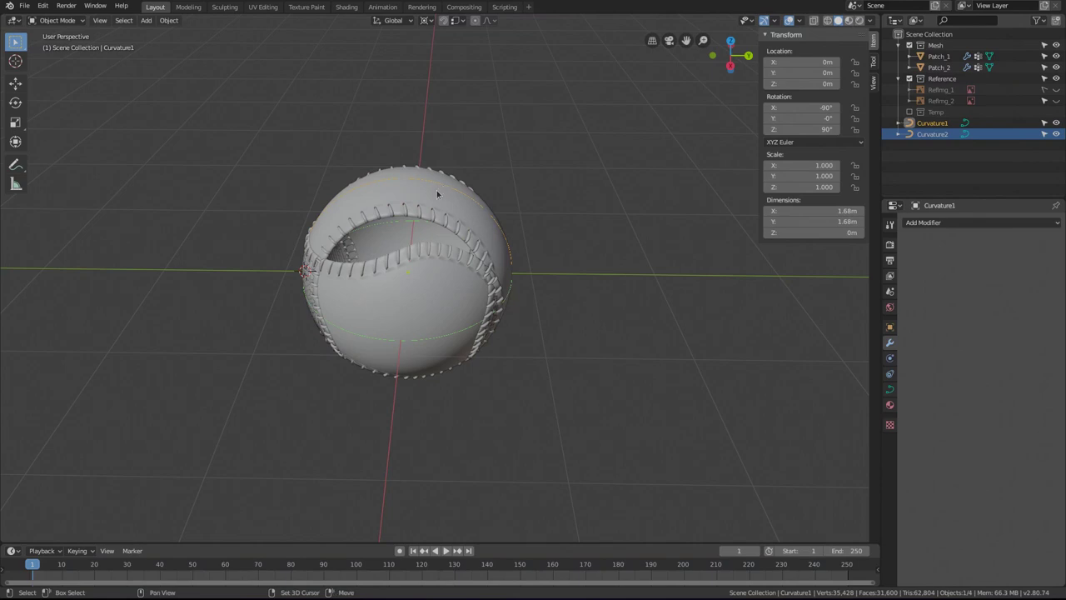
pyautogui.click(437, 193)
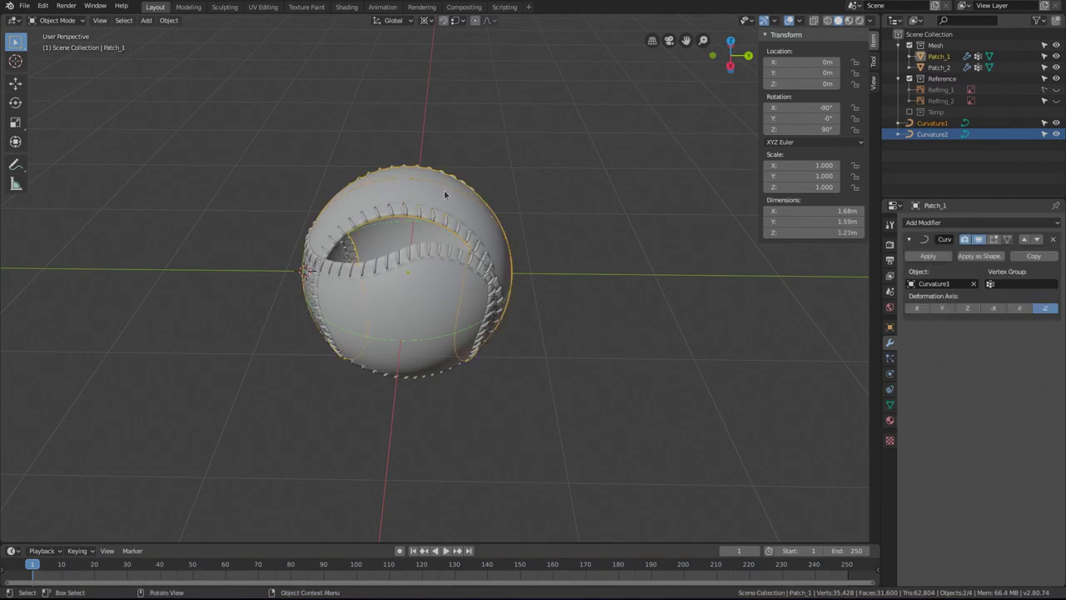
pyautogui.press('r')
pyautogui.press('x')
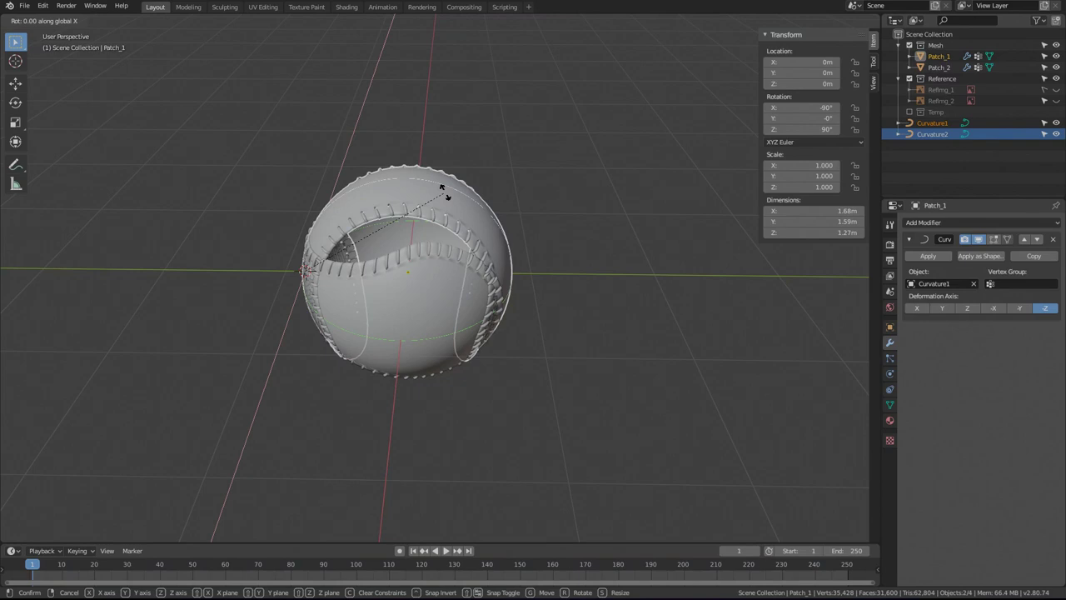
pyautogui.press('Escape')
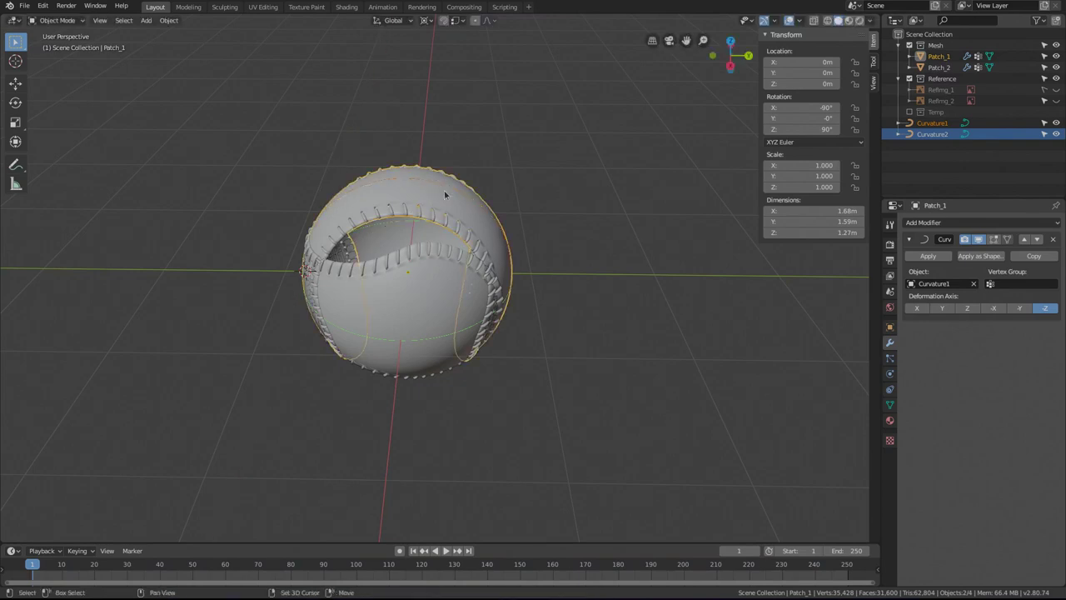
pyautogui.press('KP_Decimal')
pyautogui.scroll(2, 444, 193)
pyautogui.scroll(-6, 444, 193)
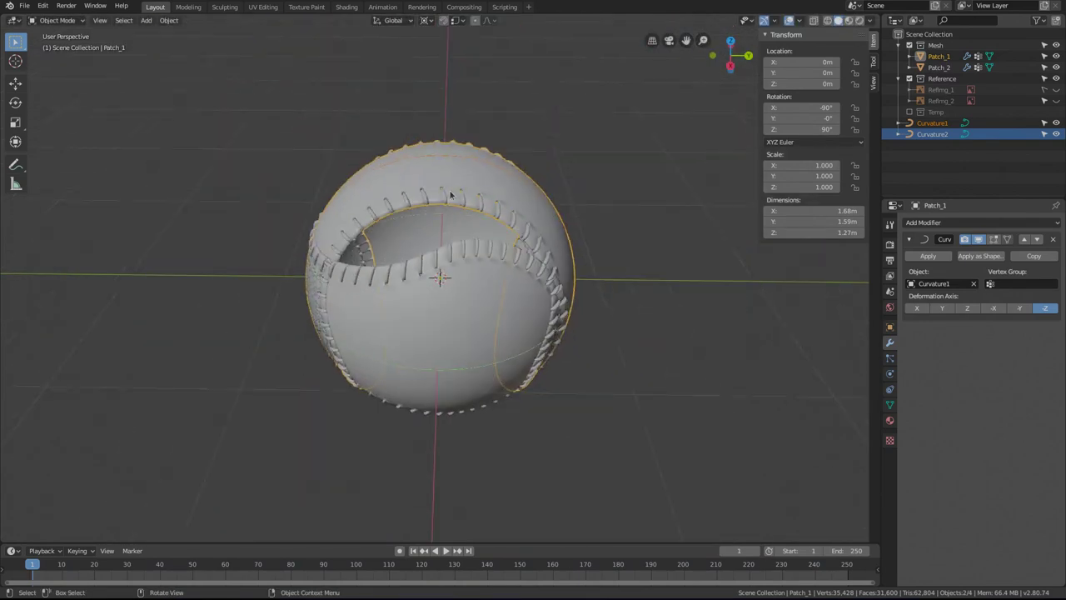
# Rotate Patch_1 -90° about the X axis so the two halves interlock.
pyautogui.press('r')
pyautogui.write('x')
pyautogui.write('90')
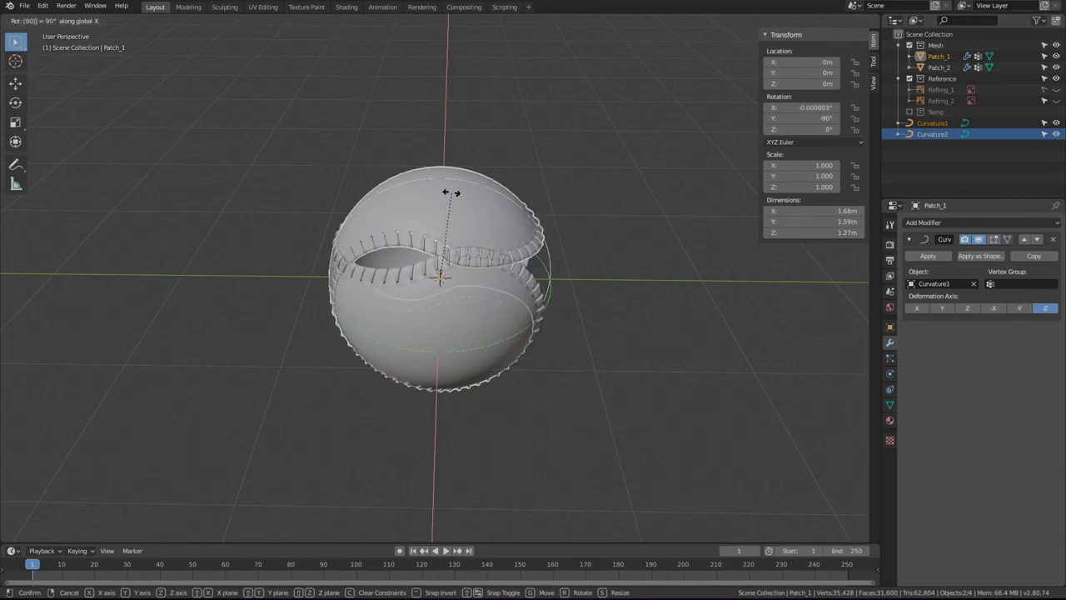
pyautogui.press('-')
pyautogui.press('Return')
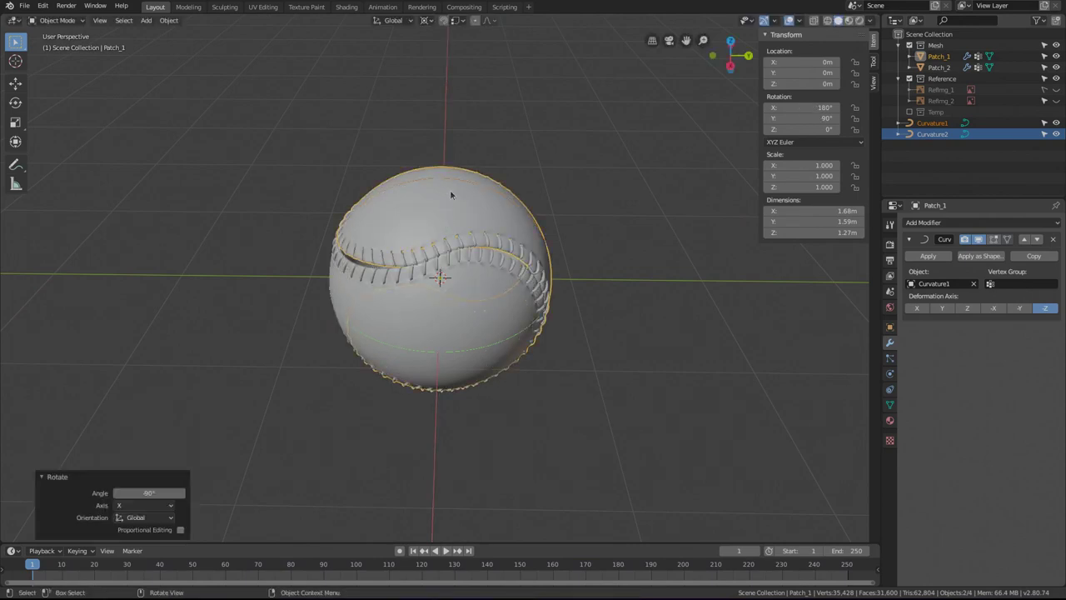
pyautogui.scroll(-3, 450, 189)
pyautogui.moveTo(450, 189)
pyautogui.mouseDown(button='middle')
pyautogui.moveTo(459, 298)
pyautogui.moveTo(525, 286)
pyautogui.moveTo(493, 262)
pyautogui.moveTo(501, 283)
pyautogui.moveTo(479, 310)
pyautogui.moveTo(507, 315)
pyautogui.moveTo(488, 309)
pyautogui.moveTo(503, 312)
pyautogui.moveTo(456, 201)
pyautogui.mouseUp(button='middle')
pyautogui.scroll(4, 460, 297)
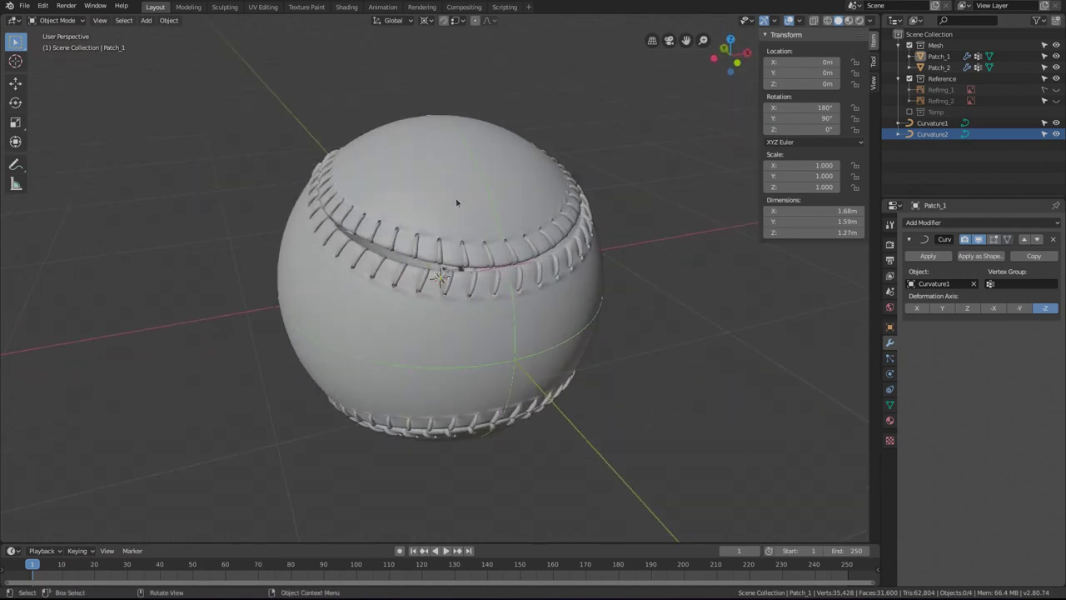
# Select both the Curvature1 and Curvature2 guide curves.
pyautogui.click(480, 171)
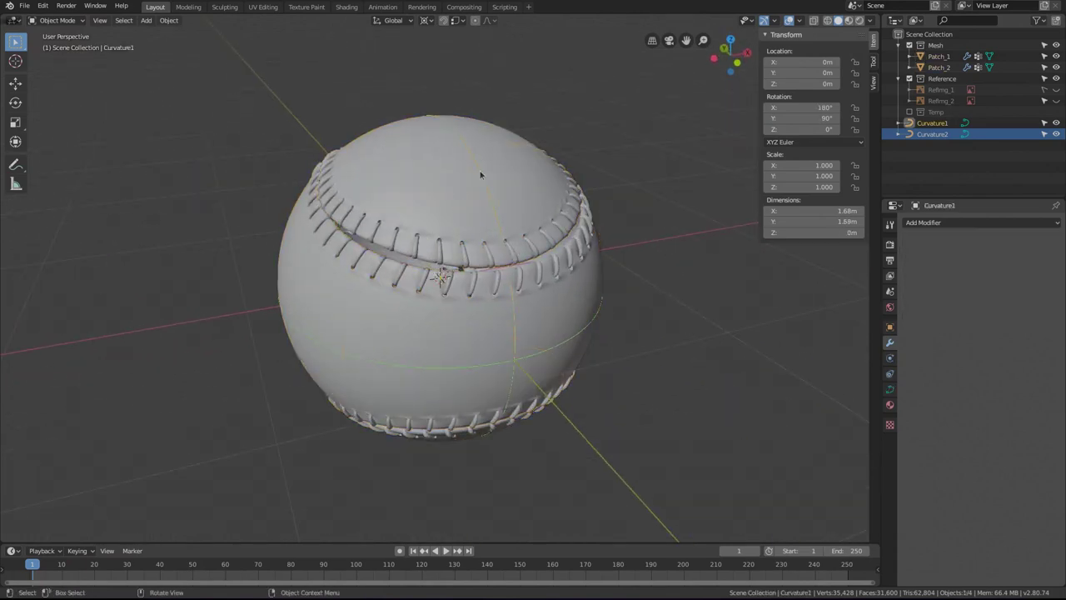
pyautogui.keyDown('ctrl'); pyautogui.click(924, 133); pyautogui.keyUp('ctrl')
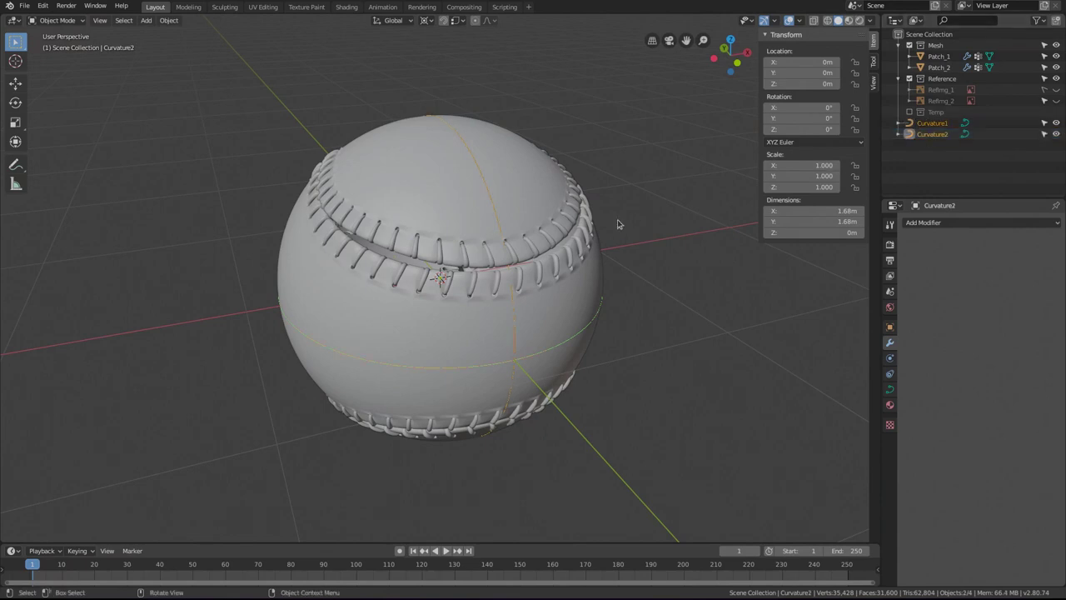
pyautogui.moveTo(644, 223); pyautogui.dragTo(573, 293, button='middle')
pyautogui.scroll(2, 573, 293)
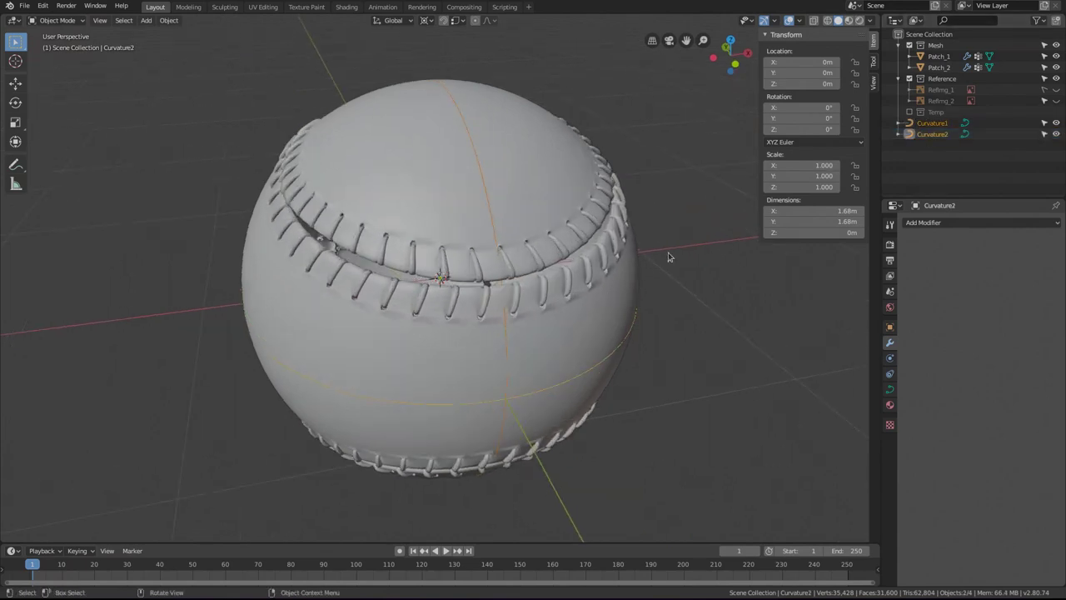
pyautogui.moveTo(655, 189); pyautogui.dragTo(658, 185, button='middle')
# Scale the guides to 0.994 and then 0.998, and inspect the tightened seam.
pyautogui.press('s')
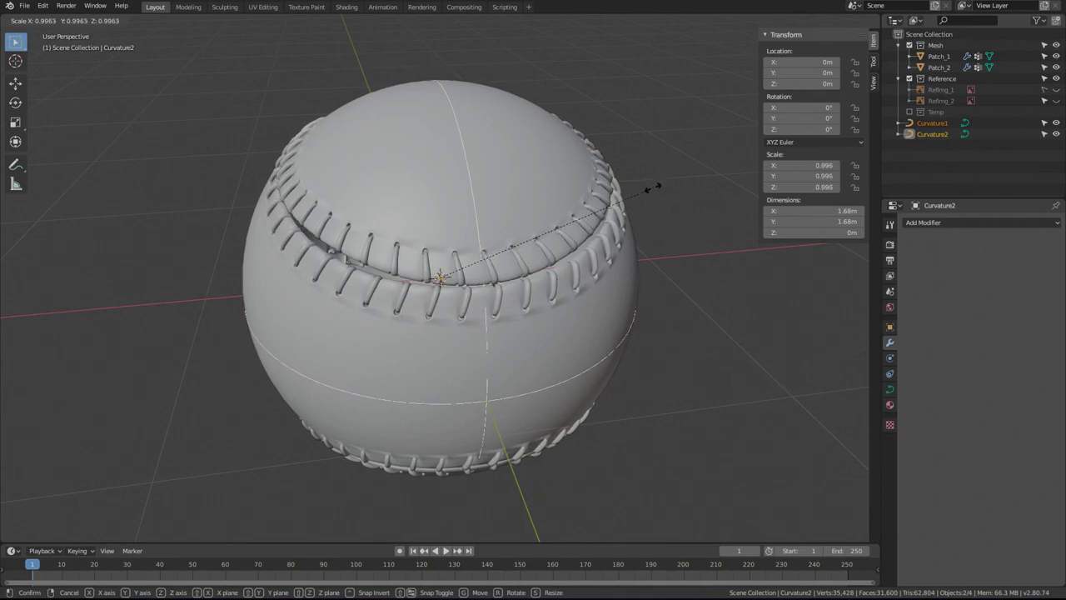
pyautogui.click(635, 218)
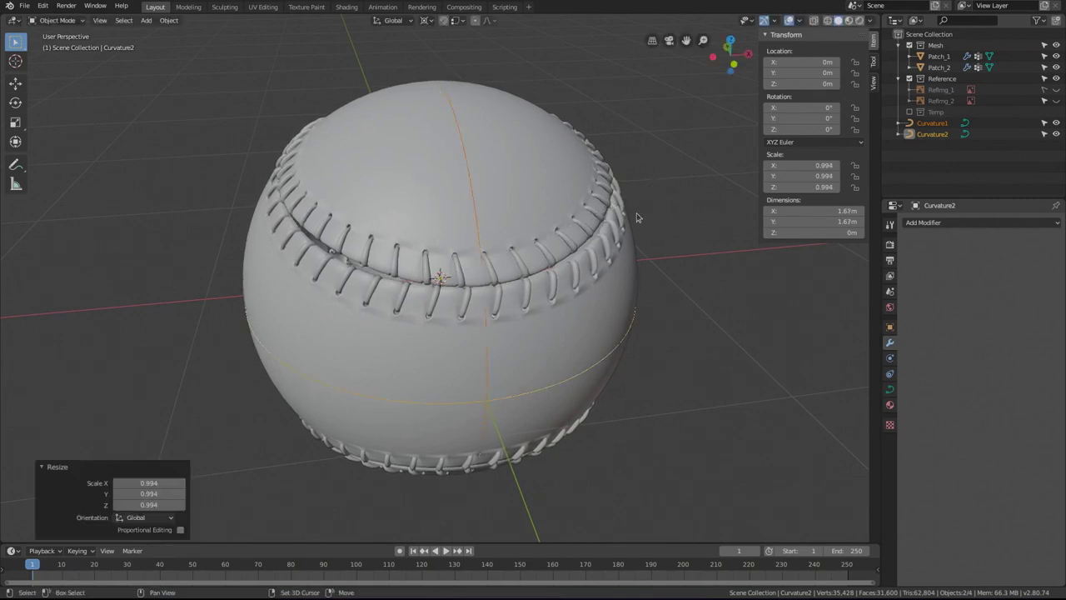
pyautogui.scroll(5, 612, 254)
pyautogui.press('s')
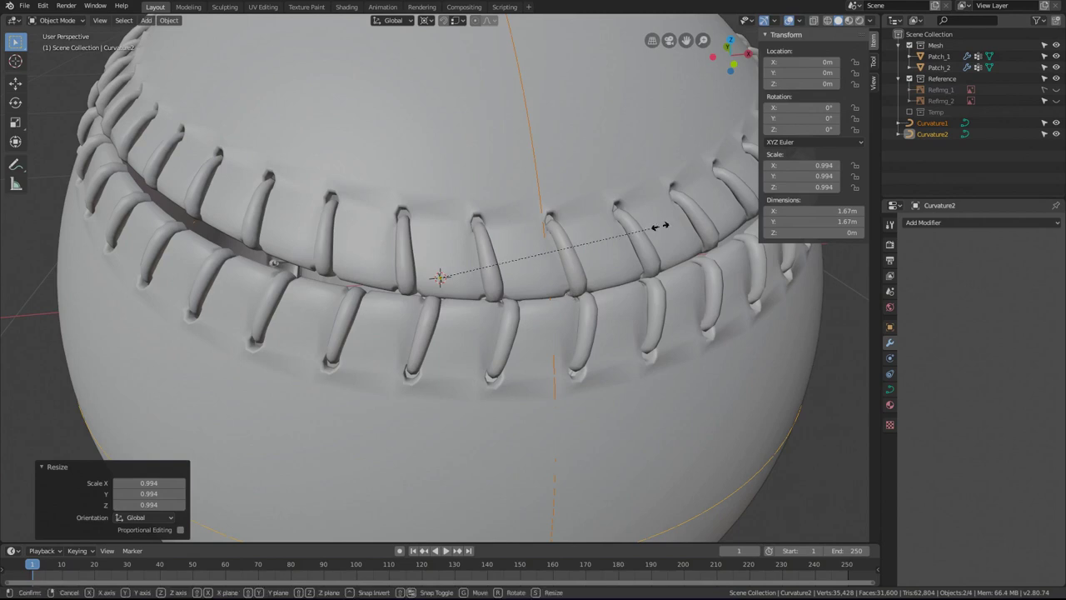
pyautogui.click(656, 227)
pyautogui.moveTo(656, 226); pyautogui.dragTo(636, 300, button='middle')
pyautogui.scroll(-8, 558, 285)
pyautogui.moveTo(503, 302); pyautogui.dragTo(479, 282, button='middle')
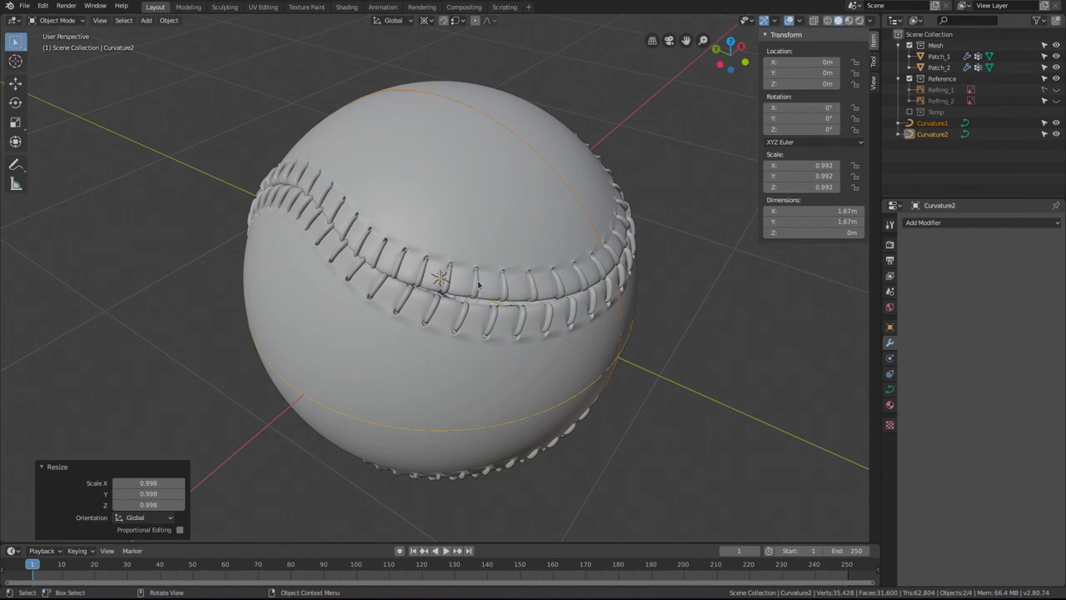
pyautogui.moveTo(511, 321); pyautogui.dragTo(480, 226, button='middle')
# Duplicate Patch_1 and Patch_2 in place and move the backup copies into the Temp collection.
pyautogui.hotkey('ctrl', 'z')
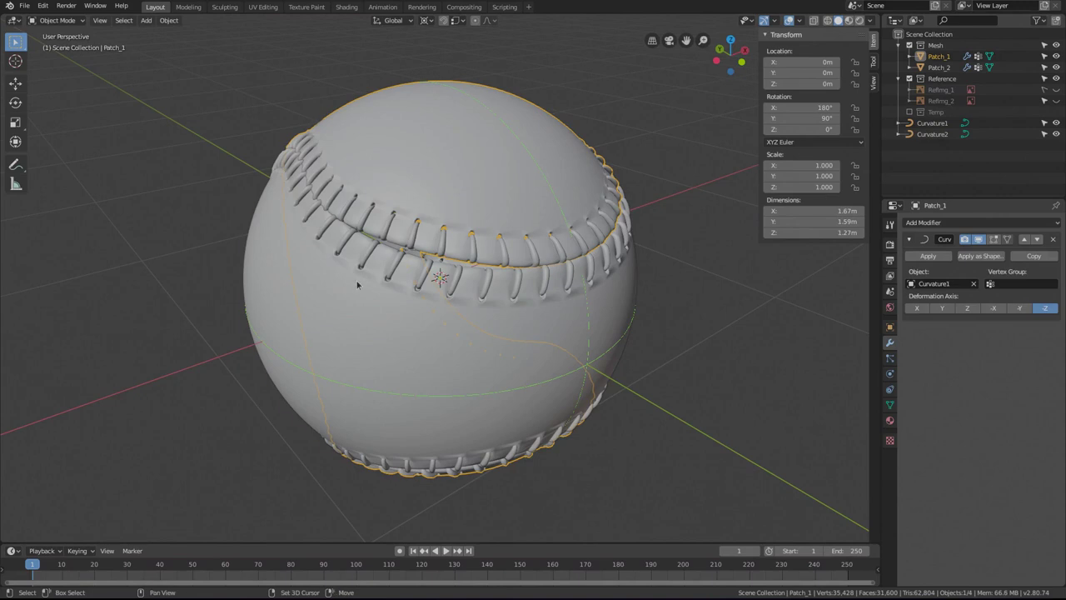
pyautogui.hotkey('shift', 'd')
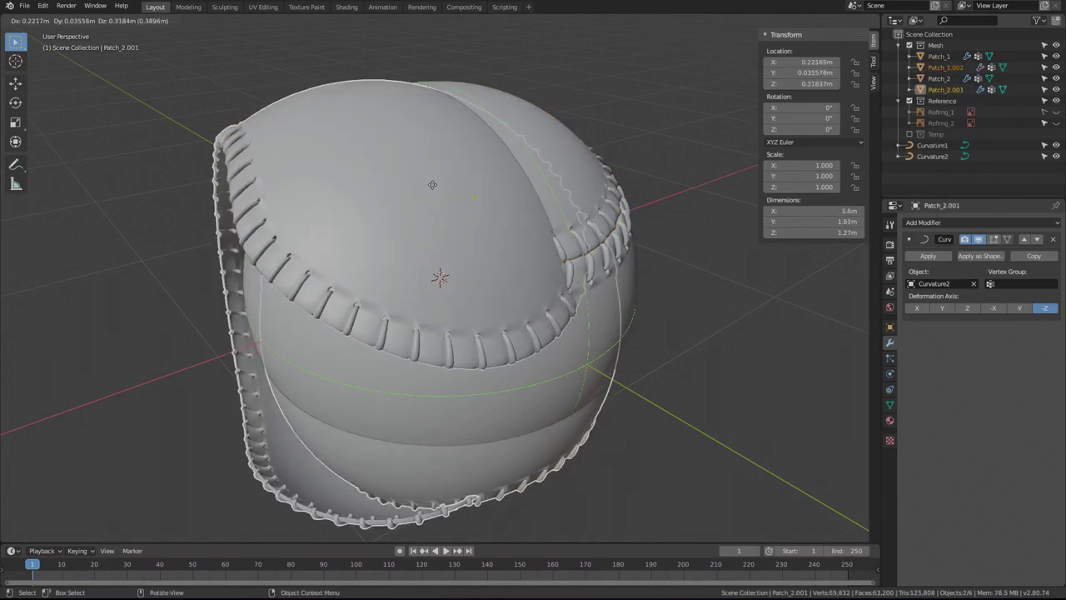
pyautogui.press('Escape')
pyautogui.press('m')
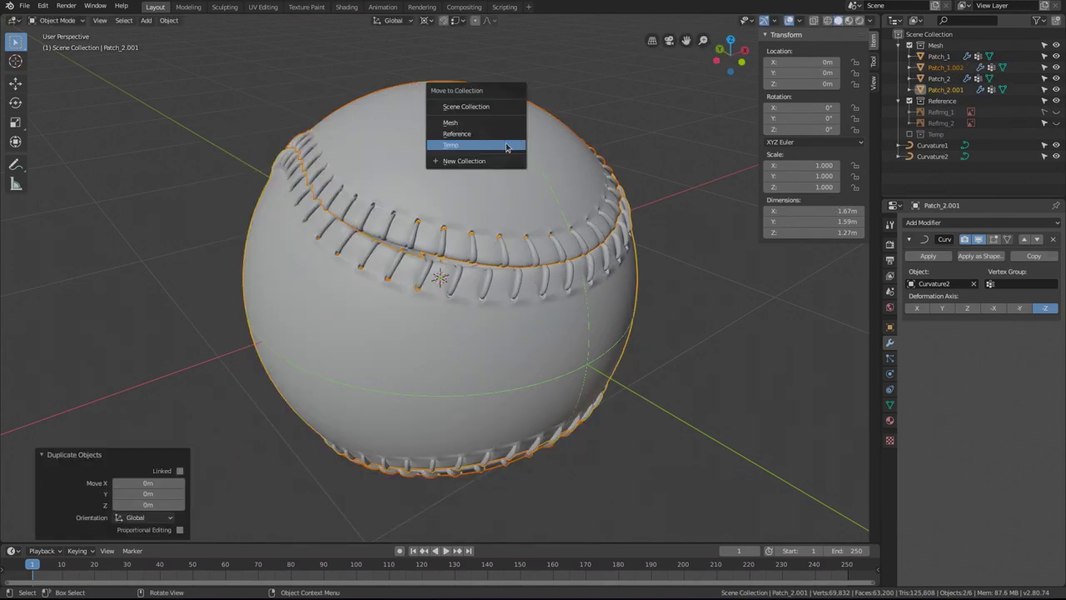
pyautogui.click(506, 150)
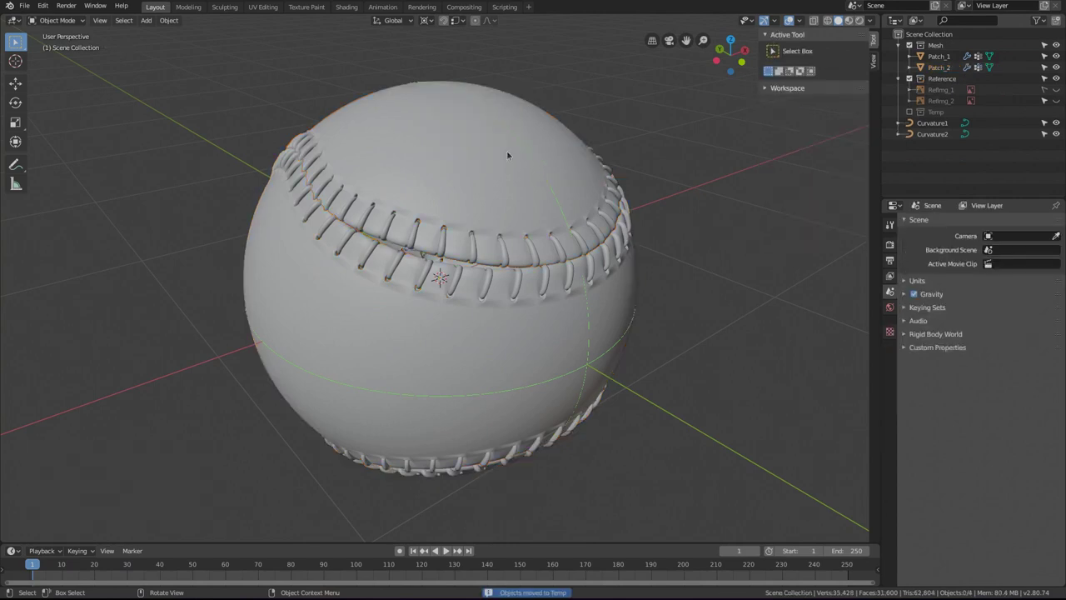
pyautogui.click(909, 112)
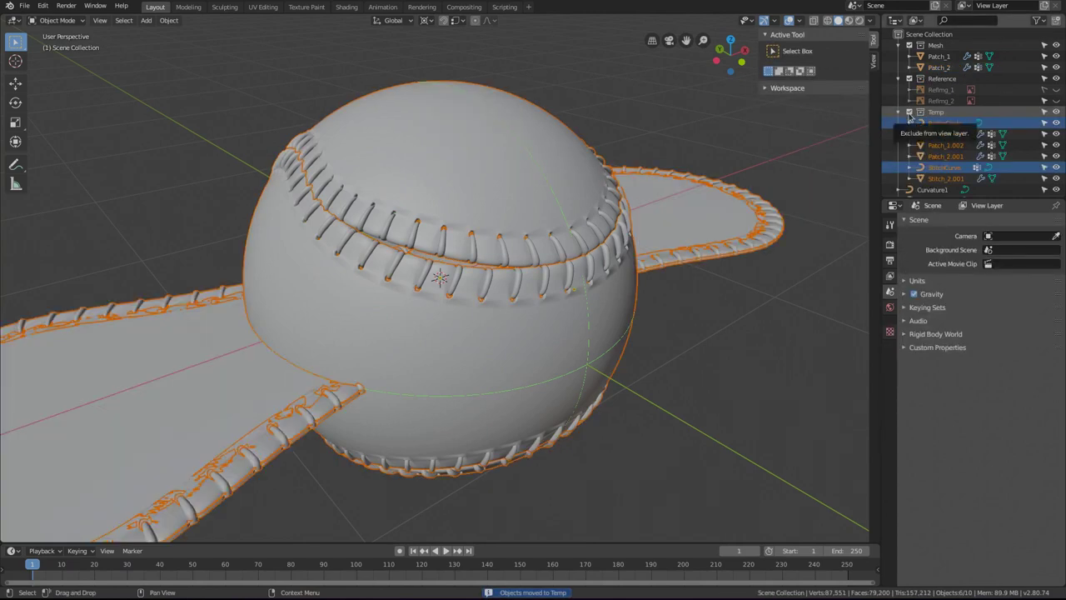
pyautogui.click(910, 111)
# Apply the Curve modifiers on Patch_1 and Patch_2.
pyautogui.click(449, 135)
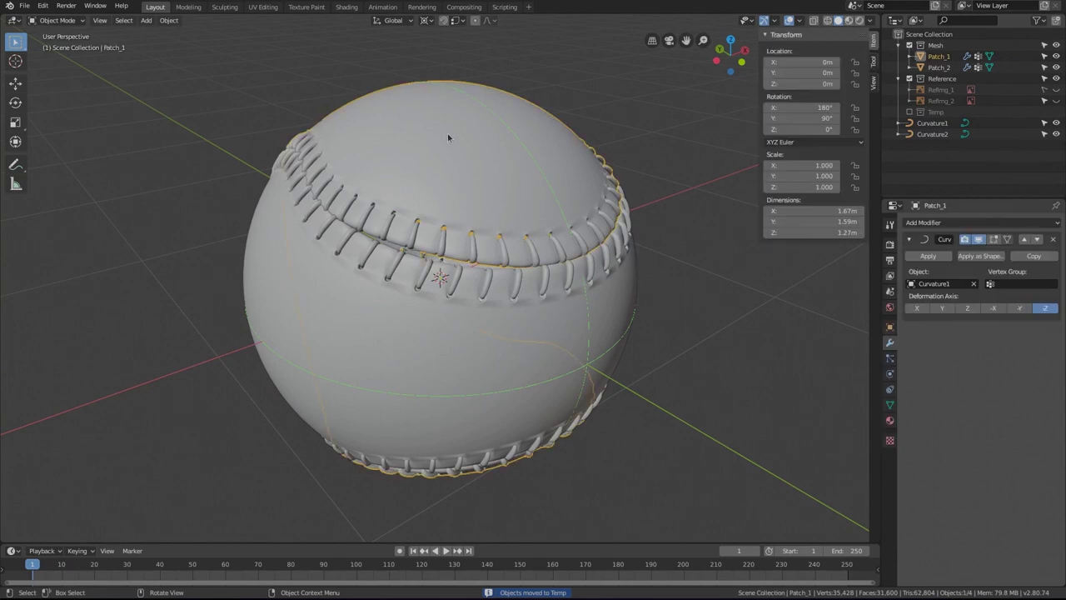
pyautogui.click(928, 257)
pyautogui.click(403, 331)
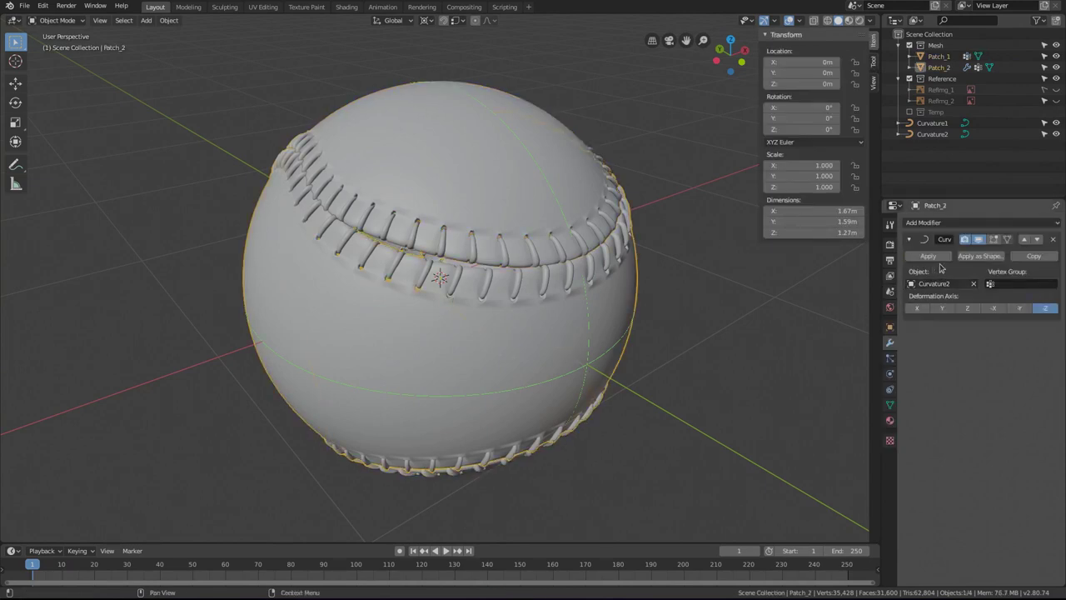
pyautogui.click(908, 257)
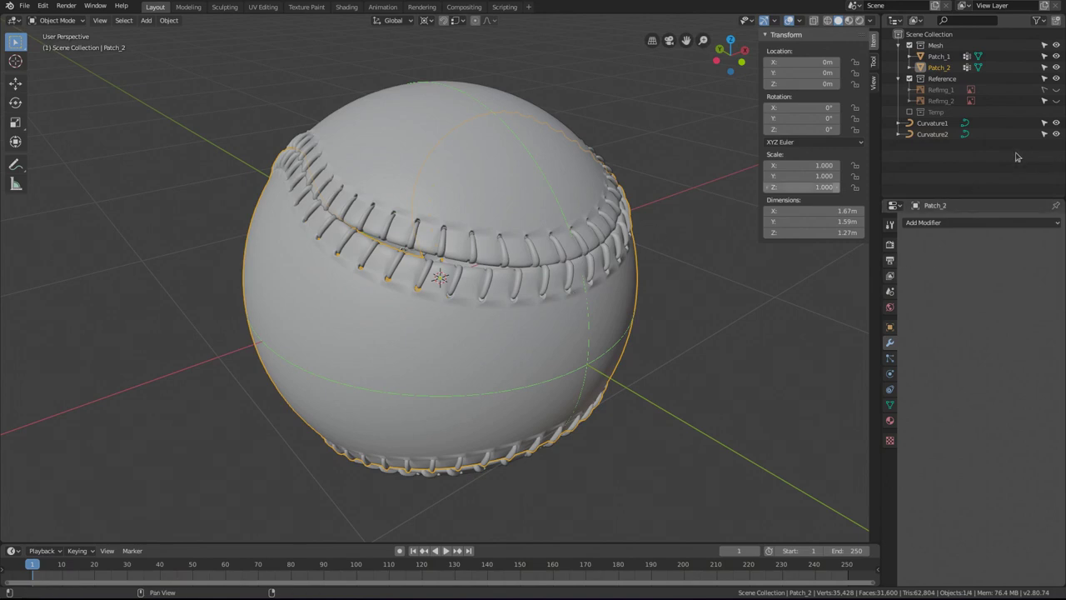
# Move the Curvature1 and Curvature2 guides into Temp and save 20190608_BaseballTutorial.blend.
pyautogui.click(934, 123)
pyautogui.keyDown('ctrl'); pyautogui.click(932, 134); pyautogui.keyUp('ctrl')
pyautogui.moveTo(933, 134); pyautogui.dragTo(936, 114)
pyautogui.moveTo(439, 248); pyautogui.dragTo(388, 319, button='middle')
pyautogui.hotkey('ctrl', 's')
pyautogui.moveTo(360, 275); pyautogui.dragTo(492, 241, button='middle')
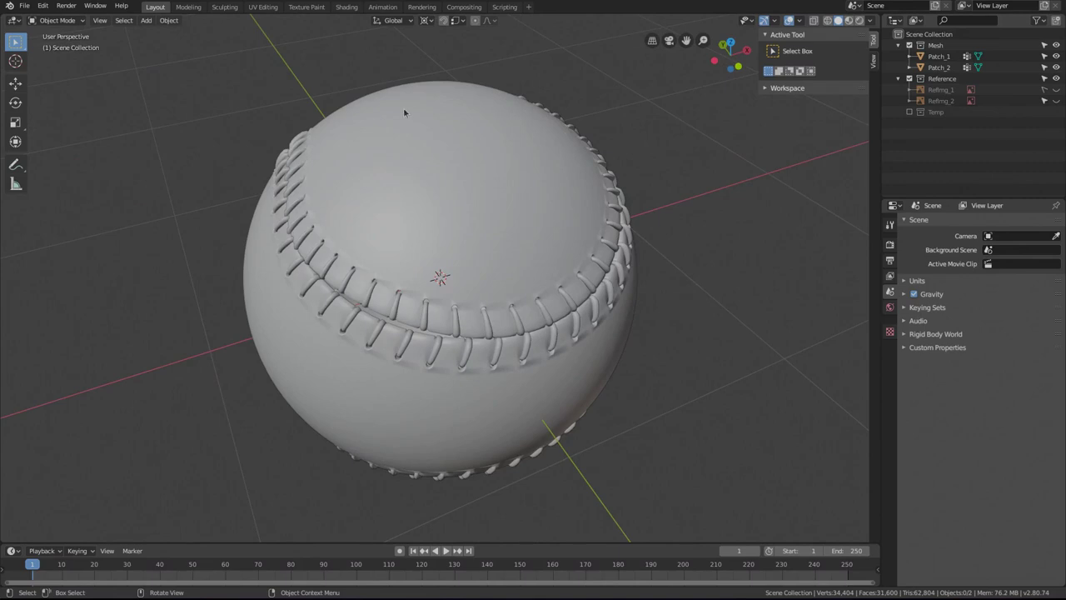
# Set the transform orientation to View, choose the Move tool, and enter Edit Mode on Patch_1.
pyautogui.click(392, 22)
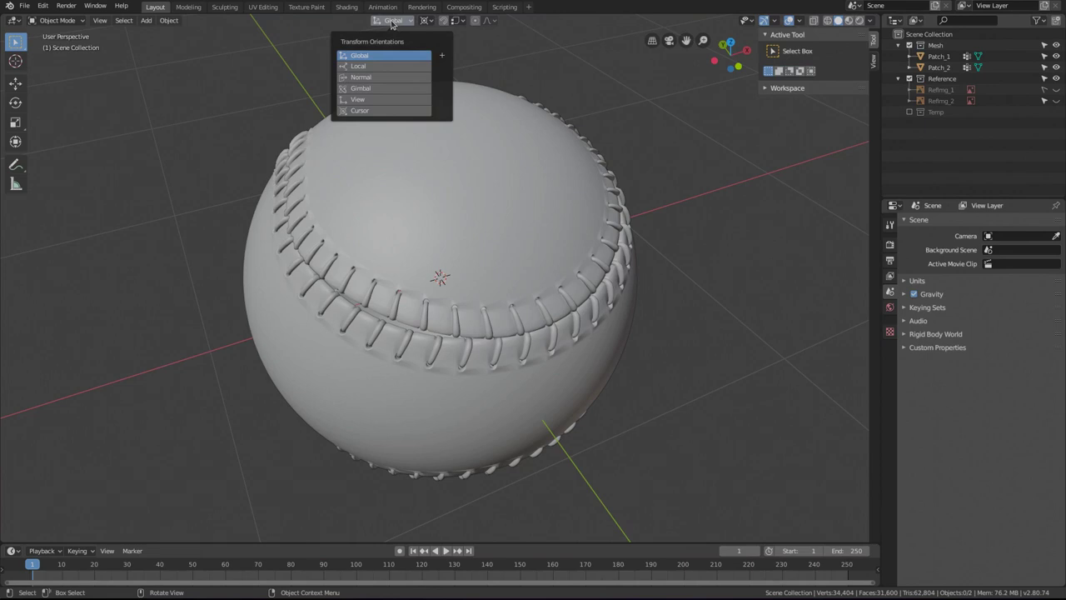
pyautogui.click(374, 100)
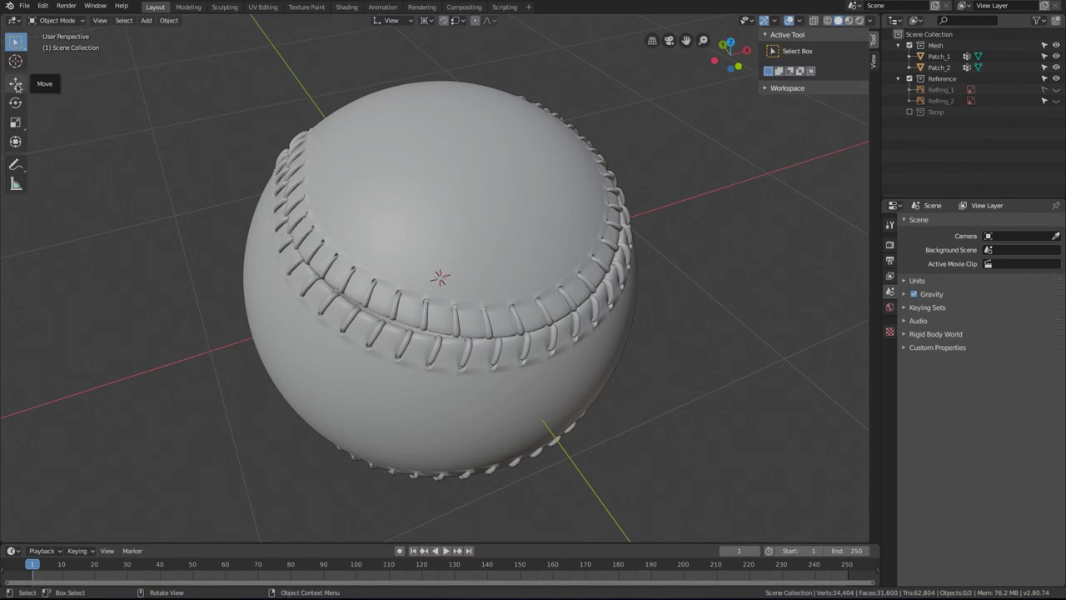
pyautogui.click(15, 85)
pyautogui.moveTo(397, 265); pyautogui.dragTo(438, 255, button='middle')
pyautogui.scroll(2, 446, 237)
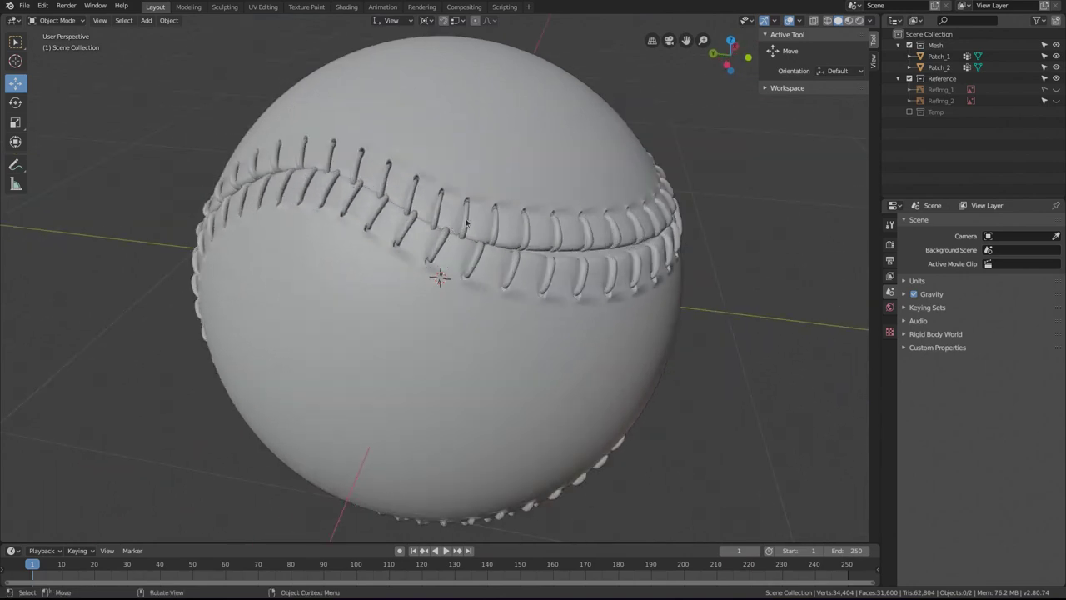
pyautogui.click(467, 222)
pyautogui.press('Tab')
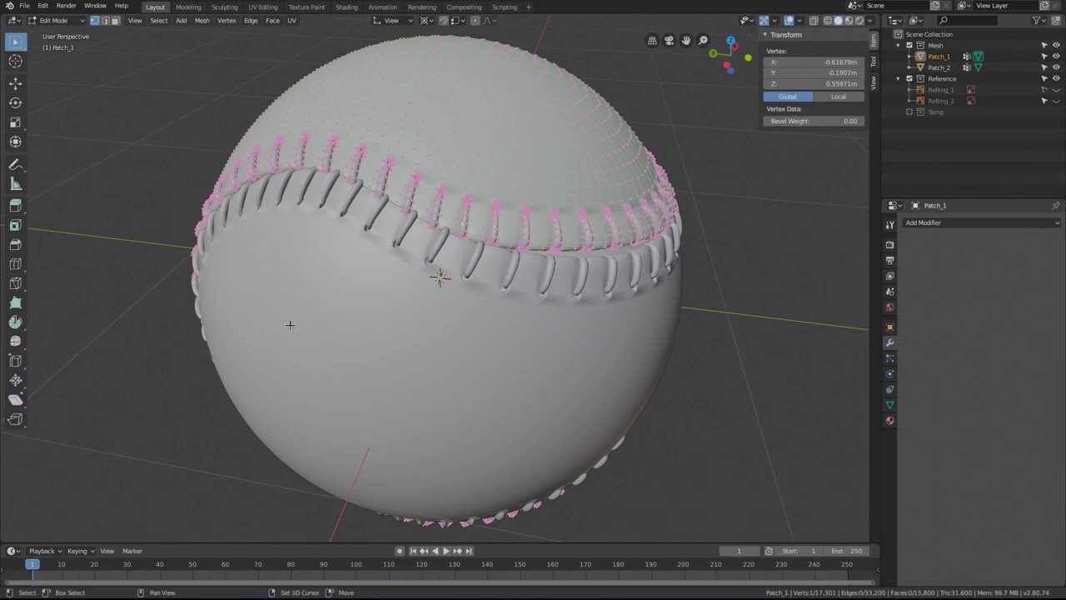
# Check the pivot point options and reselect the Move tool.
pyautogui.click(428, 22)
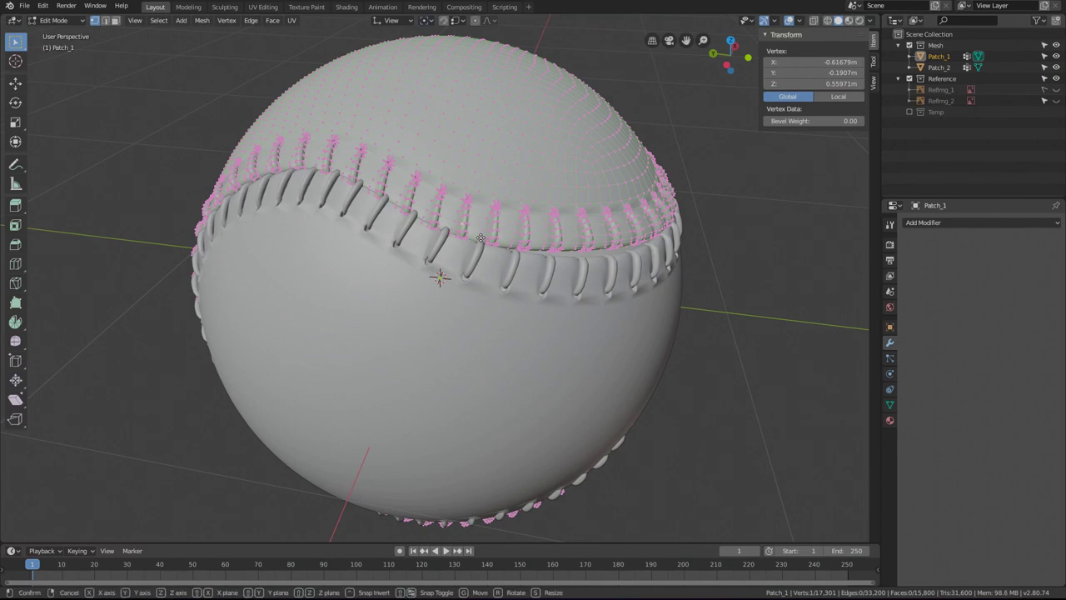
pyautogui.click(15, 83)
pyautogui.moveTo(395, 263); pyautogui.dragTo(522, 206, button='middle')
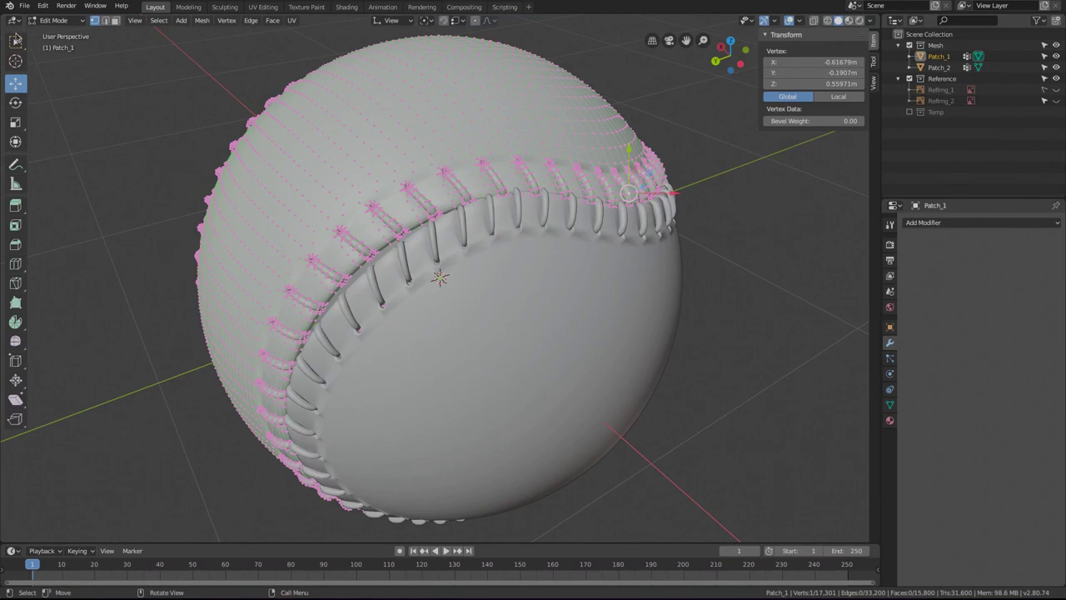
# Open Preferences, widen its window, and look through the Viewport, Navigation and Input settings.
pyautogui.click(43, 6)
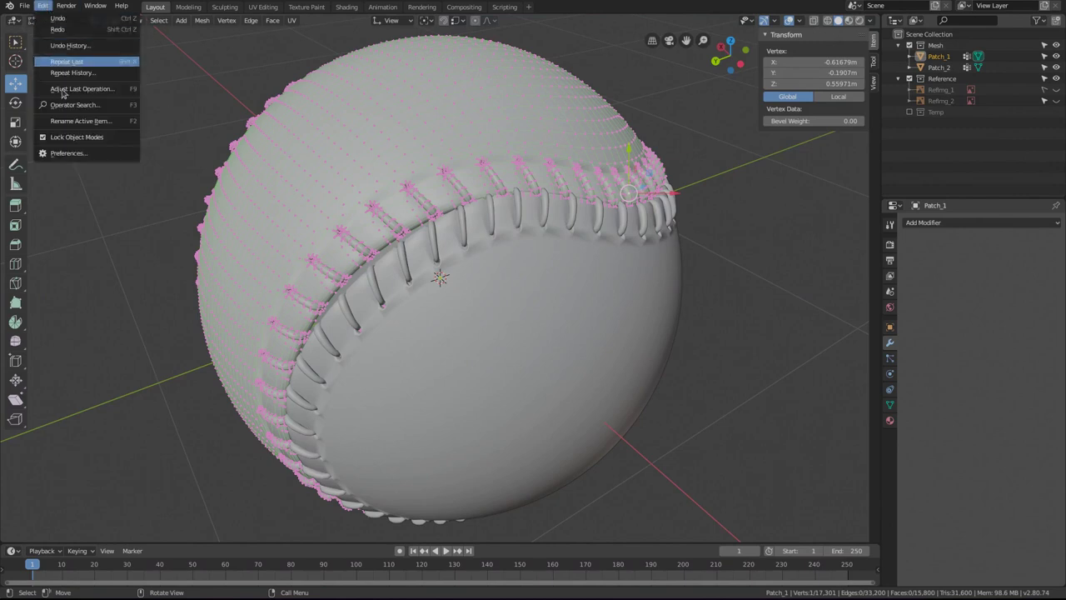
pyautogui.click(69, 151)
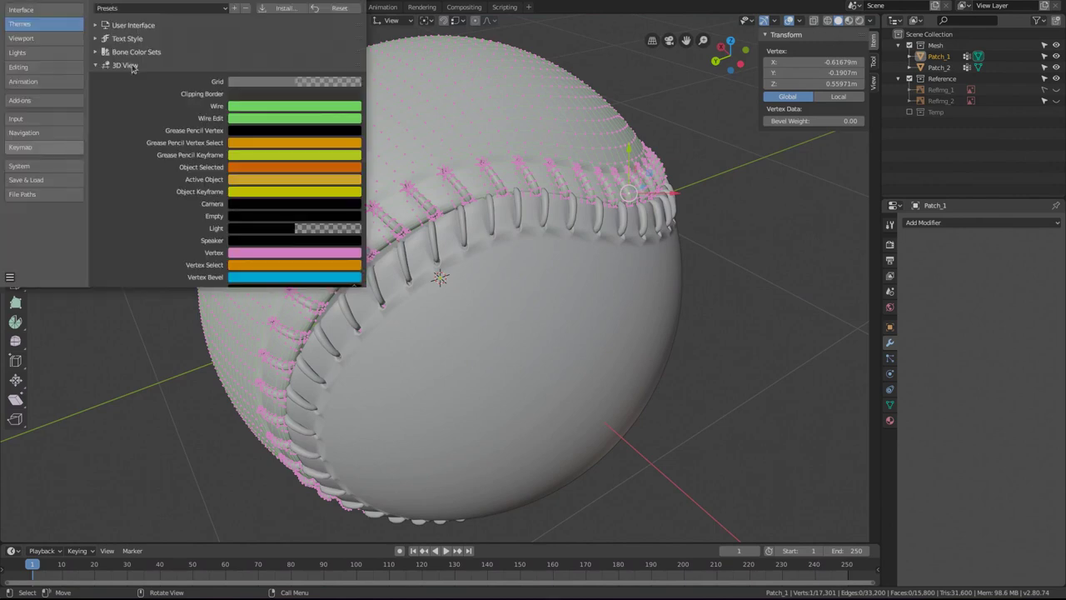
pyautogui.click(23, 40)
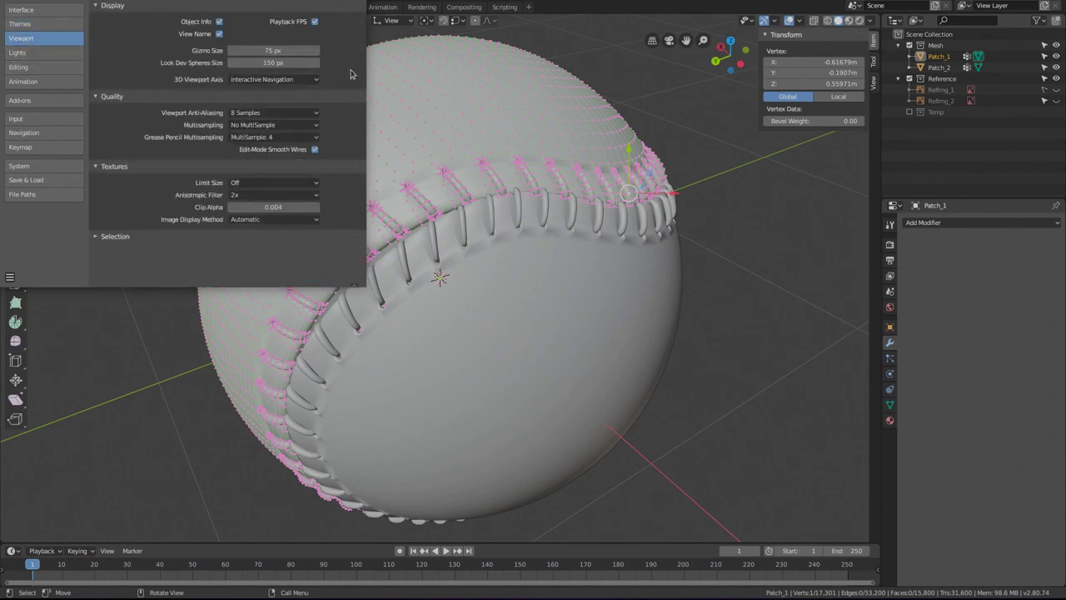
pyautogui.moveTo(364, 65); pyautogui.dragTo(795, 87)
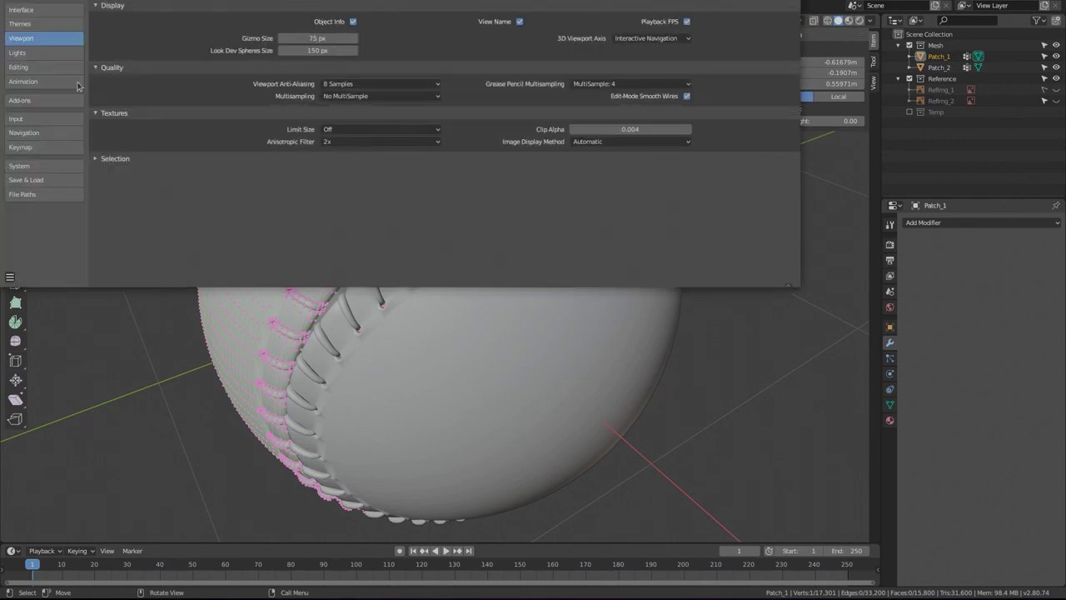
pyautogui.click(34, 133)
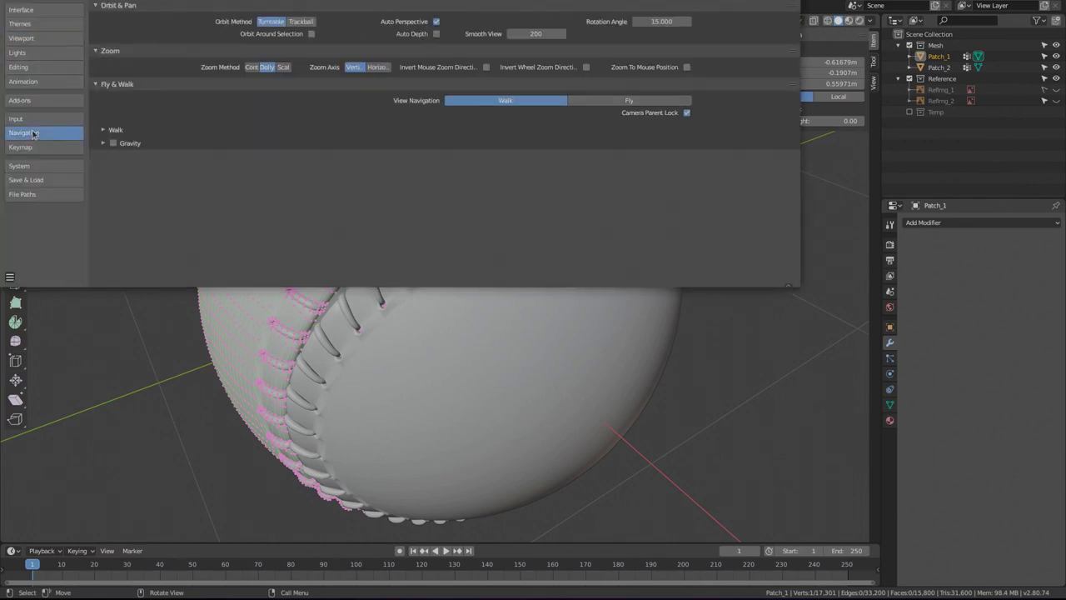
pyautogui.click(27, 120)
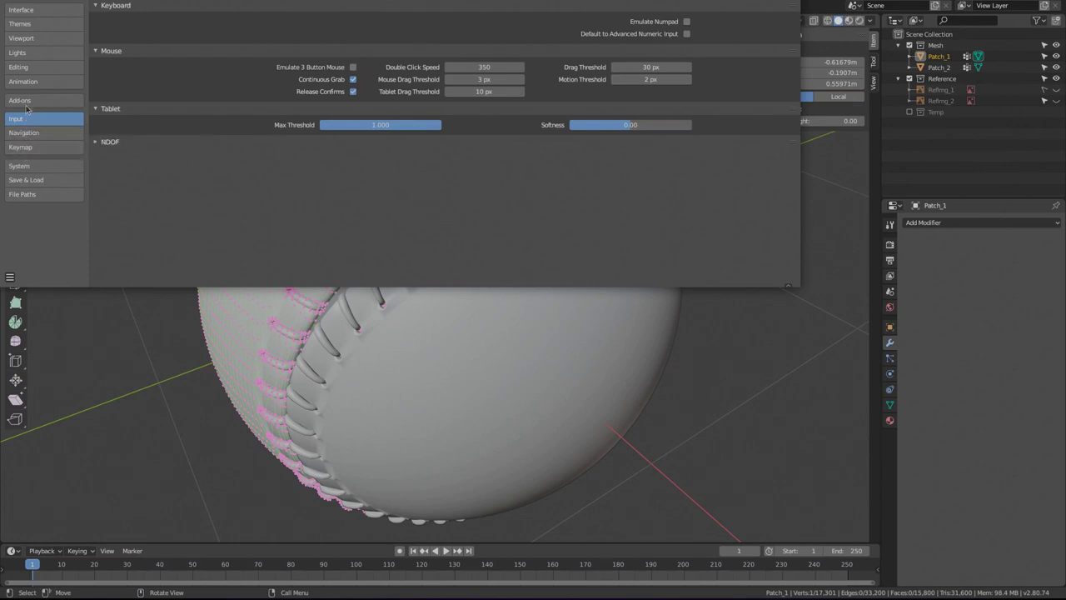
# Browse the remaining categories, set Navigation Orbit Method to Trackball, and close Preferences.
pyautogui.click(34, 11)
pyautogui.click(35, 23)
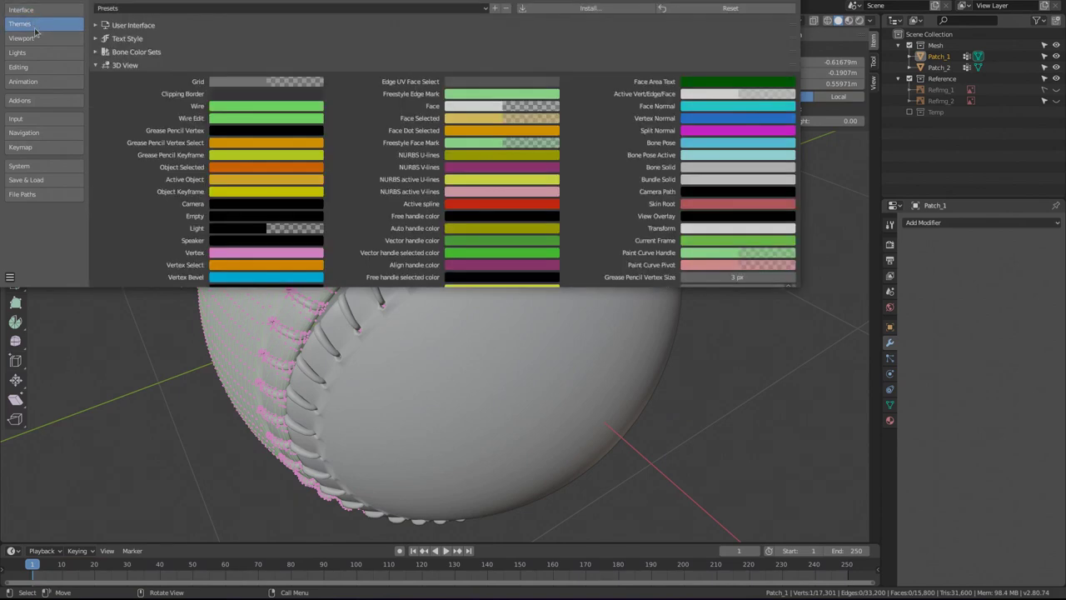
pyautogui.click(35, 40)
pyautogui.click(37, 54)
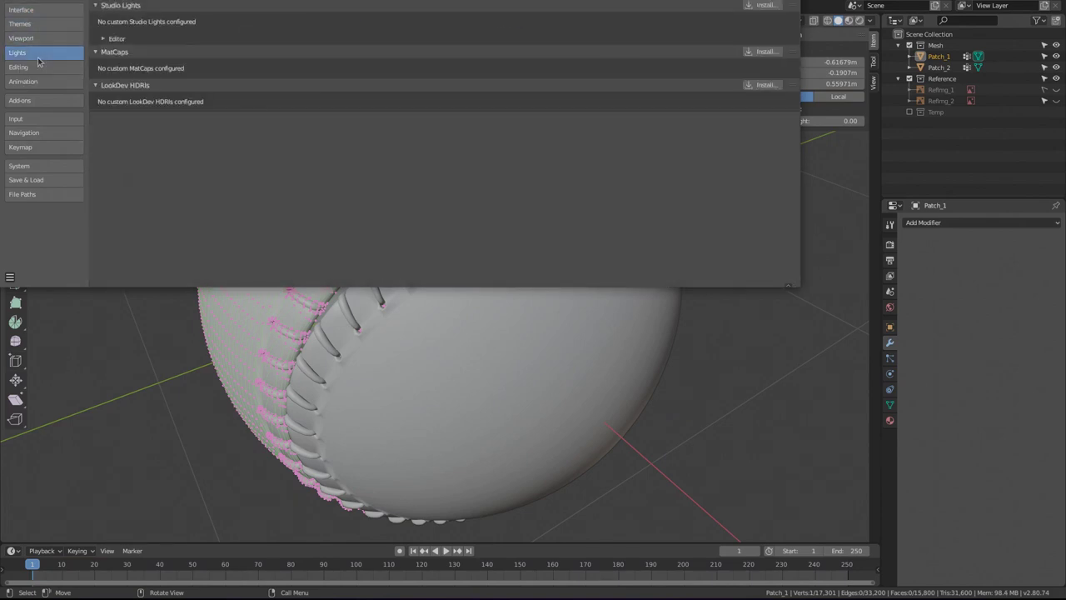
pyautogui.click(38, 68)
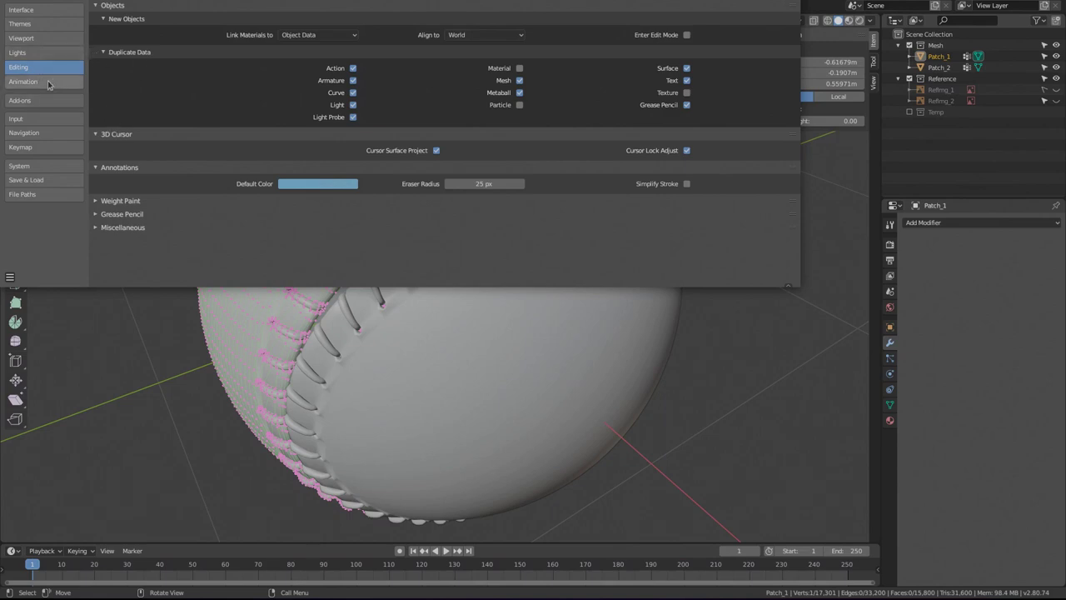
pyautogui.click(45, 119)
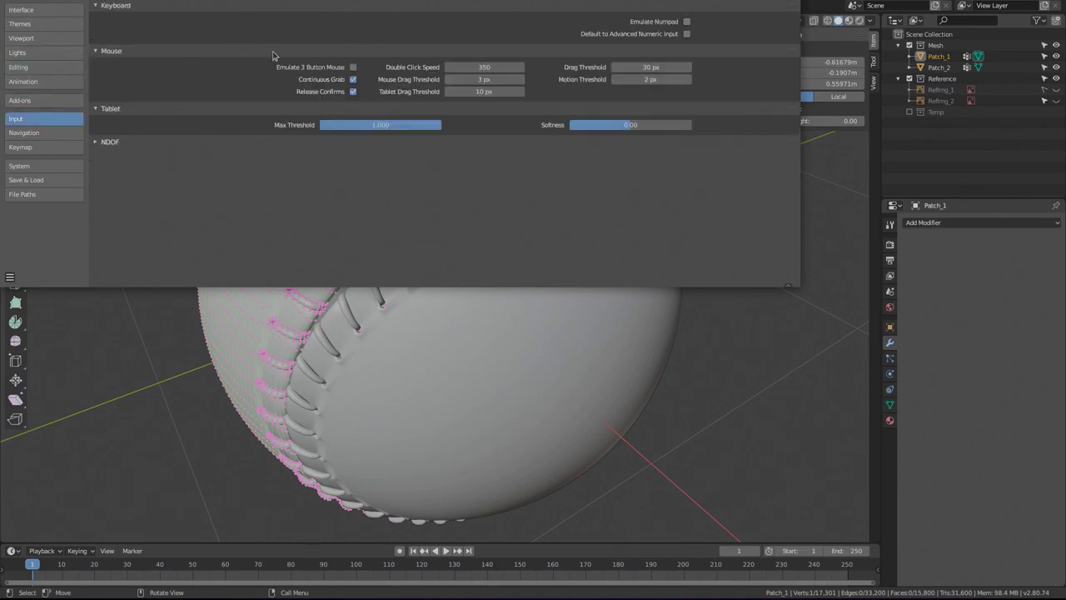
pyautogui.click(55, 134)
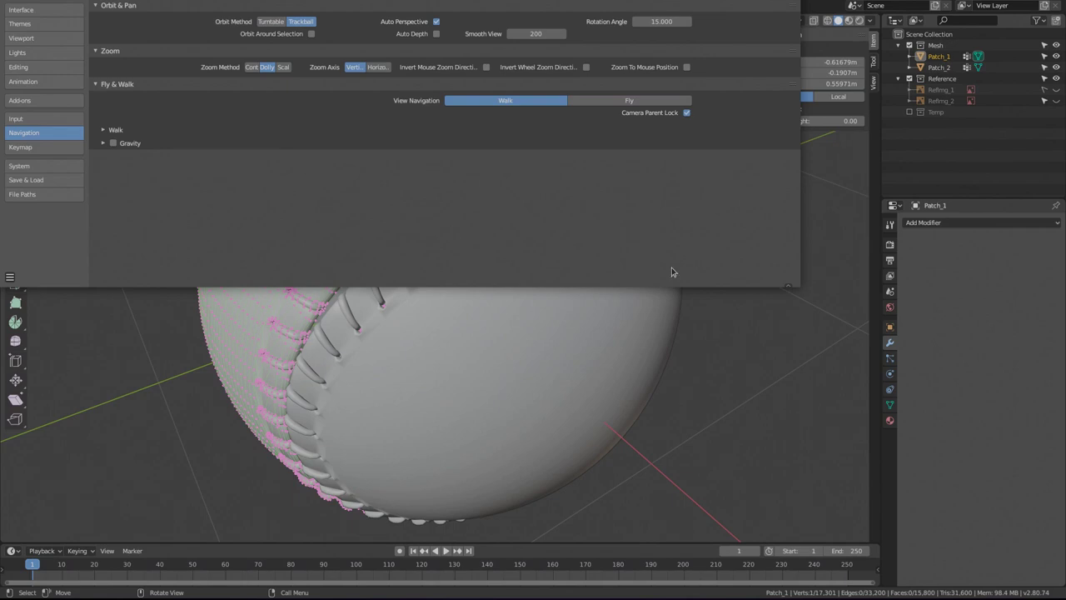
pyautogui.hotkey('alt', 'F4')
# Move a Patch_1 seam vertex along Y with Smooth proportional editing at size 0.424.
pyautogui.moveTo(509, 260); pyautogui.dragTo(284, 290, button='middle')
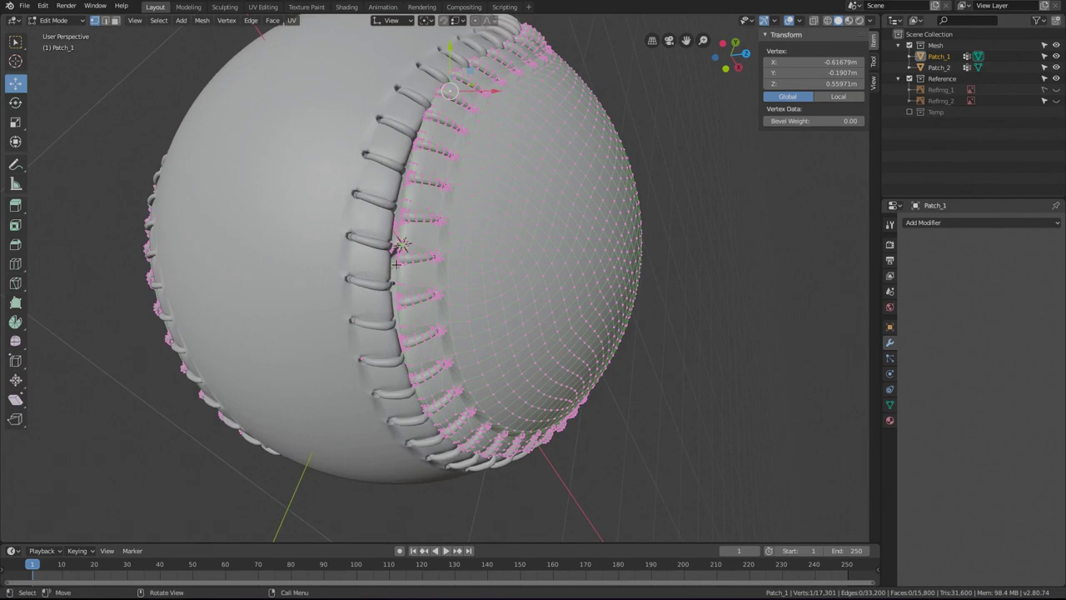
pyautogui.scroll(1, 396, 263)
pyautogui.moveTo(380, 226); pyautogui.dragTo(268, 277, button='middle')
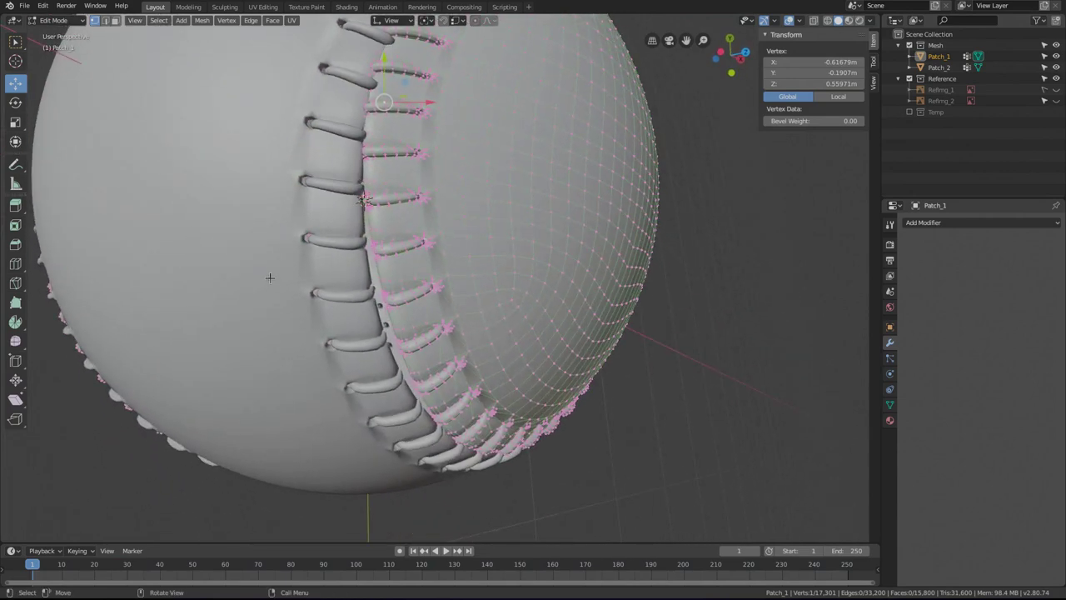
pyautogui.click(379, 241)
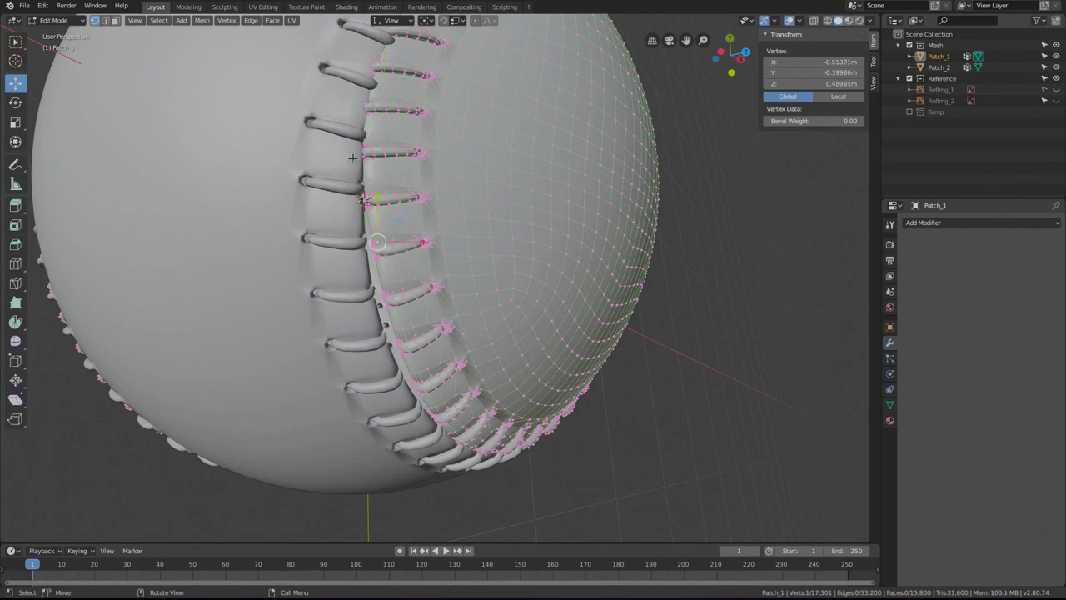
pyautogui.press('o')
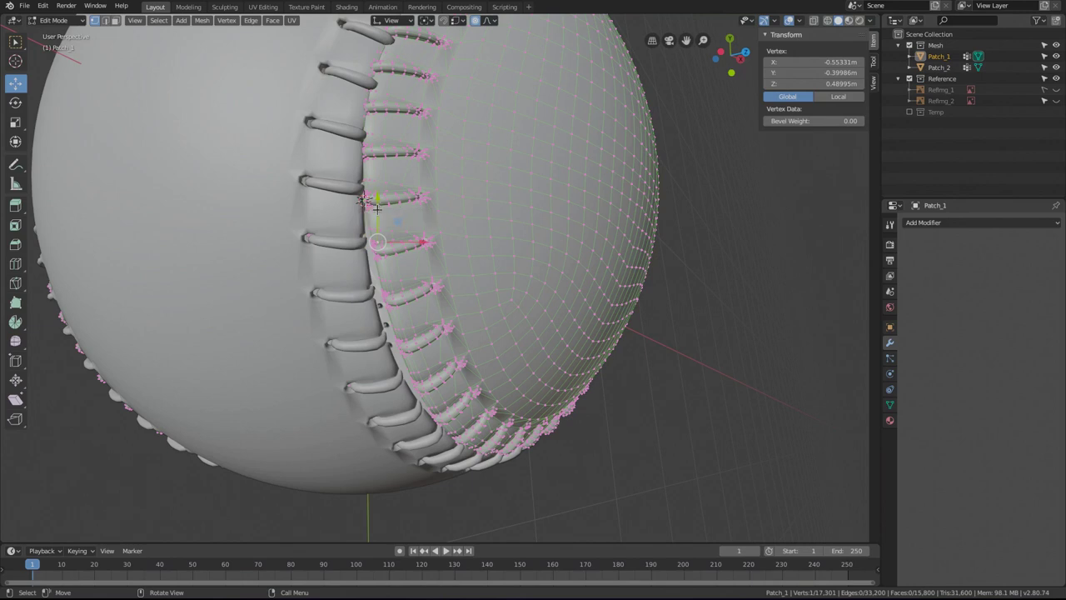
pyautogui.moveTo(376, 208); pyautogui.dragTo(377, 209)
pyautogui.scroll(-5, 378, 209)
pyautogui.moveTo(376, 208); pyautogui.dragTo(346, 251)
pyautogui.moveTo(376, 251); pyautogui.dragTo(354, 263, button='middle')
# Select another seam vertex and move it along Y with proportional falloff.
pyautogui.click(353, 261)
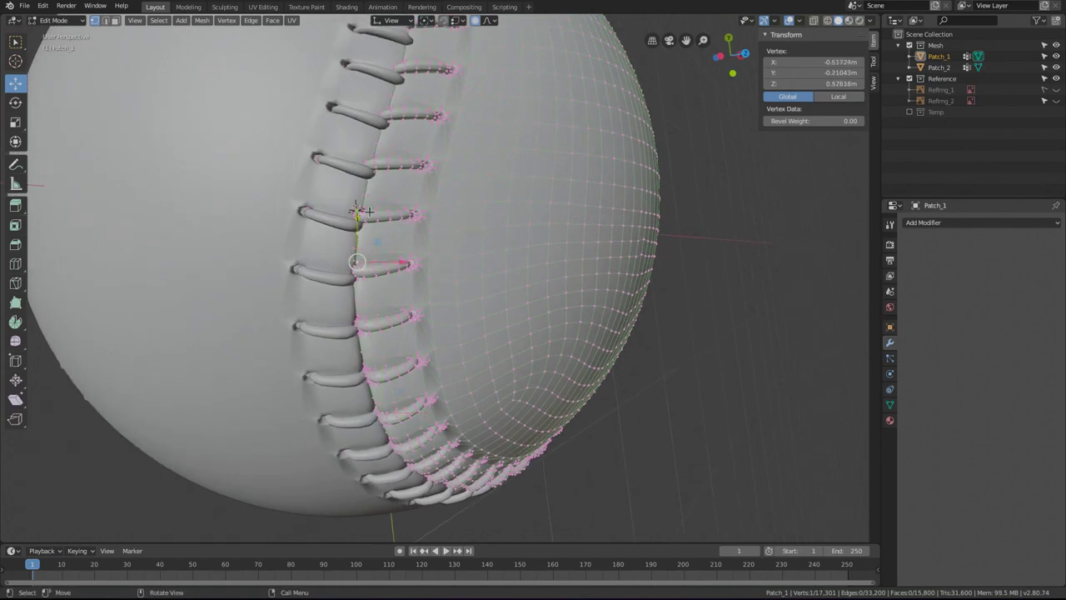
pyautogui.moveTo(195, 273); pyautogui.dragTo(193, 306, button='middle')
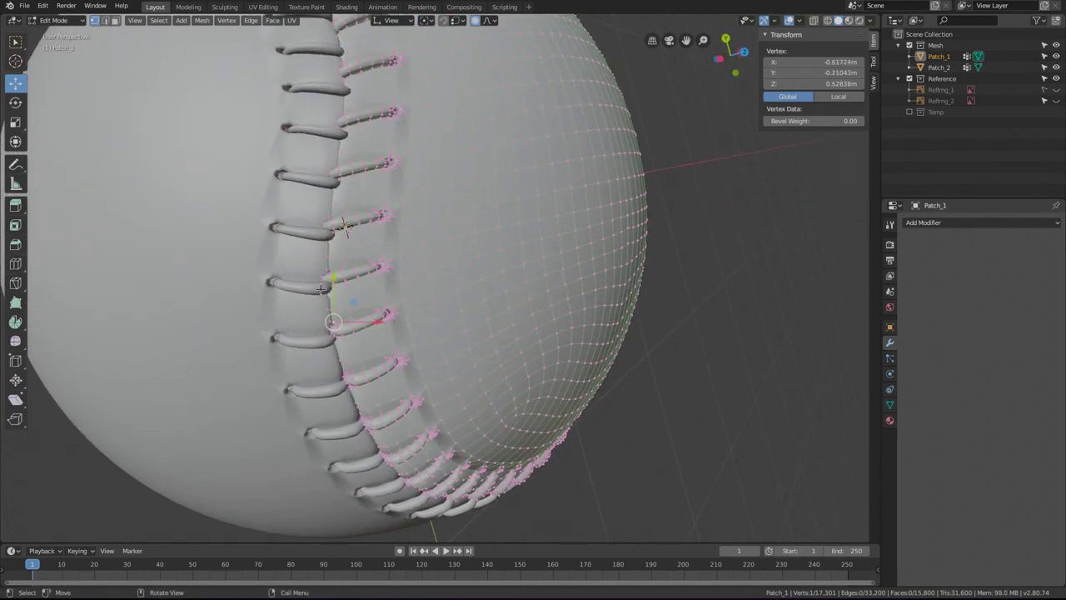
pyautogui.moveTo(330, 278); pyautogui.dragTo(347, 325)
# Make several small proportional moves on Patch_1 seam vertices.
pyautogui.press('g')
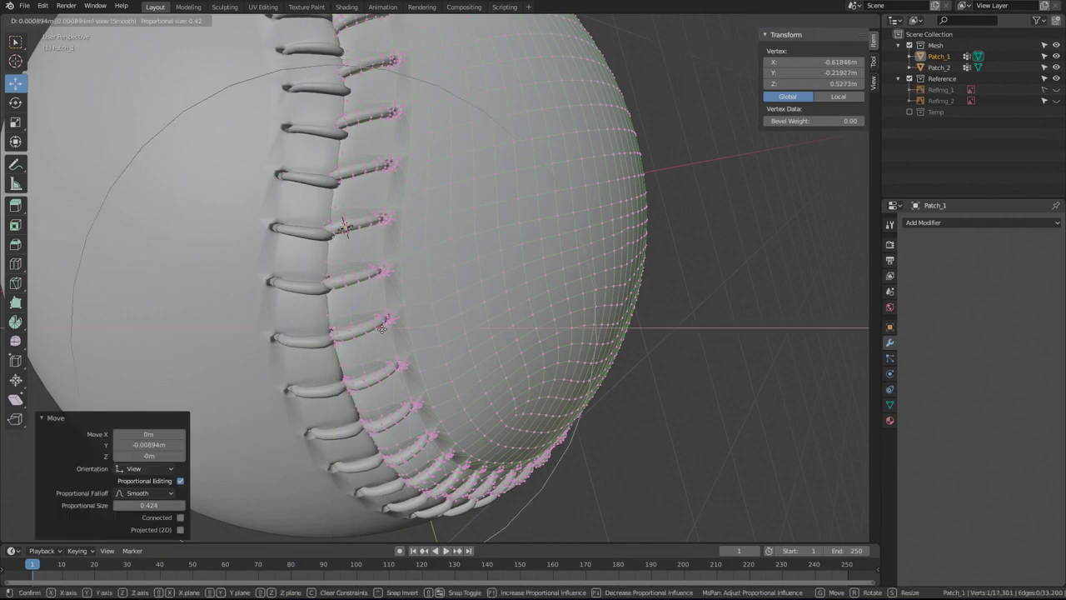
pyautogui.click(383, 329)
pyautogui.moveTo(383, 328); pyautogui.dragTo(388, 244, button='middle')
pyautogui.click(398, 177)
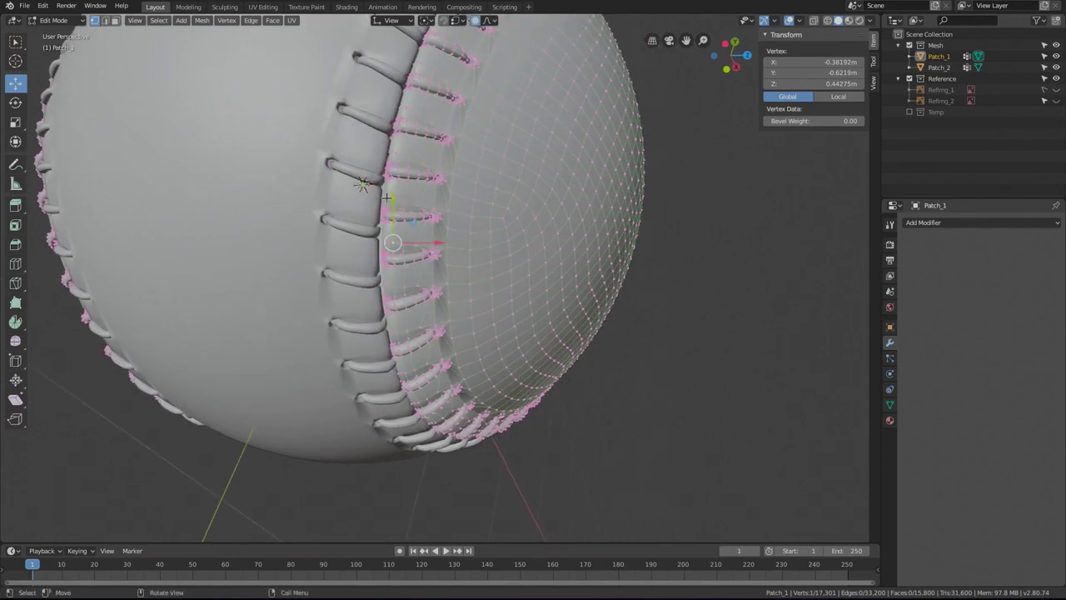
pyautogui.moveTo(311, 263); pyautogui.dragTo(315, 268, button='middle')
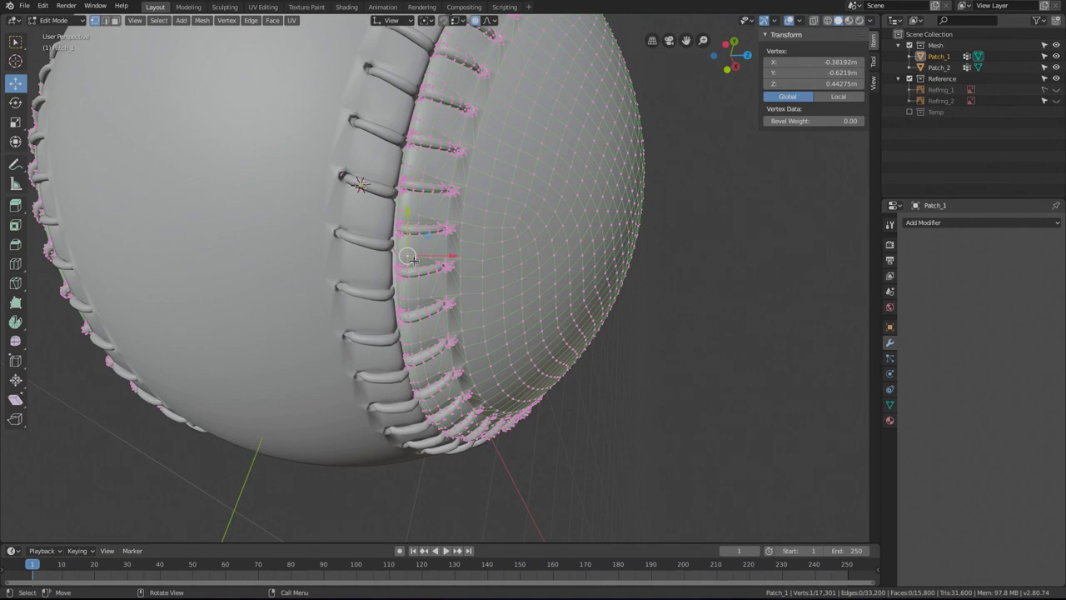
pyautogui.press('g')
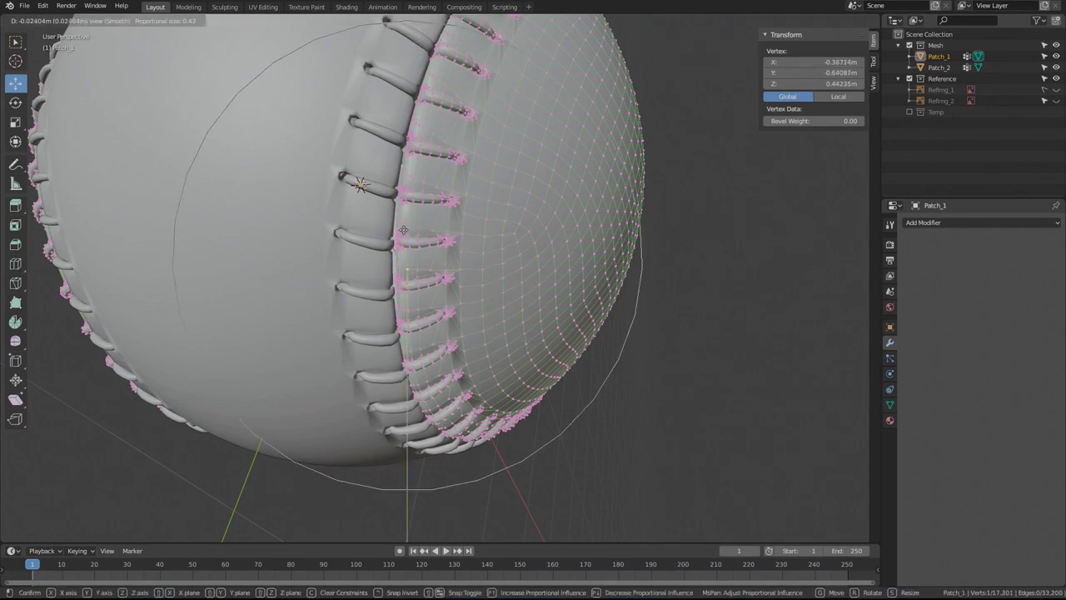
pyautogui.click(408, 240)
pyautogui.press('g')
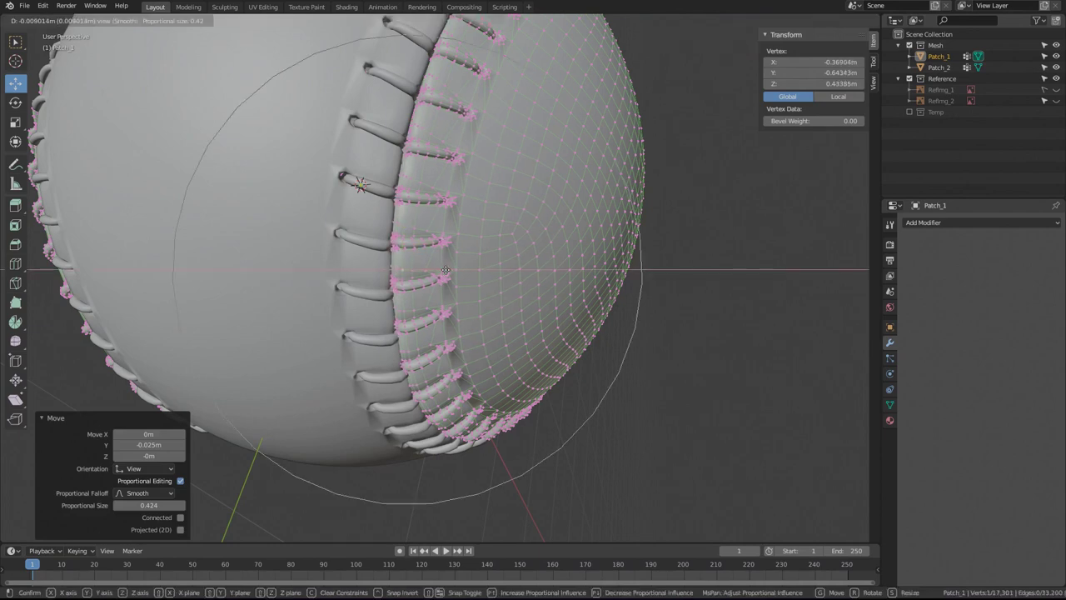
pyautogui.click(441, 267)
pyautogui.moveTo(441, 266); pyautogui.dragTo(389, 289, button='middle')
# Toggle Object Mode to inspect the patch, making another proportional move between checks.
pyautogui.press('Tab')
pyautogui.press('Tab')
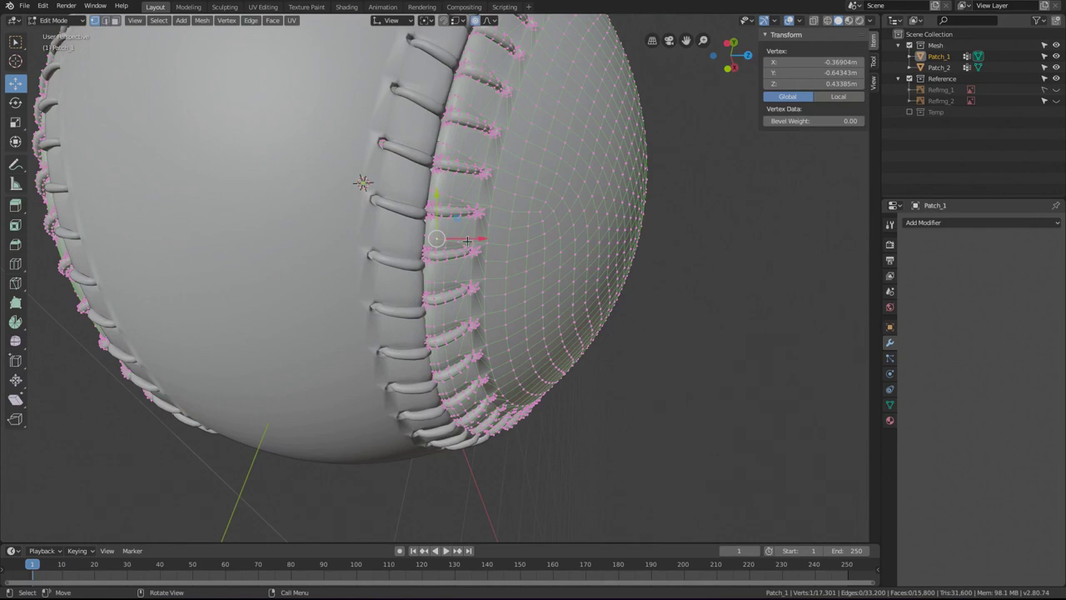
pyautogui.press('g')
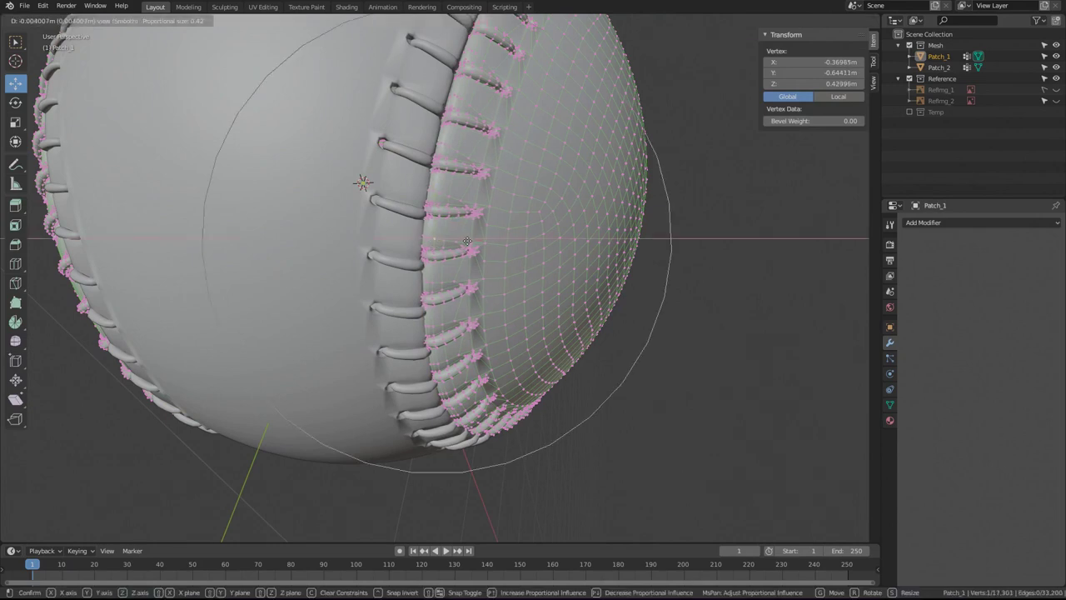
pyautogui.click(467, 241)
pyautogui.press('Tab')
pyautogui.moveTo(467, 240); pyautogui.dragTo(643, 258, button='middle')
pyautogui.press('Tab')
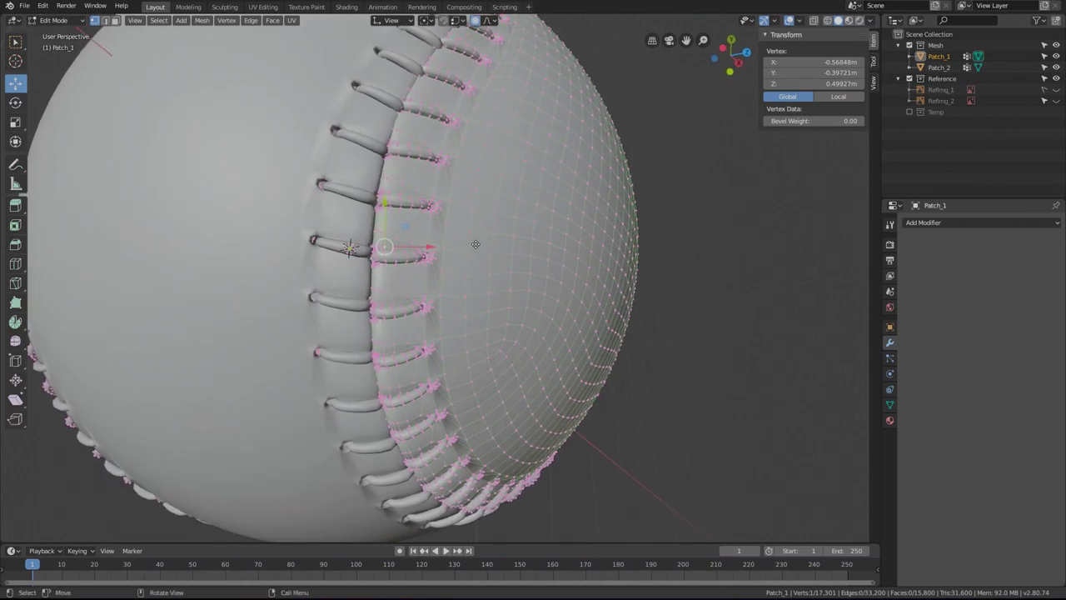
# Try an X-constrained move of the selected seam vertices, then leave Edit Mode to inspect.
pyautogui.press('g')
pyautogui.press('x')
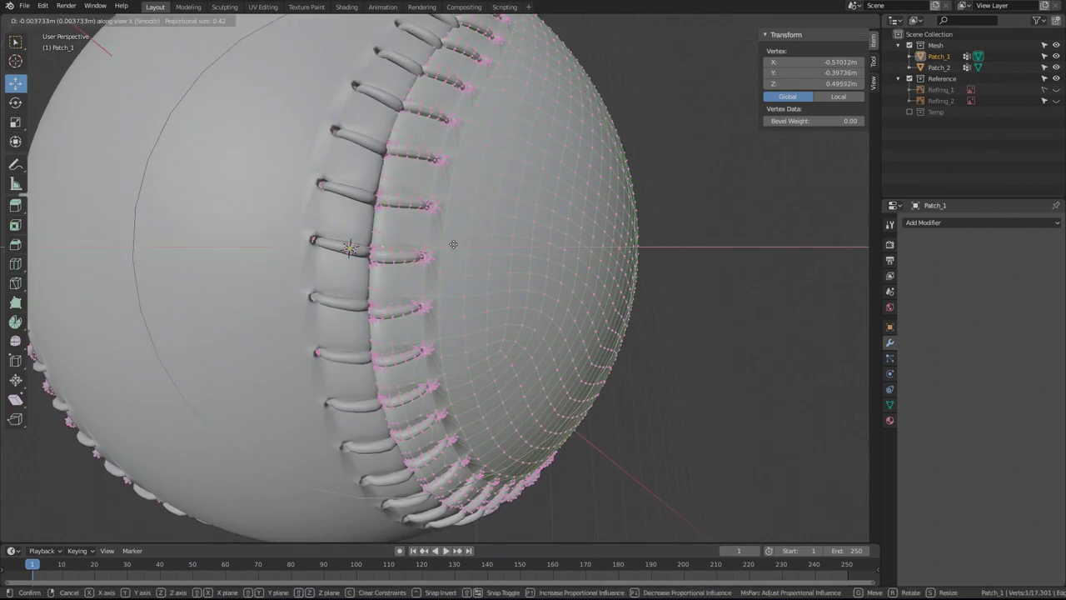
pyautogui.press('Escape')
pyautogui.press('Tab')
# Back in Edit Mode, shift a seam vertex 0.0142 m along view X with proportional falloff.
pyautogui.moveTo(358, 243); pyautogui.dragTo(366, 318, button='middle')
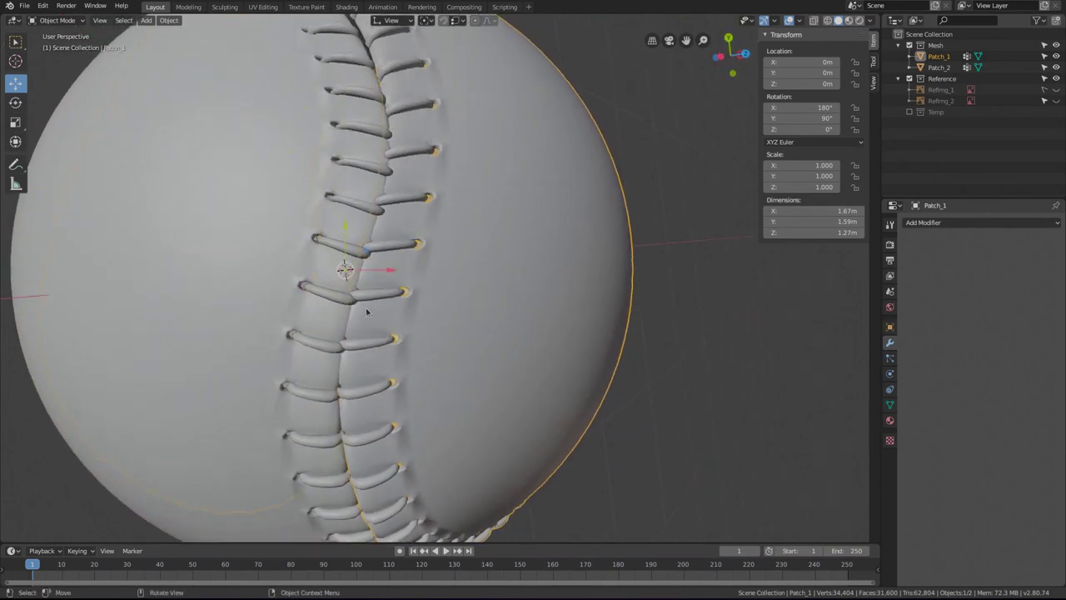
pyautogui.press('Tab')
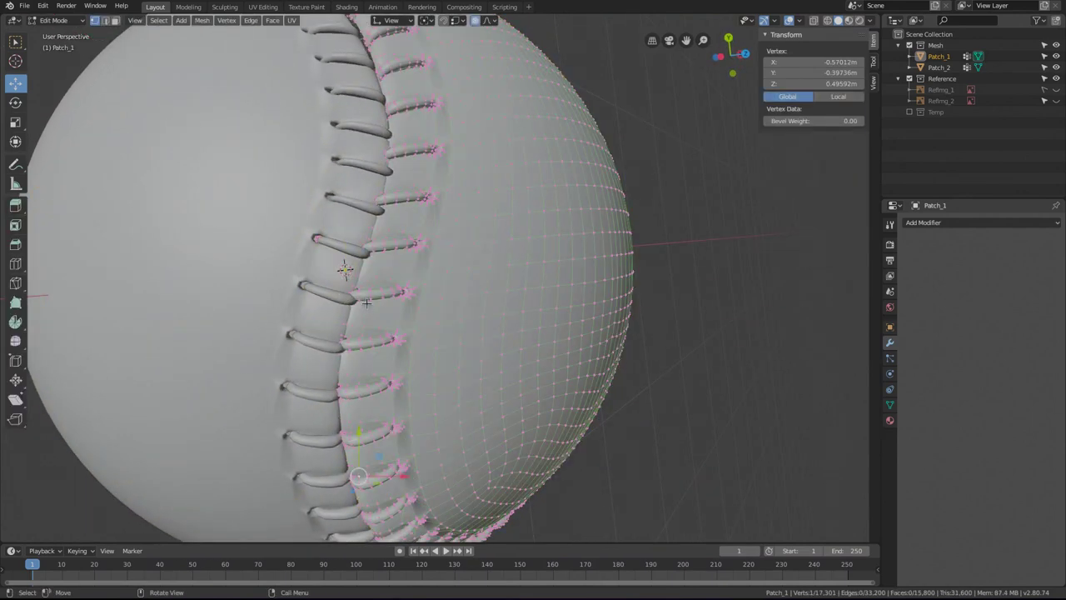
pyautogui.moveTo(390, 316); pyautogui.dragTo(445, 284, button='middle')
pyautogui.moveTo(419, 317); pyautogui.dragTo(433, 313)
pyautogui.scroll(2, 425, 316)
pyautogui.moveTo(429, 248); pyautogui.dragTo(220, 298, button='middle')
# Select a different seam vertex and orbit around the seam to examine it.
pyautogui.click(362, 268)
pyautogui.moveTo(357, 269); pyautogui.dragTo(267, 309, button='middle')
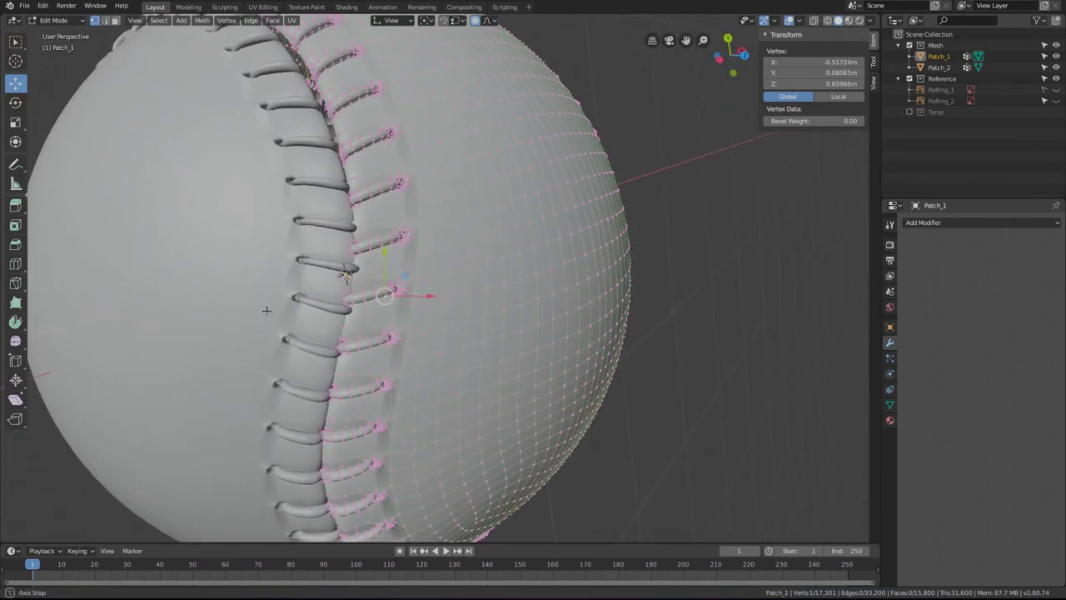
pyautogui.moveTo(192, 366); pyautogui.dragTo(345, 287, button='middle')
# Move a Patch_1 seam vertex along view X with proportional editing.
pyautogui.press('g')
pyautogui.press('x')
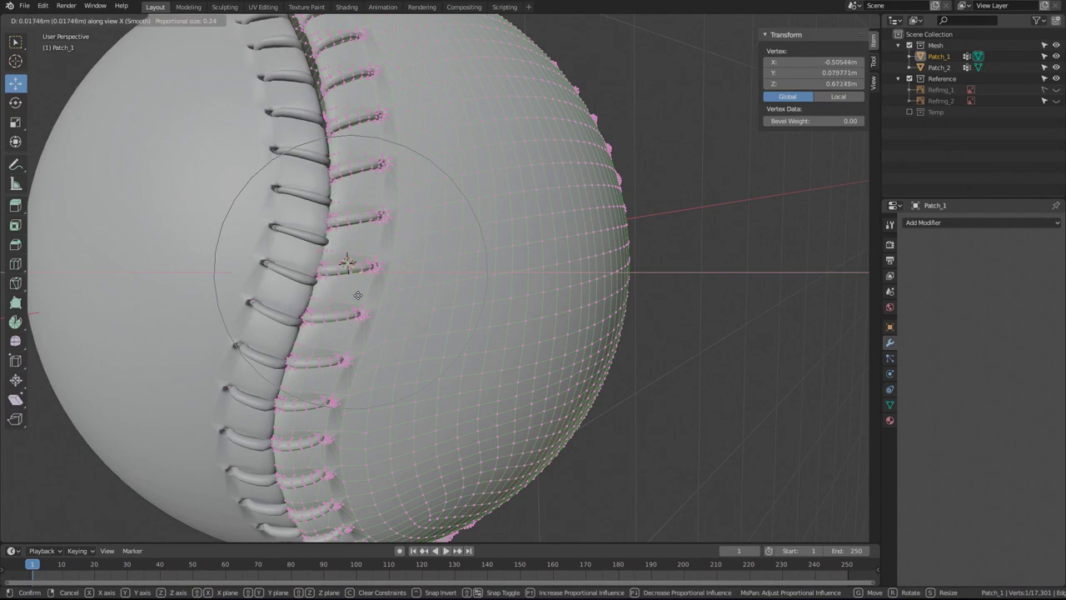
pyautogui.click(358, 295)
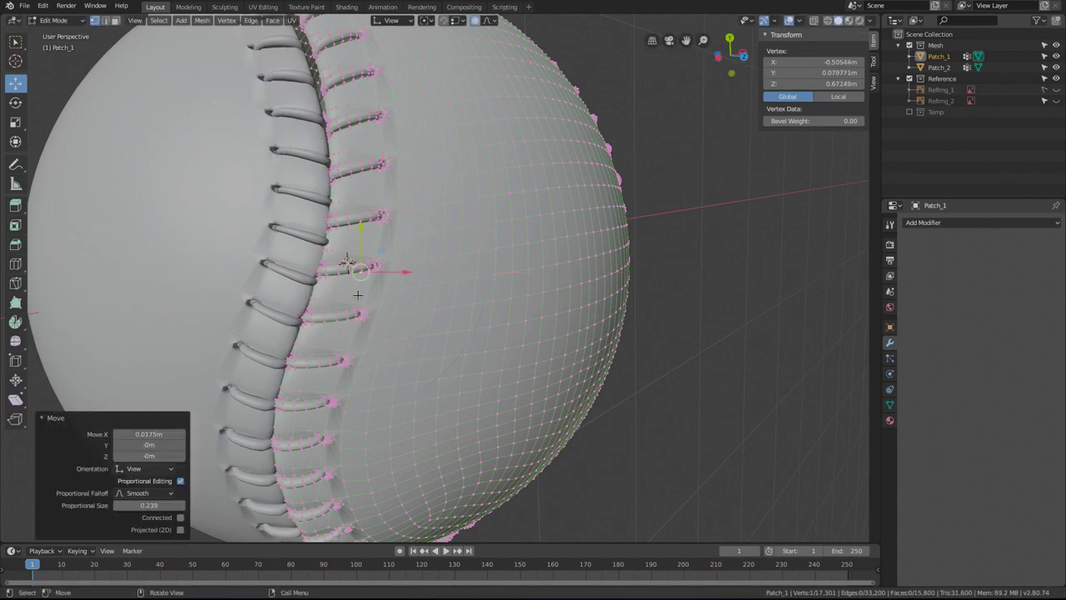
pyautogui.moveTo(330, 306); pyautogui.dragTo(254, 257, button='middle')
pyautogui.scroll(-5, 337, 310)
pyautogui.scroll(5, 333, 313)
# Select another seam vertex and slide the seam loops upward along Y with smooth falloff.
pyautogui.click(261, 277)
pyautogui.moveTo(161, 247); pyautogui.dragTo(376, 267, button='middle')
pyautogui.press('g')
pyautogui.press('y')
pyautogui.scroll(-6, 372, 253)
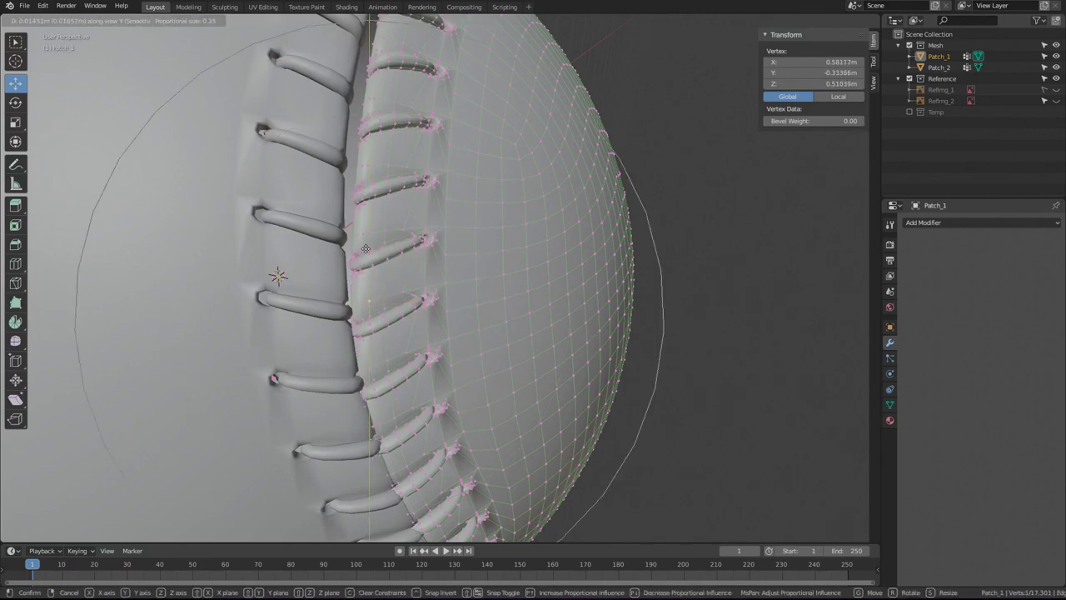
pyautogui.click(356, 257)
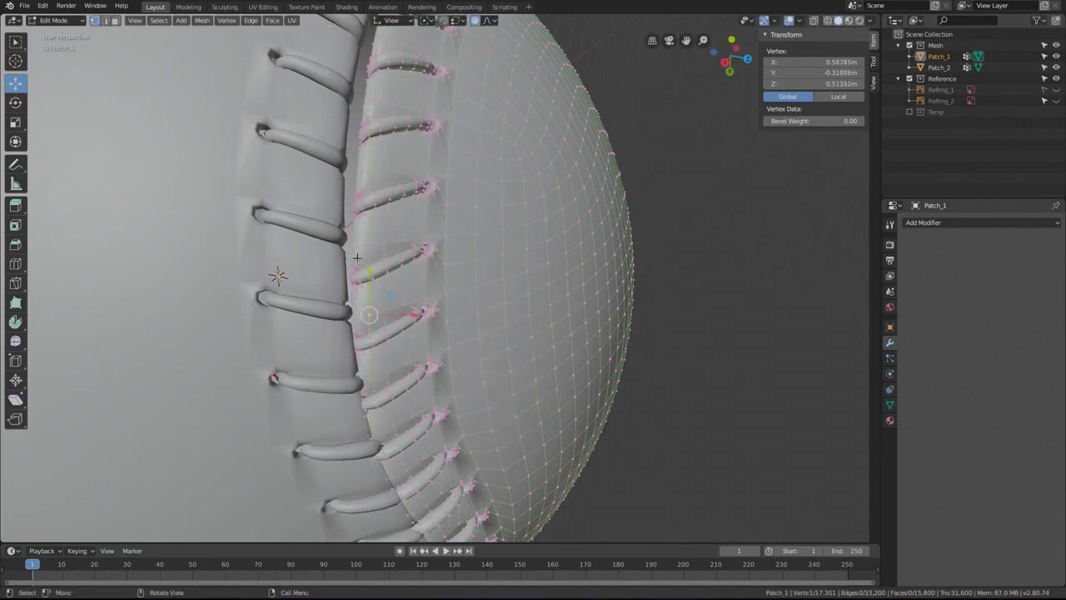
pyautogui.moveTo(359, 260); pyautogui.dragTo(346, 218)
pyautogui.moveTo(347, 219); pyautogui.dragTo(206, 331, button='middle')
# Shift the seam vertices along X with a smaller proportional size.
pyautogui.moveTo(358, 319); pyautogui.dragTo(348, 318)
pyautogui.press('x')
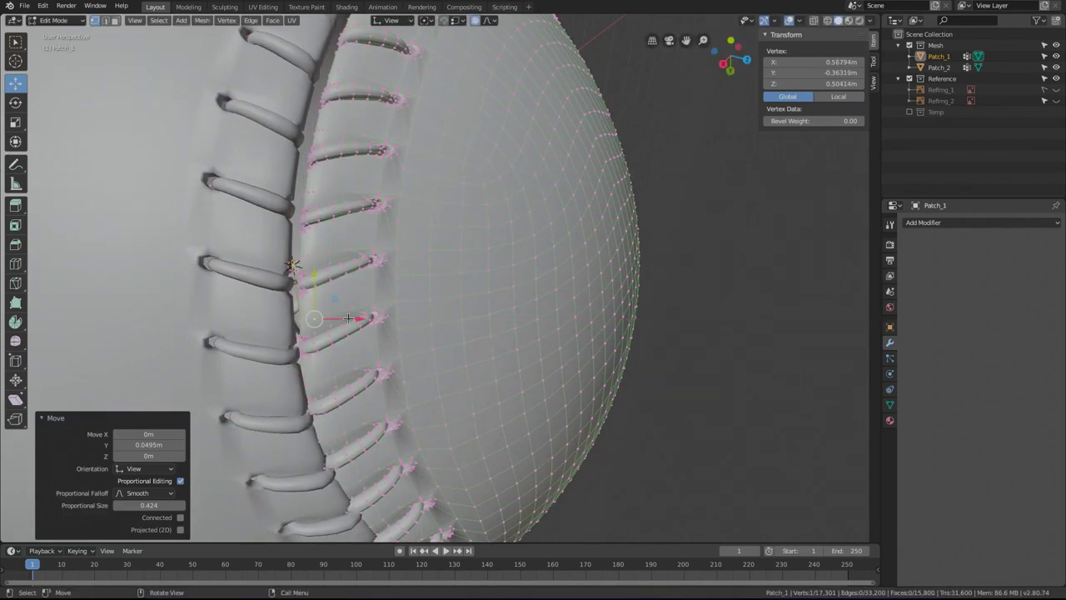
pyautogui.scroll(2, 345, 316)
pyautogui.moveTo(349, 317); pyautogui.dragTo(309, 295)
pyautogui.scroll(2, 308, 287)
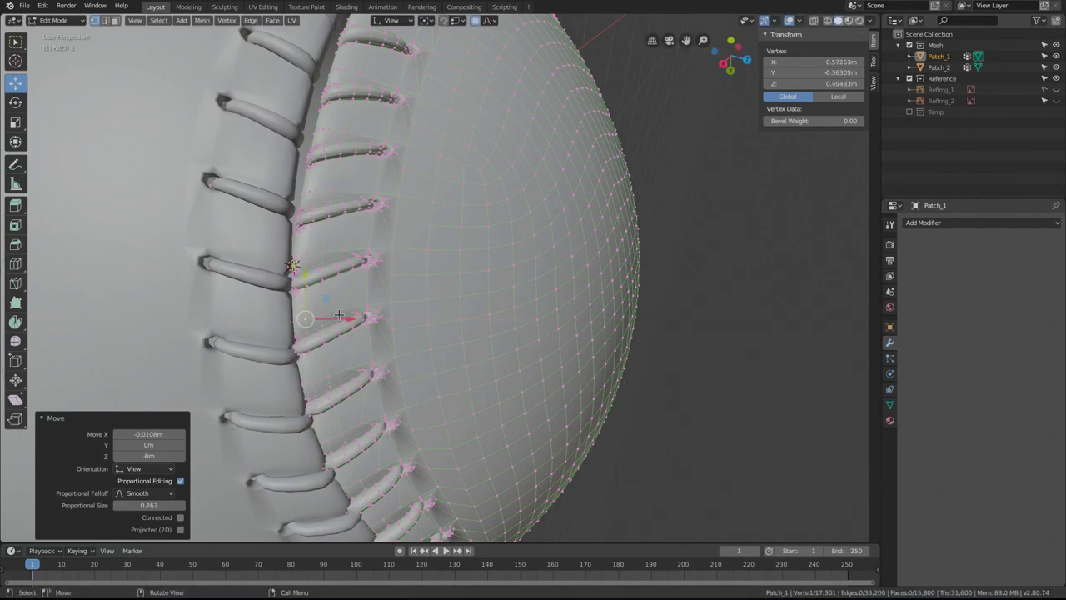
pyautogui.moveTo(223, 249); pyautogui.dragTo(337, 251, button='middle')
# Adjust further seam vertices along Y, then sideways about -0.0191 m at size 0.263.
pyautogui.click(358, 260)
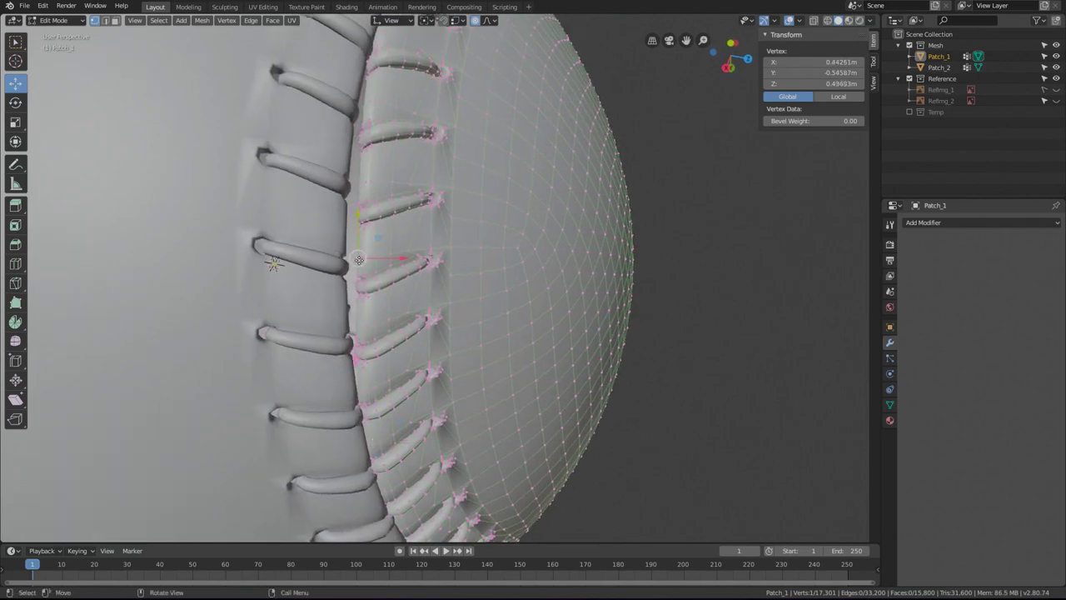
pyautogui.press('g')
pyautogui.press('y')
pyautogui.click(357, 240)
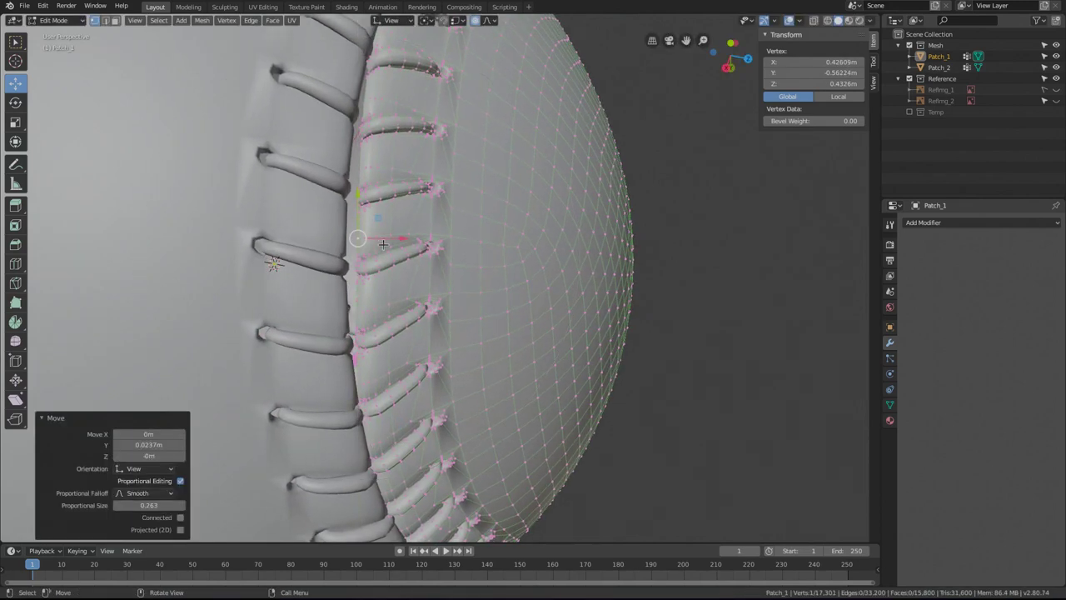
pyautogui.moveTo(411, 241); pyautogui.dragTo(394, 241)
pyautogui.moveTo(395, 240); pyautogui.dragTo(314, 274, button='middle')
# Shift Patch_1's seam vertices sideways with proportional editing so its stitches move toward the other half.
pyautogui.press('Tab')
pyautogui.scroll(-3, 275, 258)
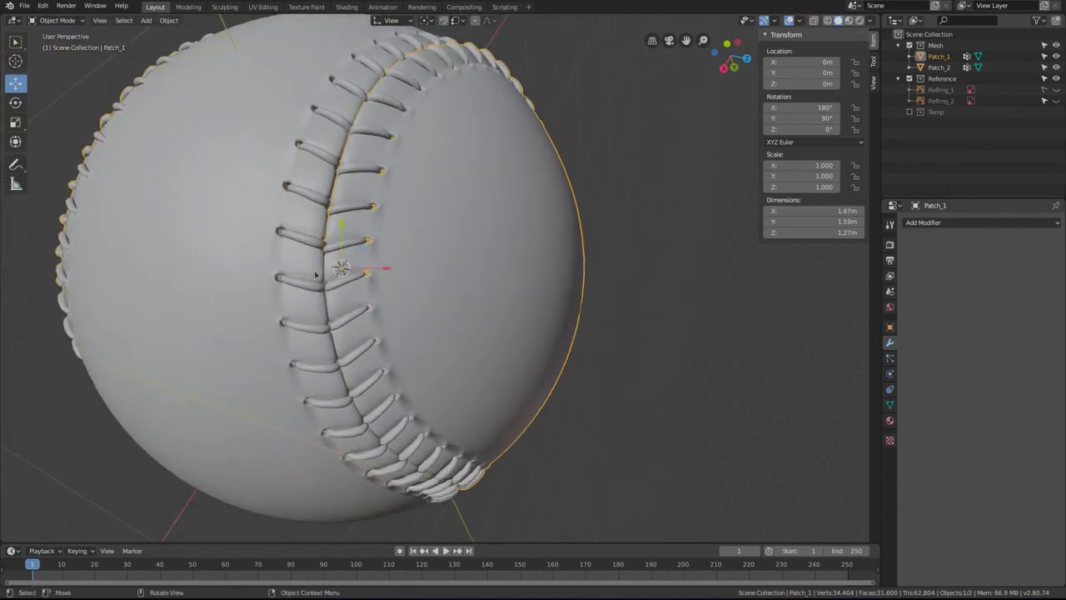
pyautogui.moveTo(259, 236); pyautogui.dragTo(280, 290, button='middle')
pyautogui.scroll(3, 329, 254)
pyautogui.scroll(-5, 368, 298)
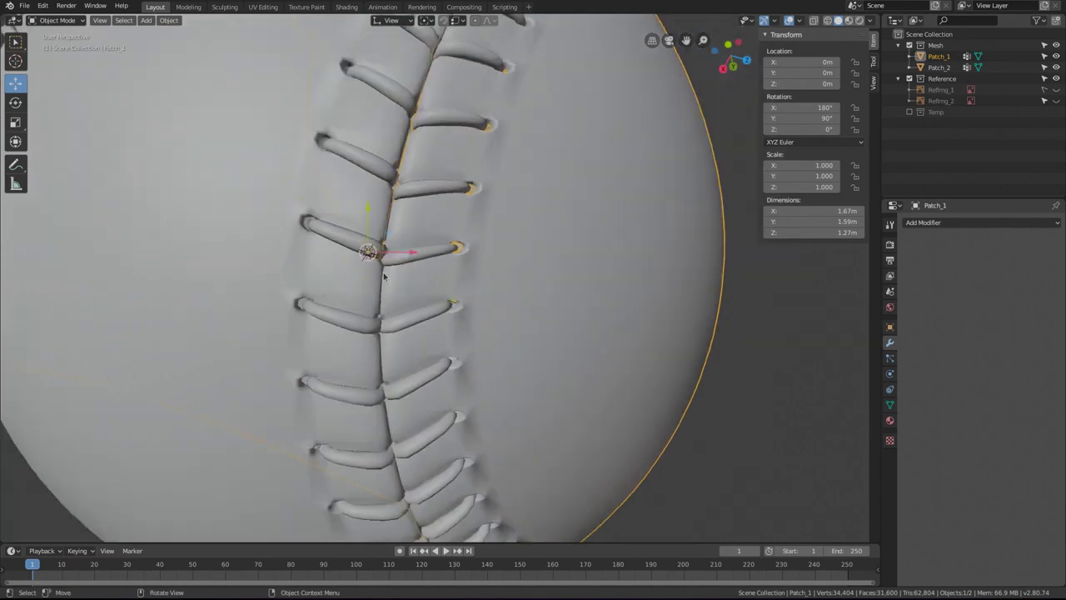
pyautogui.moveTo(369, 298); pyautogui.dragTo(288, 231, button='middle')
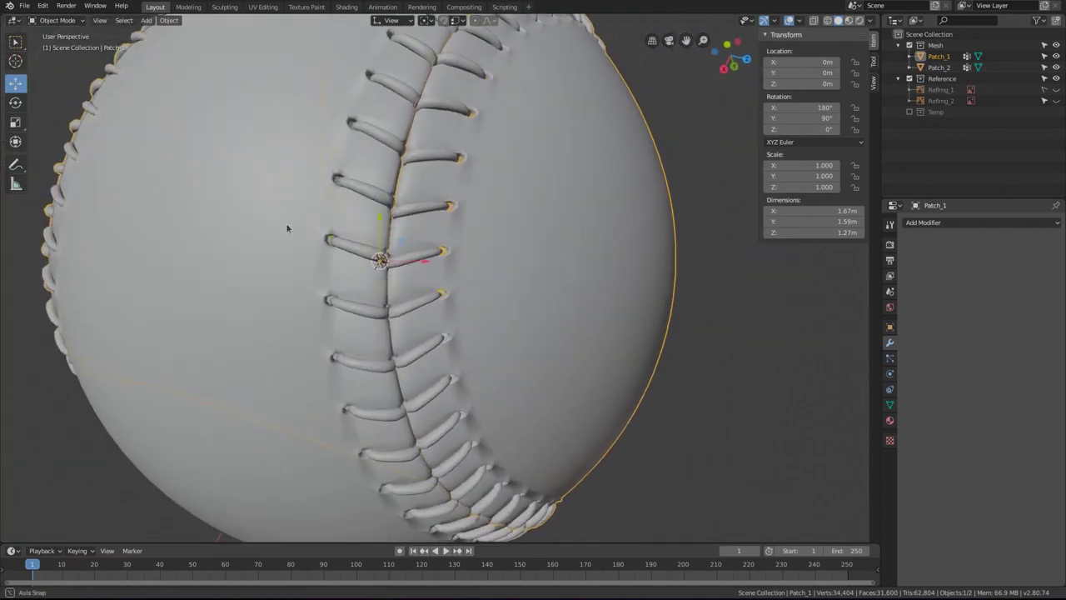
pyautogui.press('Tab')
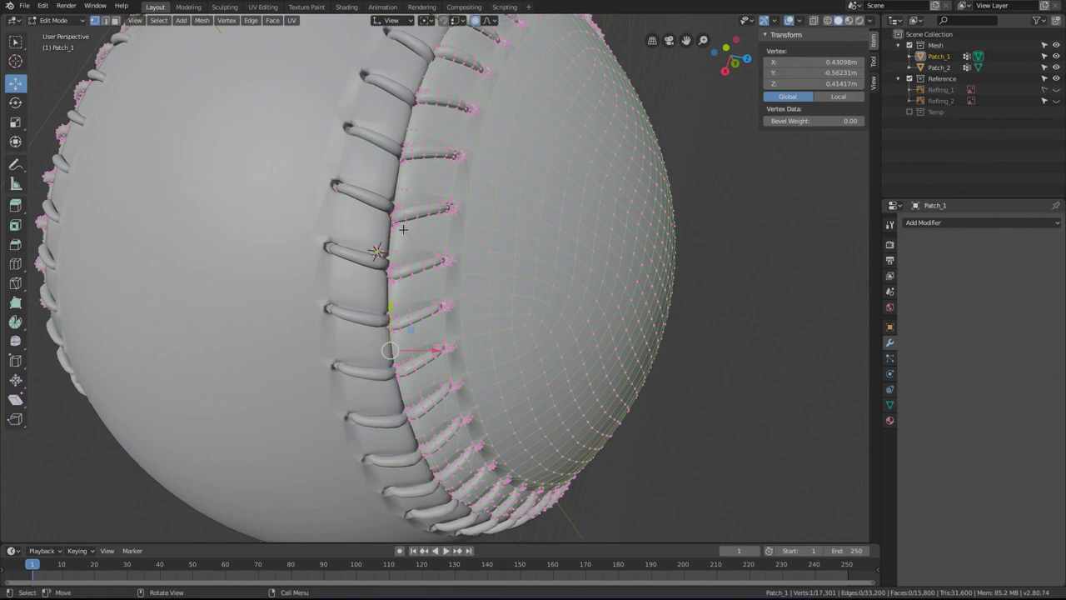
pyautogui.moveTo(343, 224); pyautogui.dragTo(385, 222, button='middle')
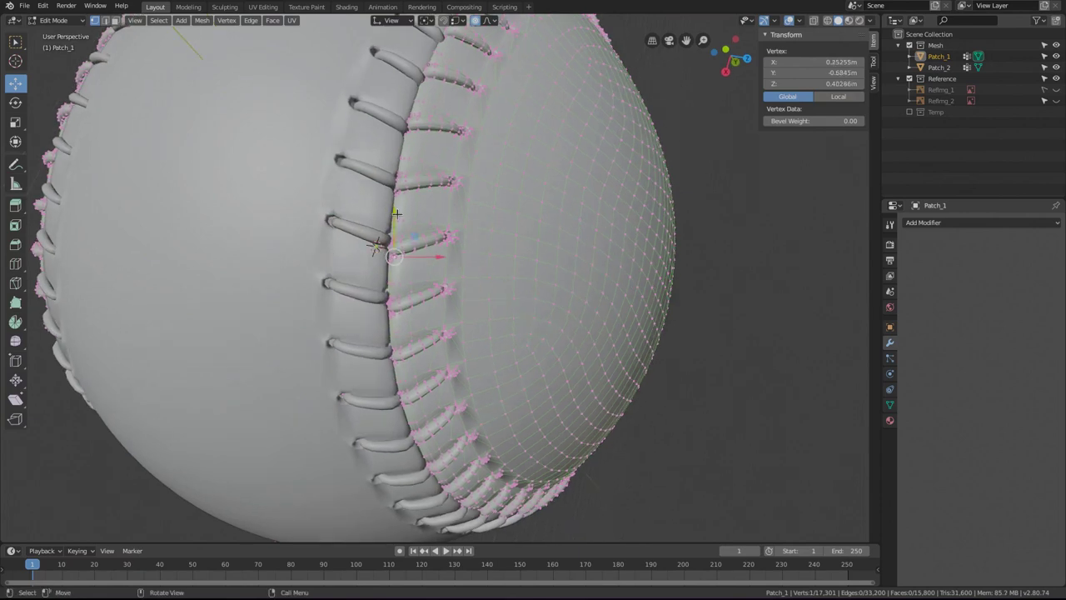
pyautogui.press('g')
pyautogui.click(390, 208)
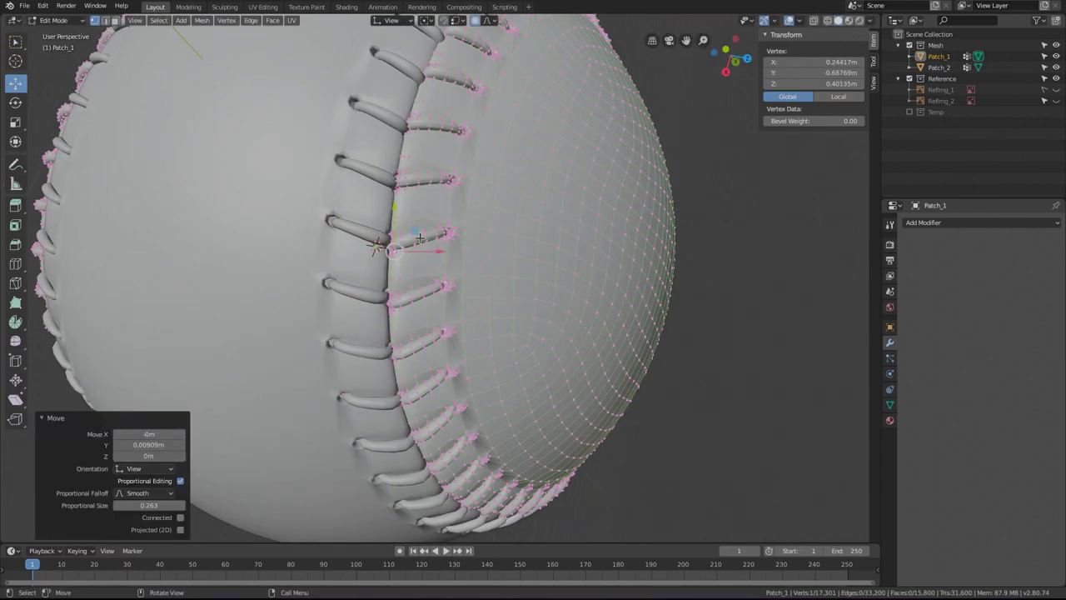
pyautogui.moveTo(435, 251); pyautogui.dragTo(429, 250)
pyautogui.press('Tab')
# From a new angle, nudge Patch_1's seam vertices slightly downward with proportional falloff.
pyautogui.moveTo(429, 250); pyautogui.dragTo(407, 242, button='middle')
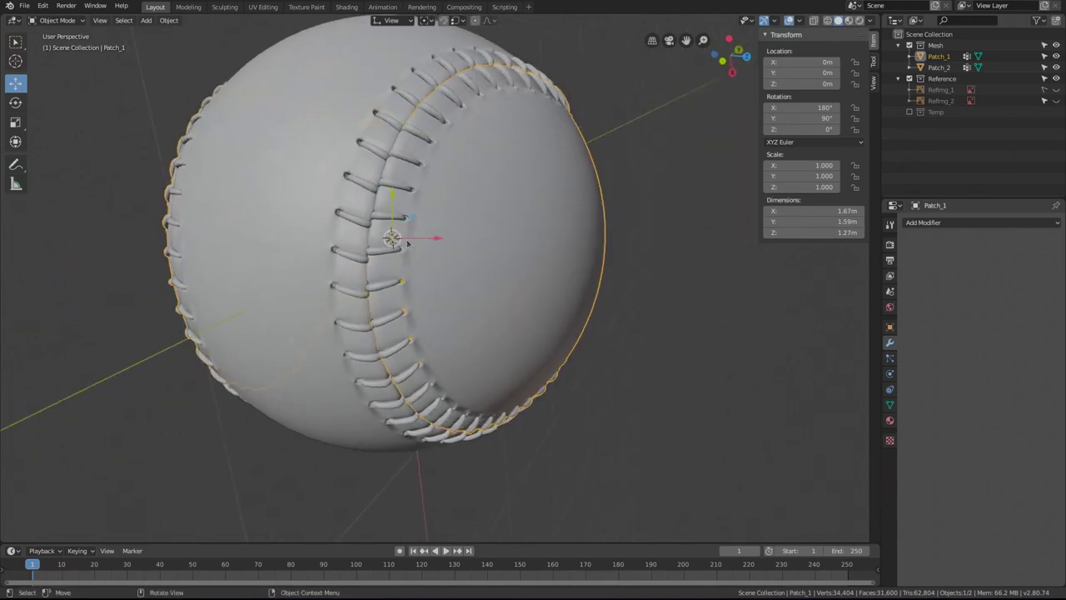
pyautogui.scroll(2, 408, 233)
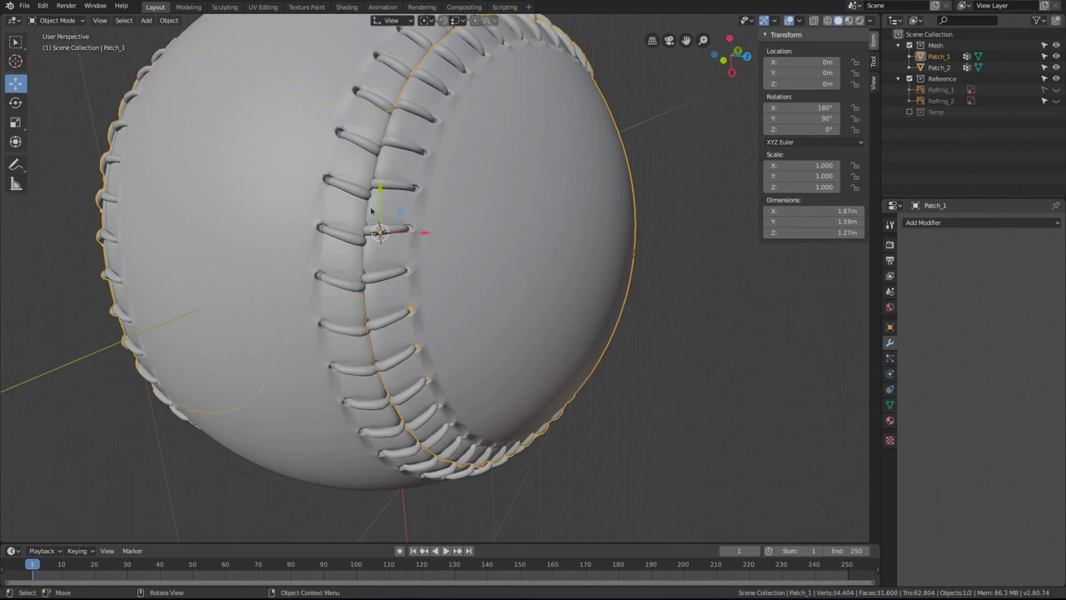
pyautogui.press('Tab')
pyautogui.moveTo(358, 225); pyautogui.dragTo(448, 307, button='middle')
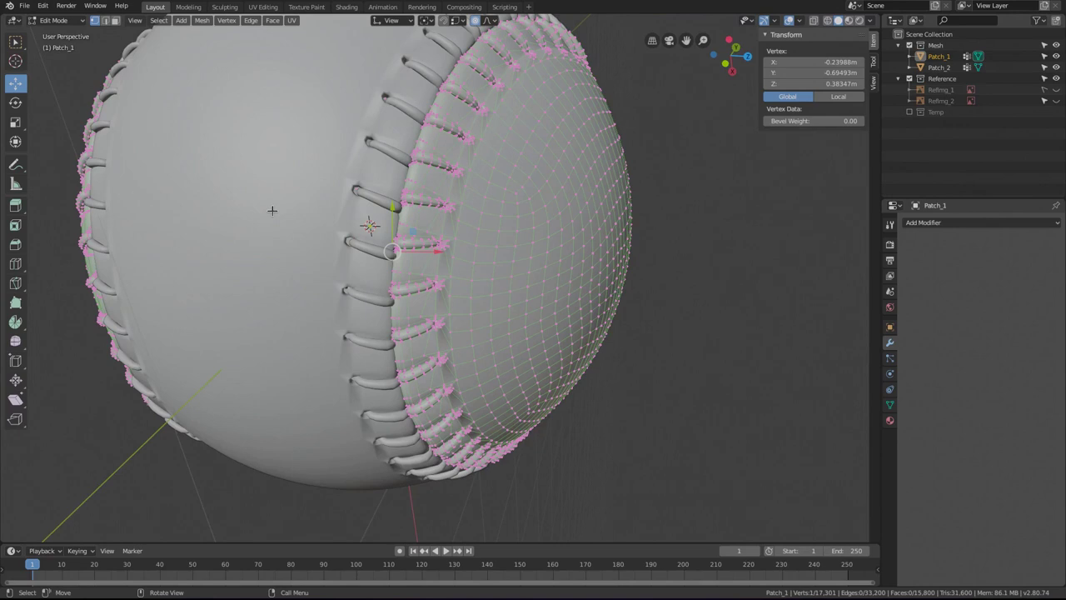
pyautogui.moveTo(272, 211); pyautogui.dragTo(262, 240, button='middle')
pyautogui.press('g')
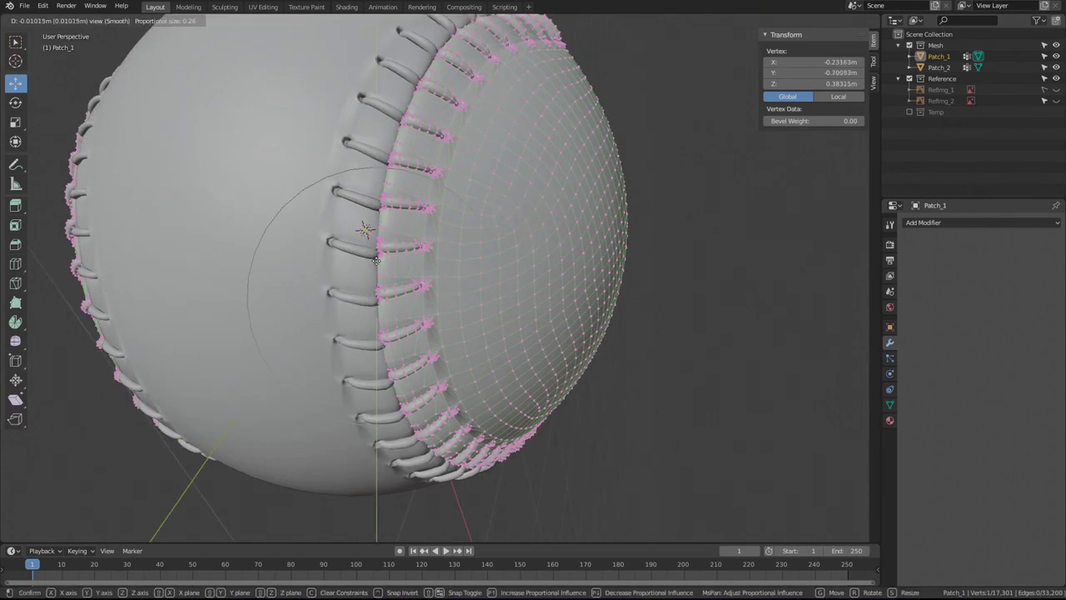
pyautogui.click(377, 261)
pyautogui.moveTo(376, 261); pyautogui.dragTo(443, 238, button='middle')
pyautogui.click(374, 261)
pyautogui.moveTo(384, 198); pyautogui.dragTo(385, 200)
pyautogui.press('Tab')
# Select Patch_2 and move its seam vertices -0.0647 m along Y with Smooth falloff, size 0.513.
pyautogui.scroll(-3, 388, 217)
pyautogui.moveTo(388, 245); pyautogui.dragTo(418, 367, button='middle')
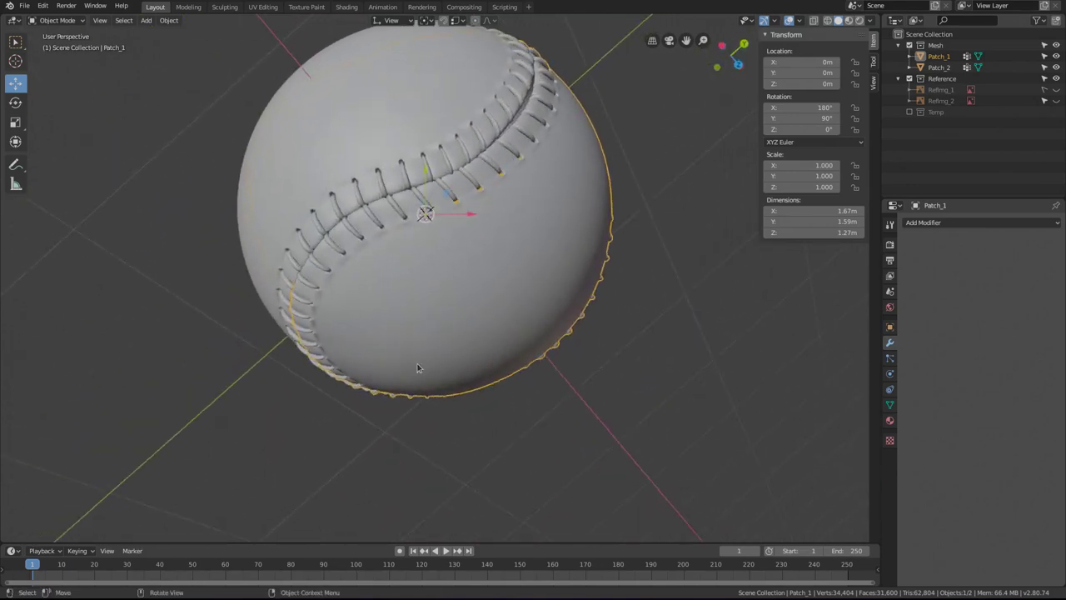
pyautogui.moveTo(523, 156); pyautogui.dragTo(453, 265, button='middle')
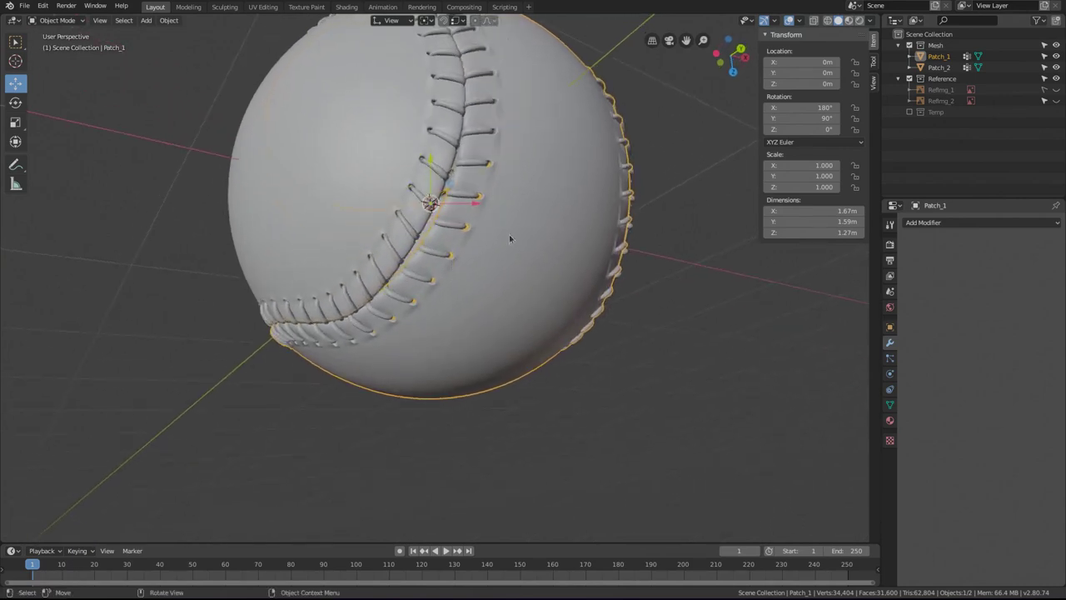
pyautogui.moveTo(513, 160); pyautogui.dragTo(415, 335, button='middle')
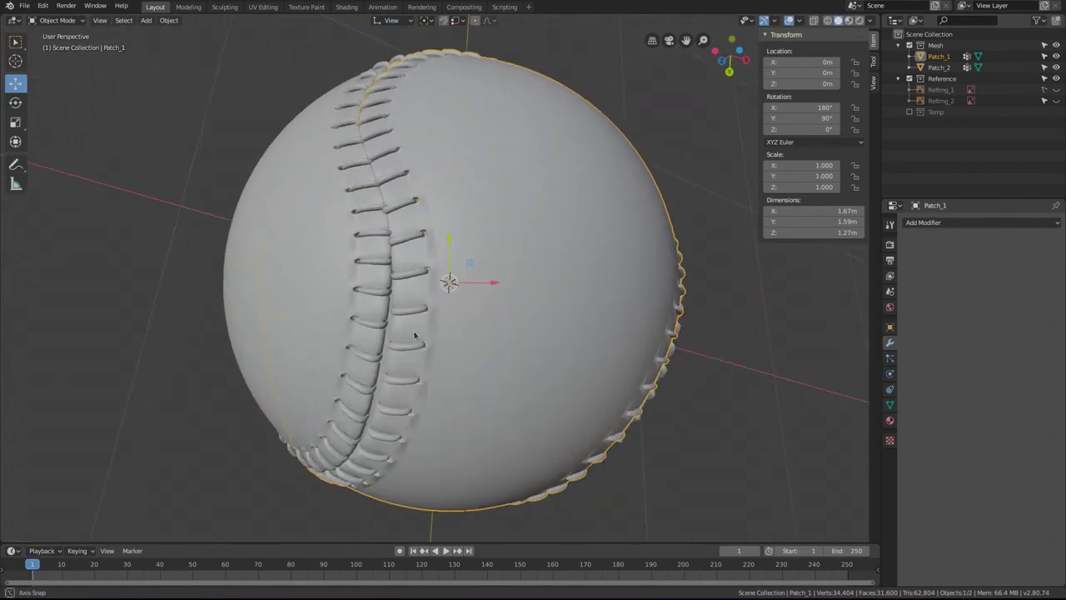
pyautogui.click(415, 334)
pyautogui.press('Tab')
pyautogui.moveTo(437, 163); pyautogui.dragTo(441, 214)
pyautogui.moveTo(404, 240); pyautogui.dragTo(519, 263, button='middle')
pyautogui.press('Tab')
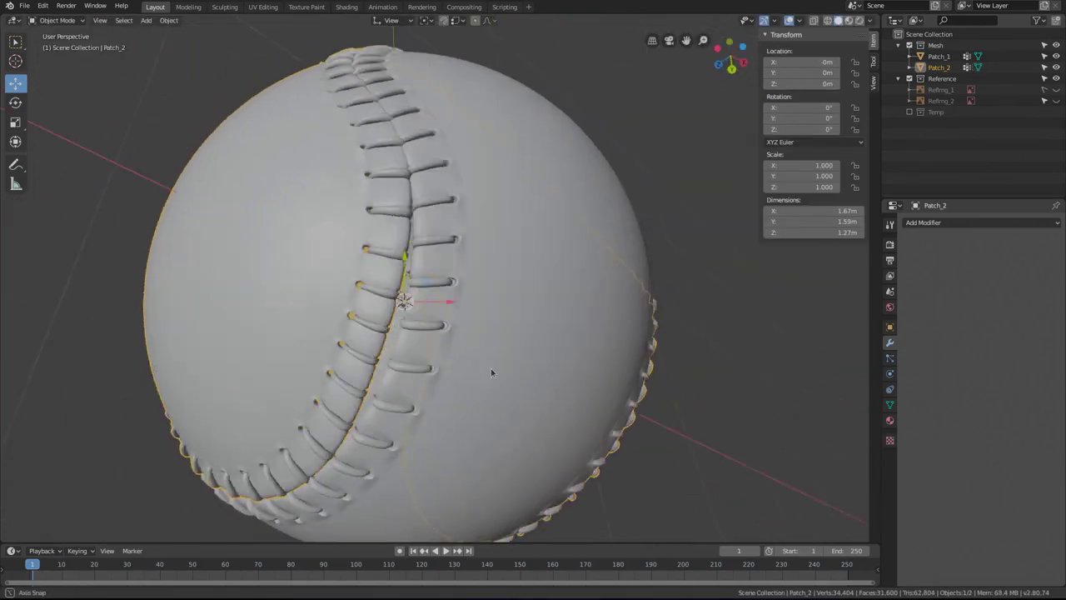
pyautogui.moveTo(491, 368); pyautogui.dragTo(380, 333, button='middle')
pyautogui.press('Tab')
pyautogui.press('g')
pyautogui.click(394, 280)
# Adjust Patch_2's seam vertices vertically with a Y-constrained move.
pyautogui.press('g')
pyautogui.press('y')
pyautogui.click(517, 325)
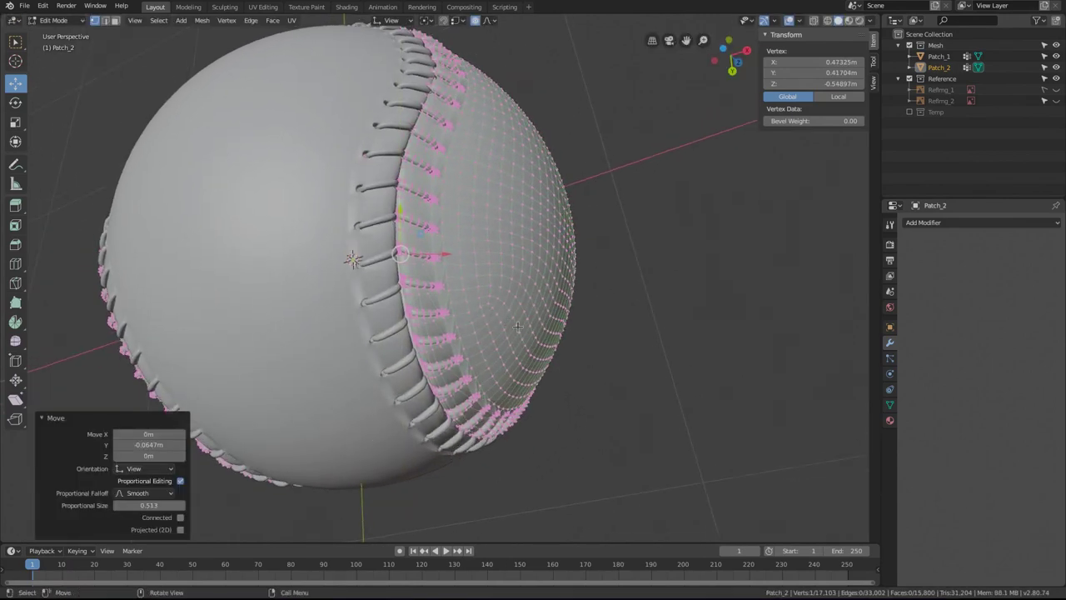
pyautogui.moveTo(518, 325); pyautogui.dragTo(281, 219, button='middle')
pyautogui.scroll(3, 333, 241)
pyautogui.press('Tab')
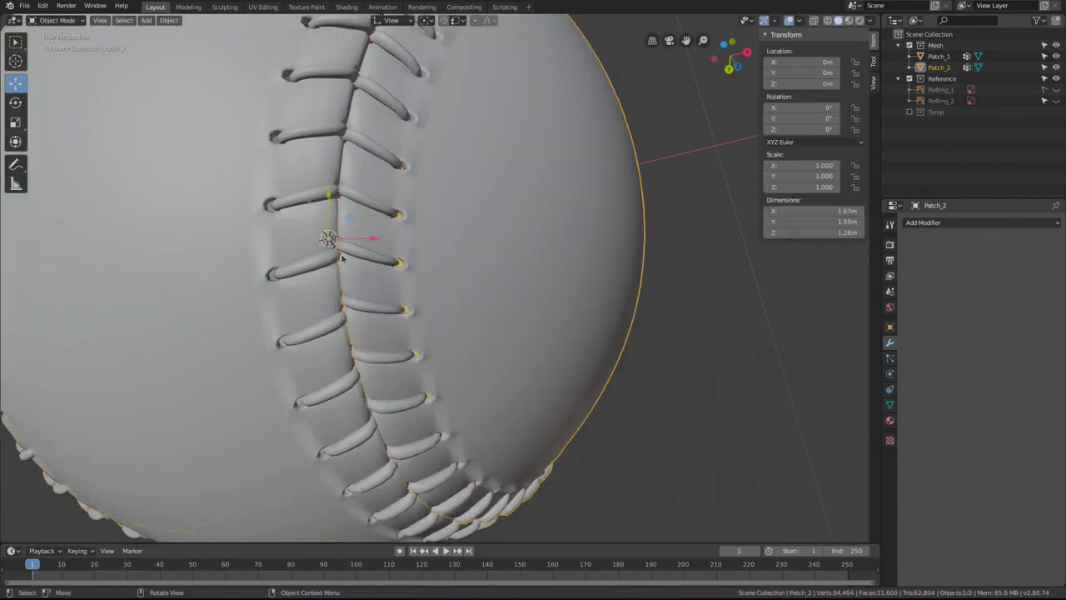
# Make two small X-constrained sideways shifts of the seam vertices.
pyautogui.press('Tab')
pyautogui.press('g')
pyautogui.press('x')
pyautogui.click(328, 228)
pyautogui.moveTo(328, 228); pyautogui.dragTo(400, 340, button='middle')
pyautogui.press('g')
pyautogui.press('x')
pyautogui.click(430, 236)
pyautogui.scroll(3, 590, 250)
# Continue shifting the seam vertices along X, checking the whole ball in between.
pyautogui.press('g')
pyautogui.press('x')
pyautogui.click(380, 200)
pyautogui.press('Tab')
pyautogui.scroll(-5, 411, 247)
pyautogui.scroll(5, 400, 341)
pyautogui.press('Tab')
pyautogui.press('Tab')
pyautogui.press('Tab')
pyautogui.moveTo(474, 323); pyautogui.dragTo(445, 234, button='middle')
pyautogui.press('g')
pyautogui.press('x')
pyautogui.click(396, 167)
pyautogui.scroll(-4, 396, 167)
# Make small vertical adjustments to the seam vertices from a rotated view.
pyautogui.press('Tab')
pyautogui.scroll(4, 445, 234)
pyautogui.press('Tab')
pyautogui.press('g')
pyautogui.click(470, 179)
pyautogui.press('Tab')
pyautogui.moveTo(470, 179); pyautogui.dragTo(545, 195, button='middle')
pyautogui.press('Tab')
pyautogui.press('g')
pyautogui.click(503, 240)
pyautogui.press('g')
pyautogui.click(502, 240)
# Apply further X-constrained shifts to the seam vertices, then leave Edit Mode.
pyautogui.press('g')
pyautogui.press('x')
pyautogui.click(469, 323)
pyautogui.press('g')
pyautogui.click(552, 258)
pyautogui.press('g')
pyautogui.press('x')
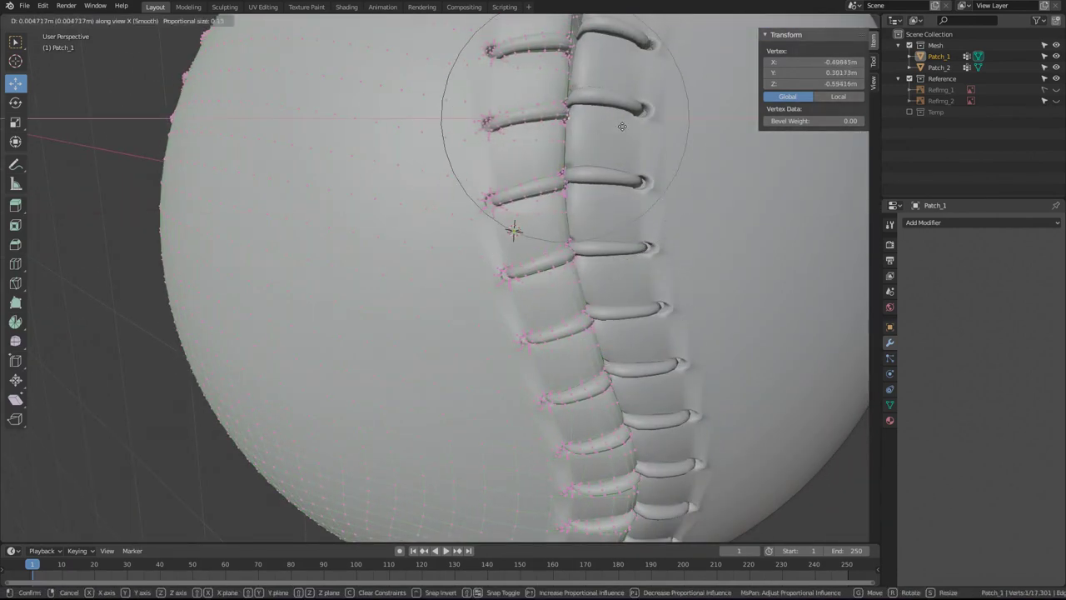
pyautogui.click(622, 126)
pyautogui.press('Tab')
pyautogui.scroll(-5, 524, 250)
# Select Patch_2 and shift its seam vertices along X with the seam turned vertical.
pyautogui.click(583, 250)
pyautogui.press('Tab')
pyautogui.scroll(2, 443, 210)
pyautogui.moveTo(443, 210); pyautogui.dragTo(452, 238, button='middle')
pyautogui.press('g')
pyautogui.press('x')
pyautogui.click(532, 239)
# Refine Patch_2's seam with another X shift and a Y-constrained vertical move.
pyautogui.press('g')
pyautogui.press('x')
pyautogui.click(495, 241)
pyautogui.click(555, 286)
pyautogui.moveTo(555, 286); pyautogui.dragTo(505, 331, button='middle')
pyautogui.press('g')
pyautogui.press('y')
pyautogui.click(467, 224)
# Make another horizontal seam vertex adjustment, then orbit around the ball to check it.
pyautogui.press('Tab')
pyautogui.press('Tab')
pyautogui.press('Tab')
pyautogui.press('Tab')
pyautogui.press('g')
pyautogui.click(455, 321)
pyautogui.press('Tab')
pyautogui.press('Tab')
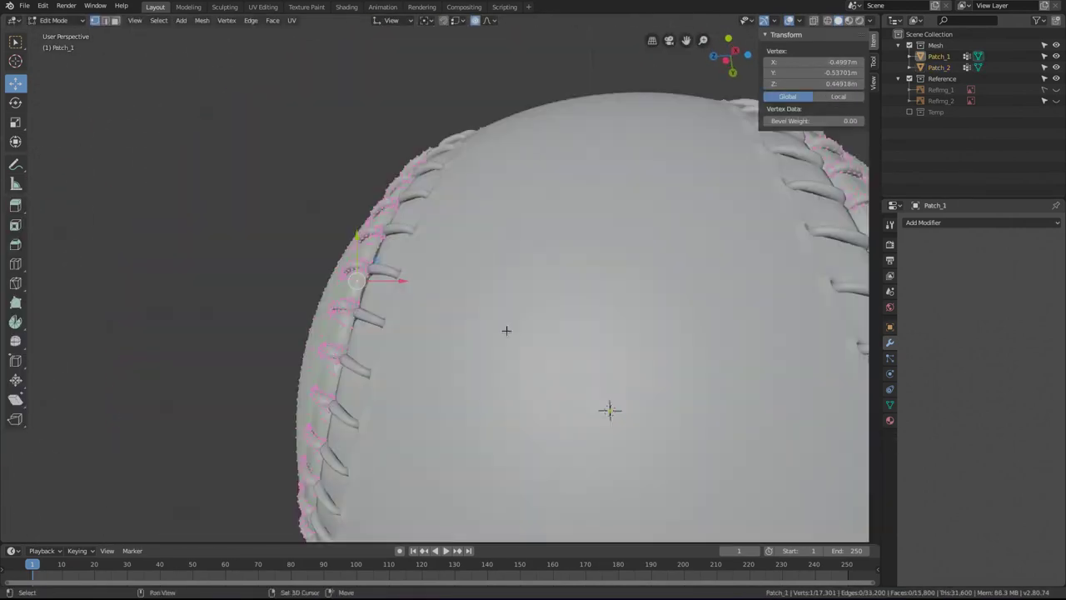
pyautogui.press('g')
pyautogui.press('x')
pyautogui.click(480, 273)
pyautogui.press('Tab')
pyautogui.scroll(-5, 626, 431)
pyautogui.moveTo(626, 430); pyautogui.dragTo(178, 262, button='middle')
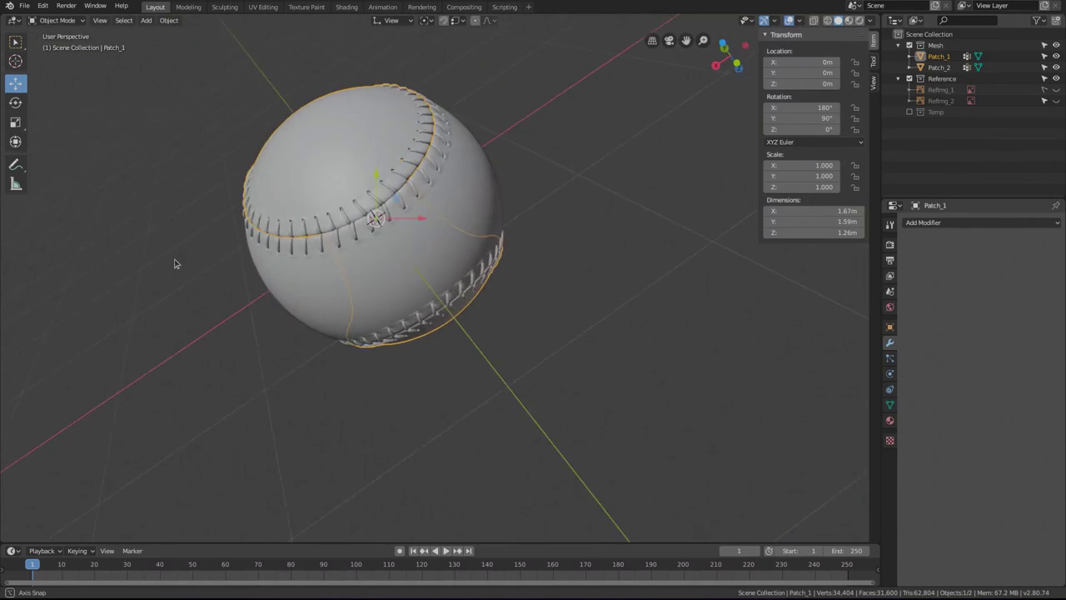
pyautogui.scroll(6, 352, 297)
# Select Patch_2 again and move its seam vertices, finishing with an X-constrained shift.
pyautogui.click(381, 288)
pyautogui.moveTo(381, 288); pyautogui.dragTo(354, 207, button='middle')
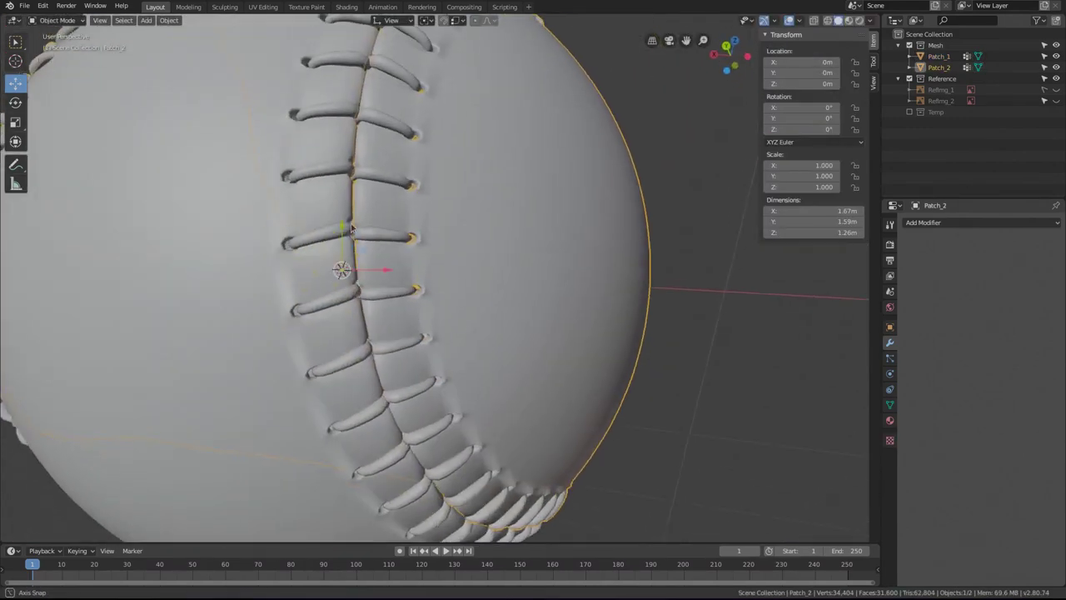
pyautogui.press('Tab')
pyautogui.press('g')
pyautogui.click(354, 207)
pyautogui.press('Tab')
pyautogui.scroll(-3, 354, 208)
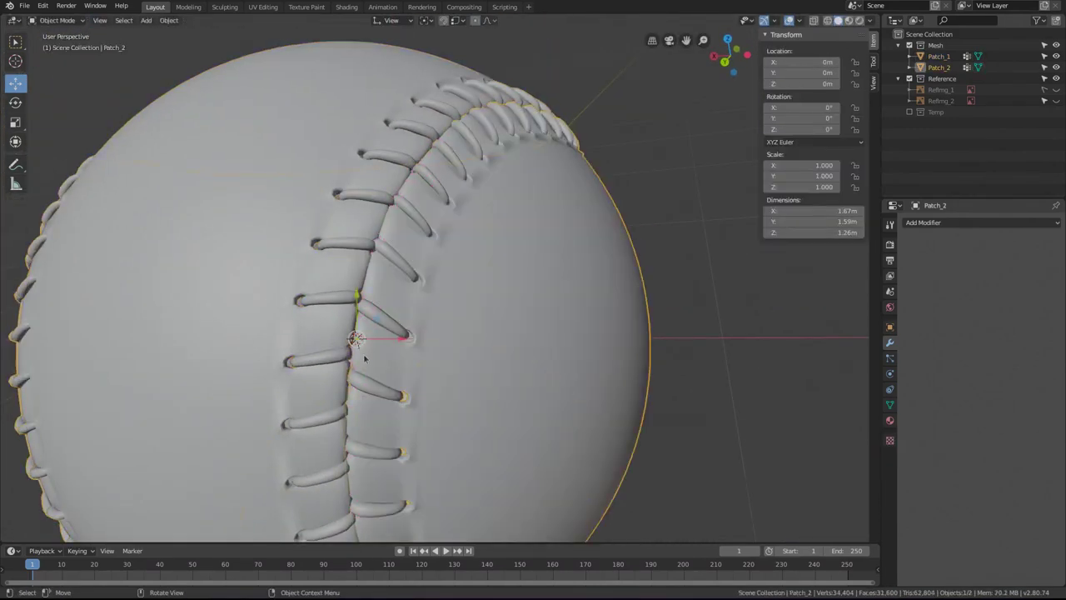
pyautogui.press('Tab')
pyautogui.press('g')
pyautogui.press('x')
pyautogui.click(375, 350)
pyautogui.press('Tab')
pyautogui.scroll(-3, 617, 430)
# Return to Object Mode and orbit so the seam runs horizontally to inspect the joined halves.
pyautogui.press('Tab')
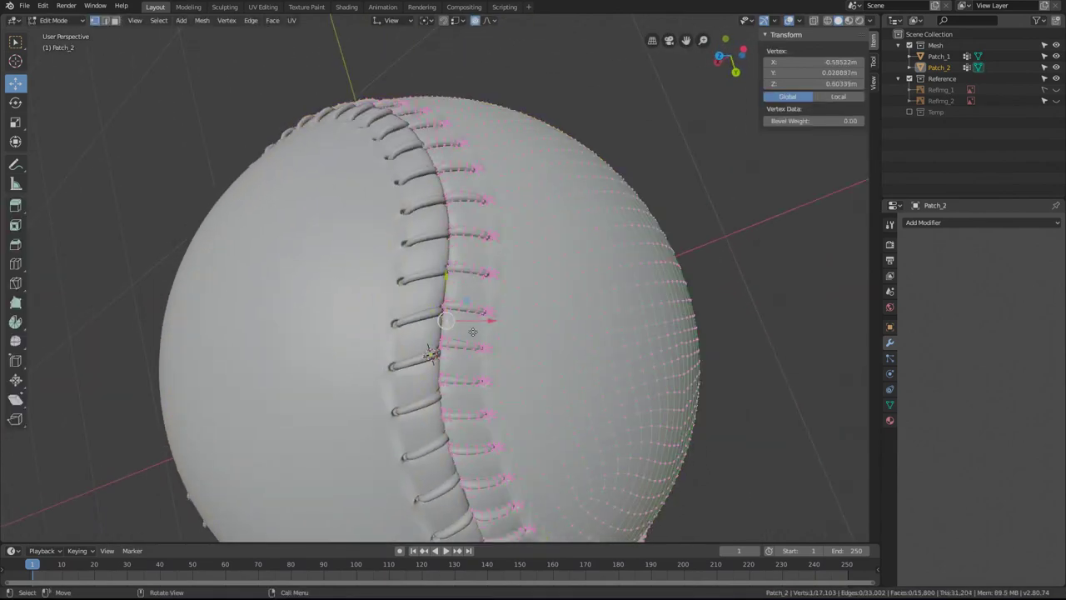
pyautogui.press('Tab')
pyautogui.moveTo(617, 430); pyautogui.dragTo(536, 264, button='middle')
pyautogui.press('Tab')
pyautogui.scroll(4, 471, 189)
pyautogui.press('Tab')
pyautogui.scroll(-3, 466, 186)
pyautogui.moveTo(491, 188); pyautogui.dragTo(602, 321, button='middle')
pyautogui.scroll(-5, 650, 321)
pyautogui.scroll(2, 651, 321)
pyautogui.scroll(1, 607, 269)
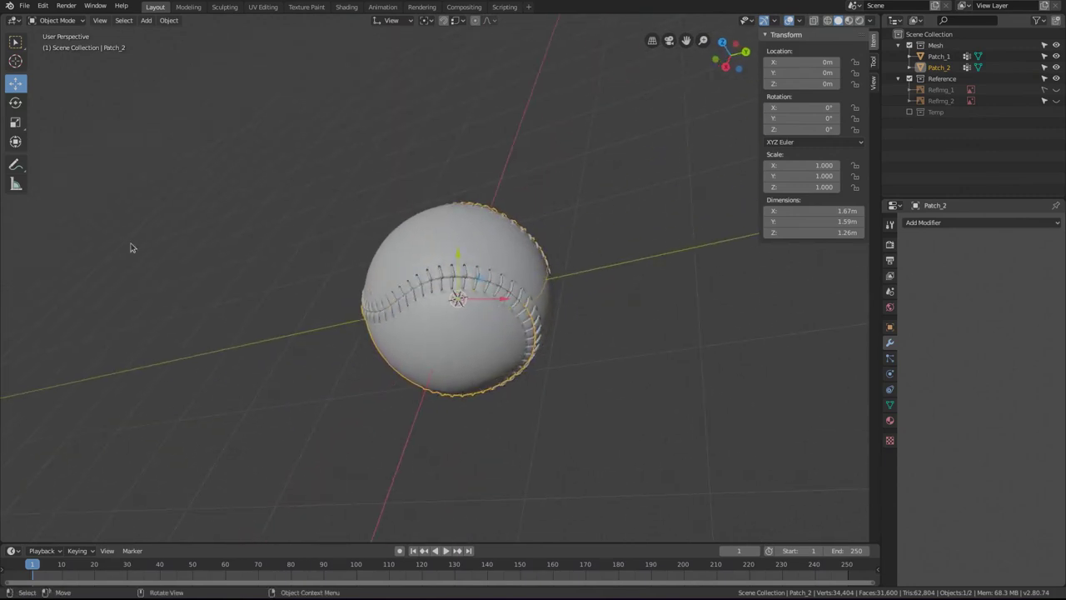
# Orbit and zoom around the joined Baseball, then bring up the Add menu in the viewport.
pyautogui.moveTo(365, 312); pyautogui.dragTo(448, 303, button='middle')
pyautogui.moveTo(319, 318); pyautogui.dragTo(448, 237, button='middle')
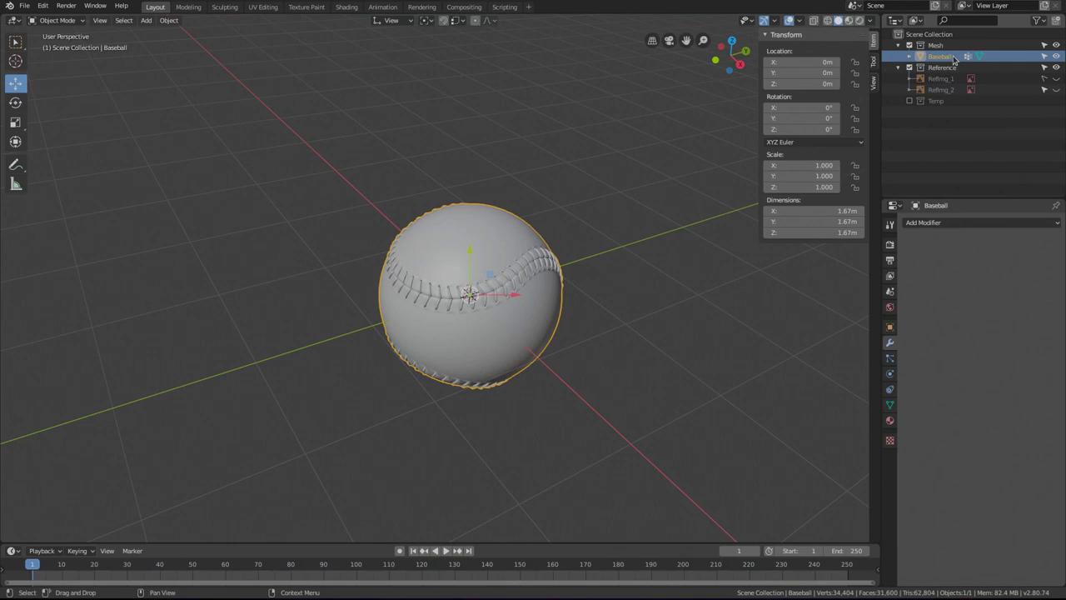
pyautogui.moveTo(456, 353); pyautogui.dragTo(461, 260, button='middle')
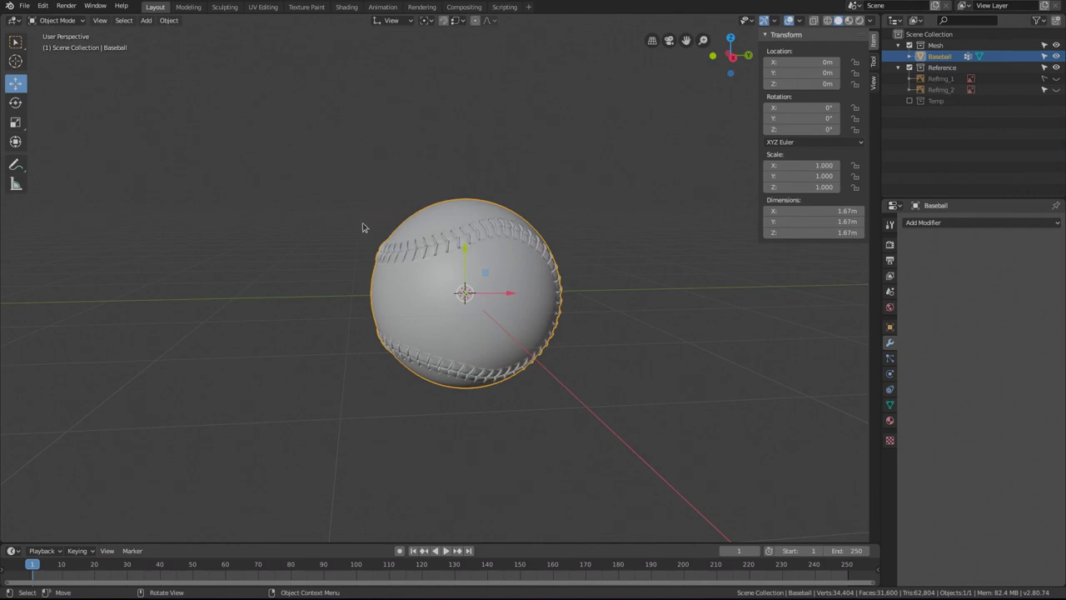
pyautogui.moveTo(433, 350); pyautogui.dragTo(502, 352, button='middle')
pyautogui.scroll(3, 502, 352)
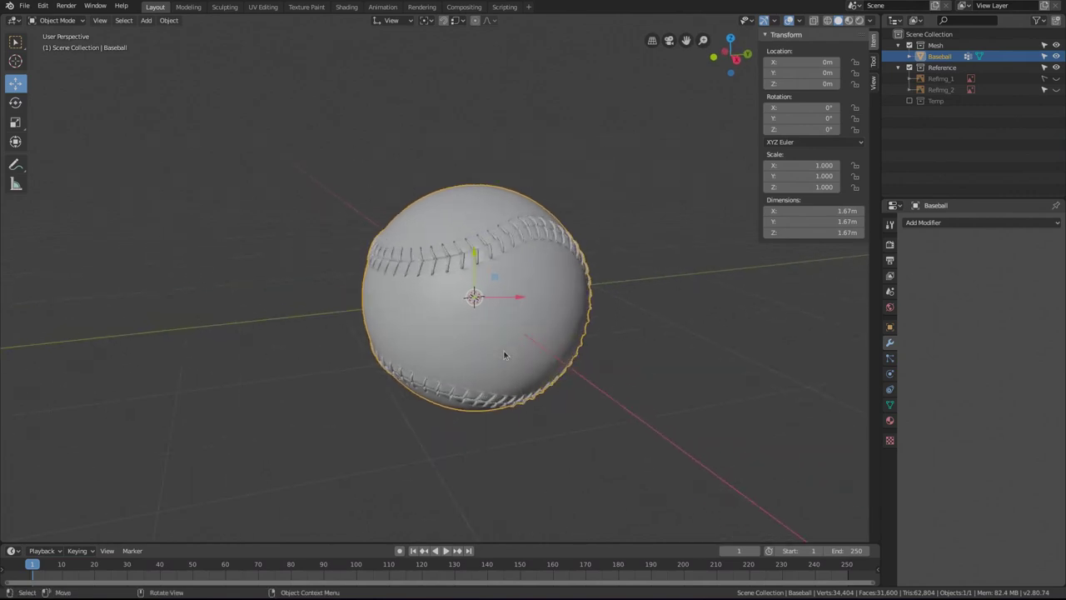
pyautogui.scroll(-1, 508, 325)
pyautogui.scroll(-1, 508, 325)
pyautogui.scroll(8, 482, 289)
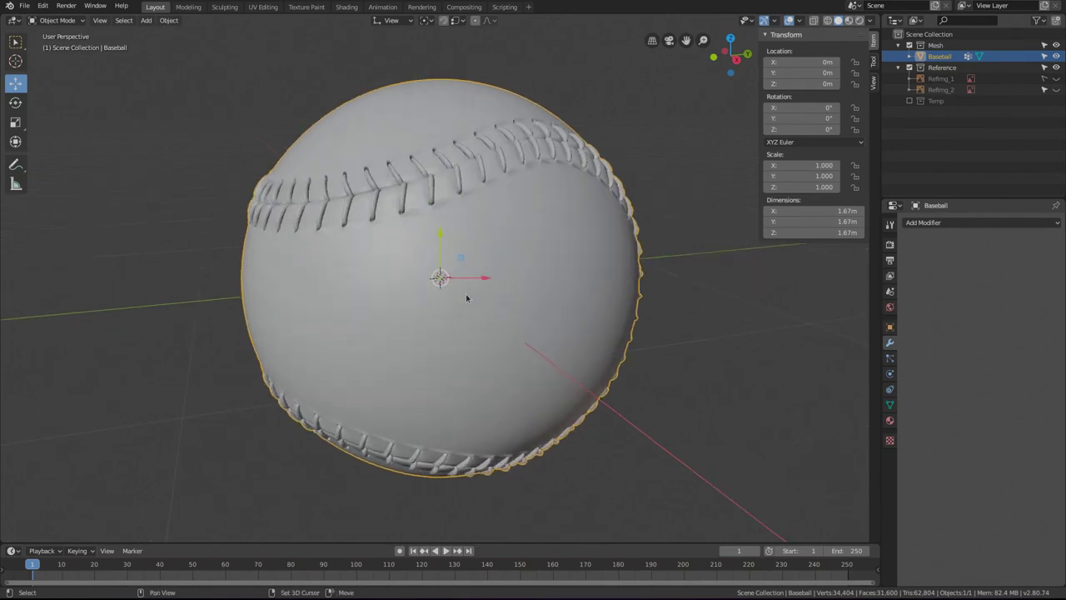
pyautogui.scroll(-8, 447, 287)
pyautogui.hotkey('shift', 'a')
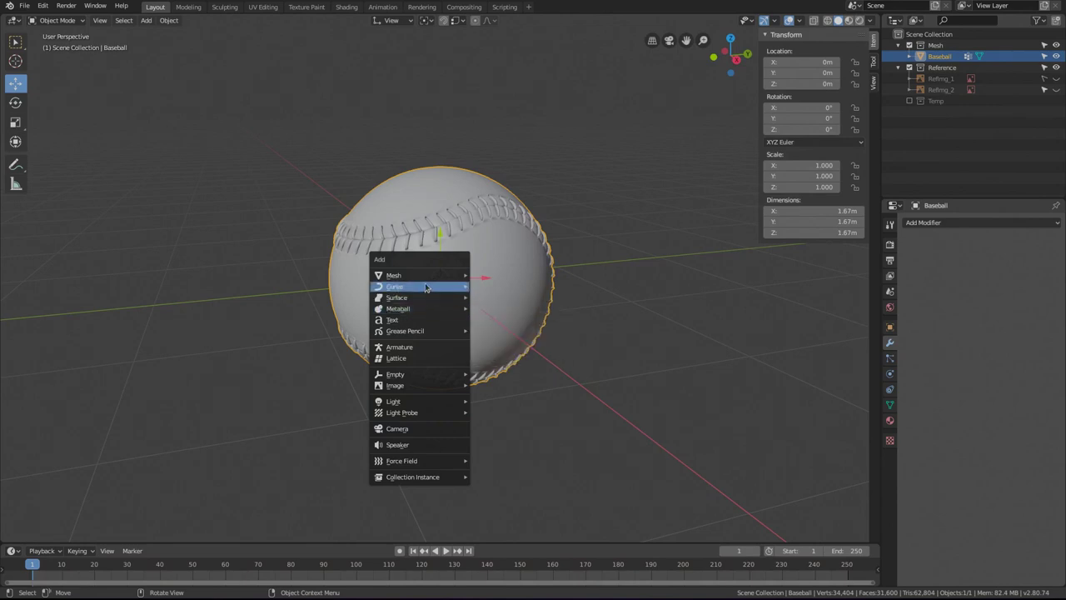
# Add an Ico Sphere with raised subdivisions and give it smooth shading.
pyautogui.moveTo(425, 277)
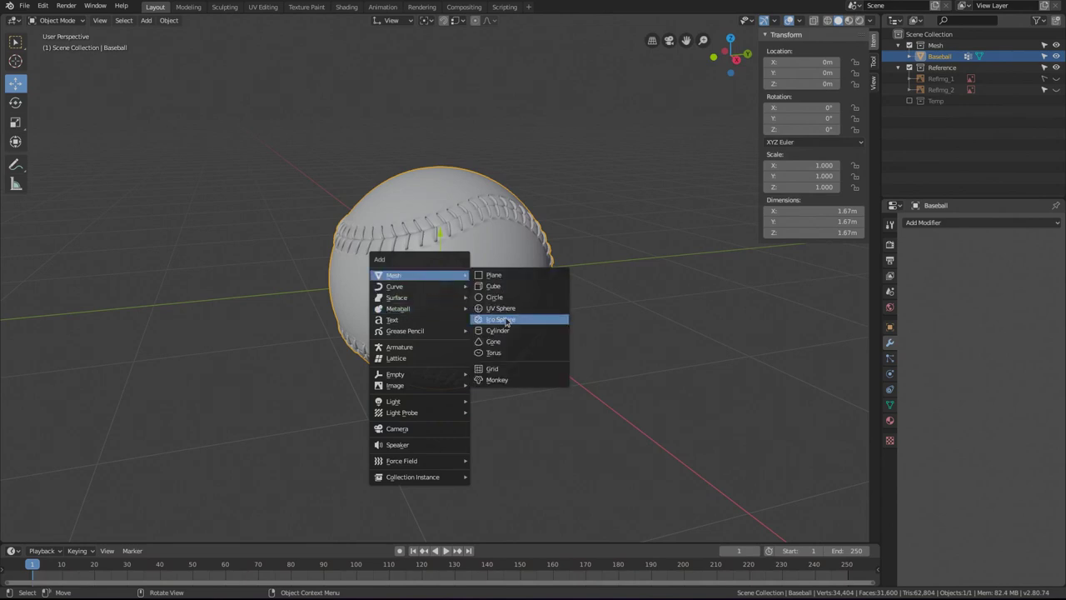
pyautogui.click(505, 321)
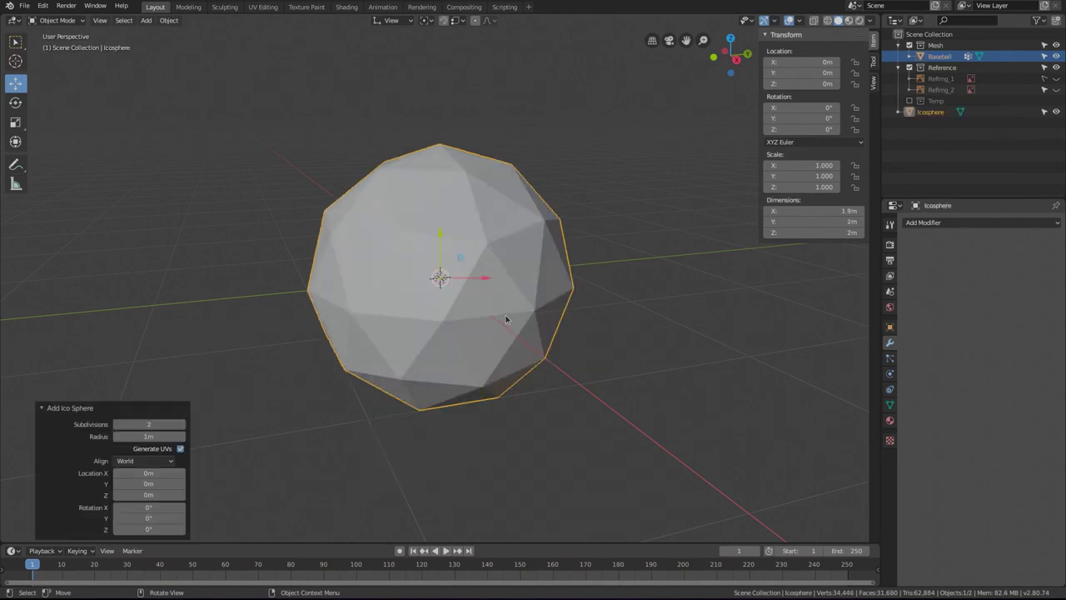
pyautogui.click(182, 424)
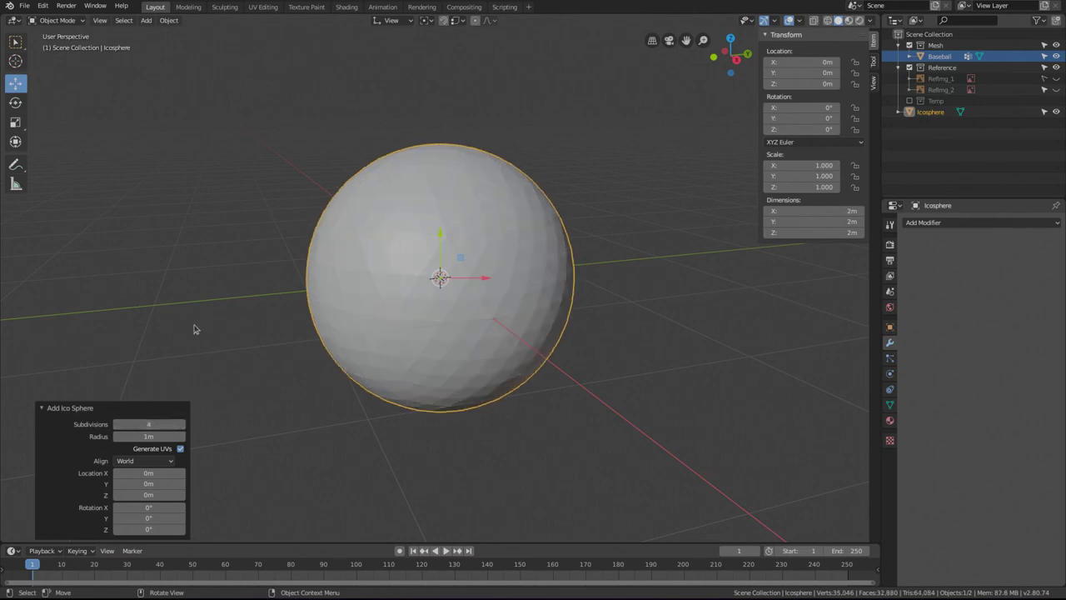
pyautogui.rightClick(385, 245)
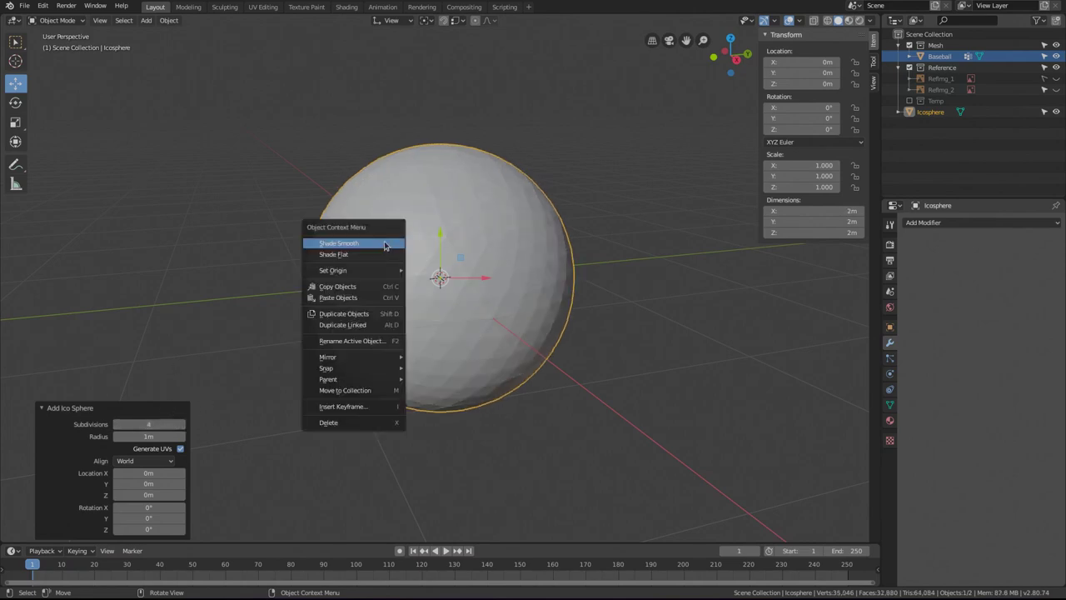
pyautogui.click(384, 244)
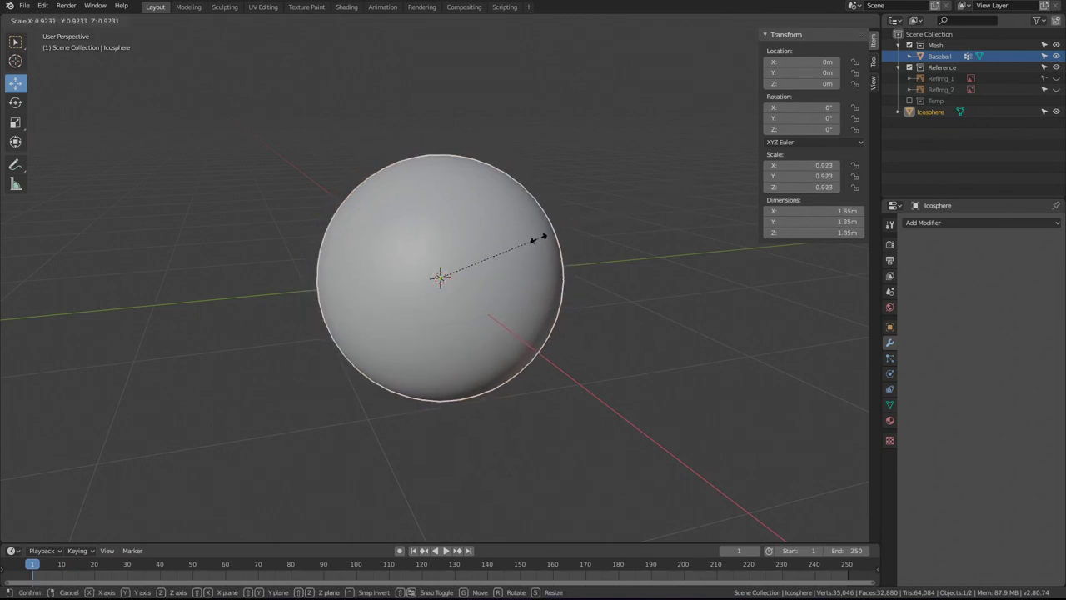
# Scale the icosphere down to 0.811 inside the cover, checking its fit in wireframe.
pyautogui.click(478, 267)
pyautogui.press('s')
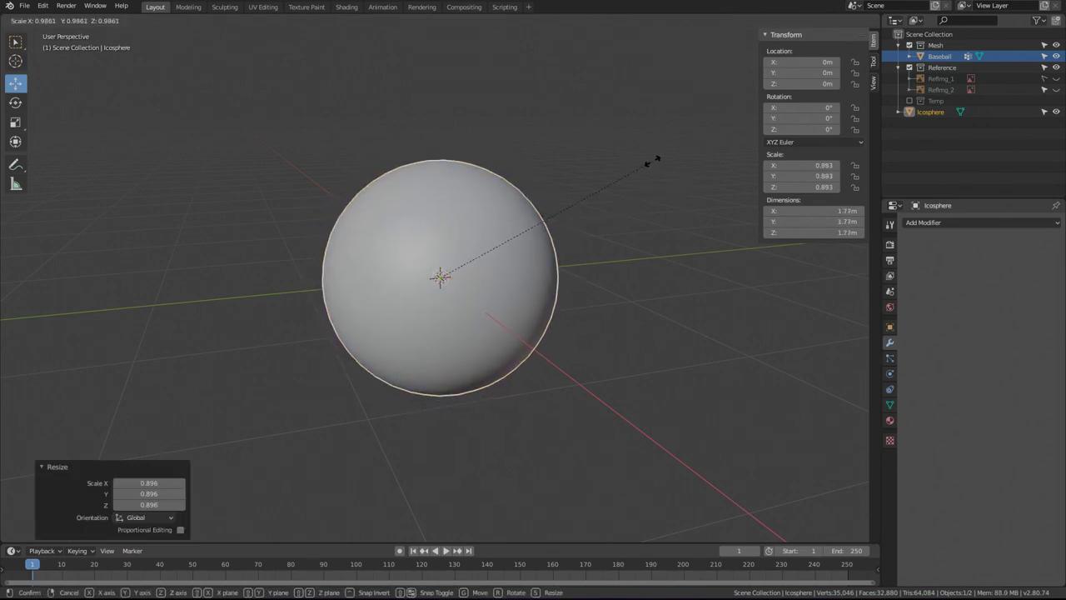
pyautogui.click(528, 221)
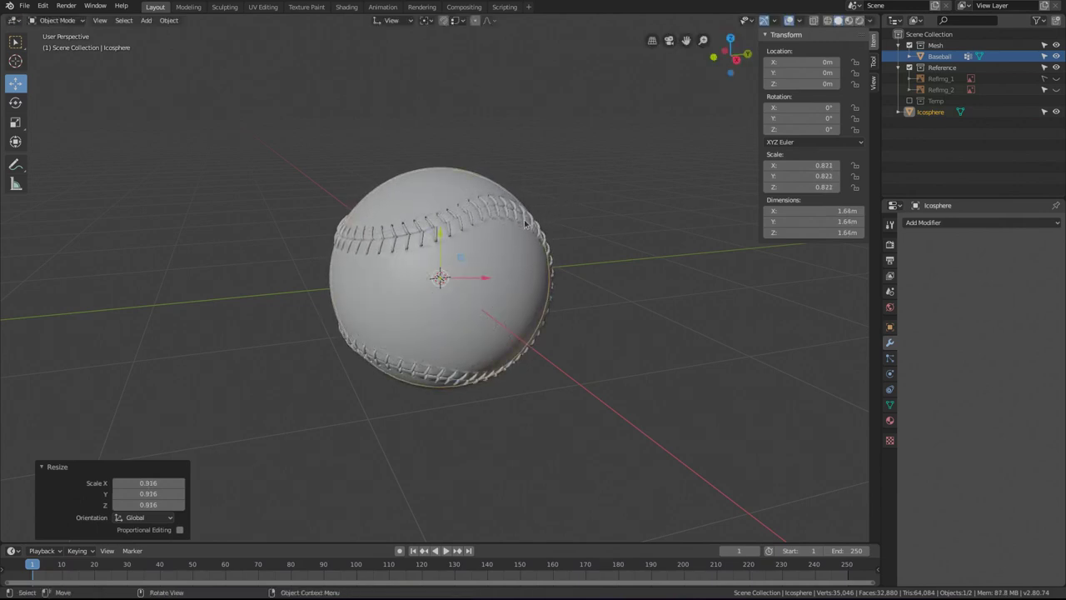
pyautogui.hotkey('shift', 'z')
pyautogui.scroll(2, 503, 202)
pyautogui.moveTo(503, 202)
pyautogui.mouseDown(button='middle')
pyautogui.moveTo(542, 237)
pyautogui.moveTo(599, 189)
pyautogui.mouseUp(button='middle')
pyautogui.press('s')
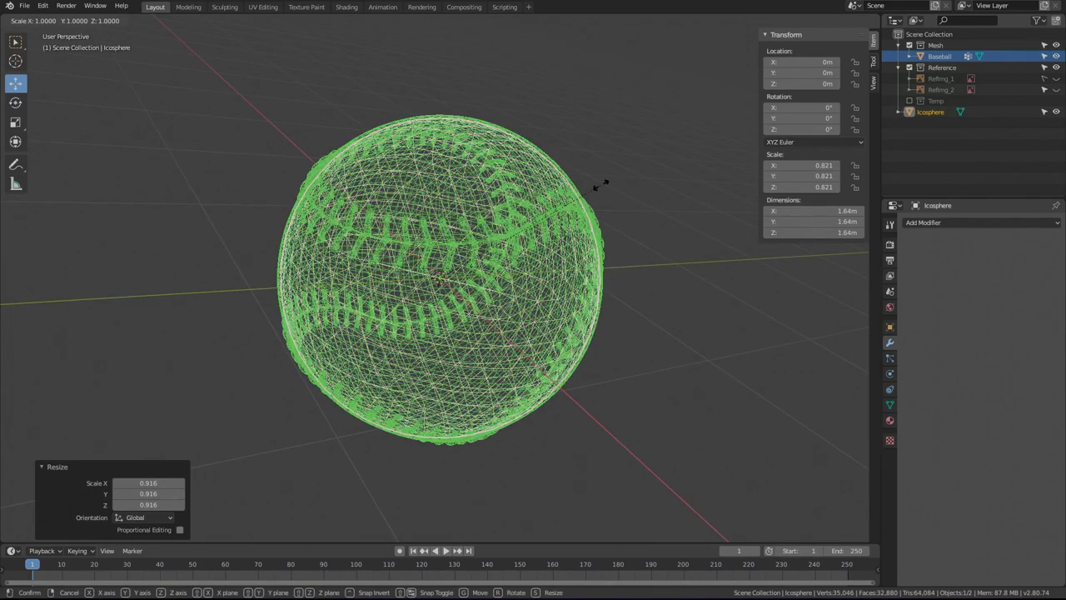
pyautogui.click(583, 190)
pyautogui.scroll(-3, 580, 190)
pyautogui.moveTo(580, 191); pyautogui.dragTo(583, 140, button='middle')
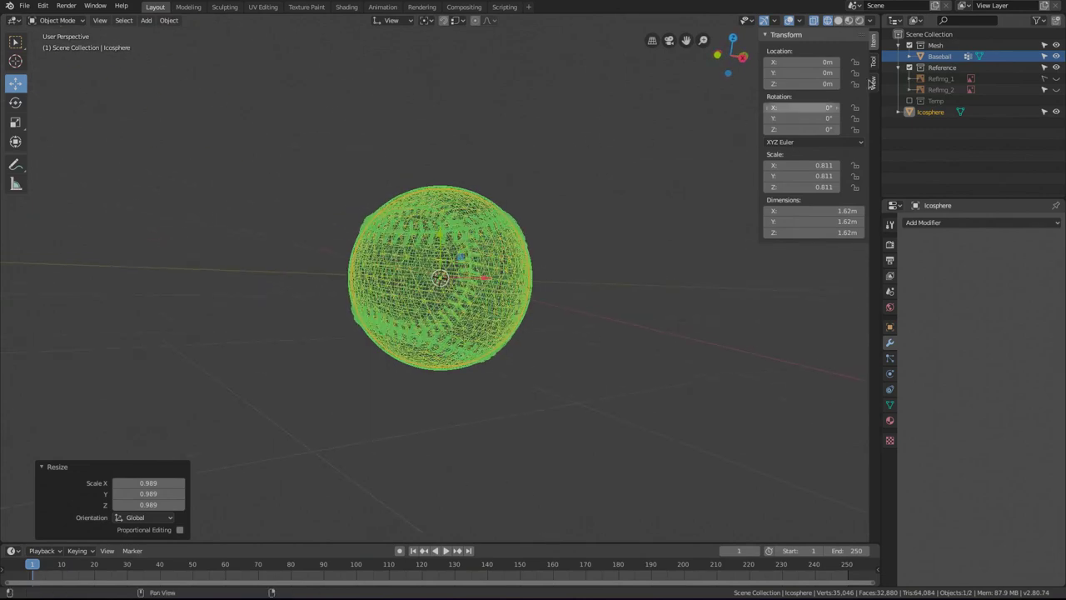
# Rename the Icosphere to Core in the Outliner.
pyautogui.doubleClick(929, 112)
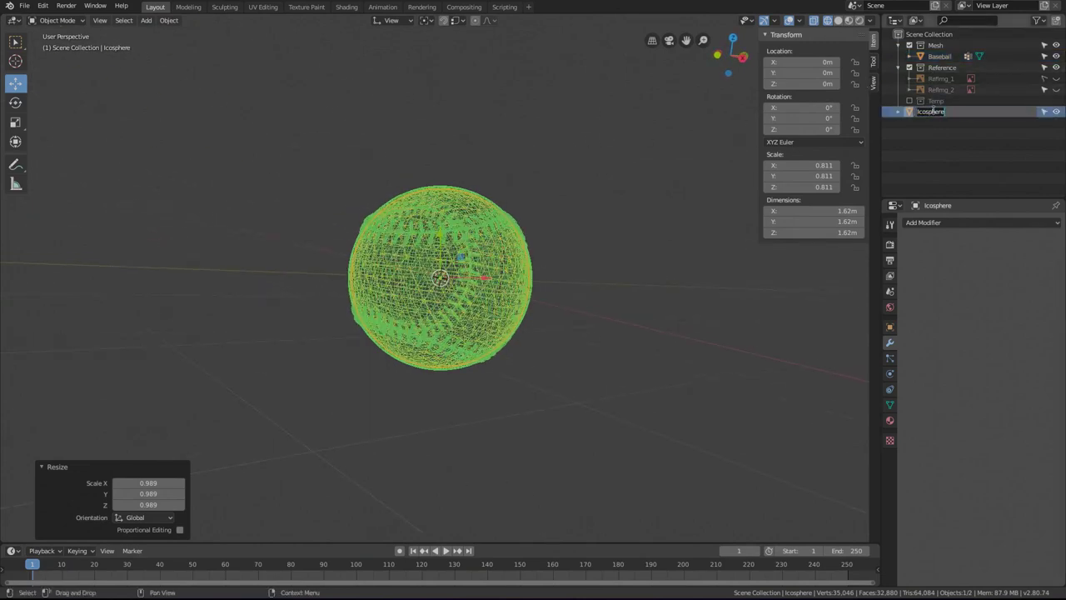
pyautogui.write('Ba')
pyautogui.press('Return')
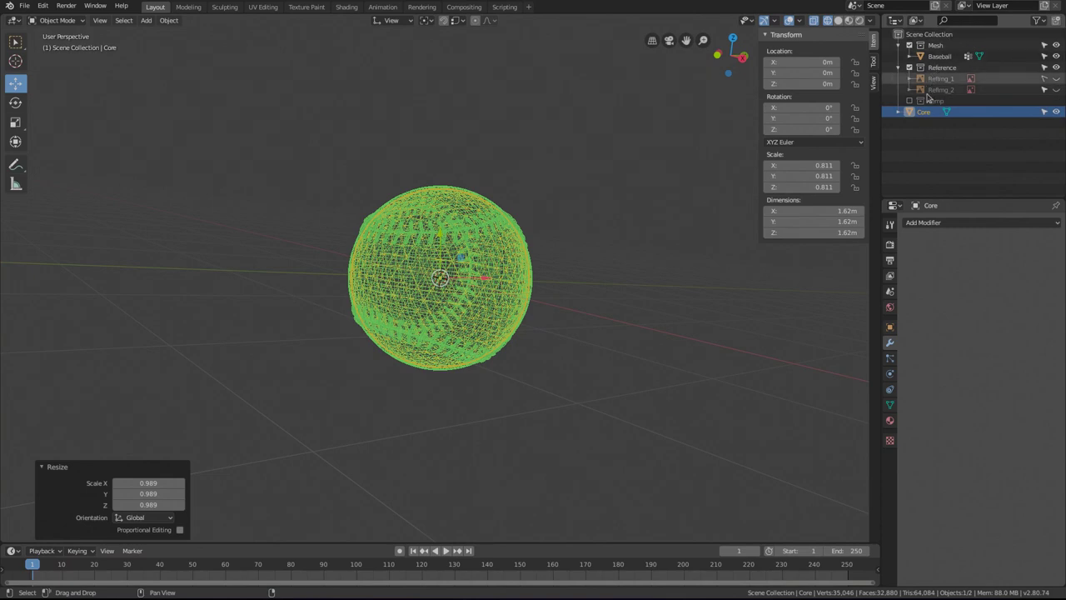
# Parent Core to the Baseball object using Ctrl+P > Object.
pyautogui.keyDown('shift'); pyautogui.click(467, 192); pyautogui.keyUp('shift')
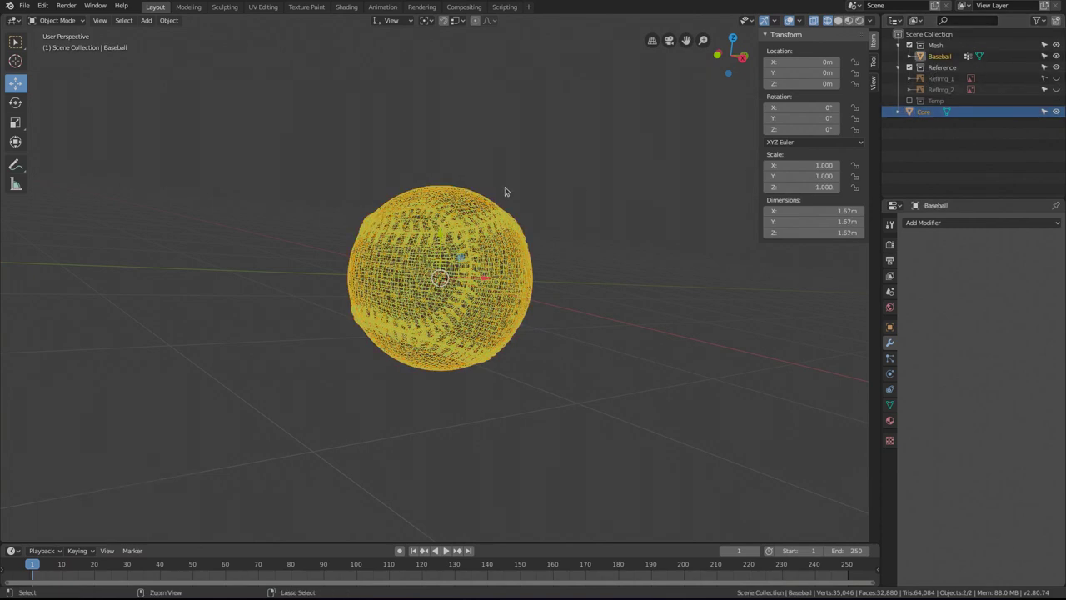
pyautogui.hotkey('ctrl', 'p')
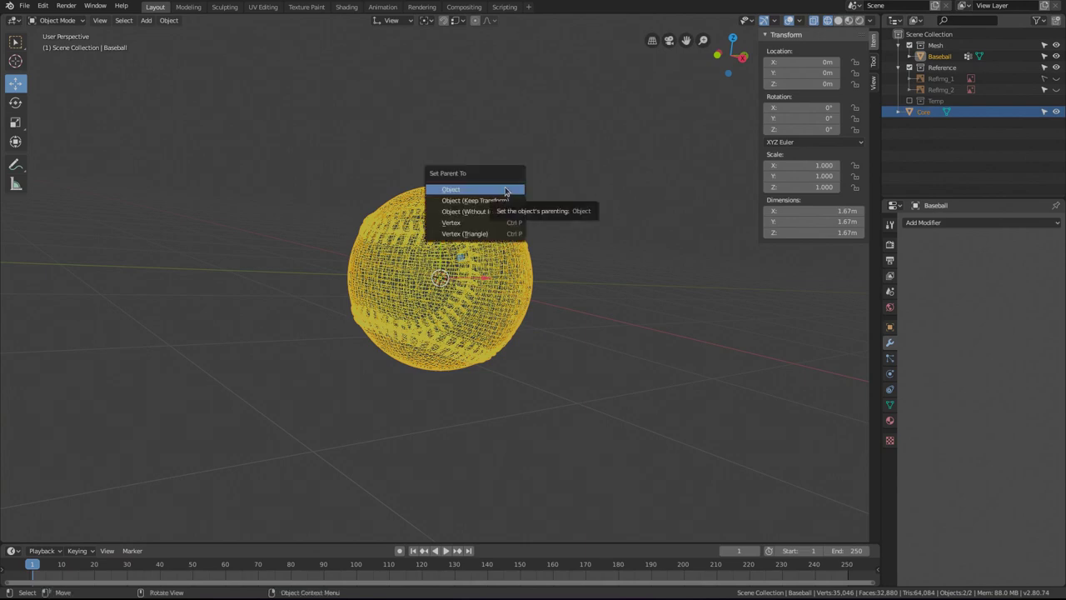
pyautogui.click(505, 191)
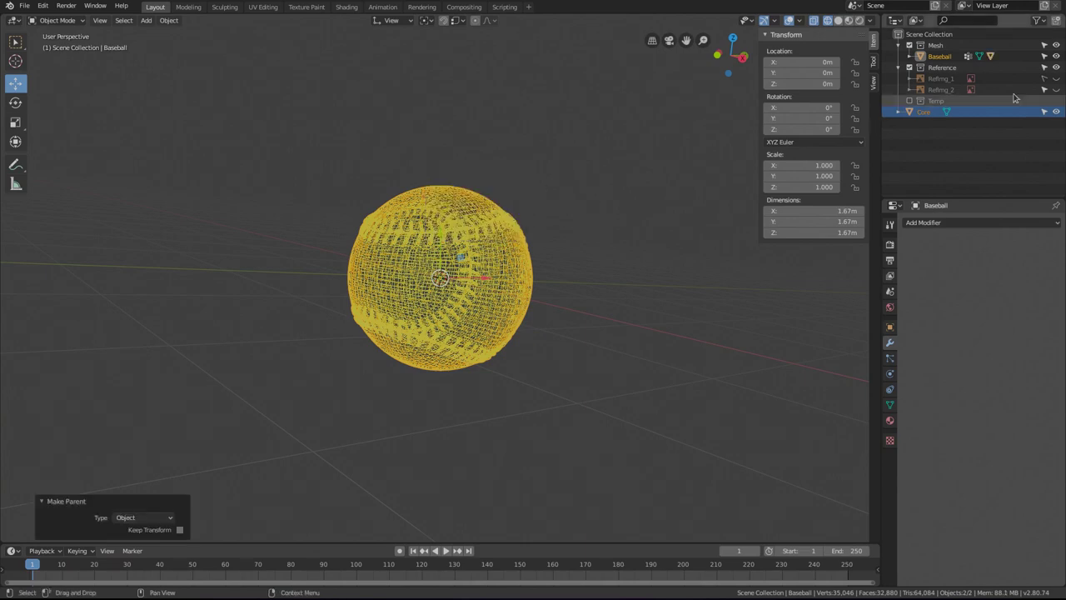
pyautogui.click(925, 116)
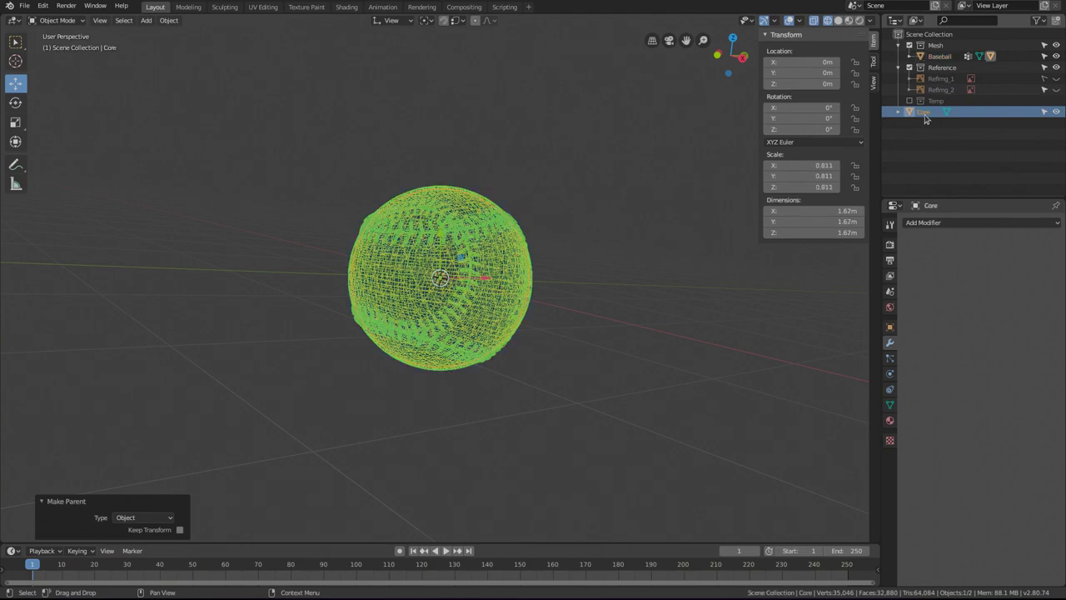
pyautogui.click(493, 225)
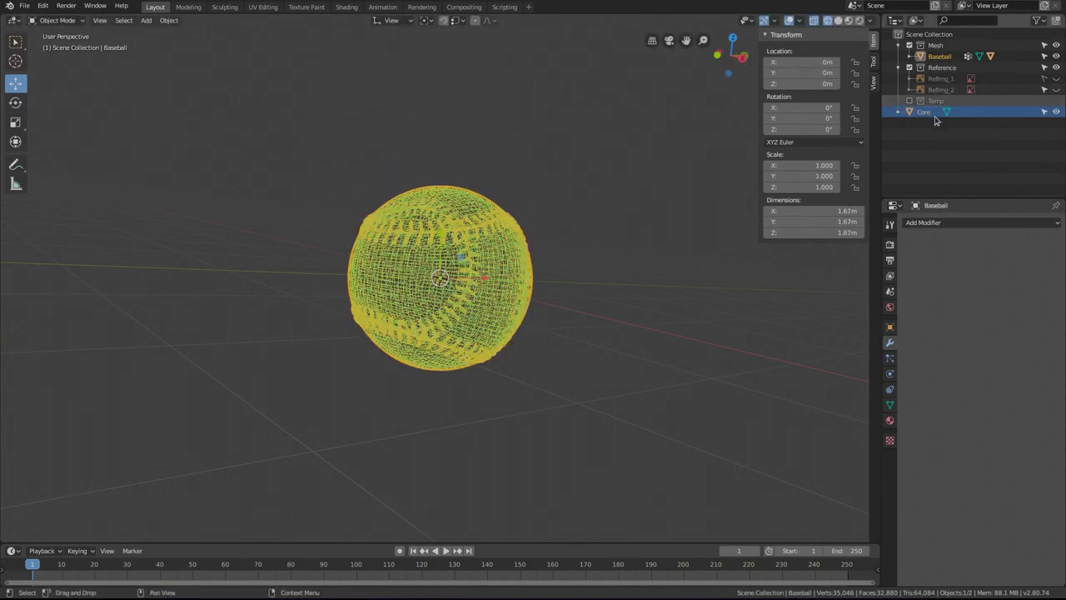
# Move Core into the Mesh collection and verify it is listed under Baseball.
pyautogui.moveTo(924, 113); pyautogui.dragTo(919, 55)
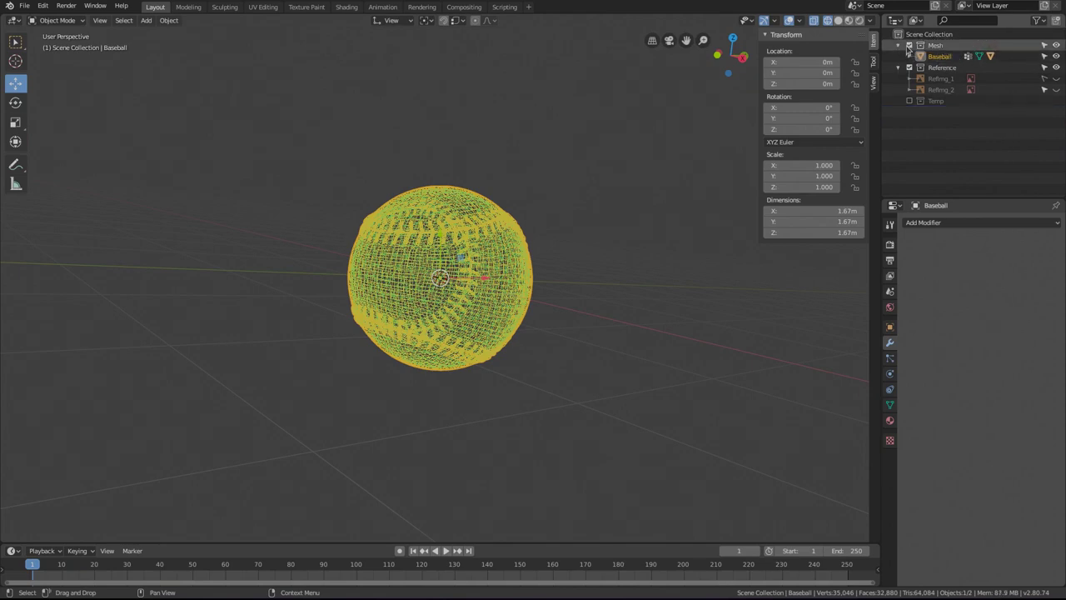
pyautogui.click(906, 55)
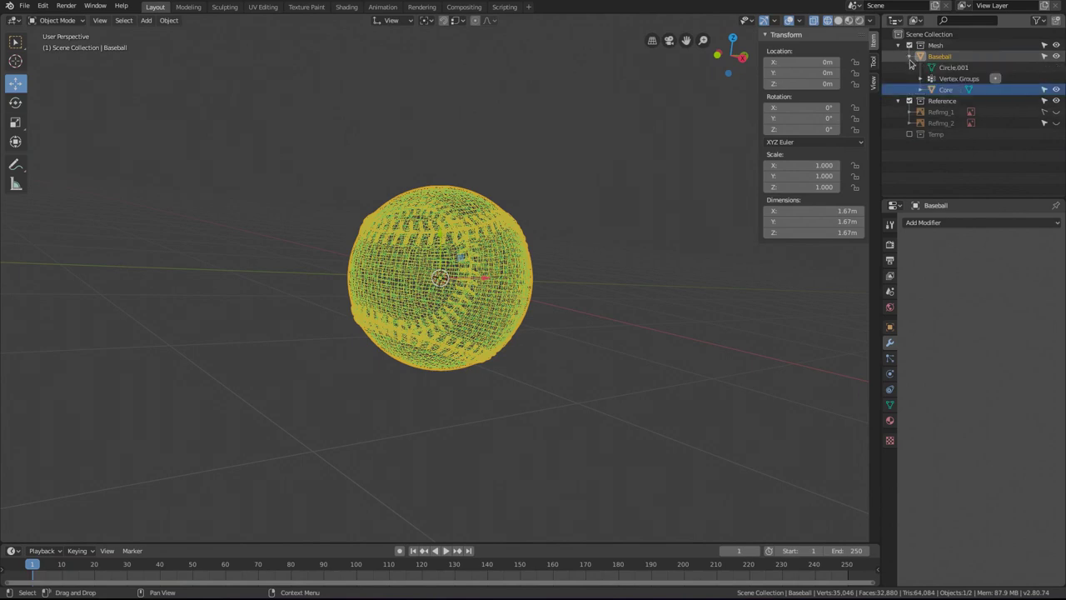
pyautogui.moveTo(943, 95); pyautogui.dragTo(938, 67)
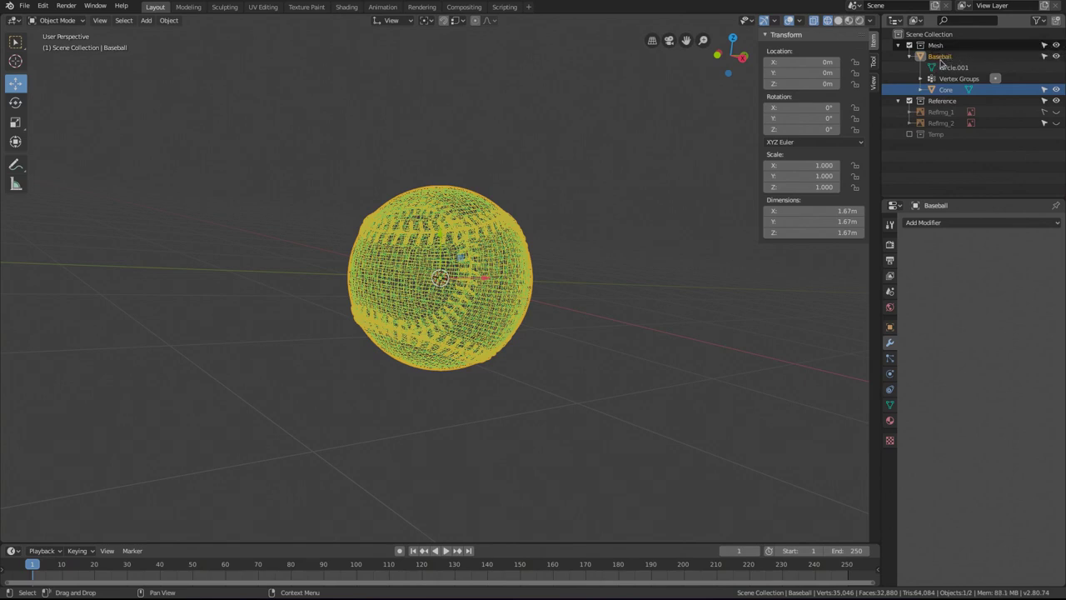
pyautogui.click(909, 56)
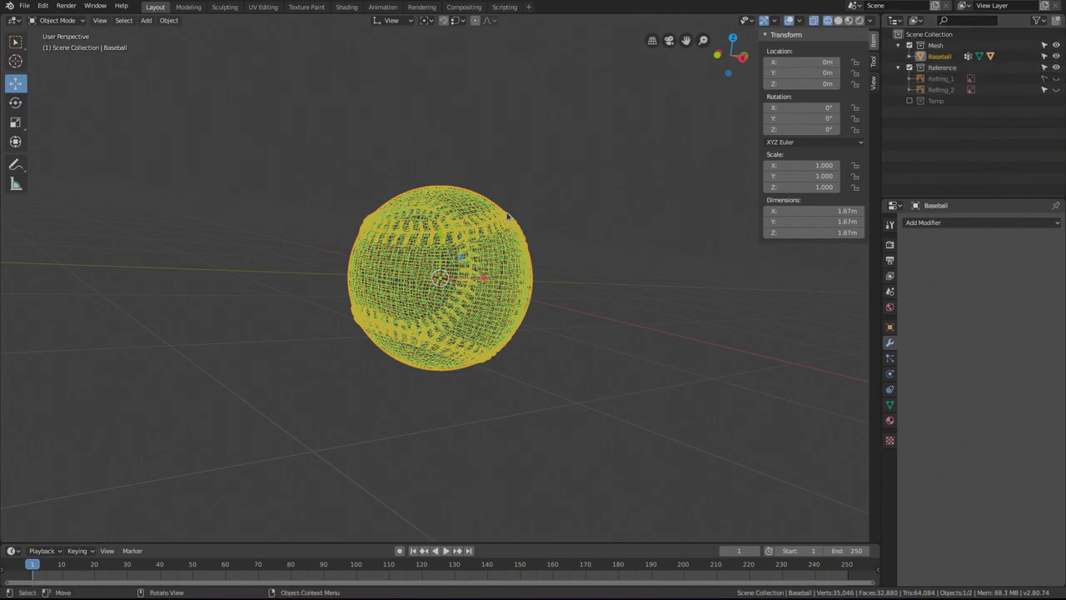
# Test-move the baseball to confirm Core follows, cancel, and return to solid shading.
pyautogui.press('g')
pyautogui.press('Escape')
pyautogui.moveTo(453, 252)
pyautogui.mouseDown(button='middle')
pyautogui.moveTo(488, 277)
pyautogui.moveTo(373, 270)
pyautogui.moveTo(606, 181)
pyautogui.mouseUp(button='middle')
pyautogui.hotkey('shift', 'z')
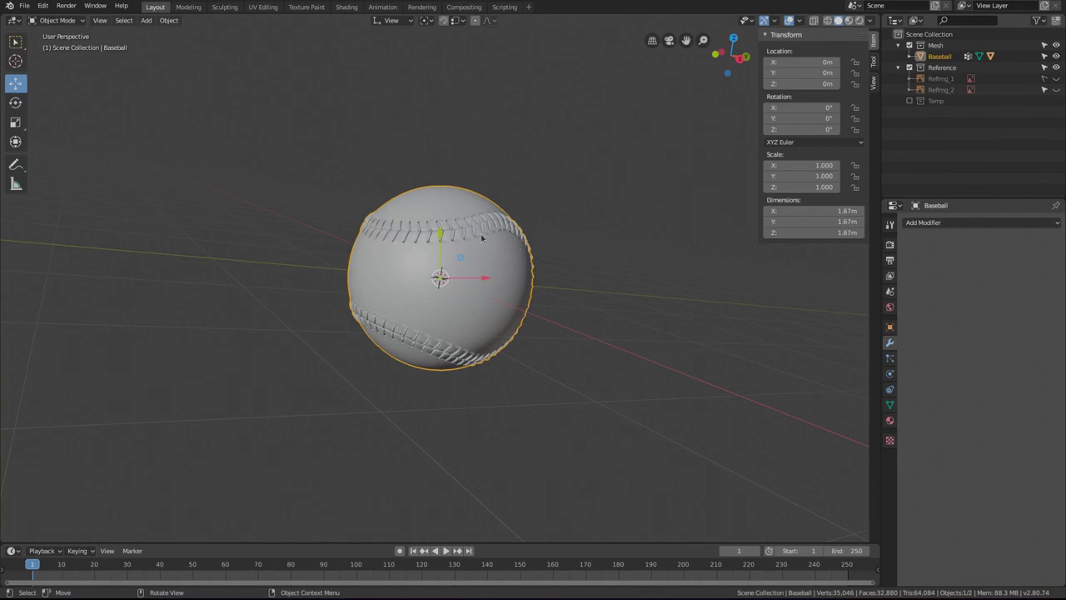
# Orbit around the finished 1.67 m baseball to inspect it from several angles.
pyautogui.moveTo(554, 291); pyautogui.dragTo(516, 294, button='middle')
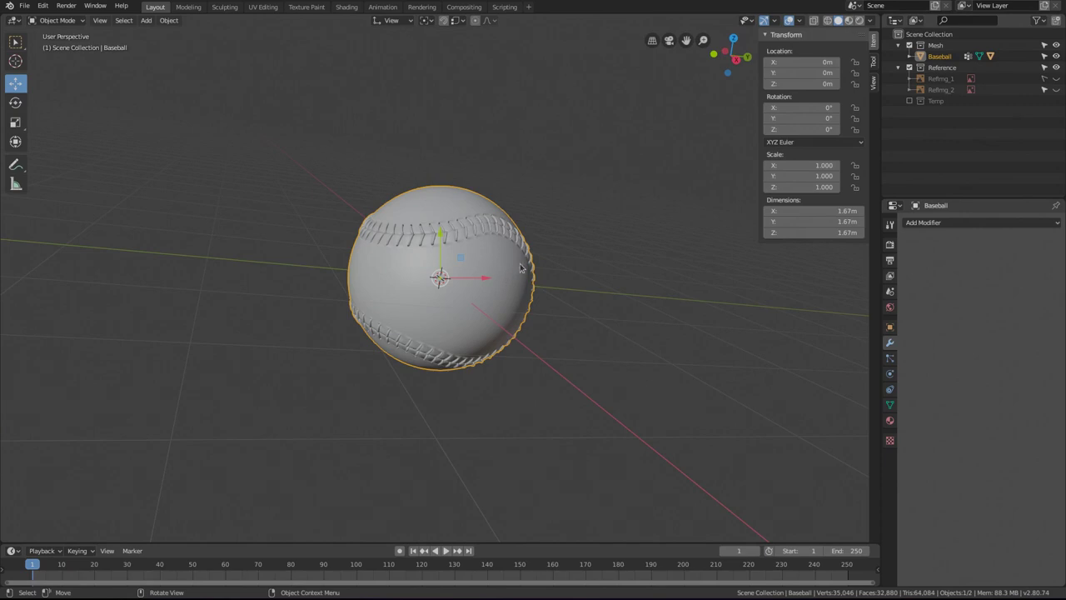
pyautogui.moveTo(429, 288); pyautogui.dragTo(443, 276, button='middle')
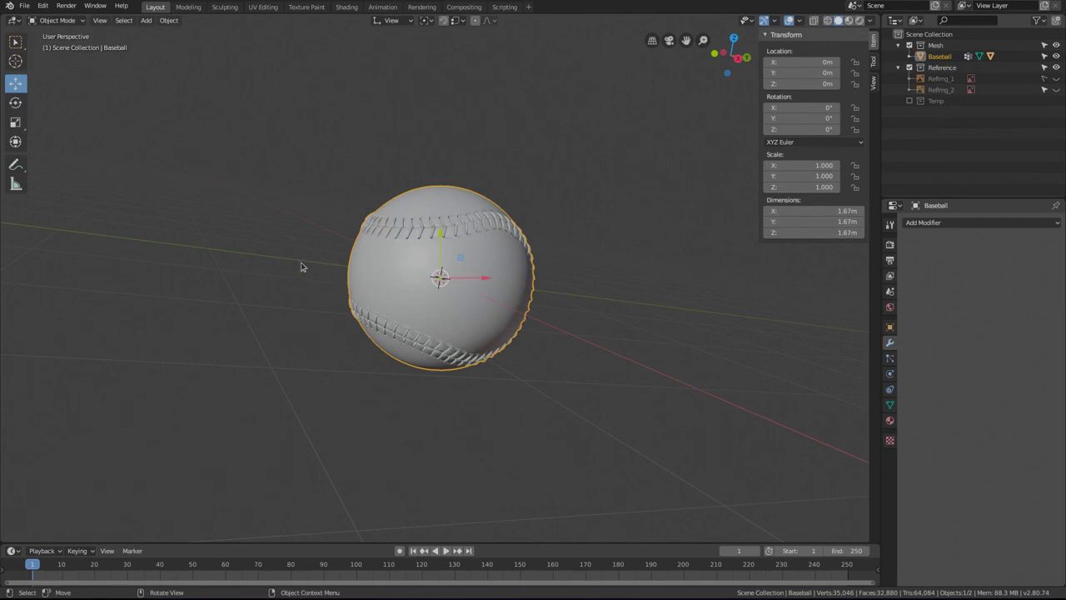
pyautogui.moveTo(302, 267); pyautogui.dragTo(361, 291, button='middle')
pyautogui.moveTo(550, 304)
pyautogui.mouseDown(button='middle')
pyautogui.moveTo(516, 275)
pyautogui.moveTo(490, 219)
pyautogui.moveTo(424, 297)
pyautogui.moveTo(574, 287)
pyautogui.moveTo(533, 286)
pyautogui.moveTo(577, 271)
pyautogui.moveTo(552, 295)
pyautogui.mouseUp(button='middle')
pyautogui.moveTo(441, 286); pyautogui.dragTo(545, 271, button='middle')
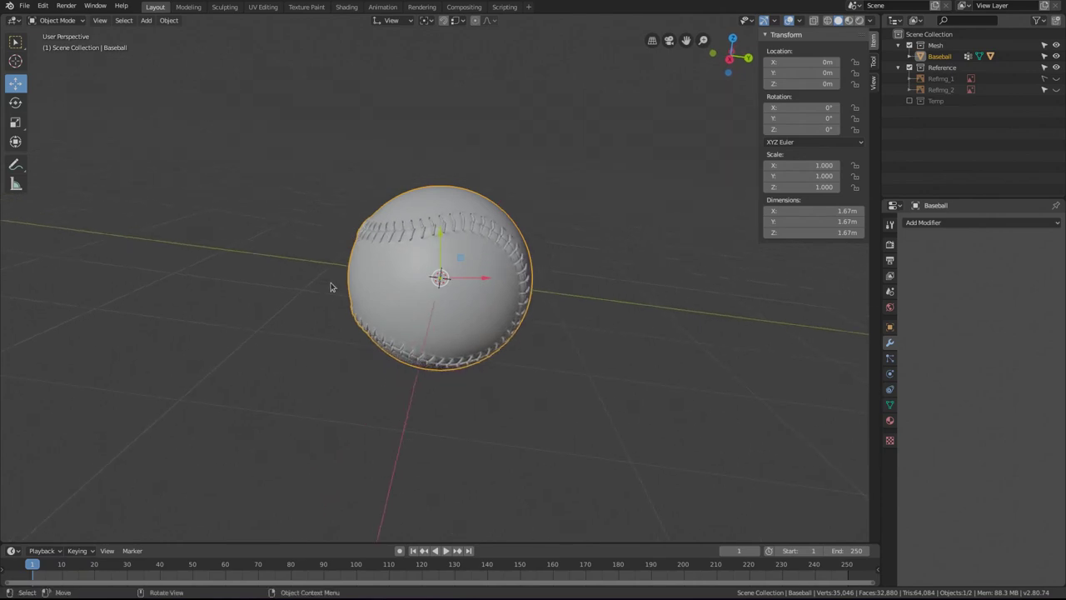
pyautogui.moveTo(324, 309); pyautogui.dragTo(428, 331, button='middle')
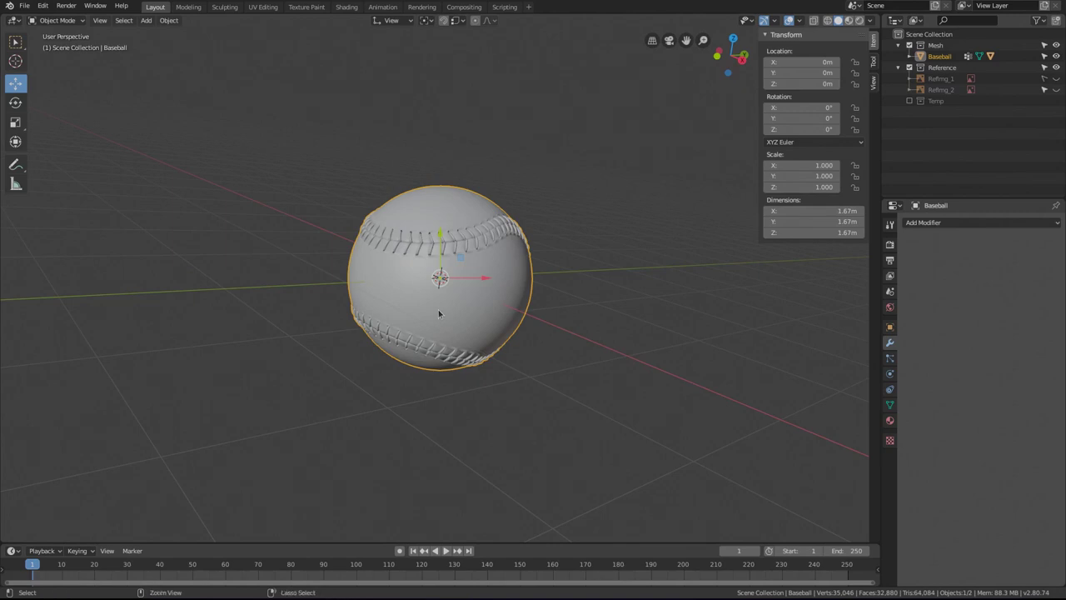